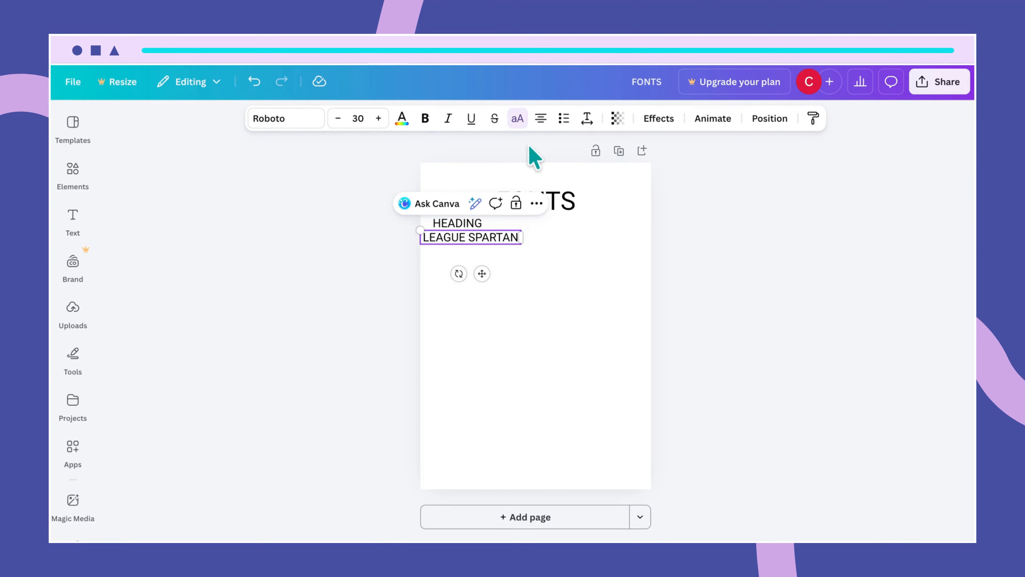
- Make the LEAGUE SPARTAN label uppercase at font size 20
click(519, 120)
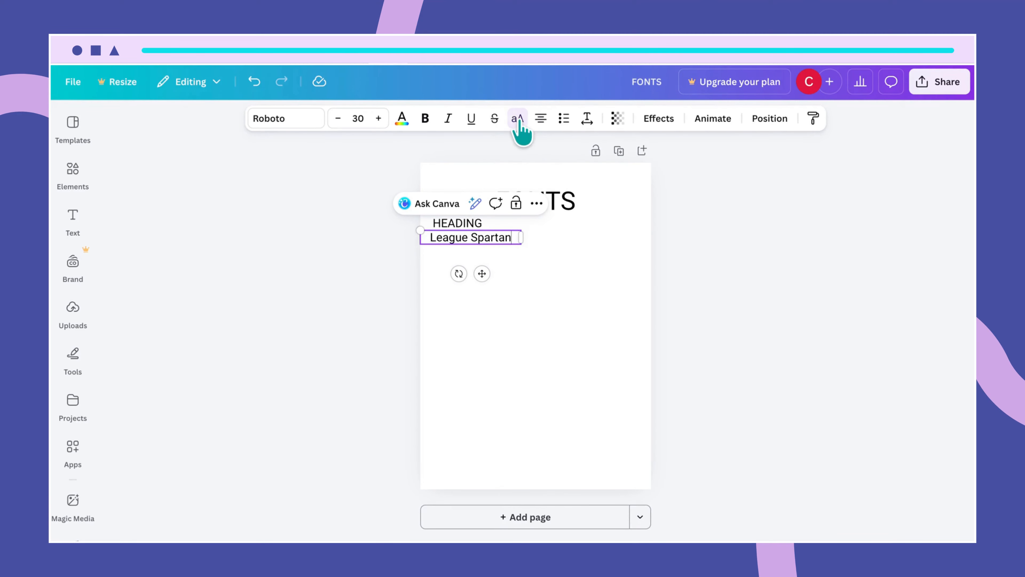
click(546, 273)
click(496, 241)
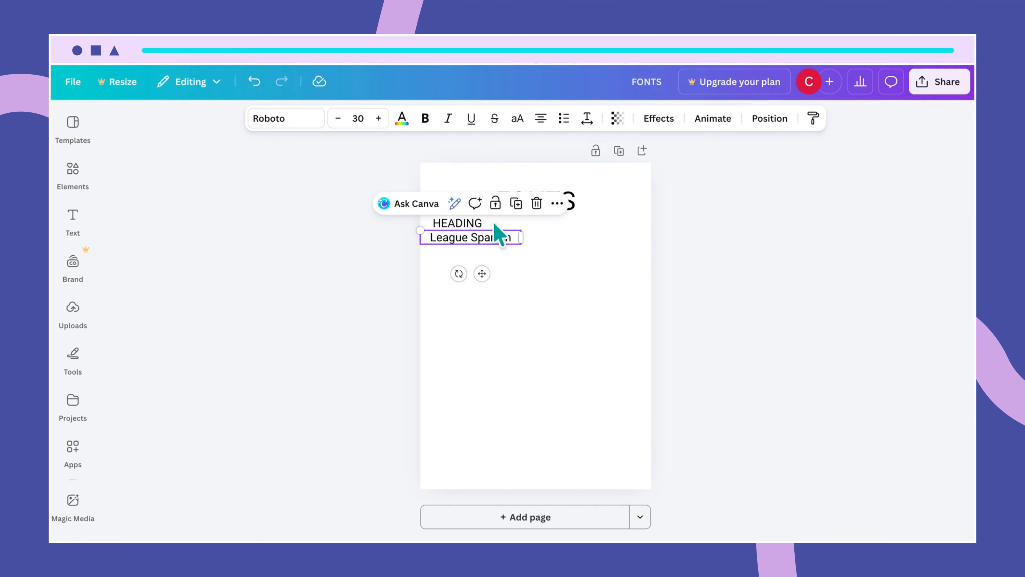
click(517, 118)
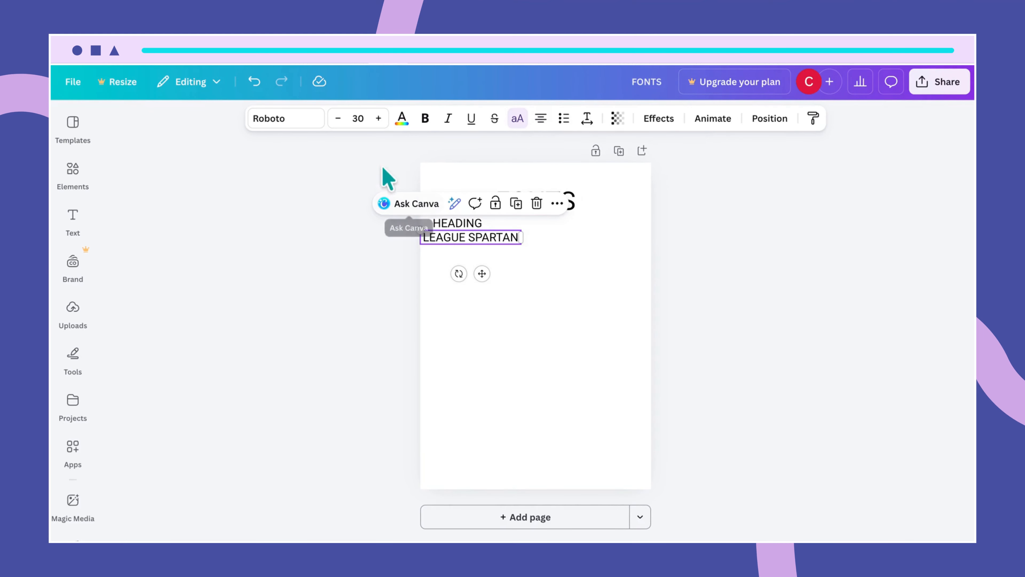
click(357, 118)
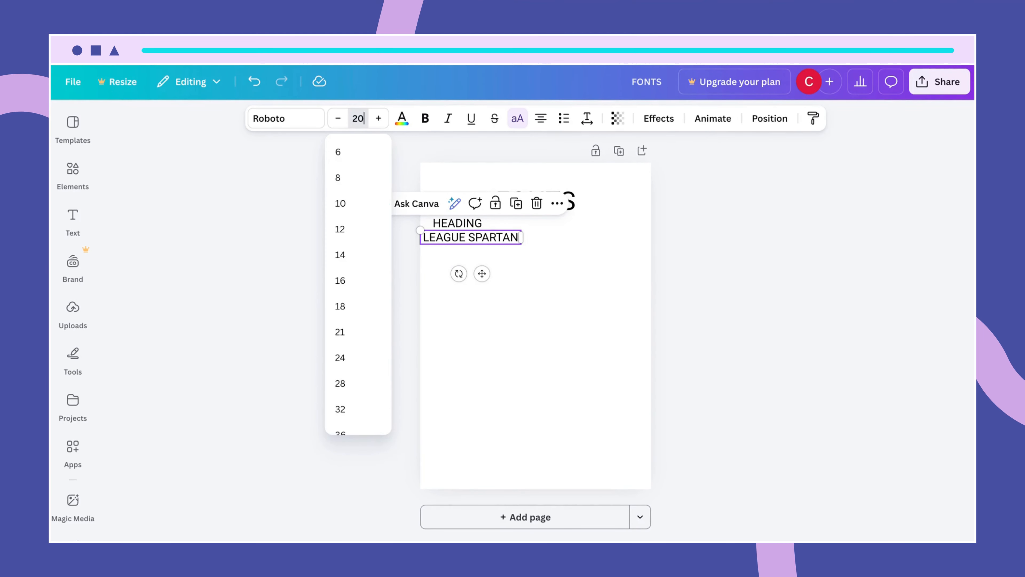
text(20)
key(Return)
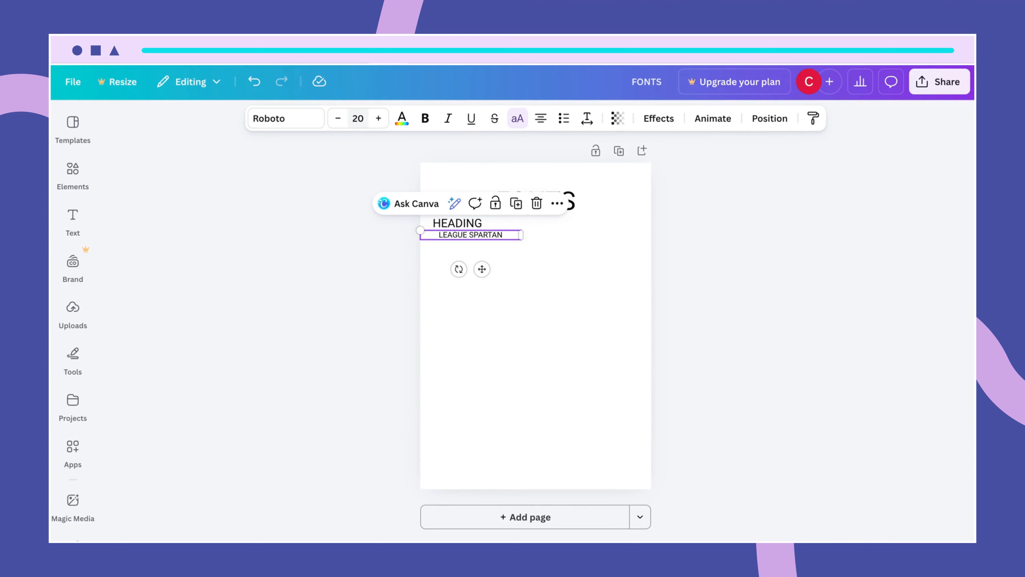
- Apply the League Spartan font to the label and shift it slightly left
click(299, 119)
drag(174, 220, 134, 226)
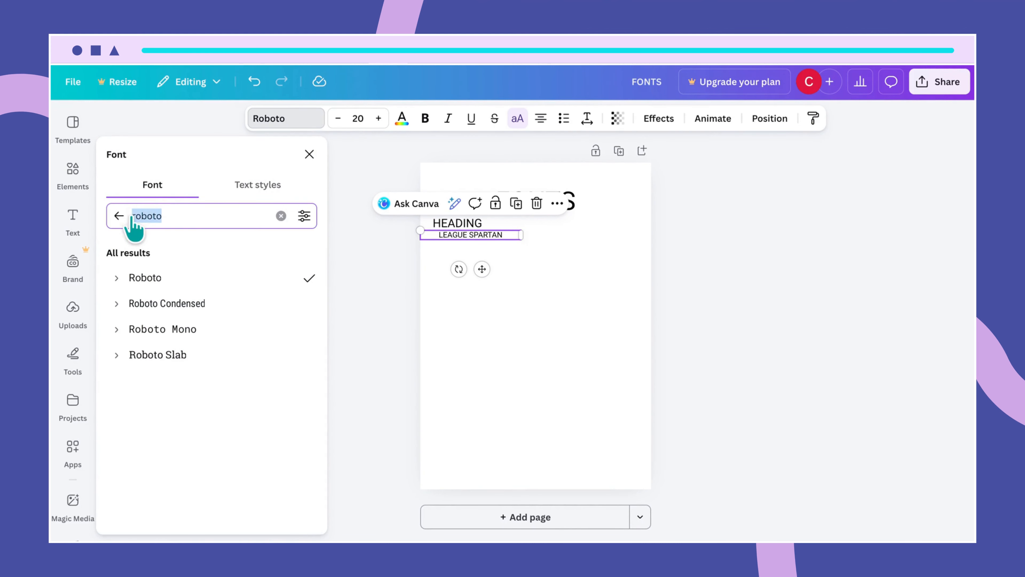
text(league)
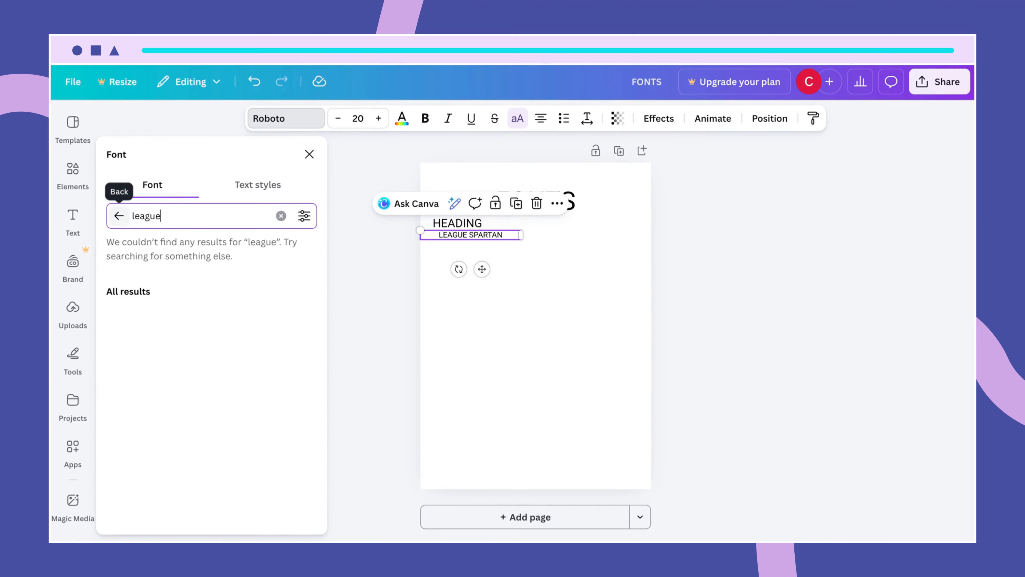
text( spartan)
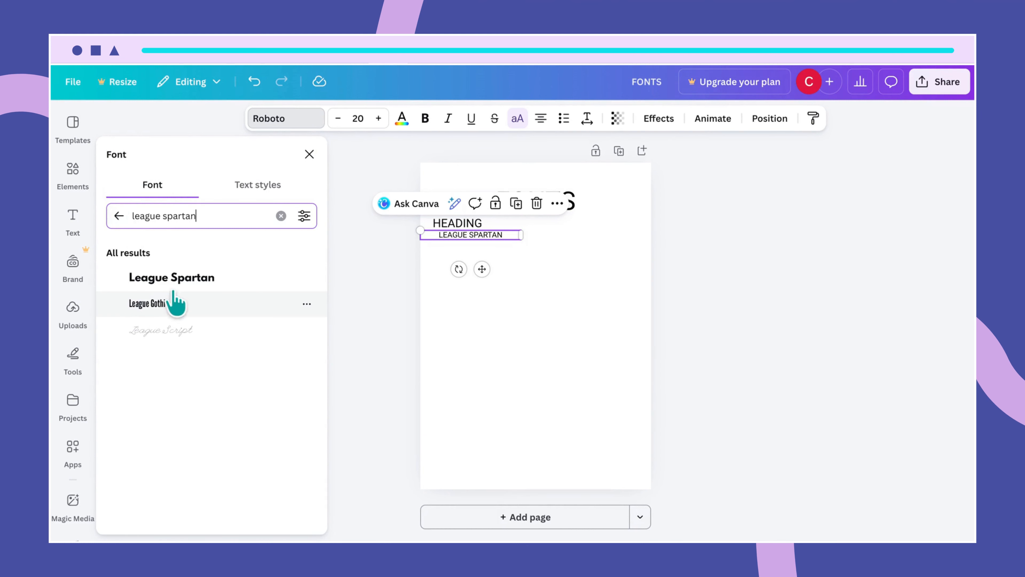
click(189, 279)
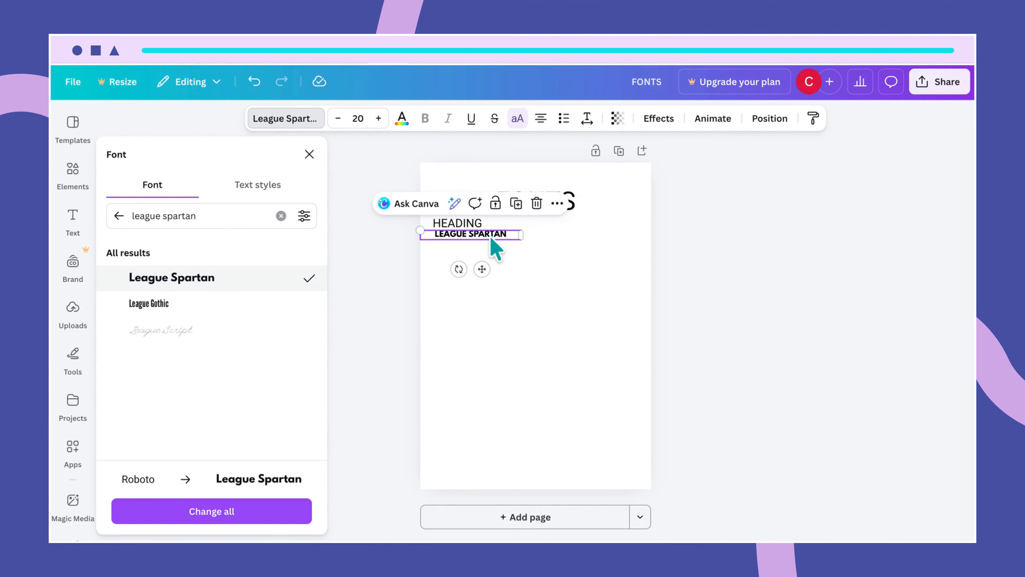
drag(489, 236, 484, 237)
click(527, 233)
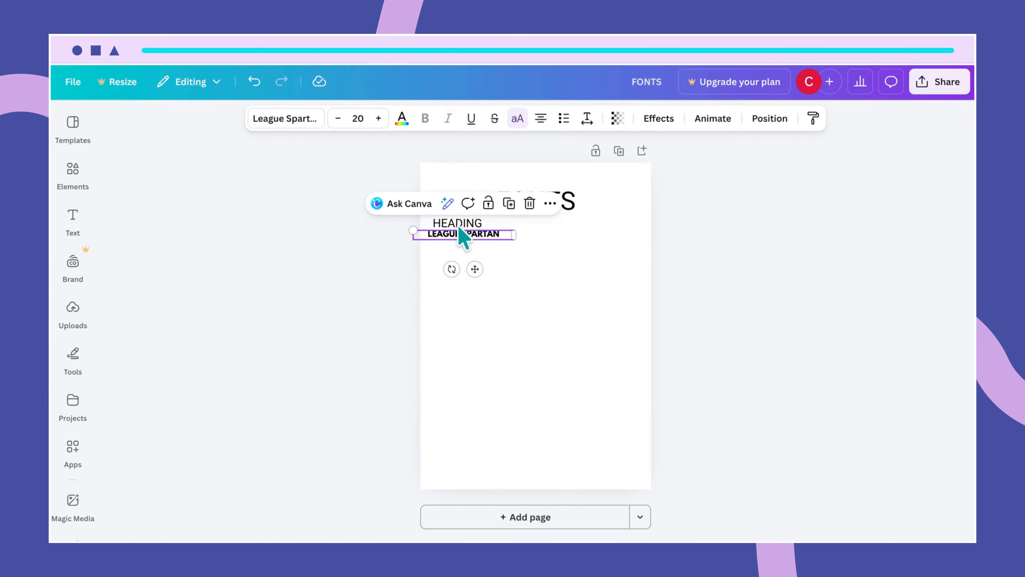
- Centre HEADING above the LEAGUE SPARTAN label, then select both labels together
click(459, 226)
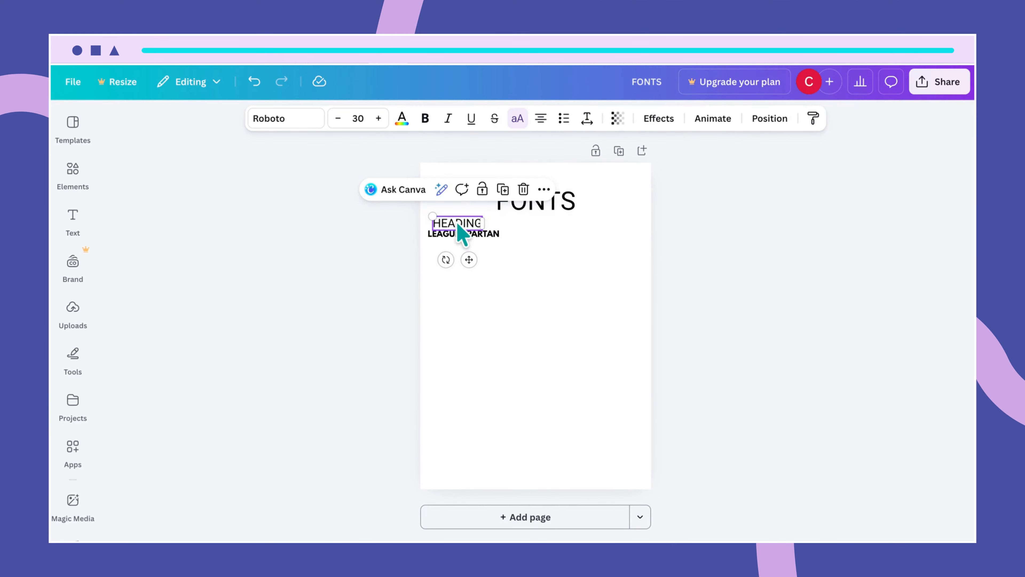
drag(459, 225, 461, 222)
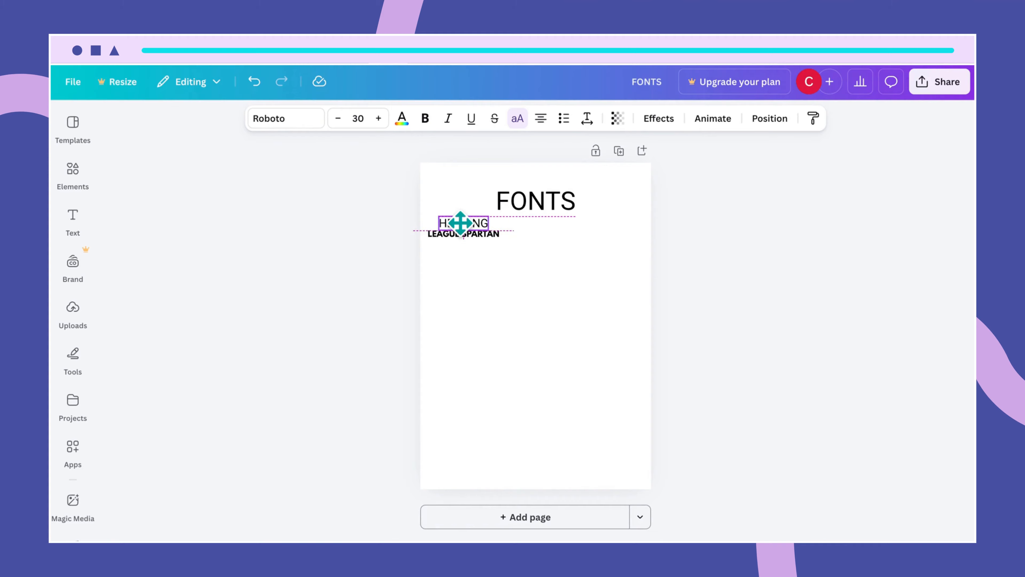
drag(462, 222, 464, 228)
click(504, 263)
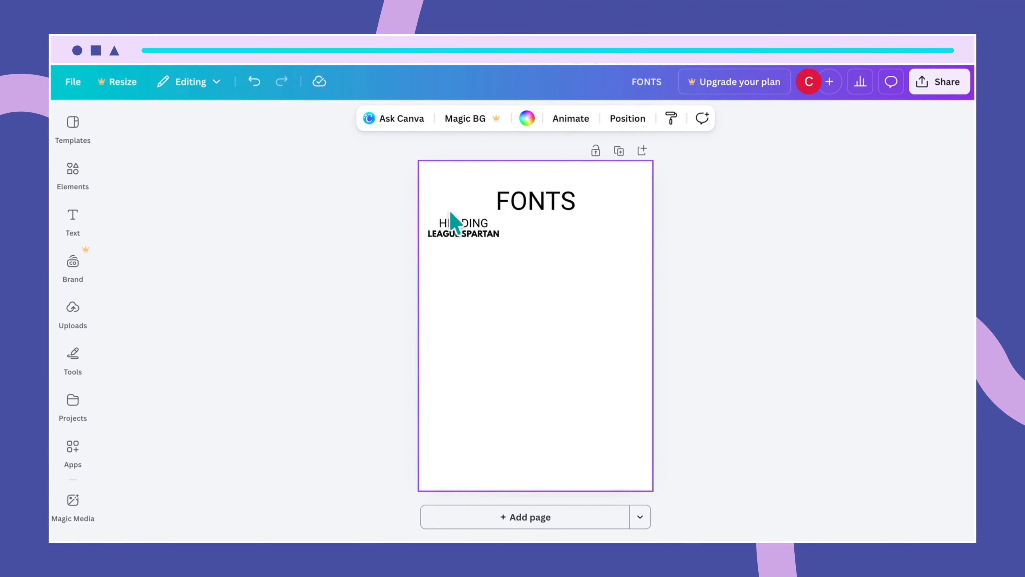
drag(448, 212, 463, 242)
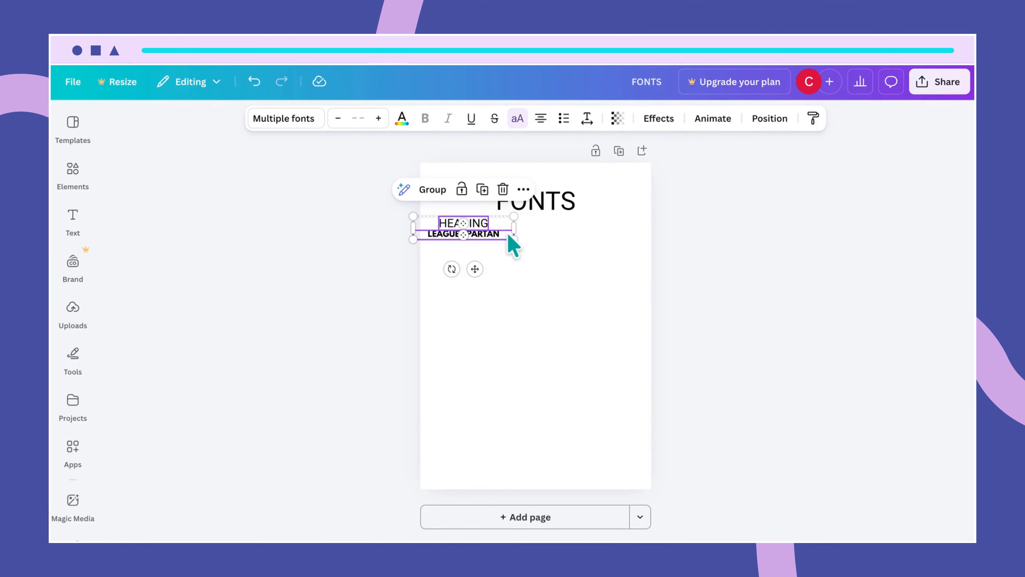
- Paste a copy of the label pair to the right and retype it as SUBHEADING over TAN MON CHERI
click(538, 242)
key(ctrl+v)
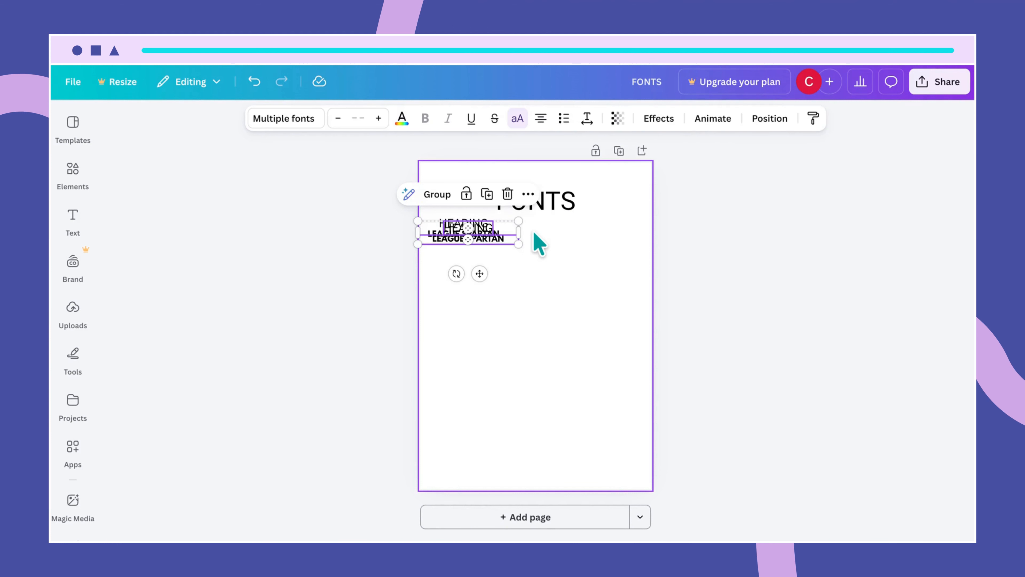
drag(503, 238, 570, 227)
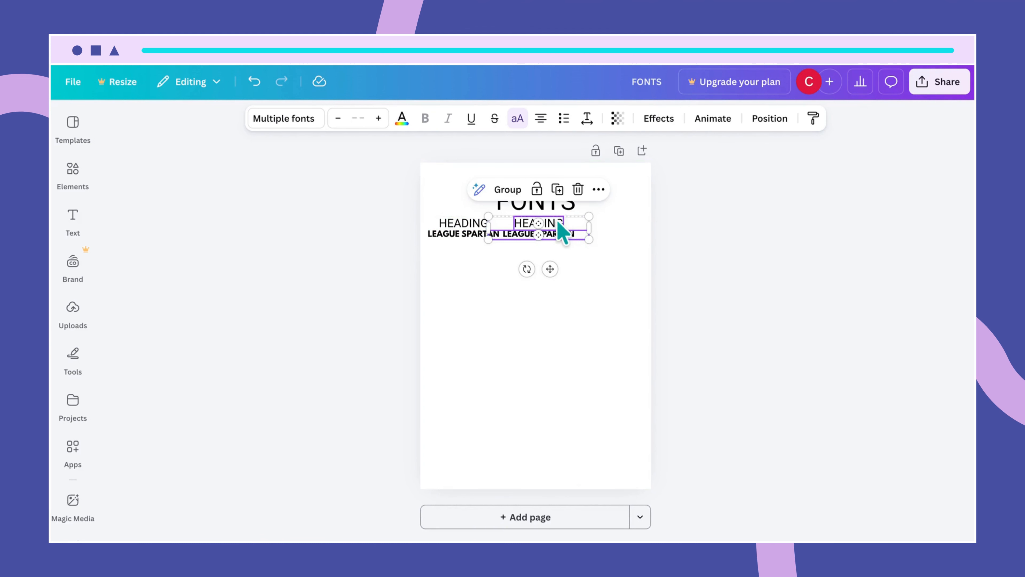
double_click(557, 222)
text(SU)
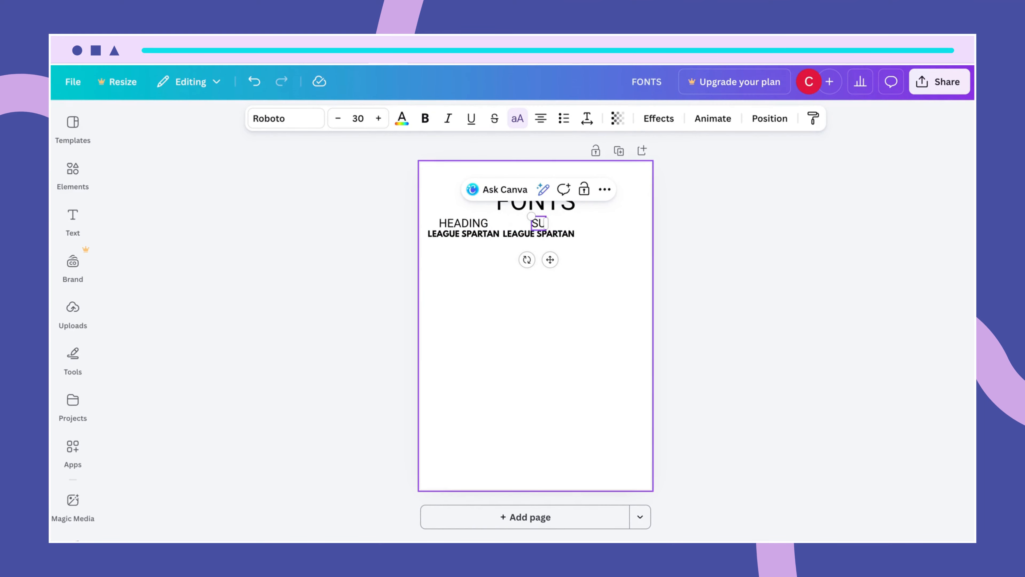
text(BHEADING)
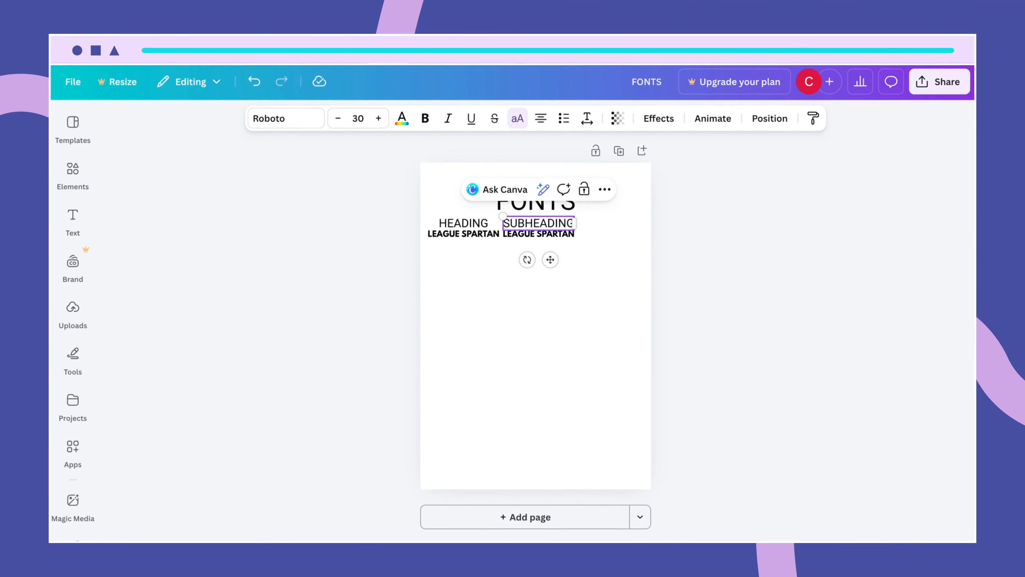
triple_click(566, 237)
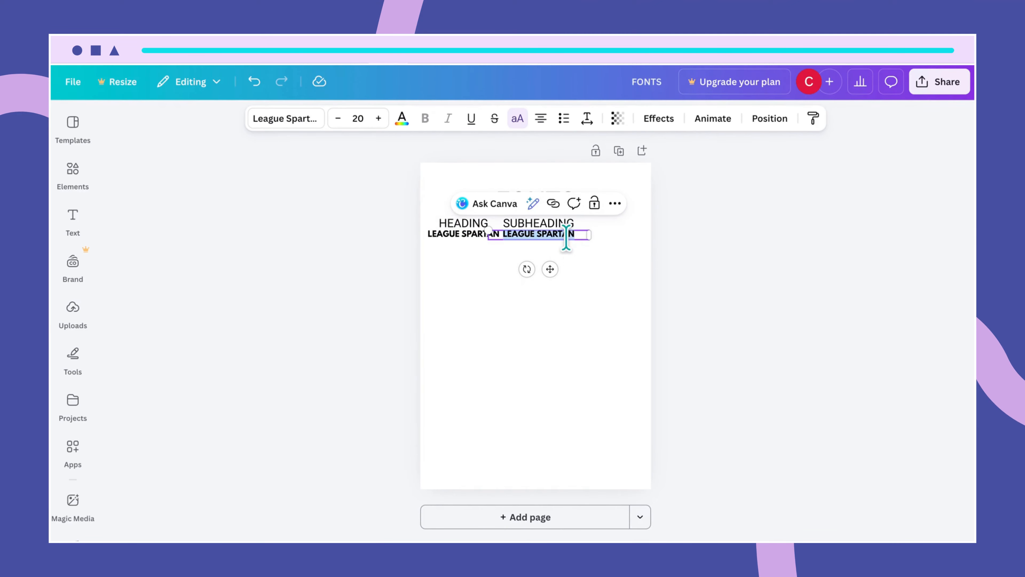
text(TAN)
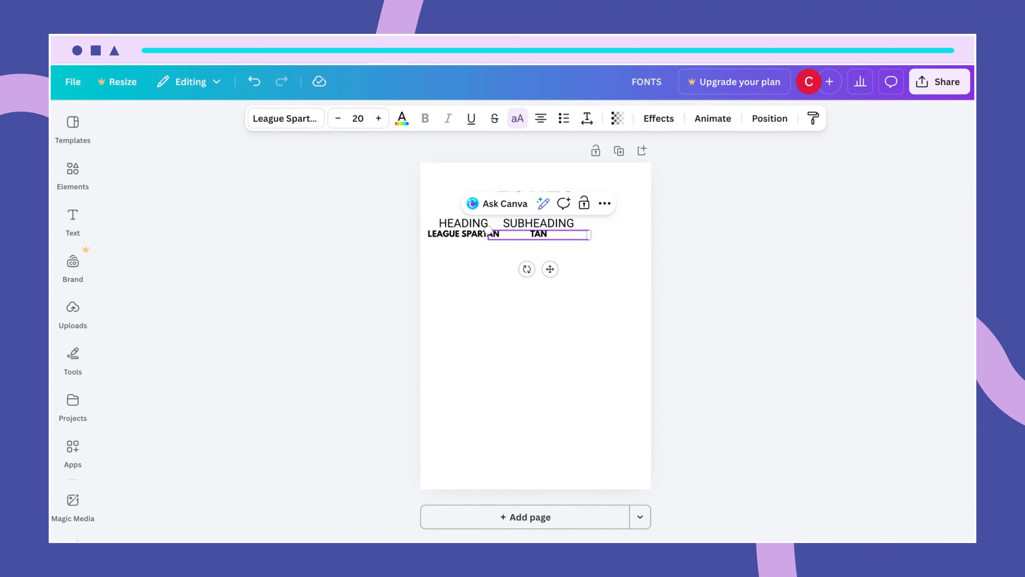
text( MON CHERI)
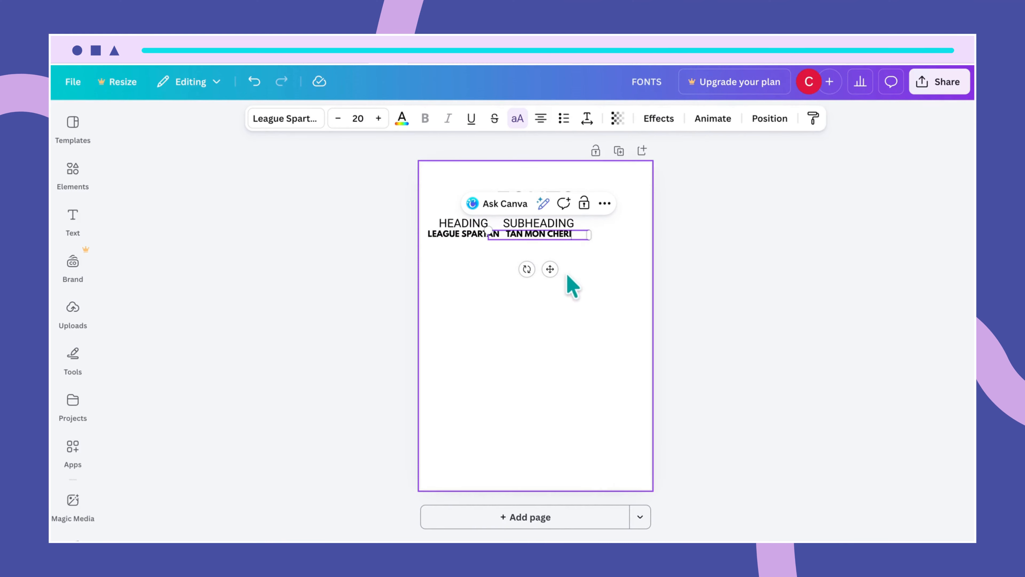
click(533, 325)
click(539, 237)
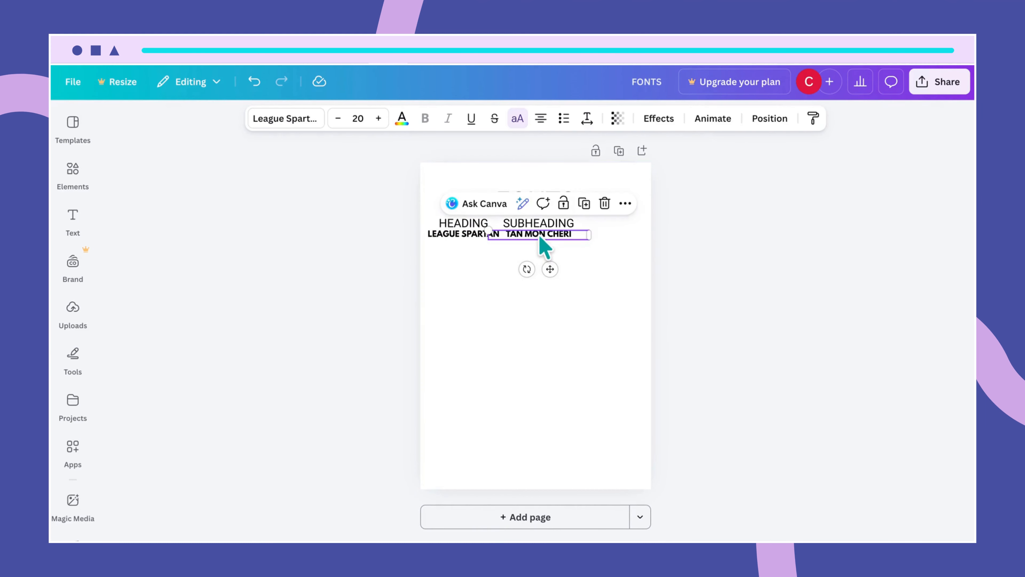
- Apply the TAN Mon Cheri font to the TAN MON CHERI label
click(287, 121)
drag(198, 220, 125, 220)
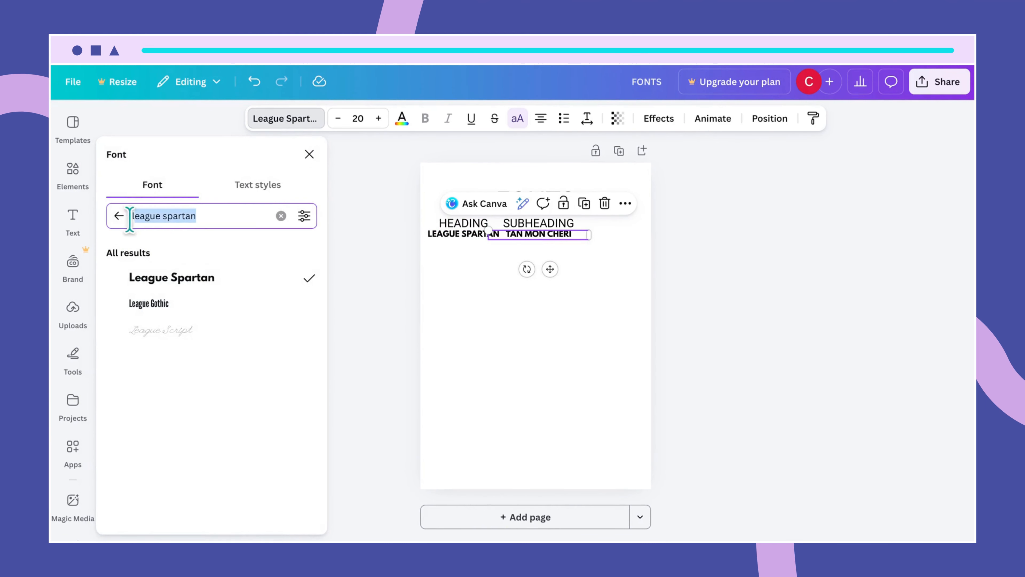
text(tan mo)
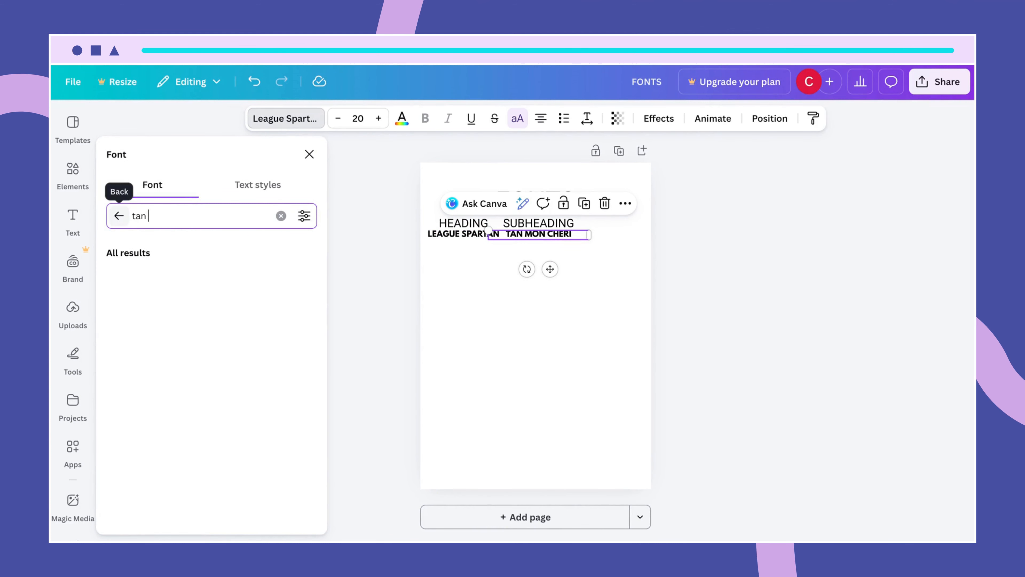
text(n cheri)
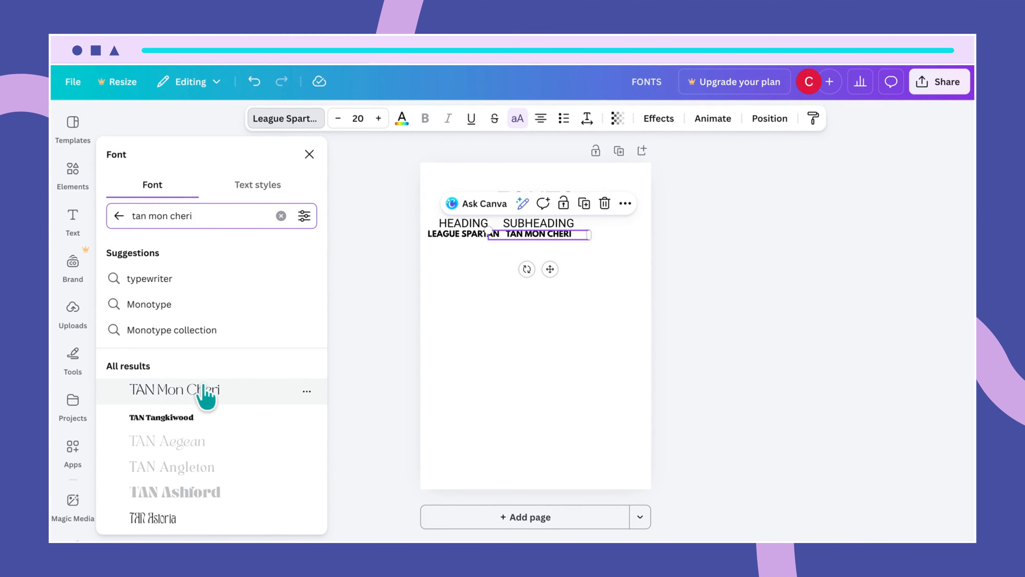
click(174, 393)
click(552, 261)
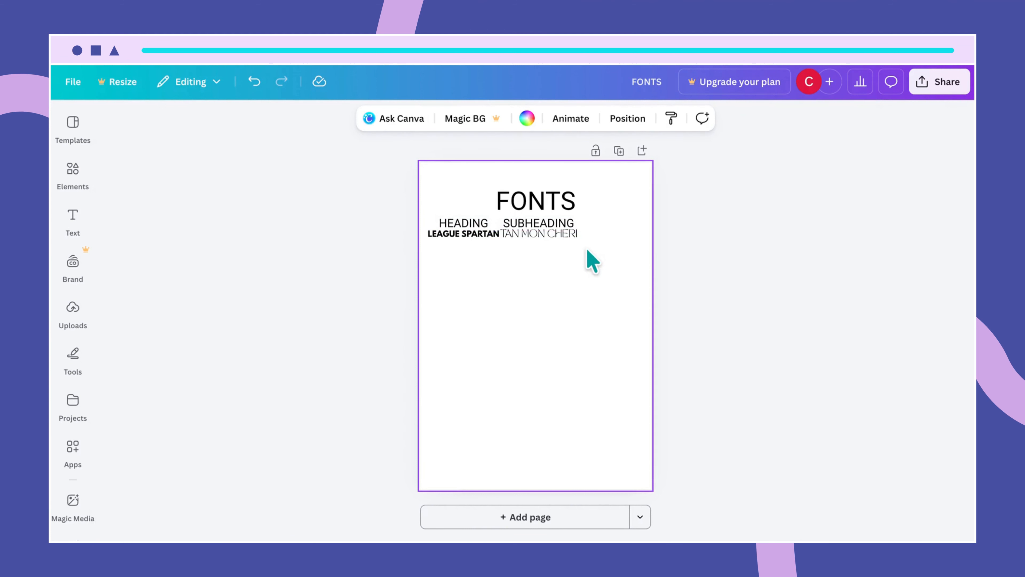
- Check the labels and confirm the FONTS title is centred on the page
click(572, 222)
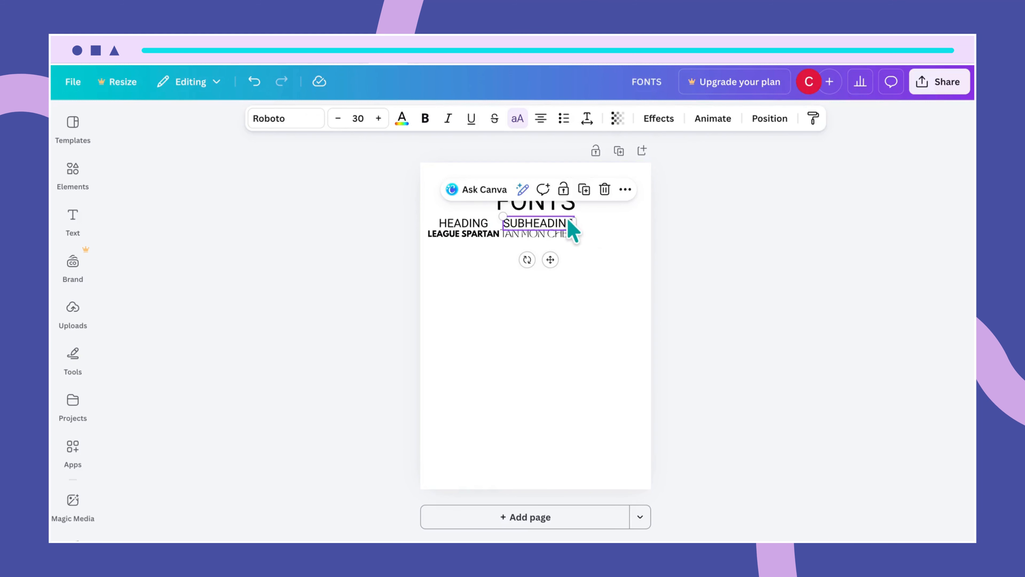
click(549, 235)
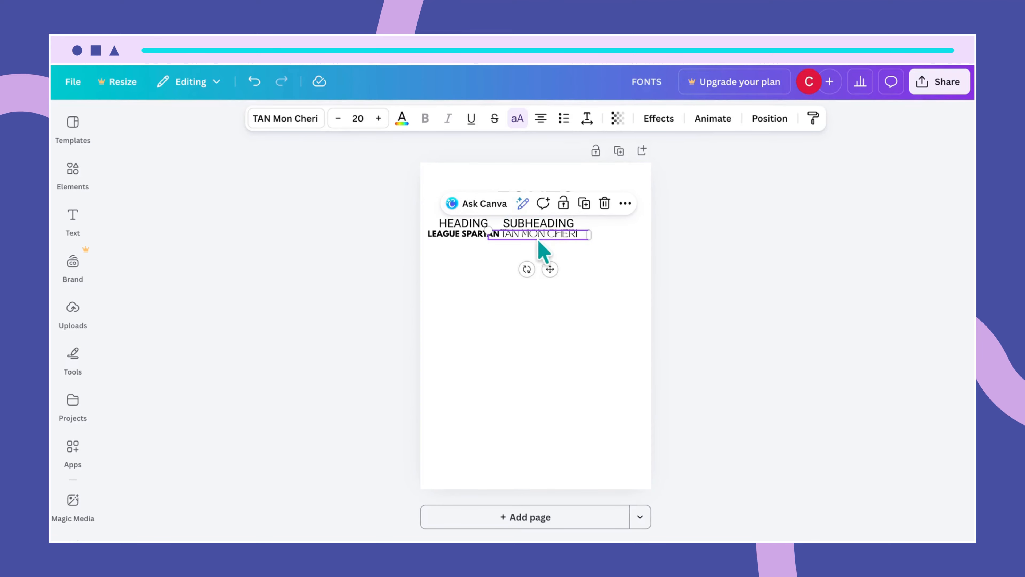
click(587, 263)
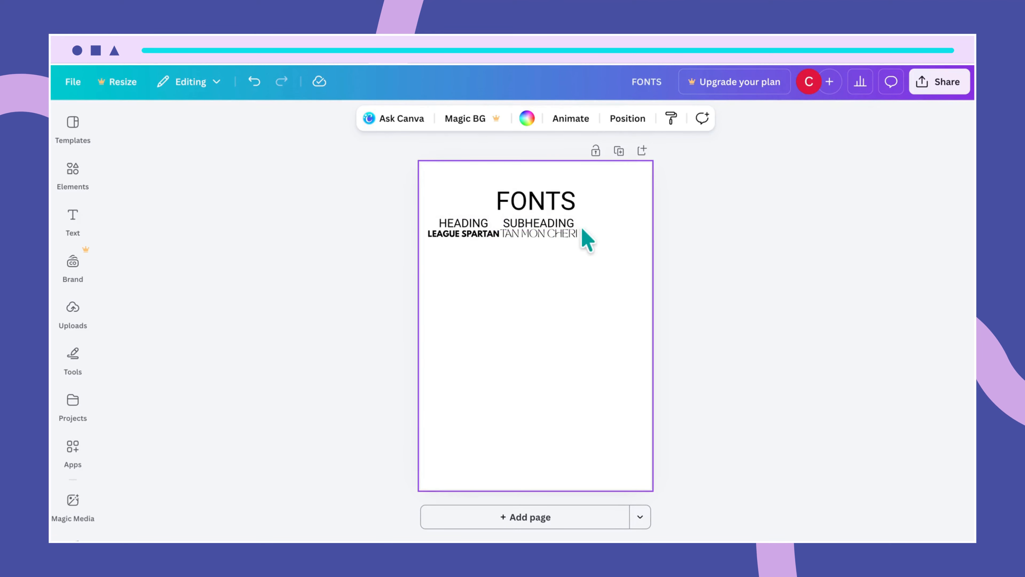
click(557, 204)
drag(554, 200, 554, 201)
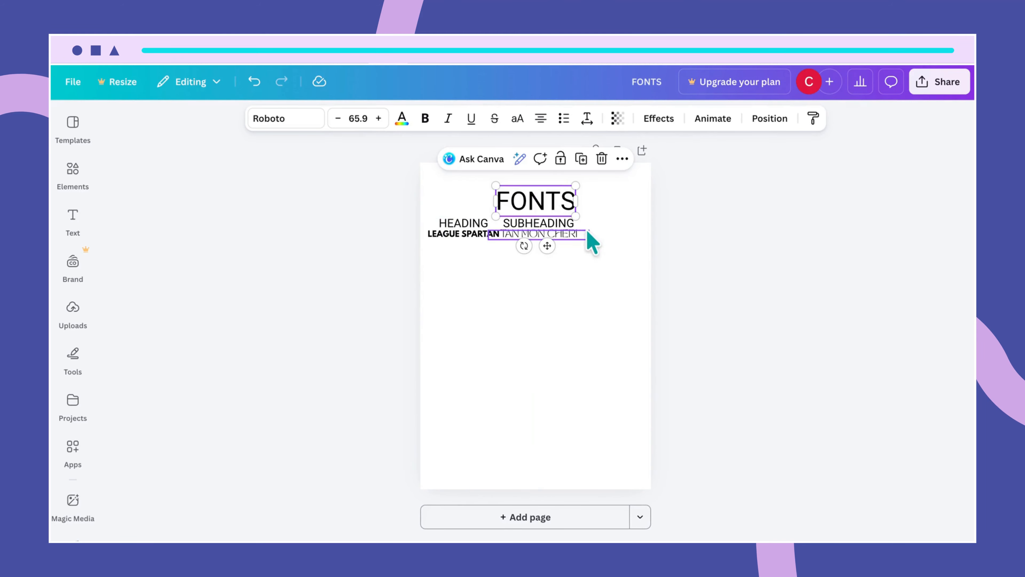
click(590, 247)
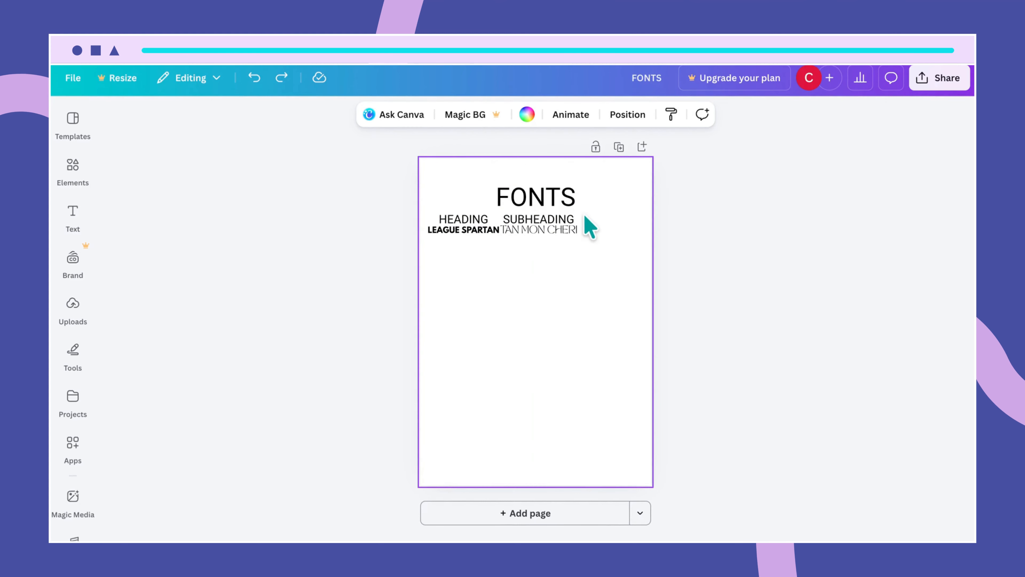
- Duplicate the SUBHEADING pair to the right and retype the copy as BODY over QUICKSAND
click(563, 234)
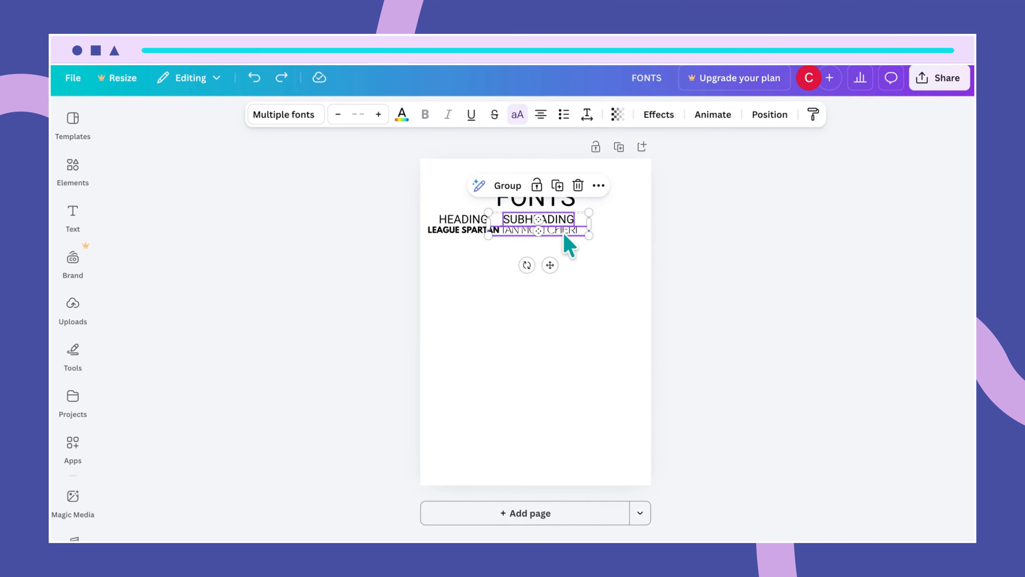
key(ctrl+d)
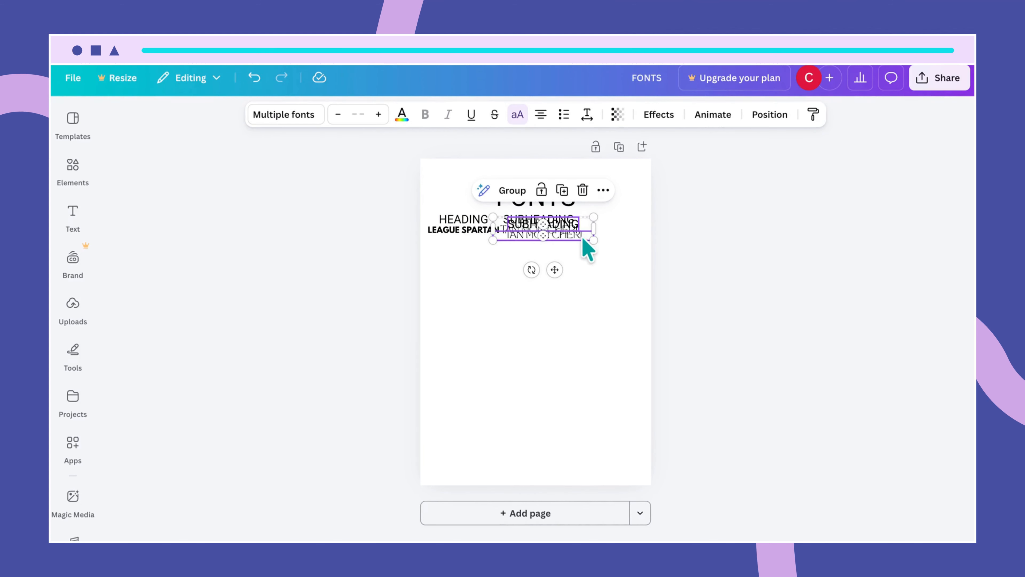
drag(582, 238, 655, 232)
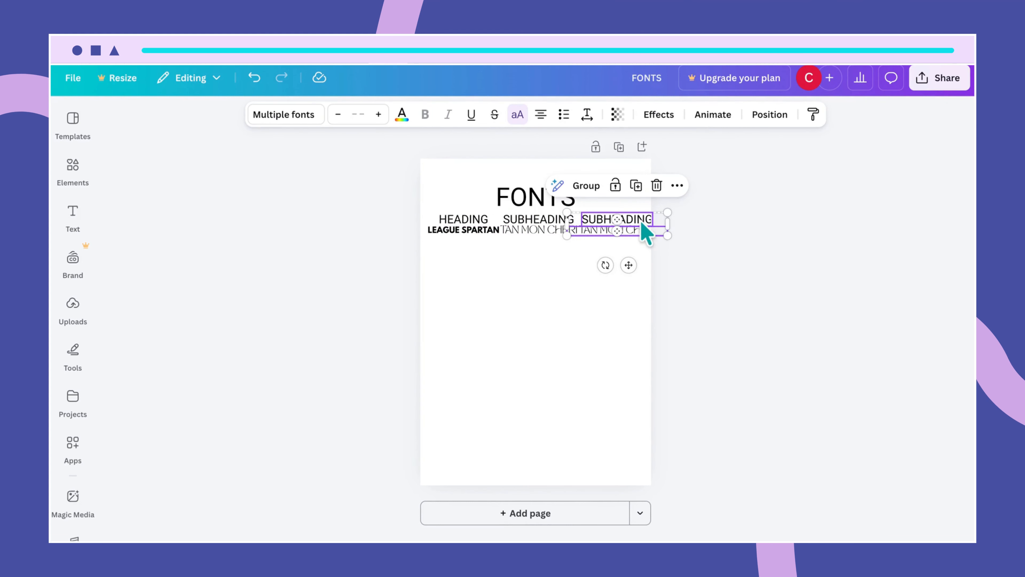
double_click(640, 219)
text(B)
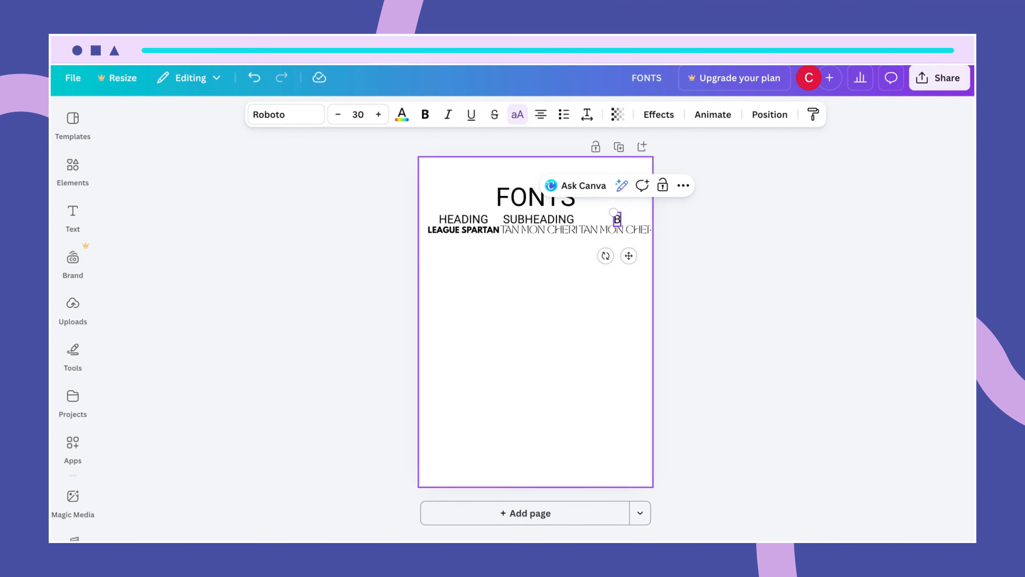
text(ODY)
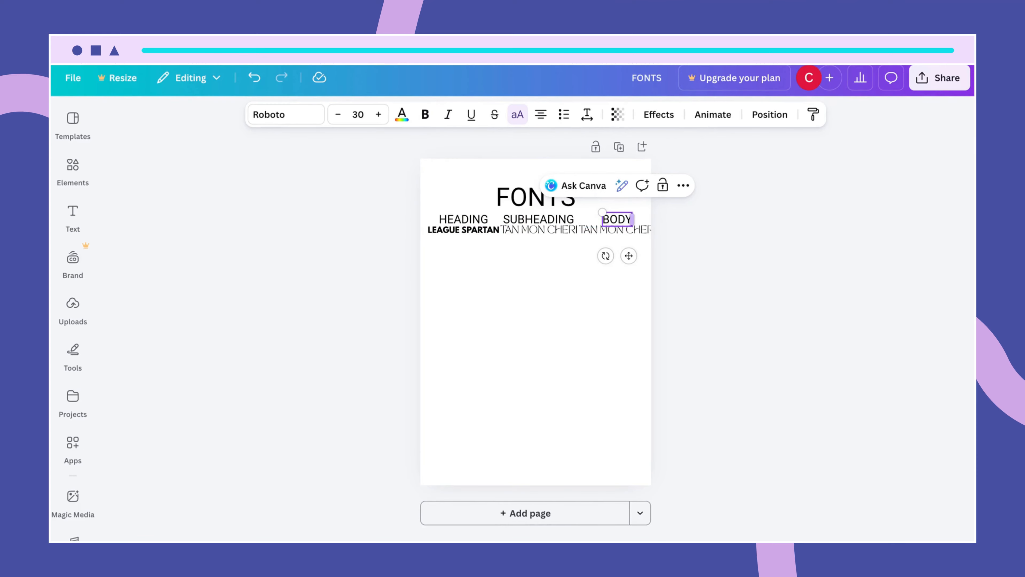
double_click(639, 233)
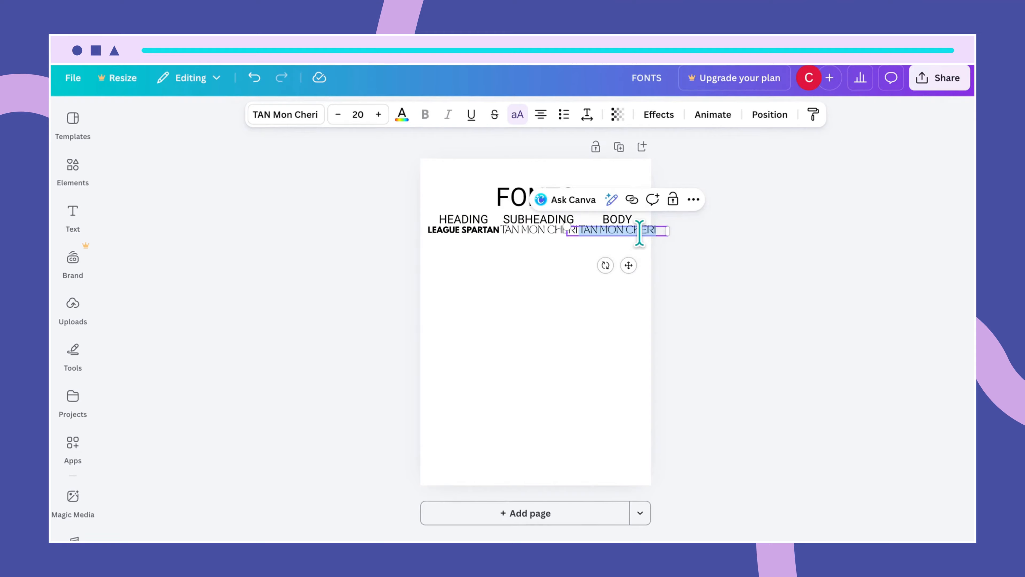
text(QUIC)
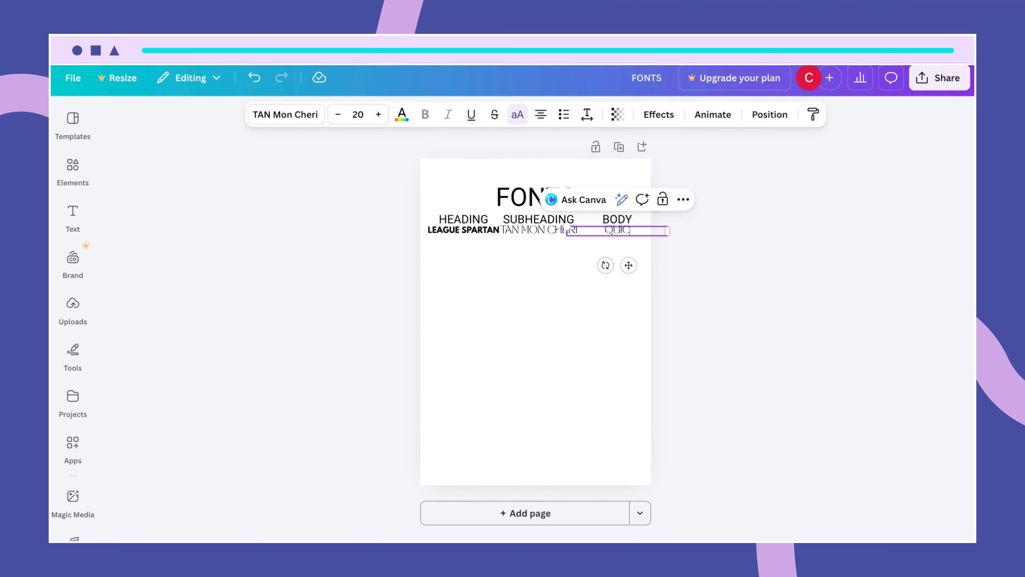
text(KSAND)
click(591, 271)
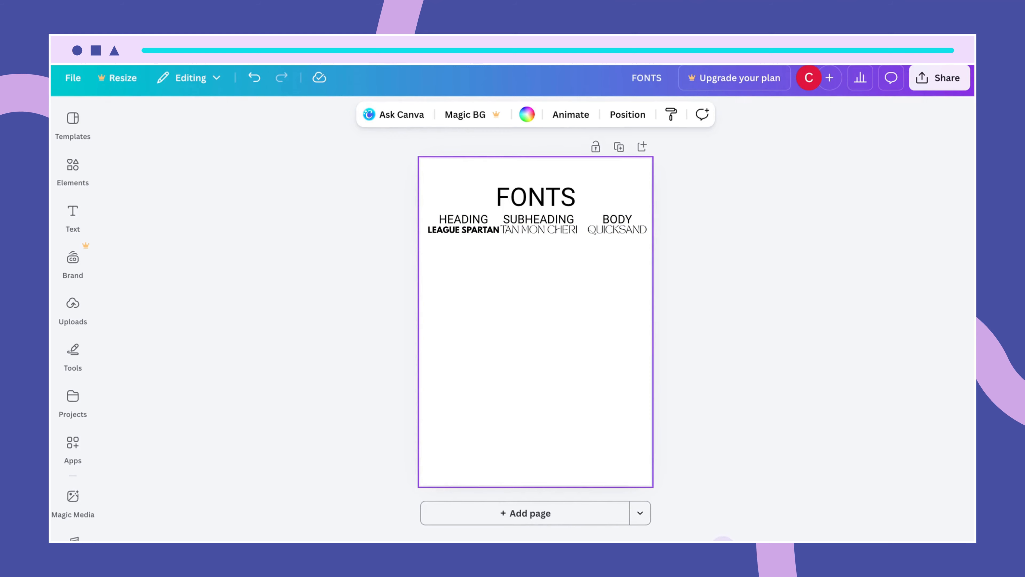
drag(723, 547, 724, 547)
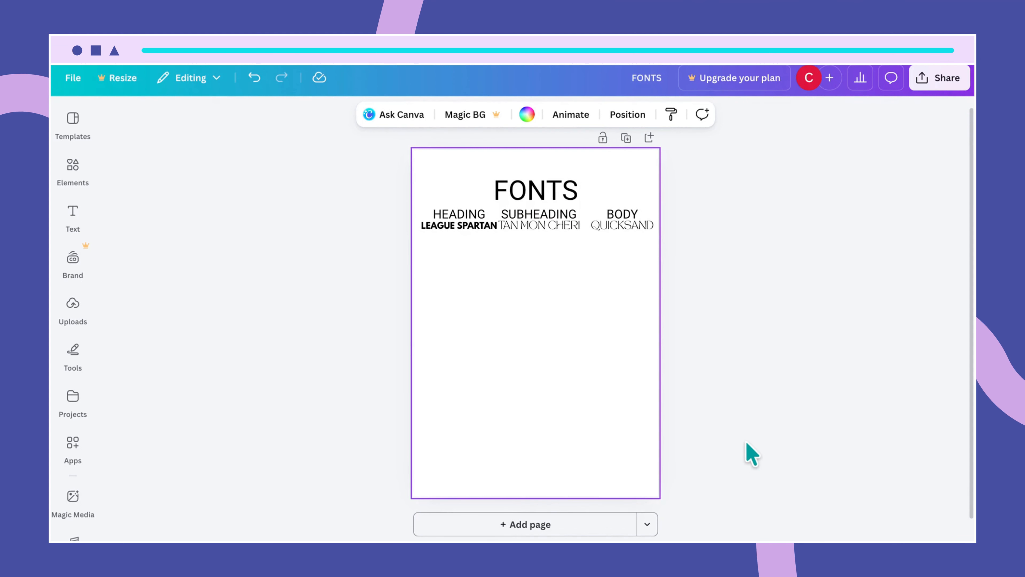
- Reposition BODY over QUICKSAND and bring all three font names onto one line
scroll(746, 443, up, 1)
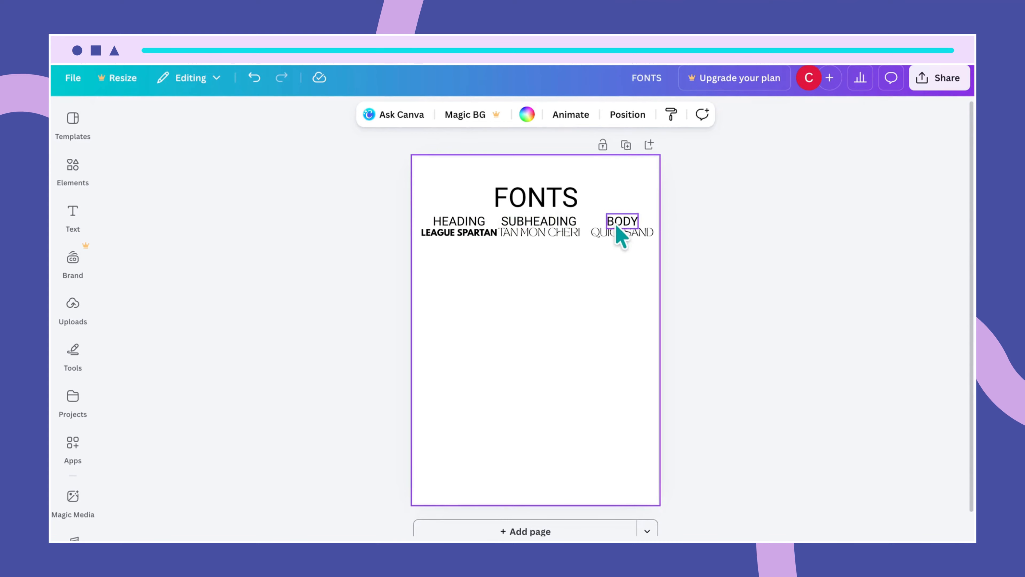
click(630, 223)
drag(630, 223, 630, 220)
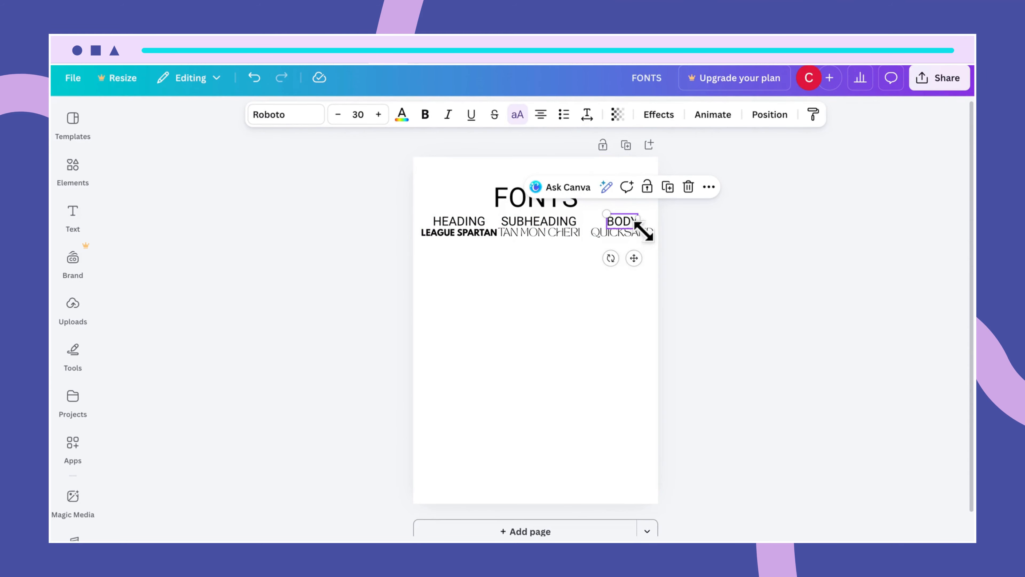
click(652, 240)
drag(652, 239, 648, 241)
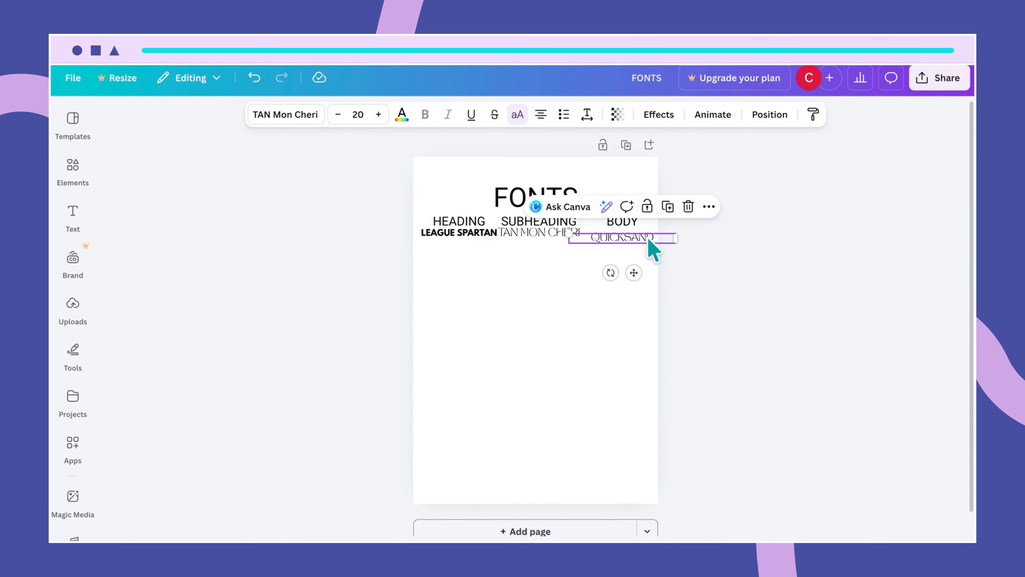
drag(546, 233, 546, 237)
mouse_move(465, 232)
mouse_down()
mouse_move(454, 221)
mouse_move(460, 238)
mouse_up()
- Align SUBHEADING and HEADING over their font names and move the FONTS title up
click(456, 223)
click(463, 239)
click(531, 274)
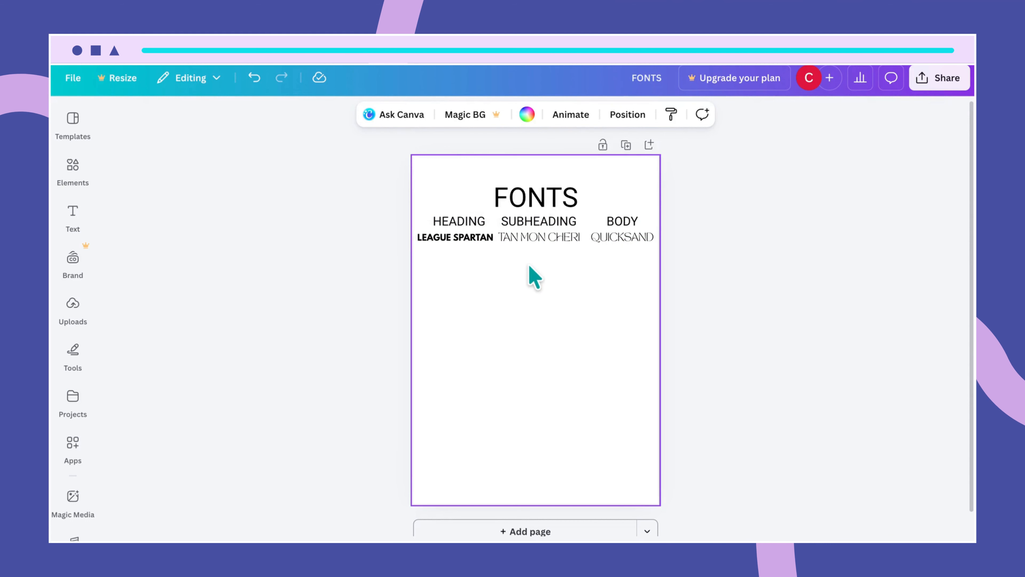
click(554, 231)
drag(554, 230, 557, 222)
click(587, 272)
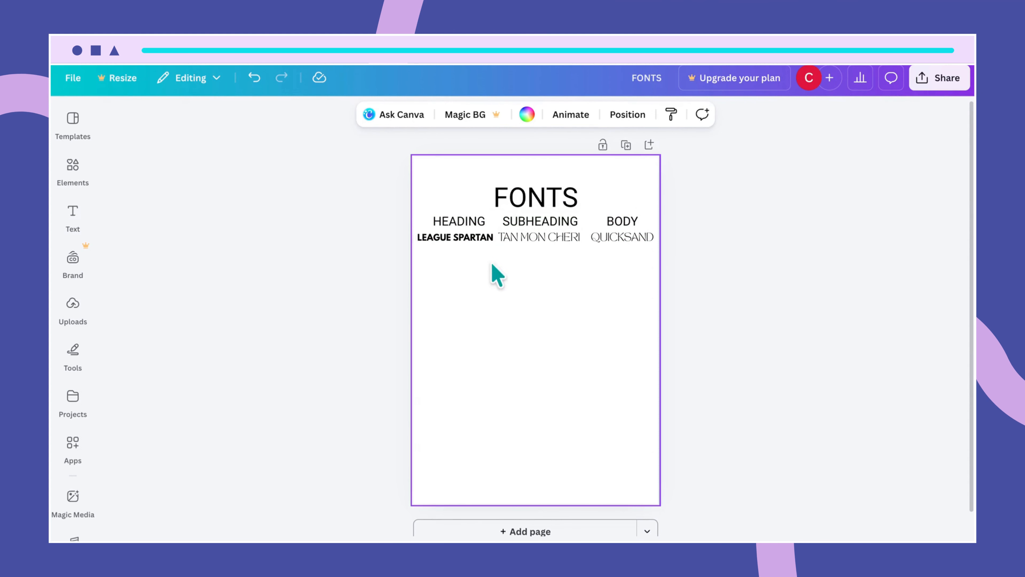
click(461, 239)
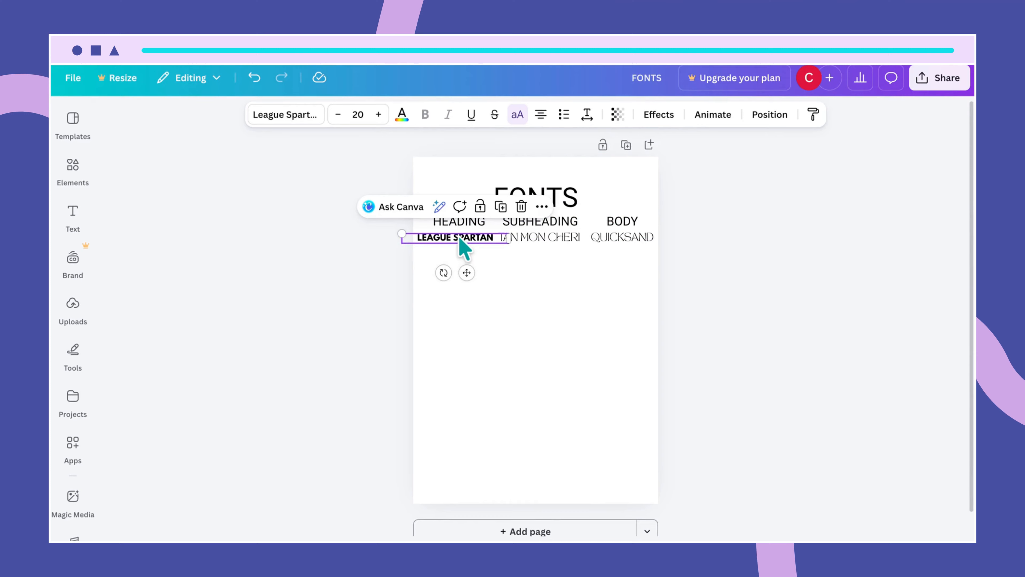
drag(460, 239, 453, 218)
click(508, 293)
click(465, 226)
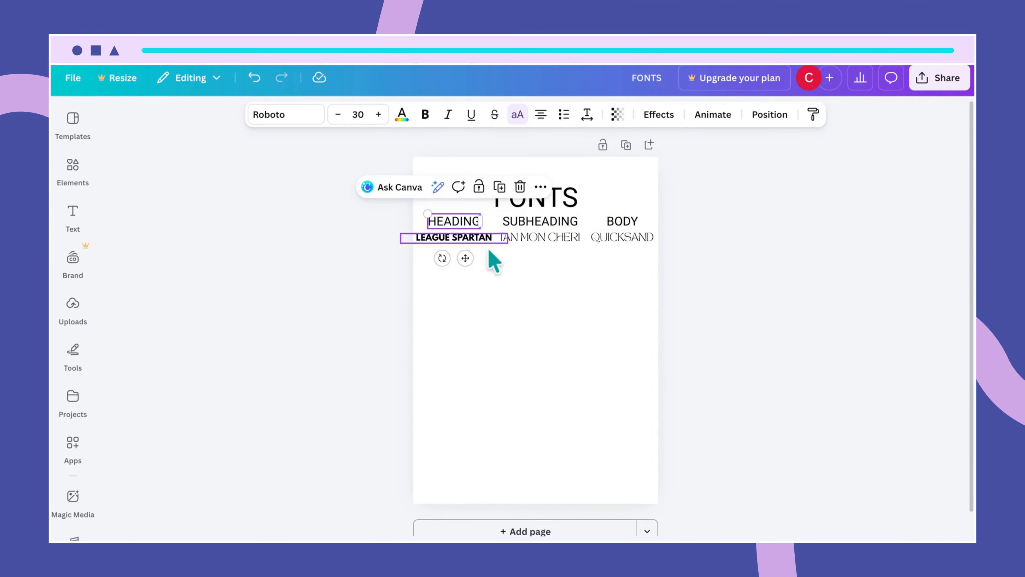
click(539, 274)
drag(573, 202, 558, 191)
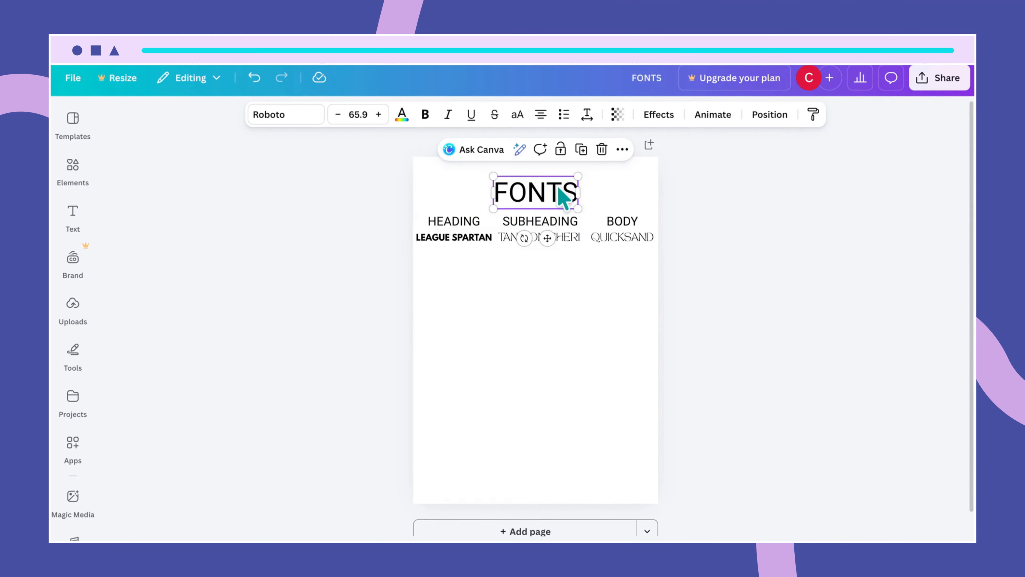
- Set the FONTS title to size 43 and recentre it on the page's centre line
click(355, 109)
text(43)
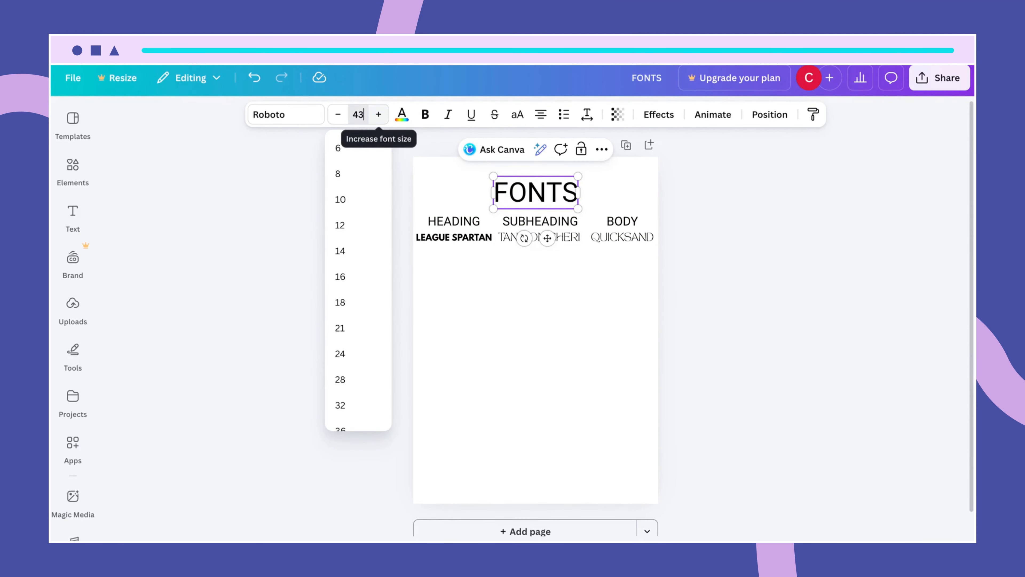
key(Return)
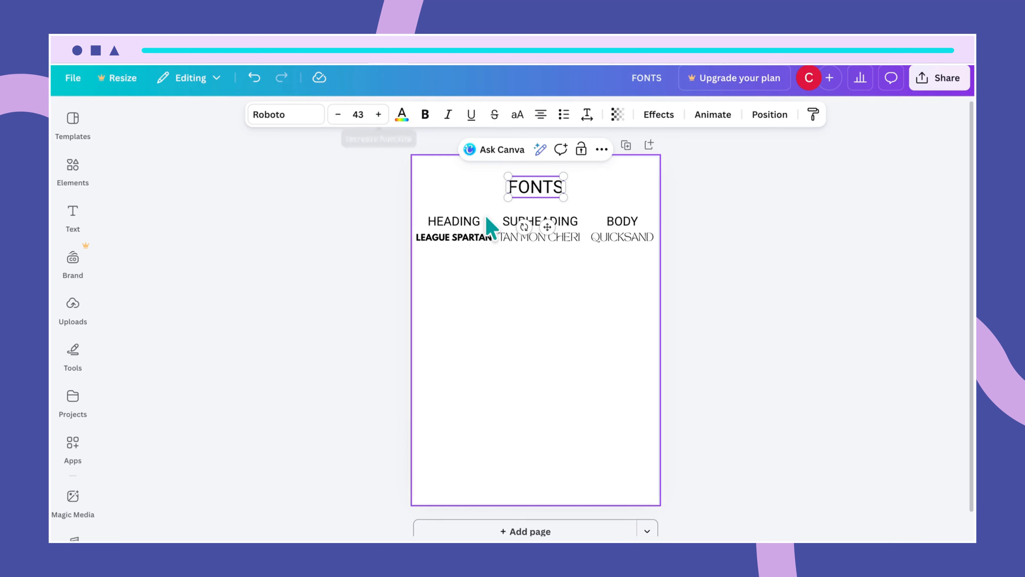
click(562, 315)
drag(542, 193, 542, 198)
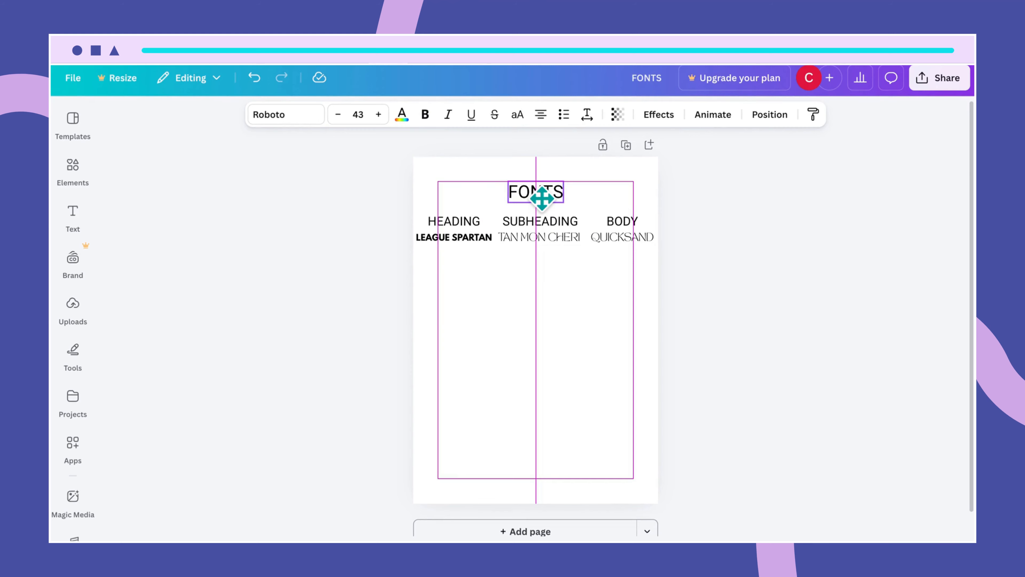
drag(541, 197, 542, 197)
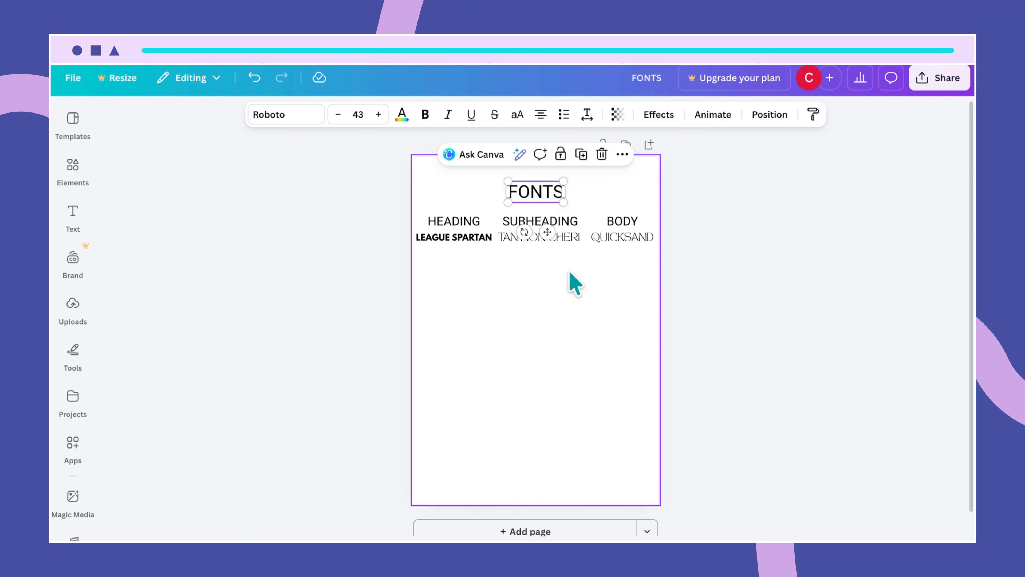
click(568, 281)
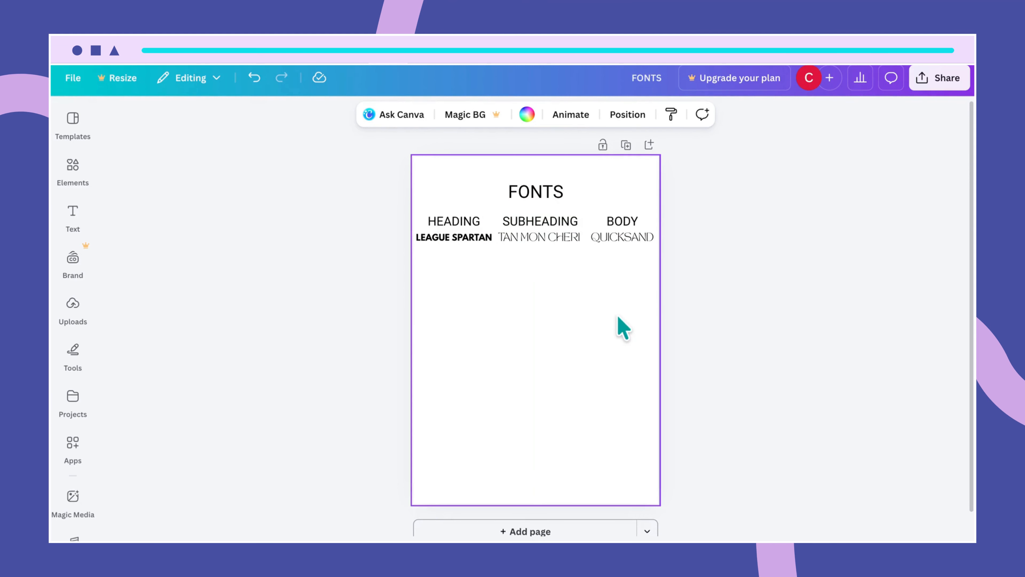
- Duplicate the FONTS title below the font names and retype the copy as COLORS
click(552, 195)
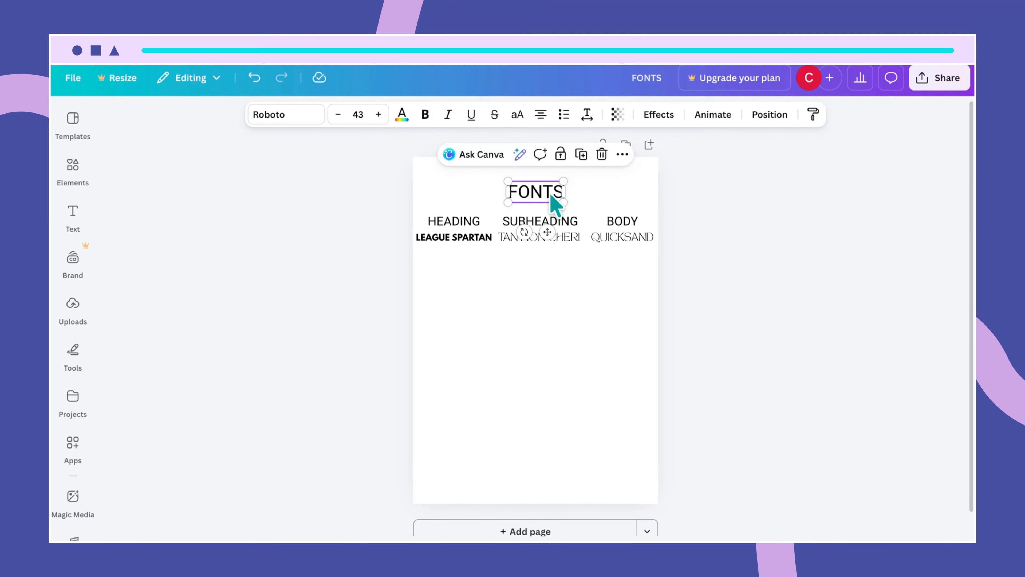
key(ctrl+d)
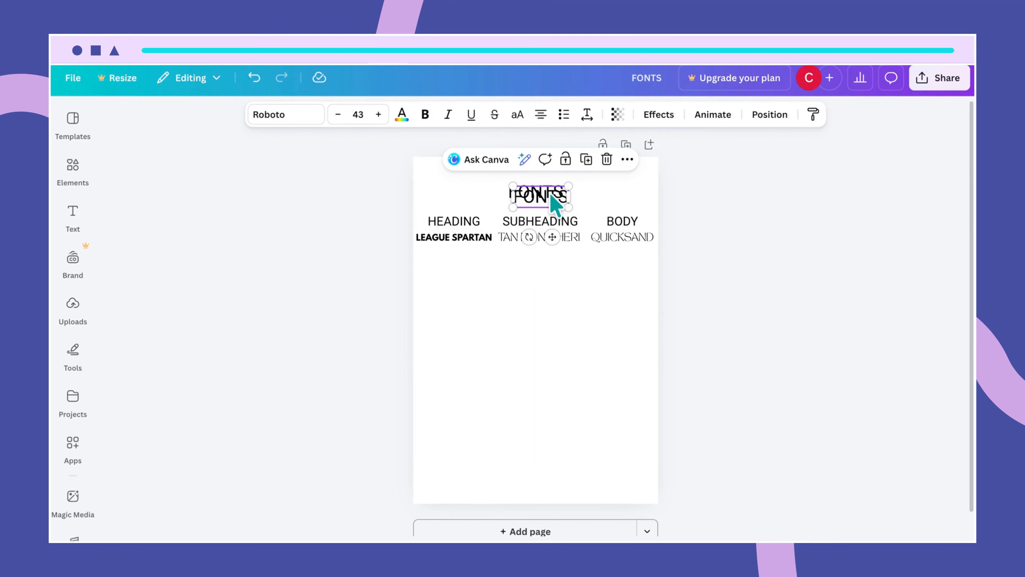
drag(550, 195, 545, 289)
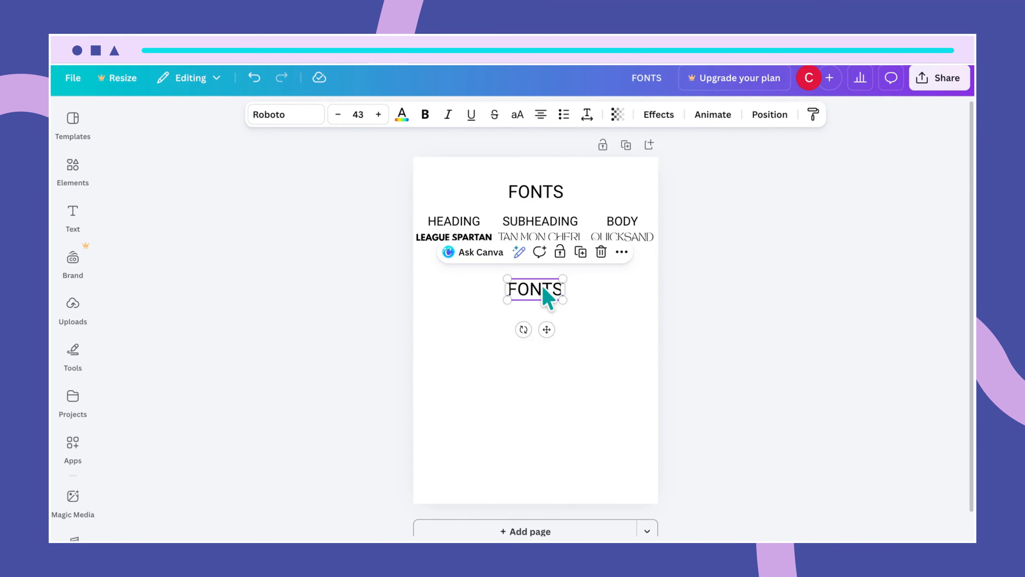
double_click(543, 289)
text(CO)
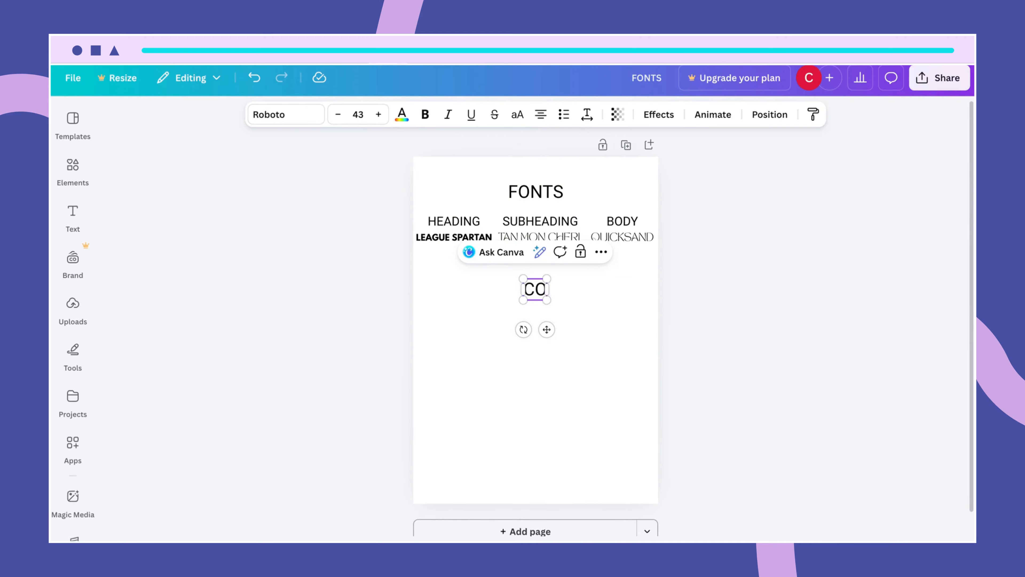
text(LORS)
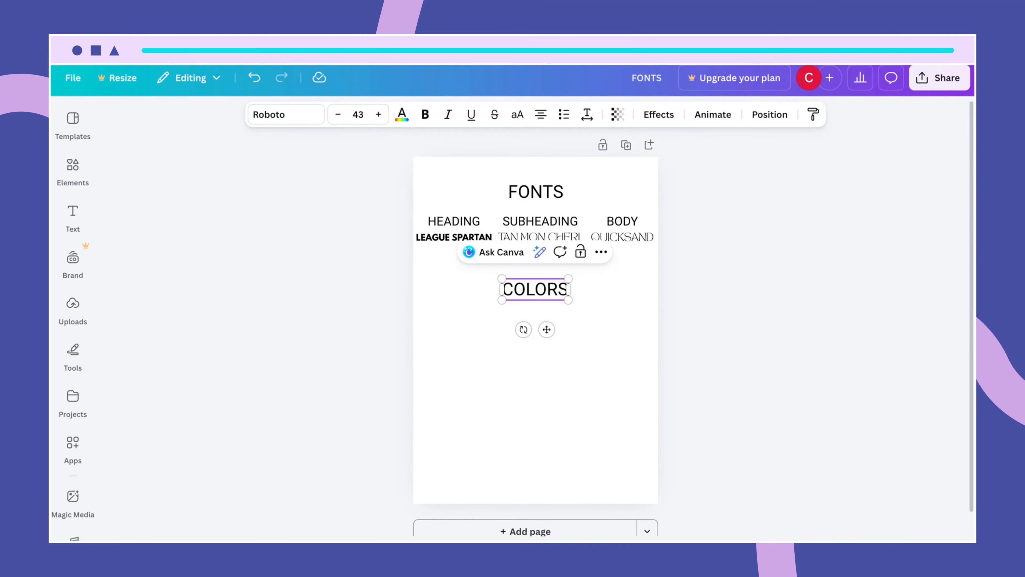
click(594, 327)
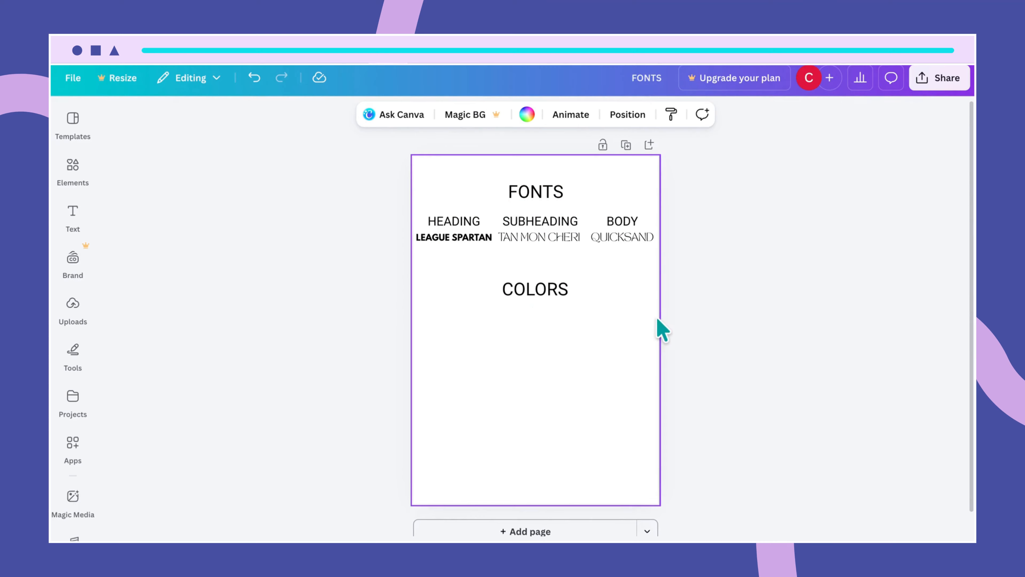
- Add a black circle below COLORS, shrink it, and place a second circle to its right
key(c)
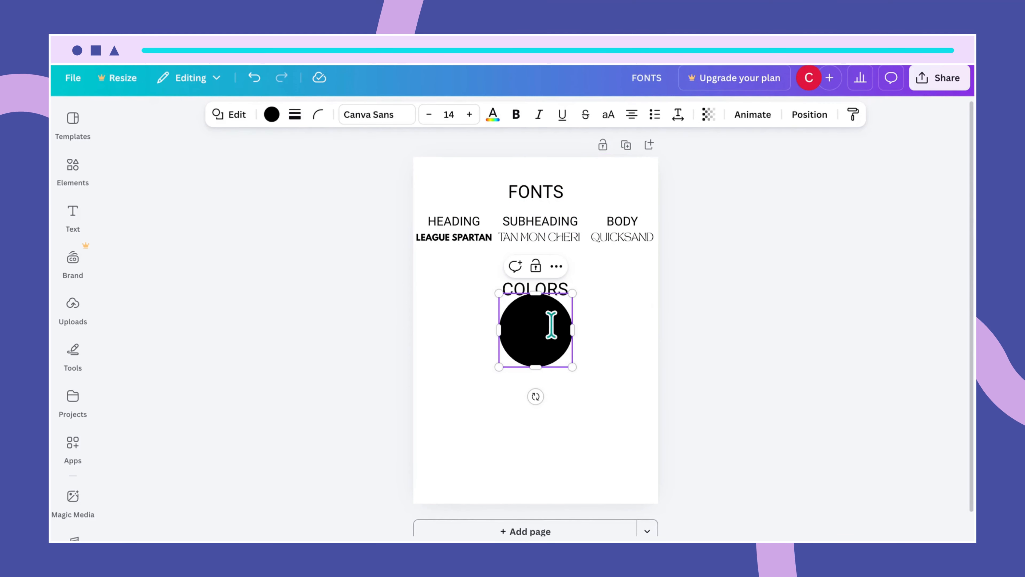
click(622, 321)
drag(547, 324, 500, 336)
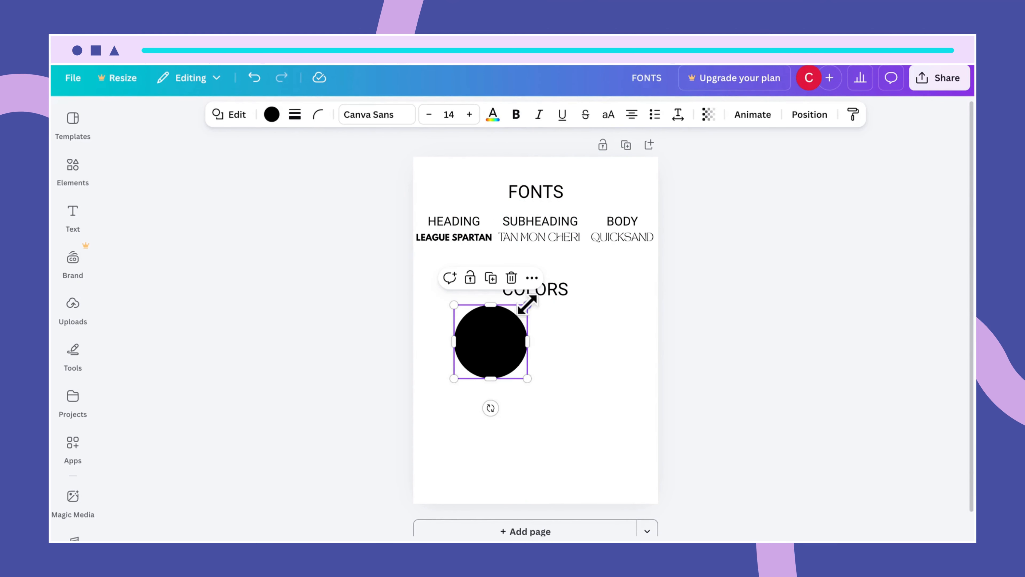
drag(527, 304, 475, 324)
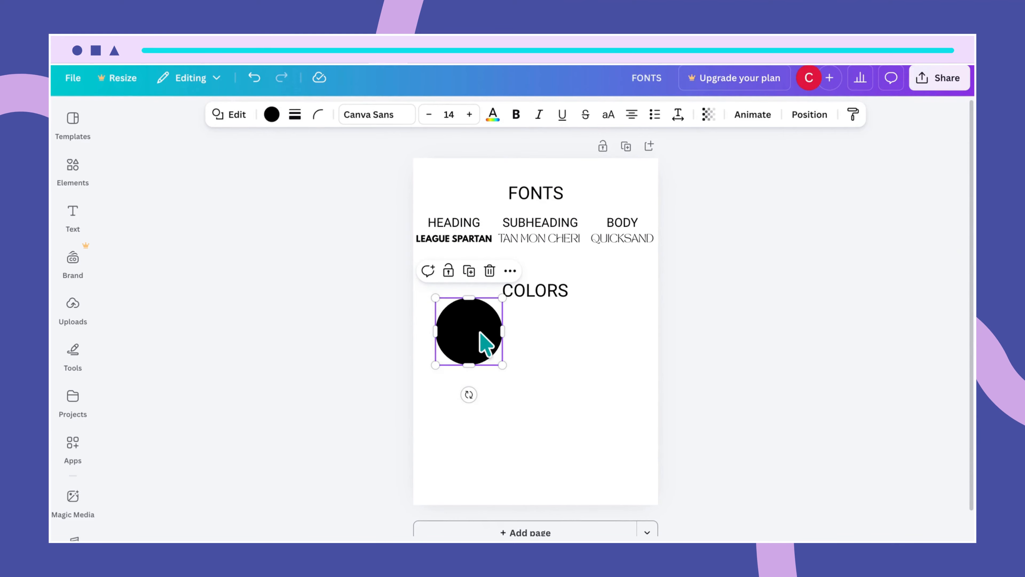
drag(480, 339, 584, 328)
click(614, 444)
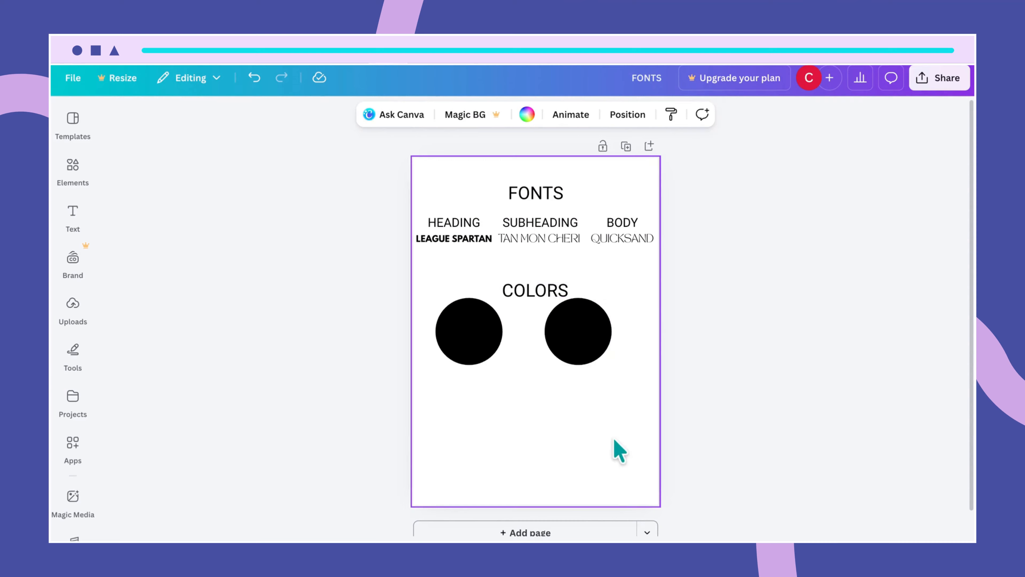
click(585, 343)
drag(611, 294, 607, 302)
drag(578, 341, 578, 340)
- Resize the left circle to match the right one and line the two circles up
click(469, 343)
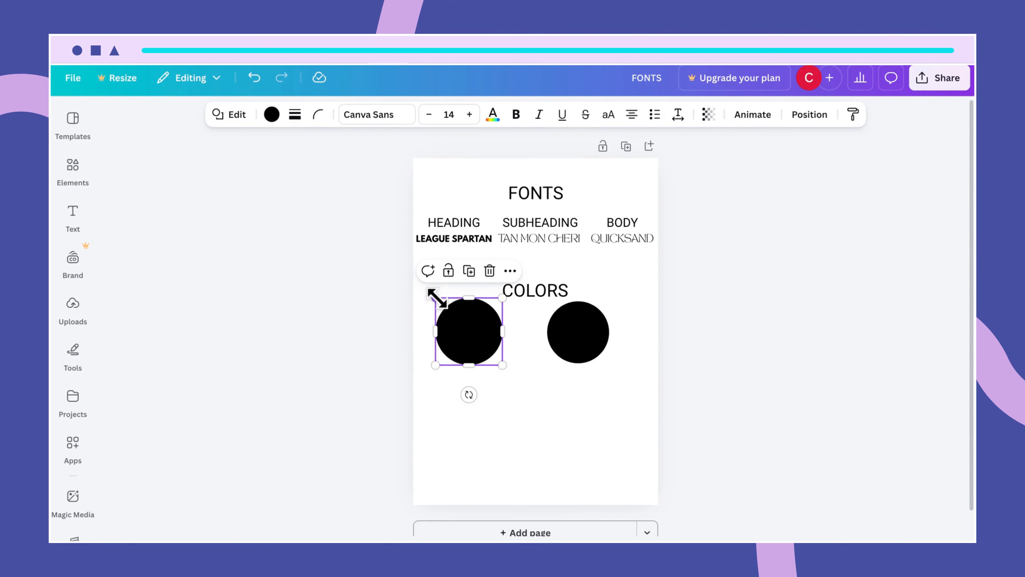
mouse_move(436, 298)
mouse_down()
mouse_move(458, 326)
mouse_move(435, 298)
mouse_up()
click(593, 342)
drag(593, 342, 599, 344)
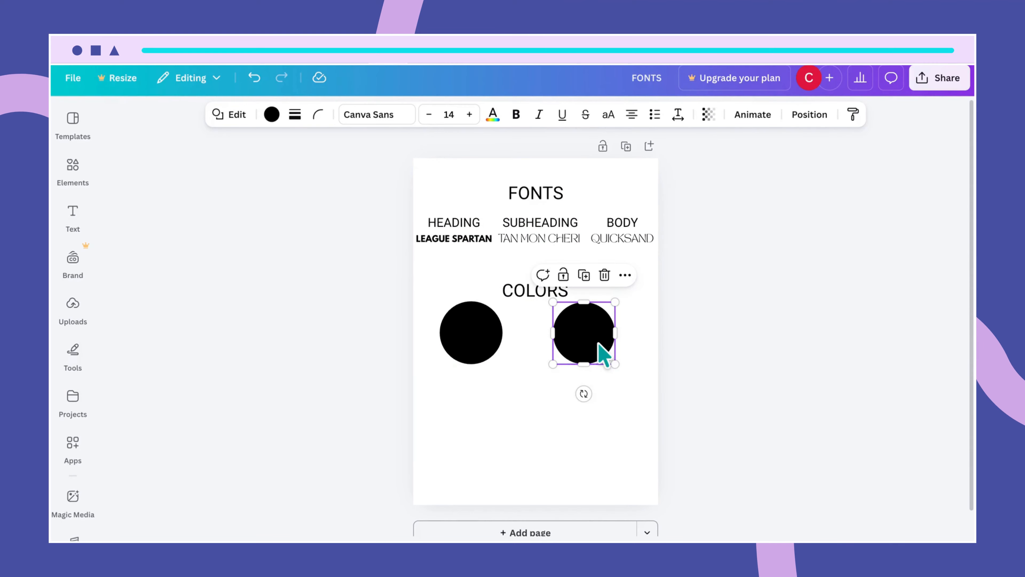
drag(421, 333, 590, 340)
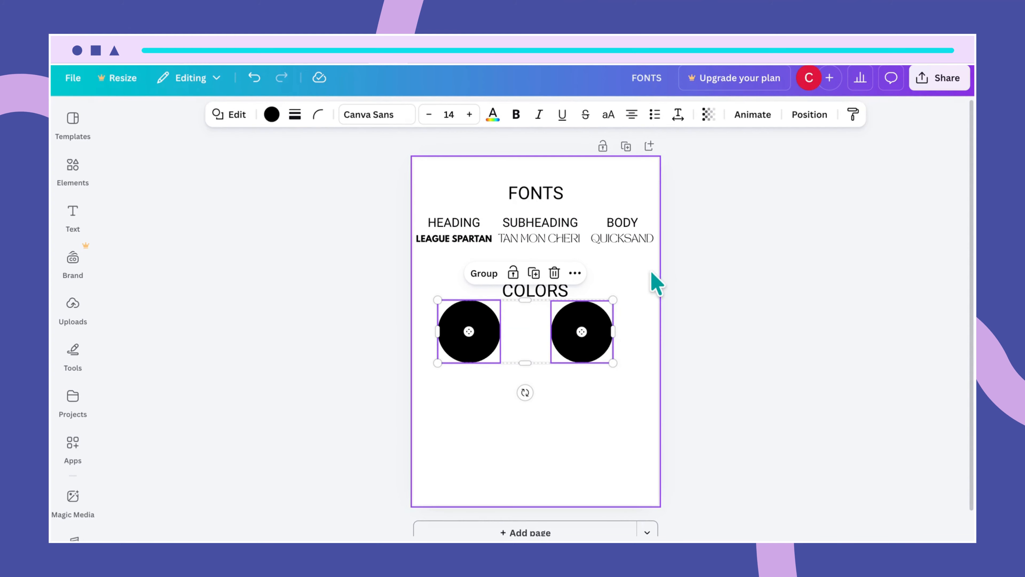
click(656, 280)
click(491, 333)
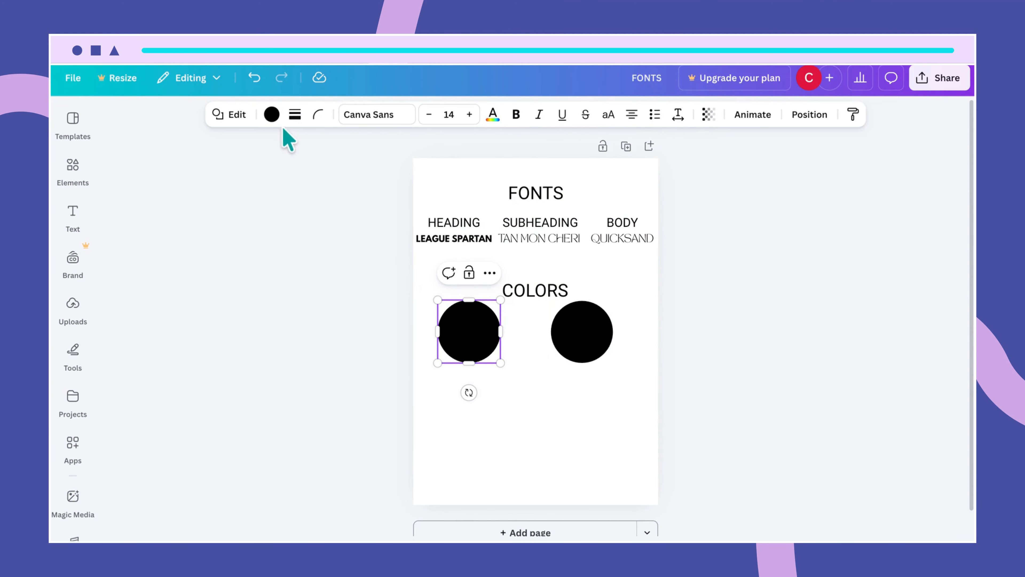
- Fill the left circle with cream #fff1df
click(271, 114)
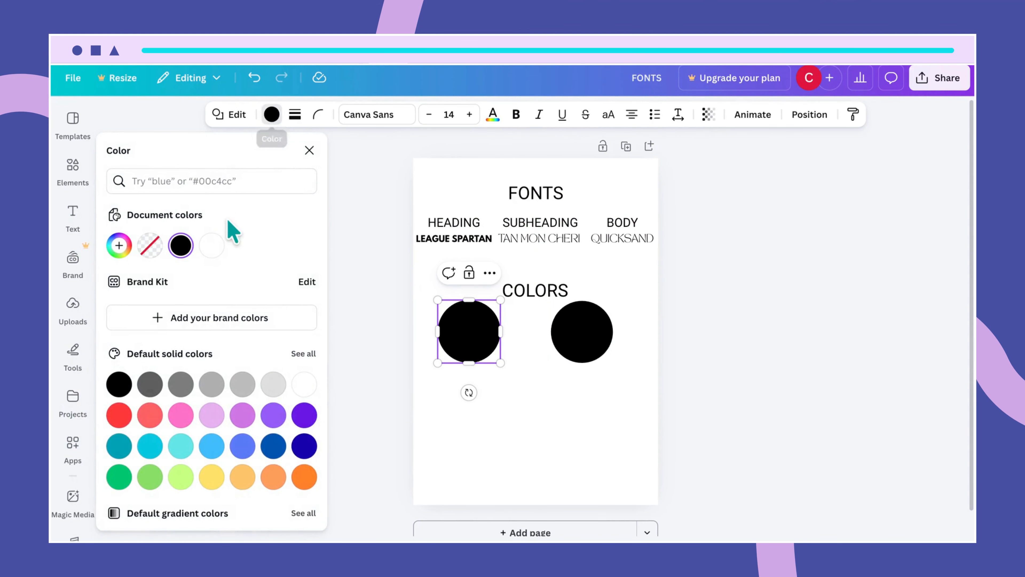
click(165, 182)
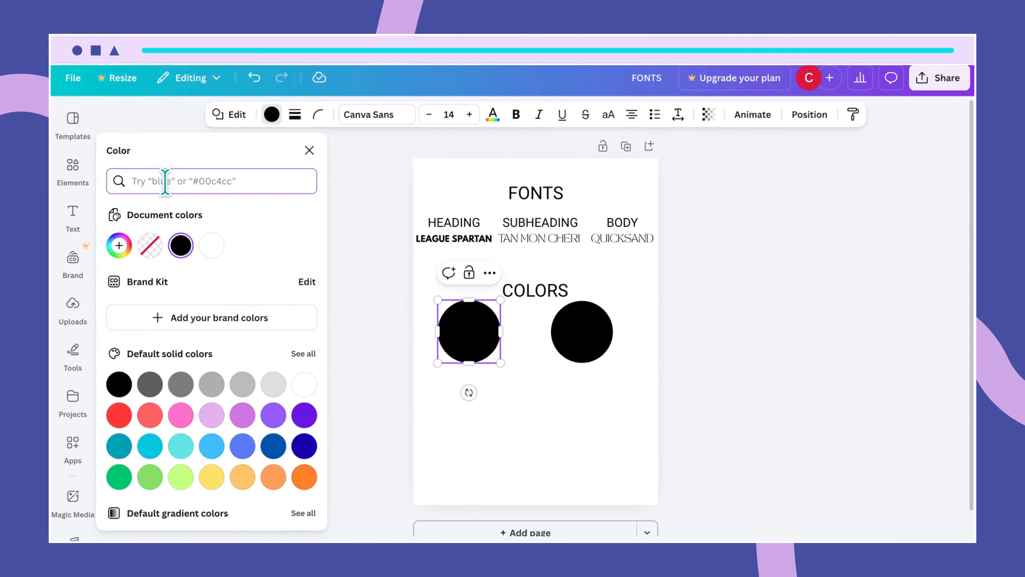
text(#)
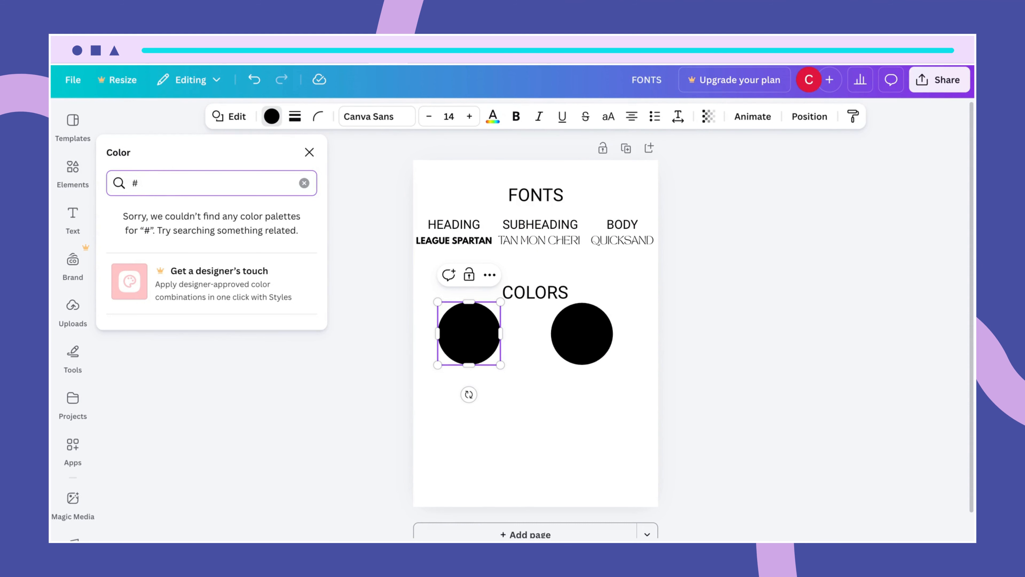
text(fff)
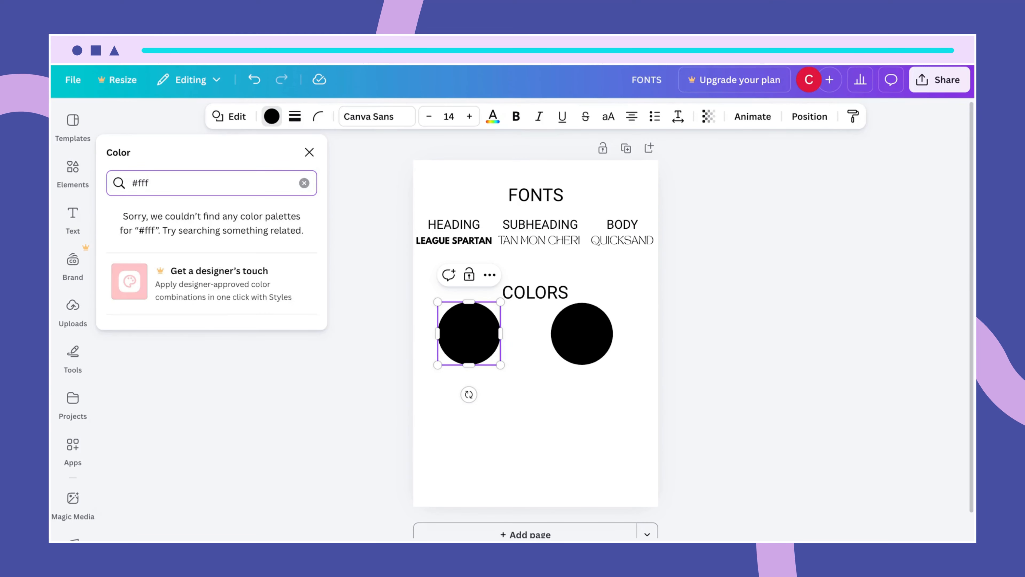
text(1df)
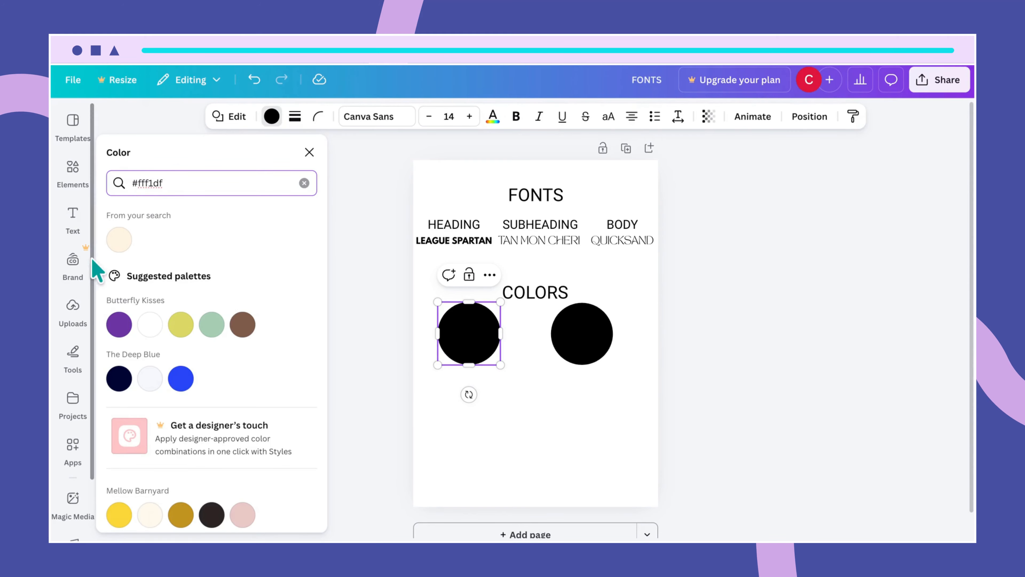
click(122, 248)
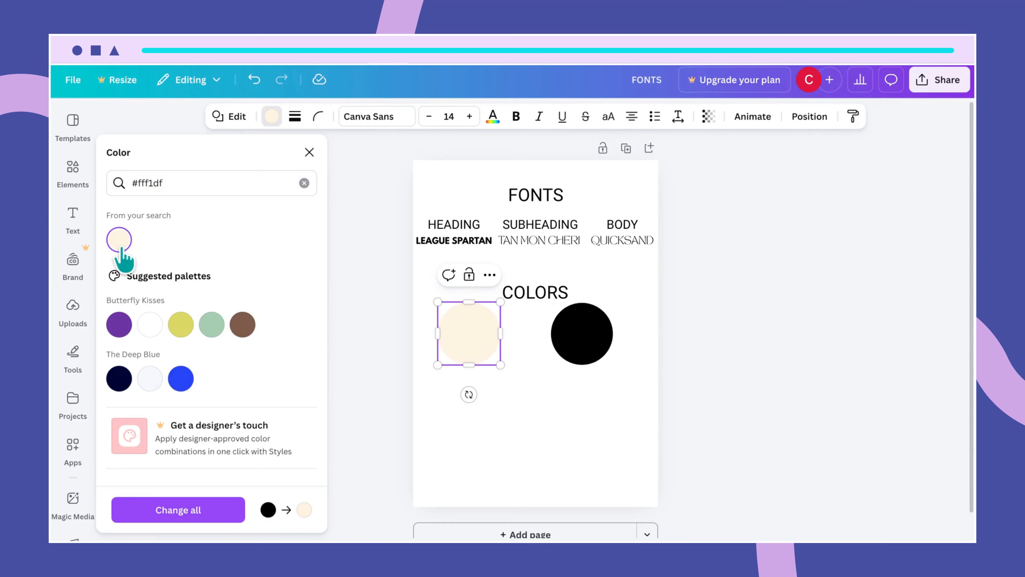
- Fill the right circle with deep purple #3e1c51 and centre COLORS over the circles
click(573, 332)
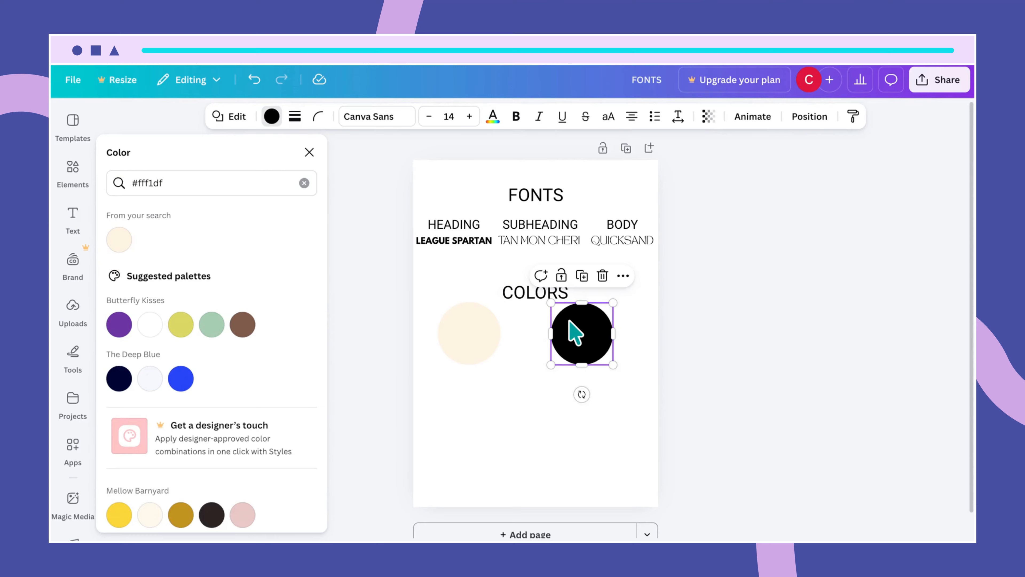
drag(190, 183, 108, 180)
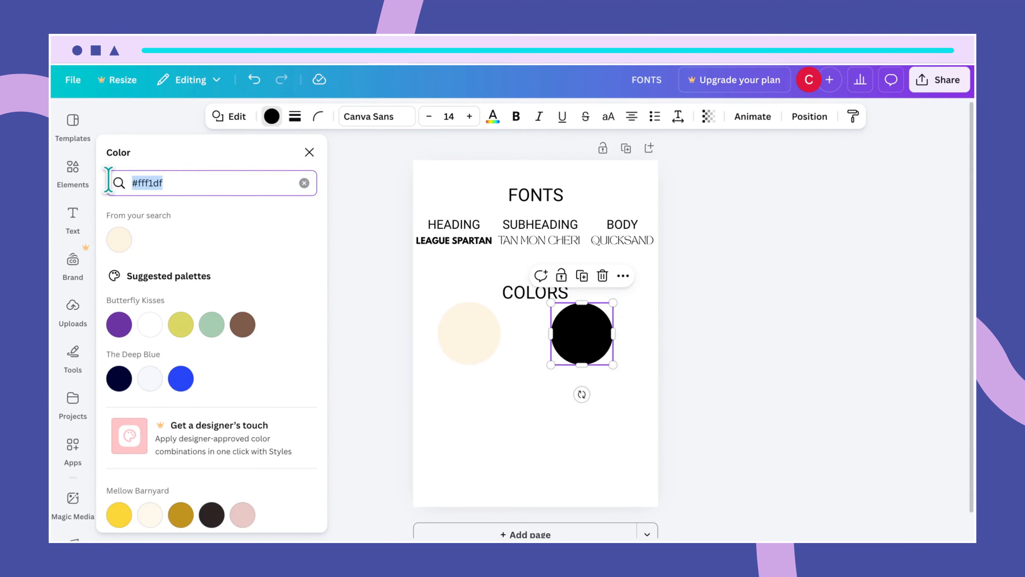
key(BackSpace)
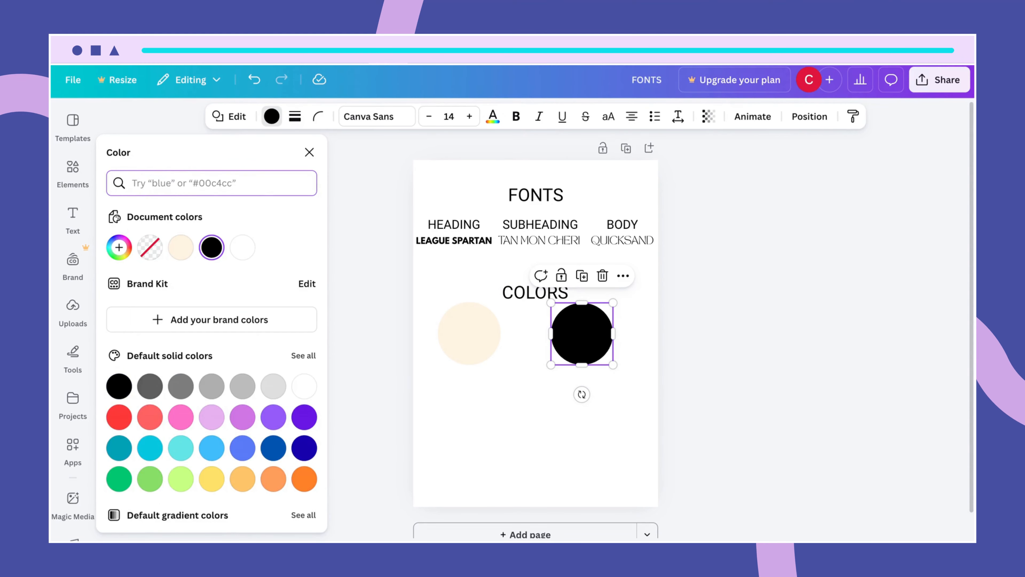
text(#3)
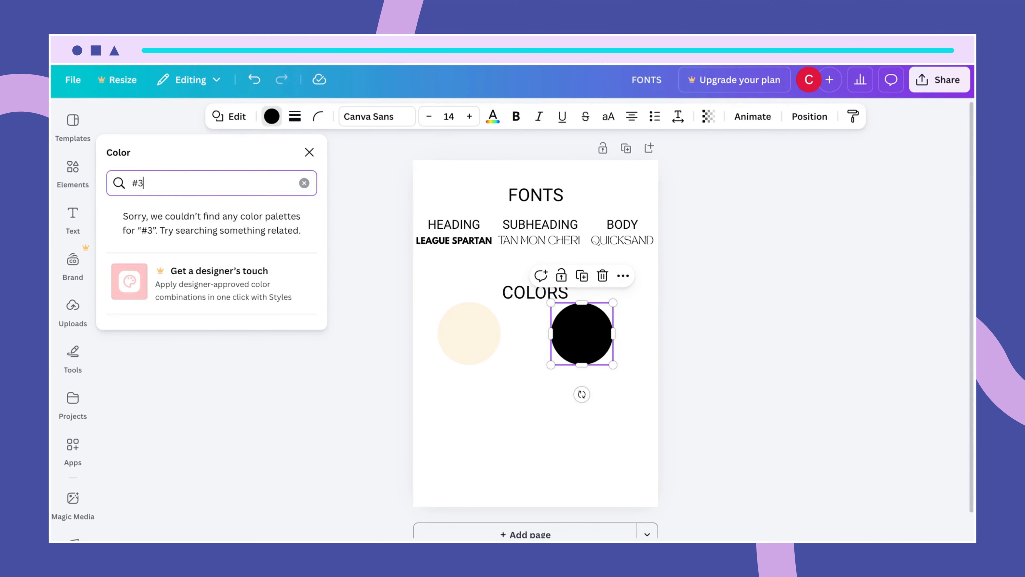
text(e1)
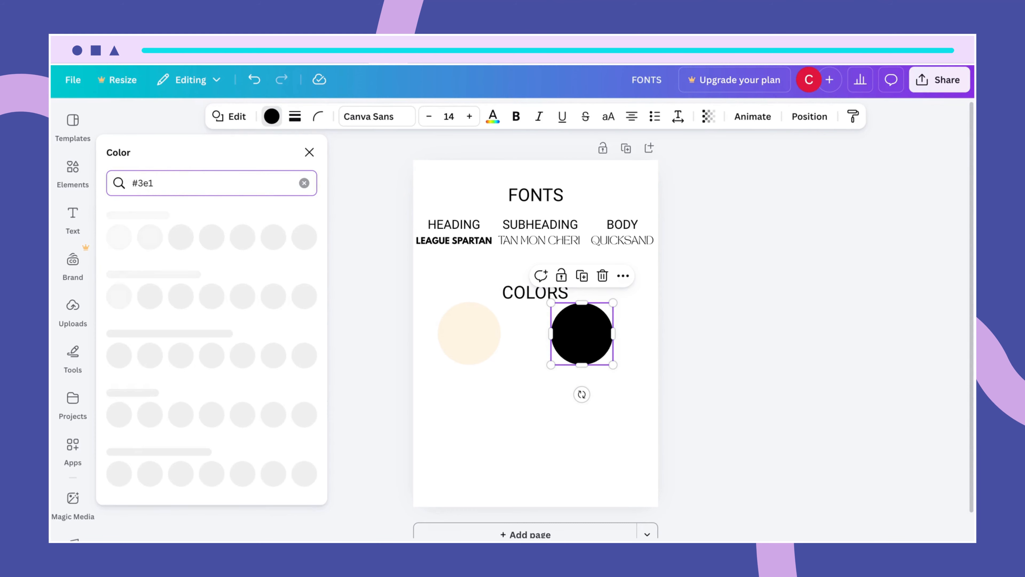
text(c)
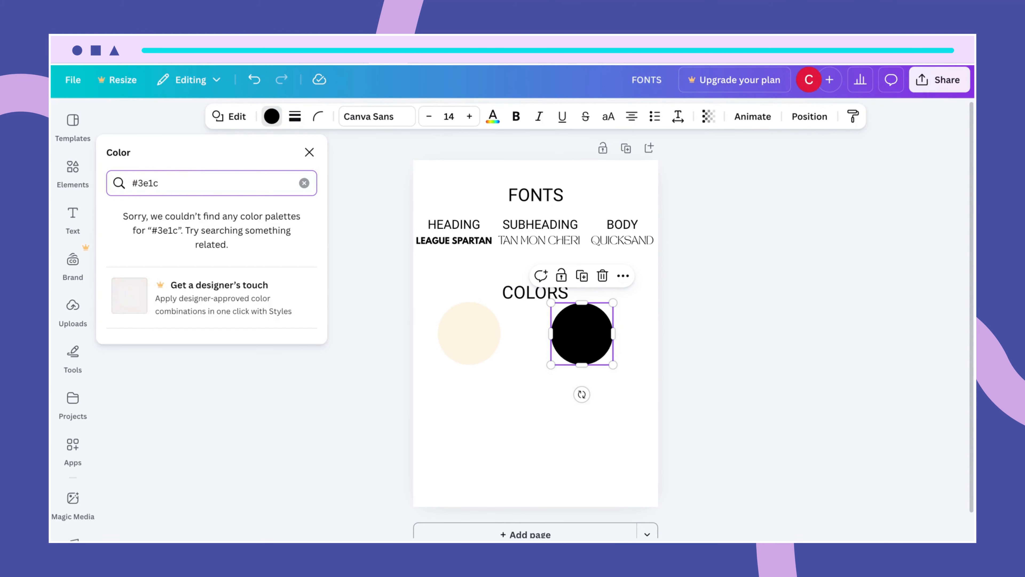
text(51)
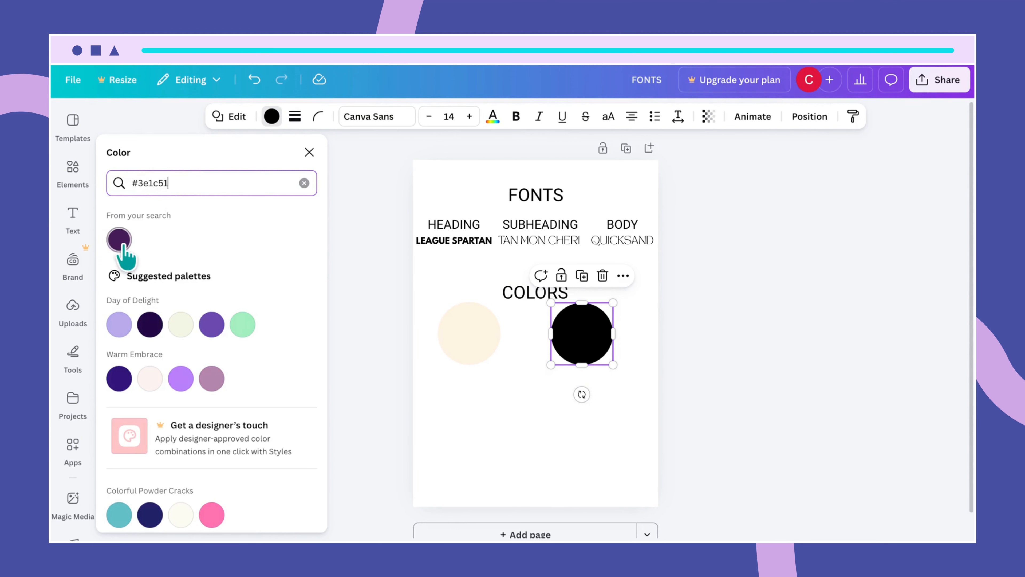
click(119, 239)
click(582, 484)
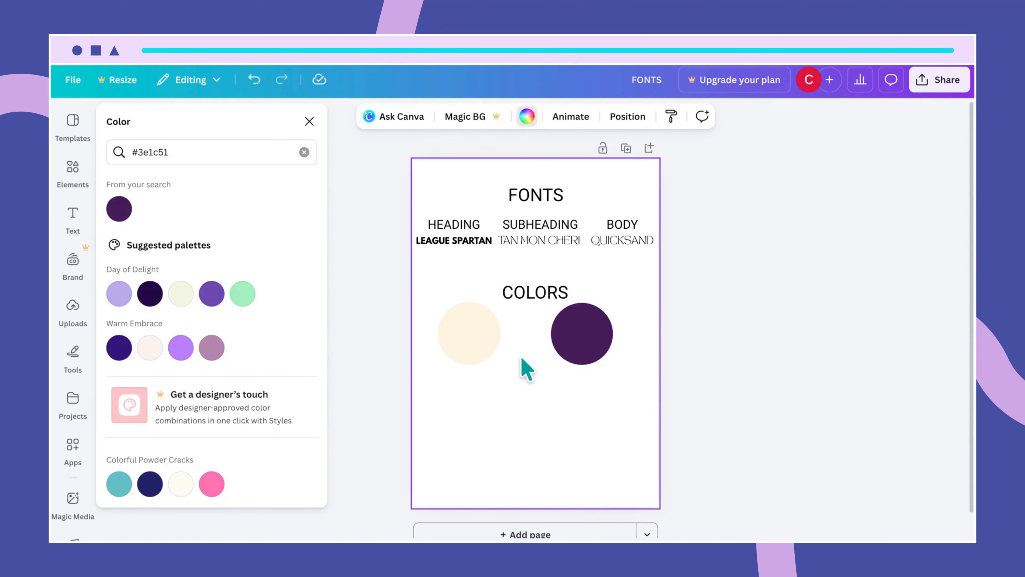
click(528, 311)
drag(523, 301, 520, 298)
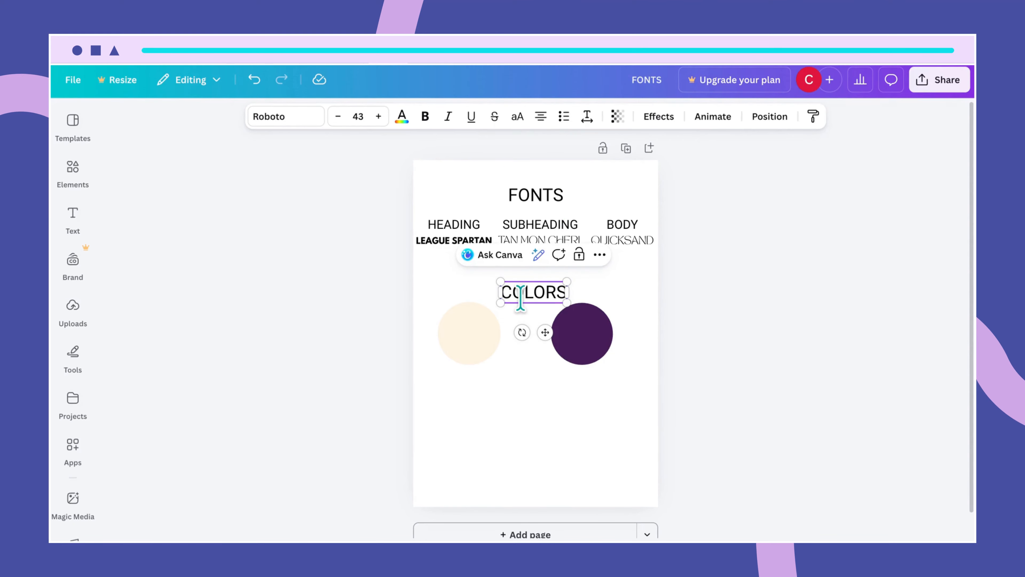
- Duplicate COLORS below the colour circles and retype the copy as PATTERNS
click(589, 291)
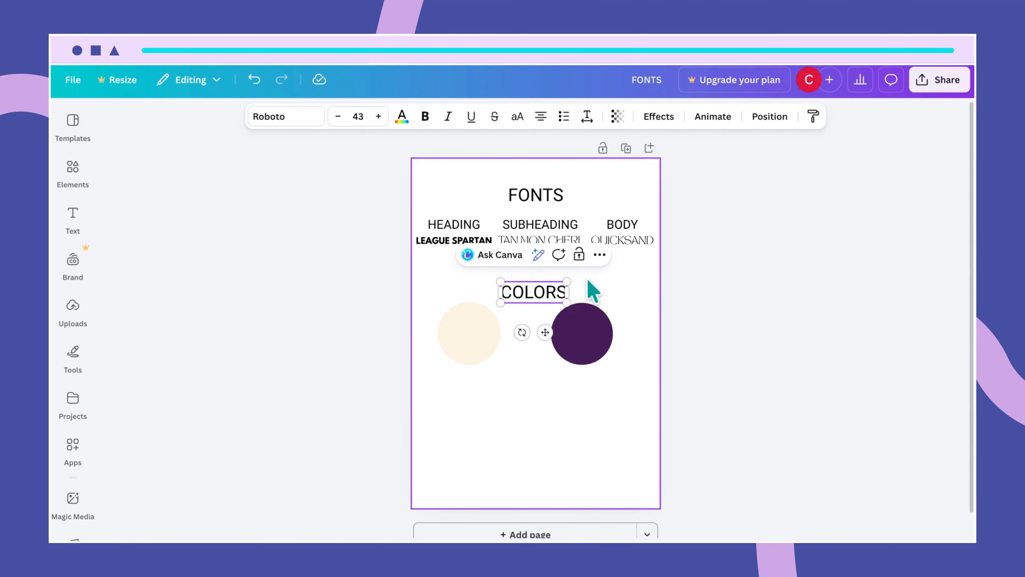
click(552, 293)
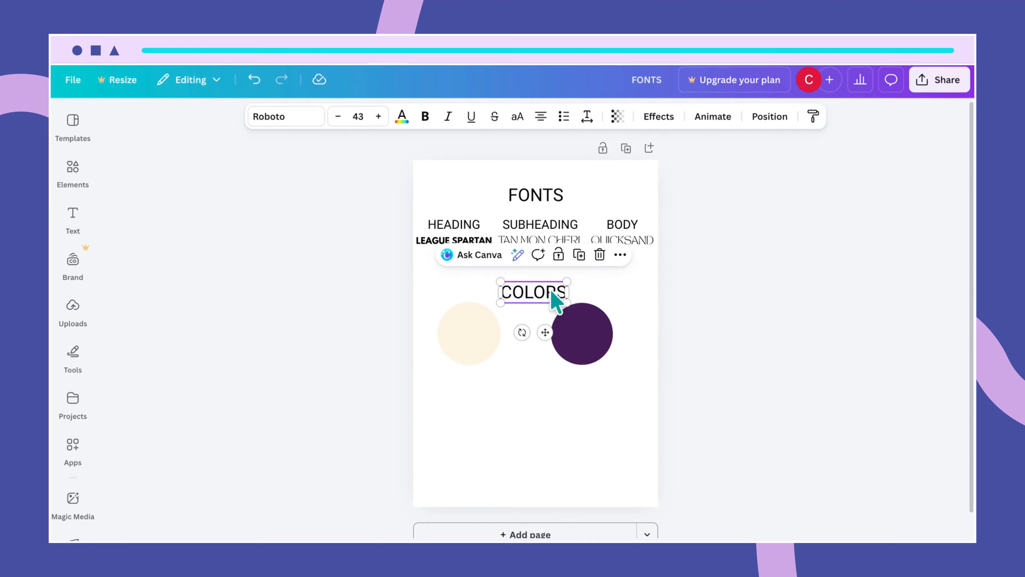
key(ctrl+d)
drag(551, 295, 536, 410)
double_click(536, 410)
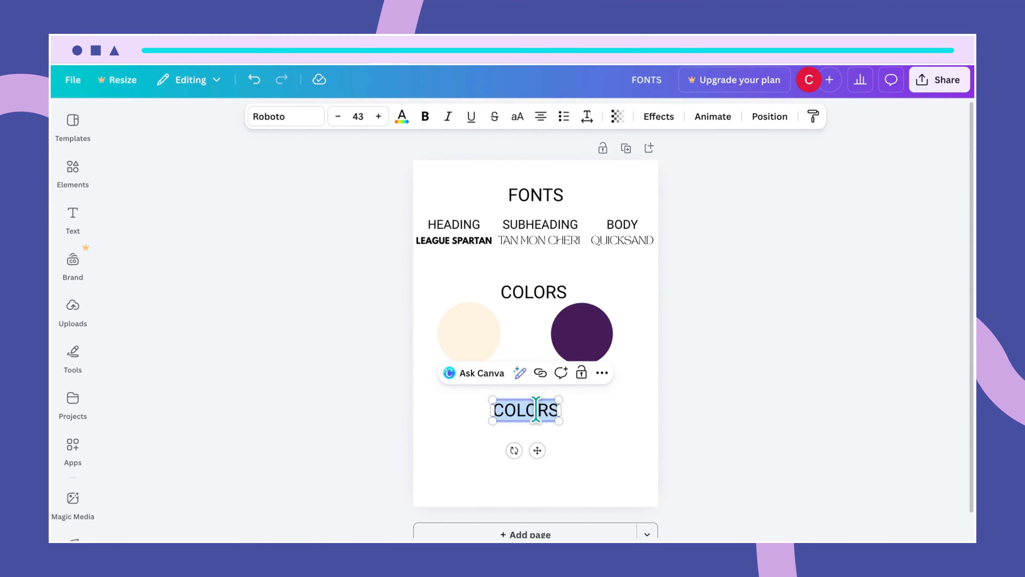
text(PATTERNS)
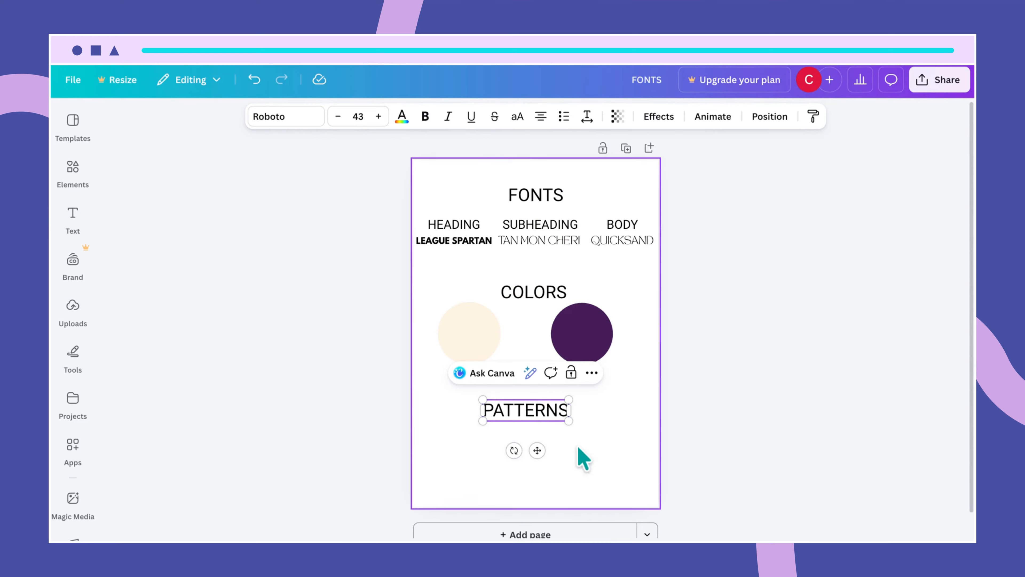
click(605, 462)
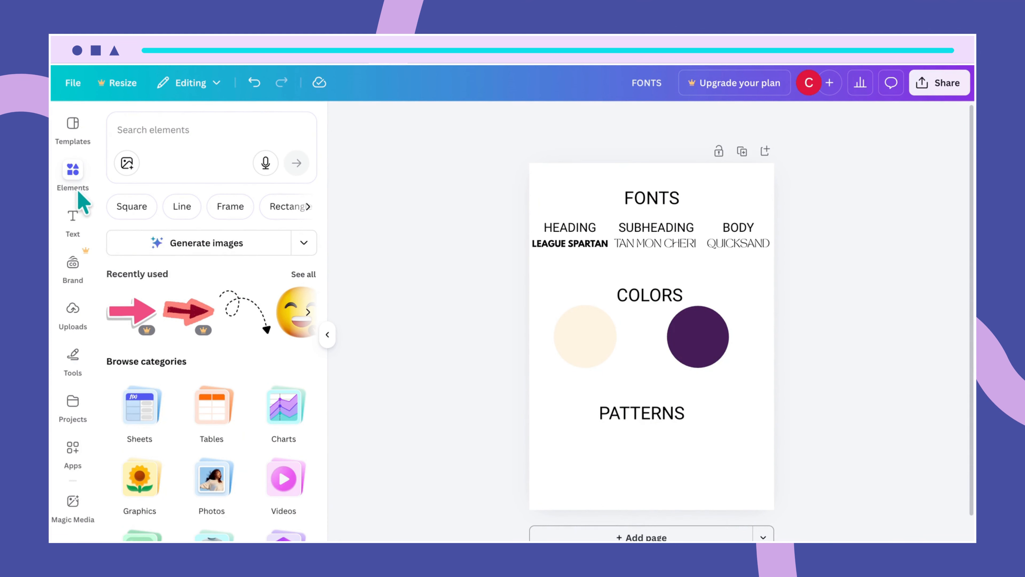
- Rerun the 'abstract gold wave line design' search and open the Abstract Wave Line Art Design graphic's details
click(165, 132)
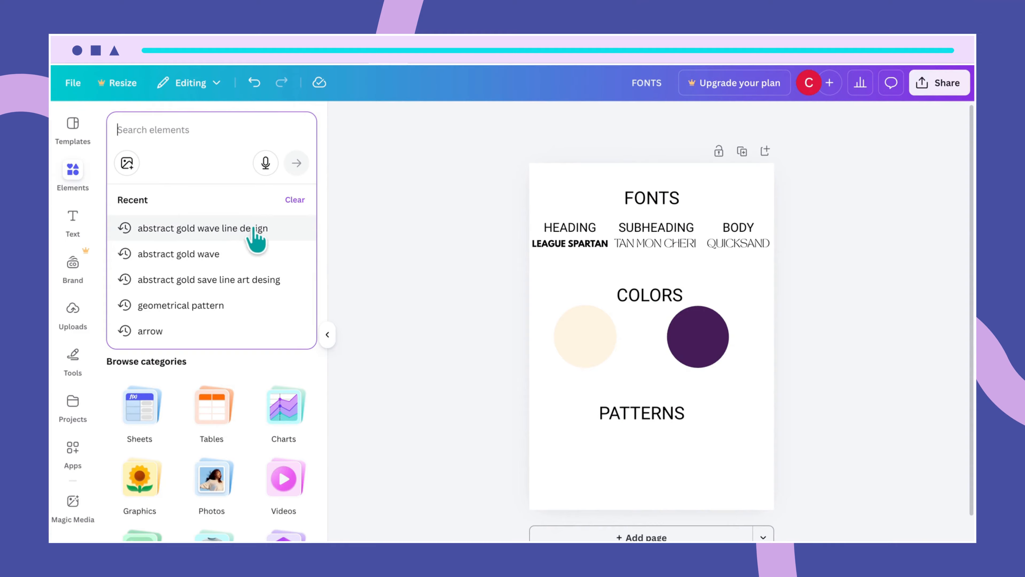
click(236, 230)
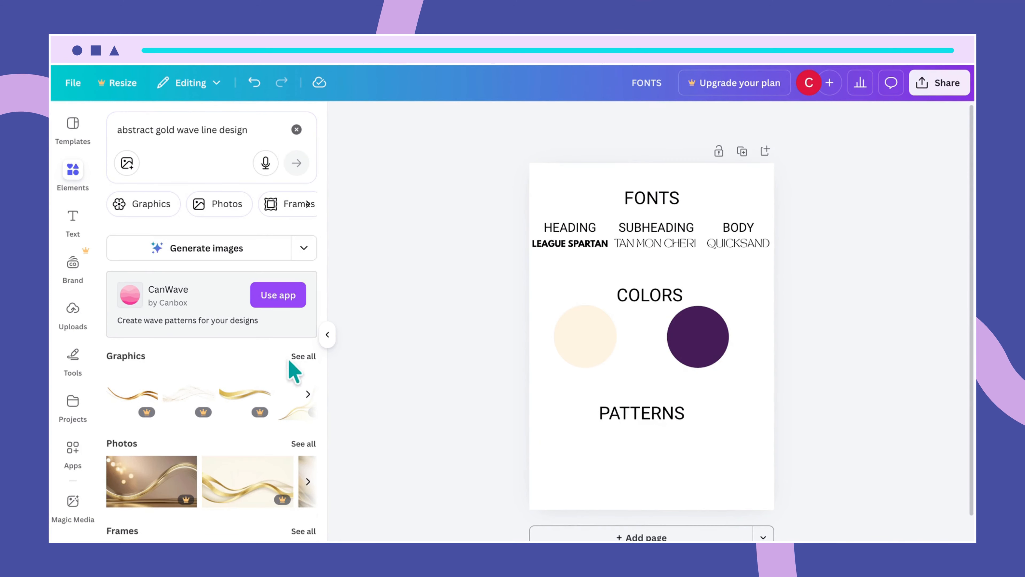
click(302, 357)
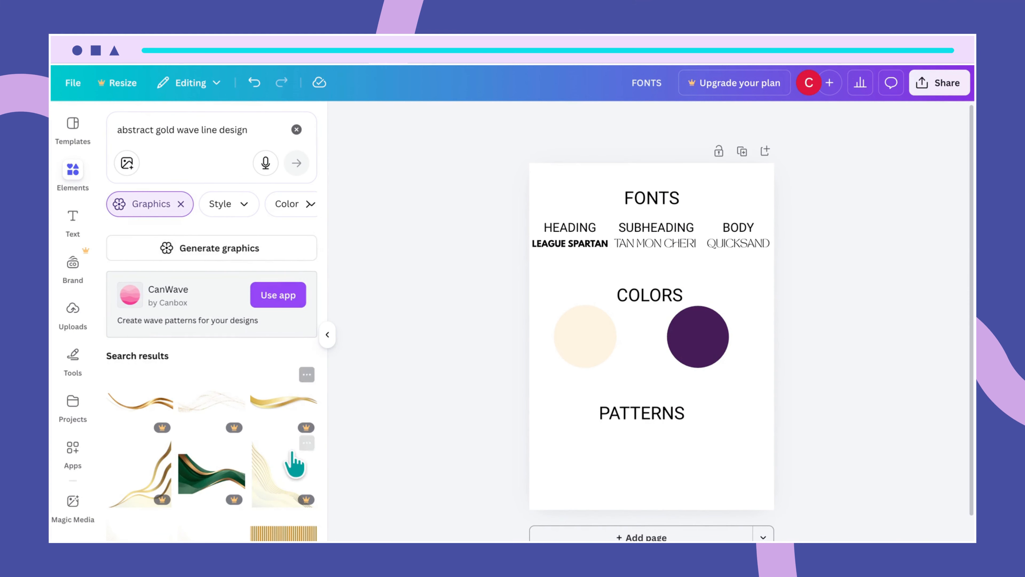
scroll(294, 460, down, 5)
scroll(293, 460, down, 7)
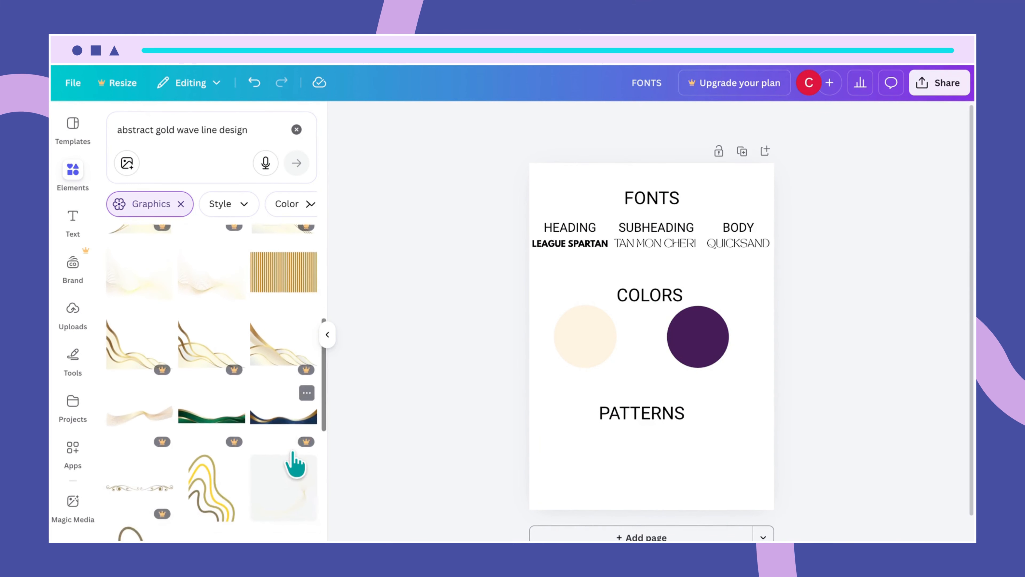
scroll(296, 465, down, 3)
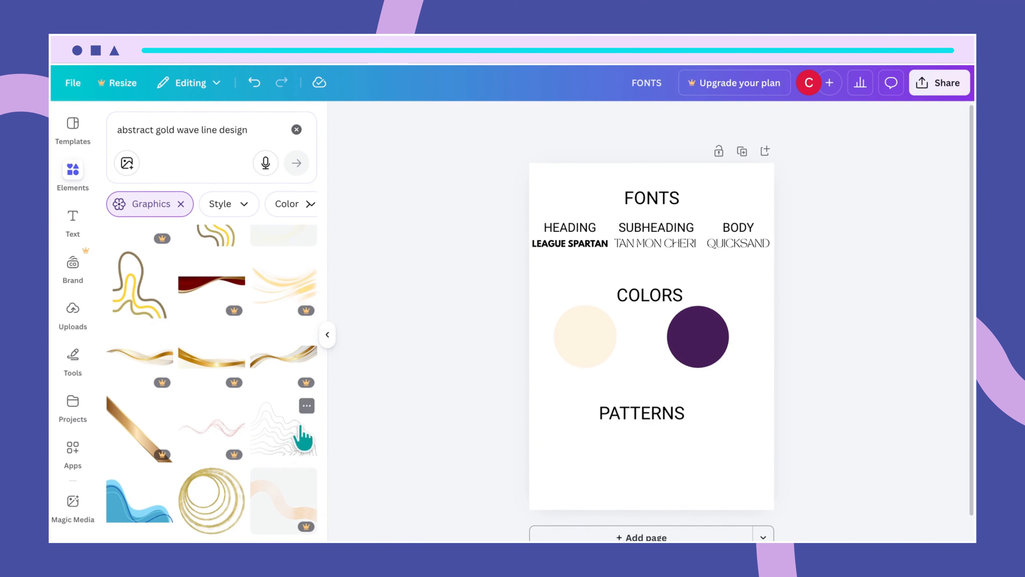
click(307, 406)
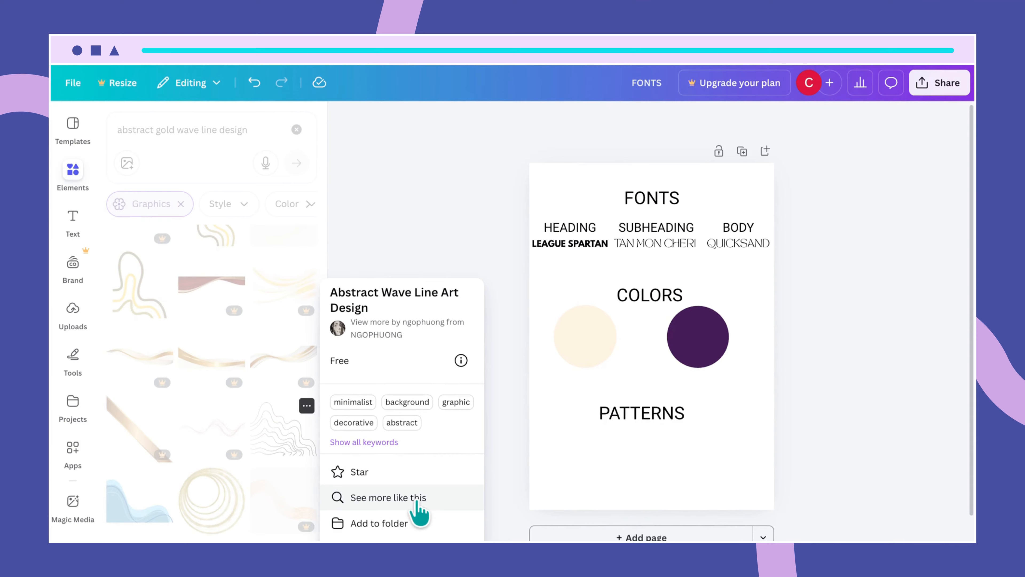
click(434, 499)
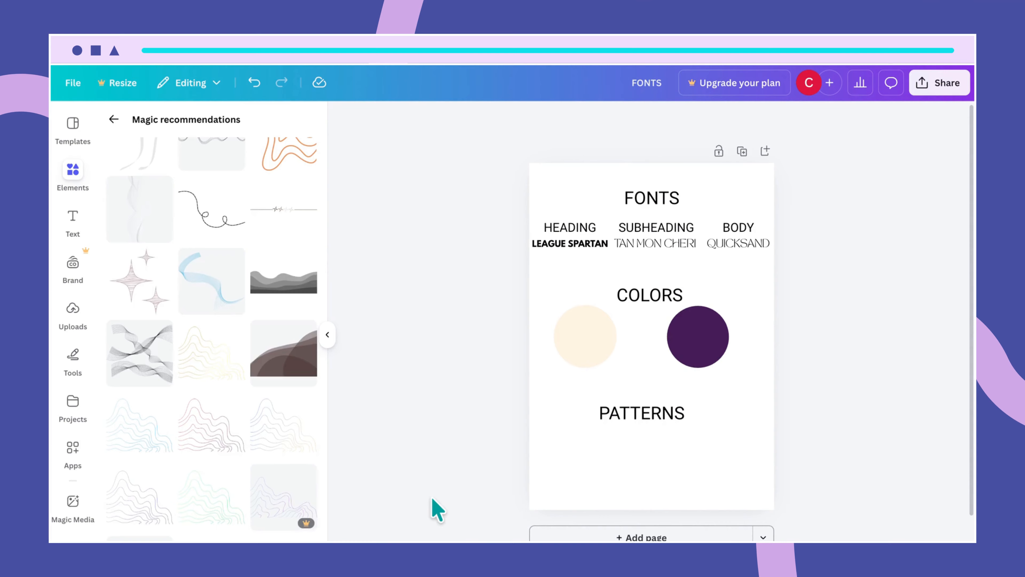
scroll(267, 367, up, 10)
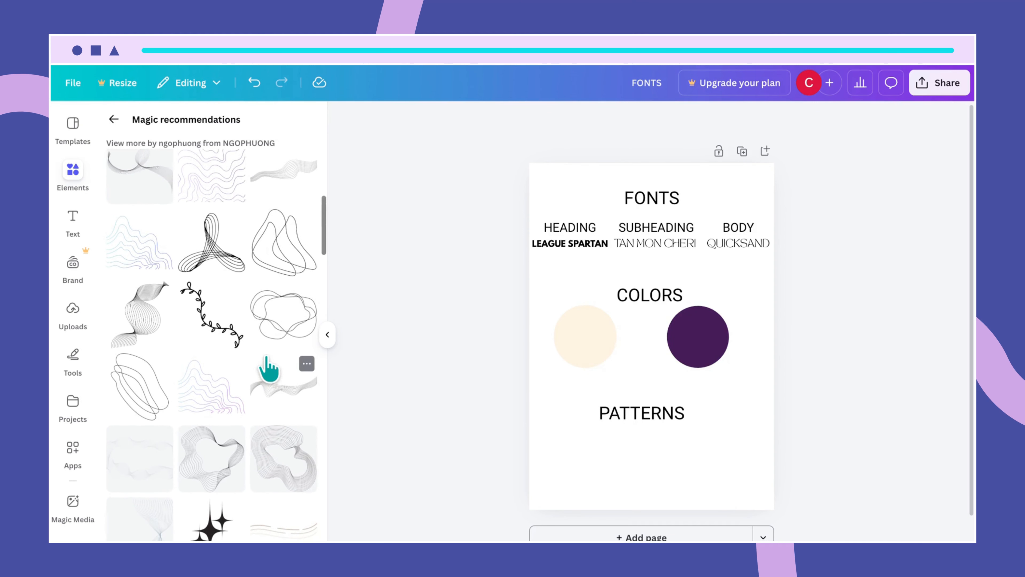
scroll(267, 367, up, 5)
scroll(267, 367, up, 2)
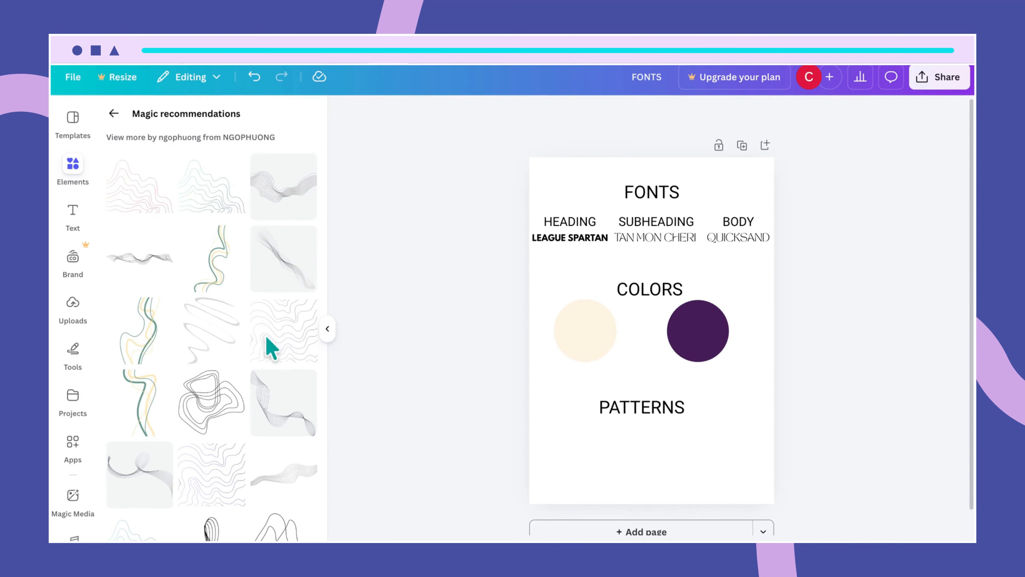
scroll(253, 406, up, 2)
scroll(247, 395, down, 8)
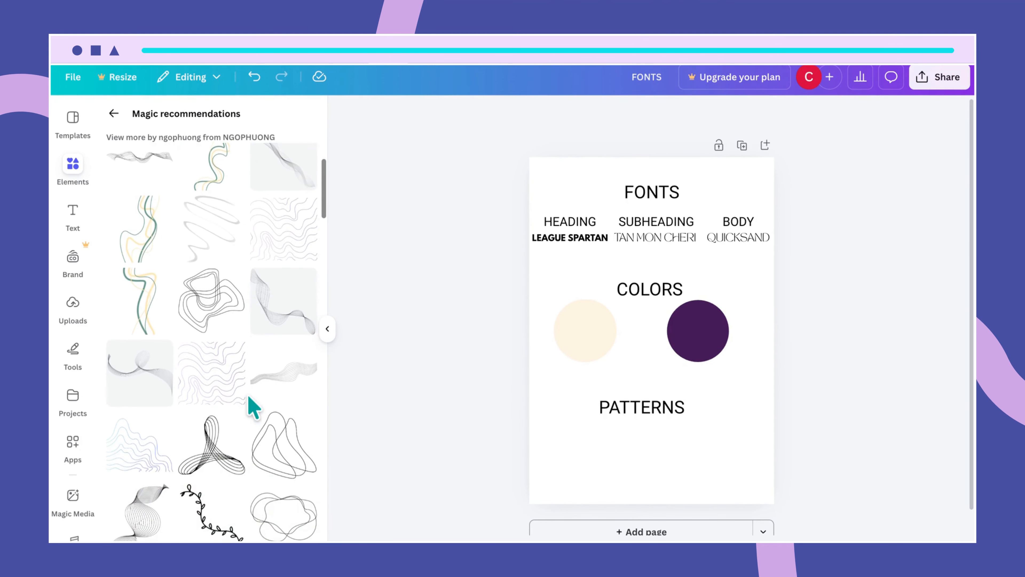
scroll(248, 396, down, 7)
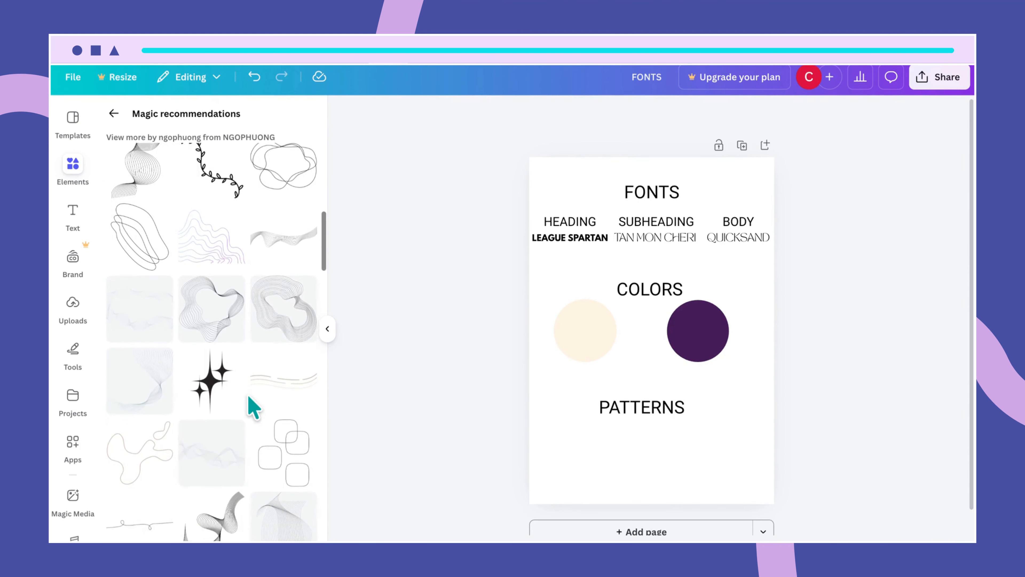
scroll(253, 406, down, 6)
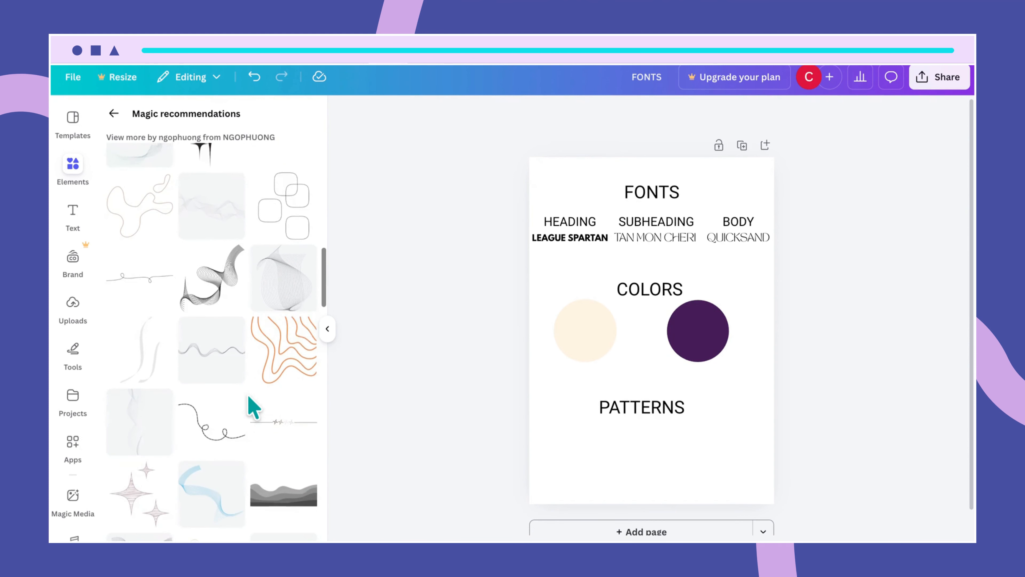
scroll(248, 397, down, 1)
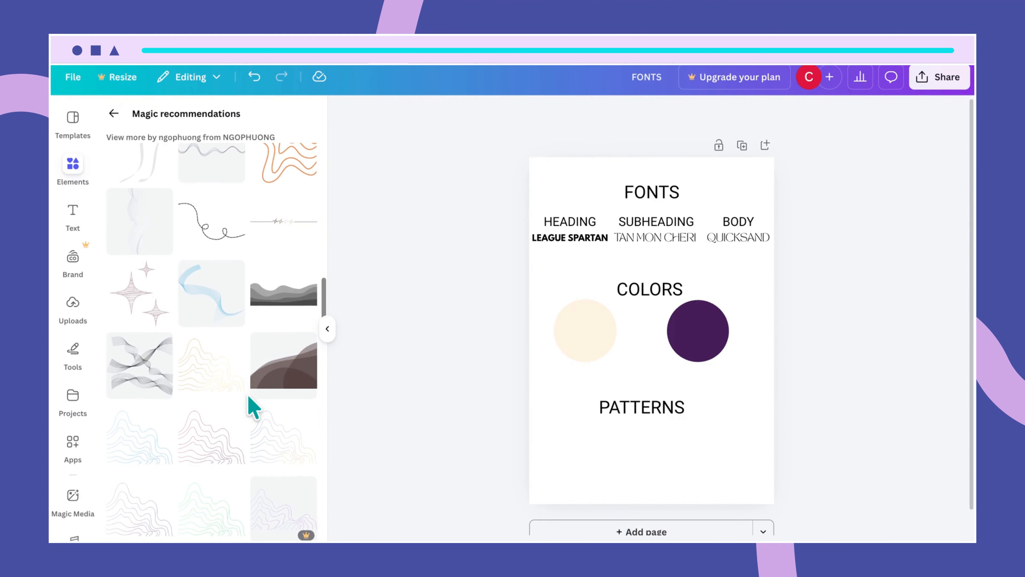
- Add the gold wave graphic, shrink it, and place it in the bottom-left corner under PATTERNS
click(224, 363)
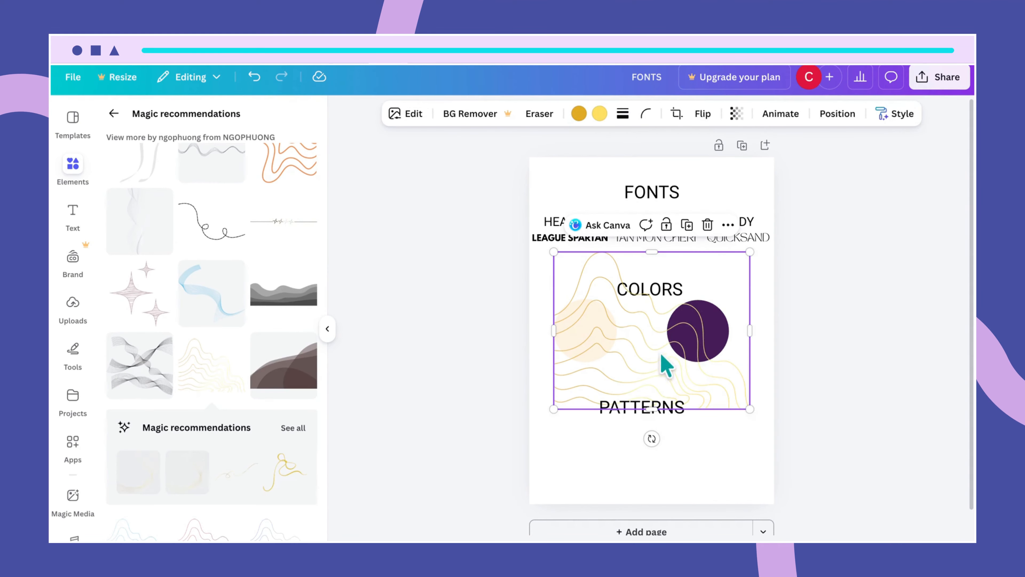
drag(663, 354, 593, 488)
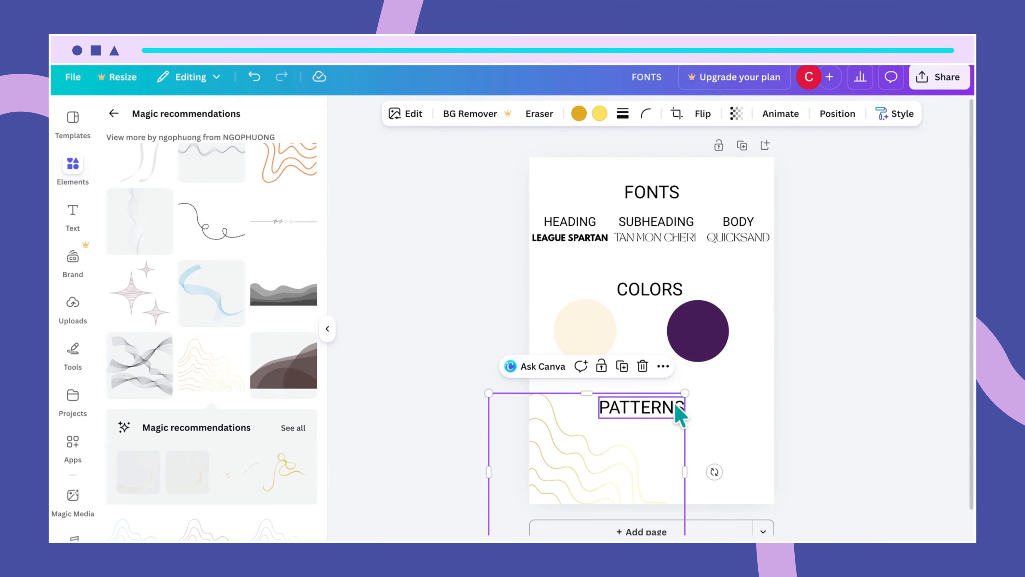
drag(684, 391, 619, 449)
drag(590, 485, 621, 446)
click(697, 434)
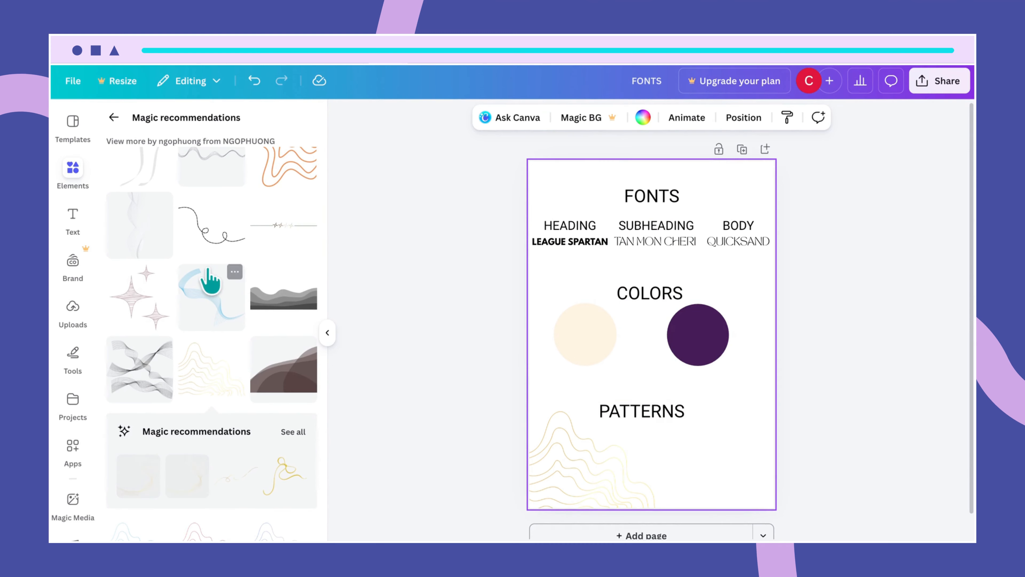
scroll(184, 248, up, 2)
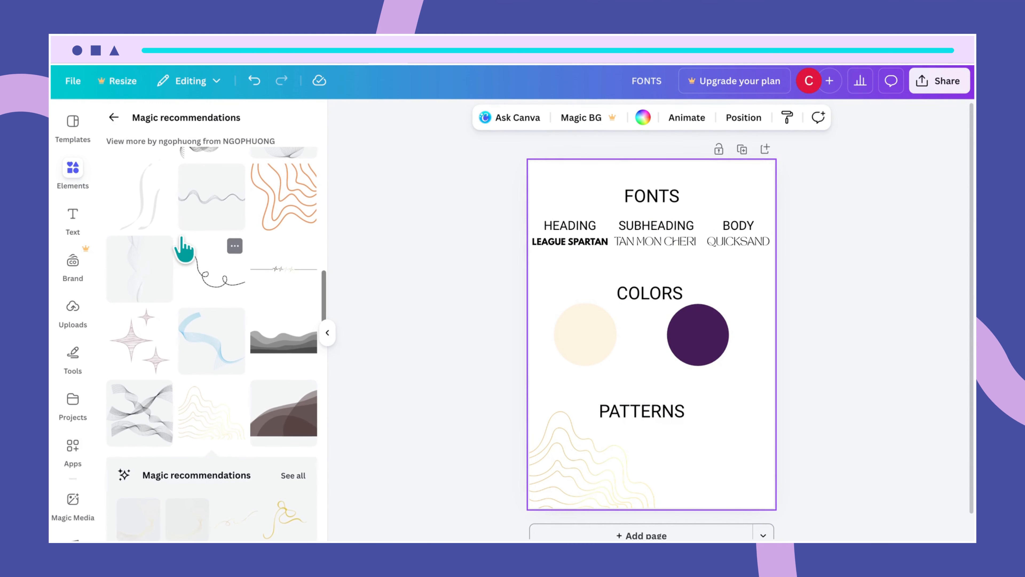
- Change the graphics search to 'abstract wavy line pattern in gold and black'
click(112, 118)
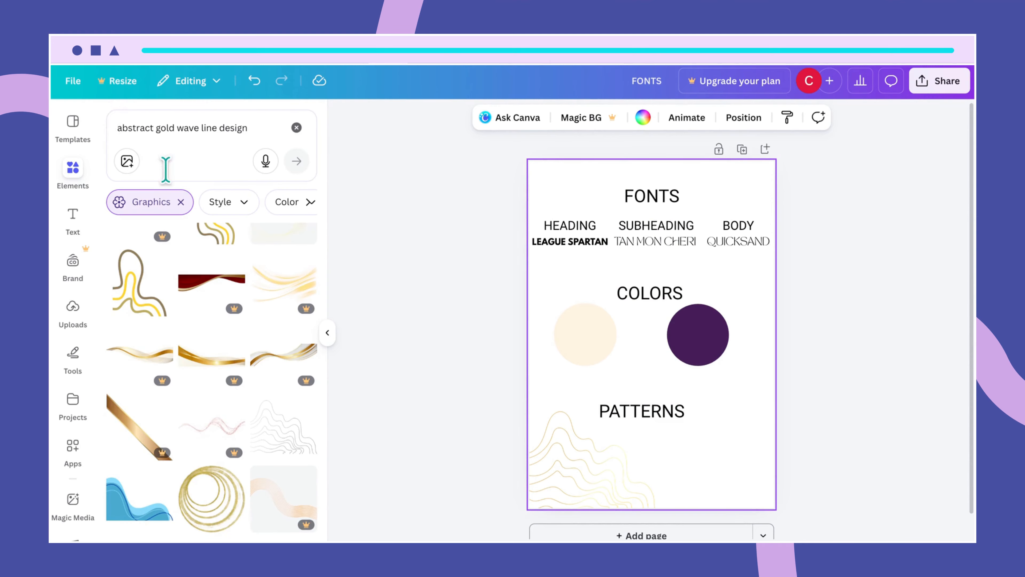
click(253, 129)
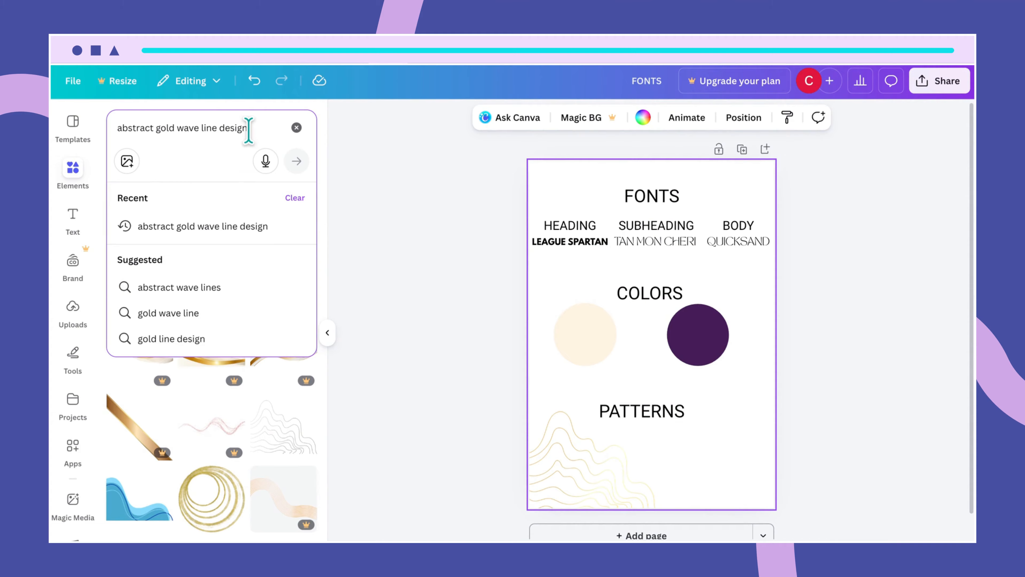
drag(248, 128, 158, 128)
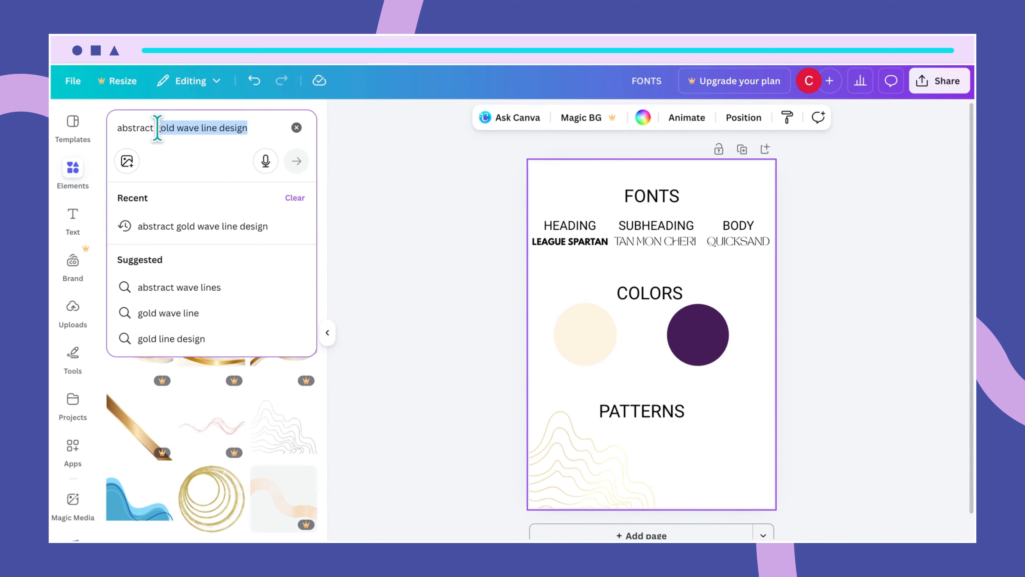
text(wa)
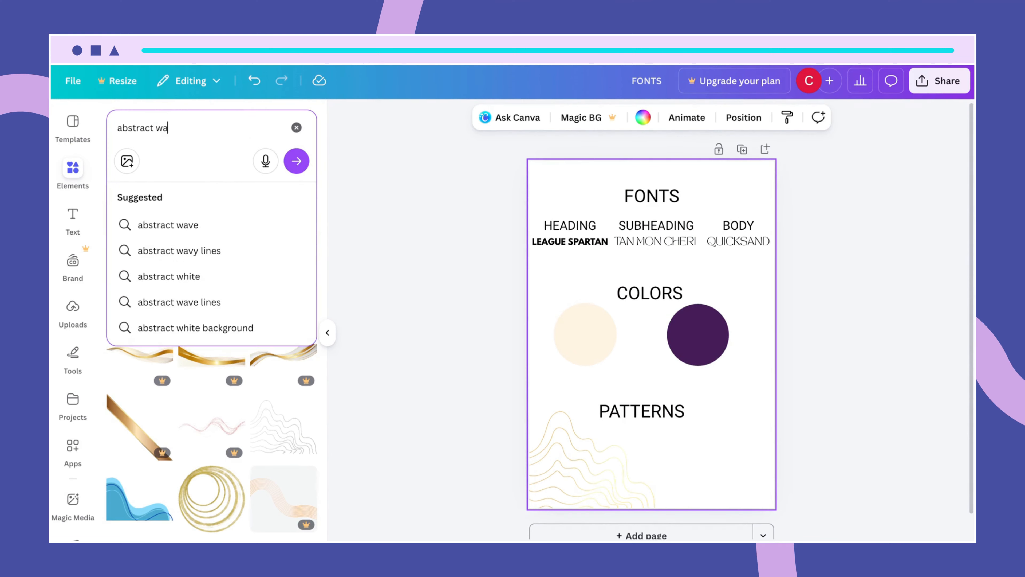
text(vy line pa)
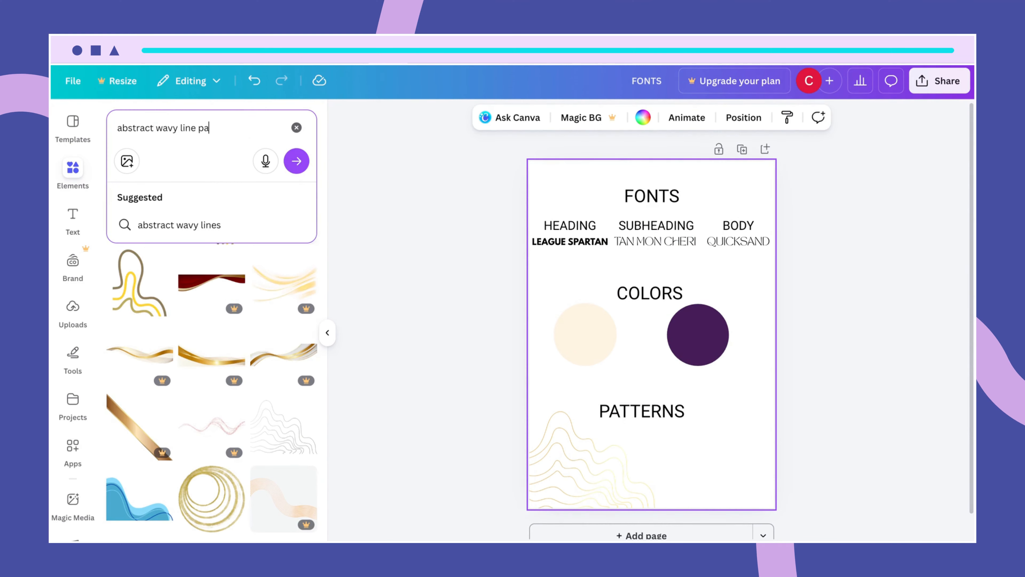
text(ttern in)
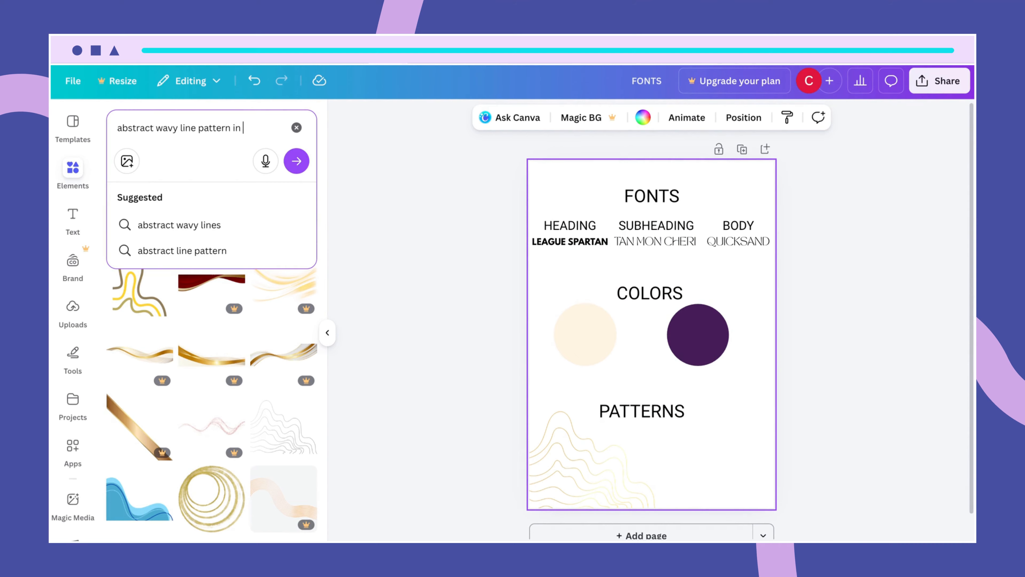
text( gold and black)
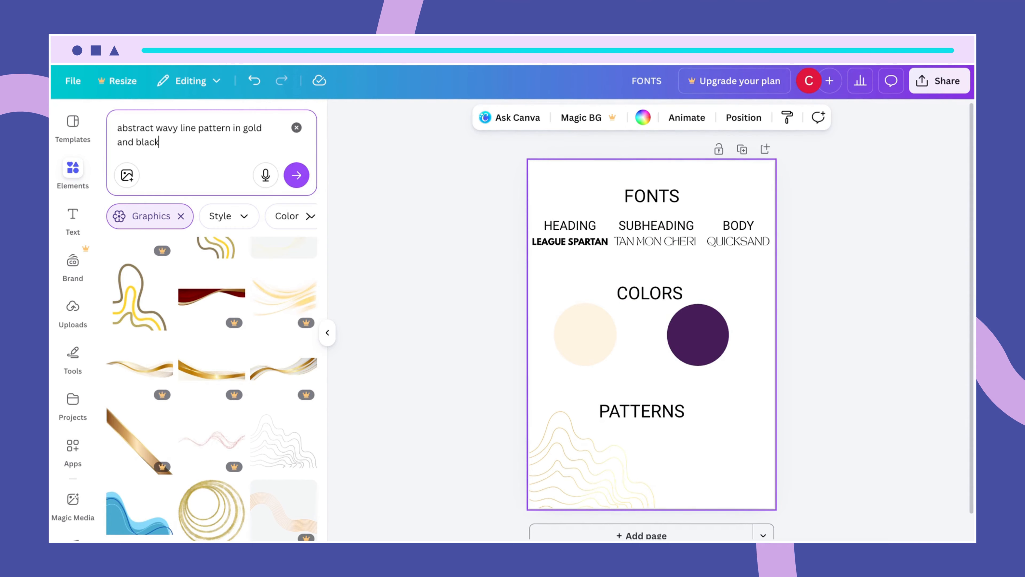
key(Return)
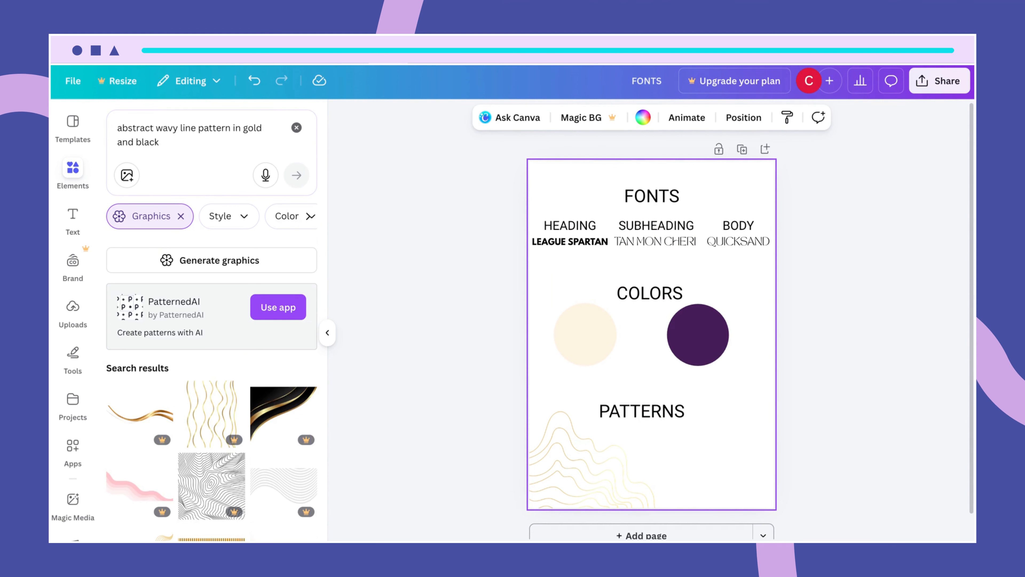
scroll(238, 485, down, 10)
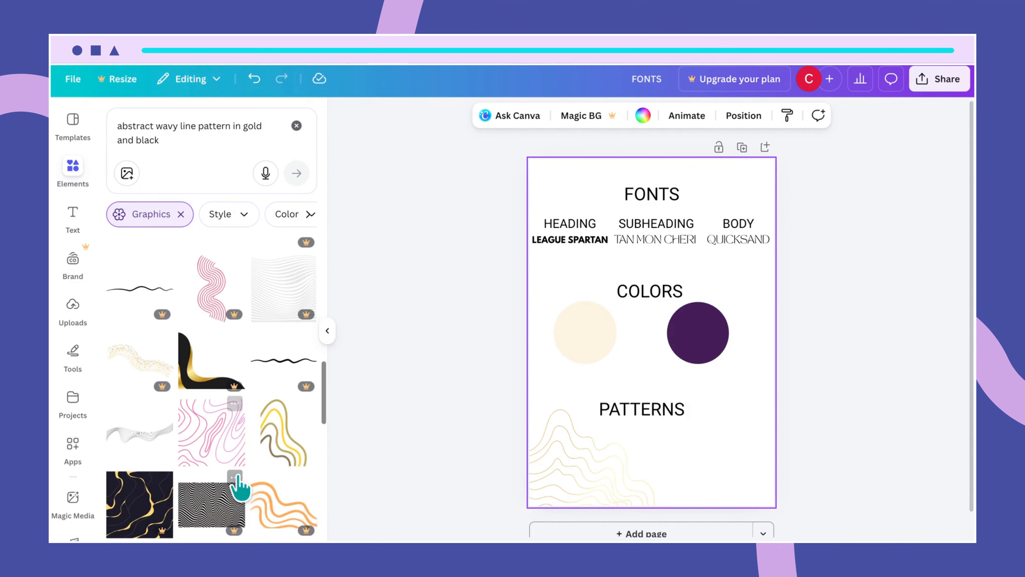
- Scroll the results and open details for the Abstract Wavy Line Pattern in Gold on Black
click(524, 390)
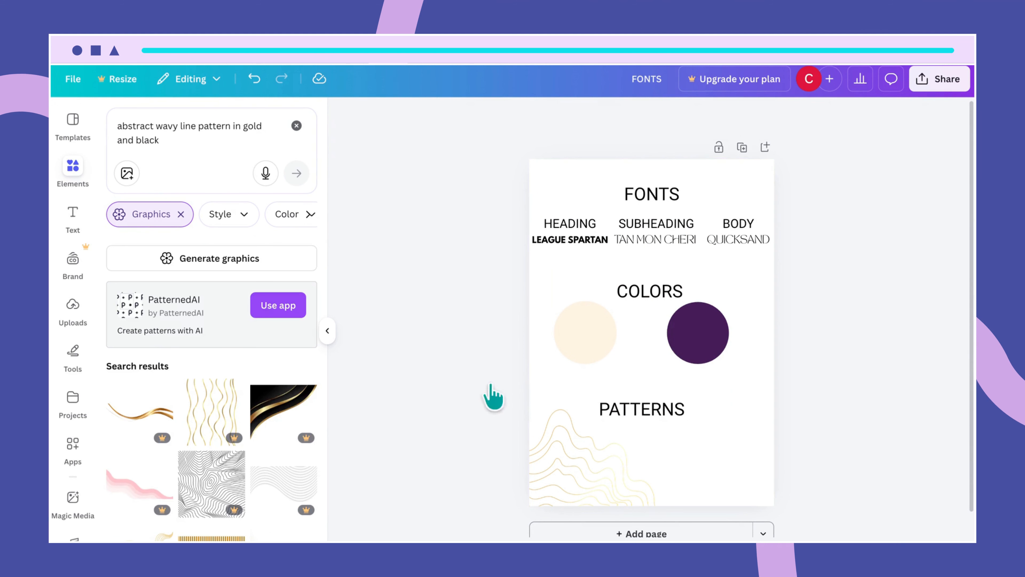
scroll(247, 485, down, 5)
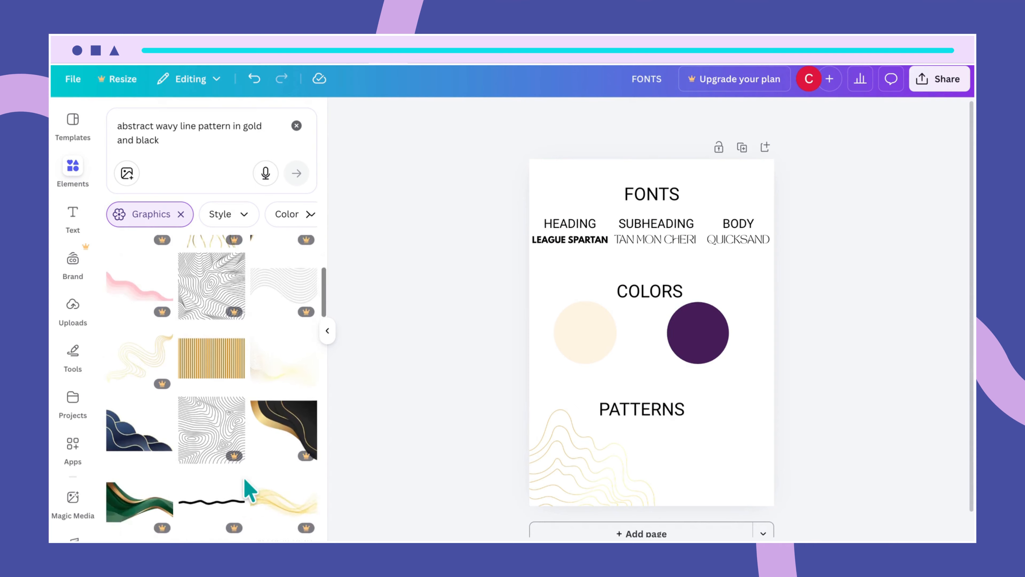
scroll(247, 488, down, 8)
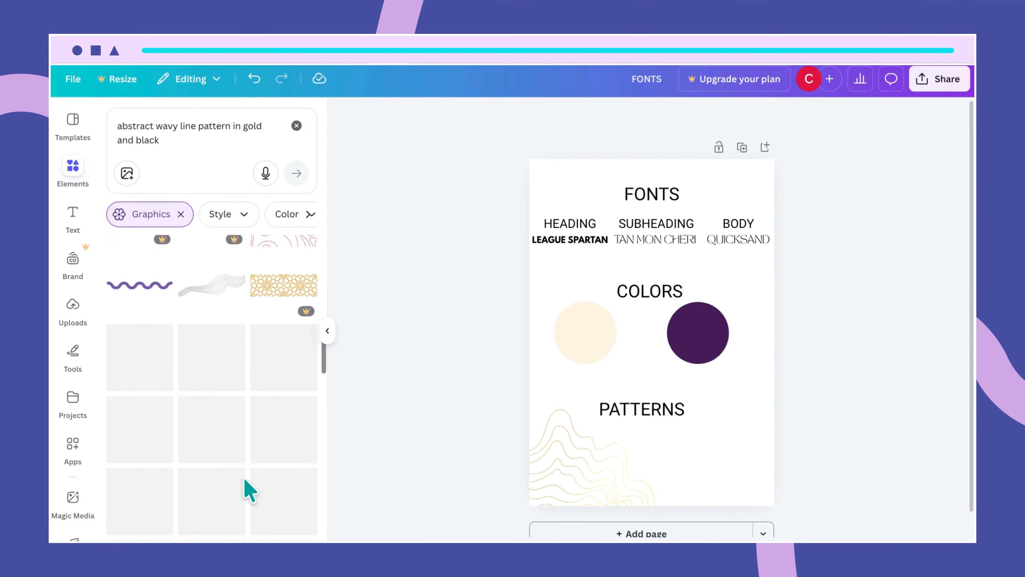
scroll(248, 489, down, 3)
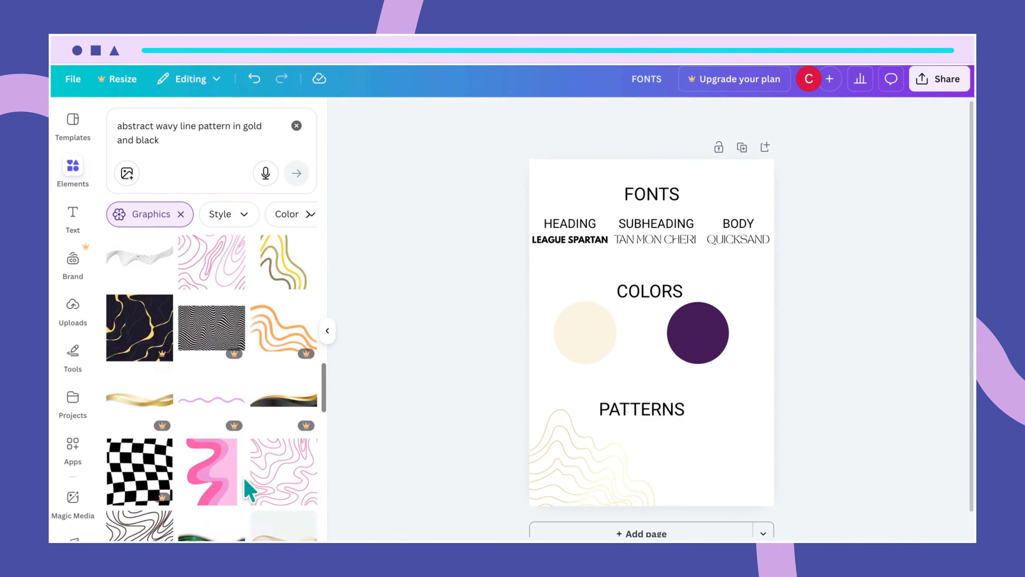
scroll(248, 489, down, 10)
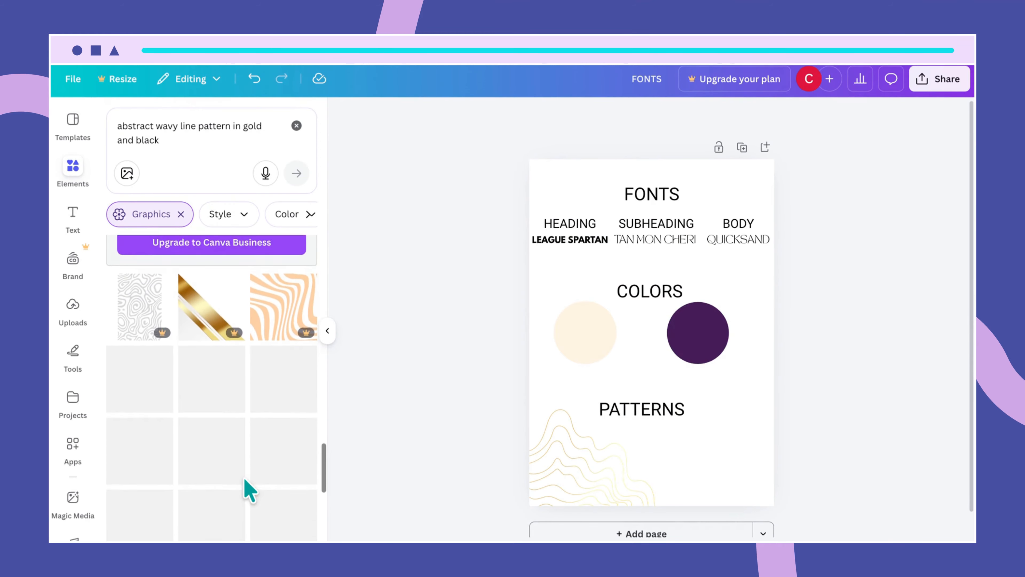
scroll(247, 489, down, 3)
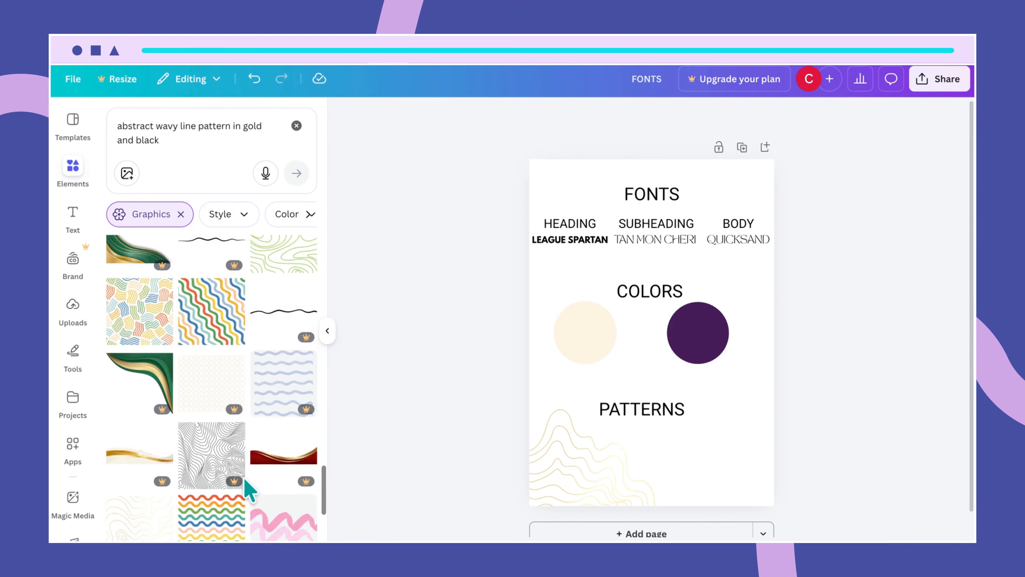
scroll(248, 489, down, 5)
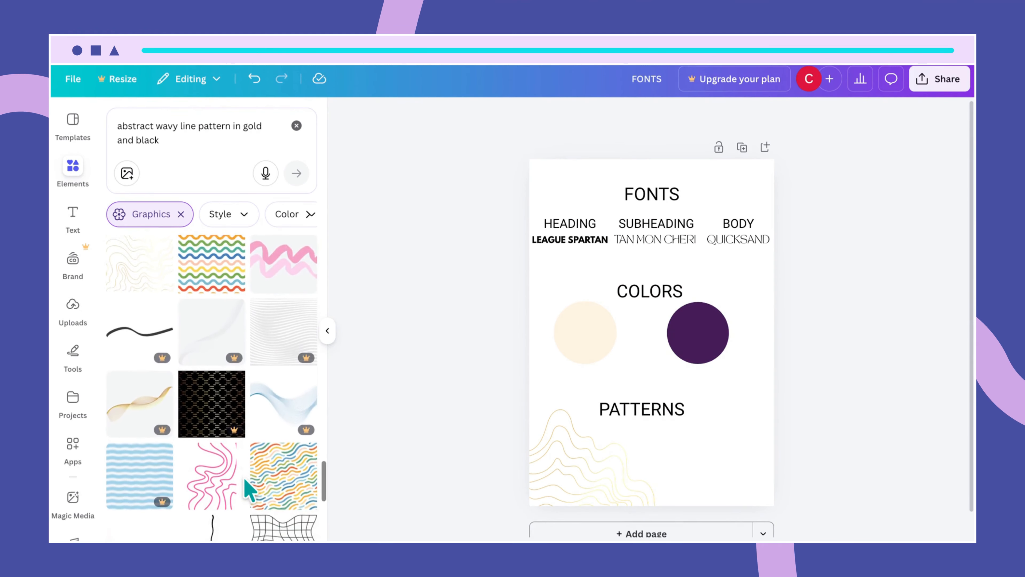
scroll(247, 487, up, 2)
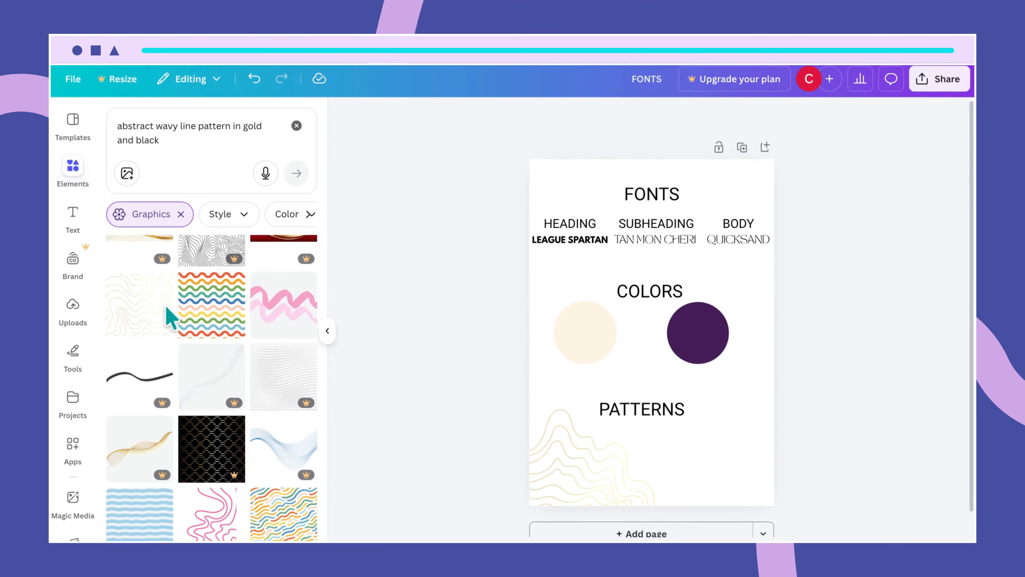
mouse_move(163, 284)
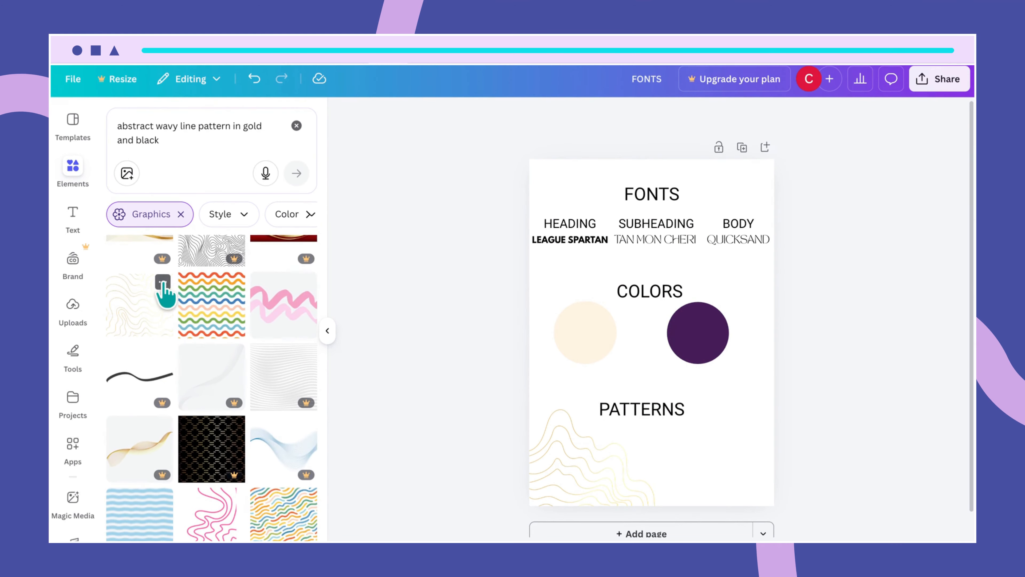
click(163, 282)
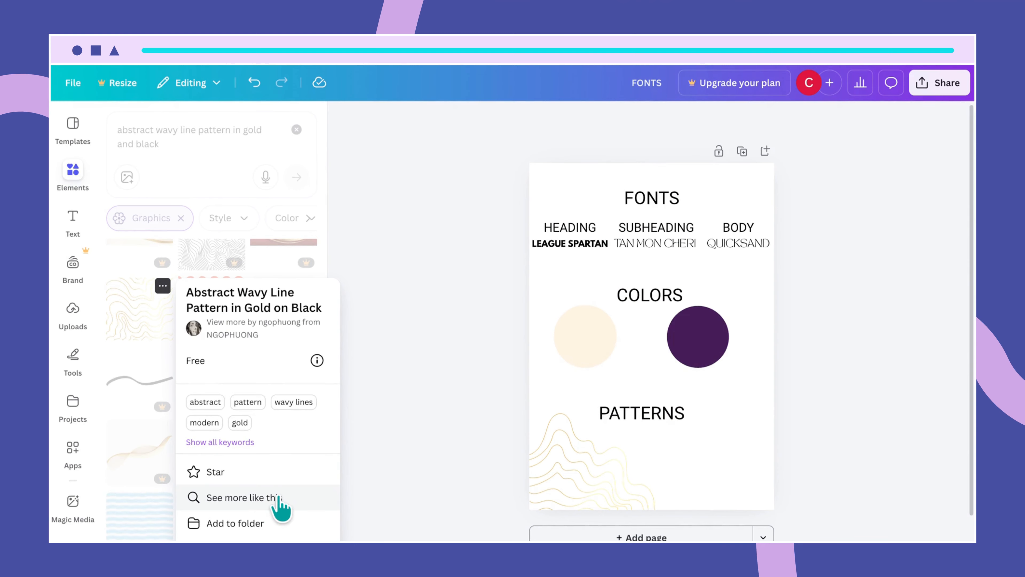
- List graphics similar to that gold-on-black wavy pattern
click(261, 497)
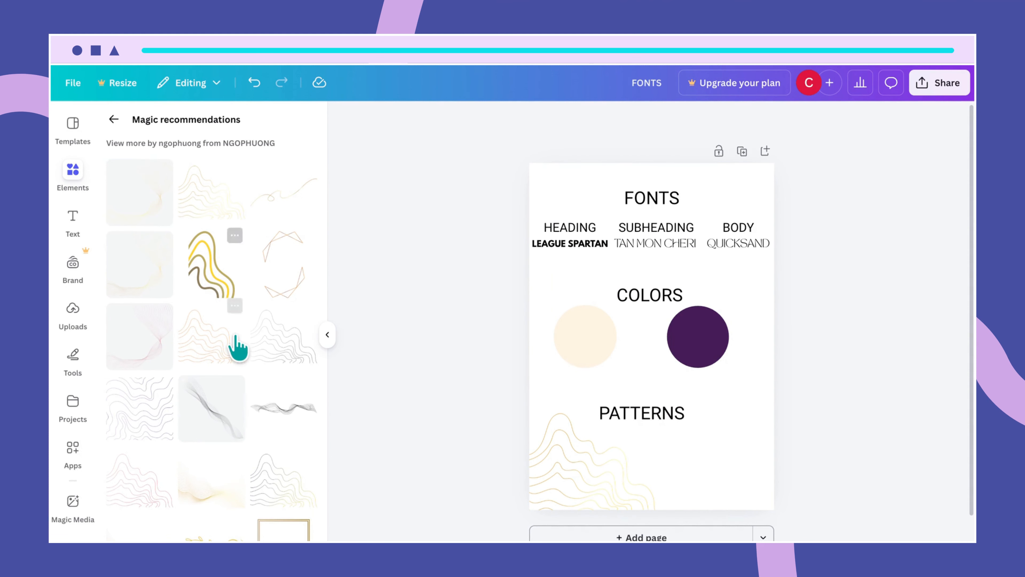
scroll(238, 345, down, 9)
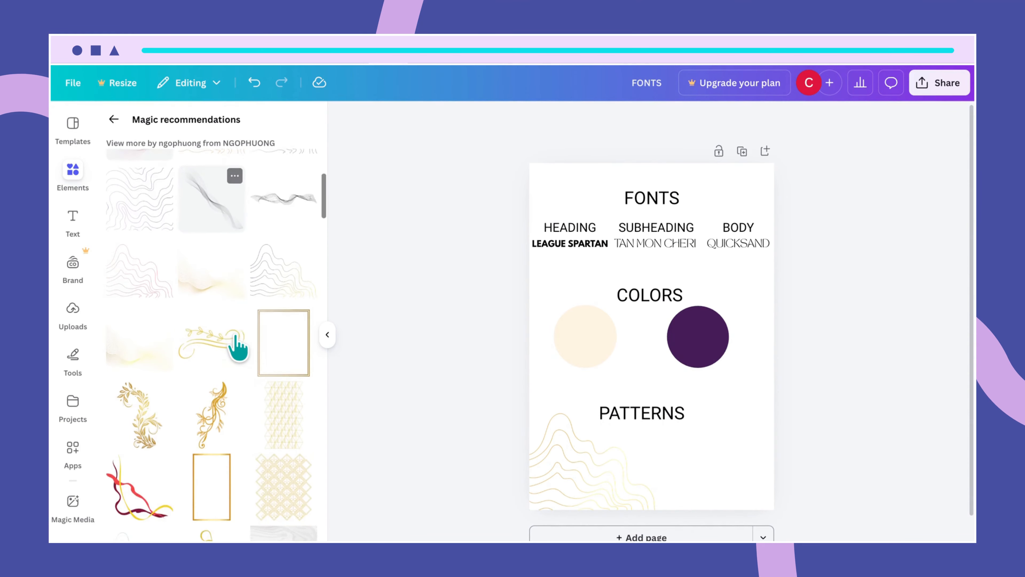
scroll(238, 345, down, 13)
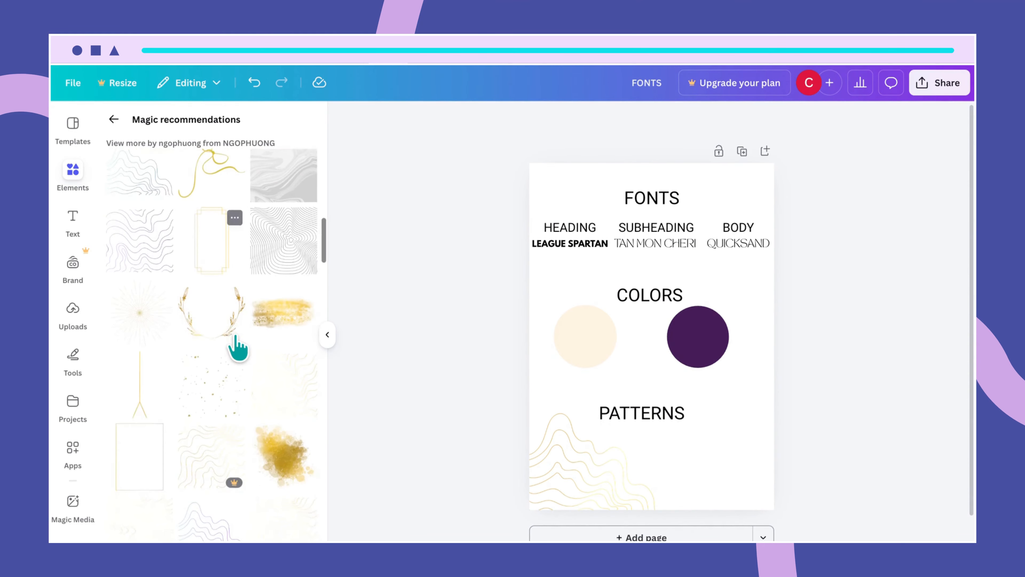
scroll(236, 340, up, 20)
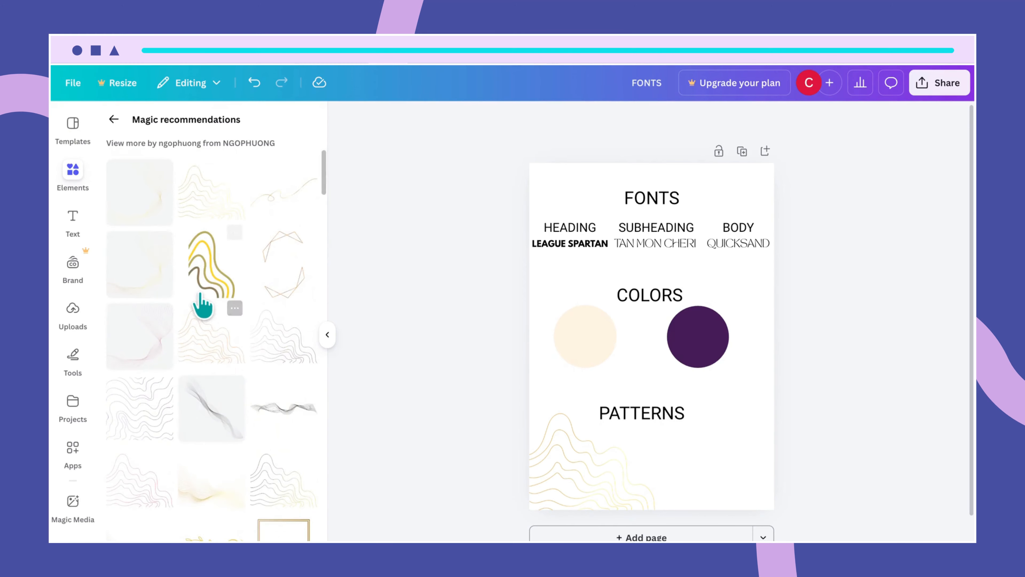
- Add a second gold wavy-line pattern, shrink it, and place it in the bottom-right corner
click(113, 118)
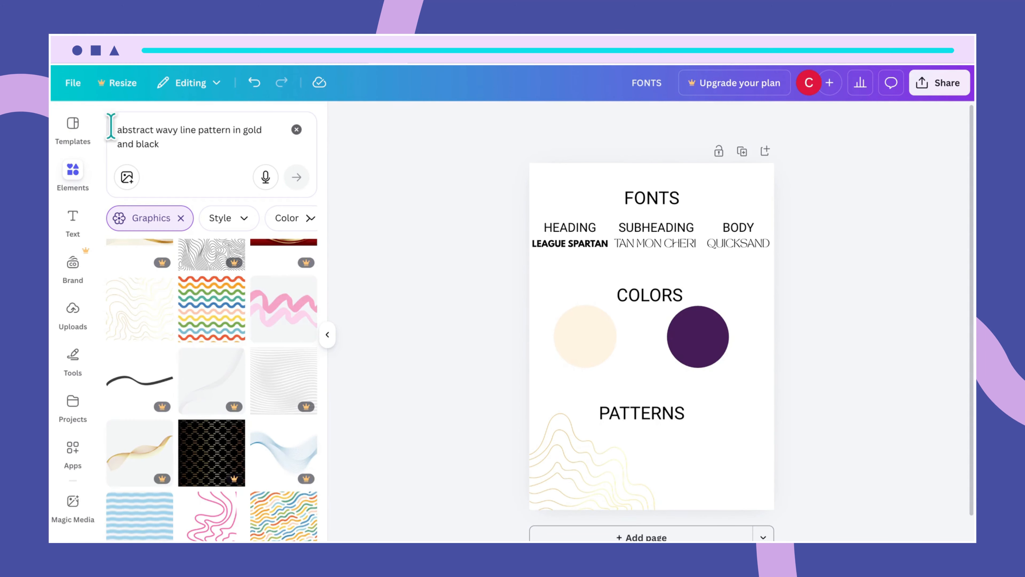
click(142, 321)
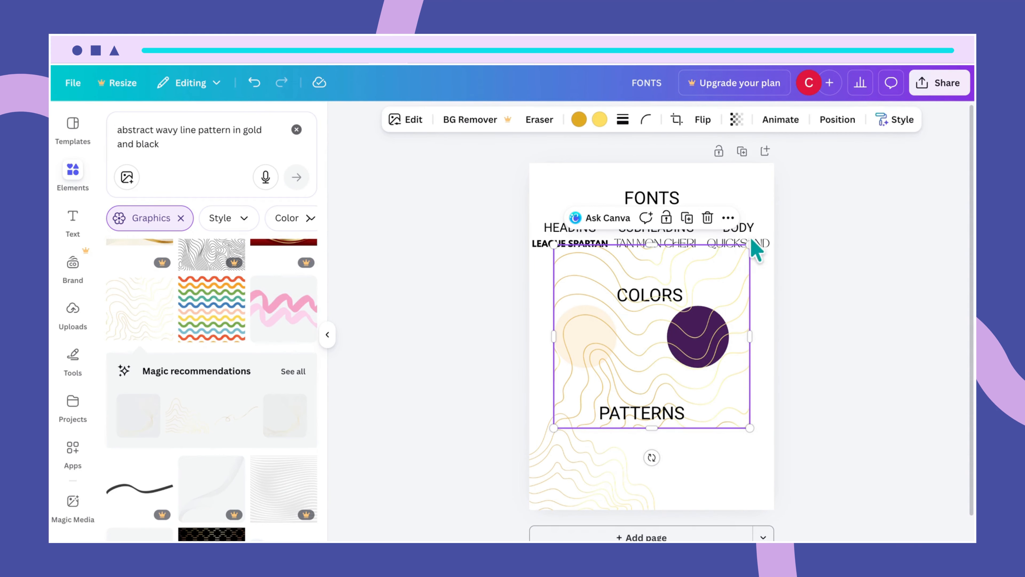
right_click(746, 252)
click(693, 326)
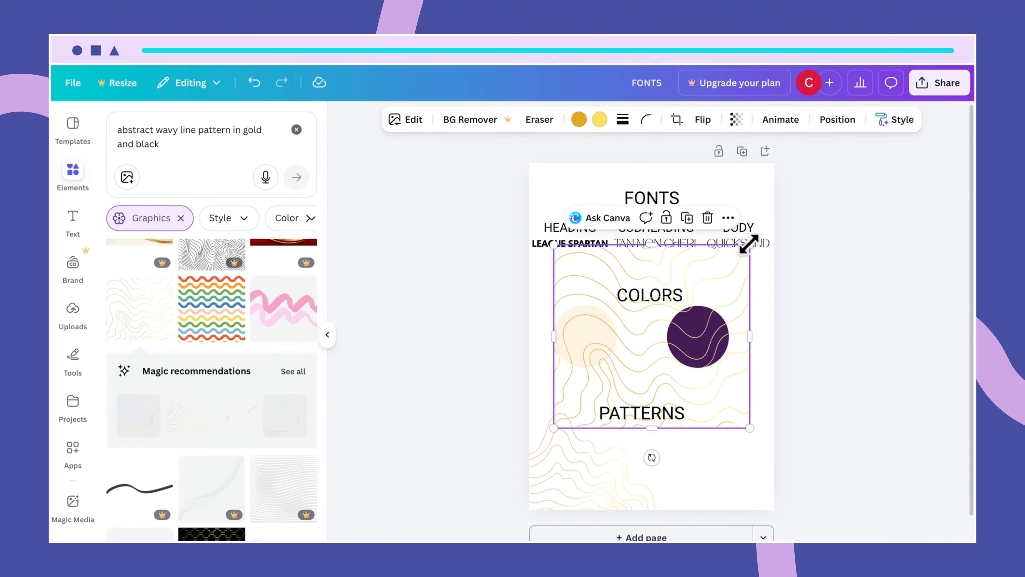
mouse_move(750, 244)
mouse_down()
mouse_move(698, 325)
mouse_move(678, 323)
mouse_up()
mouse_move(659, 357)
mouse_down()
mouse_move(721, 438)
mouse_move(774, 458)
mouse_move(768, 430)
mouse_move(762, 438)
mouse_up()
drag(747, 480, 750, 456)
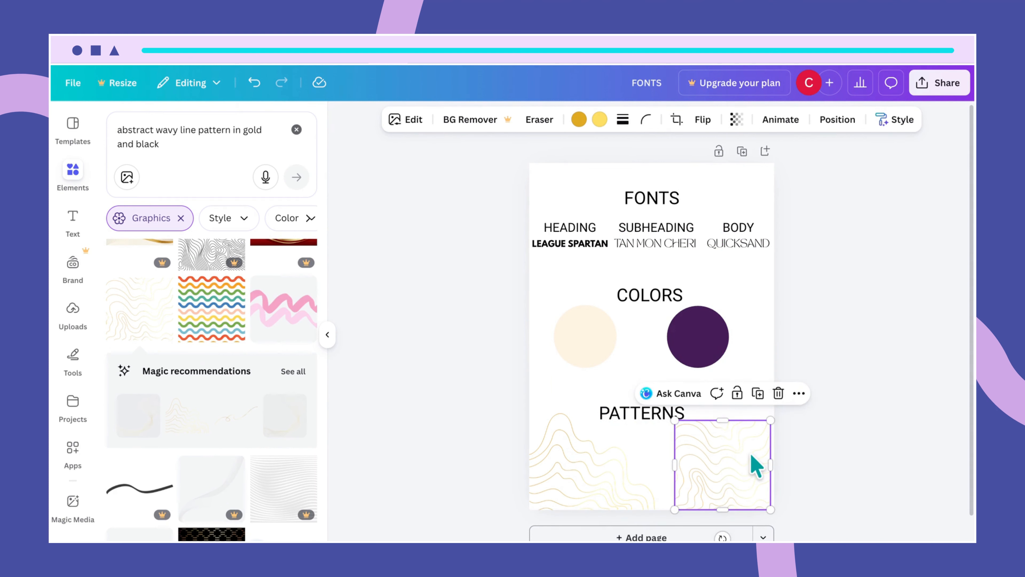
click(751, 360)
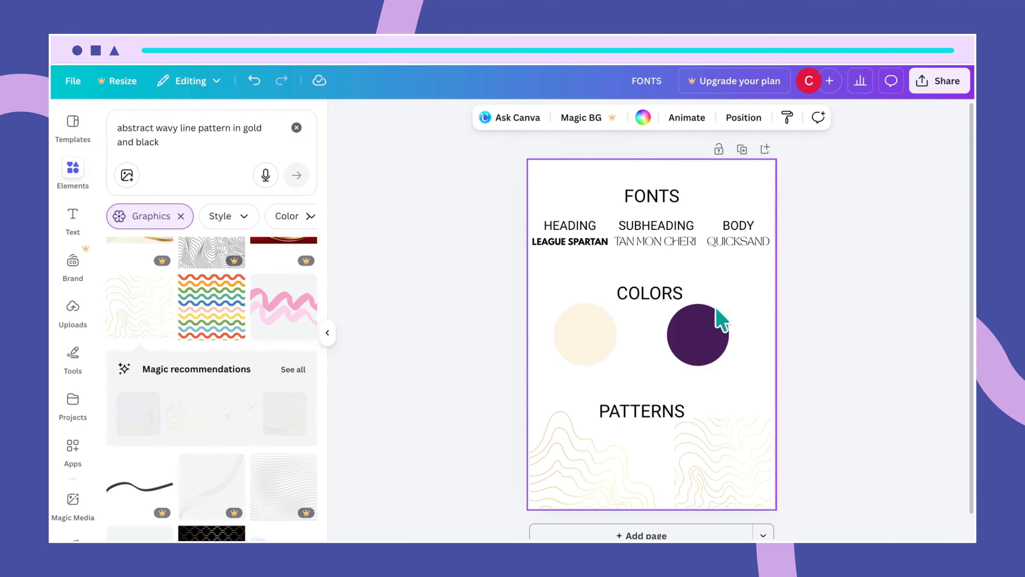
- Nudge the PATTERNS heading onto the centre guide above the two gold patterns
drag(642, 412, 651, 410)
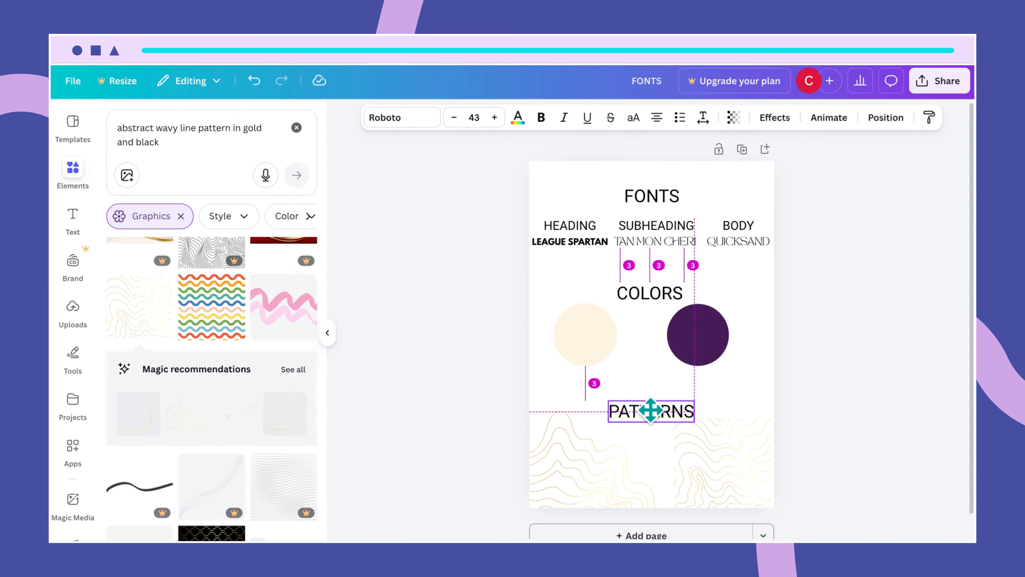
drag(650, 409, 648, 411)
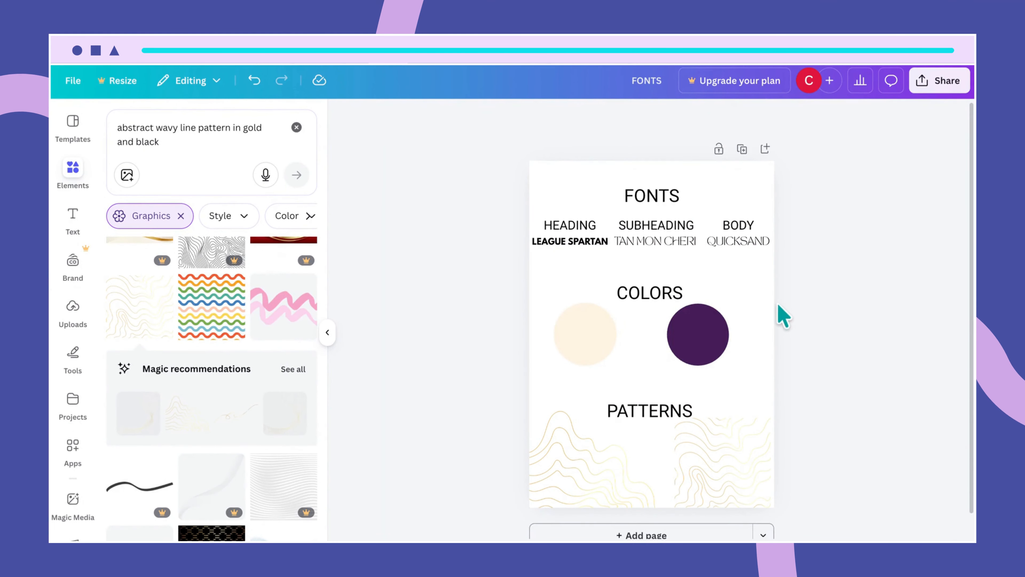
click(754, 238)
- Change the QUICKSAND sample text's font from TAN Mon Cheri to Quicksand
click(420, 118)
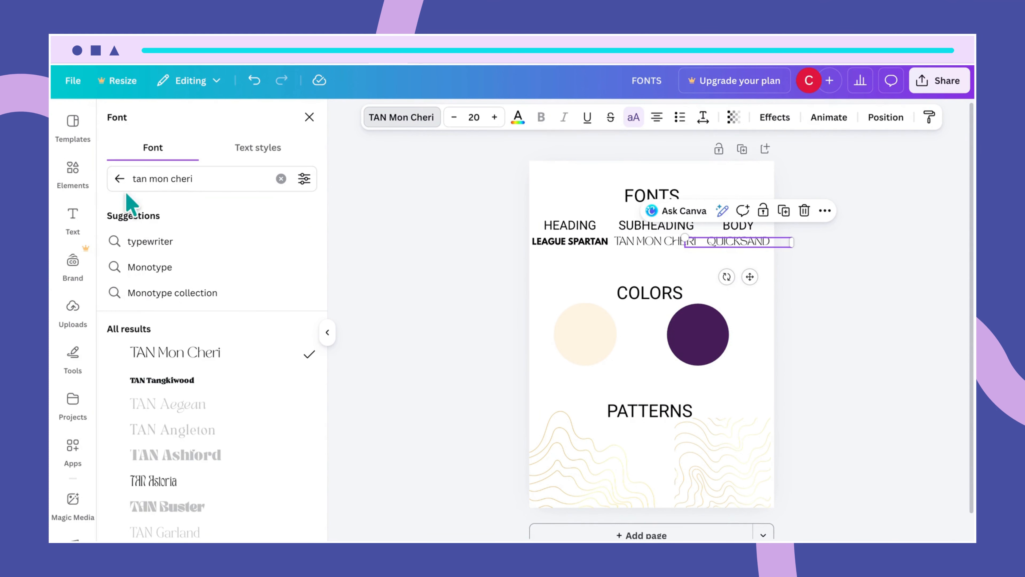
drag(194, 180, 115, 186)
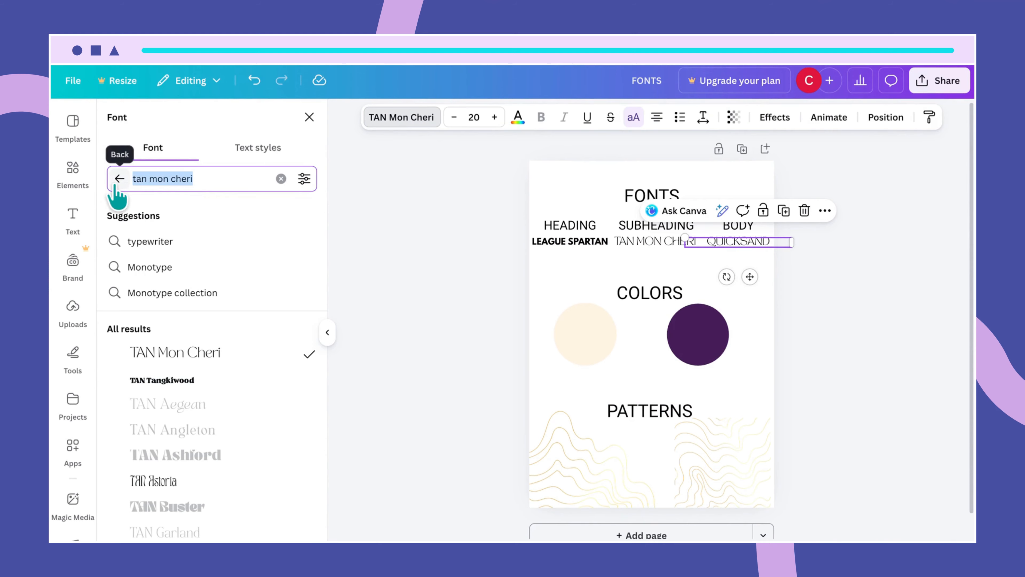
text(quick)
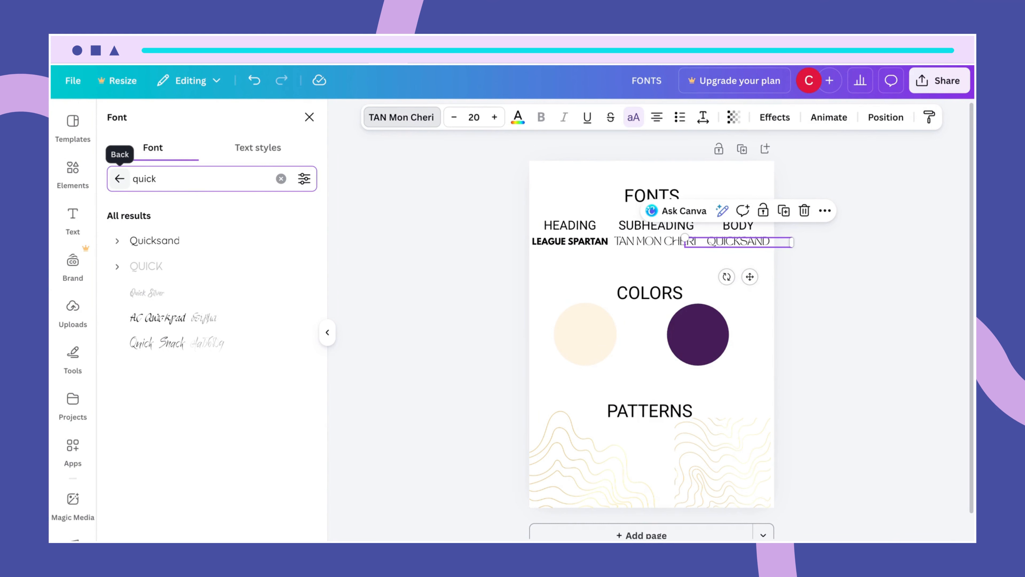
click(140, 242)
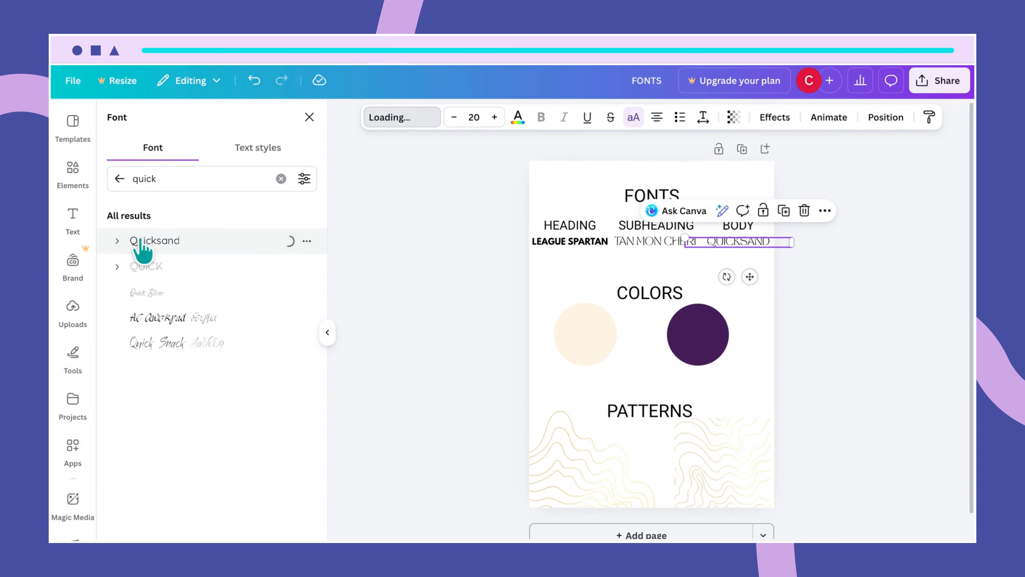
click(762, 321)
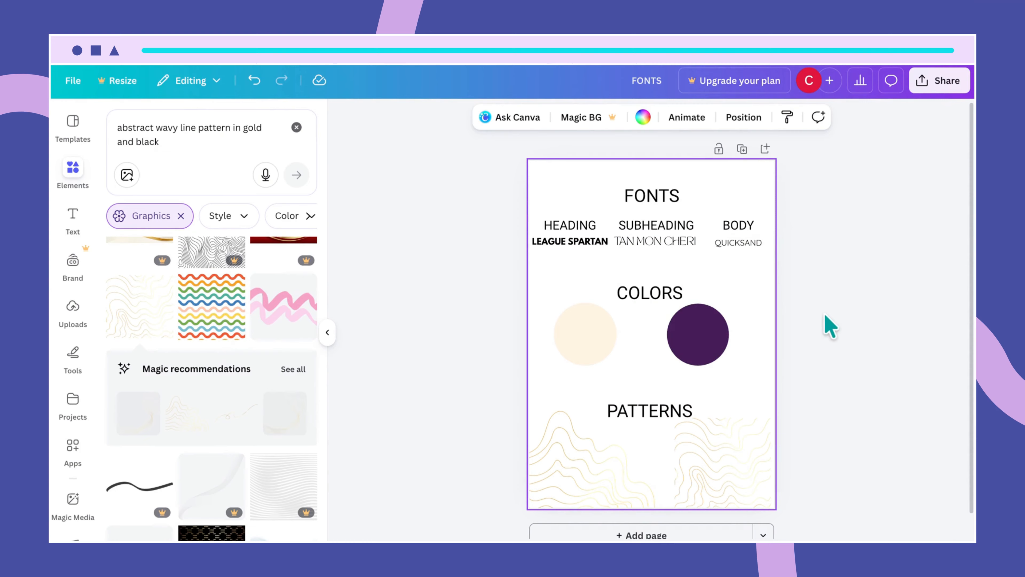
- Add a blank second page after the style-guide page and clear the element search
scroll(807, 394, down, 1)
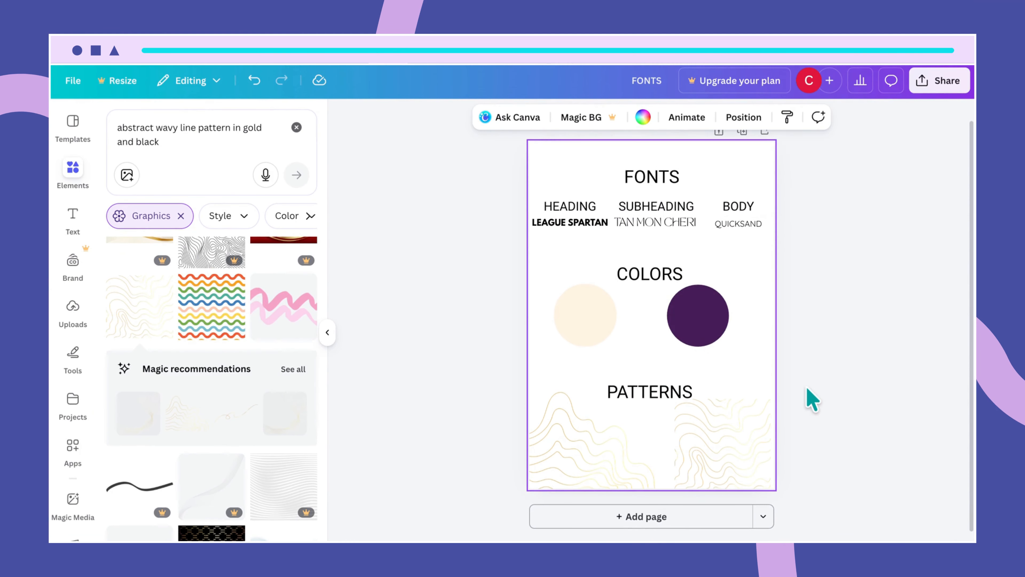
click(681, 516)
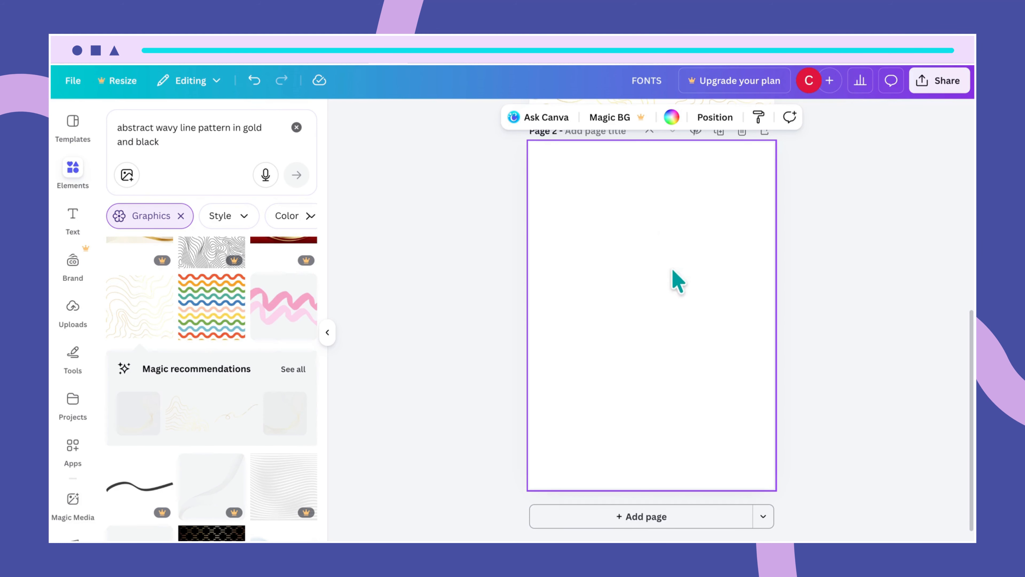
click(297, 127)
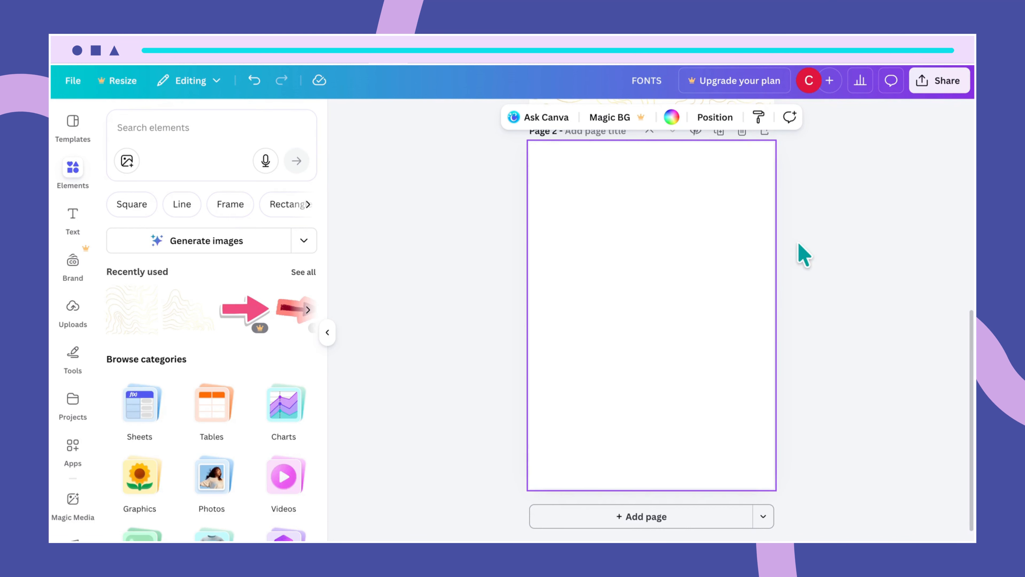
scroll(783, 307, up, 5)
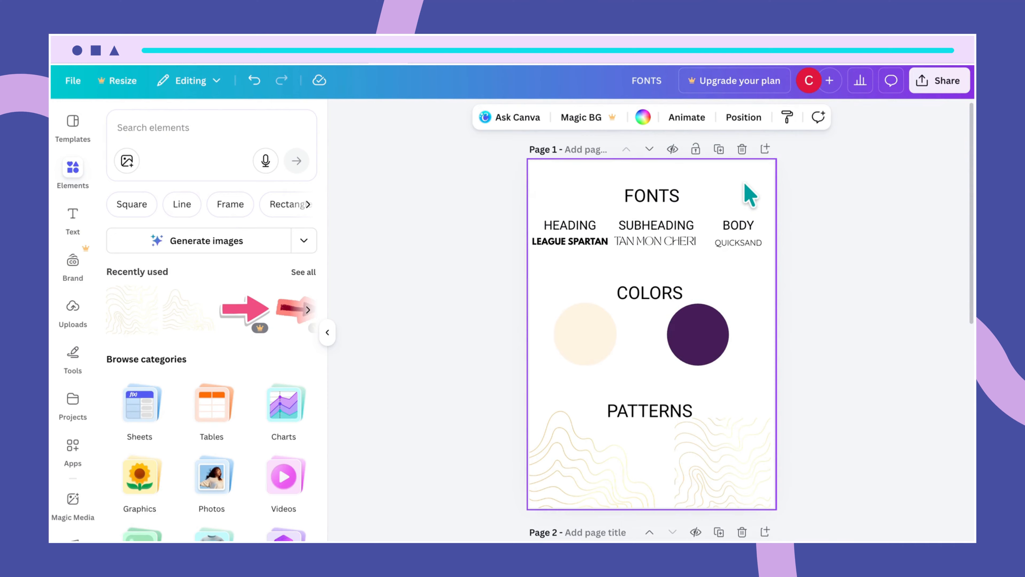
- Set the first page's background colour to brown #a86c3f
click(644, 118)
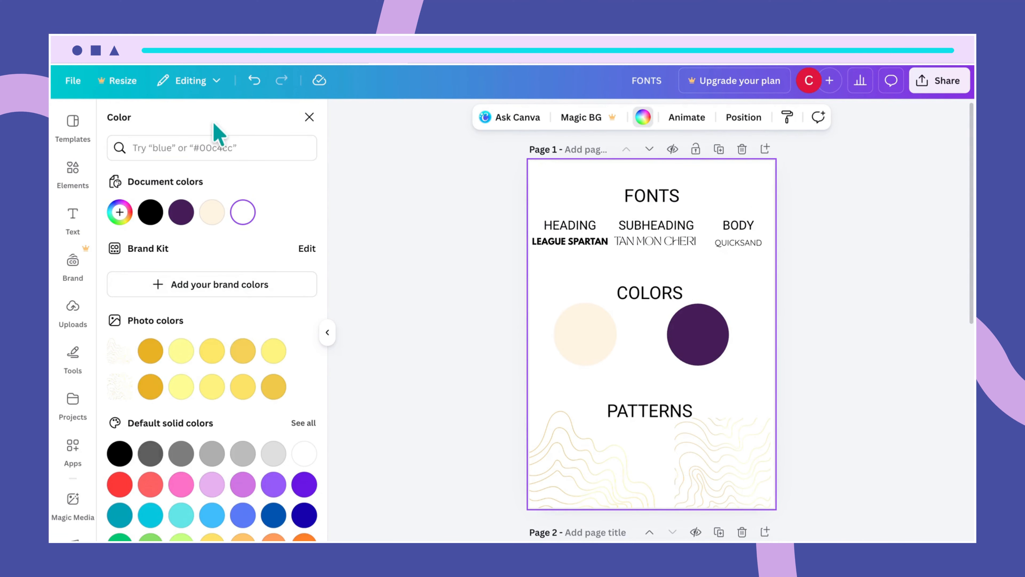
click(212, 142)
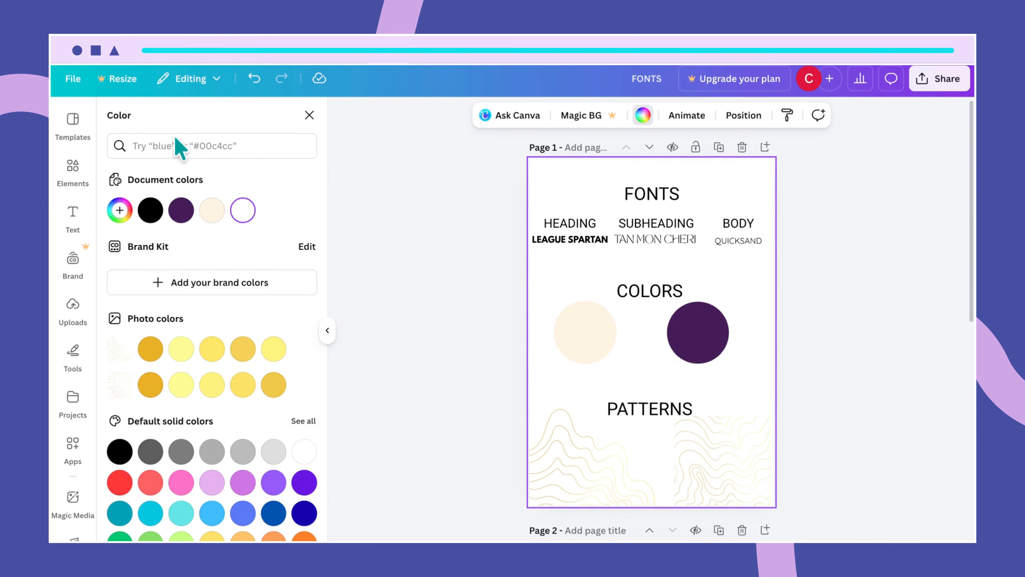
click(177, 142)
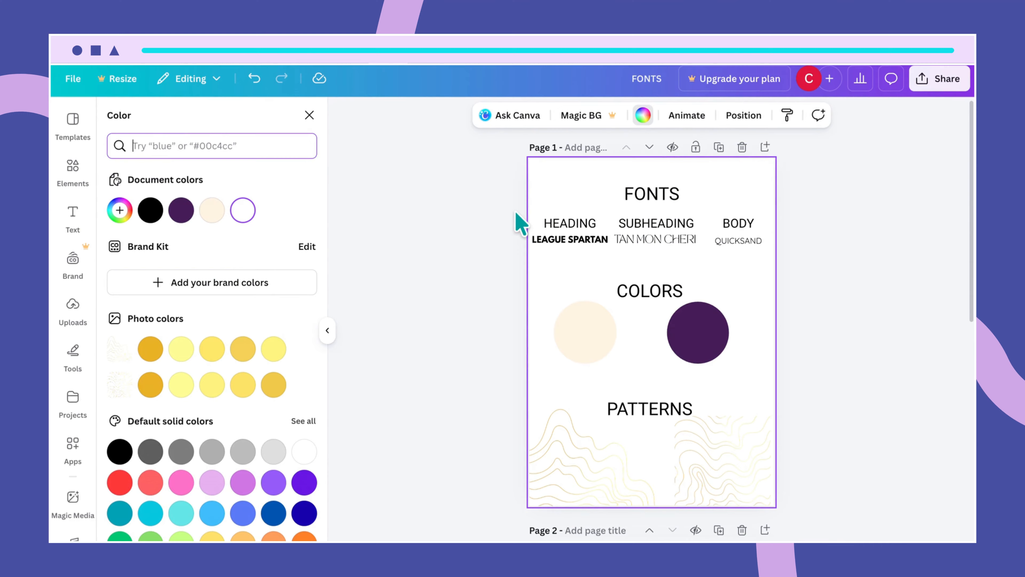
text(a8)
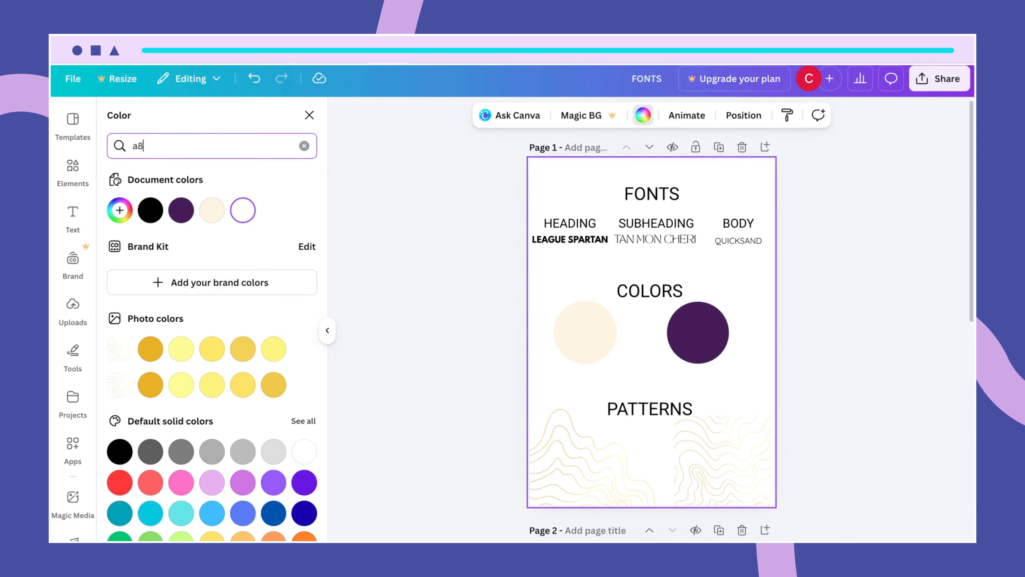
text(6c)
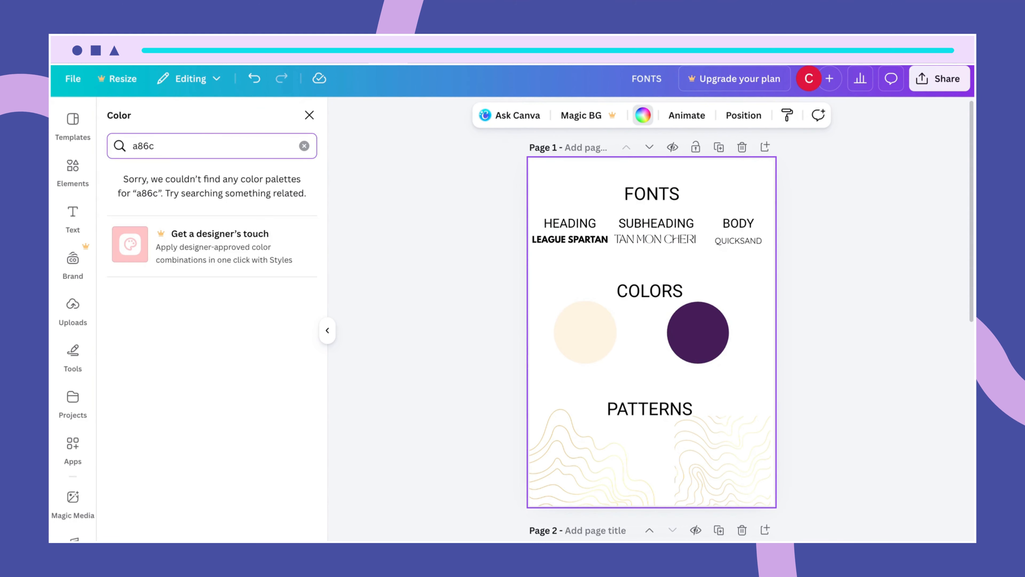
text(3f)
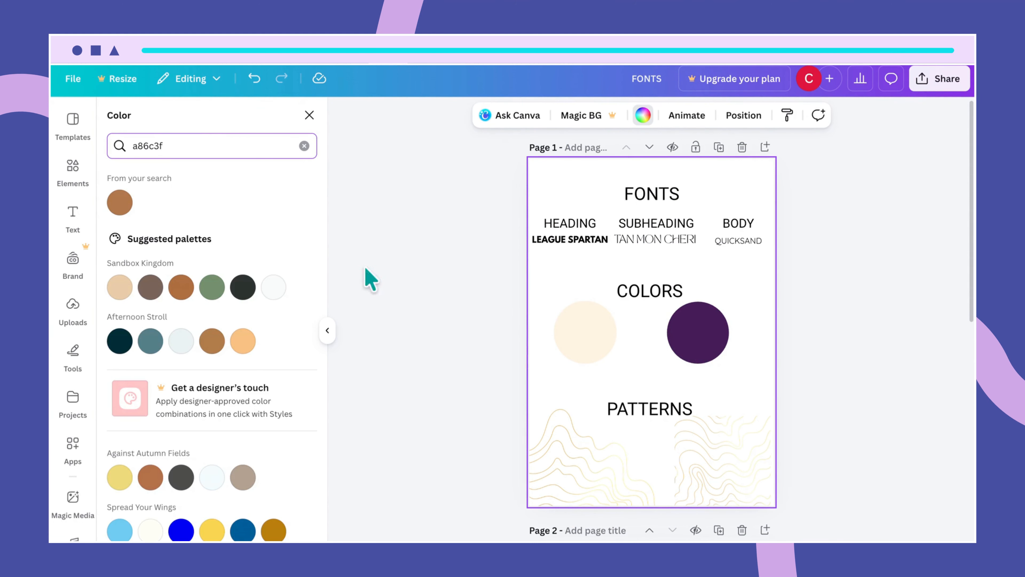
click(120, 203)
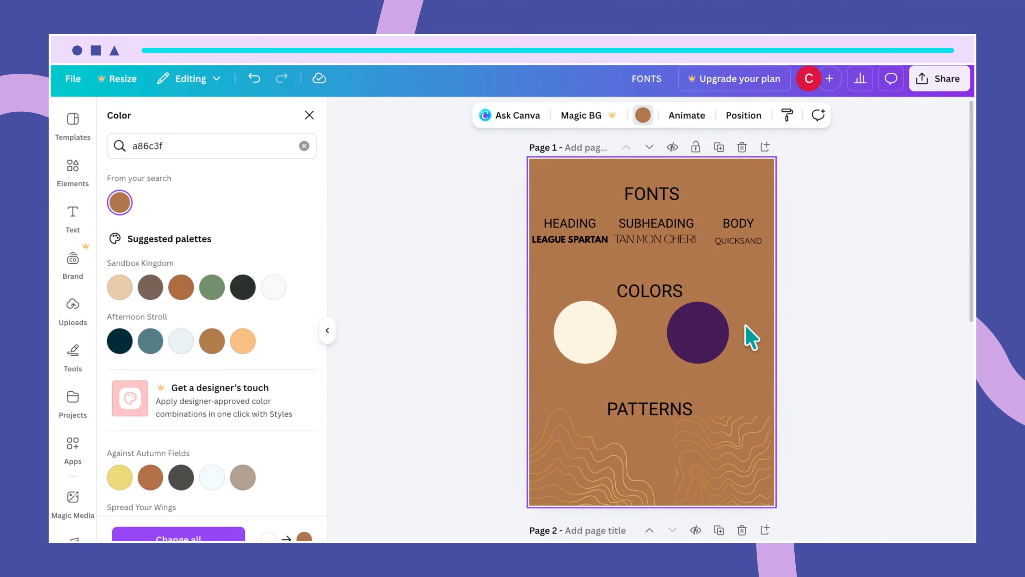
scroll(787, 390, down, 5)
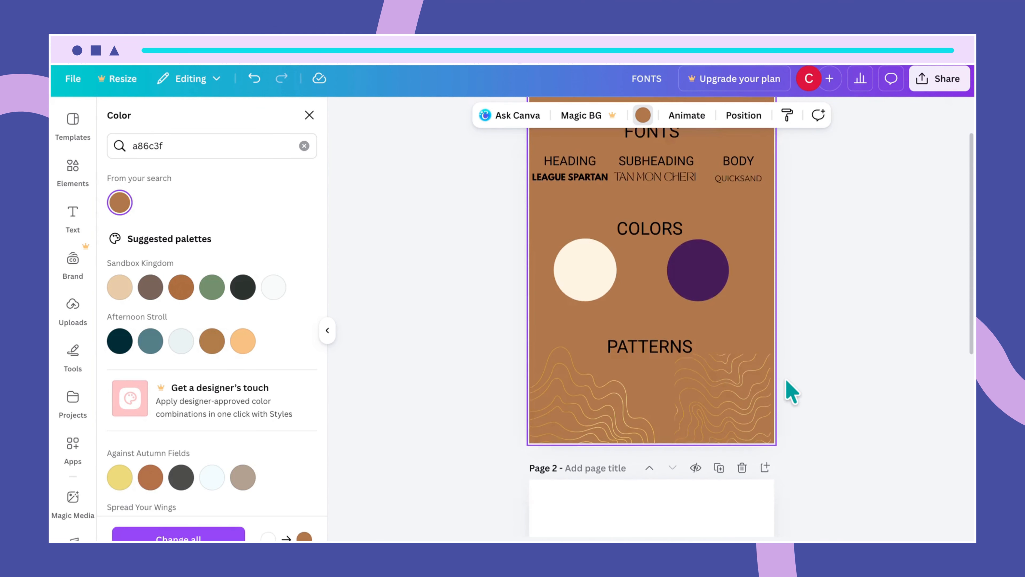
scroll(791, 392, down, 2)
click(725, 350)
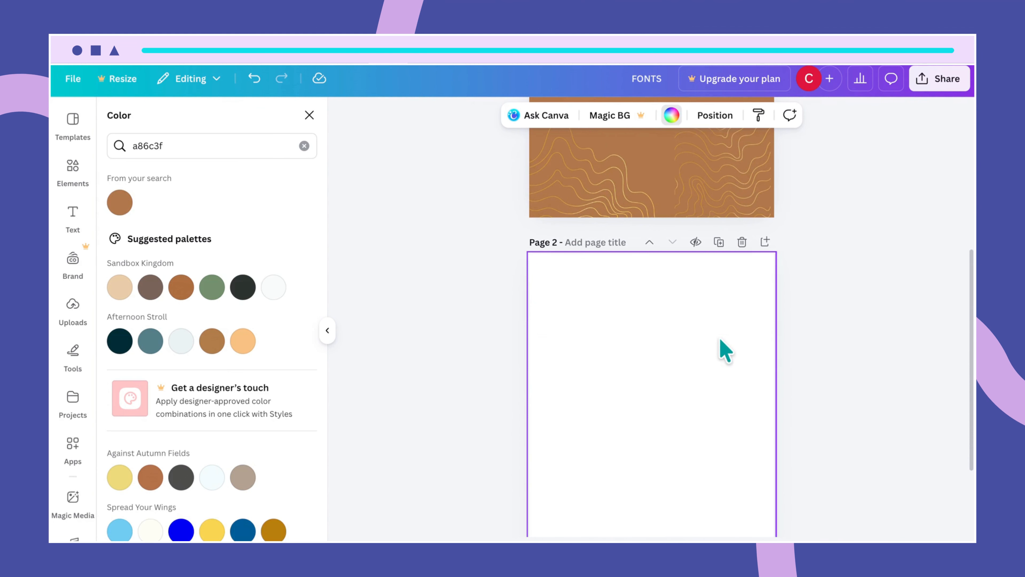
click(309, 115)
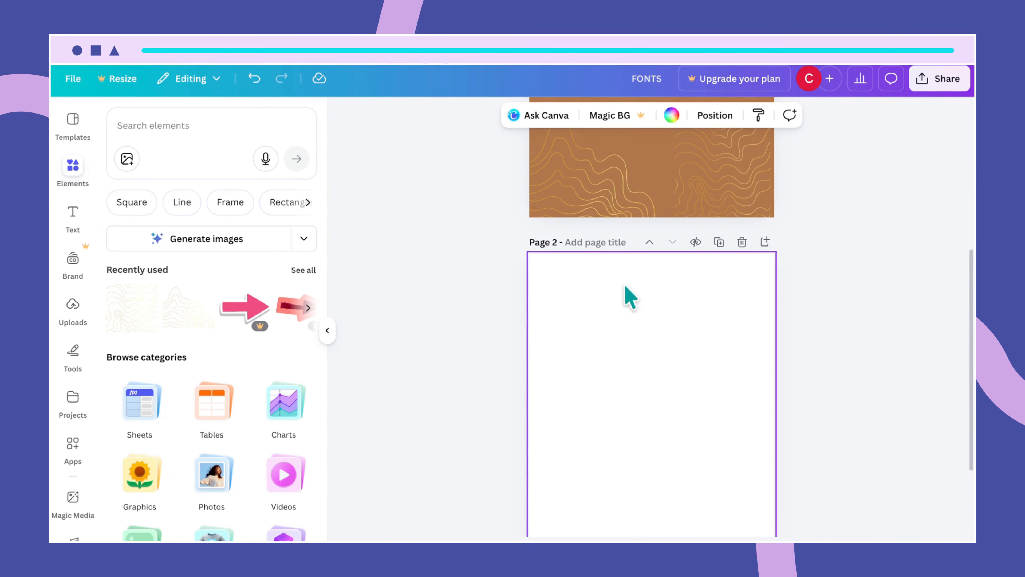
- Fill page 2's background with the Light orange document colour #fff1df
click(672, 122)
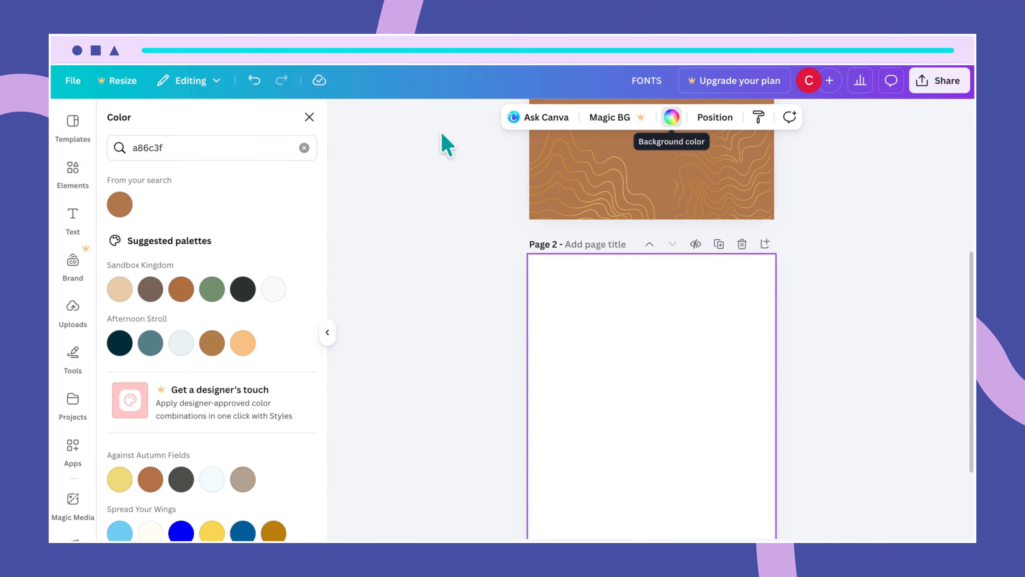
click(304, 149)
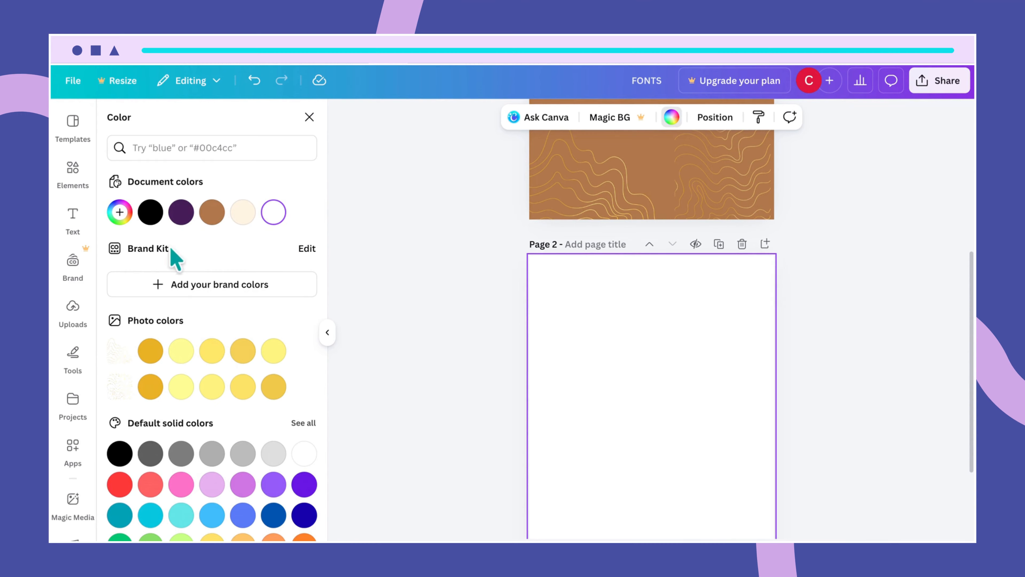
click(244, 213)
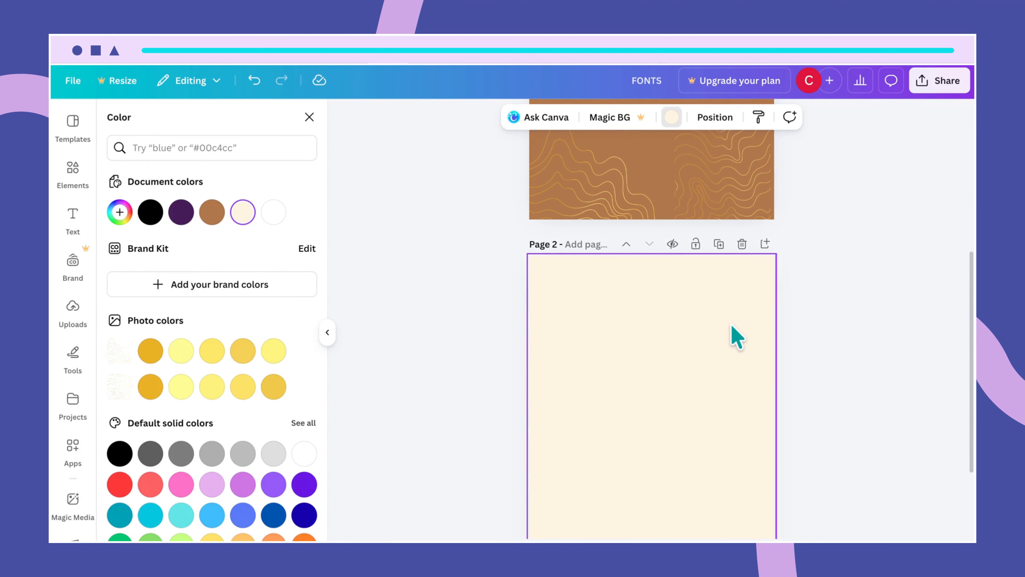
scroll(732, 326, down, 2)
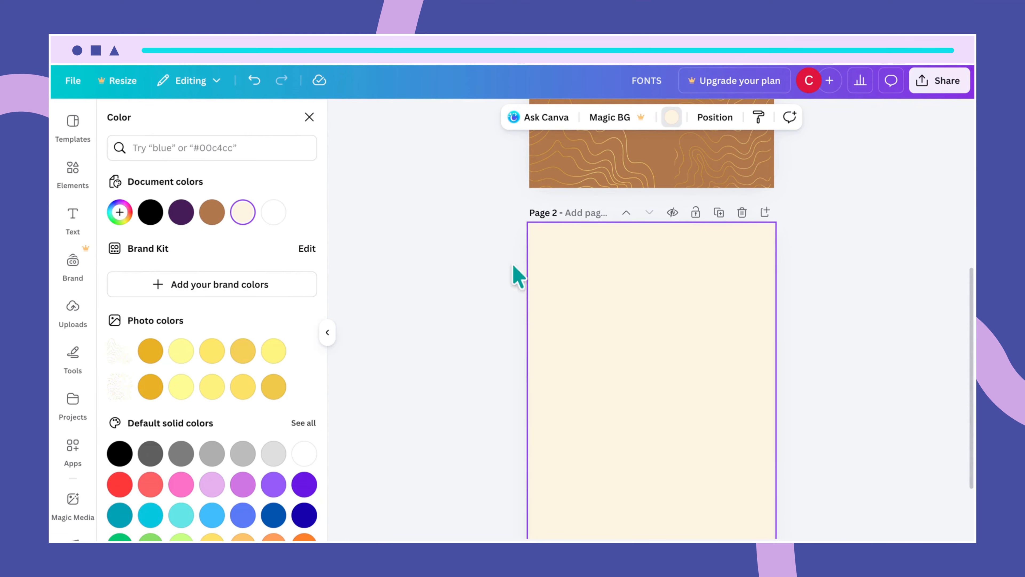
click(309, 117)
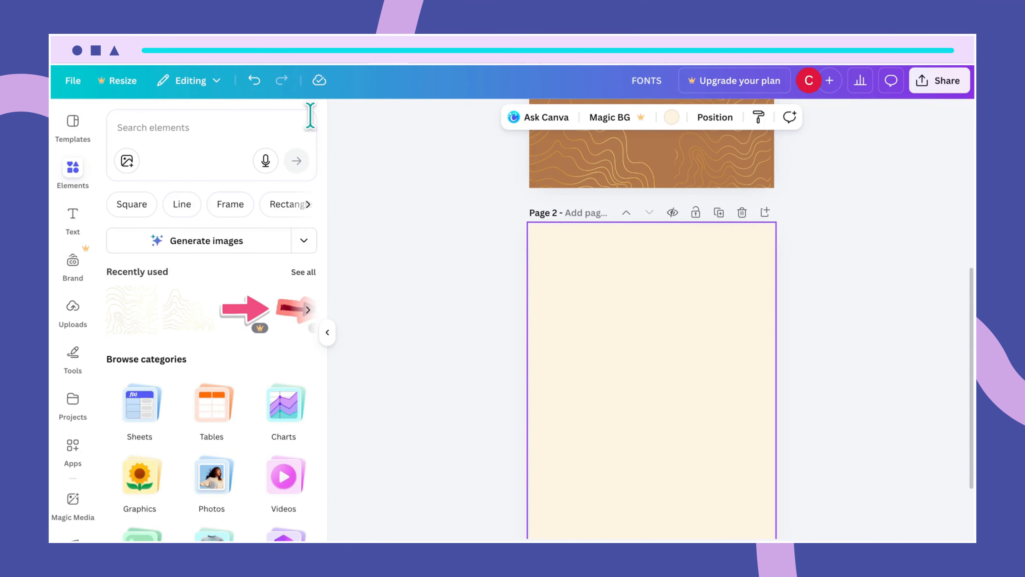
- Search the element library for 'photo of a marble surface'
click(155, 135)
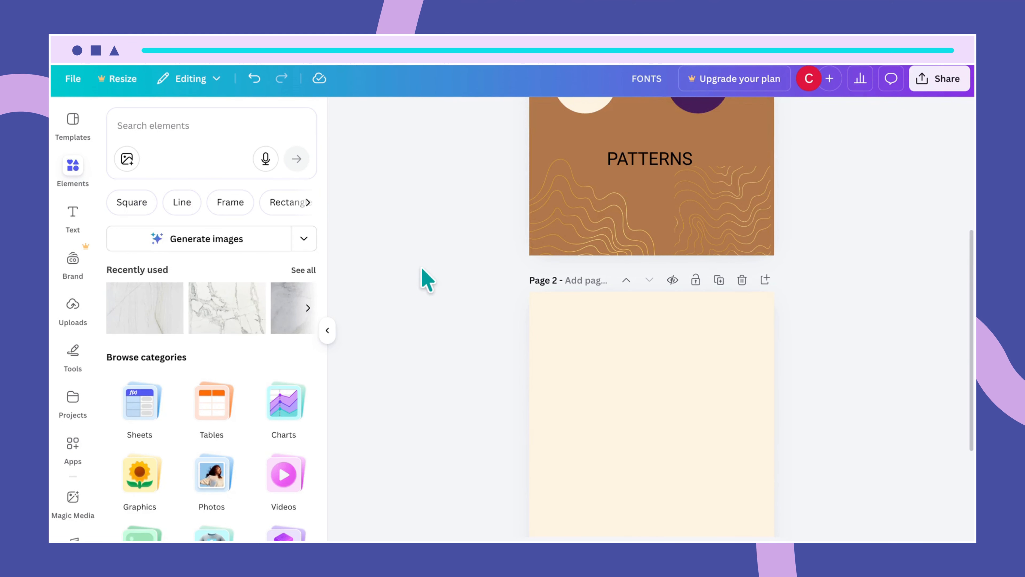
click(186, 126)
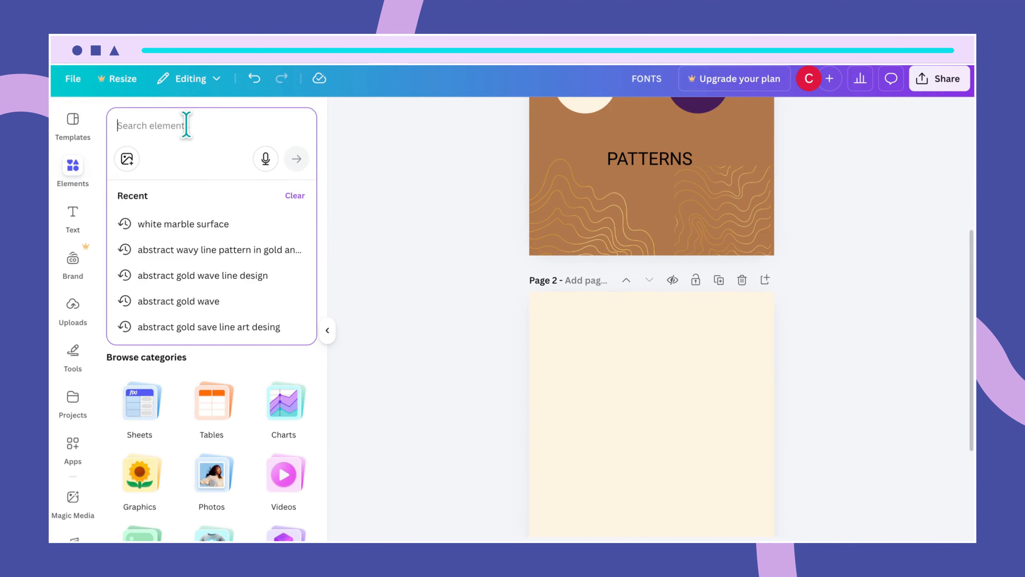
text(ph)
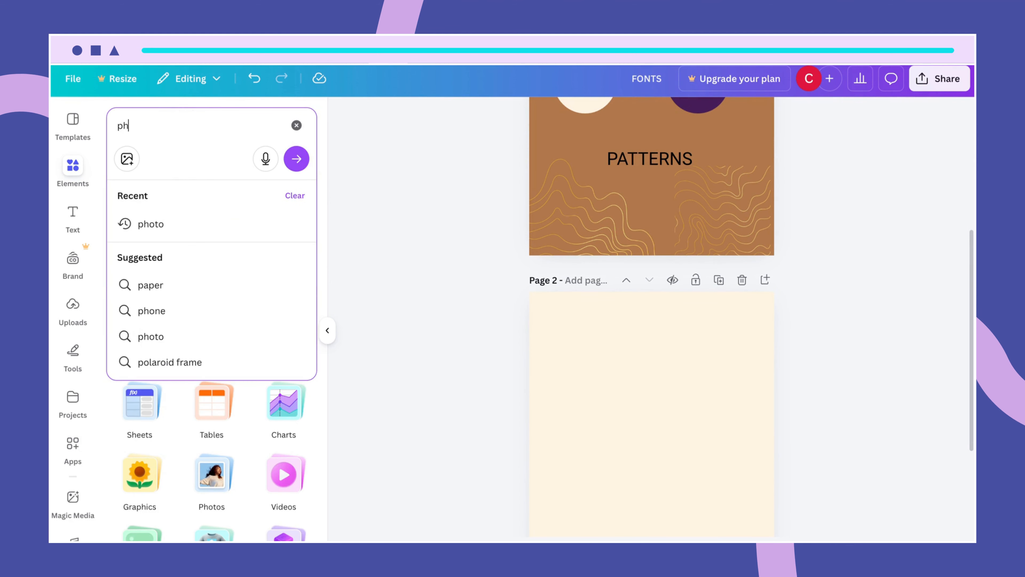
text(oto )
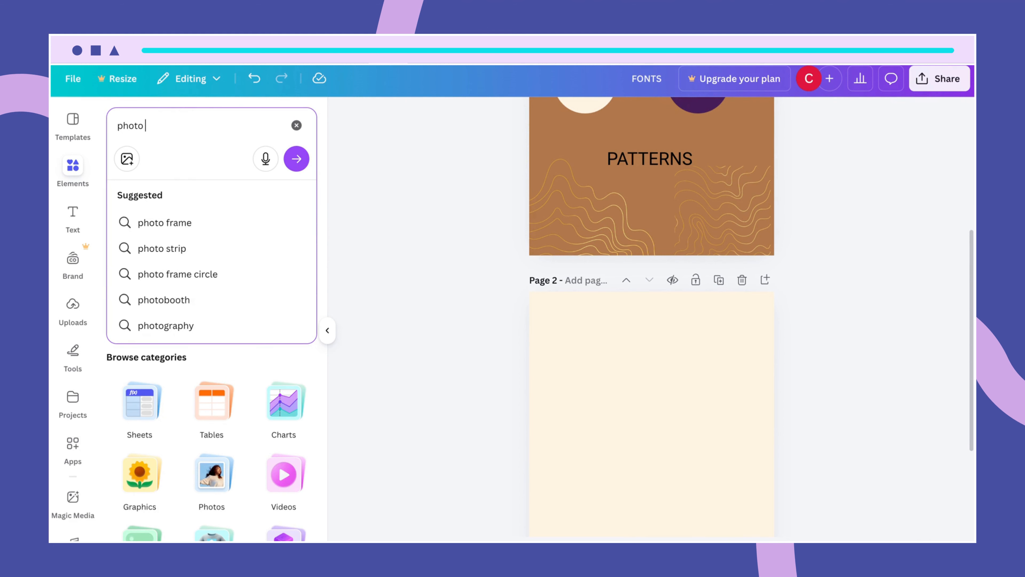
text(of a )
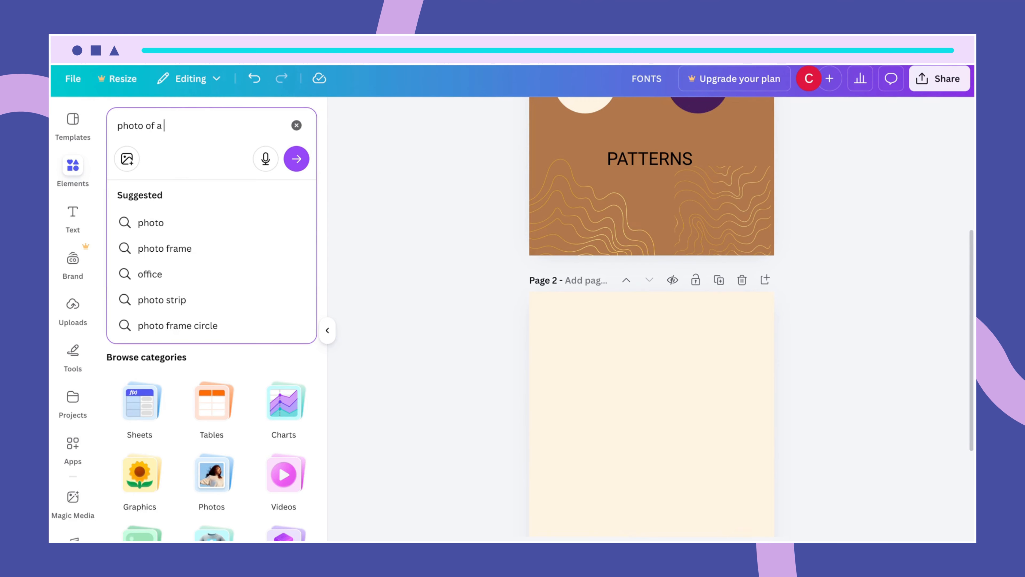
text(marble s)
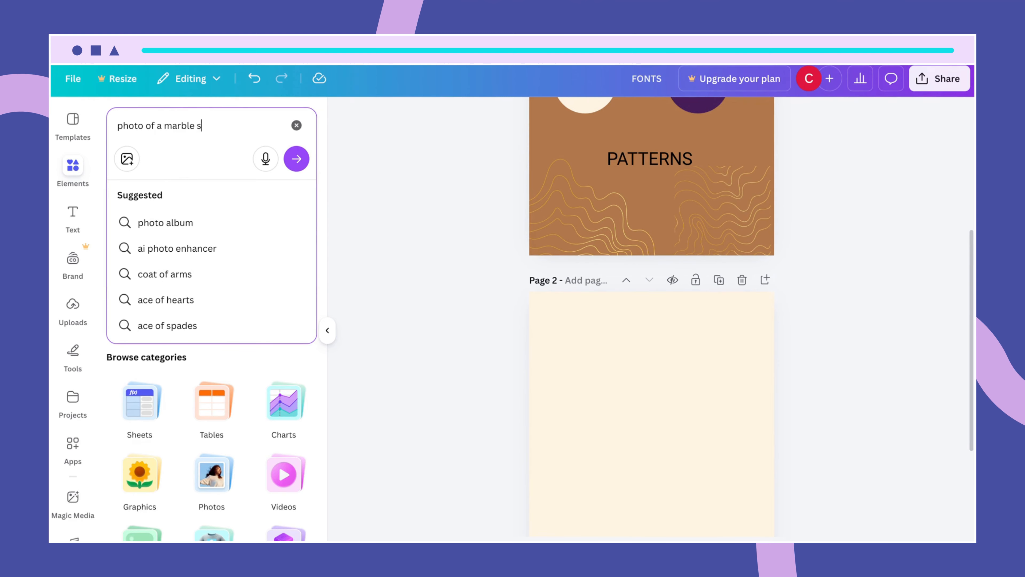
text(urface)
key(Return)
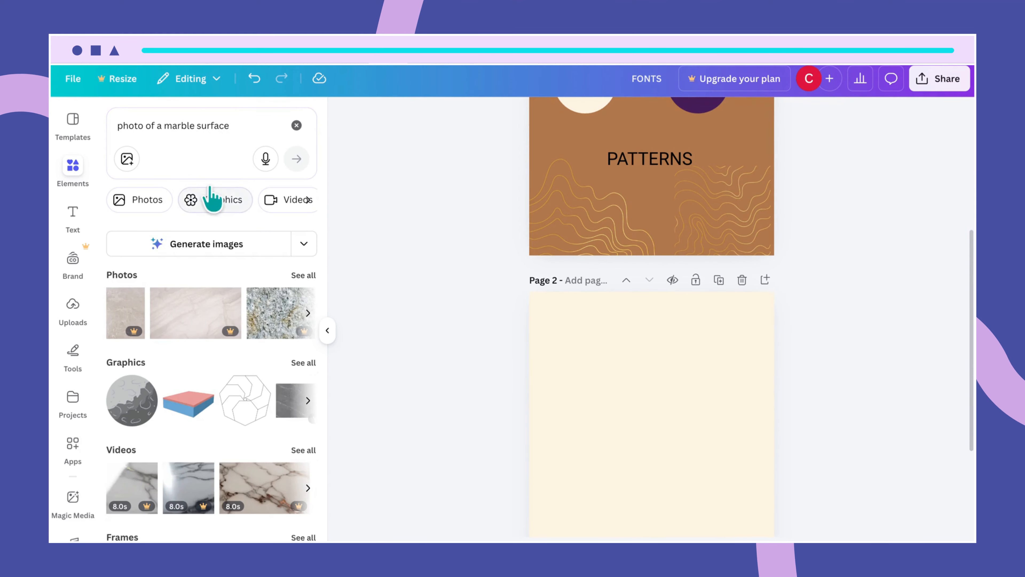
- Filter the marble results to photos and check the white marble photo's details
click(310, 275)
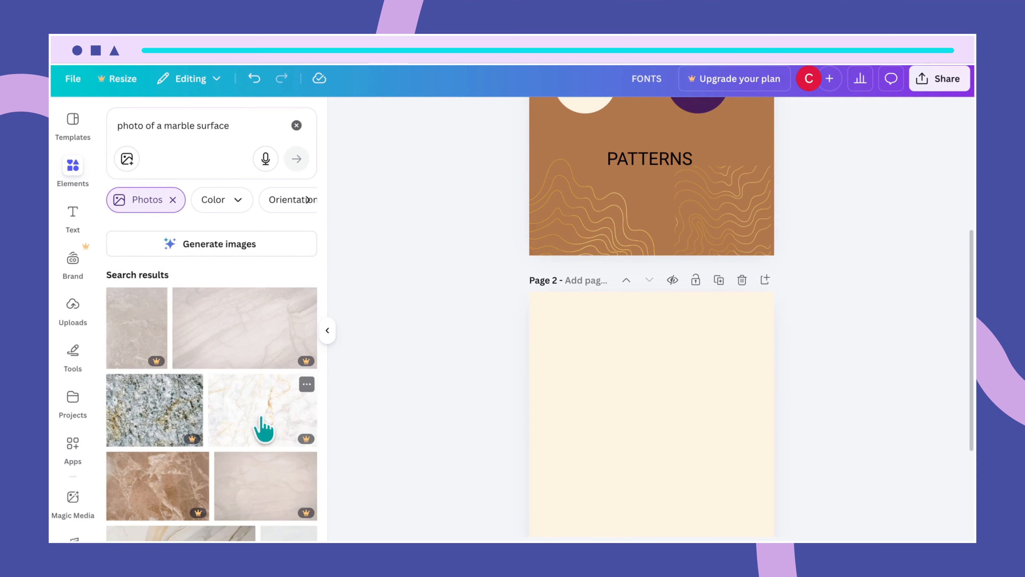
scroll(262, 477, down, 6)
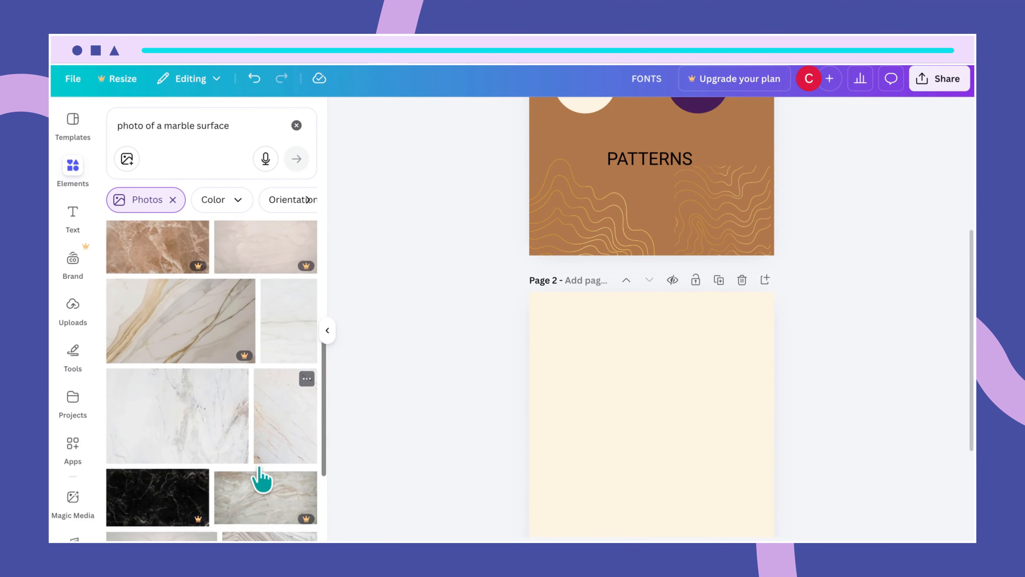
mouse_move(244, 399)
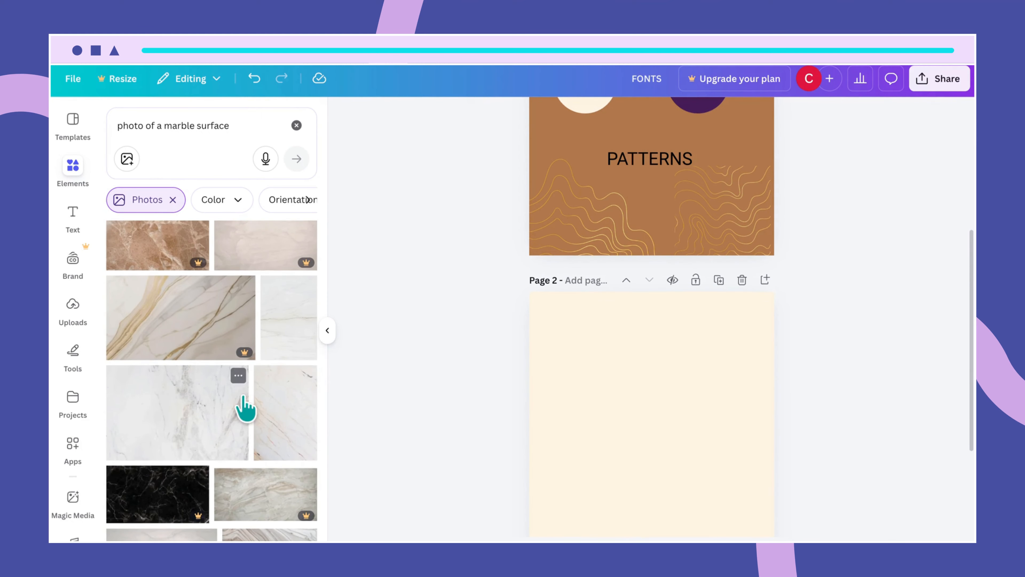
click(238, 376)
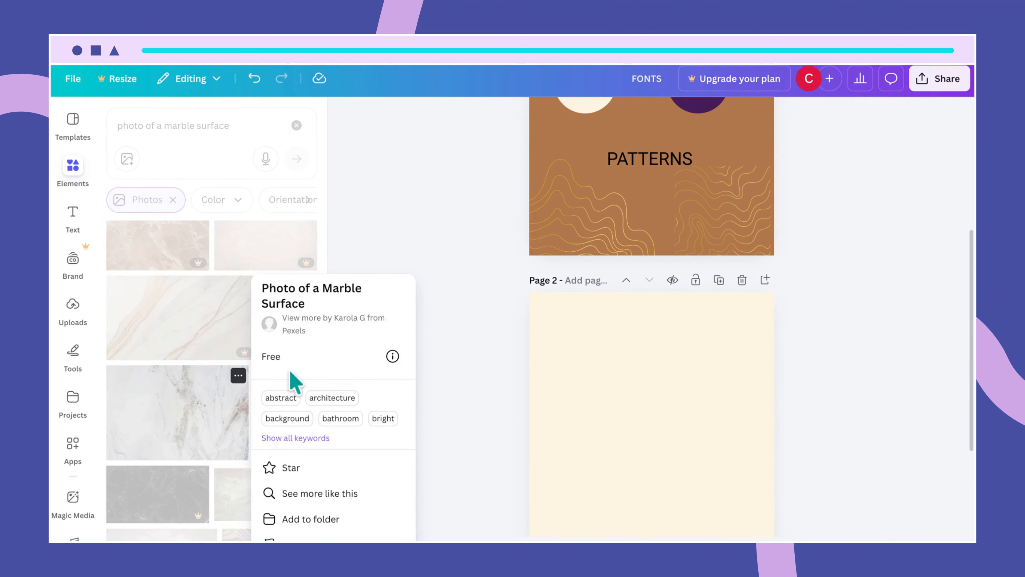
click(433, 223)
- Add the white marble photo to page 2, move it higher and stretch its top upward
click(196, 424)
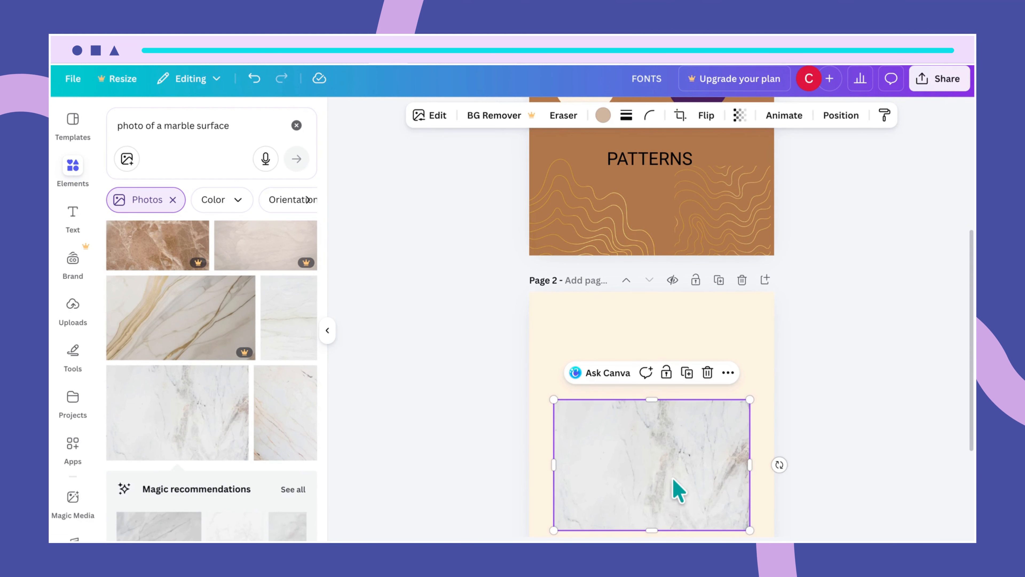
drag(677, 482, 672, 440)
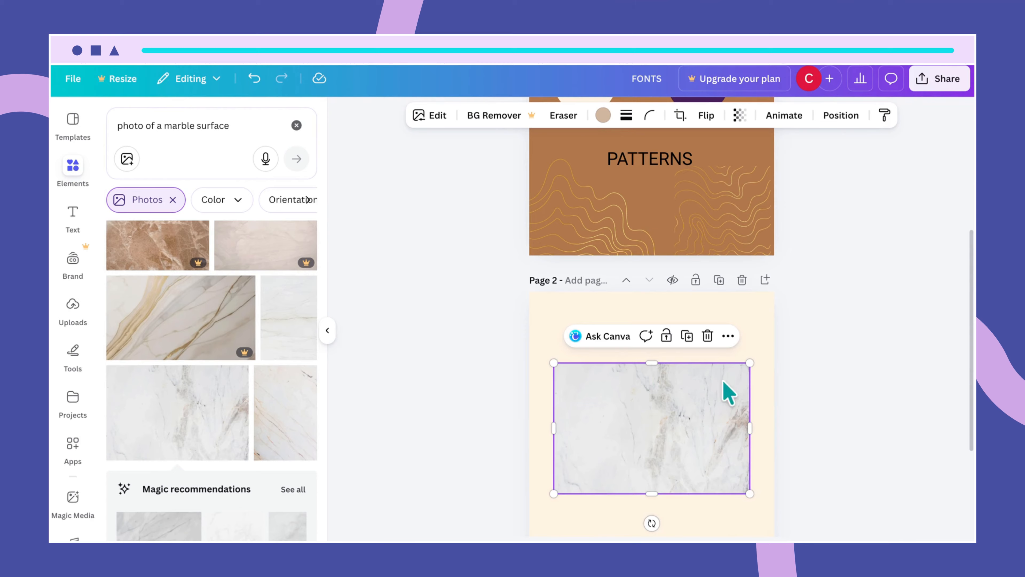
right_click(654, 365)
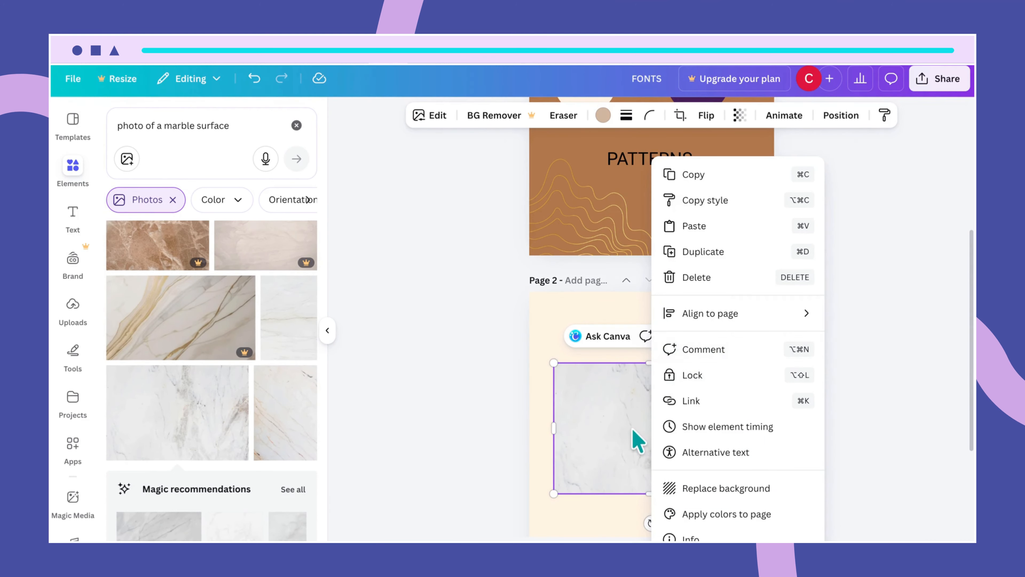
click(587, 514)
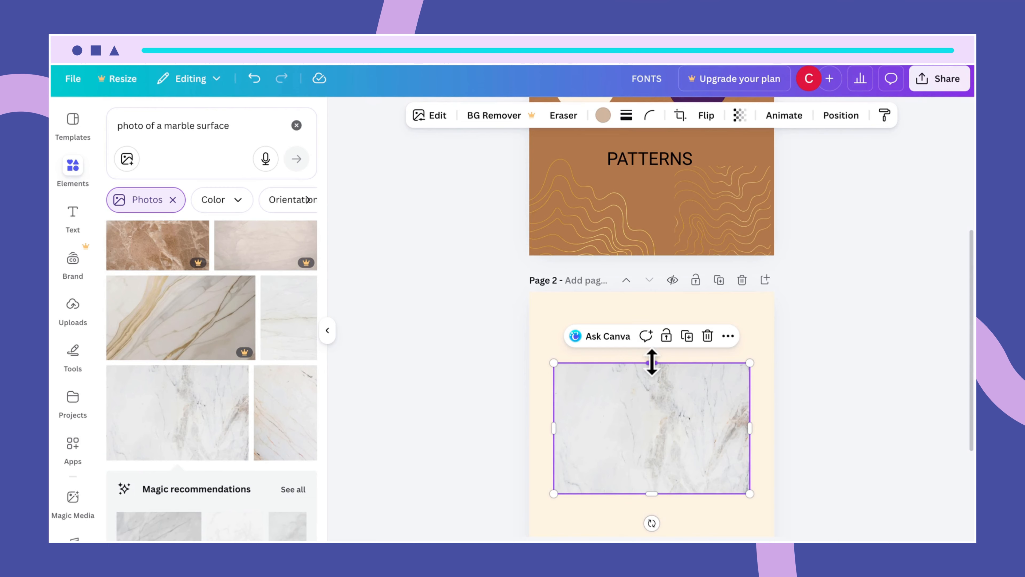
drag(652, 361, 646, 309)
drag(645, 306, 646, 306)
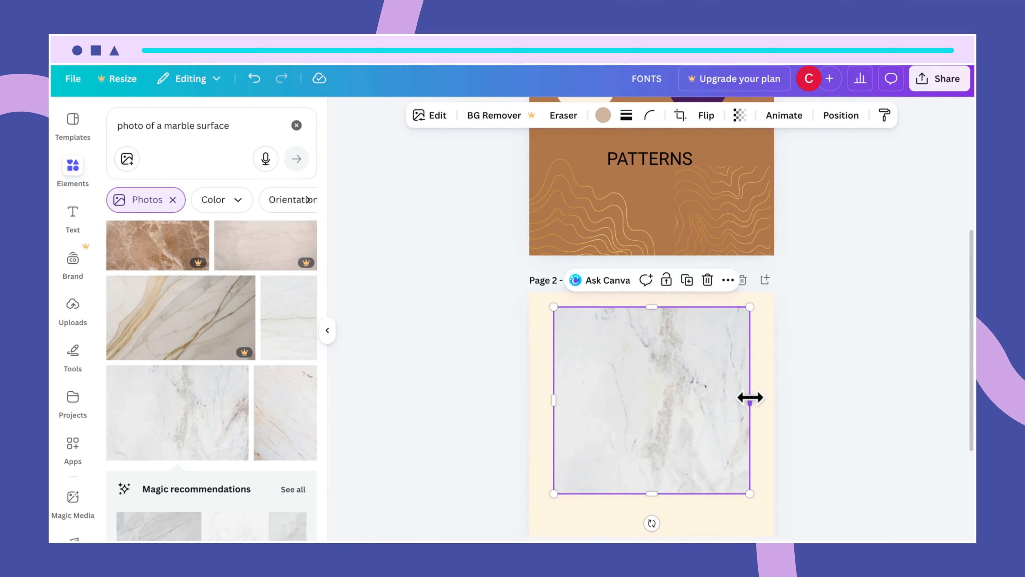
- Widen the marble photo to both sides and extend it further down the page
drag(749, 400, 759, 397)
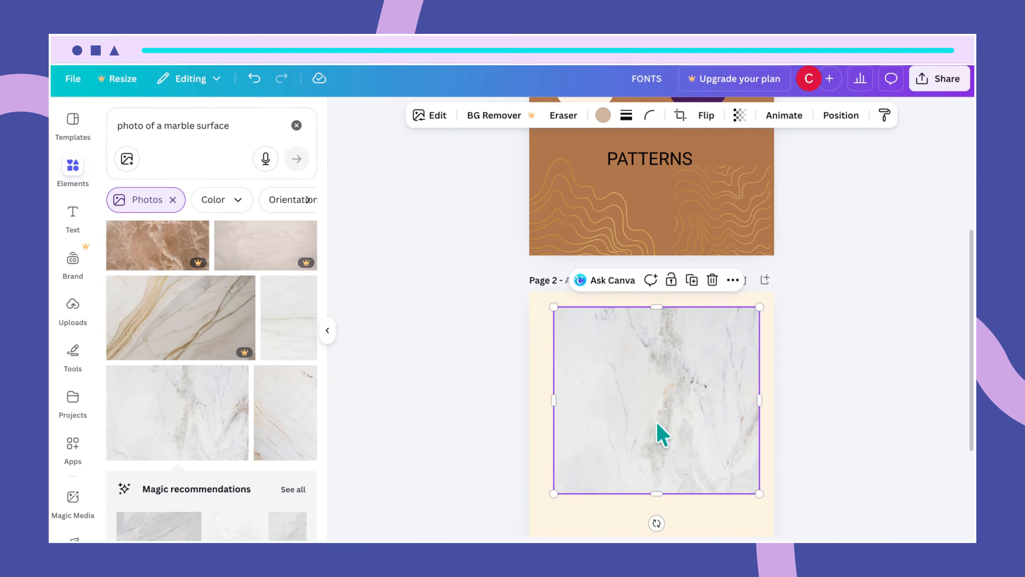
right_click(540, 405)
click(540, 405)
mouse_move(553, 402)
mouse_down()
mouse_move(531, 403)
mouse_move(542, 405)
mouse_up()
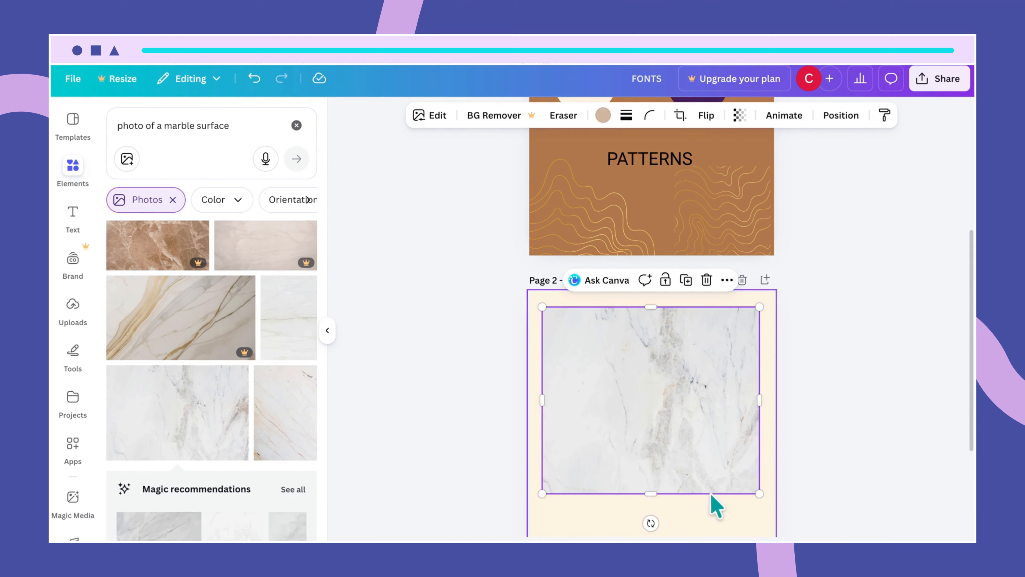
right_click(654, 495)
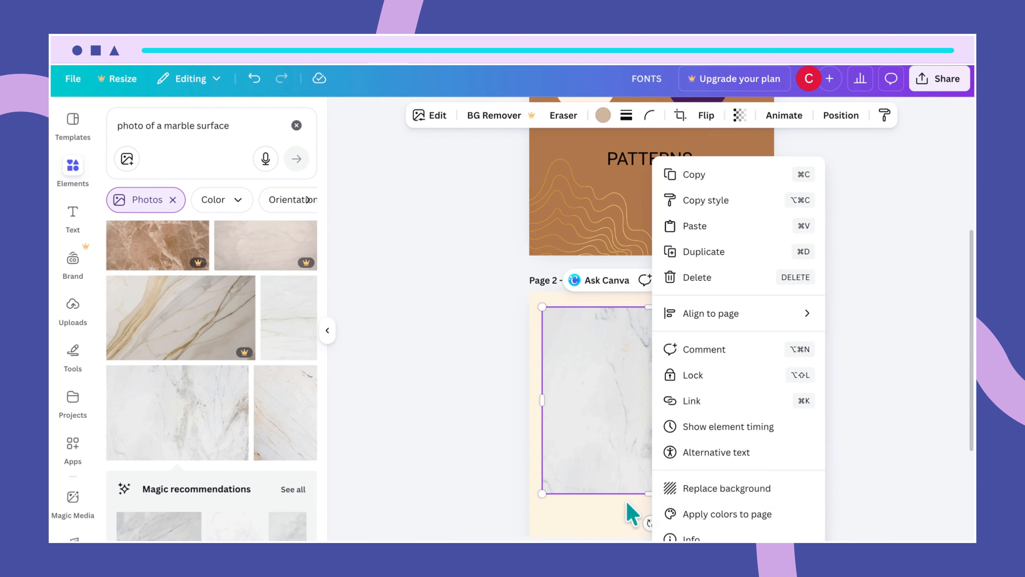
click(628, 488)
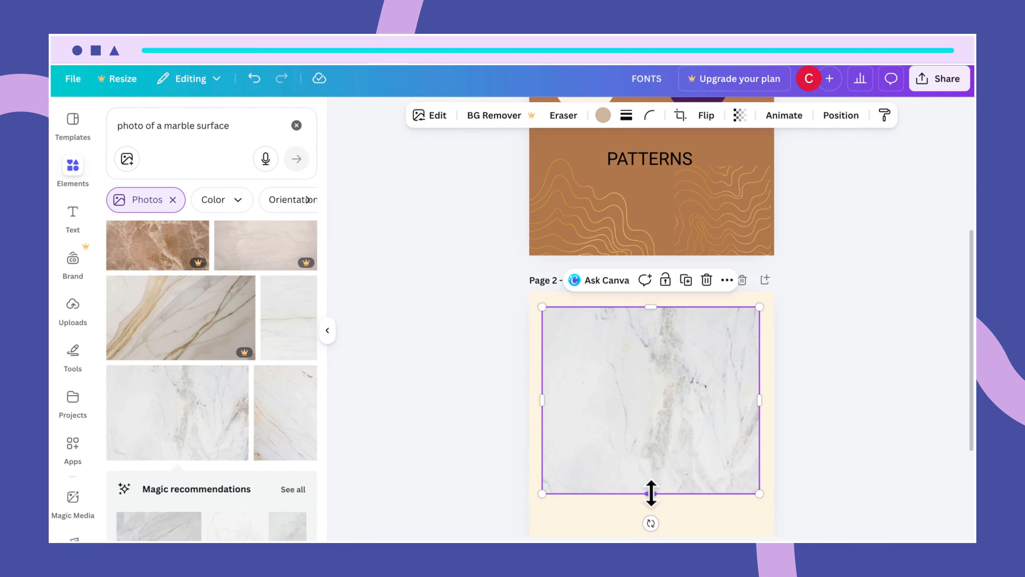
mouse_move(650, 493)
mouse_down()
mouse_move(658, 527)
mouse_move(661, 495)
mouse_up()
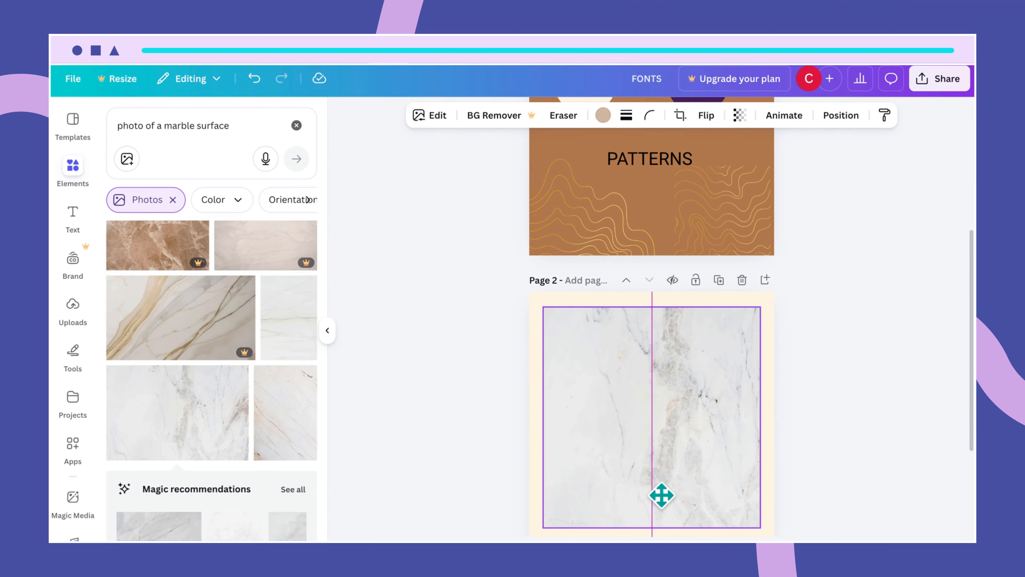
drag(661, 495, 664, 501)
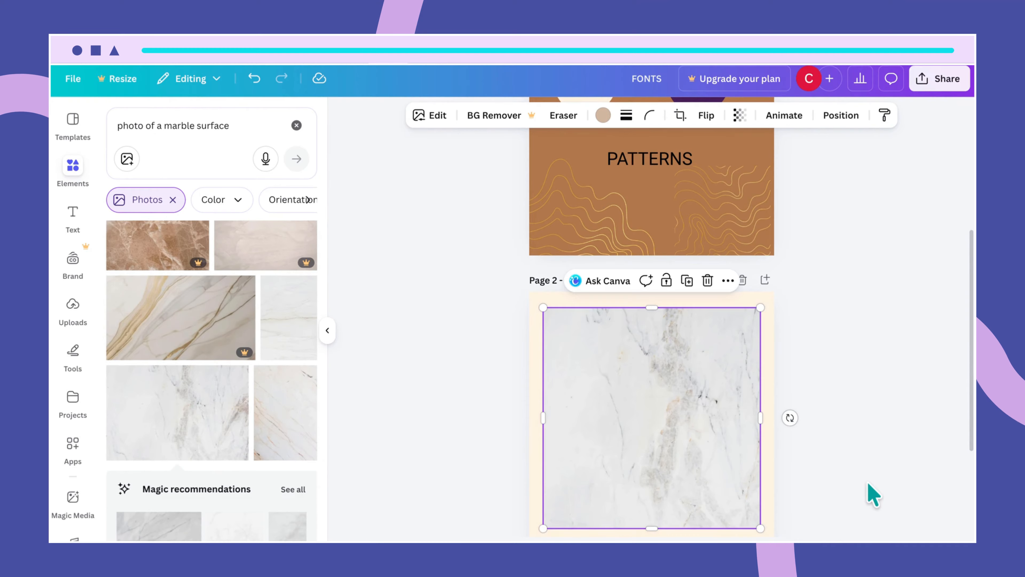
- Deselect the marble photo after checking its options, then select the old search wording
scroll(871, 493, down, 3)
scroll(871, 493, down, 3)
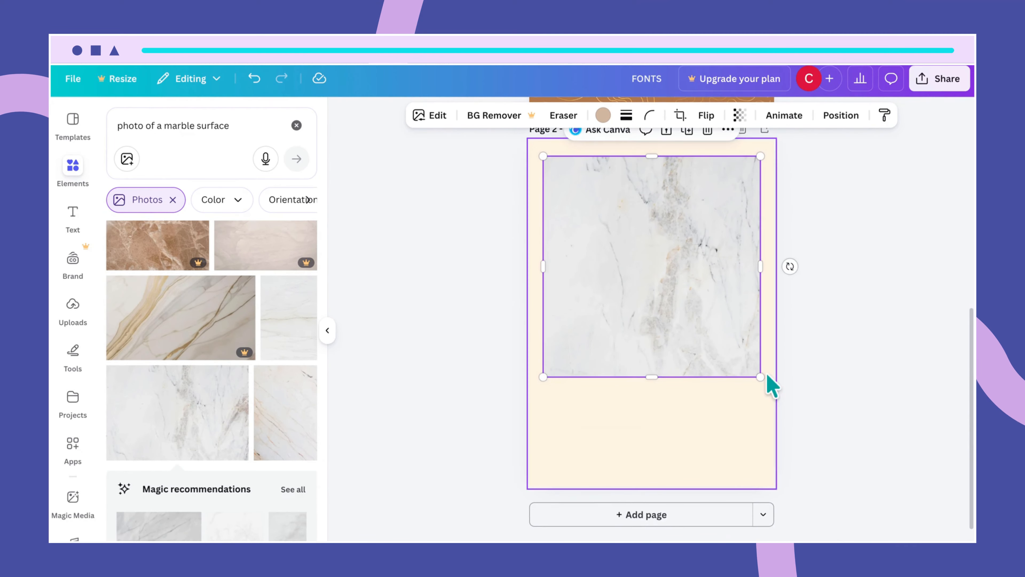
click(726, 404)
click(692, 449)
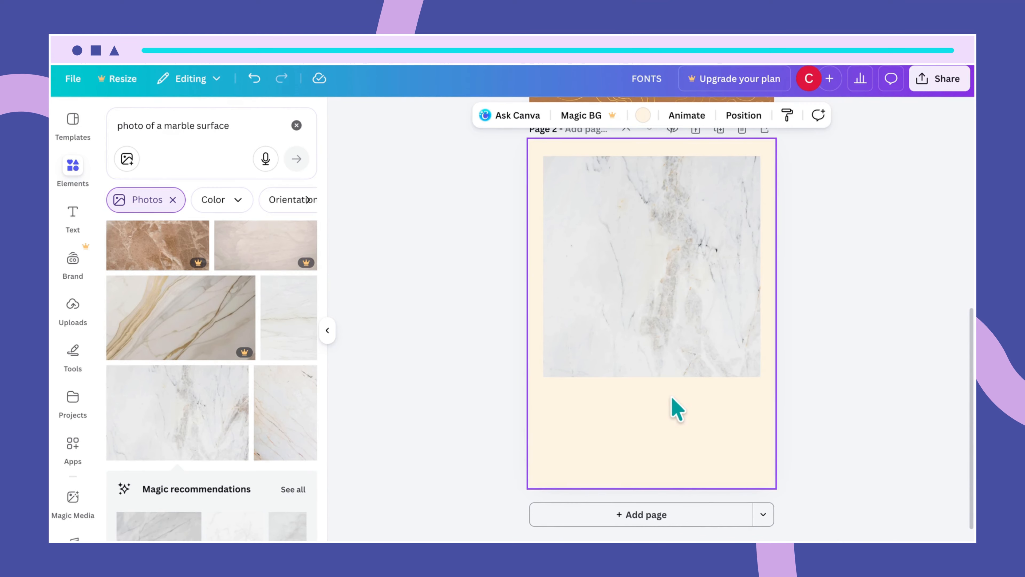
drag(233, 126, 113, 130)
- Clear the search box and re-run the 'photo of a marble surfa' element search
key(BackSpace)
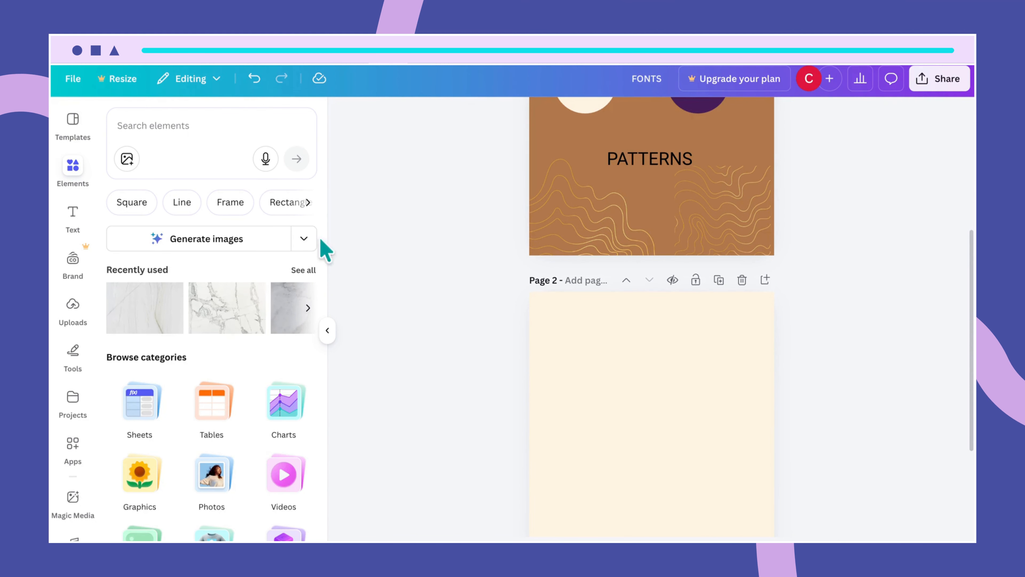
click(186, 125)
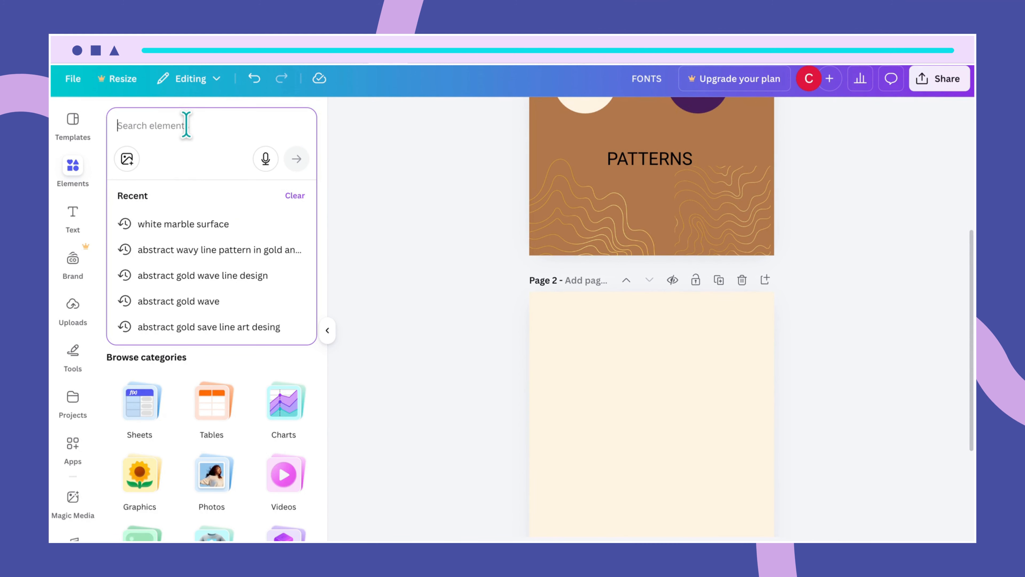
text(ph)
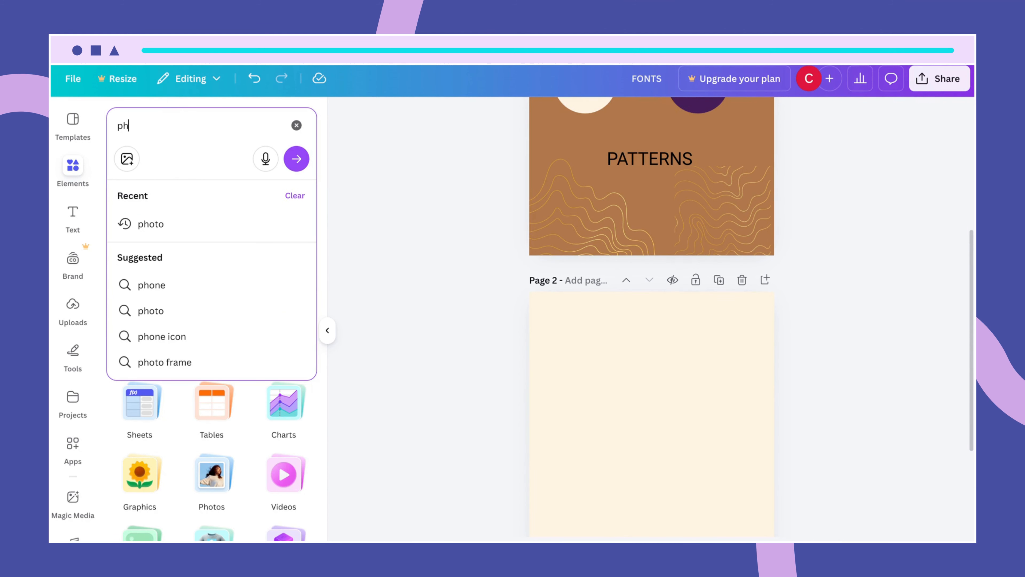
text(oto of )
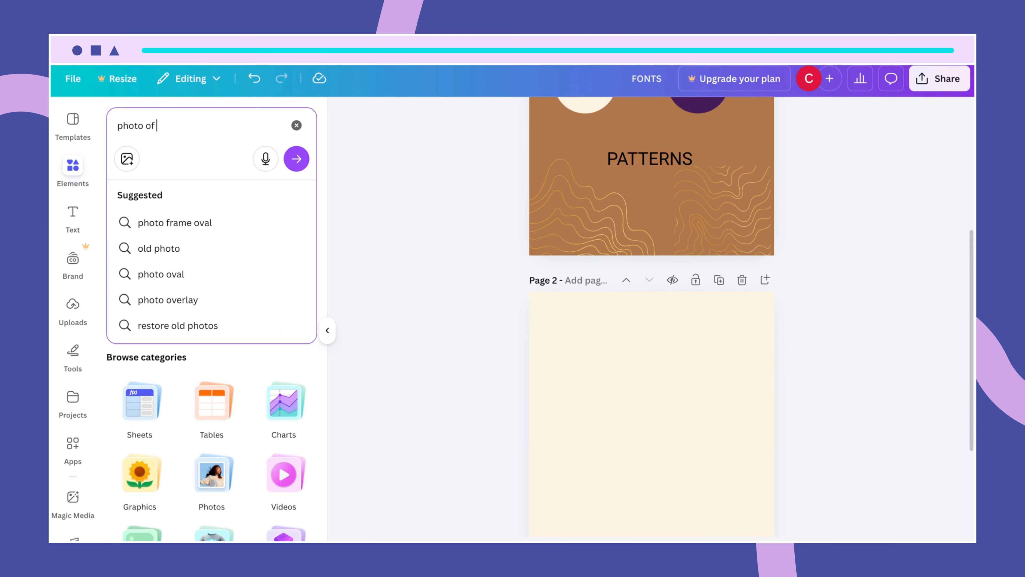
text(a marbl)
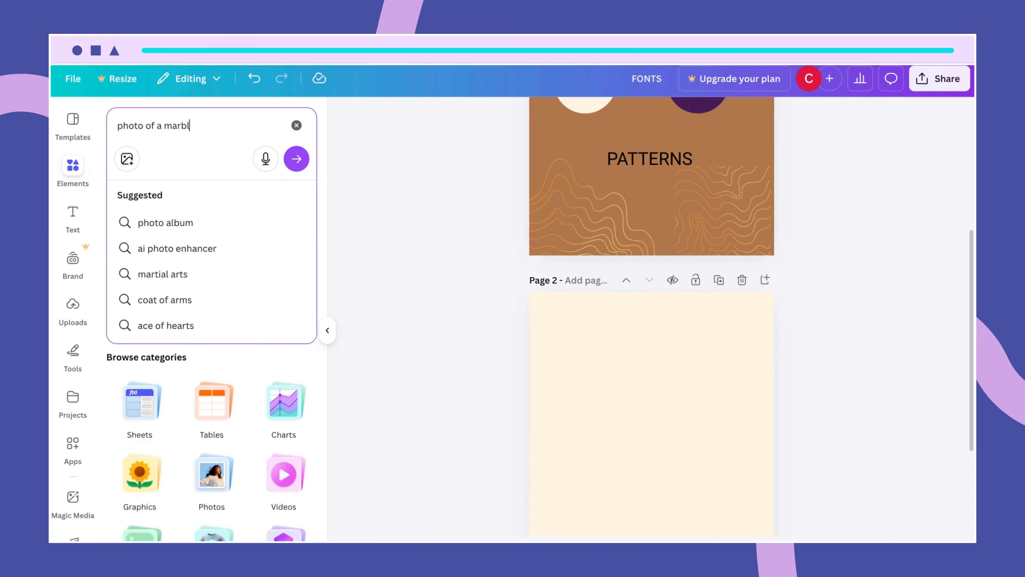
text(e surface)
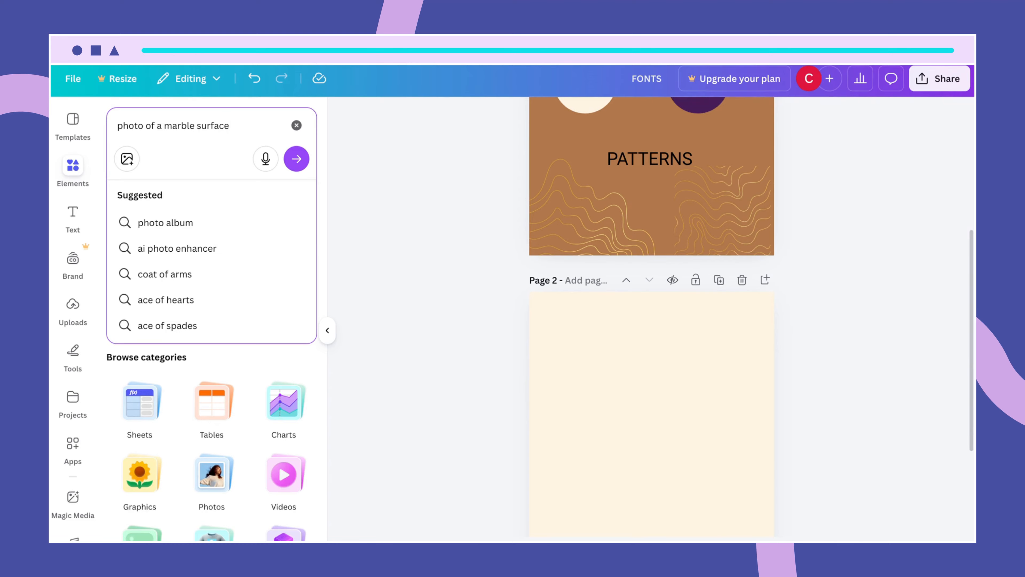
key(Return)
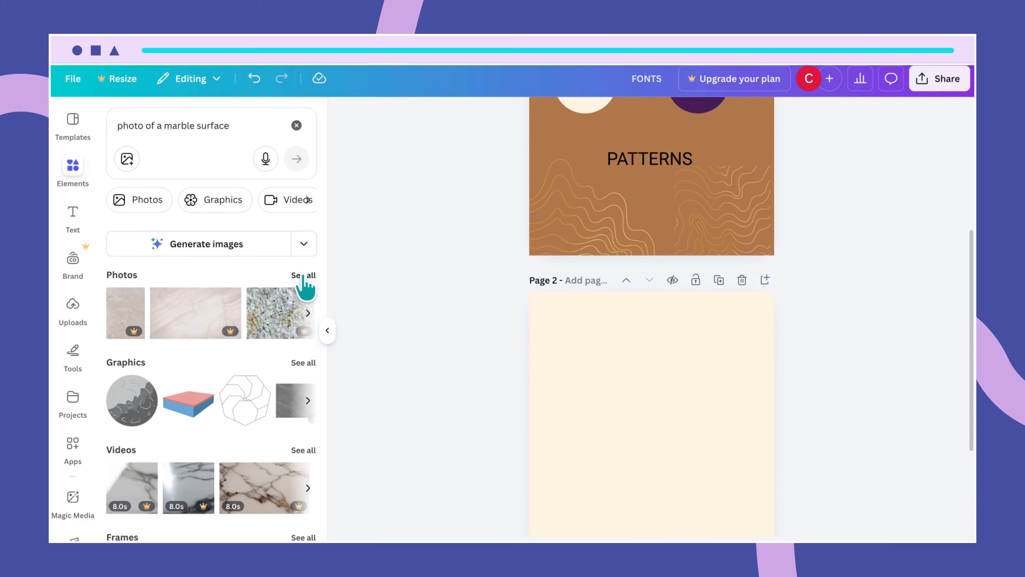
- Filter to photos, review the white marble photo's details, and add it to page 2
click(307, 277)
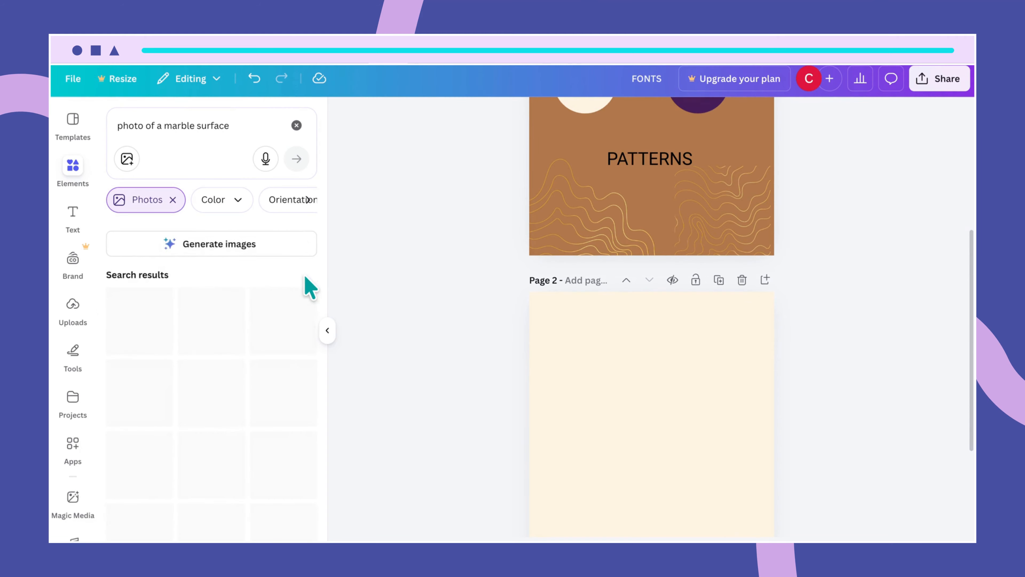
scroll(261, 478, down, 5)
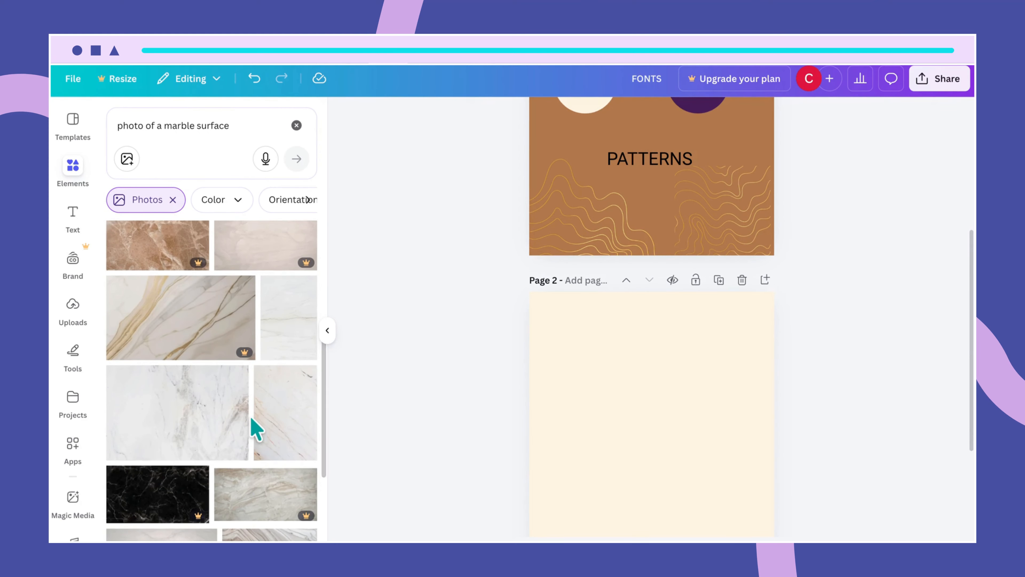
mouse_move(243, 397)
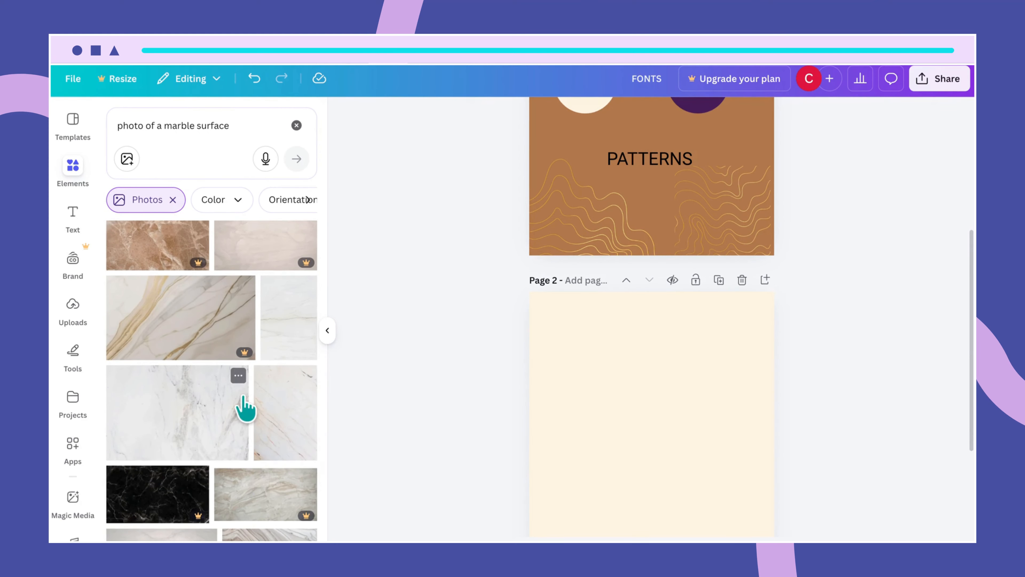
click(238, 375)
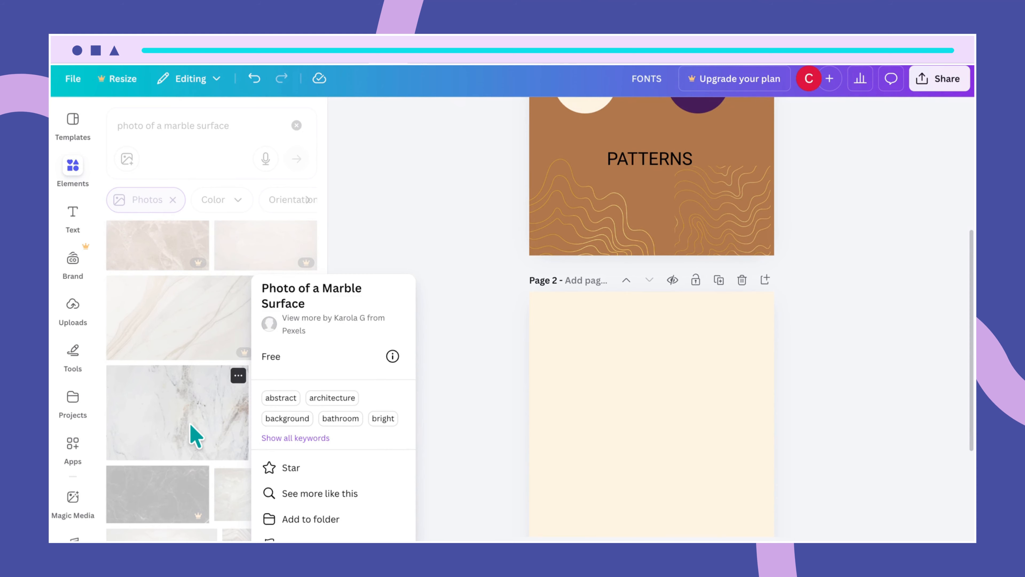
click(441, 231)
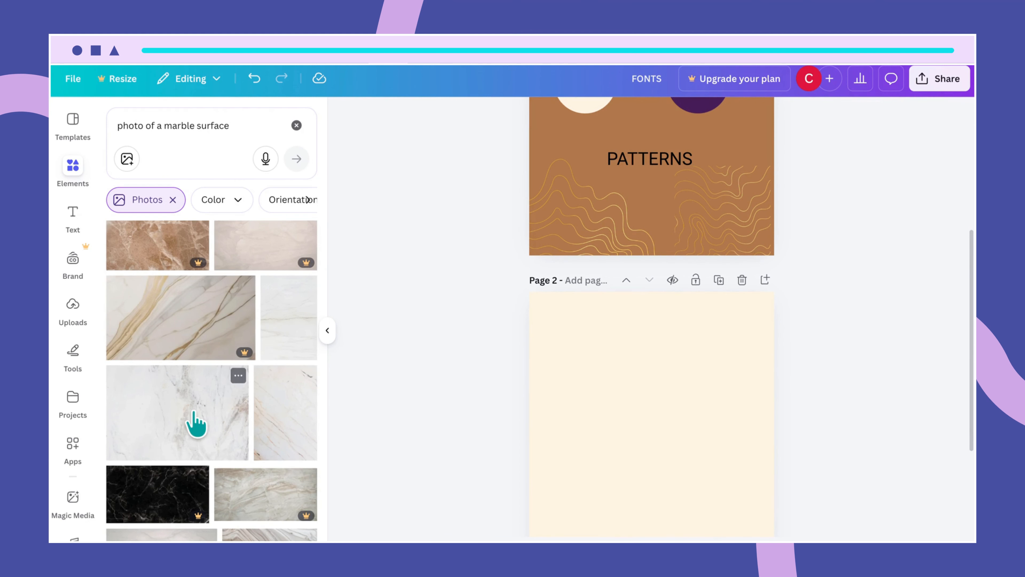
click(197, 424)
- Move the marble photo higher, stretch its top edge up and widen it rightward
drag(677, 488, 673, 439)
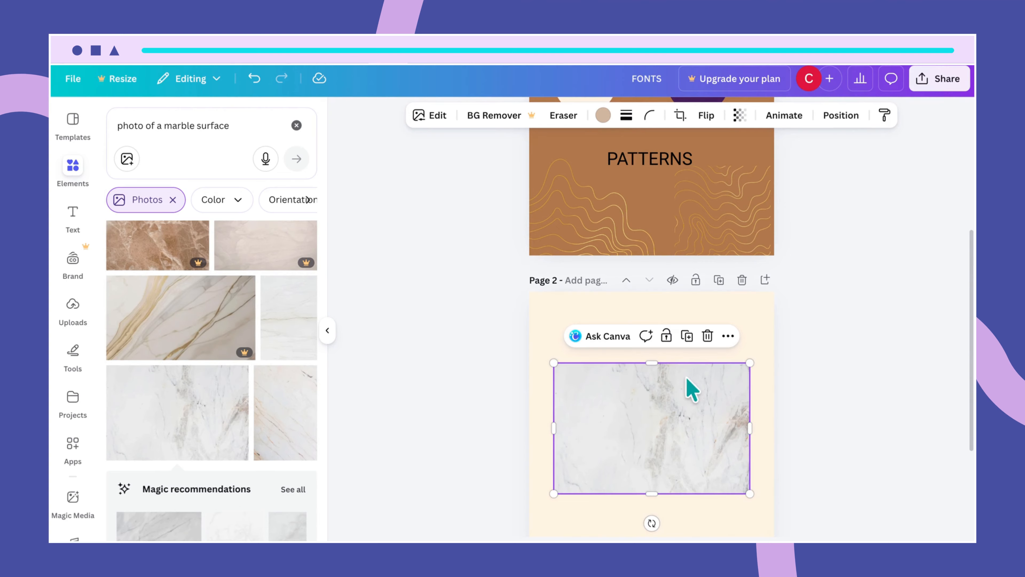
right_click(651, 366)
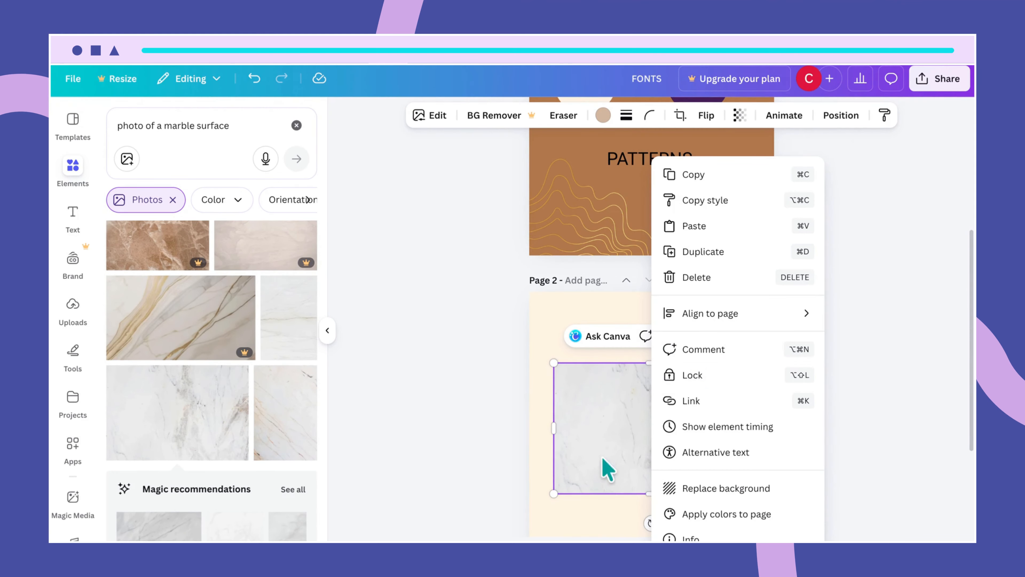
click(595, 522)
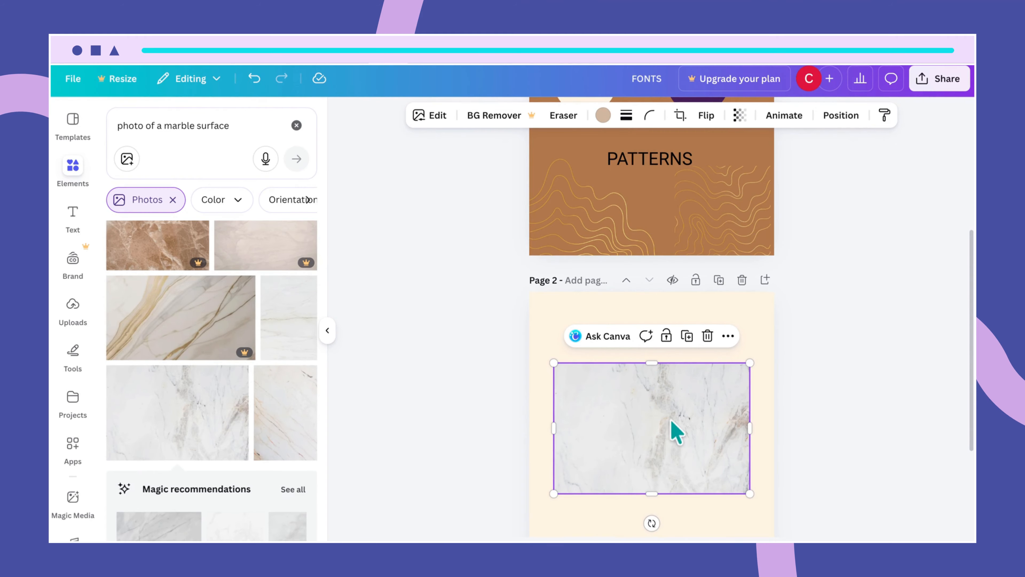
drag(652, 362, 647, 306)
drag(749, 397, 759, 397)
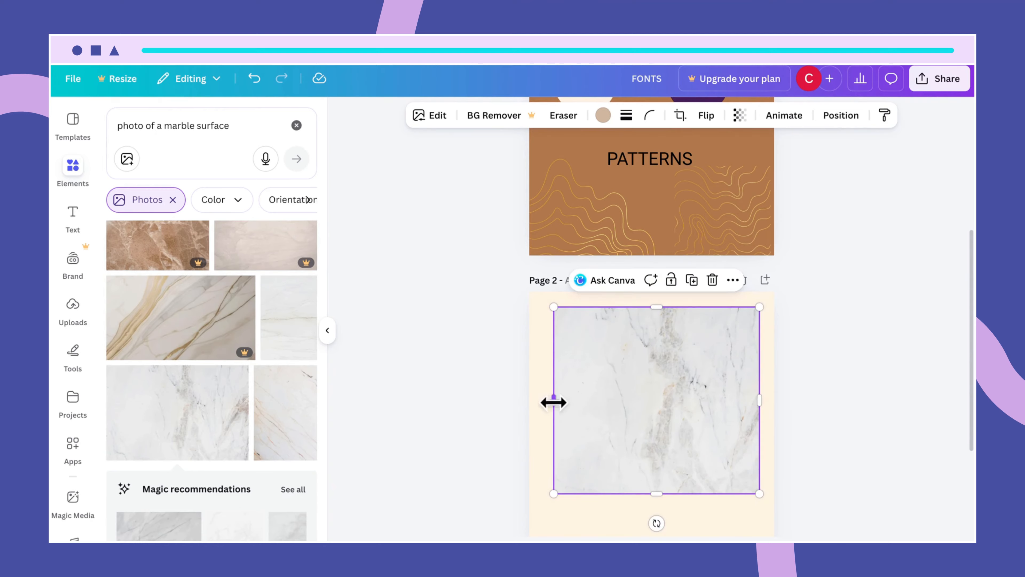
- Widen the marble photo to the left and extend its bottom edge downward
right_click(545, 407)
key(Escape)
mouse_move(553, 402)
mouse_down()
mouse_move(533, 401)
mouse_move(543, 404)
mouse_up()
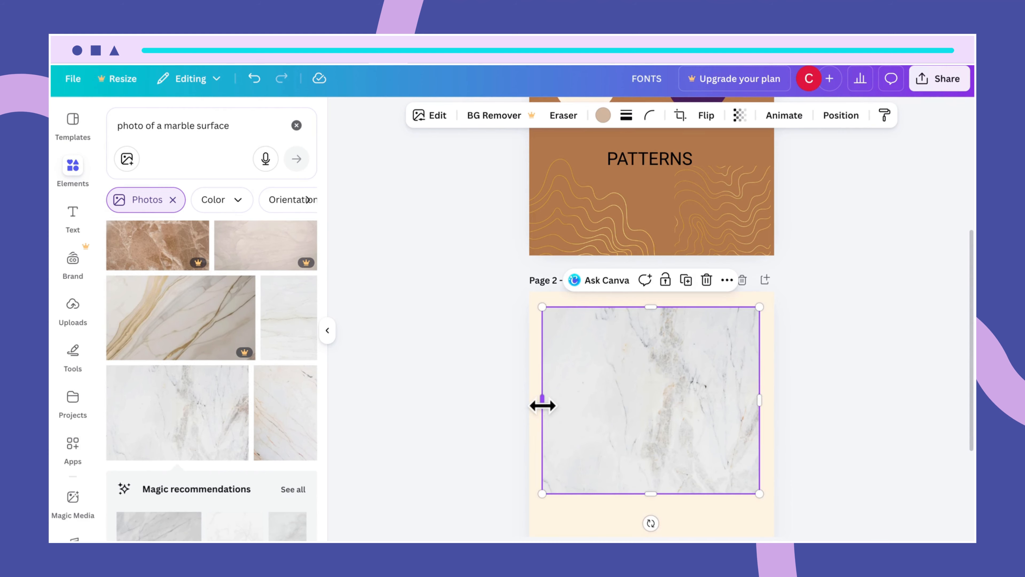
right_click(651, 493)
click(629, 490)
mouse_move(651, 493)
mouse_down()
mouse_move(657, 528)
mouse_move(661, 495)
mouse_up()
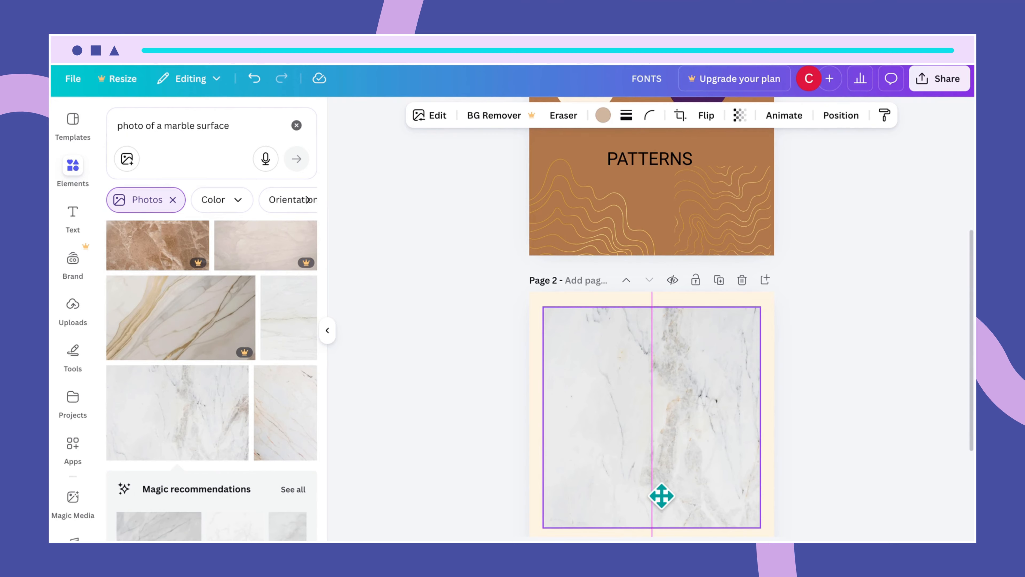
drag(661, 496, 662, 496)
- Deselect the marble photo, leaving a cream band below it on page 2
scroll(874, 495, down, 3)
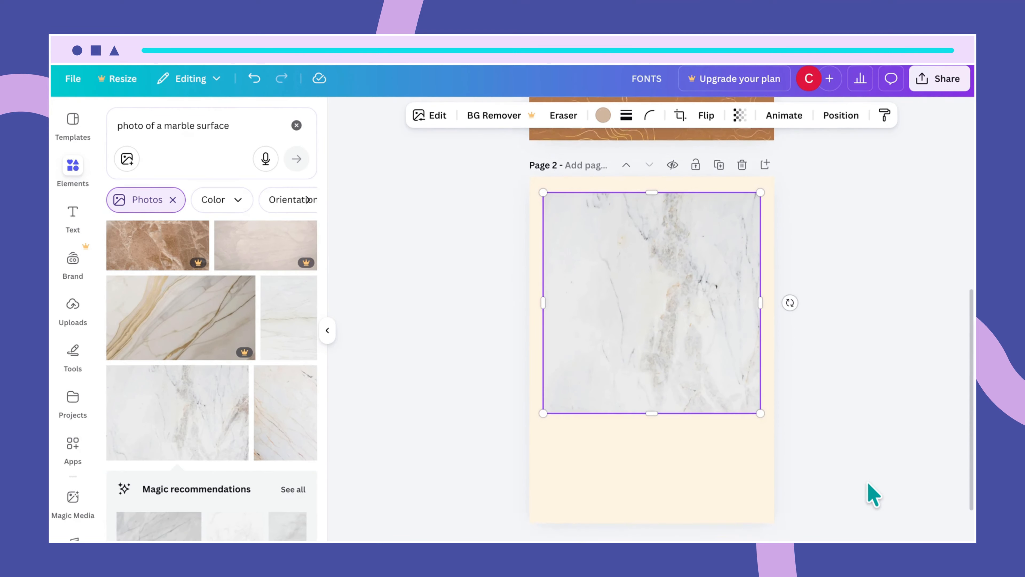
scroll(871, 490, down, 2)
click(728, 404)
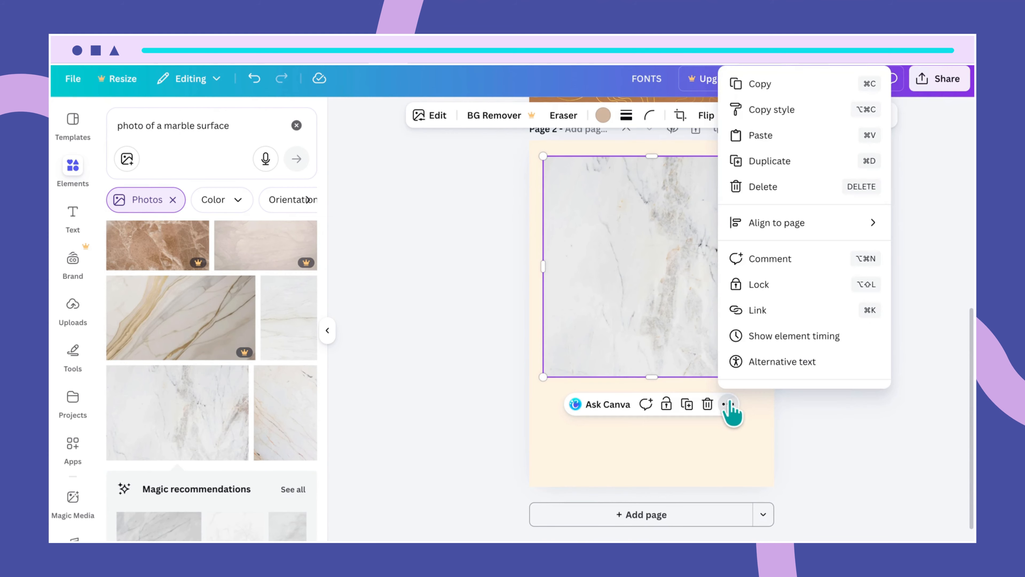
click(693, 458)
click(694, 458)
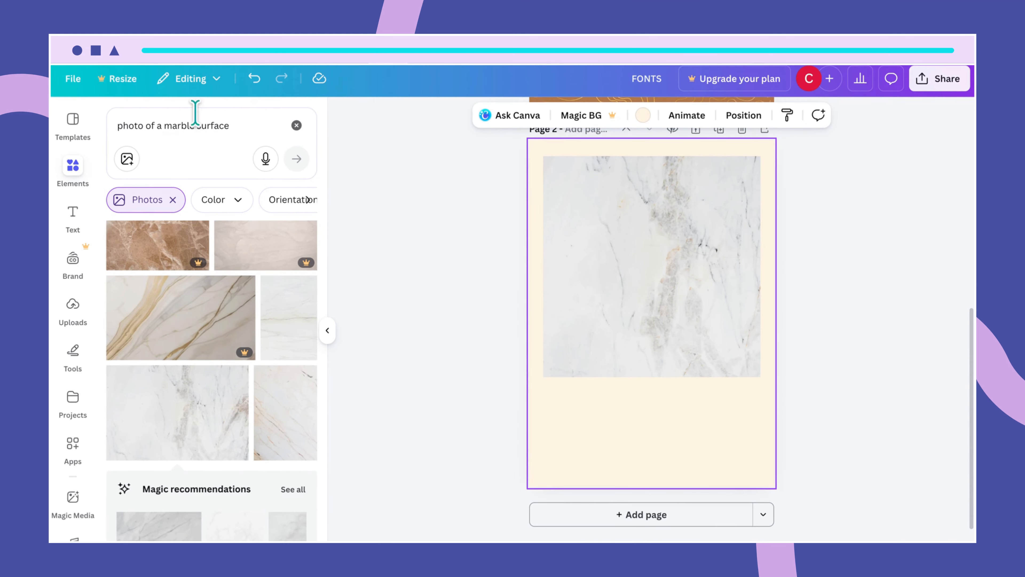
- Clear the marble query and search 'BLACK professional woman working with laptop'
drag(233, 128, 113, 129)
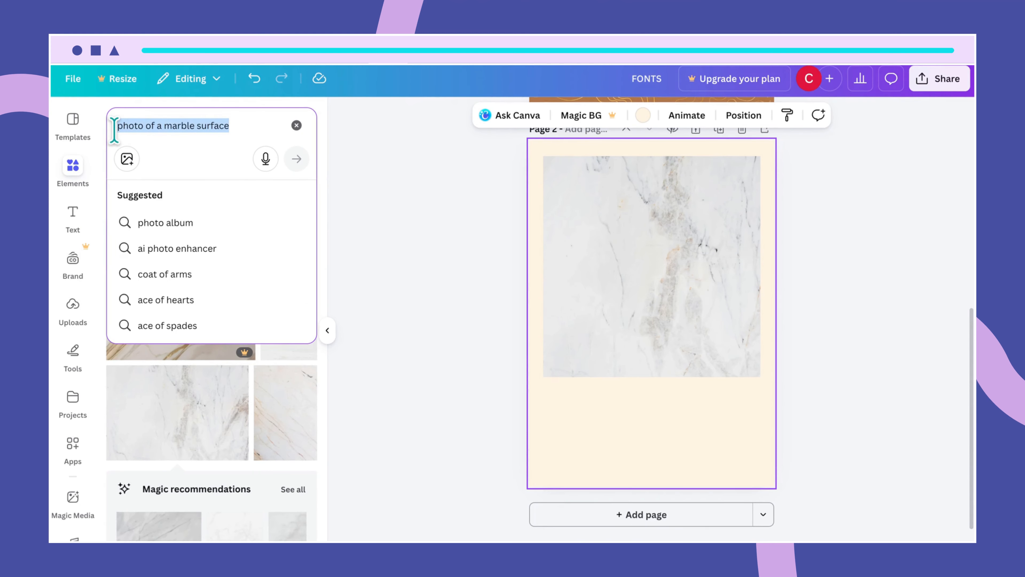
key(BackSpace)
click(523, 394)
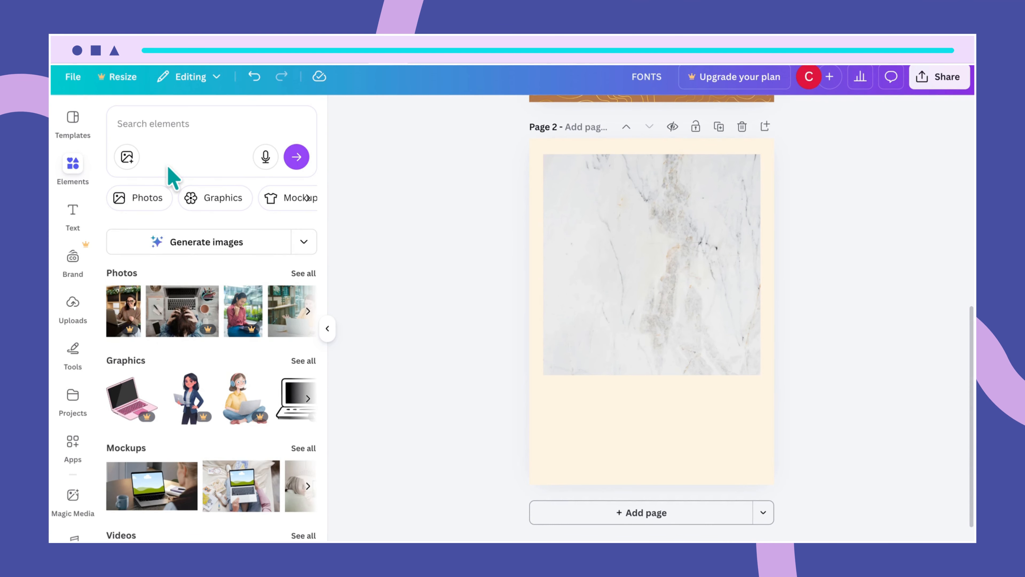
click(138, 125)
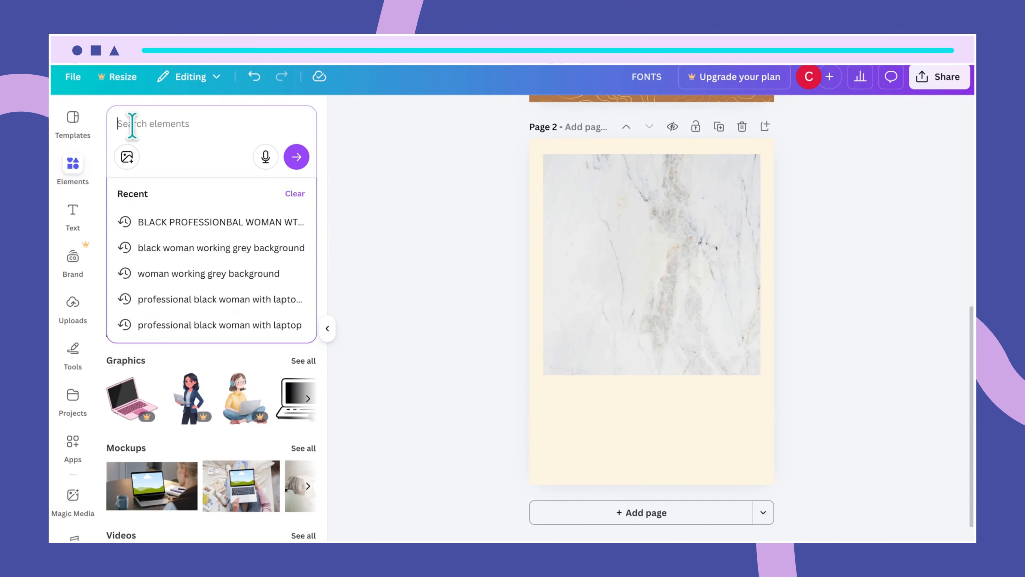
text(BLACK)
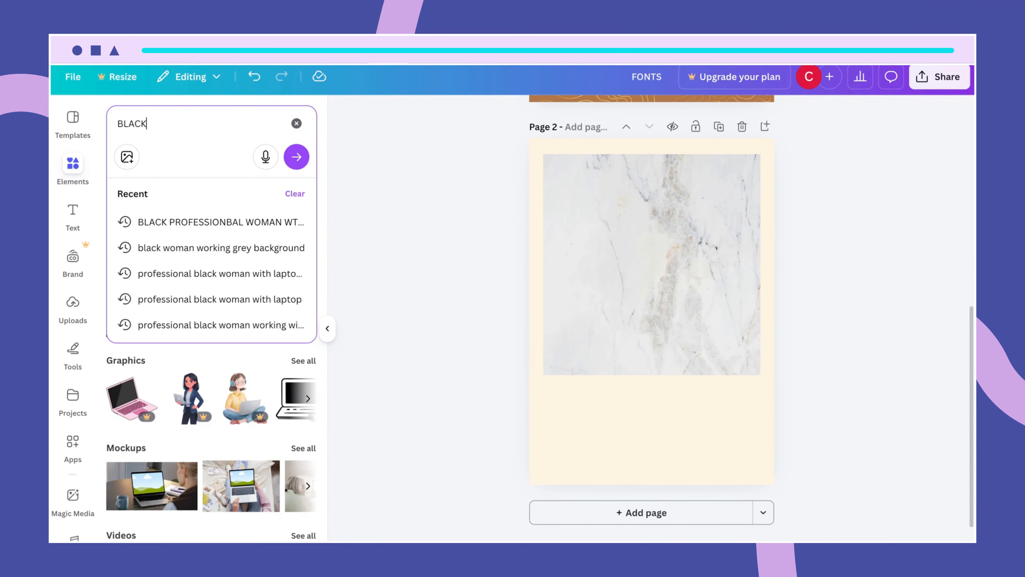
text( professio)
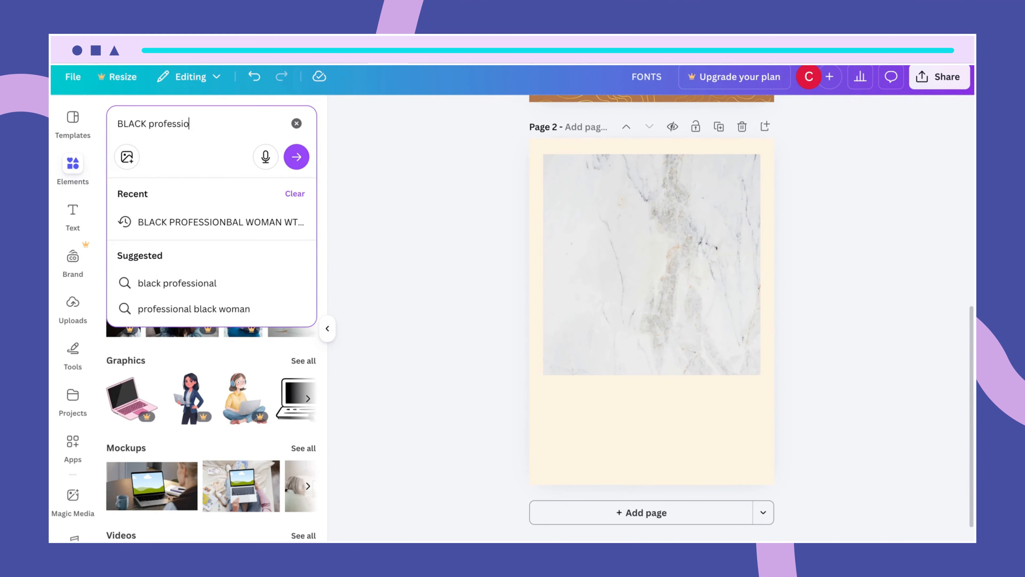
text(nal woman work)
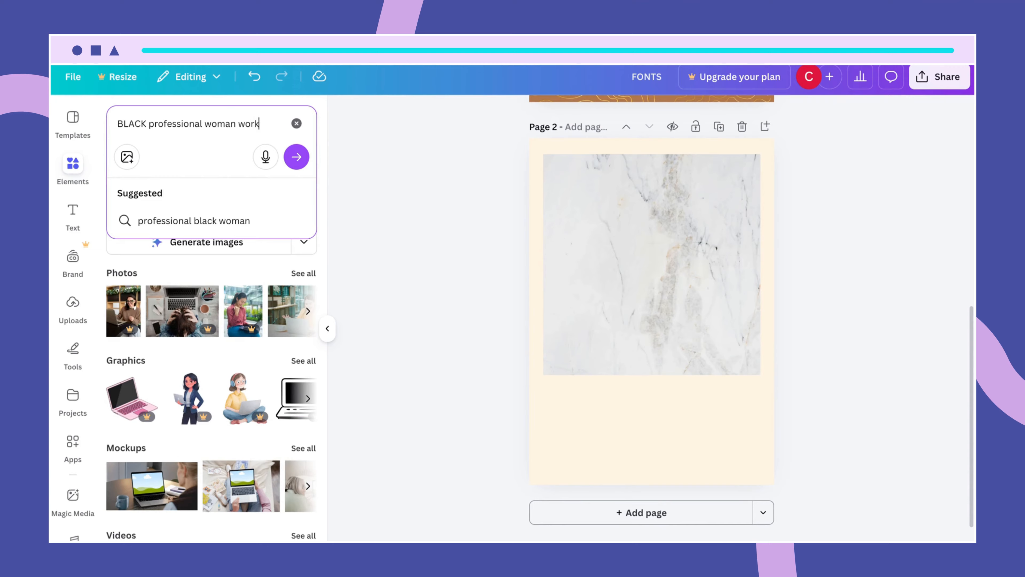
text(ing w)
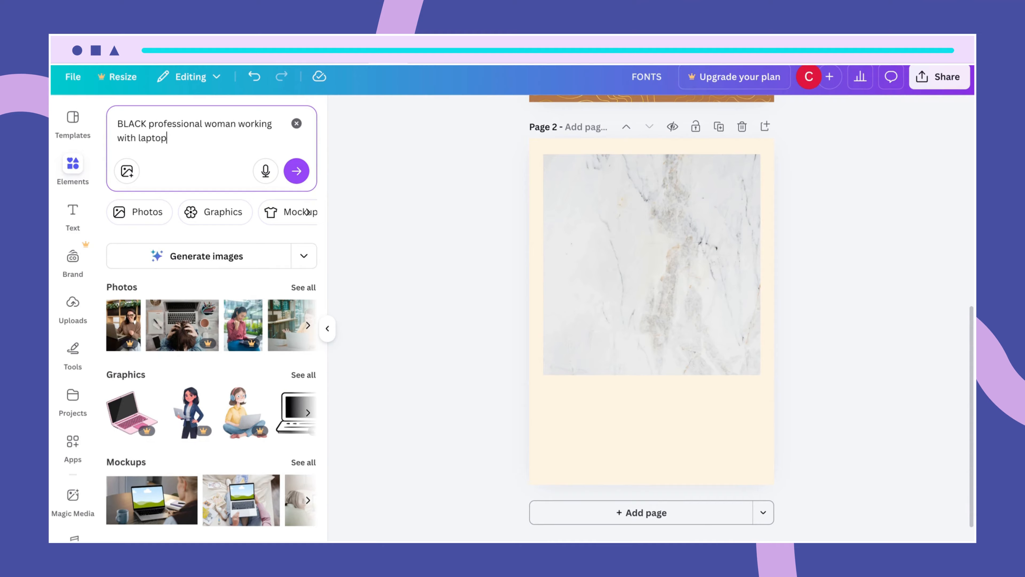
text(ith laptop)
key(Return)
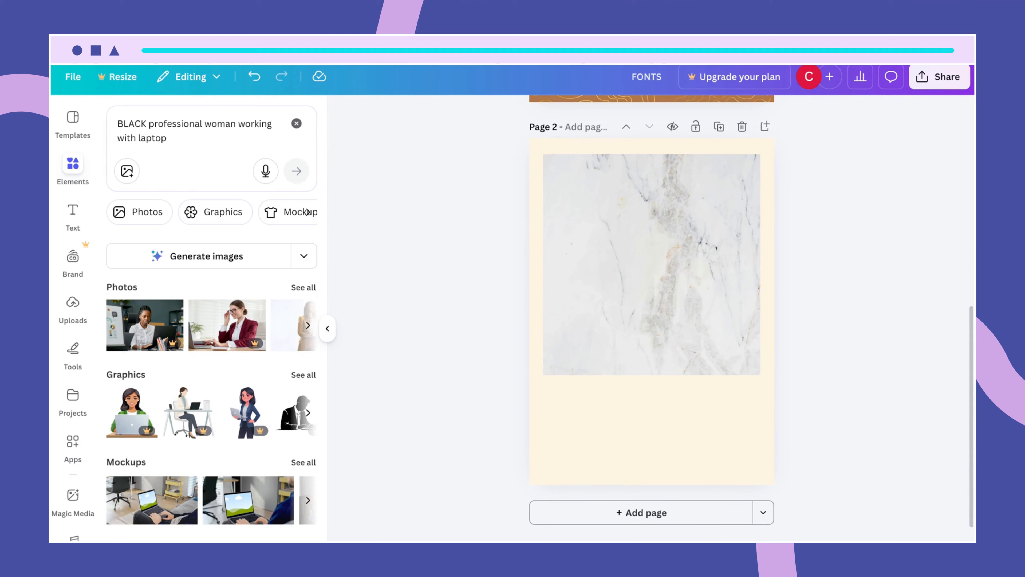
- Filter to photo results and inspect the woman-at-laptop photo's details and keywords
click(304, 287)
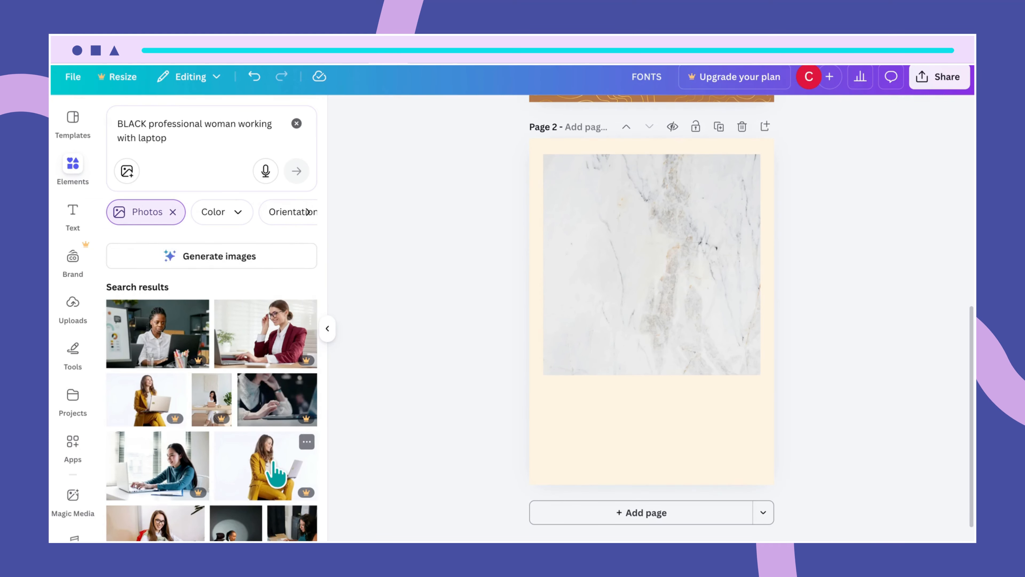
scroll(276, 473, down, 5)
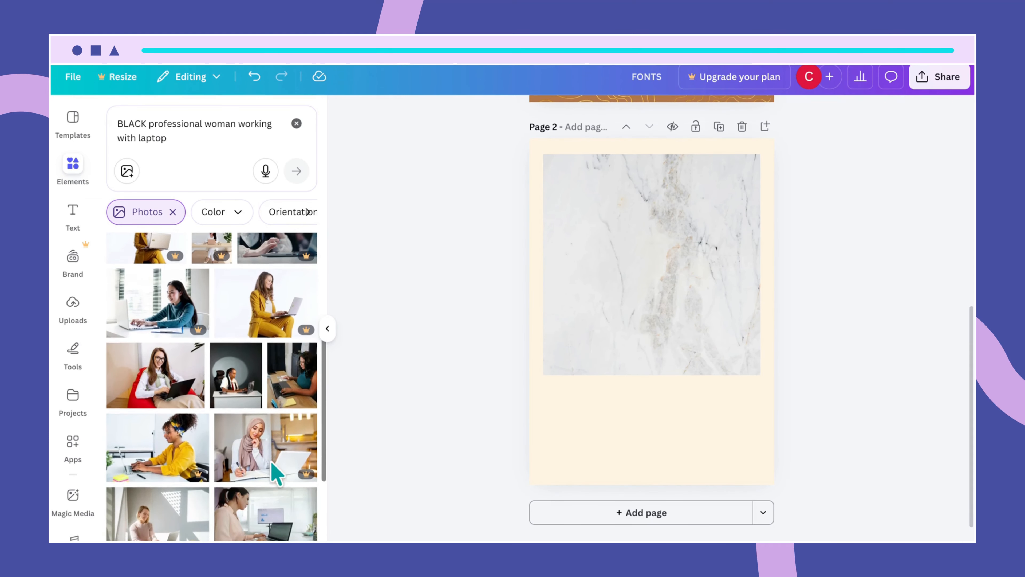
click(251, 348)
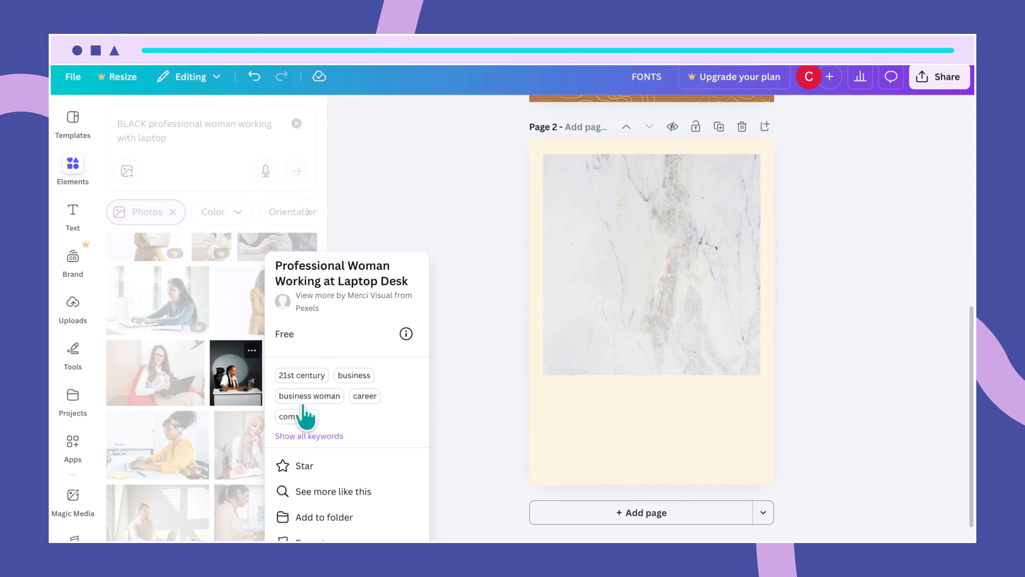
click(322, 439)
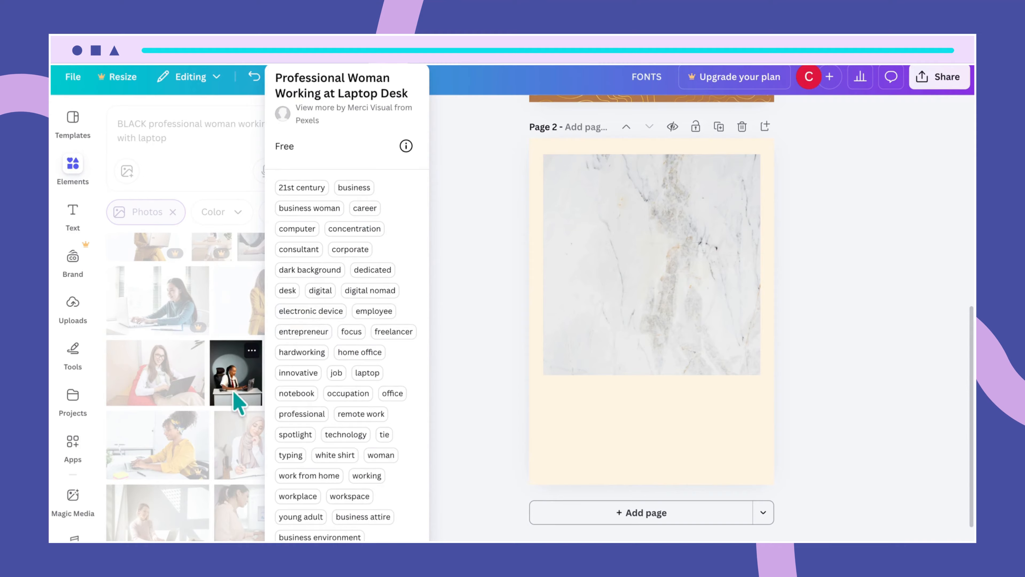
click(468, 240)
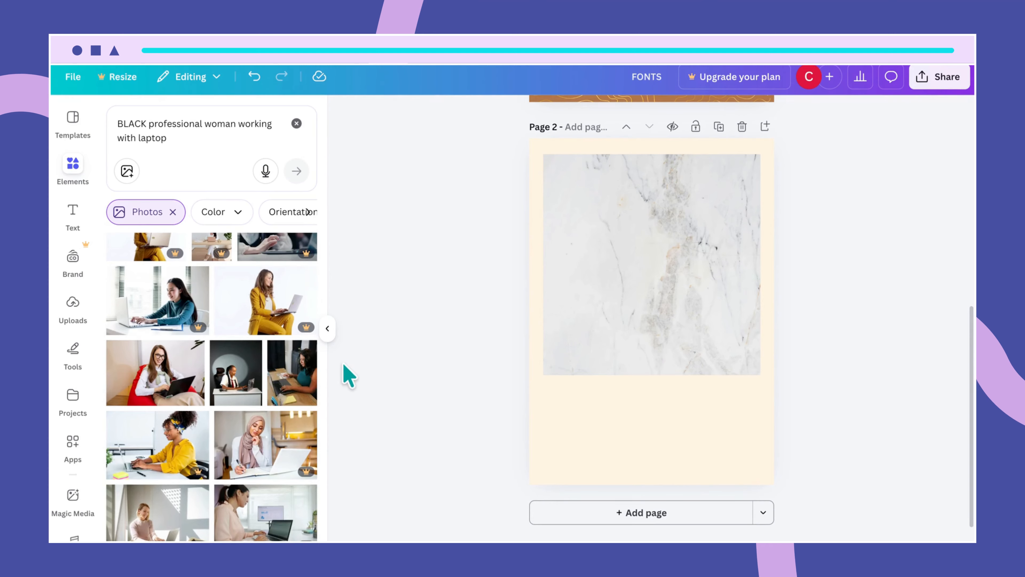
- Add the woman-at-laptop desk photo, move it over the marble and resize its corner and sides
click(236, 400)
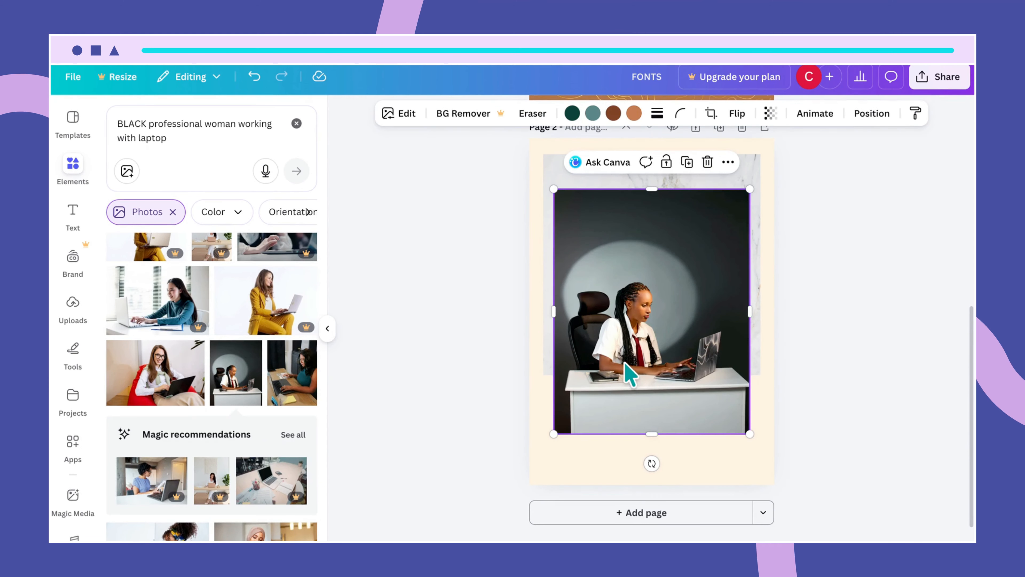
drag(625, 373, 624, 323)
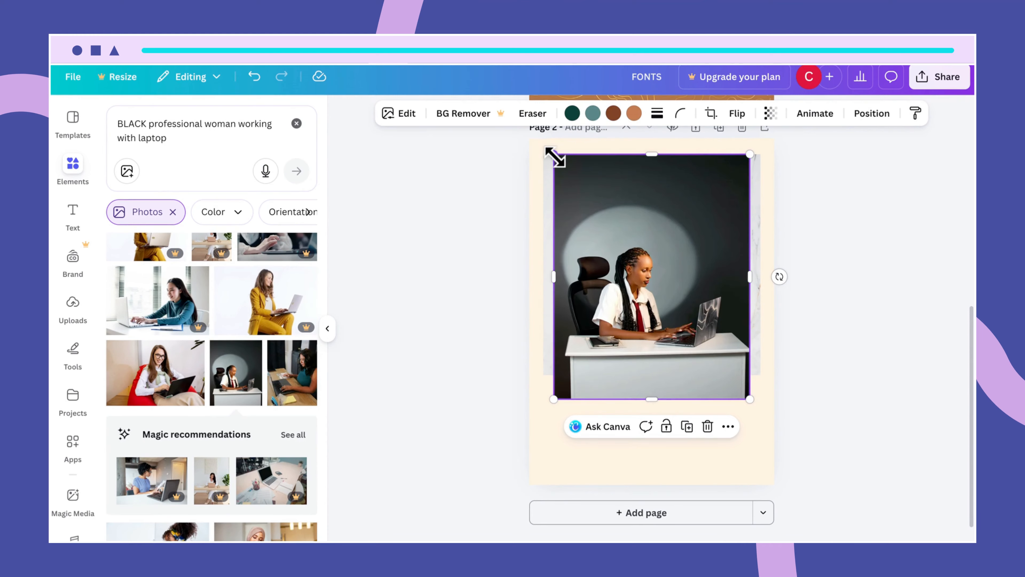
drag(554, 156, 560, 162)
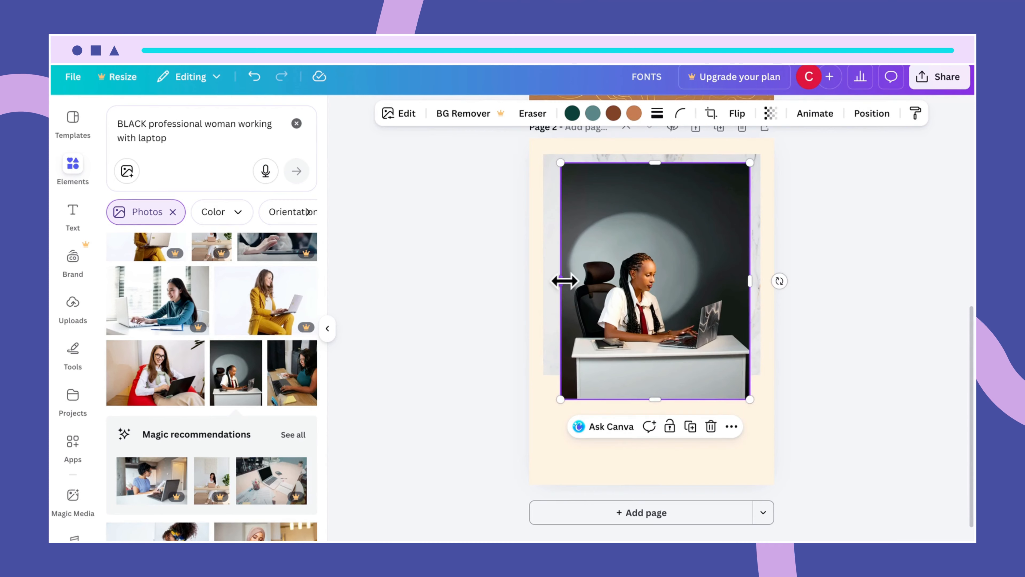
drag(564, 280, 551, 279)
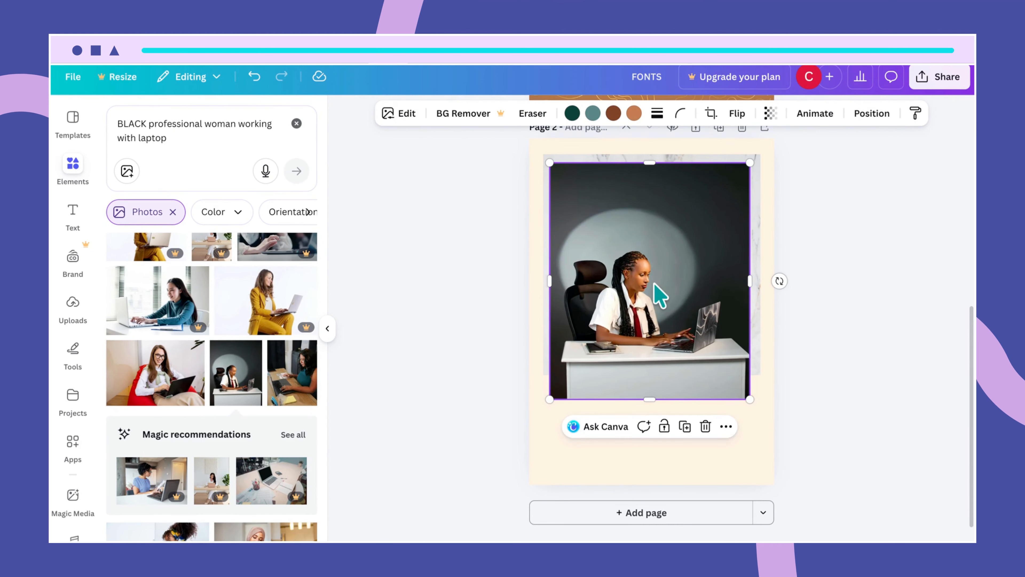
drag(750, 281, 744, 278)
- Trim the photo's bottom edge and center it over the marble, leaving a thin marble border
drag(650, 399, 648, 360)
drag(648, 361, 650, 366)
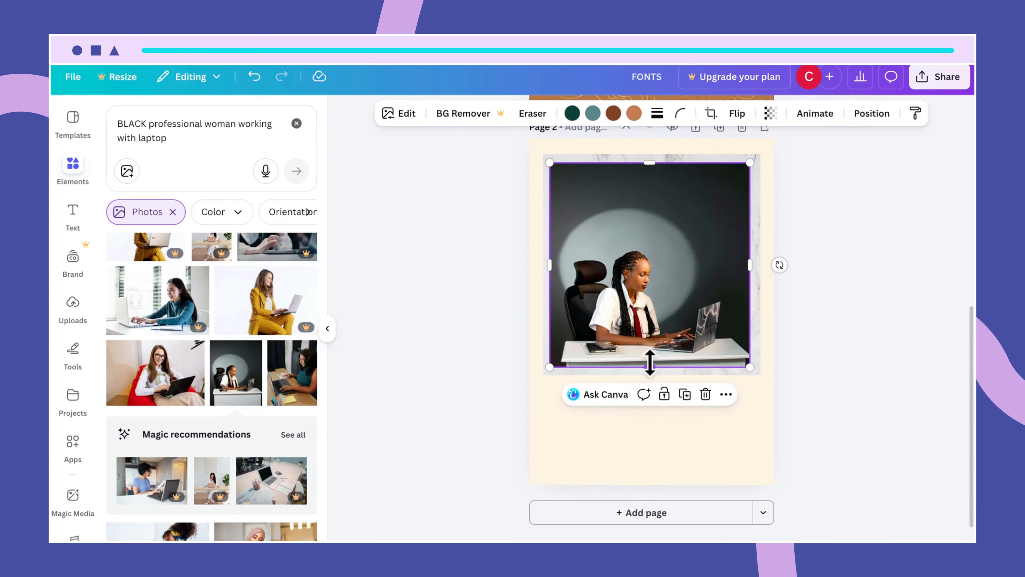
drag(656, 286, 659, 287)
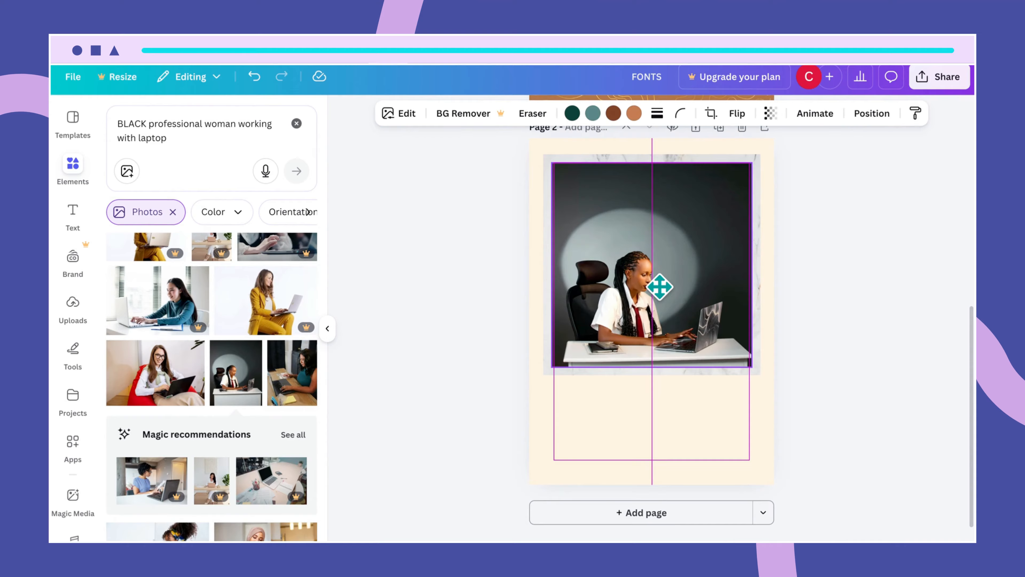
drag(659, 286, 663, 297)
click(755, 450)
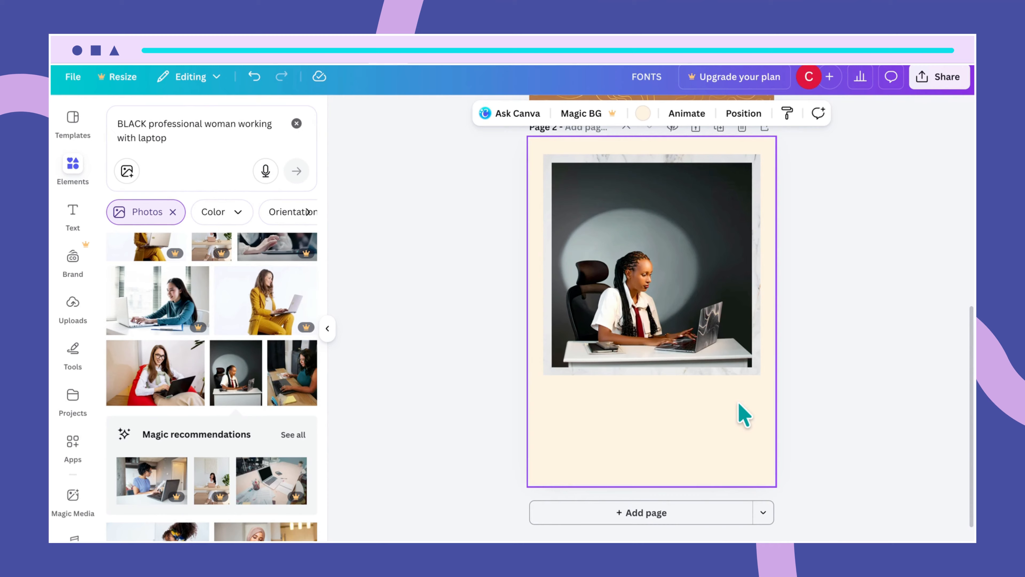
- Add a large text box under the photo reading 'HOW TO LAUNCH YOUR FREELANCE CAREER'
key(t)
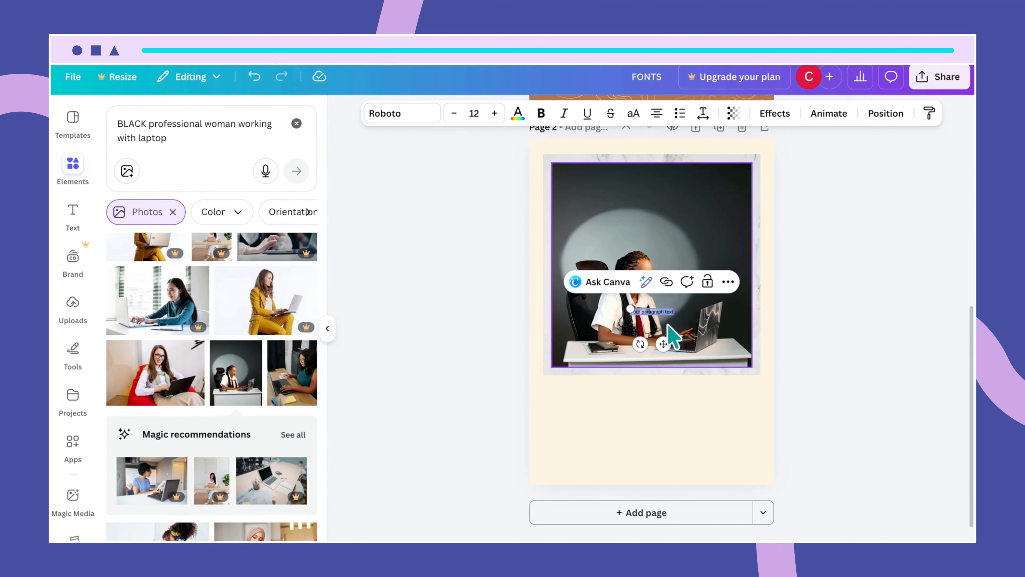
drag(629, 310, 567, 298)
click(697, 369)
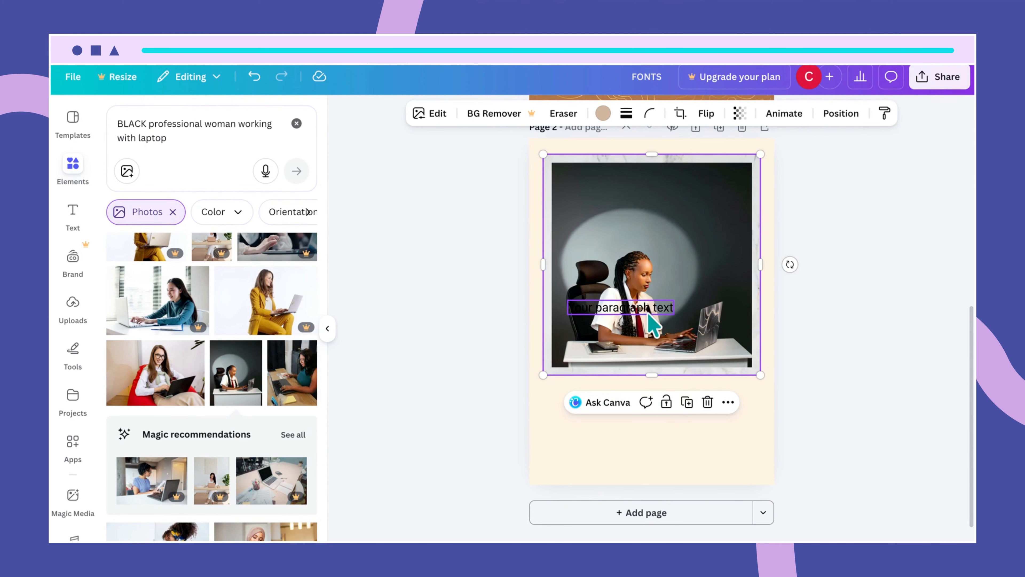
drag(642, 309, 634, 412)
double_click(634, 412)
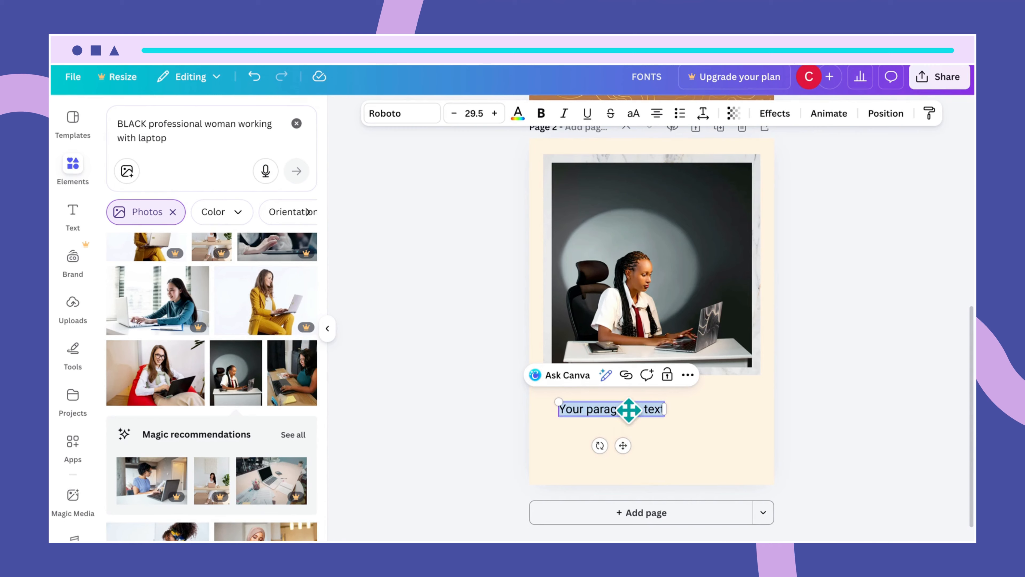
text(H)
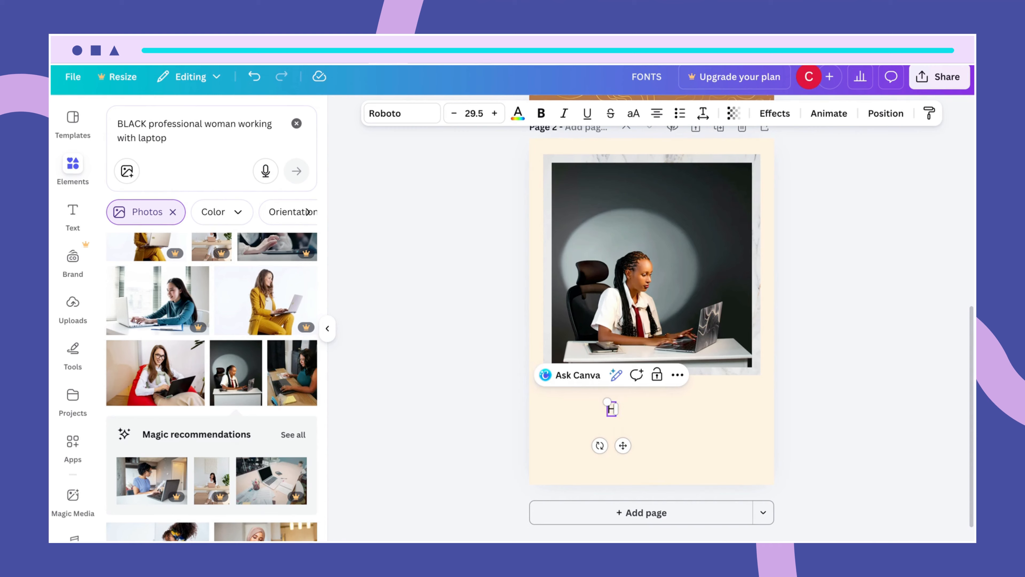
text(OW TO LA)
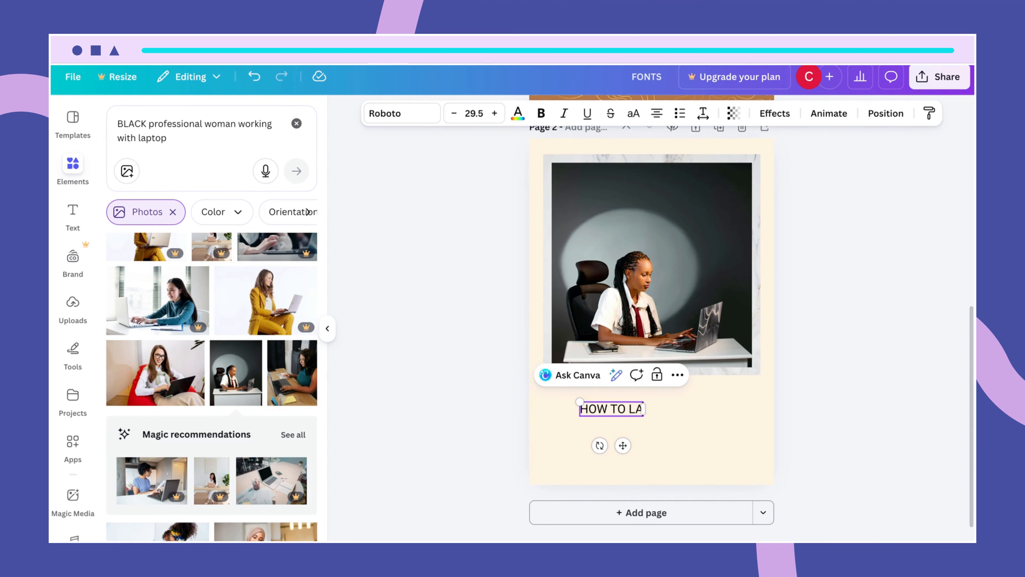
text(UNCH YOUR)
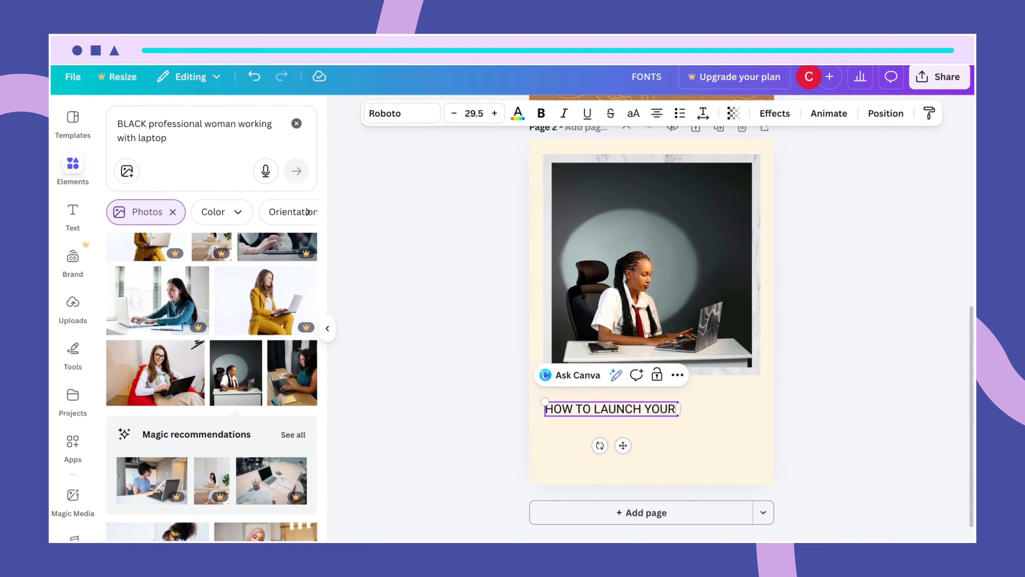
text( FREELANC)
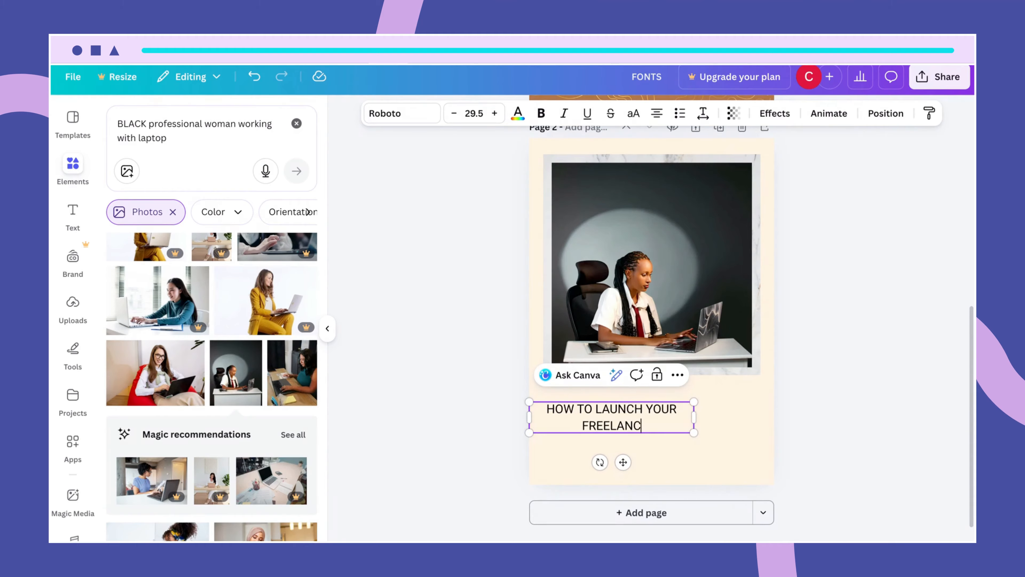
text(E CAREER)
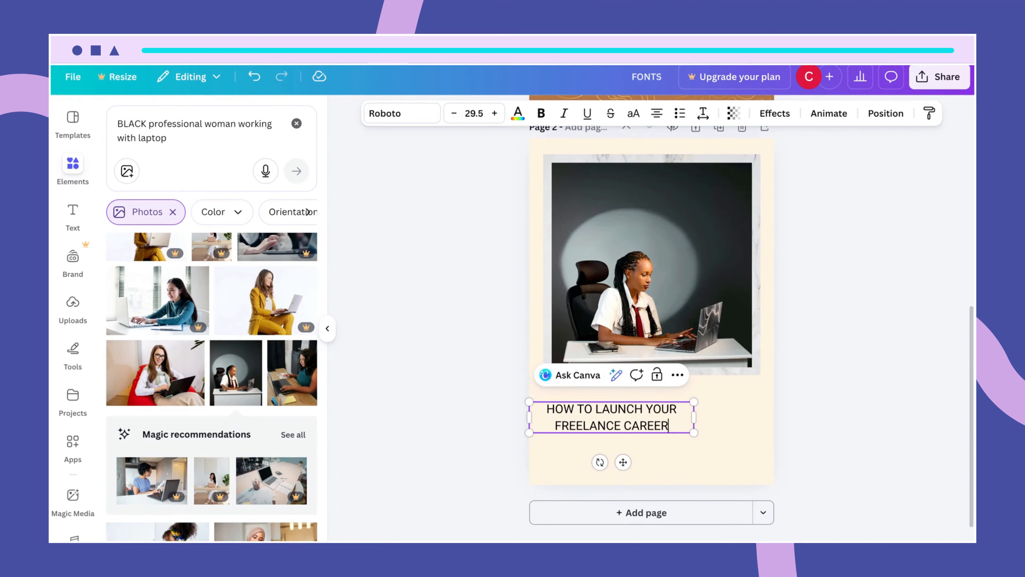
click(728, 430)
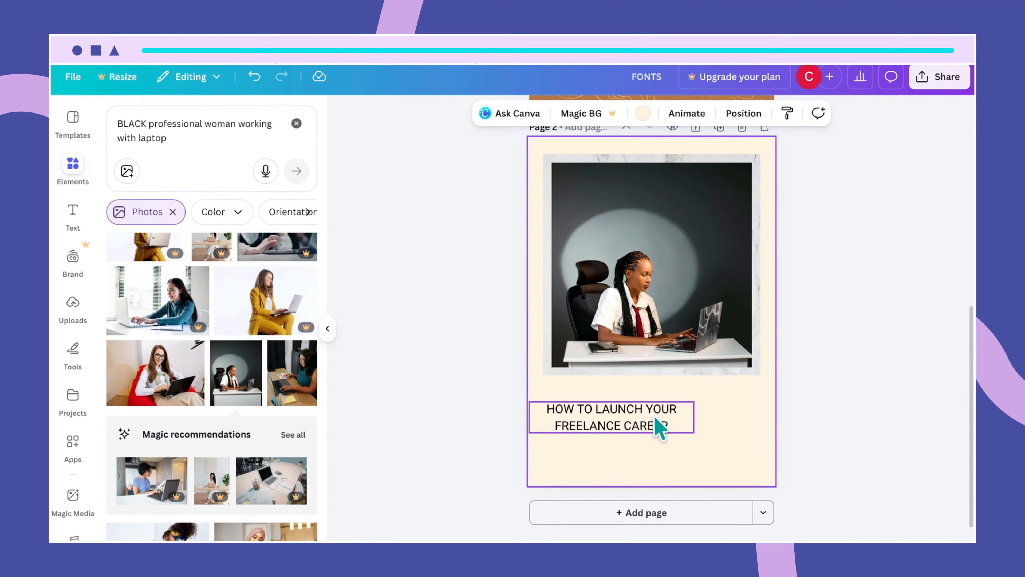
- Left-align the heading and break it into three lines: HOW TO / LAUNCH YOUR / FREELANCE CAREER
click(660, 428)
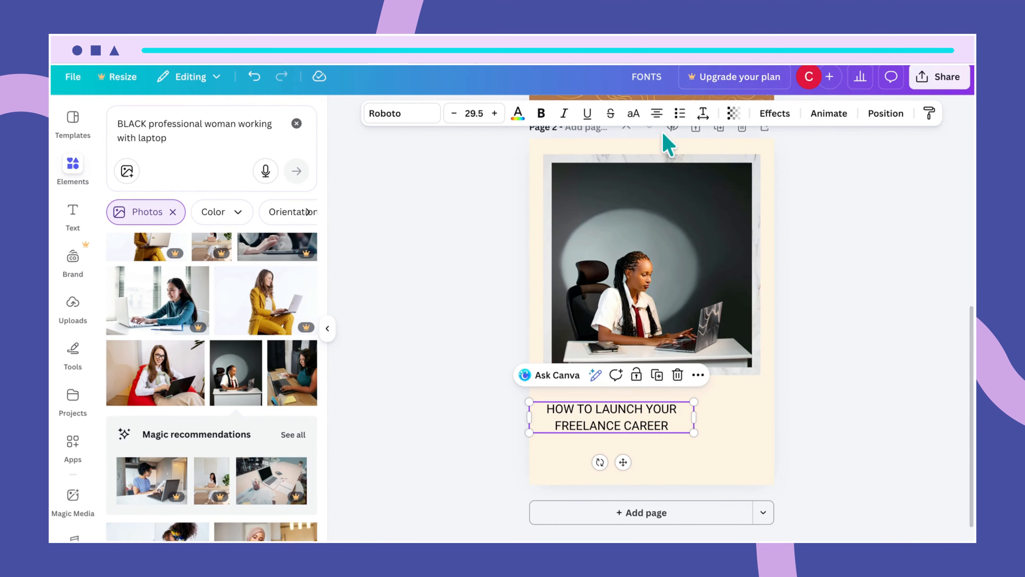
click(657, 113)
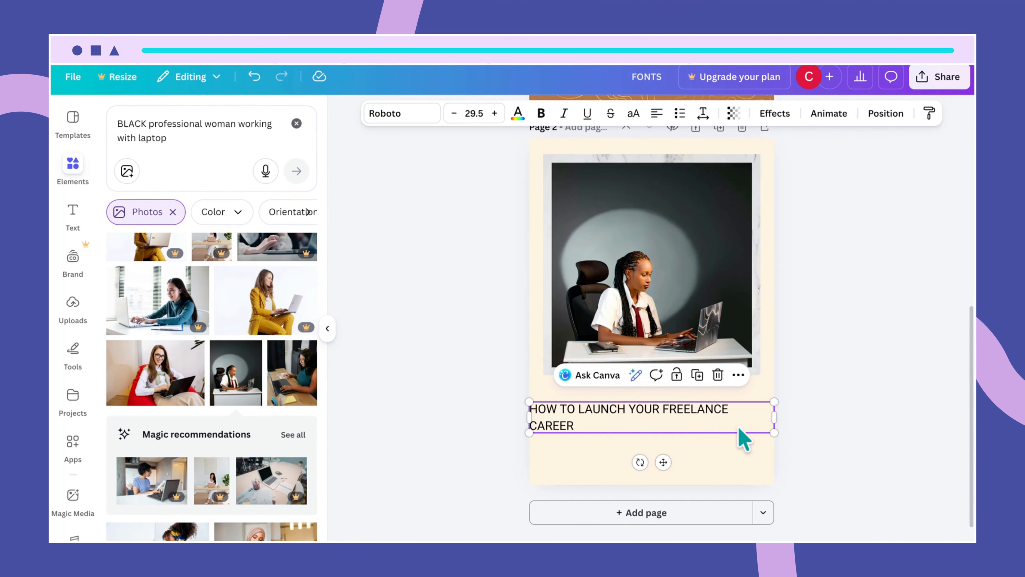
click(577, 408)
key(Return)
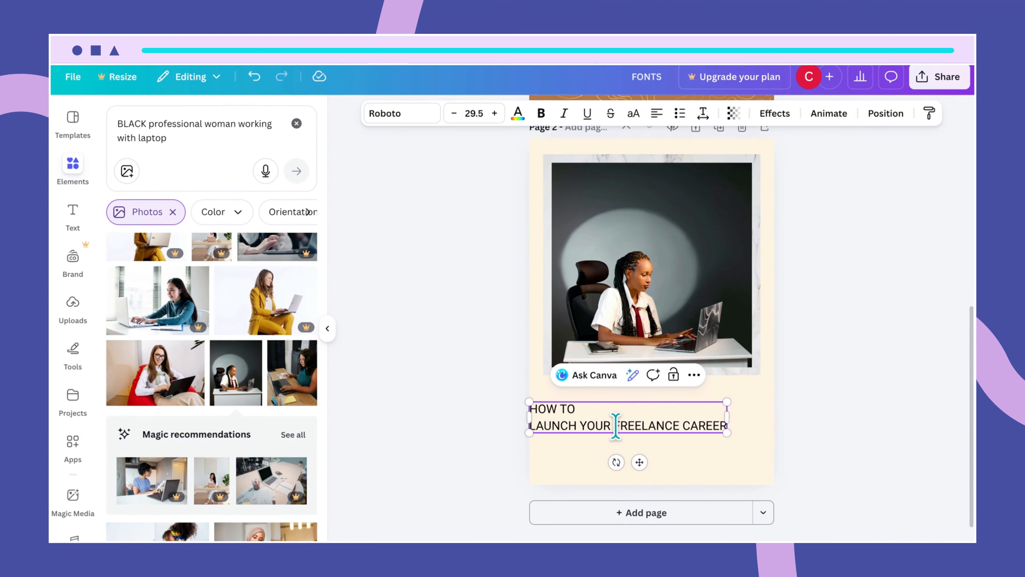
key(Return)
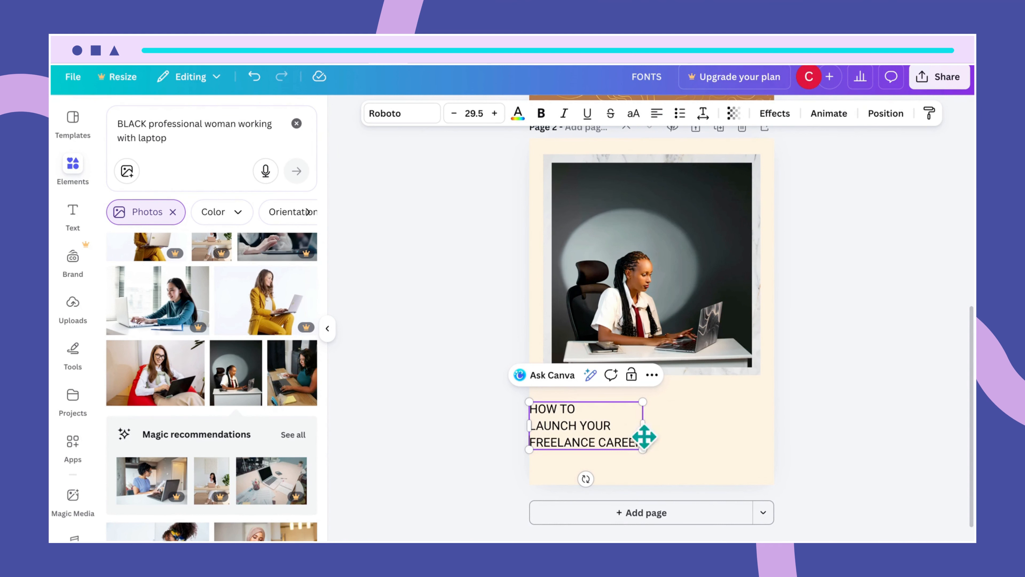
drag(648, 426, 662, 428)
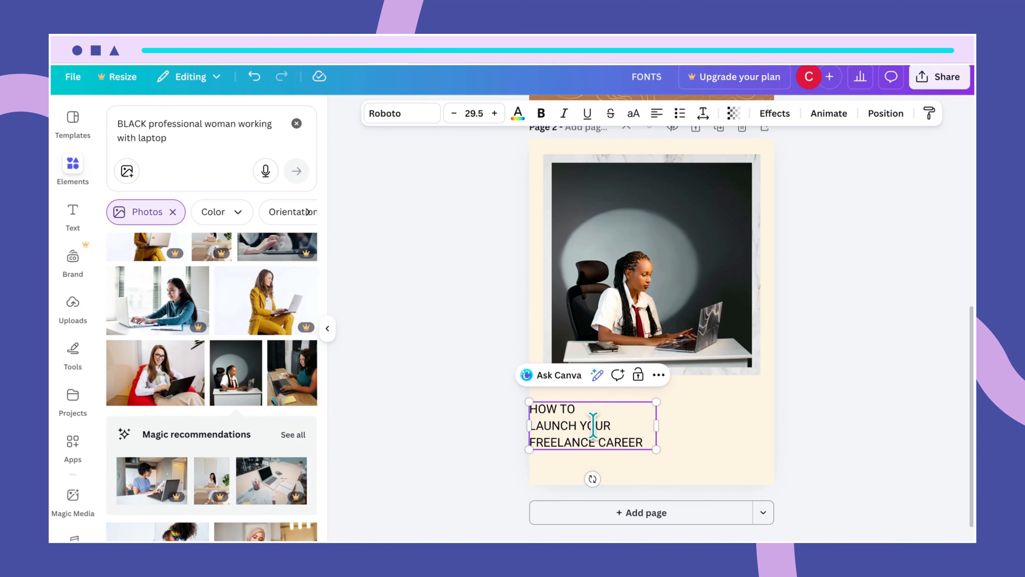
click(685, 445)
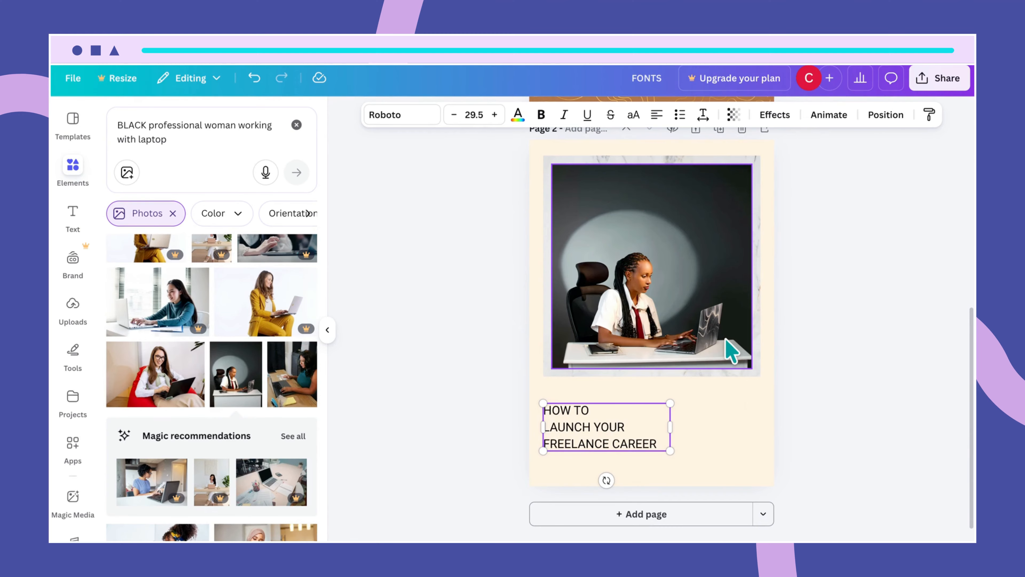
- Apply the League Spartan font to the LAUNCH YOUR line of the heading
scroll(726, 348, up, 10)
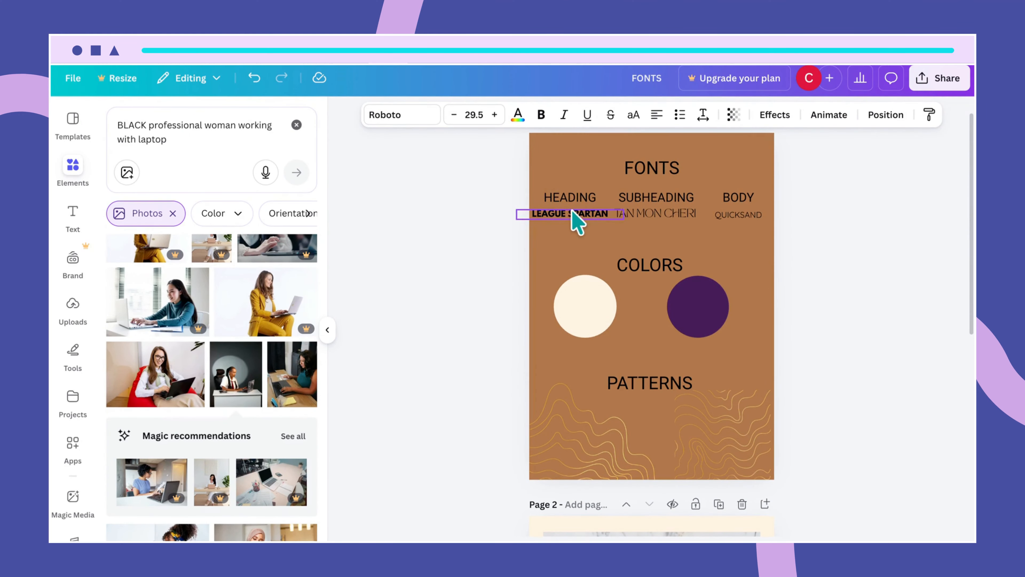
scroll(710, 407, down, 9)
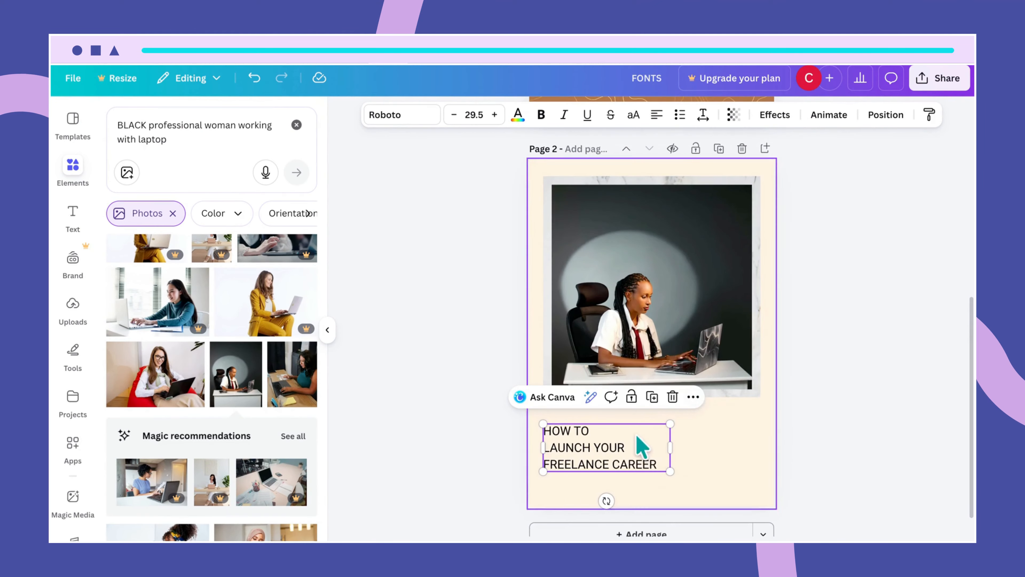
click(623, 447)
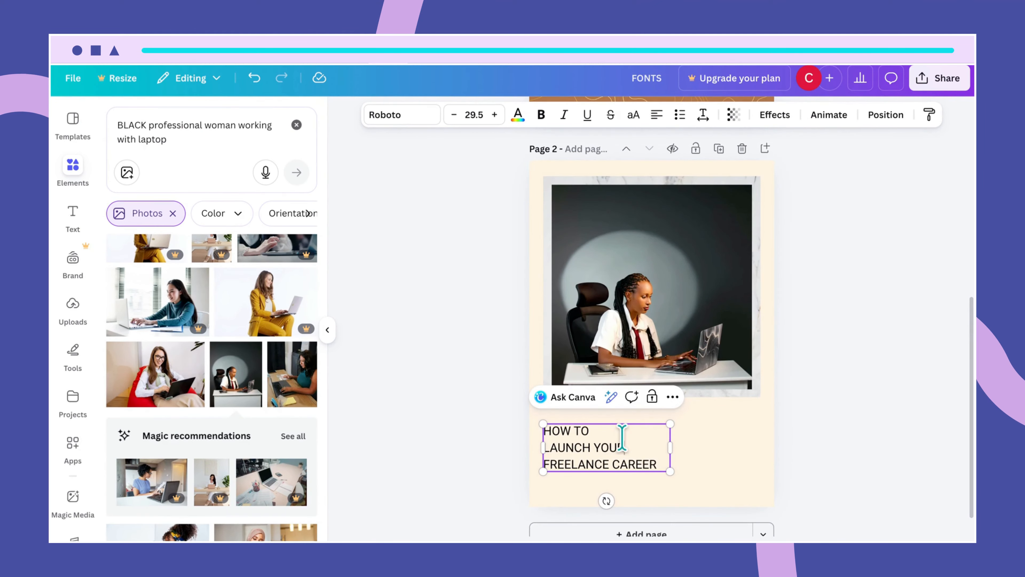
click(405, 119)
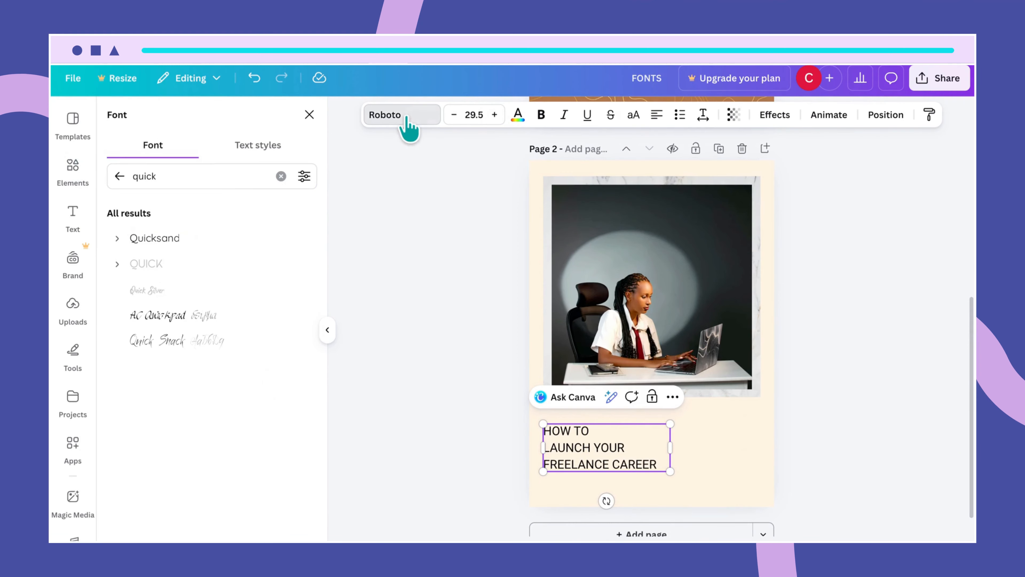
click(120, 178)
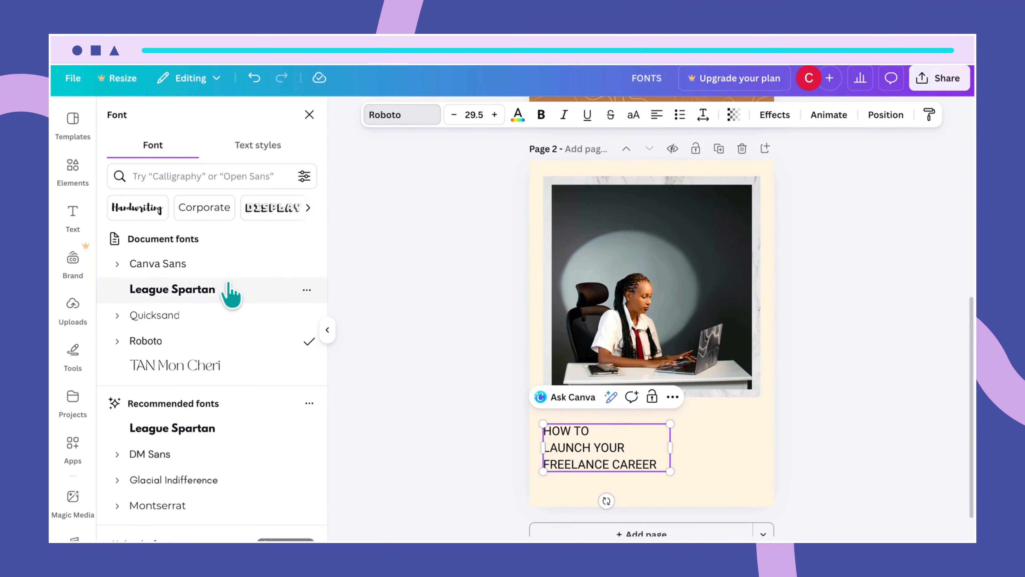
click(209, 288)
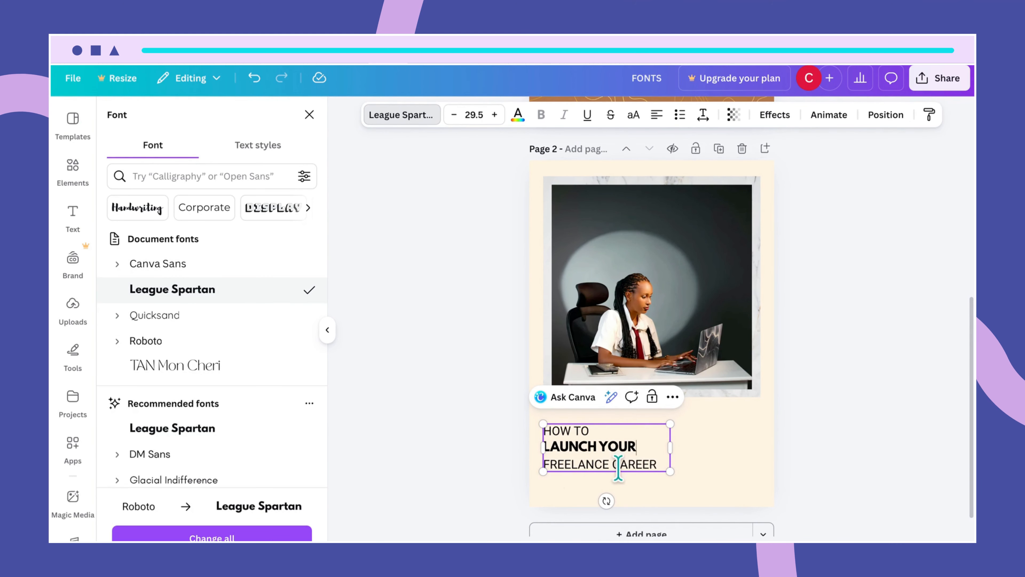
- Apply League Spartan to the entire three-line heading
drag(663, 464, 536, 428)
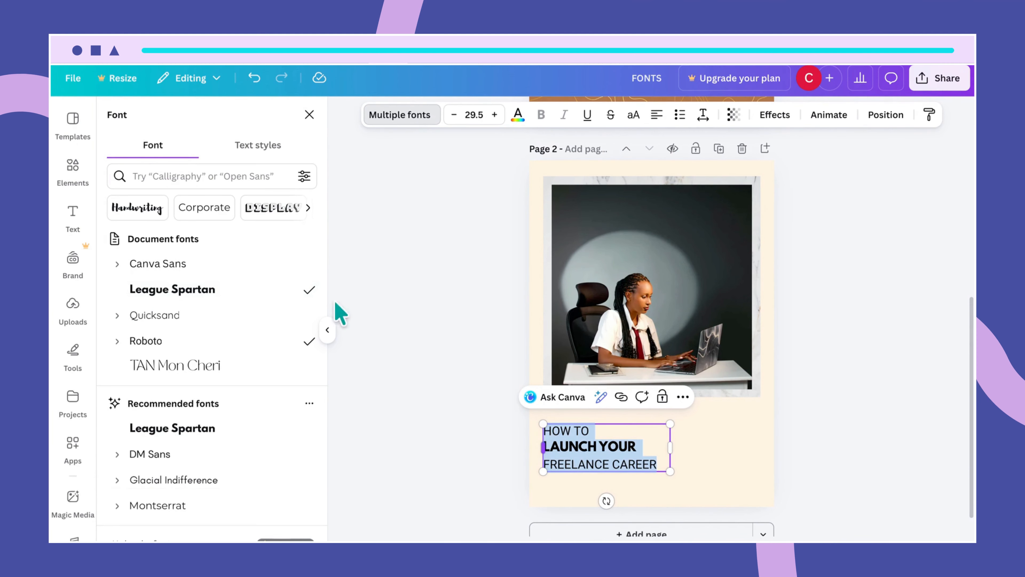
click(688, 484)
click(646, 464)
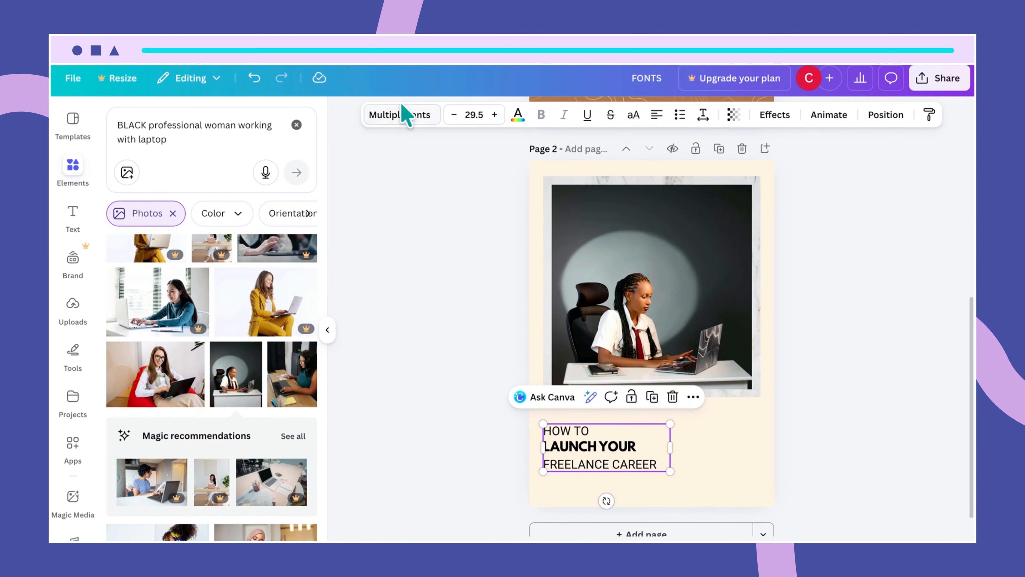
click(402, 115)
click(210, 288)
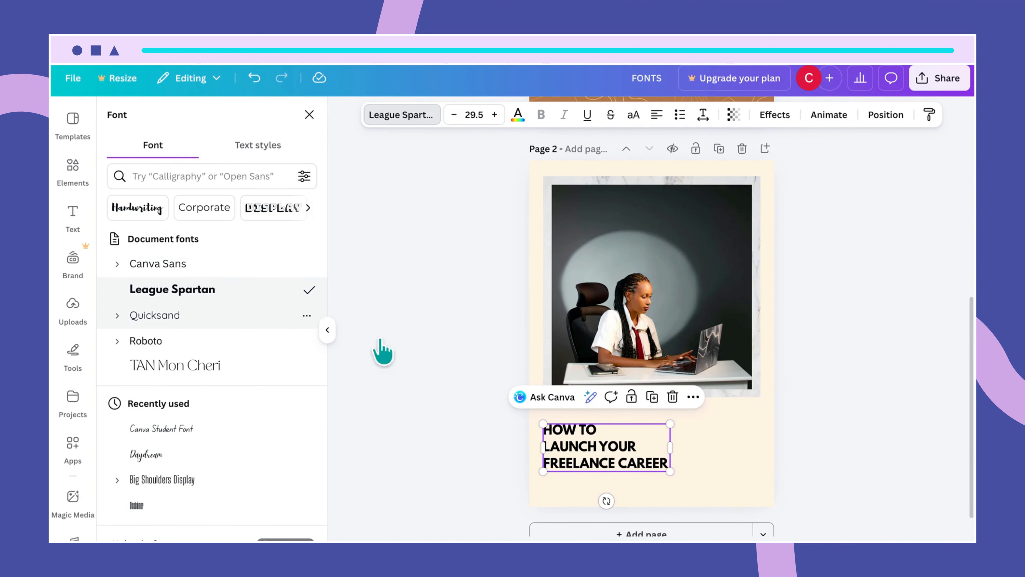
click(715, 459)
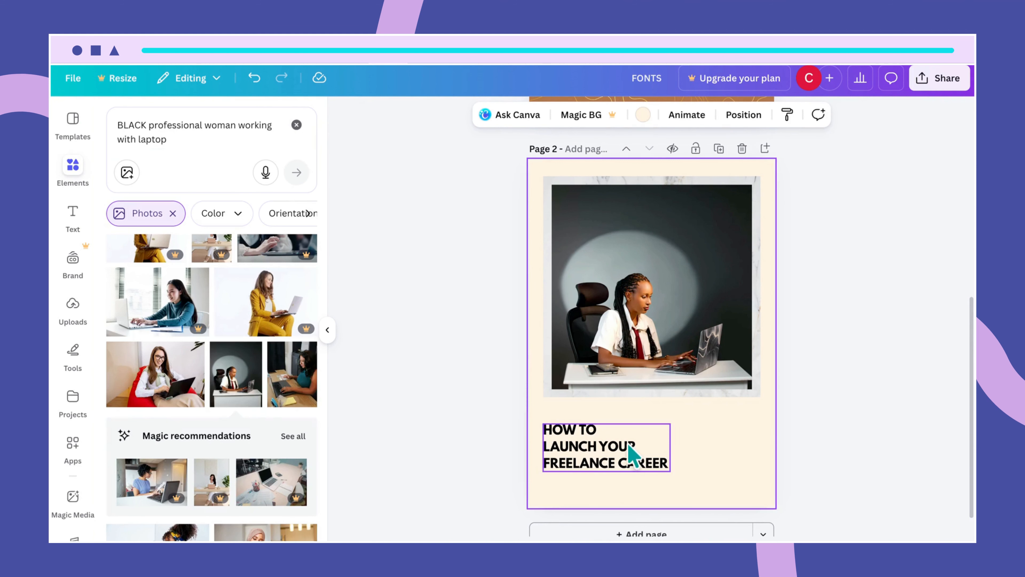
click(629, 458)
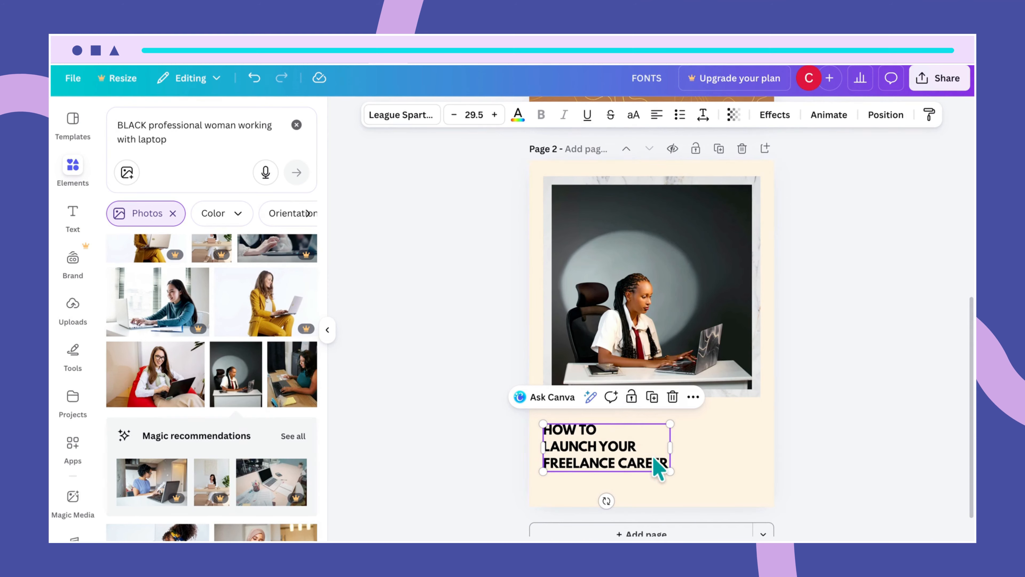
- Set the heading's line spacing to 1.23
click(704, 117)
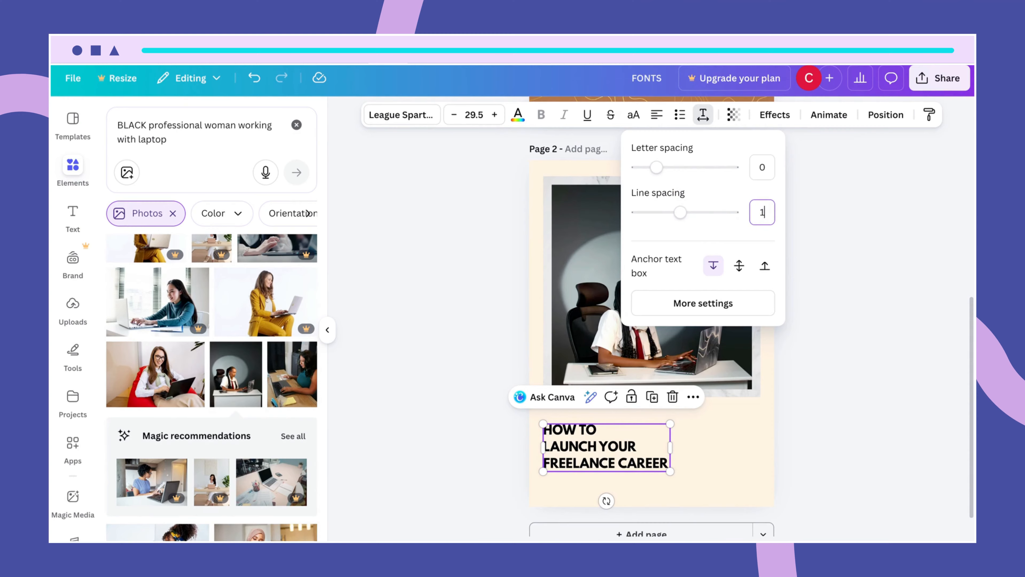
key(Return)
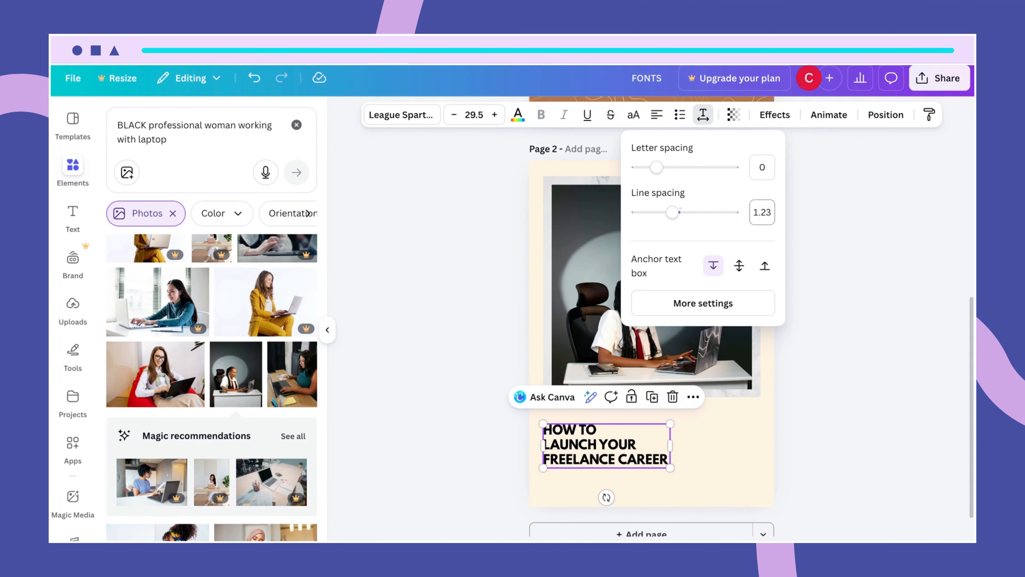
click(736, 460)
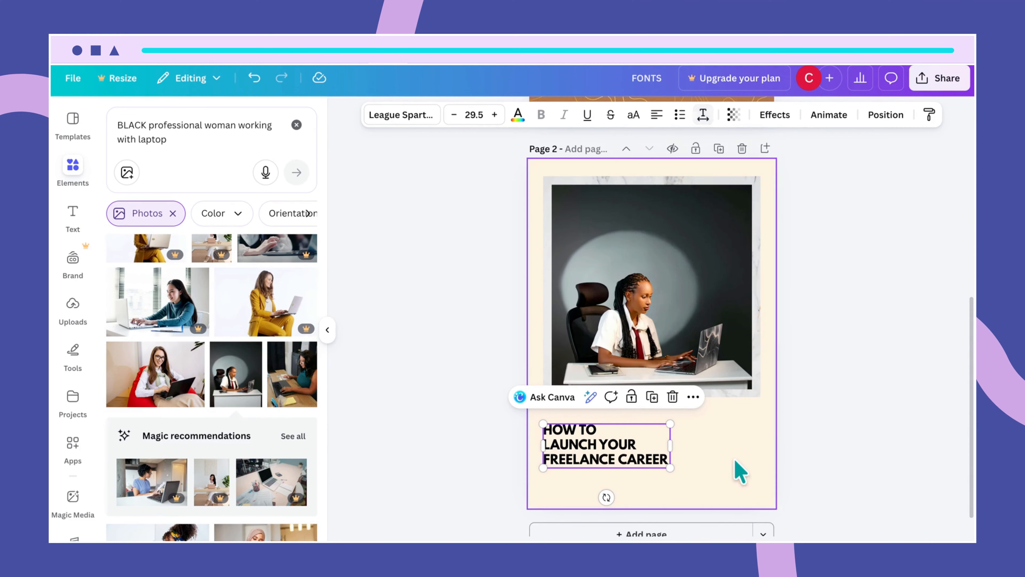
click(642, 454)
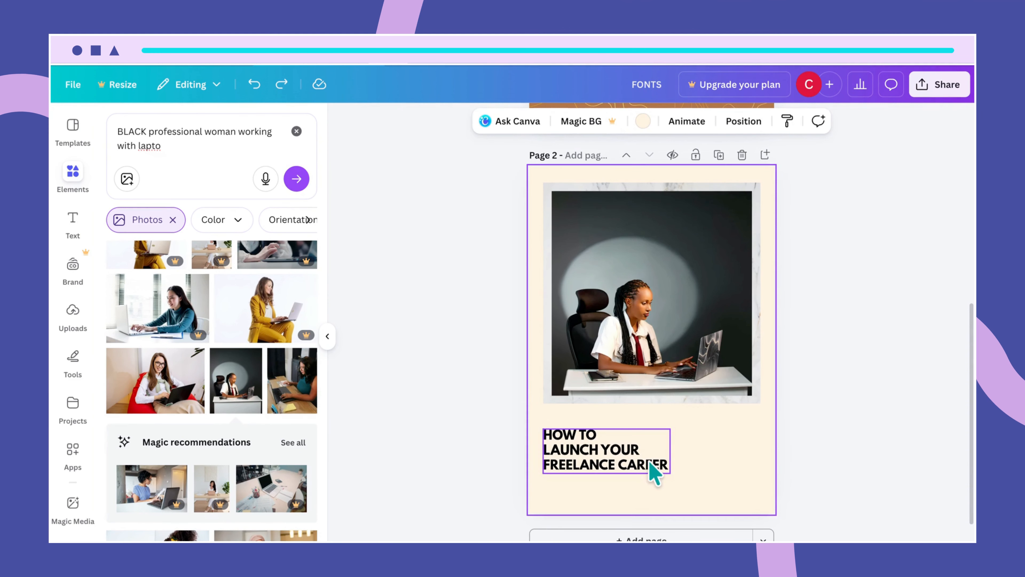
- Set the heading font size to 38
click(648, 455)
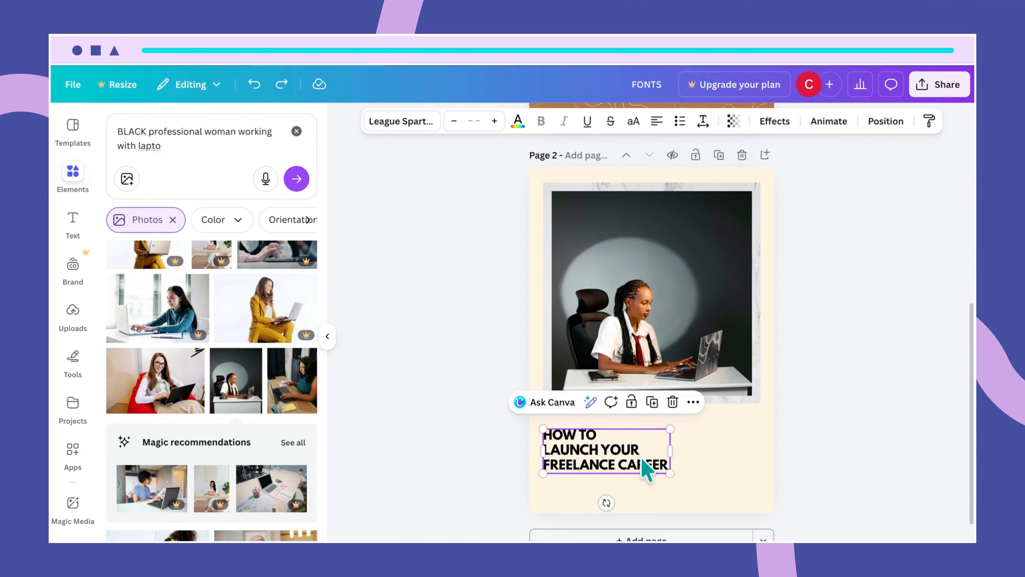
click(693, 468)
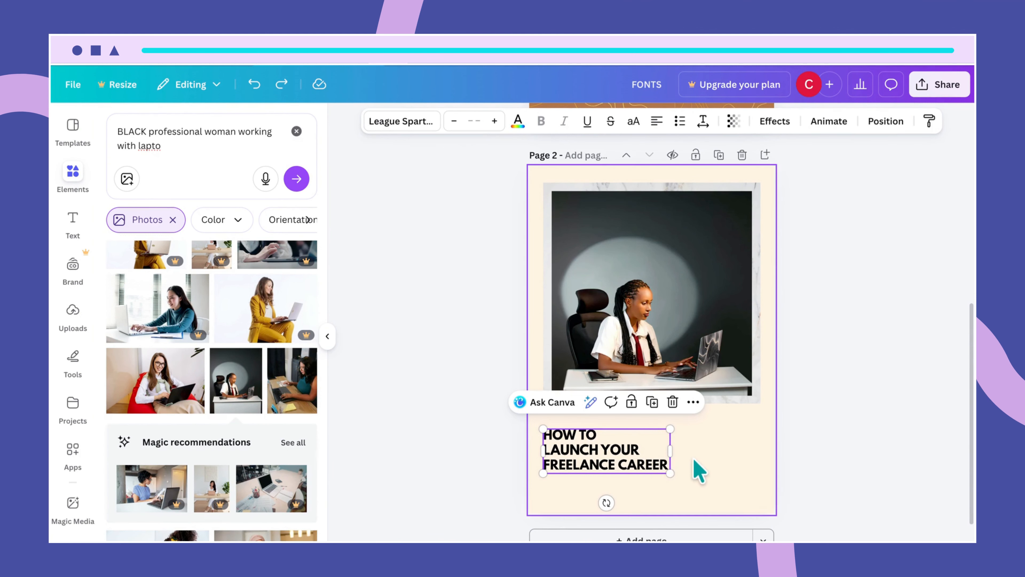
click(615, 458)
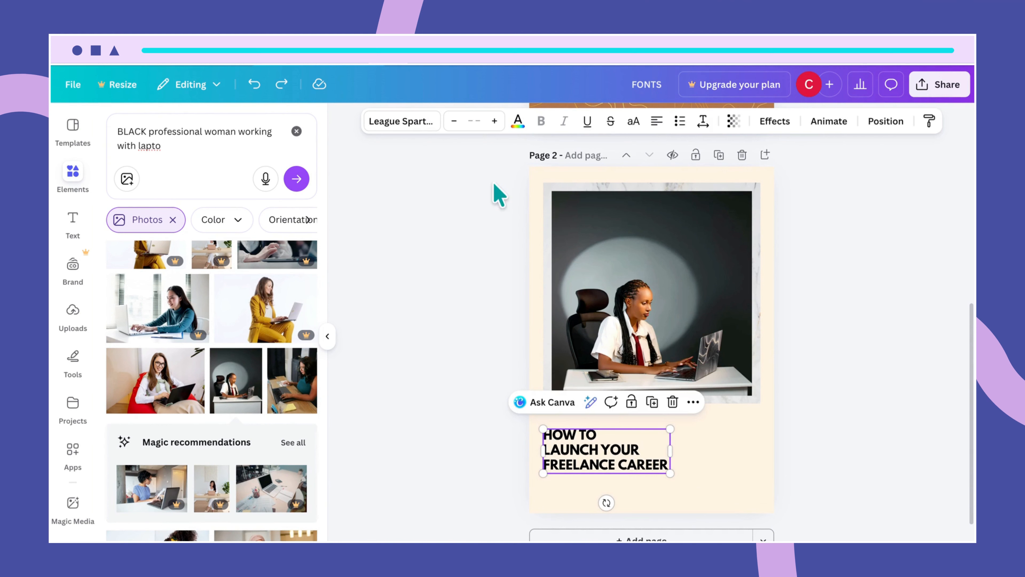
click(474, 120)
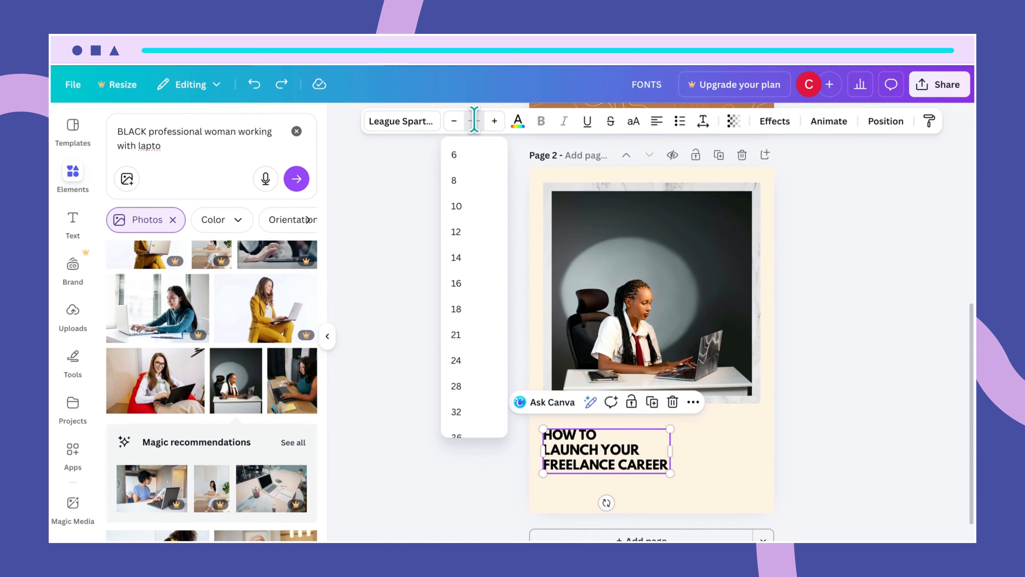
text(38)
key(Return)
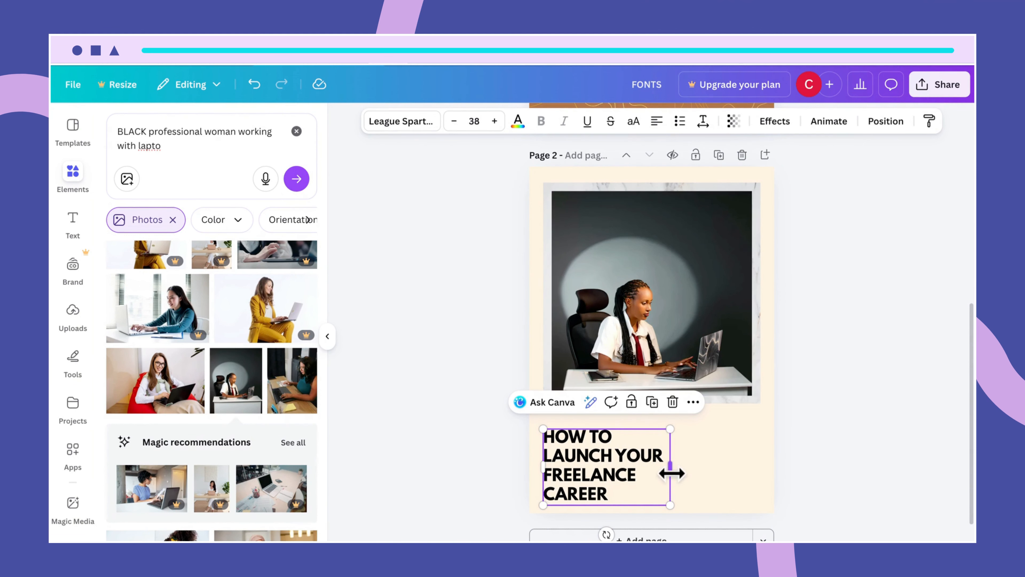
- Widen the heading so FREELANCE CAREER fits one line, then nudge it up
drag(673, 469, 725, 477)
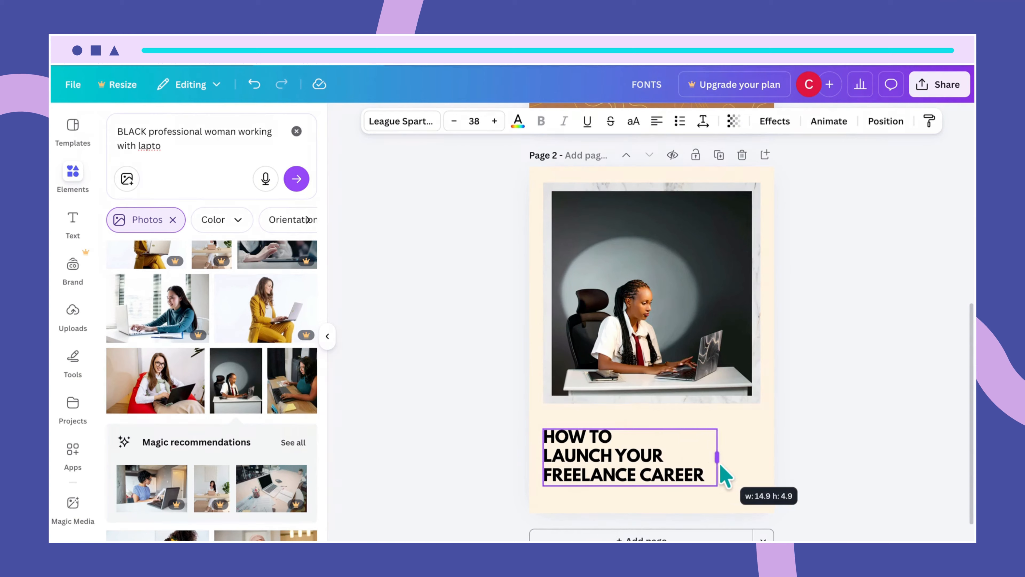
click(753, 473)
click(642, 463)
drag(642, 463, 641, 448)
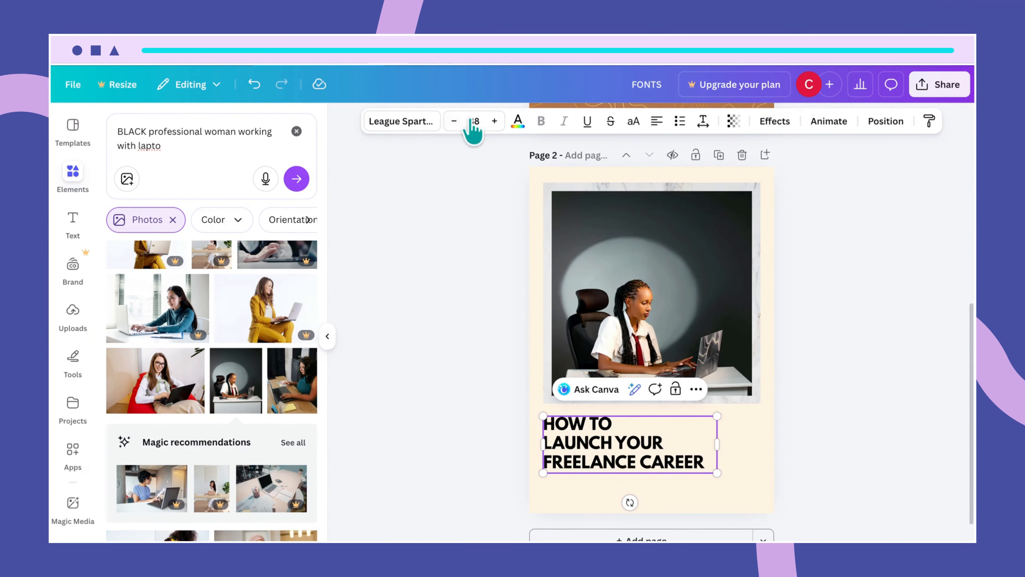
- Recolour the heading text with the Dark purple document colour swatch
click(519, 123)
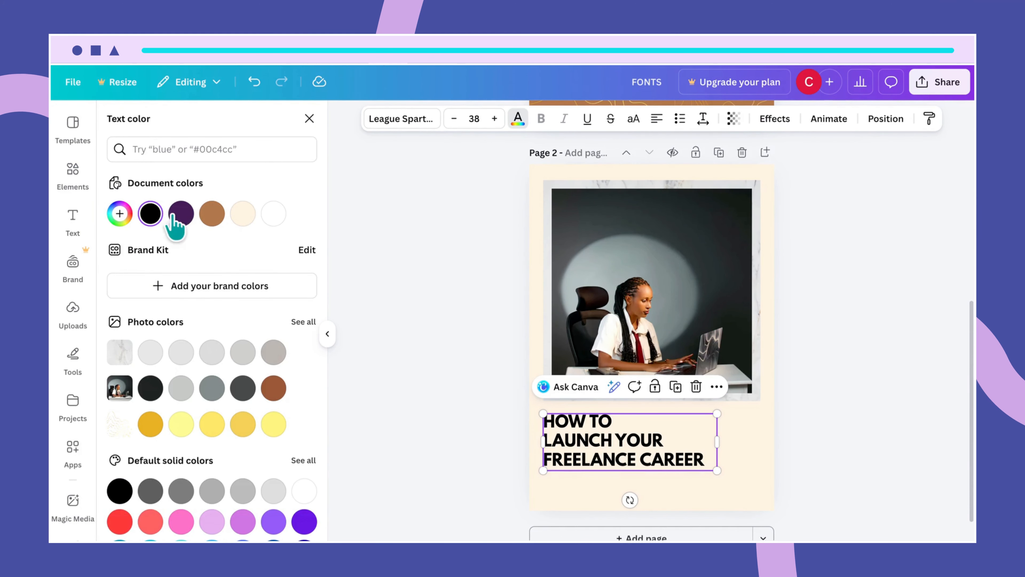
click(180, 214)
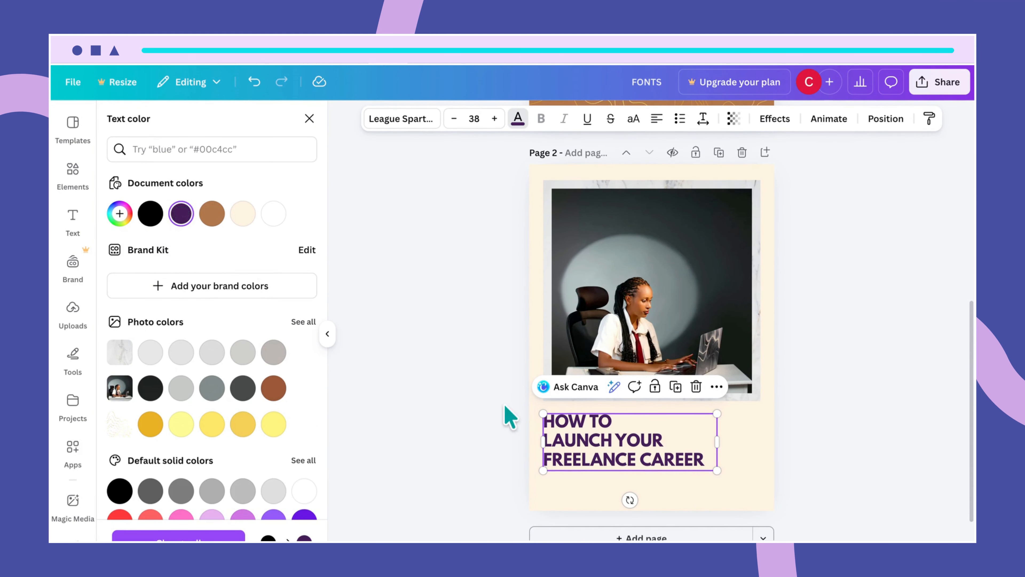
click(721, 491)
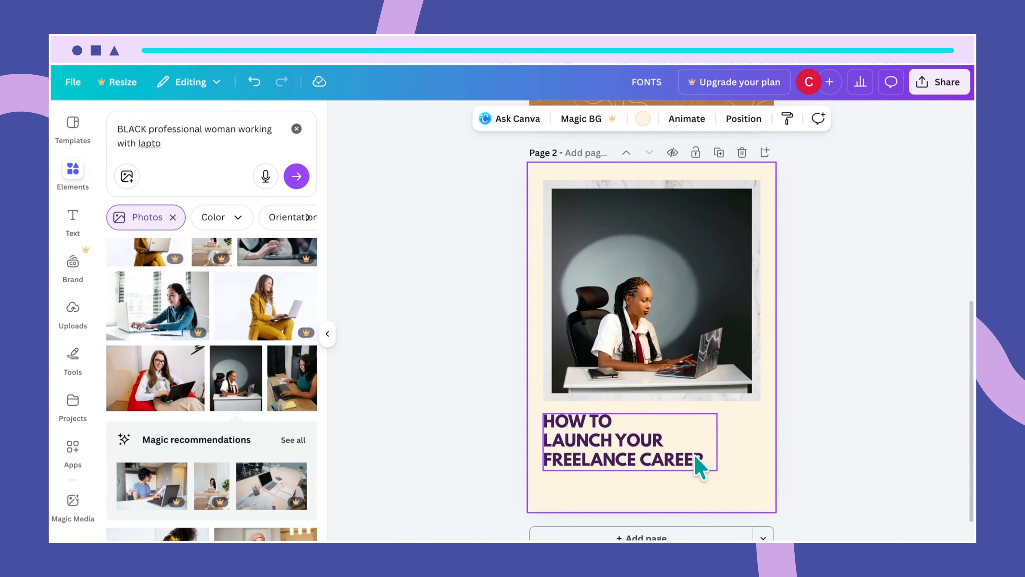
click(697, 467)
click(741, 465)
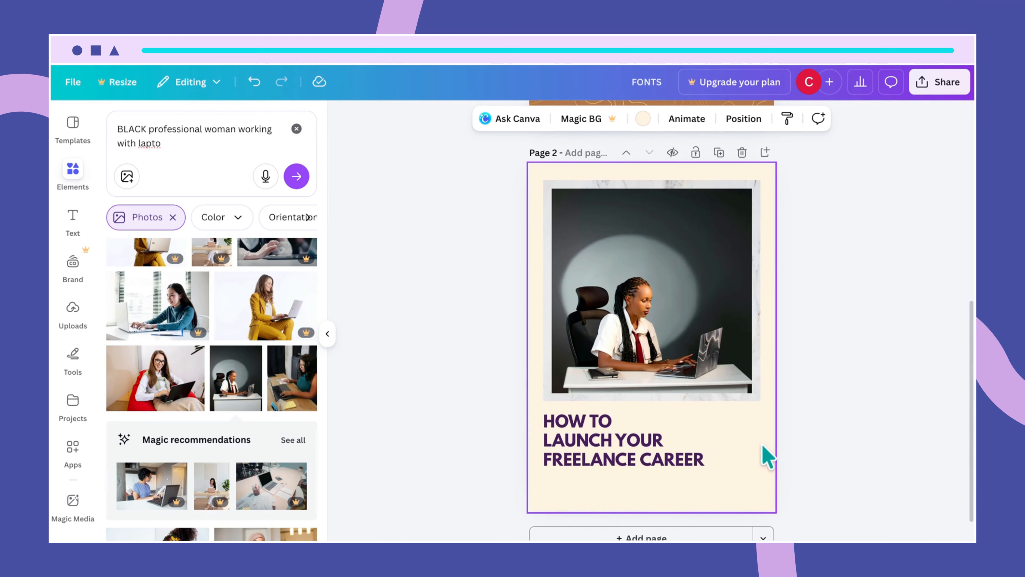
click(698, 467)
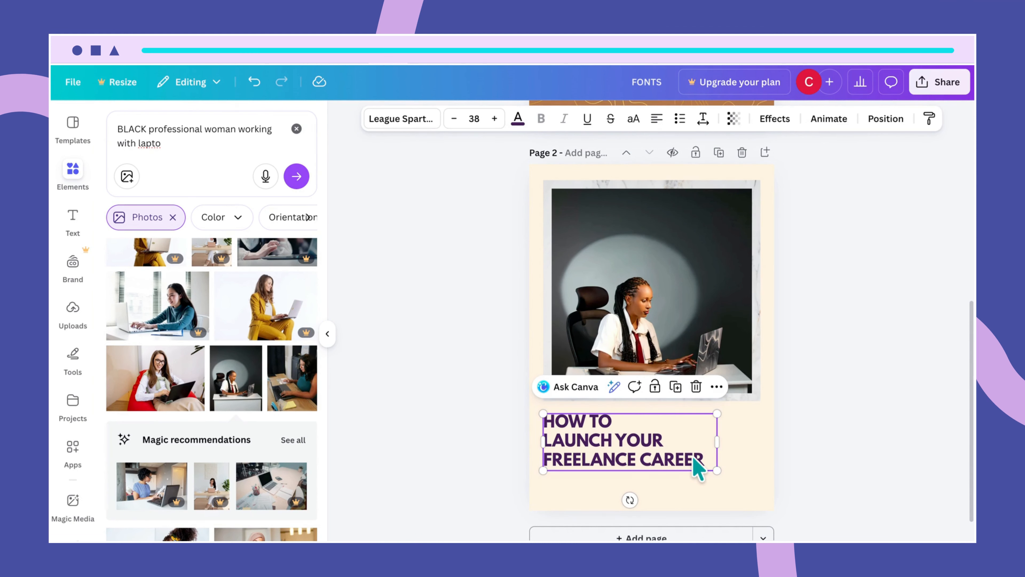
click(752, 476)
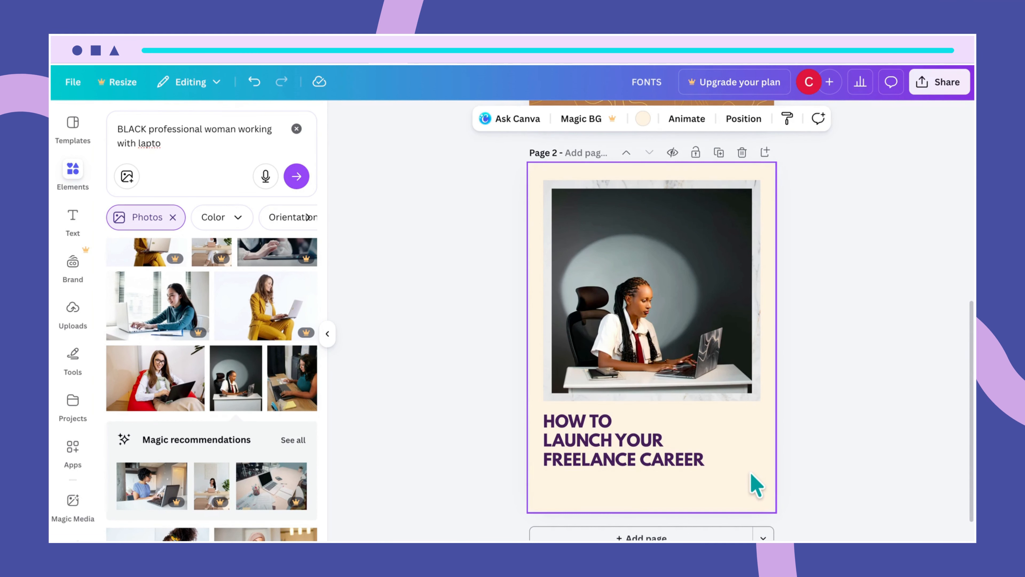
- Add a size 29.2 author byline text box and place it just below the heading
key(t)
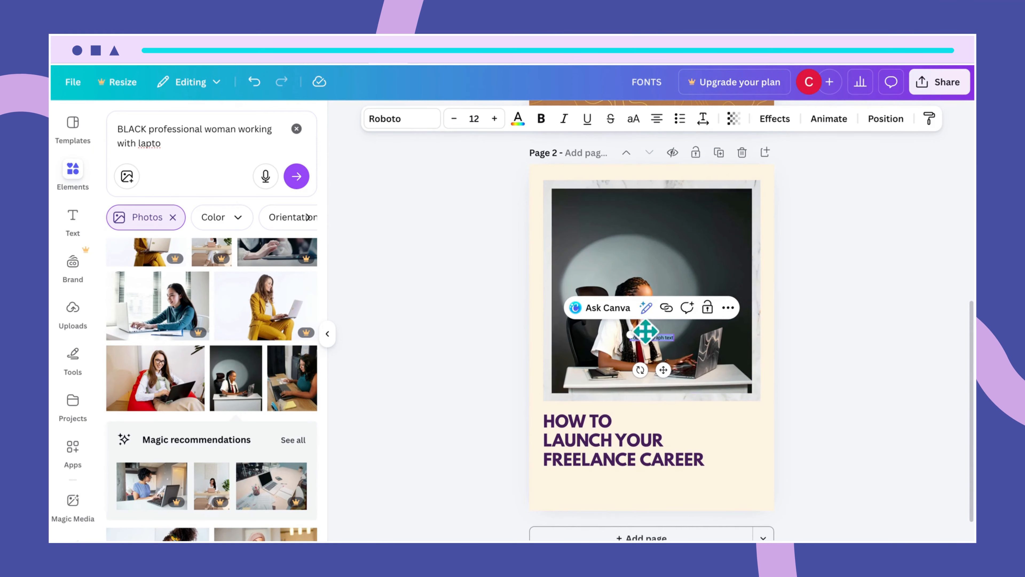
drag(629, 335, 568, 325)
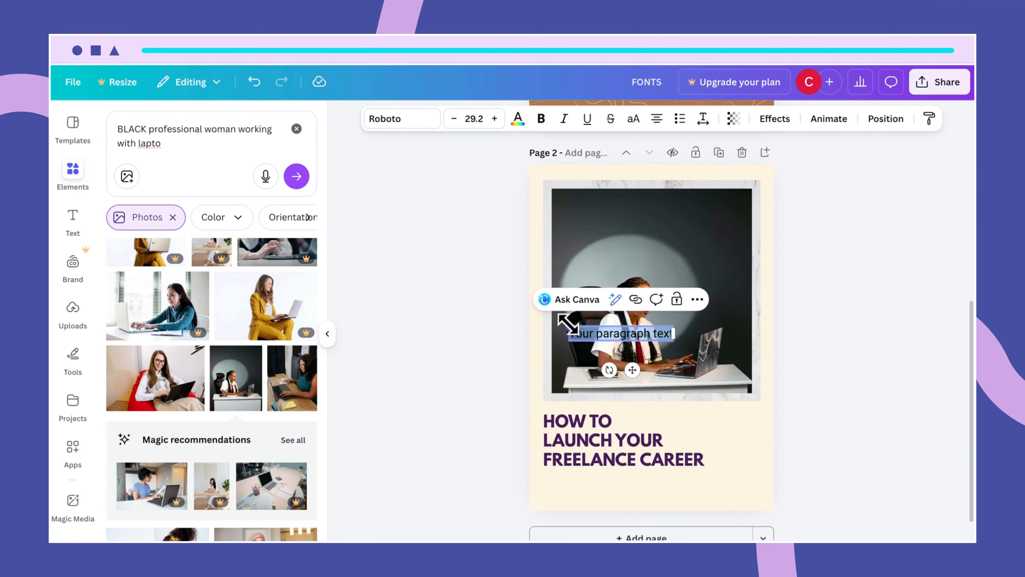
text(B)
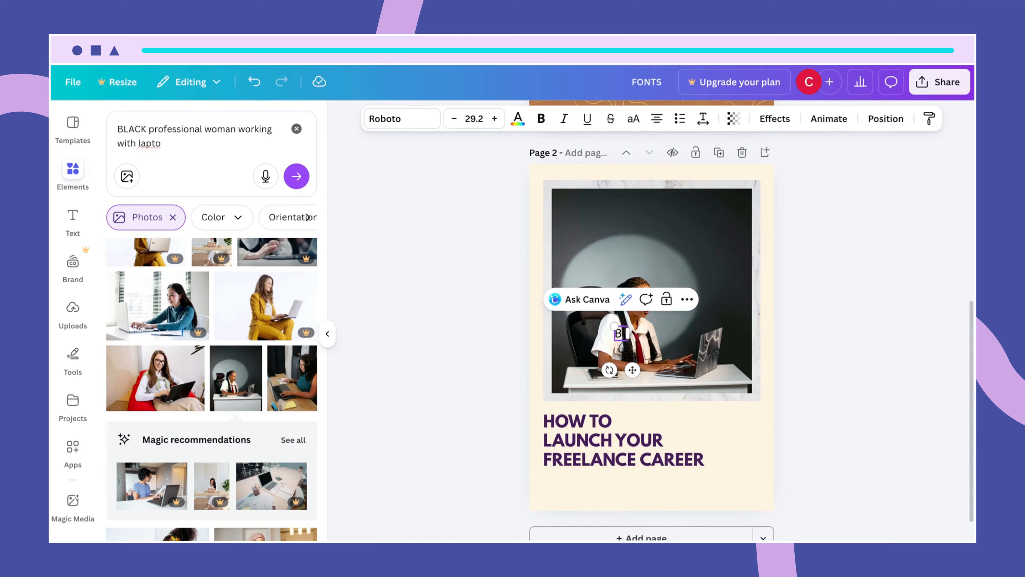
text(y Aduky)
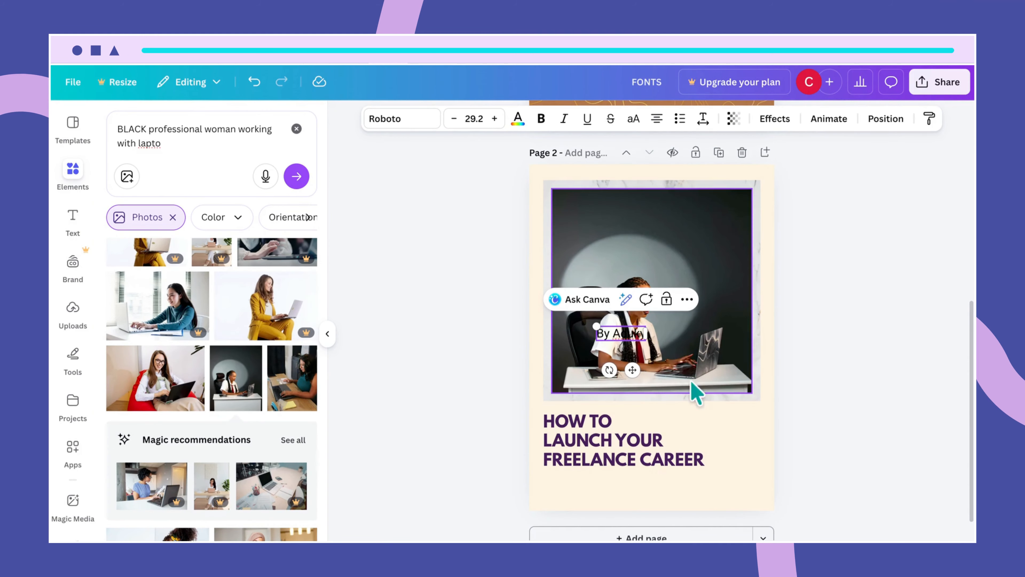
click(710, 427)
drag(642, 339, 591, 498)
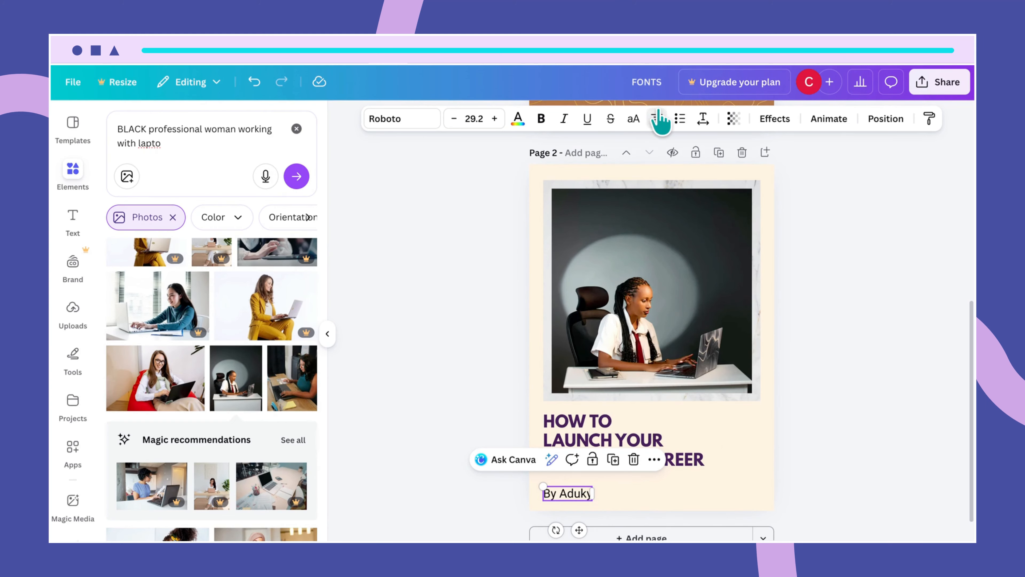
click(625, 493)
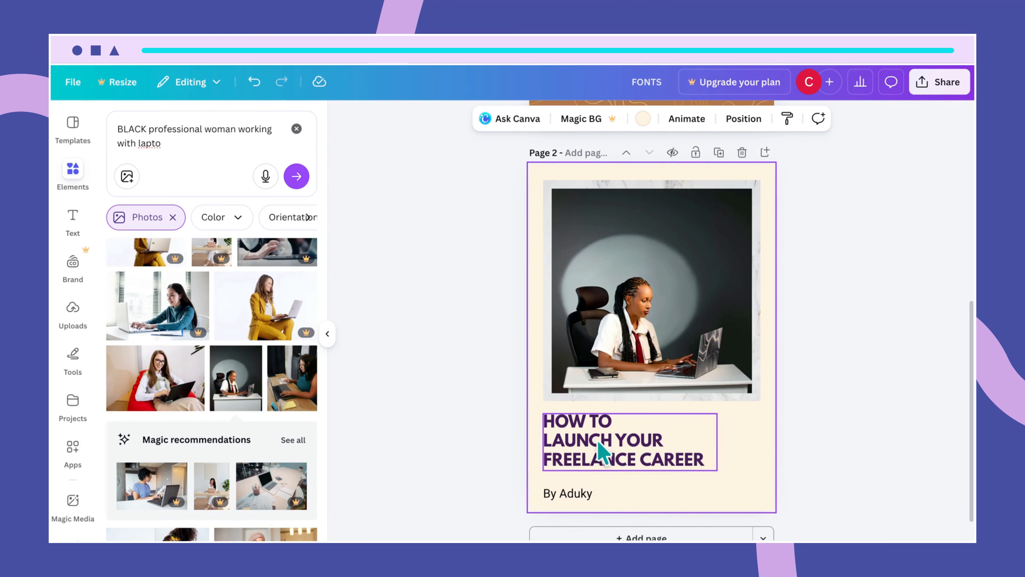
click(583, 498)
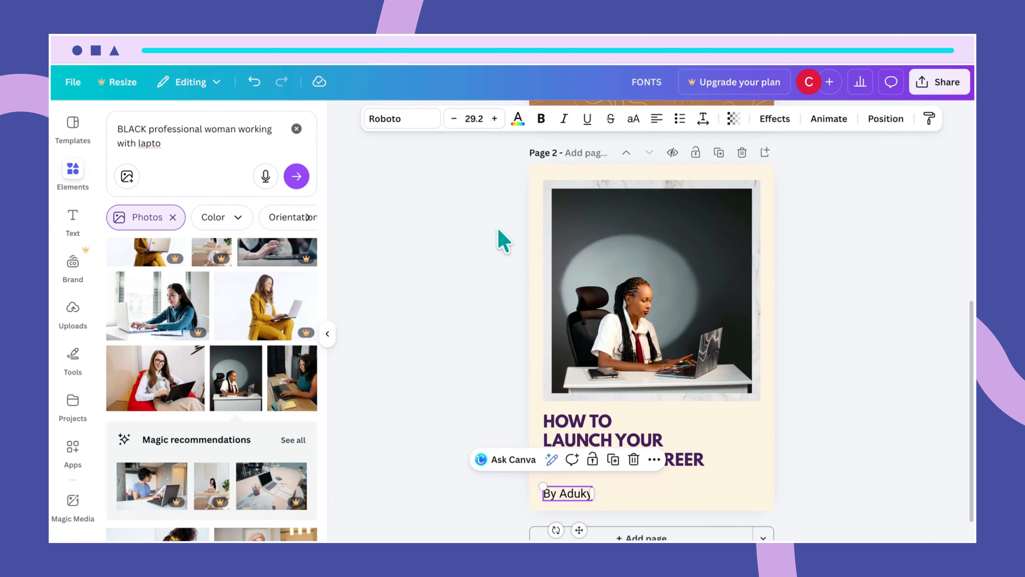
click(415, 123)
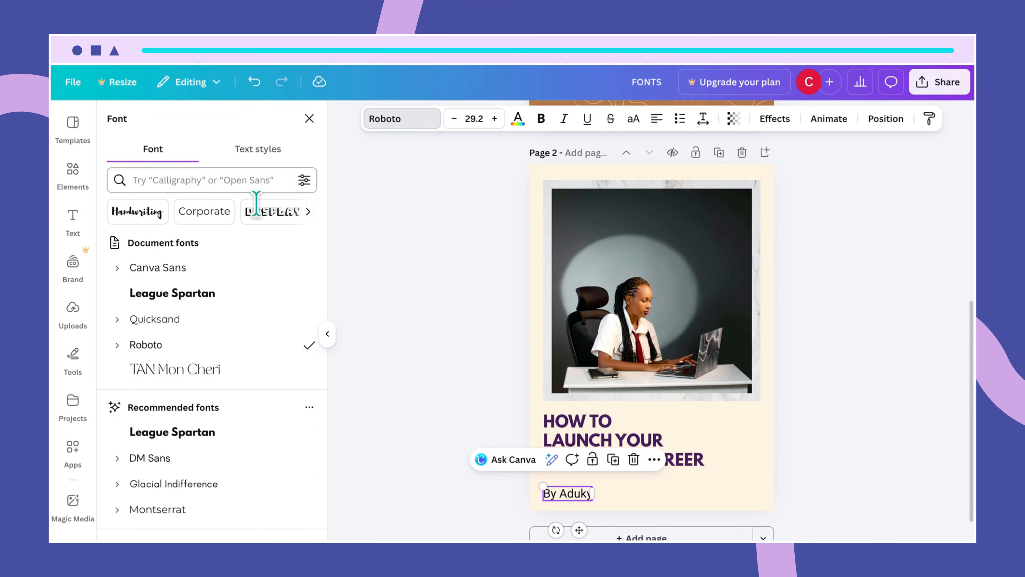
- Switch the byline font from Roboto to TAN Mon Cheri
click(233, 370)
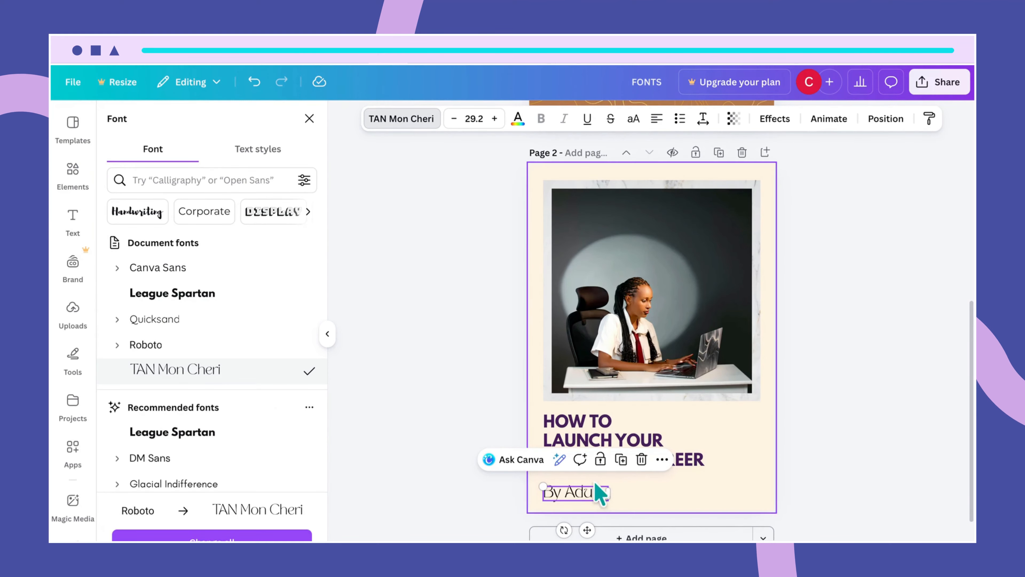
click(646, 503)
click(578, 493)
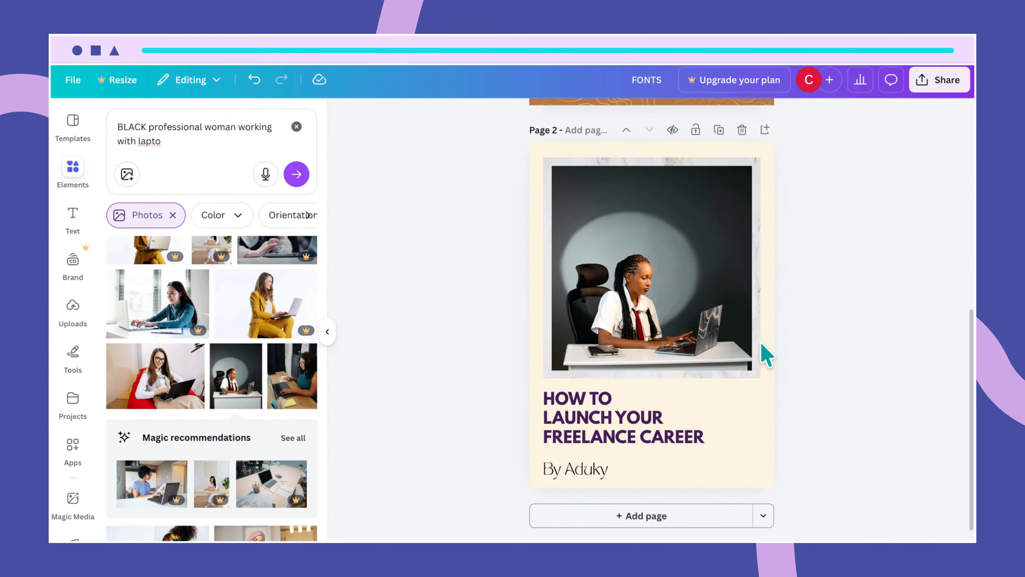
scroll(766, 354, up, 6)
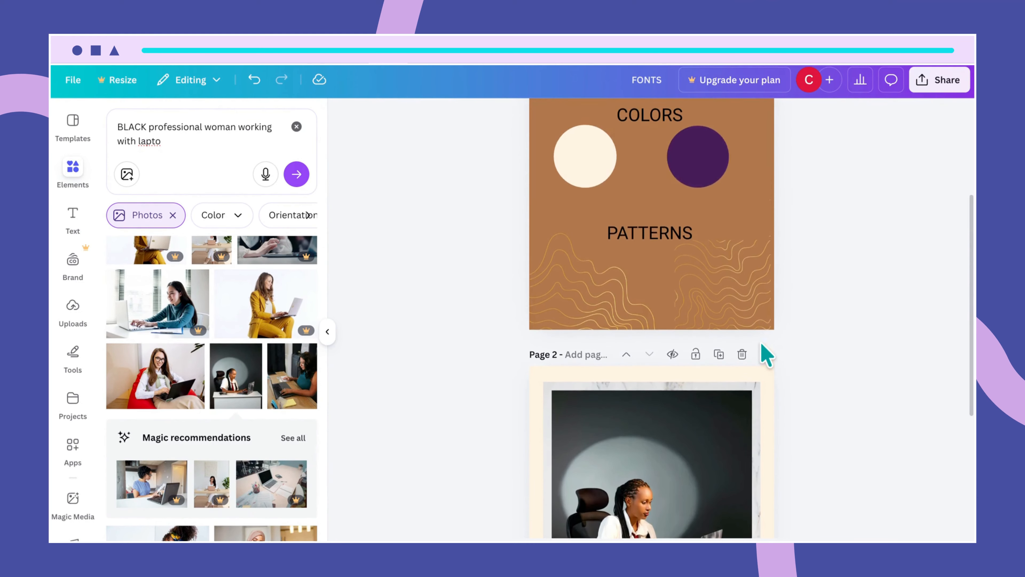
- Copy page 1's left wave pattern graphic and paste it onto page 2
scroll(765, 354, up, 4)
scroll(762, 355, down, 2)
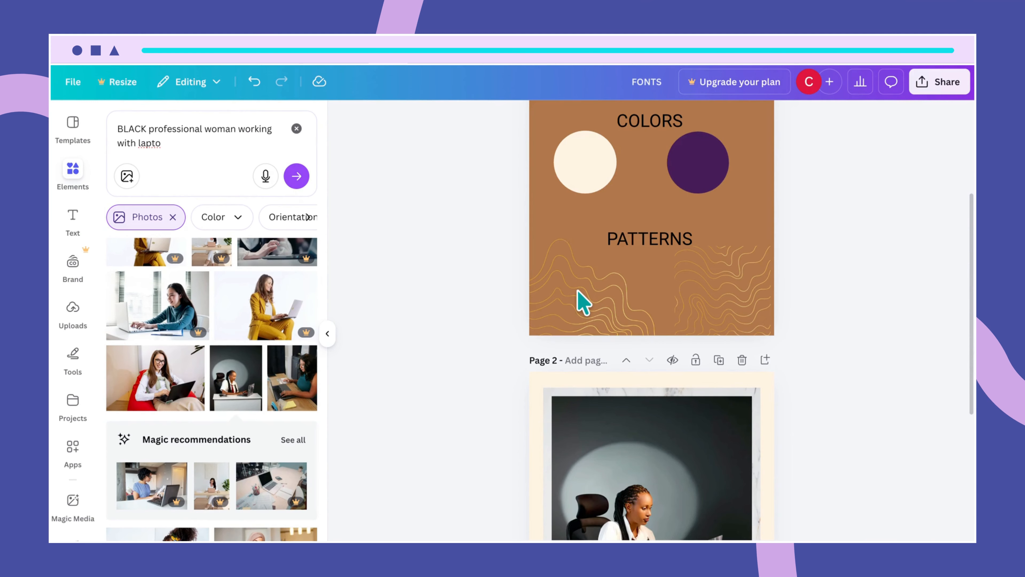
click(583, 291)
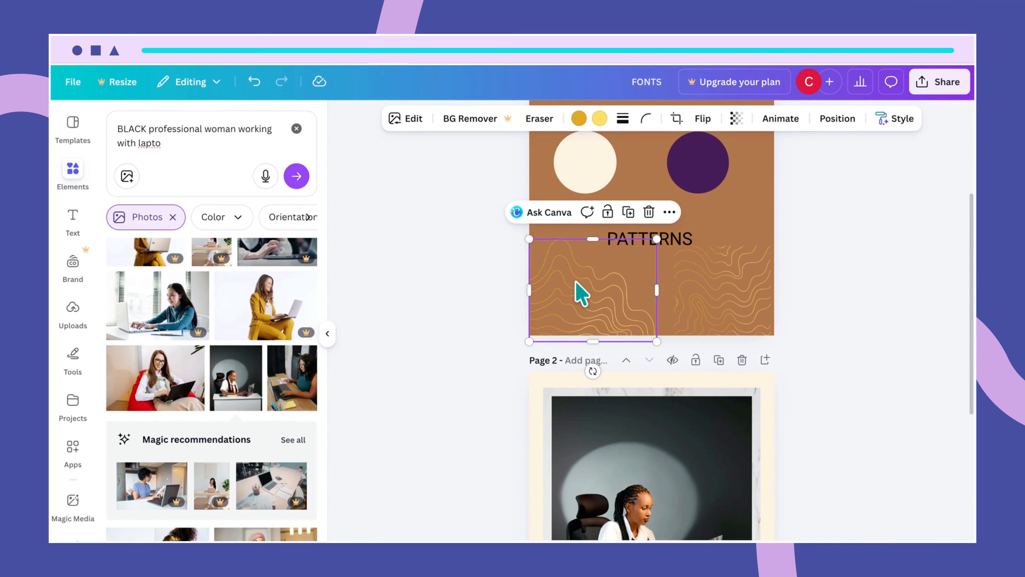
scroll(744, 351, down, 5)
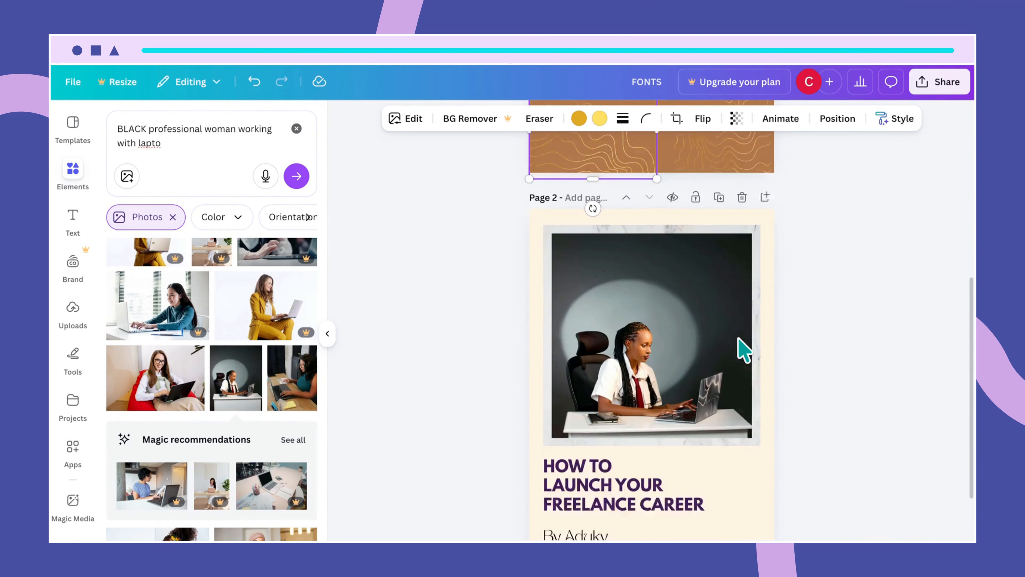
click(737, 473)
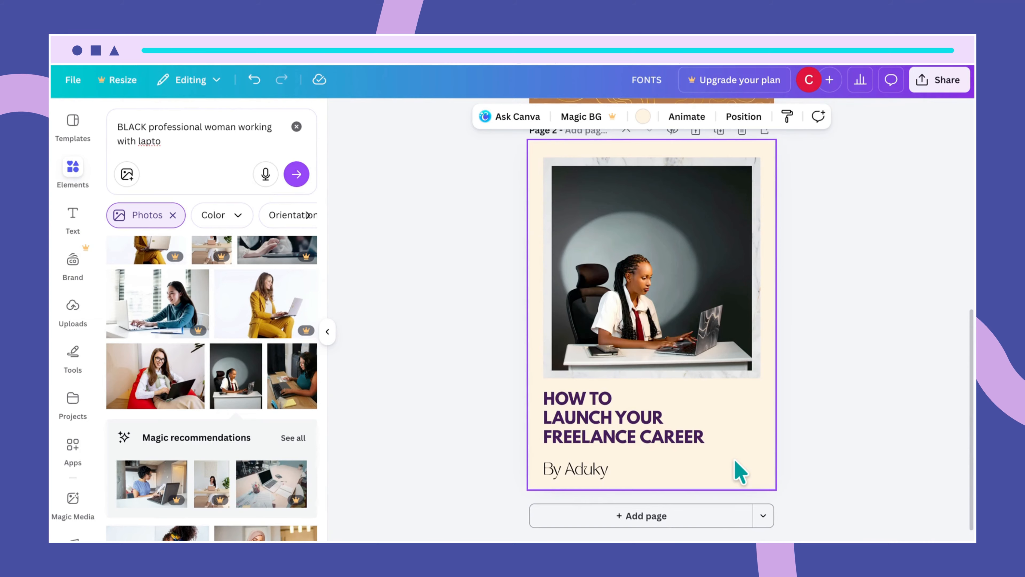
- Move the wave copy to page 2's lower-right edge and rotate it to about 112°
click(734, 461)
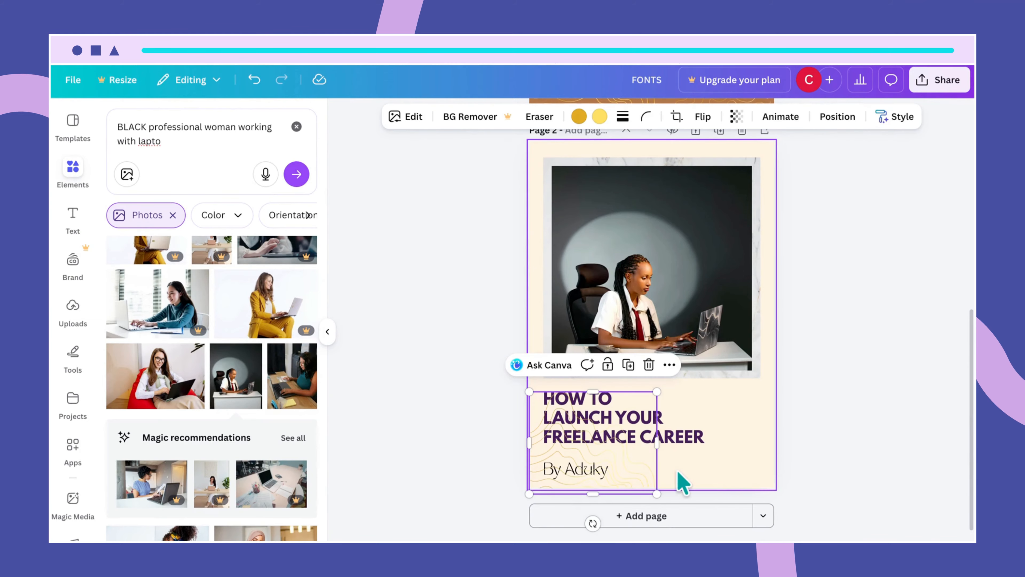
drag(613, 458, 711, 467)
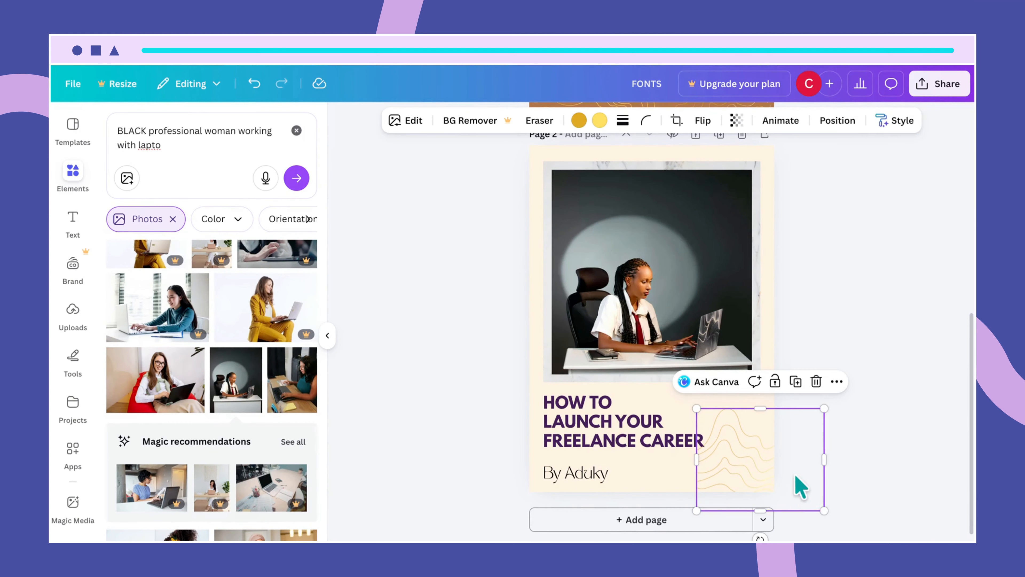
drag(768, 474, 766, 451)
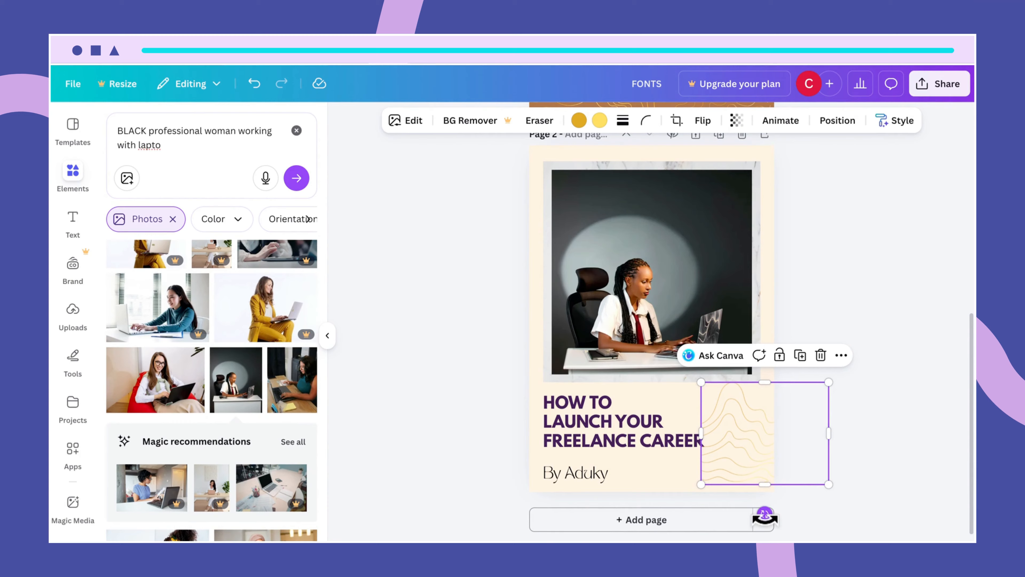
drag(764, 518, 691, 359)
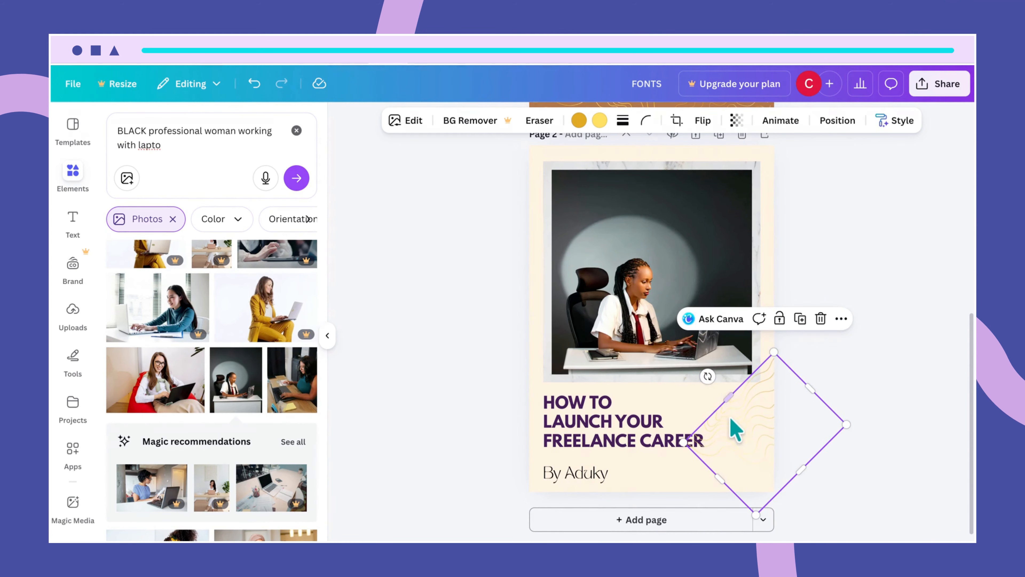
drag(736, 426, 711, 469)
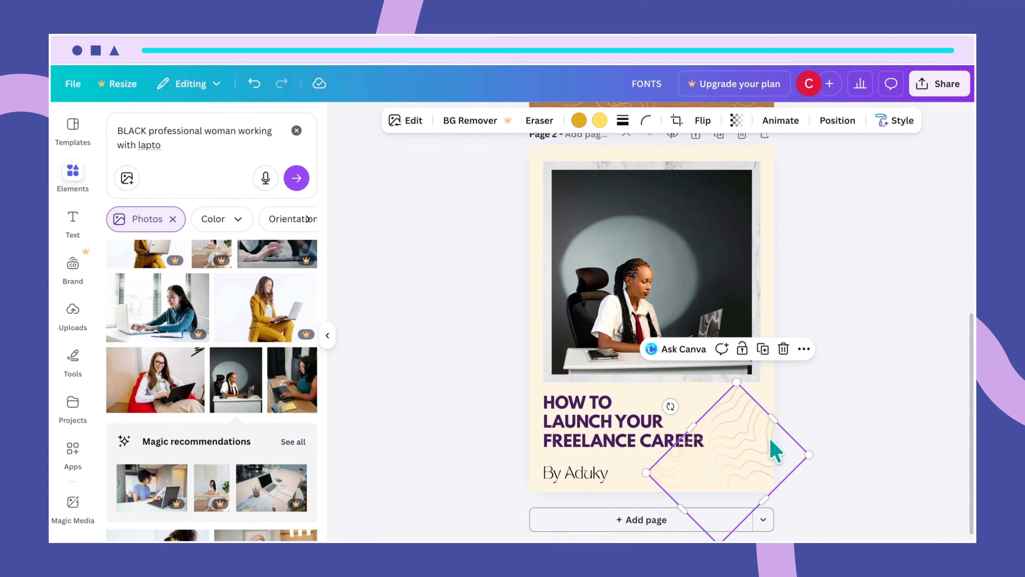
- Re-rotate the wave graphic to around -77°, then enlarge and nudge it into the corner
drag(670, 407, 768, 471)
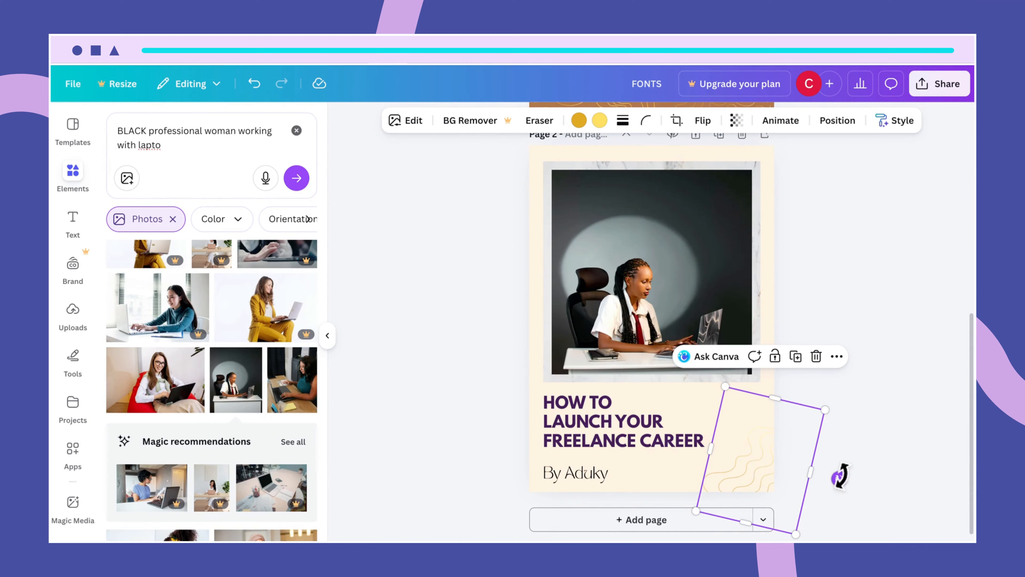
drag(841, 477, 826, 501)
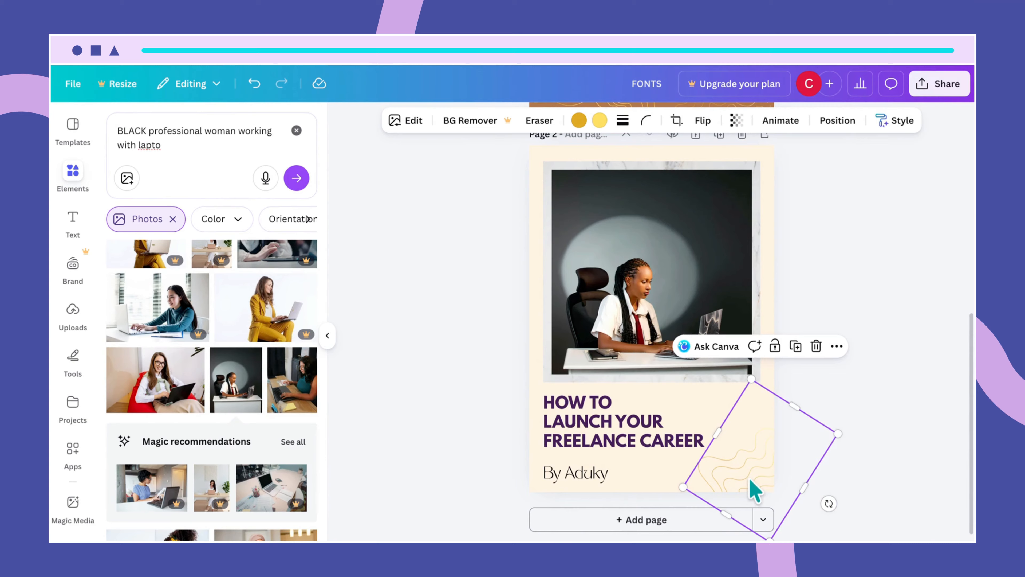
drag(755, 490, 762, 490)
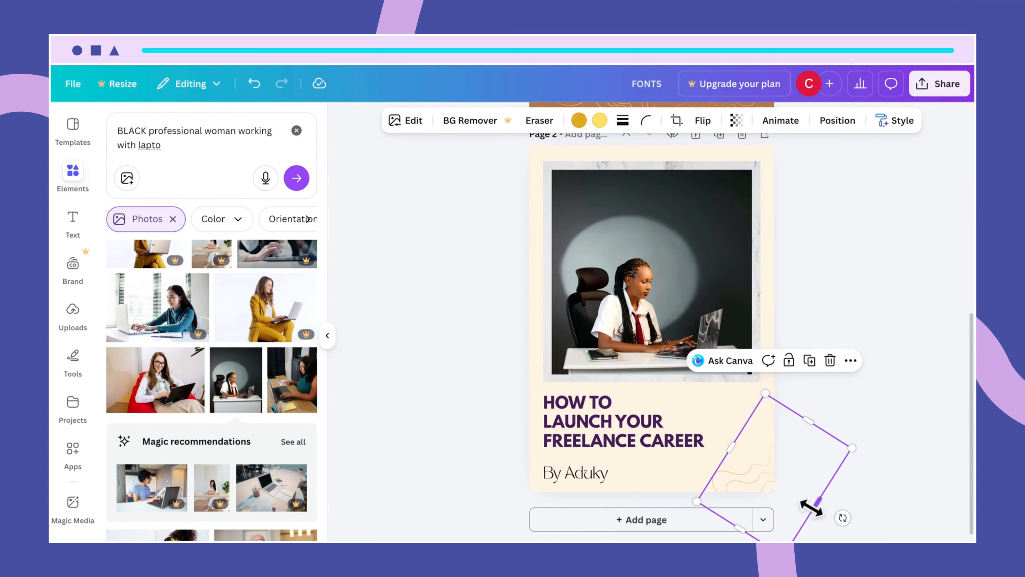
mouse_move(844, 516)
mouse_down()
mouse_move(845, 497)
mouse_move(848, 507)
mouse_up()
drag(753, 394, 747, 369)
mouse_move(763, 475)
mouse_down()
mouse_move(770, 486)
mouse_move(751, 451)
mouse_move(767, 394)
mouse_move(727, 473)
mouse_move(714, 470)
mouse_move(765, 476)
mouse_up()
- Turn the wave graphic to a diamond orientation, enlarge it and shift it right and up
click(930, 370)
drag(824, 509, 809, 530)
mouse_move(712, 497)
mouse_down()
mouse_move(726, 477)
mouse_move(726, 491)
mouse_up()
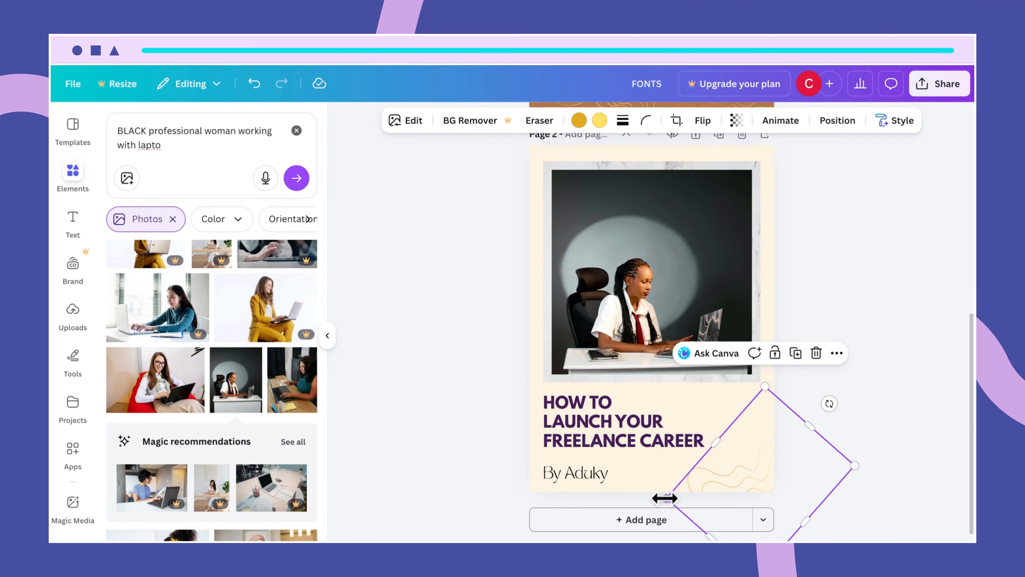
drag(665, 498, 627, 526)
drag(751, 476, 753, 455)
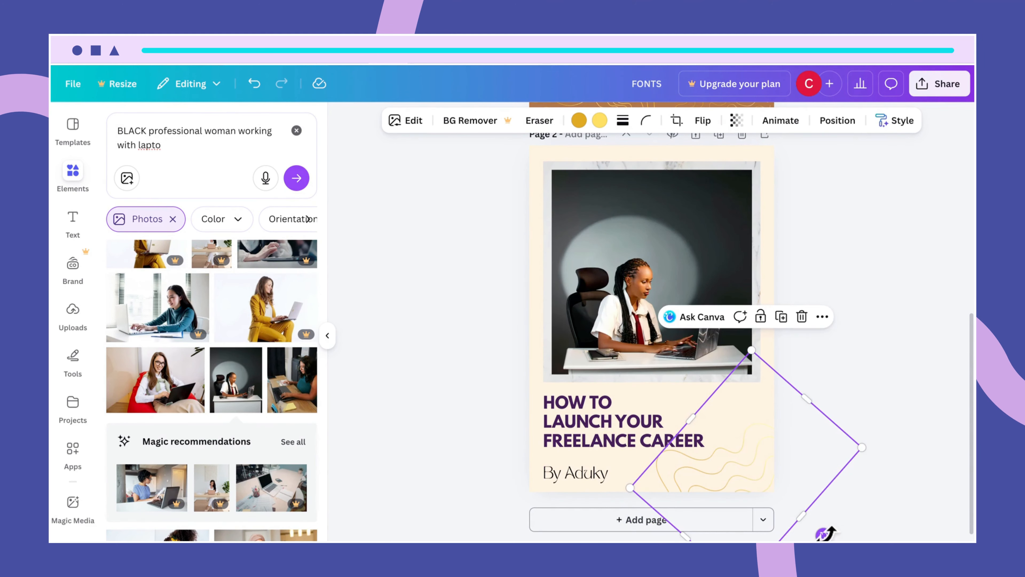
- Rotate the wave graphic slightly further and nudge it so gold lines curve through the corner
drag(823, 533, 846, 478)
click(772, 474)
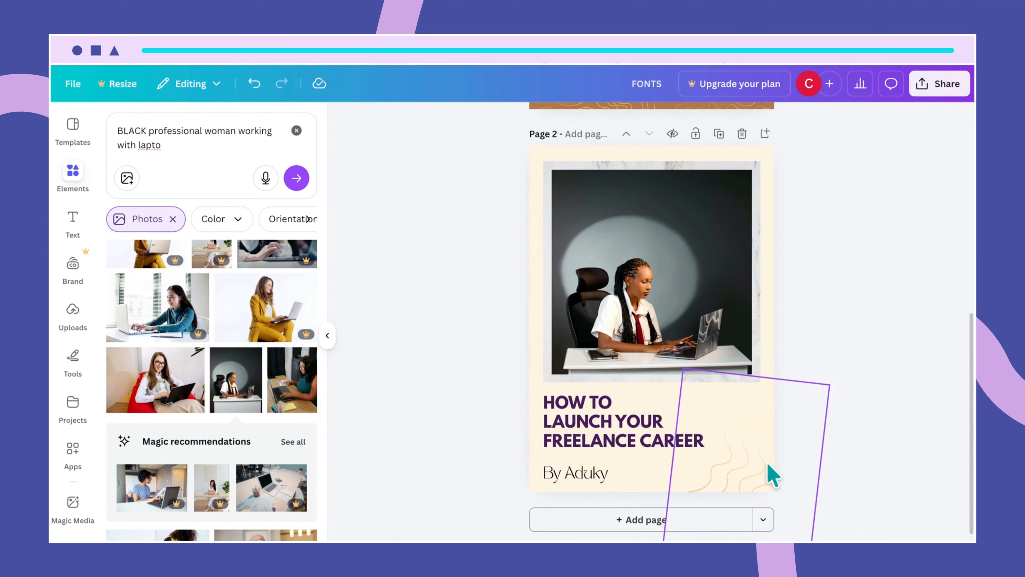
click(755, 477)
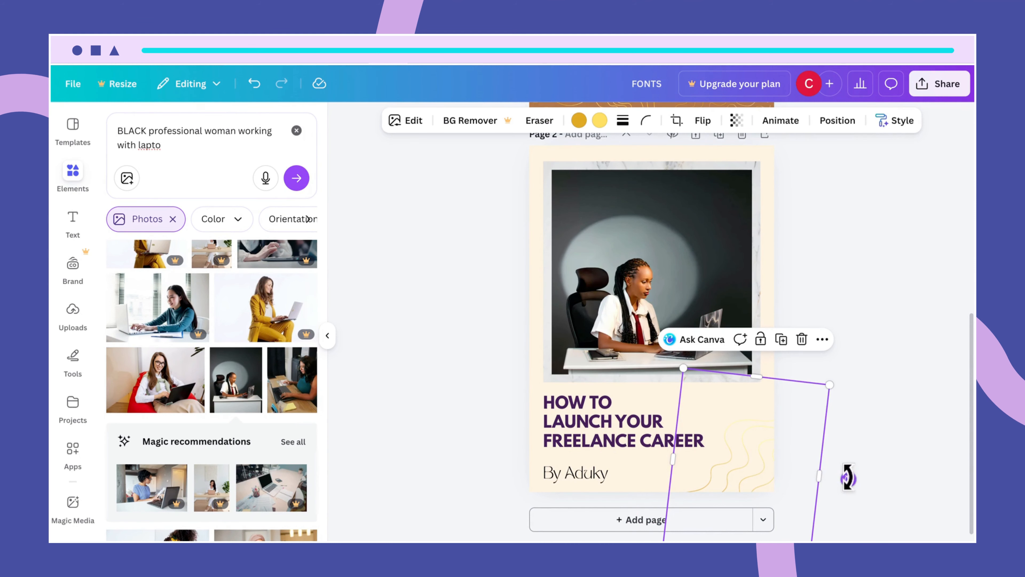
drag(849, 477, 841, 518)
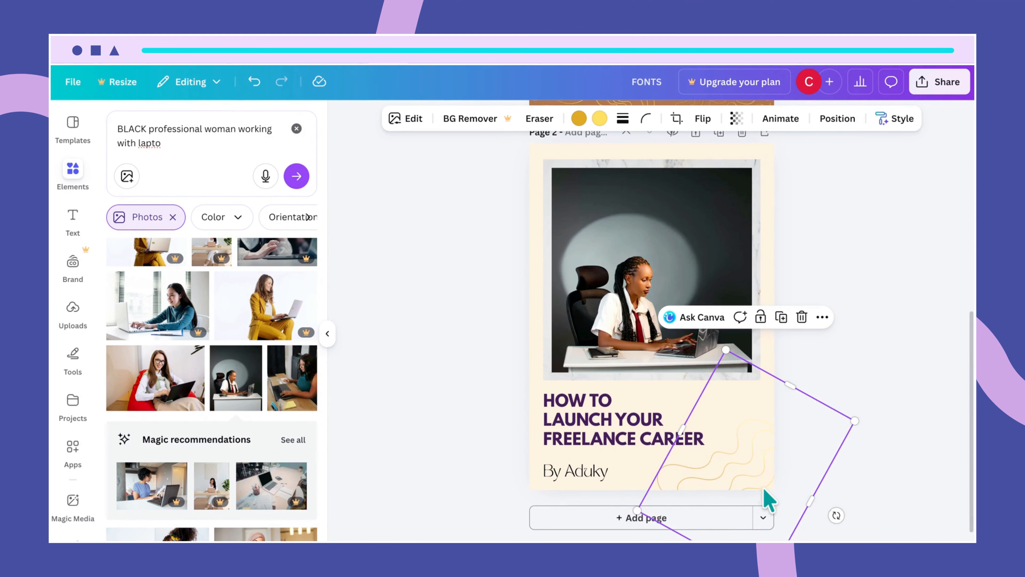
drag(764, 489, 771, 503)
click(887, 473)
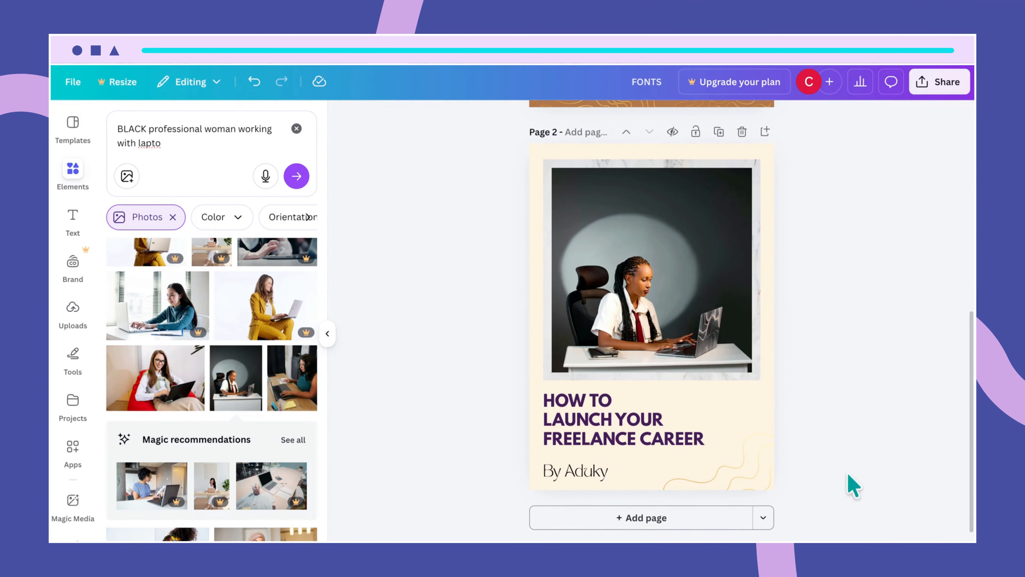
click(744, 465)
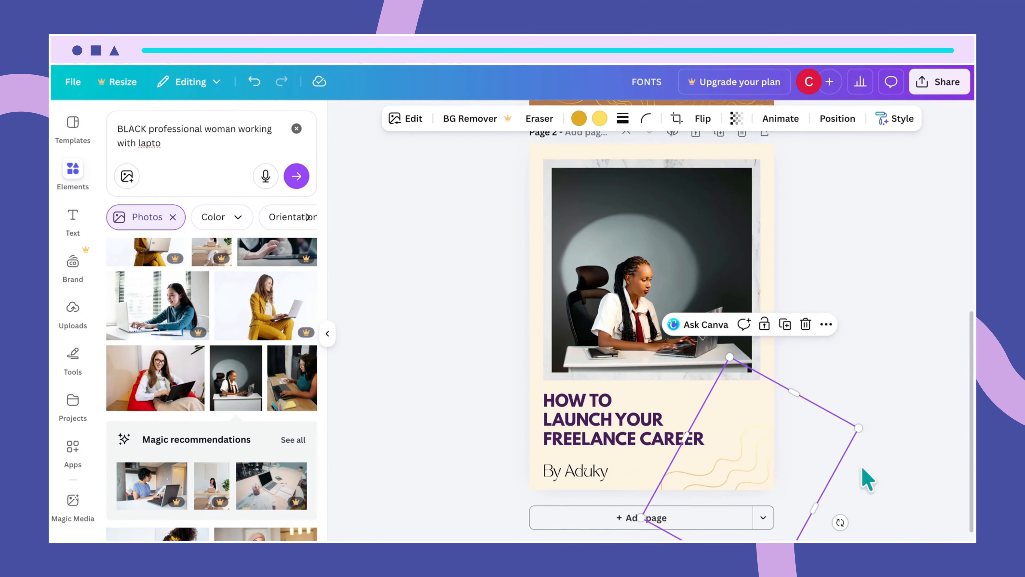
click(892, 482)
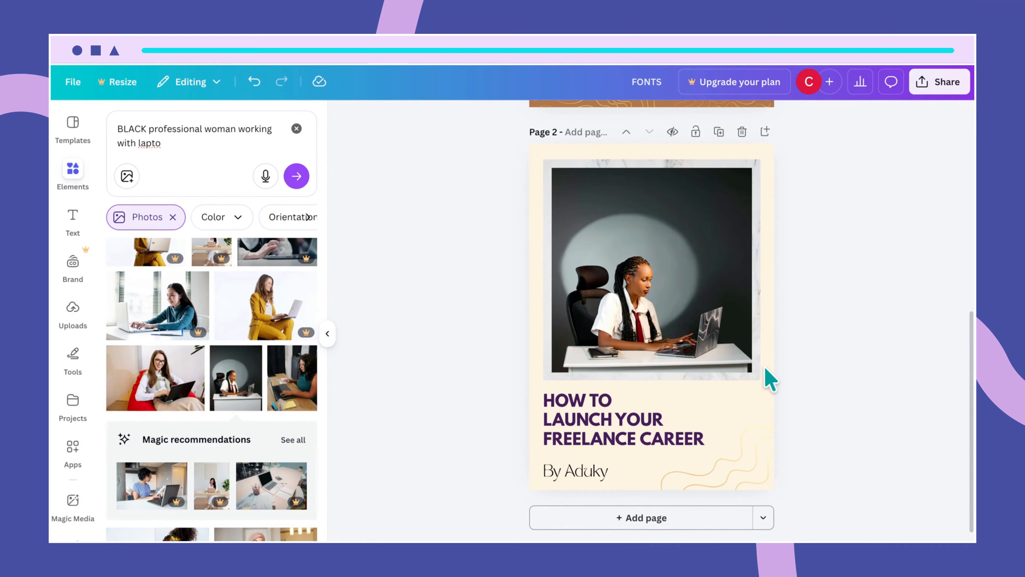
- Drag the right PATTERNS-page wavy line onto page 2, flip it horizontally, and place it top-left
scroll(749, 348, up, 3)
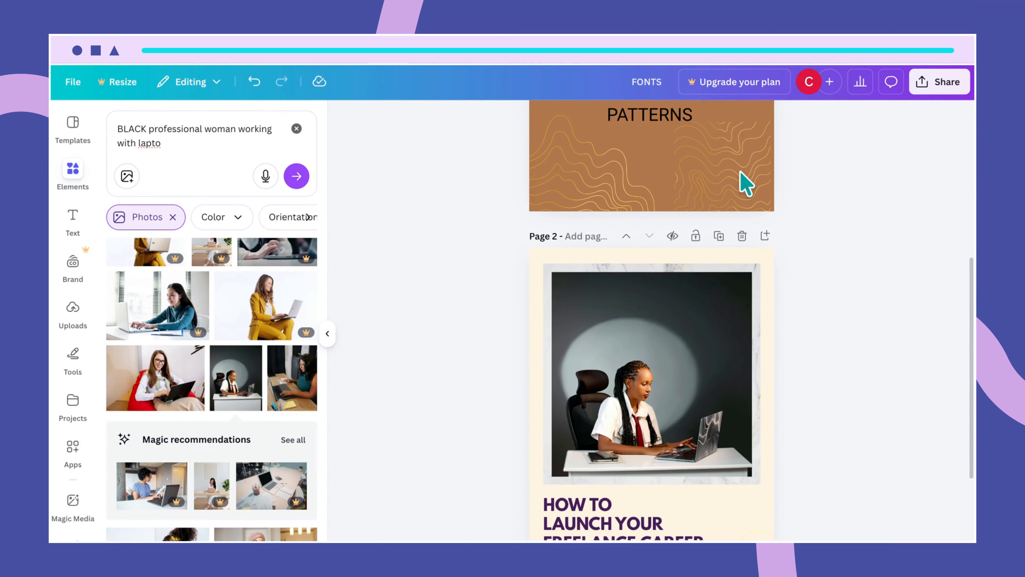
click(725, 172)
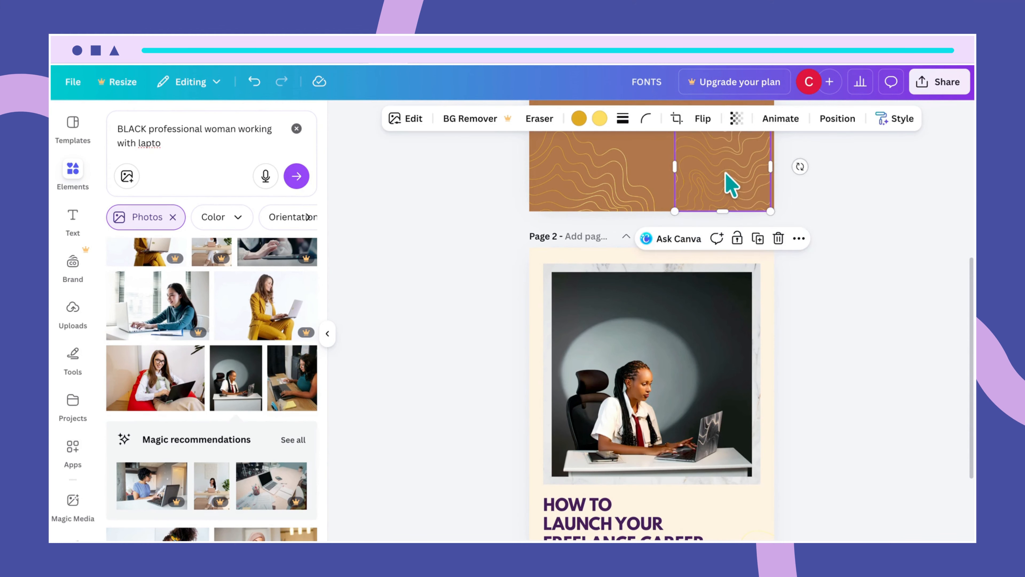
mouse_move(726, 174)
mouse_down()
mouse_move(691, 268)
mouse_move(649, 334)
mouse_move(589, 312)
mouse_move(562, 275)
mouse_move(588, 311)
mouse_up()
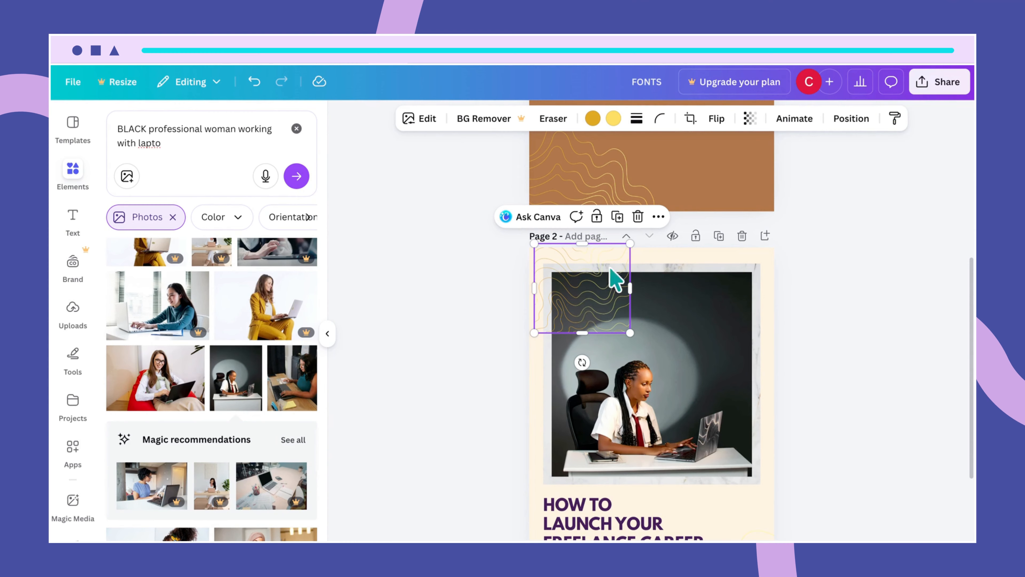
click(717, 119)
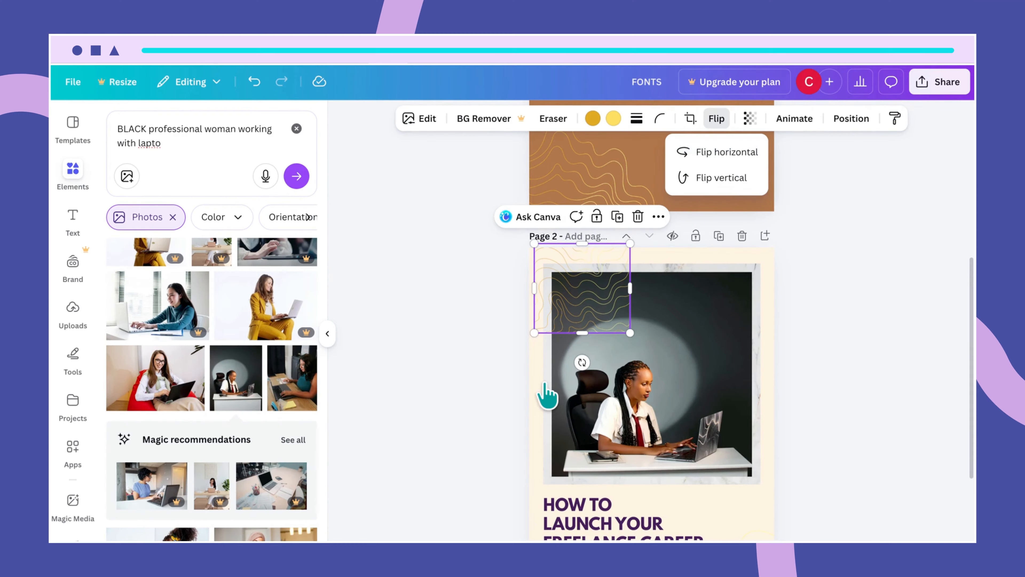
click(726, 153)
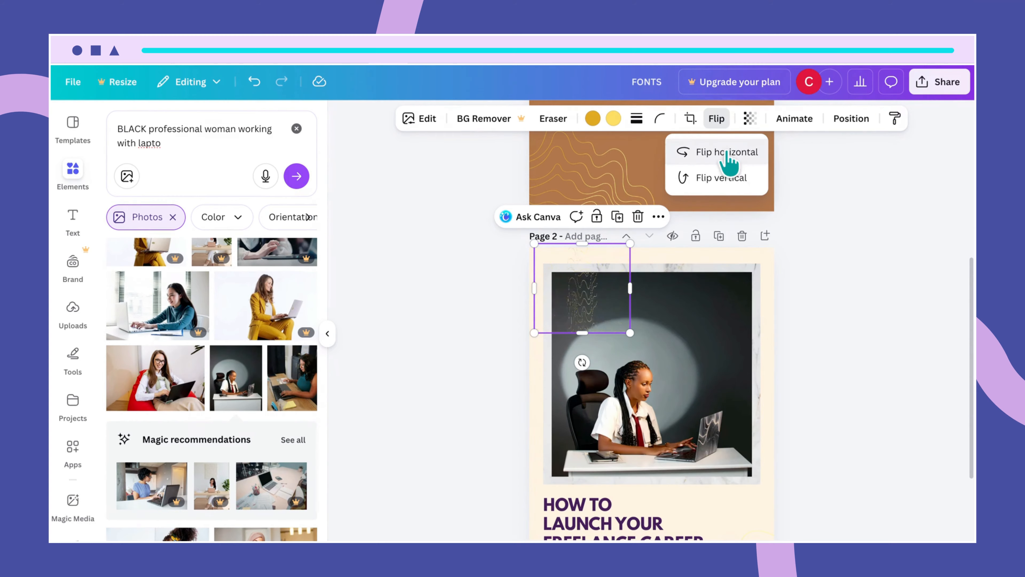
drag(605, 311, 541, 304)
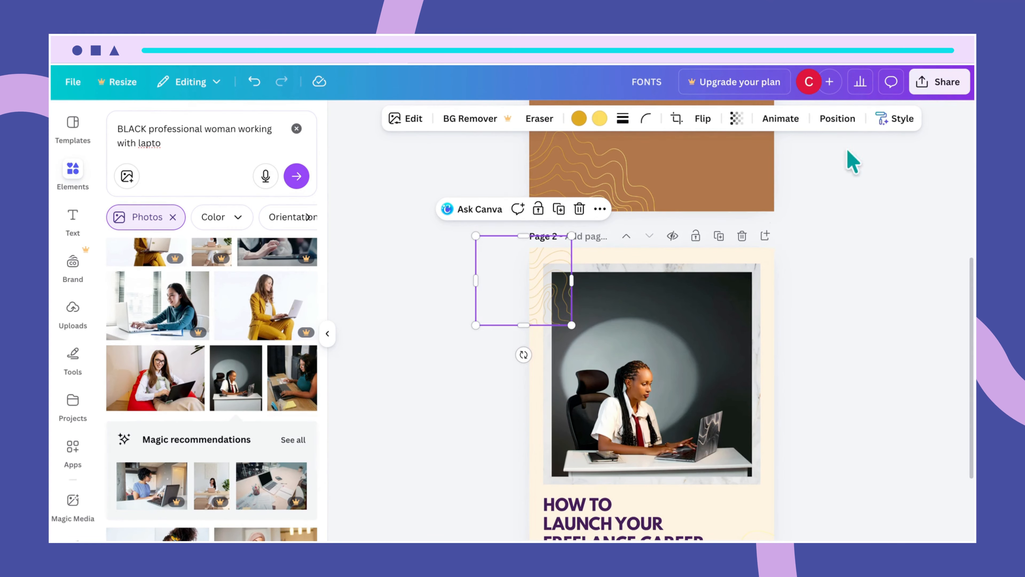
- Move the top-left wave graphic back two layers behind the photo and nudge it further up-left
click(848, 122)
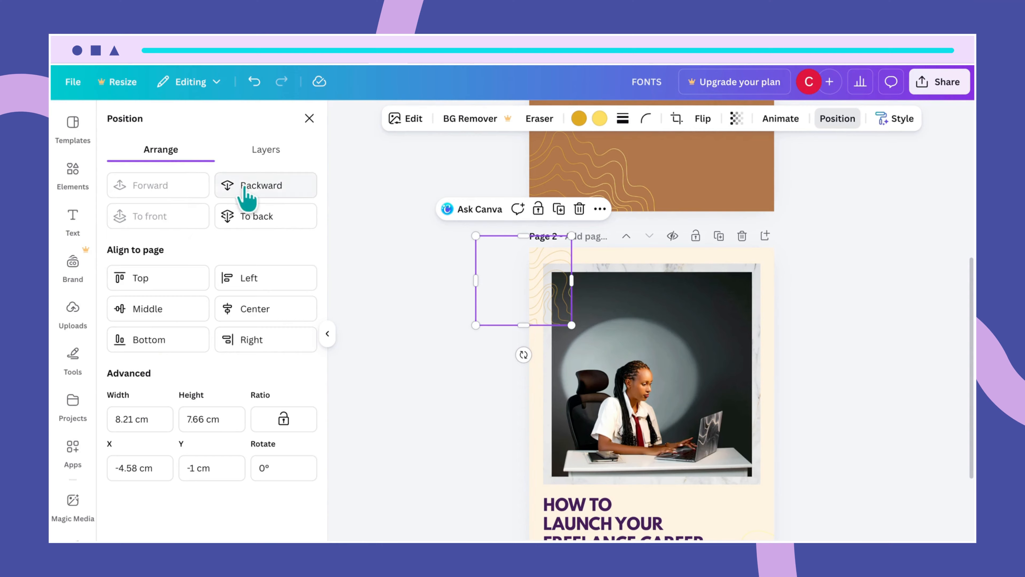
click(296, 188)
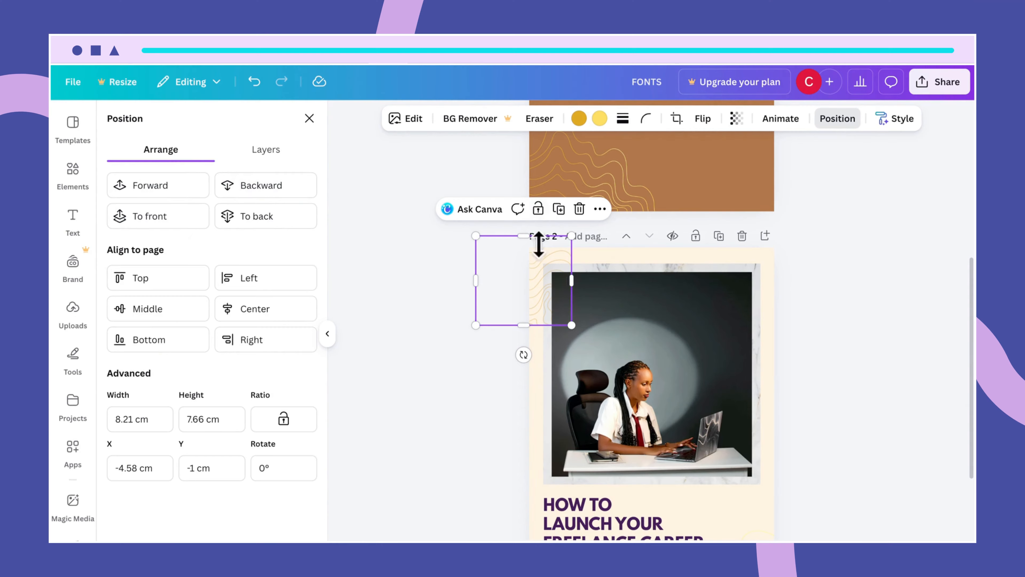
drag(537, 266, 535, 260)
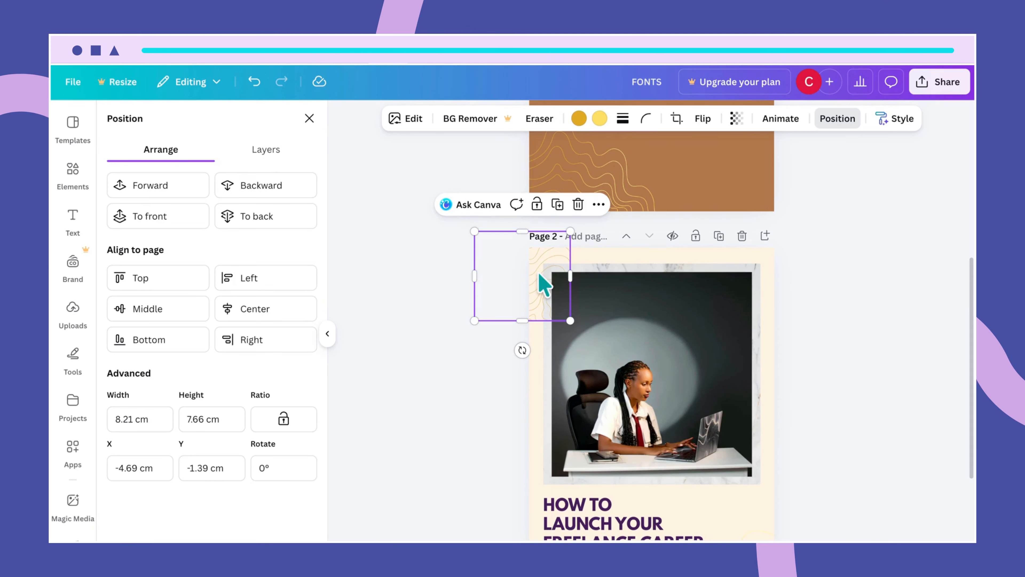
click(259, 189)
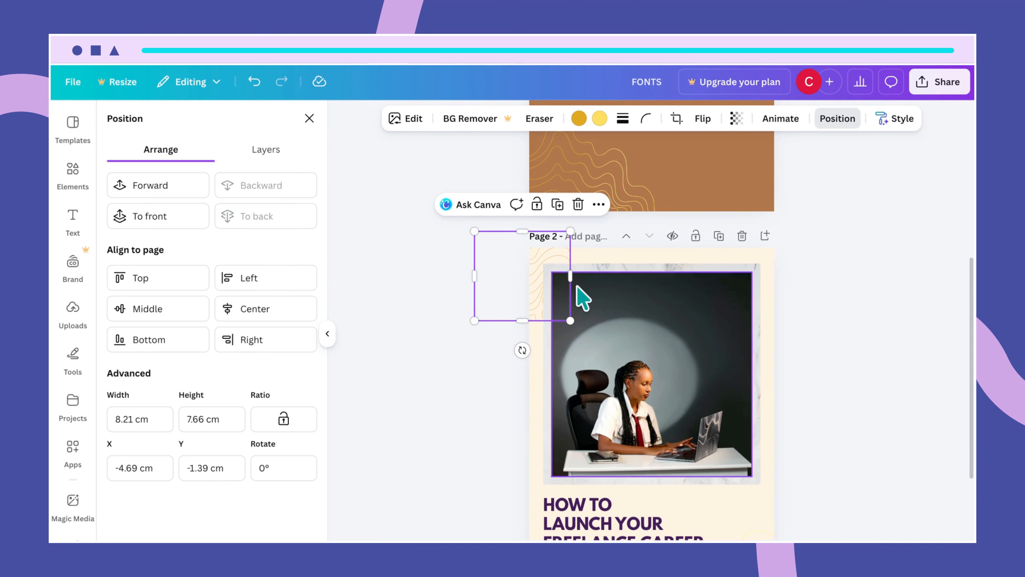
drag(534, 290, 528, 279)
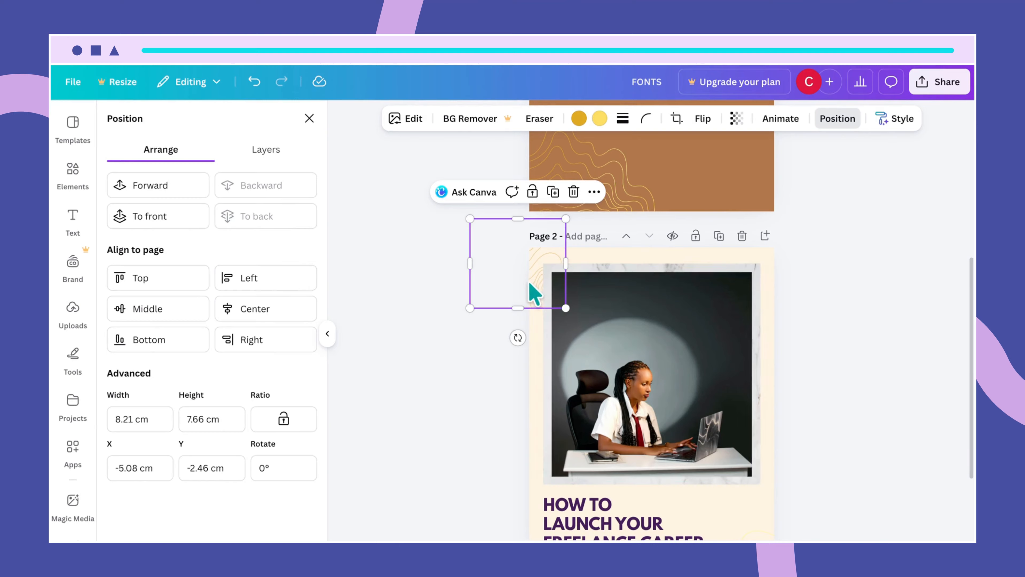
- Drag the lower-right wave graphic down-right so its gold lines curl inside the corner beside the byline
click(846, 324)
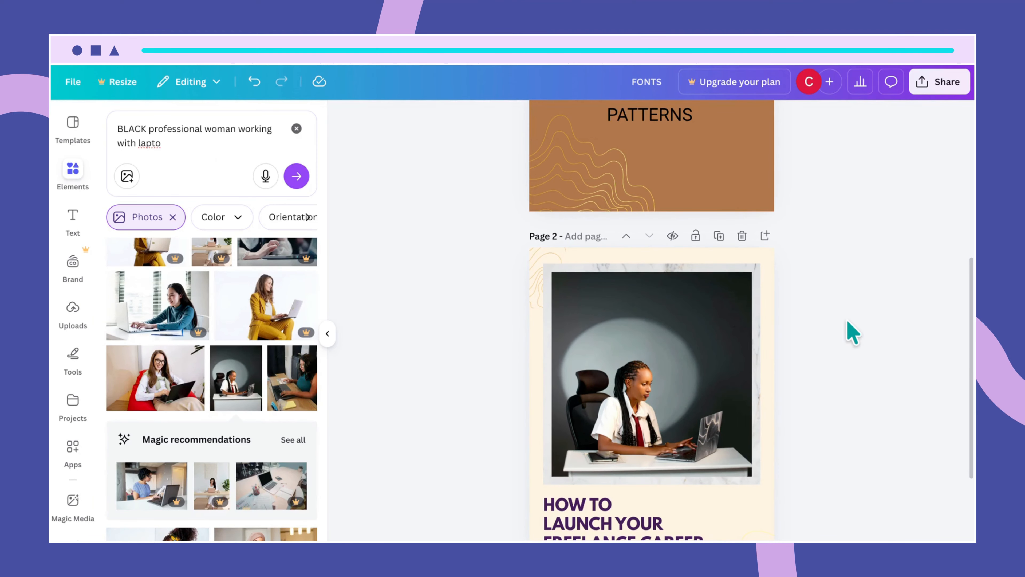
scroll(807, 359, down, 3)
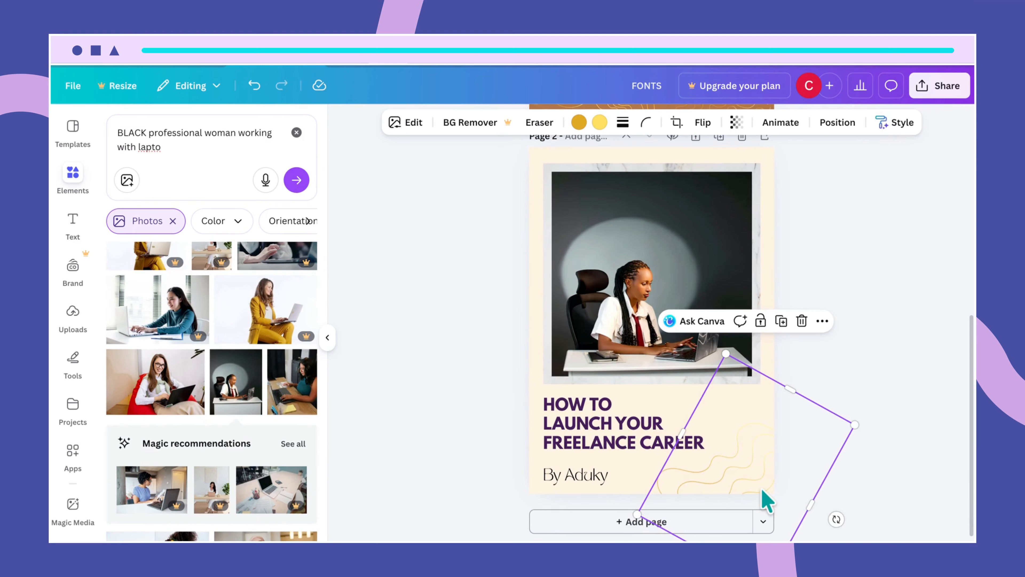
drag(762, 490, 772, 504)
click(885, 478)
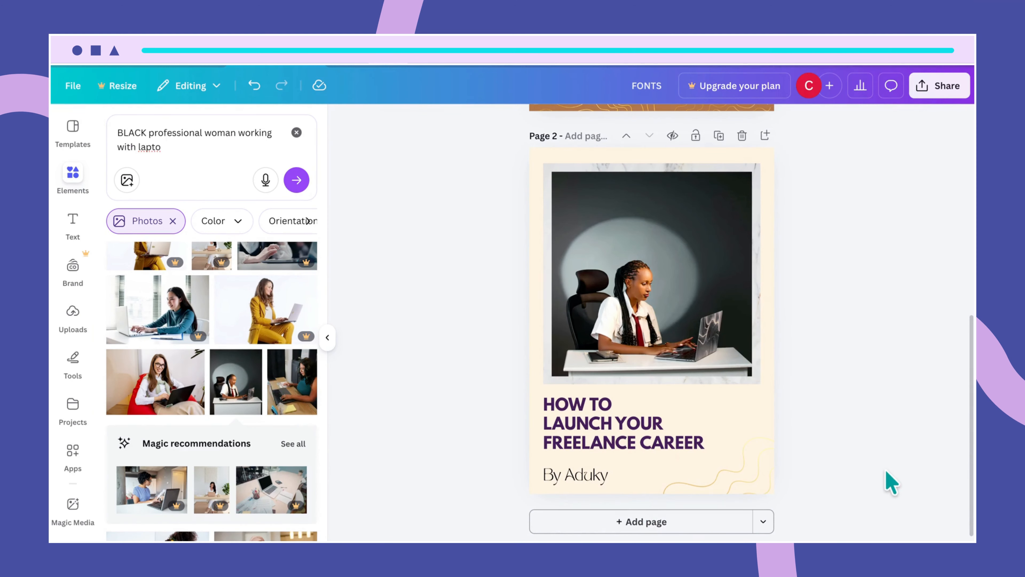
click(747, 483)
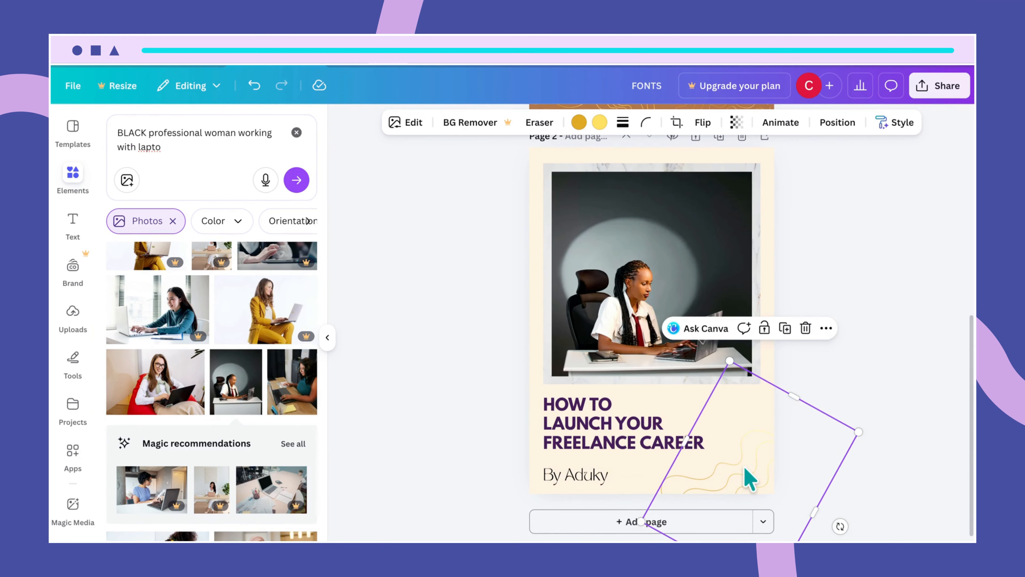
click(892, 488)
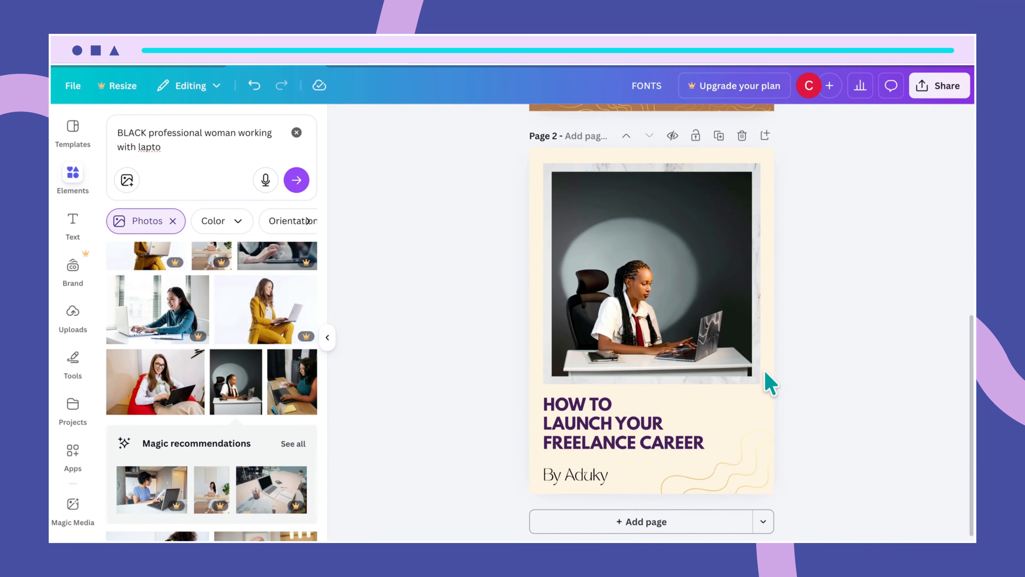
scroll(755, 356, up, 3)
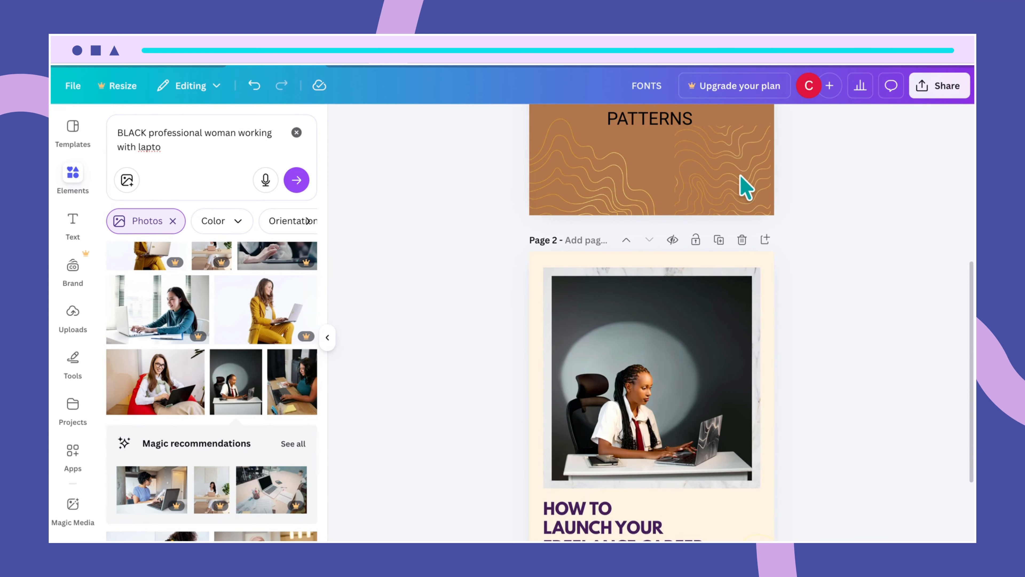
- Drag the pattern from the PATTERNS page onto Page 2, flip it horizontally, and place it top-left
click(727, 178)
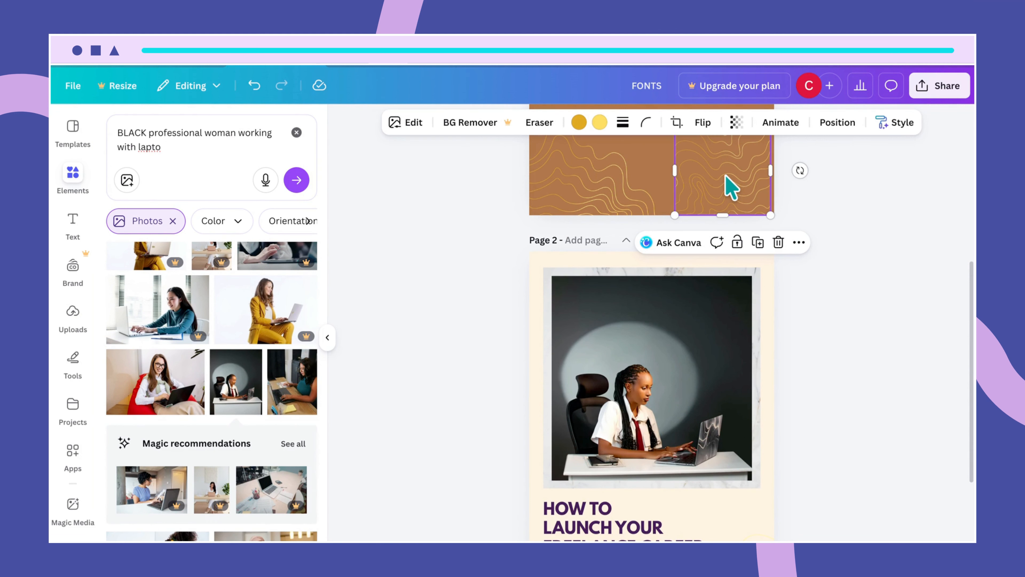
drag(726, 178, 581, 302)
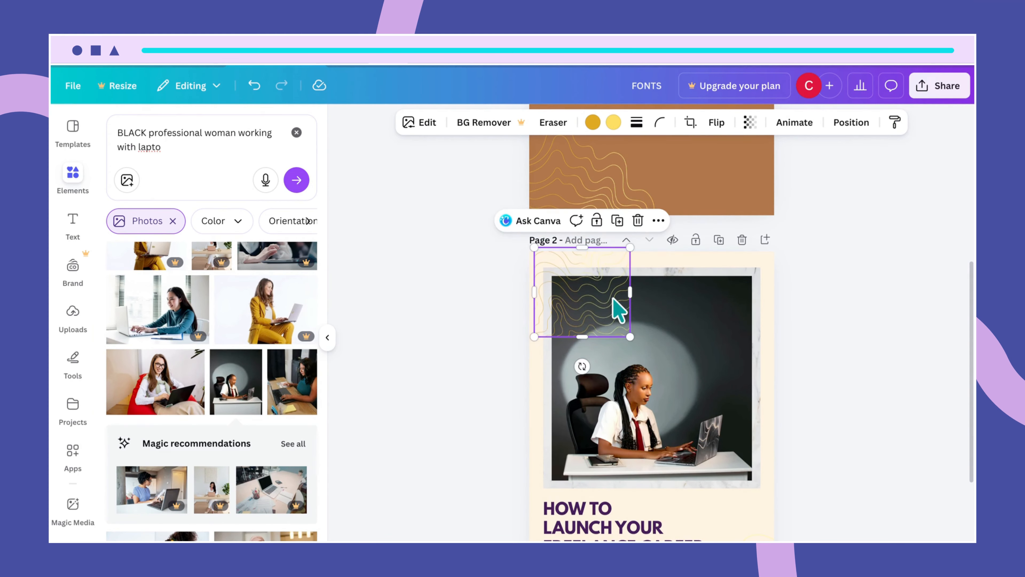
click(717, 123)
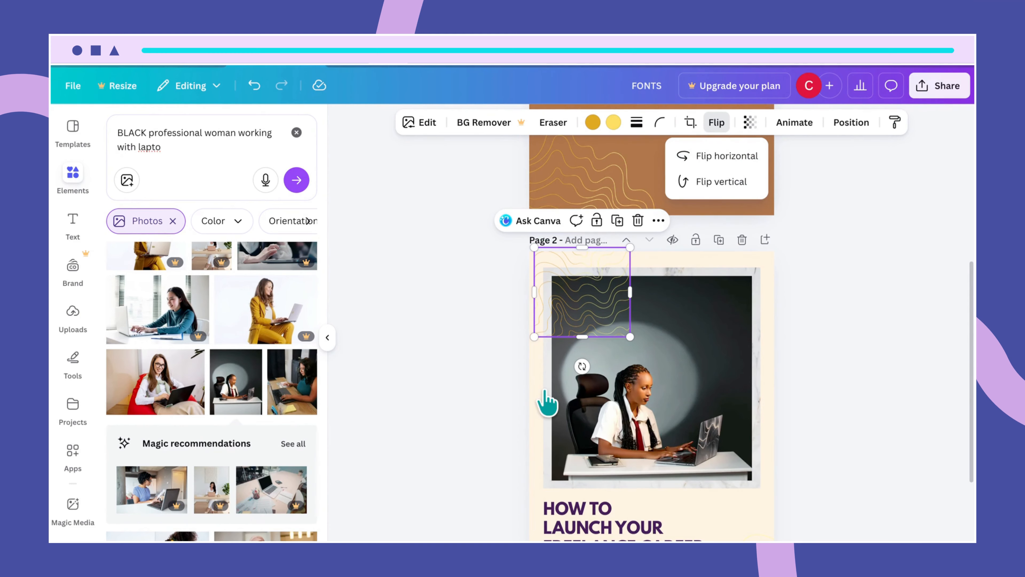
click(725, 157)
click(605, 317)
drag(604, 315, 543, 309)
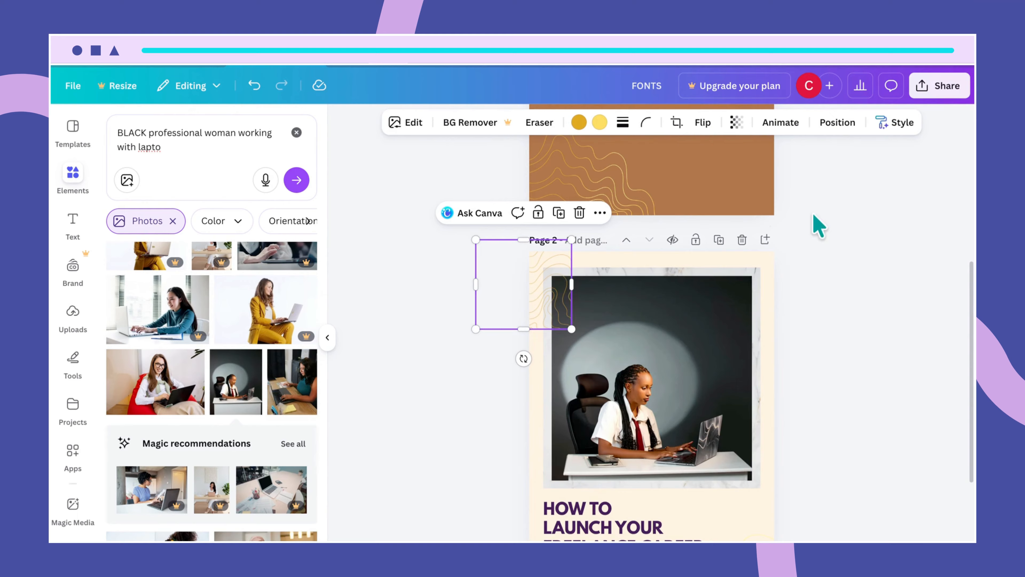
- Send the line graphic to the very back and settle it at X -5.08, Y -2.46 cm
click(849, 135)
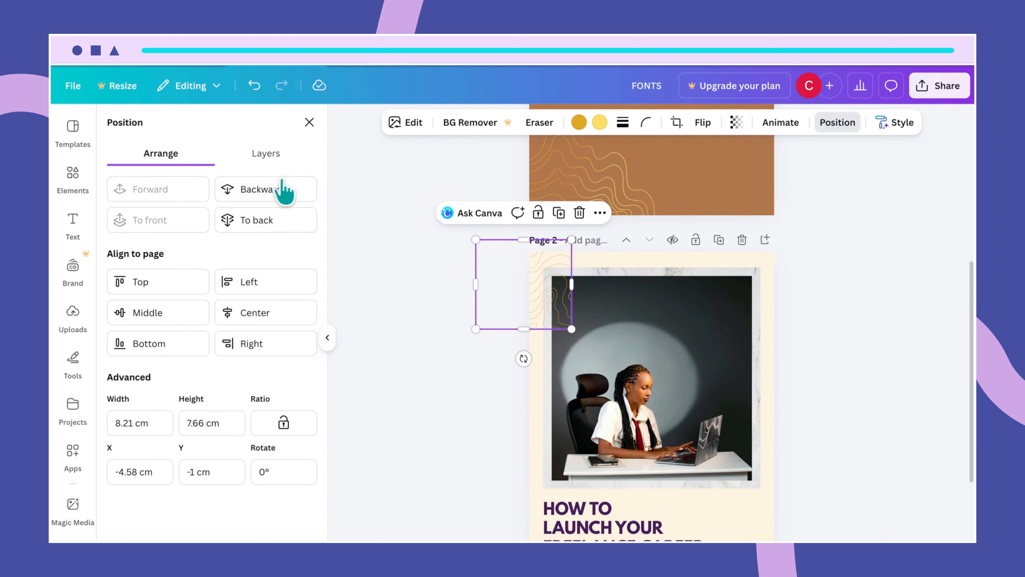
click(292, 185)
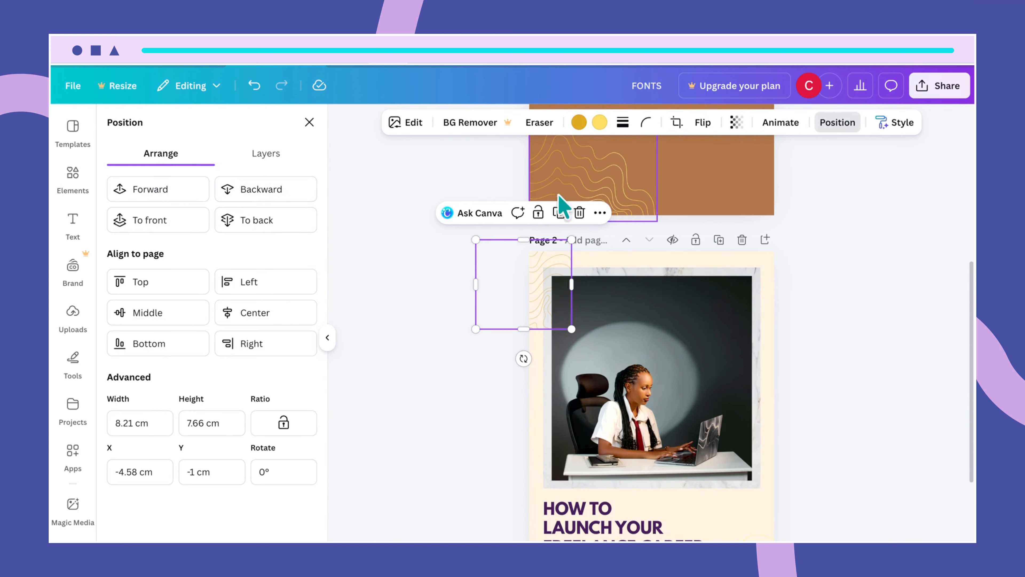
drag(537, 268, 535, 268)
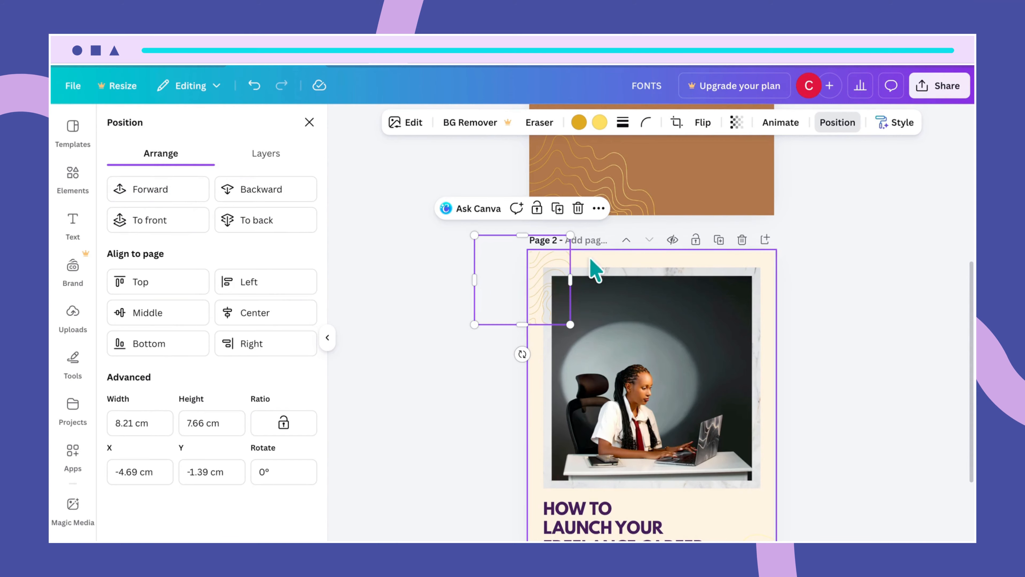
click(260, 193)
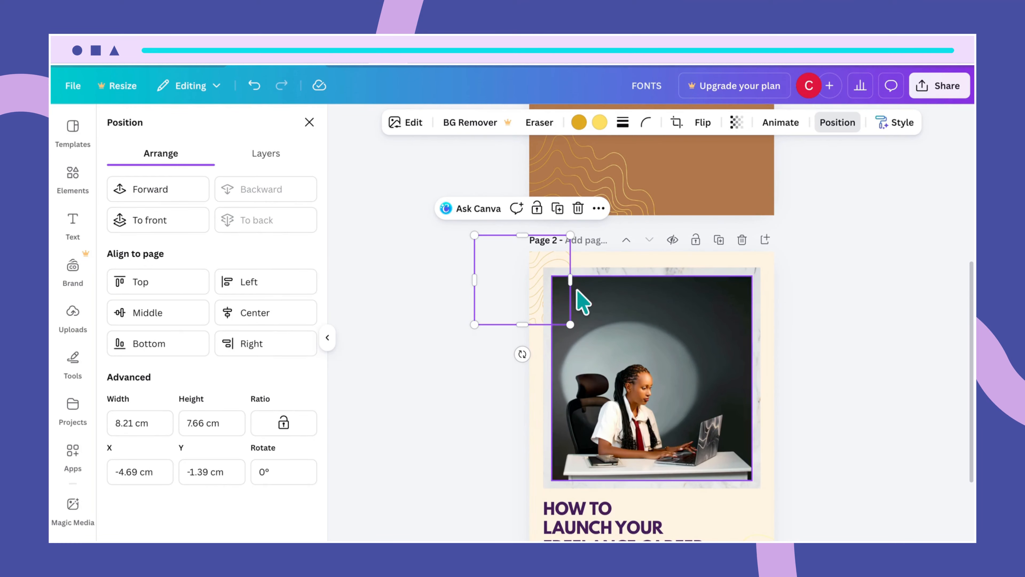
drag(537, 298, 527, 283)
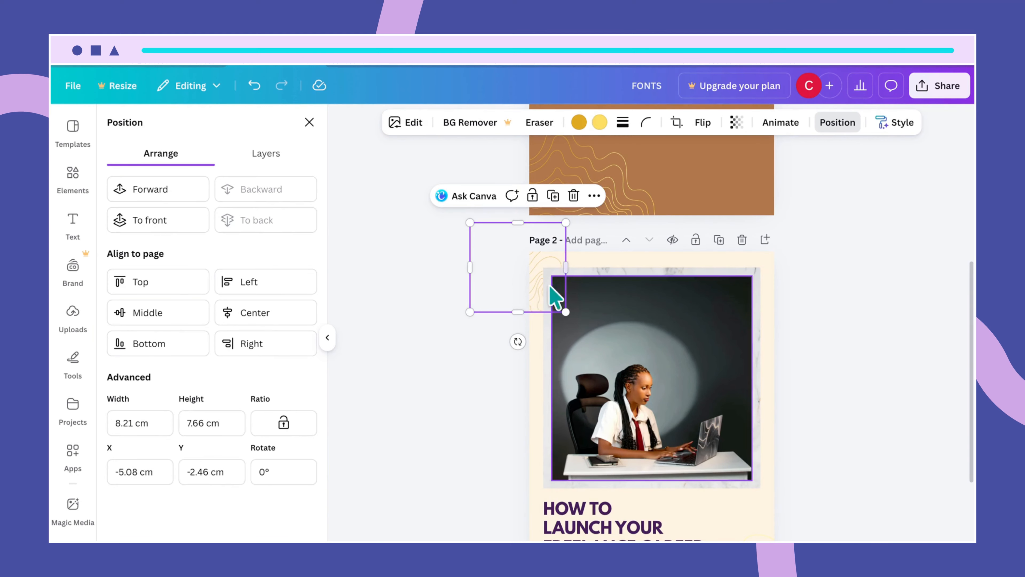
click(847, 328)
- Marquee-select the laptop cover photo and its frame on page 2 and group them
click(846, 327)
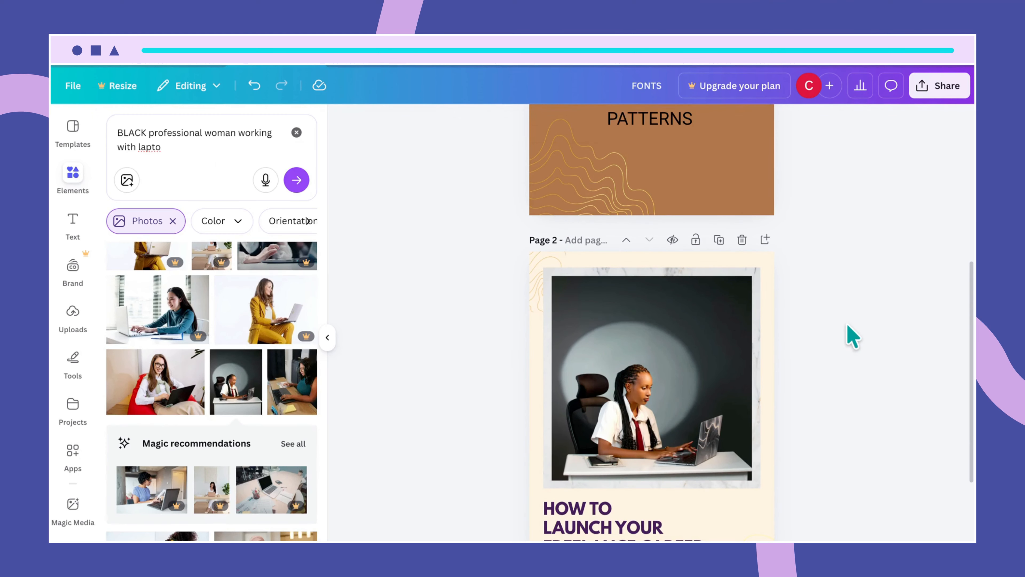
scroll(809, 377, down, 3)
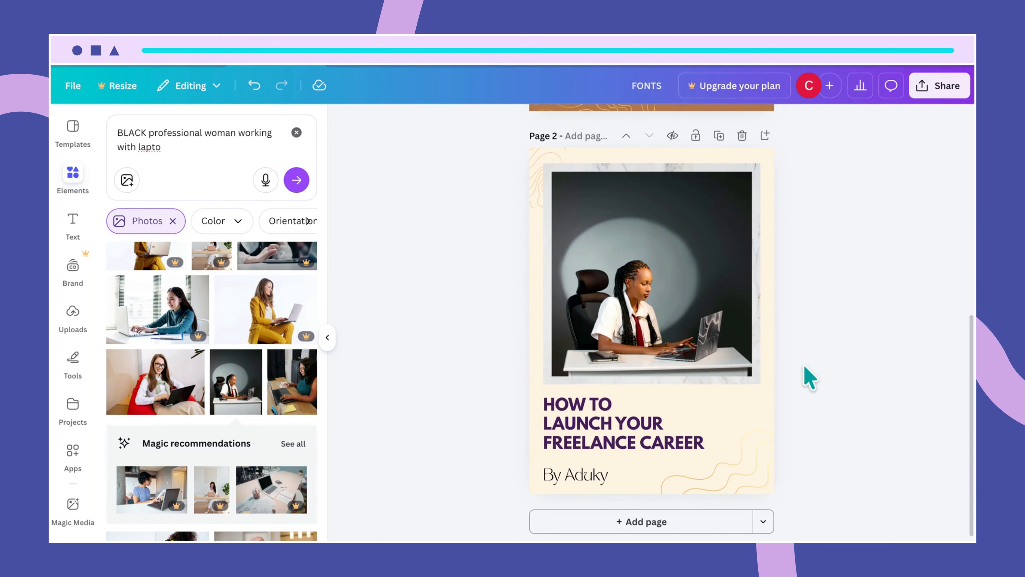
click(773, 178)
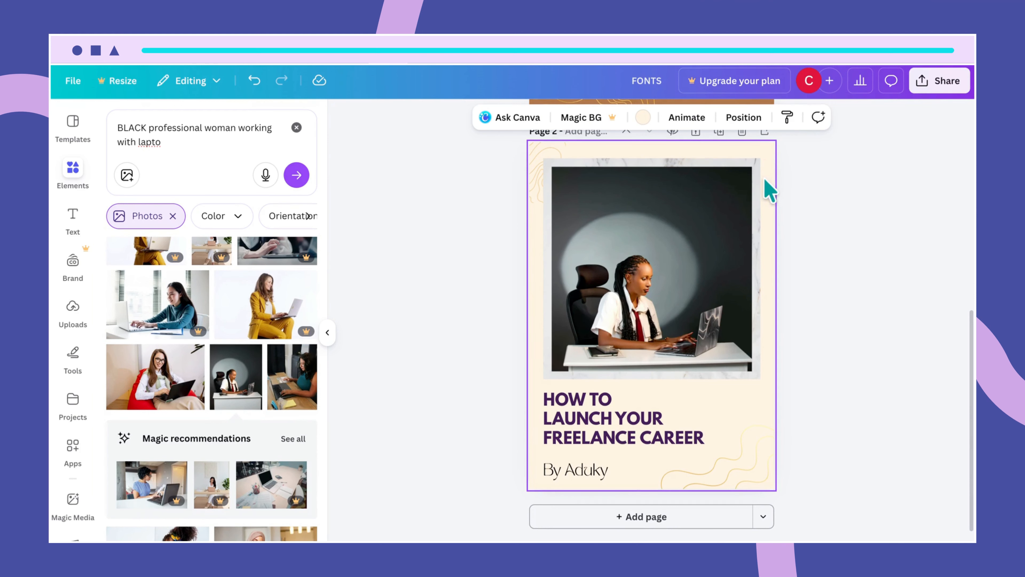
click(759, 200)
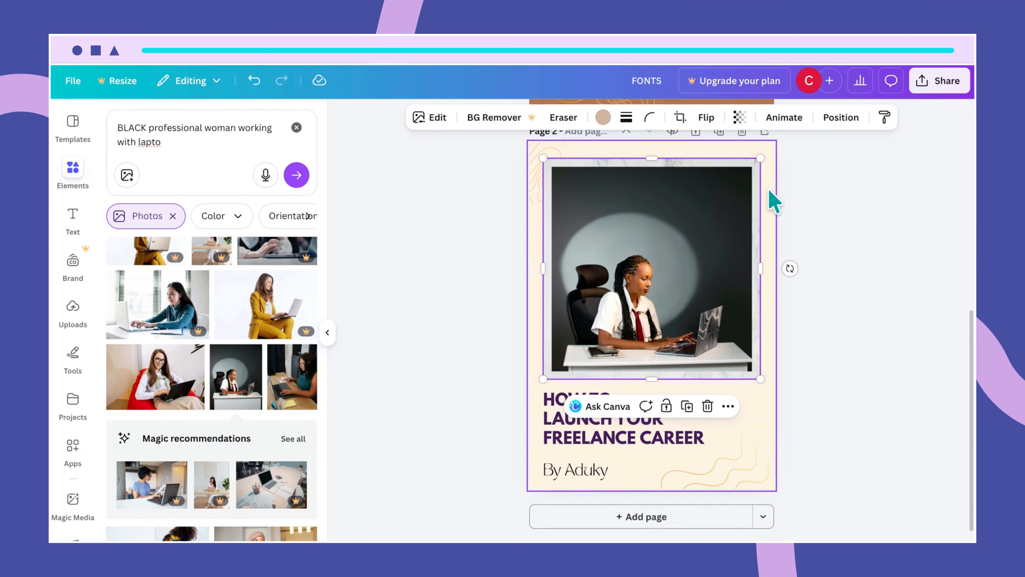
right_click(768, 190)
click(767, 175)
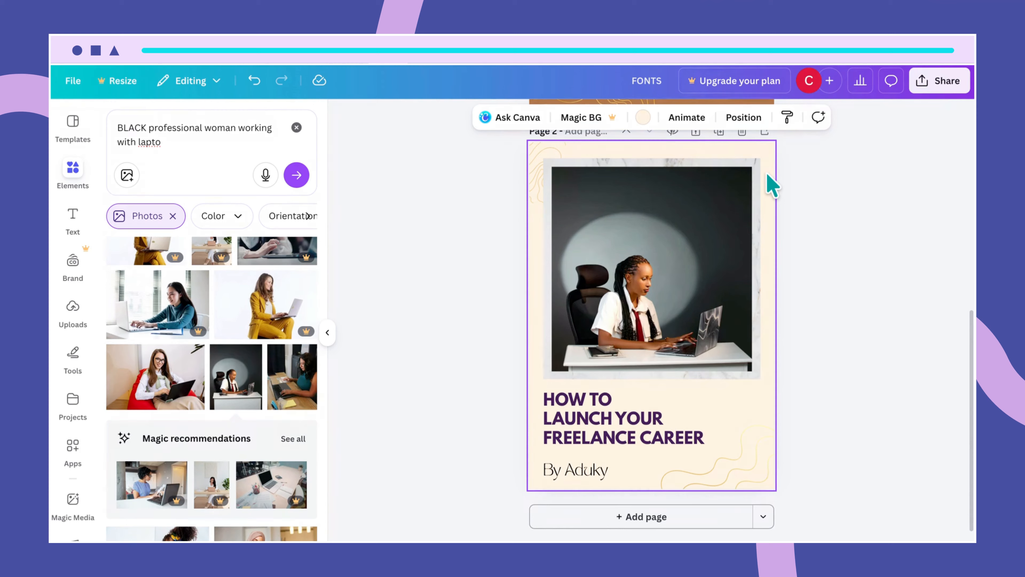
drag(767, 173, 716, 214)
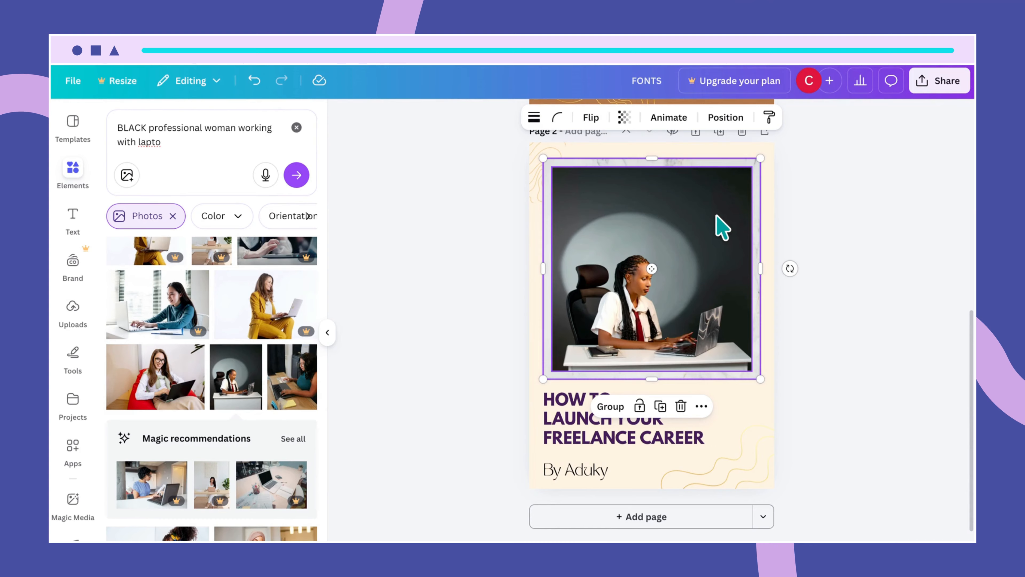
click(619, 409)
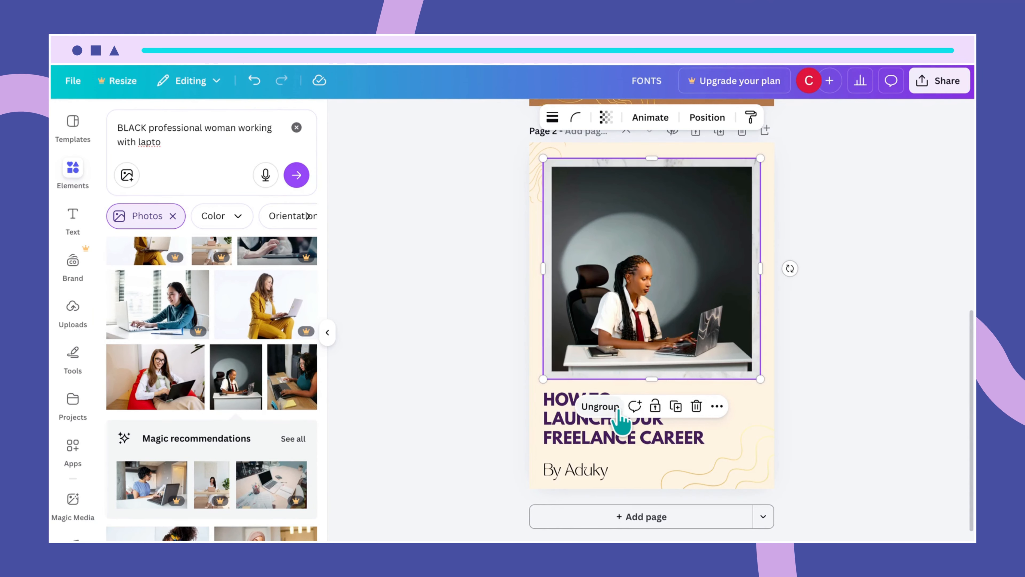
- Shift the photo group until it sits horizontally centred above the heading
click(776, 328)
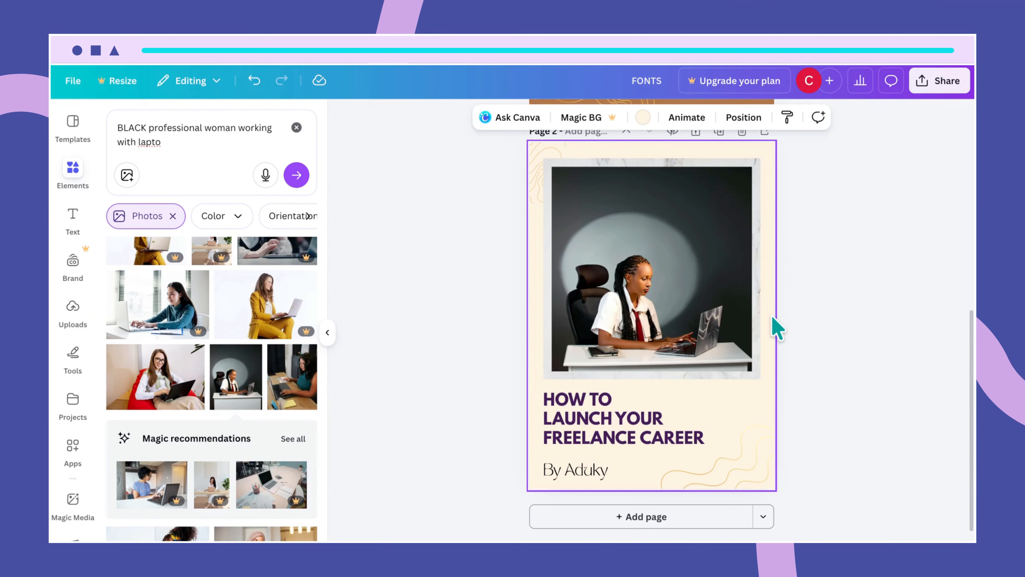
click(686, 325)
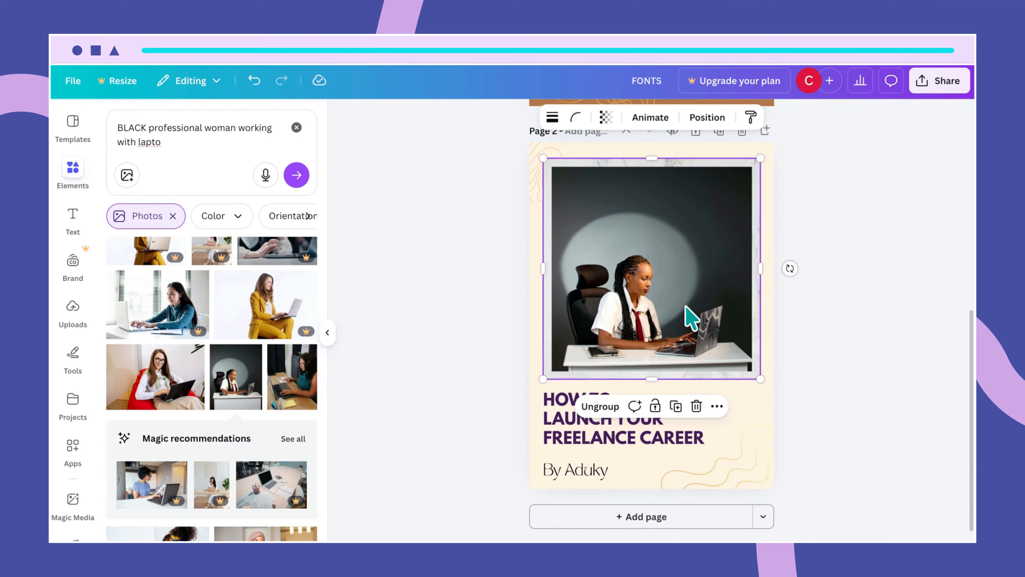
drag(685, 306, 684, 307)
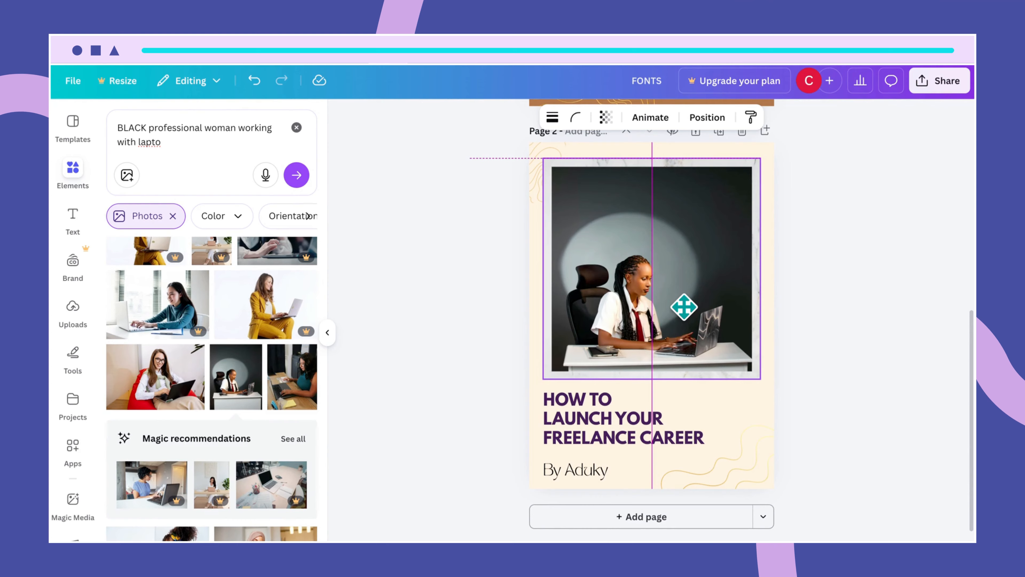
drag(684, 307, 684, 308)
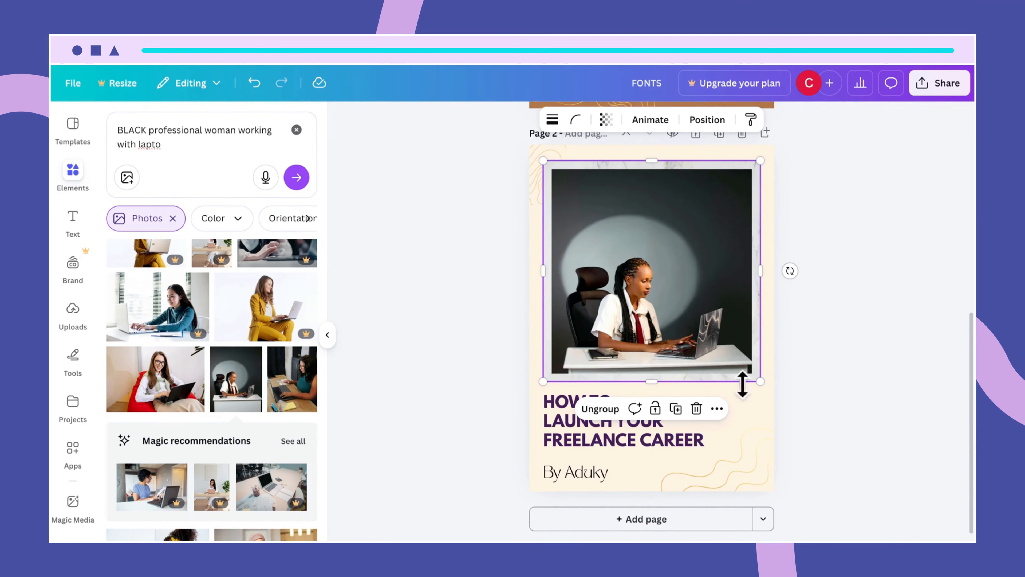
- Deselect the photo group and add a blank cream page 3 after the page 2 cover
click(771, 351)
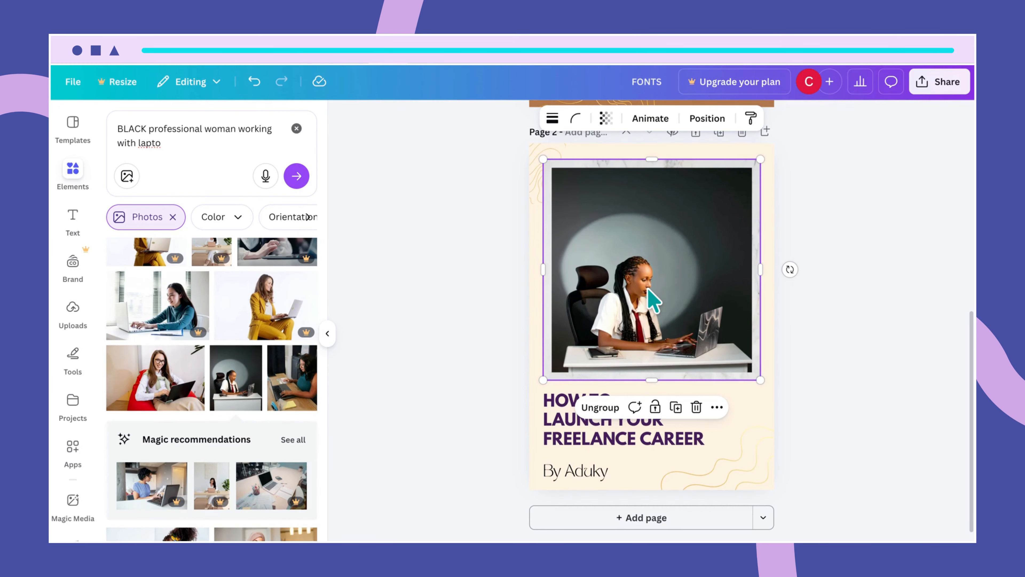
click(771, 355)
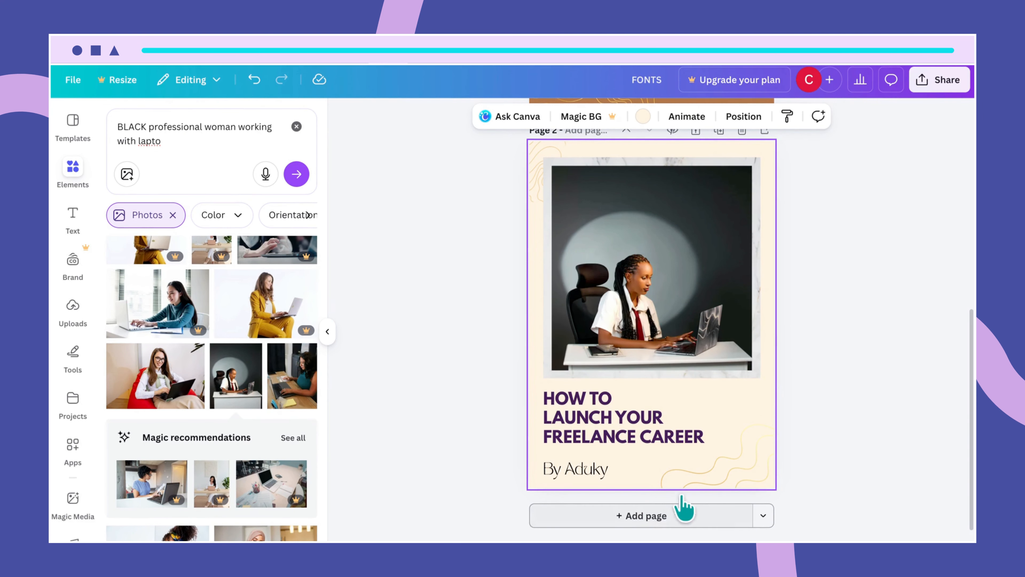
scroll(751, 359, up, 3)
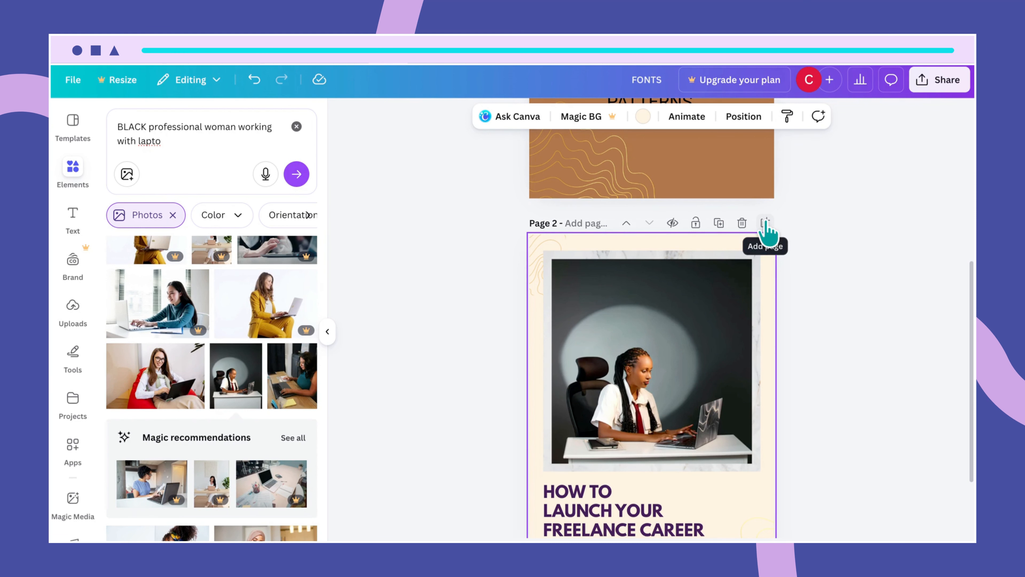
scroll(763, 307, down, 3)
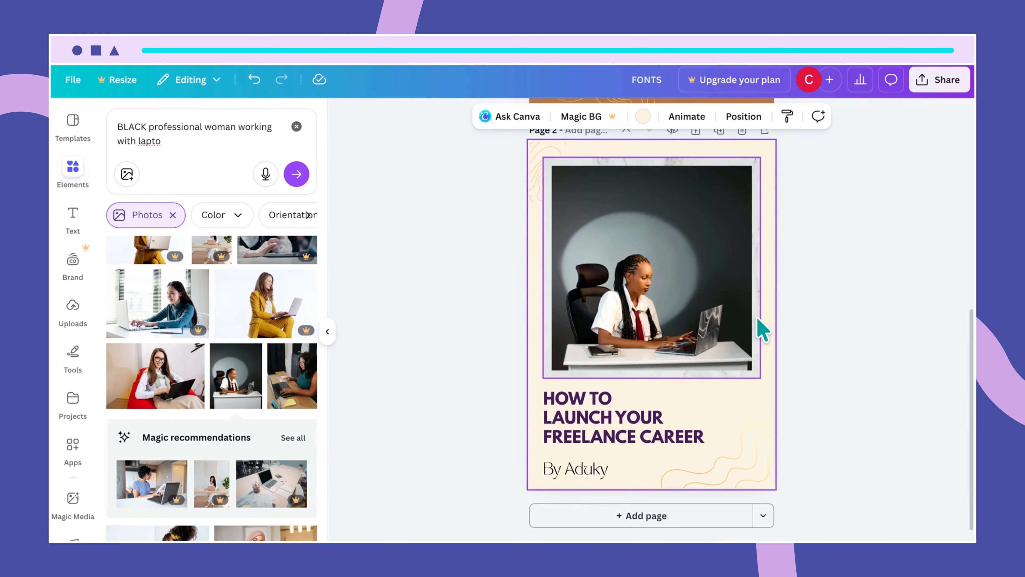
click(662, 521)
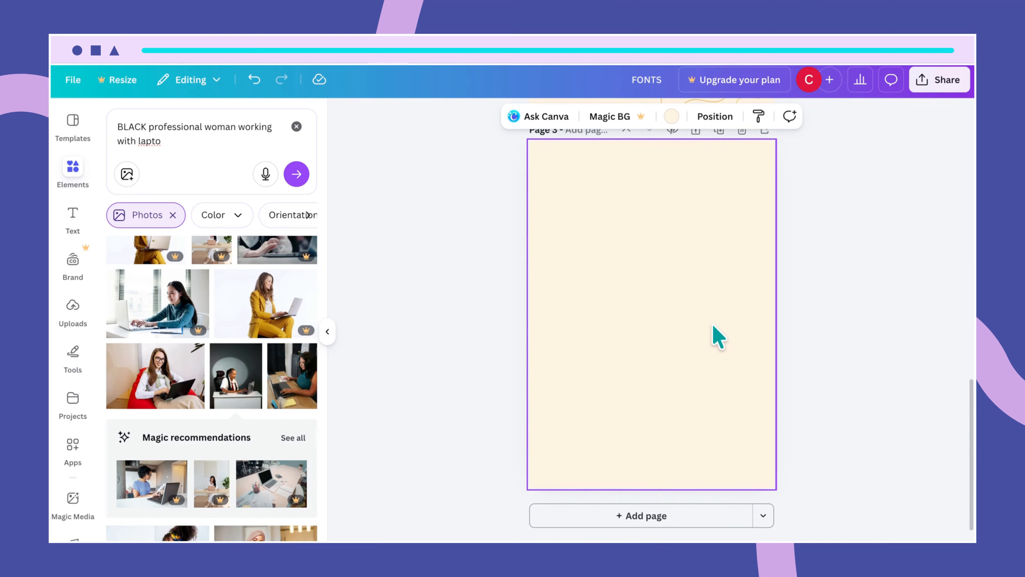
- Add a text box reading 'CONTENT PAGE' to page 3 and move it near the top
key(t)
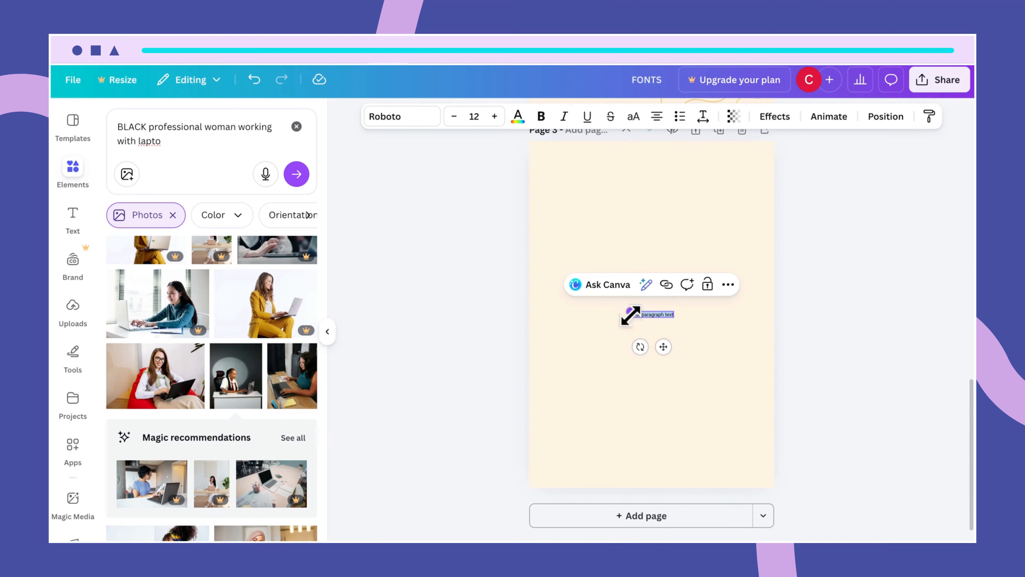
drag(630, 314, 550, 300)
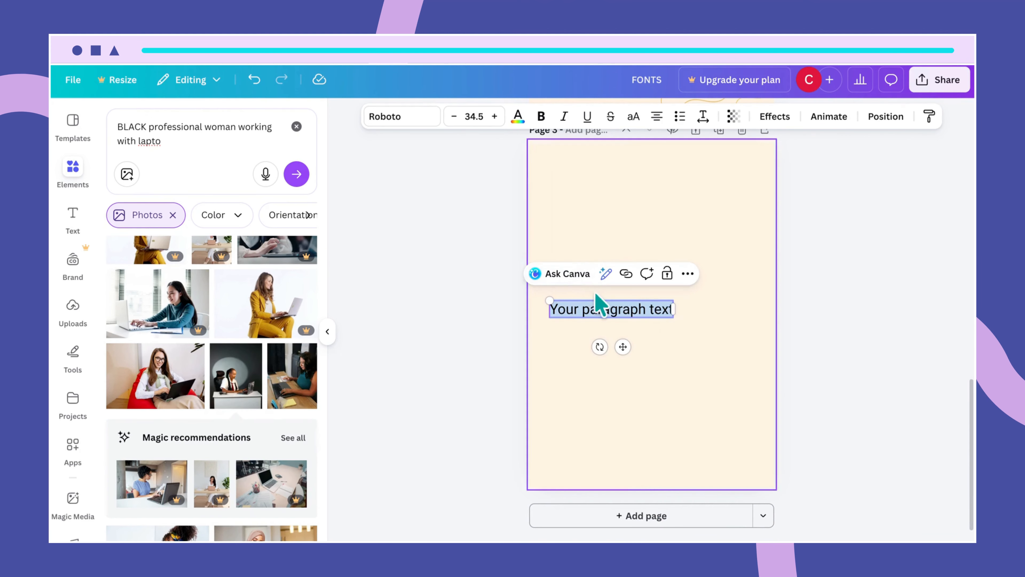
text(CONT)
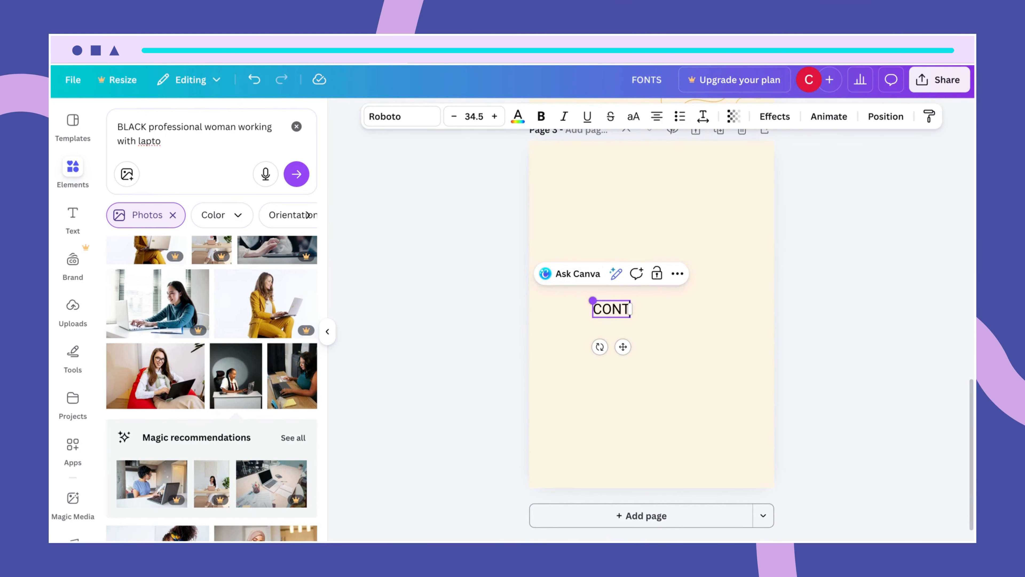
text(ENT PAGE)
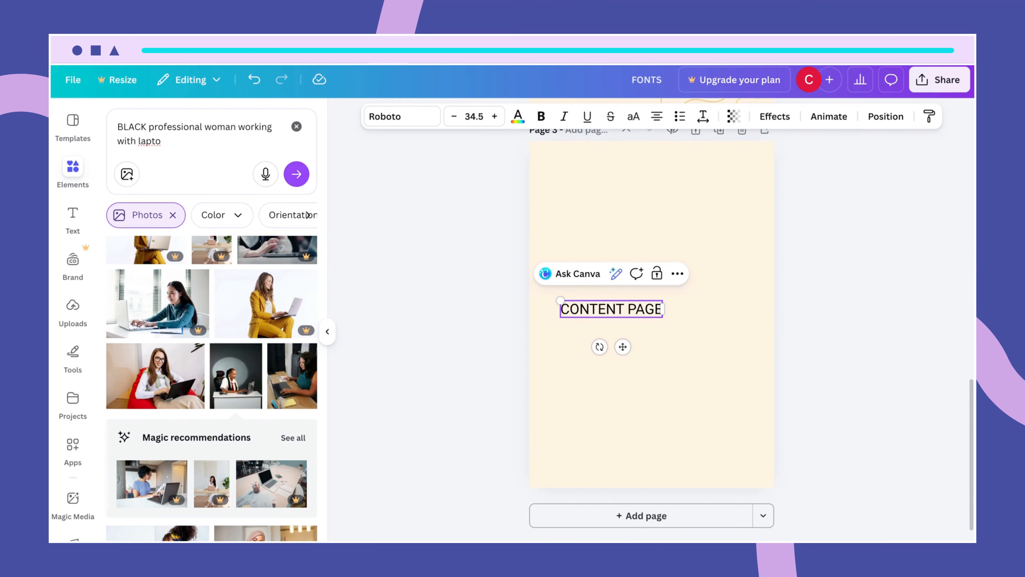
click(681, 375)
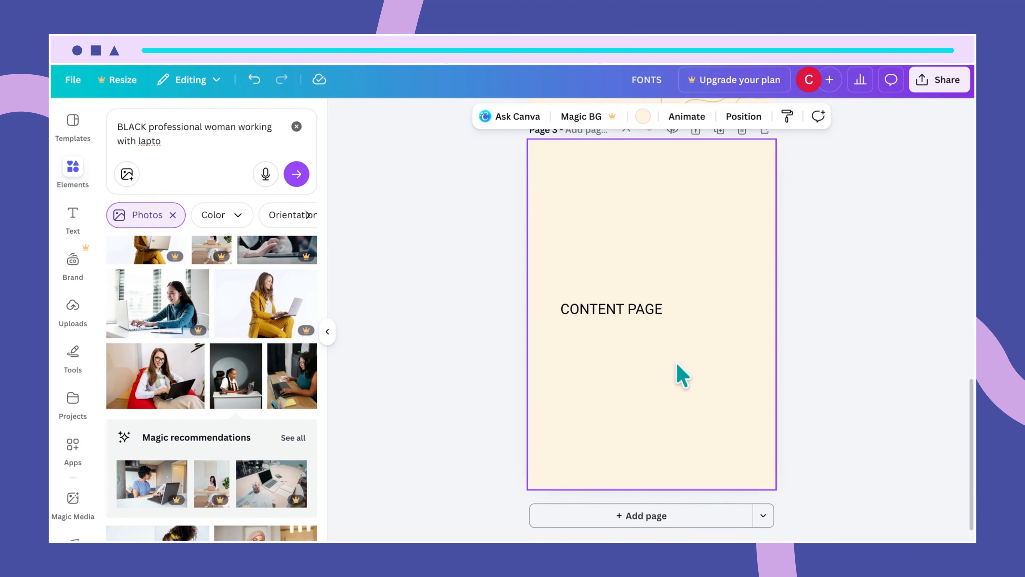
click(629, 314)
drag(628, 312, 663, 175)
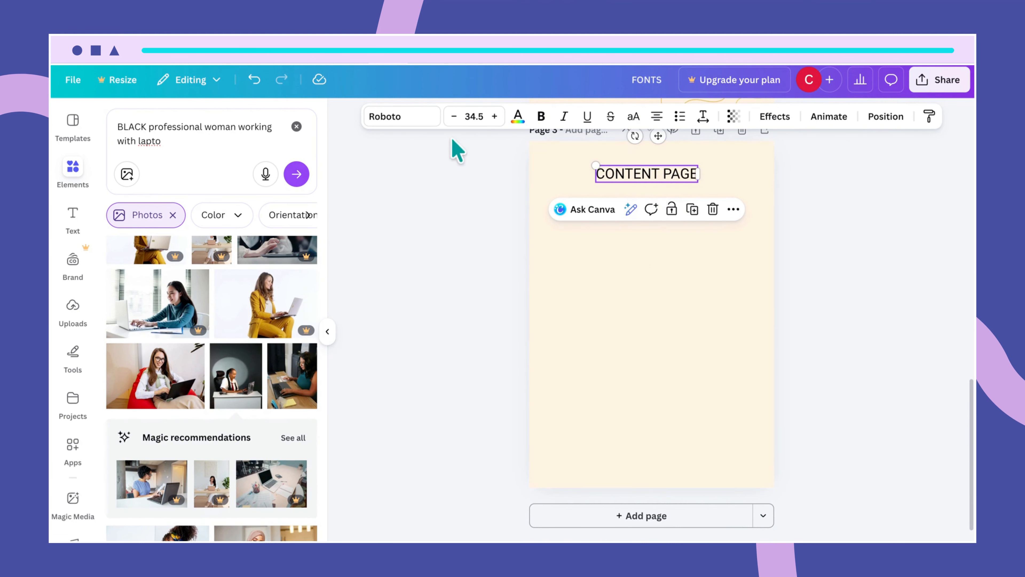
- Set the CONTENT PAGE heading in TAN Mon Cheri and centre it horizontally
click(419, 121)
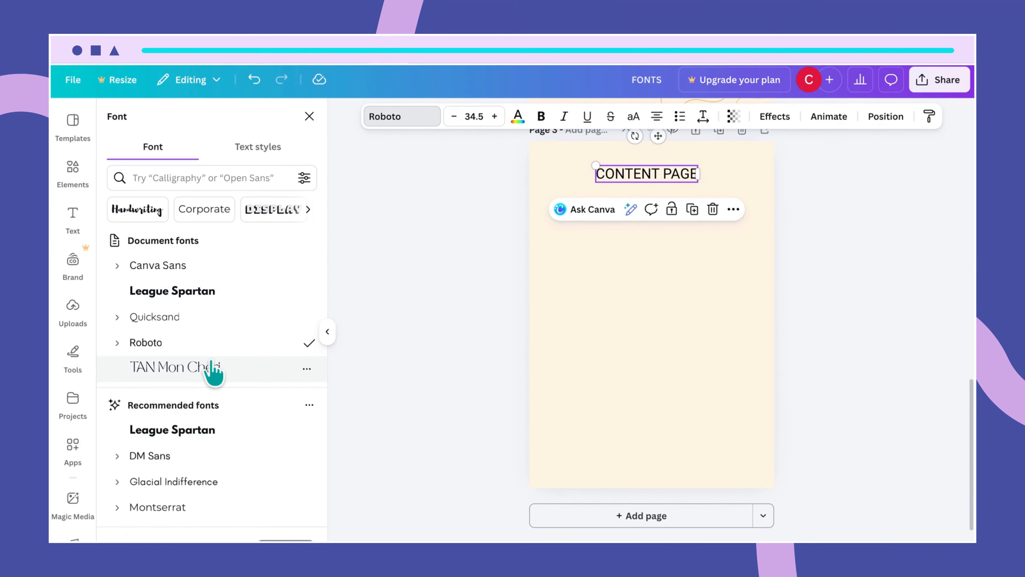
click(209, 368)
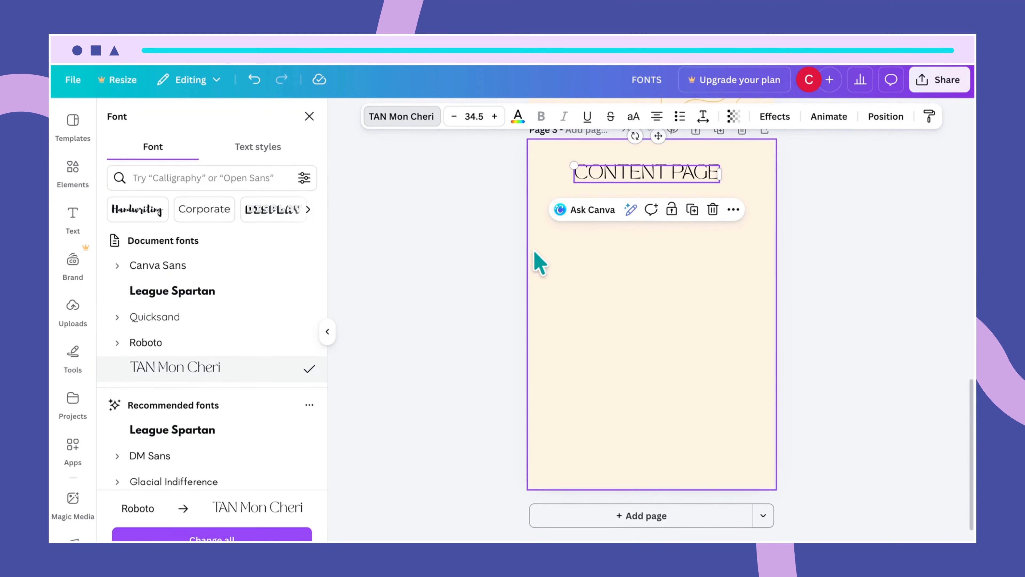
click(641, 260)
click(653, 177)
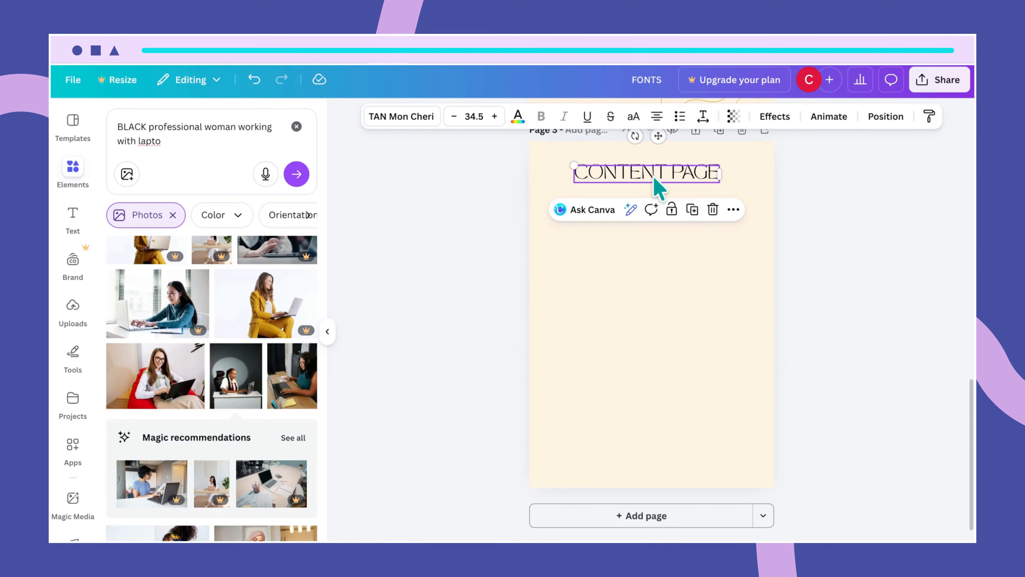
drag(654, 179, 654, 178)
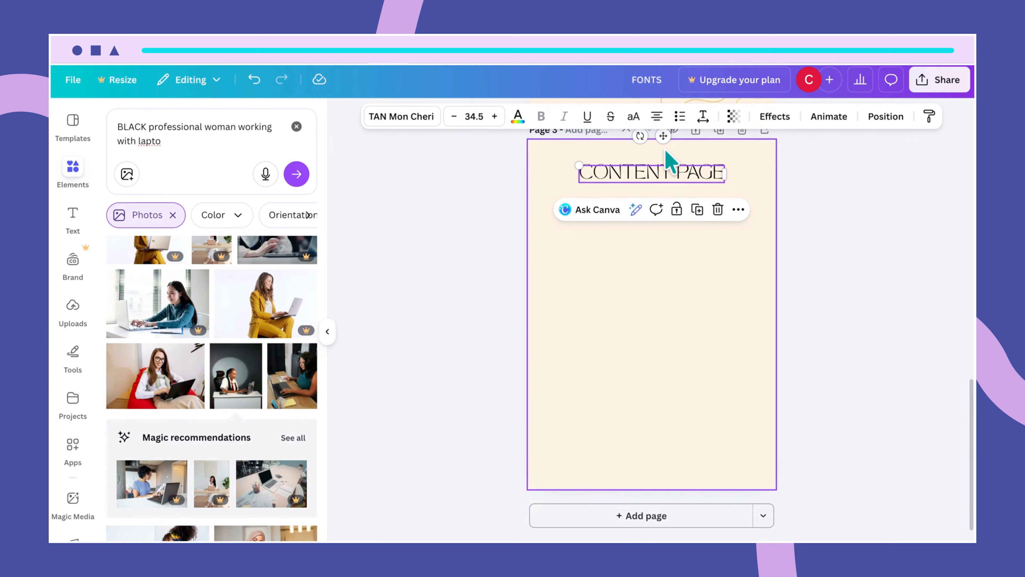
click(668, 285)
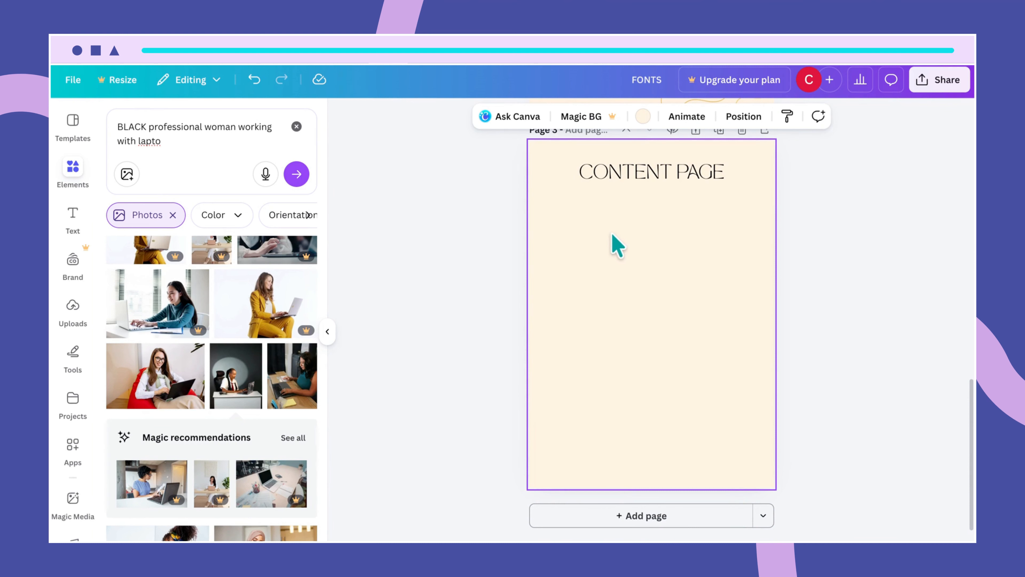
- Change the CONTENT PAGE heading's font size to 31
click(638, 178)
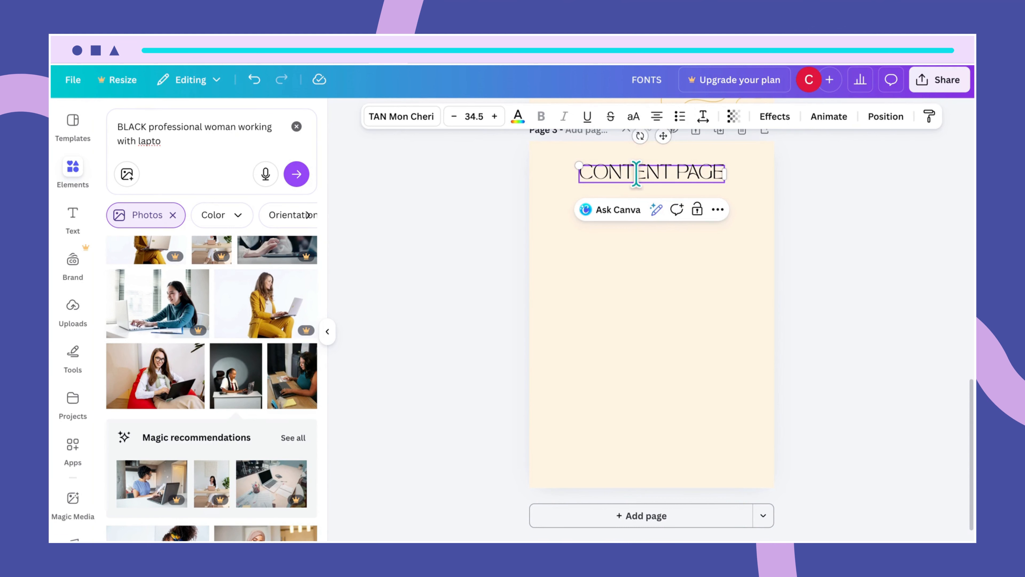
click(473, 117)
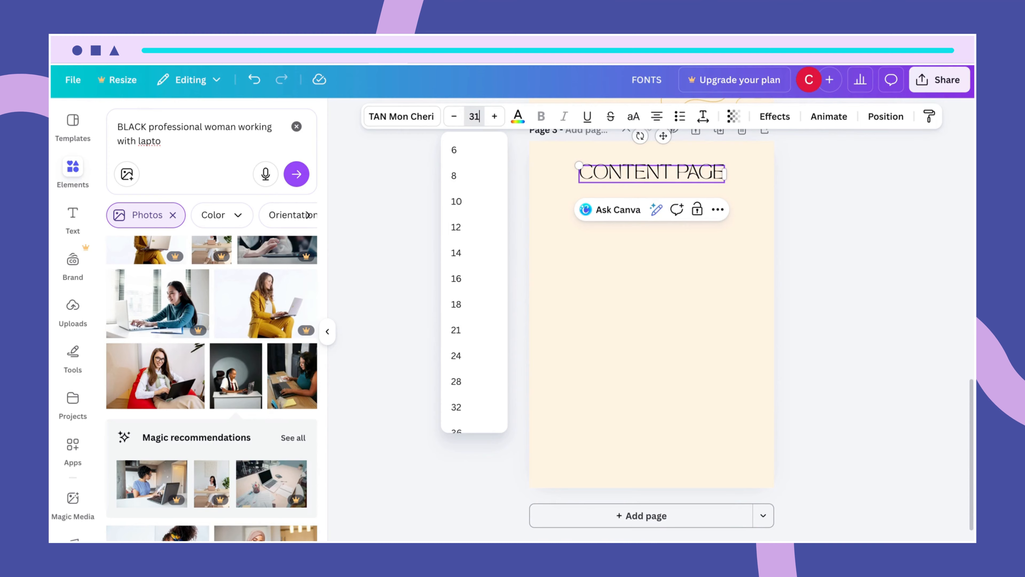
text(31)
key(Return)
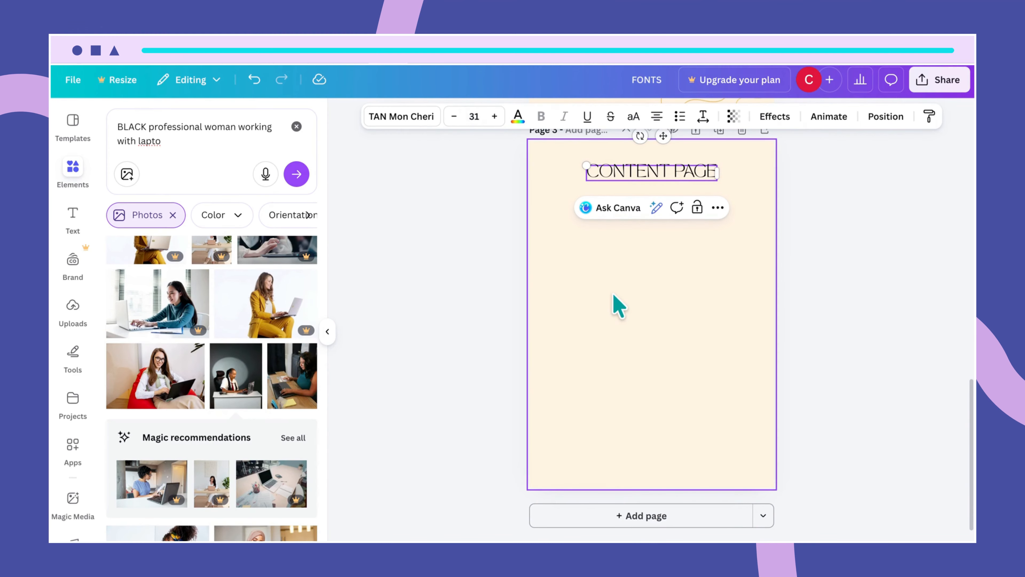
click(612, 294)
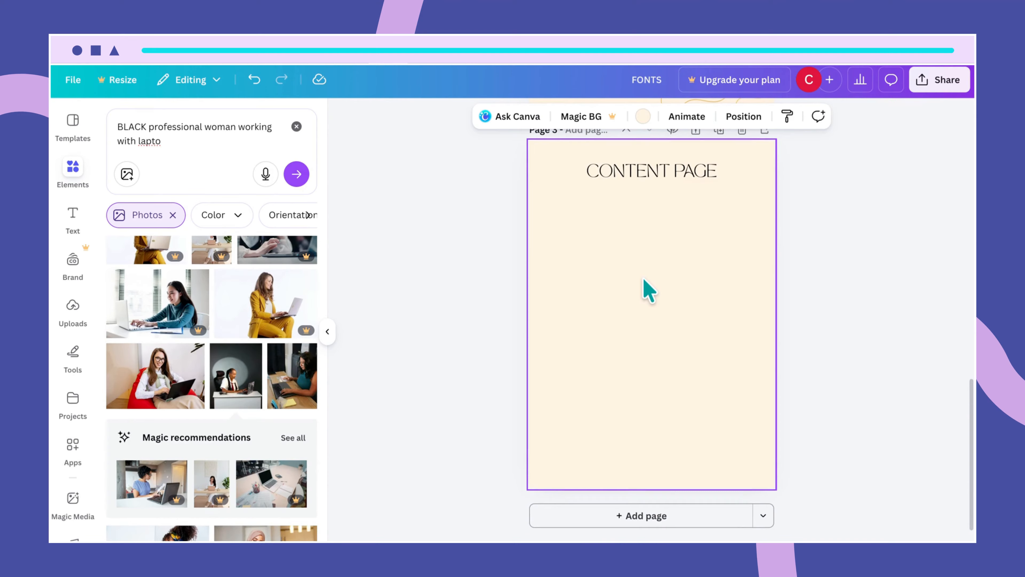
scroll(645, 291, up, 5)
scroll(648, 289, down, 3)
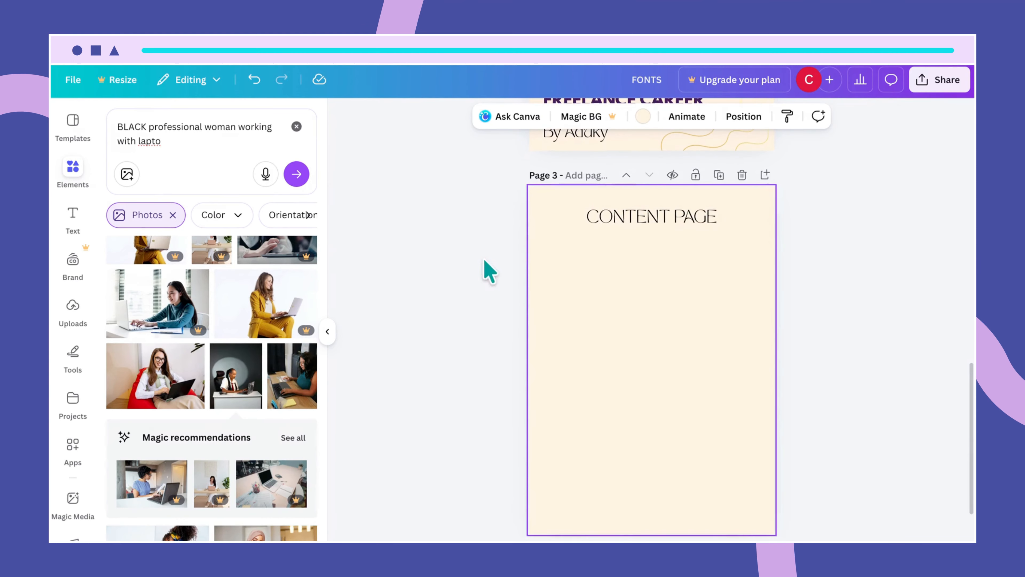
- Add the white marble texture from recently used elements and resize it to fill the page below the heading
click(296, 127)
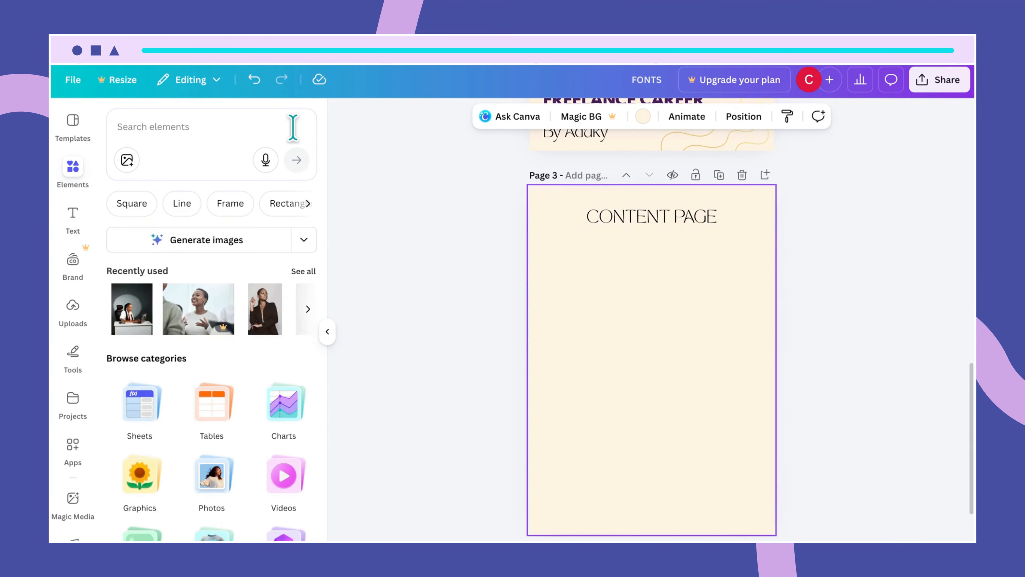
click(303, 271)
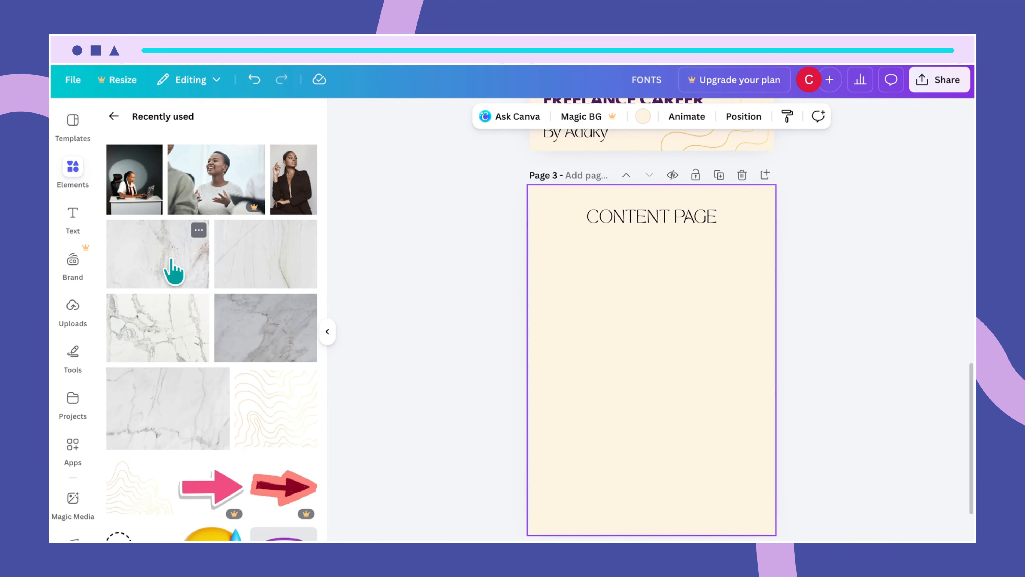
click(173, 270)
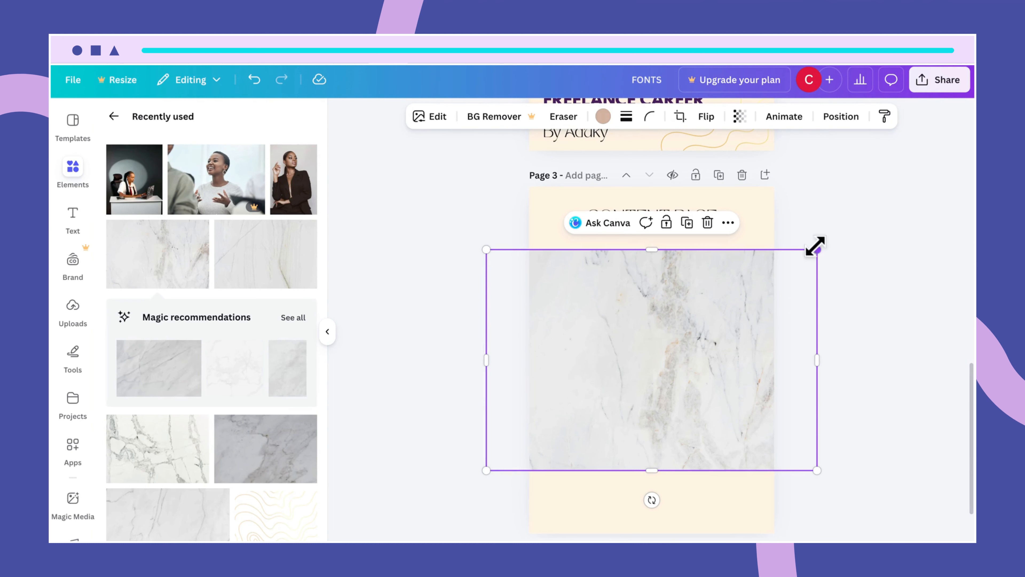
drag(815, 247, 751, 268)
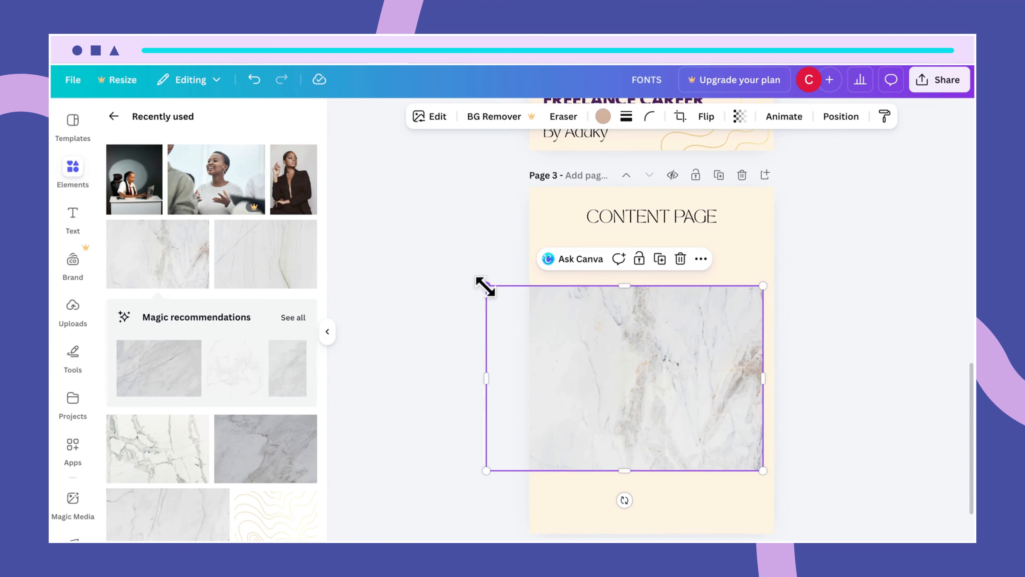
drag(485, 285, 561, 288)
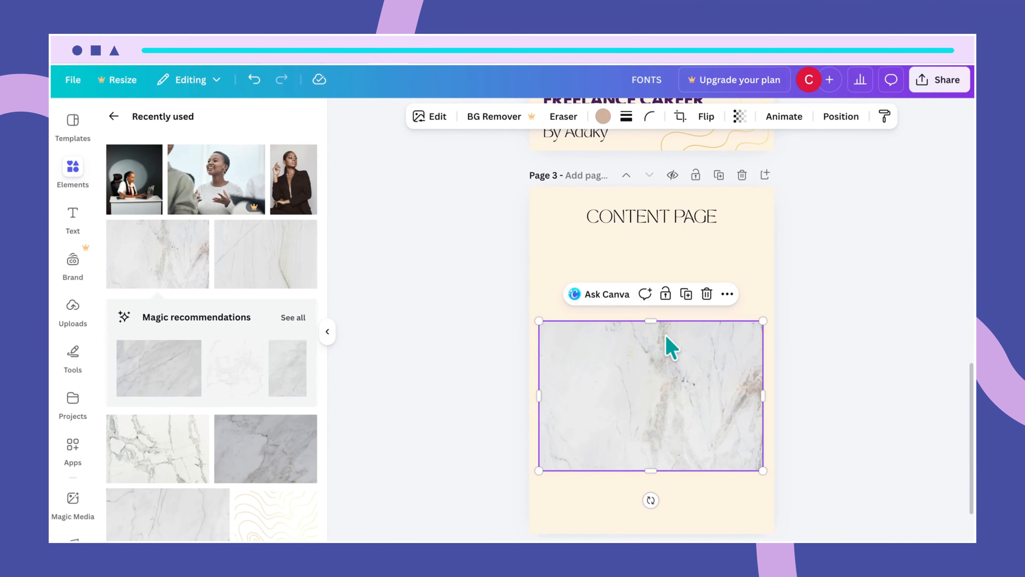
drag(650, 321, 646, 235)
drag(652, 473, 656, 526)
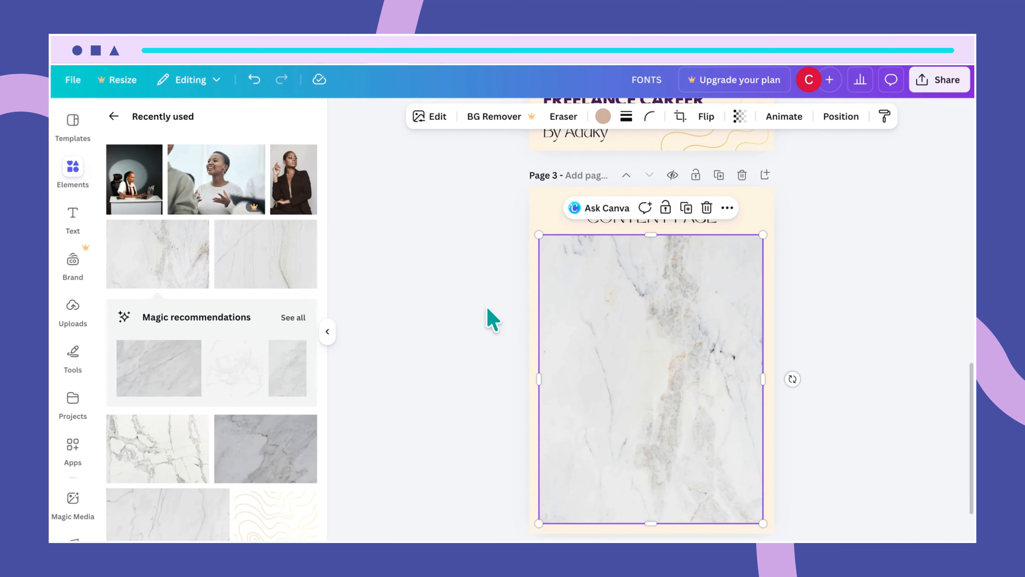
click(757, 222)
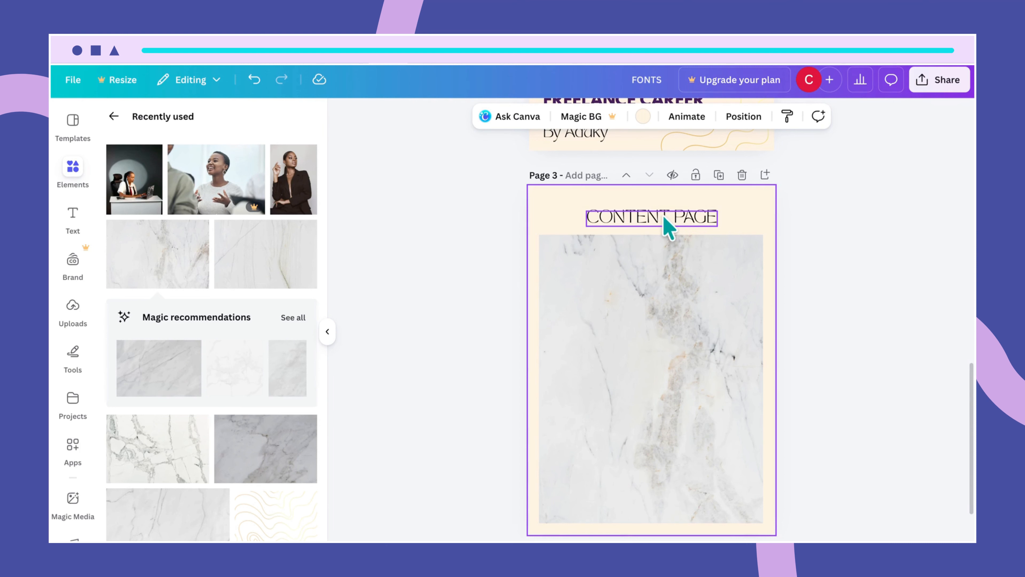
click(662, 270)
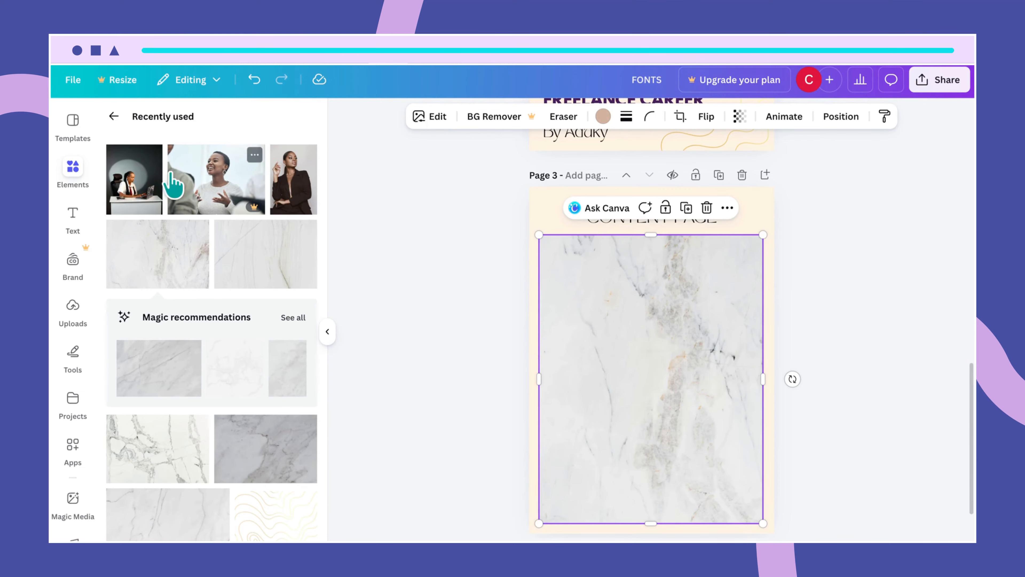
- Search Elements for 'rounded square picture holder frame' and browse all the frame results
click(114, 116)
click(178, 136)
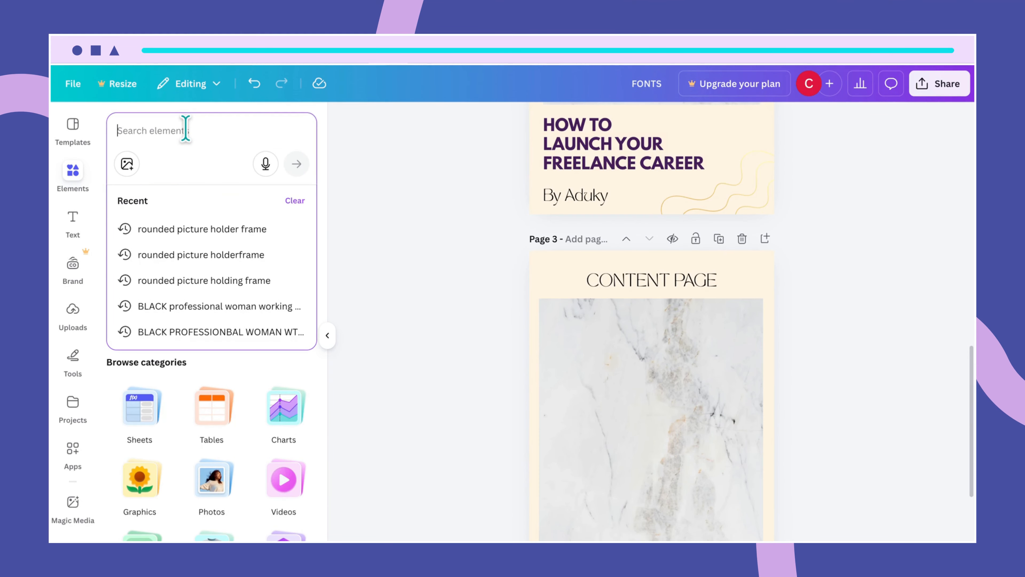
text(rounded)
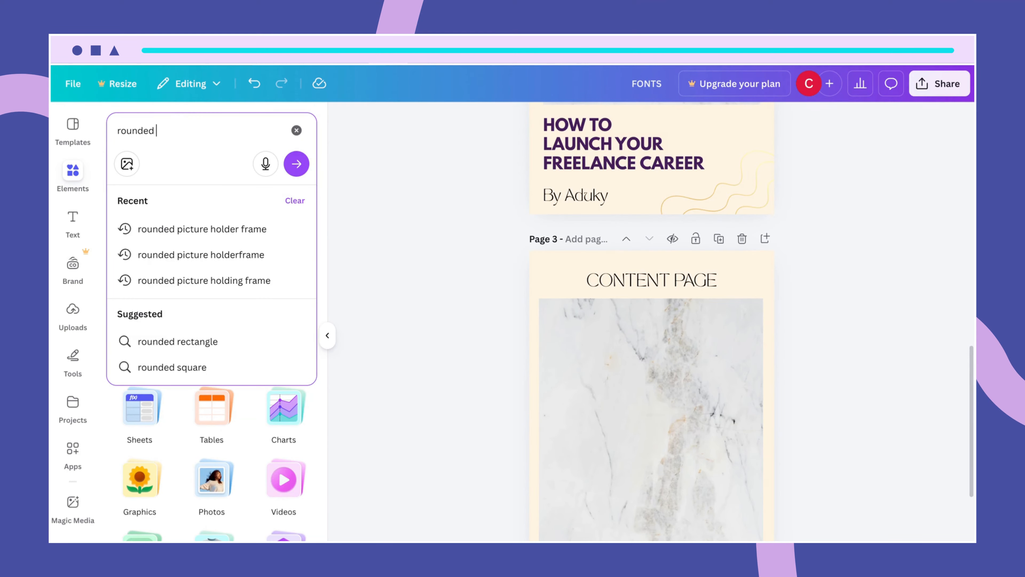
text( sq)
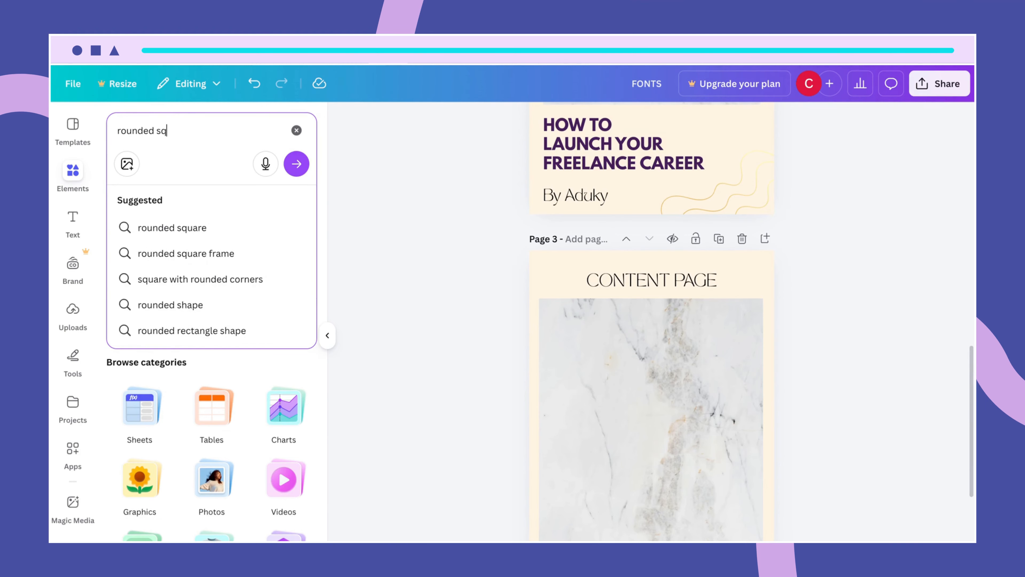
text(uare picture holder fr)
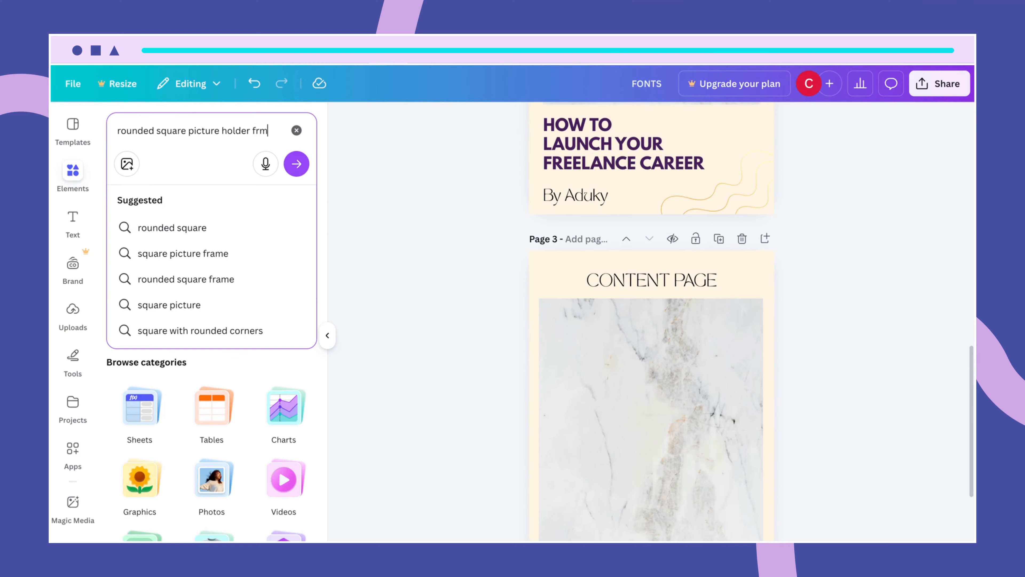
key(BackSpace)
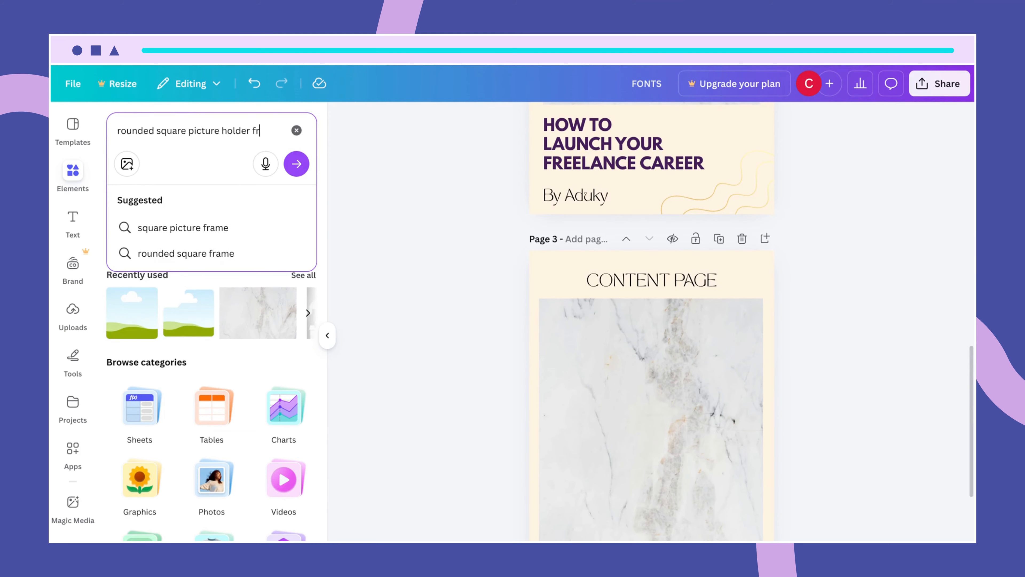
text(rame)
key(Return)
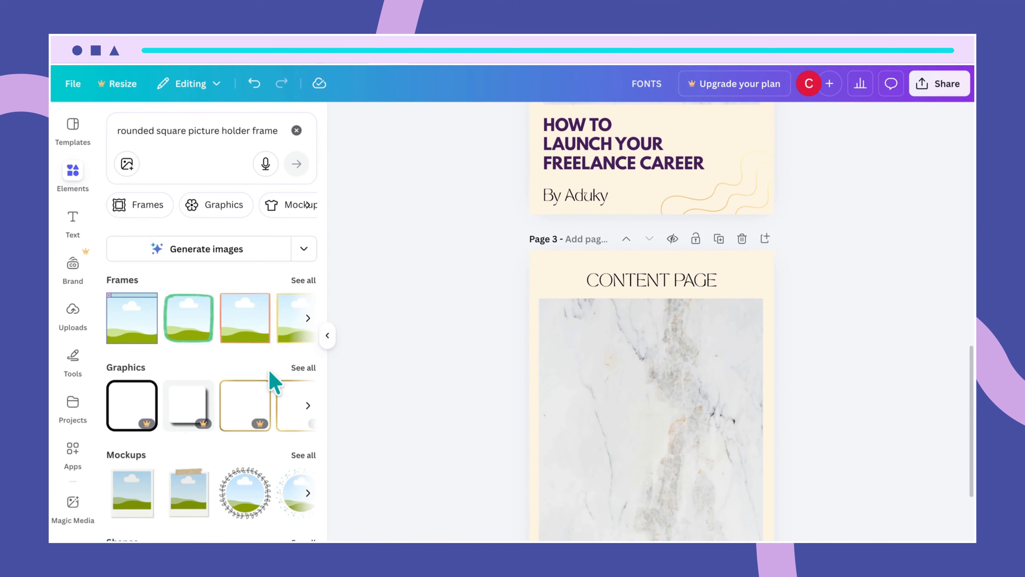
click(302, 284)
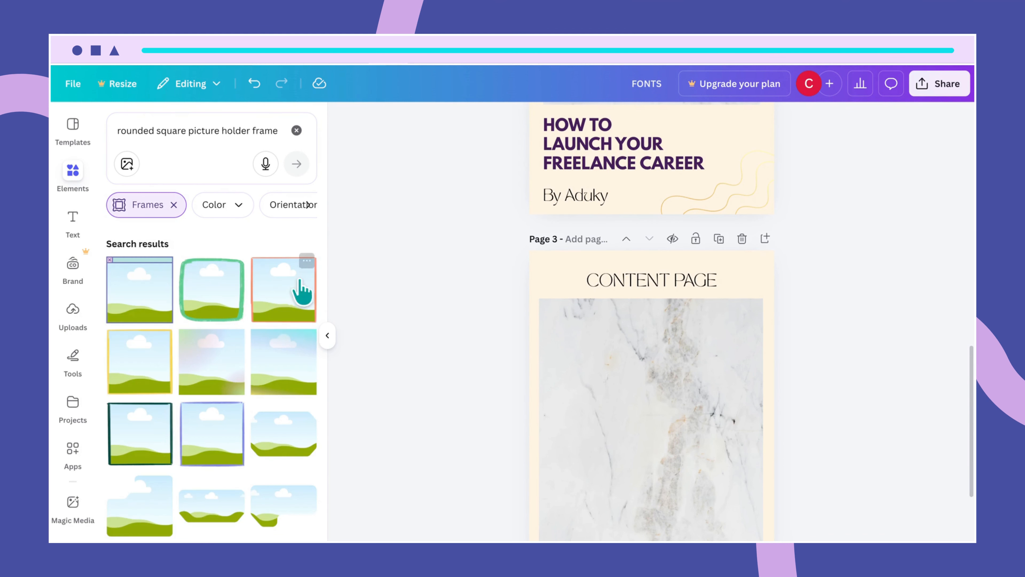
scroll(259, 436, down, 4)
scroll(260, 442, down, 6)
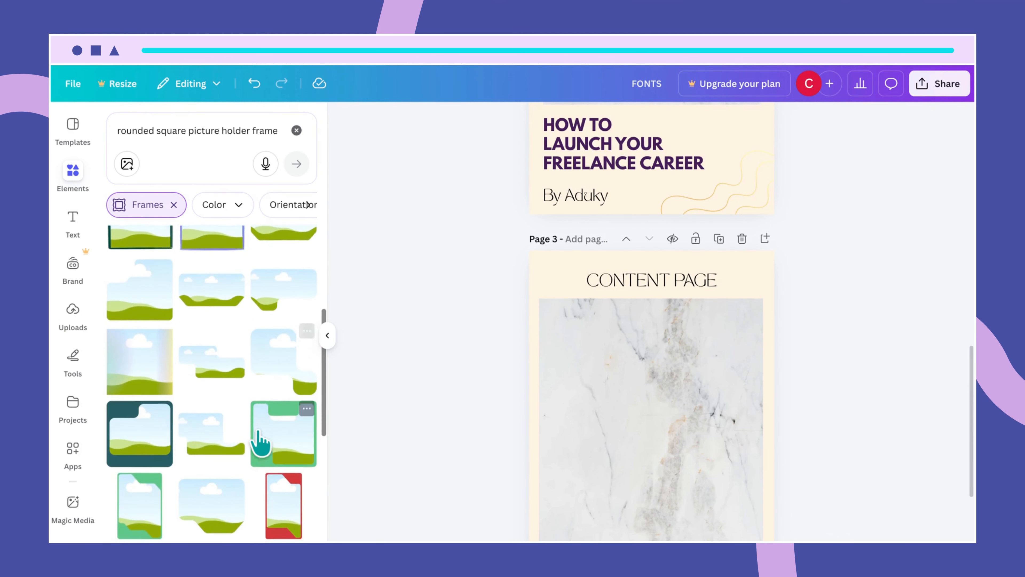
scroll(259, 434, down, 2)
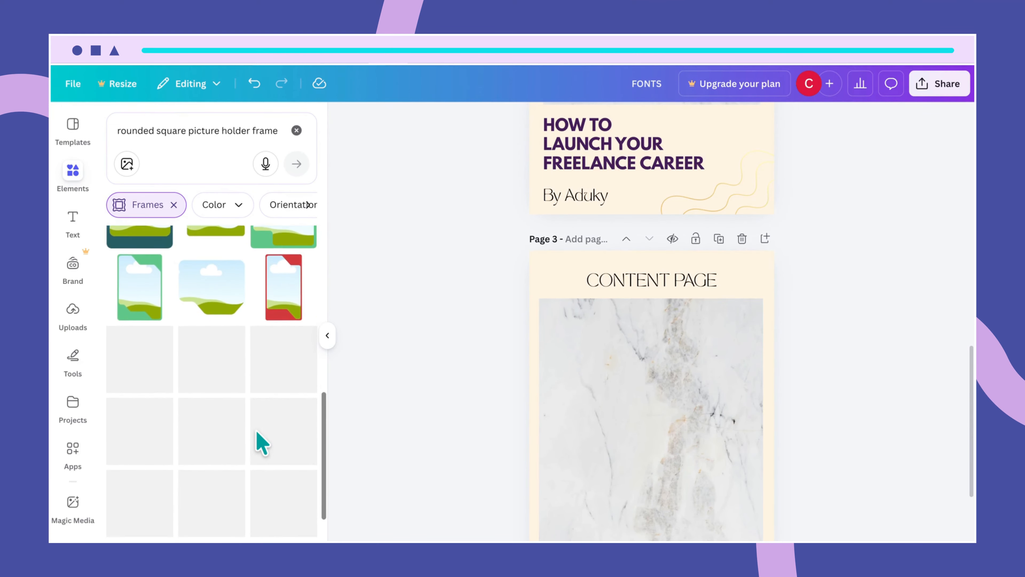
scroll(260, 442, down, 6)
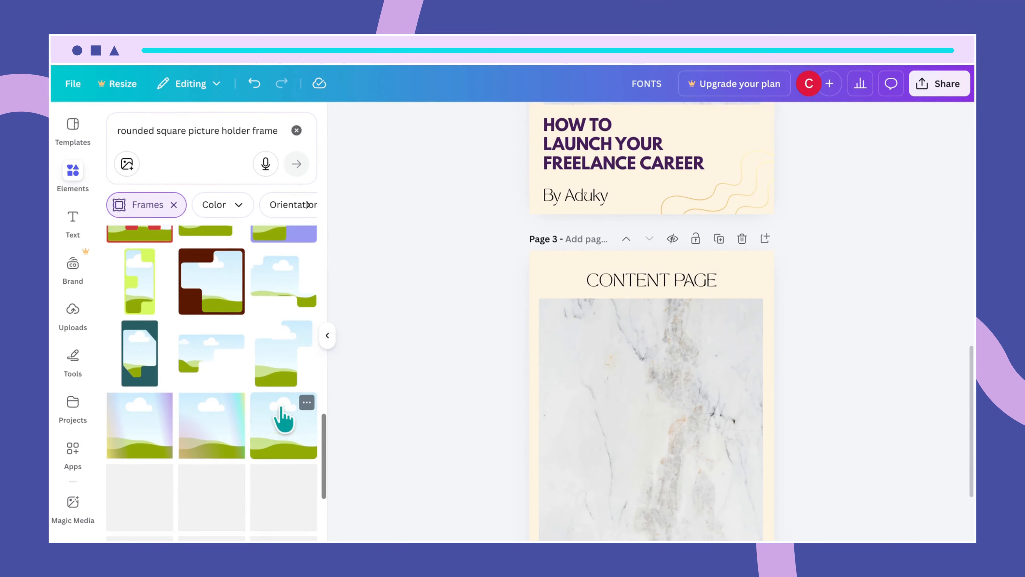
click(307, 403)
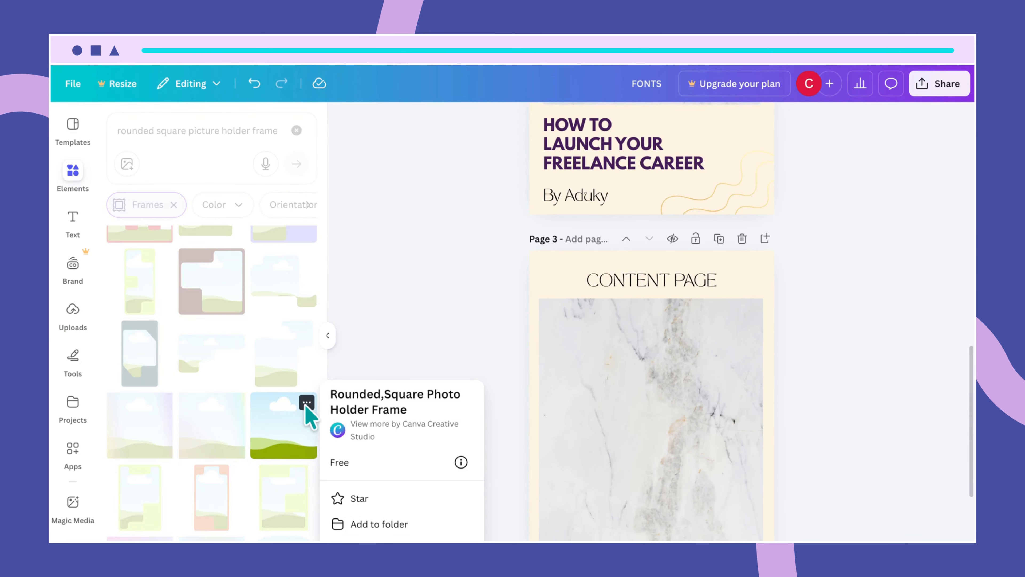
- Add the Rounded, Square Photo Holder Frame to page 3
click(278, 438)
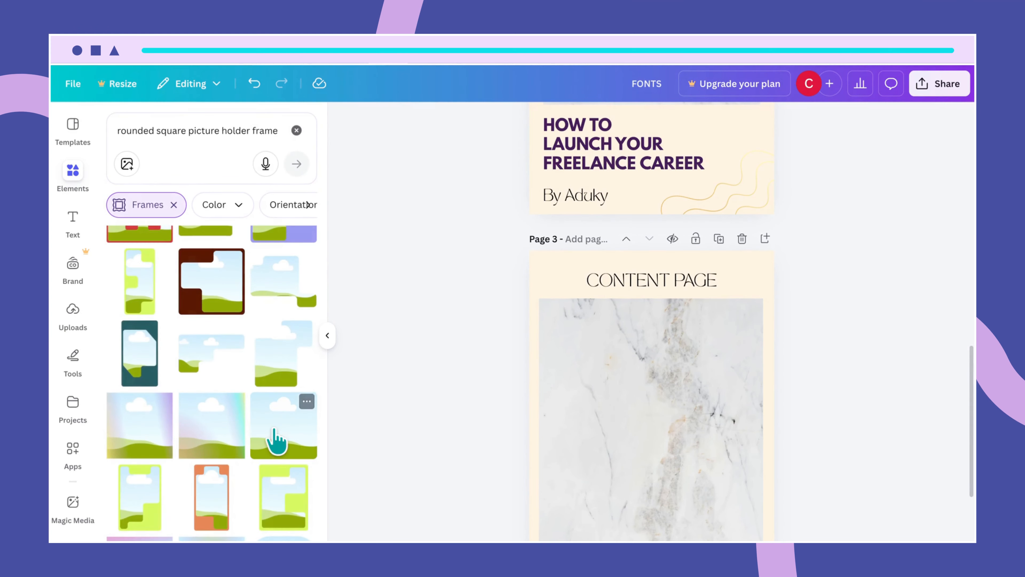
click(275, 436)
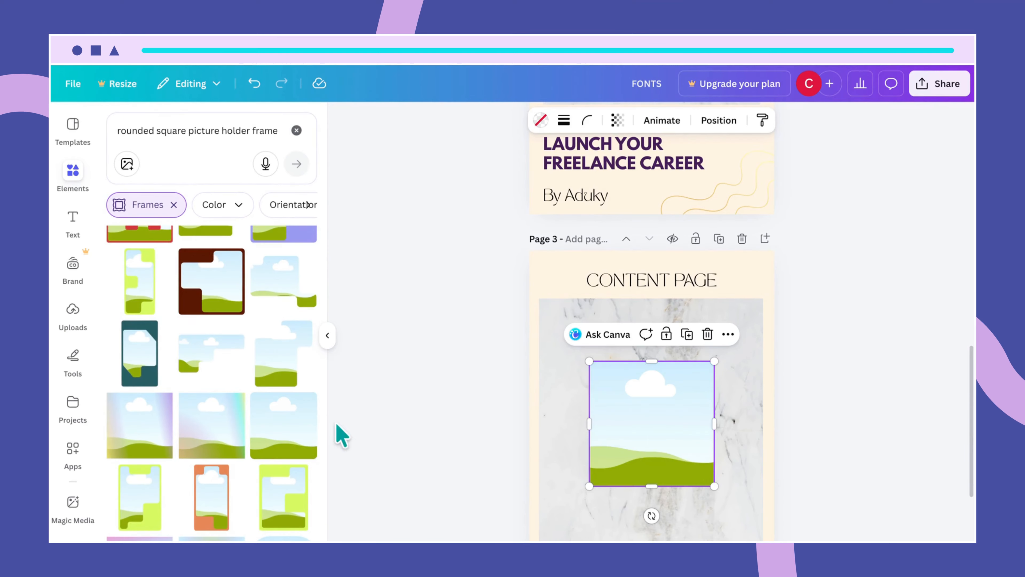
click(306, 402)
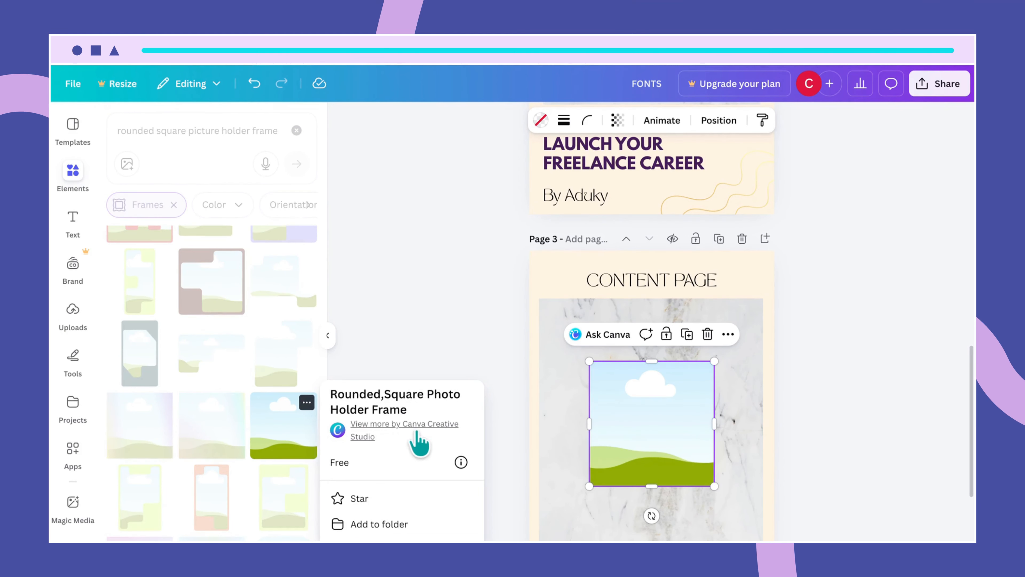
click(515, 460)
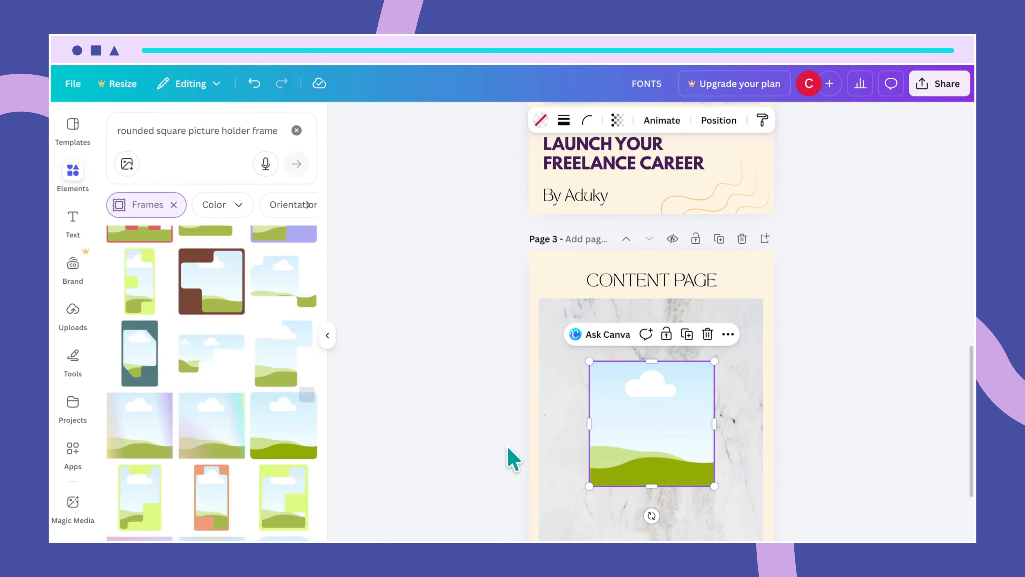
click(513, 459)
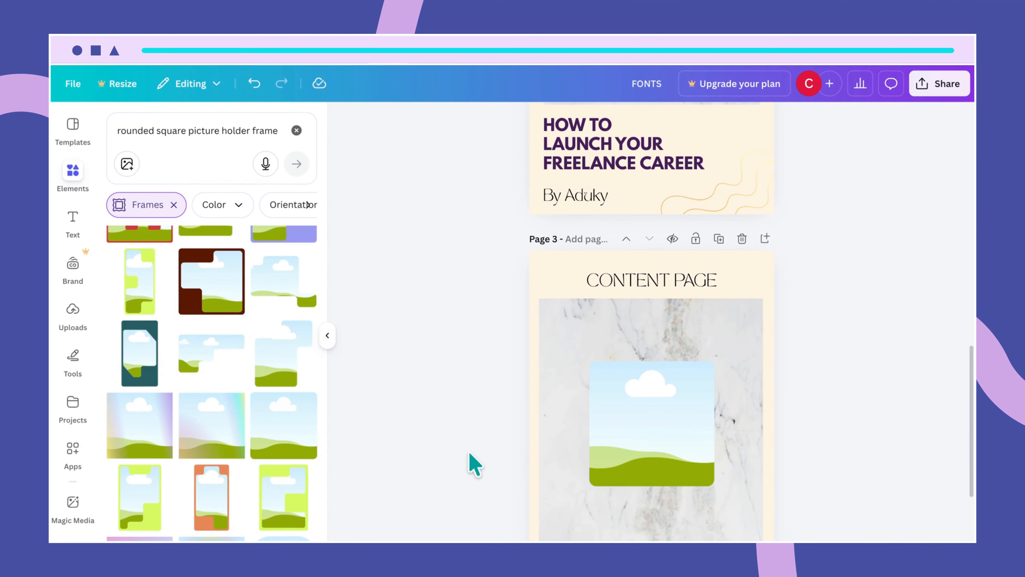
click(665, 467)
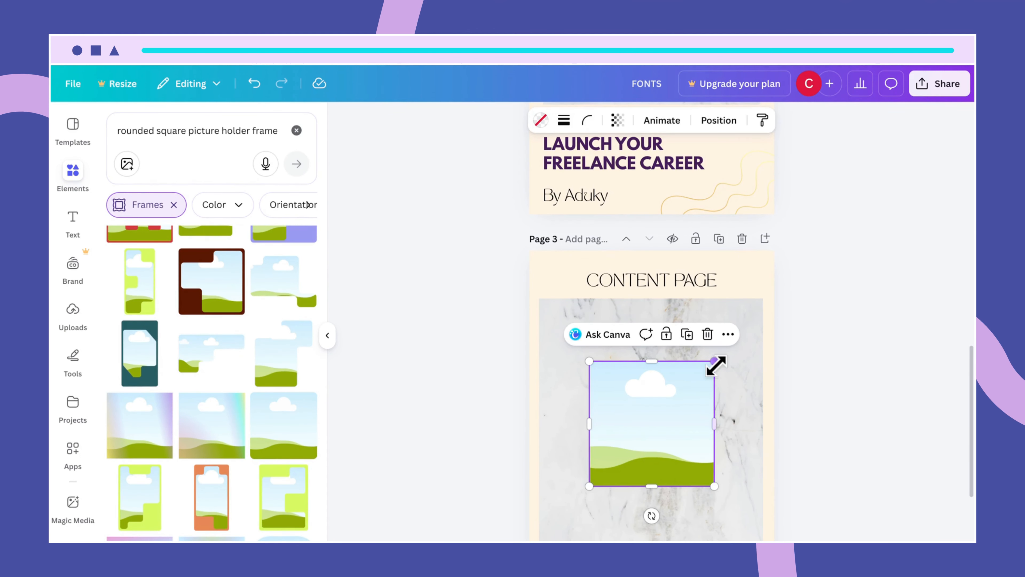
- Resize the frame from its corners and edges to fill most of the marble panel
drag(714, 361, 753, 322)
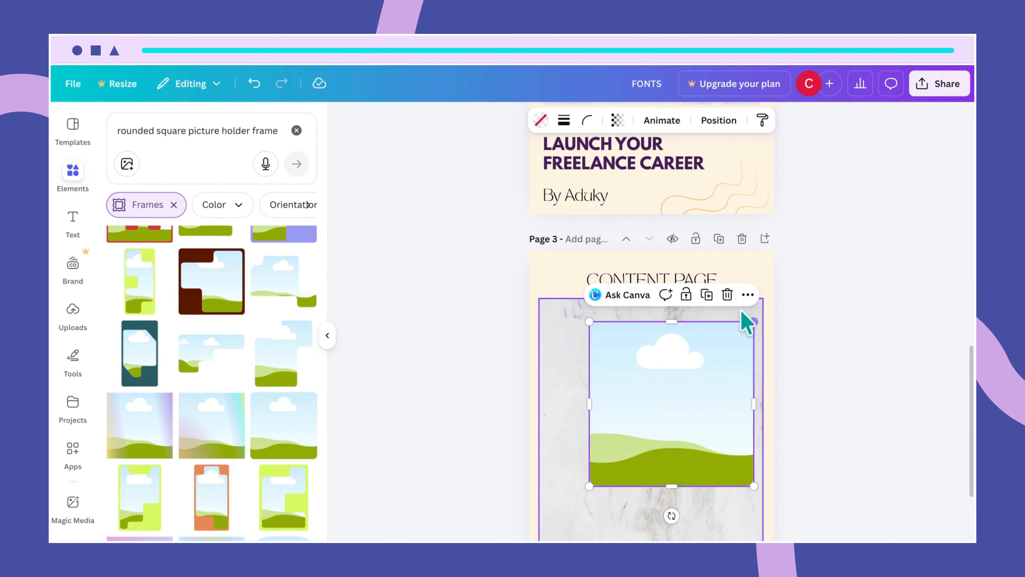
mouse_move(589, 319)
mouse_down()
mouse_move(570, 302)
mouse_move(577, 310)
mouse_up()
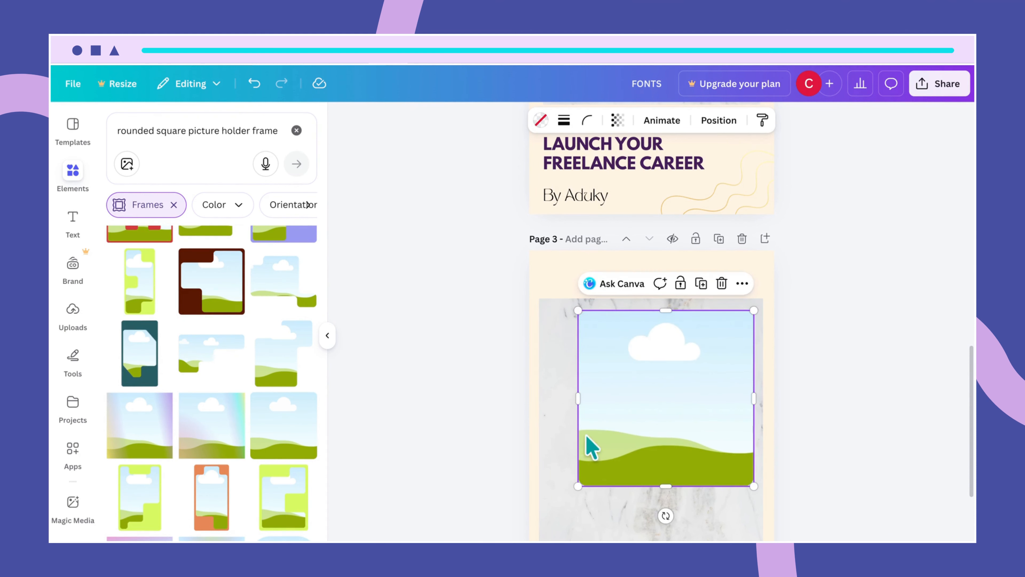
drag(577, 408, 553, 415)
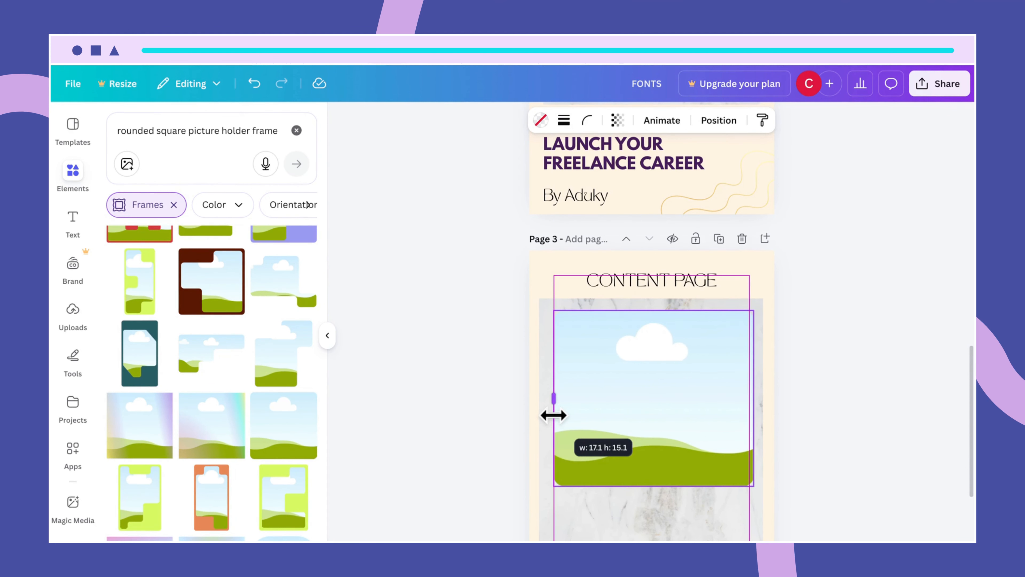
drag(553, 414, 549, 415)
drag(652, 486, 652, 541)
scroll(658, 488, down, 3)
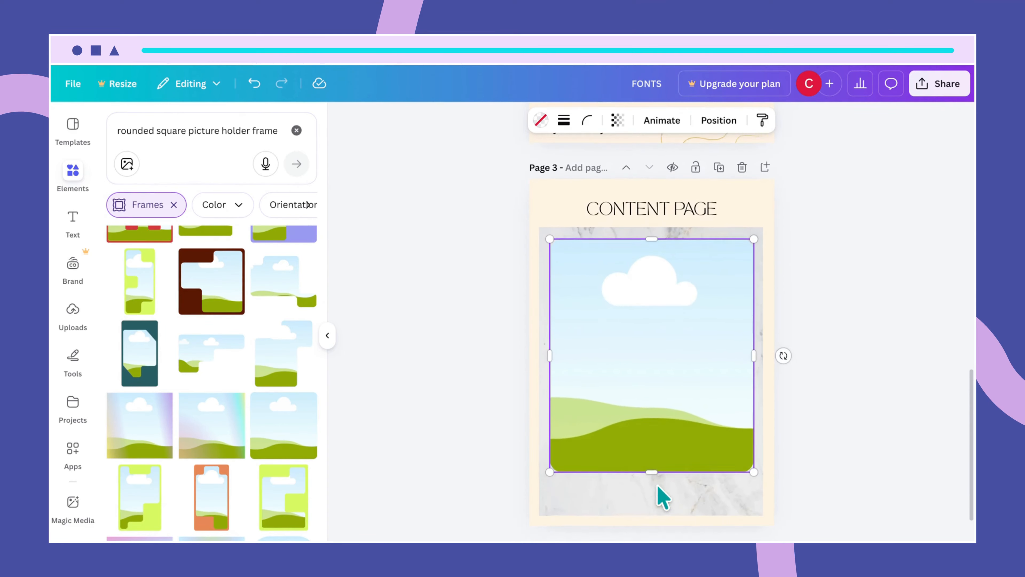
drag(652, 435, 655, 474)
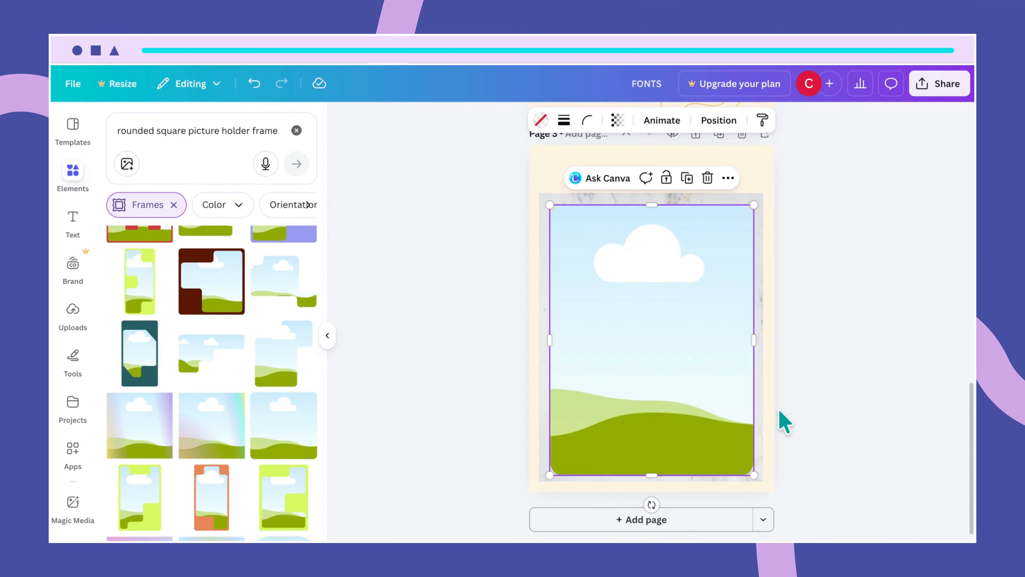
click(766, 408)
click(700, 444)
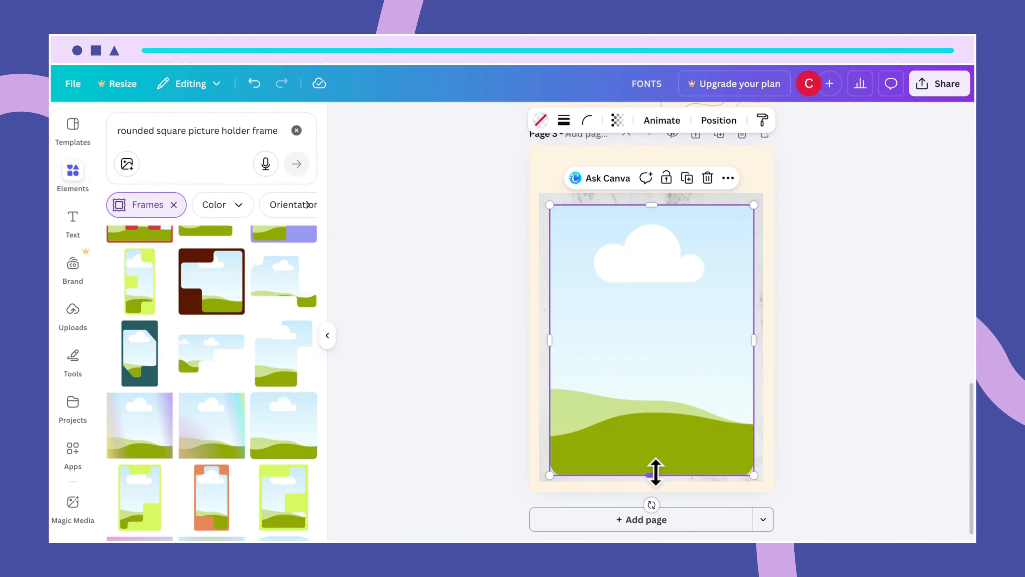
drag(652, 474, 653, 467)
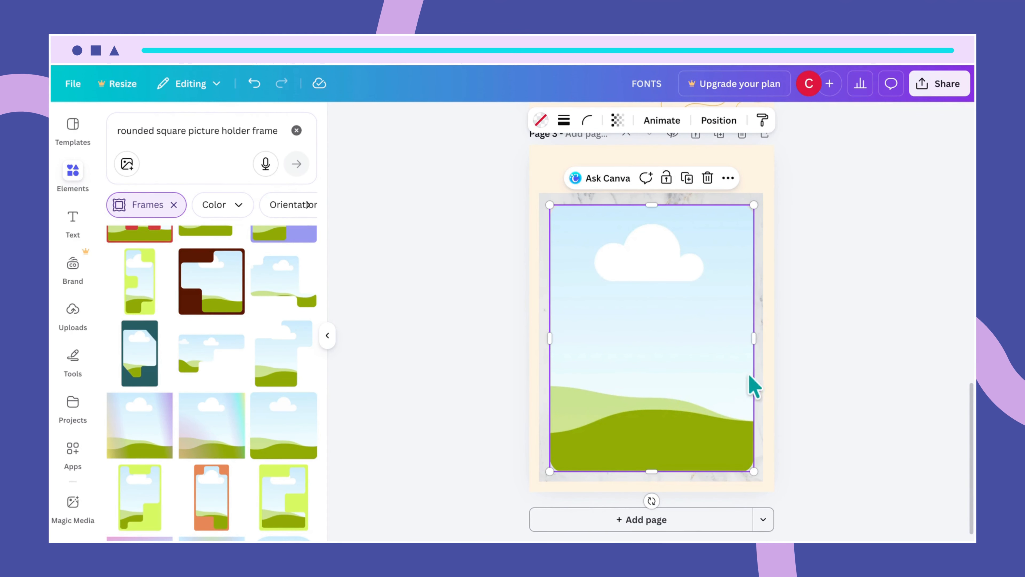
- Centre the picture frame on the page
click(766, 373)
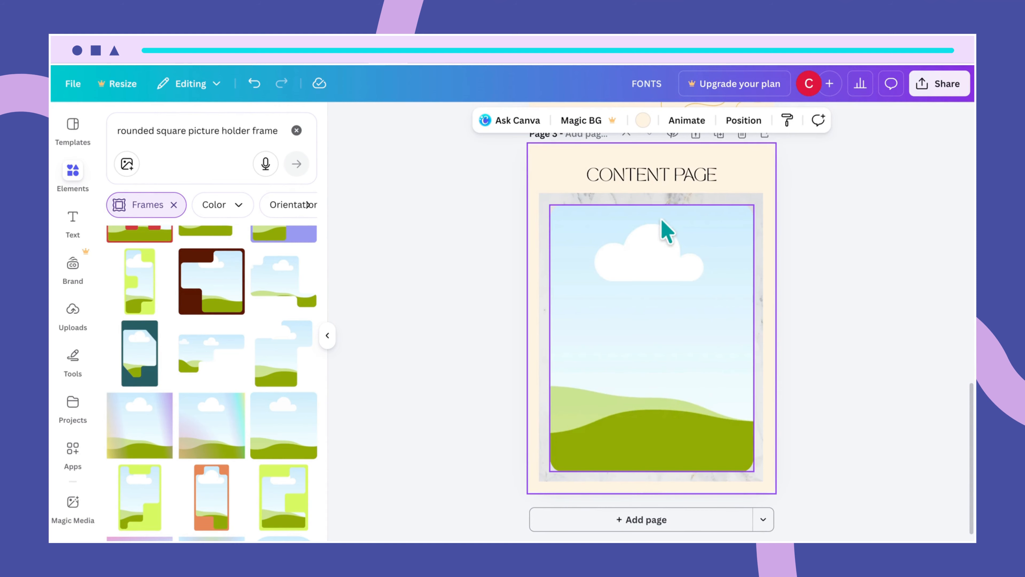
click(661, 300)
drag(662, 298, 655, 289)
click(783, 377)
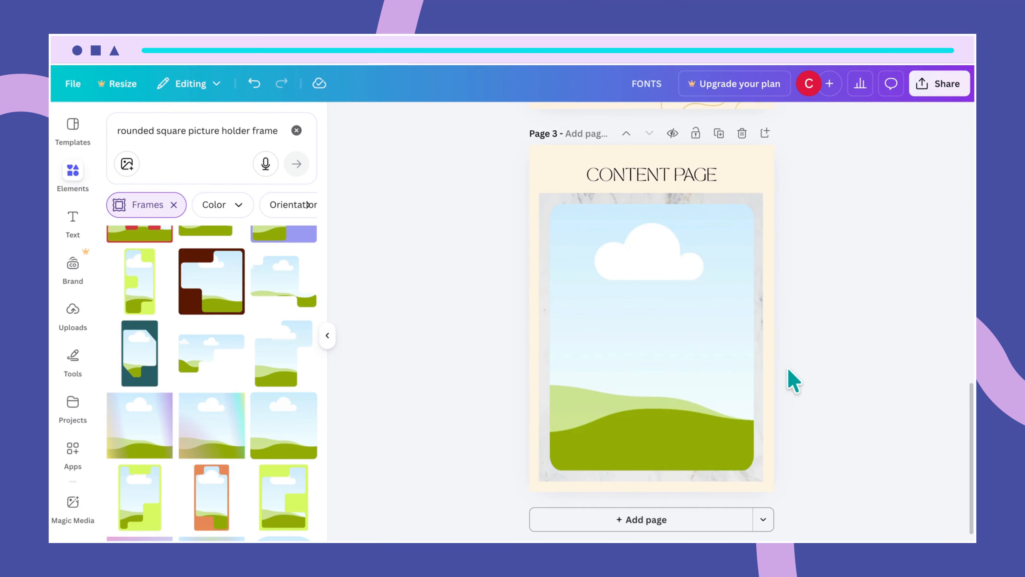
- Fill the picture frame with plain white from Document colors
click(669, 374)
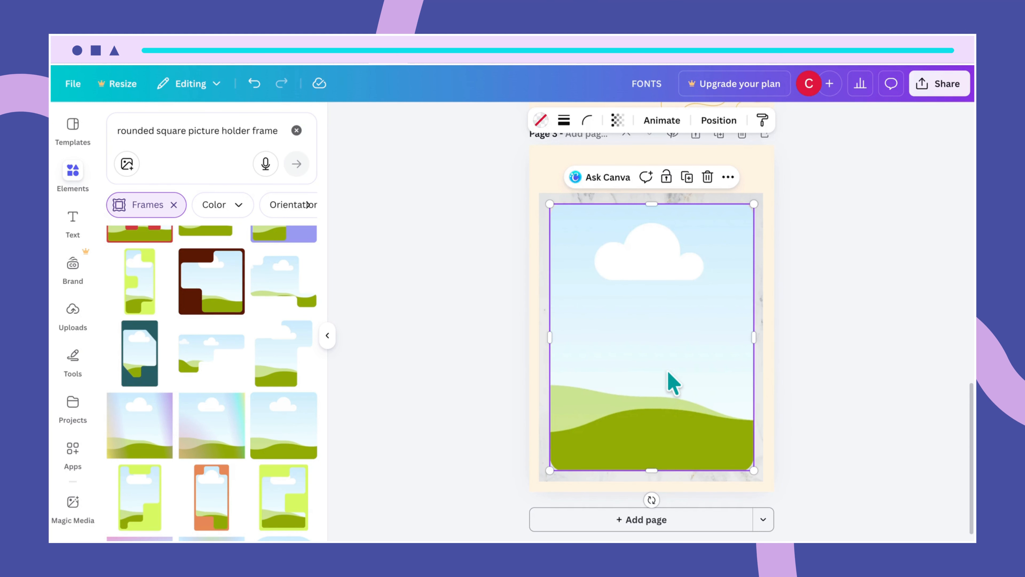
click(541, 120)
click(304, 215)
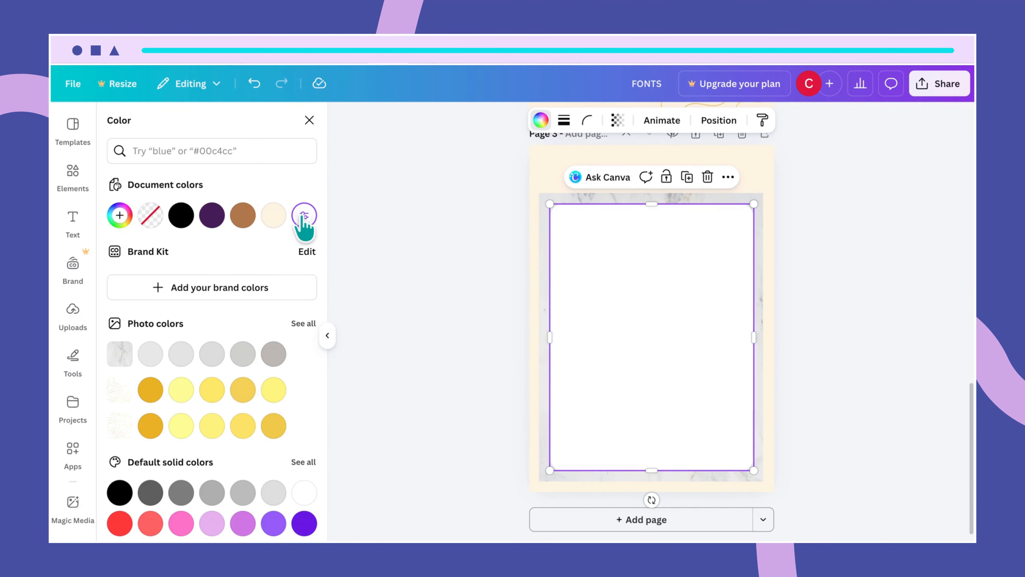
click(801, 375)
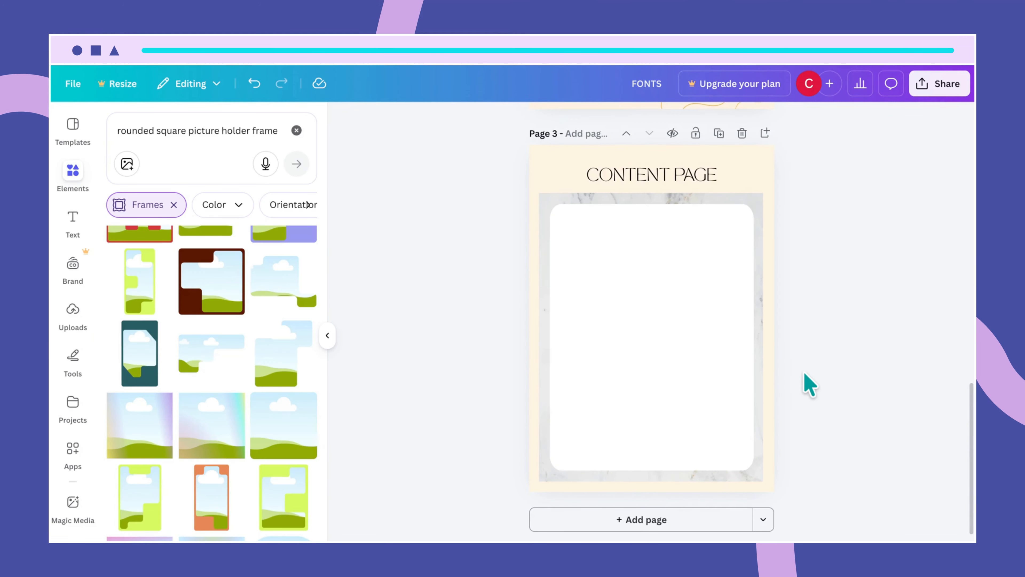
- Change the CONTENT PAGE heading's font size to 36
scroll(793, 352, up, 1)
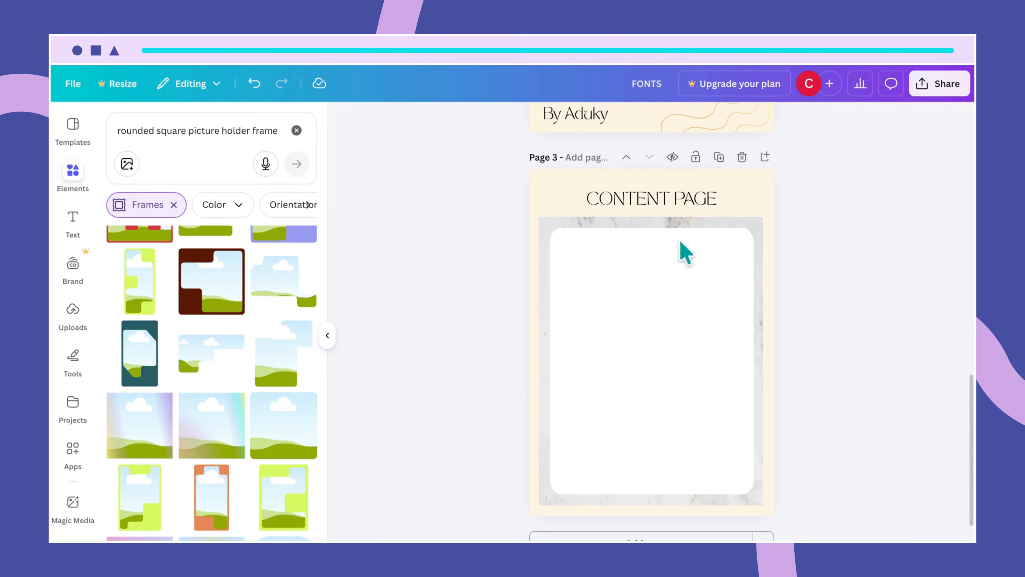
click(678, 202)
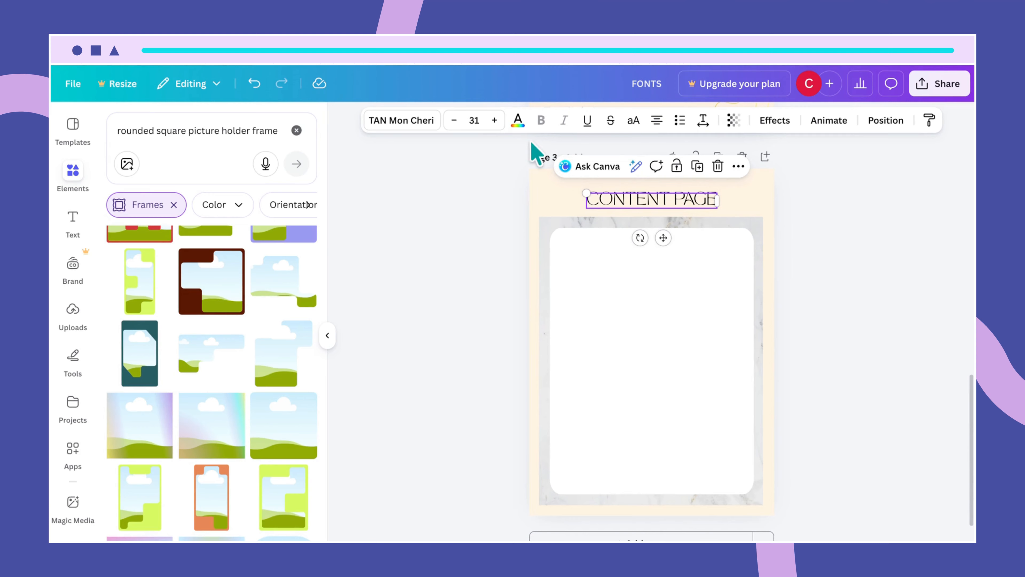
click(473, 120)
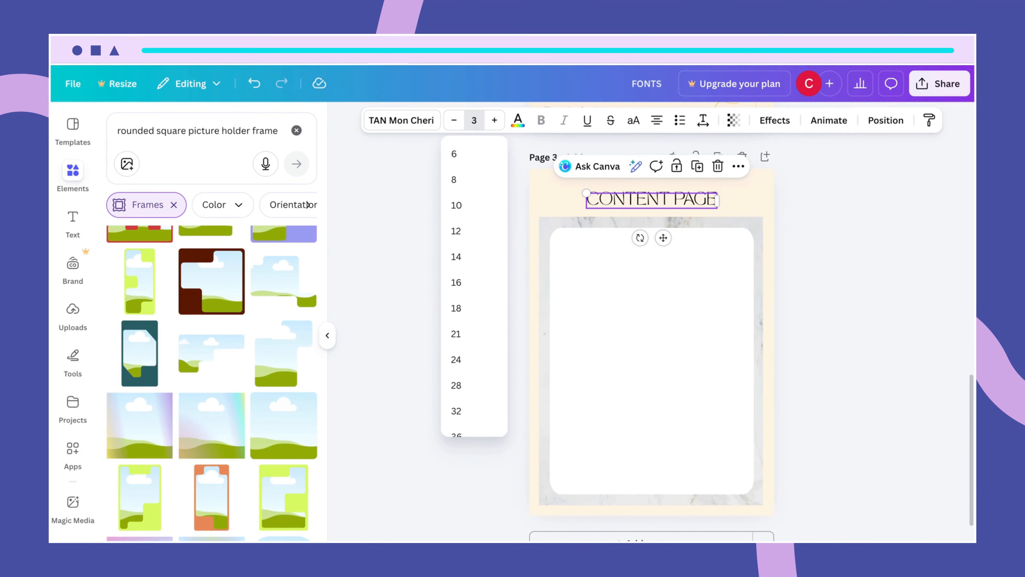
text(36)
key(Return)
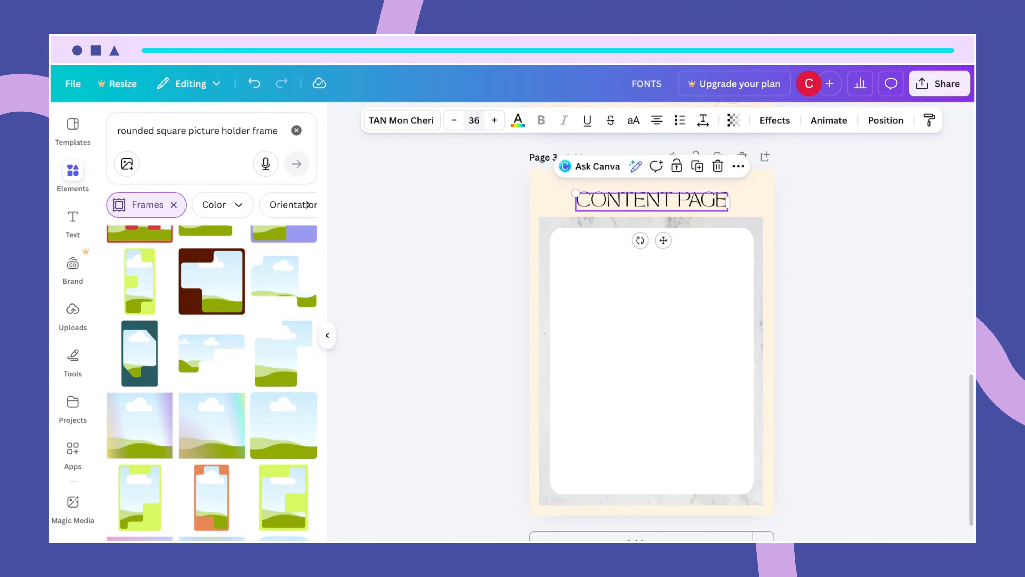
click(656, 323)
- Position the CONTENT PAGE heading centred just above the white frame
click(772, 219)
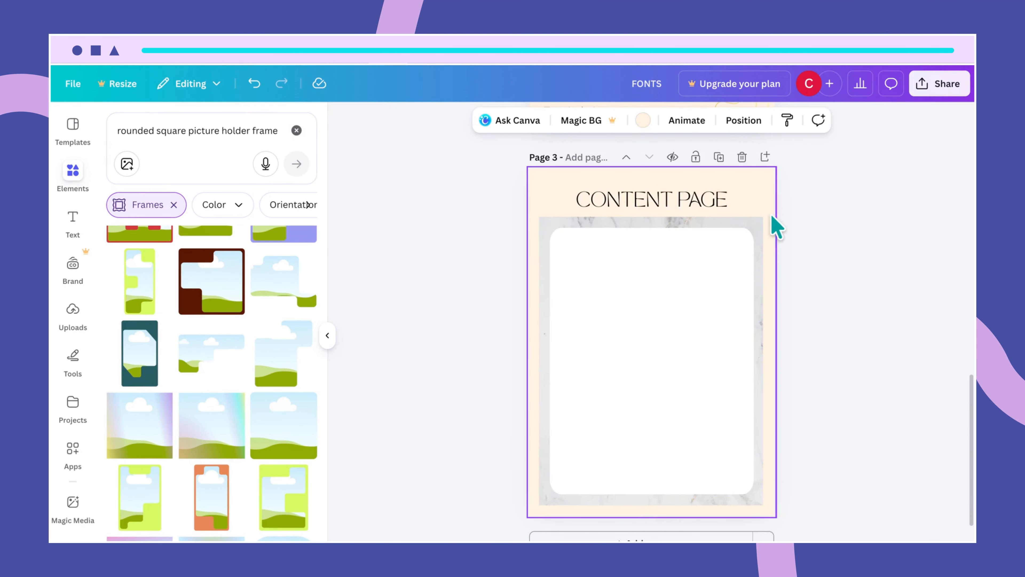
drag(662, 212, 660, 200)
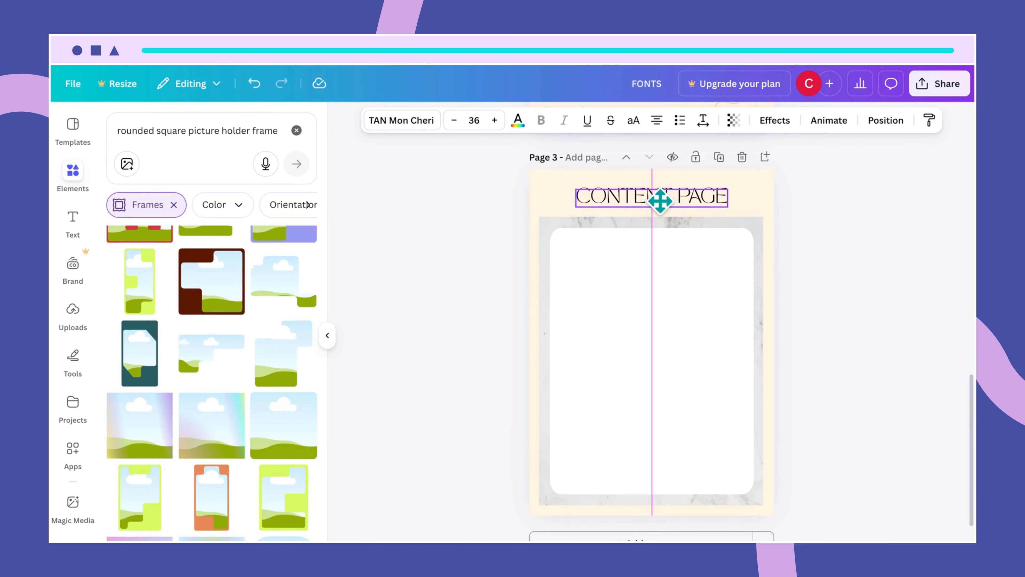
drag(660, 200, 659, 195)
click(746, 206)
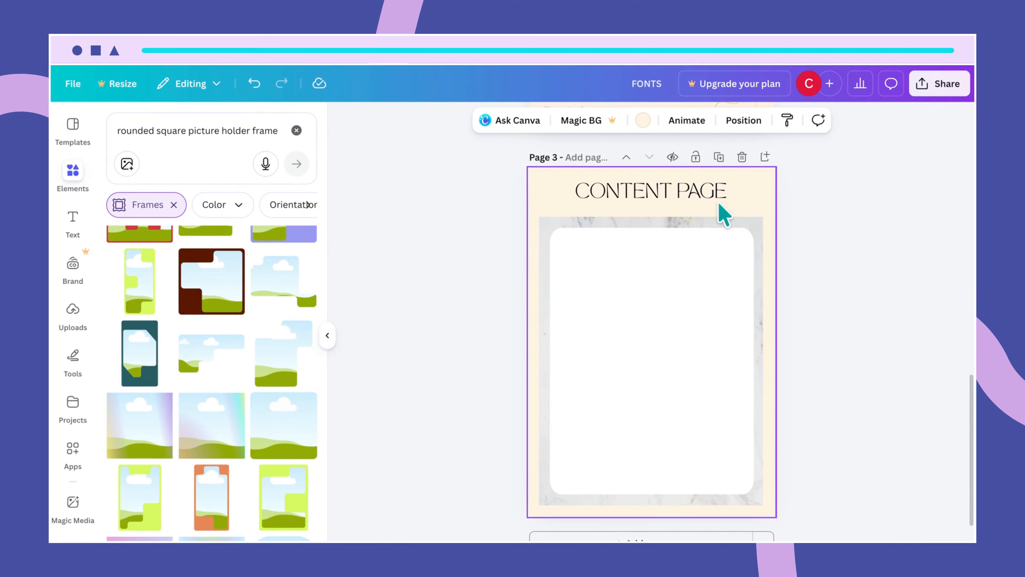
drag(687, 195, 686, 200)
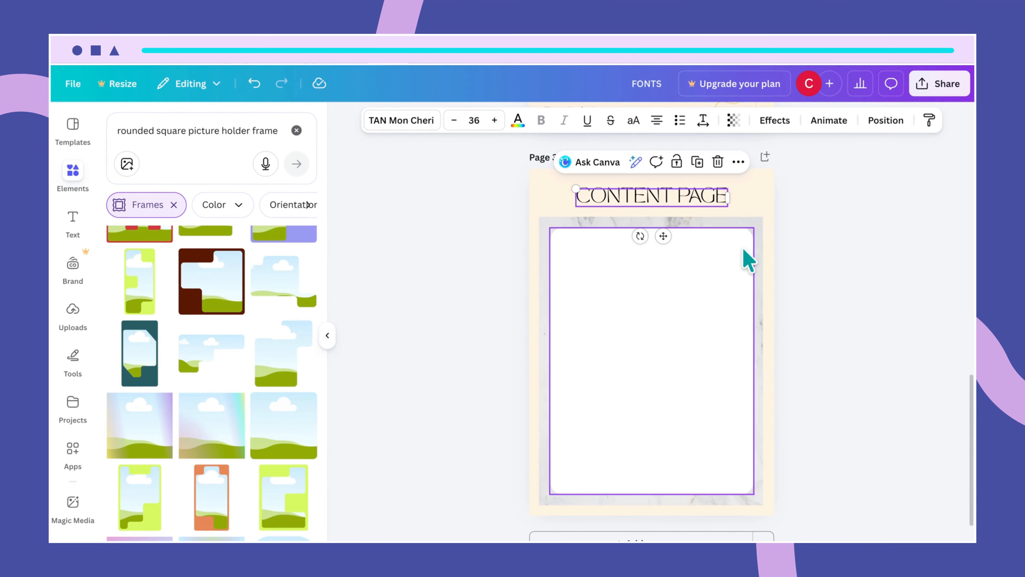
click(742, 258)
click(774, 247)
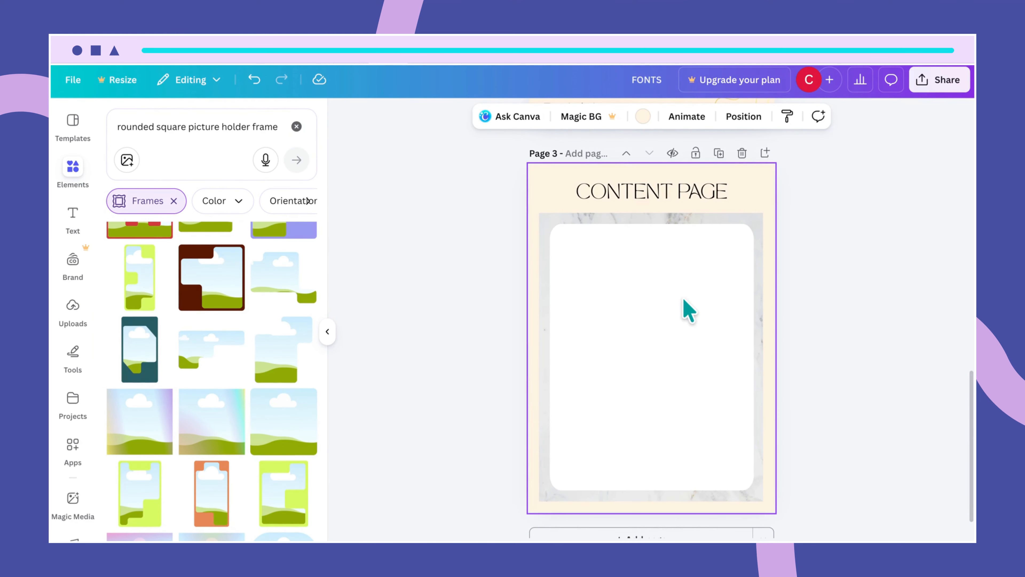
click(671, 207)
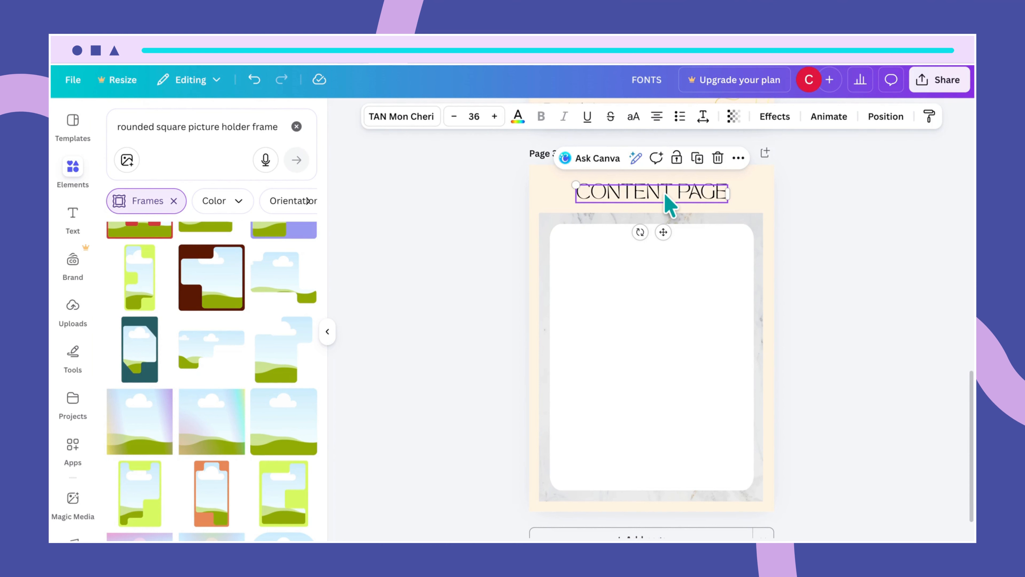
- Duplicate the CONTENT PAGE heading into the white frame, left-align it, and retype it as 'Page 1'
key(ctrl+d)
drag(665, 197, 648, 243)
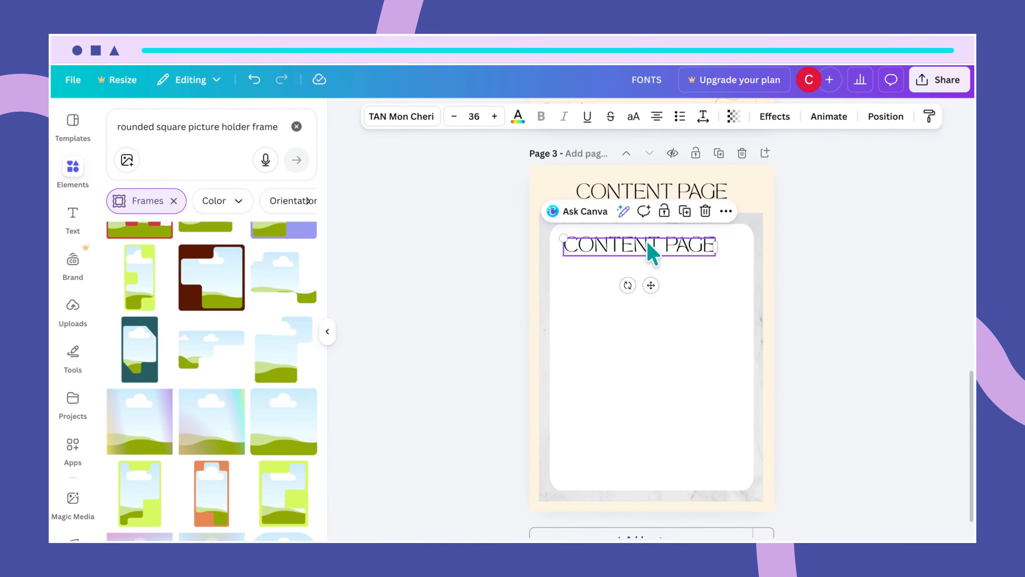
click(657, 119)
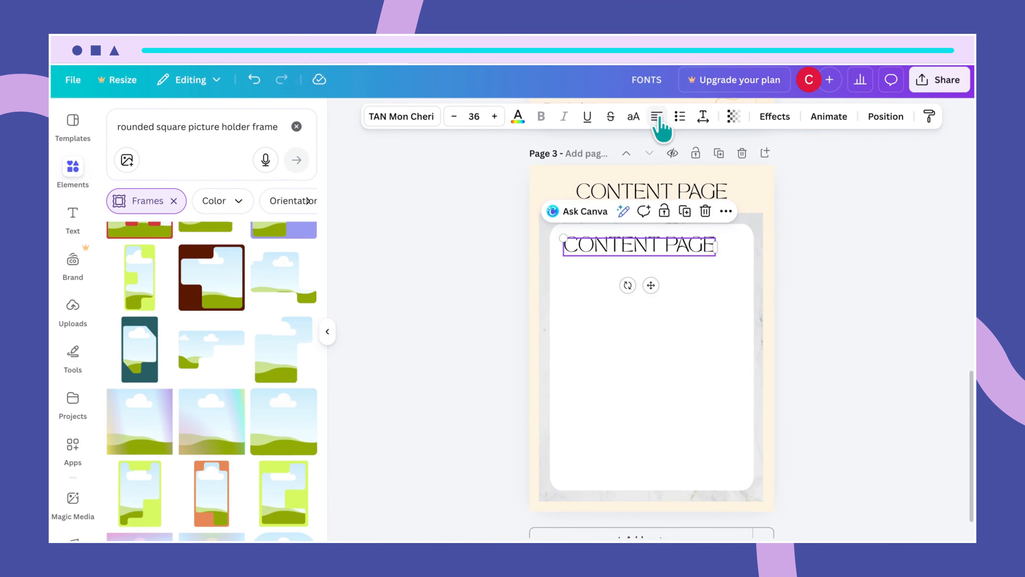
double_click(632, 246)
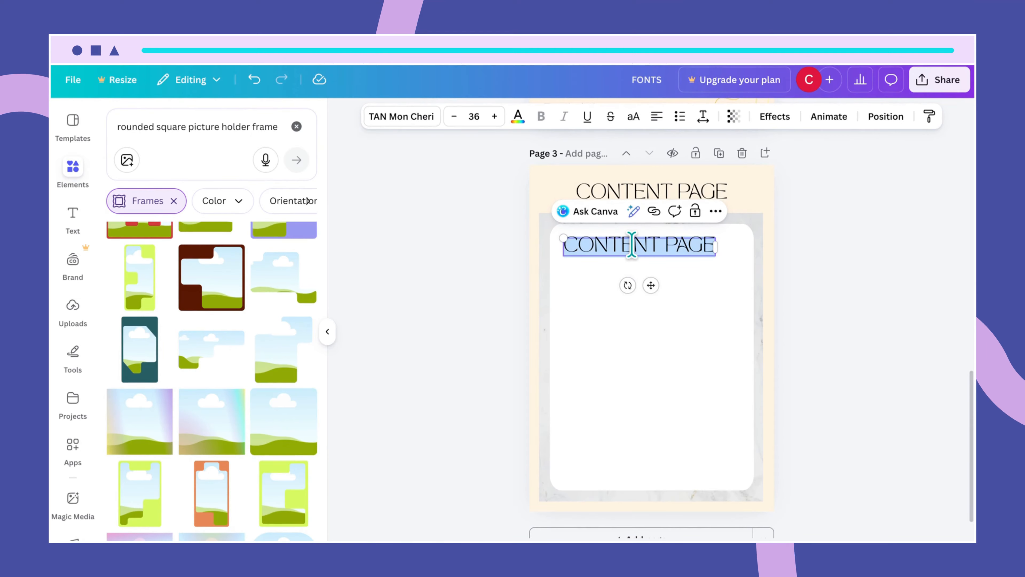
text(Page 1)
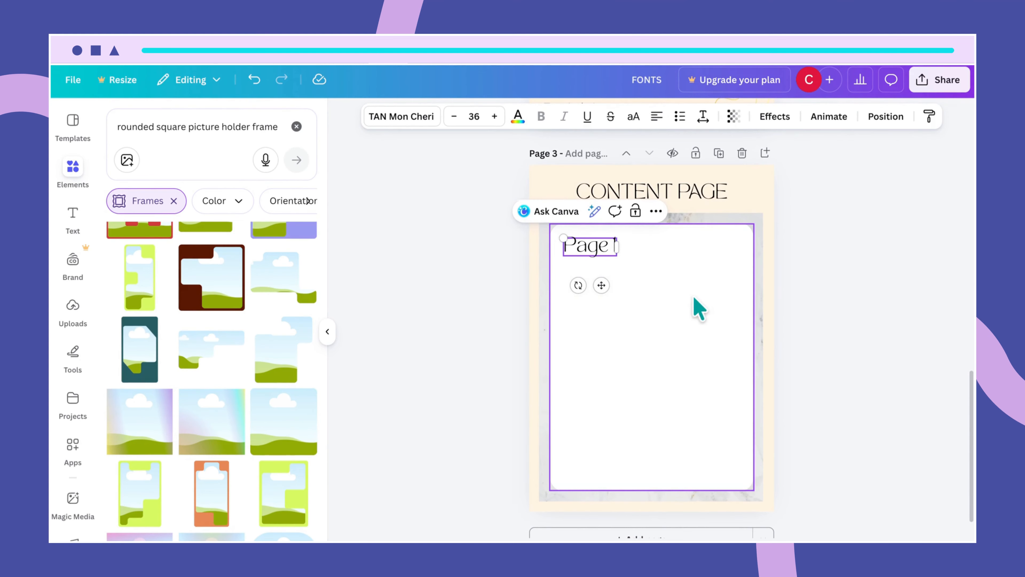
click(618, 263)
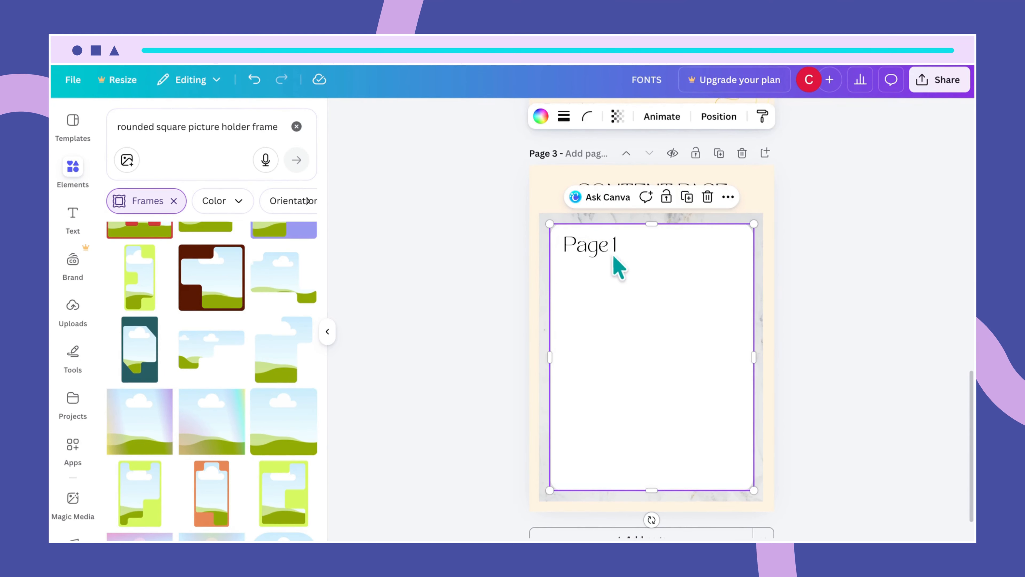
- Set the Page 1 label to font size 18 and clear the Elements search
click(610, 250)
click(474, 117)
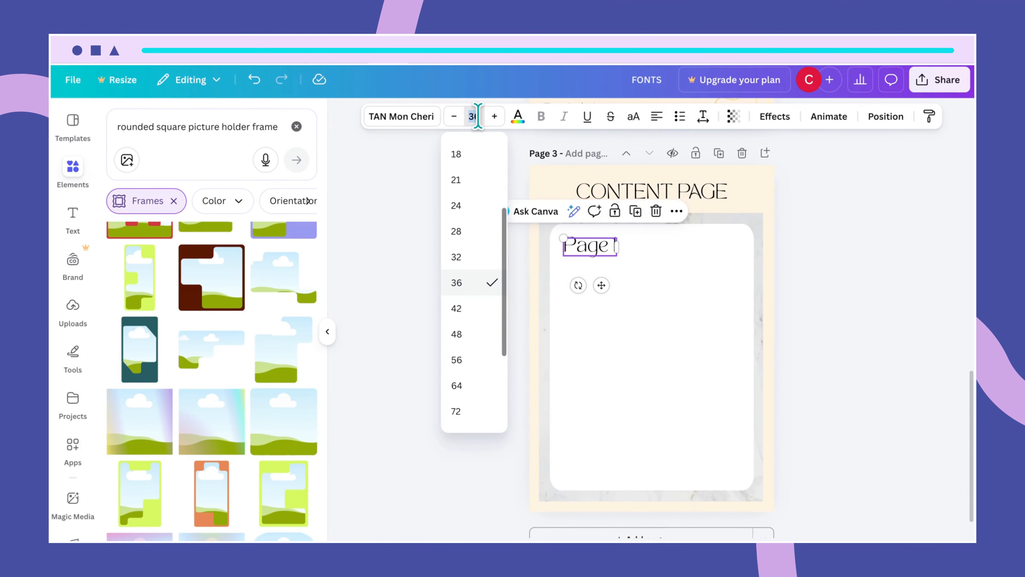
text(18)
key(Return)
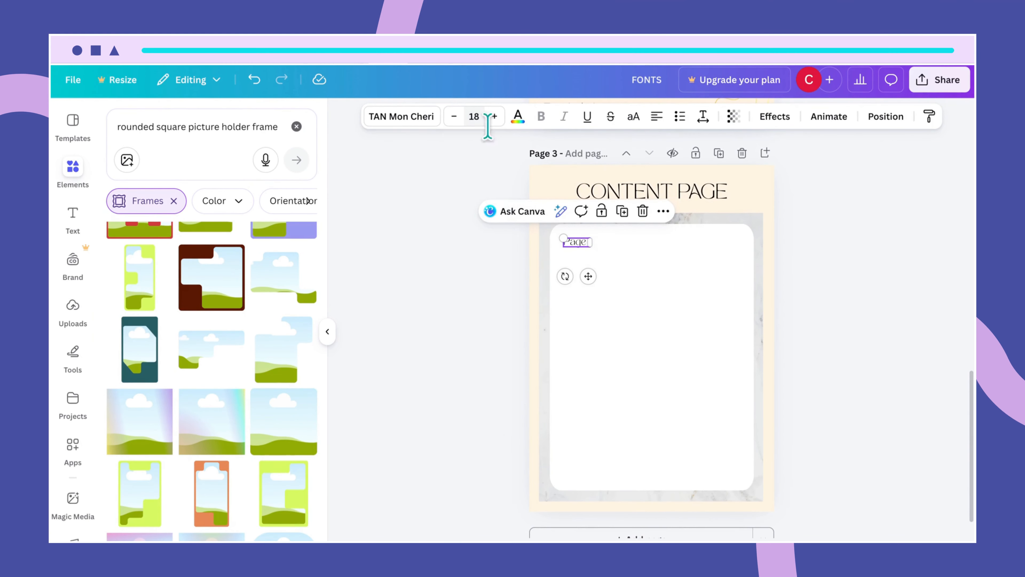
click(617, 282)
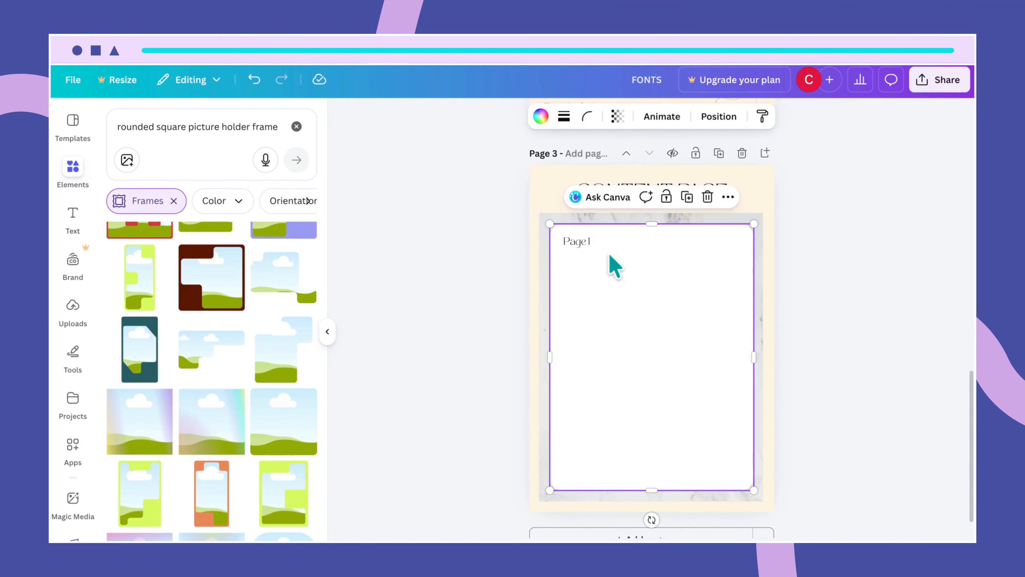
click(587, 244)
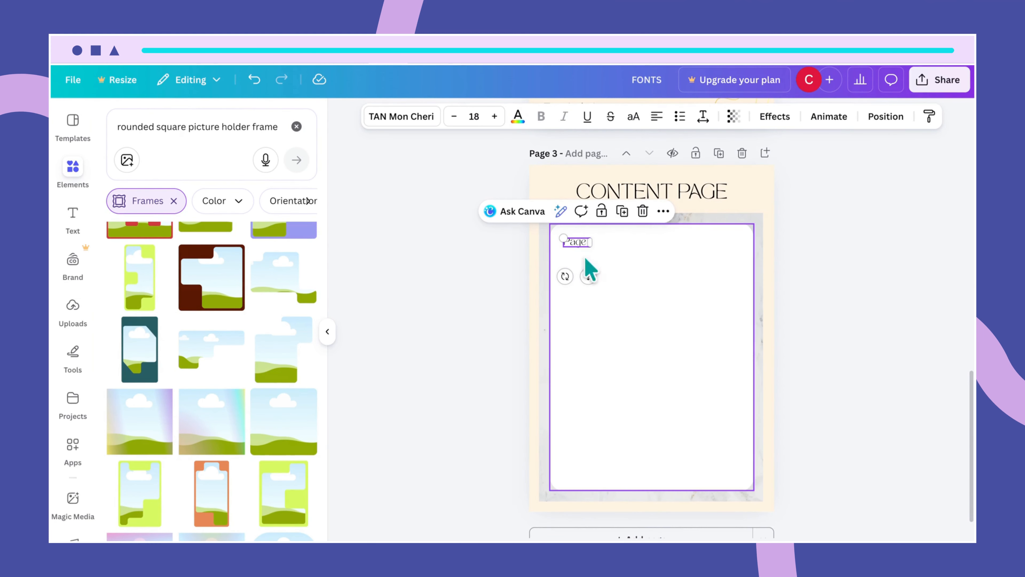
click(296, 126)
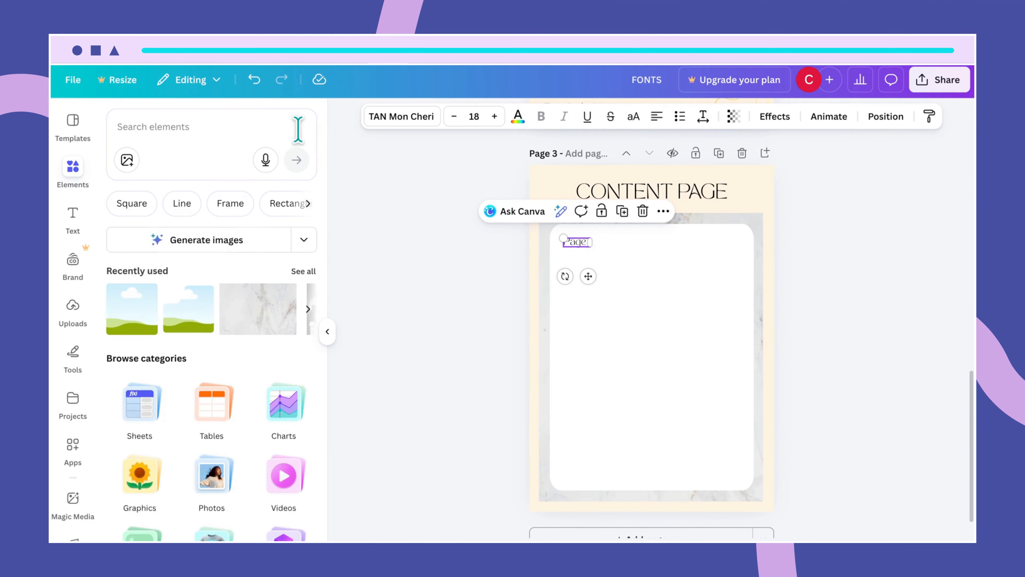
- Search Elements for 'rounded square' and add the first rounded square shape to the page
click(195, 129)
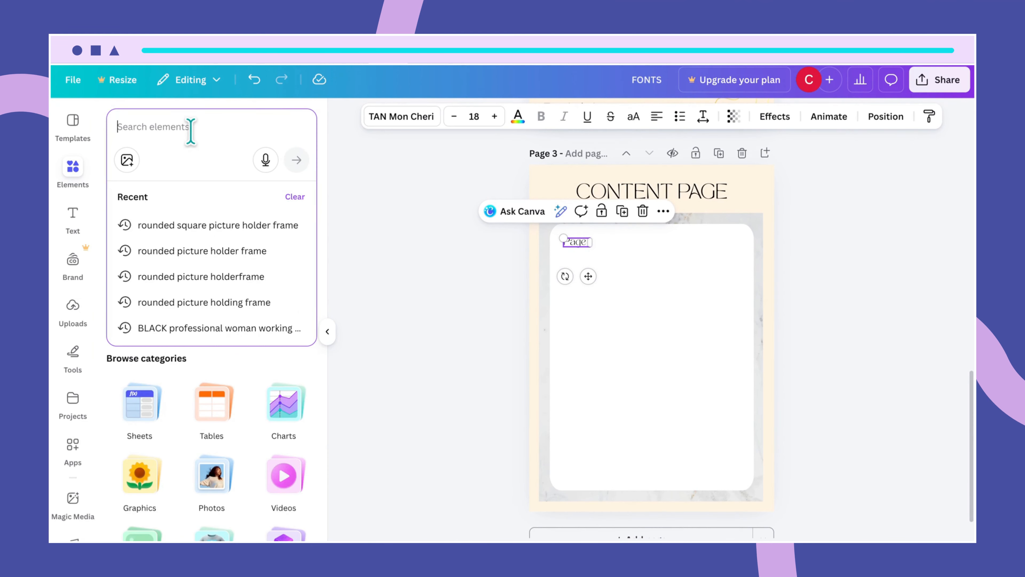
text(su)
key(BackSpace)
key(BackSpace)
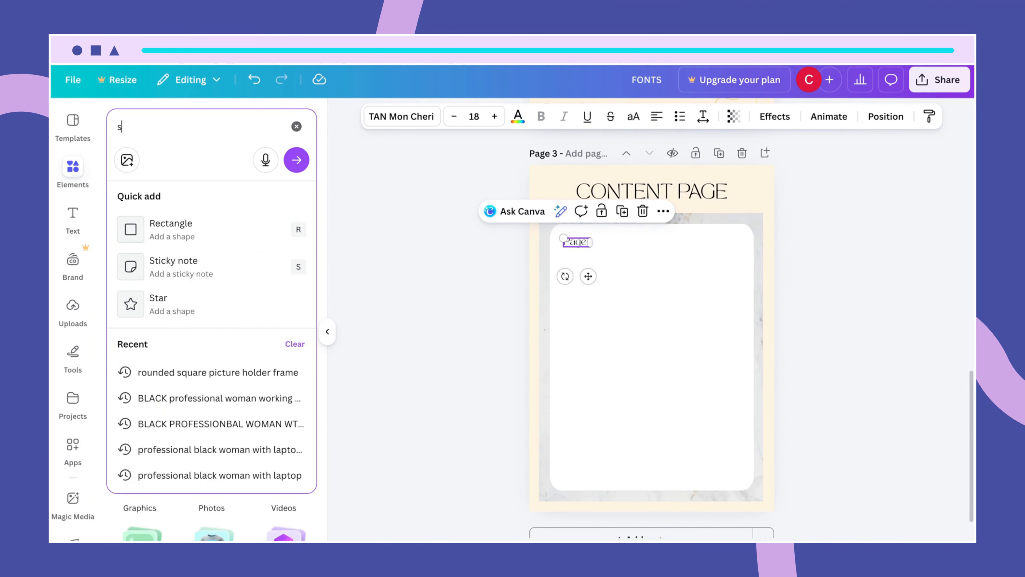
text(ri)
key(BackSpace)
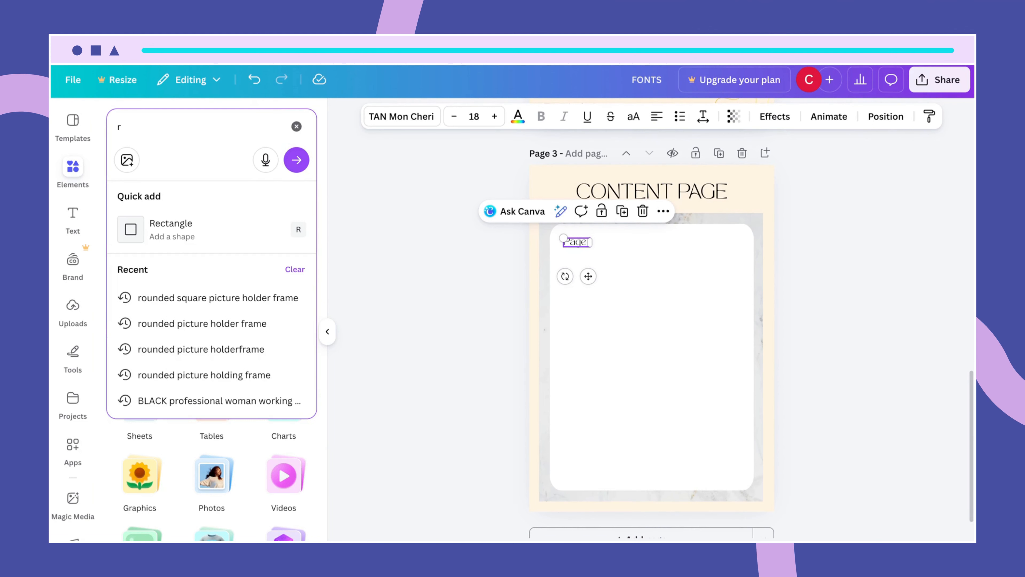
text(ounded square)
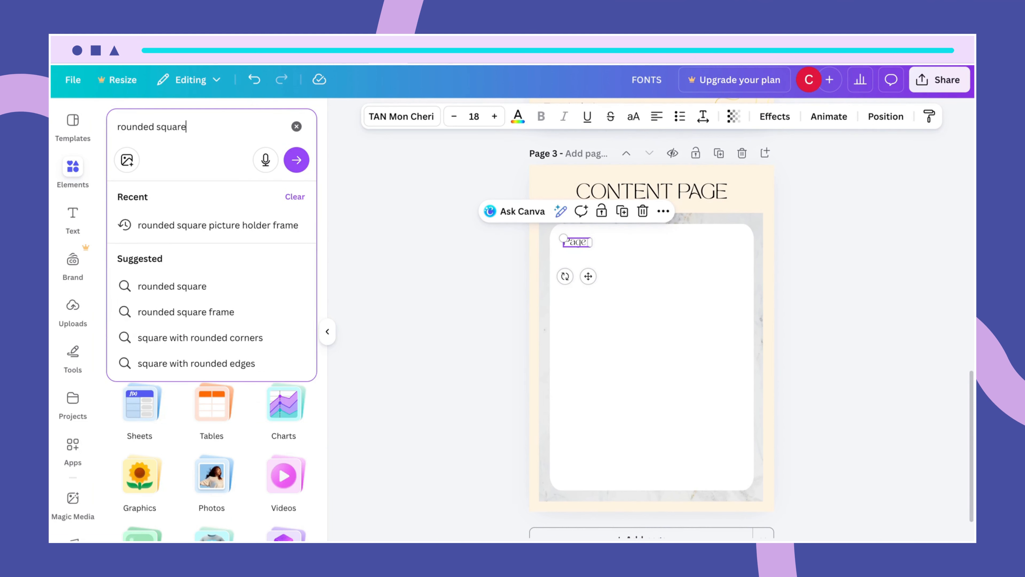
key(Return)
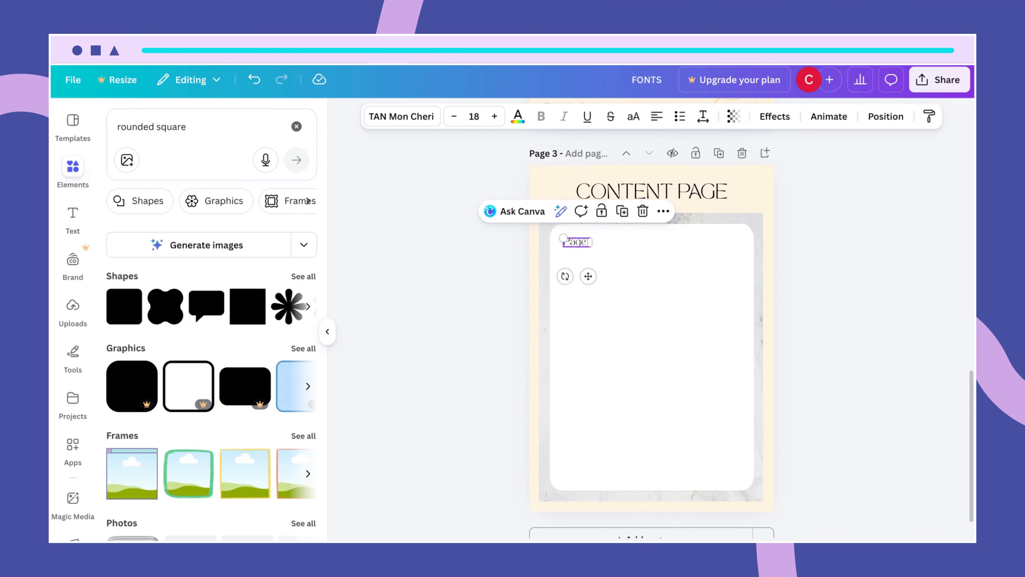
click(134, 317)
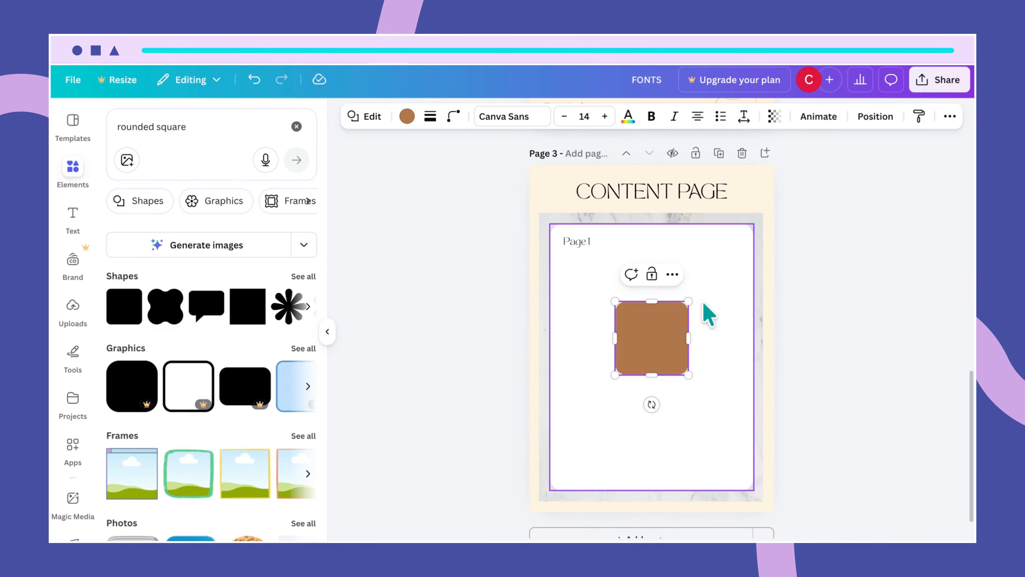
- Stretch the brown square into a wide rounded bar and move it up beneath the Page 1 label
drag(686, 337, 749, 336)
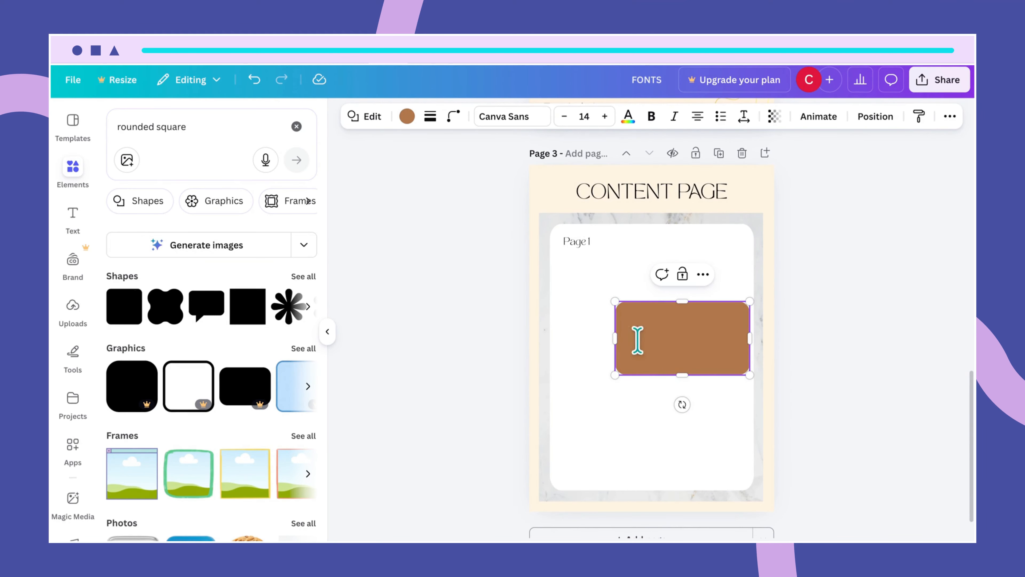
drag(617, 342, 563, 339)
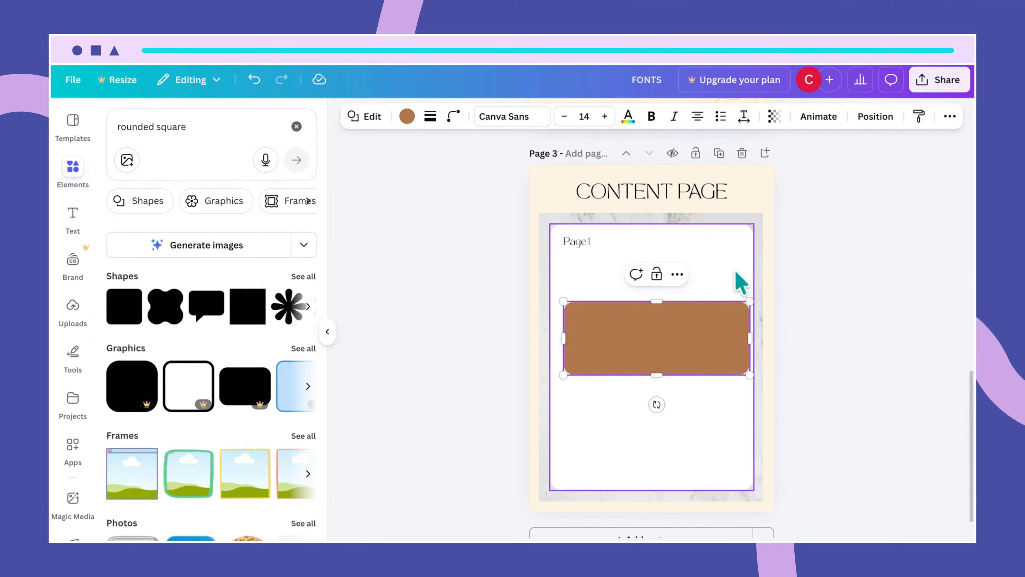
click(739, 279)
drag(703, 331, 696, 283)
drag(558, 325, 581, 293)
drag(661, 282, 642, 269)
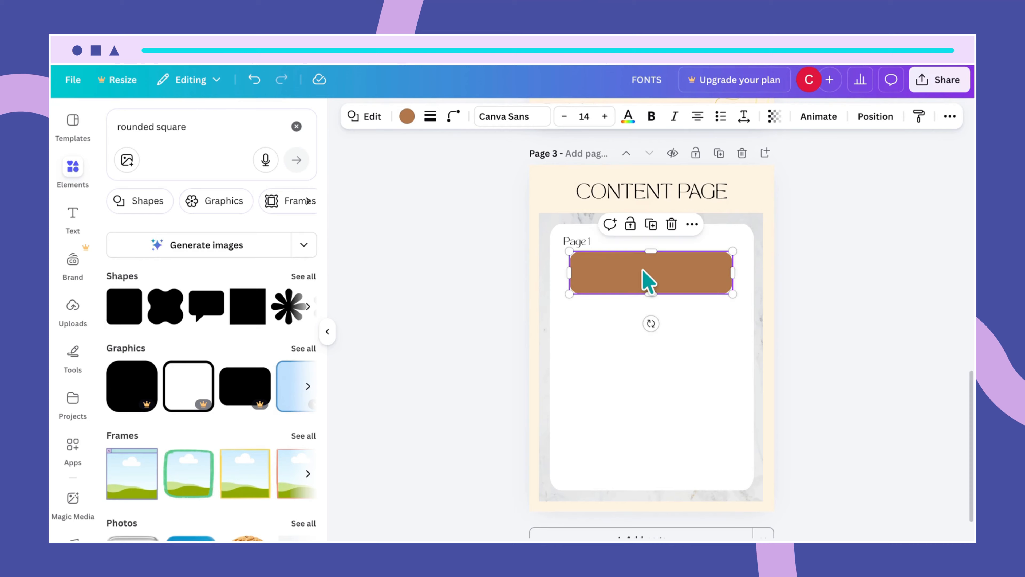
drag(735, 269, 739, 269)
- Nudge the bar into place under Page 1 and bring up its colour options
click(709, 331)
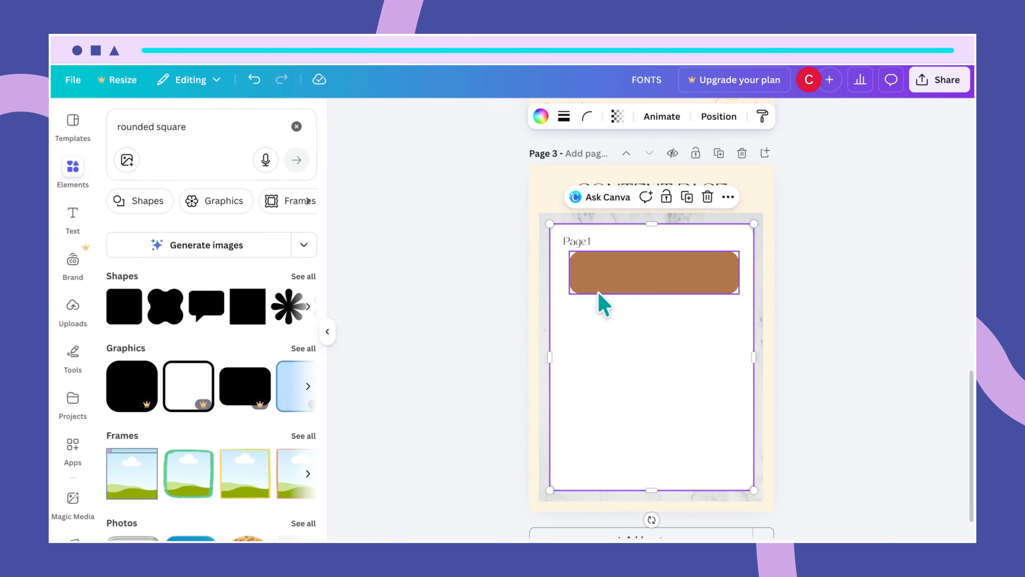
click(600, 276)
drag(599, 277, 595, 277)
click(714, 324)
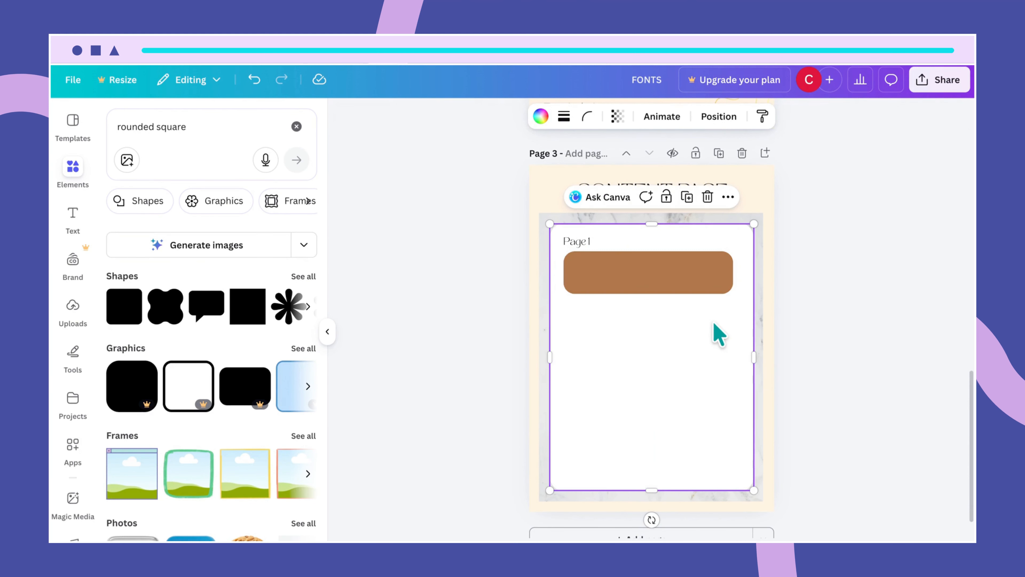
click(692, 273)
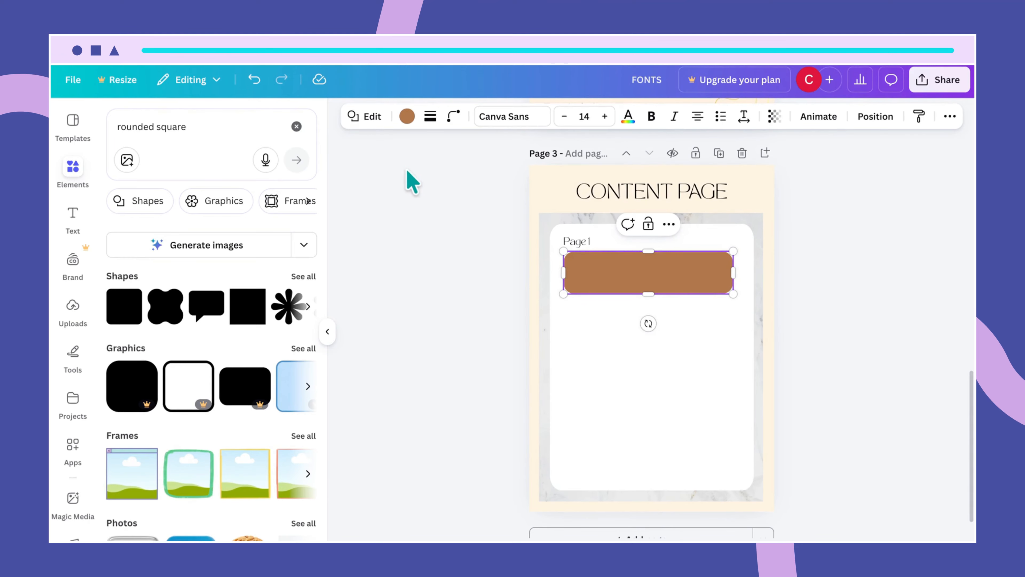
click(407, 116)
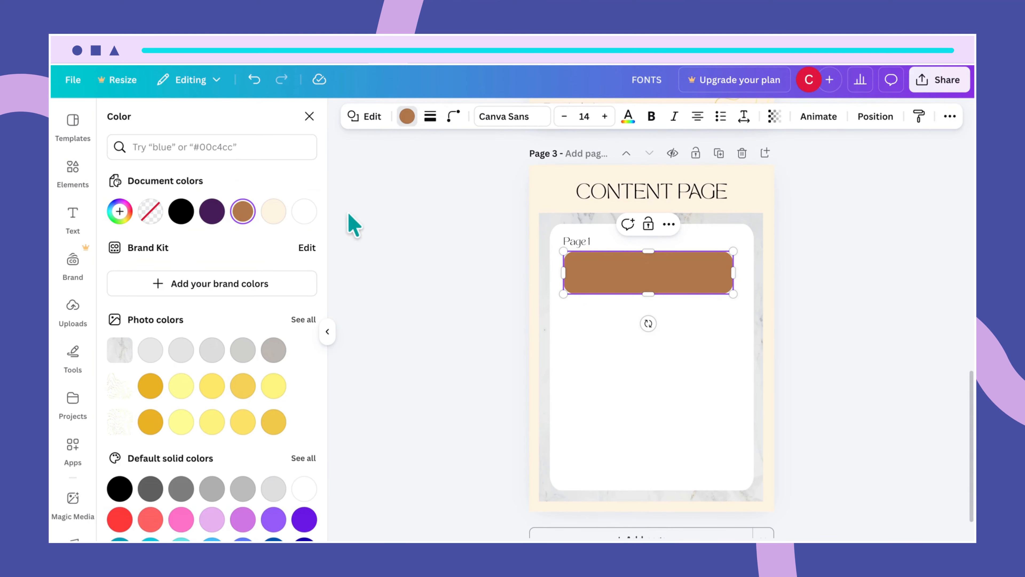
- Recolour the bar with the Light orange (#fff1df) document colour and check the result
click(273, 214)
click(702, 332)
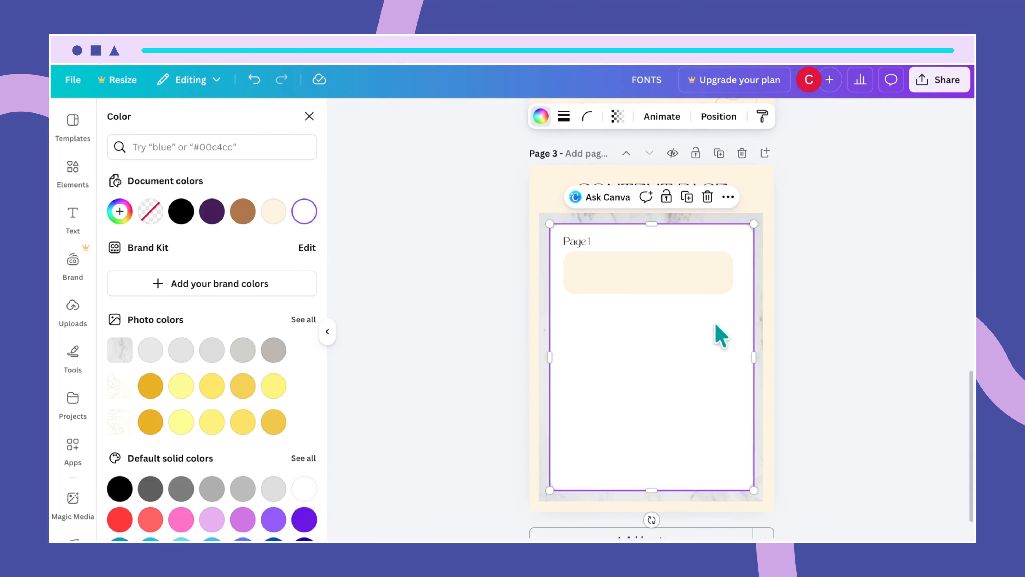
click(684, 276)
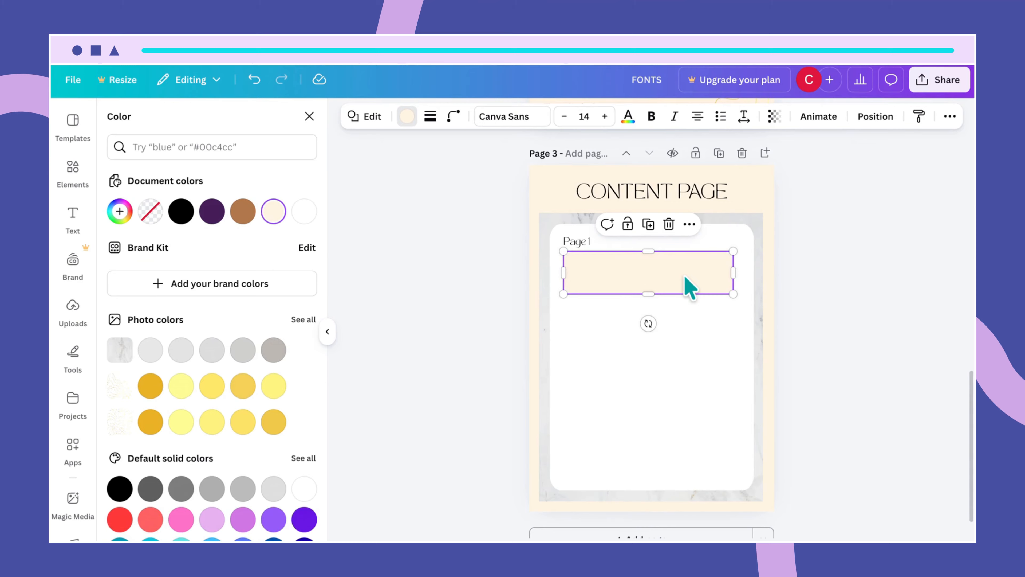
click(716, 363)
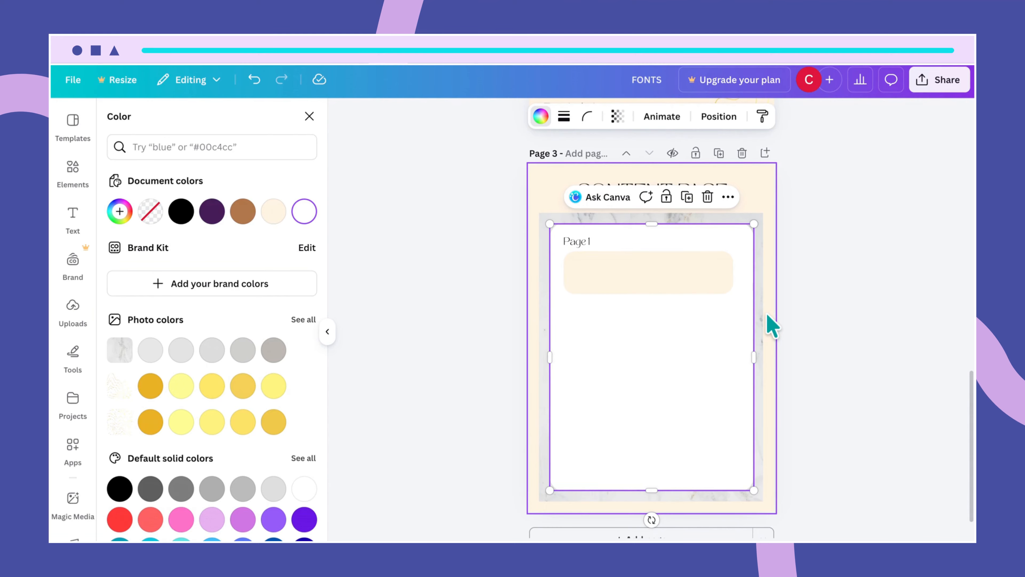
- Group the marble background with the white card and lock the group in place
click(756, 326)
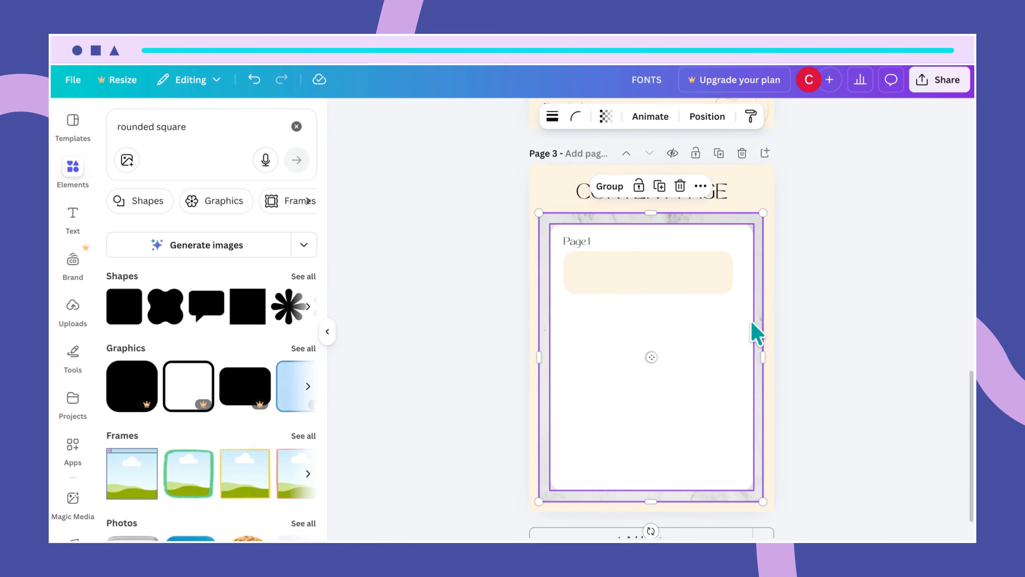
click(610, 186)
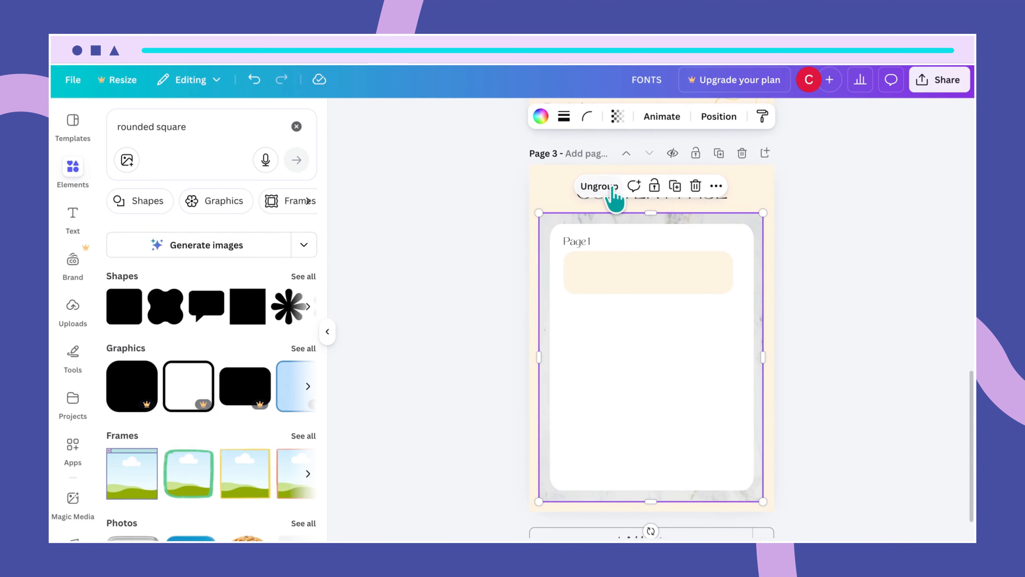
click(654, 186)
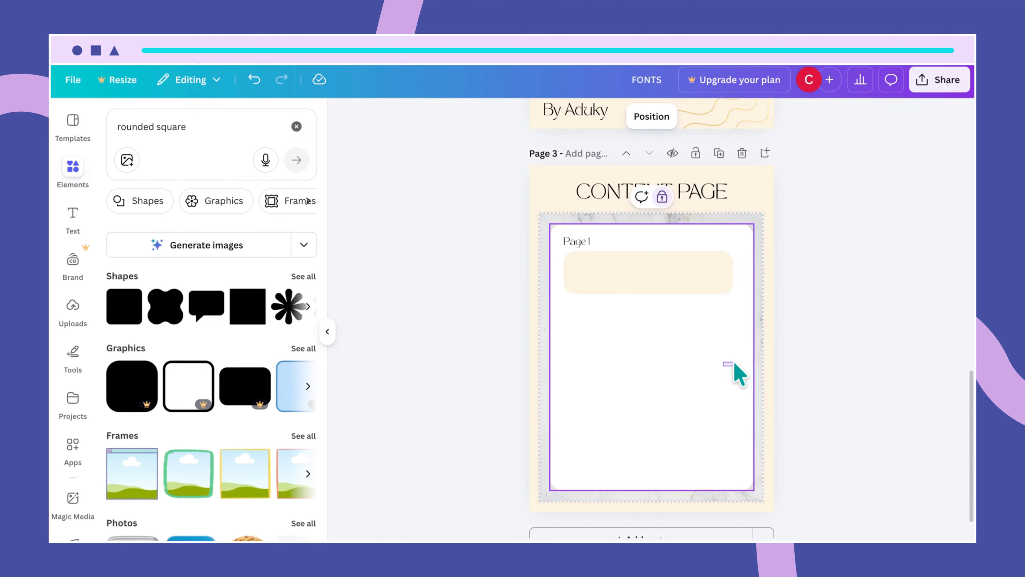
mouse_move(727, 362)
mouse_down()
mouse_move(742, 370)
mouse_move(736, 380)
mouse_up()
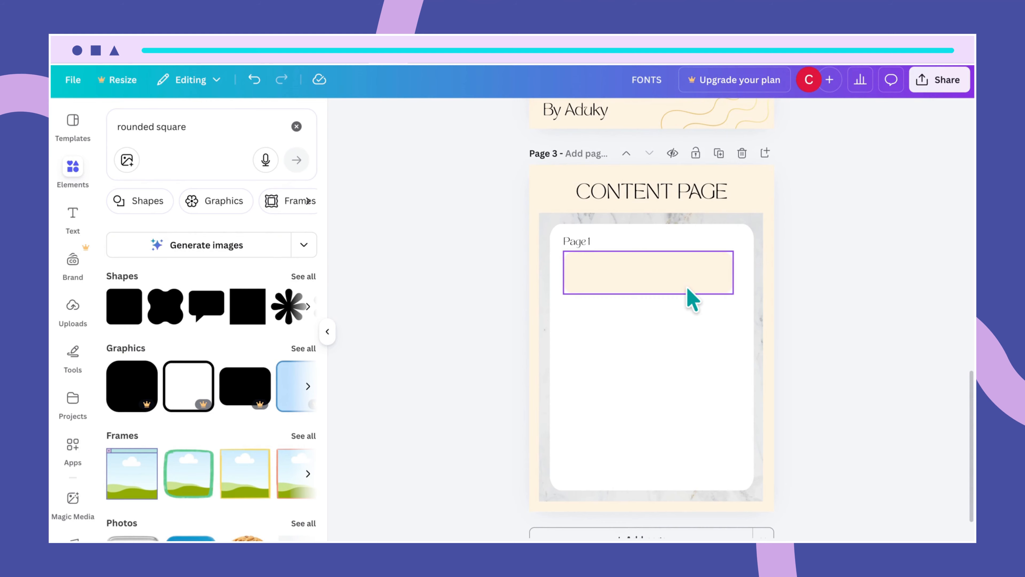
click(707, 332)
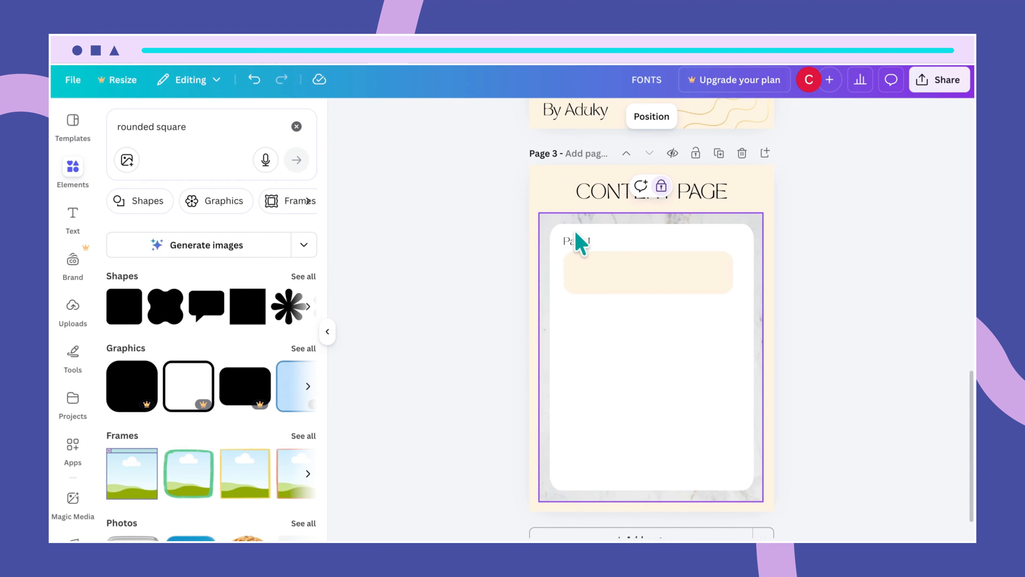
- Duplicate the Page 1 label and bar below the original and retype the copy's label as 'Page 2'
drag(579, 245, 603, 332)
key(ctrl+d)
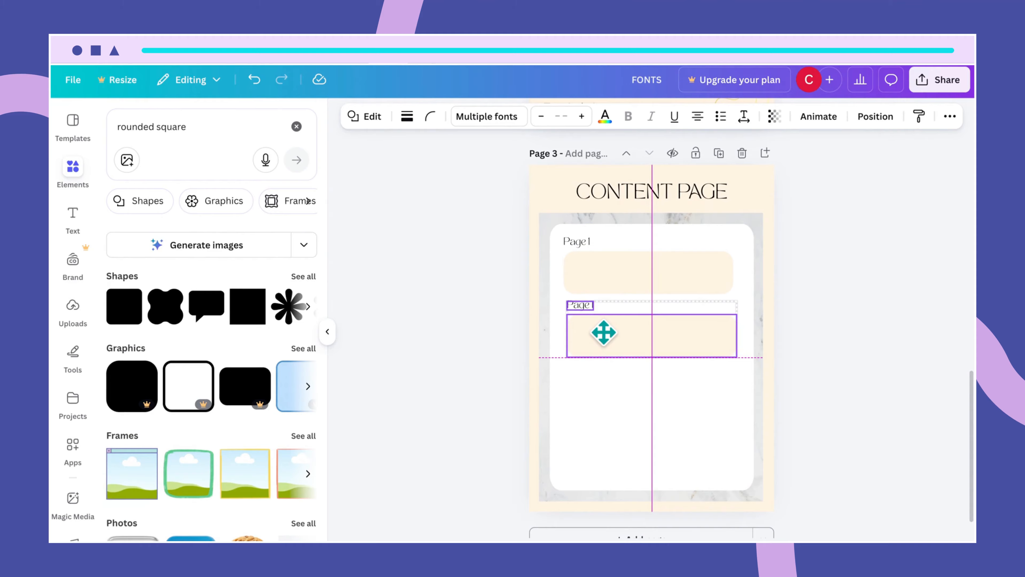
drag(603, 332, 603, 332)
click(705, 407)
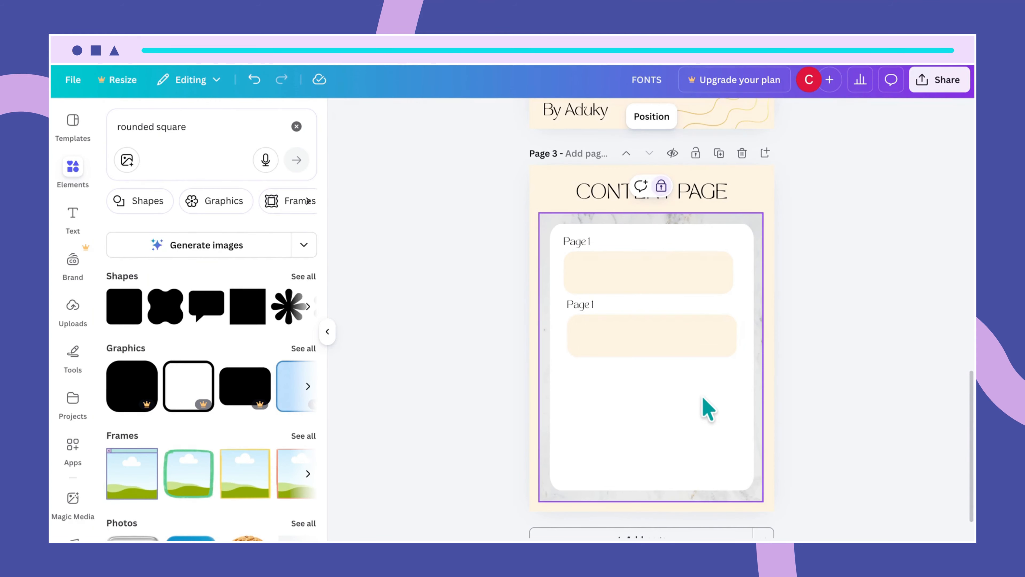
click(583, 305)
double_click(581, 305)
text(Page )
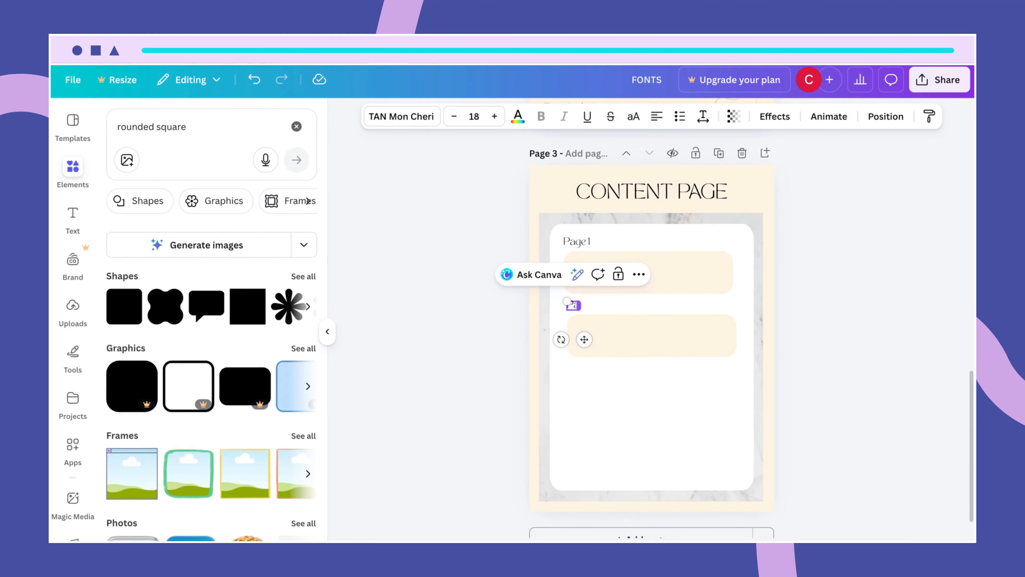
text(2)
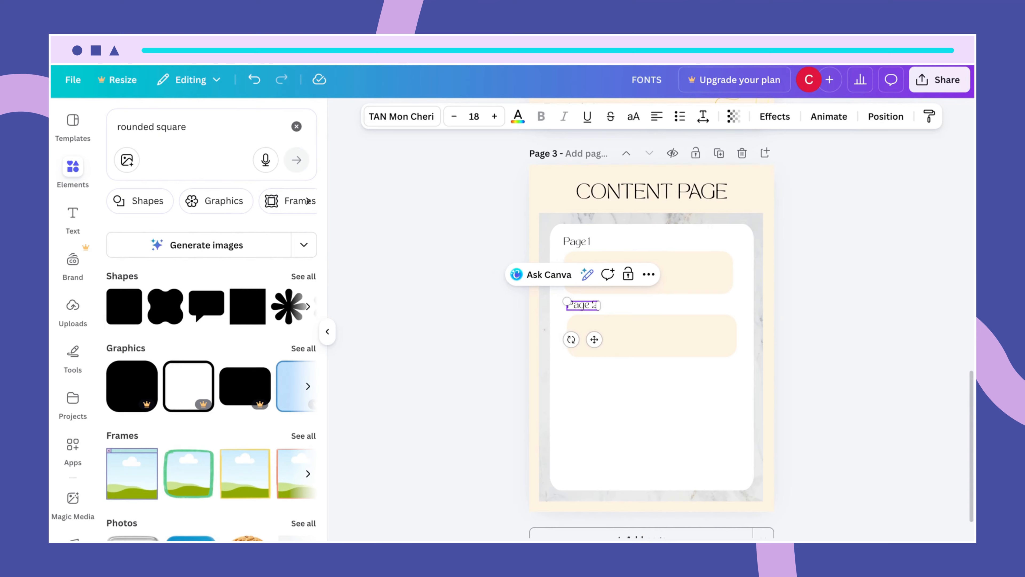
click(676, 428)
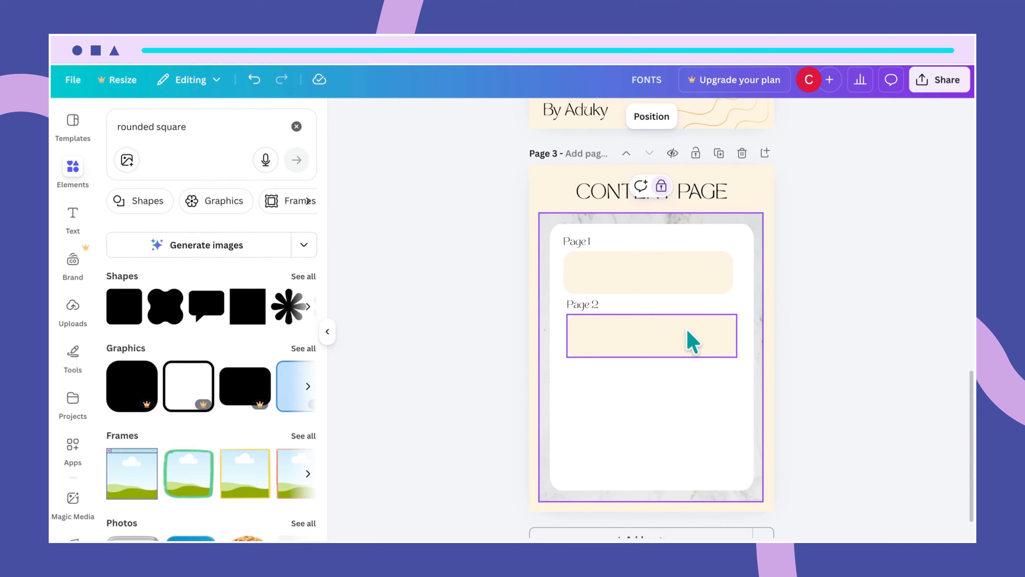
click(662, 274)
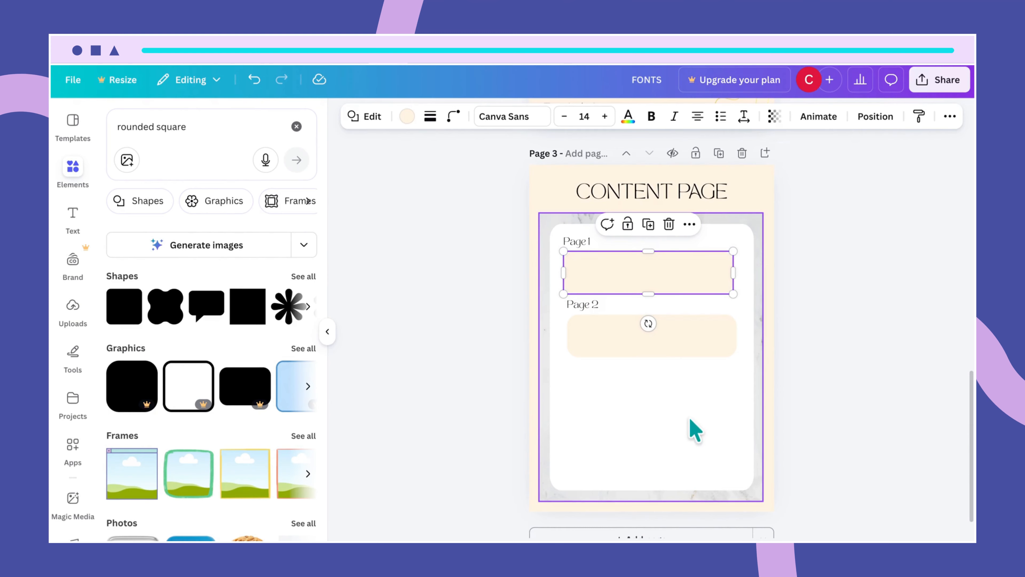
- Shrink the Page 1 label and bar together and keep the label at size 18
click(698, 351)
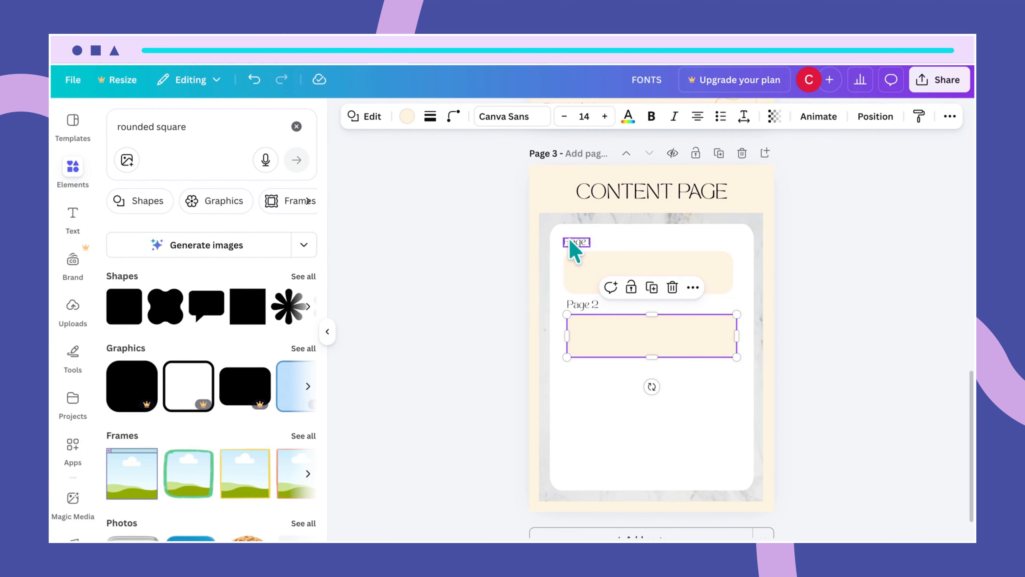
drag(562, 236, 599, 265)
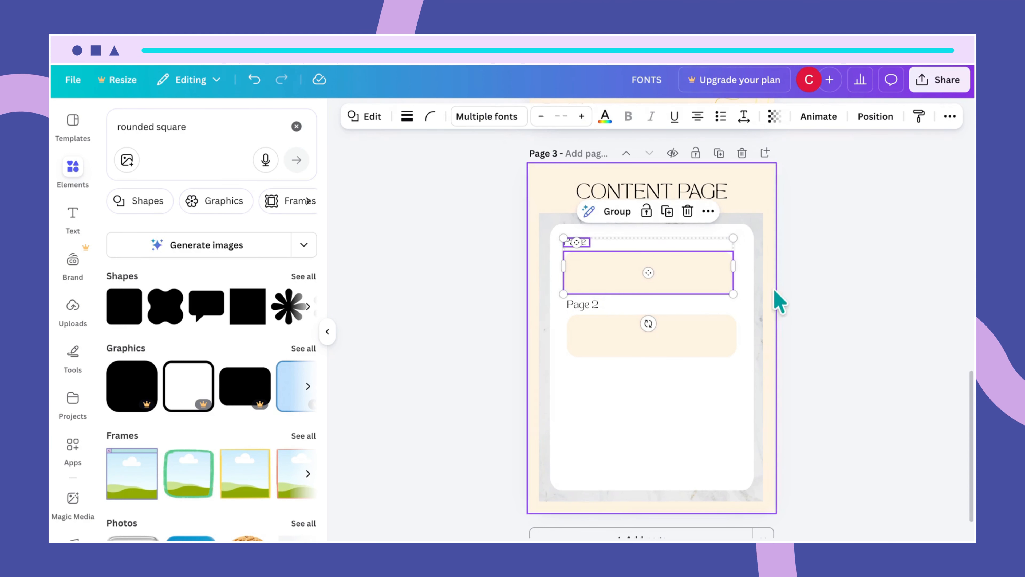
drag(733, 293, 718, 285)
click(686, 304)
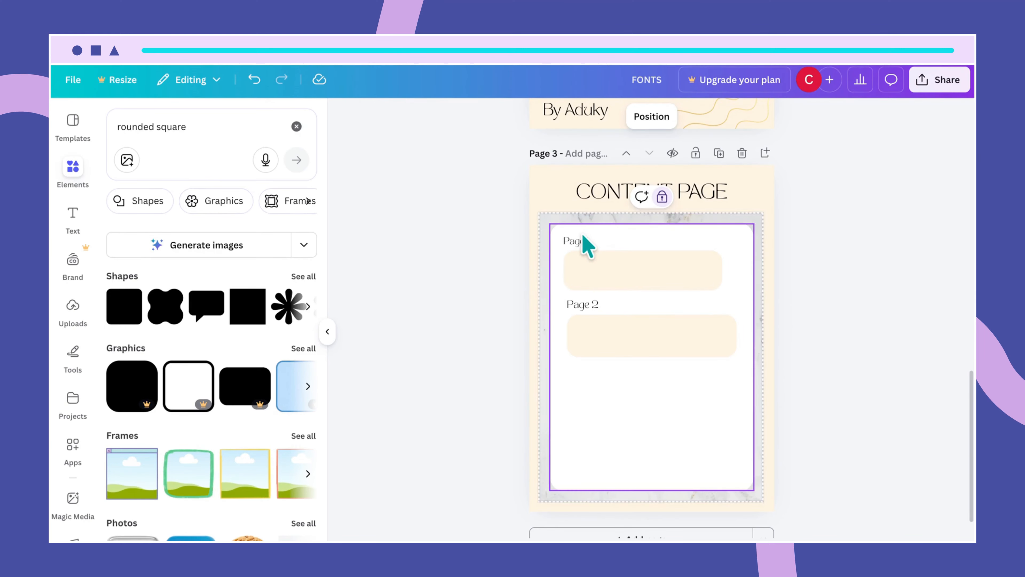
click(585, 245)
click(472, 116)
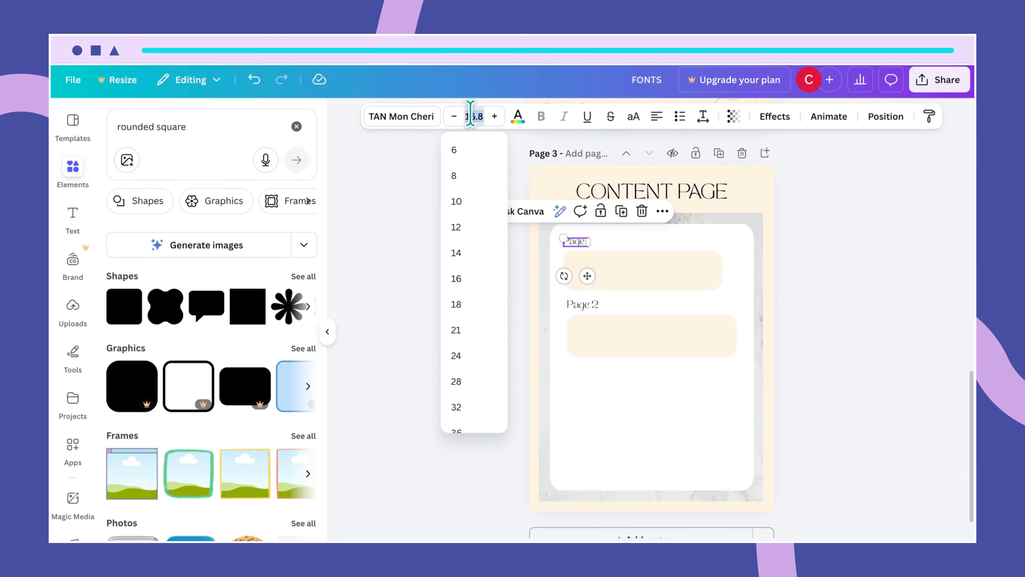
key(Return)
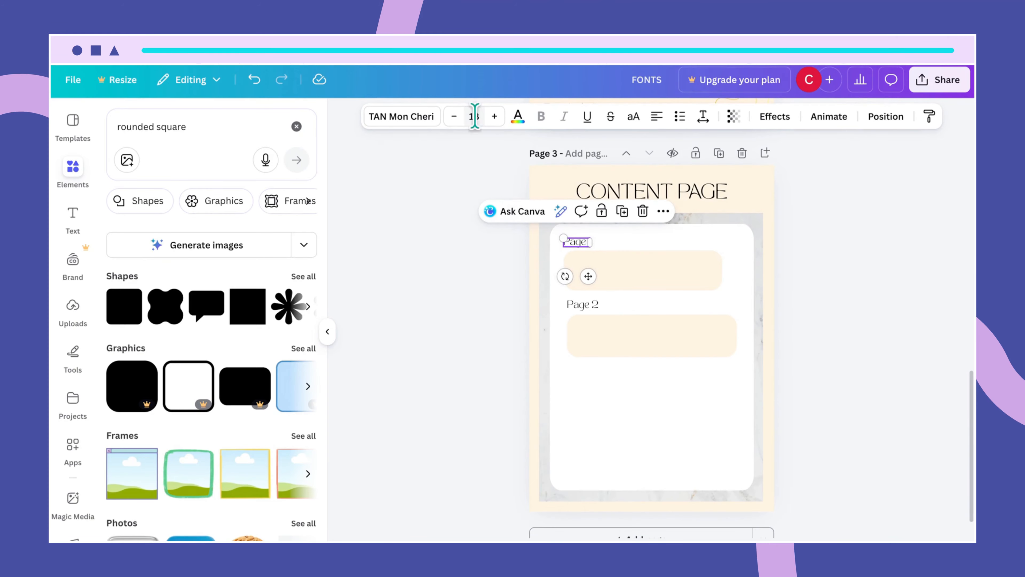
click(639, 261)
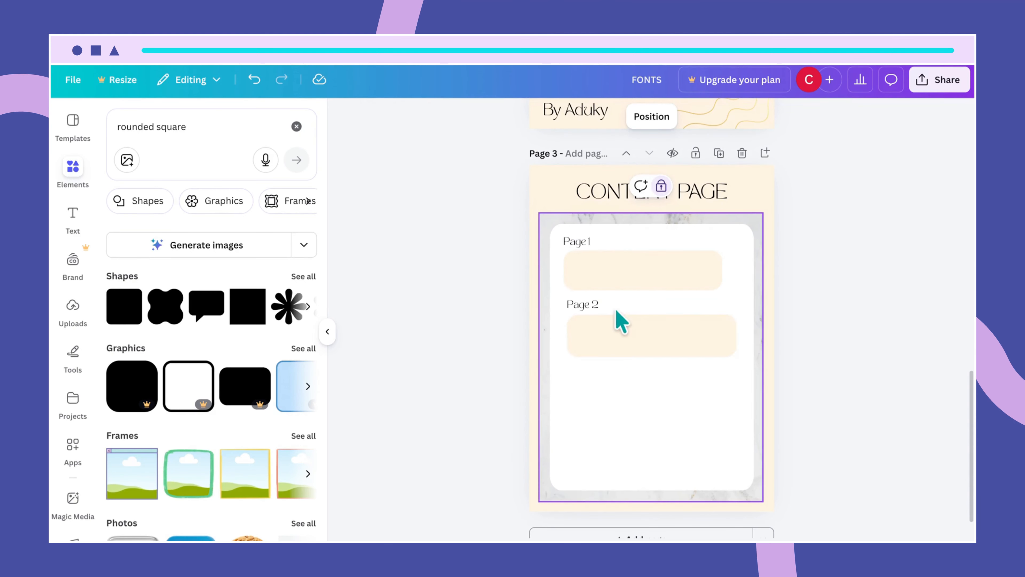
- Narrow the Page 2 bar to match Page 1 and position the Page 2 label above it
click(674, 346)
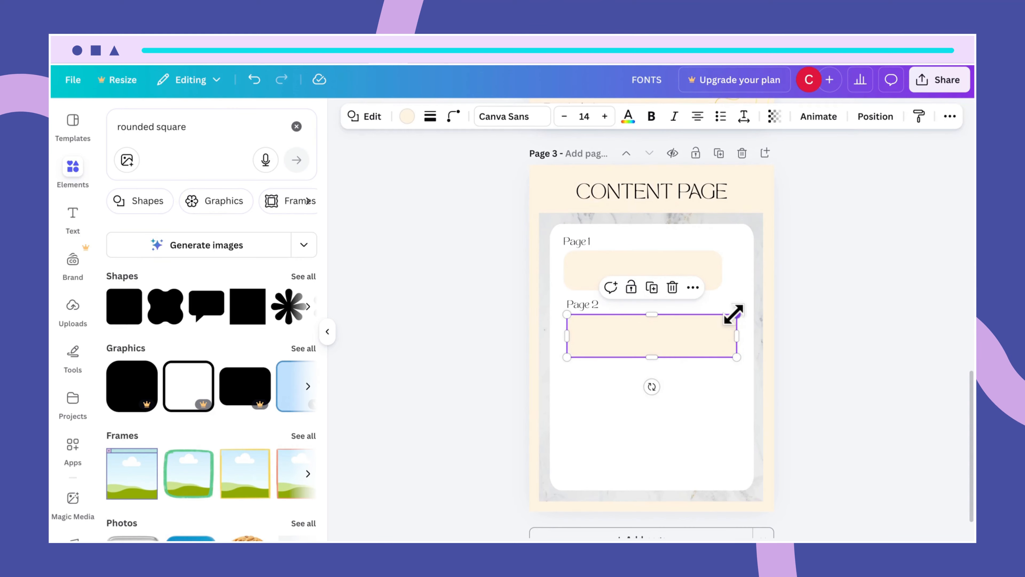
drag(734, 313, 721, 313)
click(748, 389)
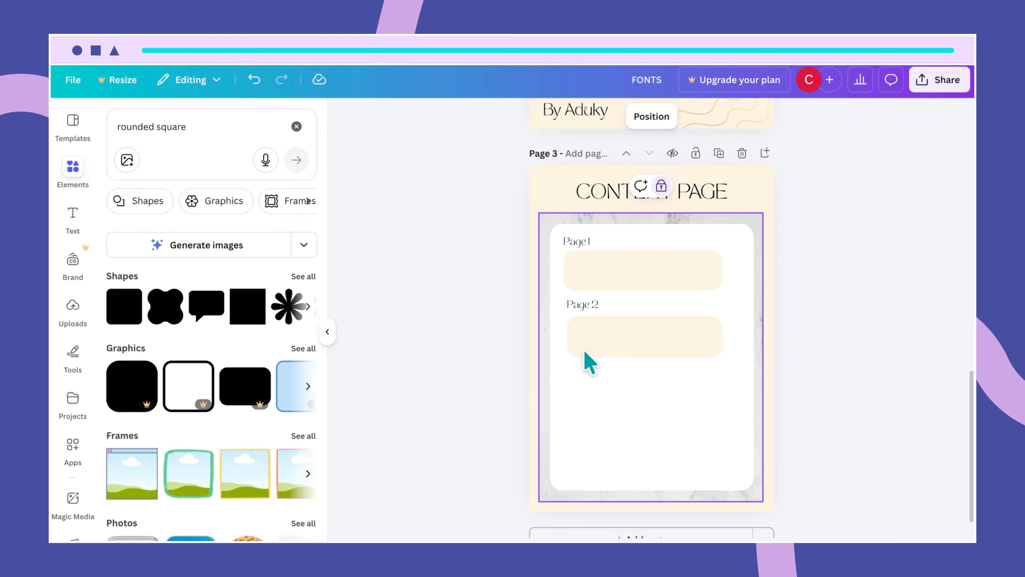
click(587, 306)
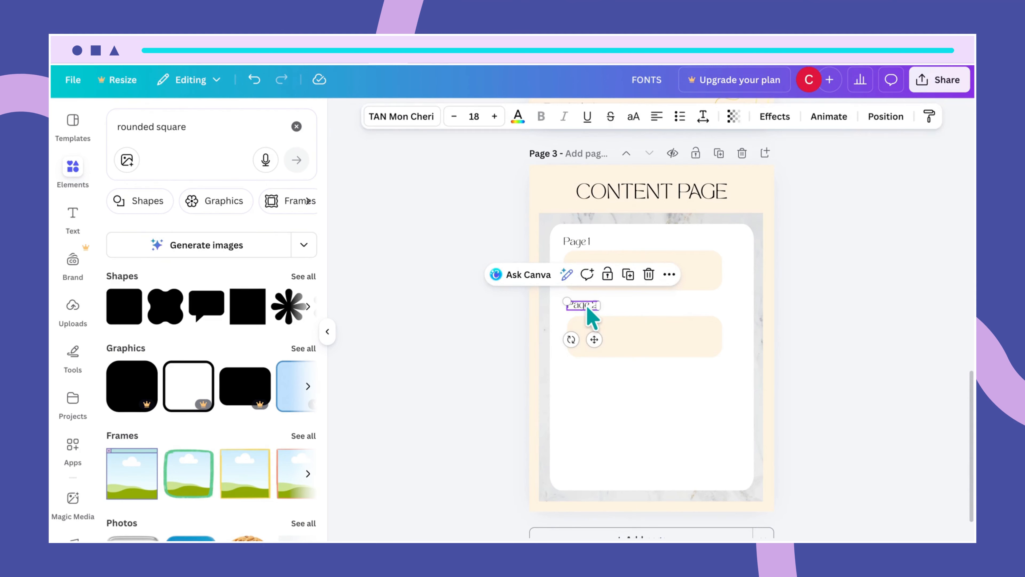
drag(586, 308, 587, 307)
click(677, 349)
click(588, 303)
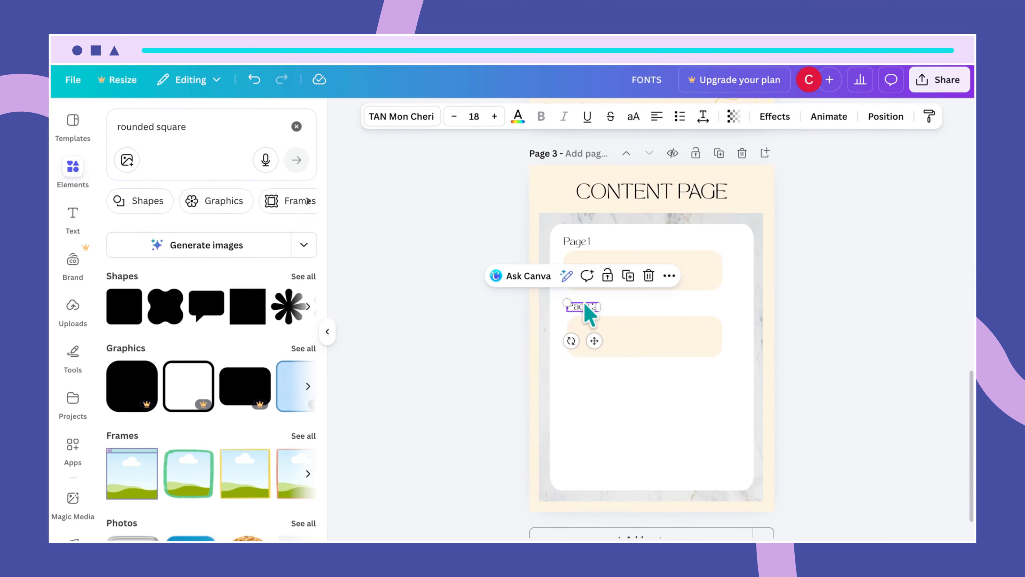
click(731, 322)
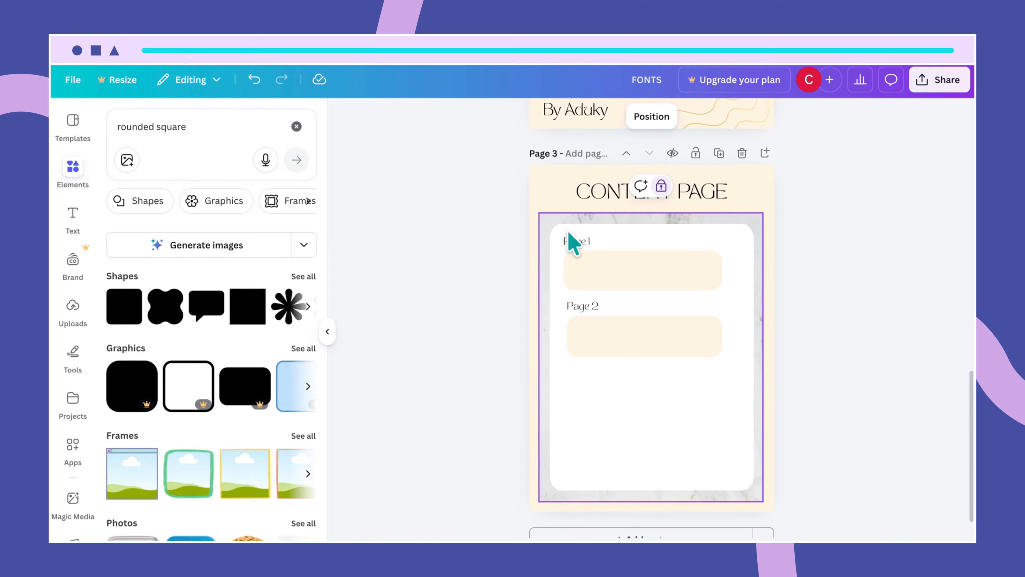
- Duplicate both label-and-bar rows and place the copies below the originals
drag(569, 233, 619, 340)
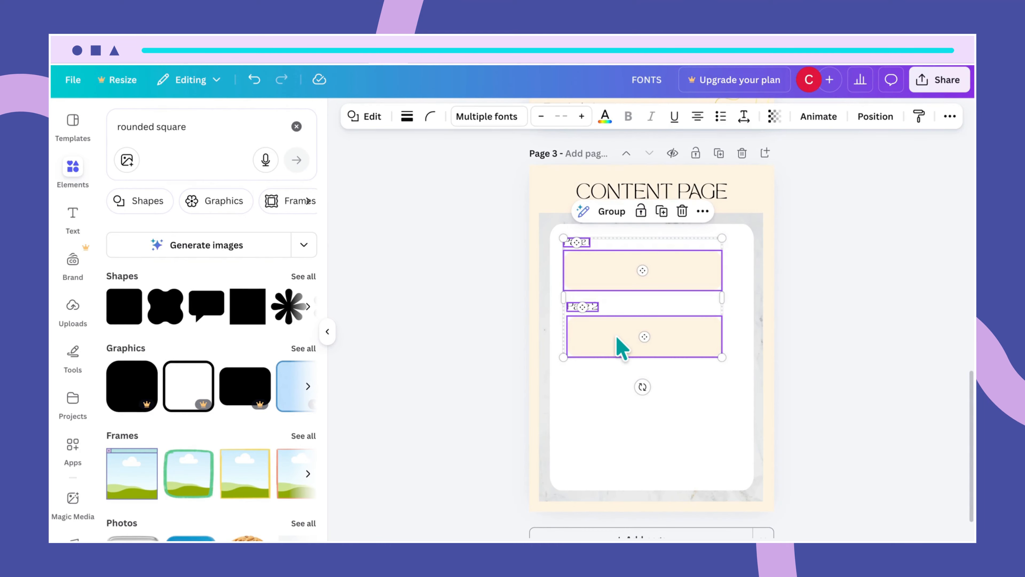
key(ctrl+d)
drag(682, 348, 678, 453)
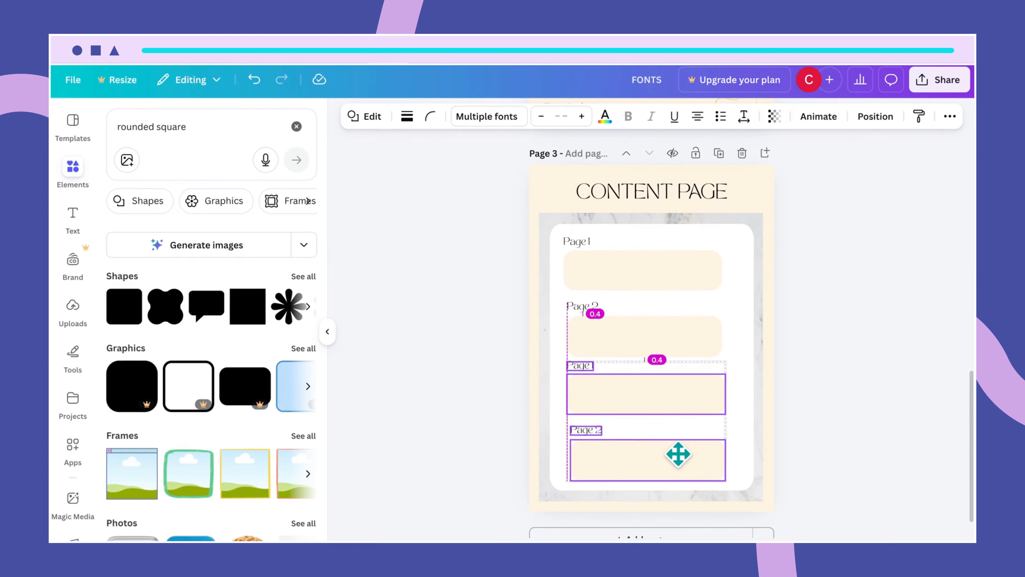
drag(678, 453, 680, 456)
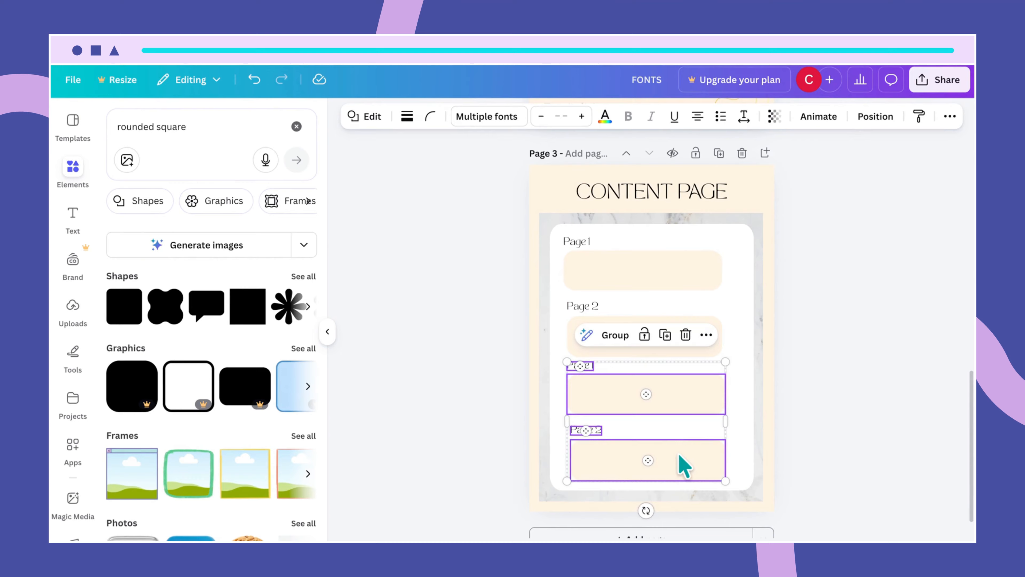
click(755, 382)
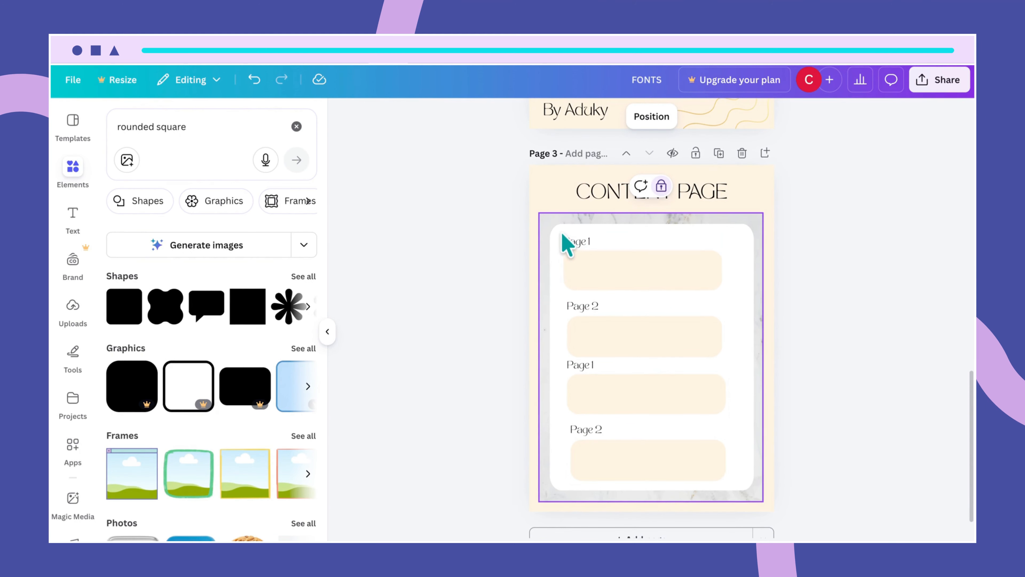
- Resize all four rows to fit the white card and shift them left
drag(563, 235, 717, 464)
drag(562, 480, 585, 448)
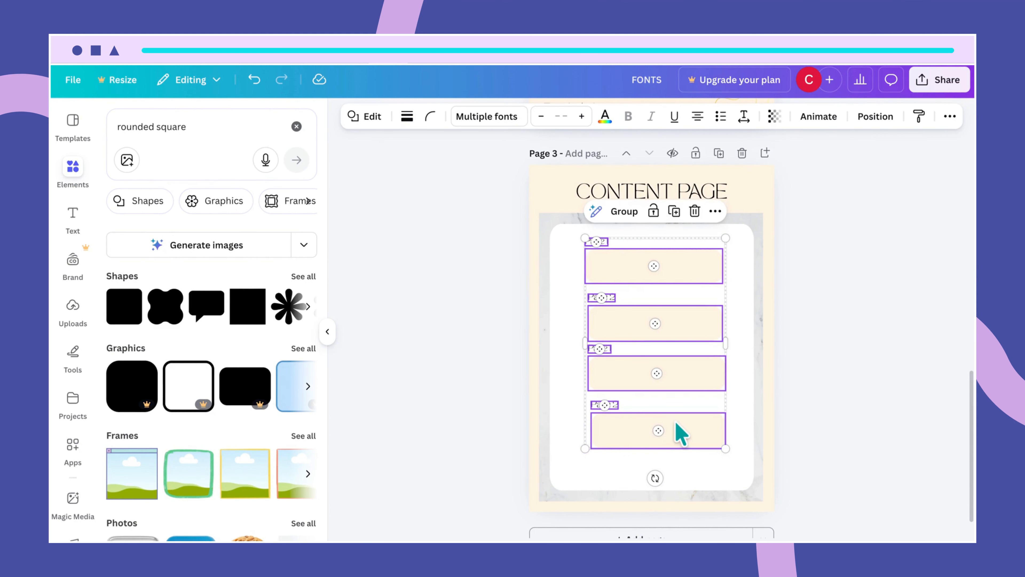
drag(682, 434, 656, 421)
click(701, 484)
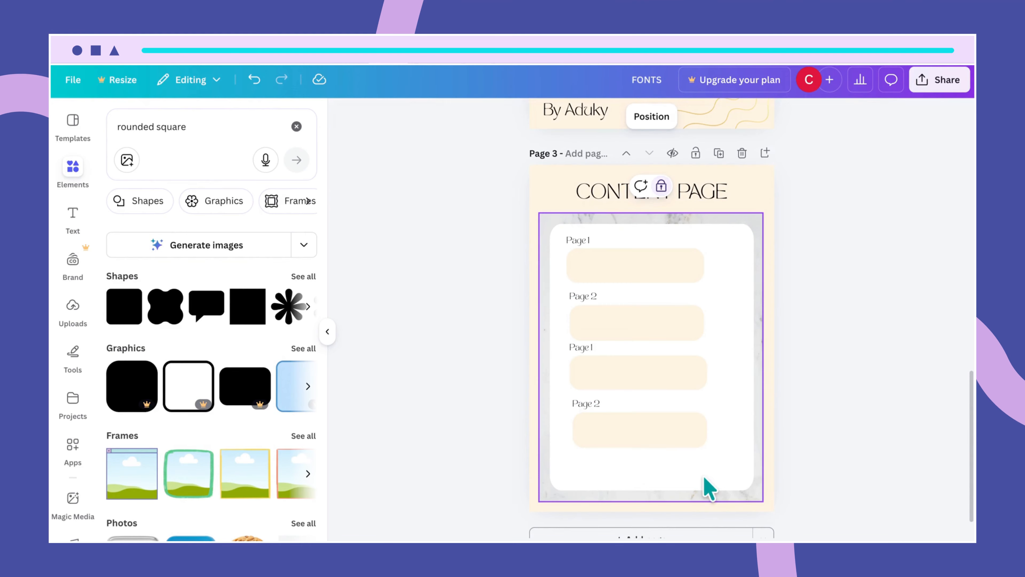
click(738, 441)
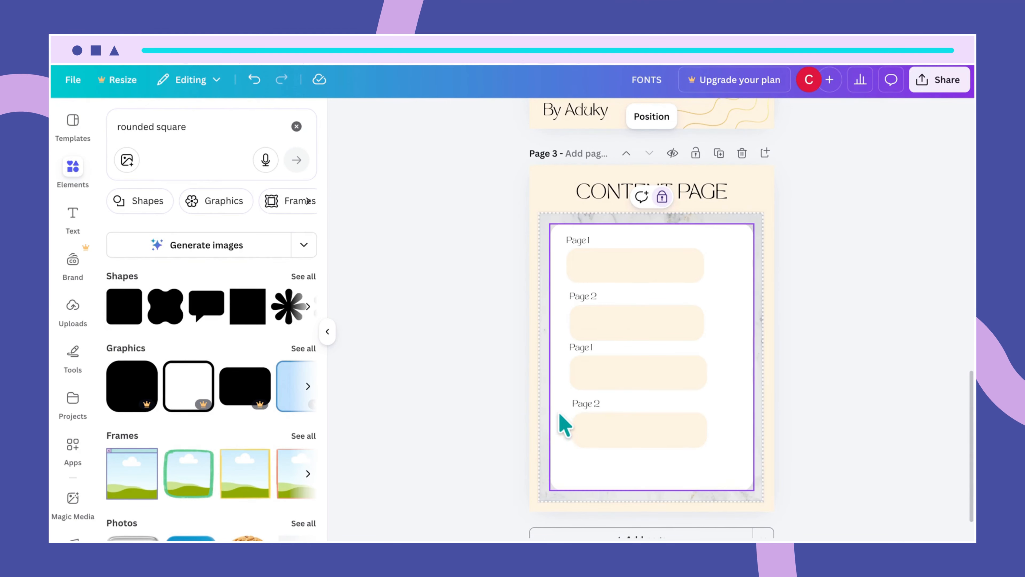
- Duplicate the bottom Page 2 row and place the copy at the bottom of the card
drag(559, 410, 607, 424)
click(702, 406)
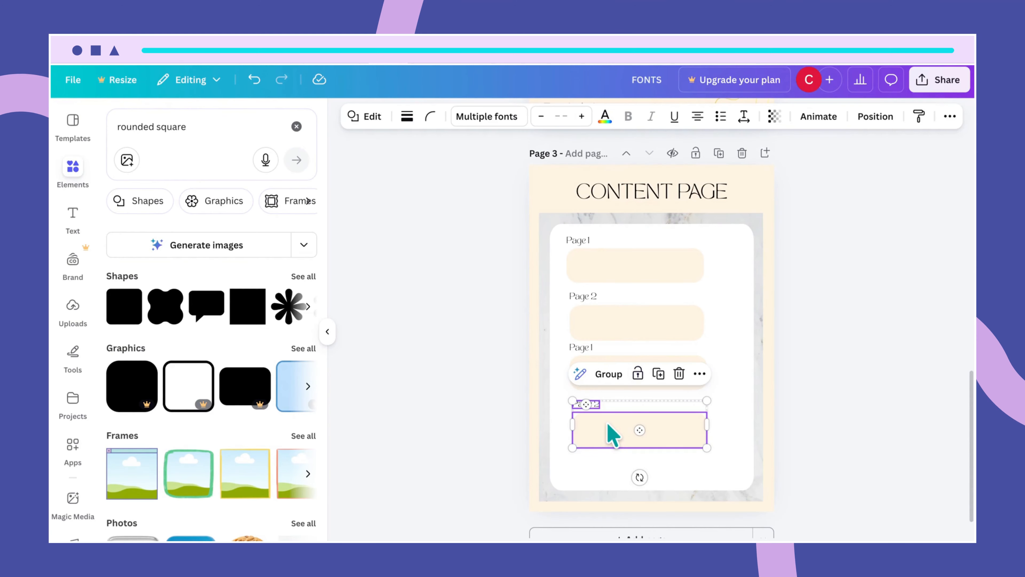
key(ctrl+d)
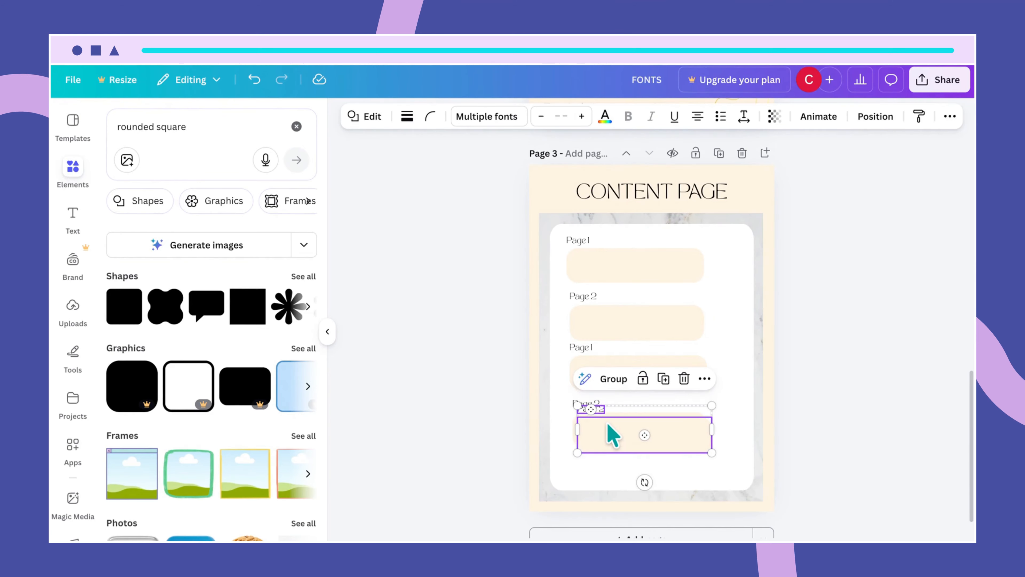
drag(612, 435, 603, 461)
click(728, 436)
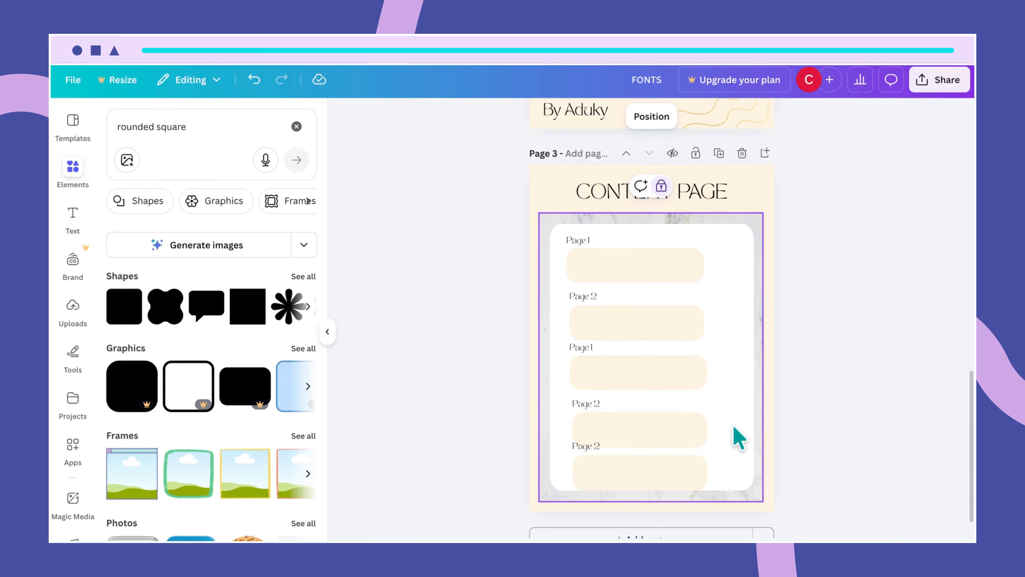
- Adjust the top Page 1 row, shorten the top bar's height, and place a bar under Page 2
drag(563, 232, 605, 271)
drag(687, 265, 718, 268)
click(747, 294)
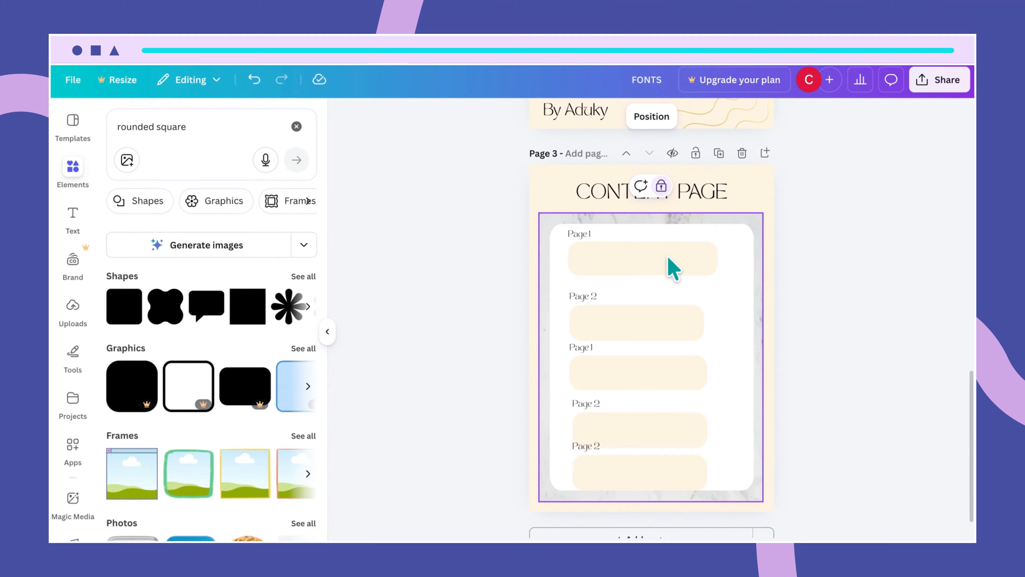
click(647, 264)
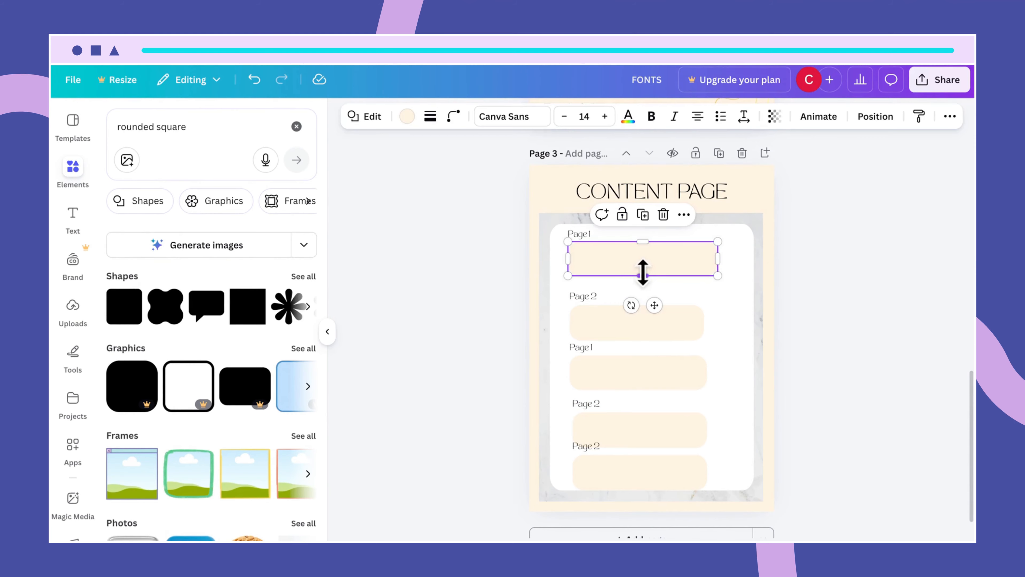
drag(643, 273, 643, 267)
click(713, 297)
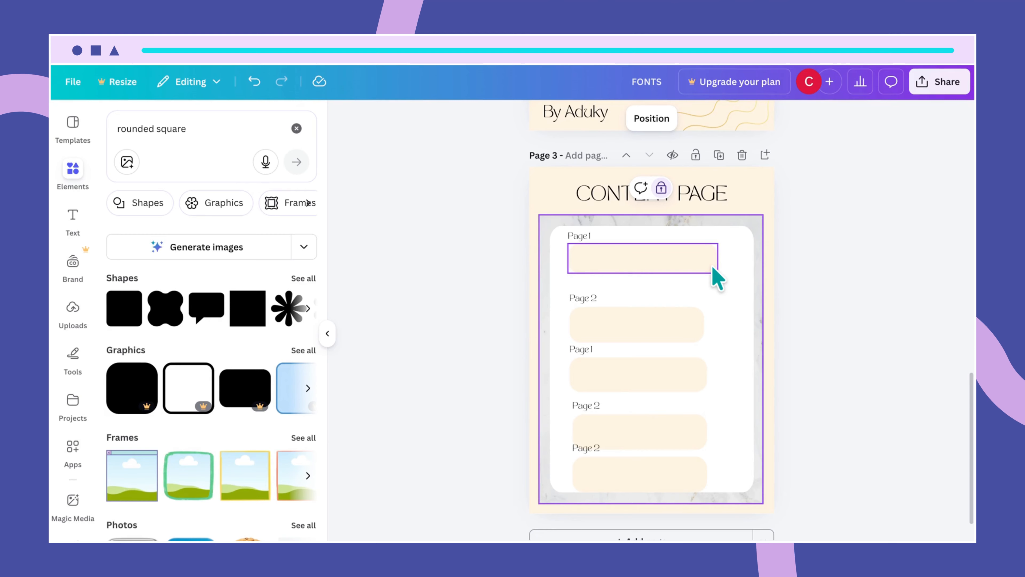
click(704, 277)
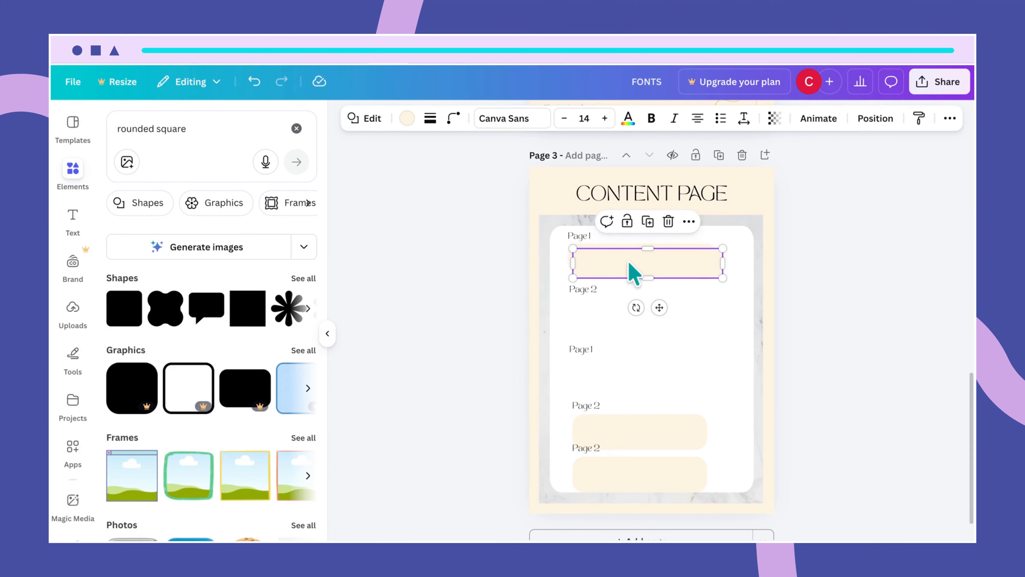
drag(629, 270, 622, 316)
- Duplicate the cream bar and align the copies under the third and fourth labels
click(680, 429)
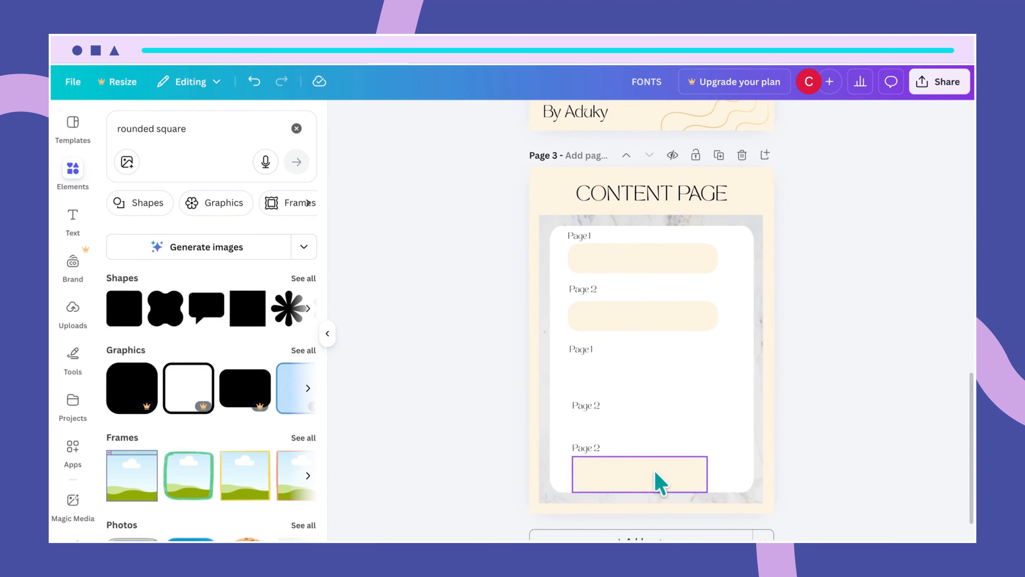
click(659, 483)
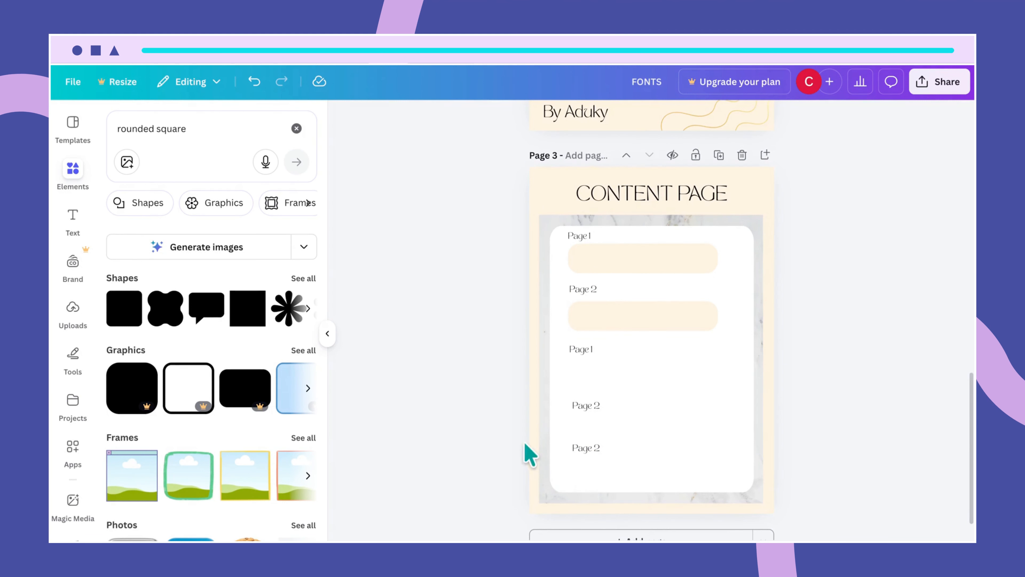
click(639, 318)
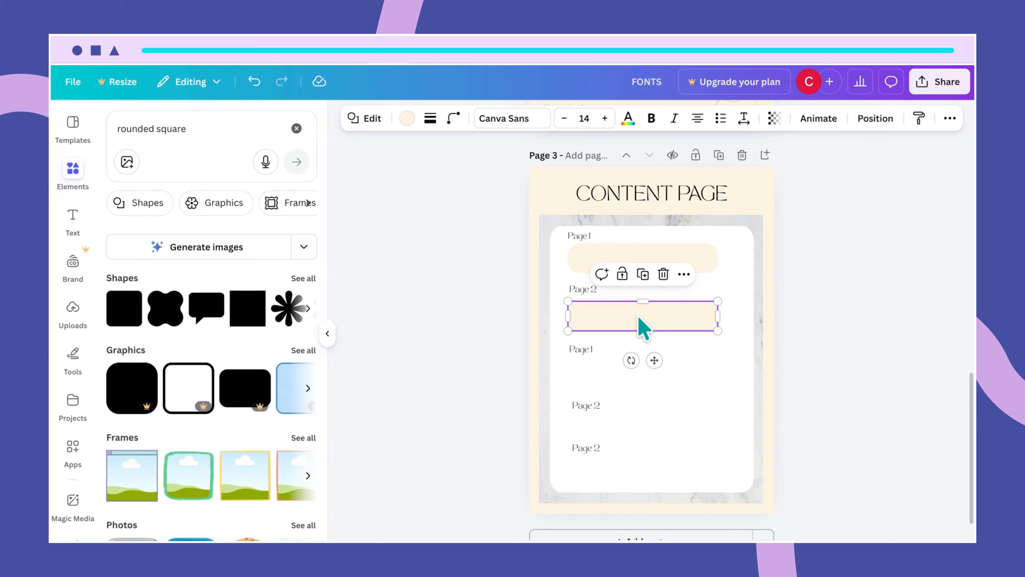
key(ctrl+d)
drag(639, 326, 636, 372)
key(ctrl+d)
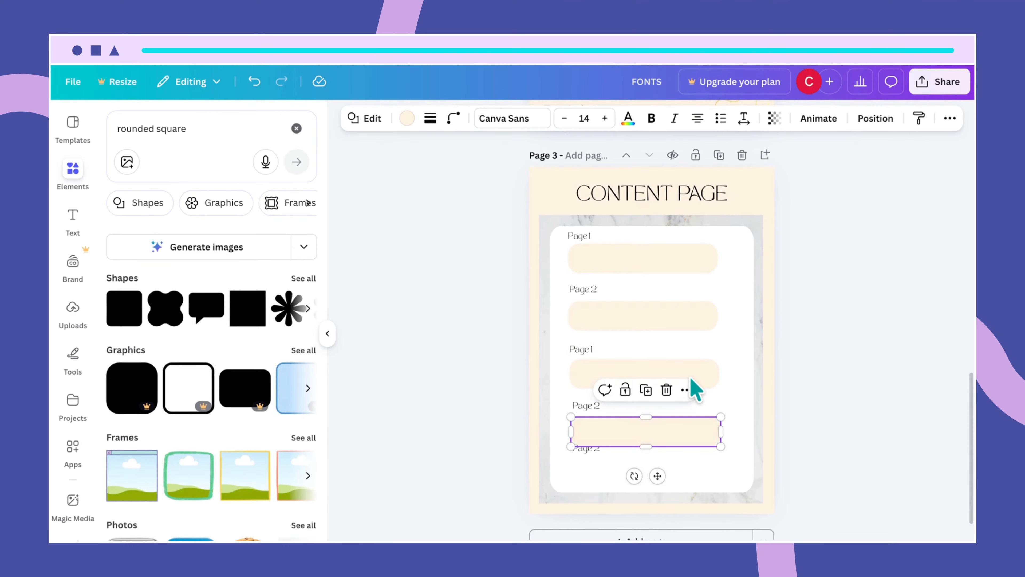
click(690, 378)
click(675, 427)
drag(675, 428, 666, 476)
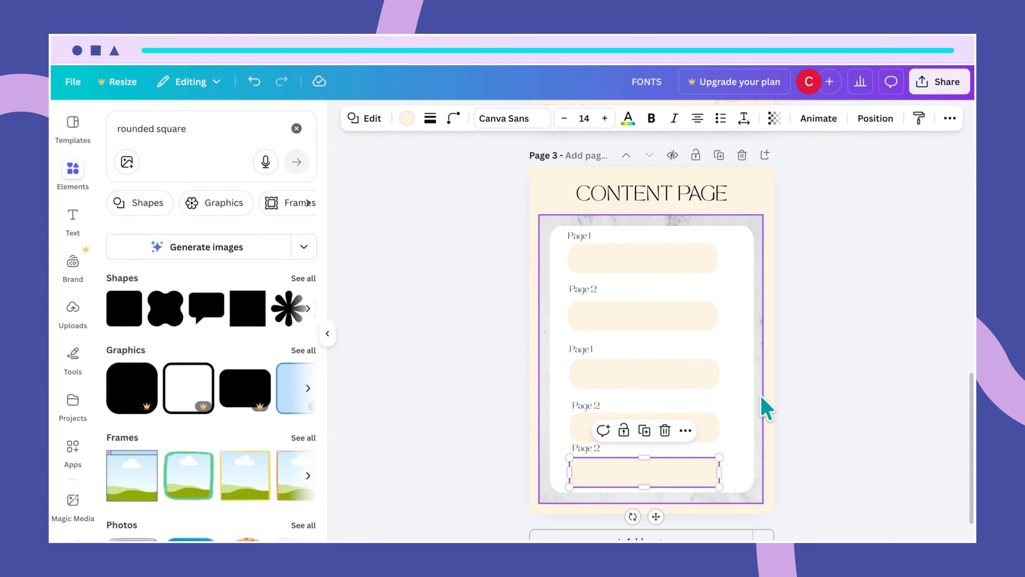
scroll(801, 390, down, 1)
scroll(801, 390, up, 5)
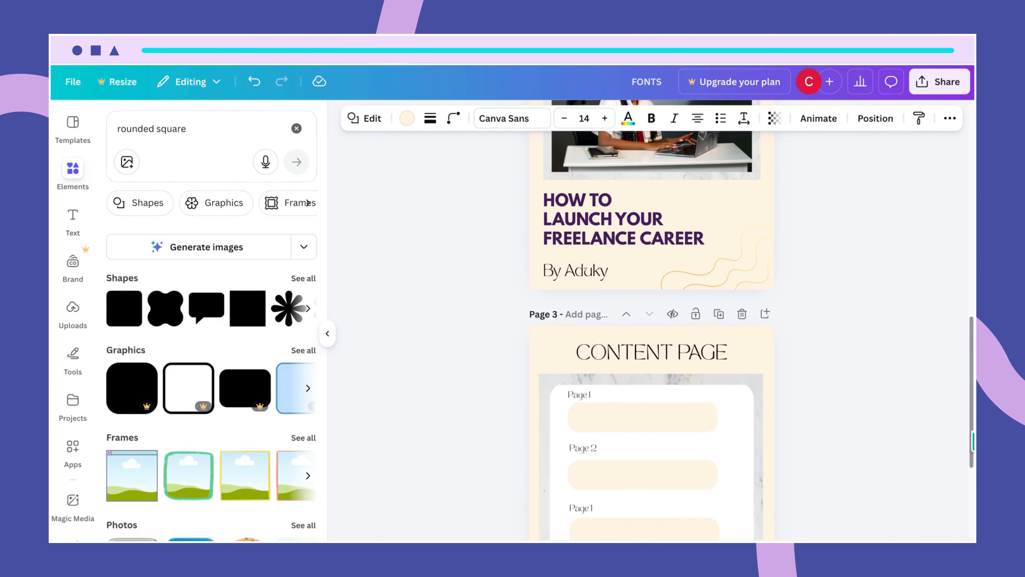
drag(972, 431, 971, 500)
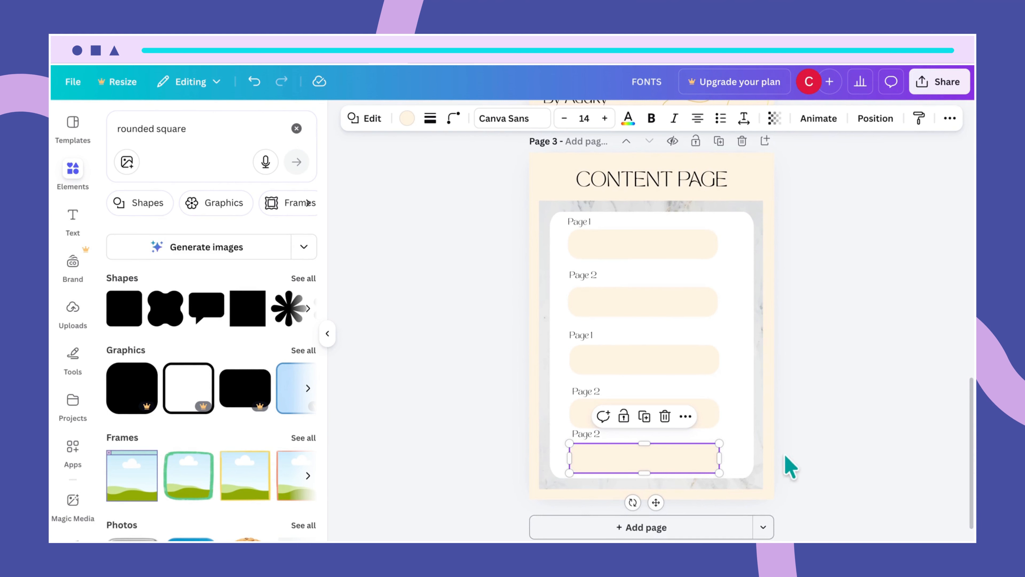
- Change the third entry's label to 'Page 3'
click(744, 451)
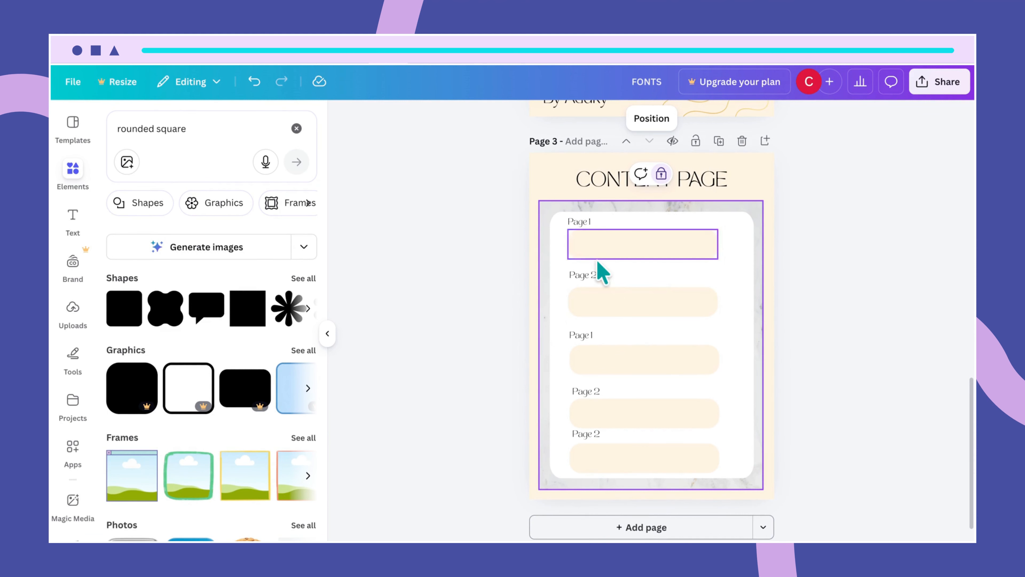
click(589, 336)
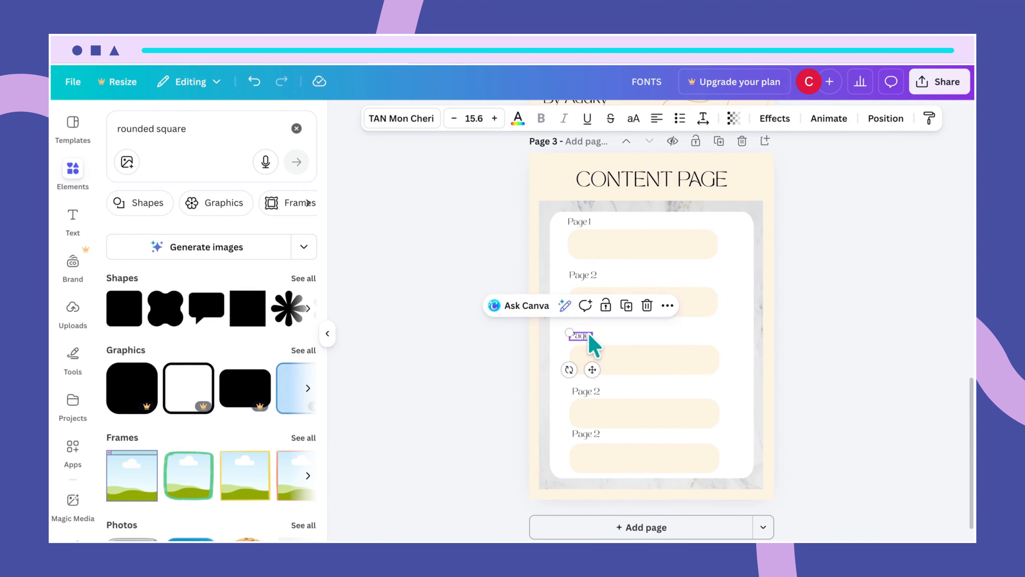
click(589, 334)
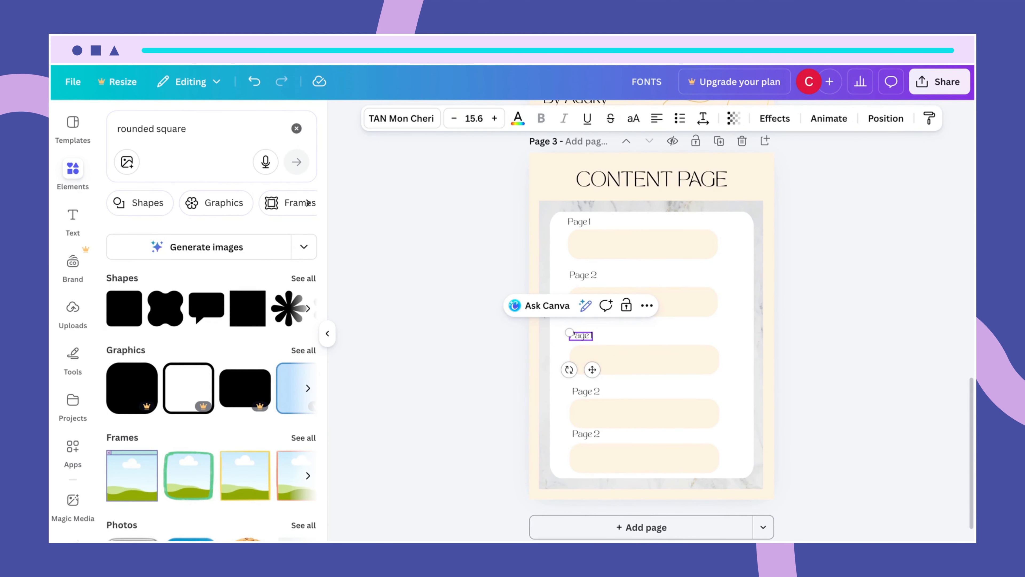
key(BackSpace)
text(3)
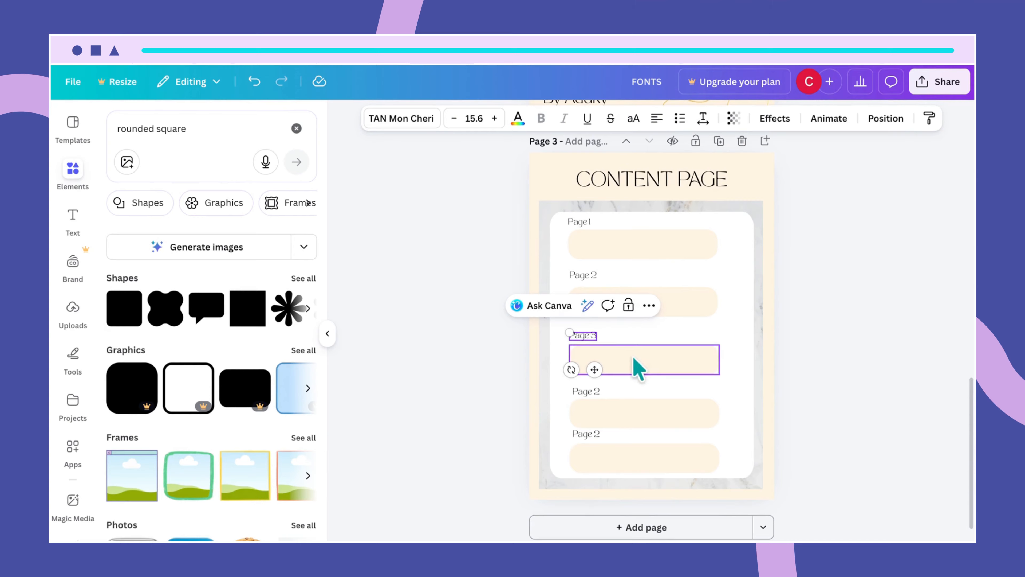
click(648, 345)
- Change the fourth entry's label to 'Page 4'
scroll(653, 432, up, 1)
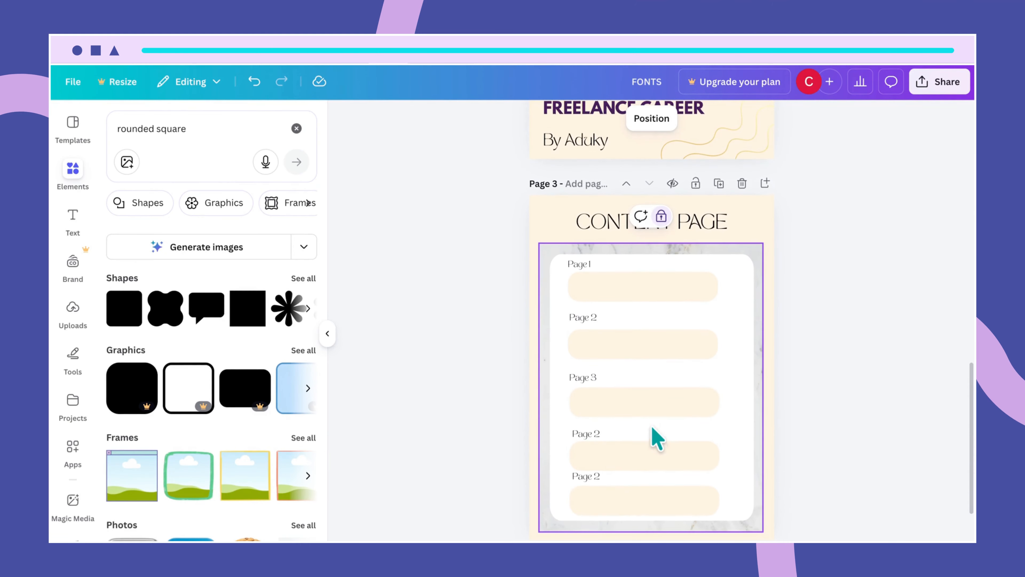
click(598, 430)
double_click(590, 434)
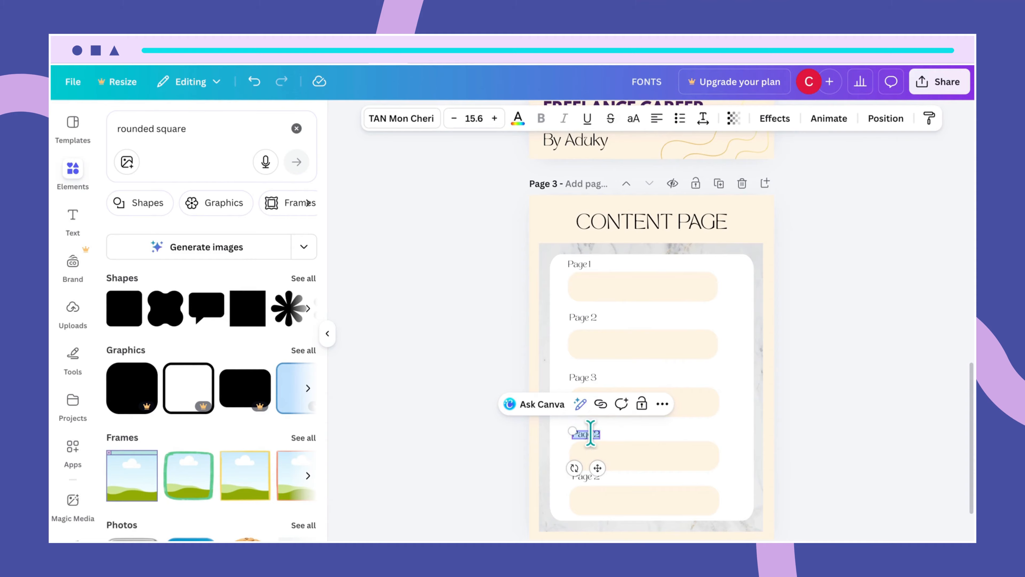
click(591, 434)
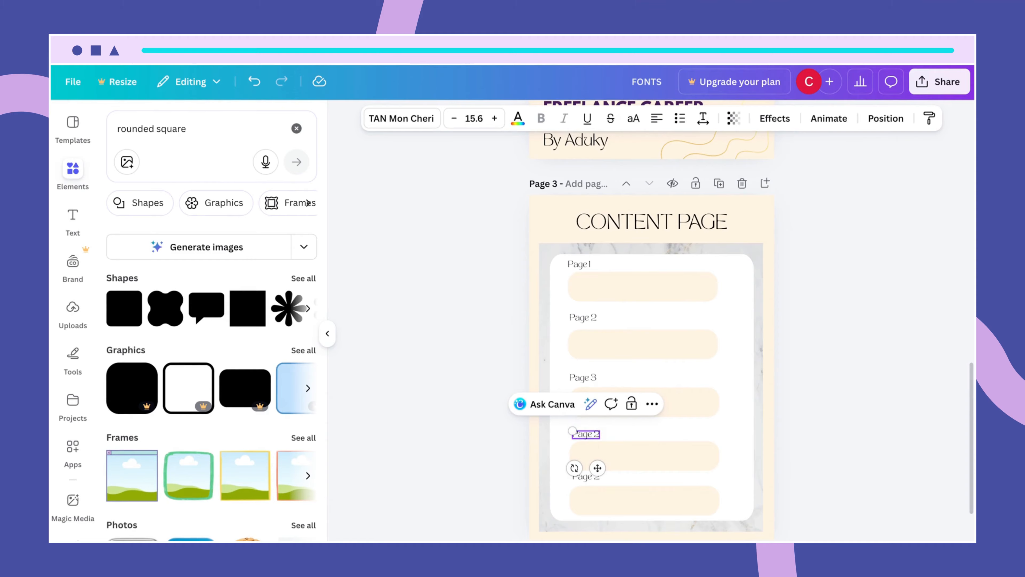
key(BackSpace)
text(4)
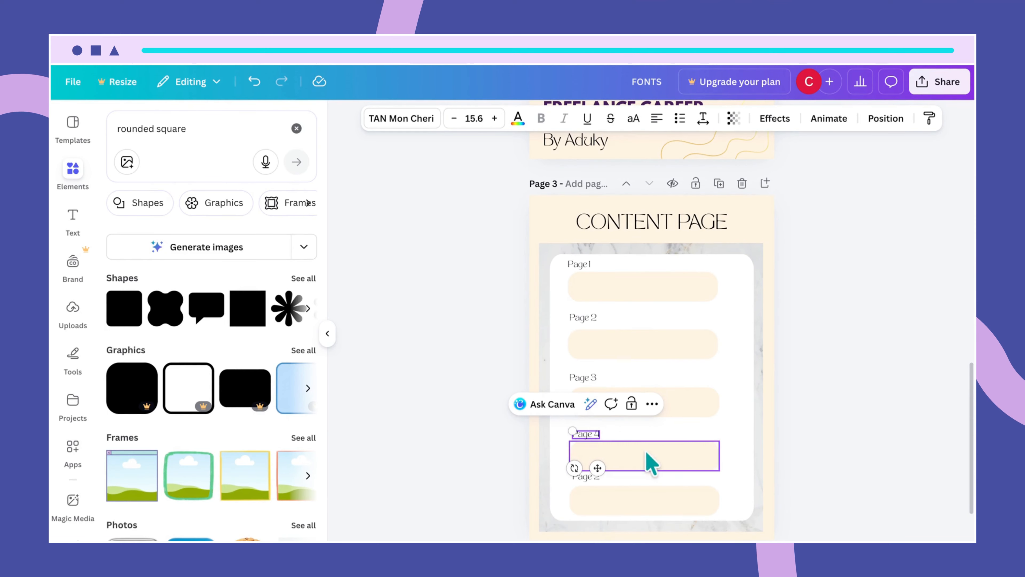
- Move the spare label above the fifth bar and retype it as 'Page 5'
scroll(694, 438, down, 1)
click(591, 427)
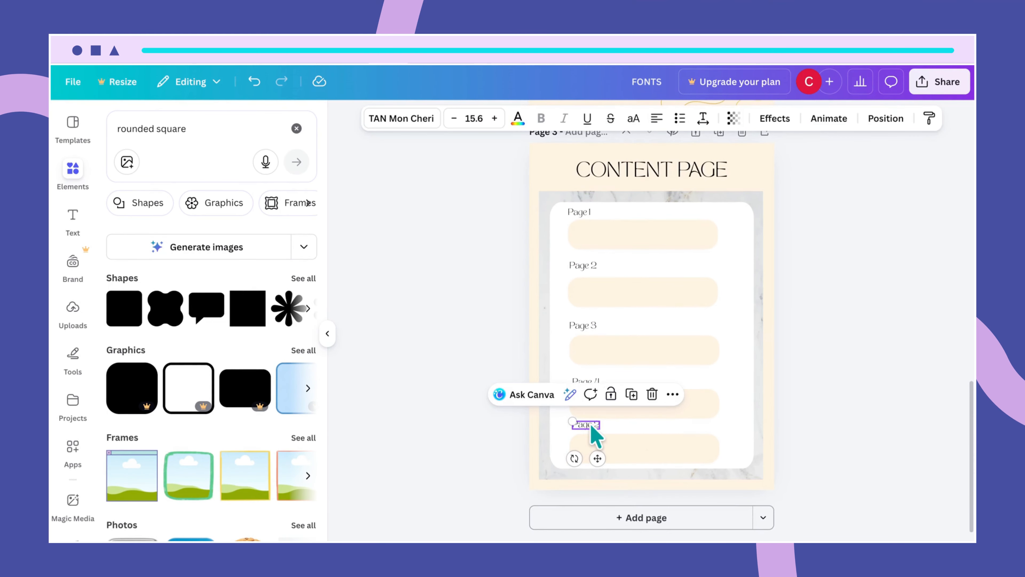
drag(591, 428, 591, 422)
double_click(591, 424)
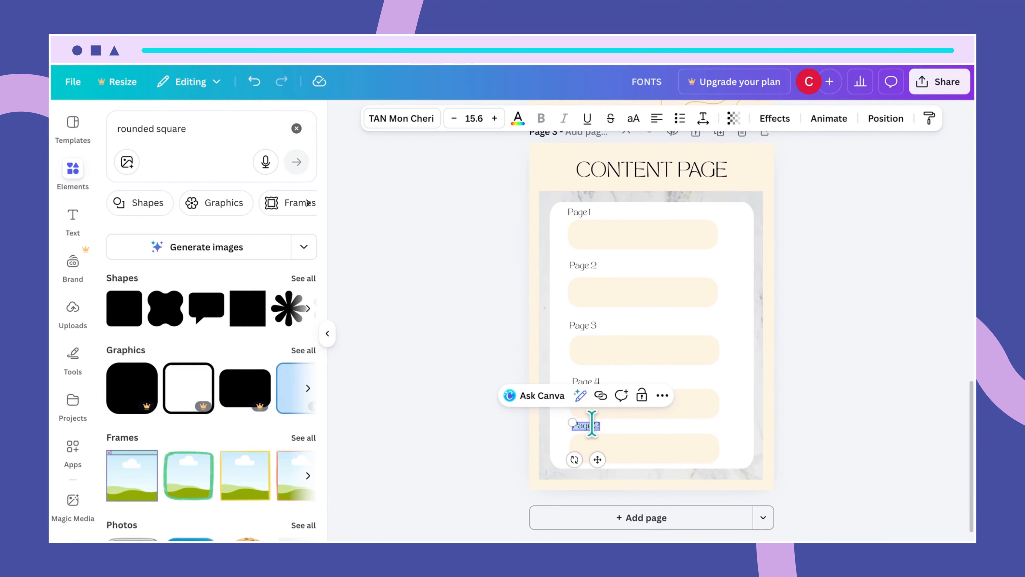
text(Page)
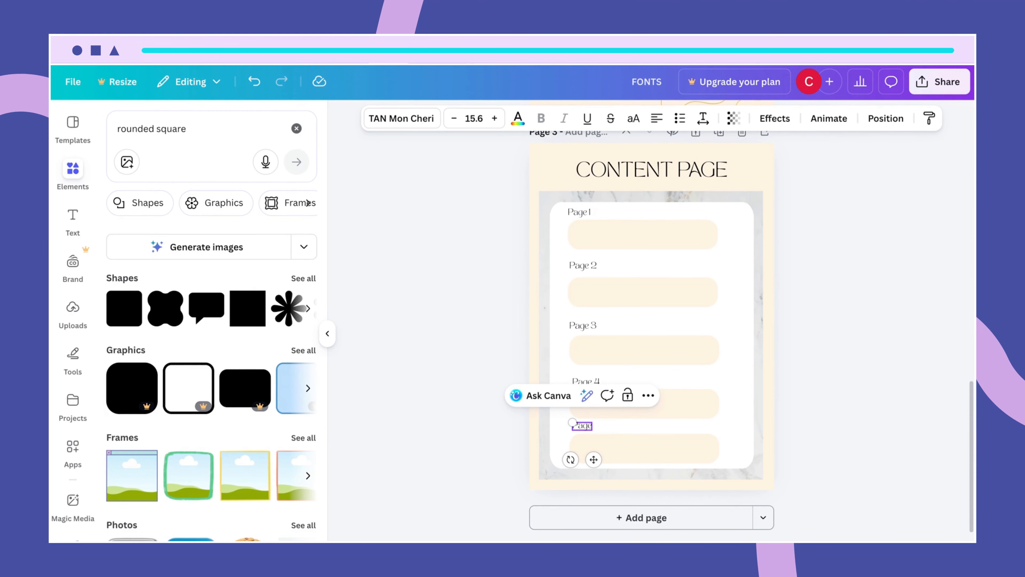
text( 5)
click(743, 456)
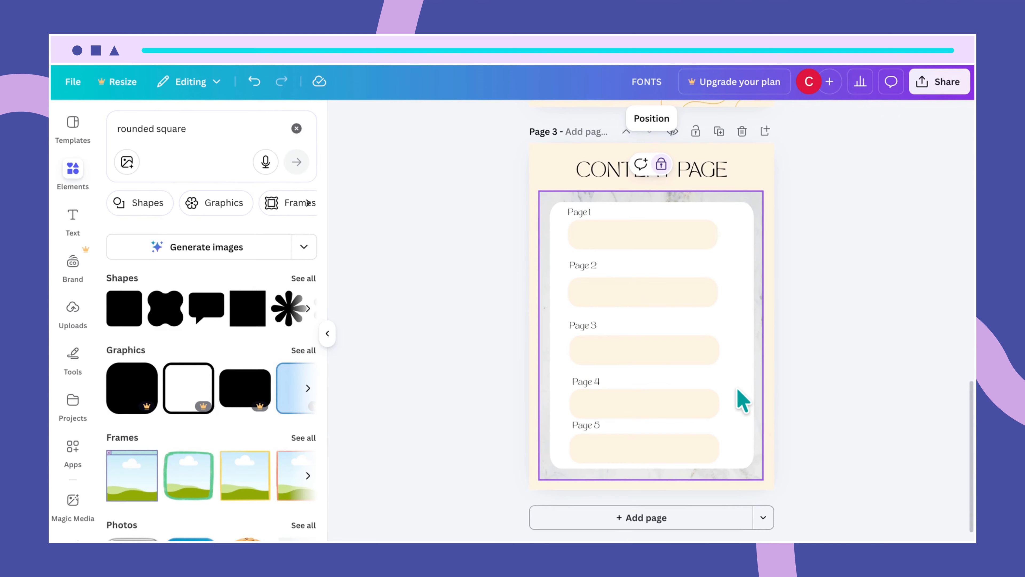
click(744, 396)
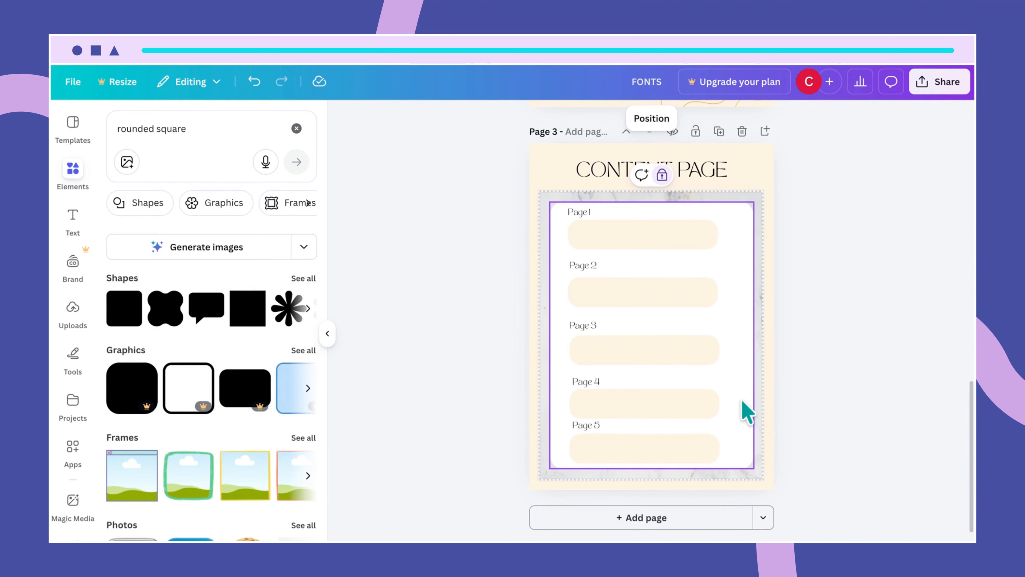
- Drag the Page 4 label so it sits directly above its cream bar
scroll(744, 412, up, 2)
scroll(749, 424, up, 2)
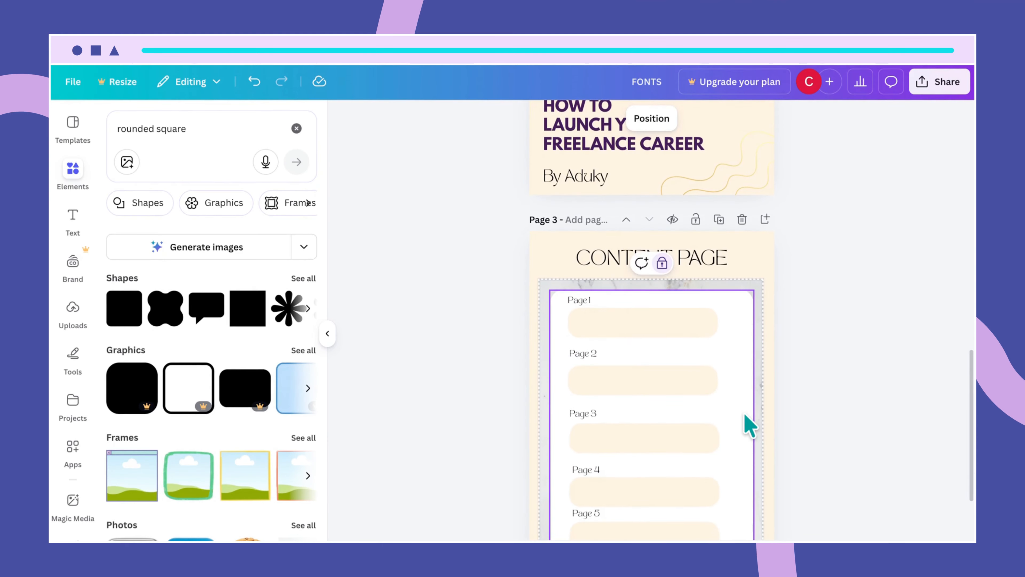
scroll(714, 444, down, 3)
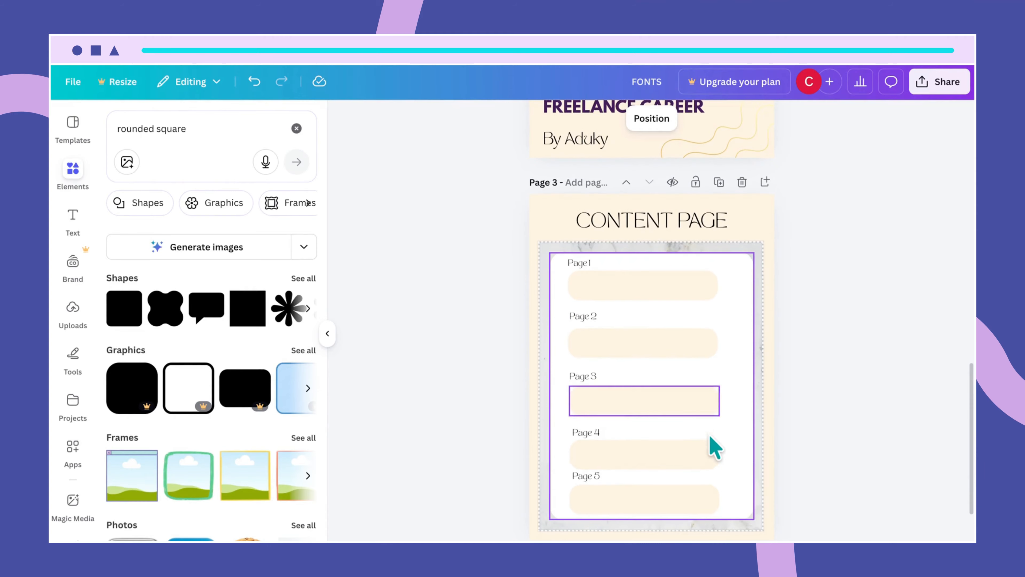
click(635, 448)
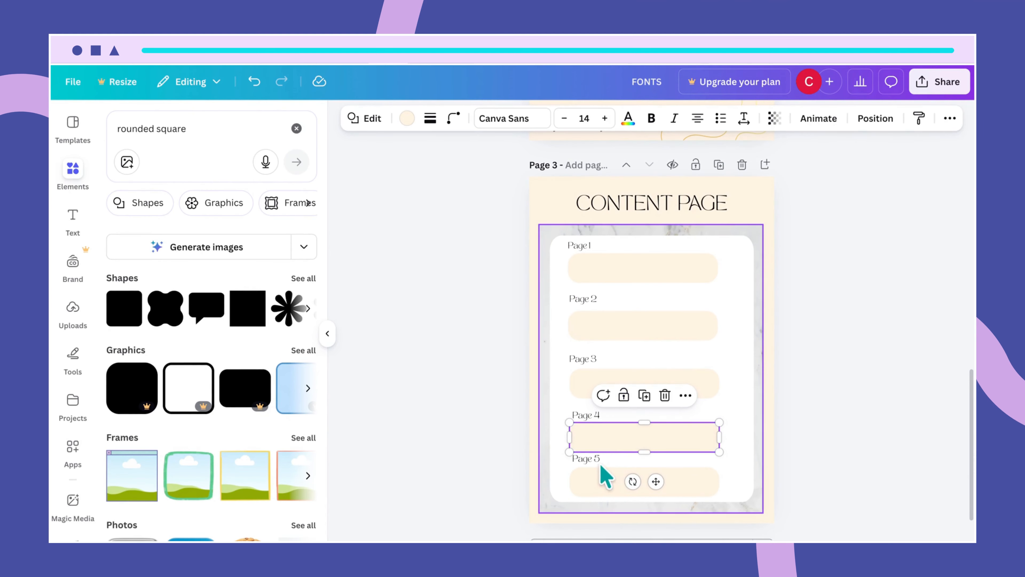
scroll(737, 417, up, 2)
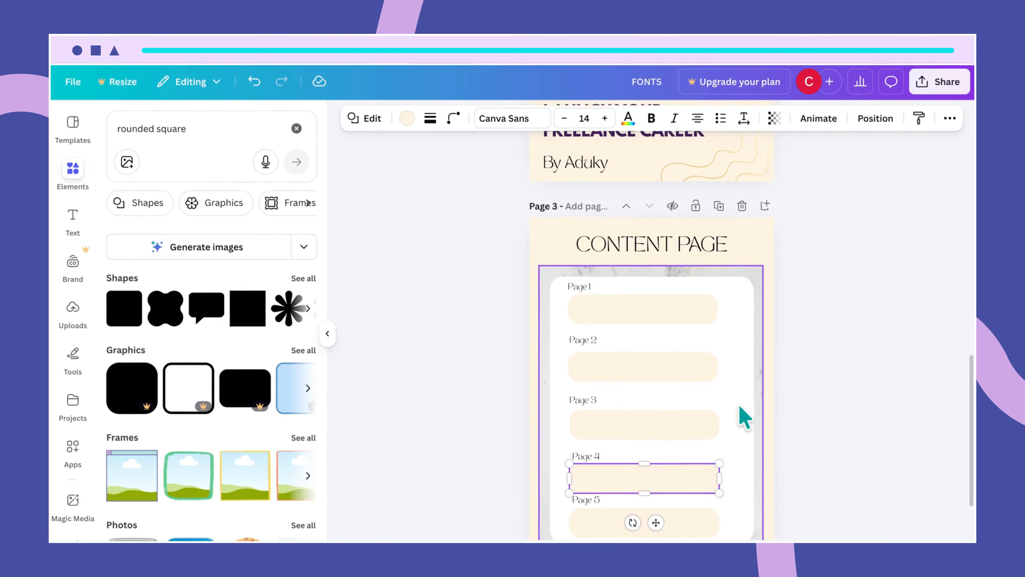
click(592, 460)
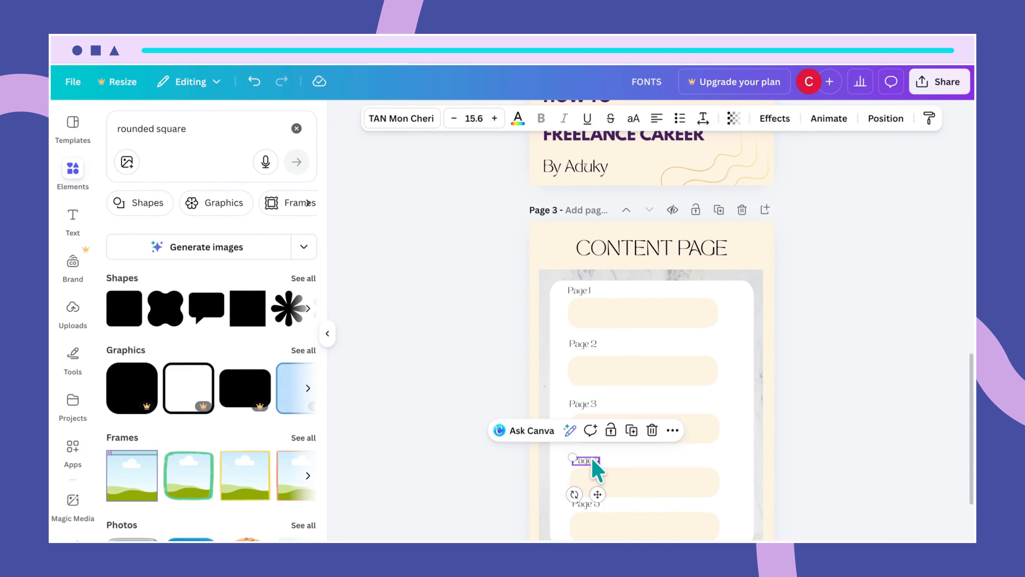
drag(592, 458, 612, 479)
click(613, 483)
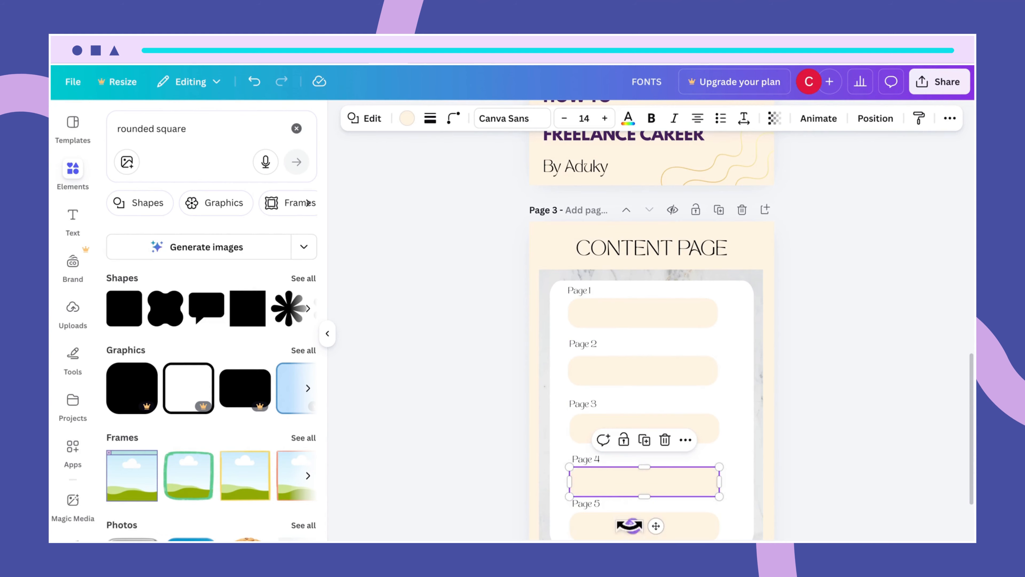
- Move the Page 5 label closer to its bar and shift the bar slightly lower
scroll(647, 522, down, 1)
right_click(626, 496)
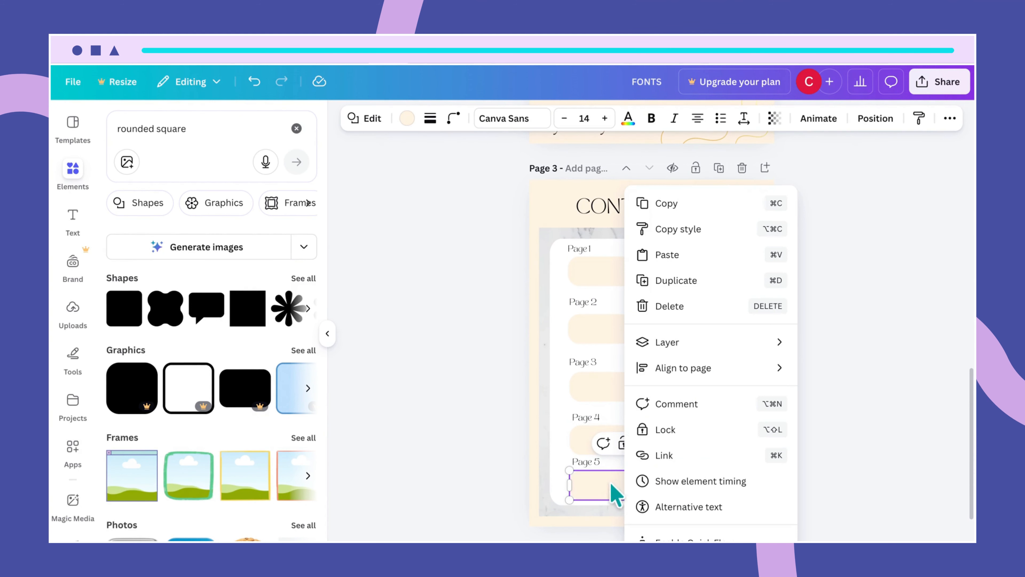
click(588, 459)
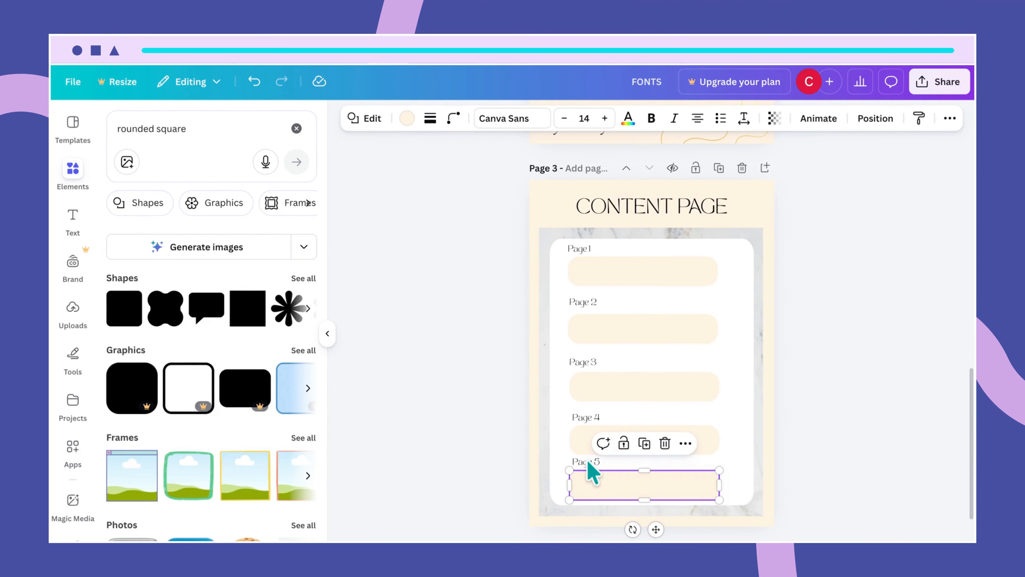
click(588, 461)
drag(589, 465, 589, 464)
click(673, 480)
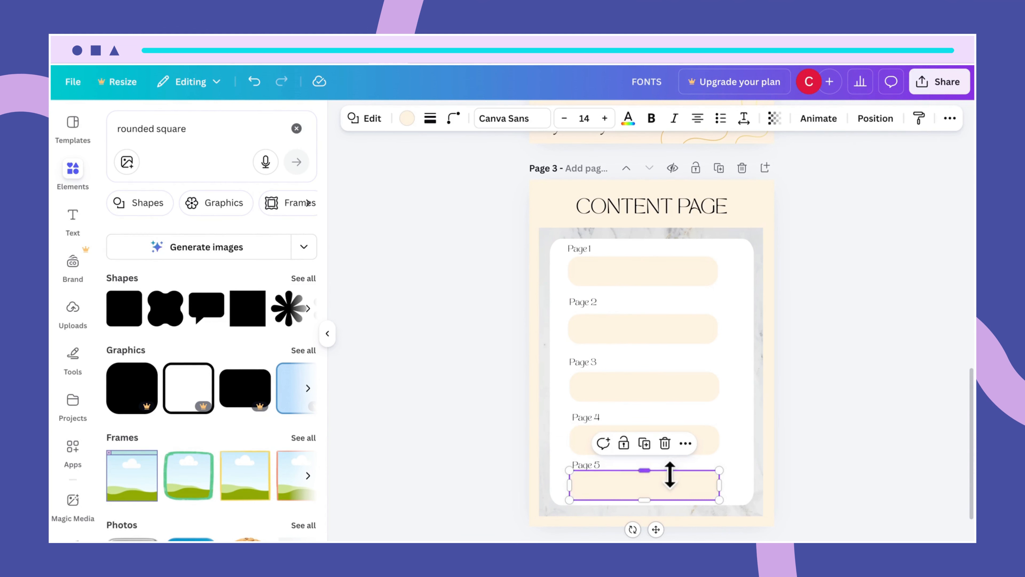
drag(672, 485, 671, 486)
click(743, 482)
- Check the Page 2 label's position and nudge the Page 3 label slightly lower
scroll(746, 483, up, 1)
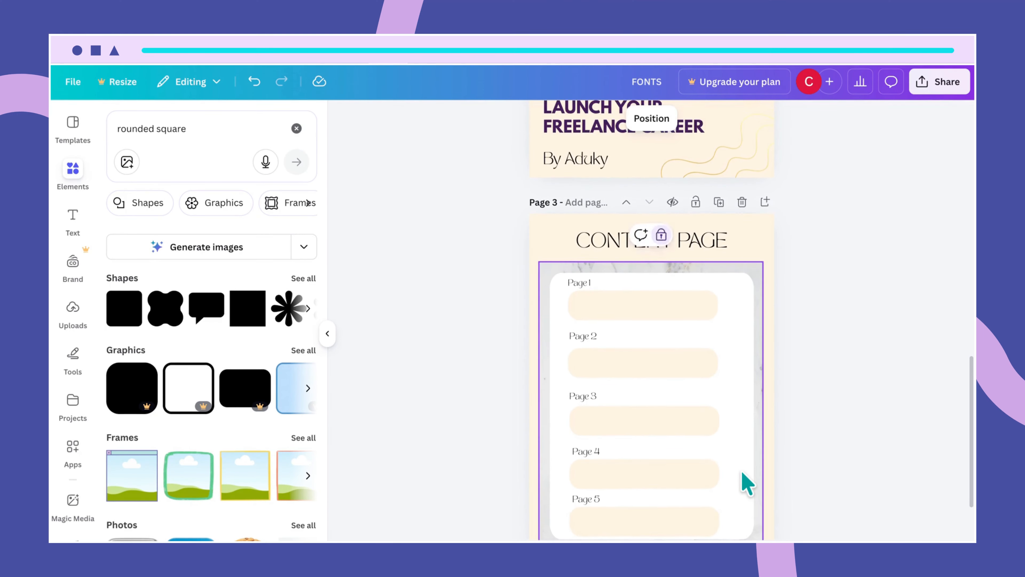
scroll(747, 483, up, 4)
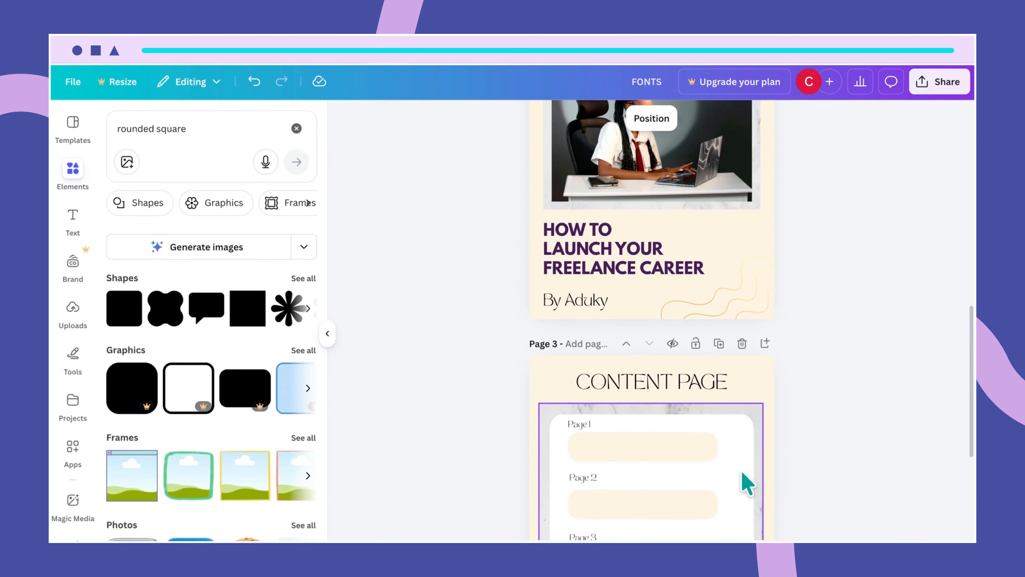
drag(580, 477, 580, 479)
scroll(706, 496, down, 1)
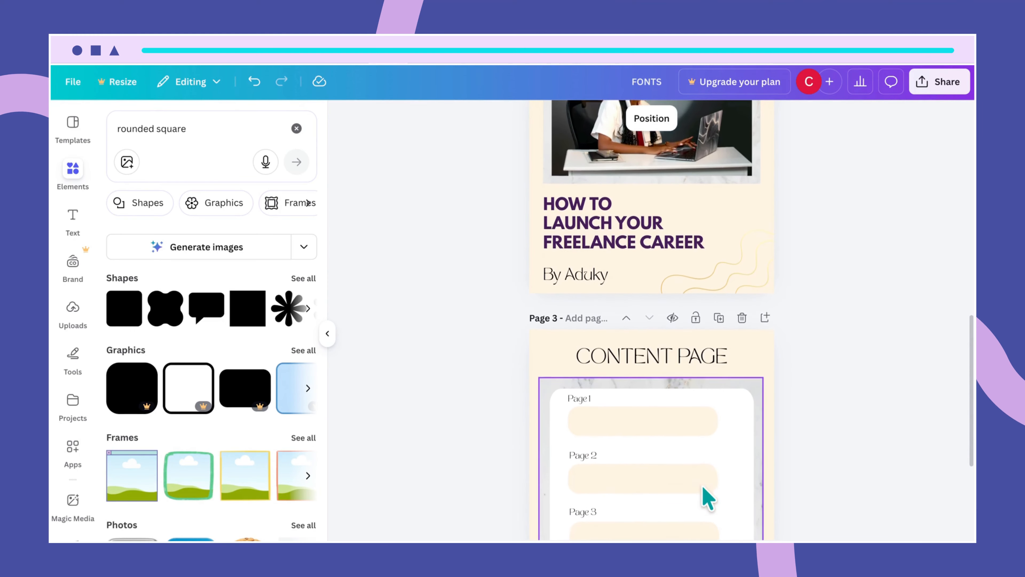
scroll(707, 497, down, 3)
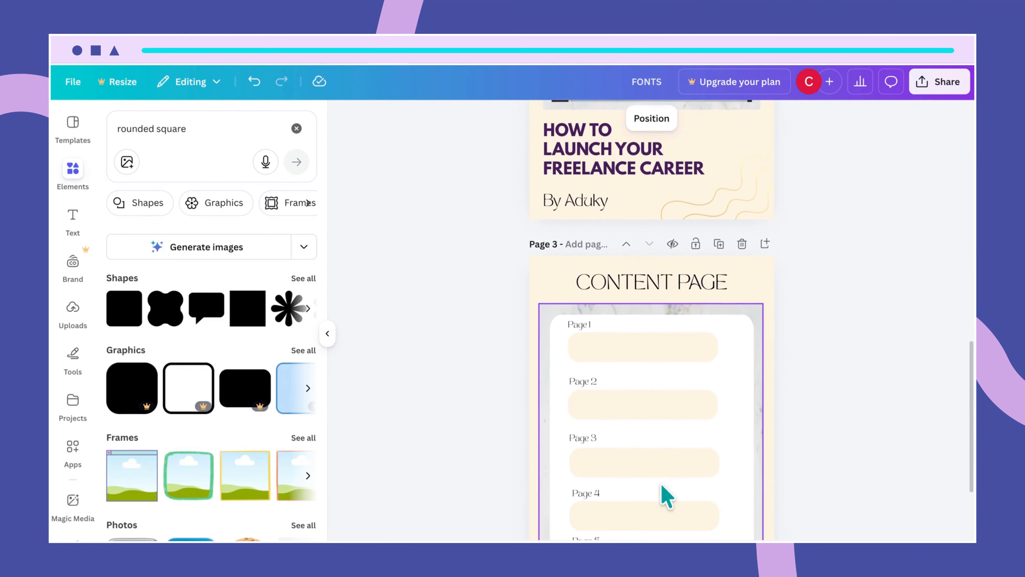
scroll(667, 496, down, 3)
scroll(667, 497, up, 2)
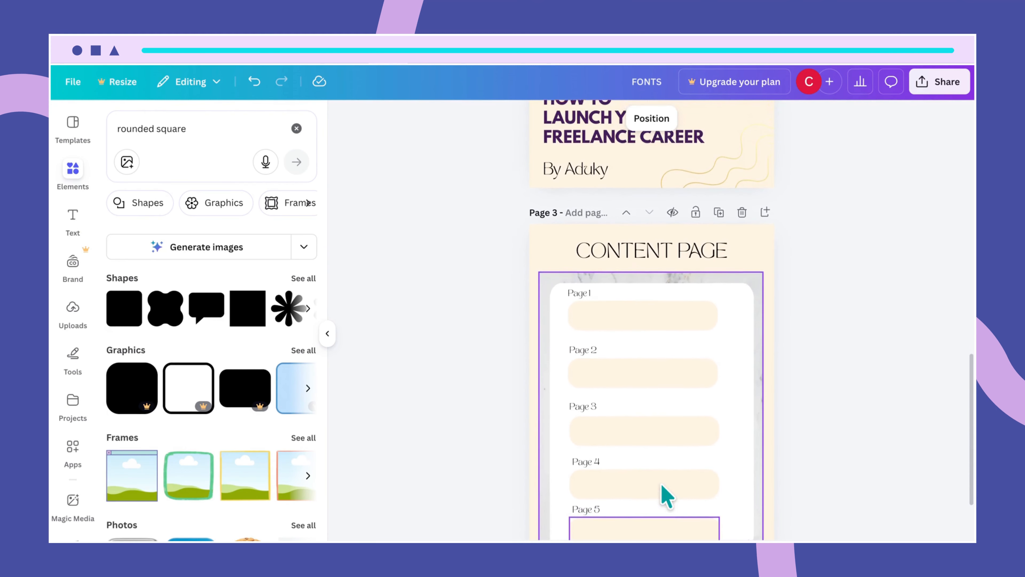
scroll(665, 497, up, 2)
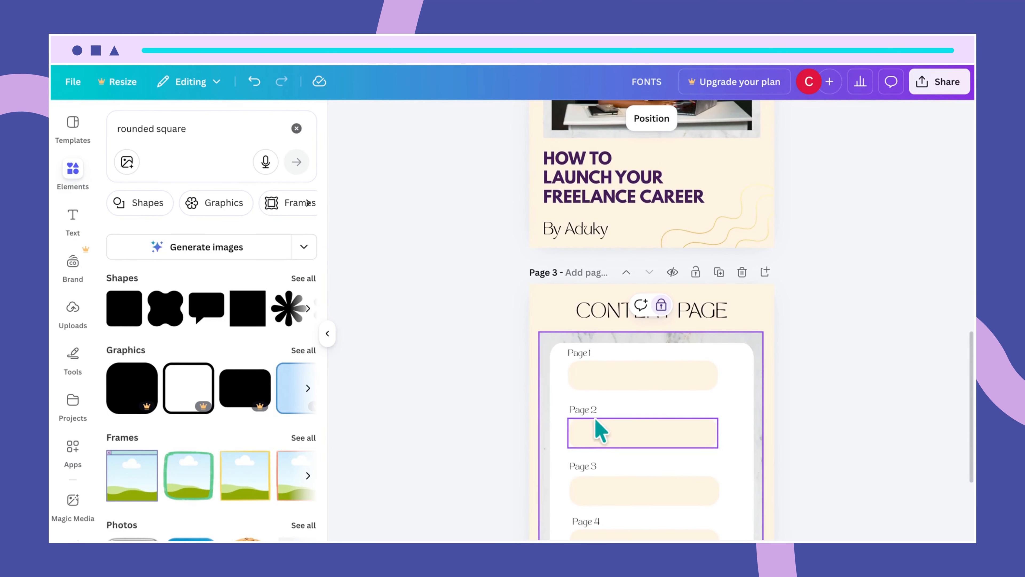
scroll(621, 484, up, 1)
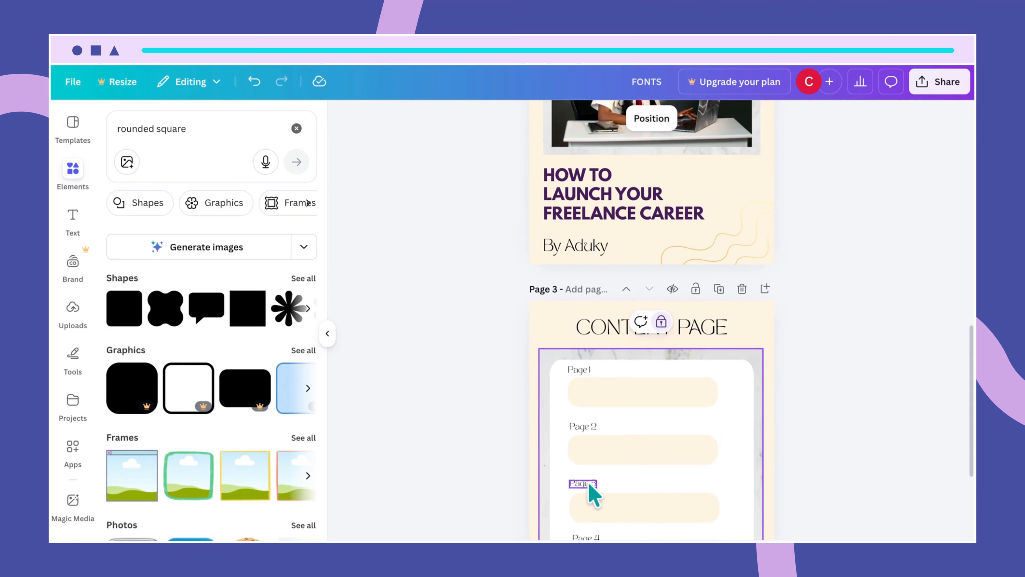
drag(589, 482, 590, 484)
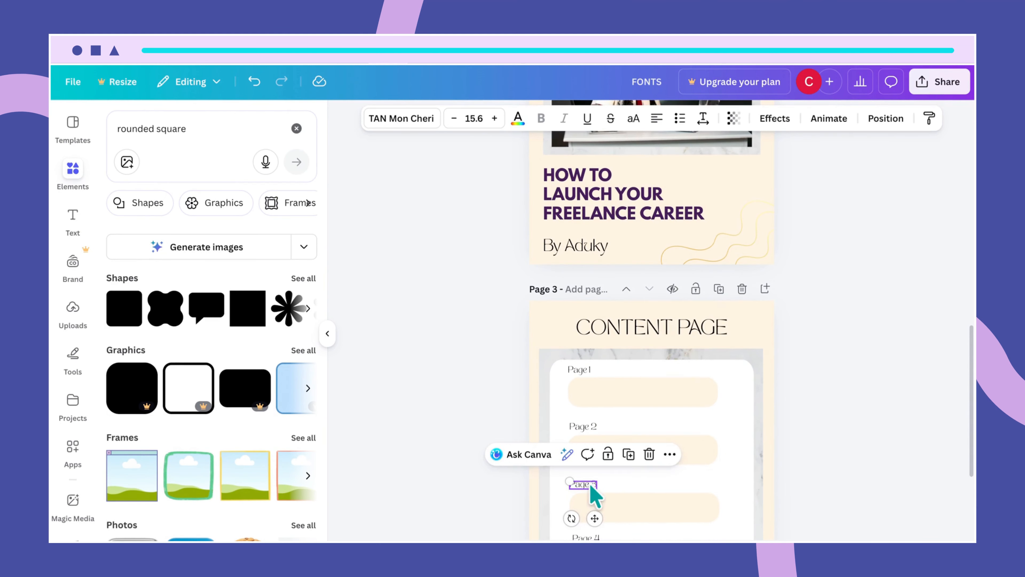
scroll(641, 505, down, 3)
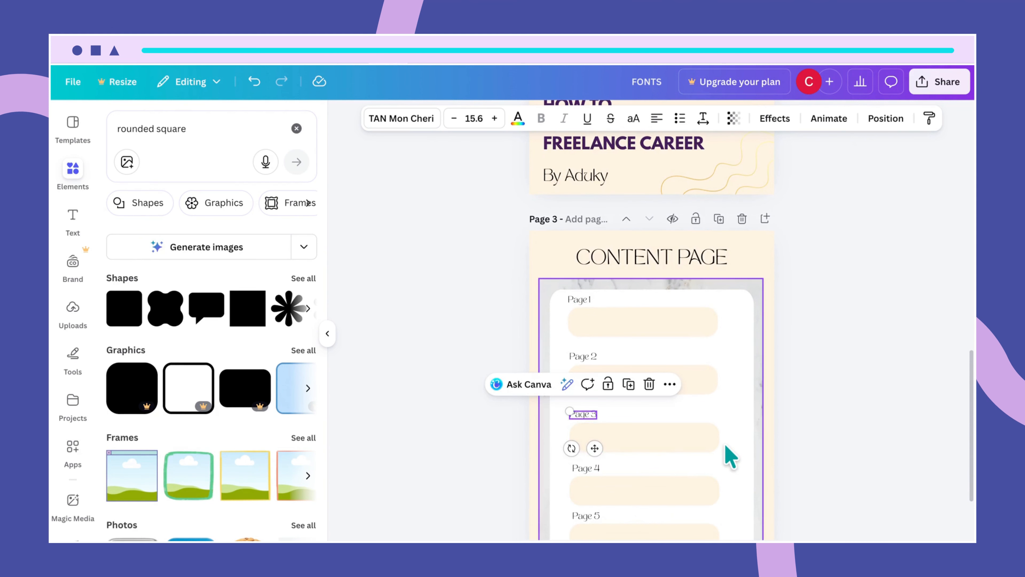
click(806, 305)
scroll(806, 306, down, 1)
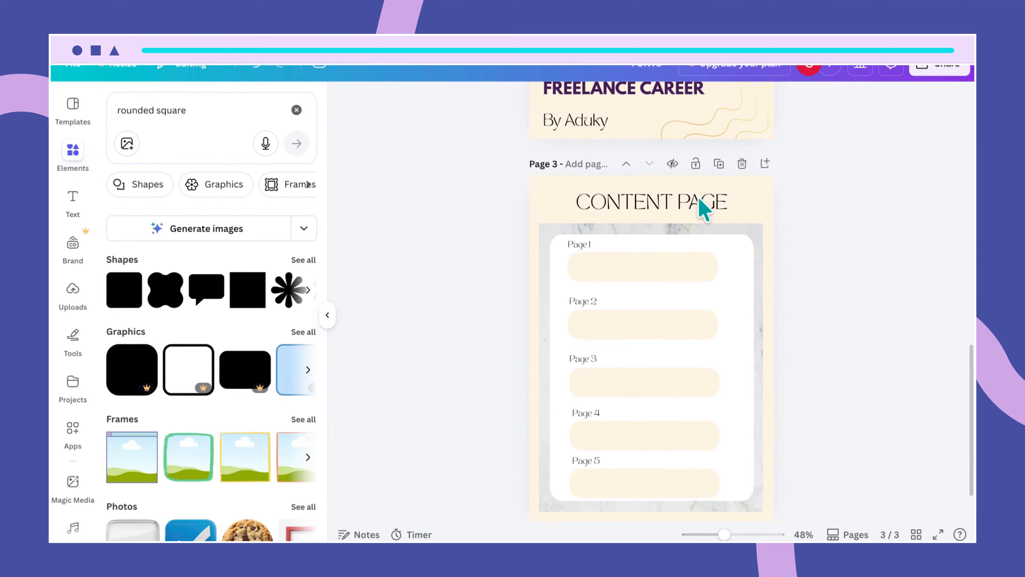
- Recolour the CONTENT PAGE heading dark purple
click(692, 216)
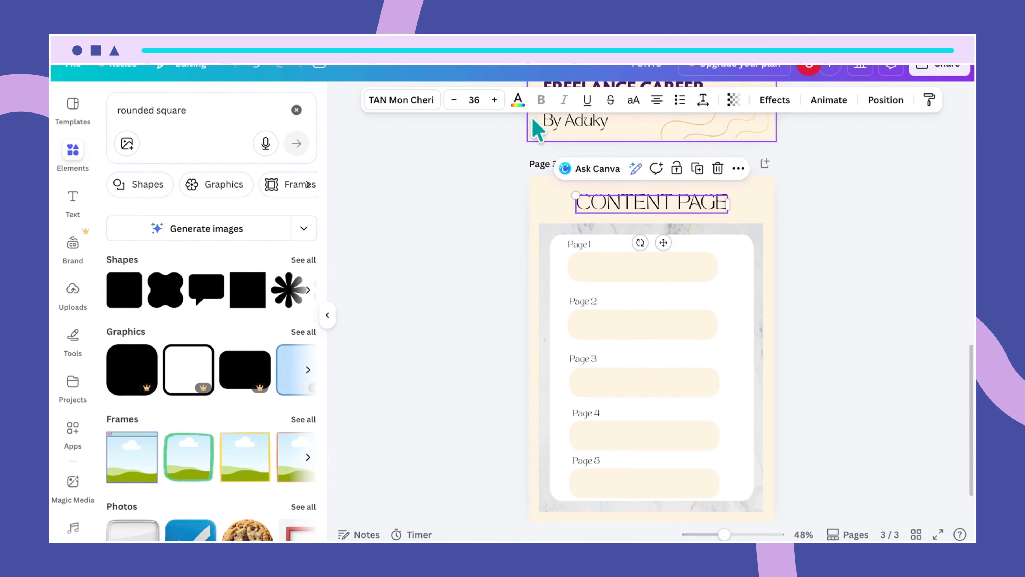
click(518, 100)
click(187, 201)
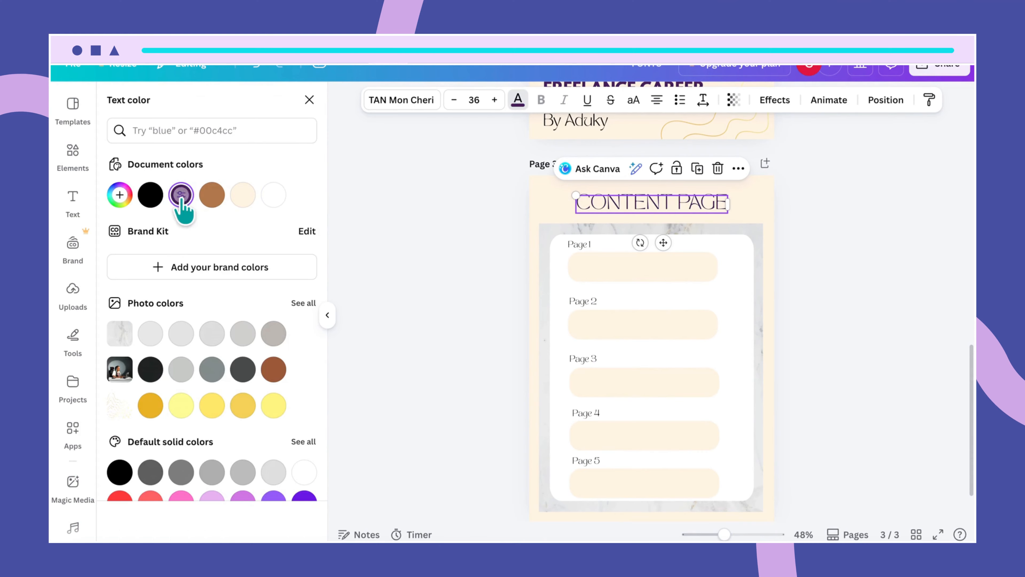
- Make the Page 1 label dark purple and apply it to all black text on every page
click(572, 242)
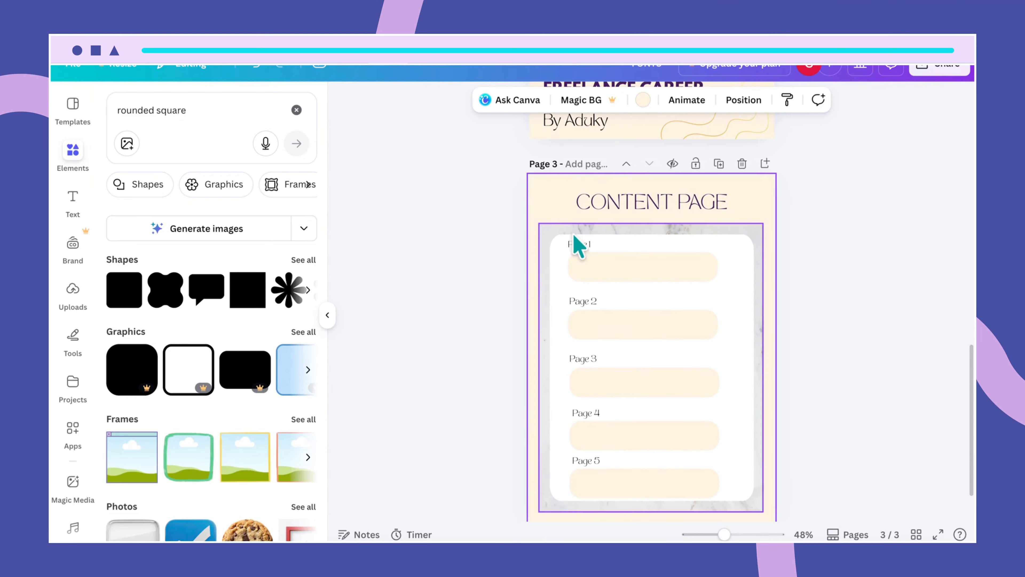
click(577, 244)
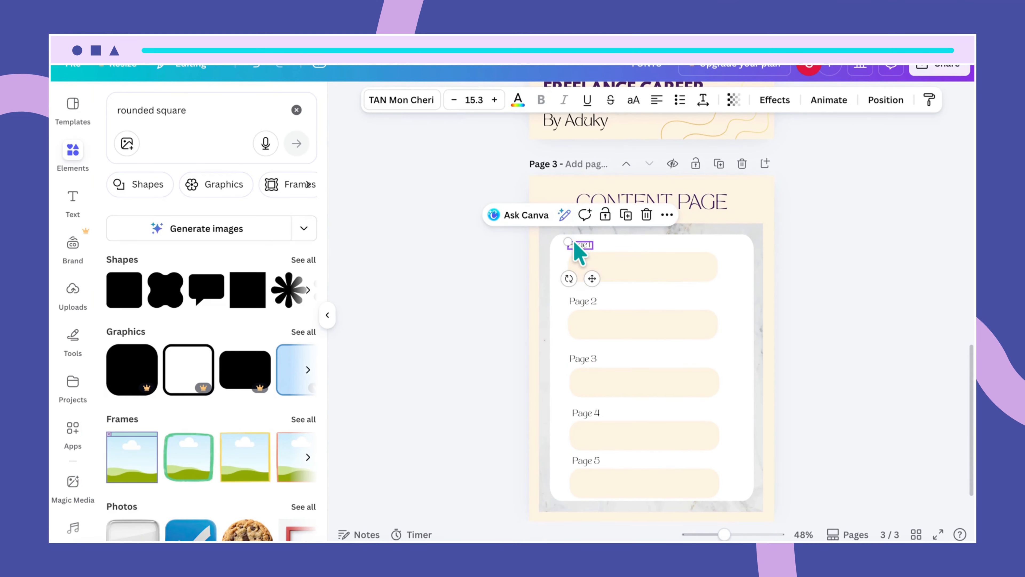
click(518, 101)
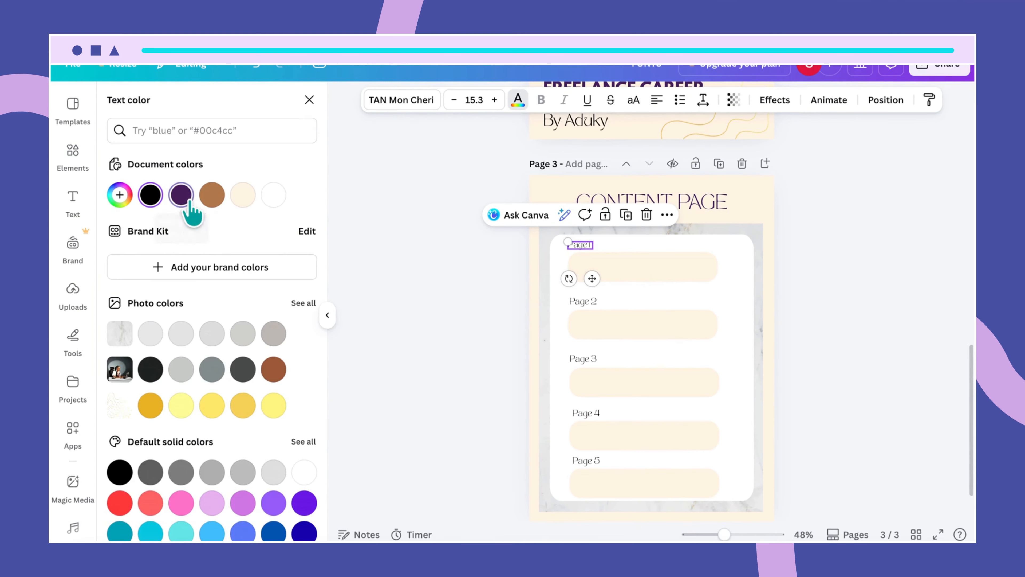
click(180, 194)
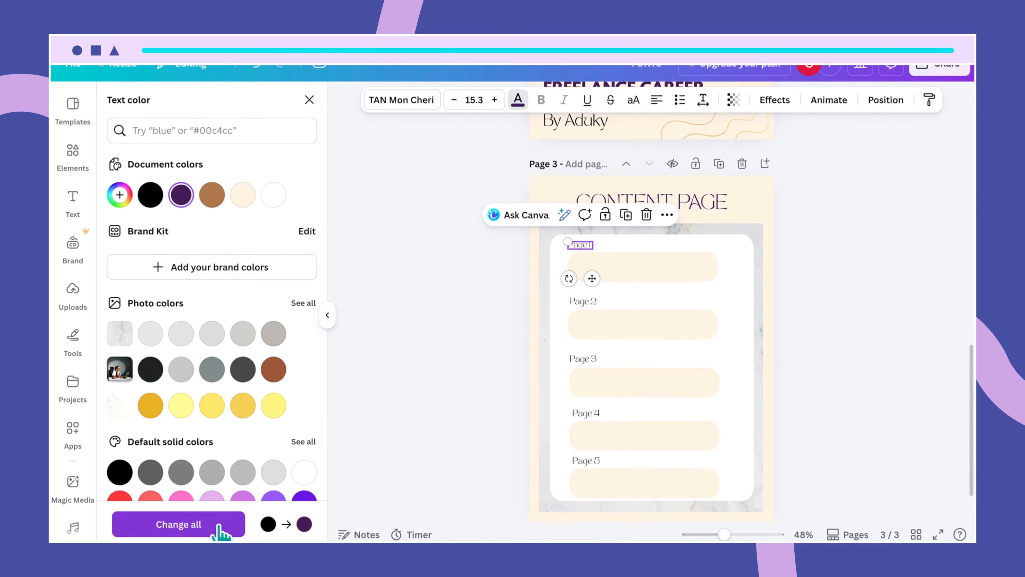
click(218, 524)
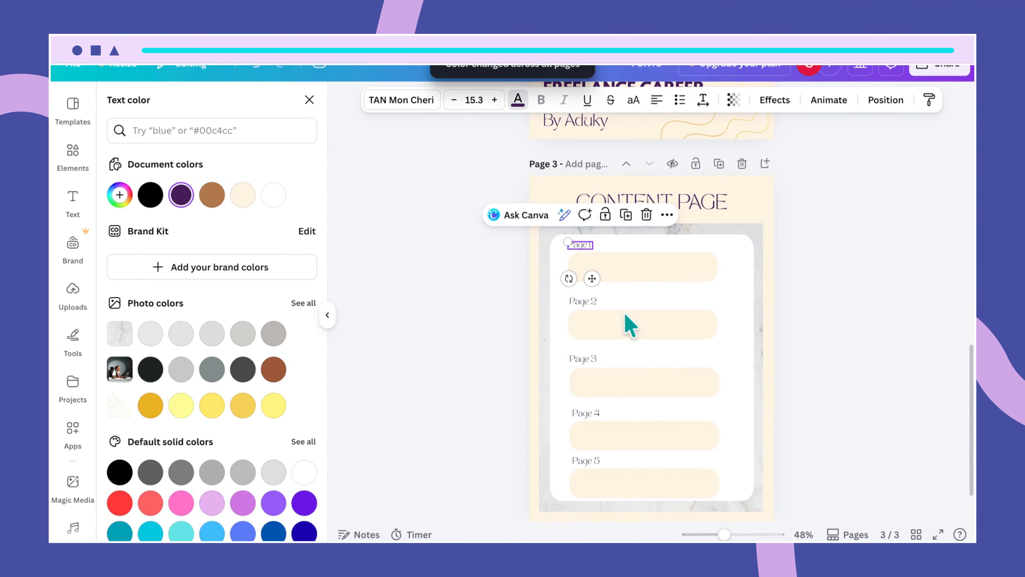
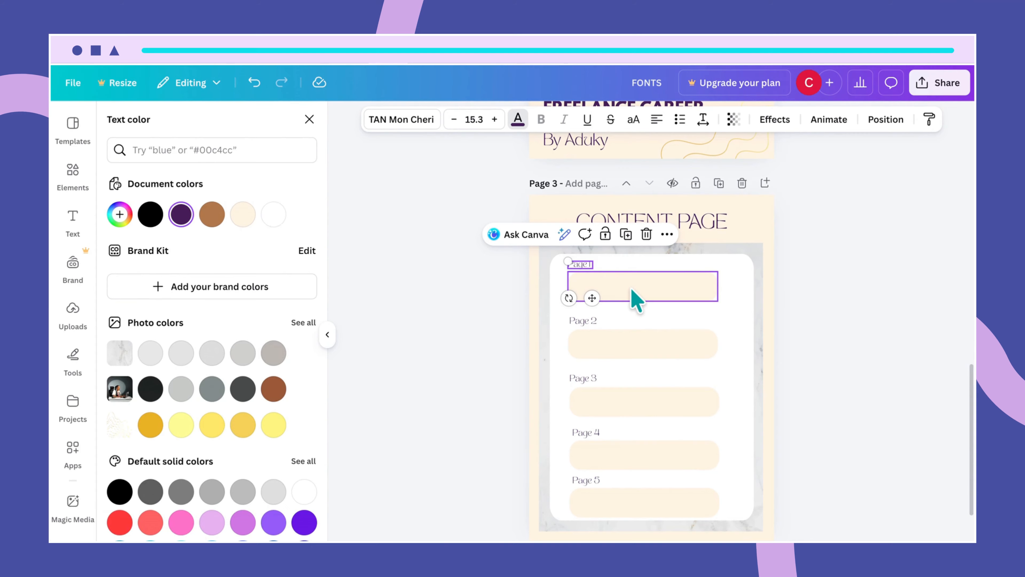
- Add a text box reading WELCOME PAGE and move it into the Page 1 pill
key(t)
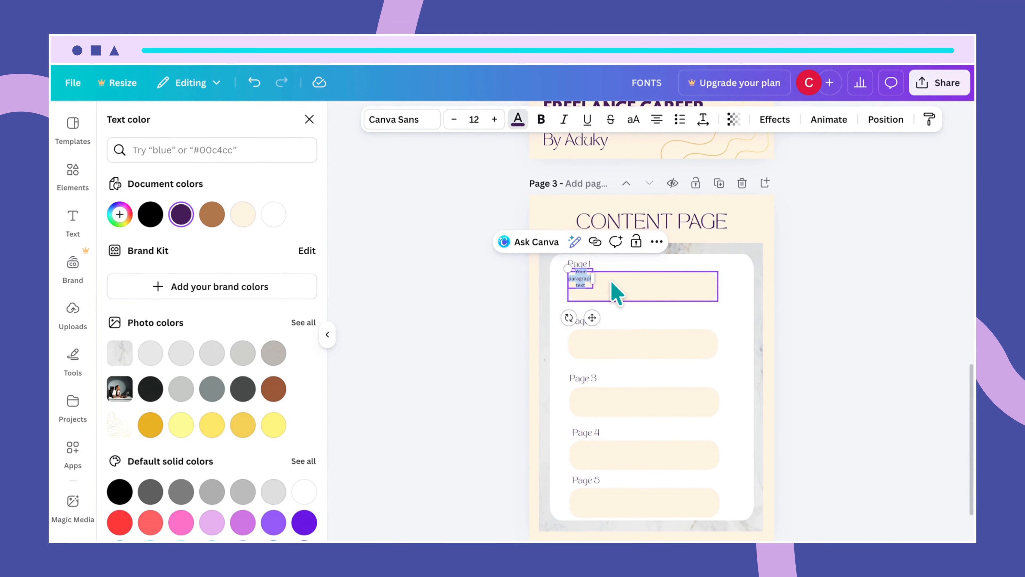
text(we)
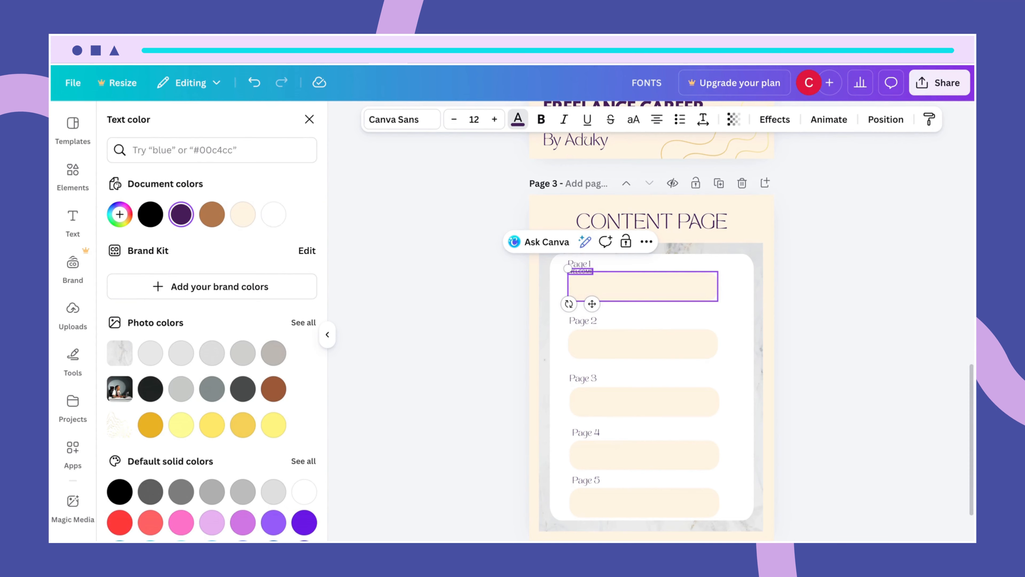
text(lcome p)
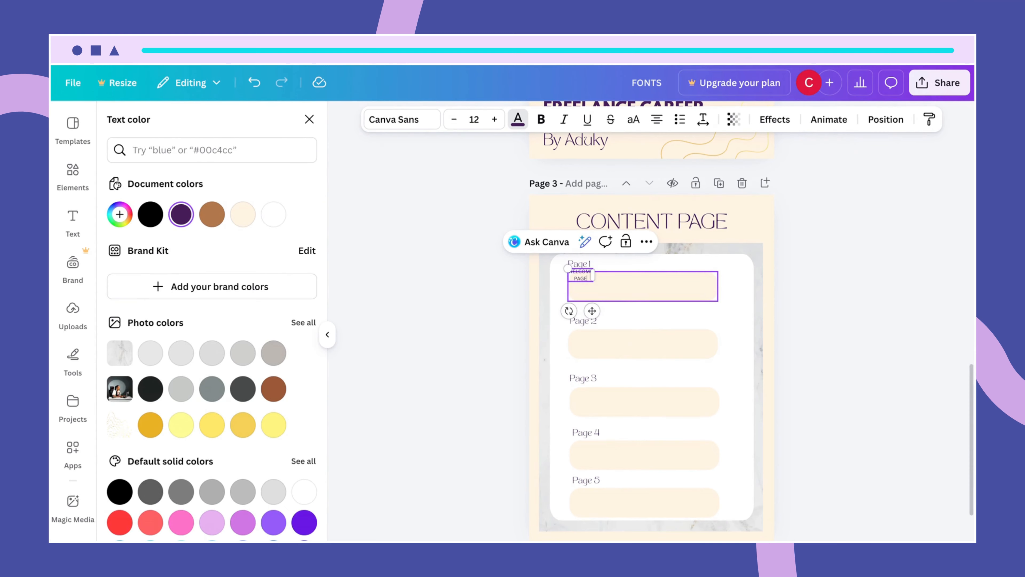
click(619, 279)
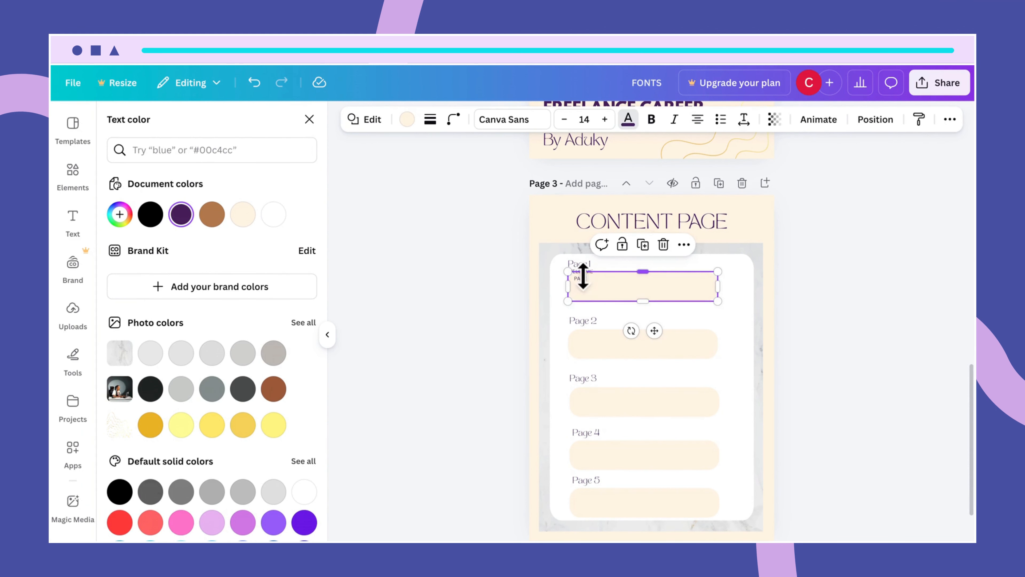
drag(582, 276, 586, 270)
click(734, 303)
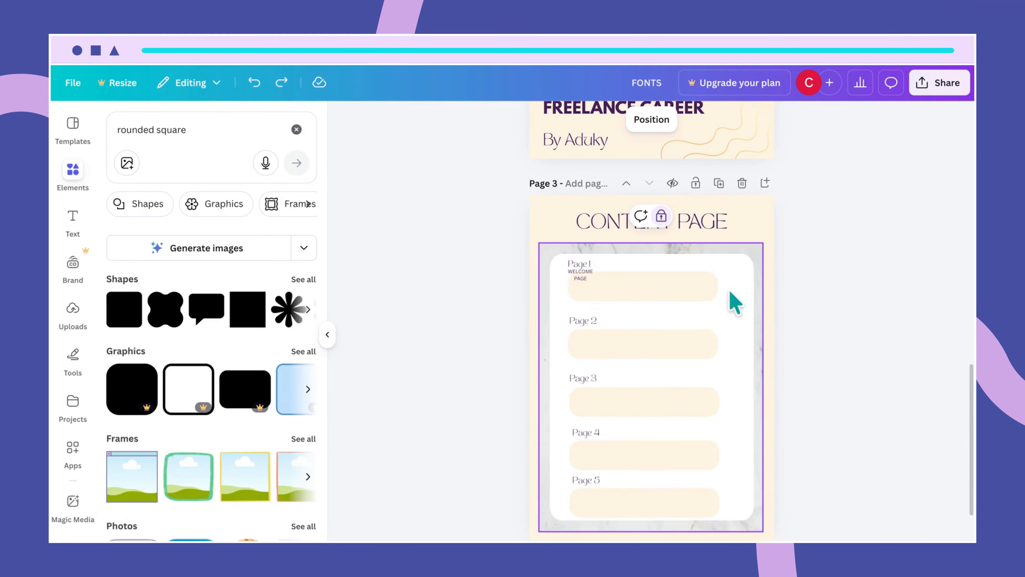
click(588, 279)
drag(588, 284, 631, 286)
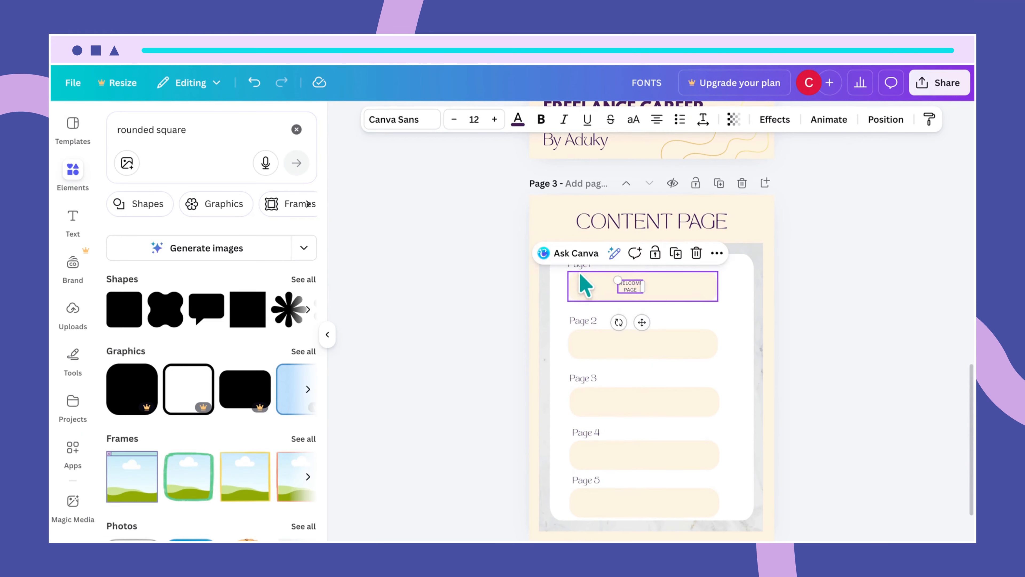
- Set the WELCOME PAGE label to size 20, widen it onto one line, and left-align it
click(472, 119)
key(Return)
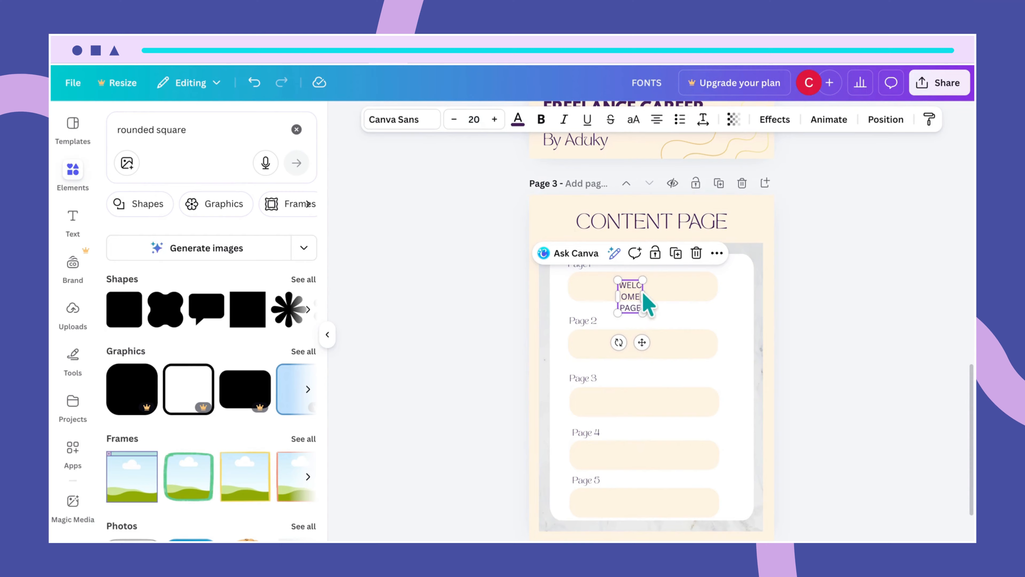
mouse_move(642, 296)
mouse_down()
mouse_move(695, 288)
mouse_move(629, 286)
mouse_up()
click(709, 306)
click(674, 293)
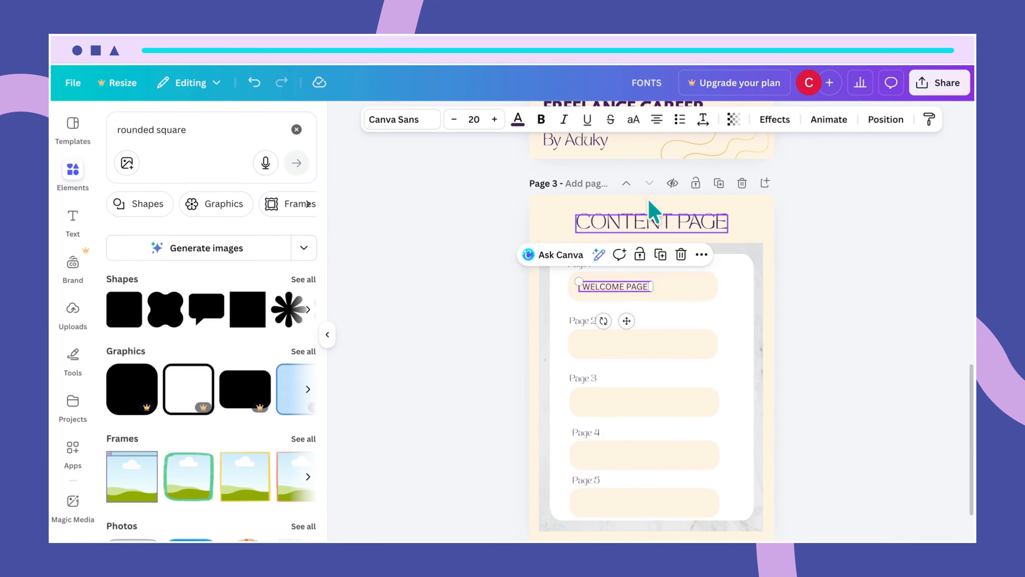
click(656, 120)
- Change the WELCOME PAGE font to League Spartan and nudge it into place in the pill
click(683, 330)
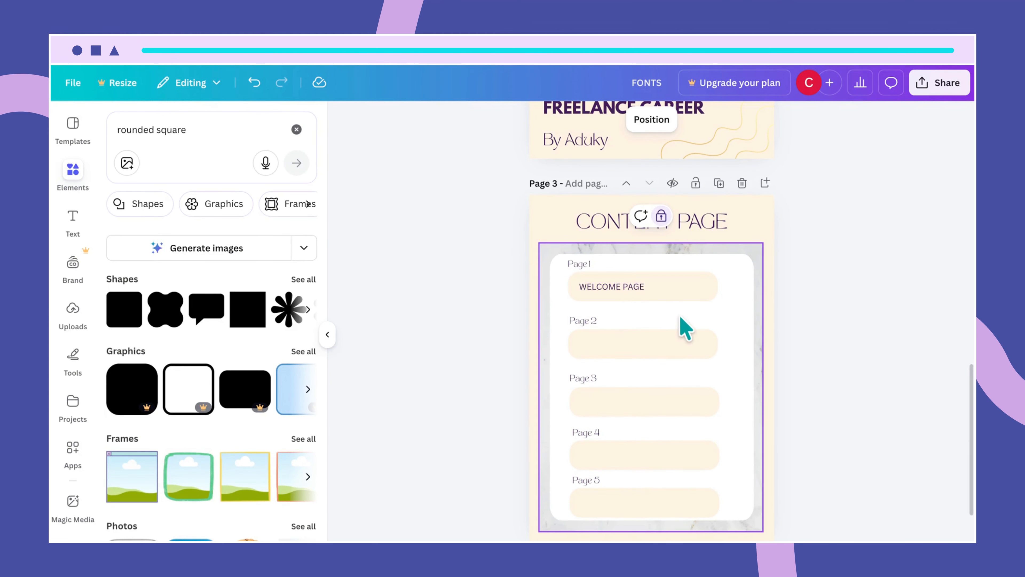
click(623, 291)
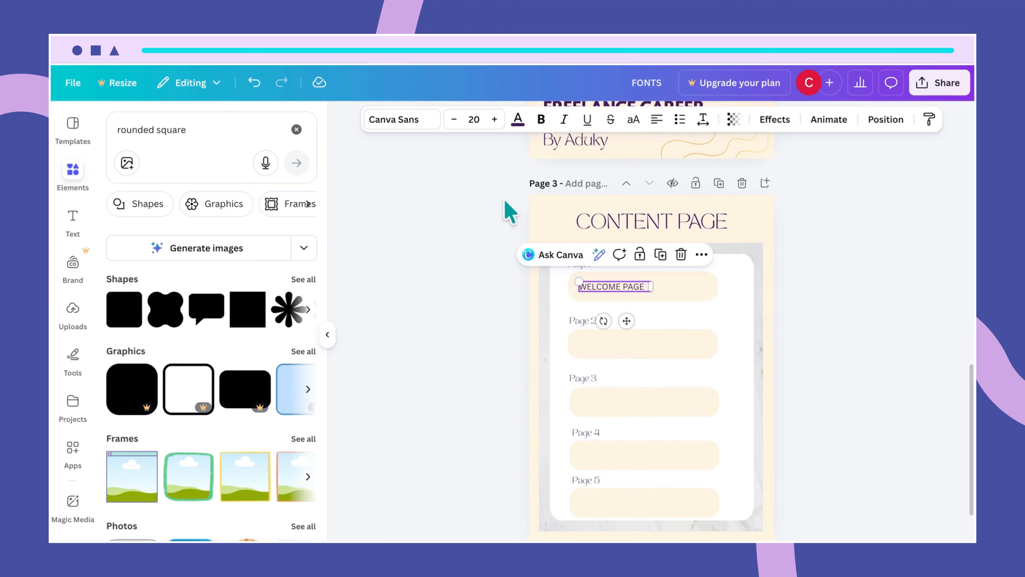
click(424, 122)
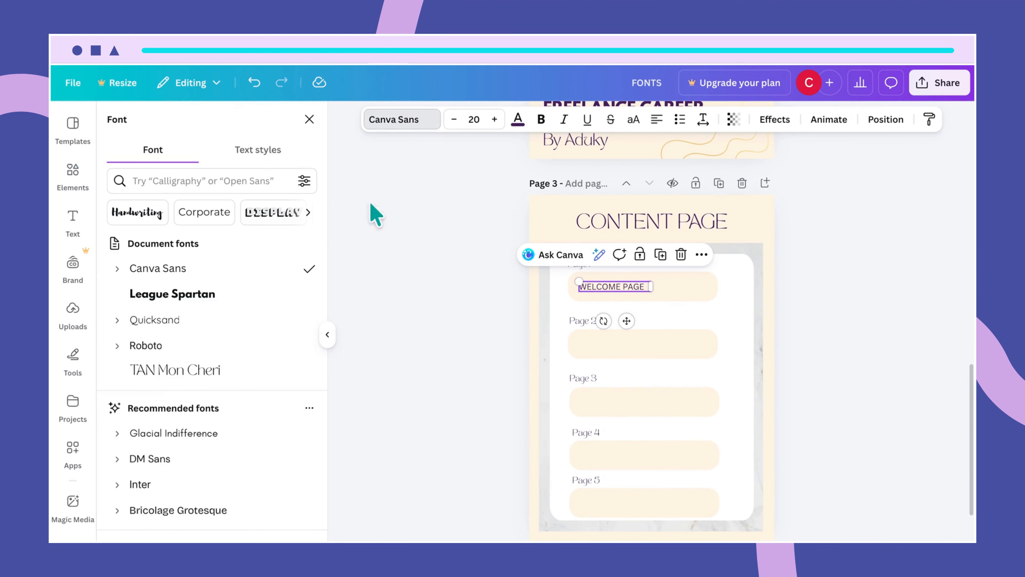
click(202, 294)
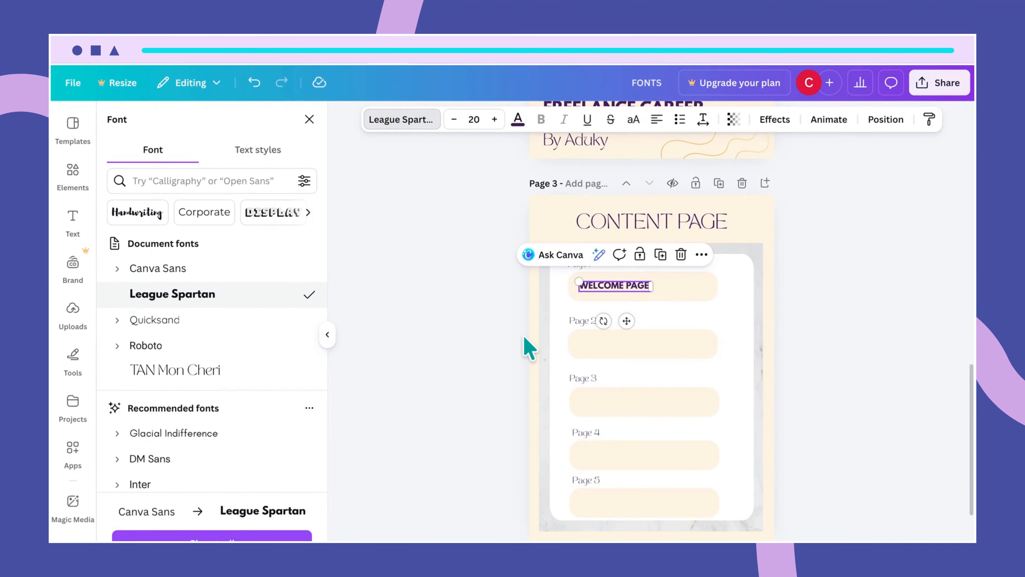
click(705, 319)
drag(638, 291, 635, 283)
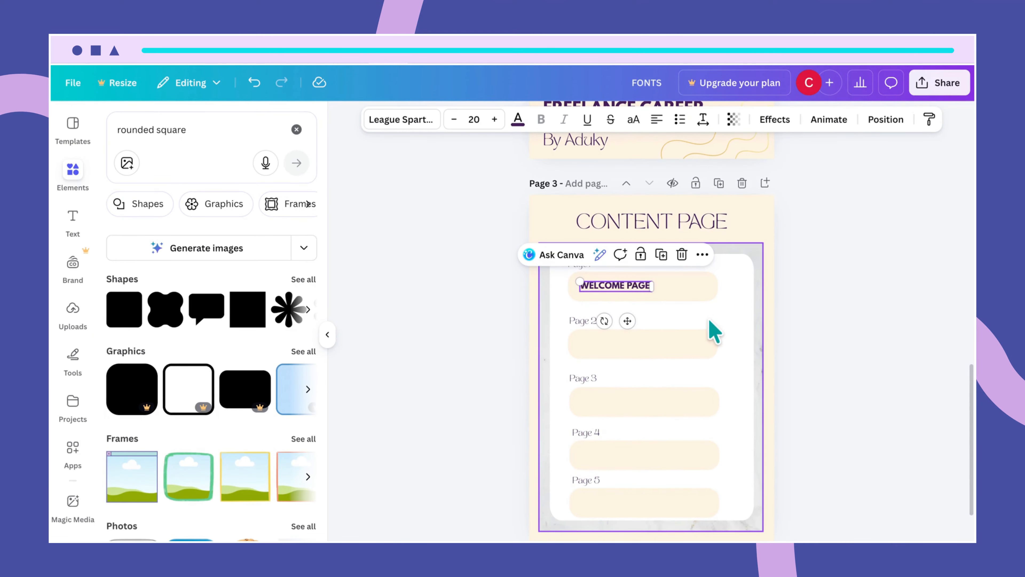
click(678, 308)
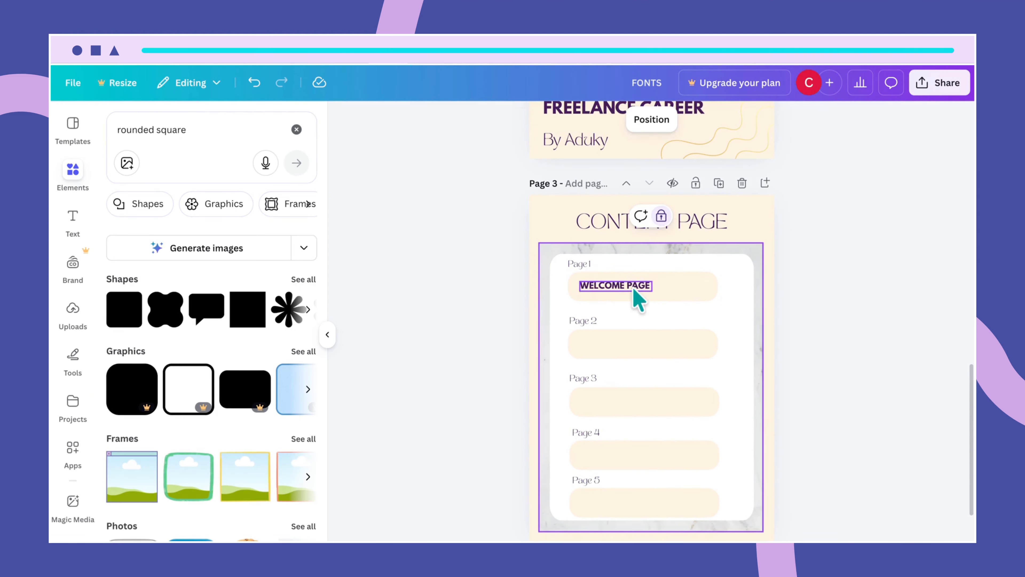
- Copy the label into the Page 2 pill, retype it INTRODUCTION, and align it
click(634, 290)
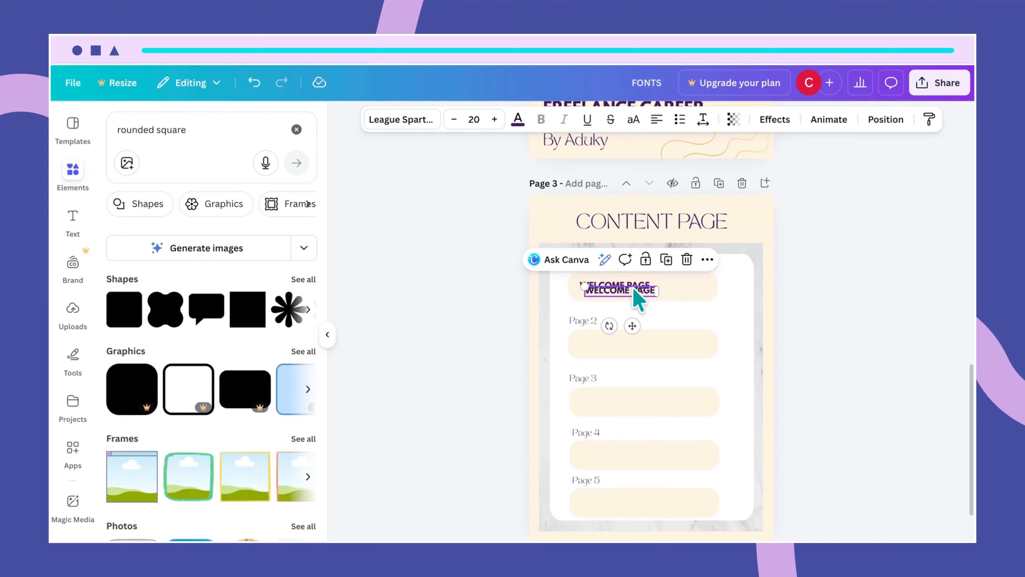
drag(637, 298, 629, 343)
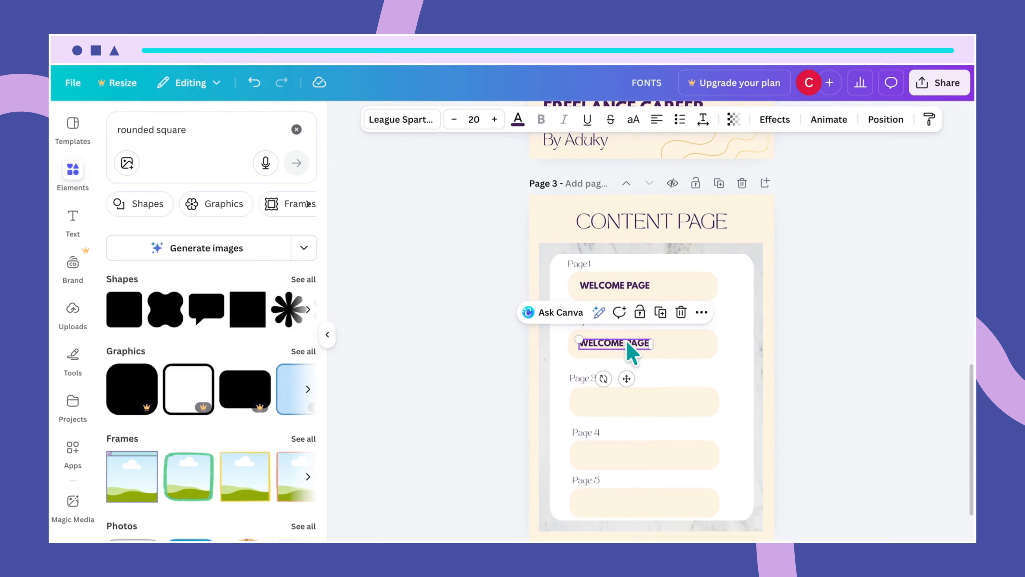
double_click(632, 342)
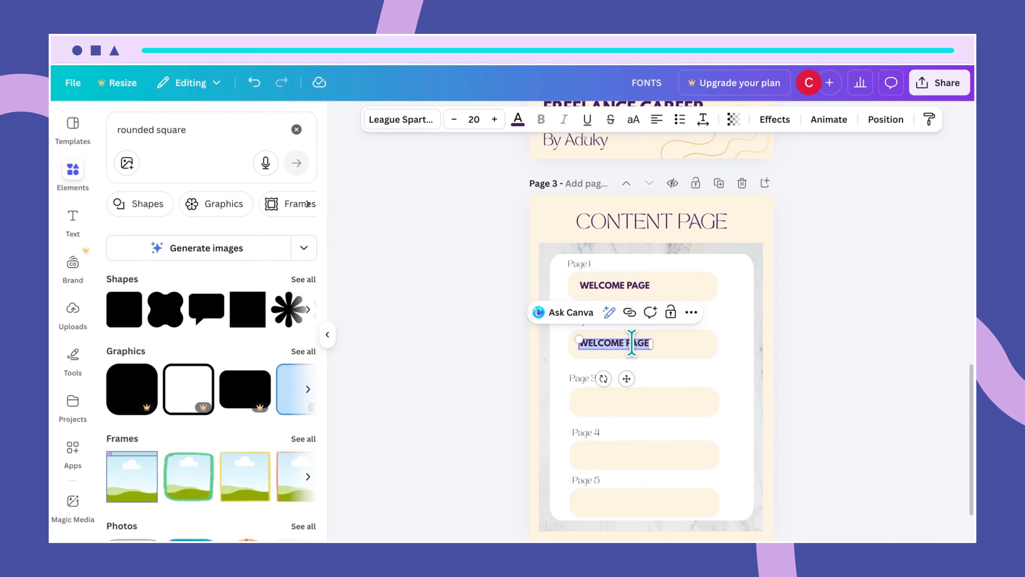
key(BackSpace)
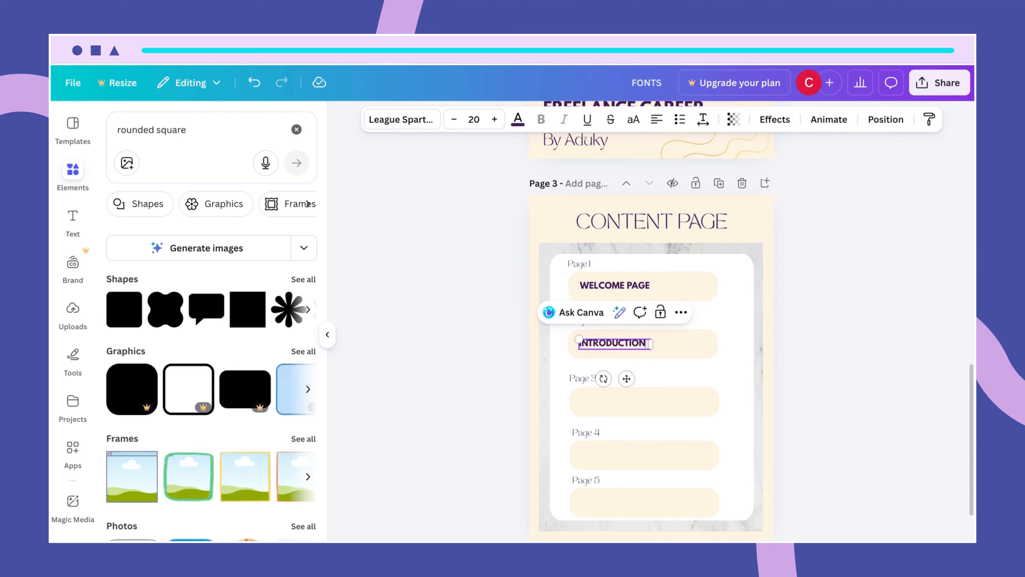
click(727, 385)
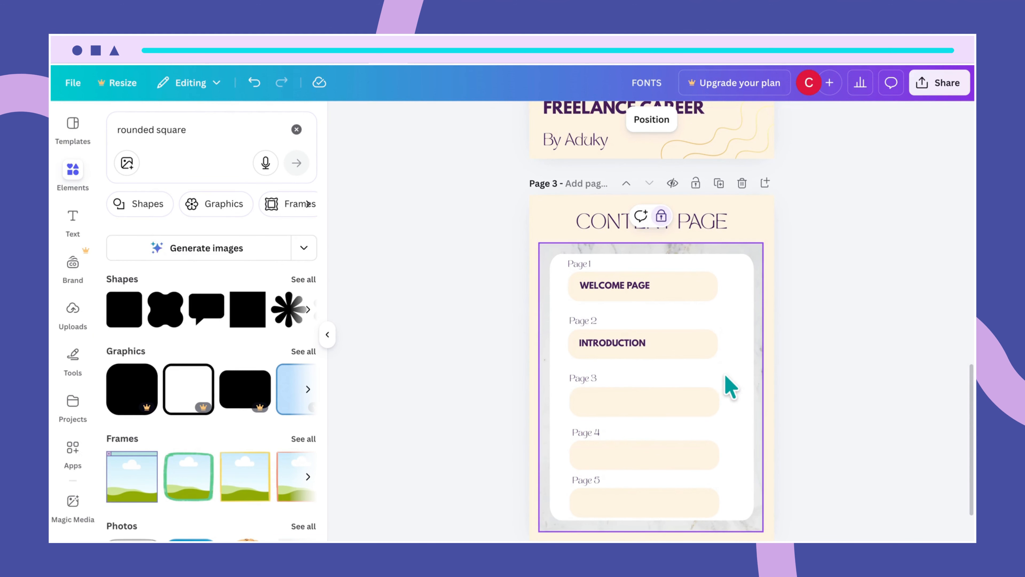
click(636, 355)
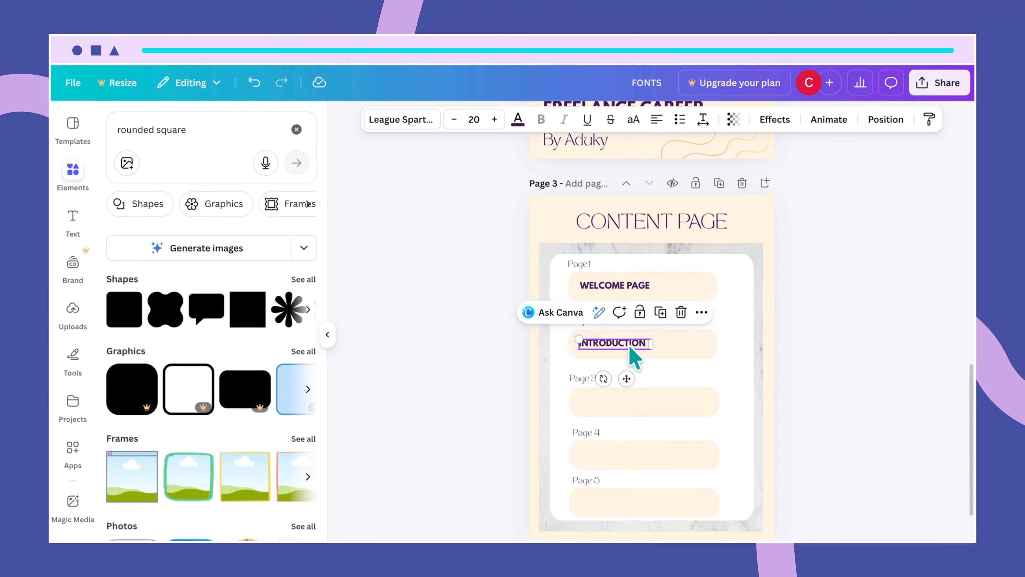
drag(630, 347, 631, 347)
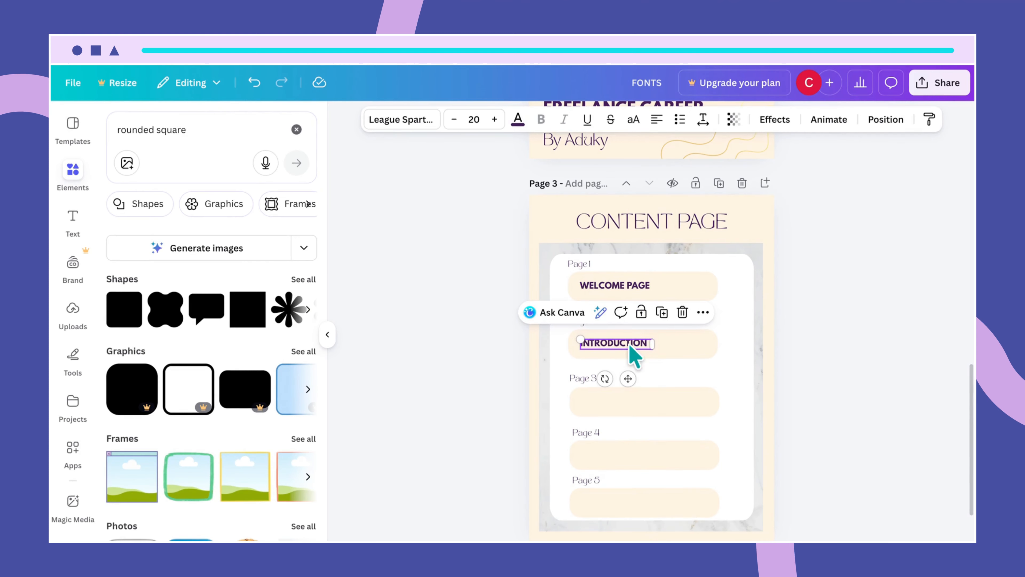
click(718, 352)
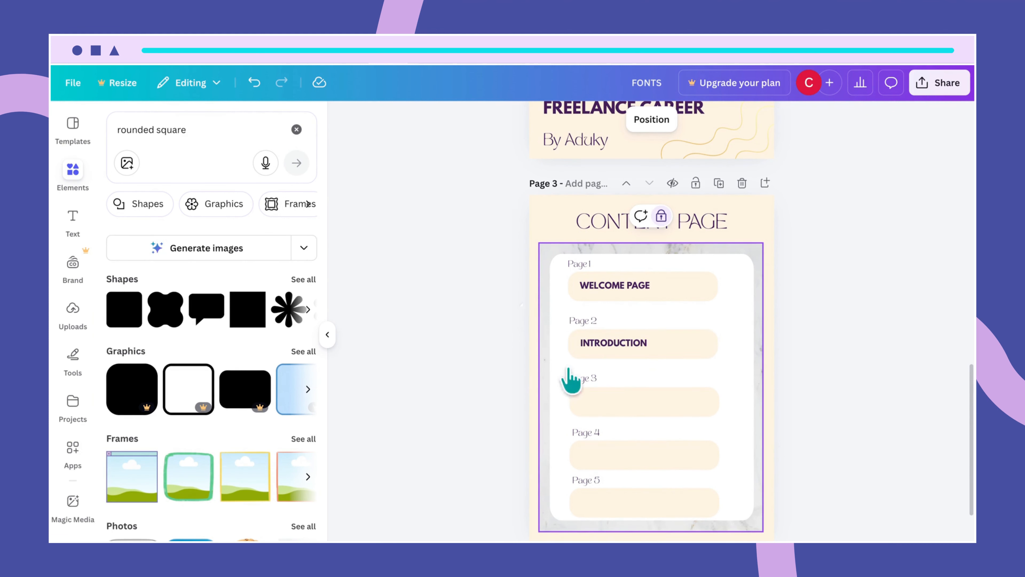
double_click(633, 342)
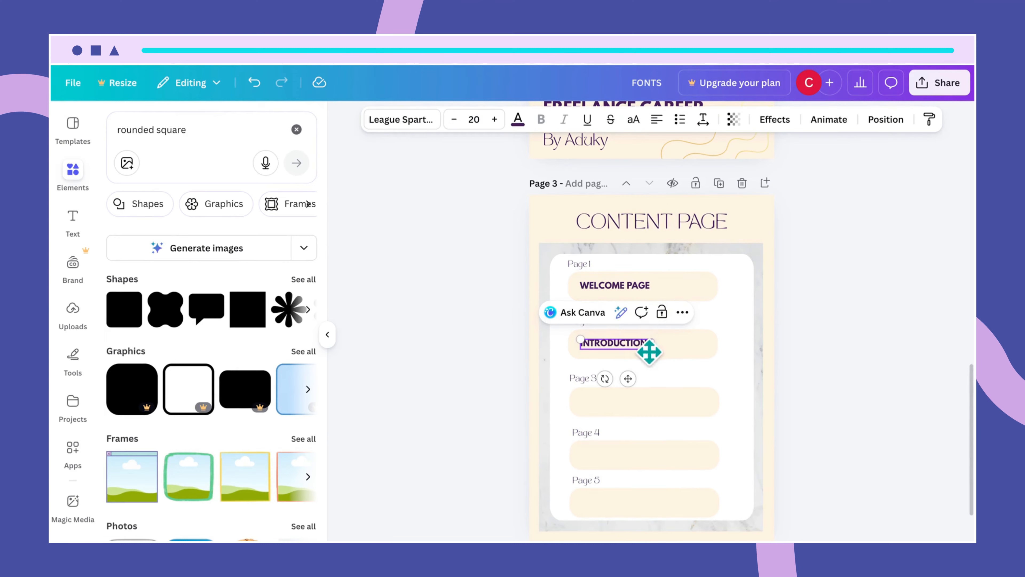
click(694, 350)
click(638, 345)
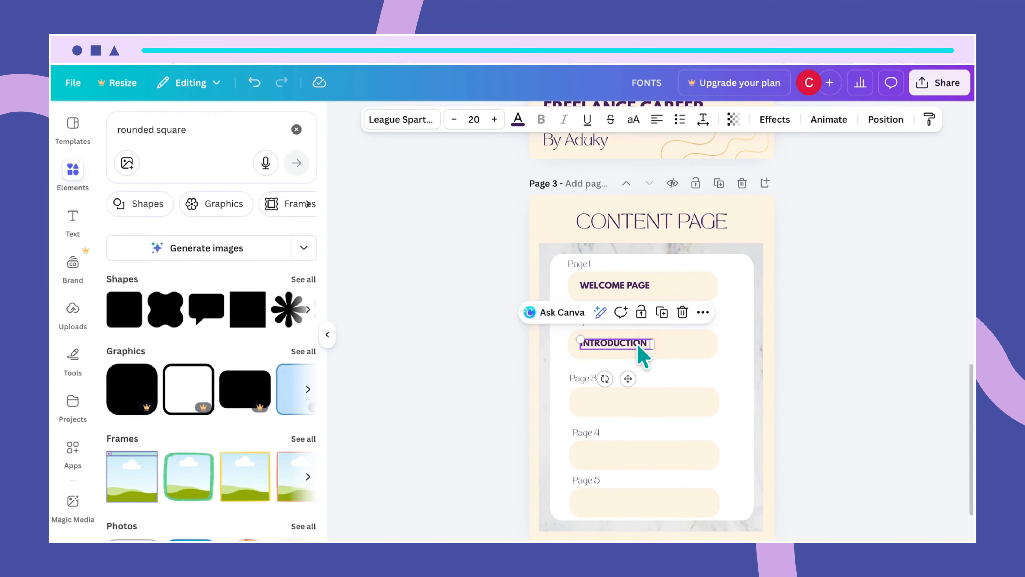
- Duplicate the label into the Page 3 pill, retype it THE RIGHT MINDSET, and widen it
key(ctrl+d)
drag(643, 351, 645, 412)
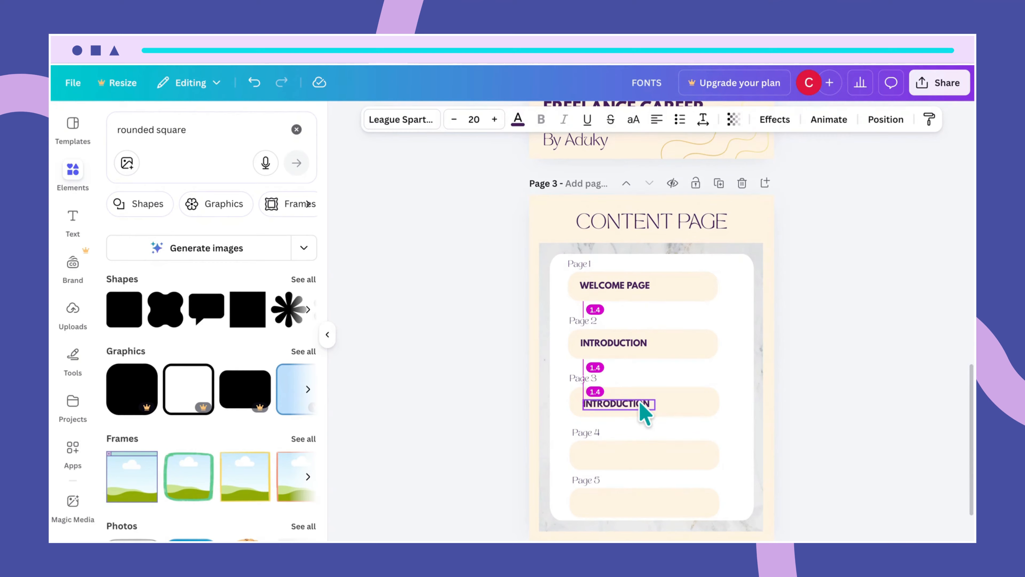
drag(640, 403, 640, 403)
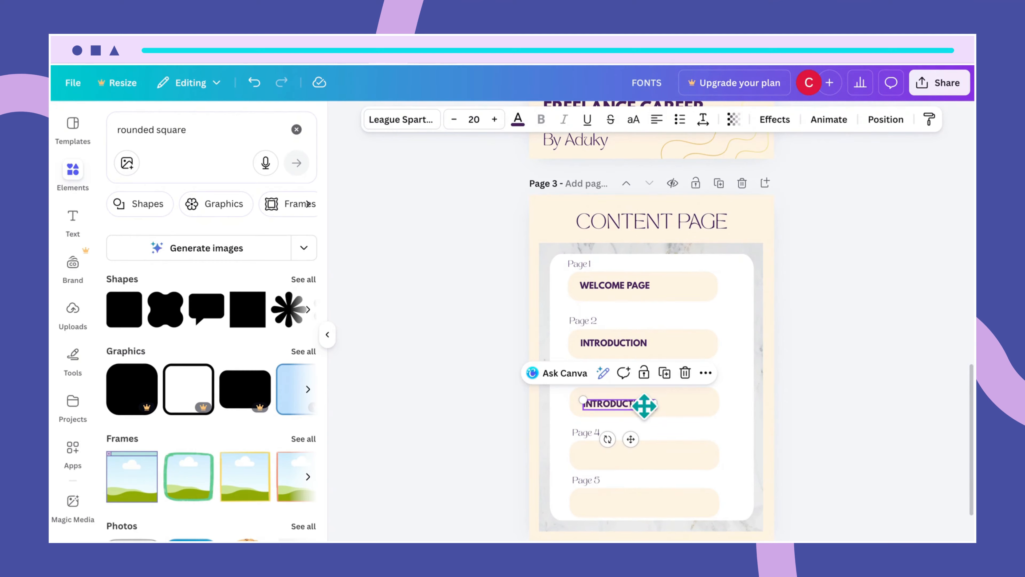
click(702, 399)
click(651, 407)
double_click(648, 405)
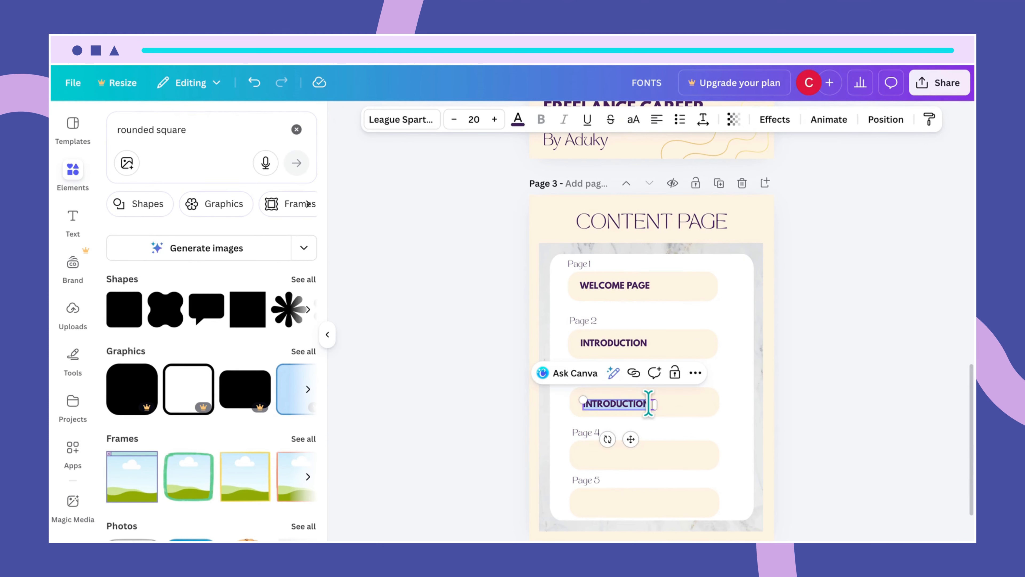
text(THE RIGHT MIND)
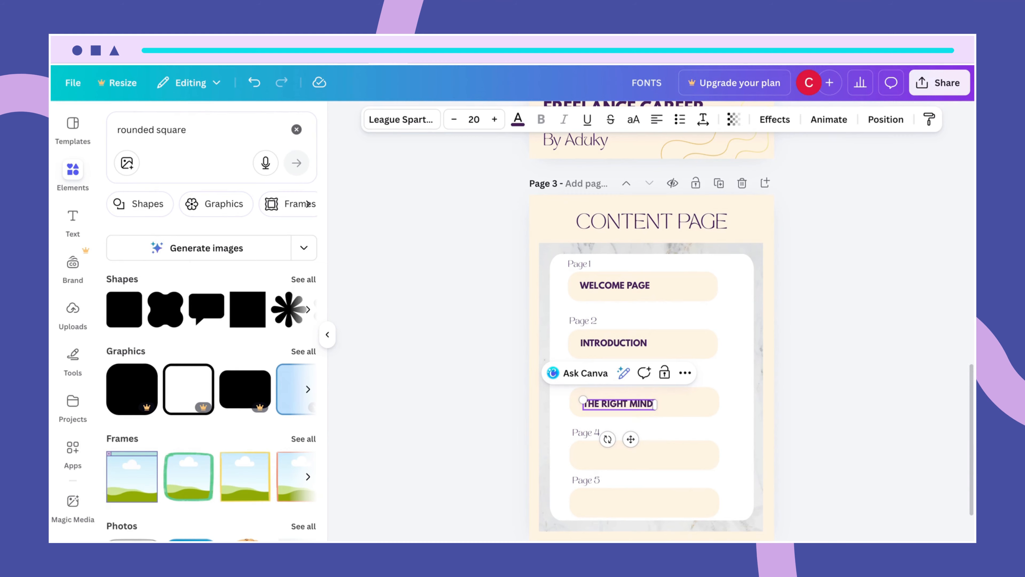
text(SET)
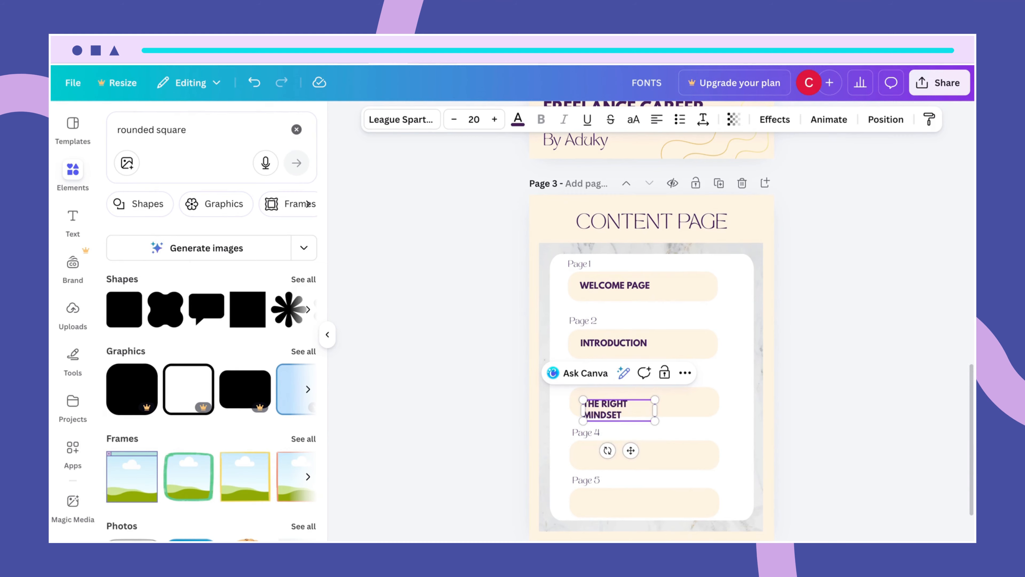
drag(656, 406, 683, 416)
- Copy THE RIGHT MINDSET label into the Page 4 box and retype it GETTING STARTED
scroll(752, 398, up, 1)
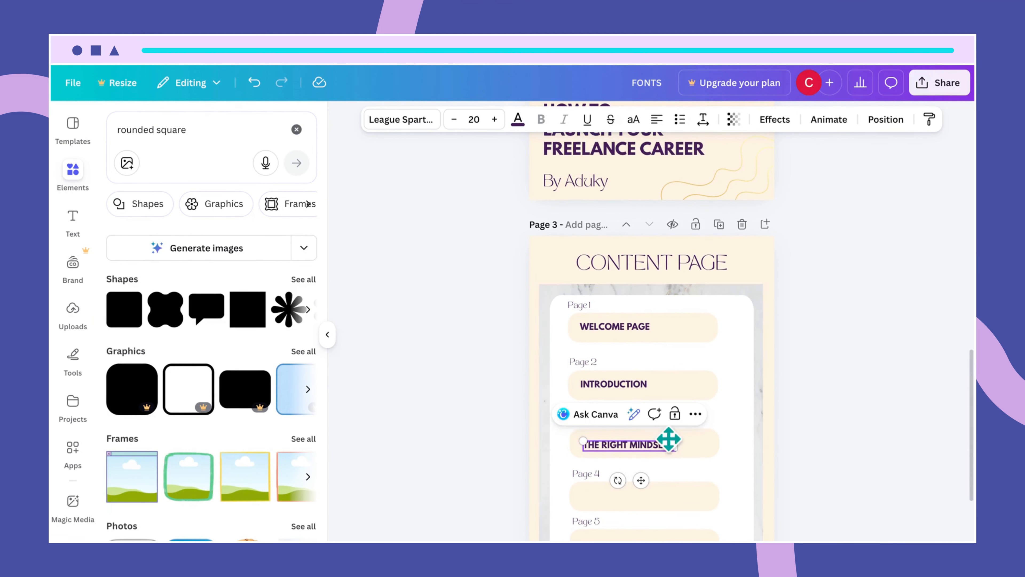
click(715, 444)
scroll(714, 439, up, 2)
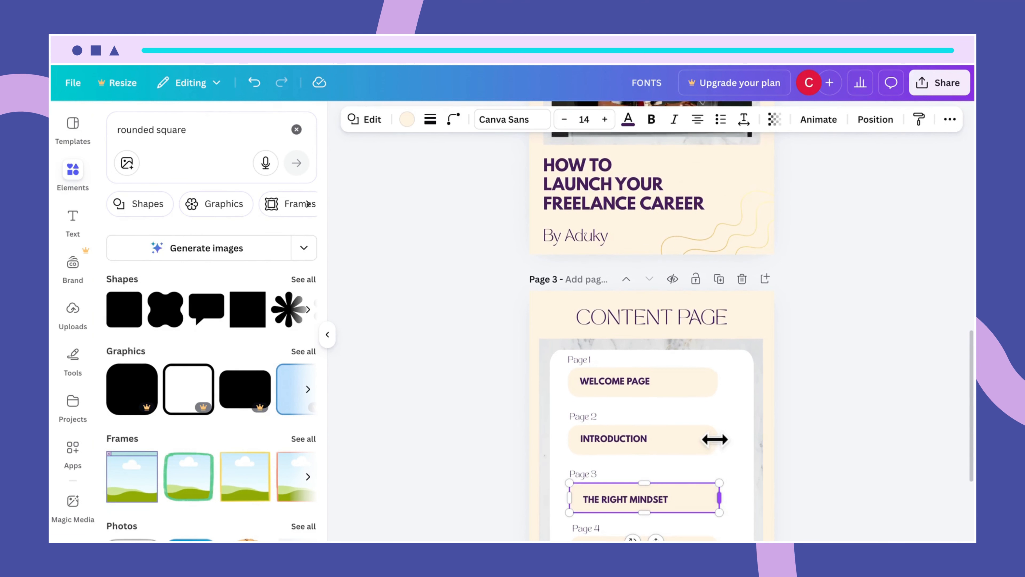
scroll(720, 451, down, 2)
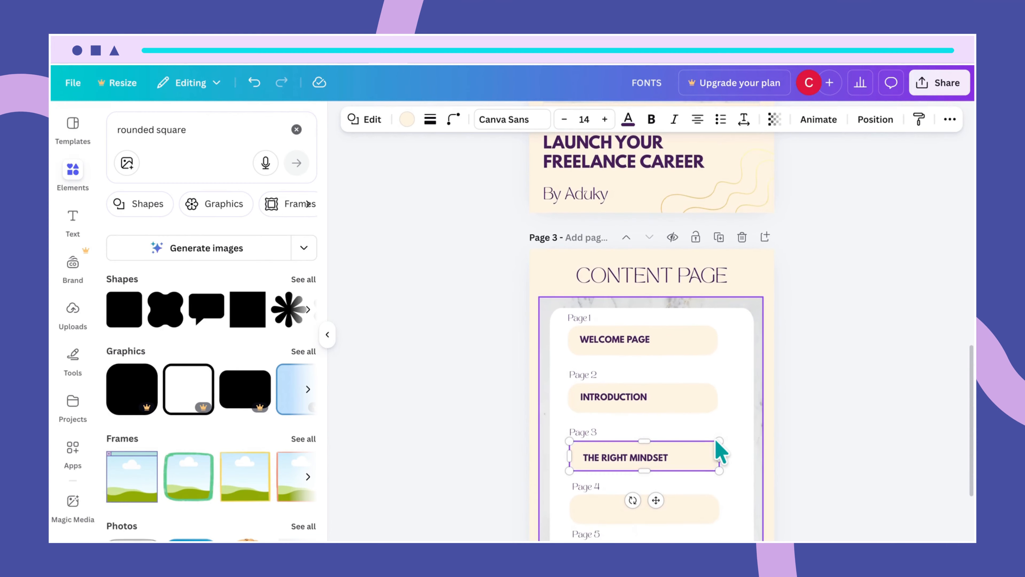
click(664, 435)
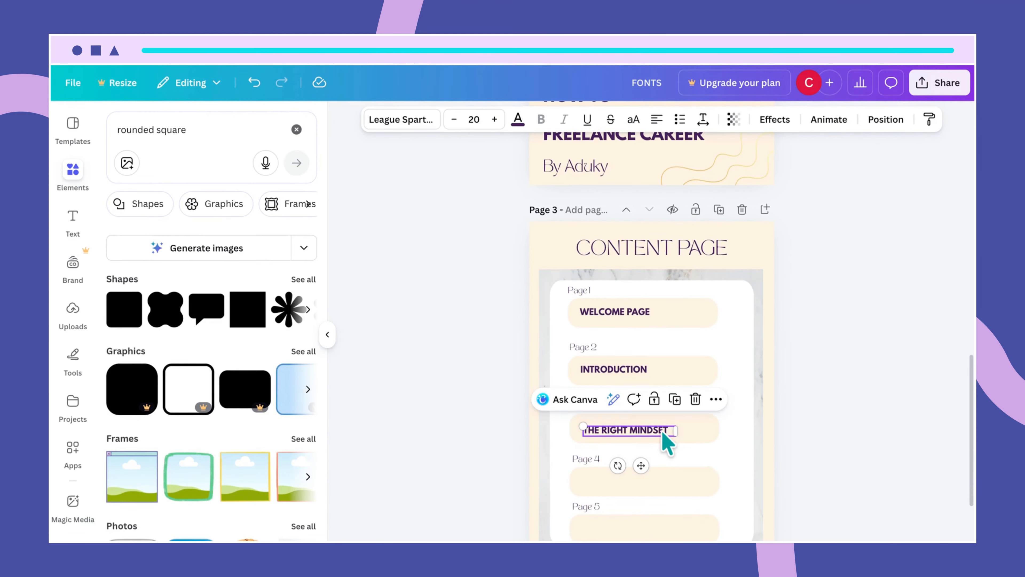
drag(663, 433, 655, 480)
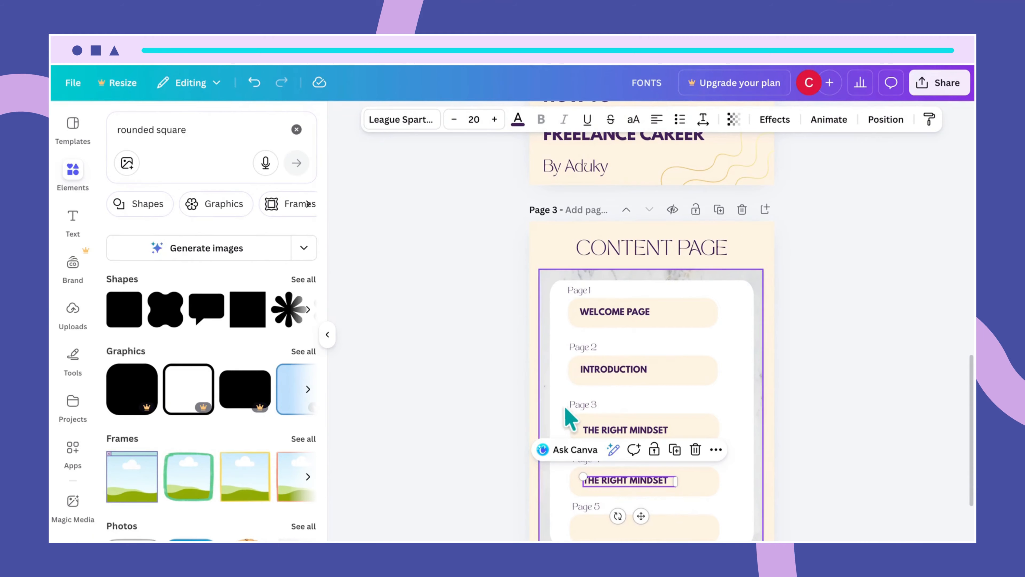
click(535, 389)
double_click(644, 483)
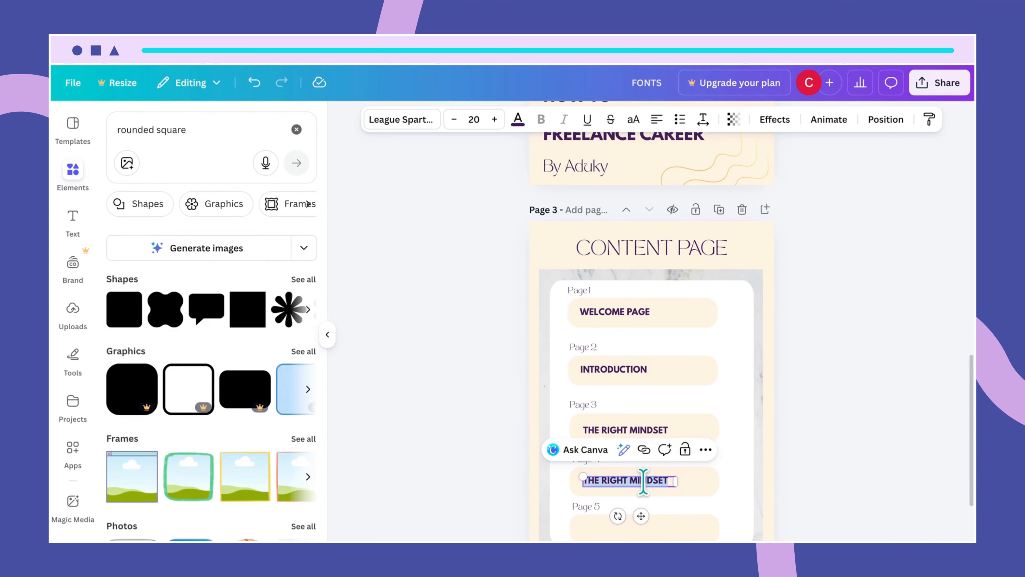
text(GETTING STARTED)
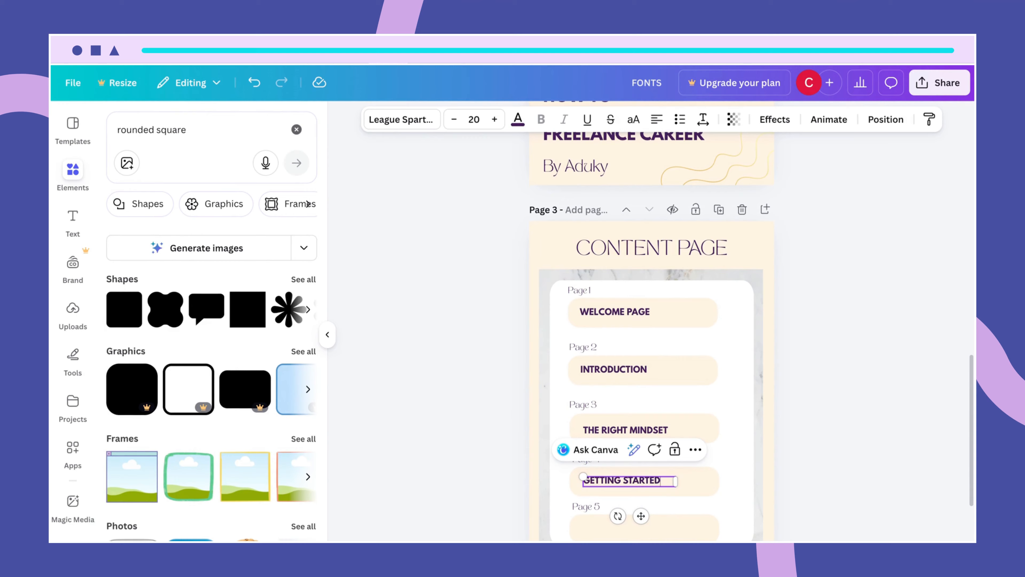
click(738, 508)
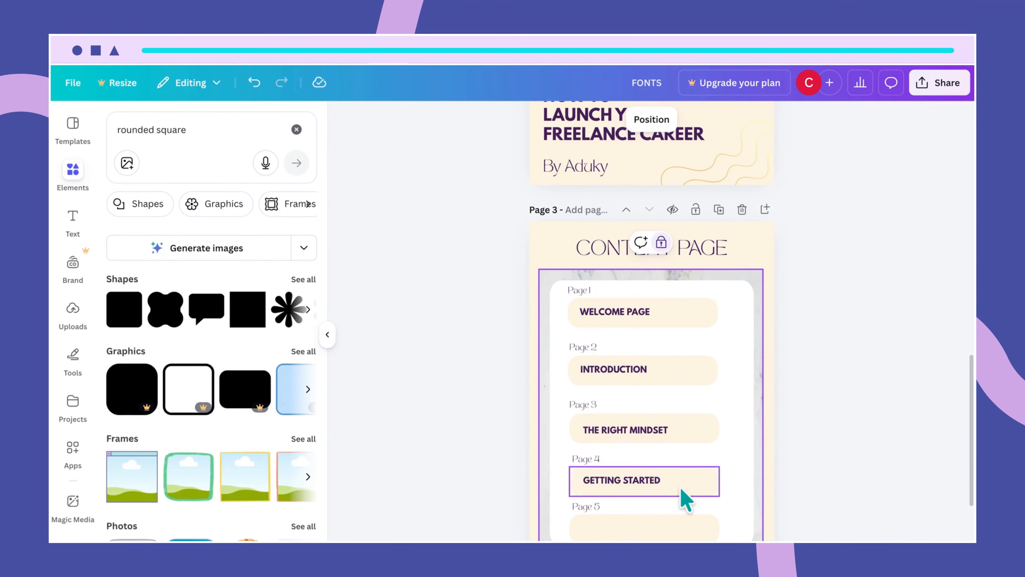
click(653, 484)
drag(652, 483, 651, 482)
click(716, 507)
- Duplicate the label into the Page 5 box and retype it NEXT STEPS
click(642, 483)
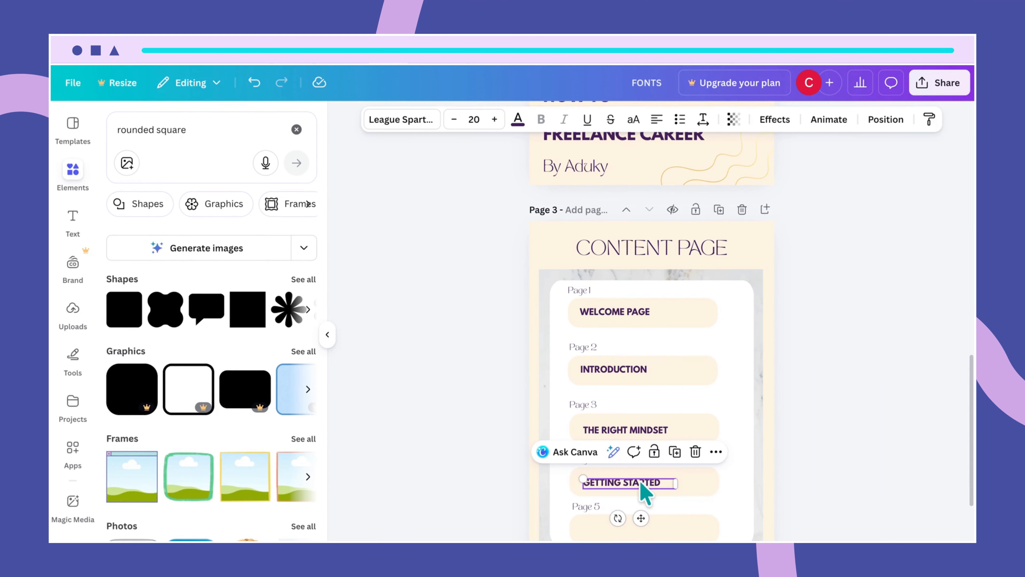
key(ctrl+d)
scroll(715, 502, down, 1)
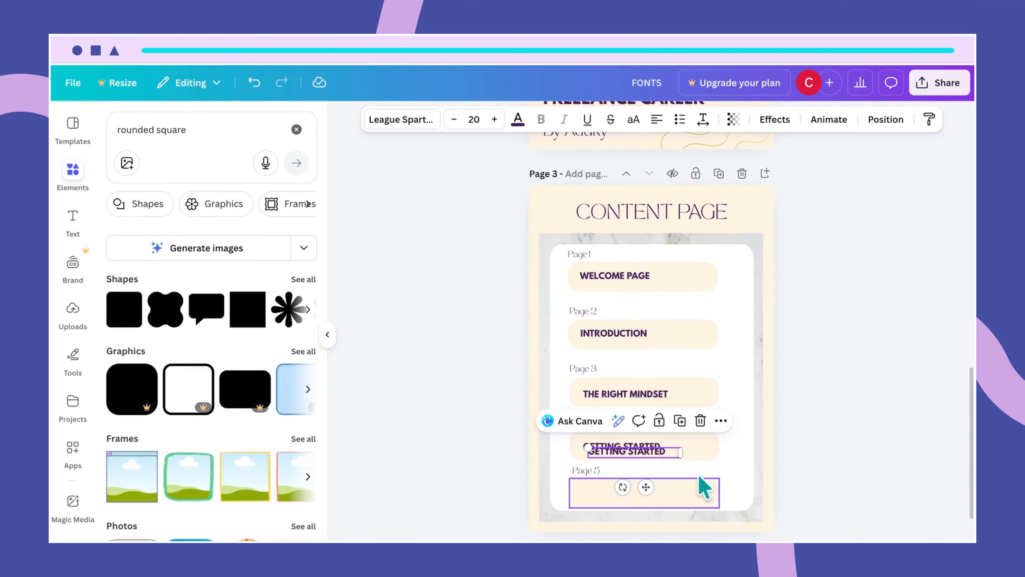
drag(666, 455, 667, 492)
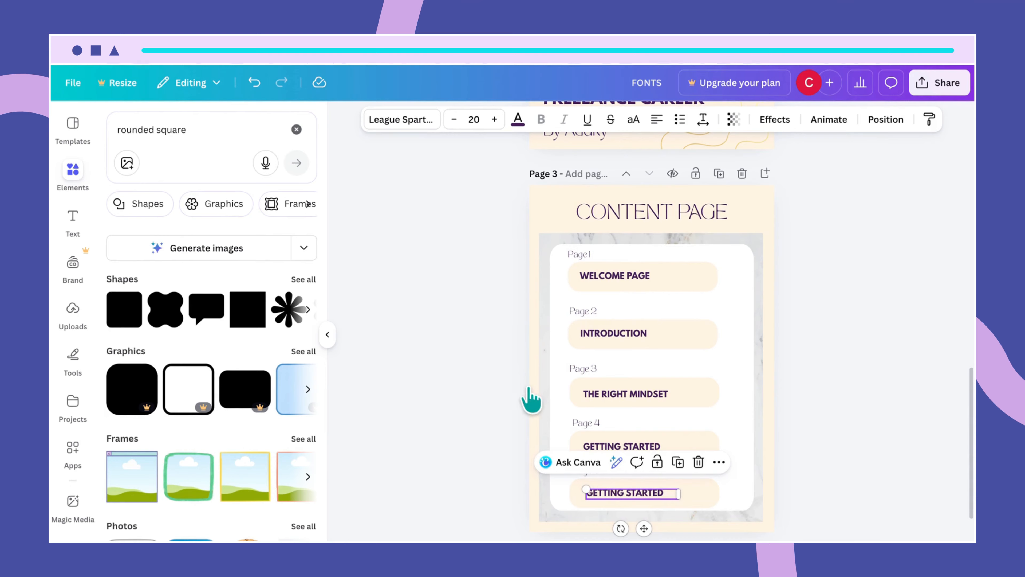
click(642, 495)
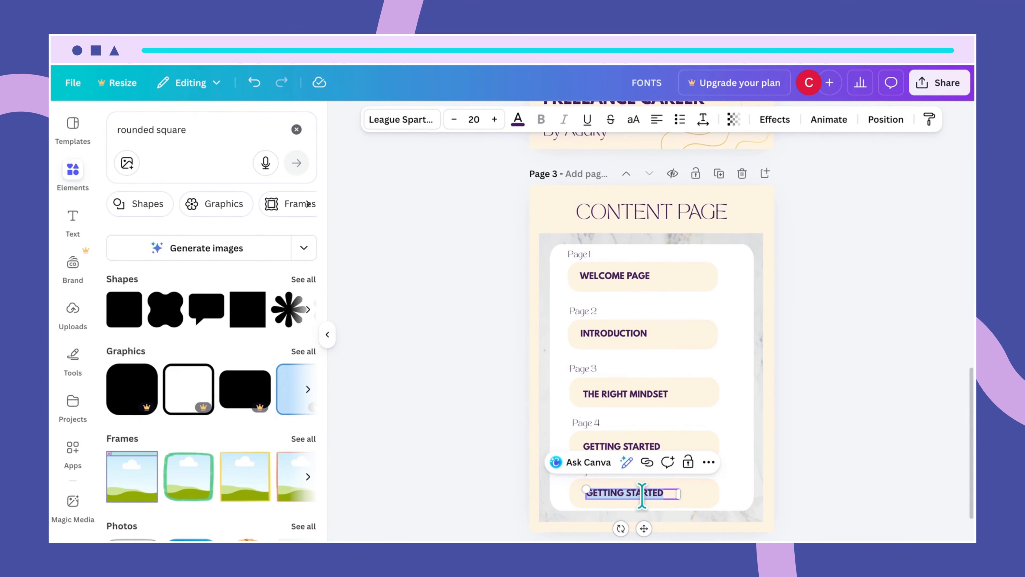
text(NEXT STEPS)
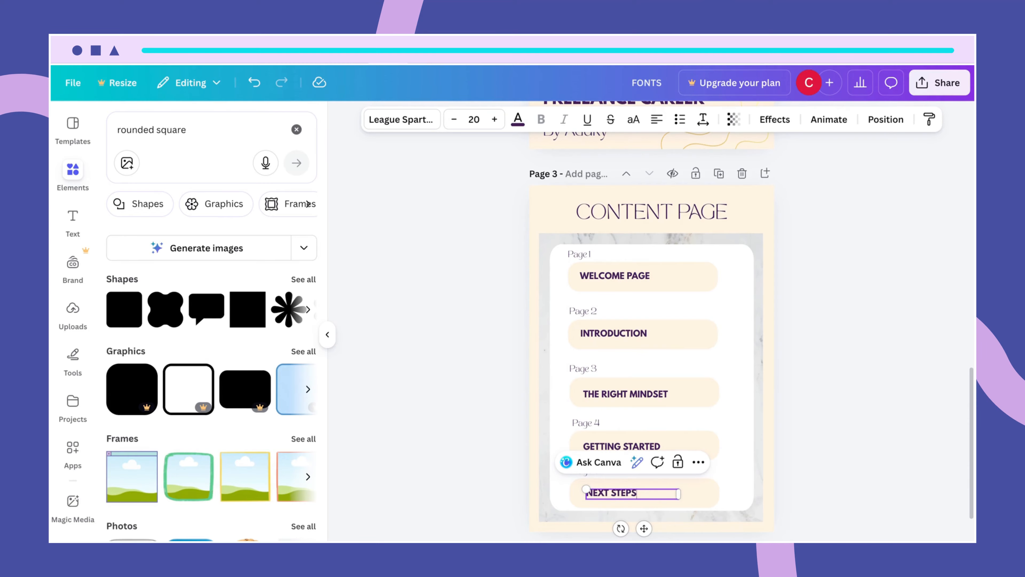
click(530, 398)
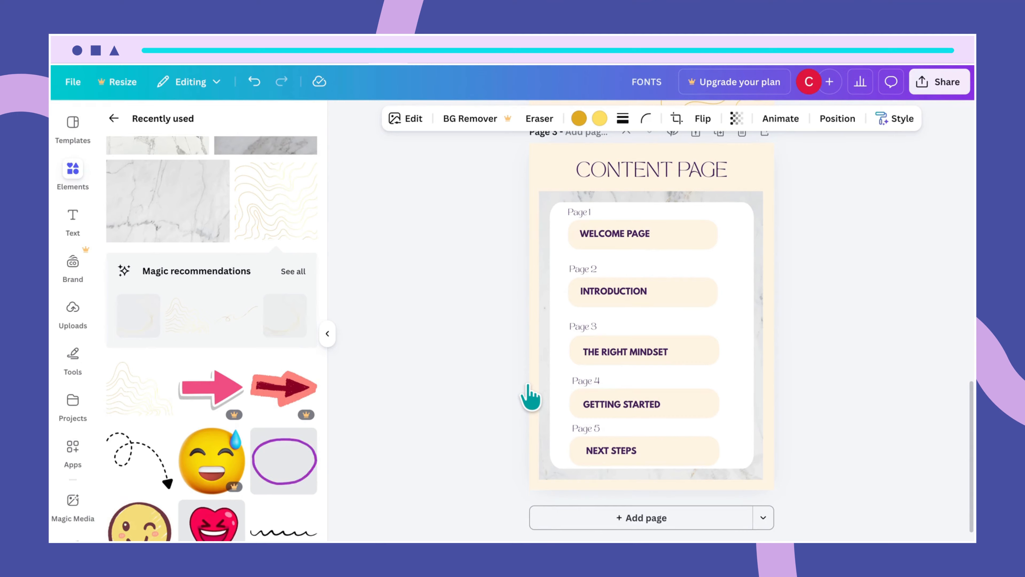
- Copy the gold wavy pattern on the PATTERNS page and select the content page as target
scroll(732, 281, up, 8)
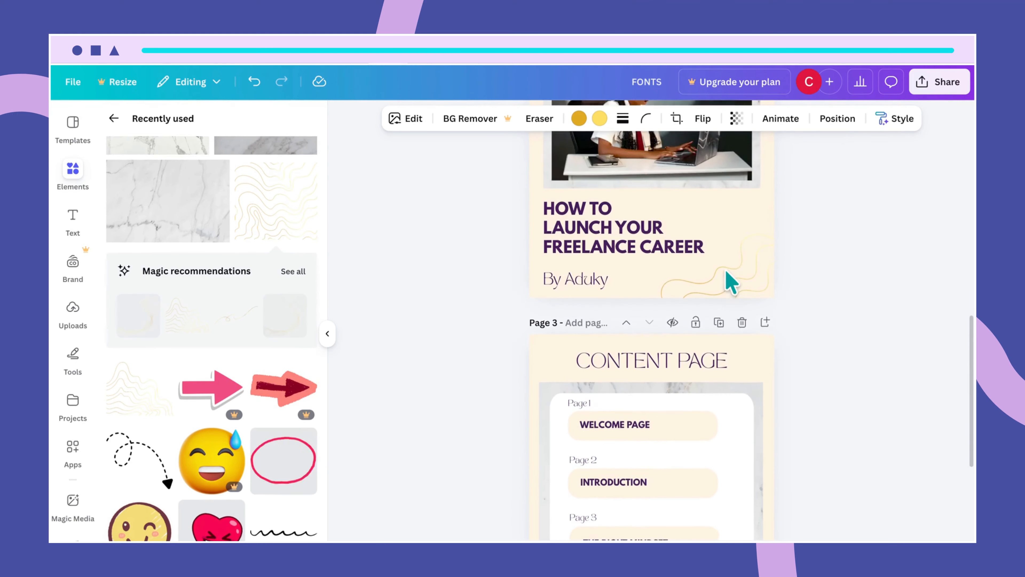
scroll(731, 281, up, 5)
click(724, 276)
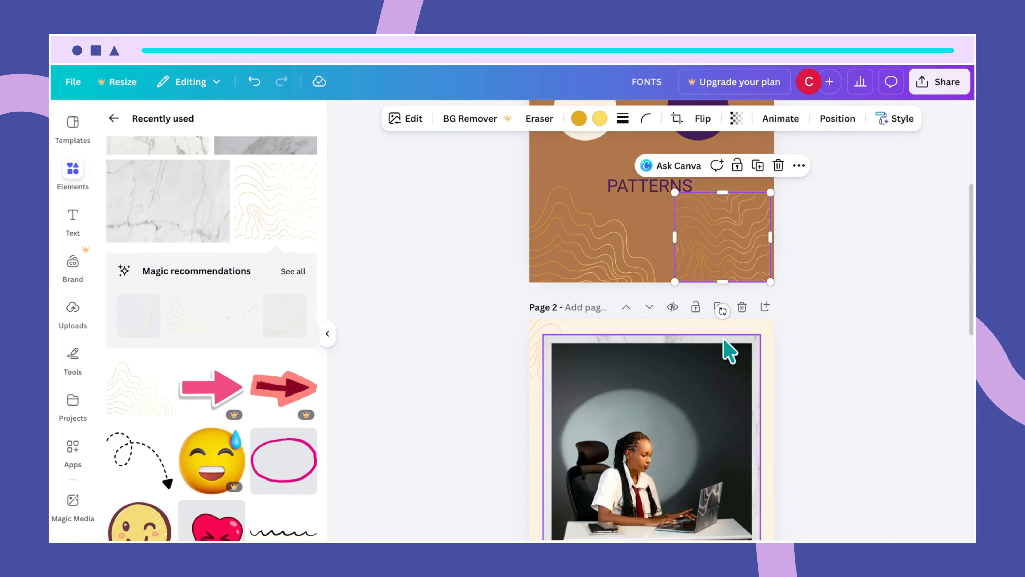
scroll(727, 348, down, 14)
scroll(725, 340, up, 1)
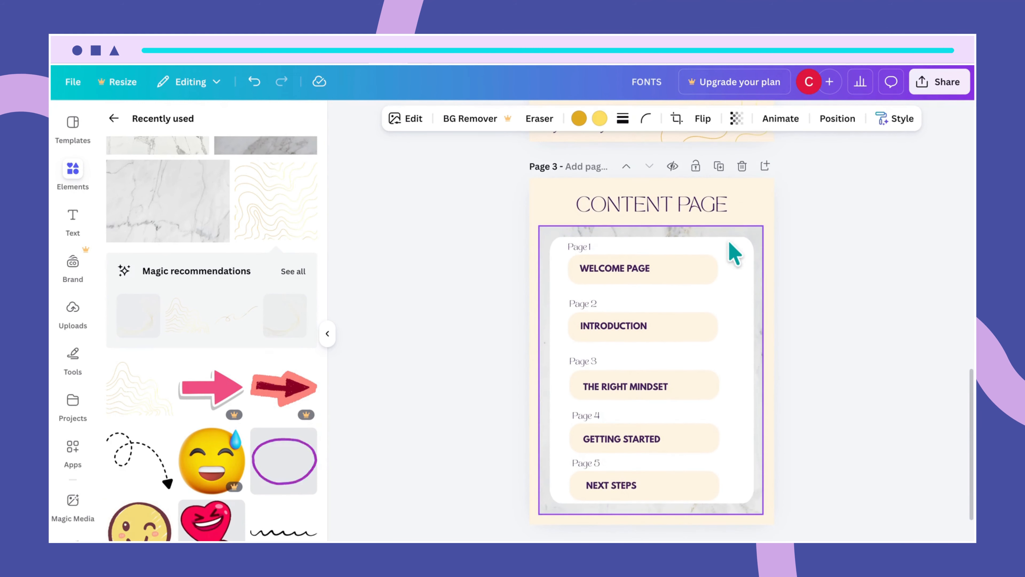
click(729, 222)
- Paste the wavy pattern, shrink it into the top-left corner overhanging the edge, and send it to back
key(ctrl+v)
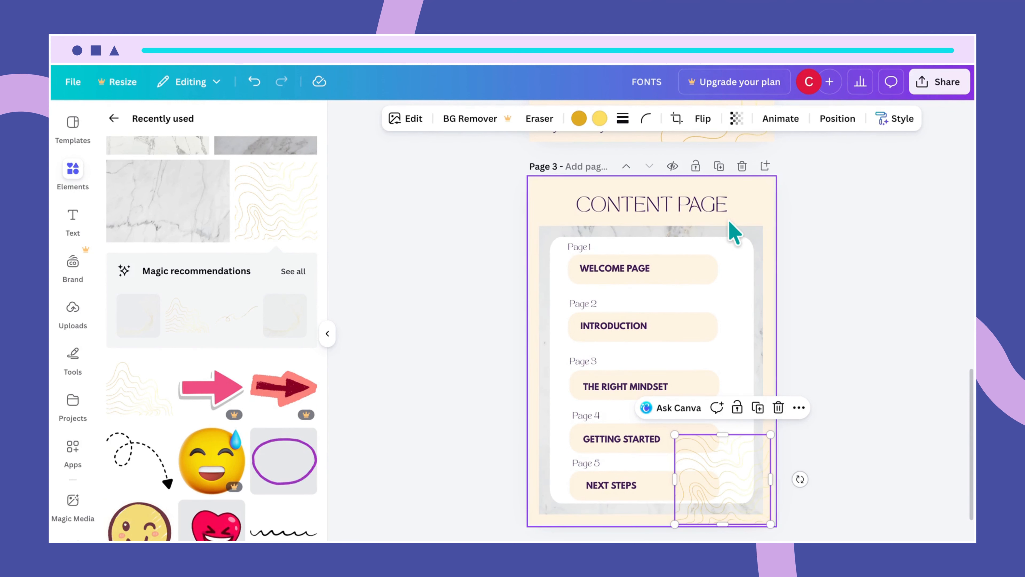
mouse_move(722, 479)
mouse_down()
mouse_move(690, 387)
mouse_move(591, 236)
mouse_move(550, 197)
mouse_move(541, 202)
mouse_up()
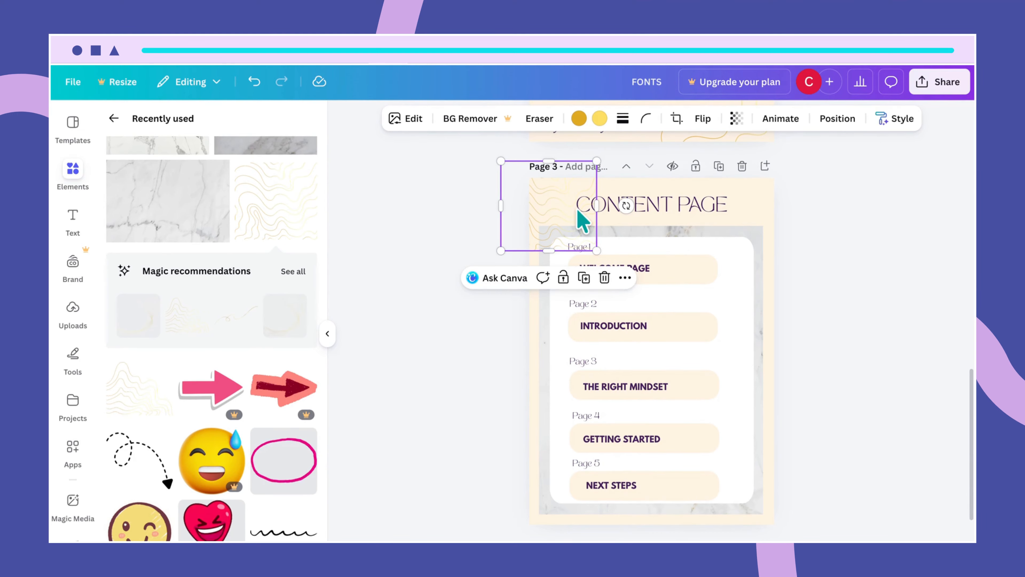
drag(593, 248, 560, 236)
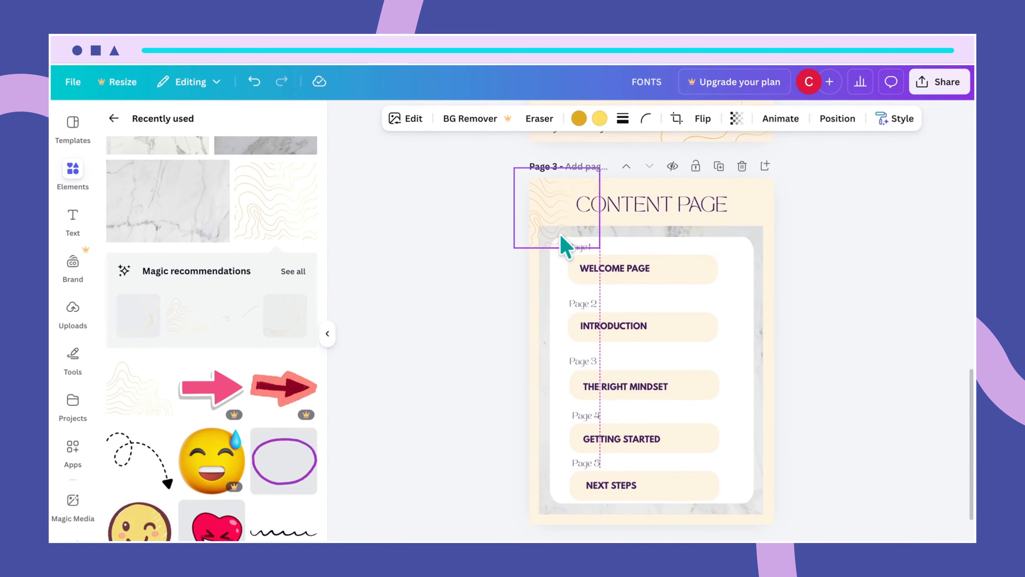
click(705, 123)
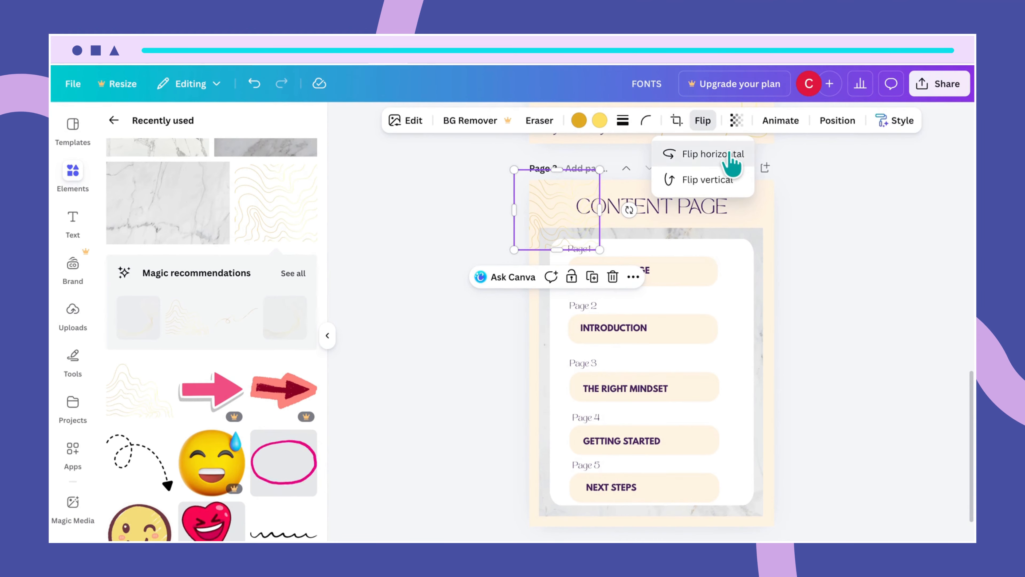
mouse_move(569, 238)
mouse_down()
mouse_move(540, 229)
mouse_move(529, 239)
mouse_up()
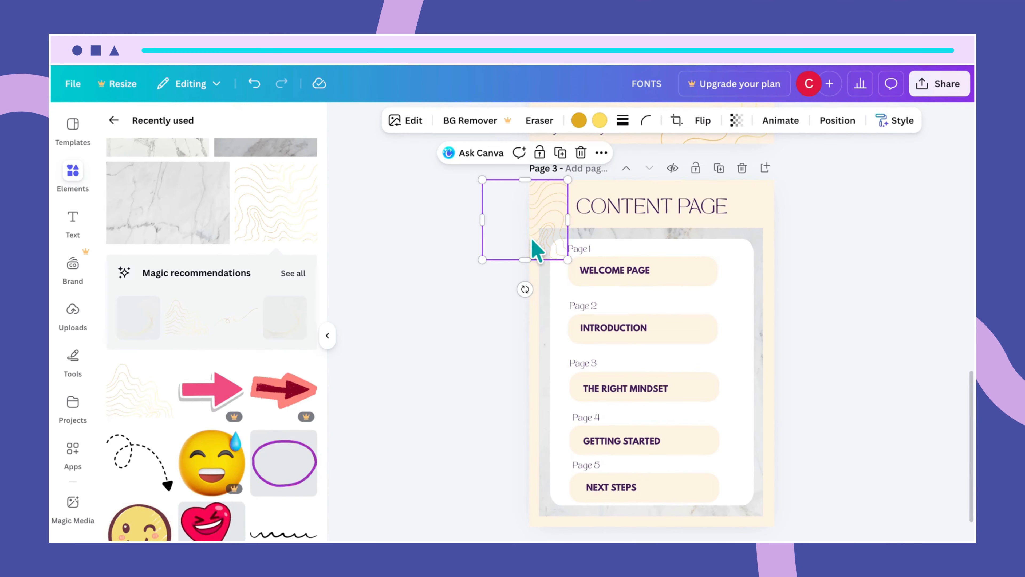
click(838, 121)
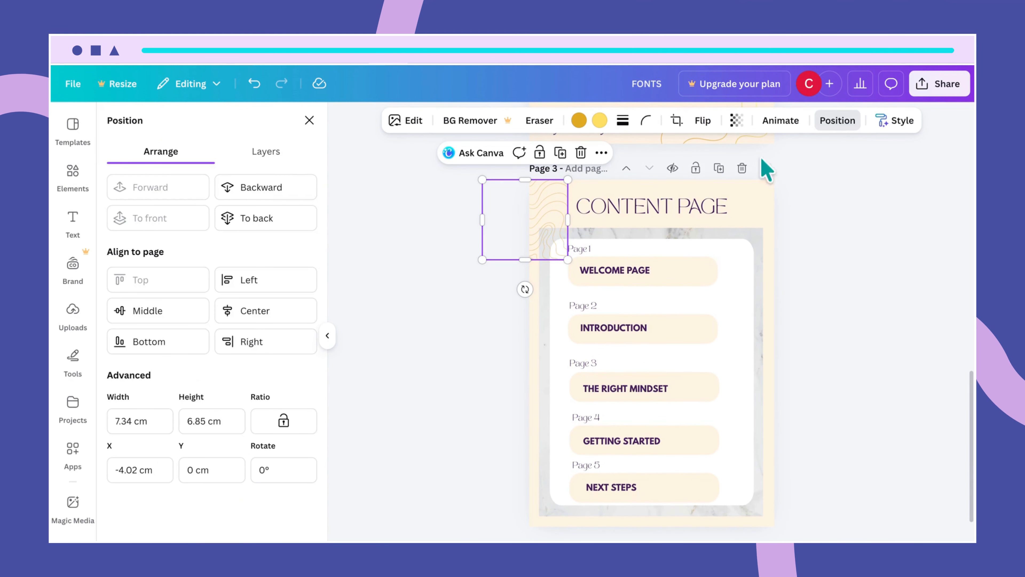
click(288, 189)
click(286, 218)
scroll(525, 258, up, 1)
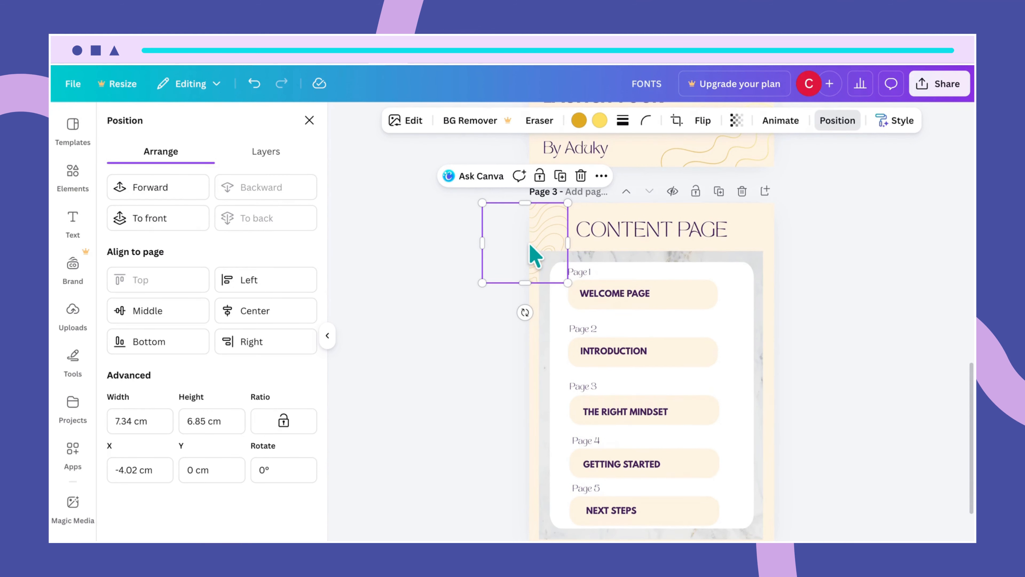
- Duplicate the wavy pattern and move the copy to the top-right corner
click(591, 258)
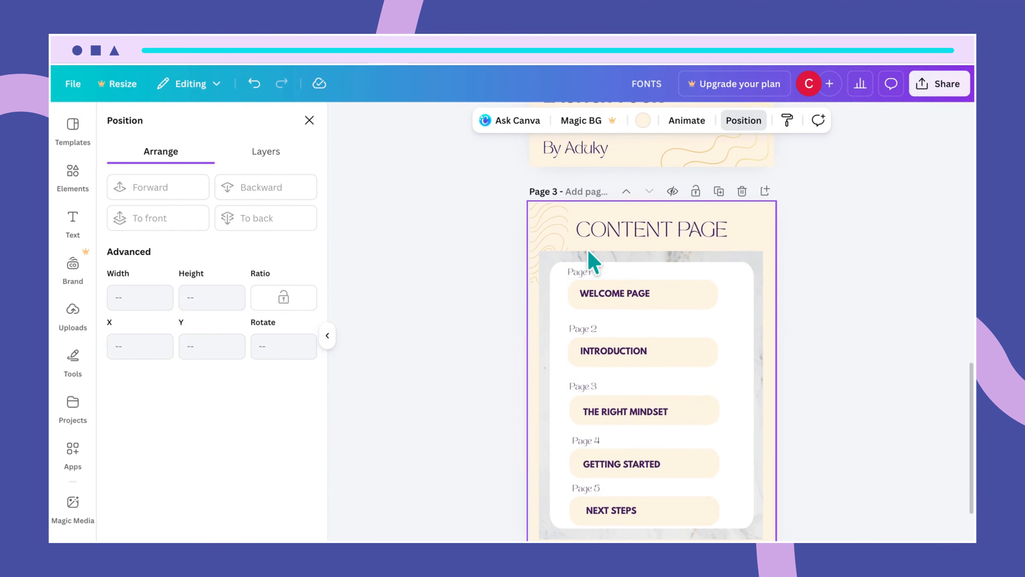
click(533, 233)
key(ctrl+d)
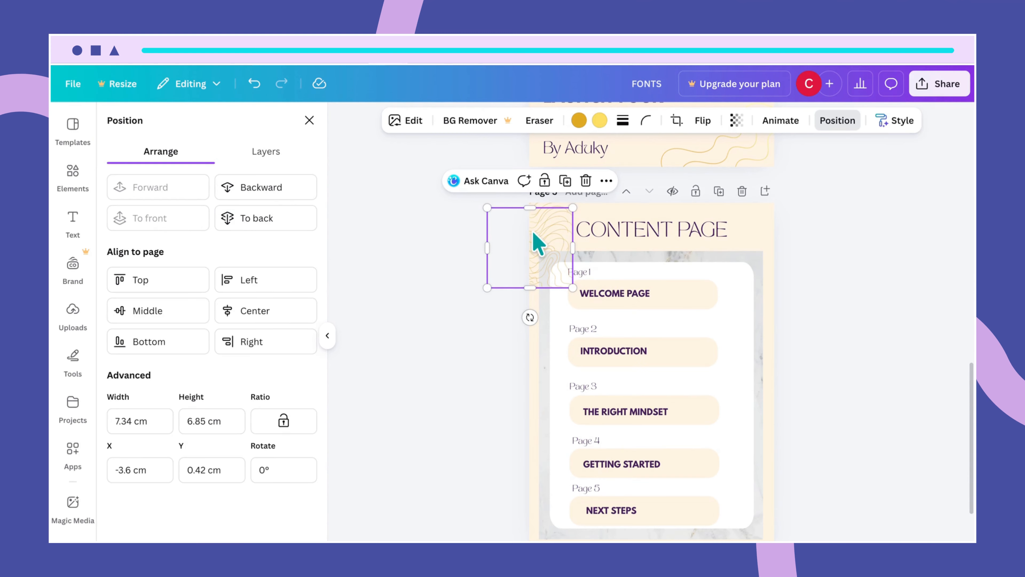
mouse_move(533, 233)
mouse_down()
mouse_move(570, 222)
mouse_move(767, 216)
mouse_move(743, 231)
mouse_up()
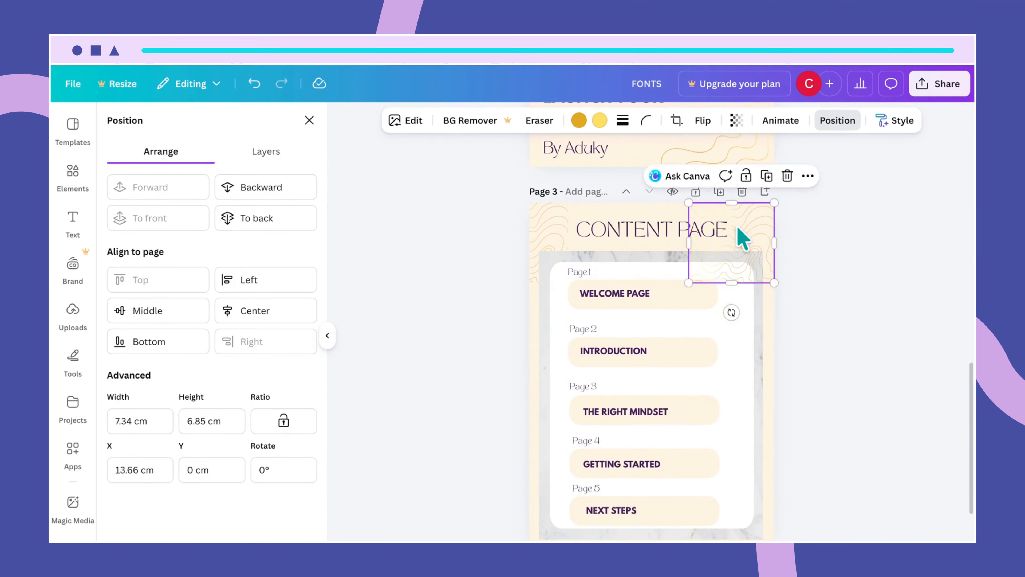
scroll(744, 231, up, 2)
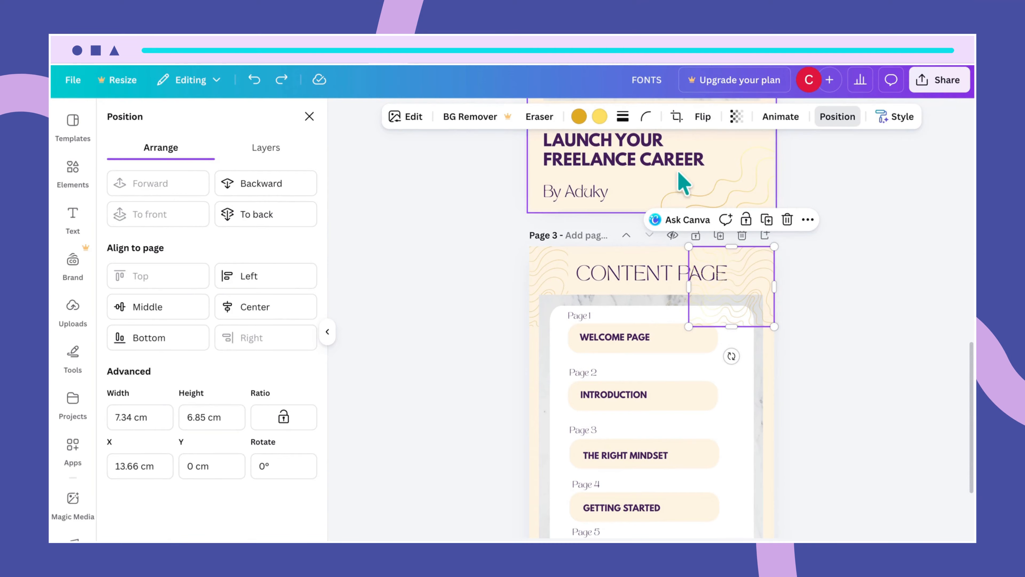
- Mirror the top-right copy, push it past the right edge to X 17.69 cm, and send it back
click(702, 122)
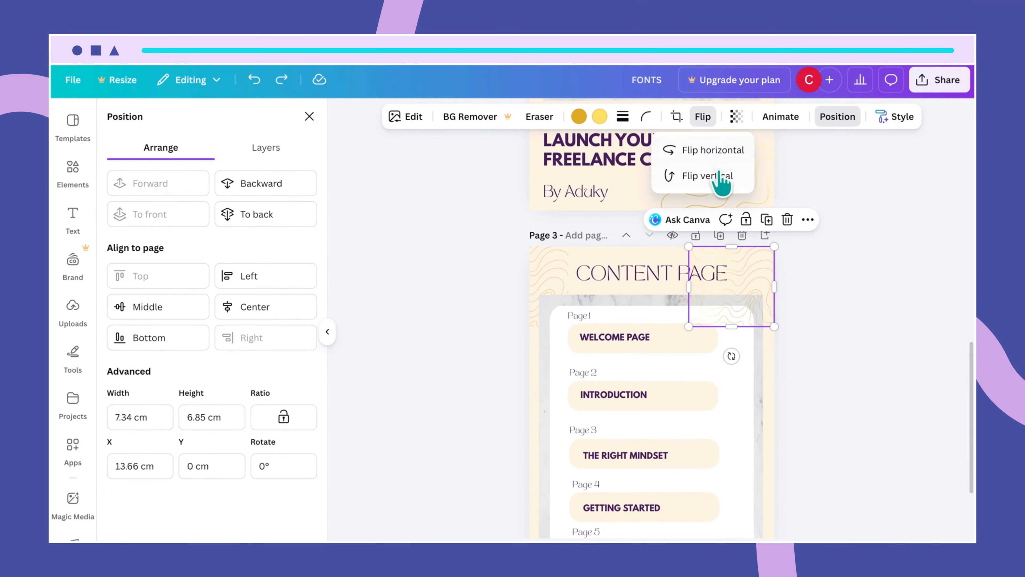
click(731, 153)
drag(736, 299, 784, 297)
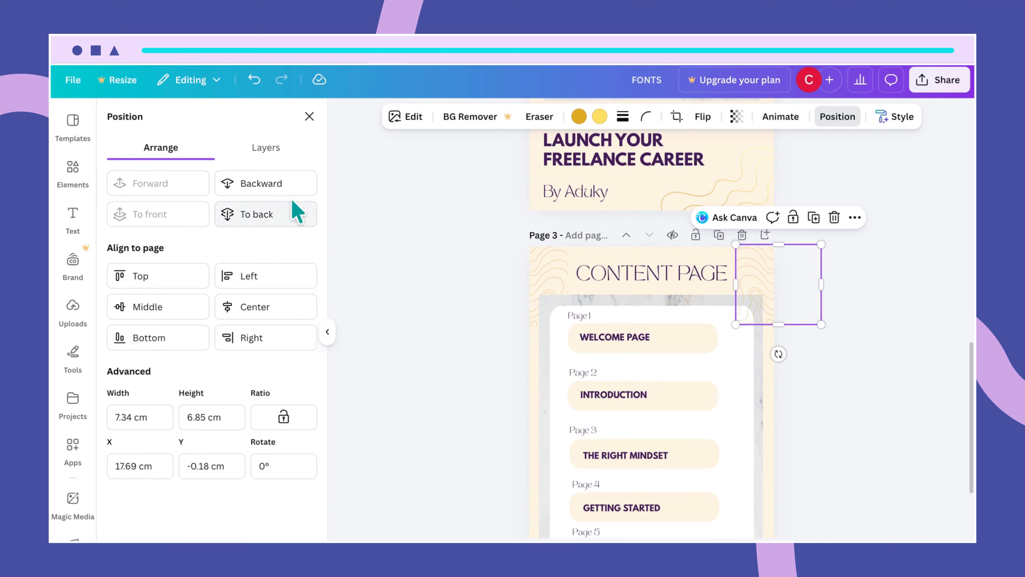
click(274, 213)
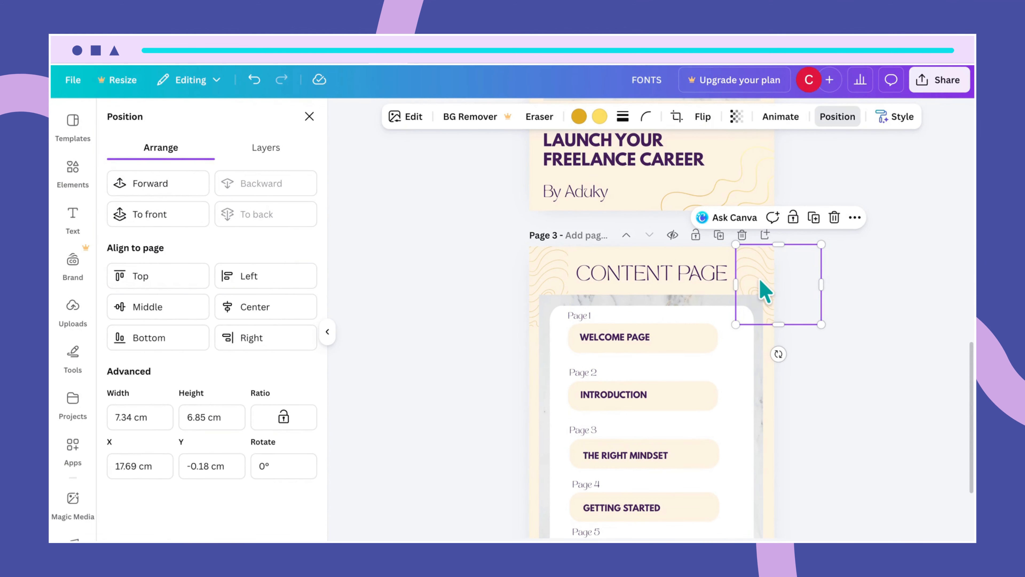
drag(761, 281, 761, 283)
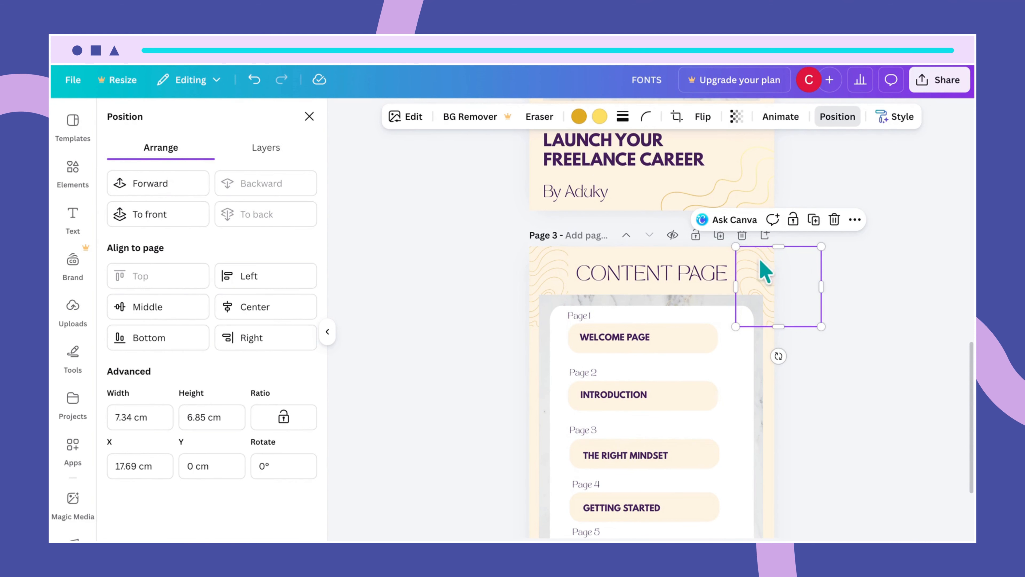
- Check both corner pattern pieces and scroll down to view the whole content page
click(553, 291)
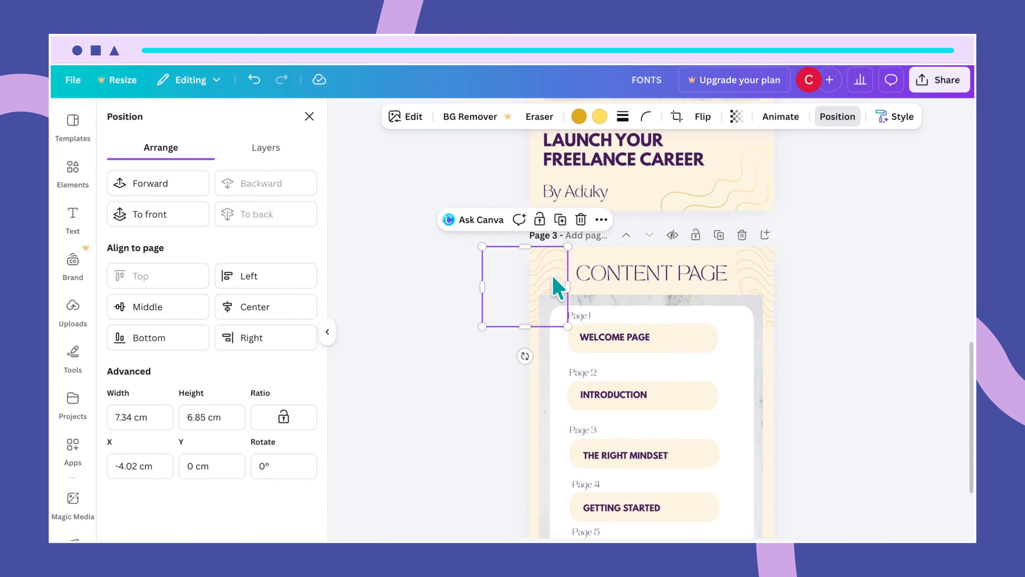
click(753, 281)
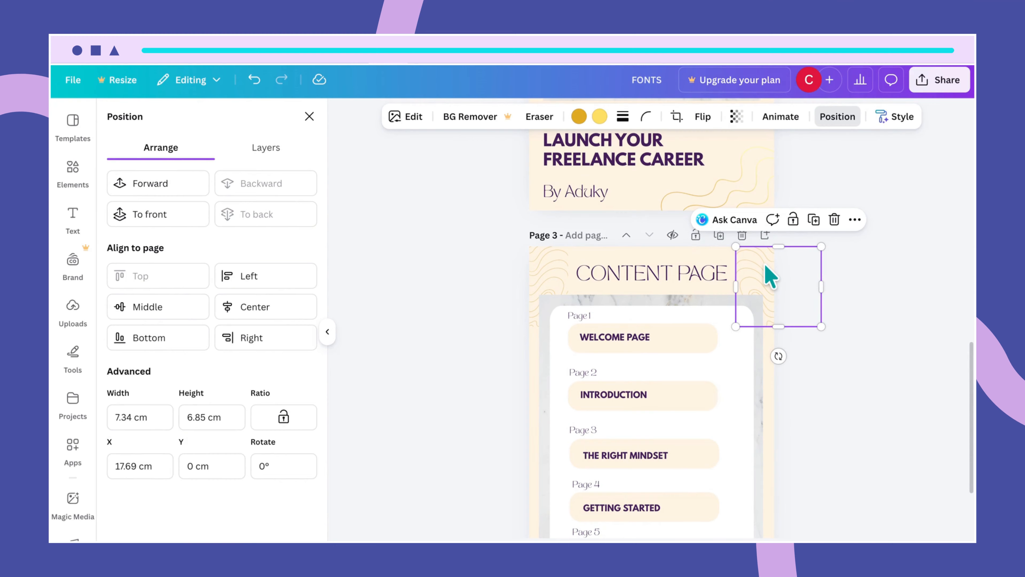
scroll(797, 363, down, 2)
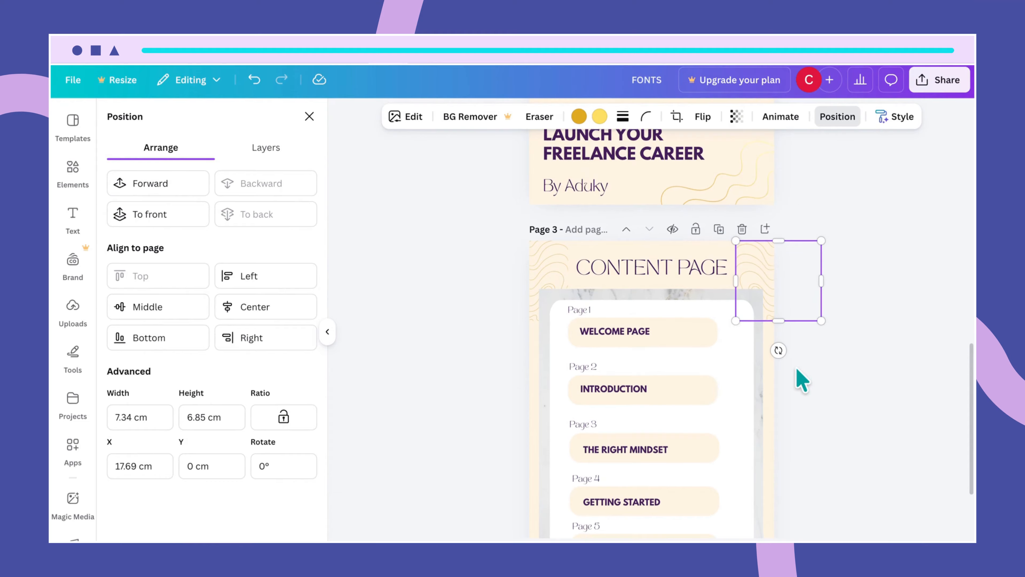
scroll(767, 380, down, 1)
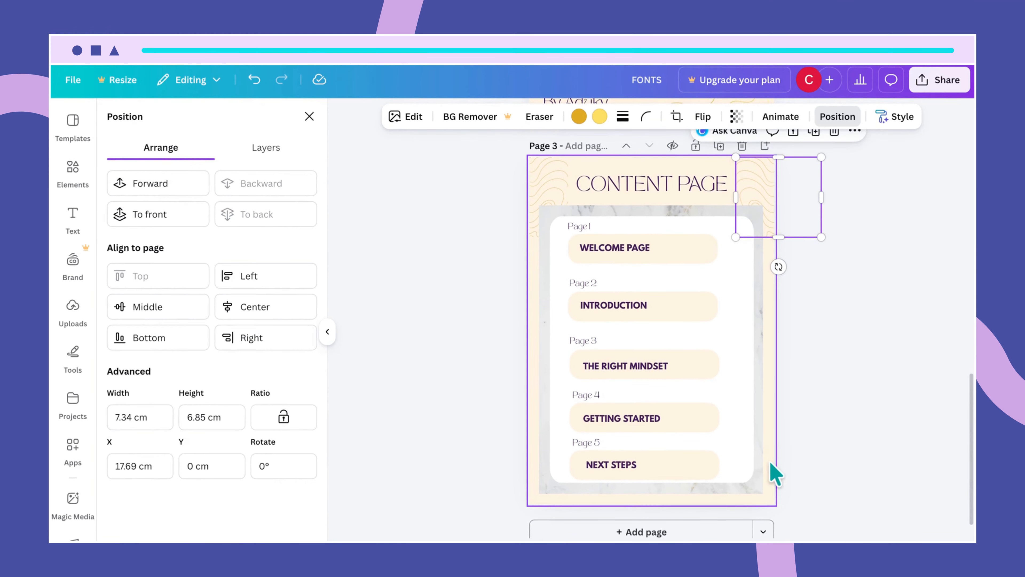
- Move the two wavy patterns to the bottom-left and bottom-right corners, behind the card
click(549, 187)
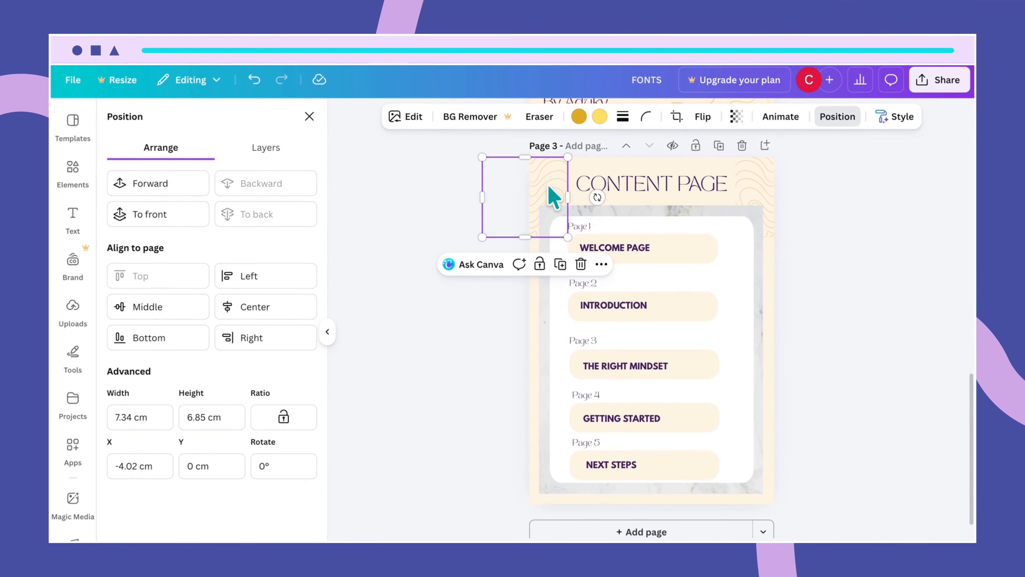
drag(553, 198, 542, 457)
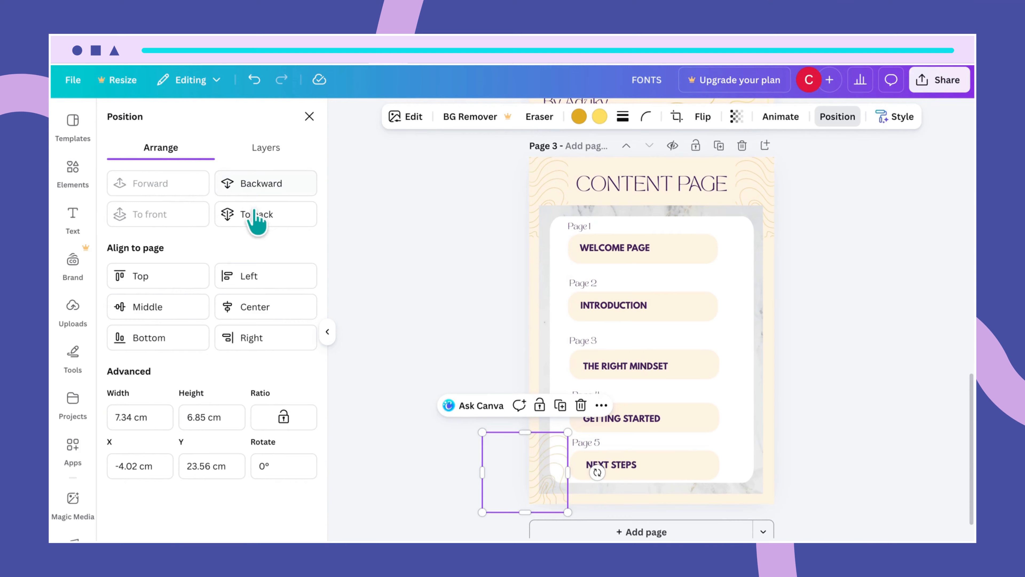
click(261, 214)
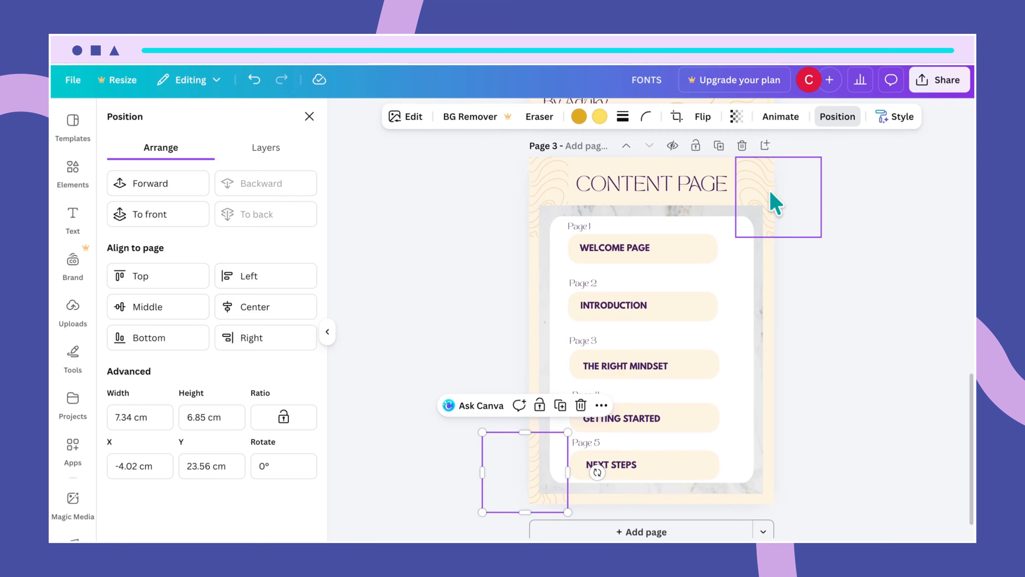
click(771, 202)
drag(768, 201, 764, 465)
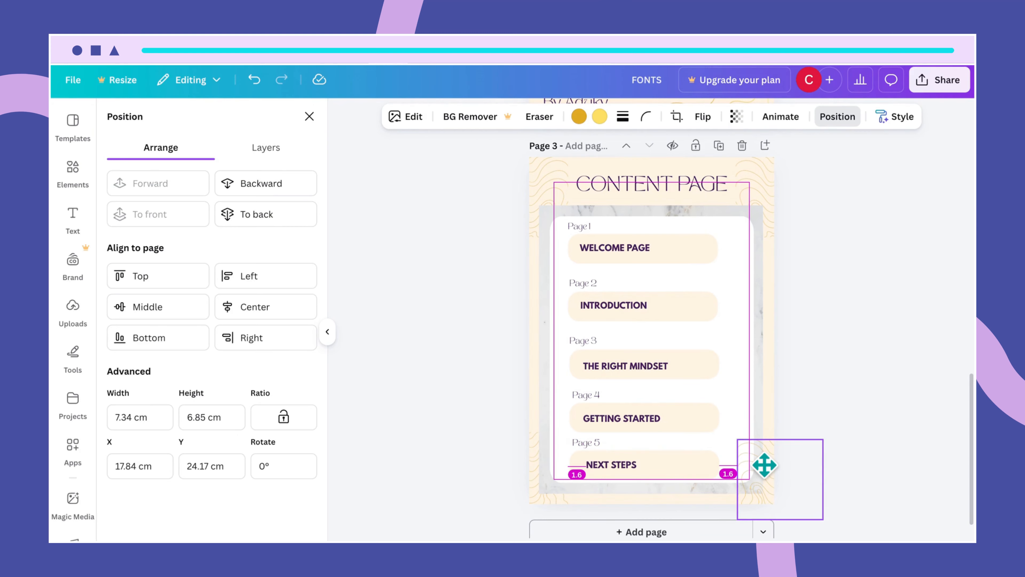
drag(763, 465, 763, 465)
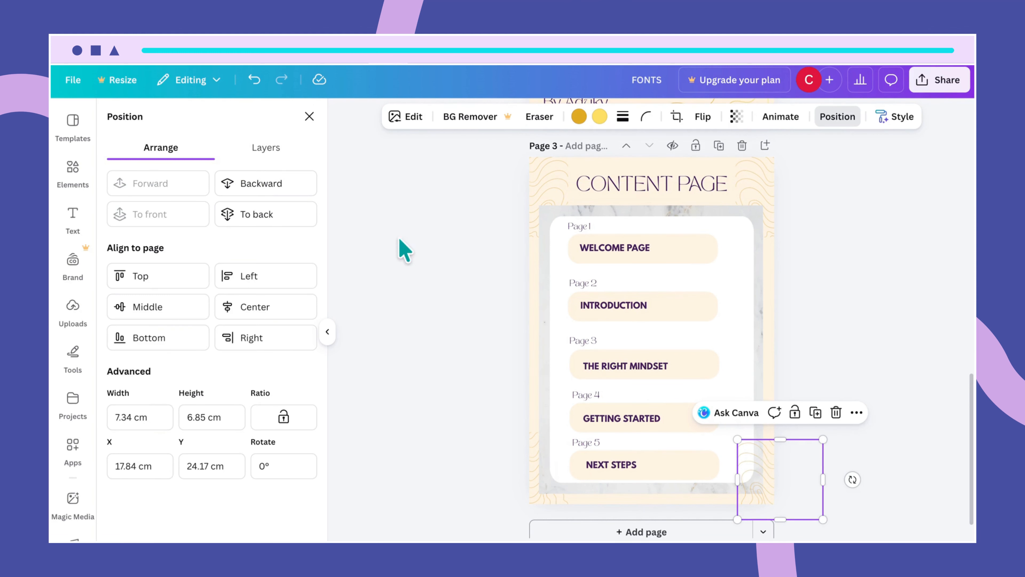
click(306, 214)
click(784, 306)
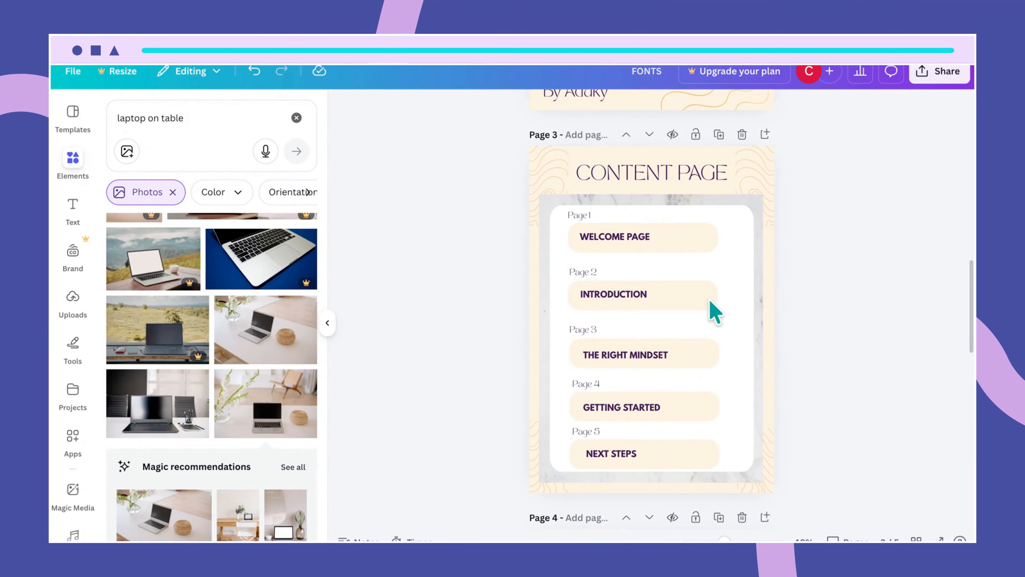
- Set the INTRODUCTION pill's transparency to 46
click(709, 311)
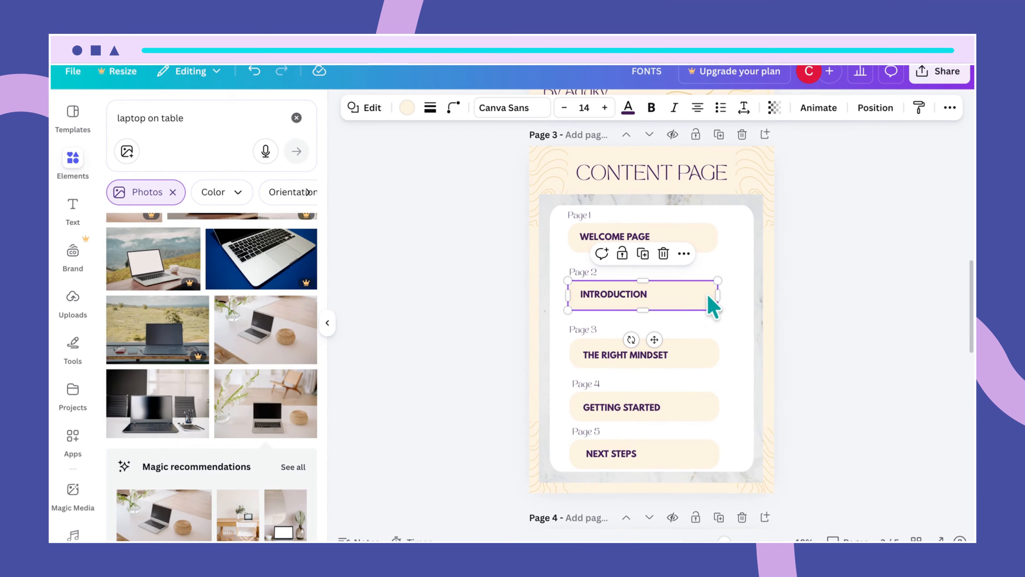
click(745, 353)
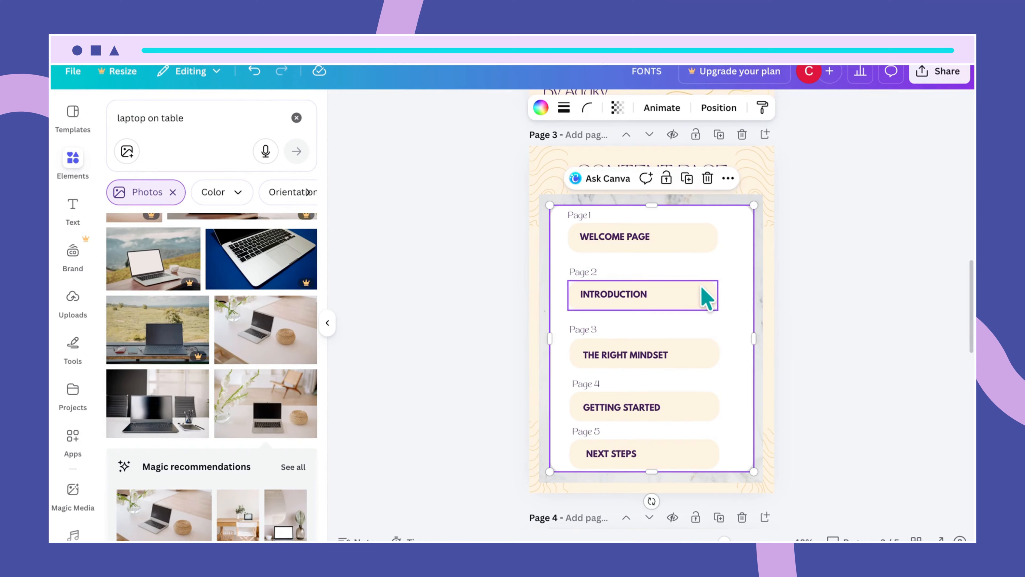
click(707, 295)
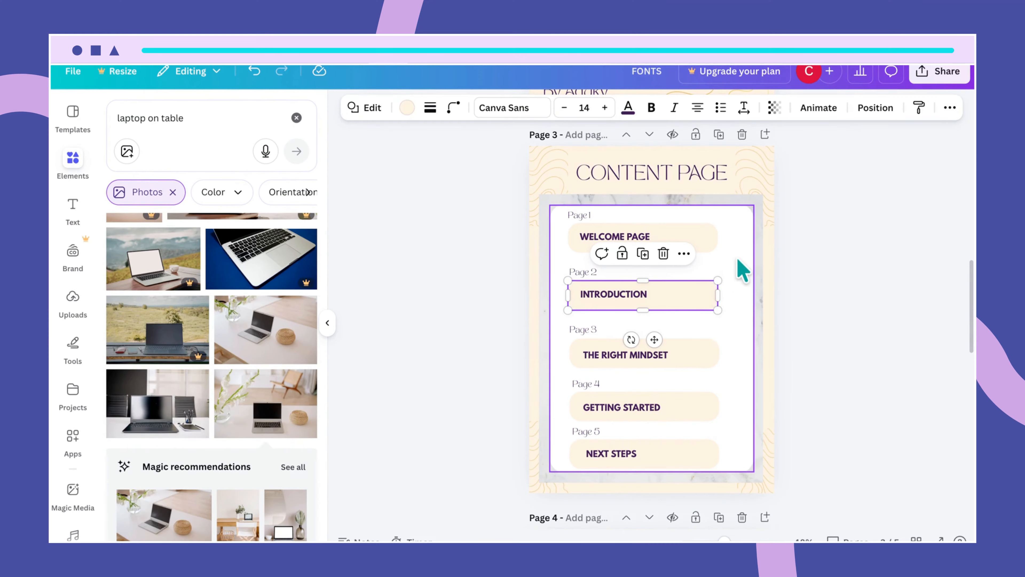
click(774, 107)
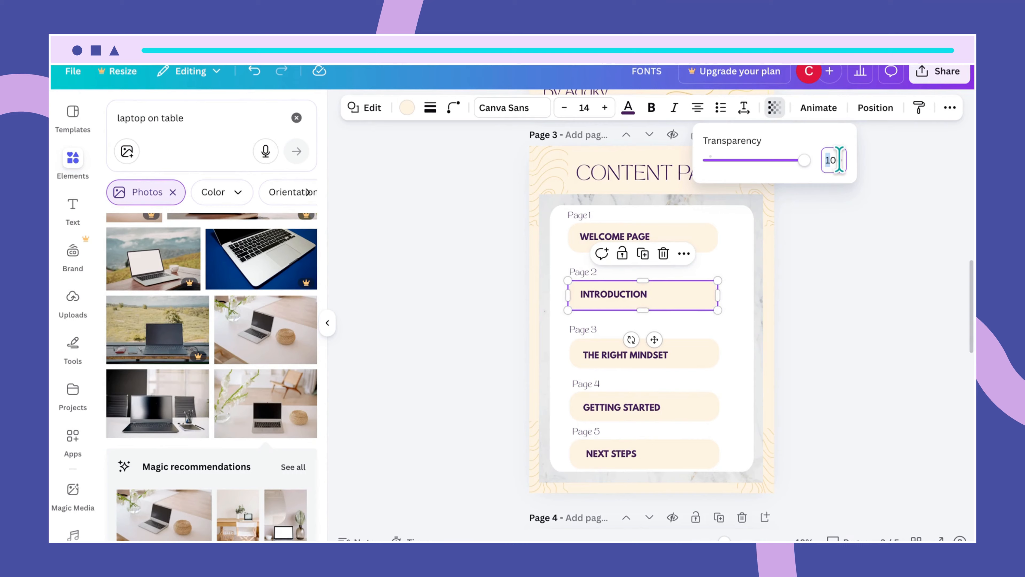
drag(839, 160, 825, 159)
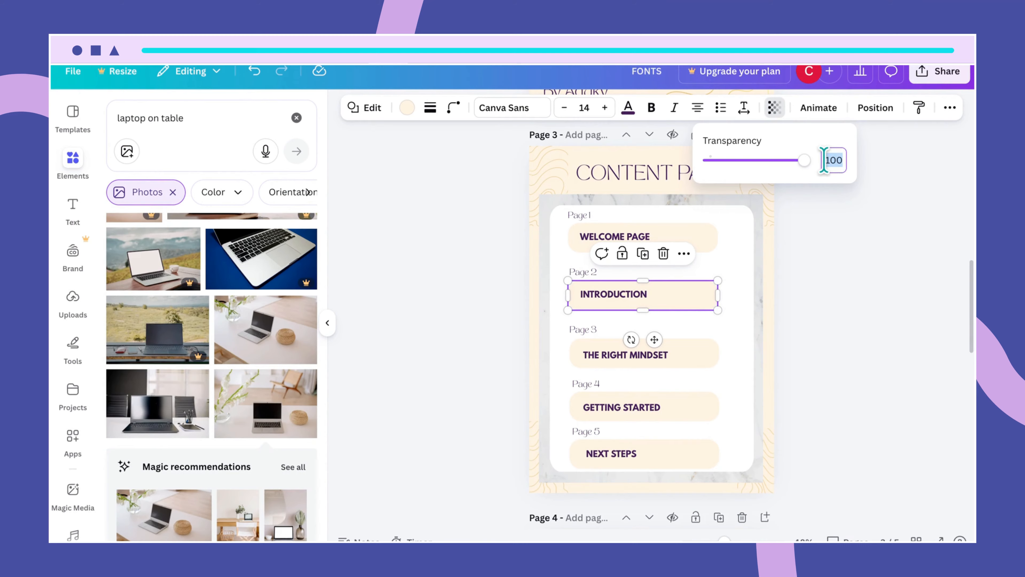
text(46)
key(Return)
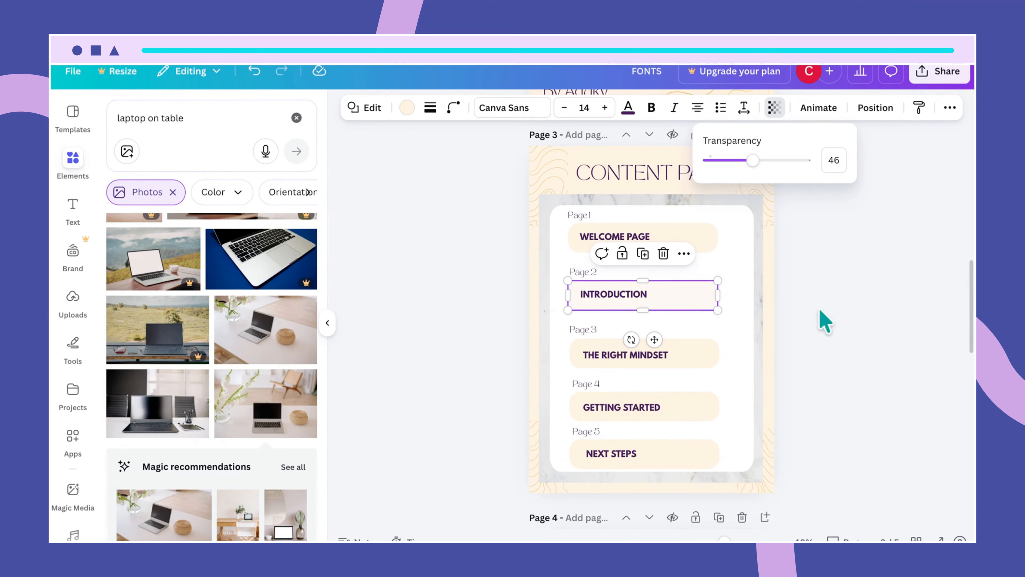
click(744, 343)
click(700, 298)
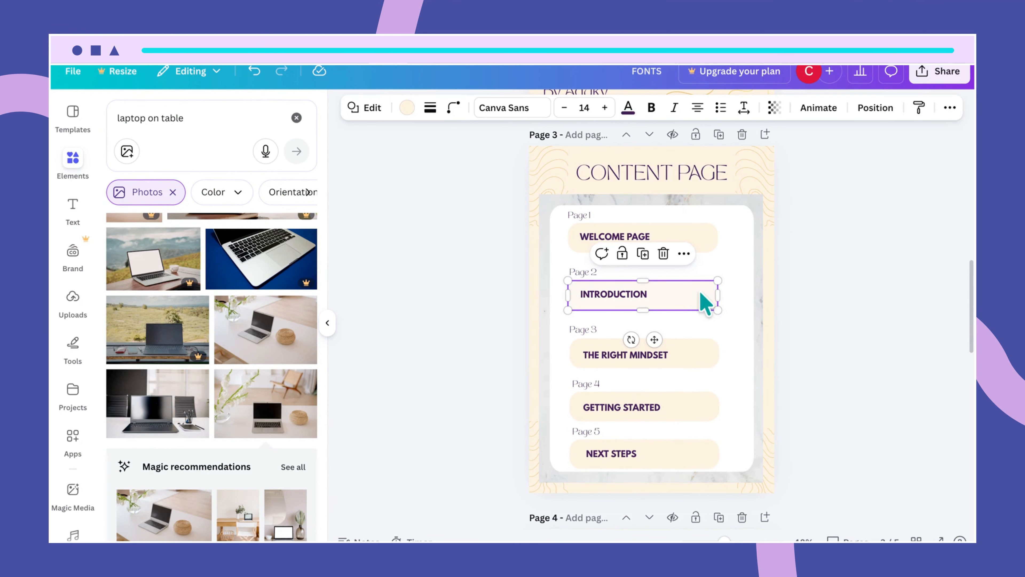
click(773, 108)
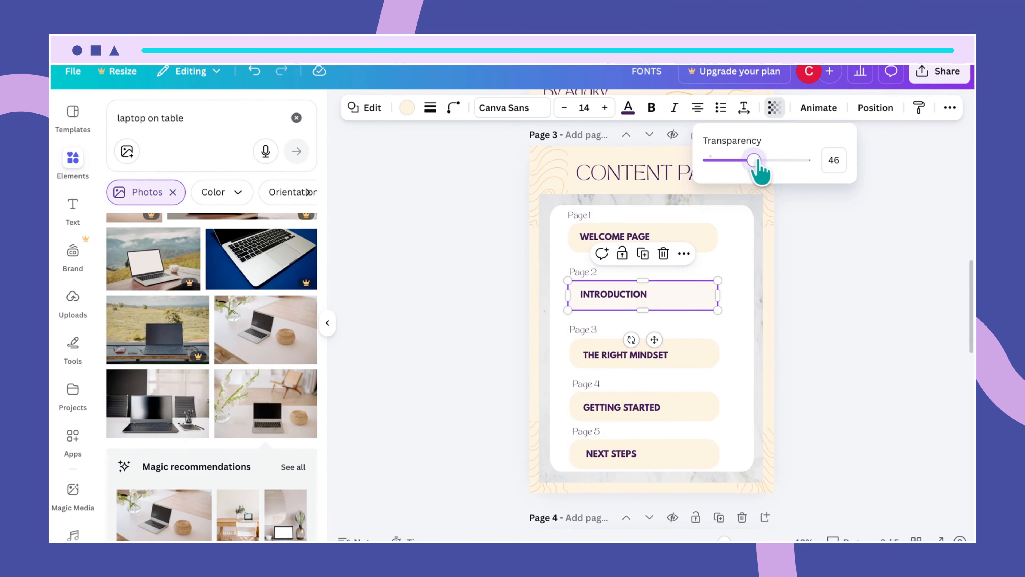
mouse_move(755, 158)
mouse_down()
mouse_move(773, 157)
mouse_move(754, 157)
mouse_up()
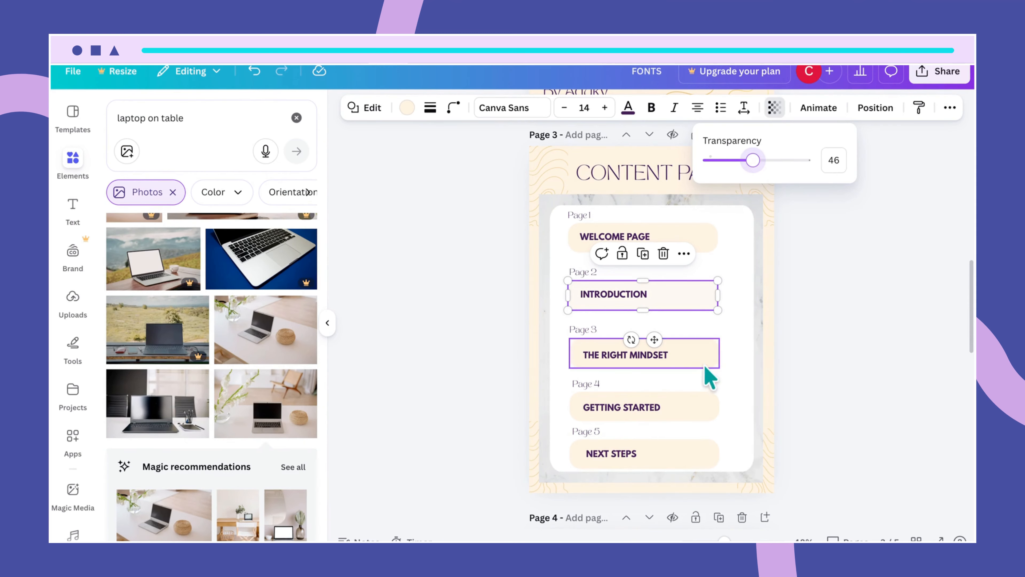
- Set the GETTING STARTED pill's transparency to 46 as well
click(702, 403)
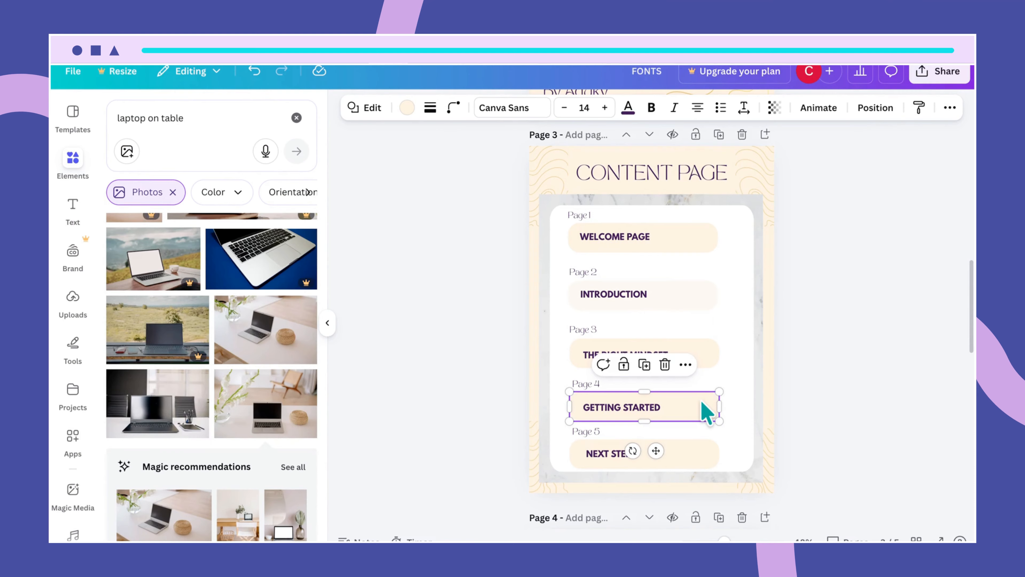
click(773, 108)
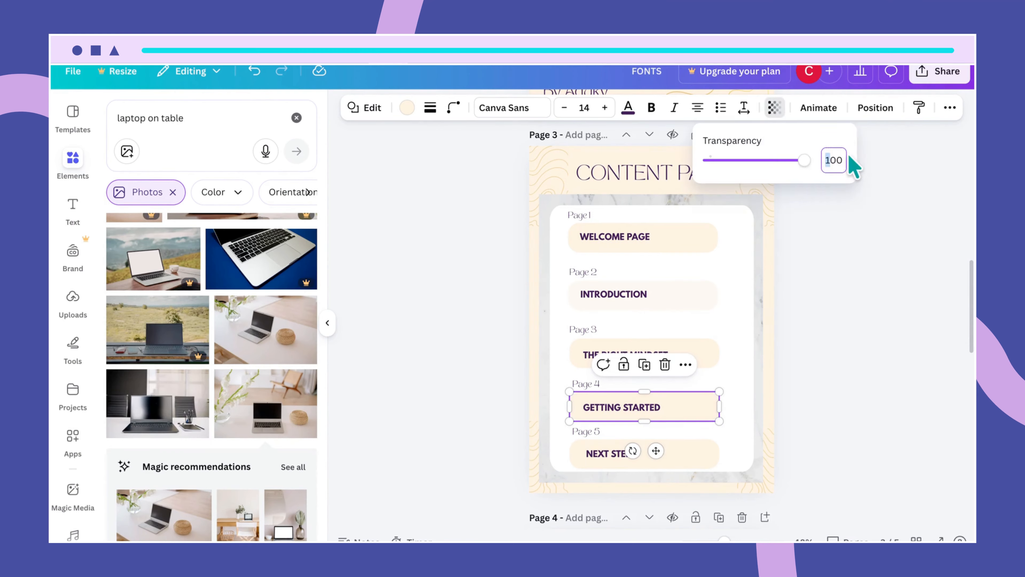
drag(842, 155, 822, 155)
text(46)
key(Return)
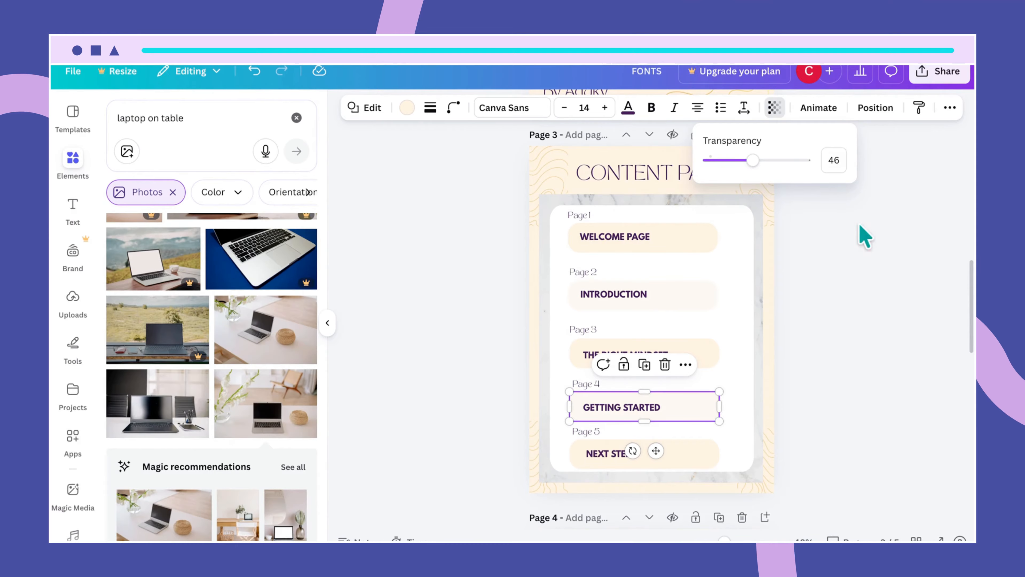
click(853, 323)
click(809, 350)
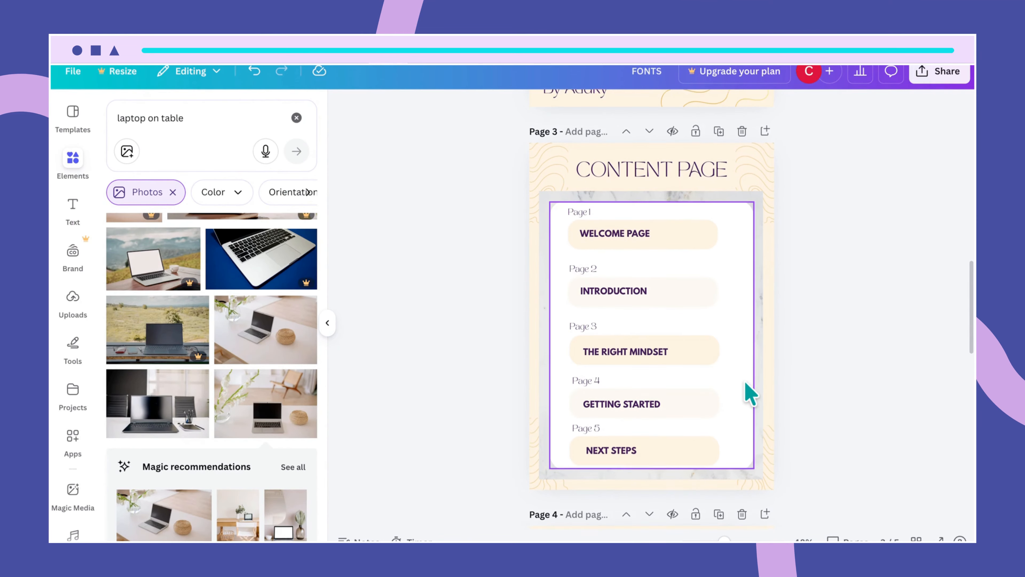
scroll(751, 393, down, 1)
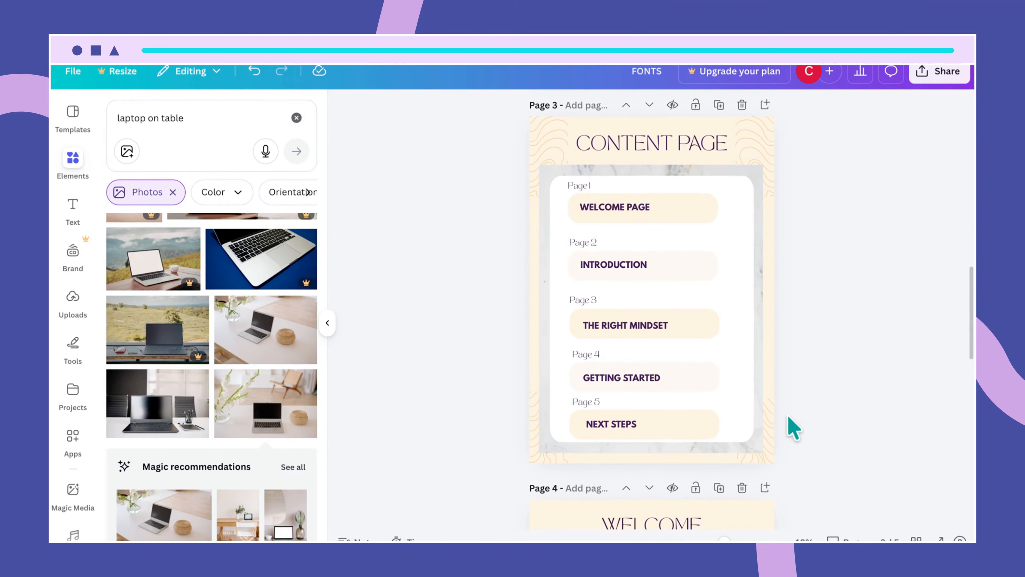
- Scroll down the canvas to review the finished content page
scroll(805, 382, down, 2)
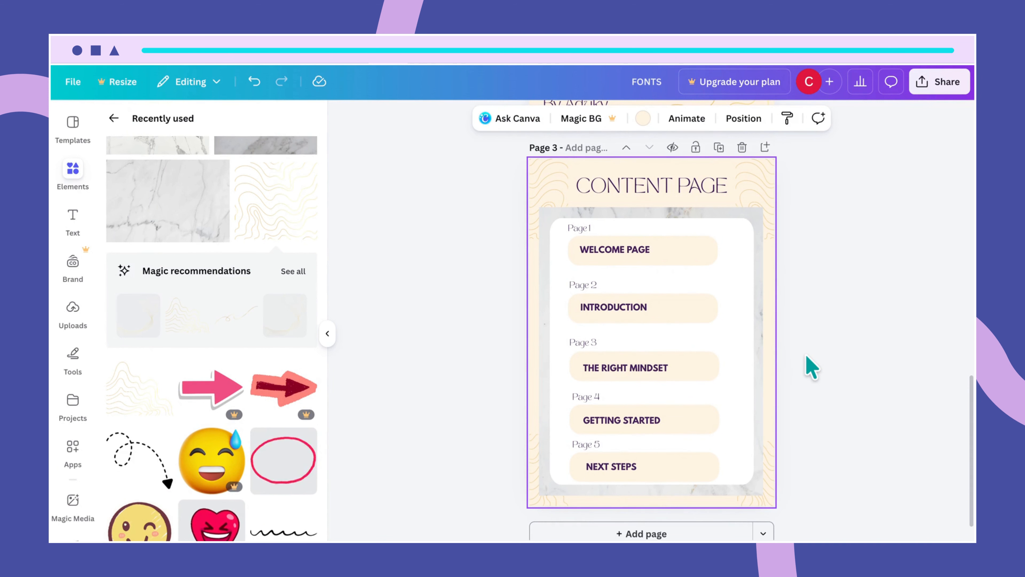
scroll(772, 389, down, 1)
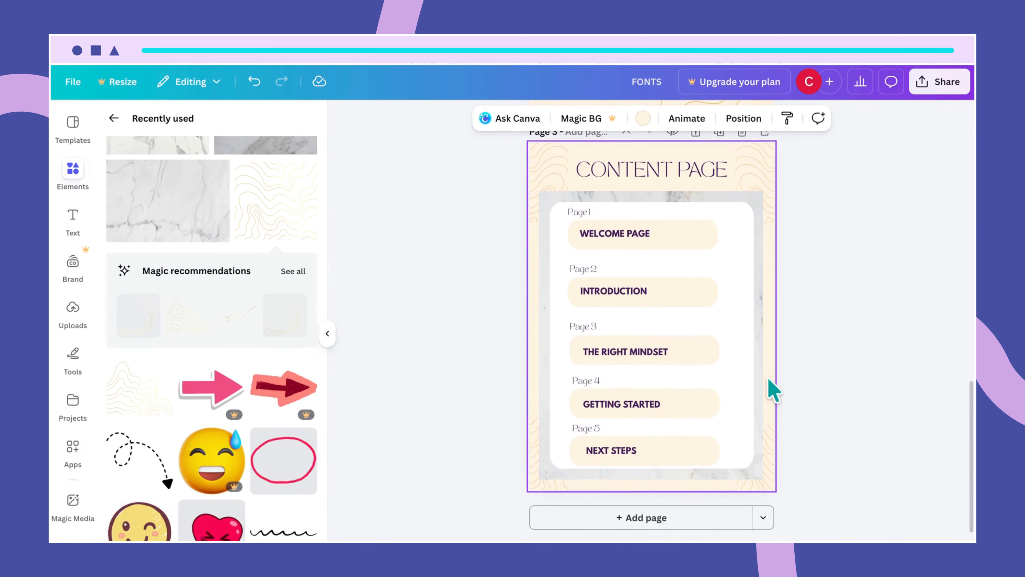
- Add a blank Page 4 and paste the CONTENT PAGE heading onto it, centred
click(656, 517)
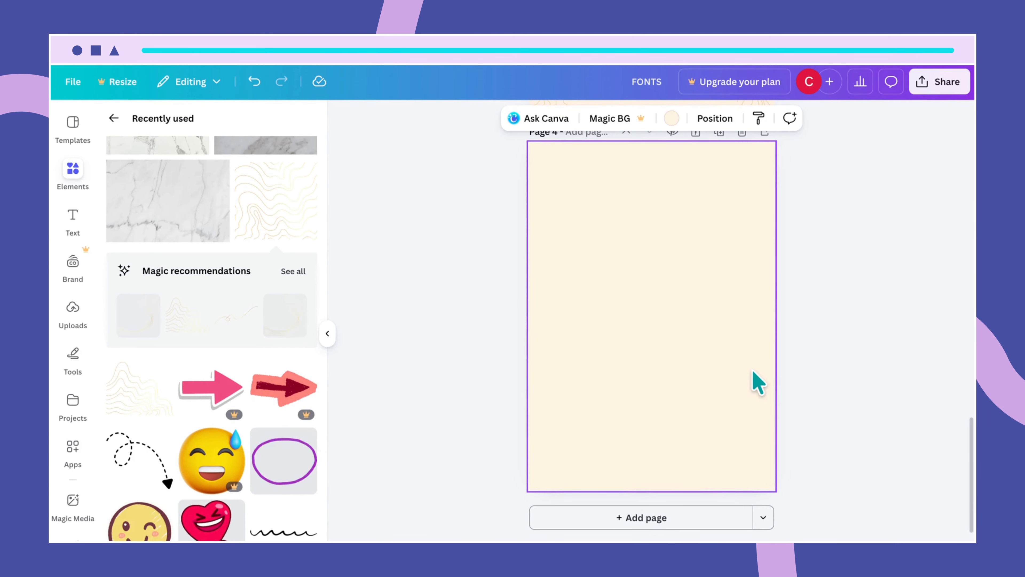
scroll(693, 377, up, 10)
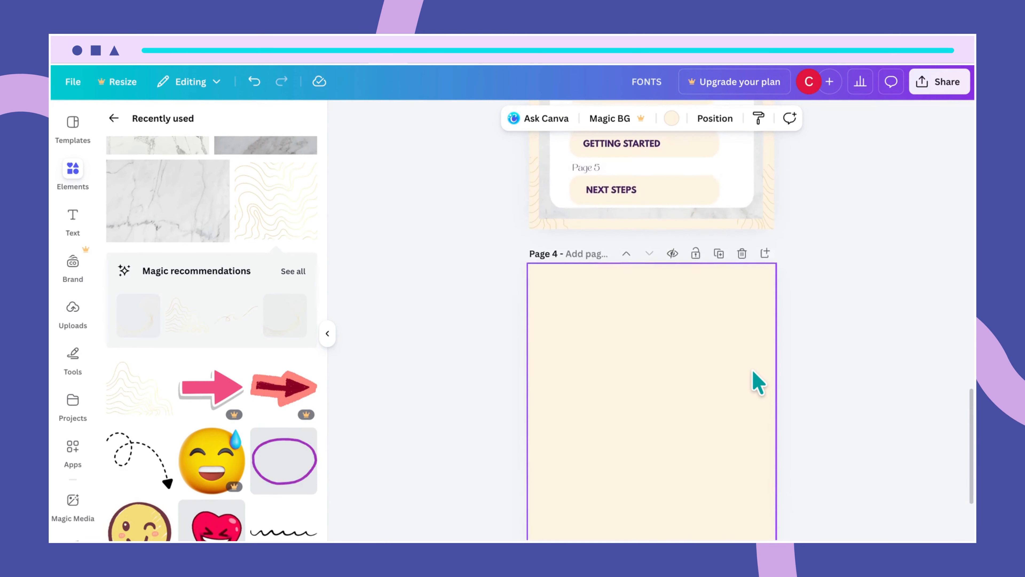
click(692, 204)
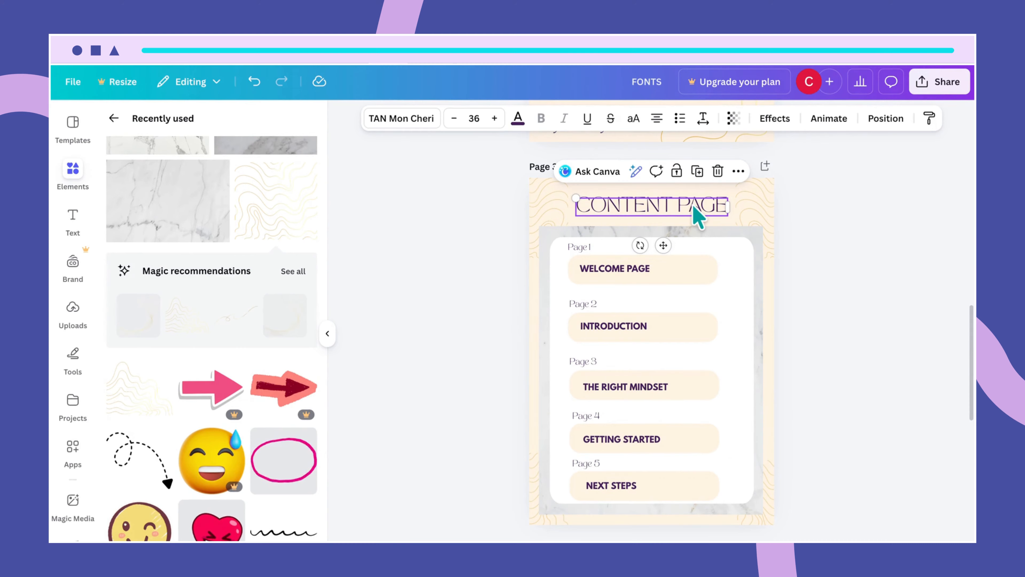
scroll(739, 358, down, 5)
click(681, 294)
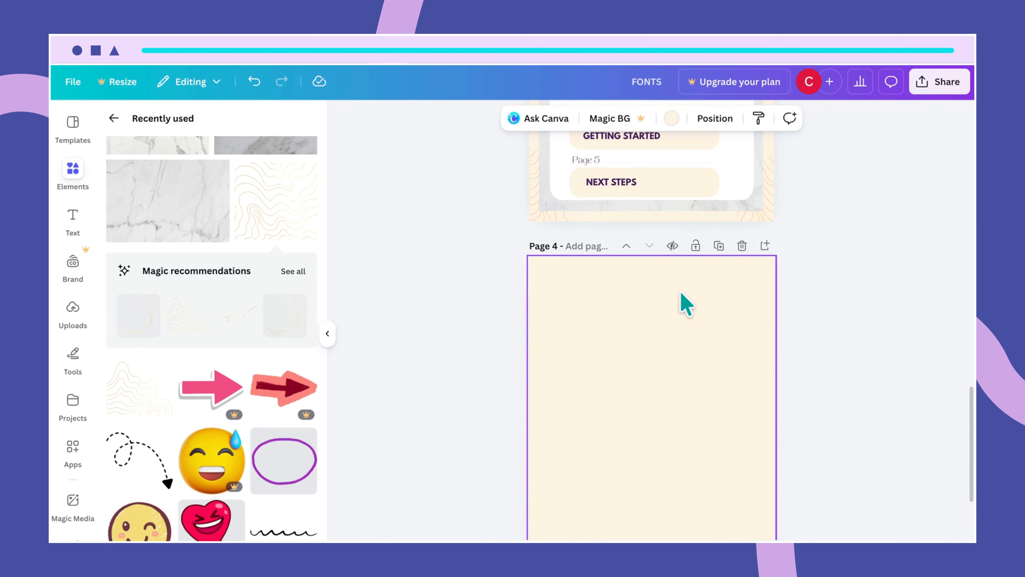
key(ctrl+v)
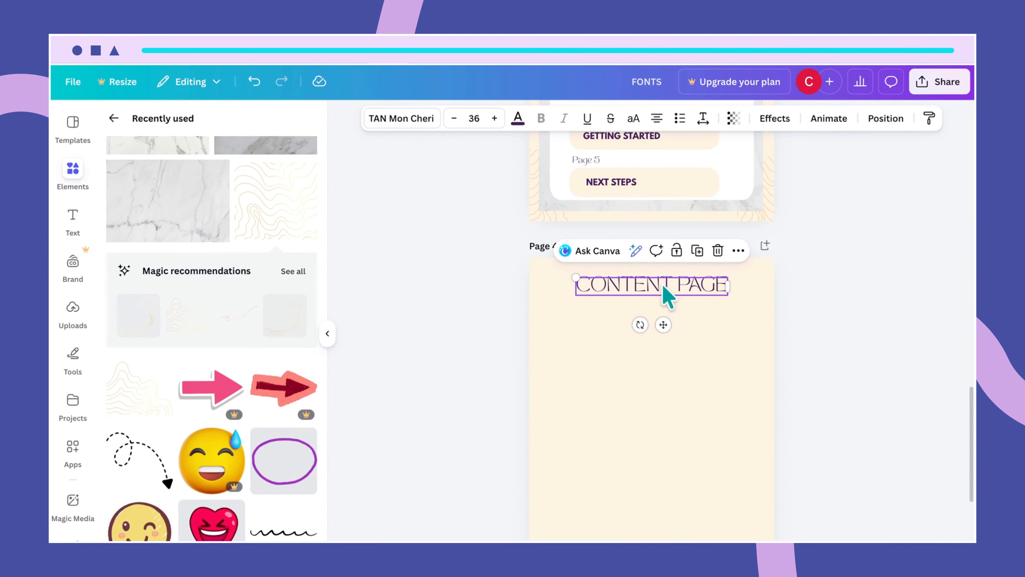
drag(667, 297, 660, 284)
click(668, 314)
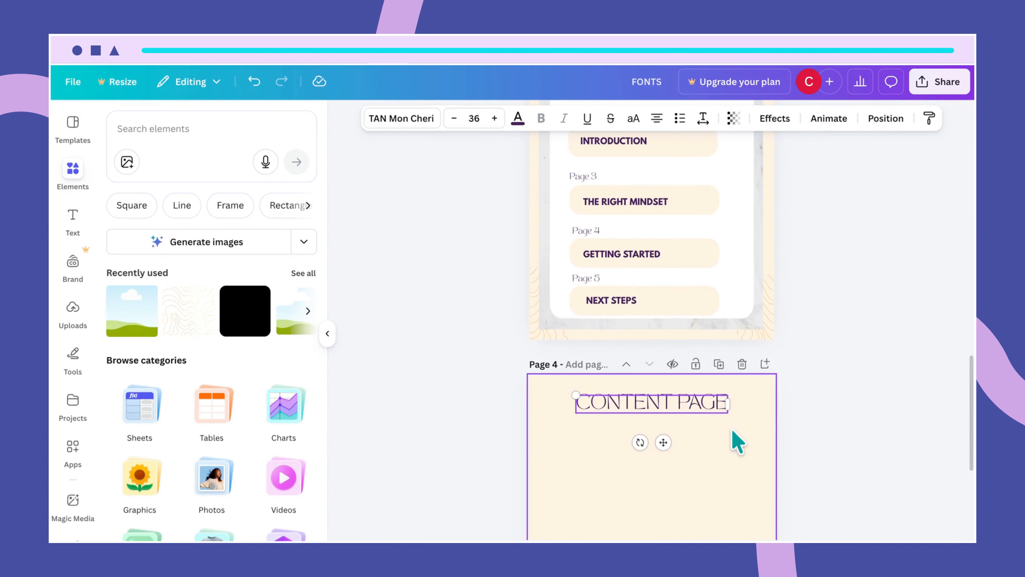
- Retype the Page 4 heading as WELCOME
scroll(732, 430, up, 1)
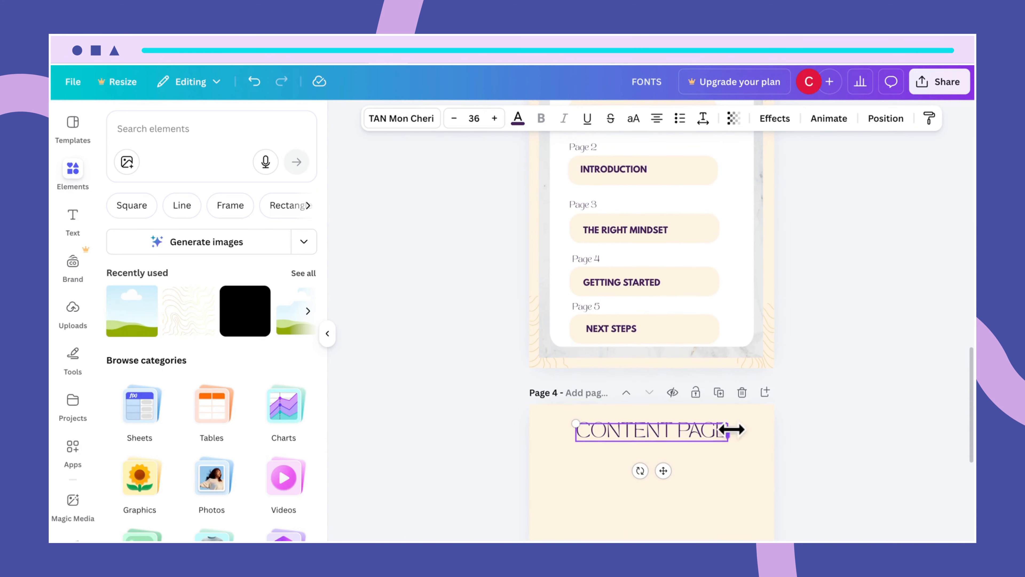
double_click(708, 436)
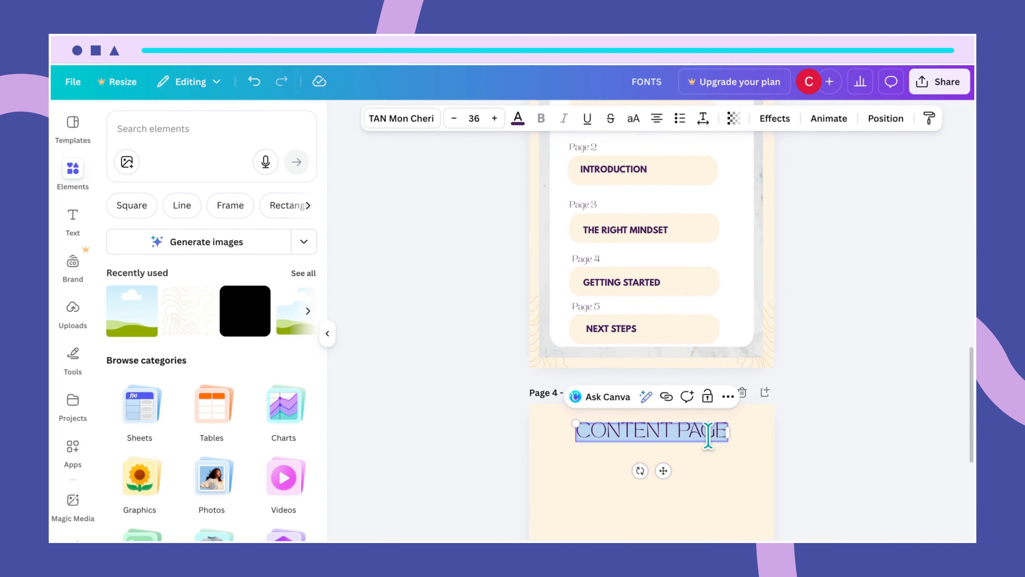
text(WELCOME)
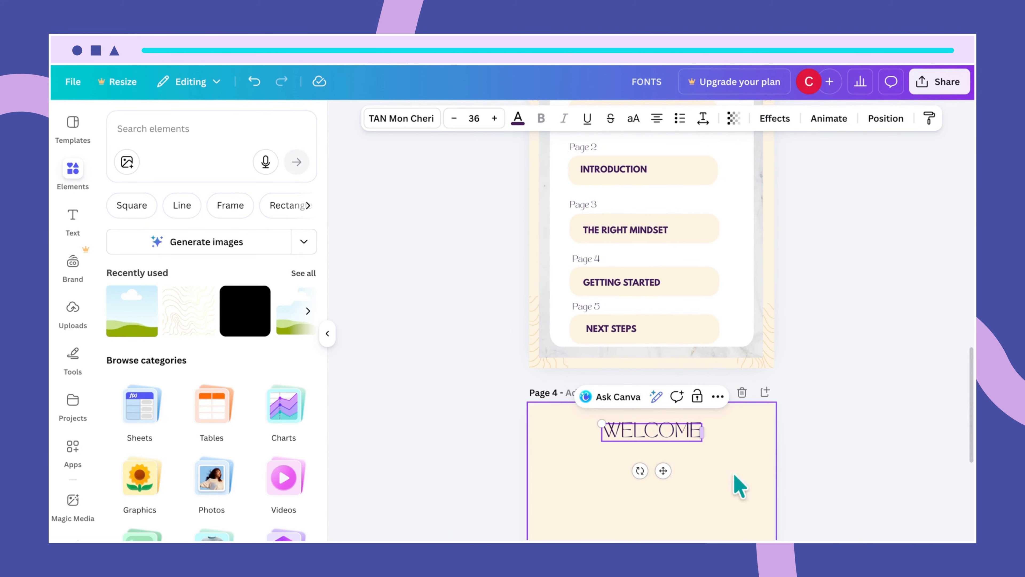
click(738, 499)
scroll(764, 441, down, 2)
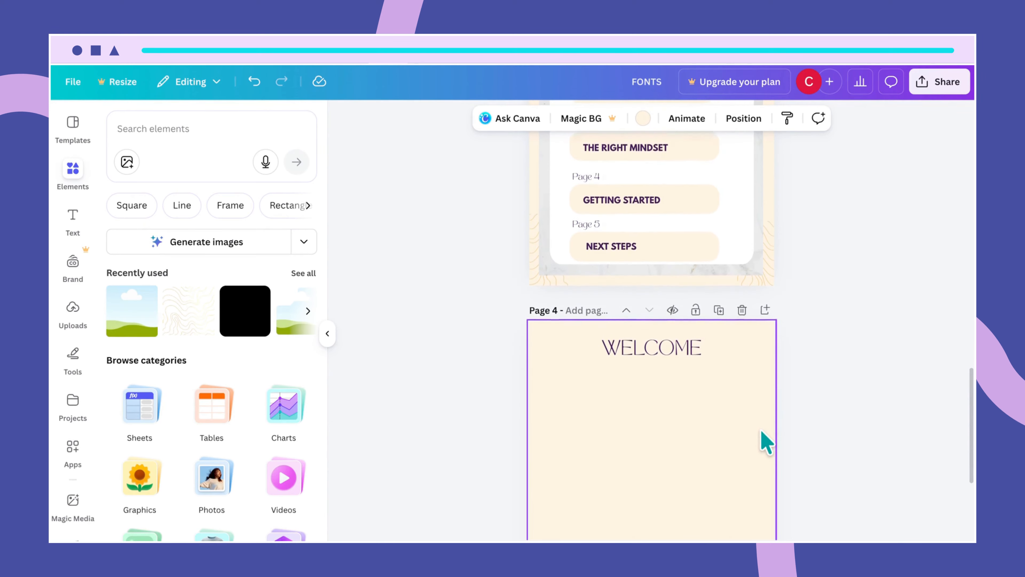
scroll(764, 442, down, 4)
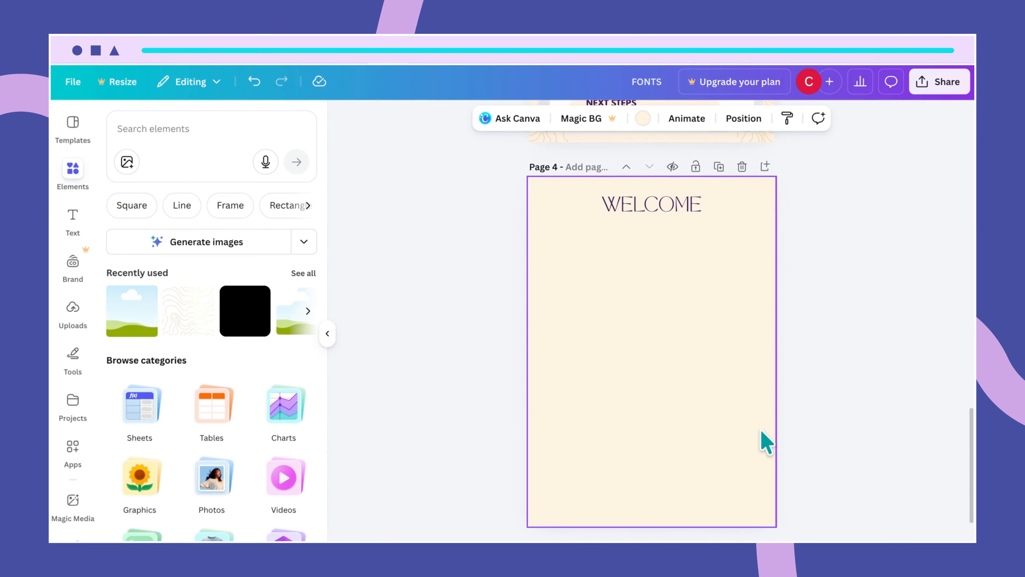
click(300, 205)
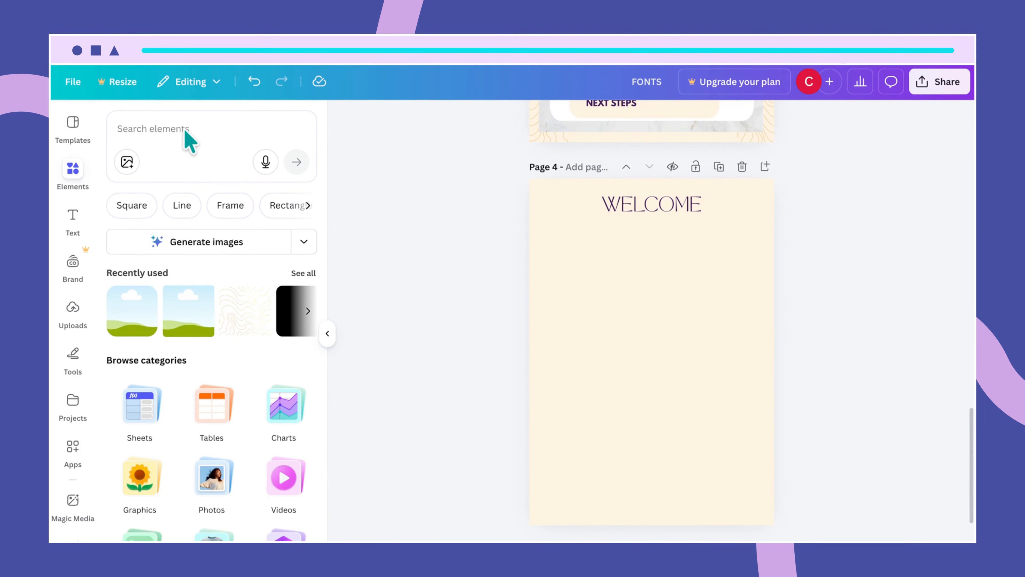
- Search Elements for 'simple rounded corner frame' and add the rounded square frame to page 4
click(184, 130)
text(simple.)
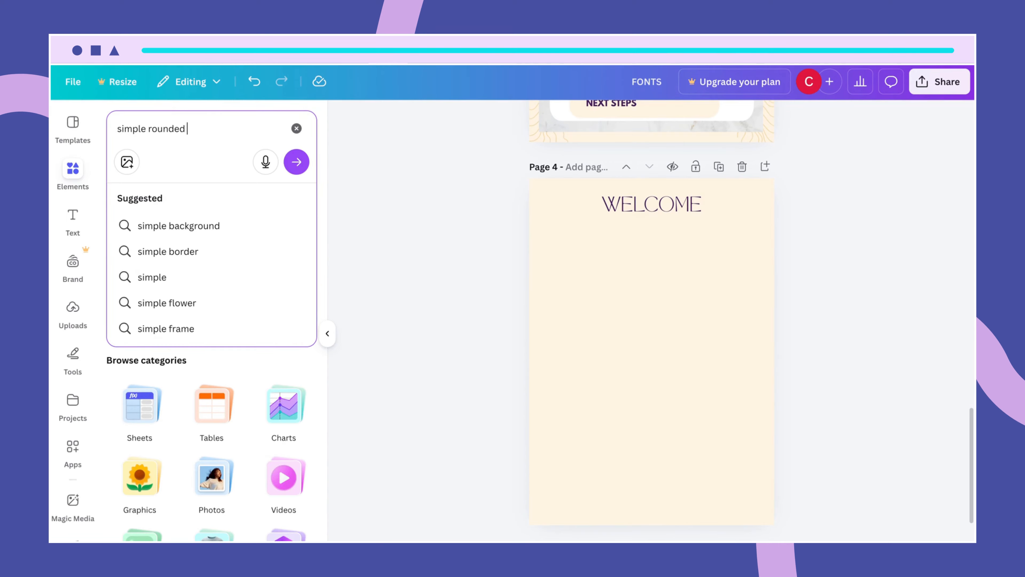
text(rounded cornr)
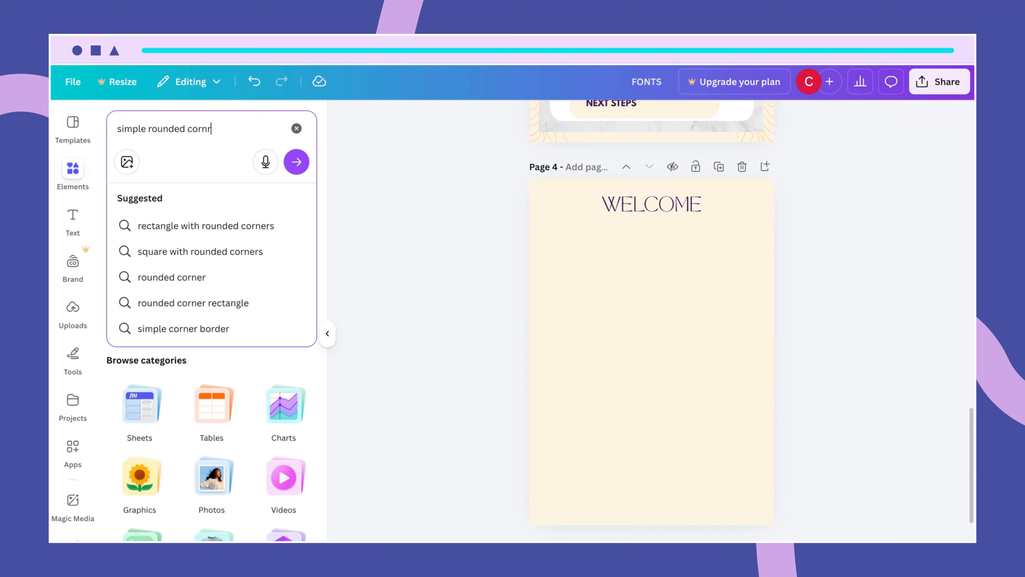
key(BackSpace)
text(er frame)
key(Return)
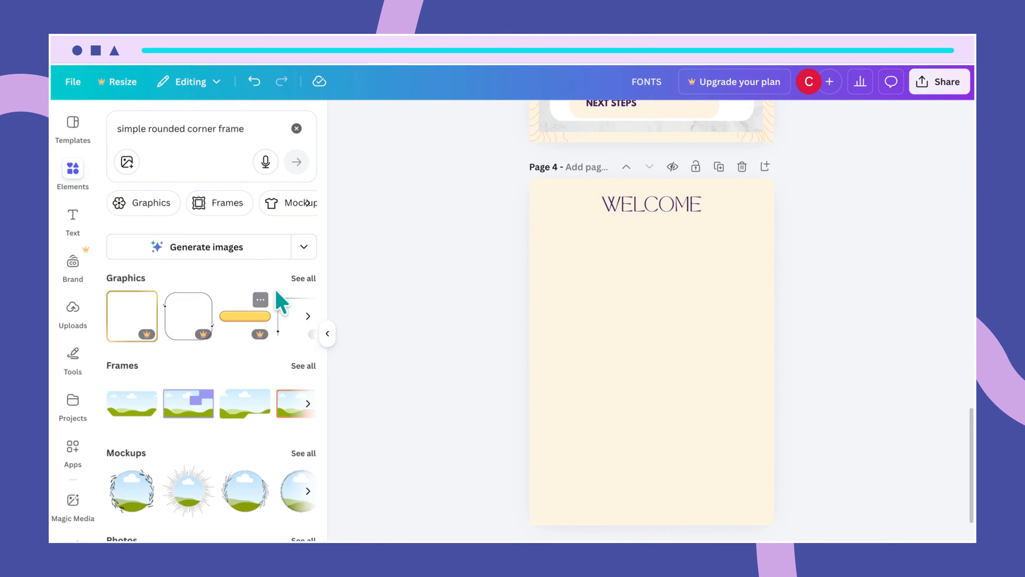
click(298, 365)
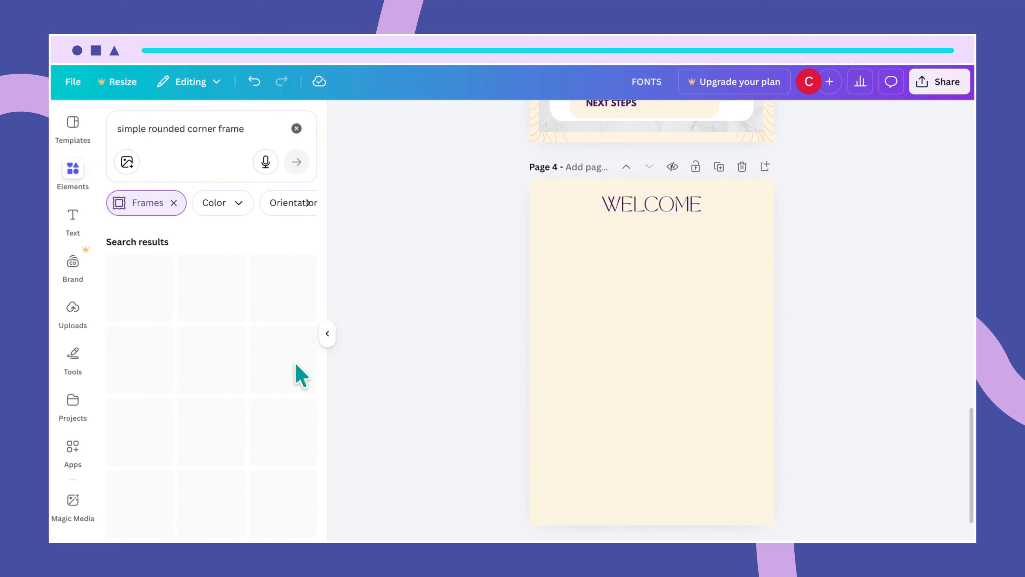
scroll(264, 436, down, 4)
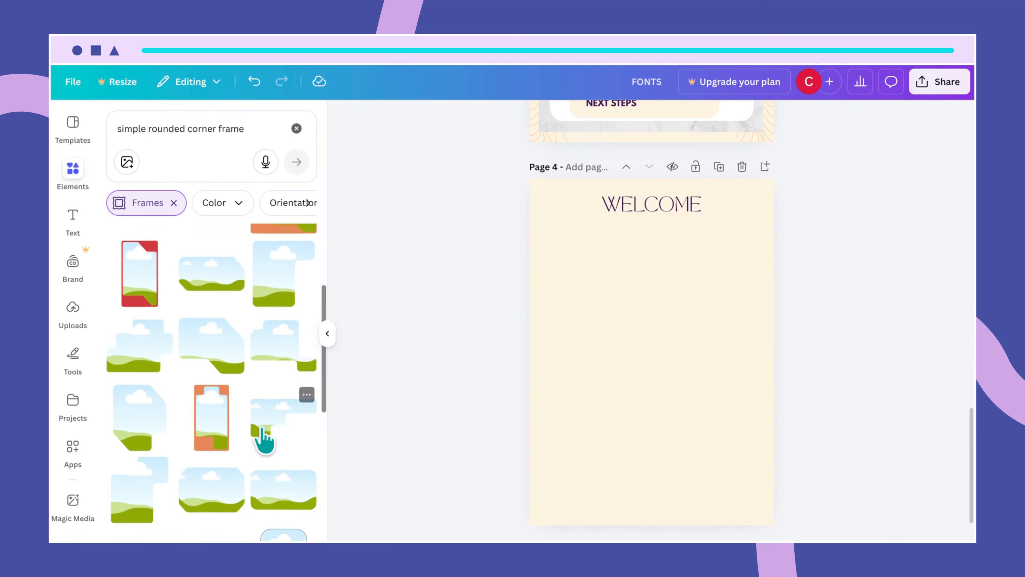
scroll(263, 436, down, 4)
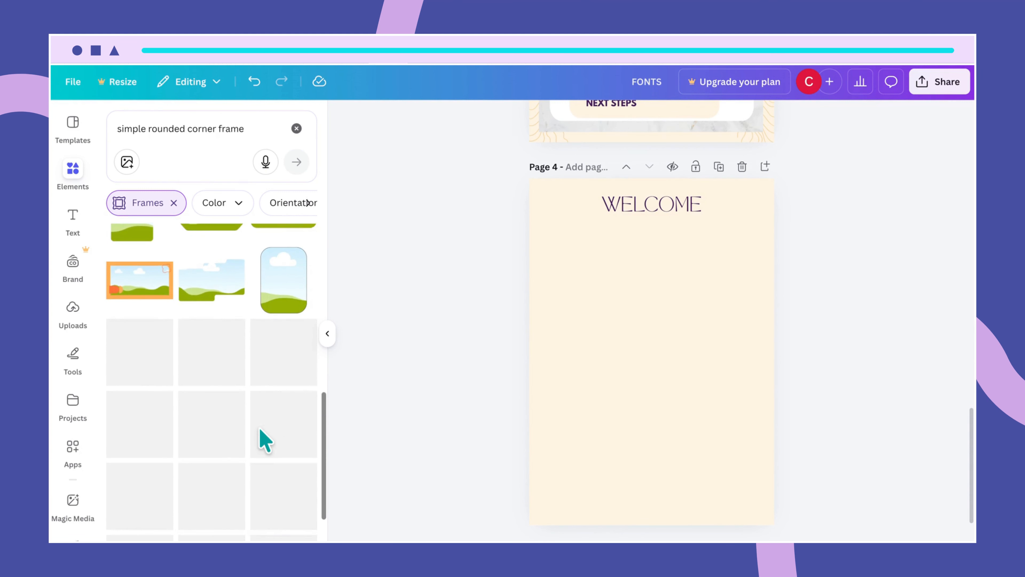
scroll(264, 440, down, 1)
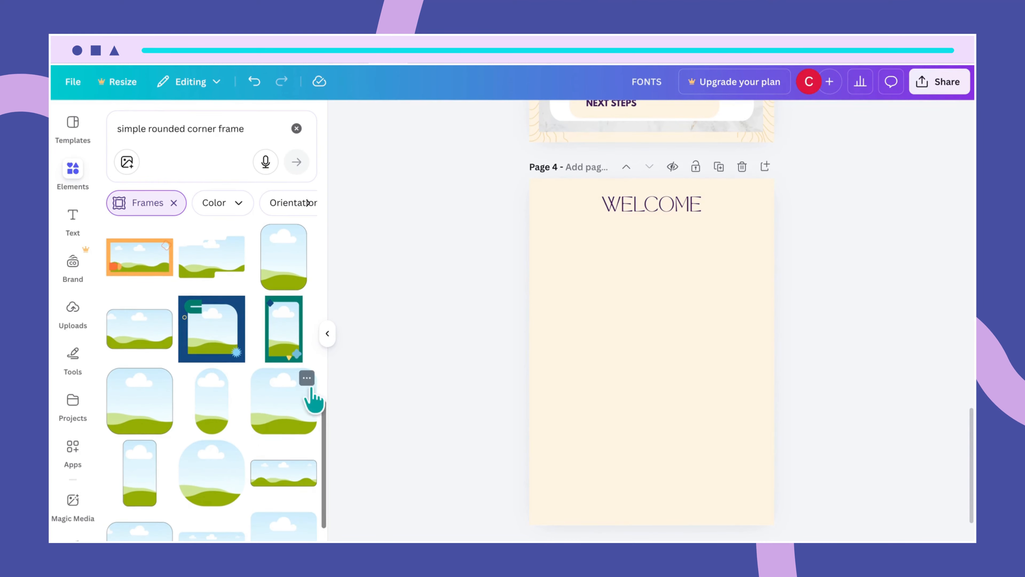
click(307, 378)
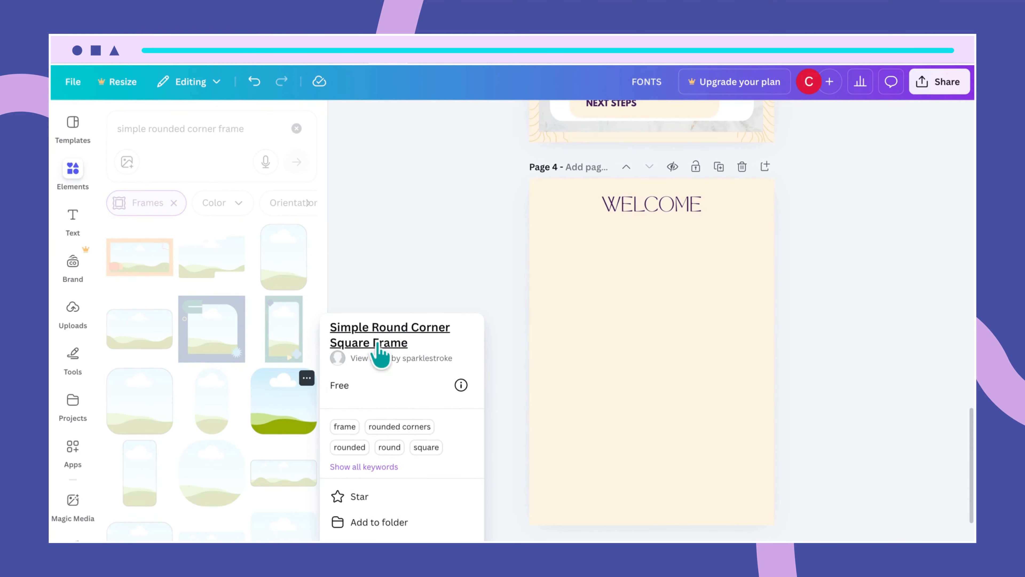
click(303, 412)
- Shrink the frame and centre it just beneath the WELCOME heading
drag(691, 368, 692, 302)
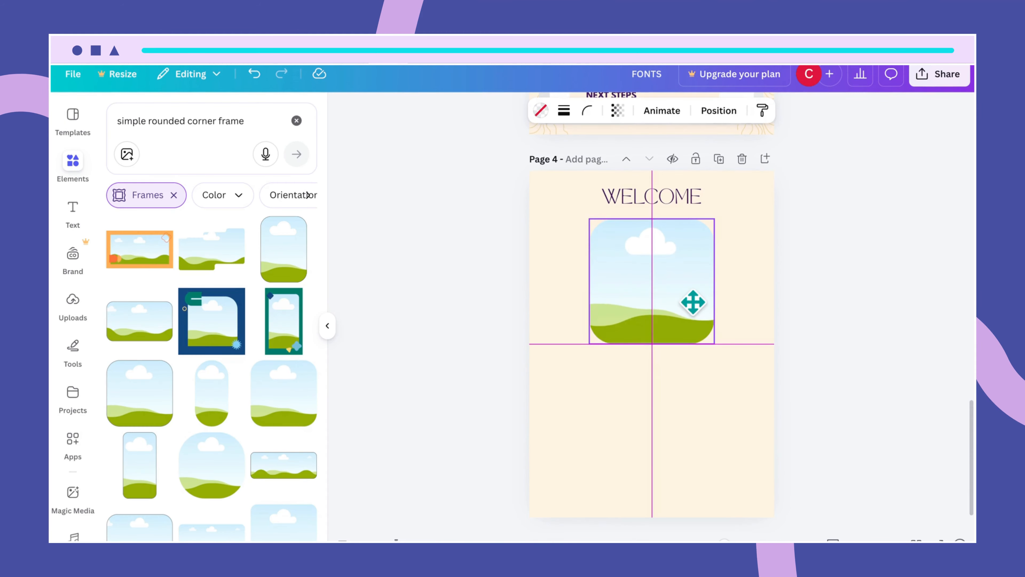
drag(715, 219, 706, 274)
drag(642, 308, 650, 279)
click(678, 359)
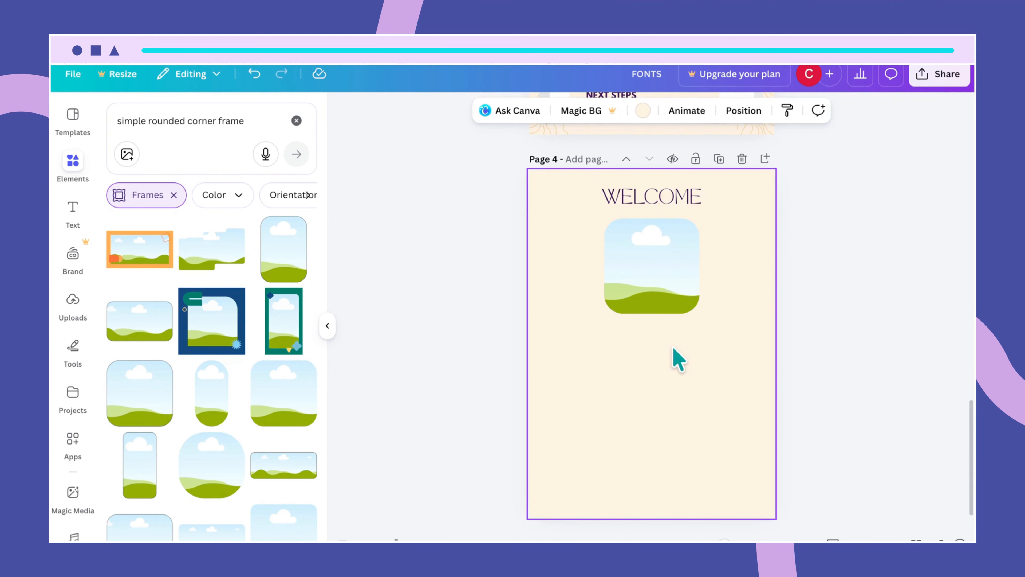
- Drag the woman-in-blazer photo from Recently used into the rounded frame
click(296, 121)
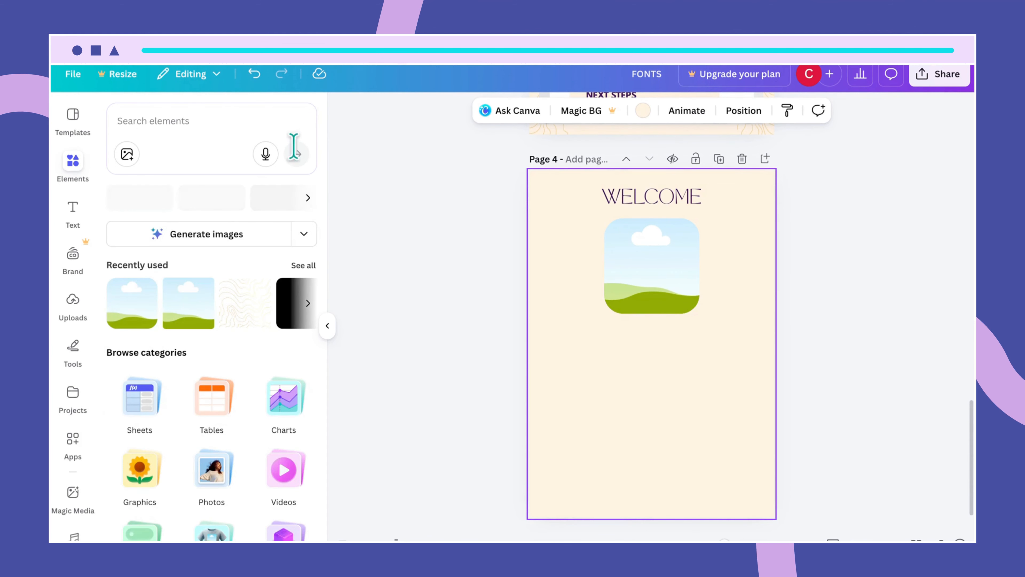
click(303, 265)
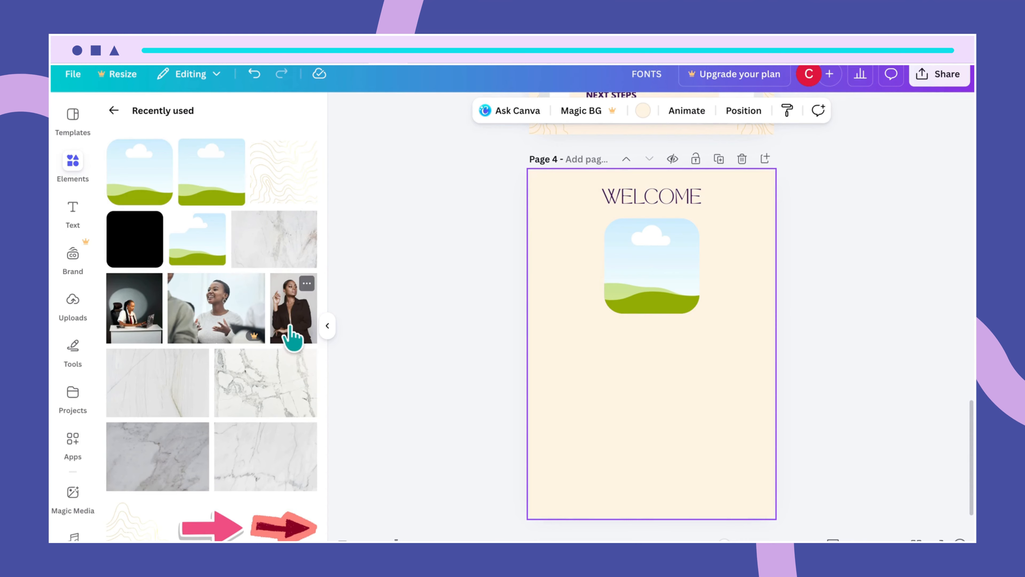
click(306, 283)
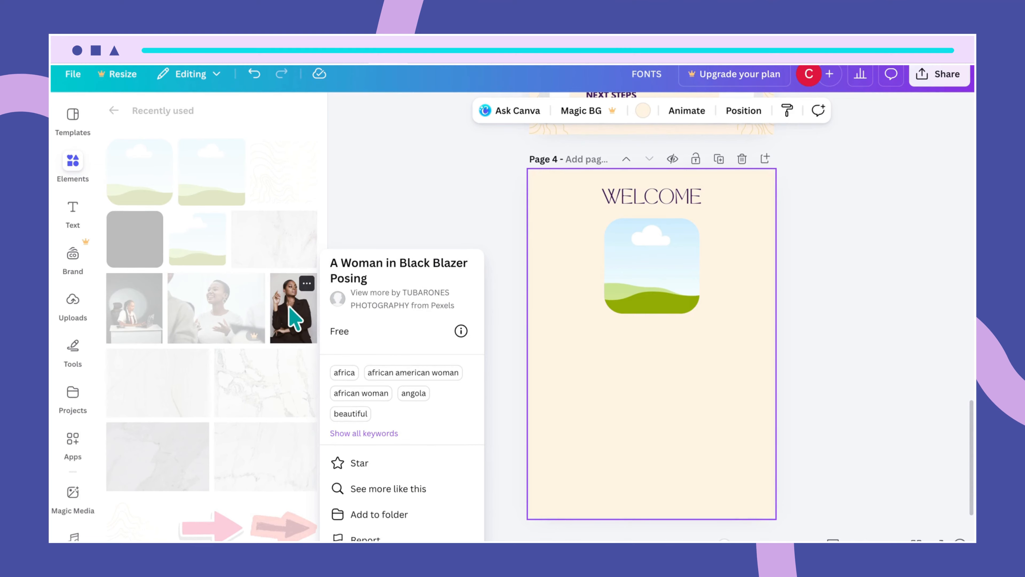
drag(294, 318, 655, 293)
- Adjust how the photo sits in the frame and nudge the frame up, keeping it centred
double_click(654, 266)
click(784, 313)
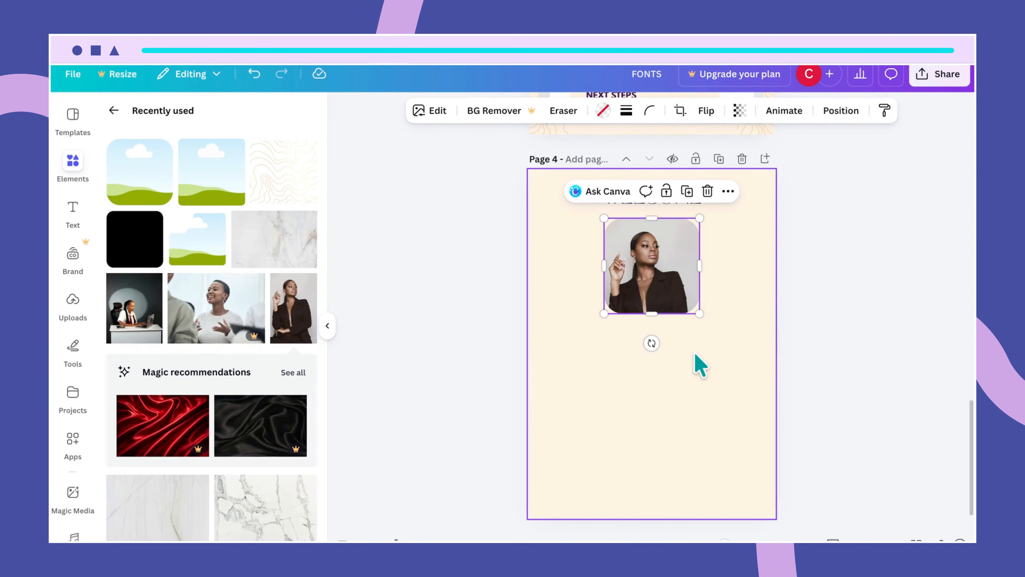
click(699, 364)
drag(682, 293, 681, 275)
click(737, 350)
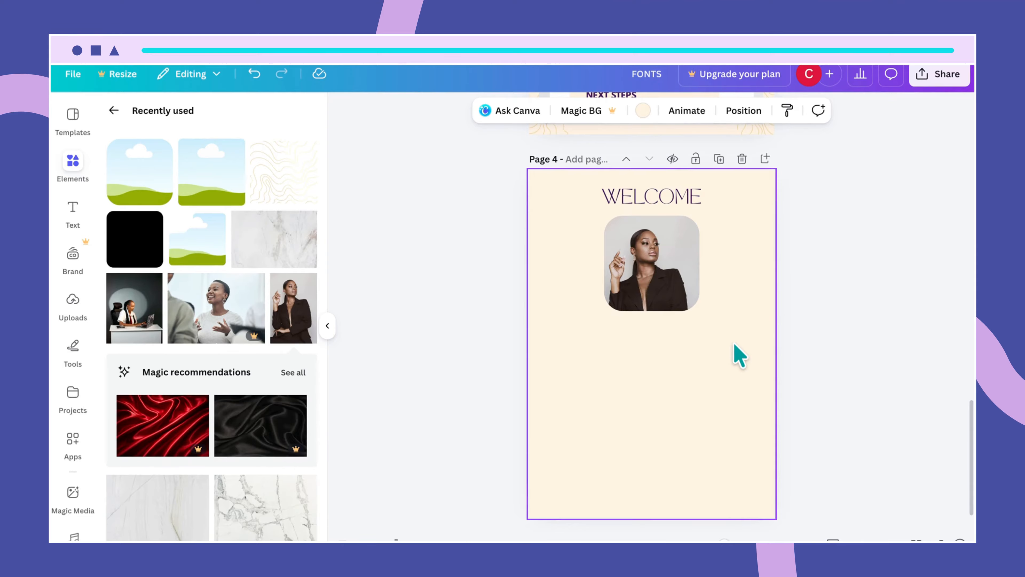
- Ungroup page 3's contents list and select its white rounded box apart from the marble backing
scroll(737, 336, up, 3)
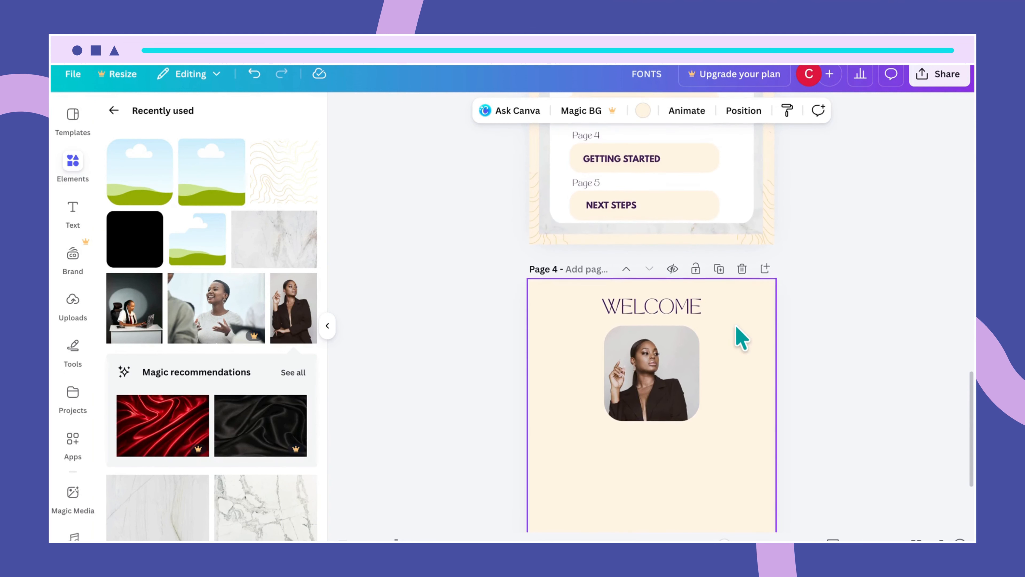
scroll(743, 263, up, 2)
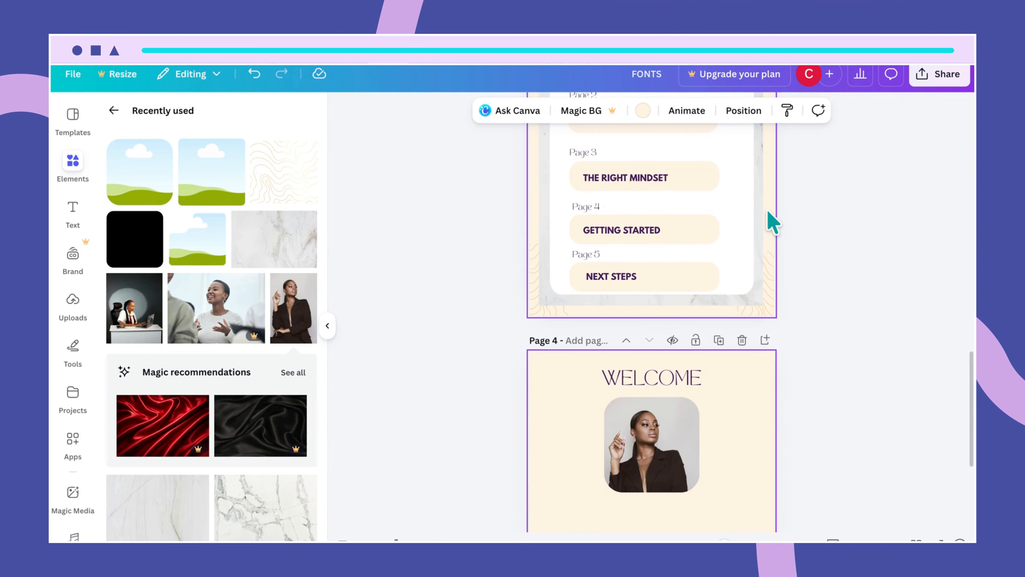
scroll(749, 207, up, 3)
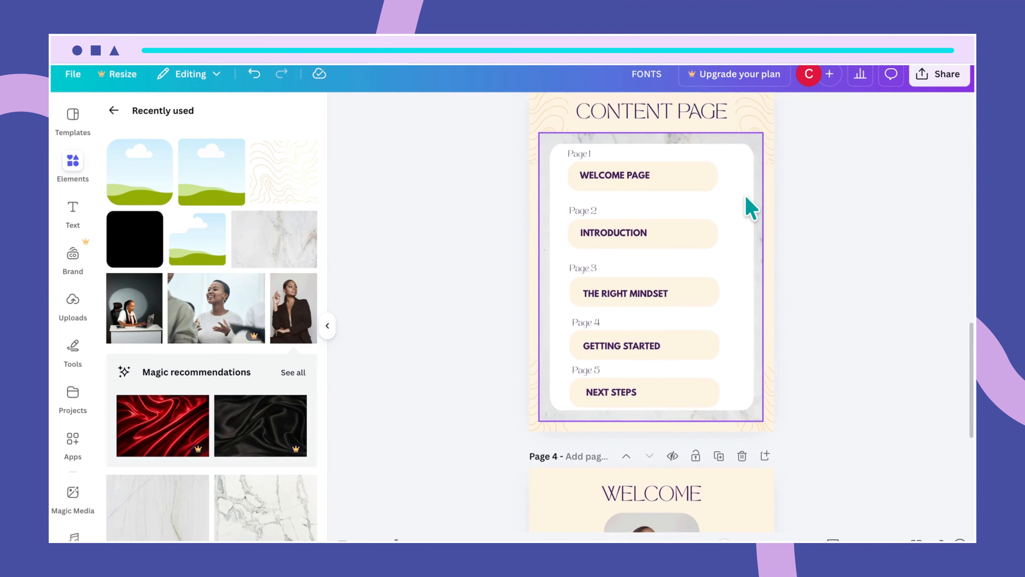
scroll(749, 207, up, 1)
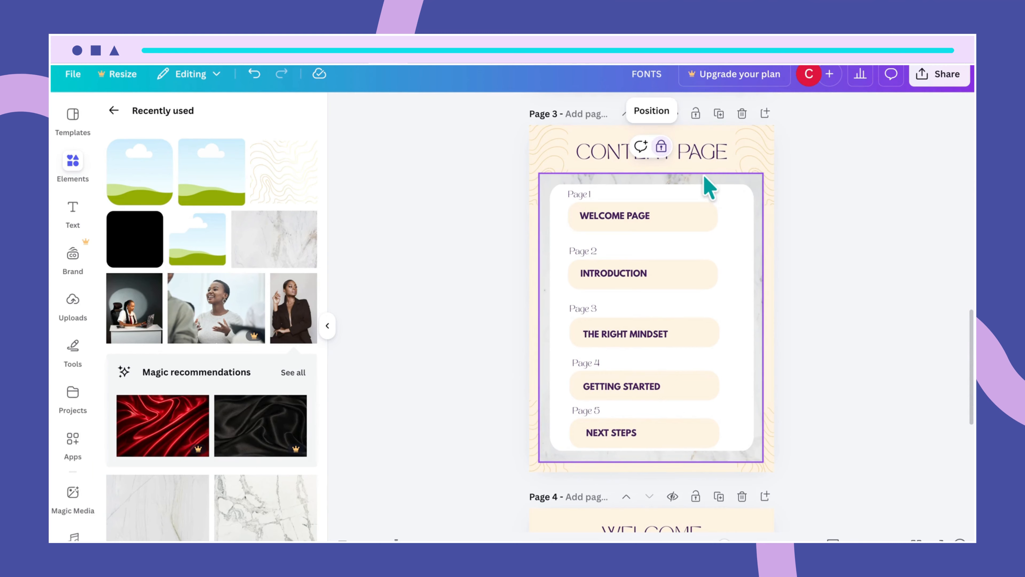
click(670, 176)
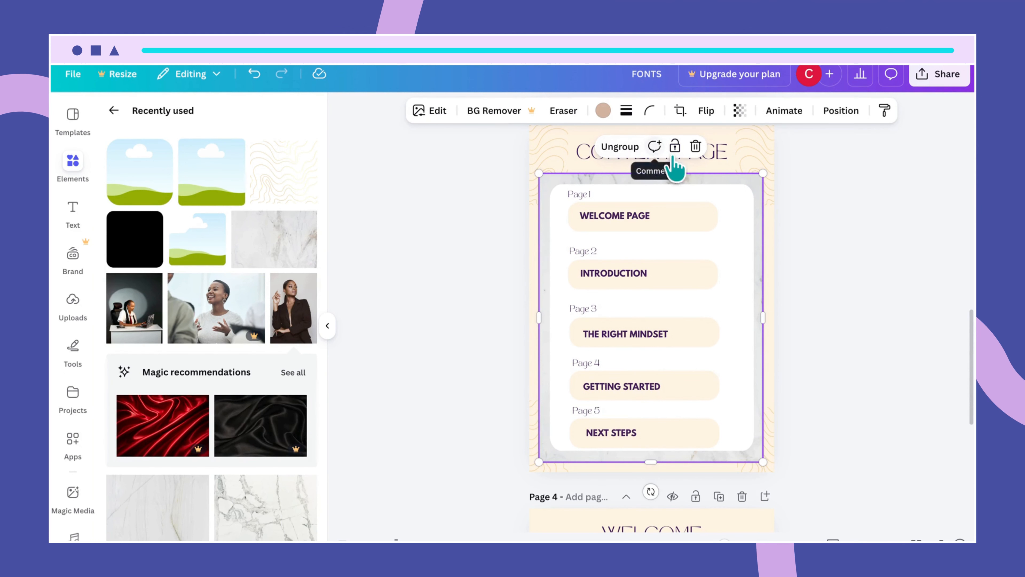
click(746, 213)
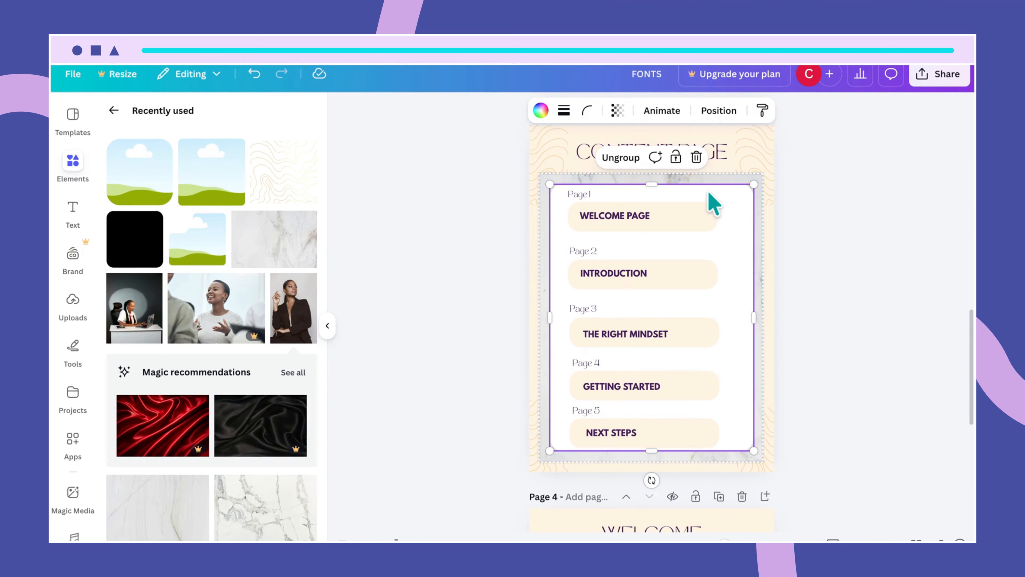
click(628, 163)
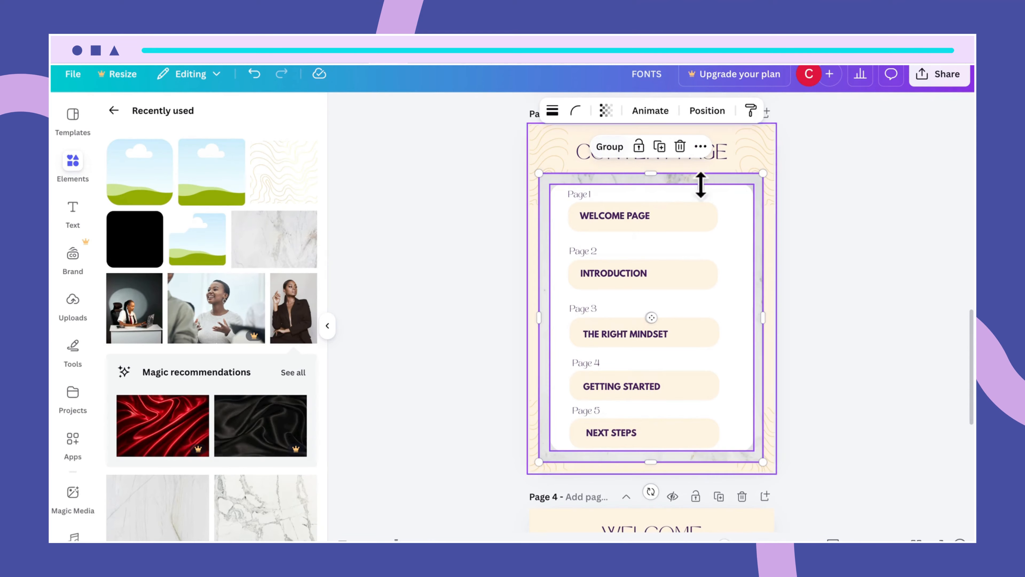
click(822, 225)
click(738, 222)
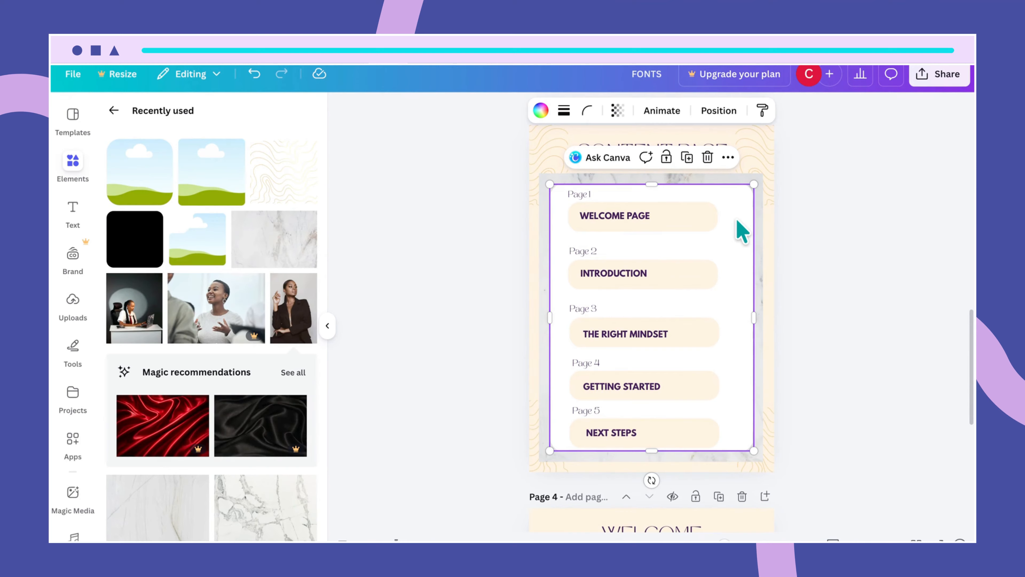
scroll(778, 384, down, 5)
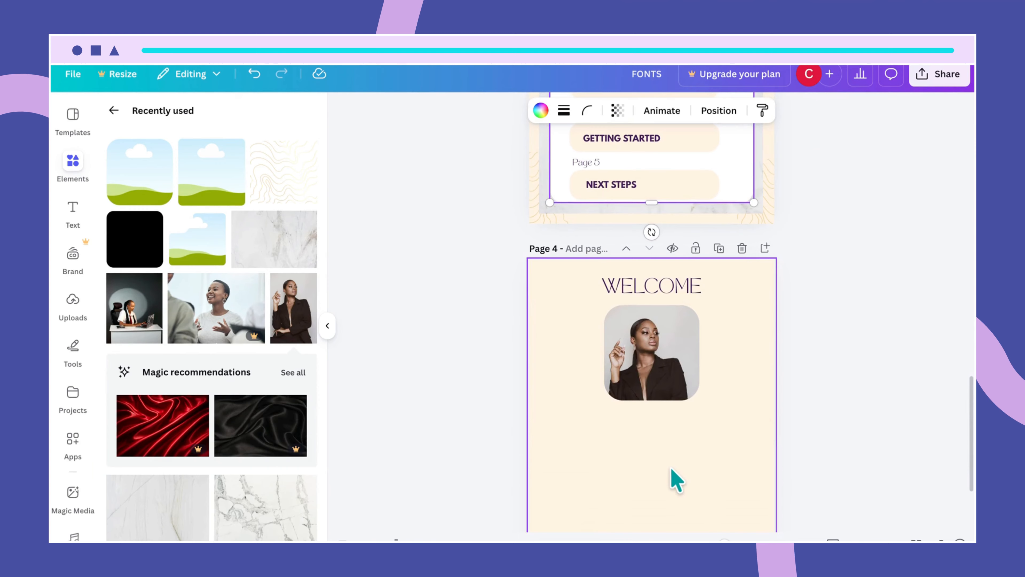
- Paste the white box onto page 4 and lower its top edge below the portrait
click(677, 481)
key(ctrl+v)
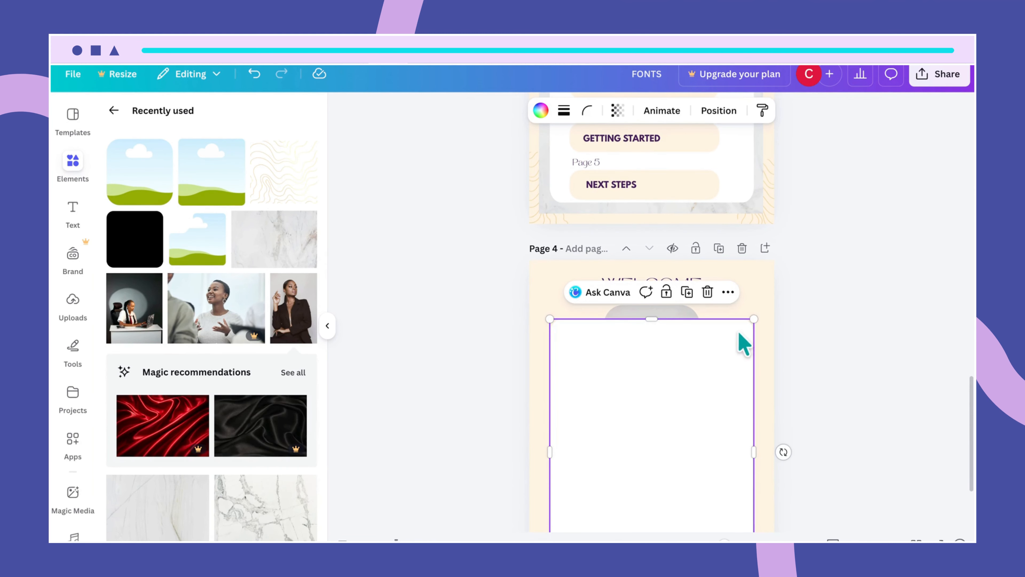
drag(651, 318, 654, 416)
scroll(710, 453, down, 2)
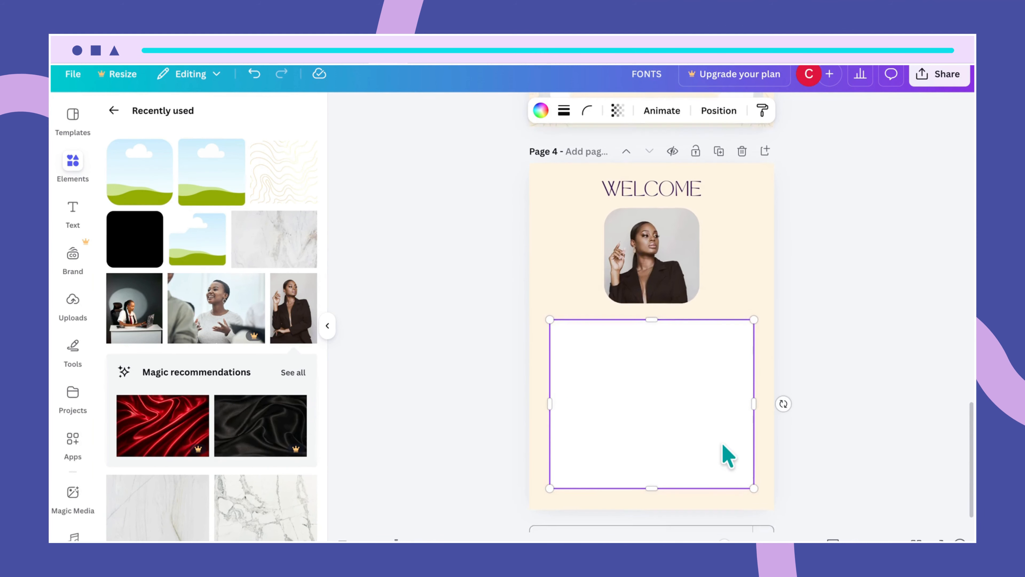
- Stretch the white box taller and wider, then centre it beneath the portrait
drag(650, 483, 652, 493)
drag(756, 404, 765, 403)
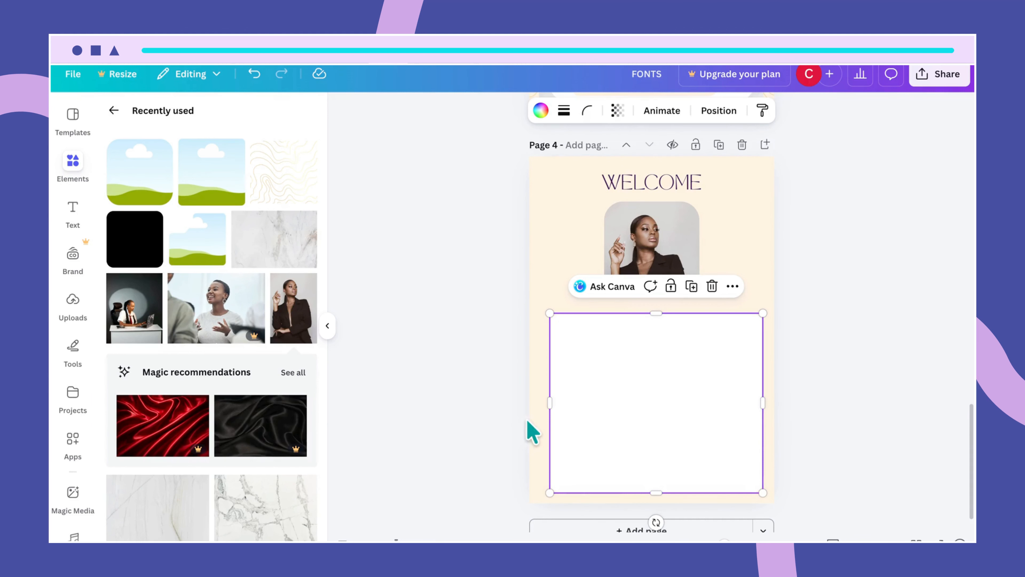
drag(550, 407, 544, 407)
drag(673, 400, 672, 396)
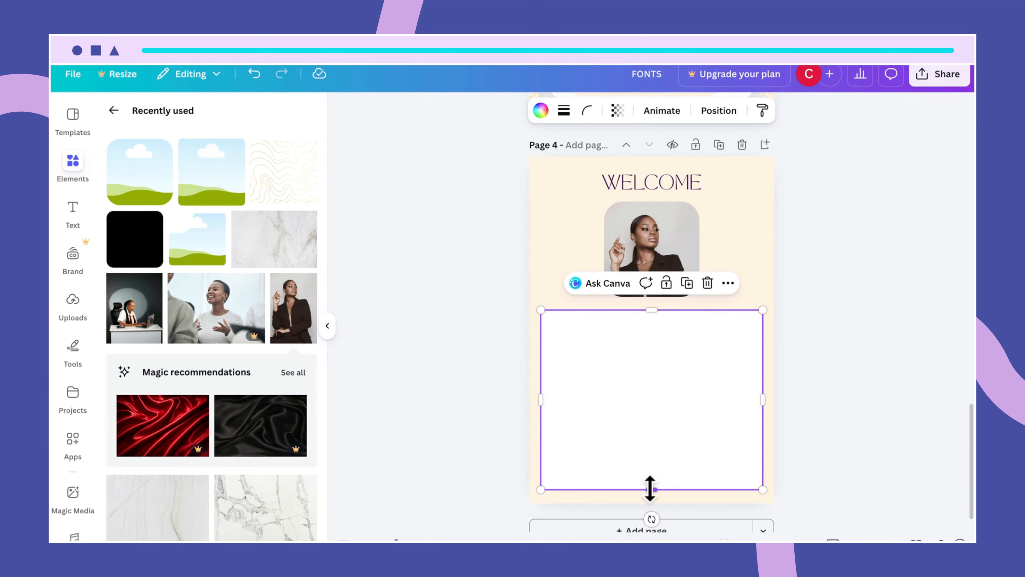
drag(650, 489, 650, 494)
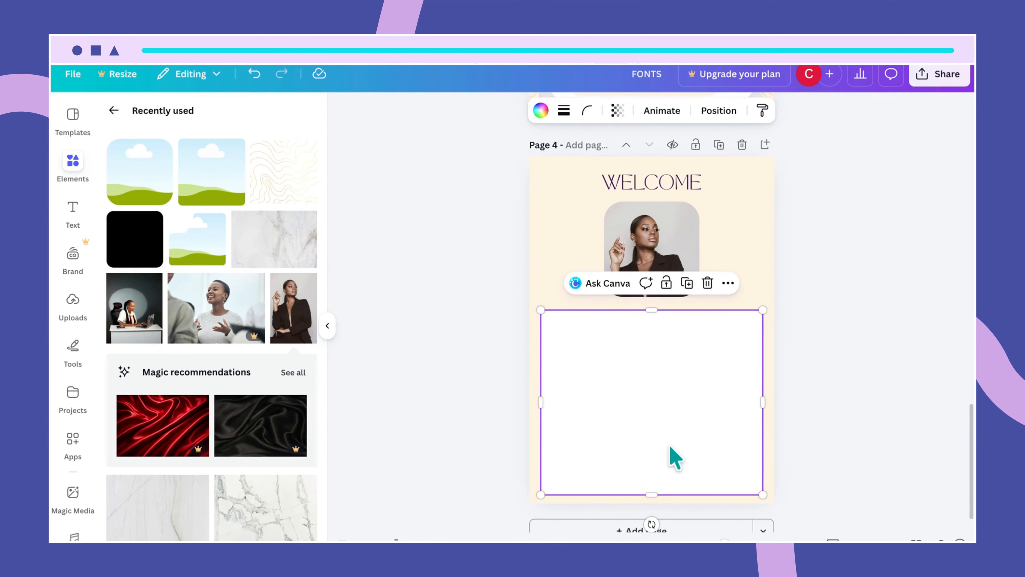
drag(670, 447, 668, 442)
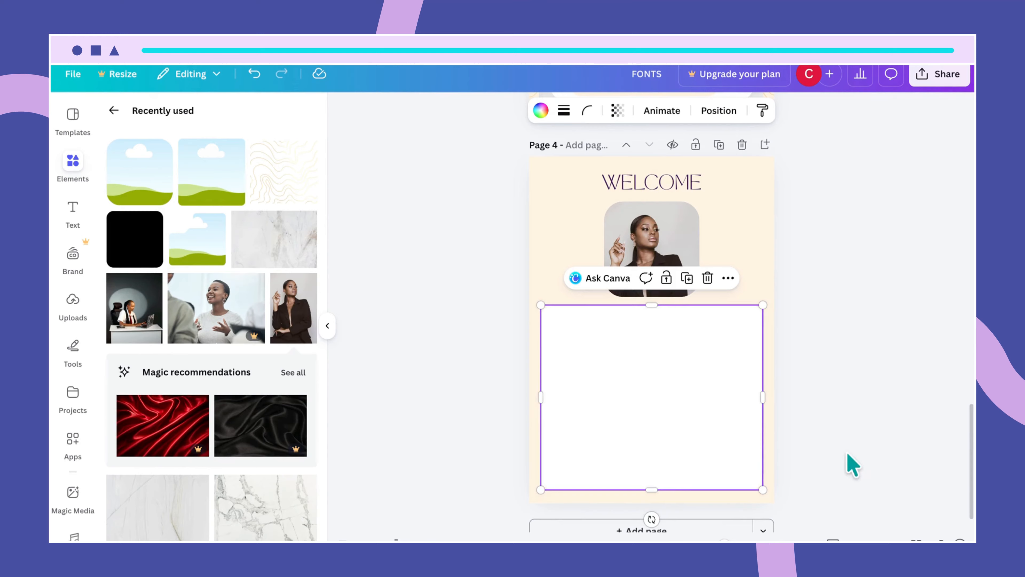
click(842, 444)
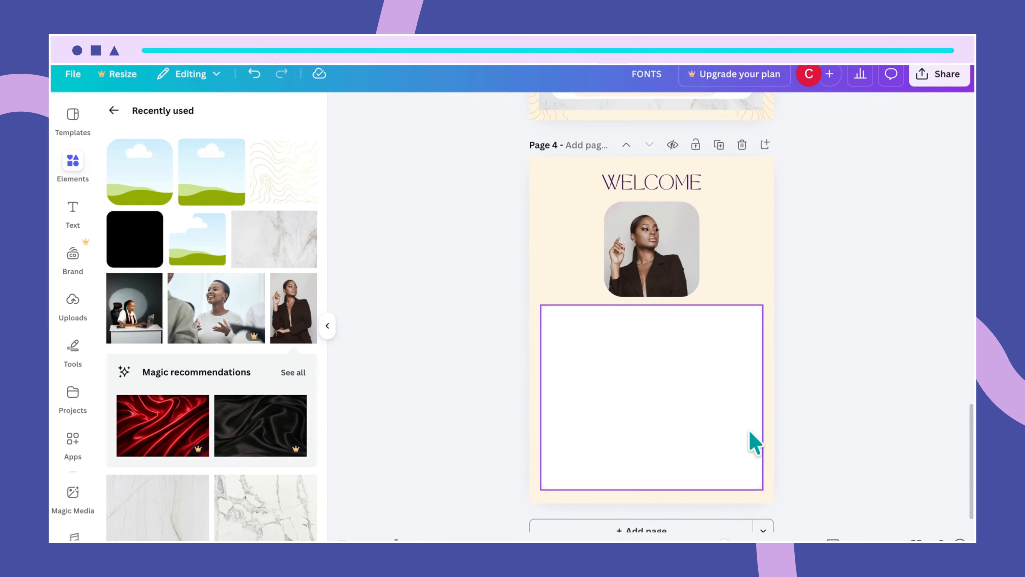
click(668, 341)
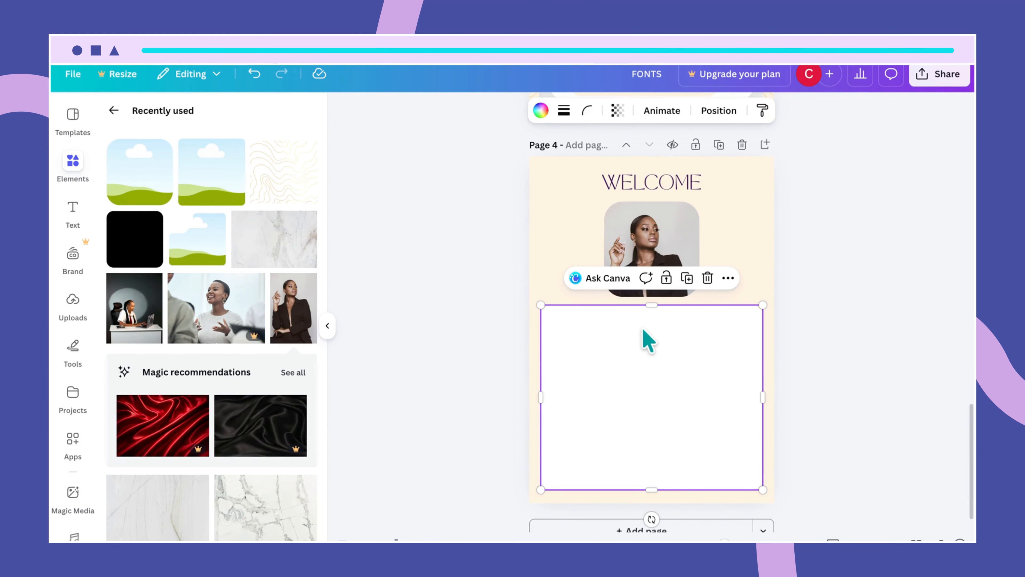
- Duplicate the WELCOME heading into the white box and change its text to ABOUT ME
click(660, 184)
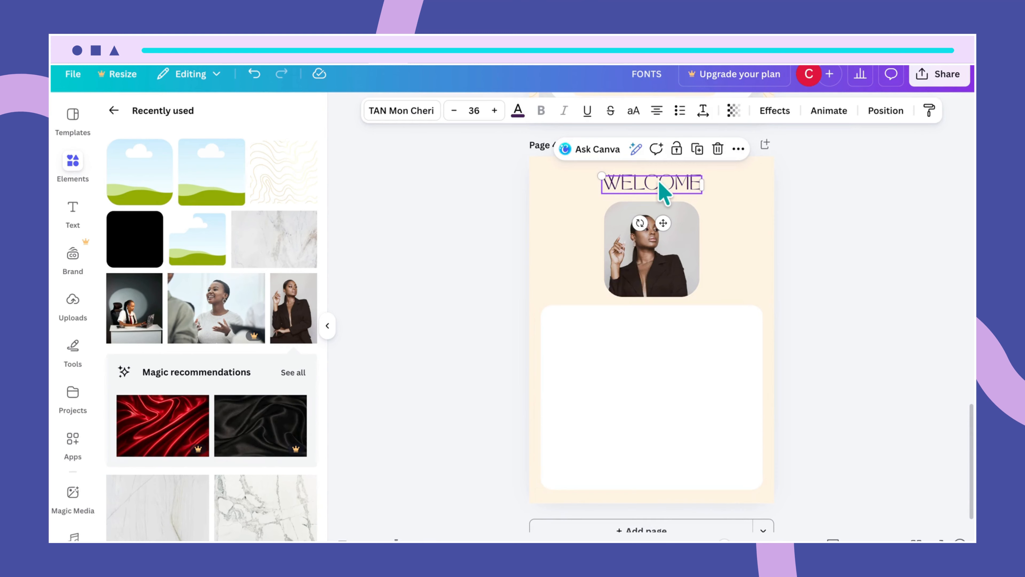
drag(664, 193, 647, 311)
double_click(646, 316)
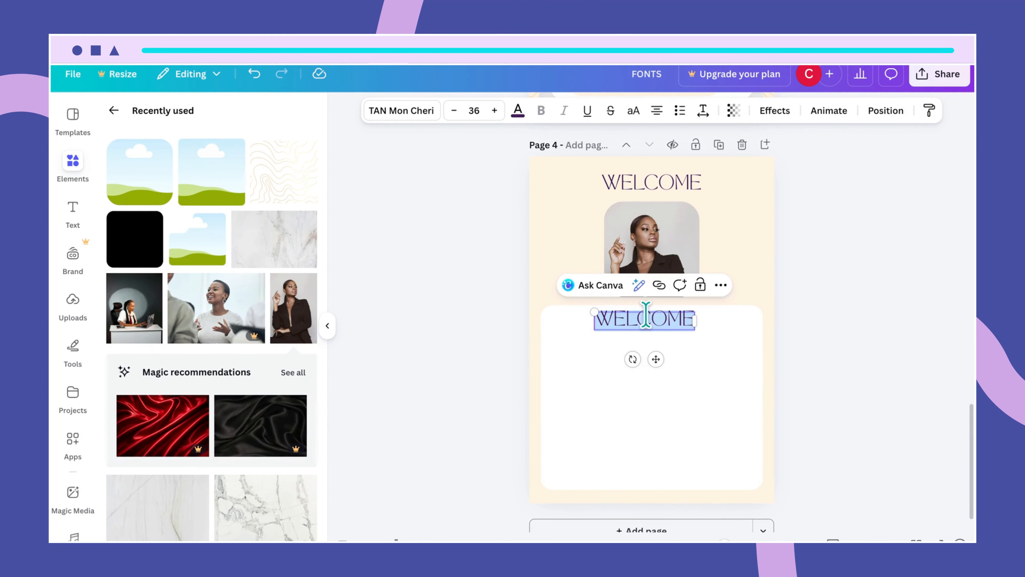
text(A)
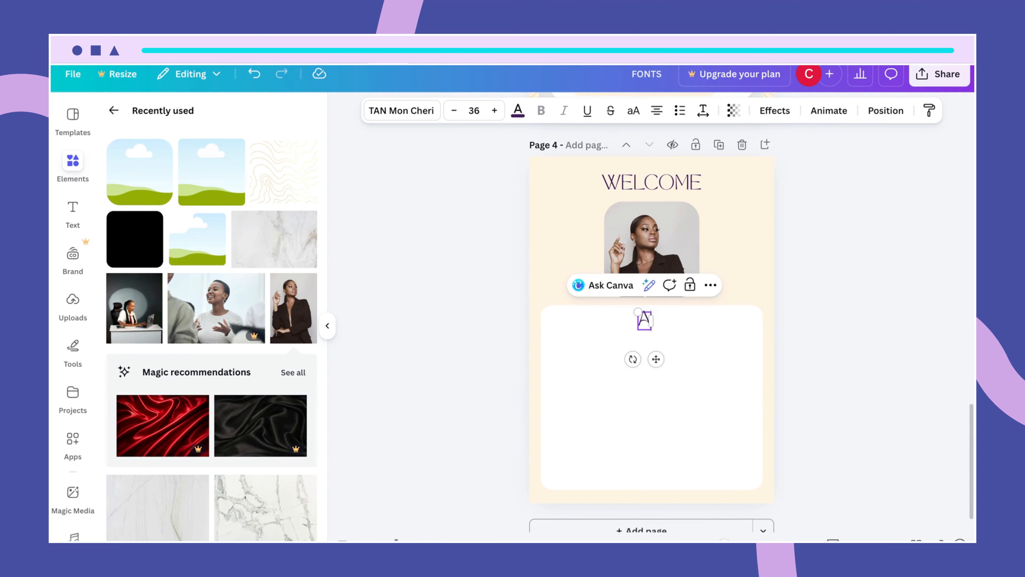
text(BOUT ME)
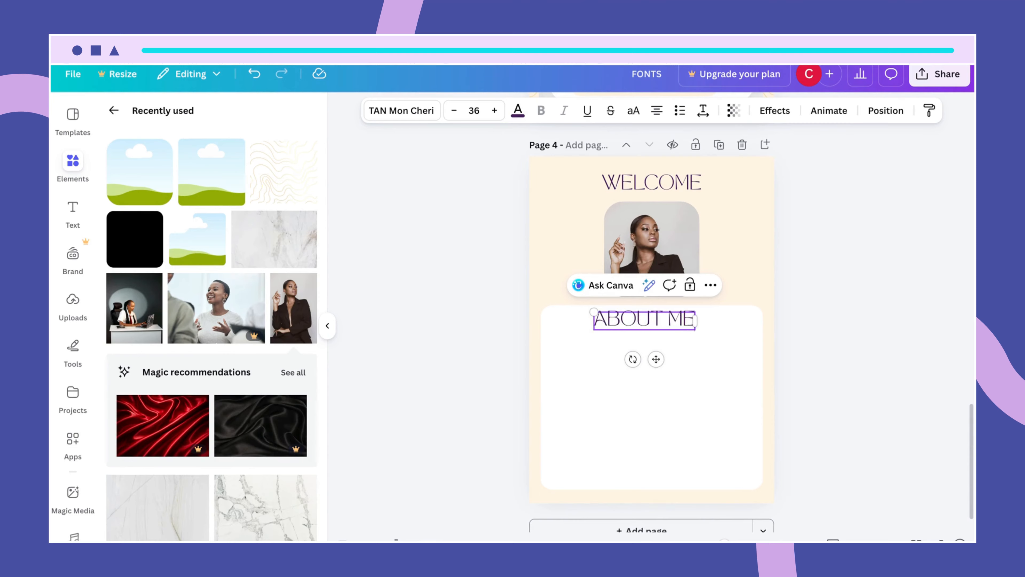
click(697, 385)
- Set the ABOUT ME heading to font size 16 and nudge it into place
click(678, 329)
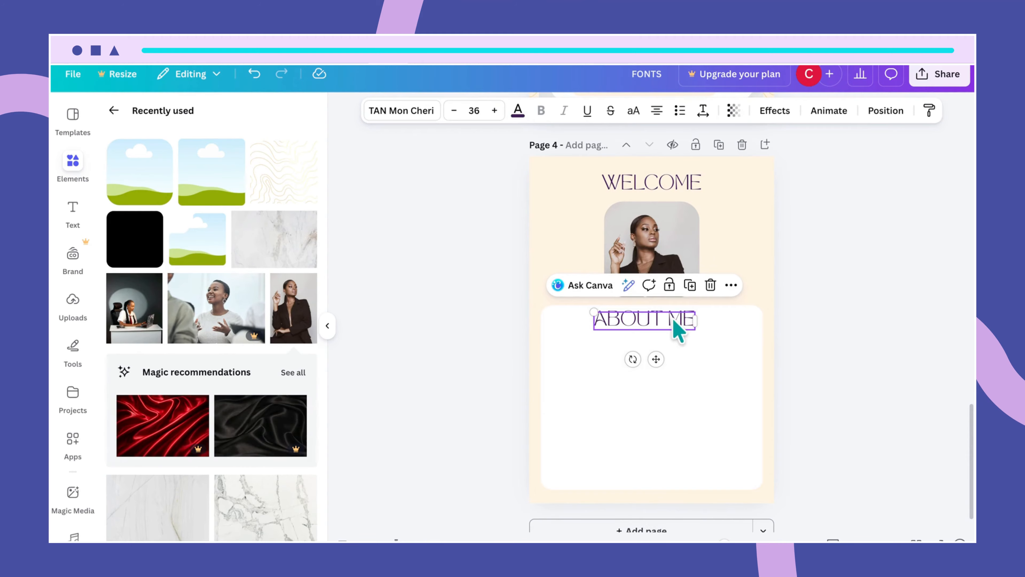
click(478, 110)
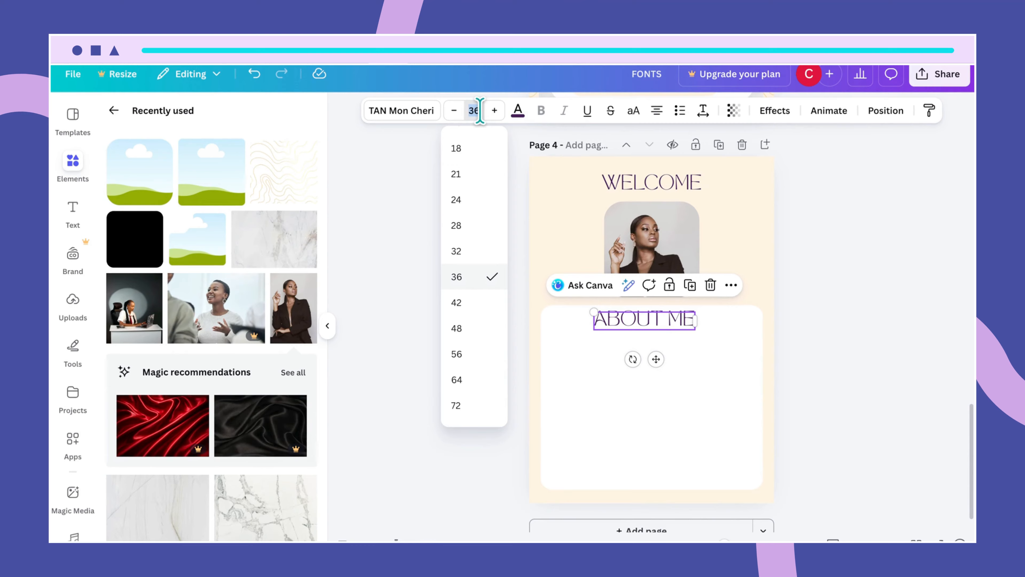
text(16)
key(Return)
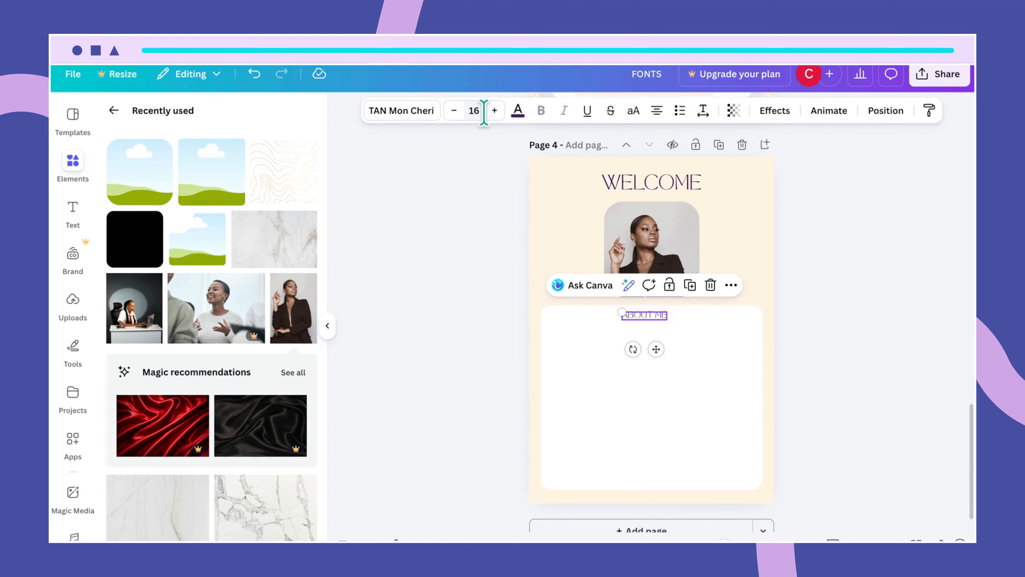
click(686, 349)
click(658, 319)
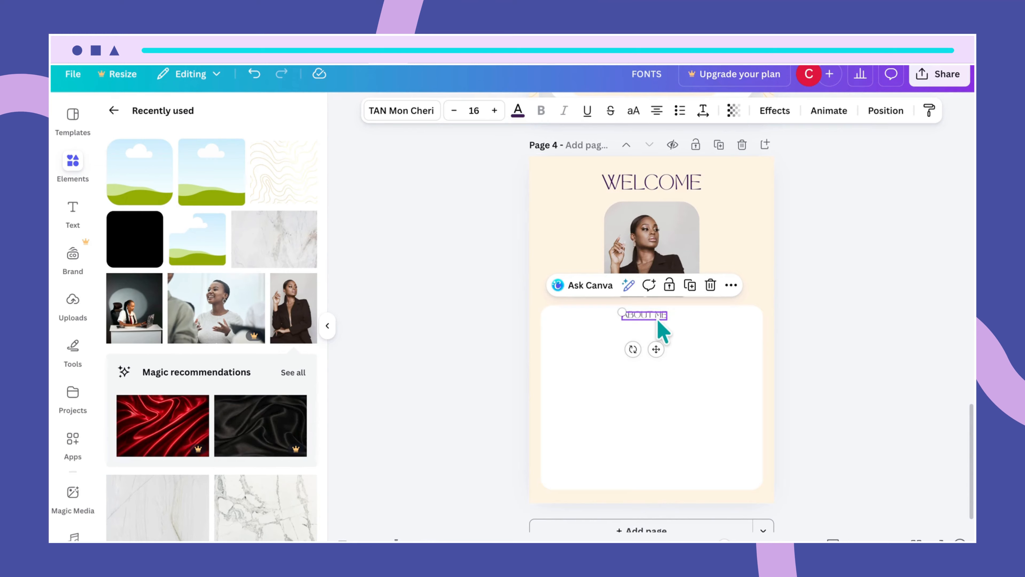
drag(657, 320, 656, 322)
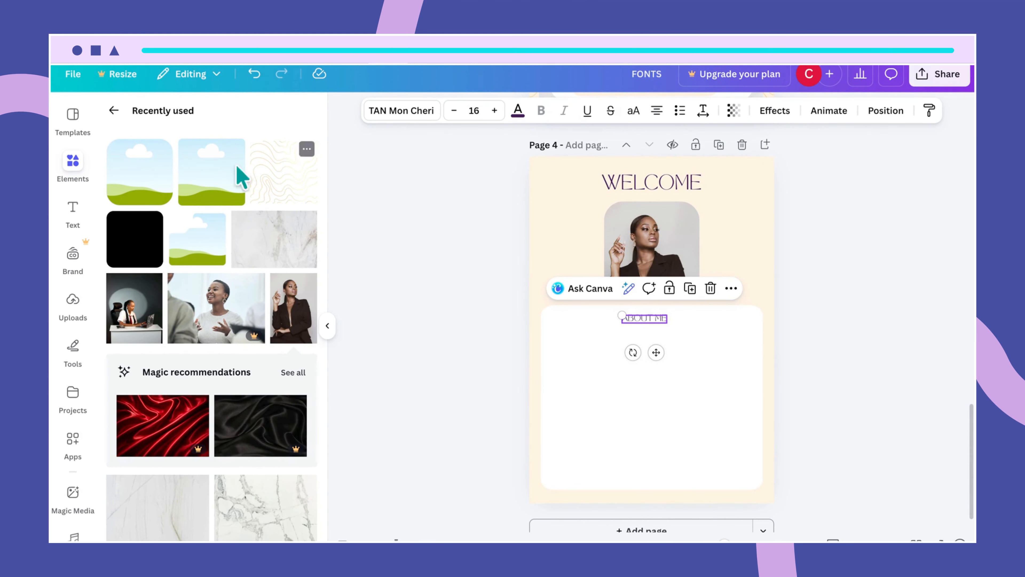
click(113, 110)
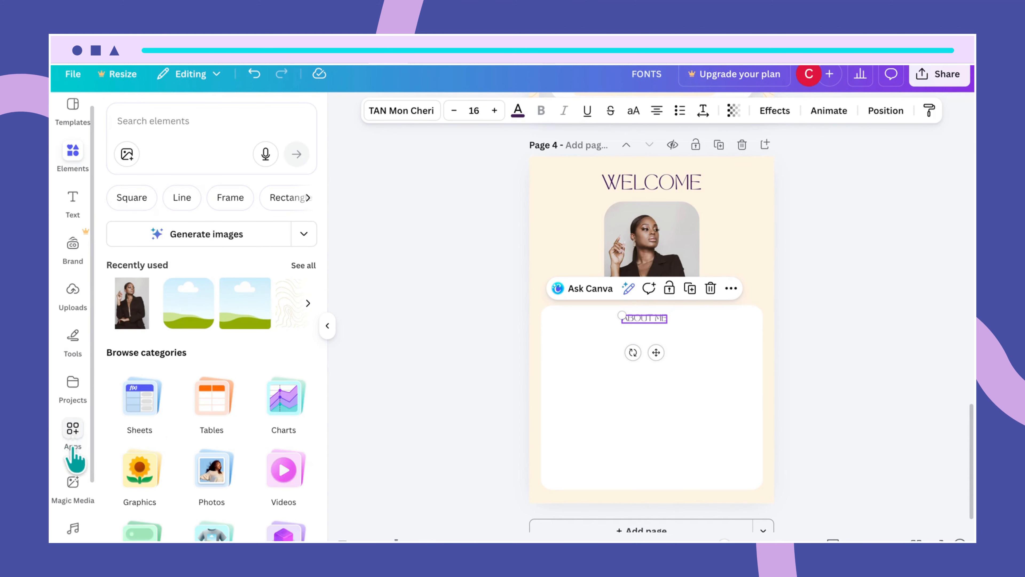
scroll(74, 460, down, 1)
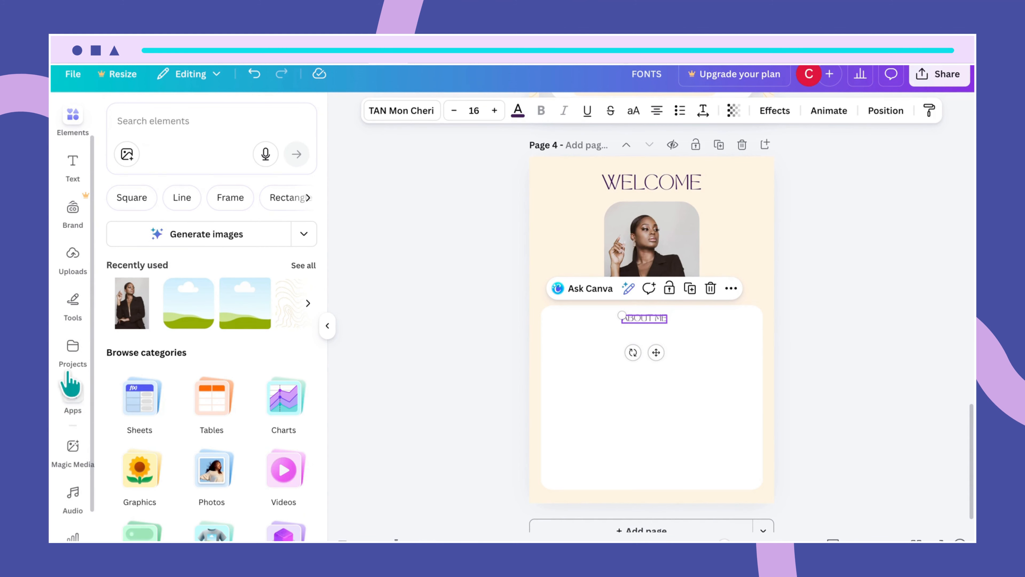
- Find the Lorem Ipsum app by searching 'lorem ips' in Apps and open it
click(73, 394)
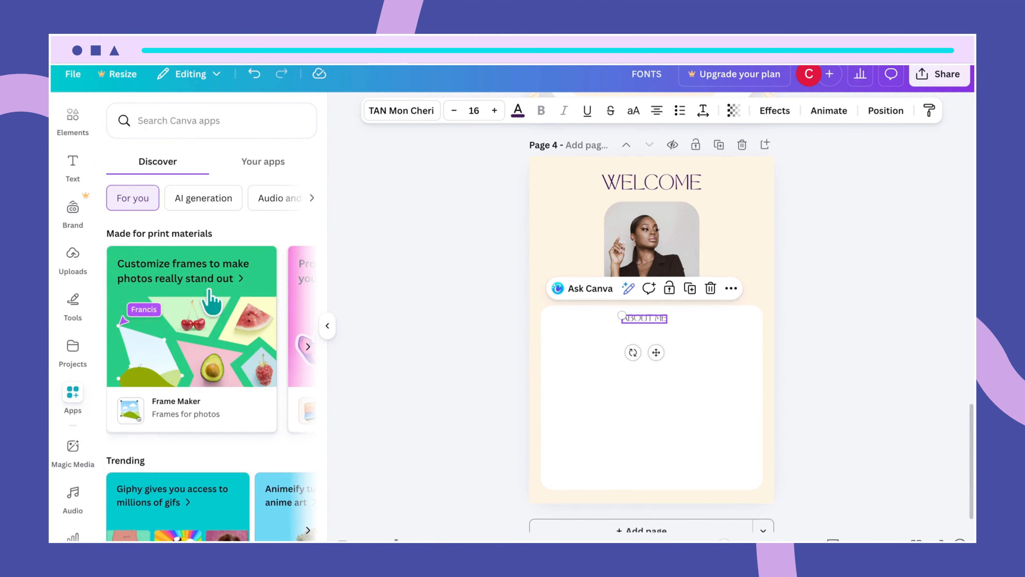
click(196, 121)
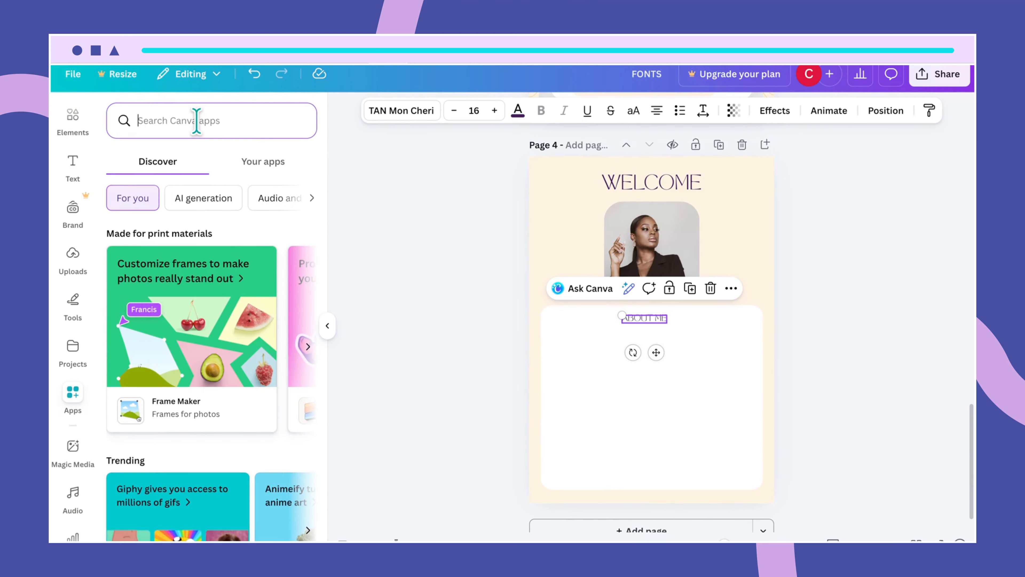
text(l)
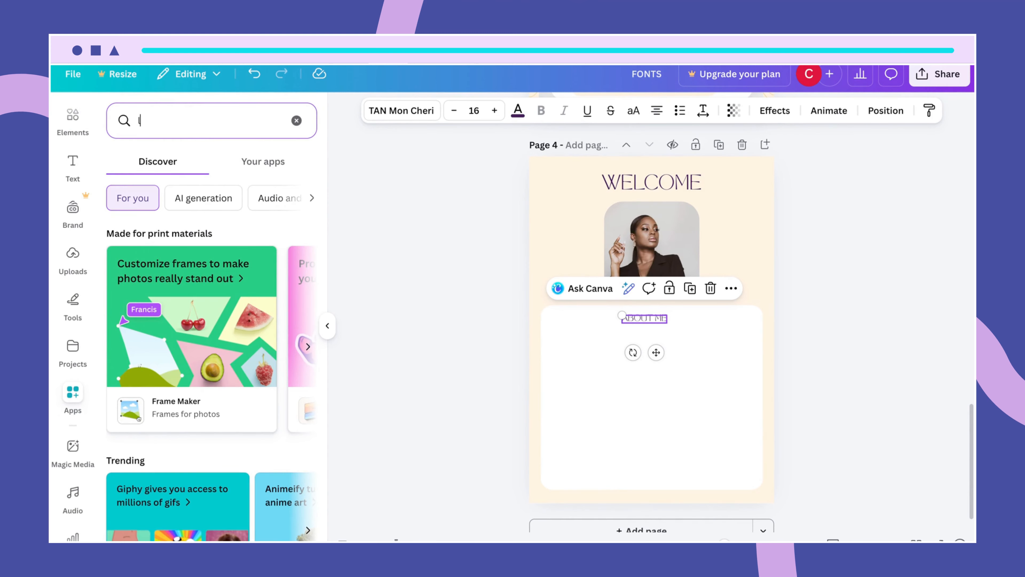
text(orem i)
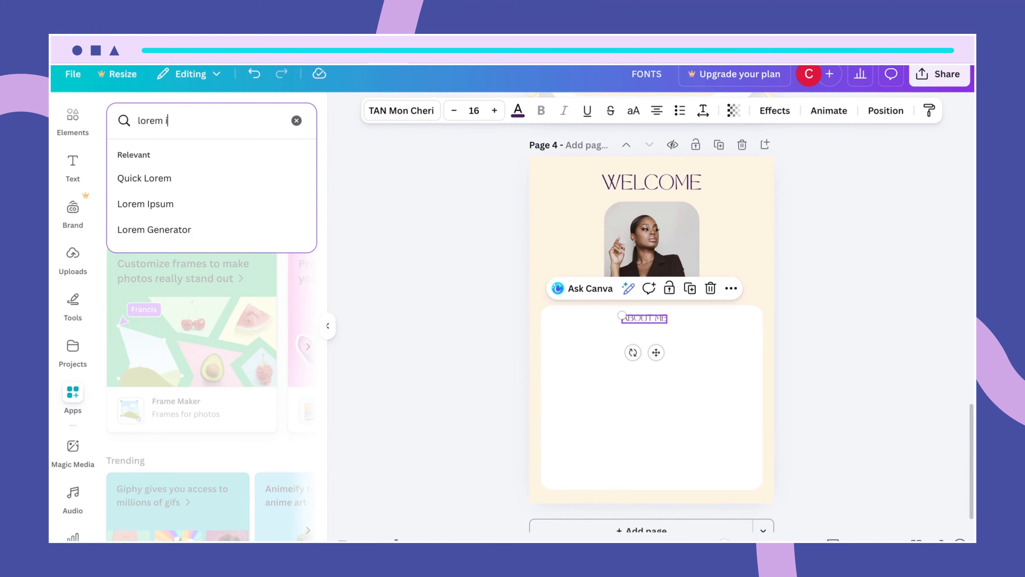
text(psum)
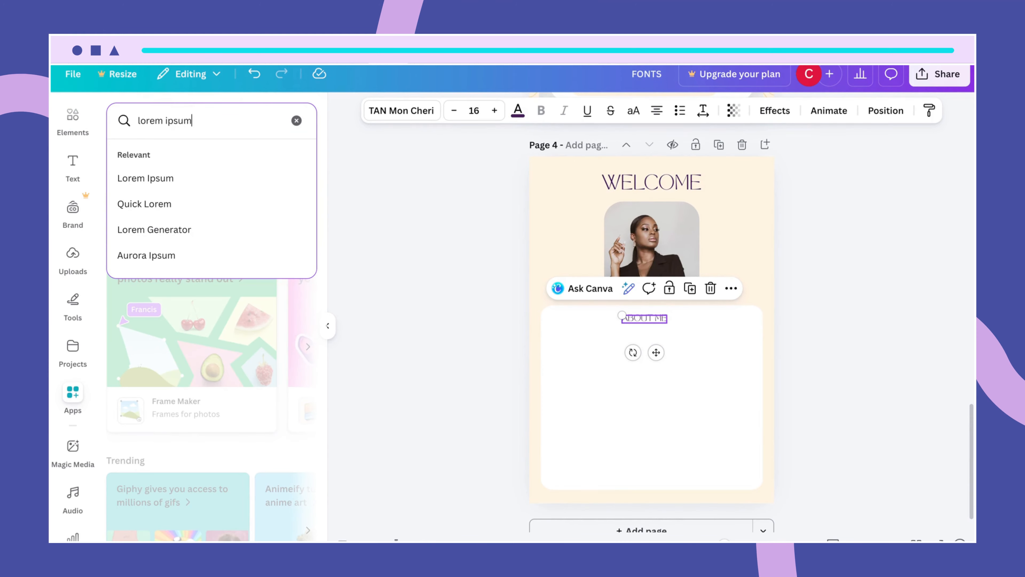
click(146, 181)
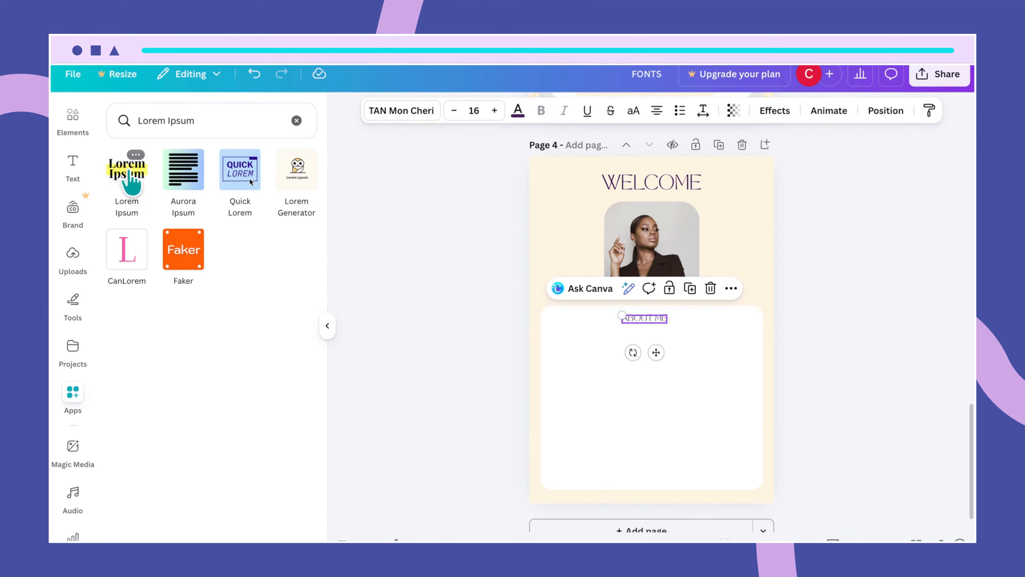
click(130, 173)
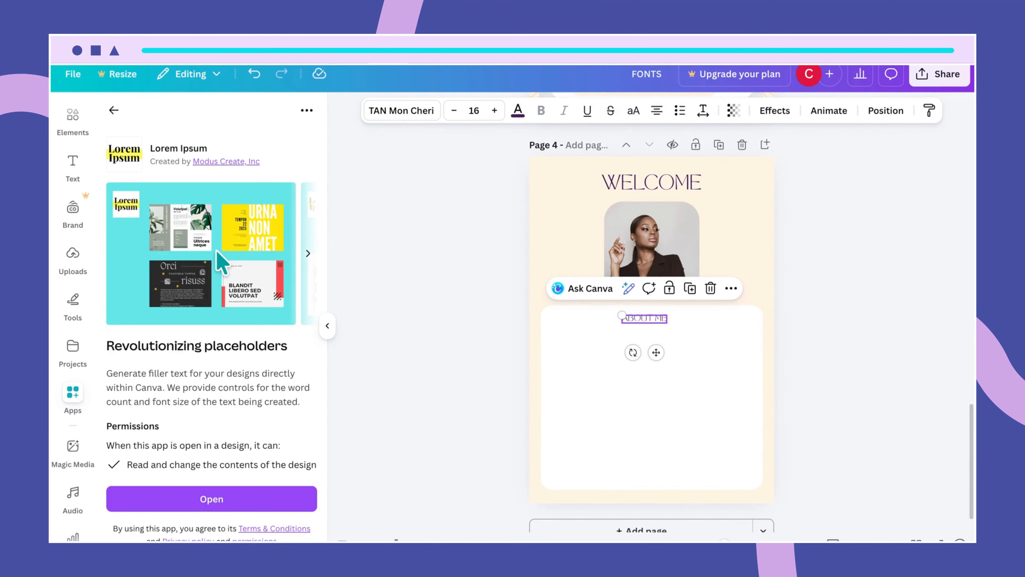
click(226, 500)
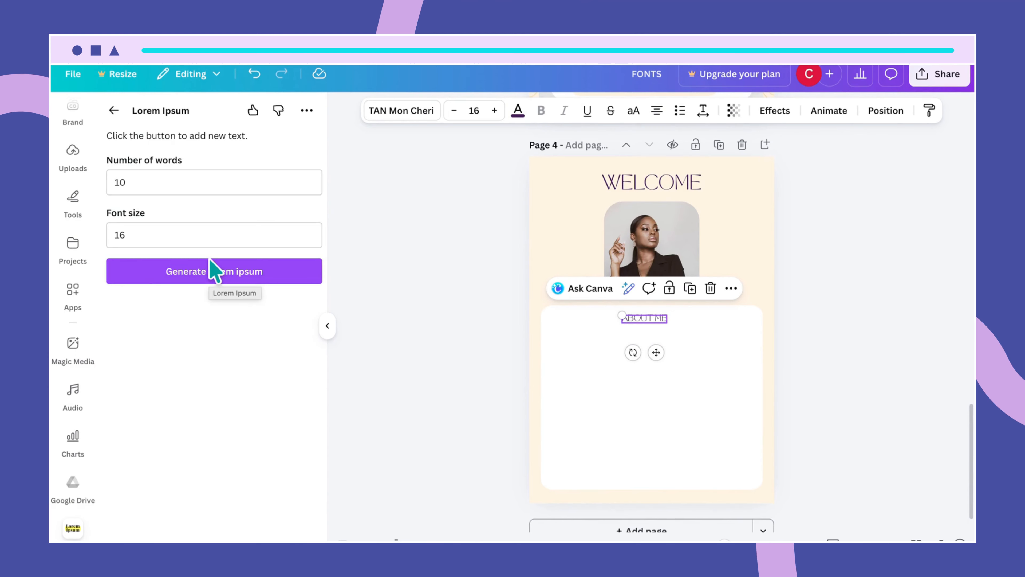
- Set the Lorem Ipsum word count to 27 and generate the paragraph onto page 4
click(213, 270)
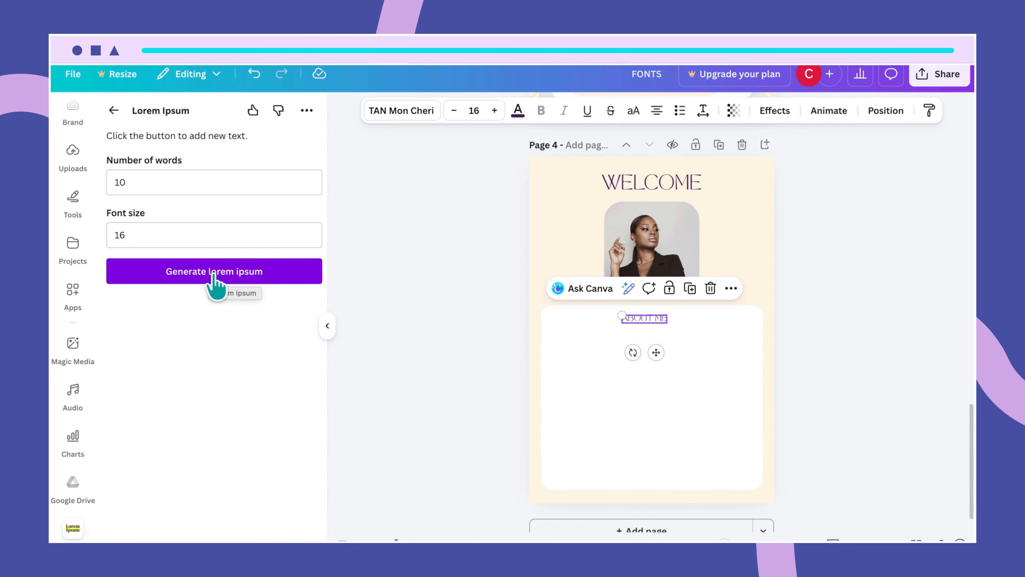
click(190, 186)
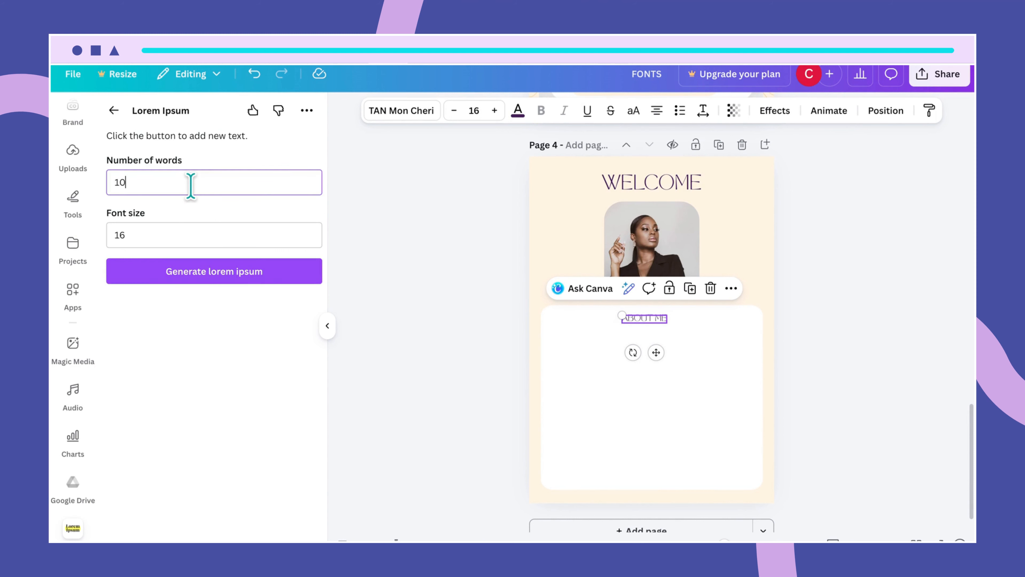
key(BackSpace)
key(BackSpace)
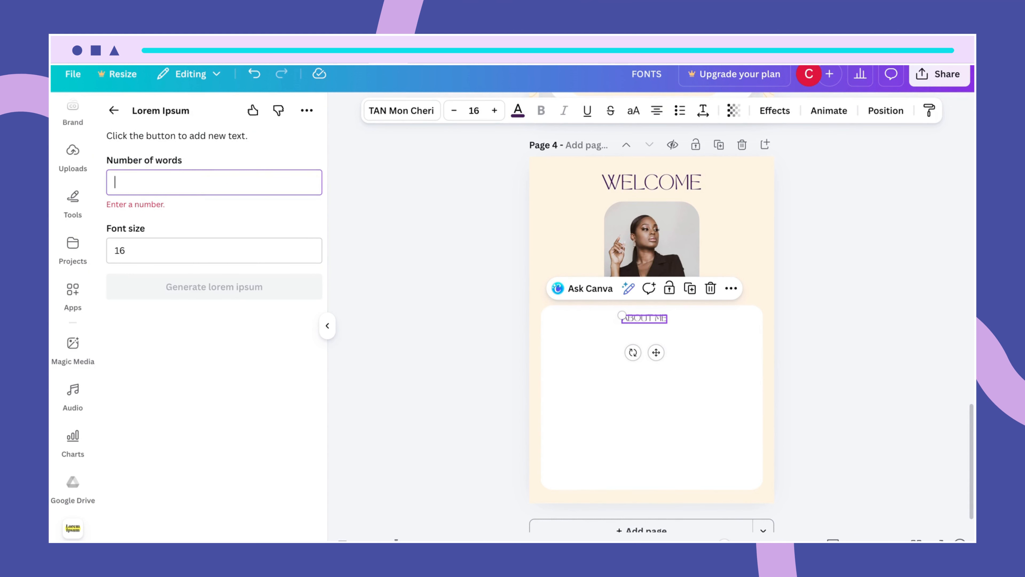
text(27)
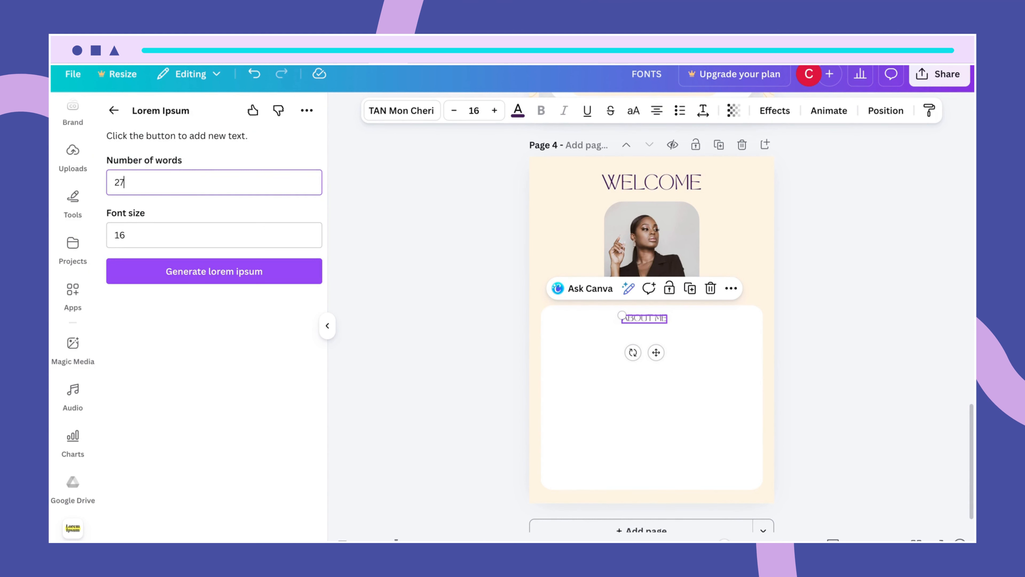
click(178, 273)
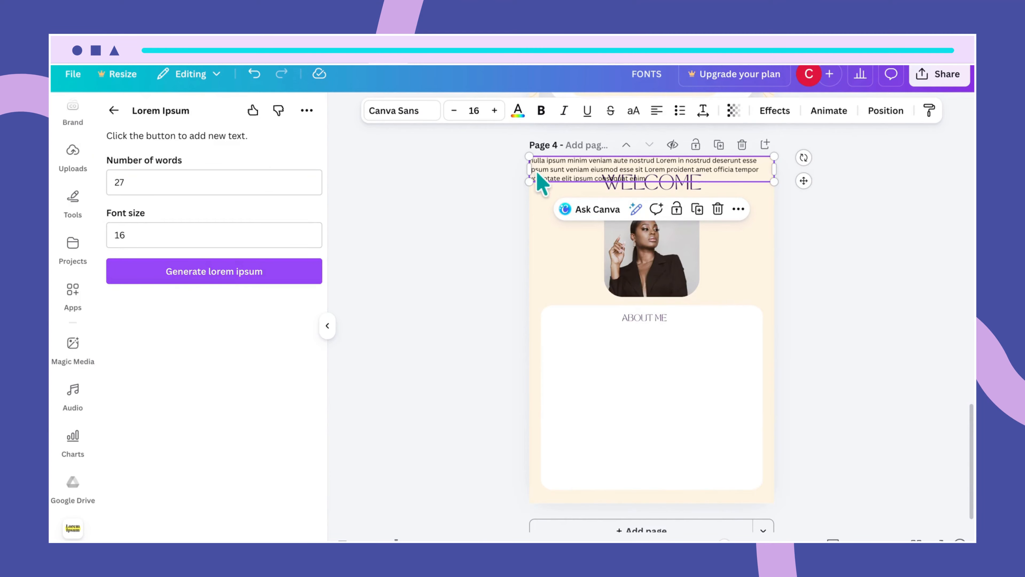
- Move the filler paragraph under ABOUT ME, narrow it and centre-align its text
drag(575, 167, 590, 343)
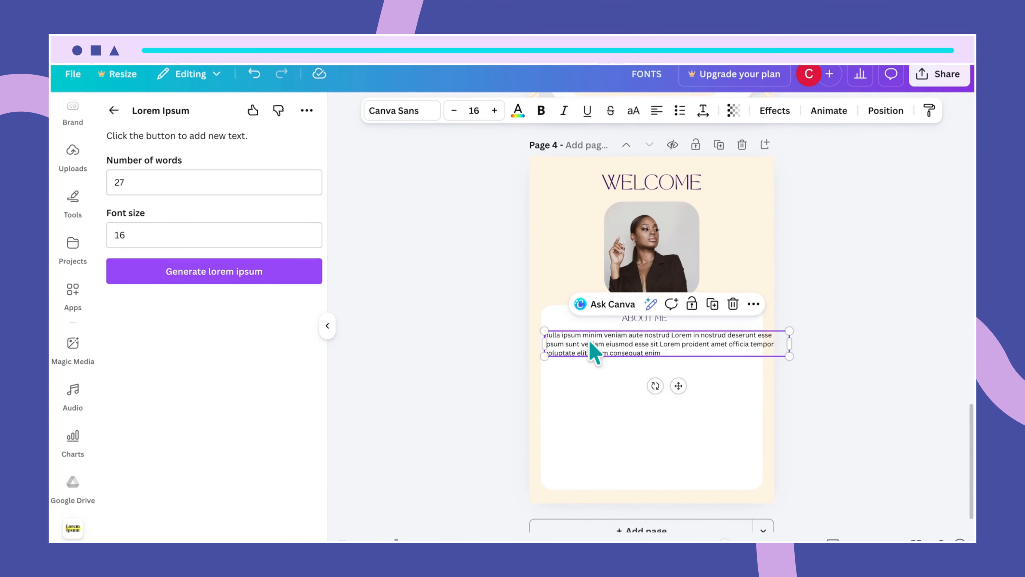
drag(791, 342, 767, 359)
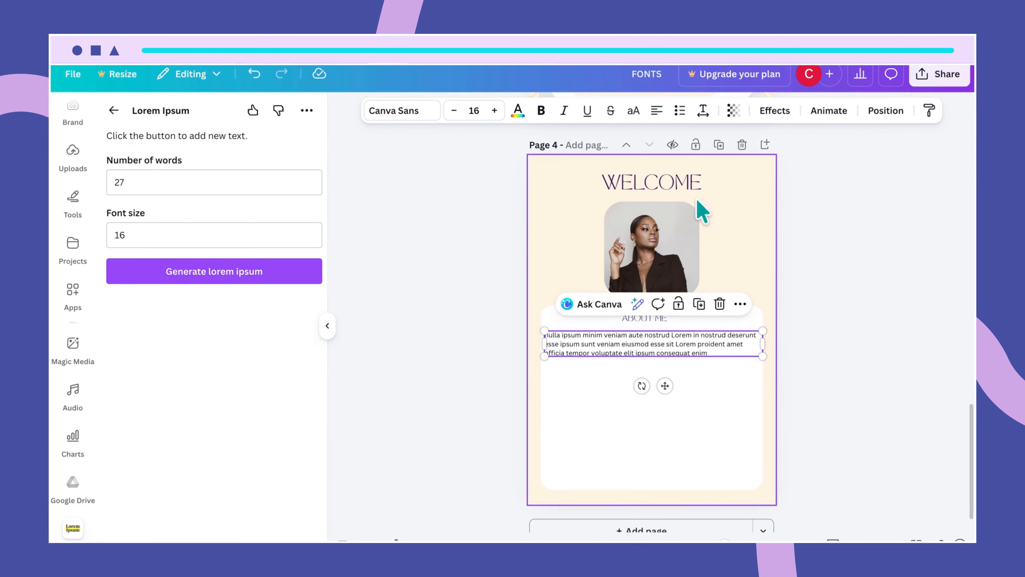
click(657, 111)
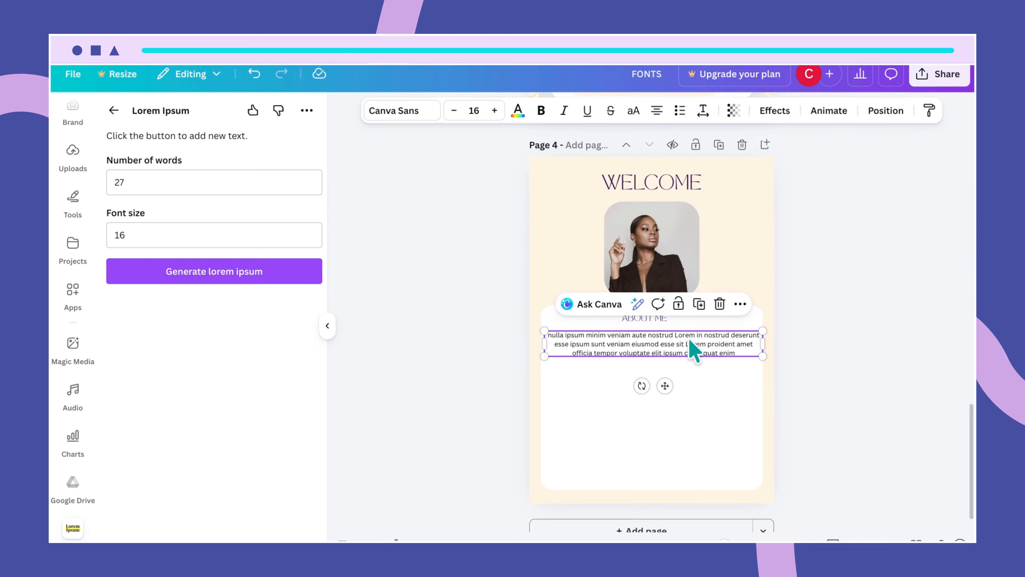
drag(690, 344, 688, 335)
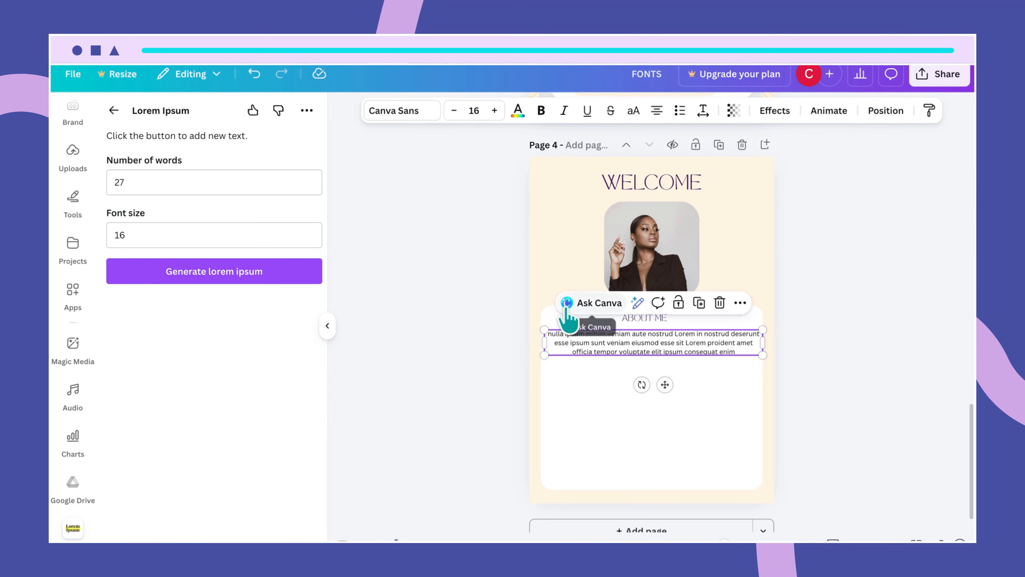
- Set the paragraph's font to Quicksand
click(415, 115)
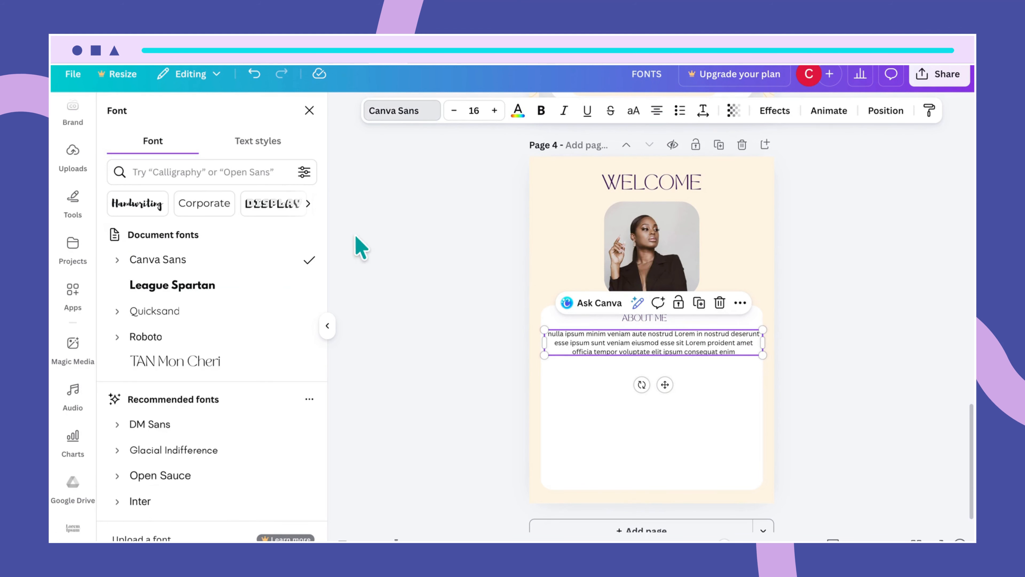
click(210, 312)
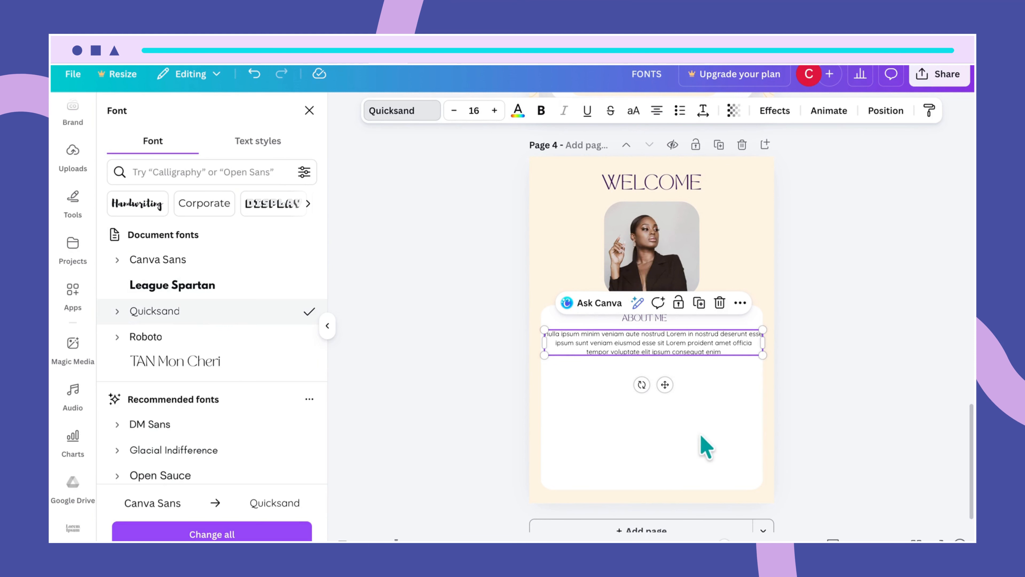
click(707, 430)
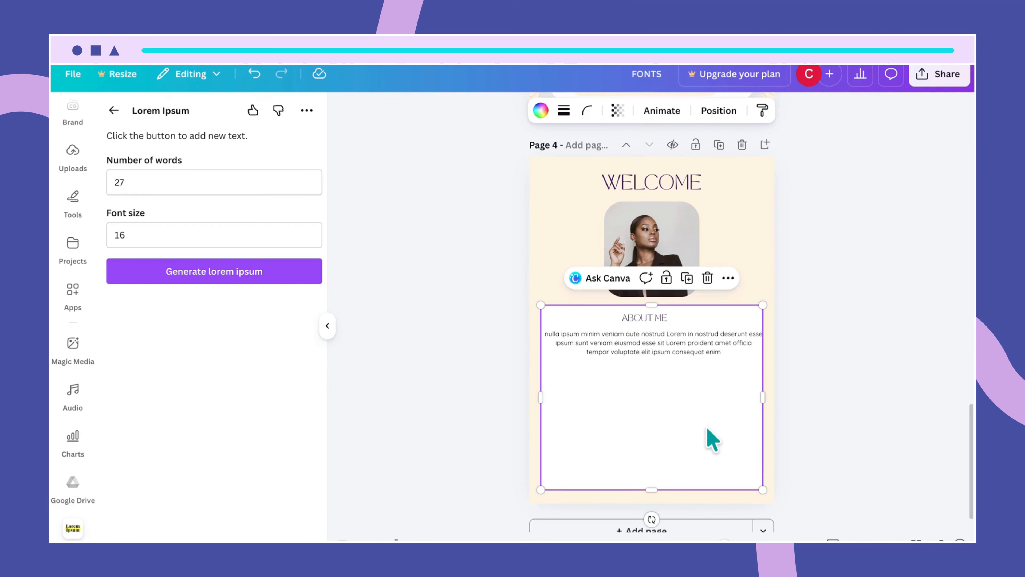
click(734, 348)
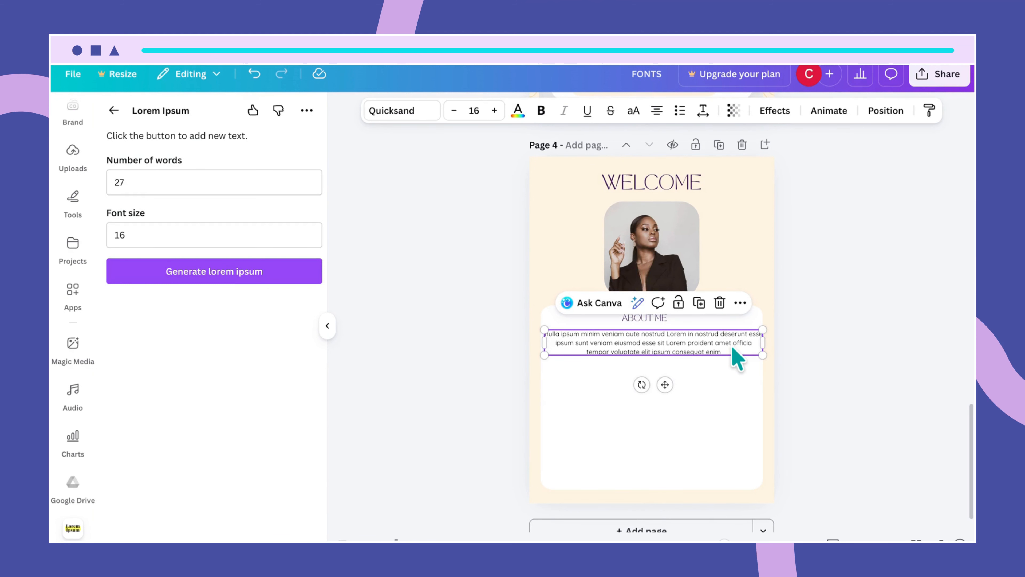
click(760, 435)
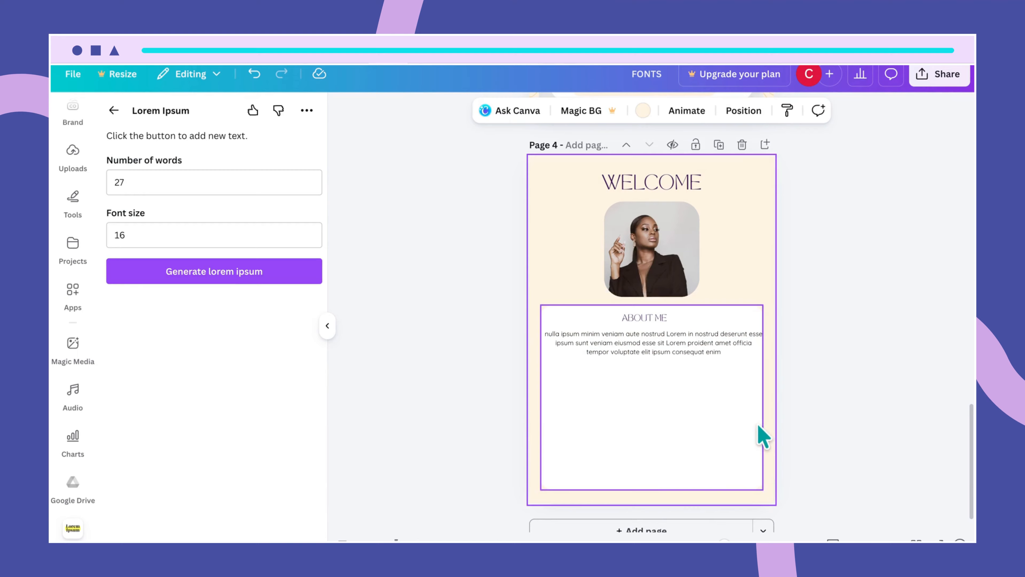
click(760, 428)
- Widen the white box on both sides and re-centre the paragraph inside it
drag(767, 400, 768, 400)
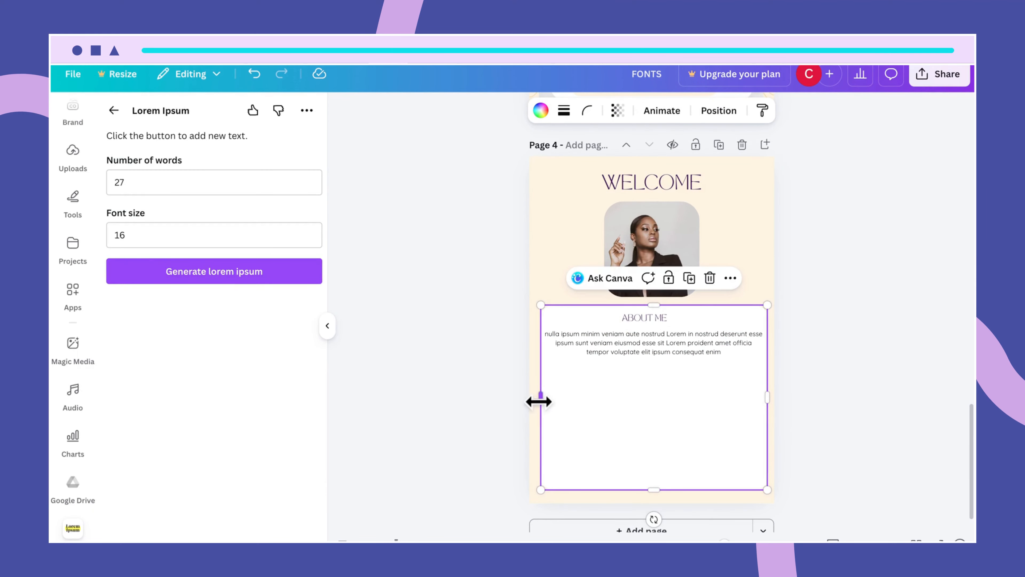
drag(540, 400, 537, 402)
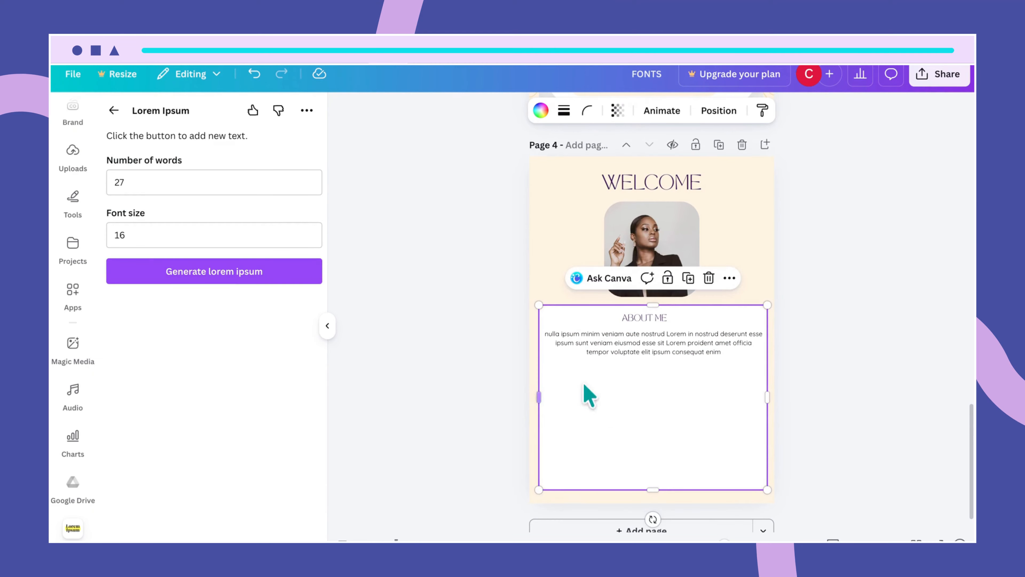
click(675, 340)
drag(675, 342, 671, 338)
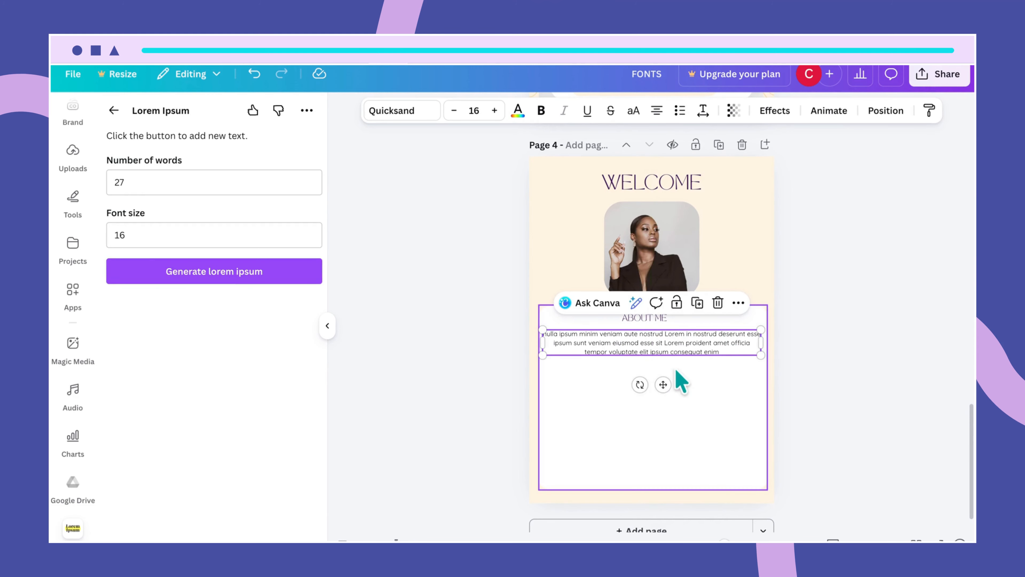
click(689, 397)
click(663, 353)
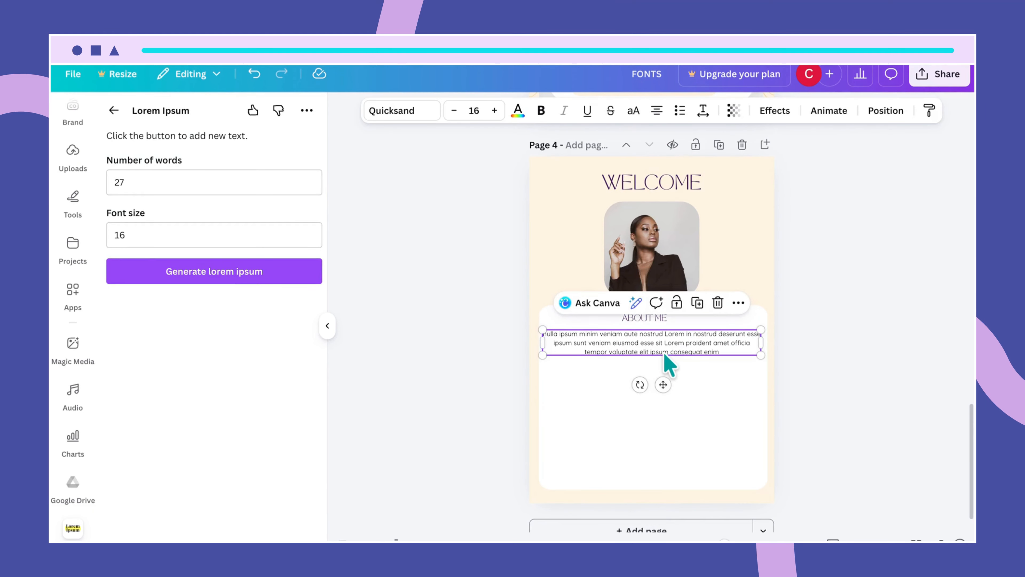
drag(666, 355, 665, 356)
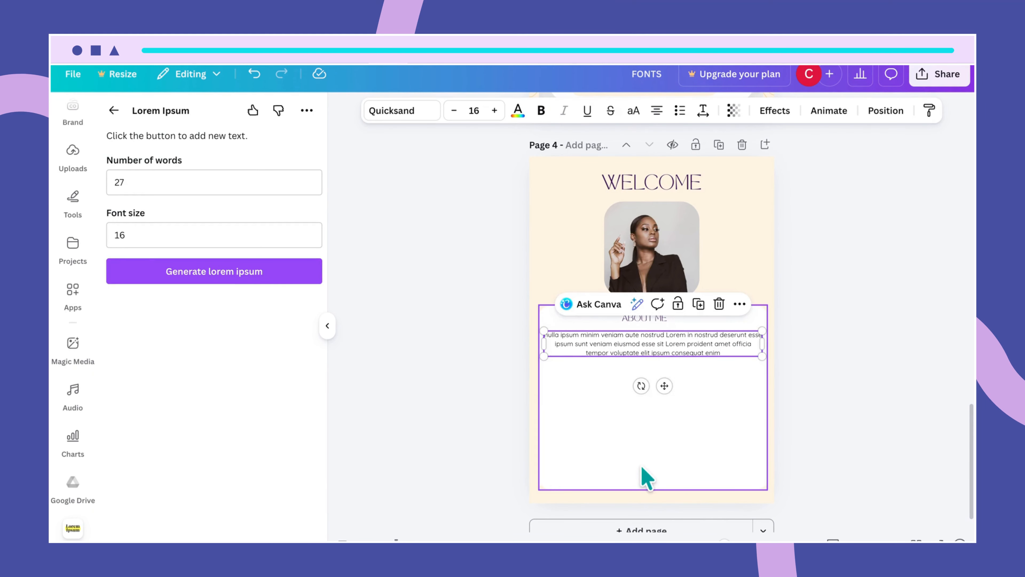
- Centre the white box on the page and adjust the ABOUT ME heading's position
click(643, 476)
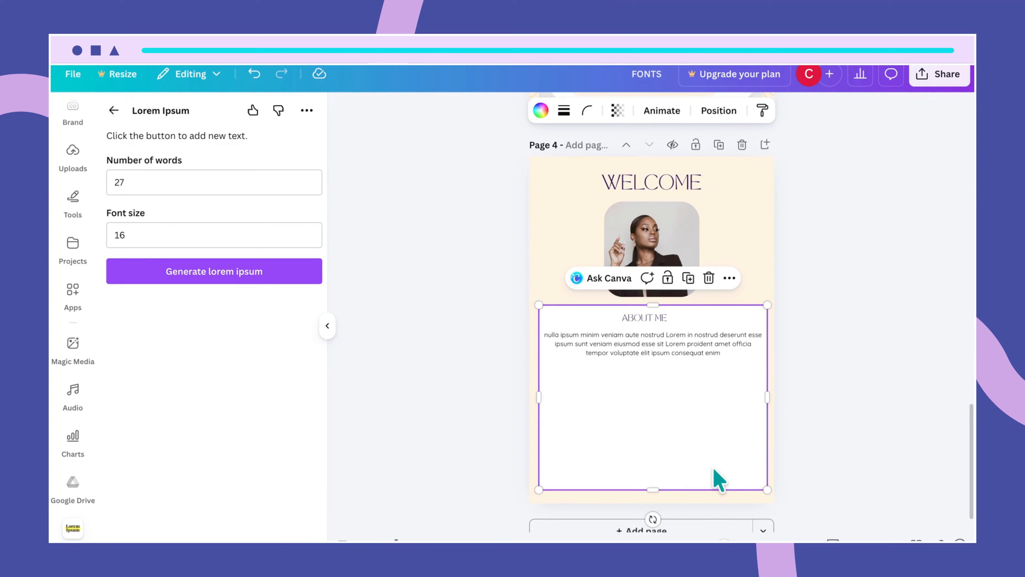
drag(713, 471, 713, 473)
click(789, 469)
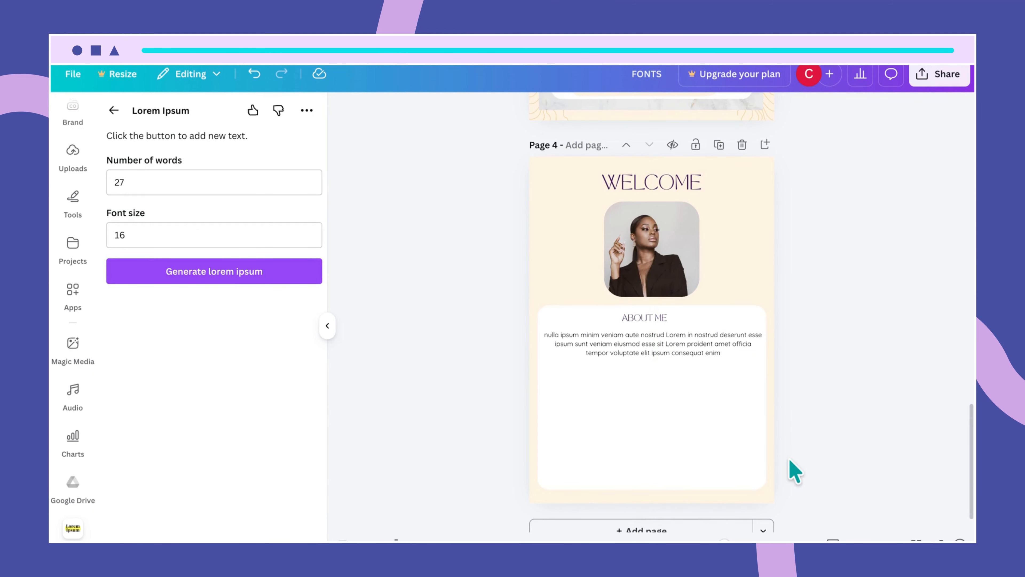
click(658, 323)
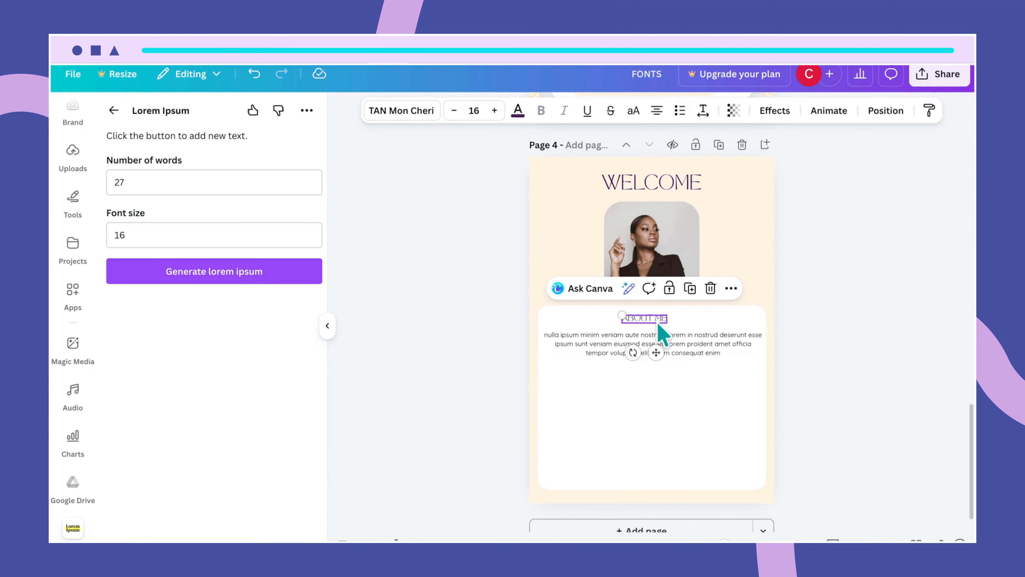
mouse_move(662, 331)
mouse_down()
mouse_move(657, 321)
mouse_move(661, 331)
mouse_up()
click(704, 387)
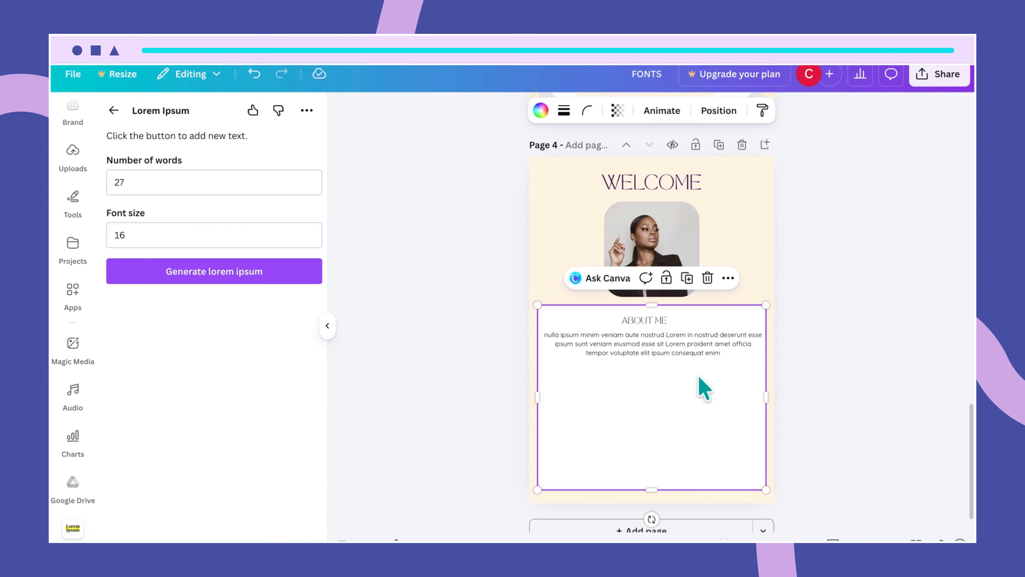
click(657, 319)
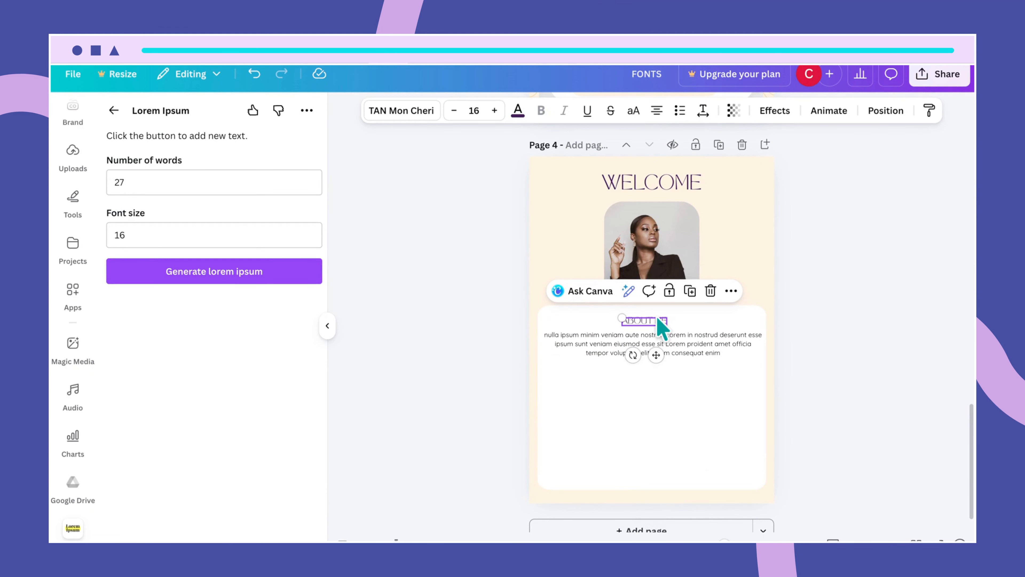
- Duplicate the ABOUT ME heading below the paragraph and retype it as MY STORY
drag(657, 319, 655, 380)
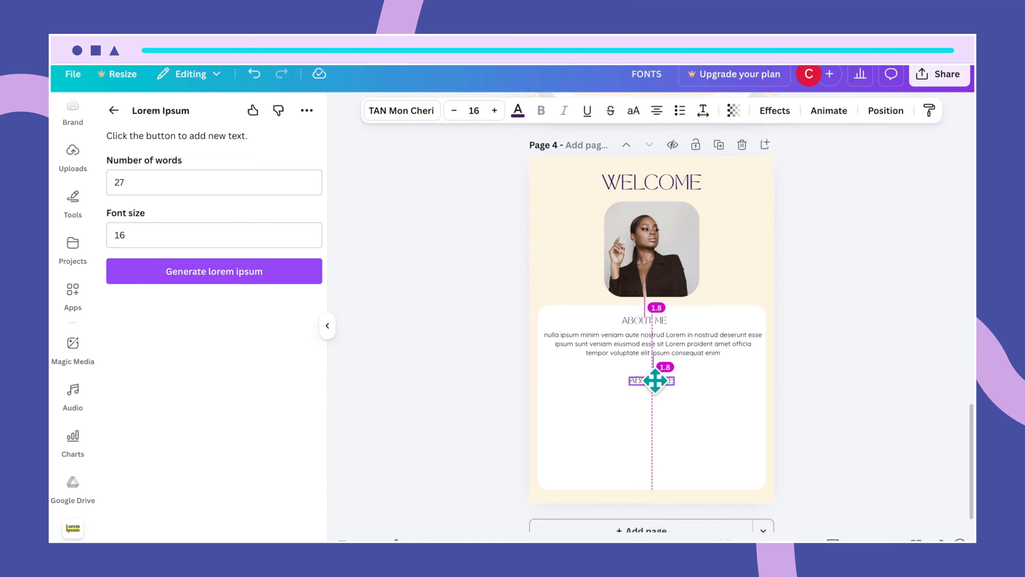
drag(655, 380, 655, 381)
double_click(659, 380)
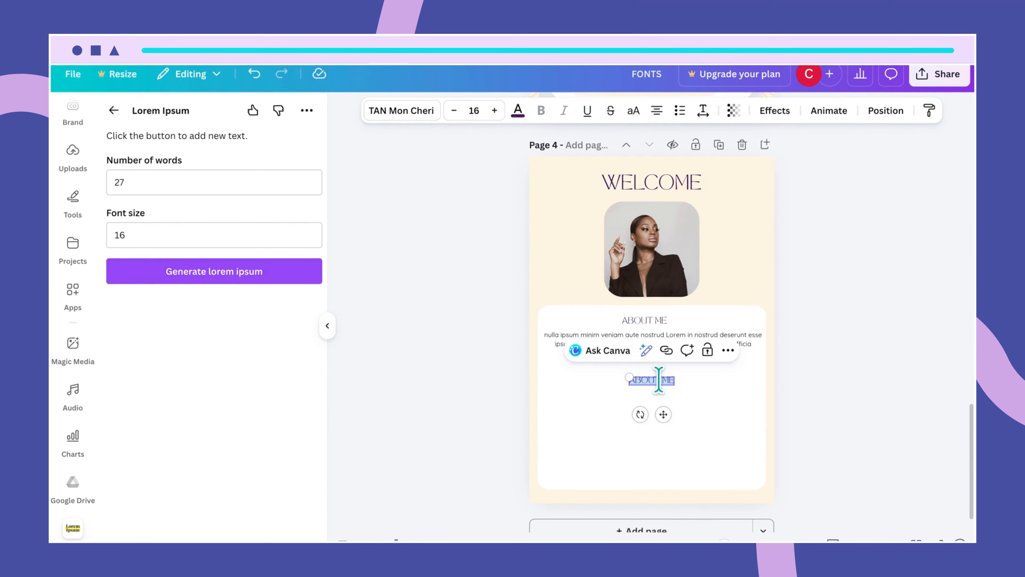
key(BackSpace)
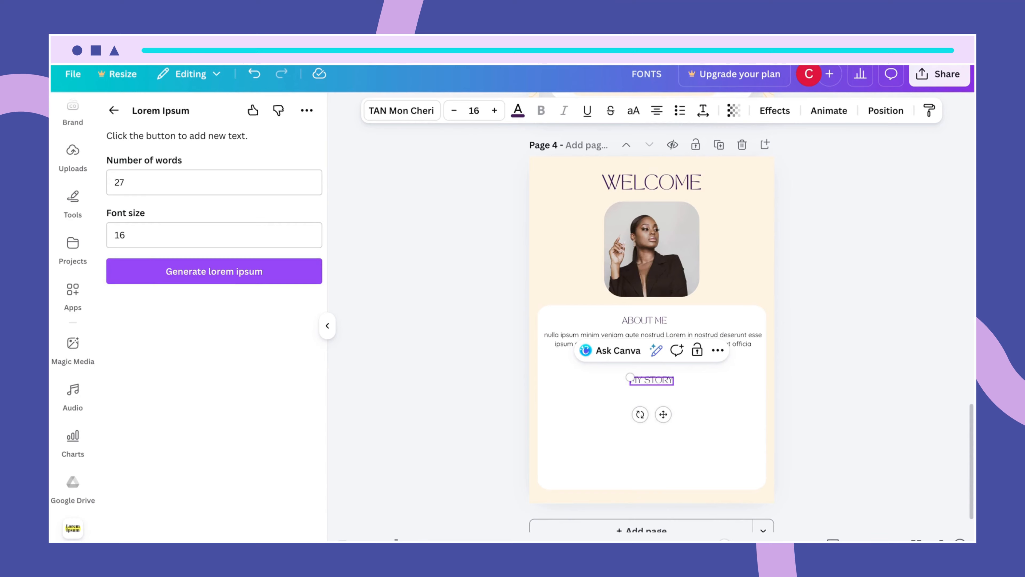
click(721, 431)
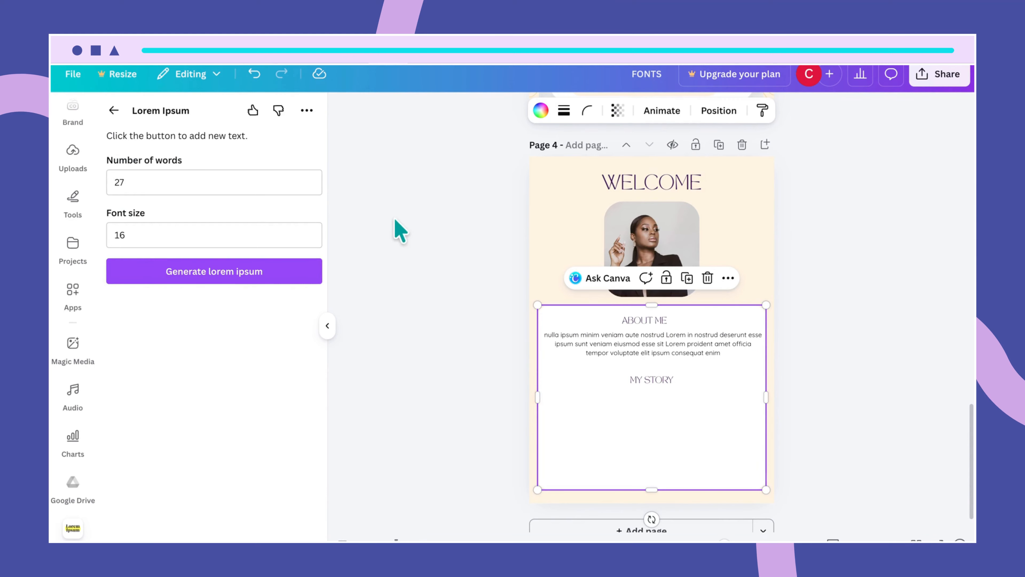
- Generate a 100-word lorem ipsum paragraph and place it under MY STORY, narrowed to fit the white box
click(218, 174)
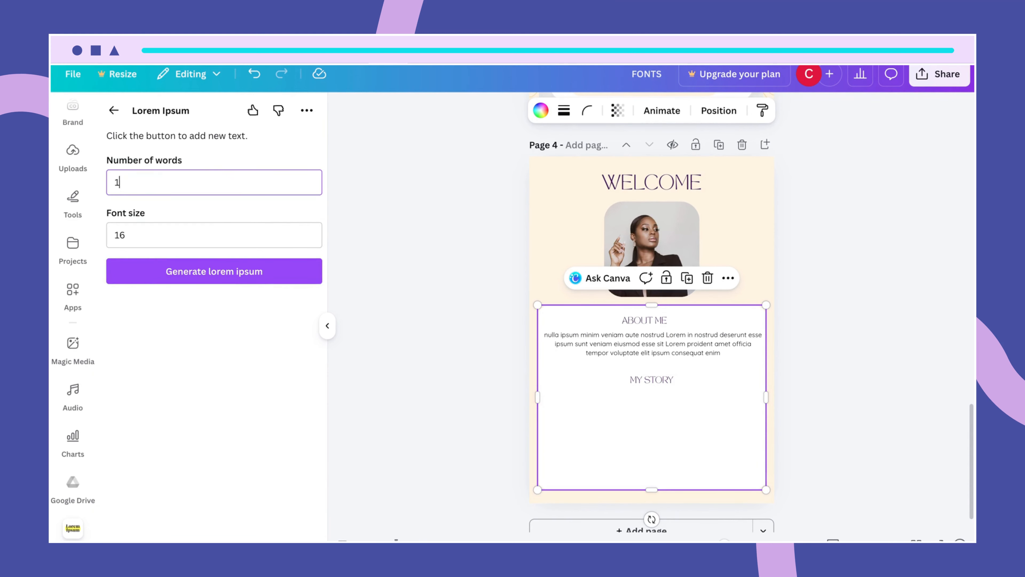
click(206, 292)
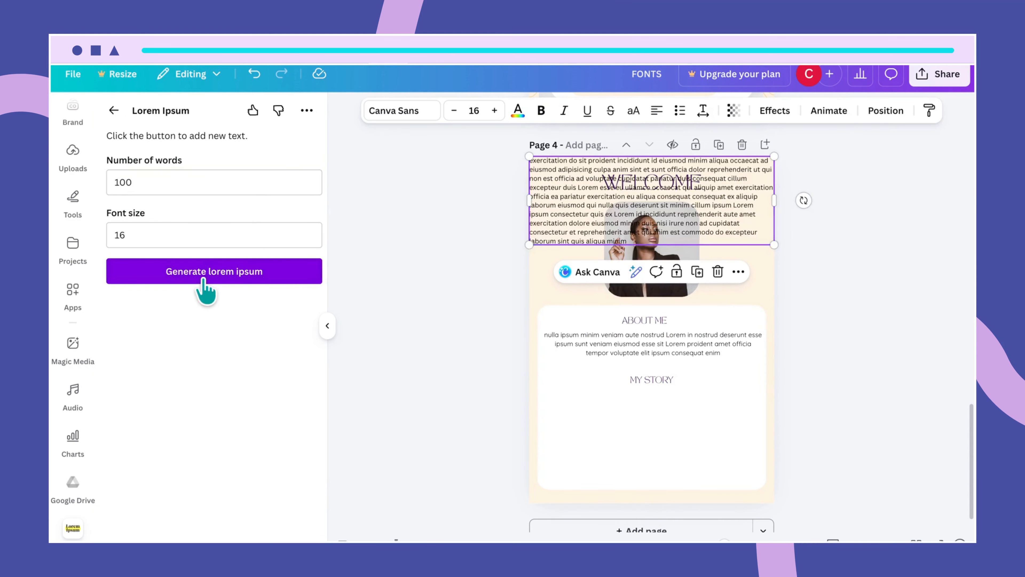
drag(605, 223, 621, 457)
drag(788, 435, 766, 436)
- Set the new paragraph in Quicksand and centre-align it
double_click(684, 438)
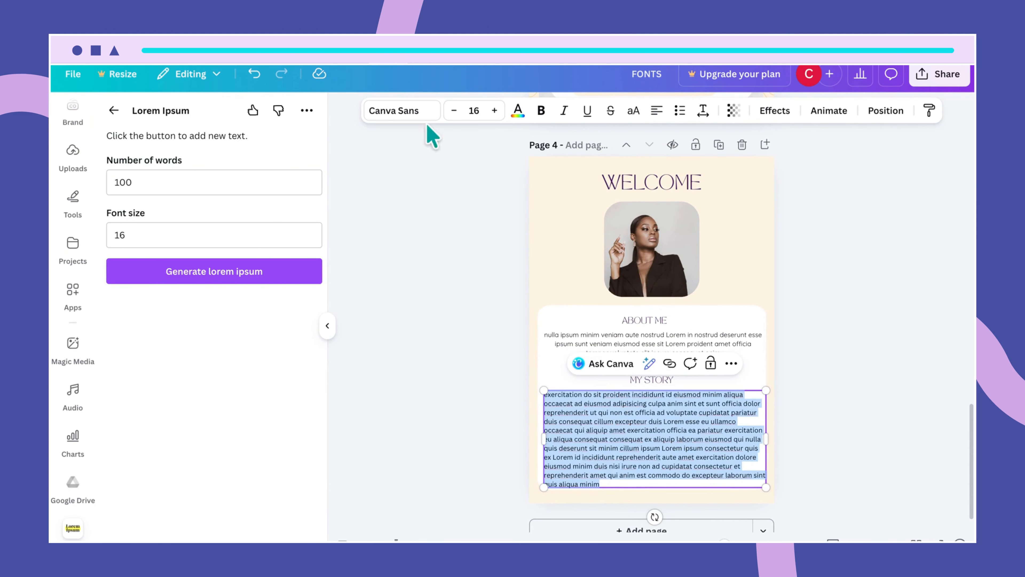
click(420, 115)
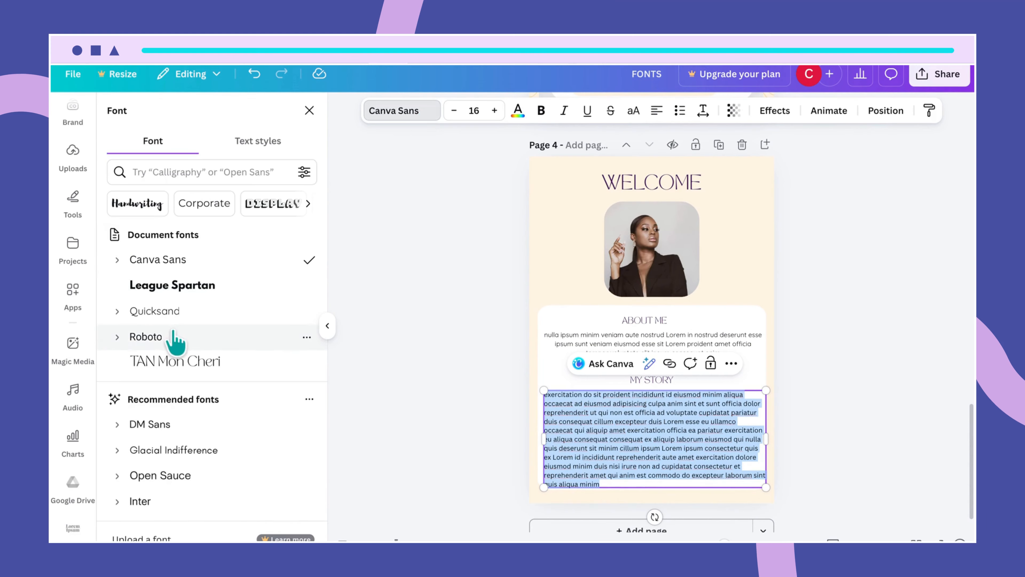
click(178, 315)
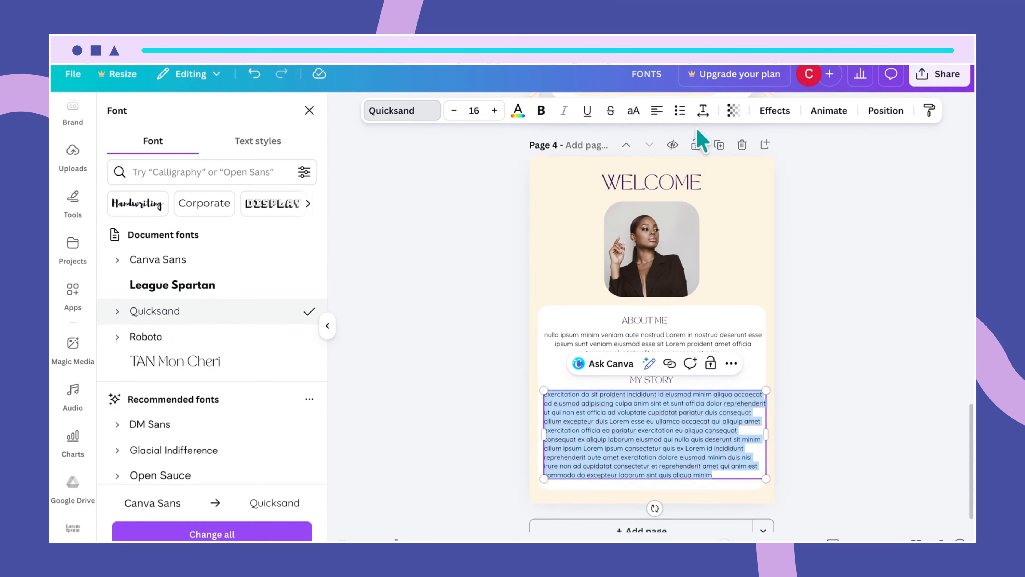
click(657, 115)
click(737, 435)
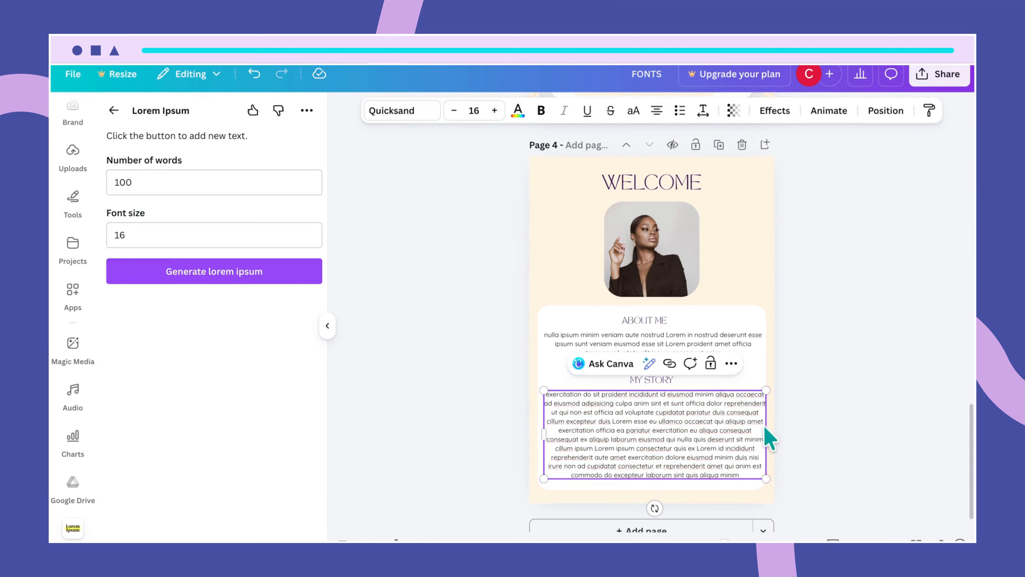
- Drag the white card's bottom edge down to 19.6 × 16.2 so it encloses the My Story paragraph
click(742, 386)
drag(694, 426, 689, 423)
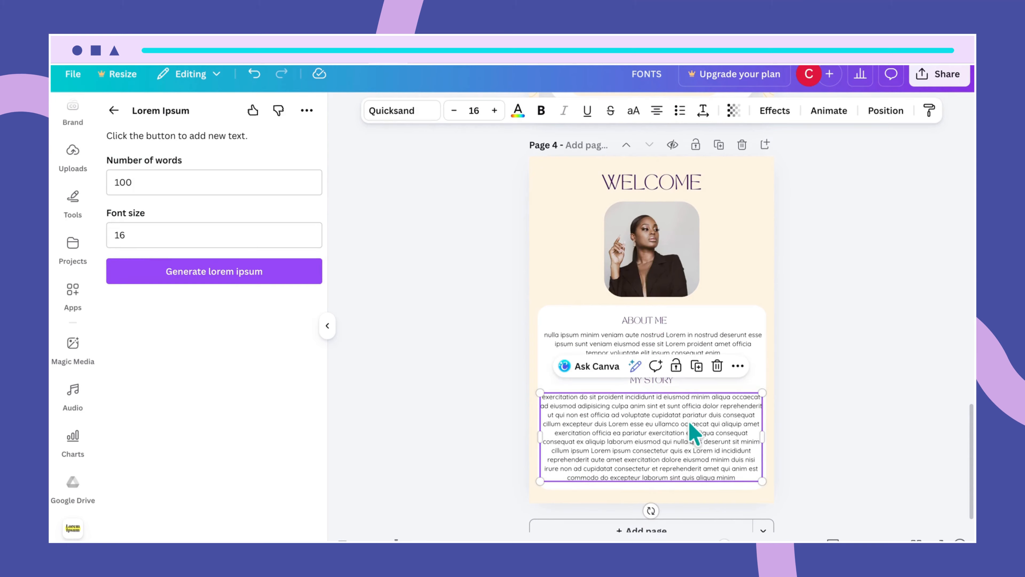
click(762, 359)
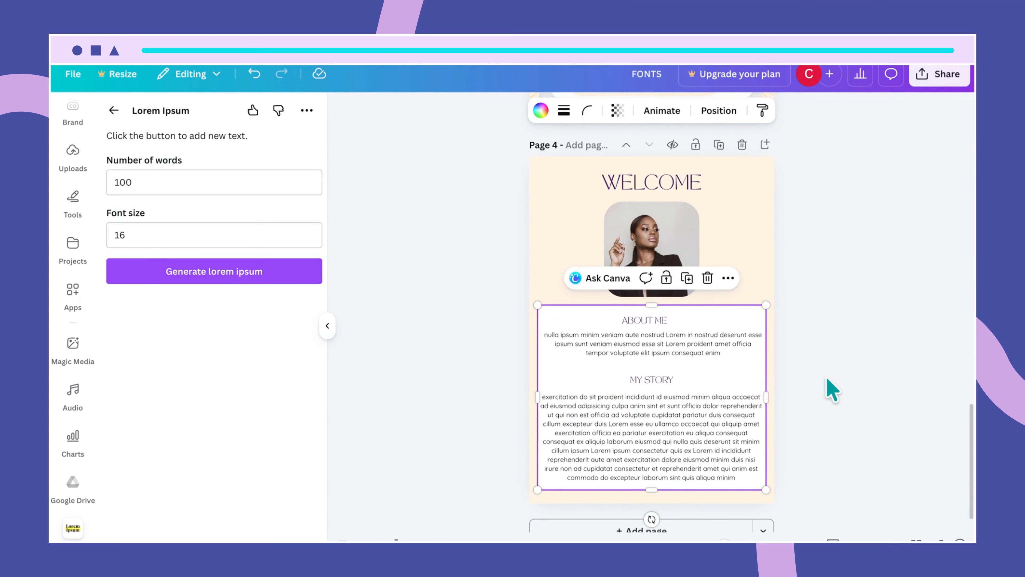
click(542, 402)
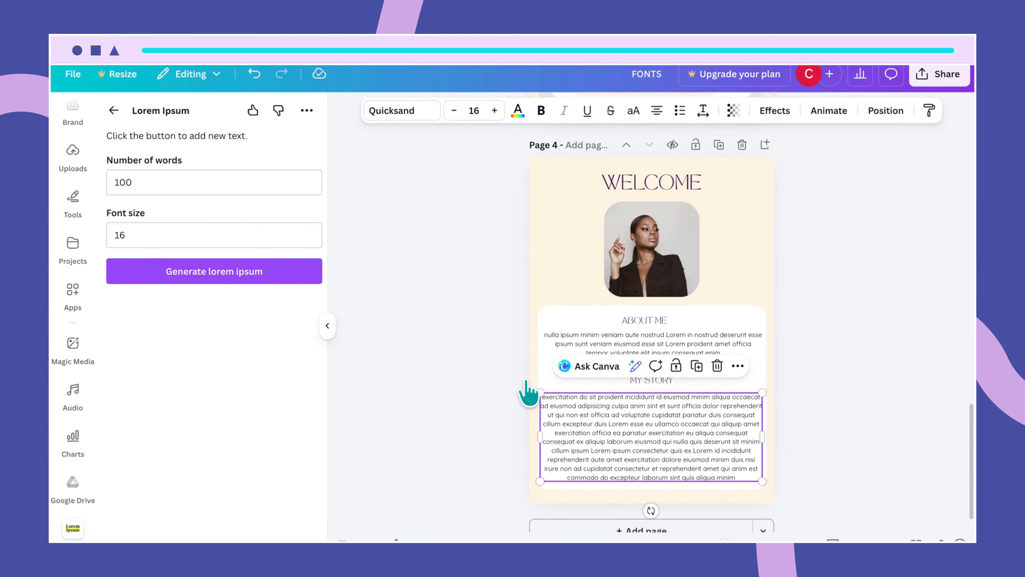
click(685, 500)
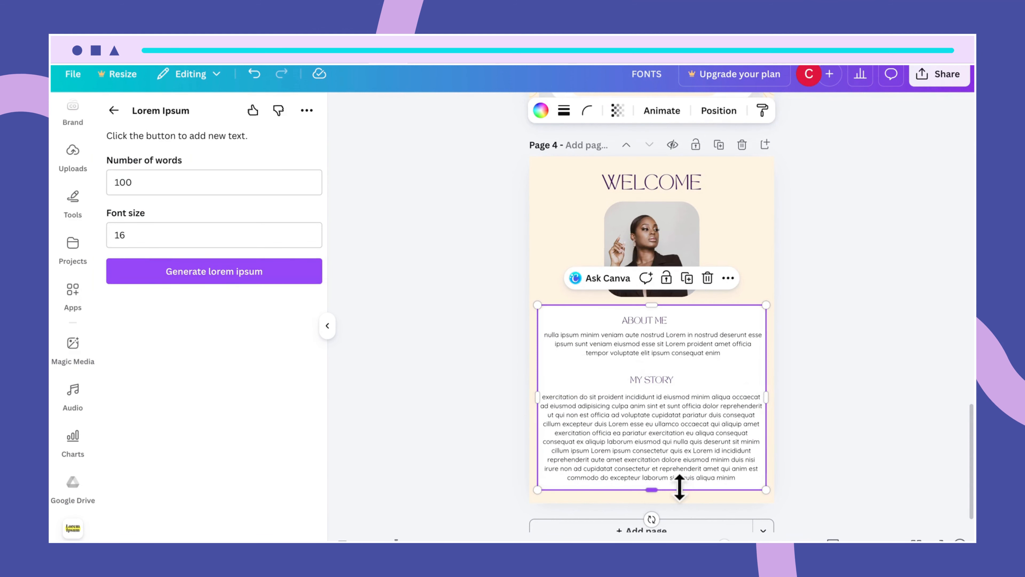
drag(653, 490, 654, 491)
- Break the My Story text into paragraphs before 'cillum' and 'reprehenderit', then nudge it up
click(680, 455)
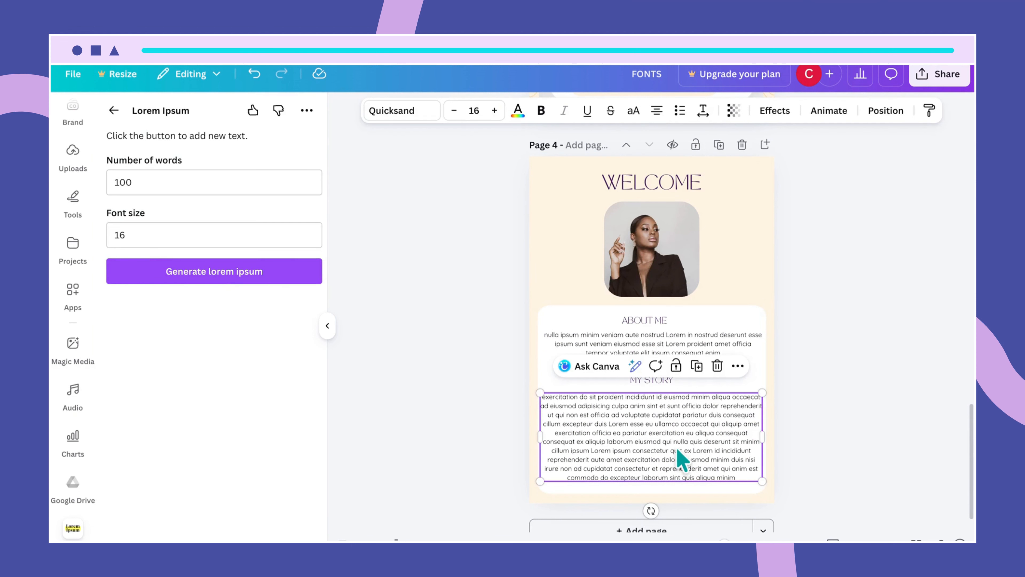
double_click(753, 414)
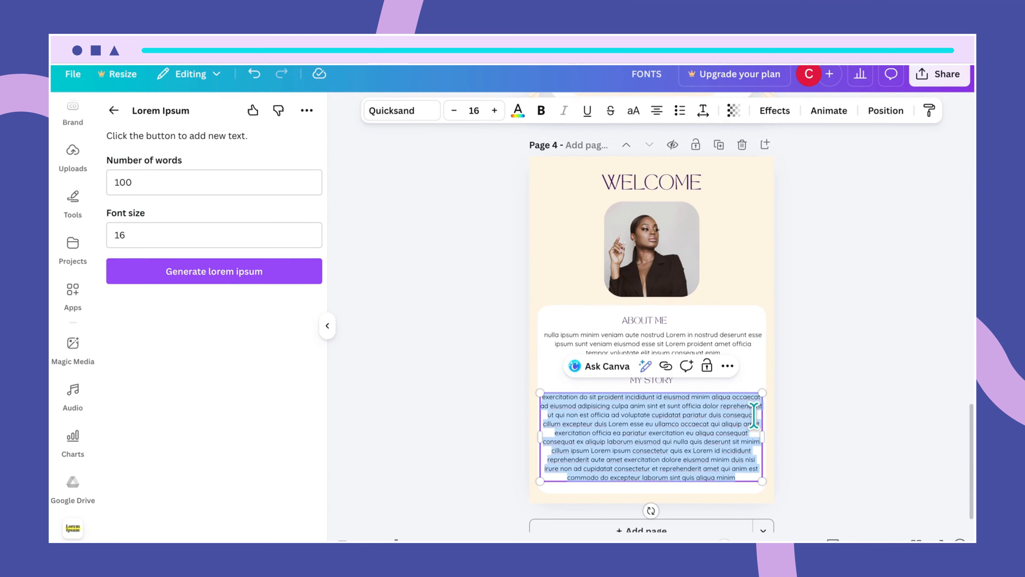
click(756, 415)
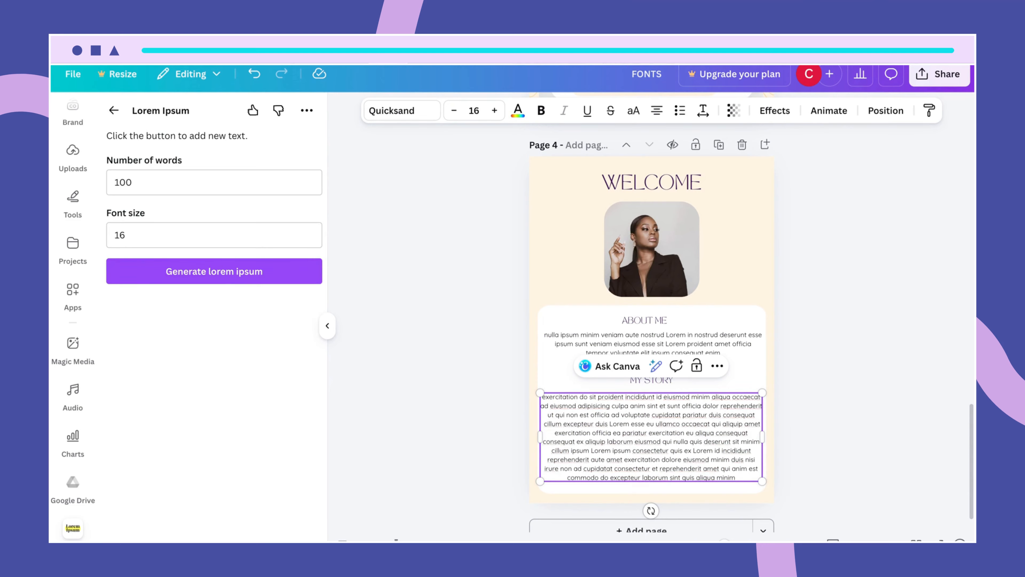
key(Return)
key(Return)
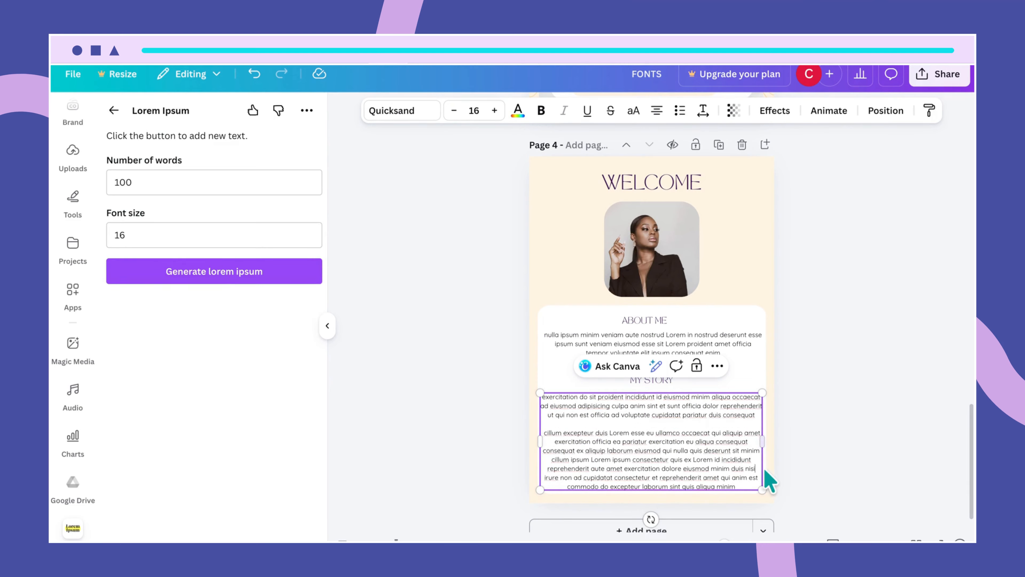
key(Right)
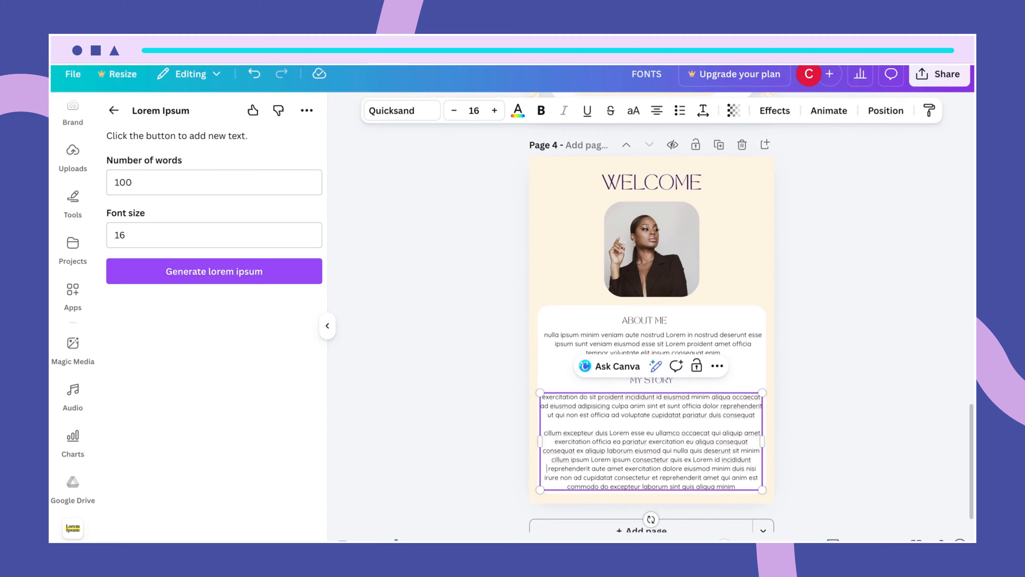
key(Return)
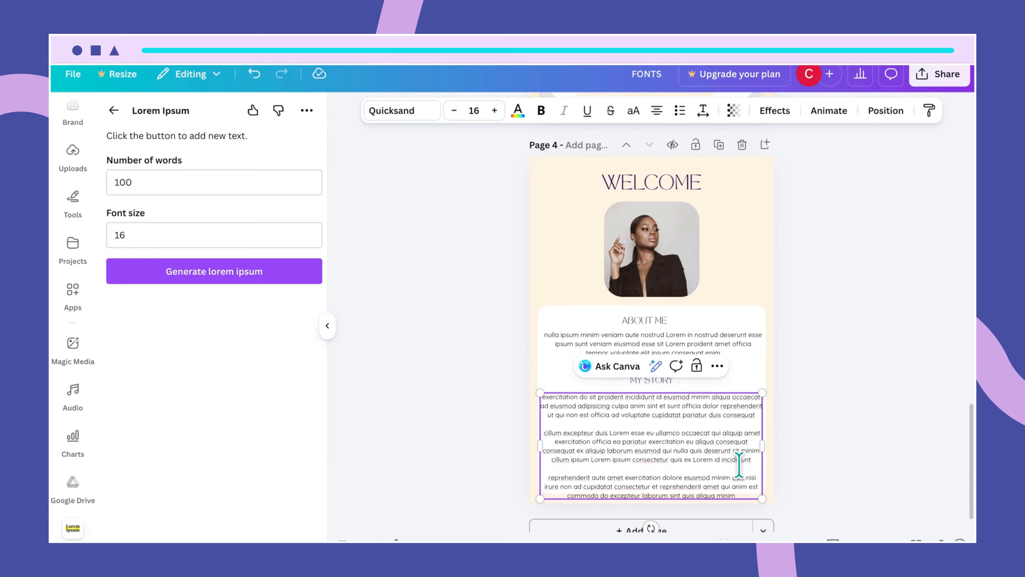
click(804, 475)
drag(712, 469, 711, 462)
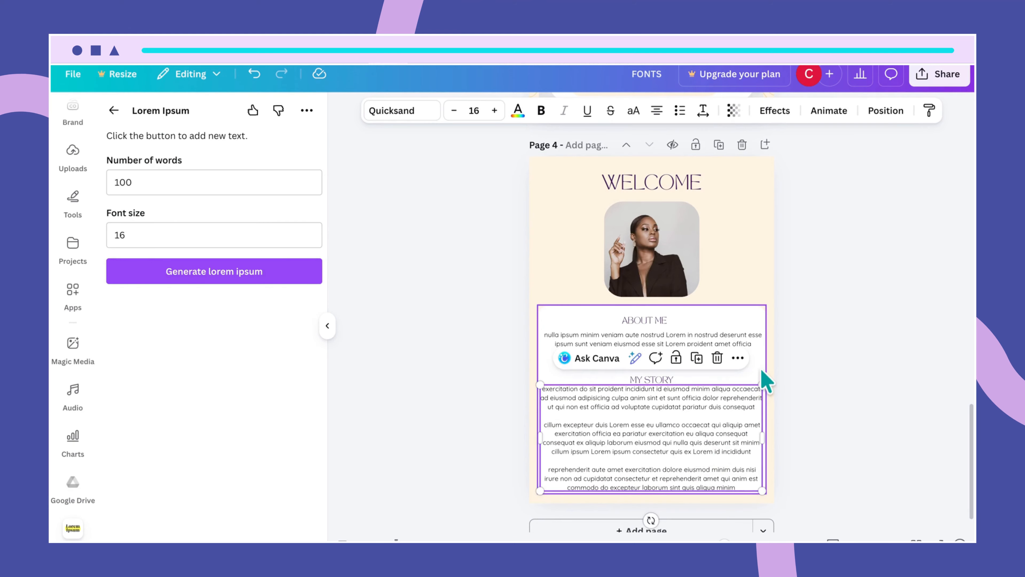
- Move the MY STORY heading upward inside the white card
click(710, 373)
scroll(812, 365, down, 1)
scroll(812, 366, up, 3)
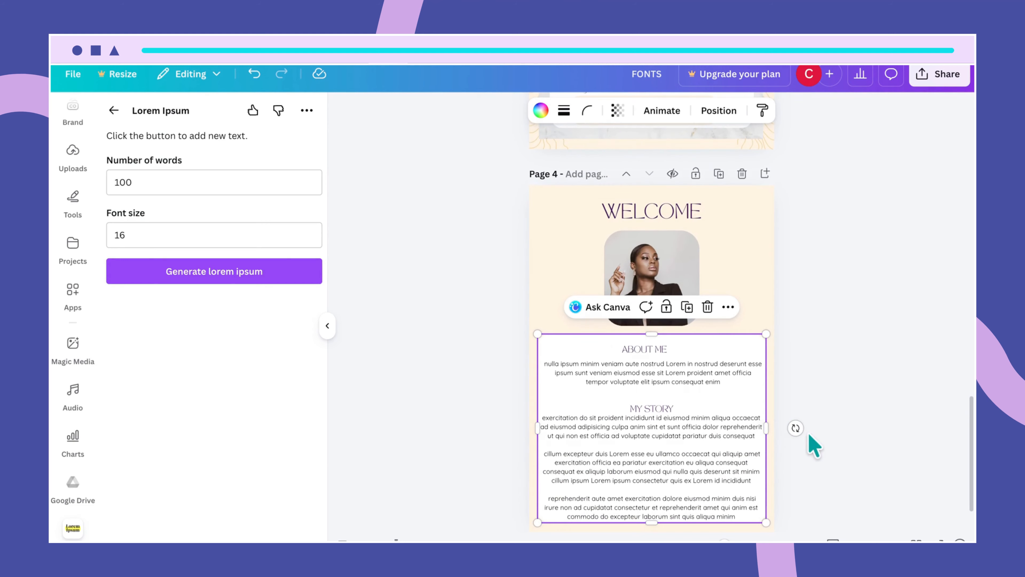
click(664, 410)
drag(664, 409, 659, 398)
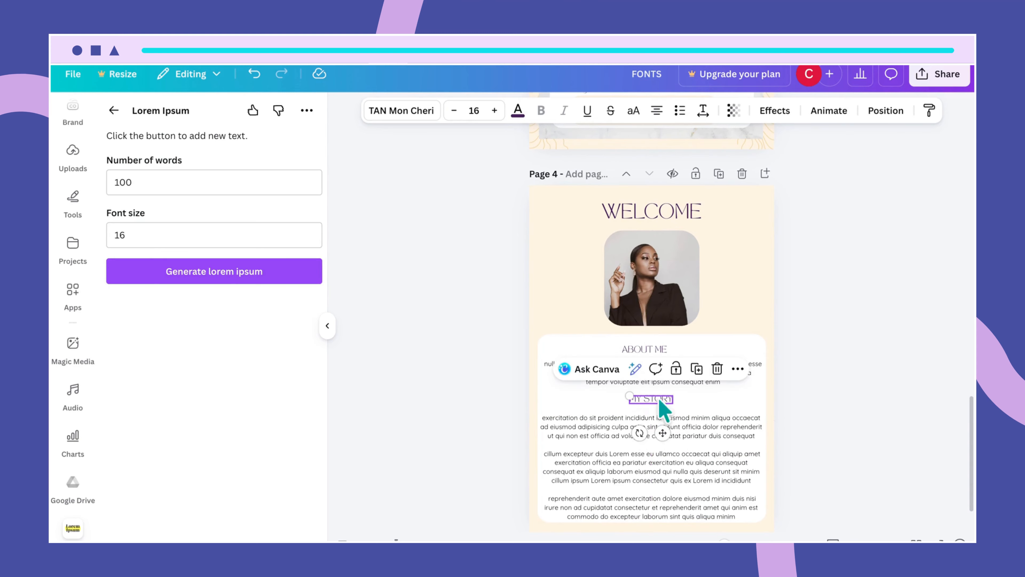
- Move the My Story body text up under its heading, aligned to the left guide
click(672, 444)
drag(671, 440, 668, 434)
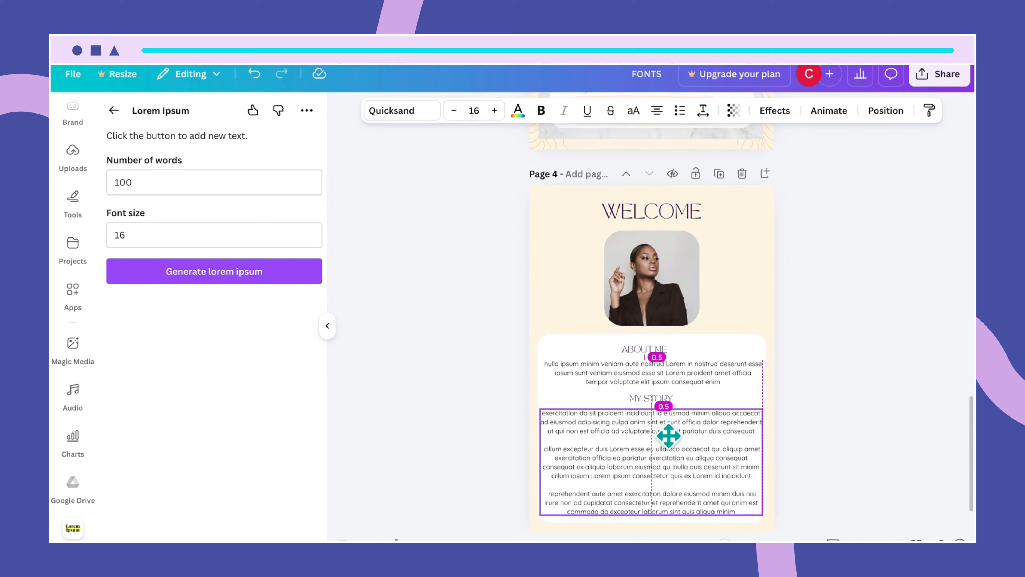
drag(669, 433, 668, 433)
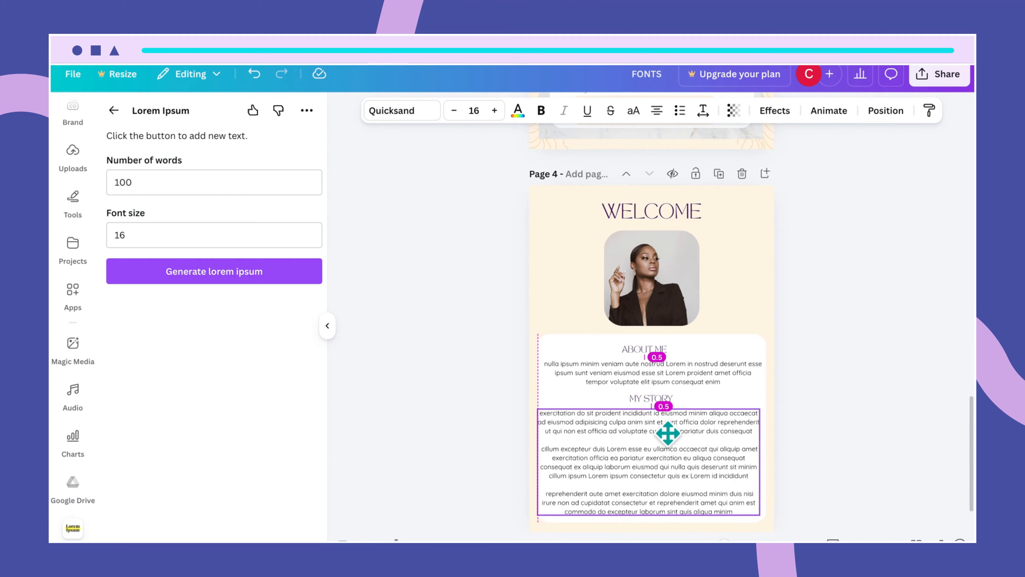
drag(668, 432, 668, 433)
click(812, 454)
scroll(811, 428, down, 1)
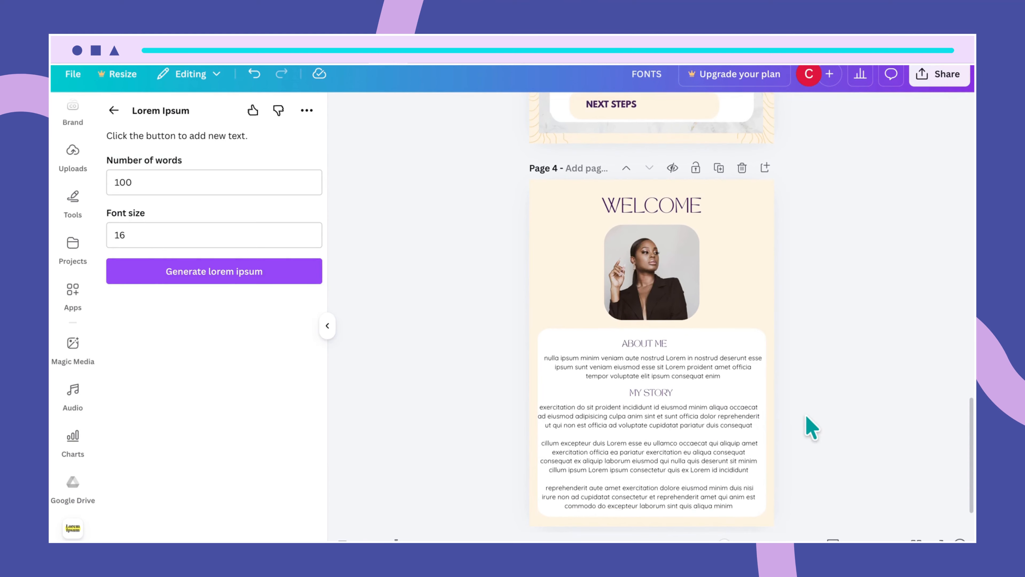
drag(715, 460, 714, 451)
click(744, 331)
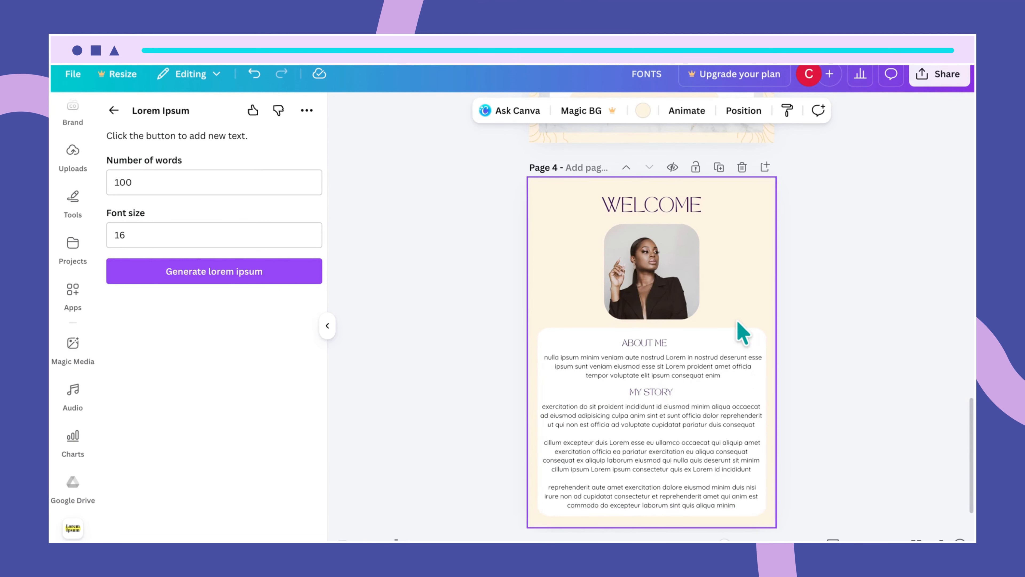
- Lengthen the white card slightly at the bottom to 19.6 × 16.4
scroll(761, 408, up, 1)
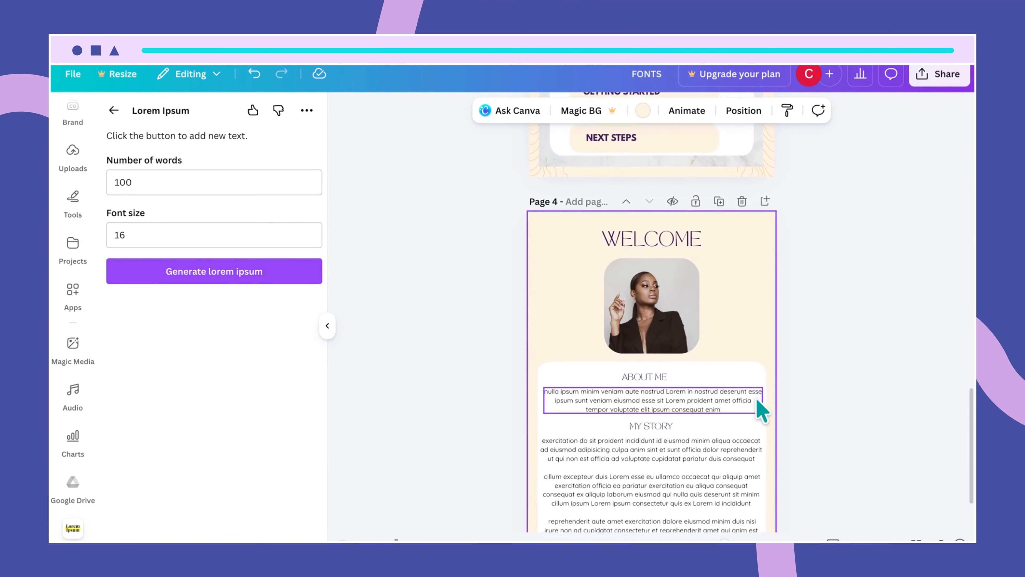
scroll(761, 408, down, 3)
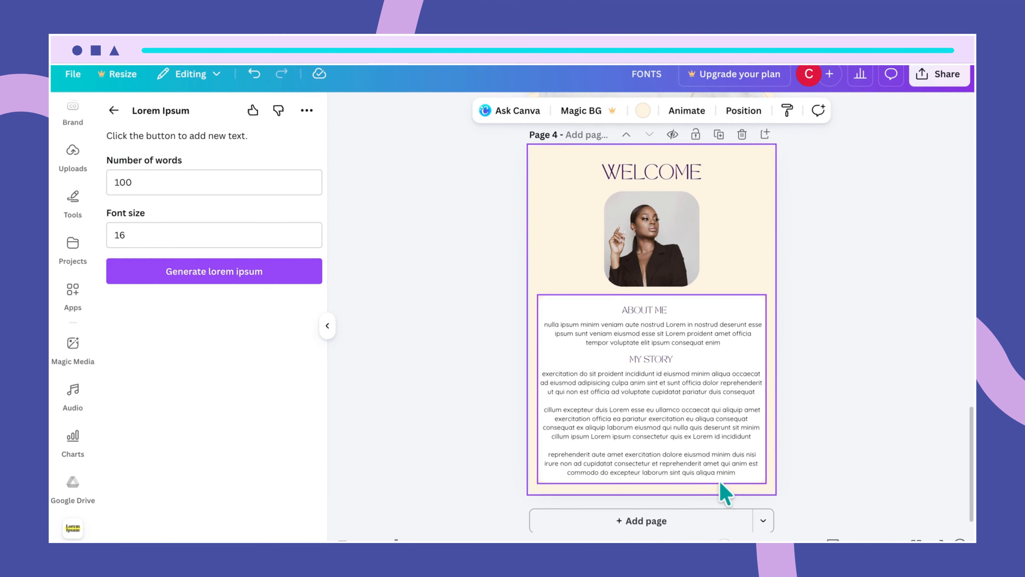
click(710, 480)
drag(653, 484, 652, 488)
- Shrink the portrait photo and centre it under the WELCOME heading
click(825, 451)
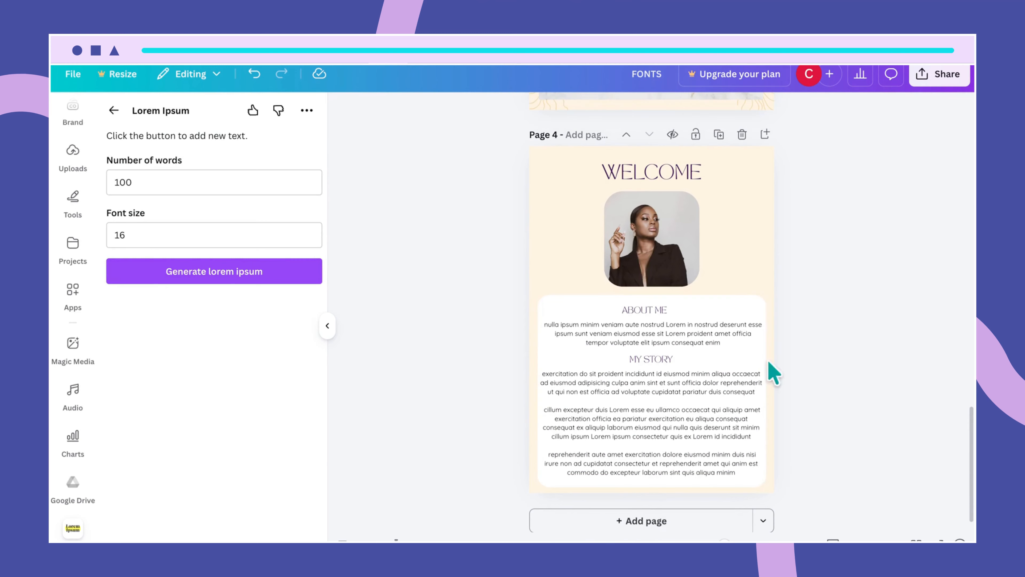
click(674, 273)
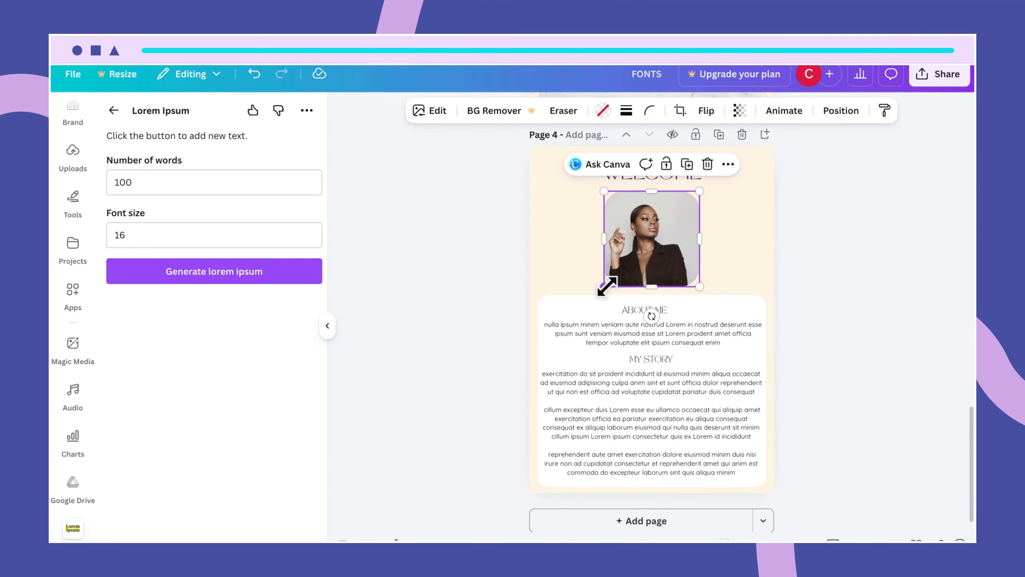
drag(606, 287, 608, 283)
drag(671, 248, 668, 245)
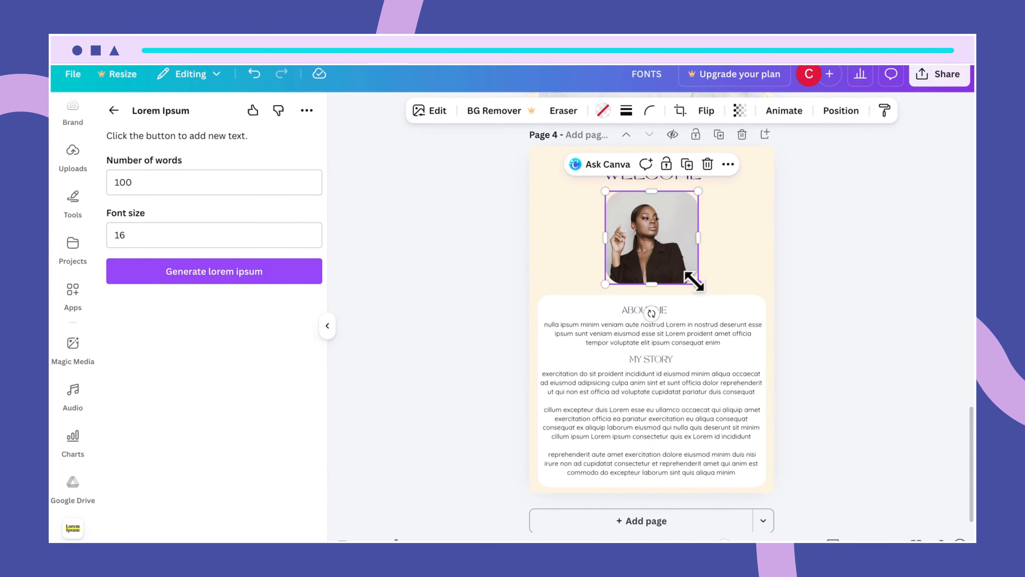
drag(691, 280, 644, 254)
- Move the white card up, widen it on both sides, extend its bottom, and centre it
drag(709, 314, 703, 290)
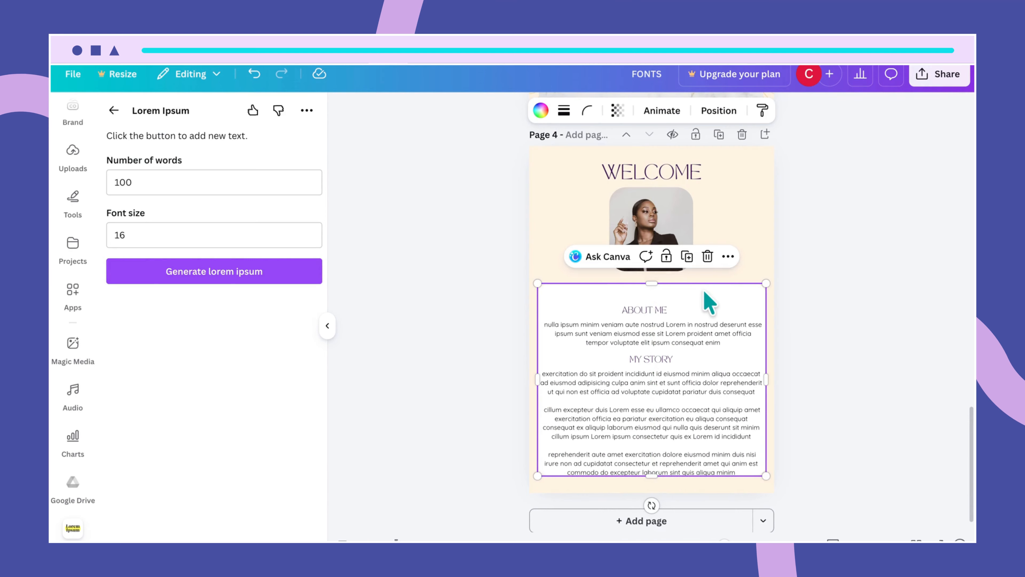
drag(652, 476, 656, 492)
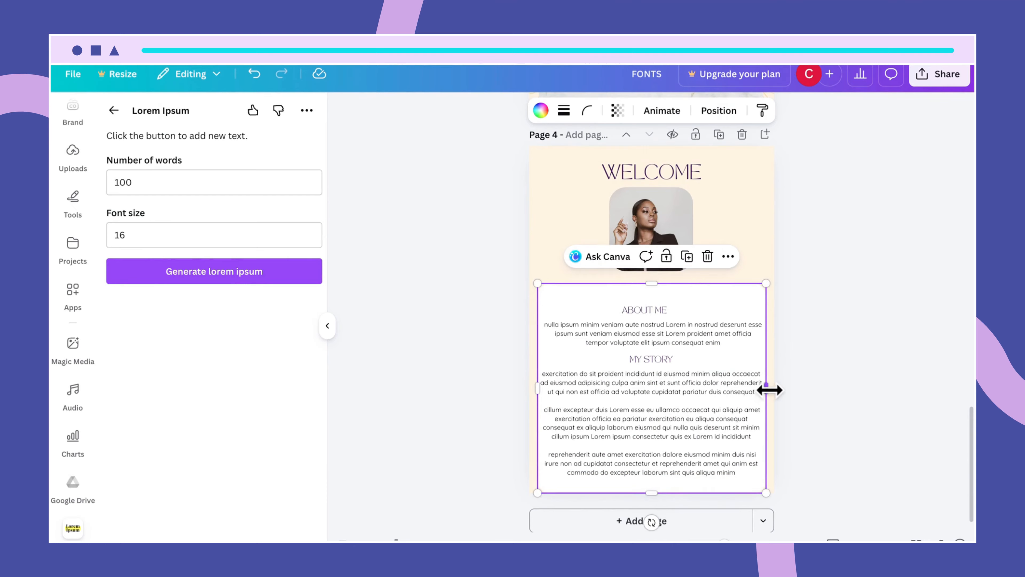
drag(769, 390, 772, 390)
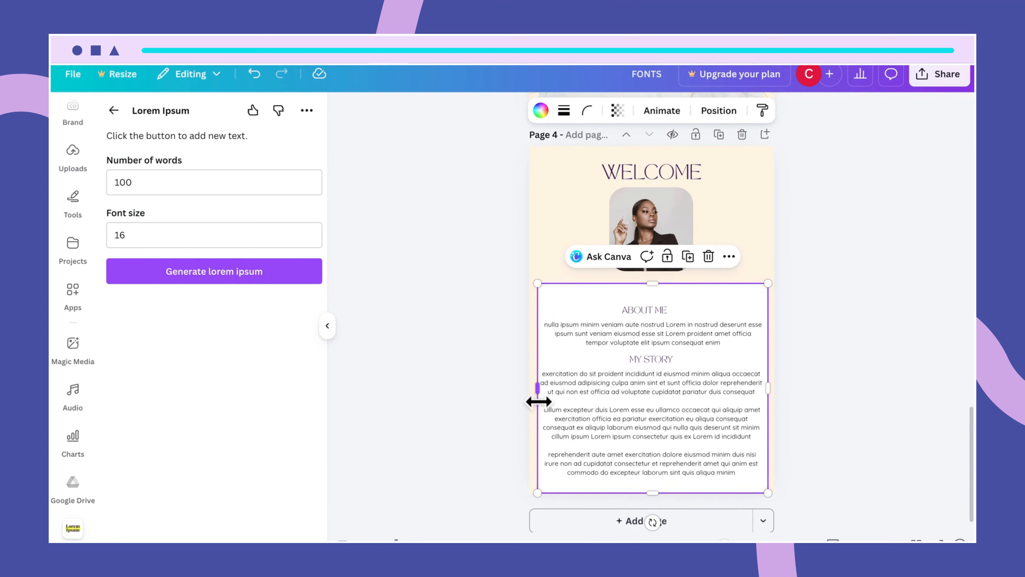
drag(538, 401, 533, 401)
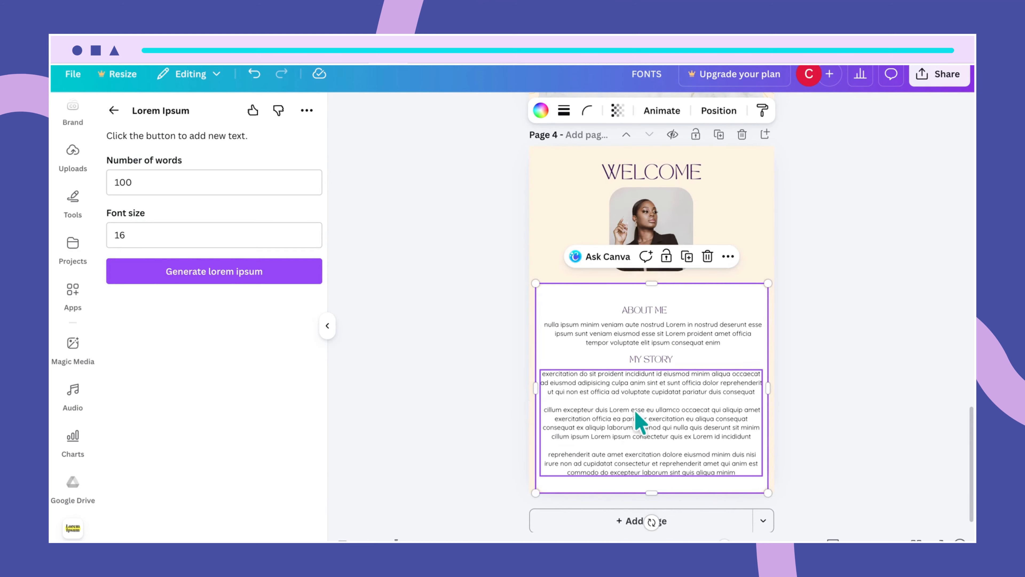
click(681, 373)
click(701, 313)
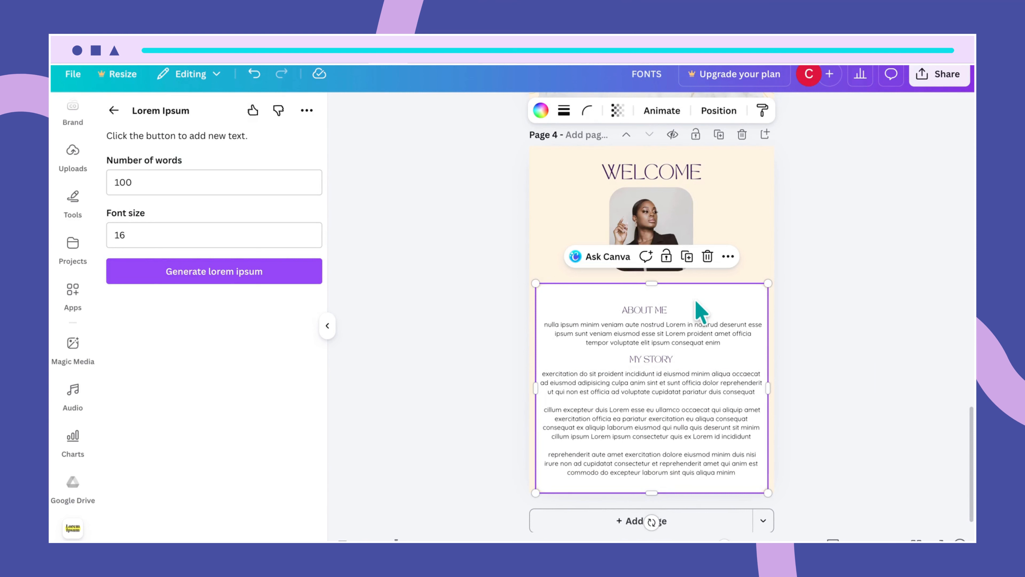
drag(701, 314, 696, 304)
- Nudge the My Story body text and the MY STORY heading slightly down
click(710, 438)
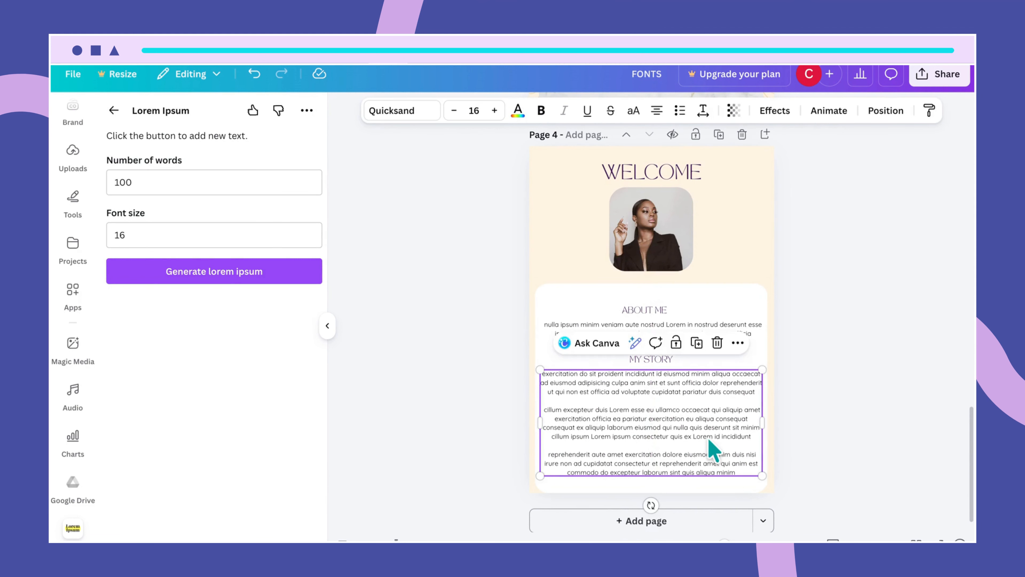
drag(711, 438, 707, 442)
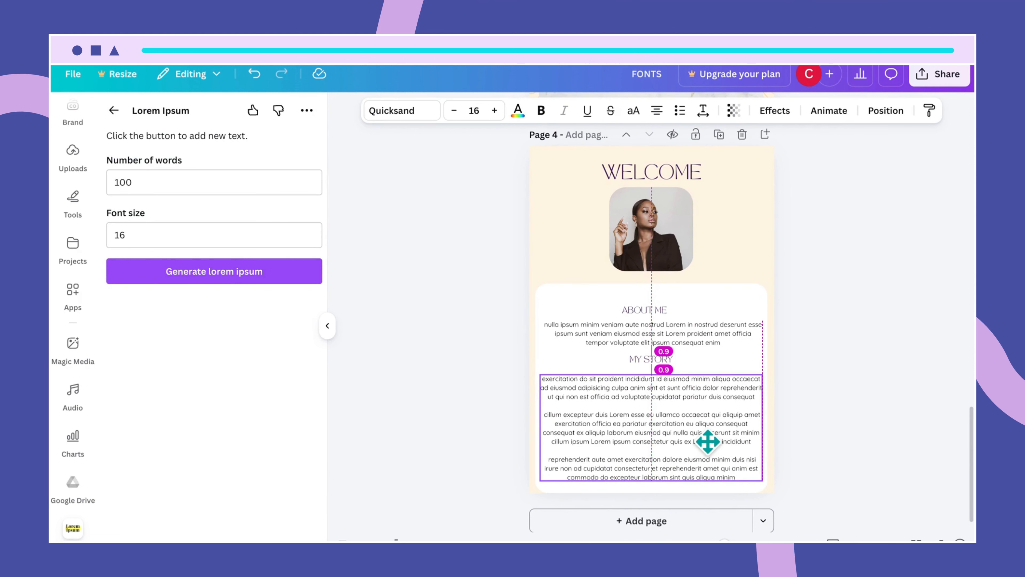
drag(707, 441, 710, 448)
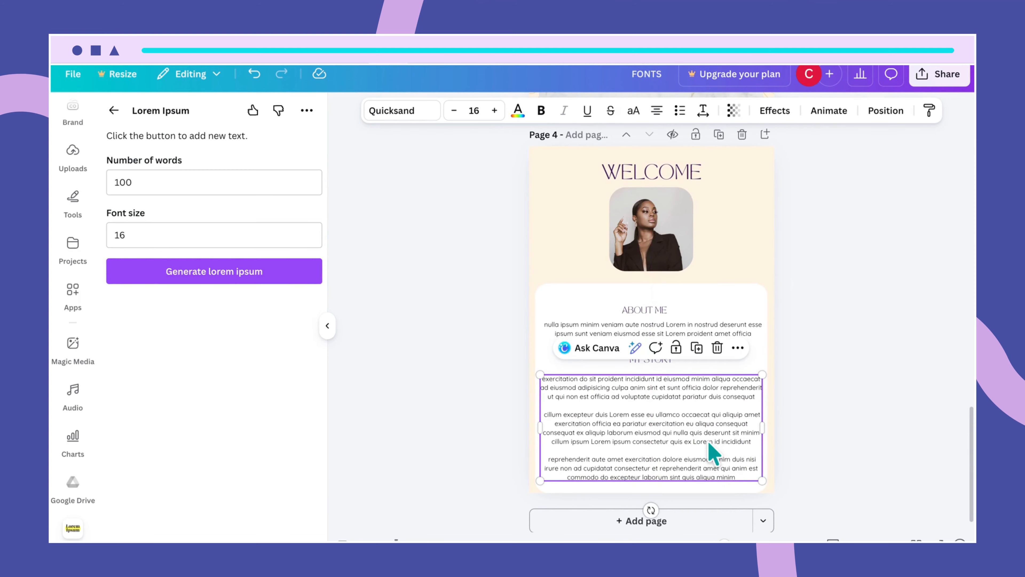
click(680, 369)
click(665, 362)
drag(665, 362, 663, 359)
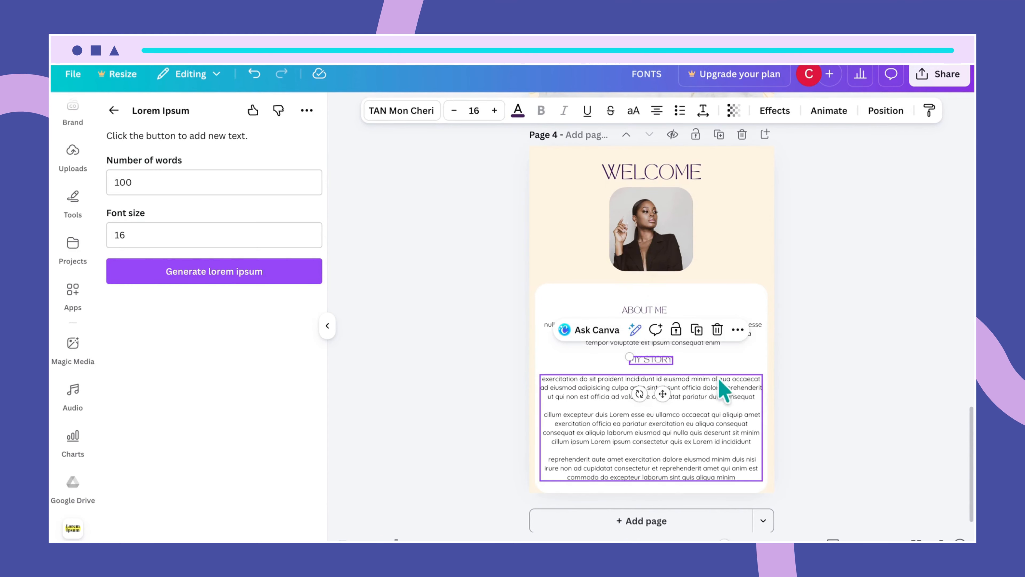
- Trim the white card's bottom edge upward
click(721, 392)
scroll(721, 393, down, 1)
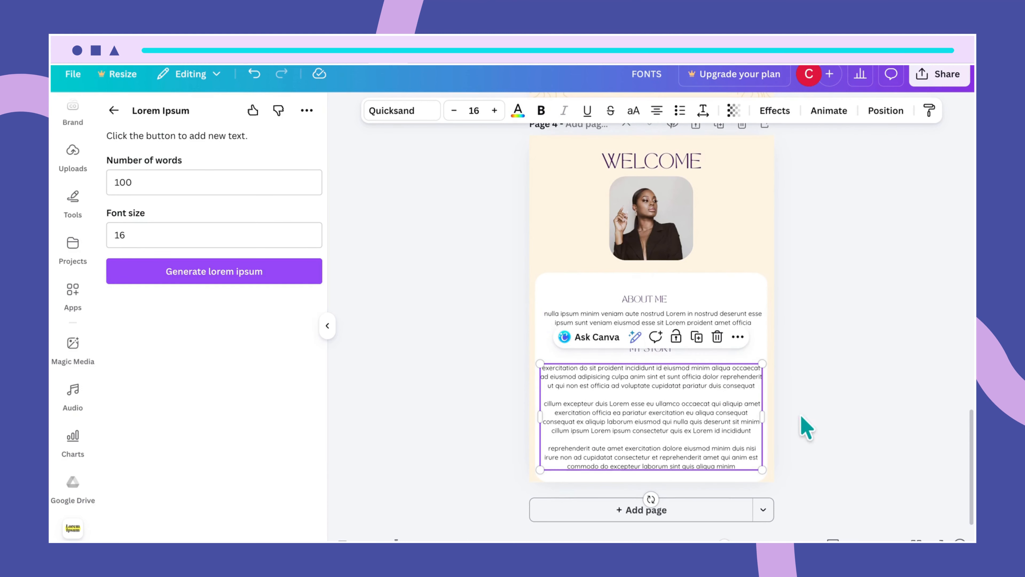
click(746, 477)
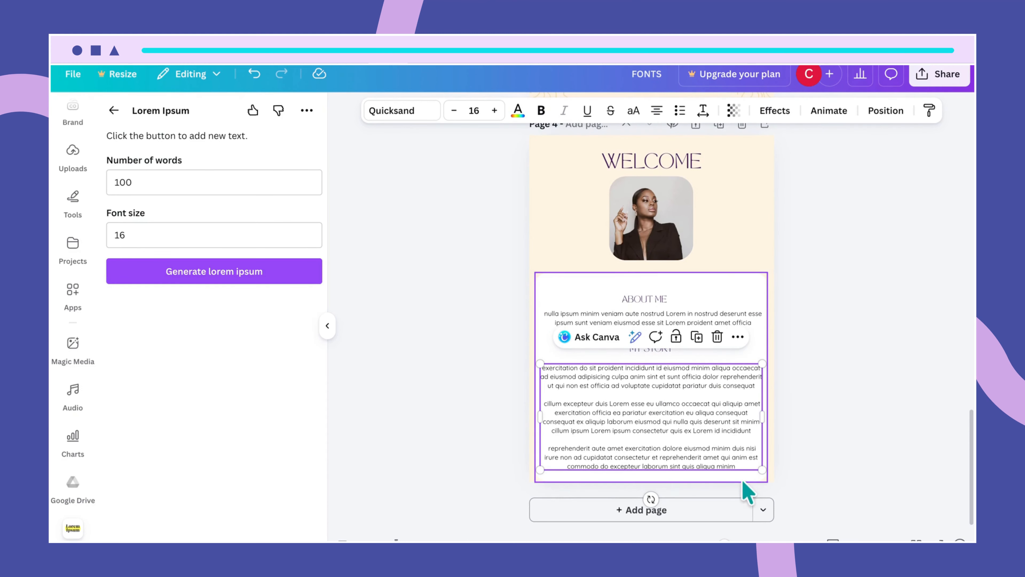
drag(650, 482, 648, 476)
click(843, 436)
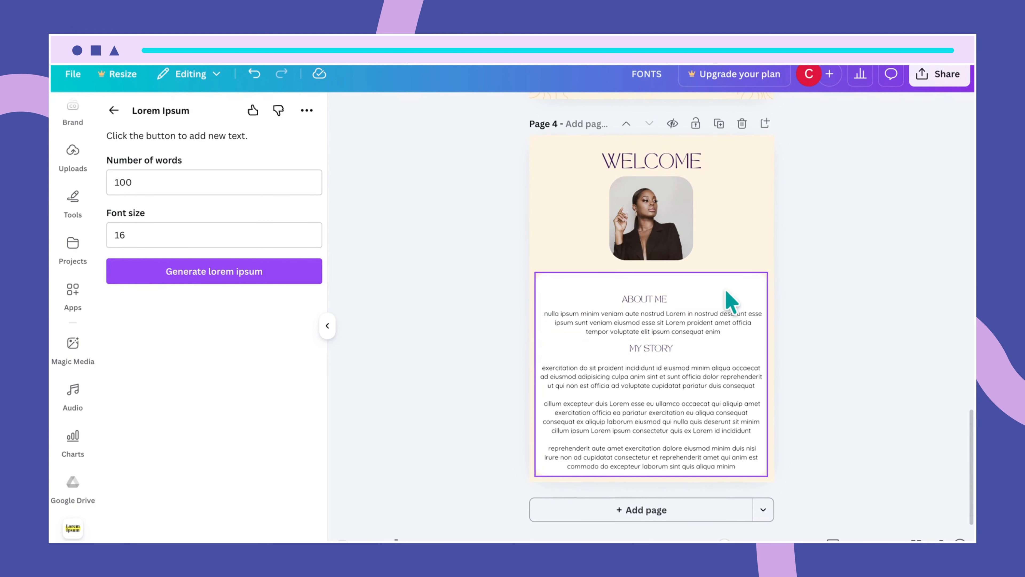
- Adjust the white card's position and nudge the My Story body text up
drag(727, 293, 723, 288)
click(677, 465)
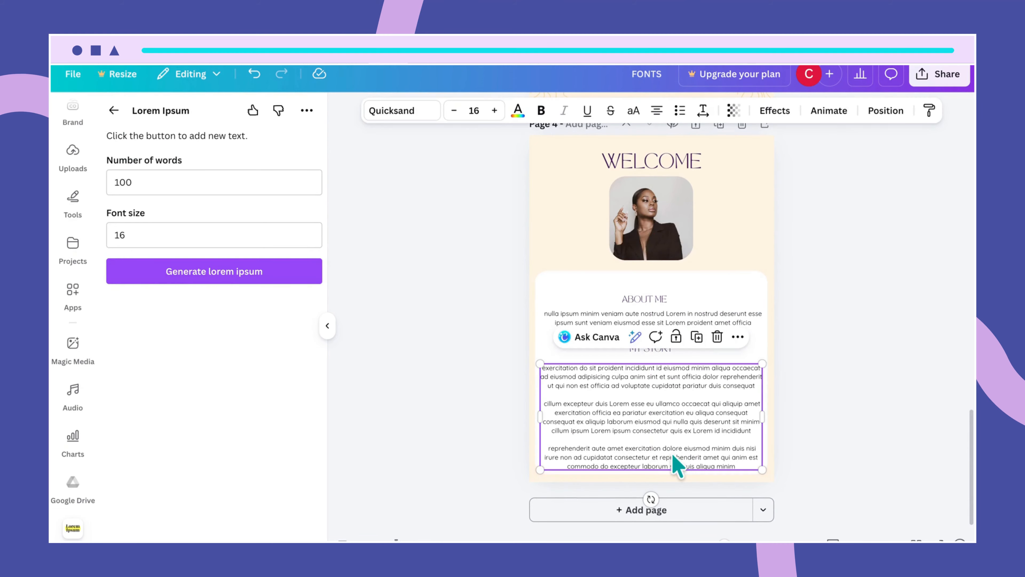
mouse_move(677, 465)
mouse_down()
mouse_move(671, 451)
mouse_move(677, 457)
mouse_up()
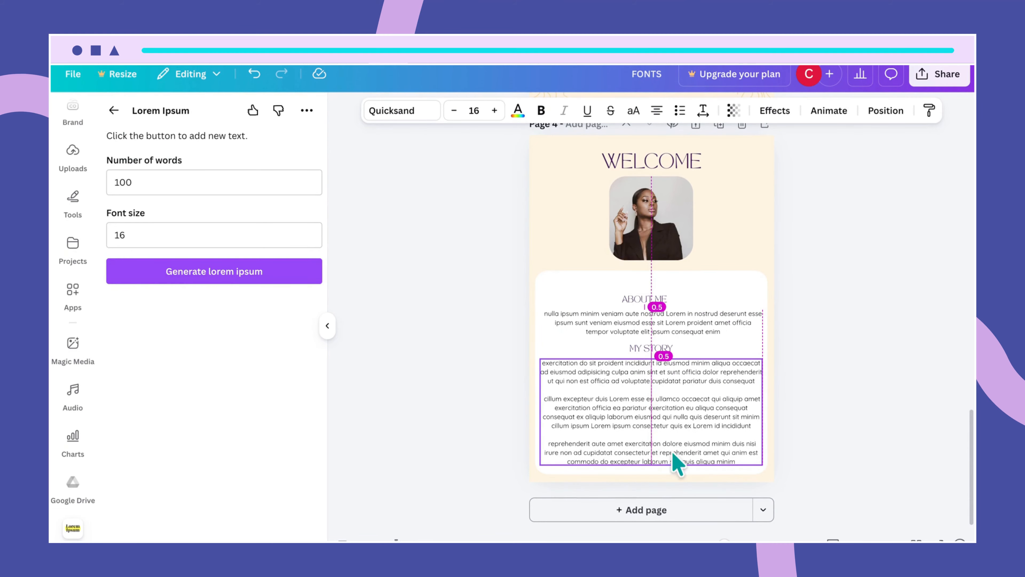
click(834, 446)
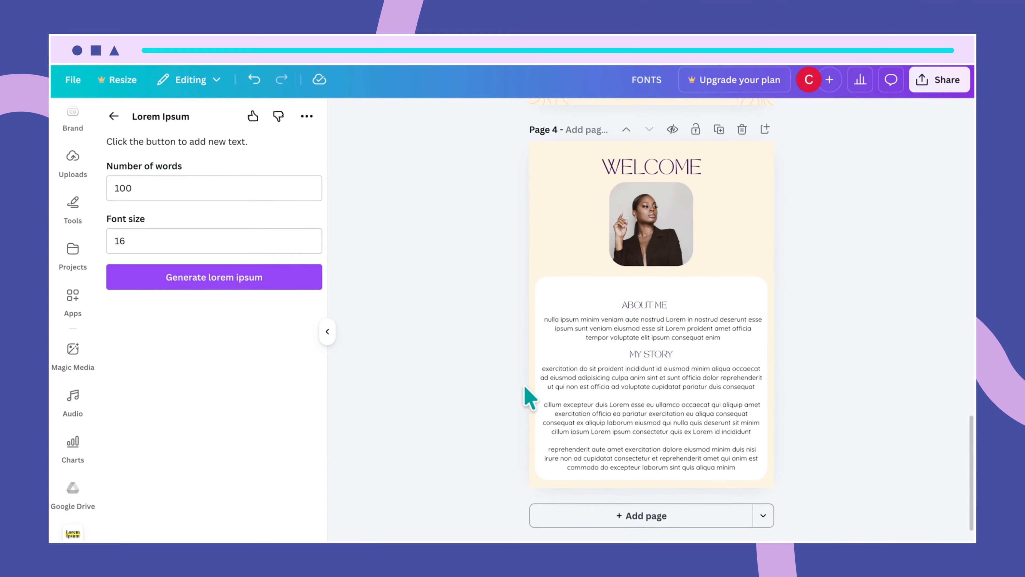
- Search Elements for 'laptop on table' and add a laptop photo to the page
click(73, 298)
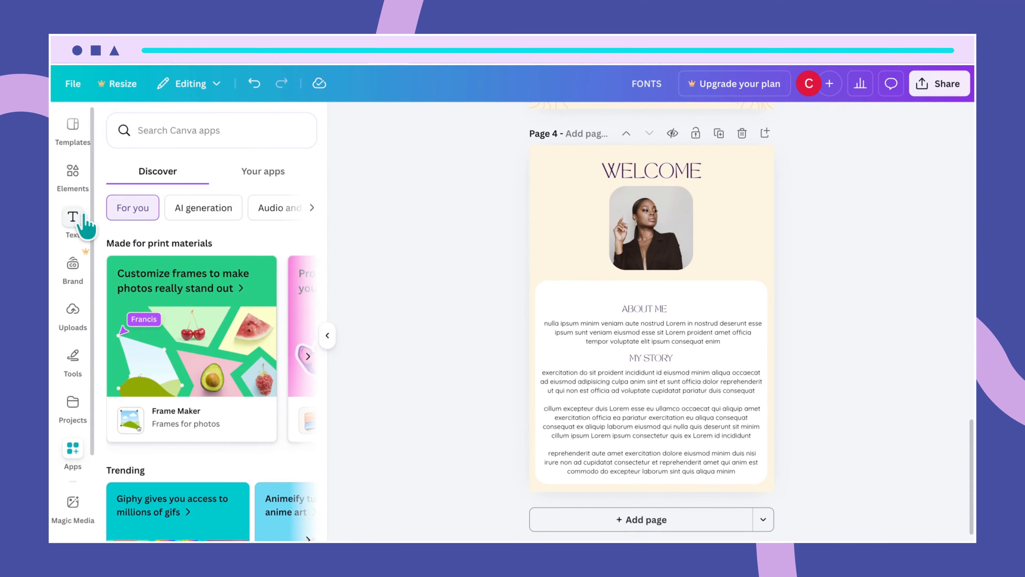
click(74, 184)
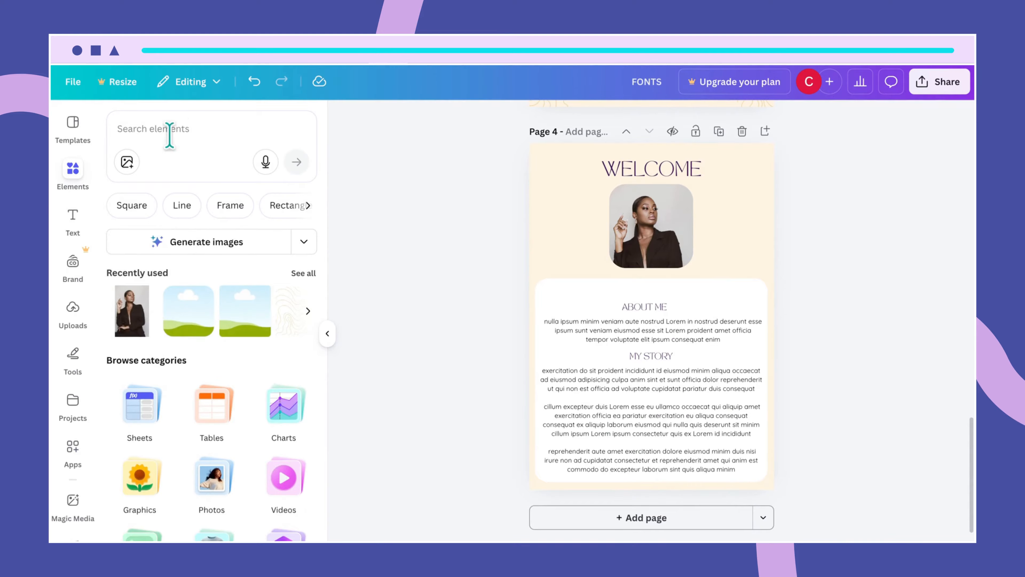
click(192, 130)
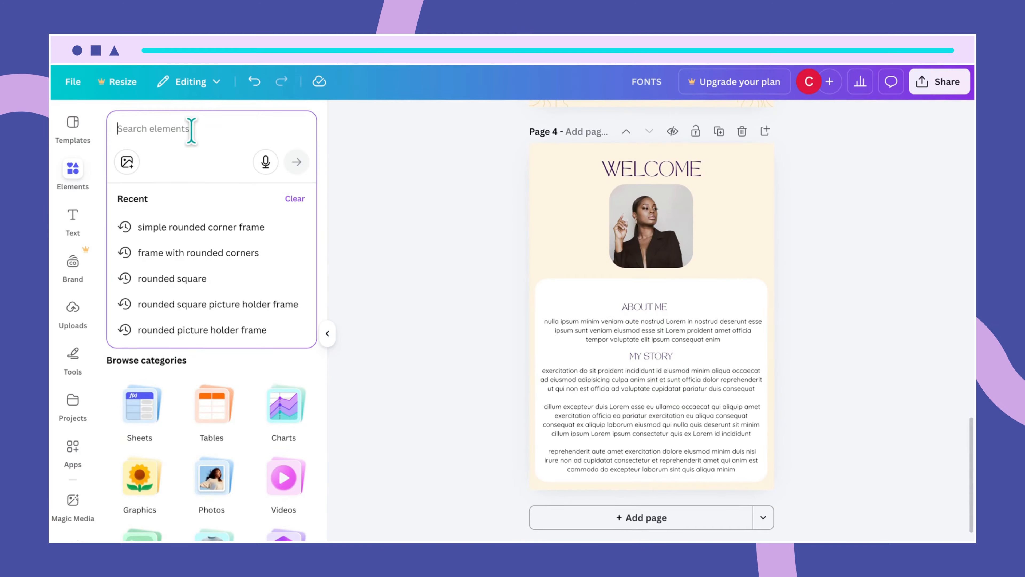
text(l)
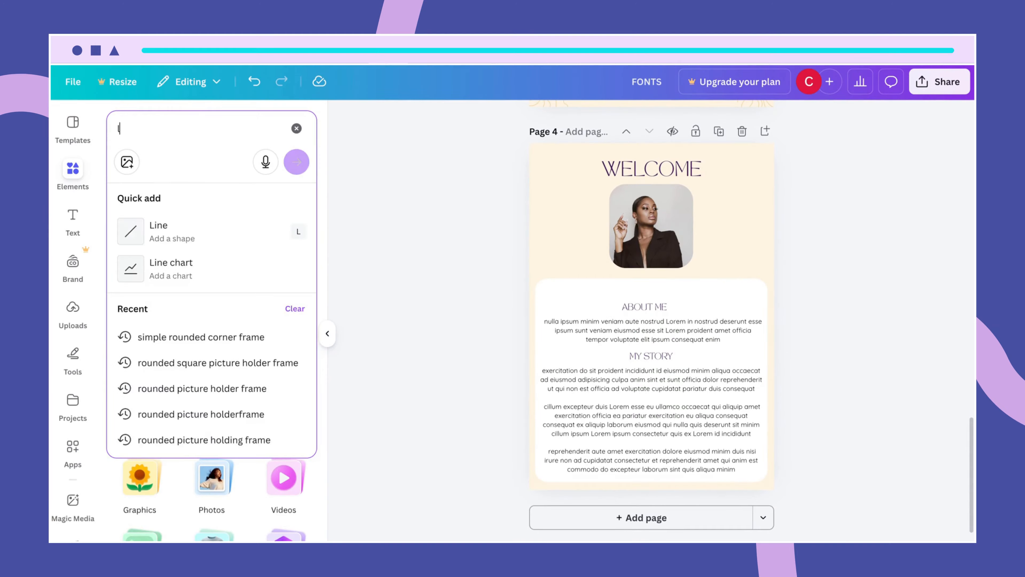
text(aptop)
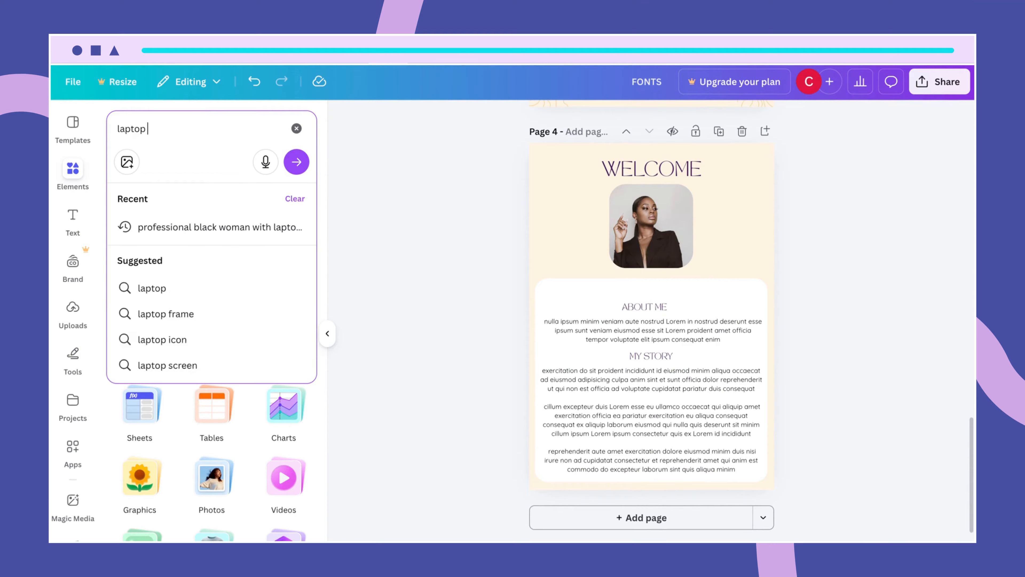
text( on tab)
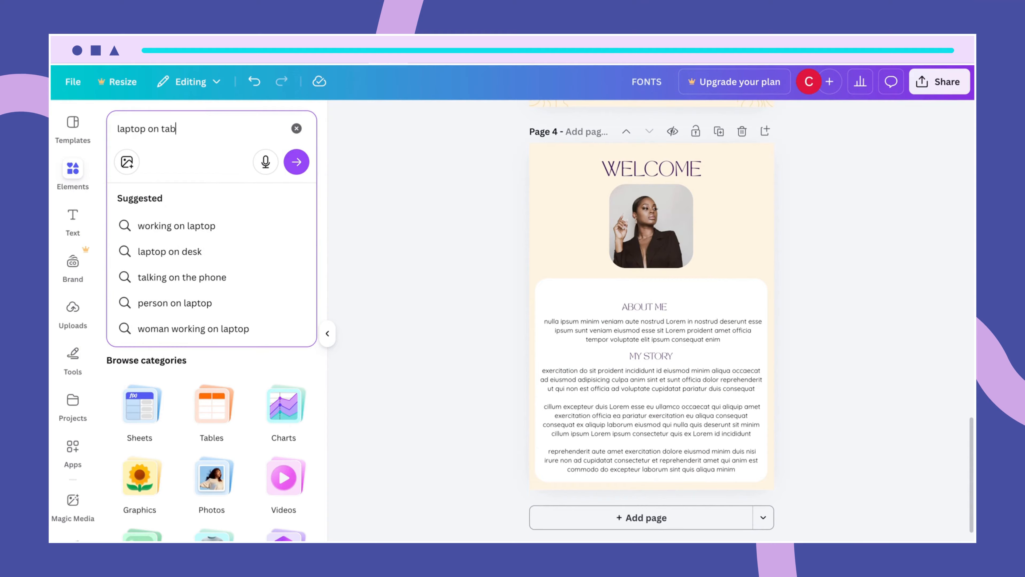
text(le)
key(Return)
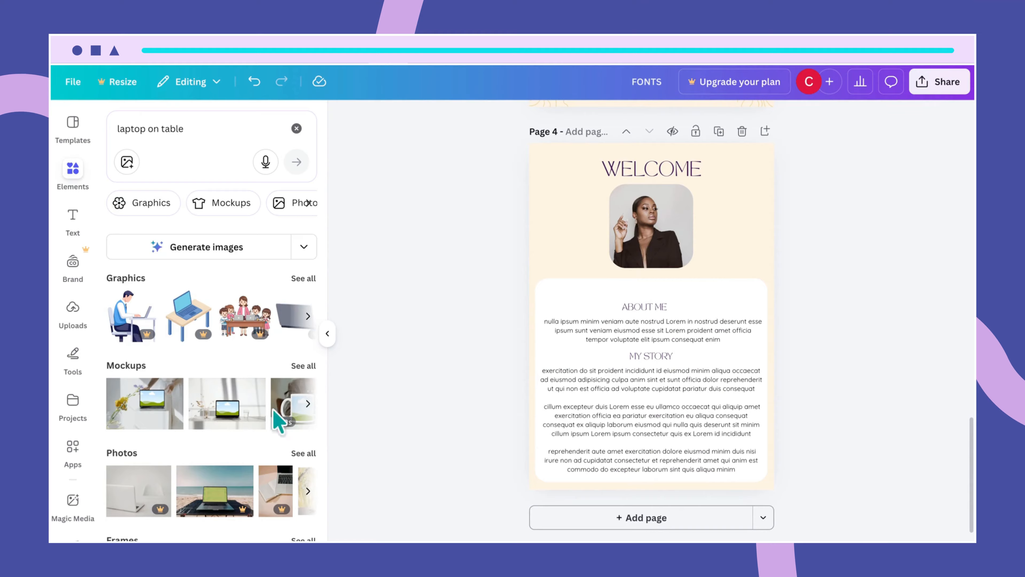
scroll(287, 446, down, 2)
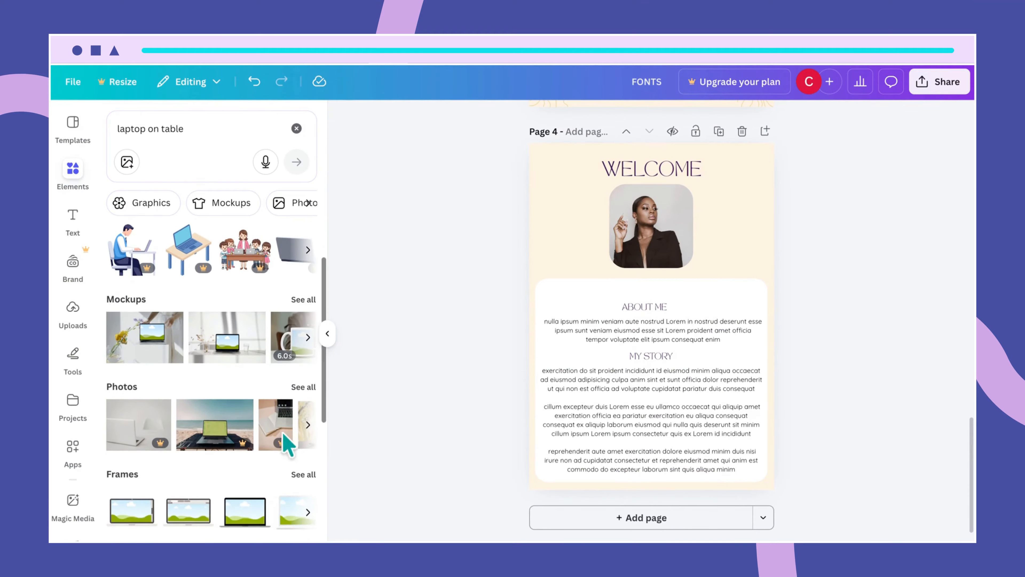
click(303, 387)
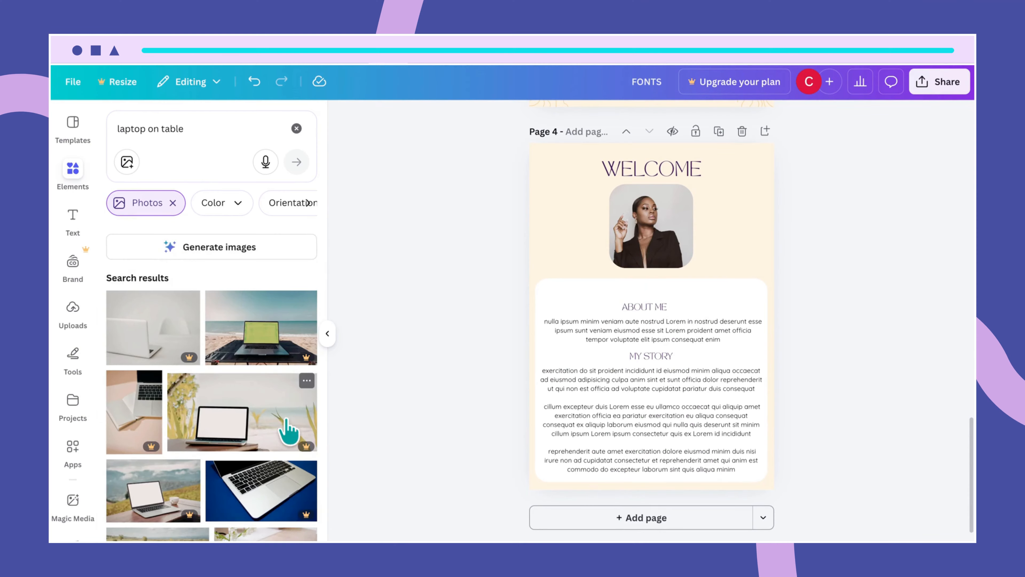
scroll(287, 430, down, 5)
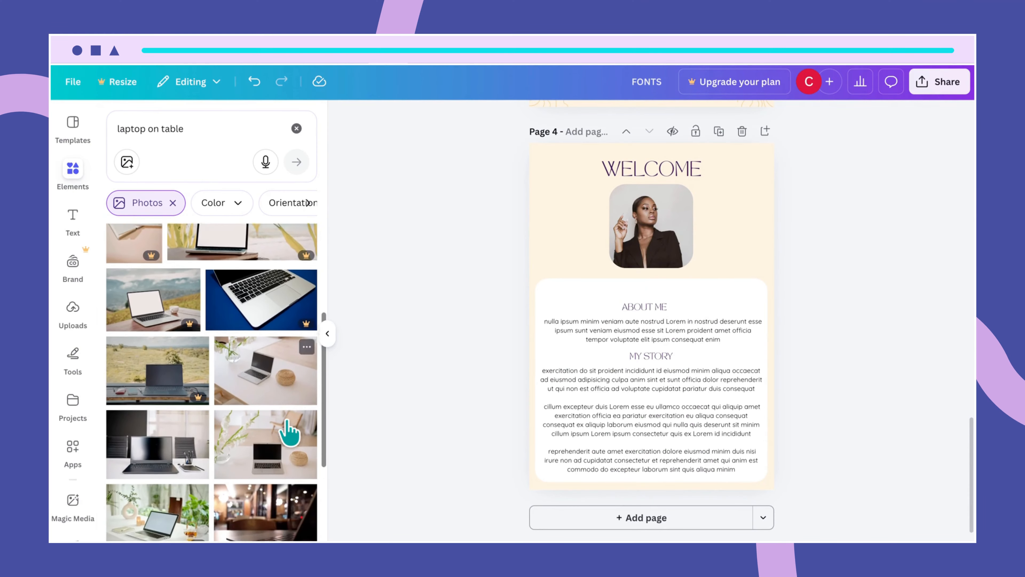
scroll(287, 430, down, 1)
click(265, 434)
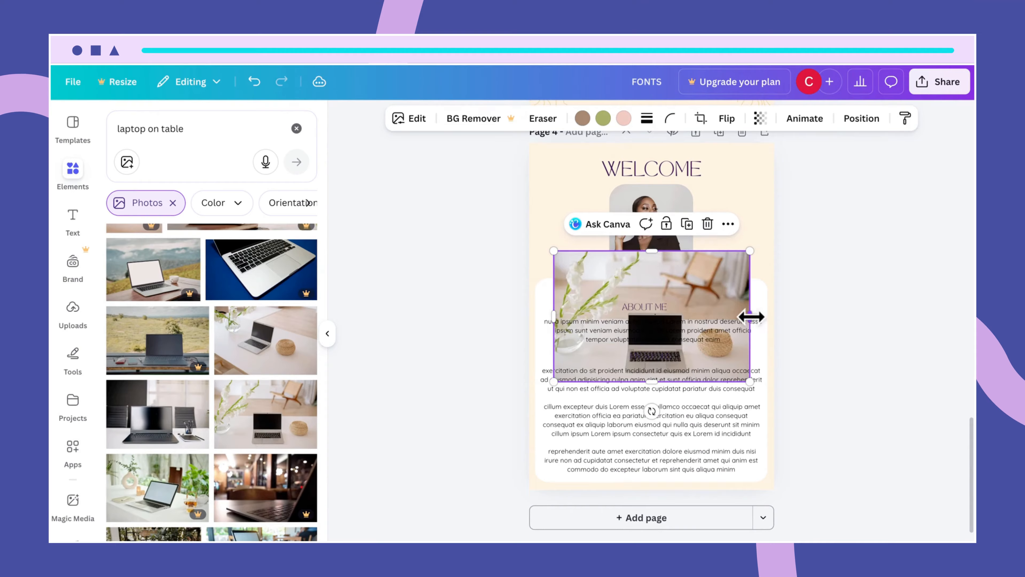
- Stretch the laptop photo to full page width as a short strip and start cropping it
drag(749, 316, 775, 316)
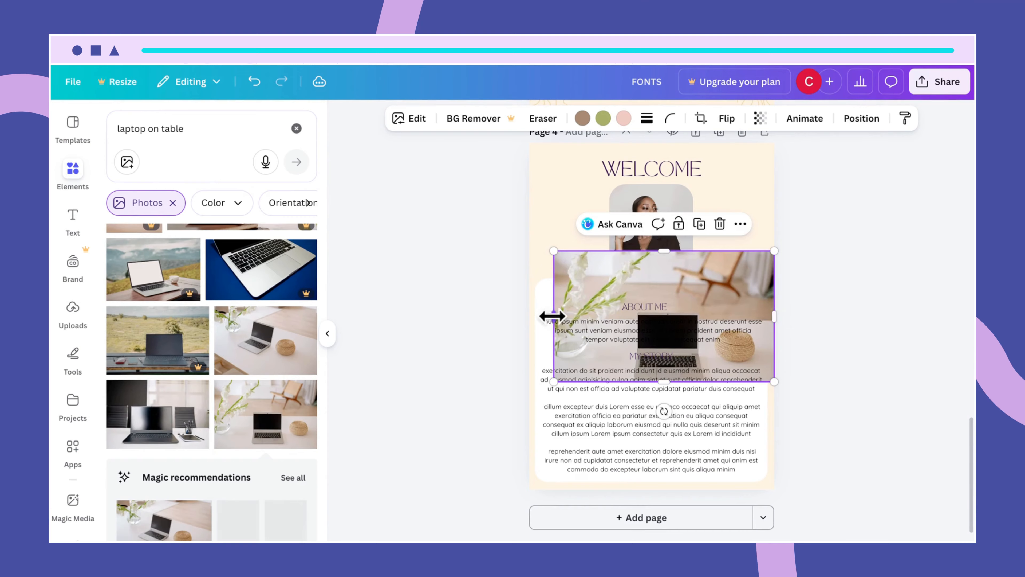
drag(553, 316, 529, 316)
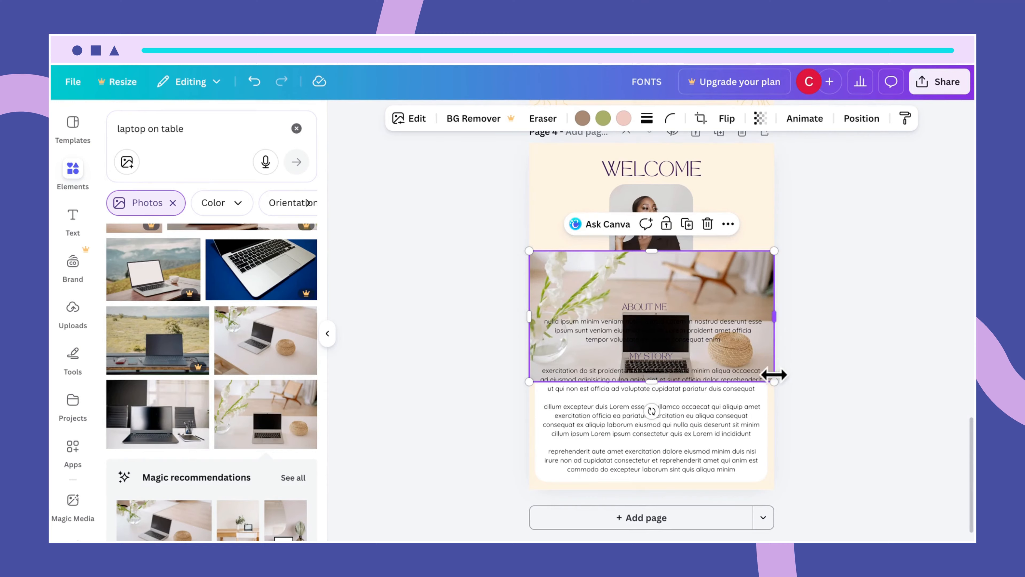
drag(774, 381, 771, 289)
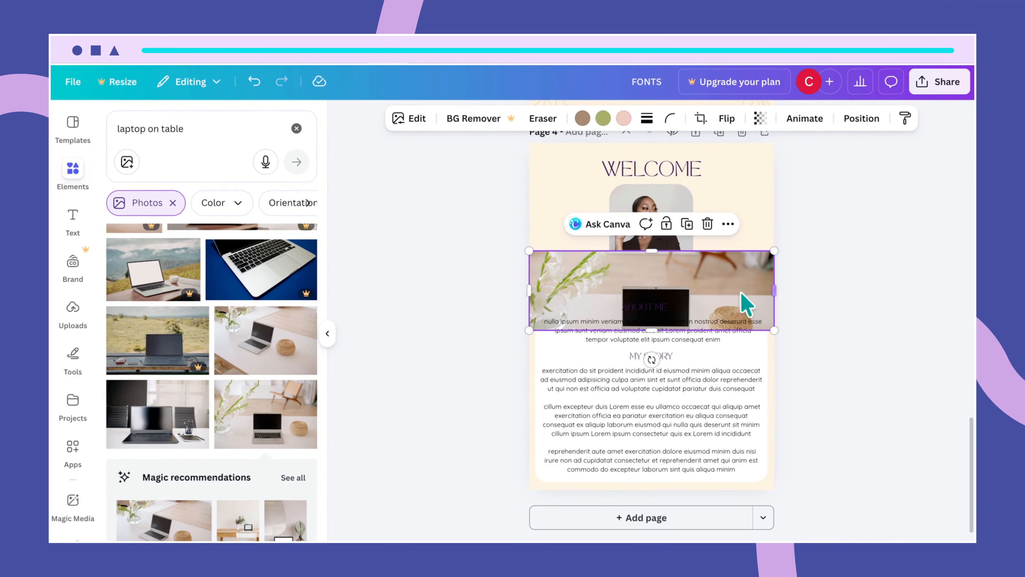
double_click(660, 274)
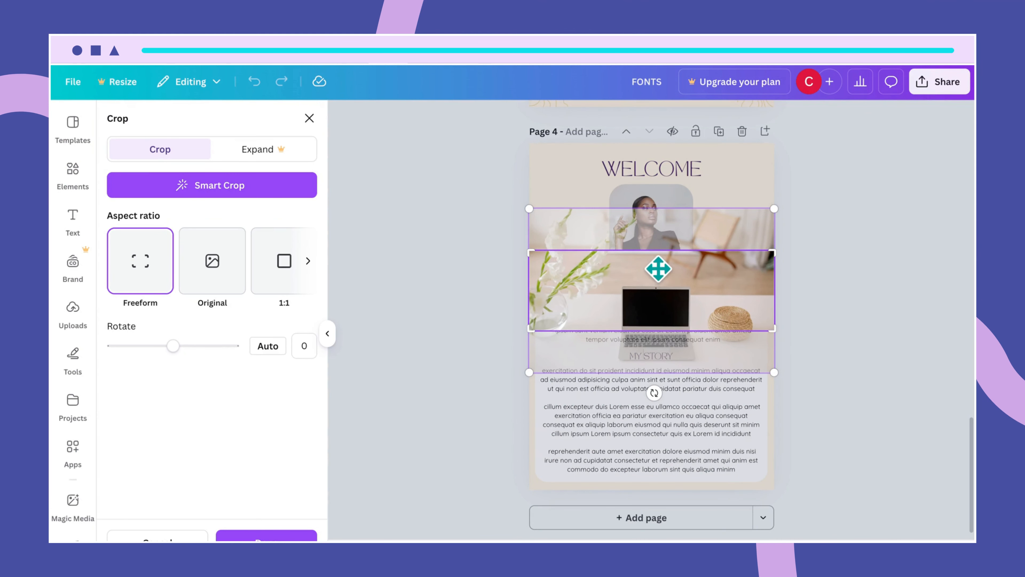
- Reposition the image within its crop, apply it, and move the strip to Page 4's bottom edge
drag(657, 267, 660, 262)
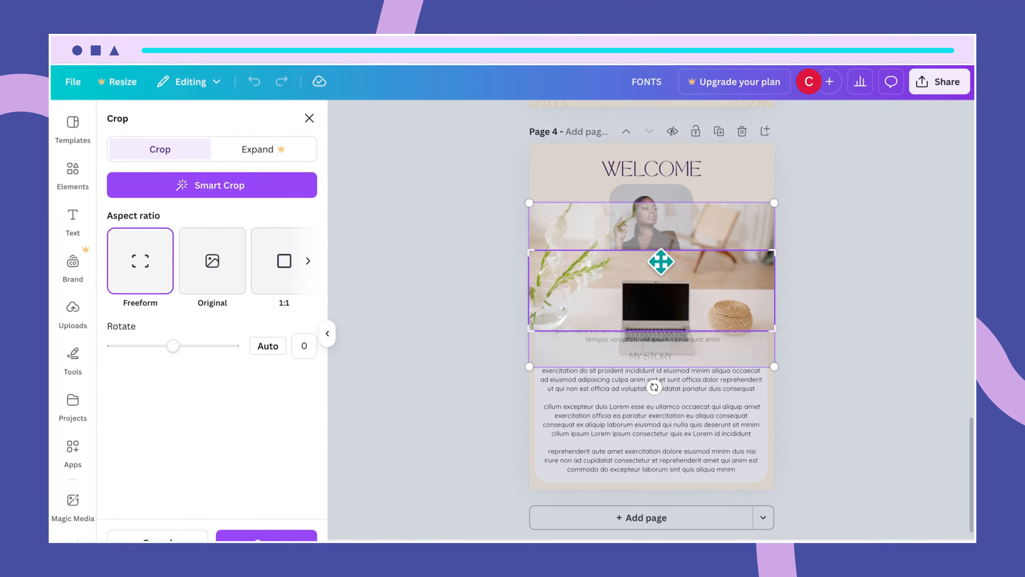
click(831, 277)
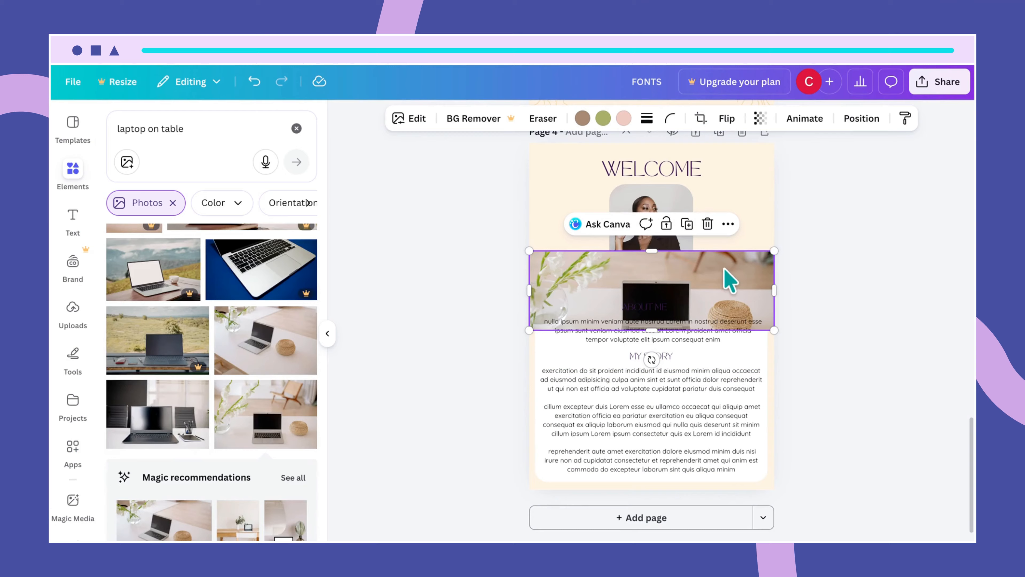
drag(730, 281, 726, 485)
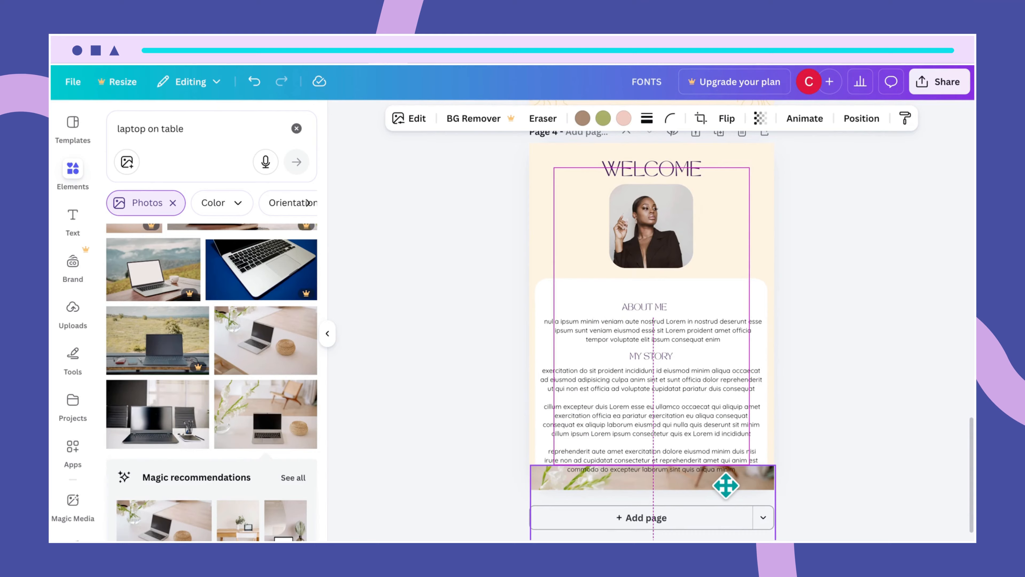
mouse_move(725, 485)
mouse_down()
mouse_move(719, 325)
mouse_move(728, 492)
mouse_up()
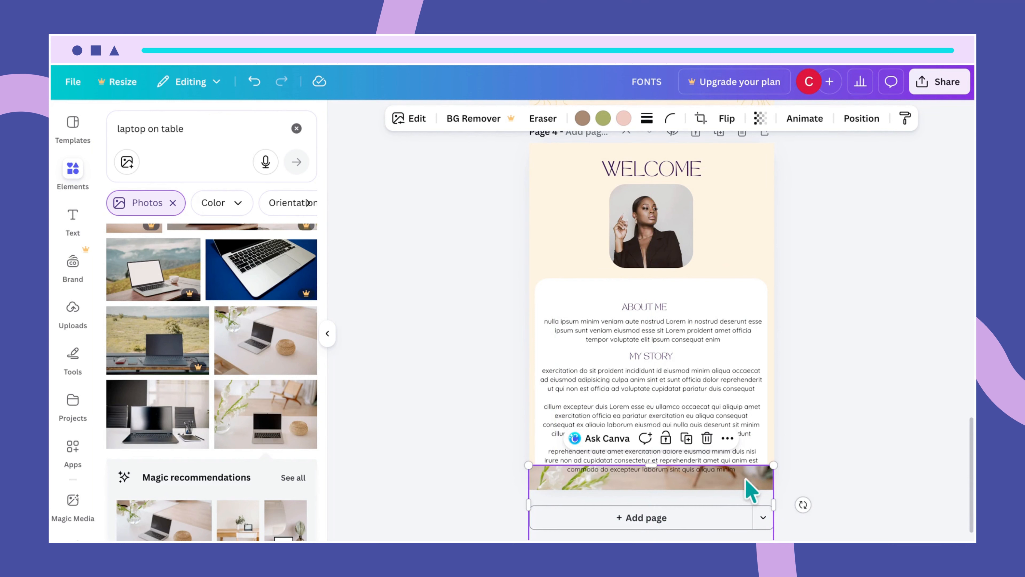
click(836, 448)
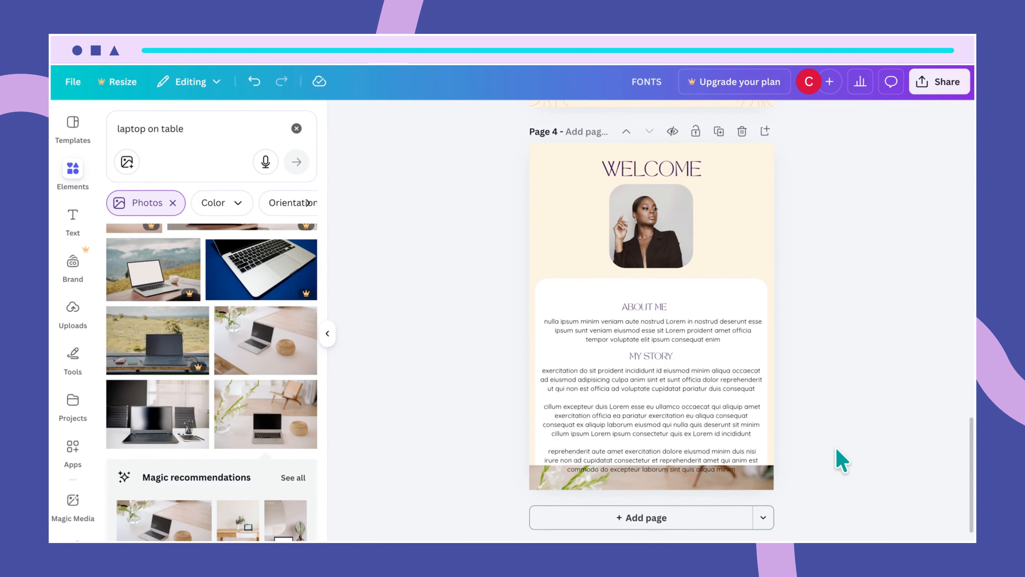
click(767, 480)
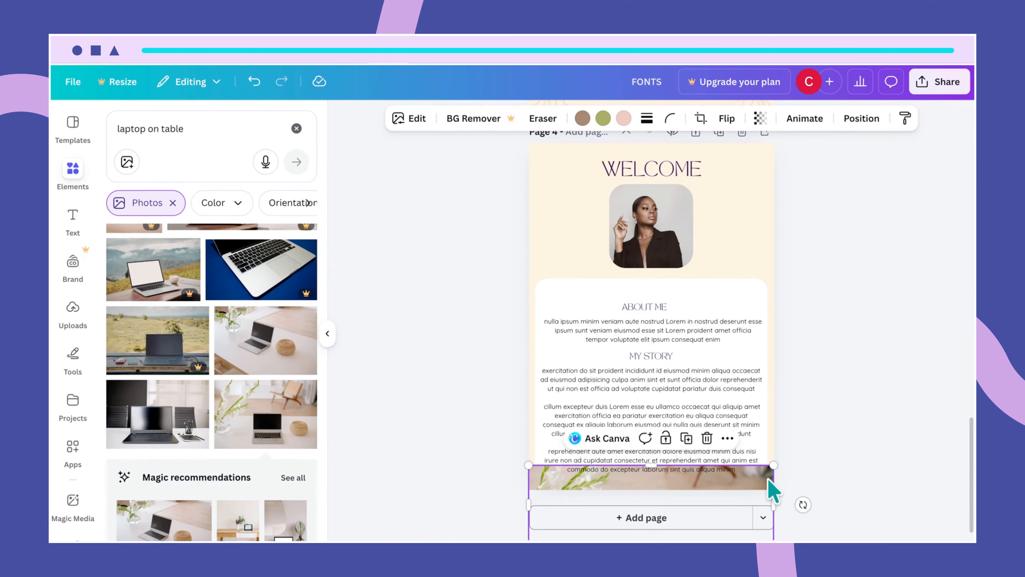
- Send the laptop photo behind the white text card
click(861, 118)
click(298, 222)
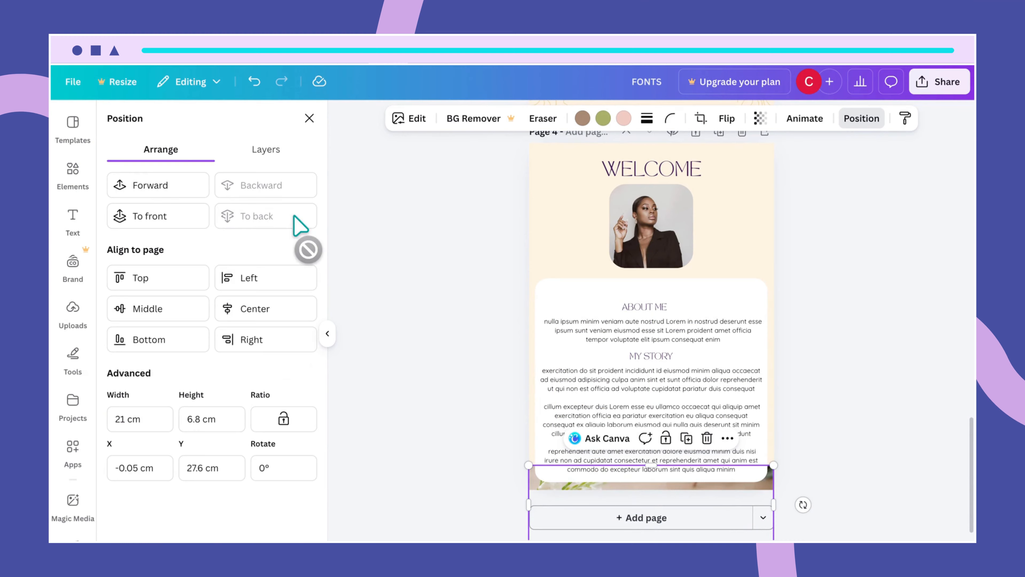
click(793, 387)
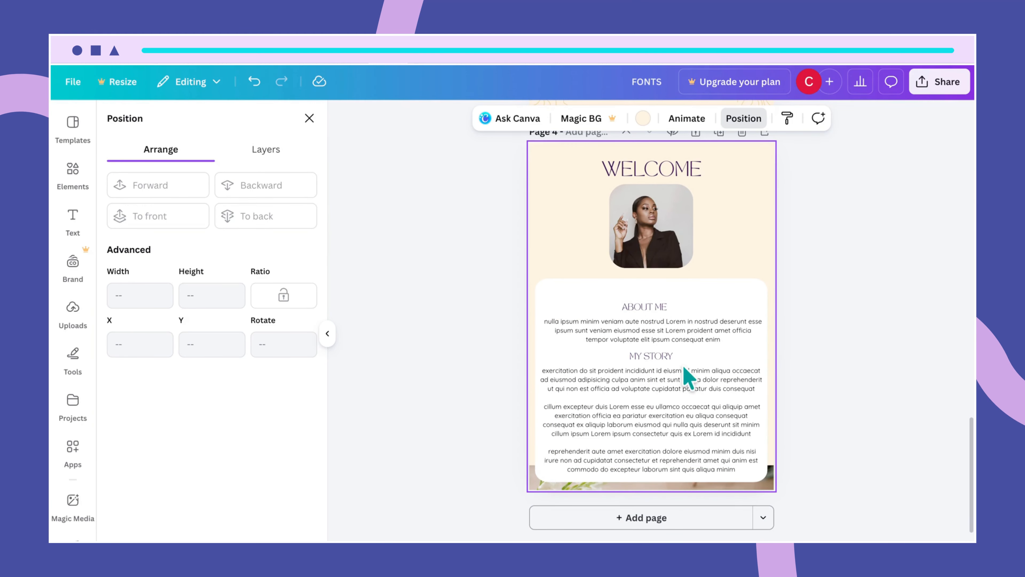
- Move the ABOUT ME heading, MY STORY heading and My Story body text up
click(650, 306)
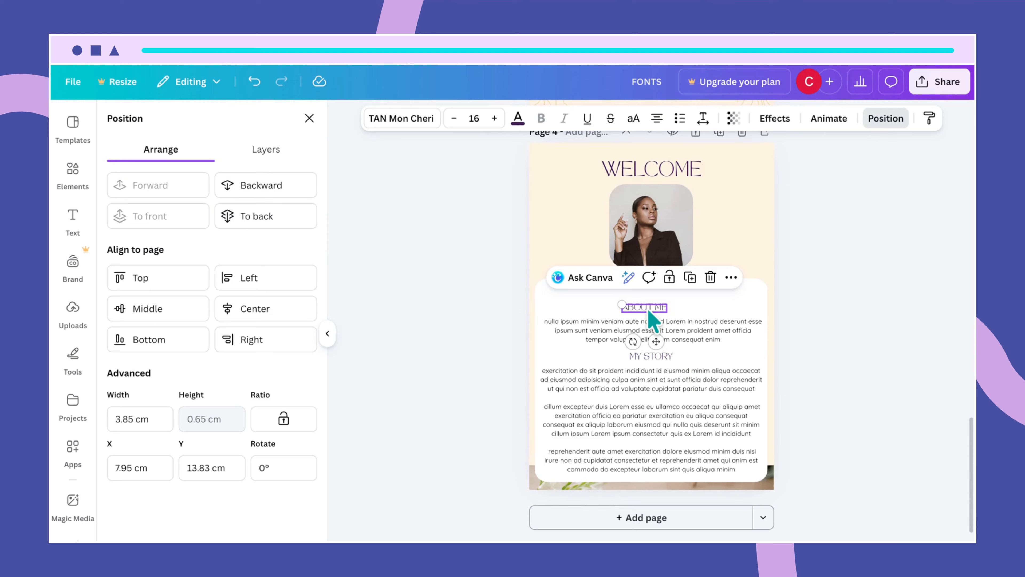
drag(647, 311, 677, 318)
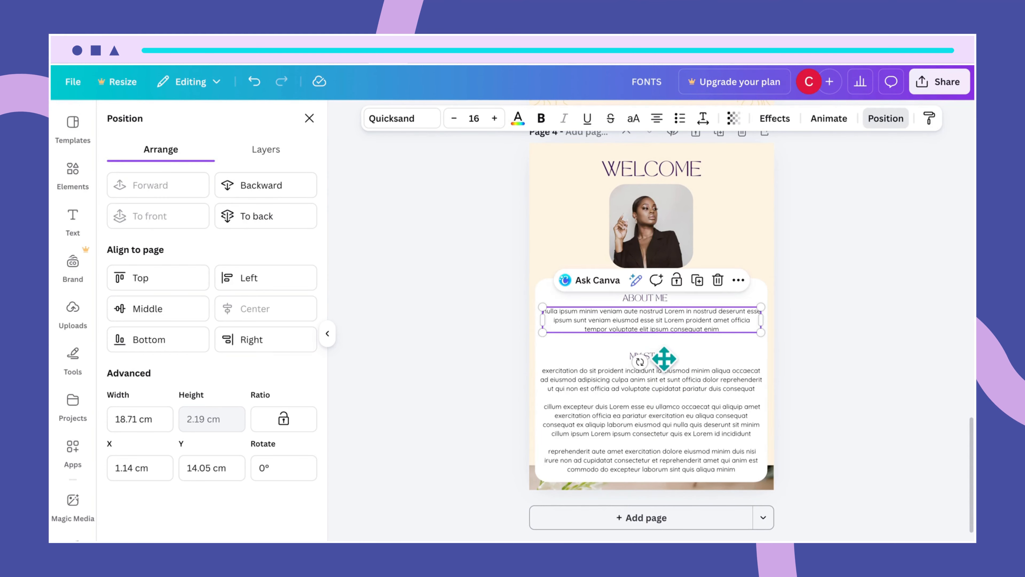
click(704, 375)
click(665, 359)
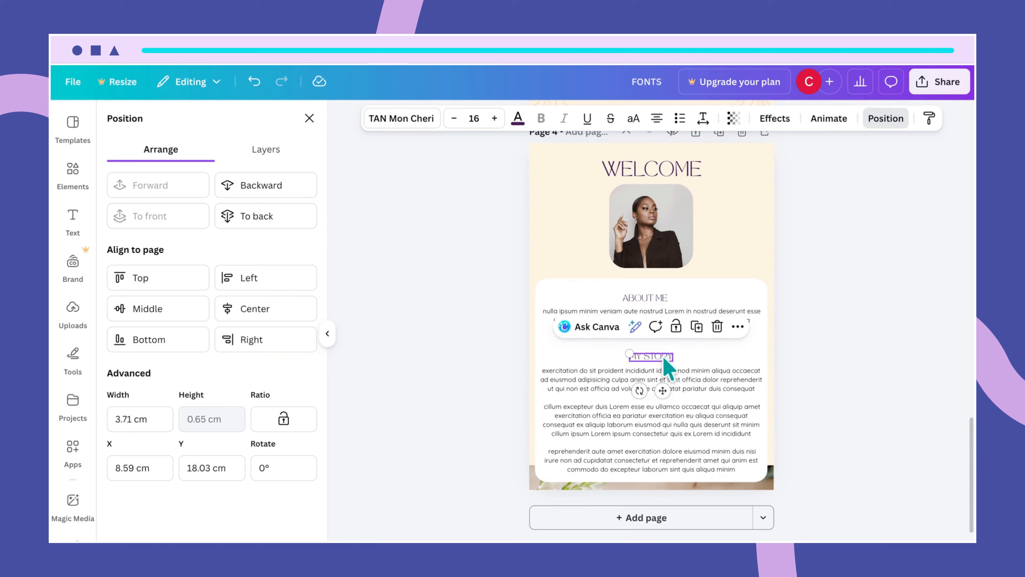
drag(664, 359, 659, 353)
mouse_move(682, 407)
mouse_down()
mouse_move(675, 382)
mouse_move(680, 389)
mouse_up()
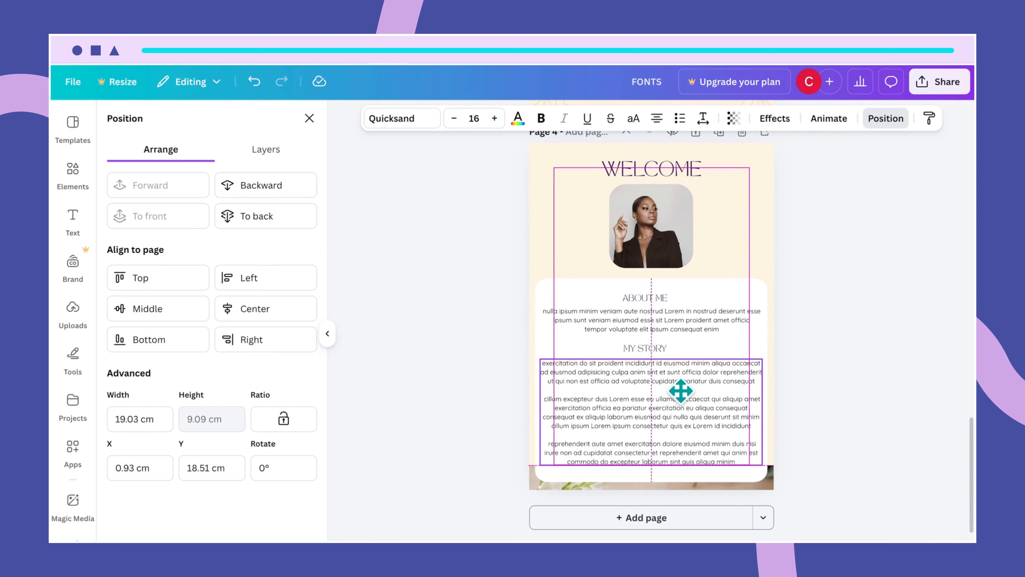
drag(680, 390, 687, 396)
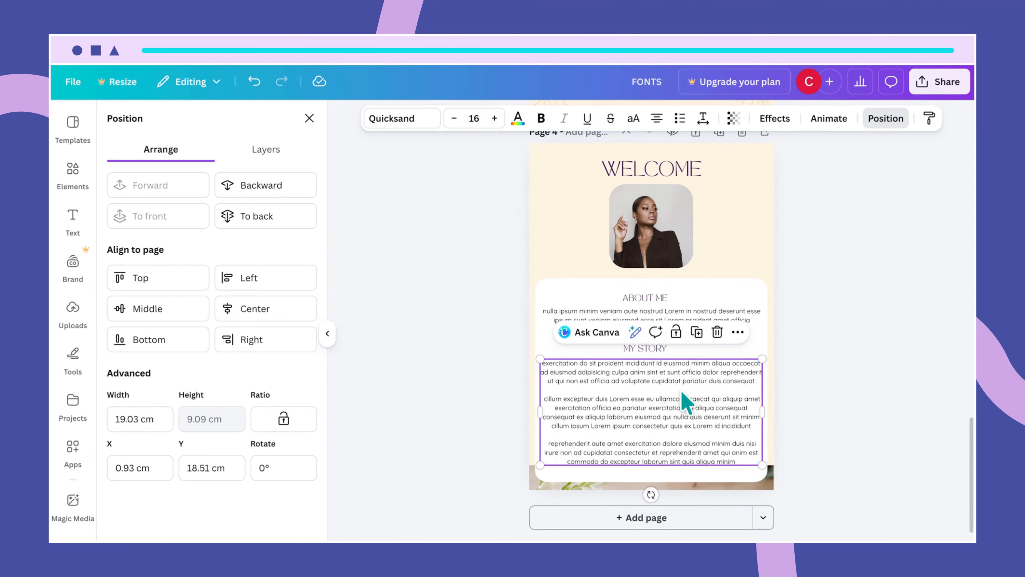
- Fine-tune the MY STORY heading's spacing between About Me and its paragraph
click(707, 478)
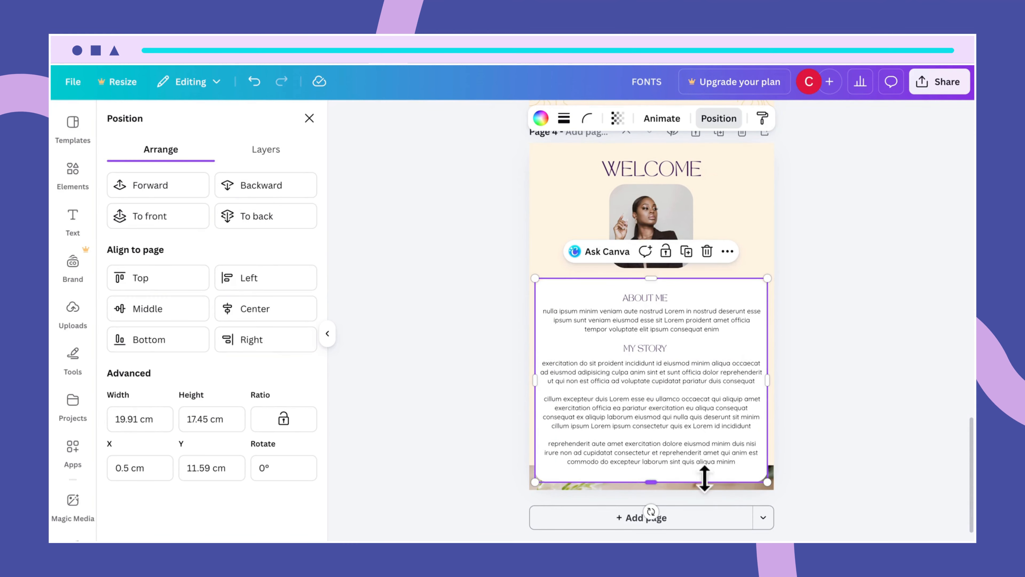
click(690, 448)
drag(690, 448, 690, 448)
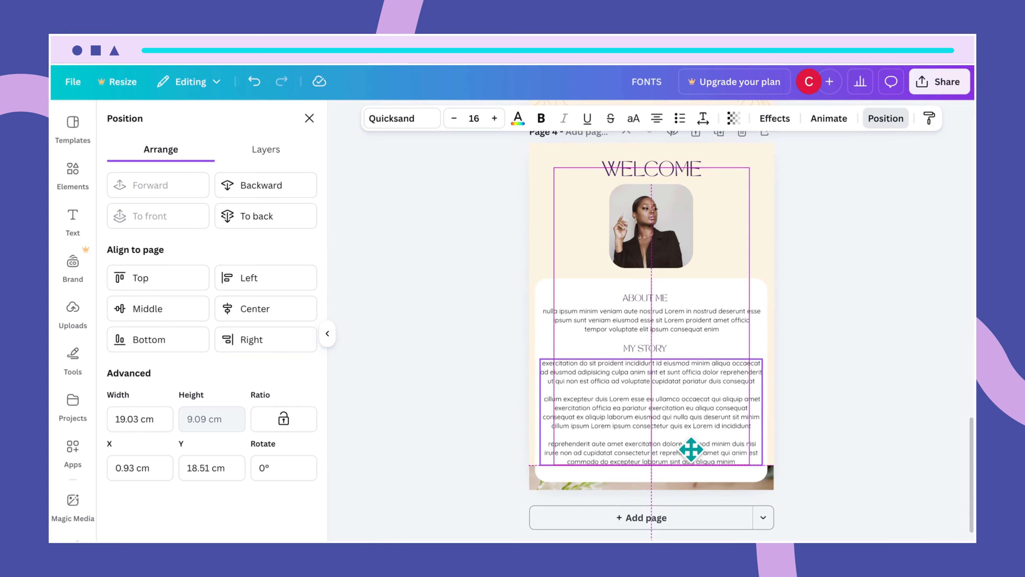
click(686, 474)
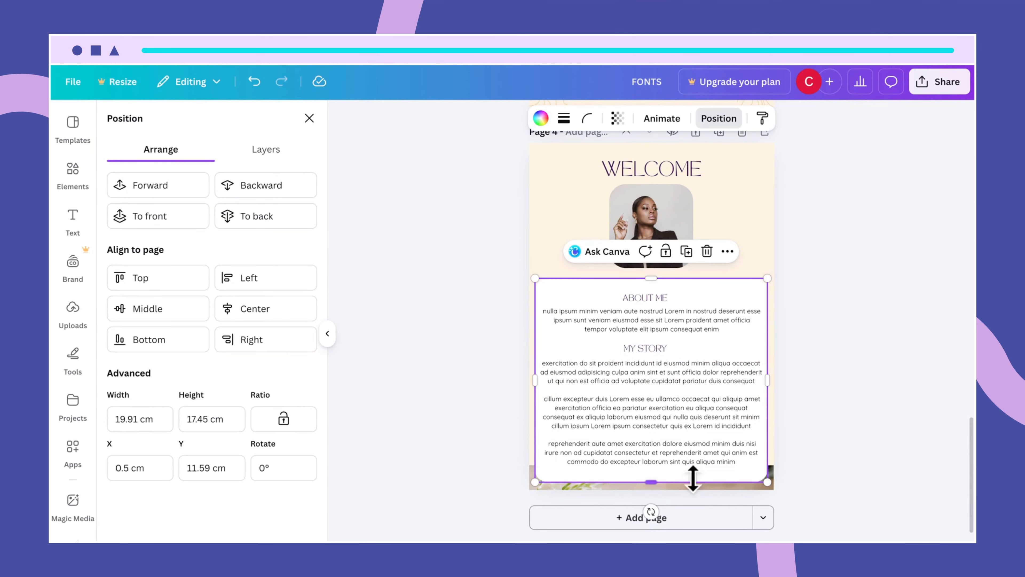
click(646, 350)
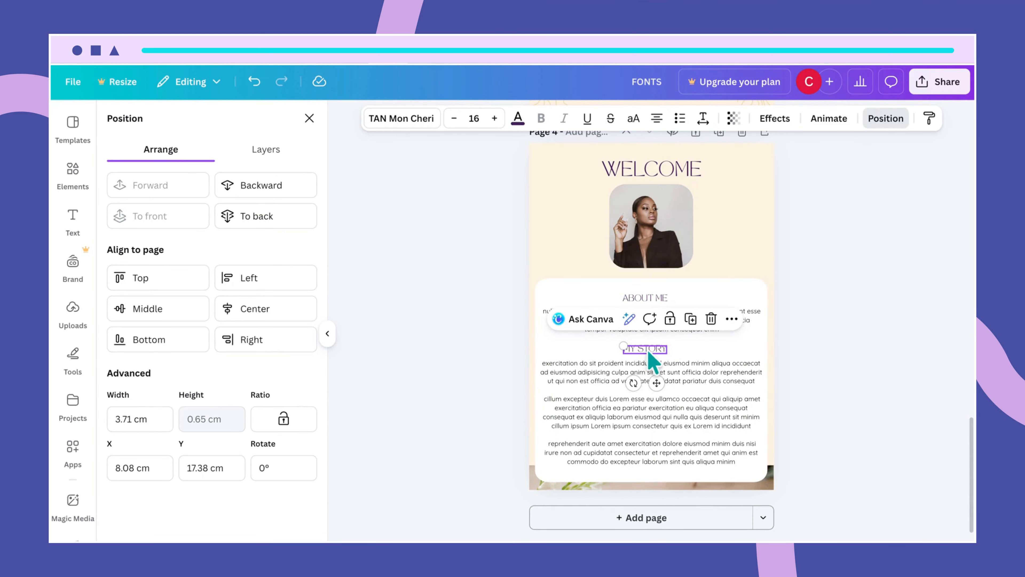
drag(650, 358, 648, 350)
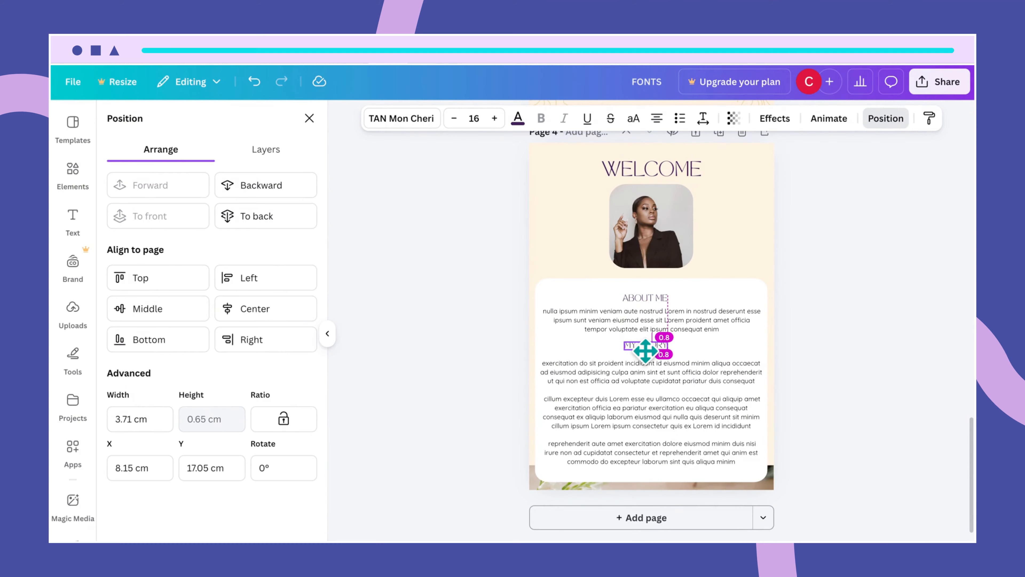
drag(645, 350, 646, 355)
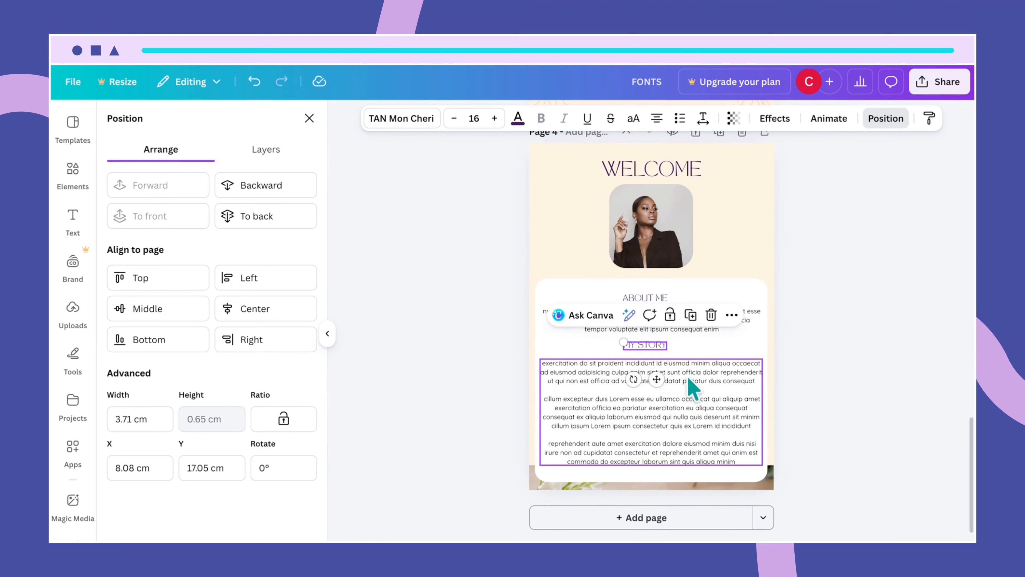
click(691, 384)
click(722, 356)
click(654, 348)
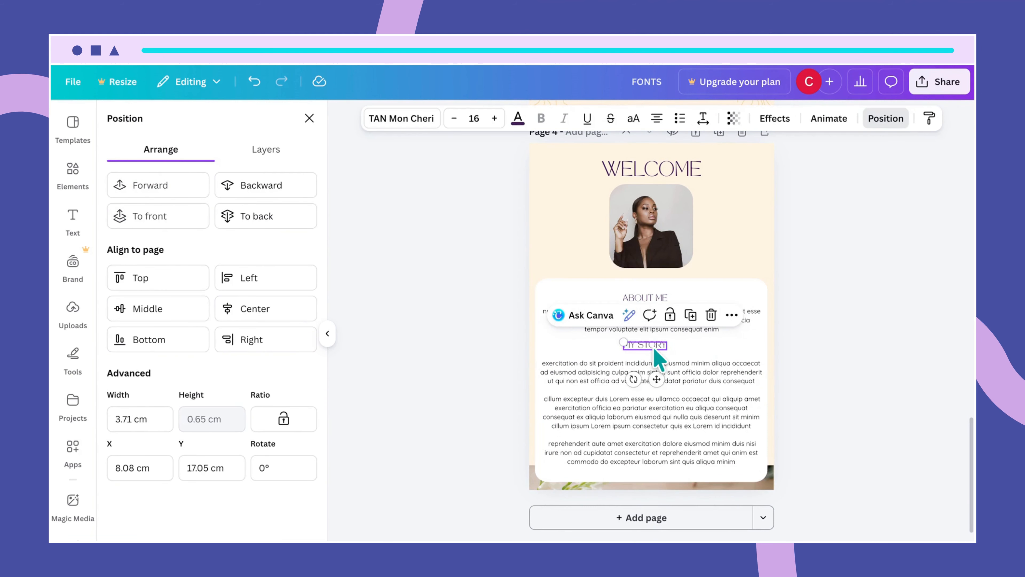
drag(655, 350, 657, 355)
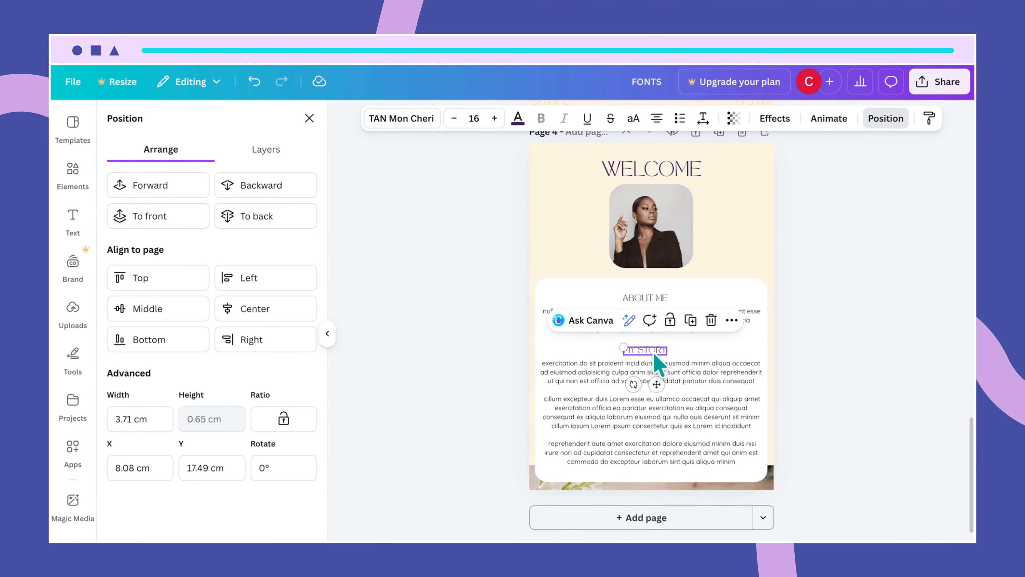
click(830, 483)
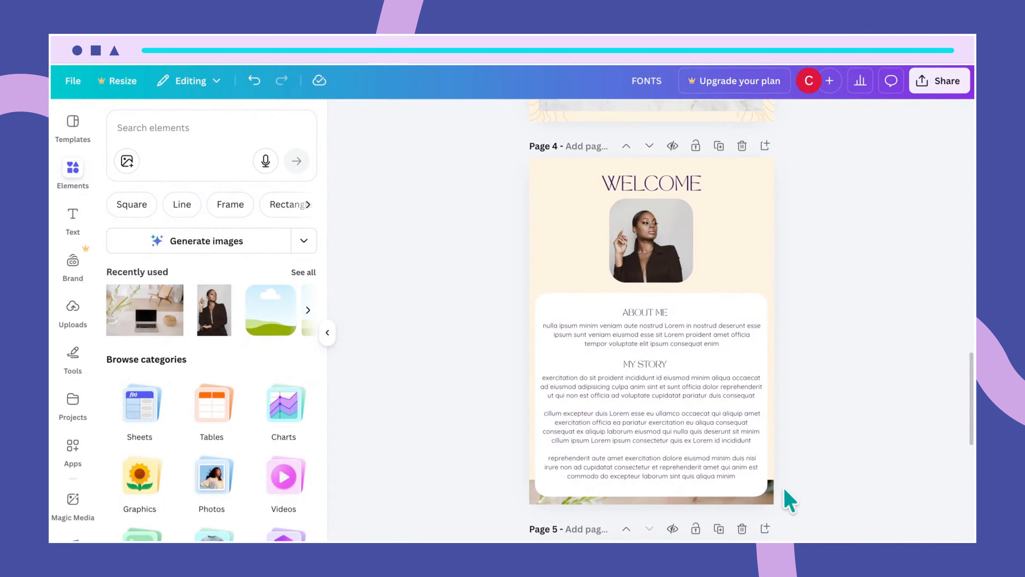
- Extend the laptop photo strip's top edge upward to 21 × 7.5, behind the card
click(770, 498)
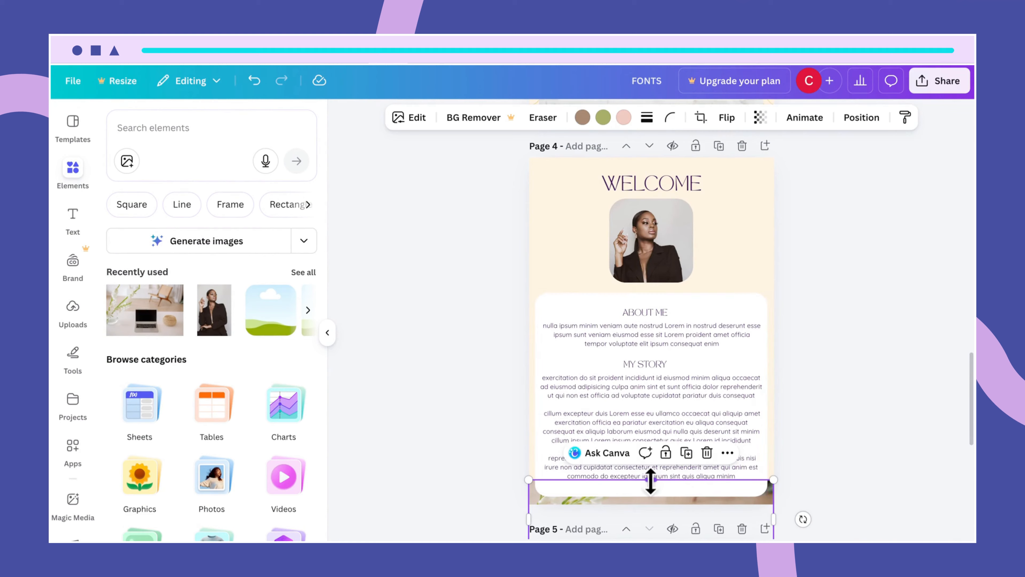
drag(652, 480, 651, 473)
click(762, 257)
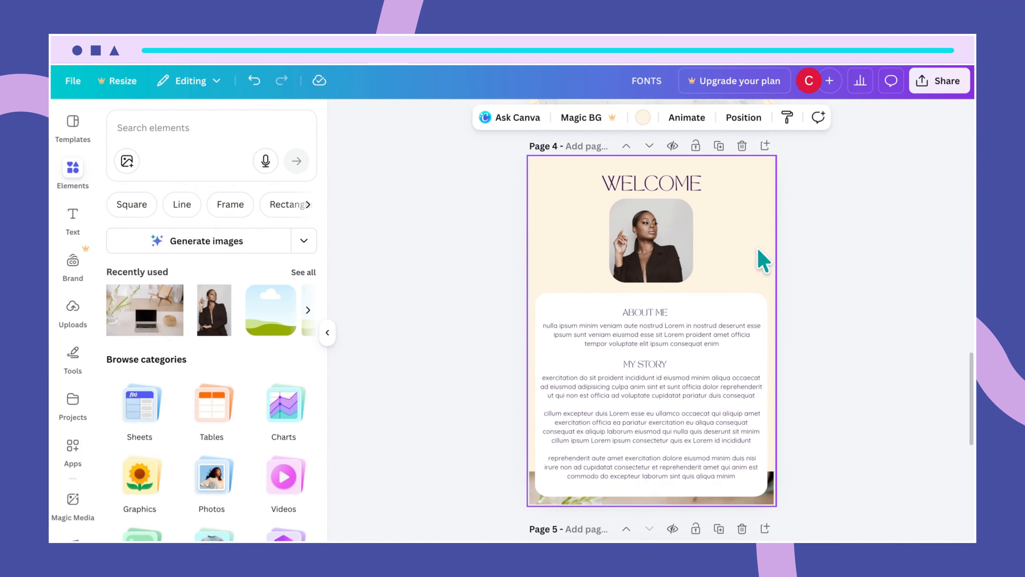
click(902, 459)
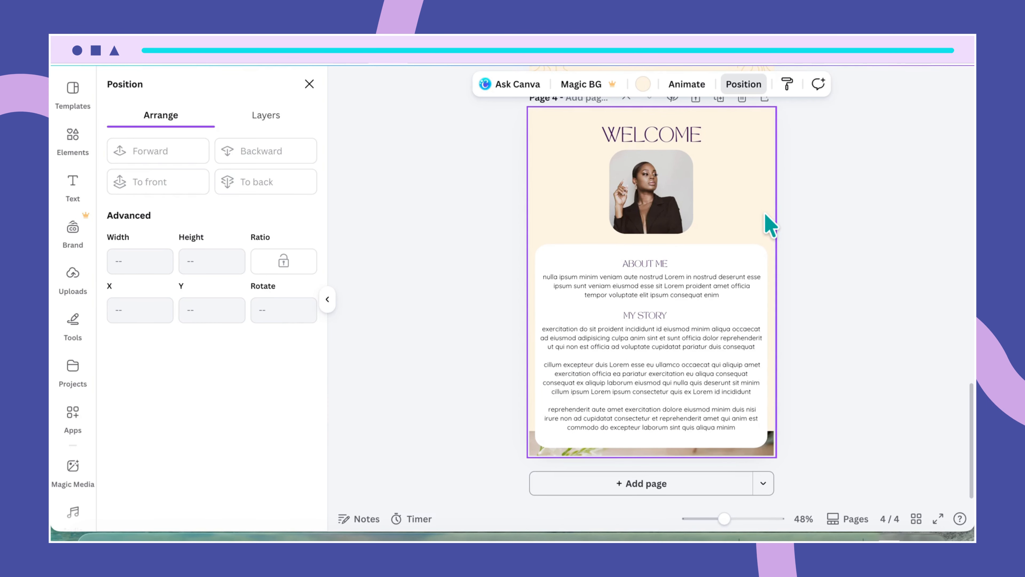
- Recolour the About Me text to the document's dark purple and apply it to all black text
click(700, 283)
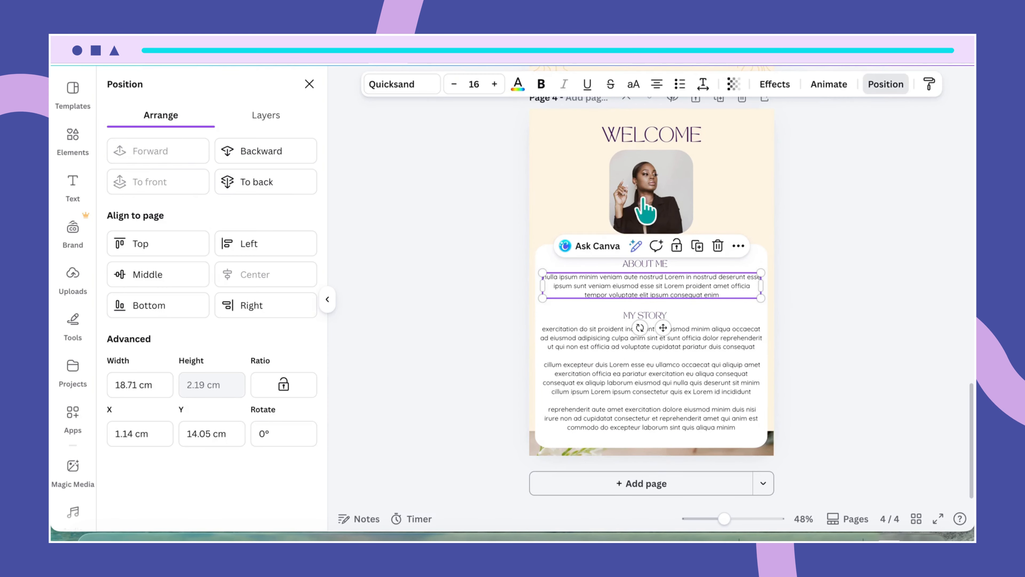
click(518, 85)
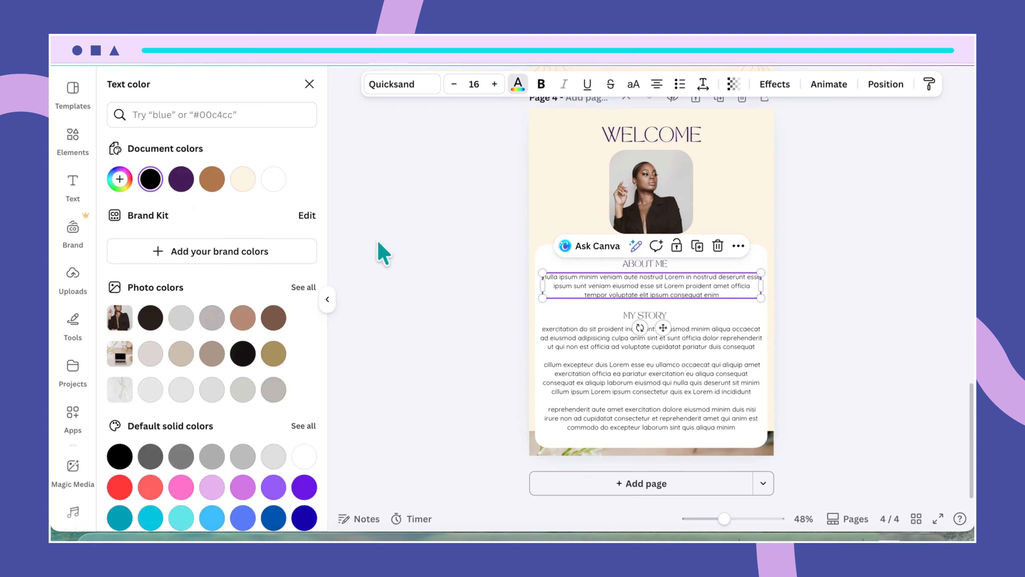
click(181, 180)
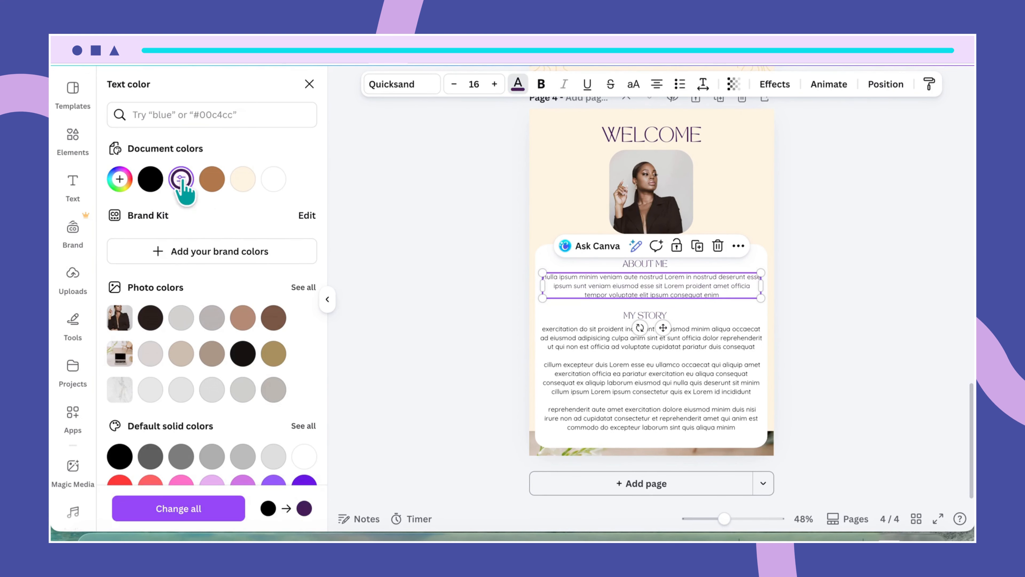
click(195, 519)
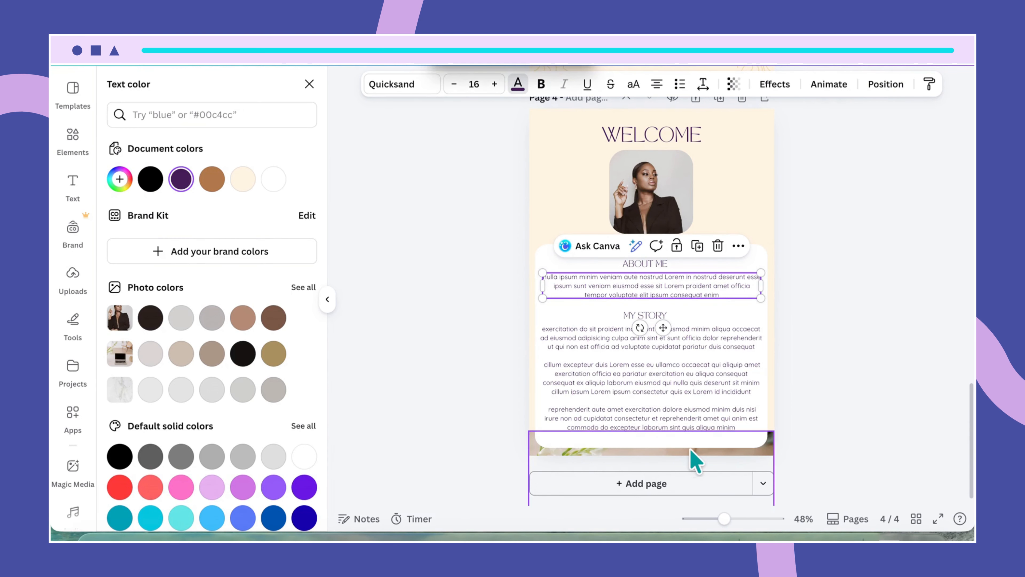
click(763, 253)
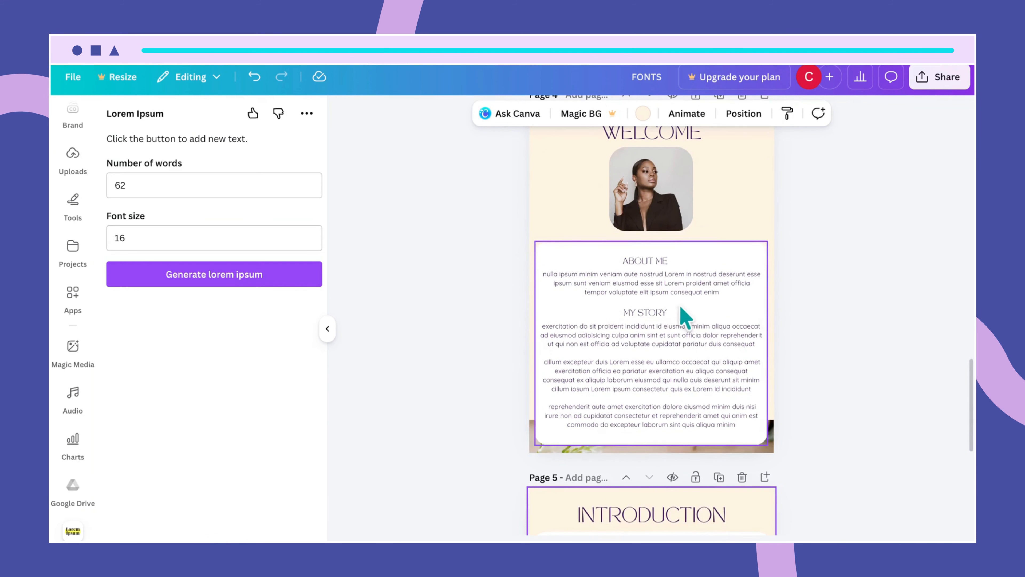
- Set the About Me and My Story paragraphs to font size 14
click(680, 292)
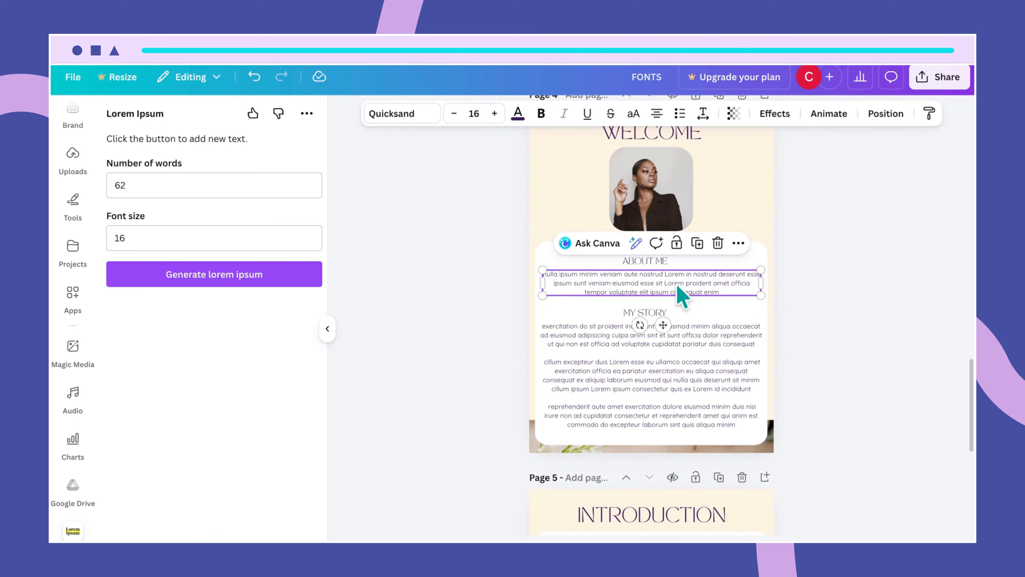
click(471, 113)
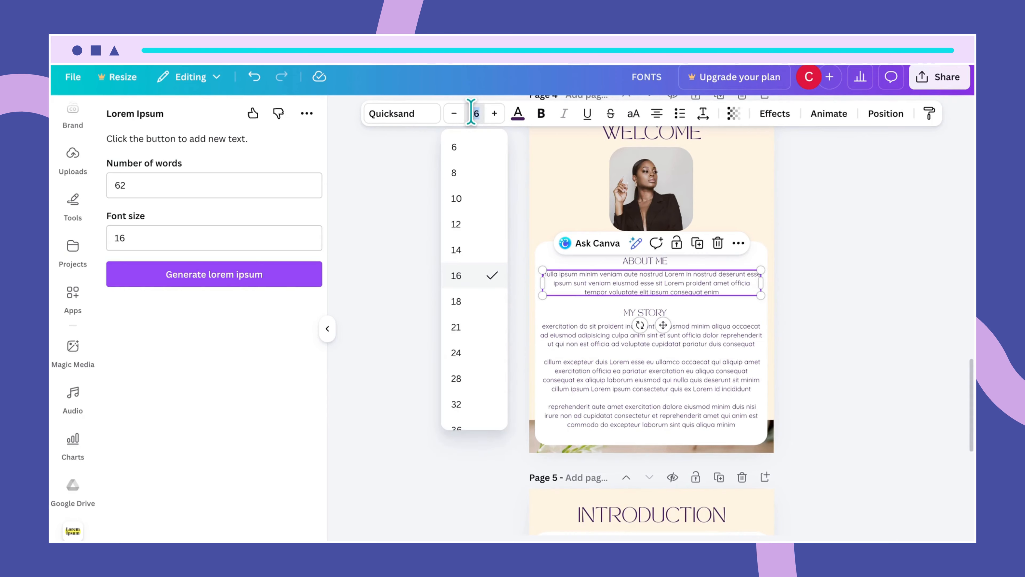
key(Return)
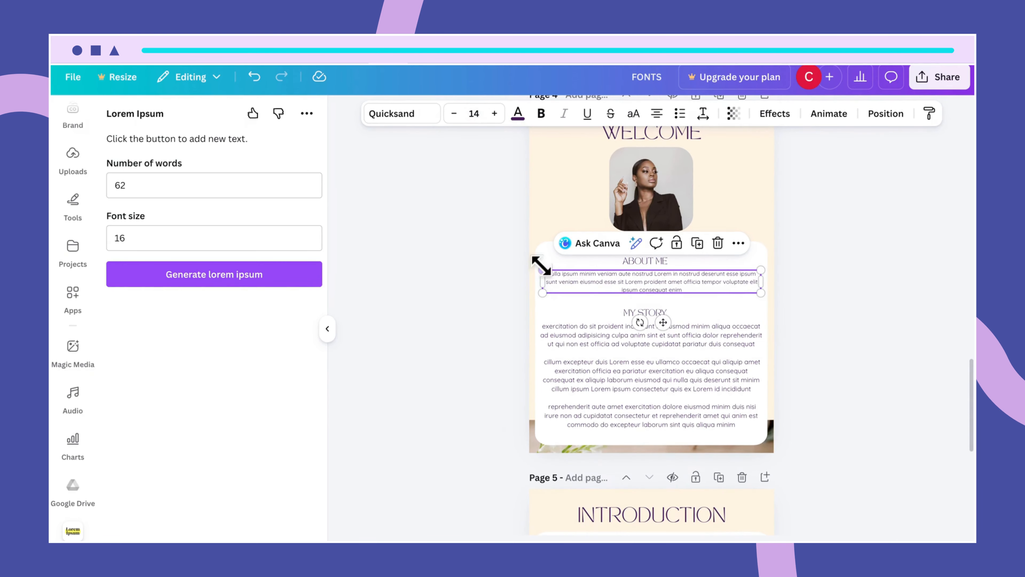
click(690, 348)
click(687, 354)
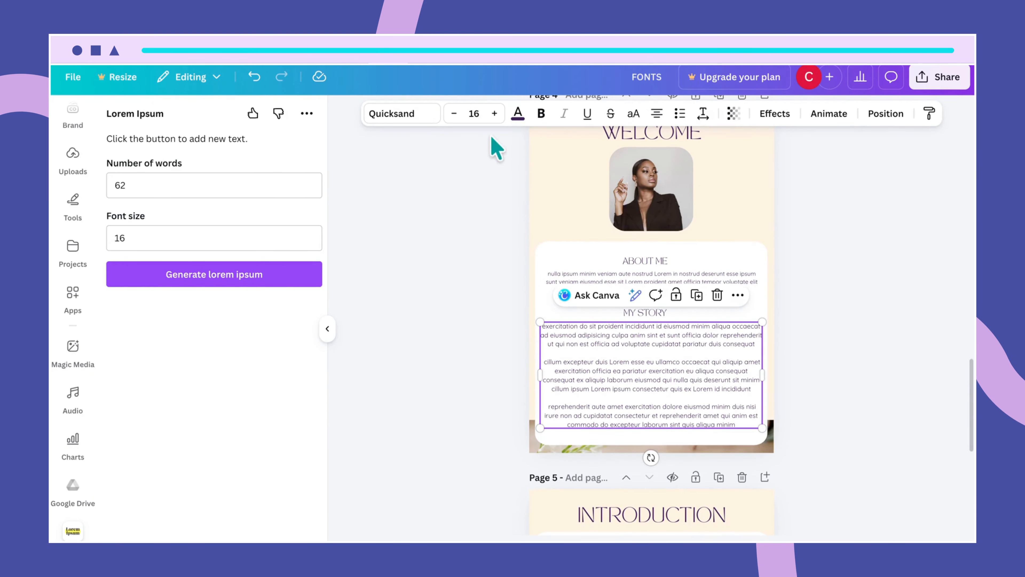
click(475, 113)
text(14)
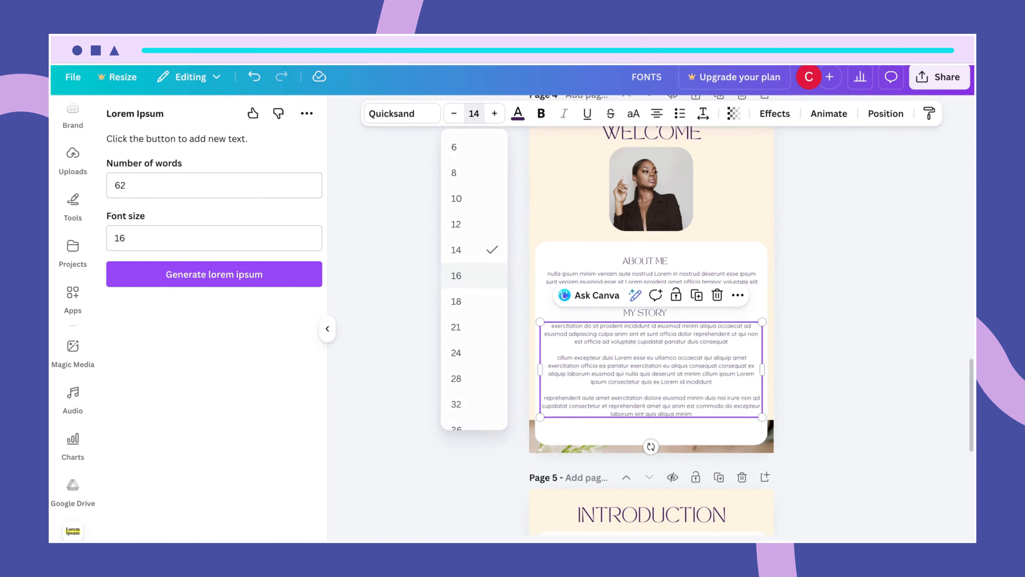
key(Return)
click(724, 431)
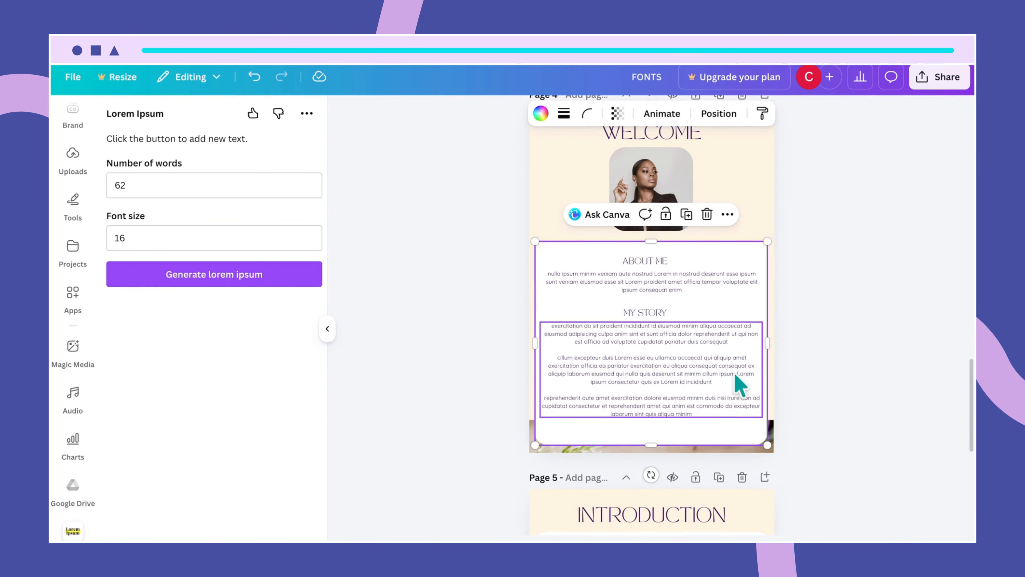
- Raise the bottom laptop photo strip's top edge to 21 × 7.5, just behind the white card
scroll(759, 440, down, 3)
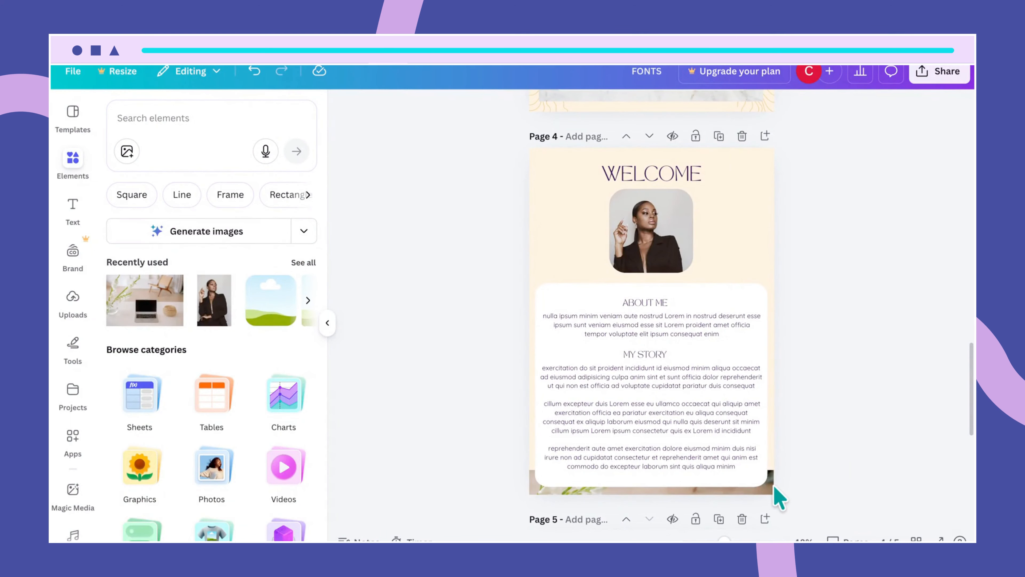
click(771, 488)
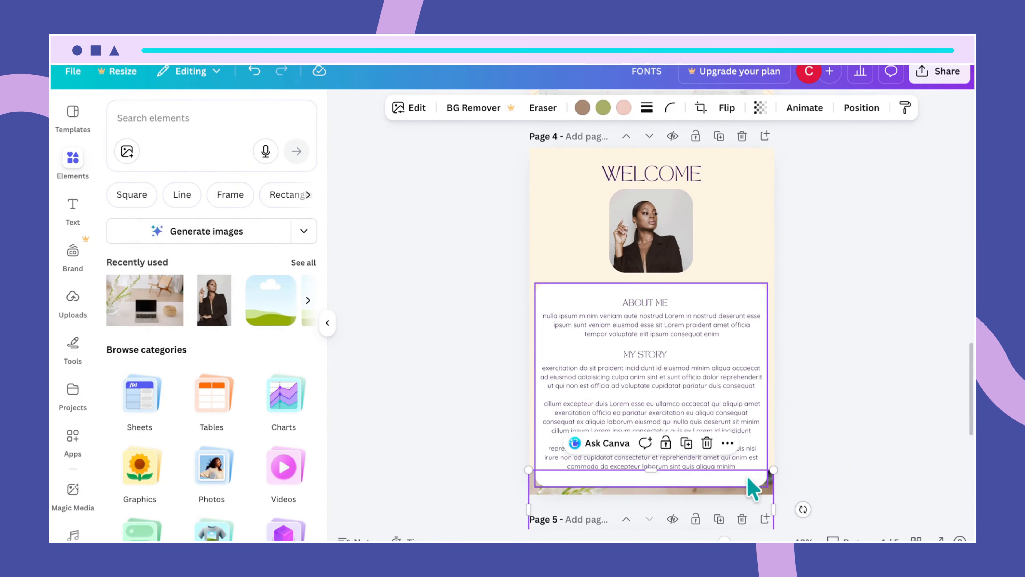
drag(650, 470, 650, 465)
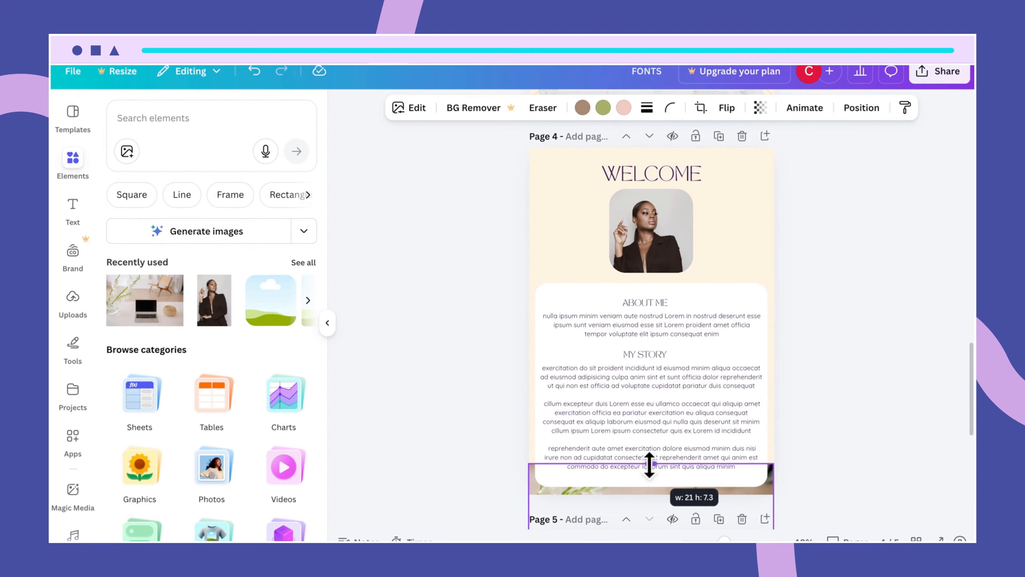
drag(650, 464, 650, 461)
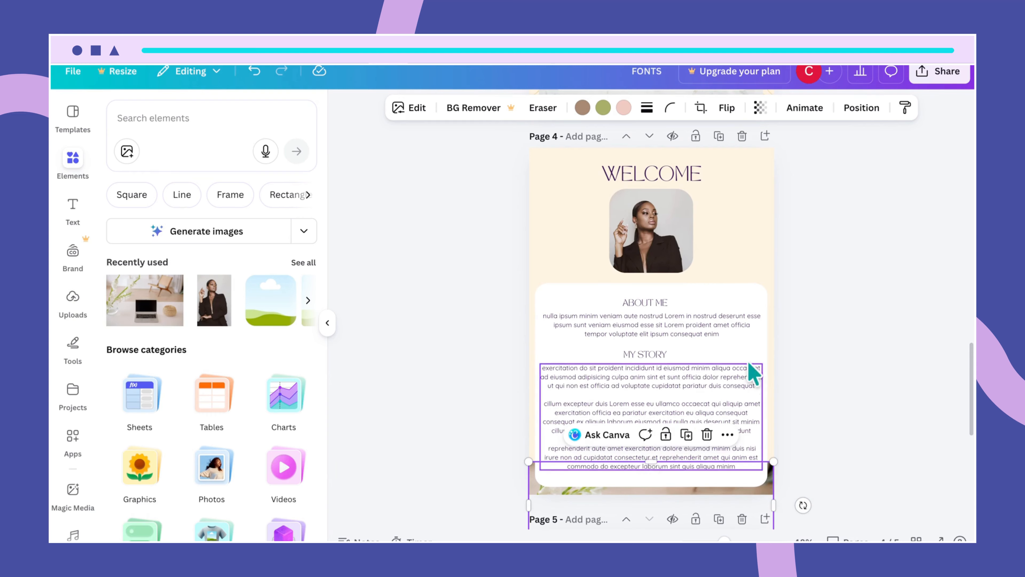
click(766, 252)
click(903, 450)
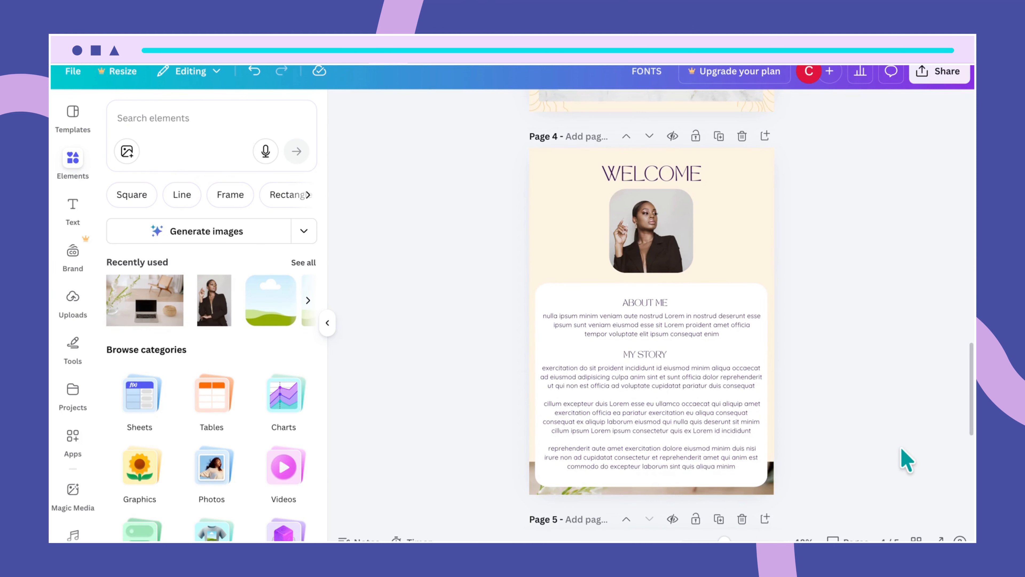
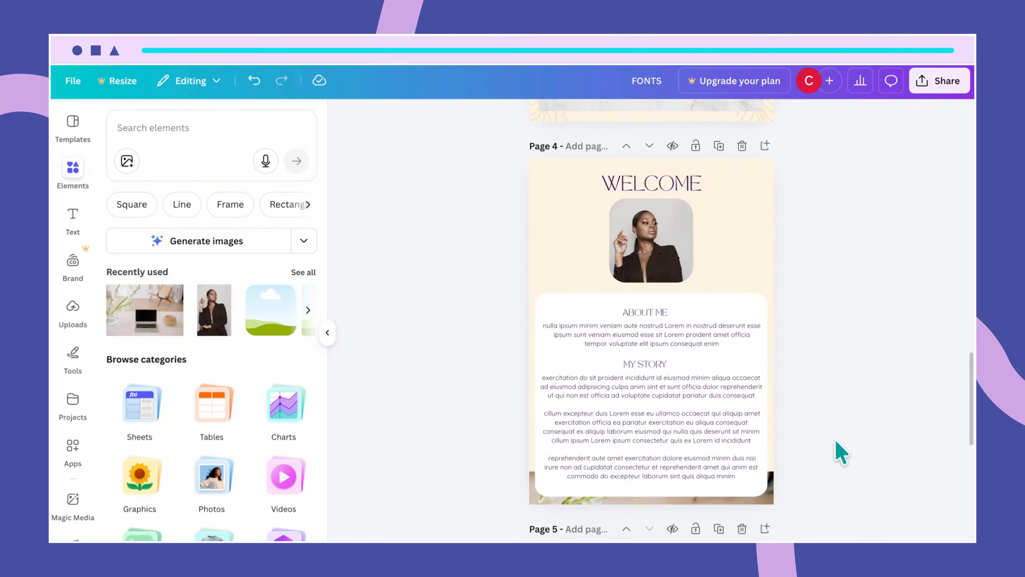
- Paste a copy of page 4's WELCOME heading onto Page 5, centred at the top
scroll(834, 434, down, 2)
scroll(835, 442, down, 6)
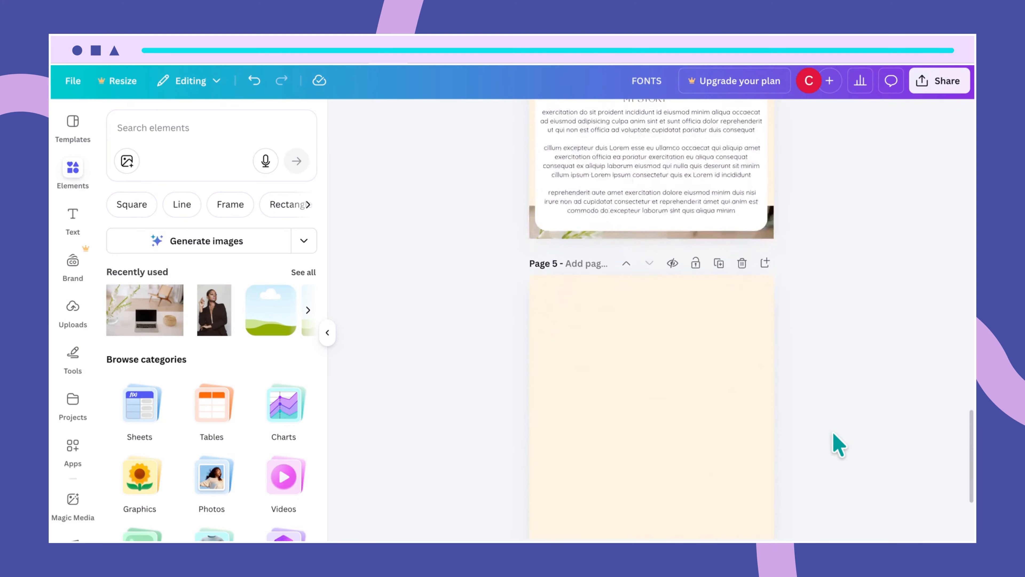
scroll(720, 322, up, 6)
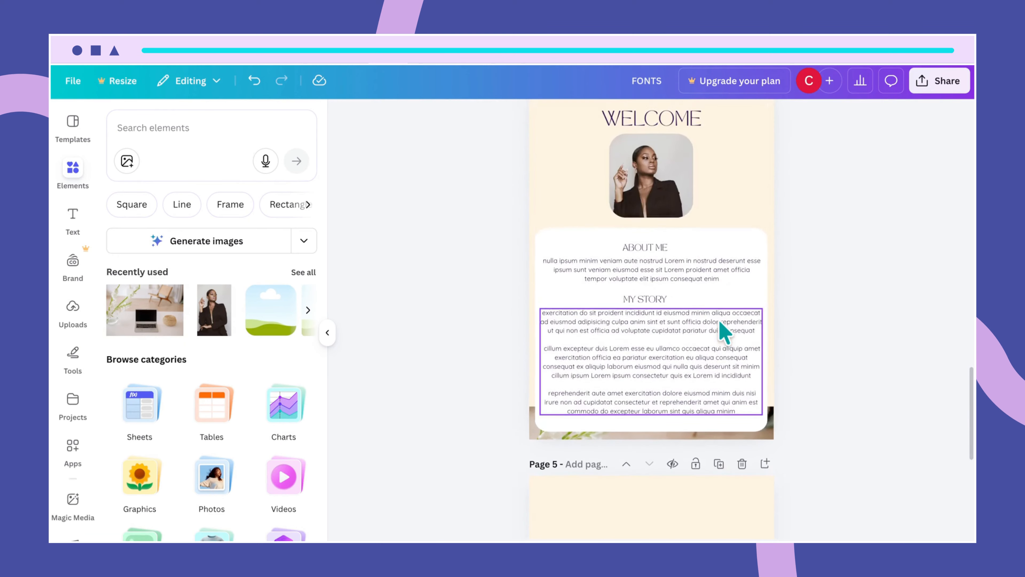
click(674, 293)
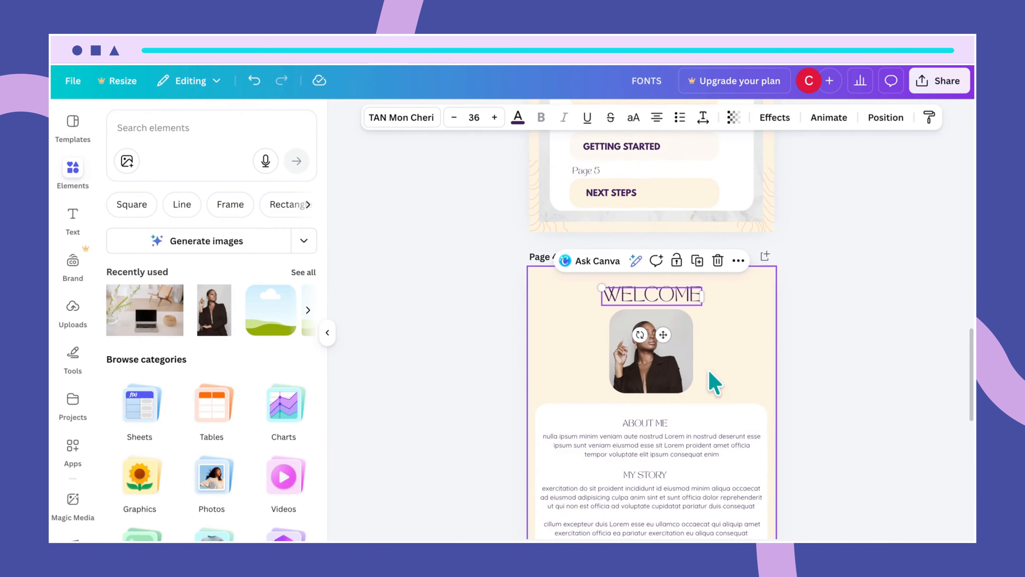
scroll(712, 382, down, 5)
click(664, 357)
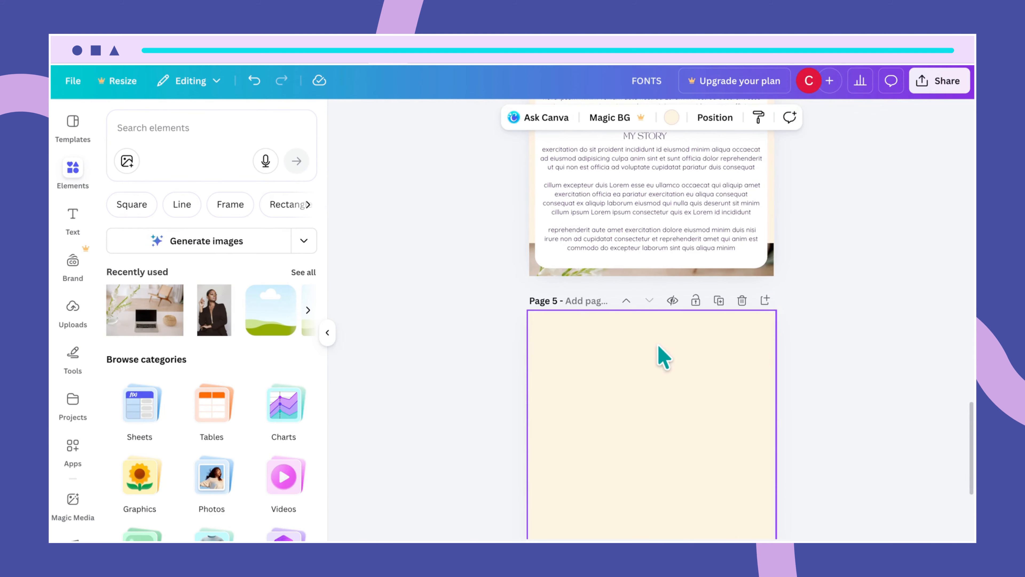
text(WELCOME)
drag(667, 345, 660, 335)
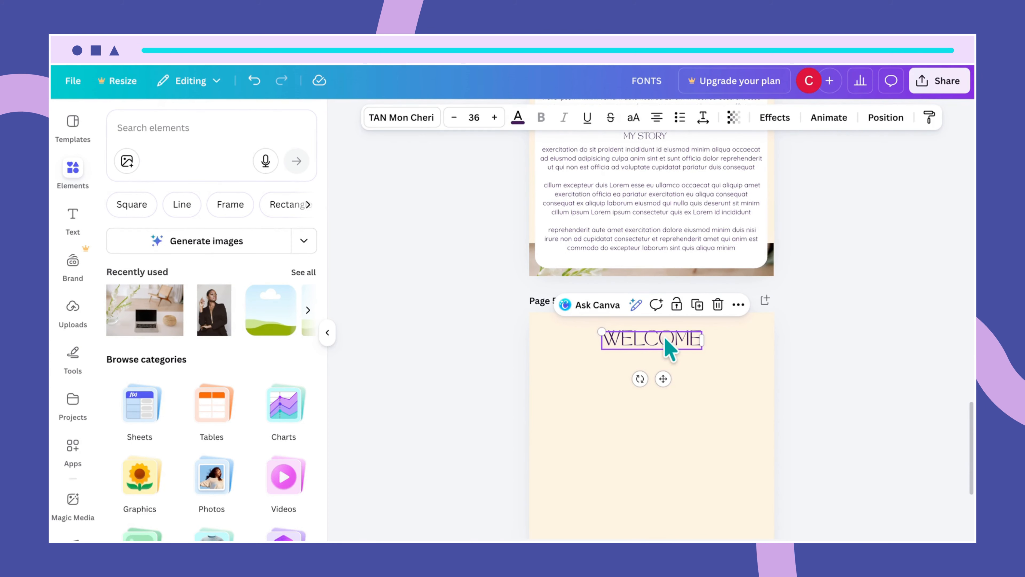
- Retype the pasted heading on Page 5 as INTRODUCTION
scroll(672, 347, up, 10)
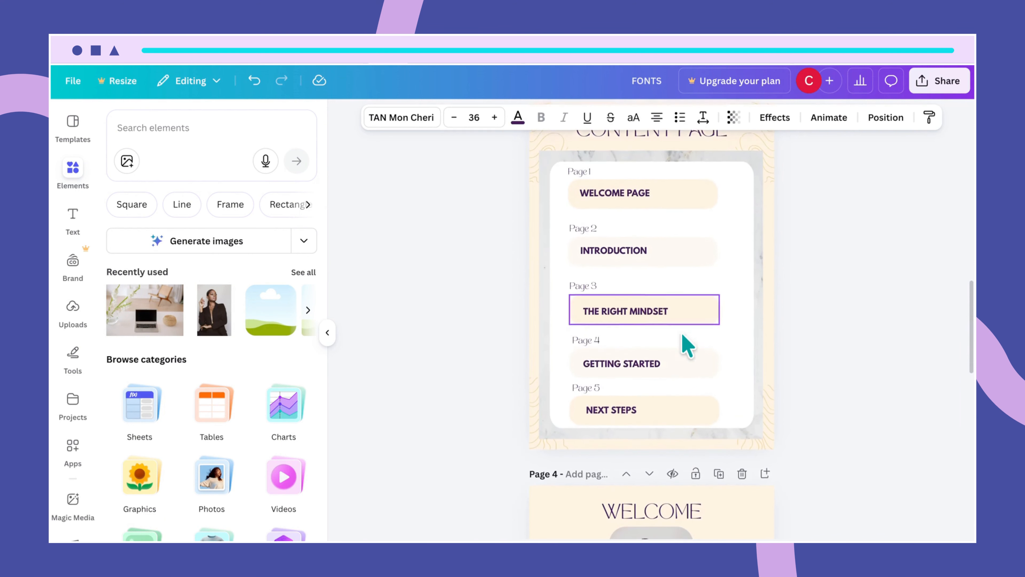
scroll(685, 344, down, 10)
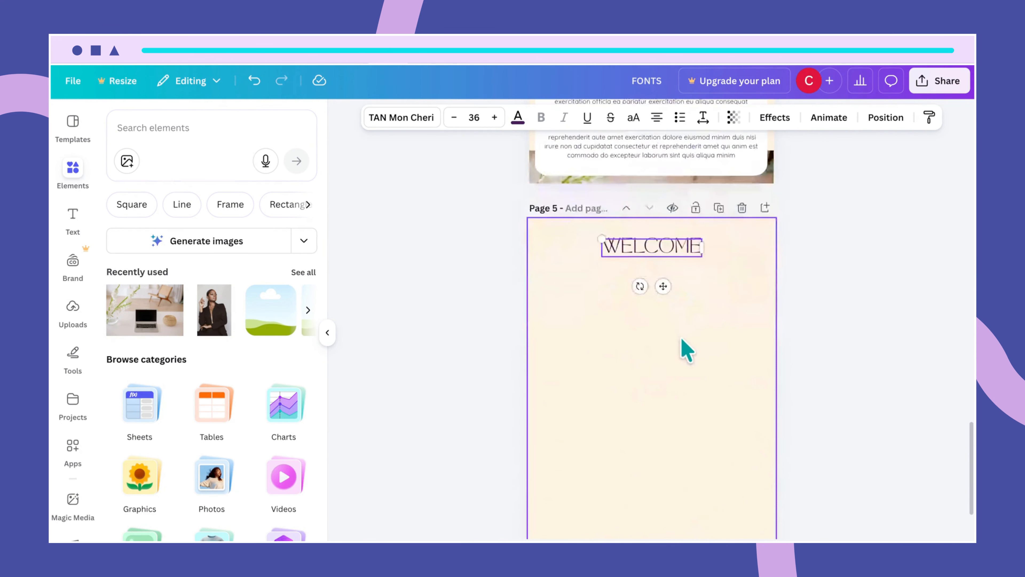
double_click(659, 246)
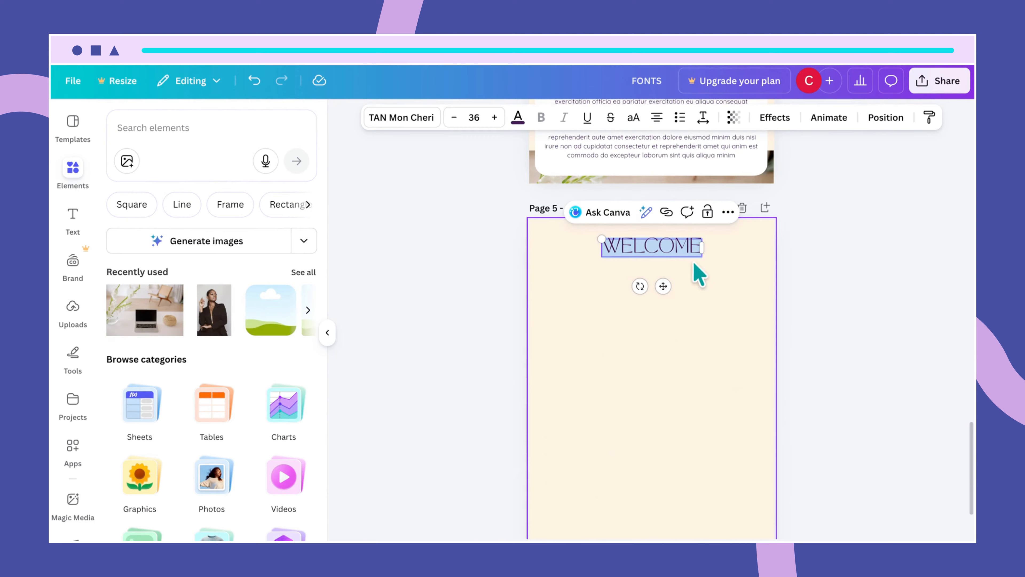
scroll(711, 294, up, 1)
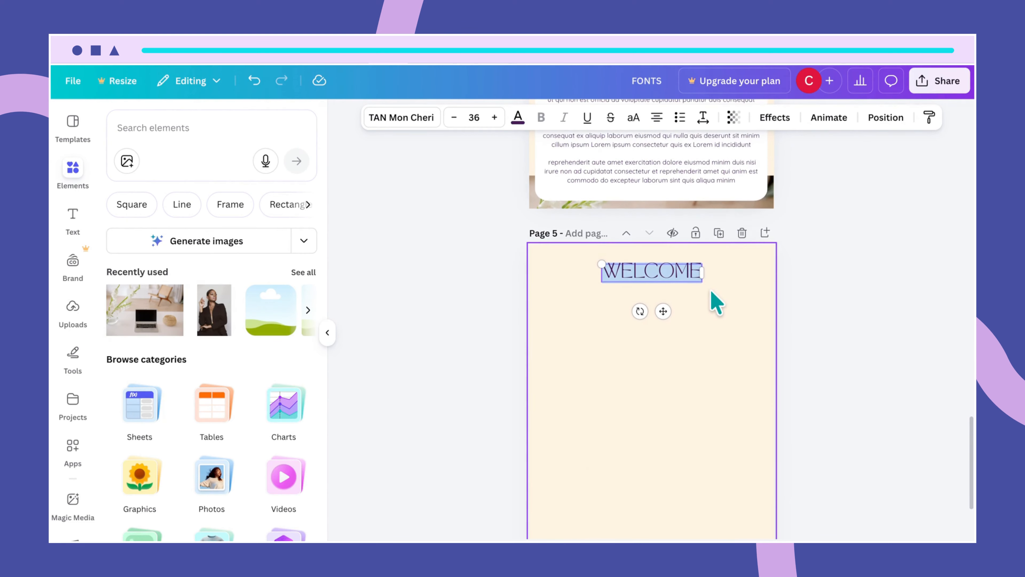
click(711, 293)
double_click(686, 275)
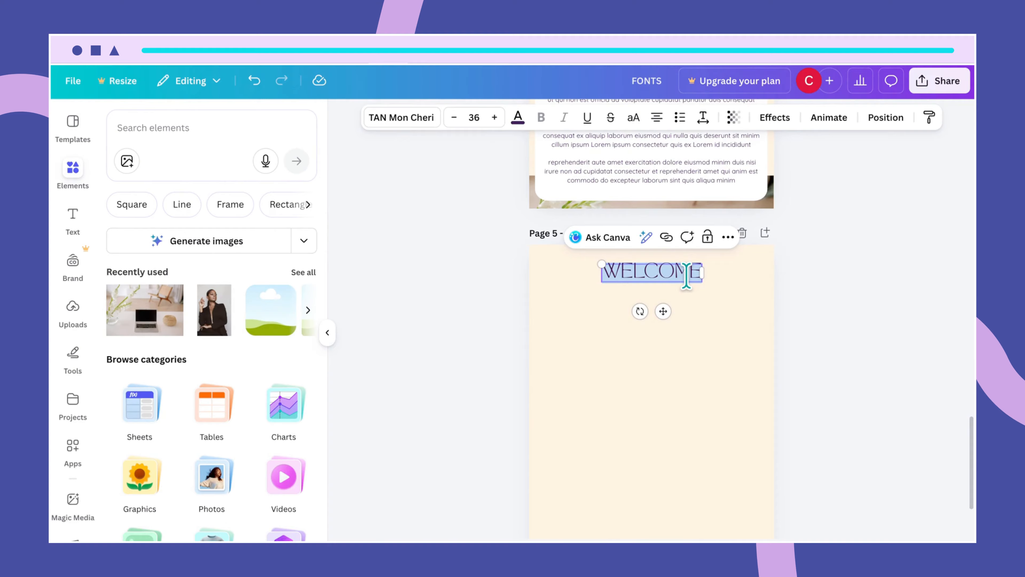
text(INTRO)
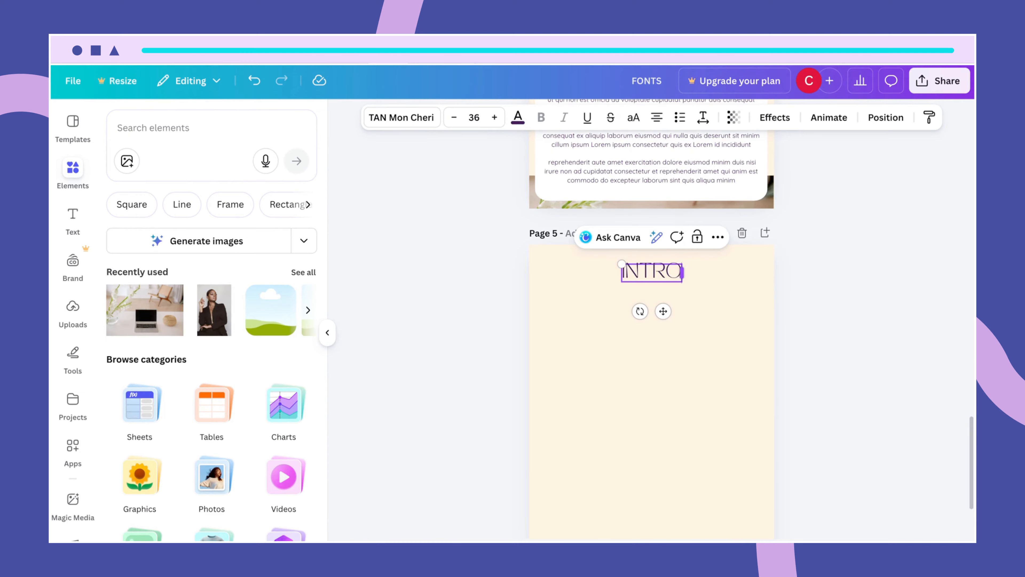
text(DUCT)
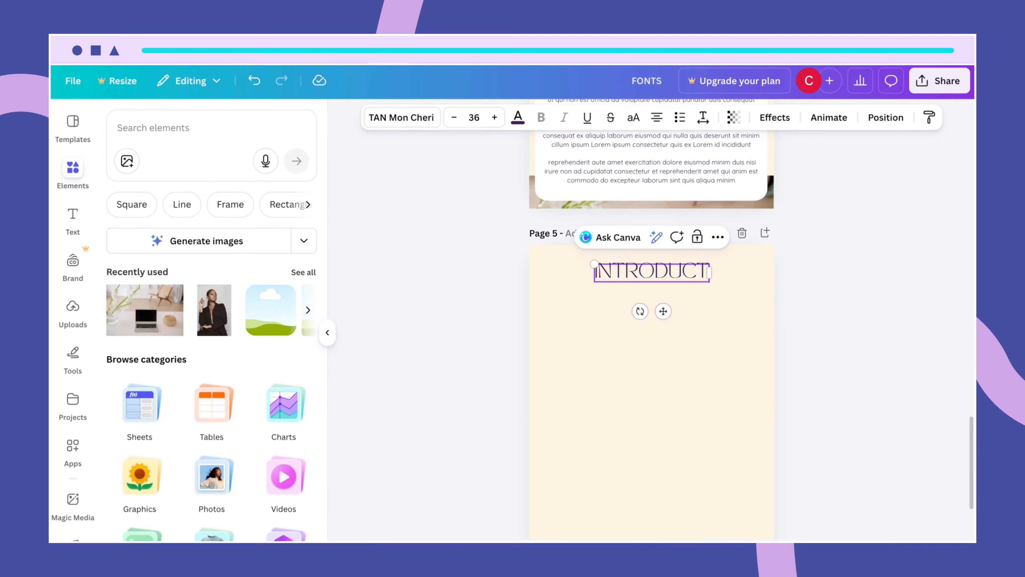
text(ION)
- Recentre the INTRODUCTION heading horizontally on Page 5
click(700, 313)
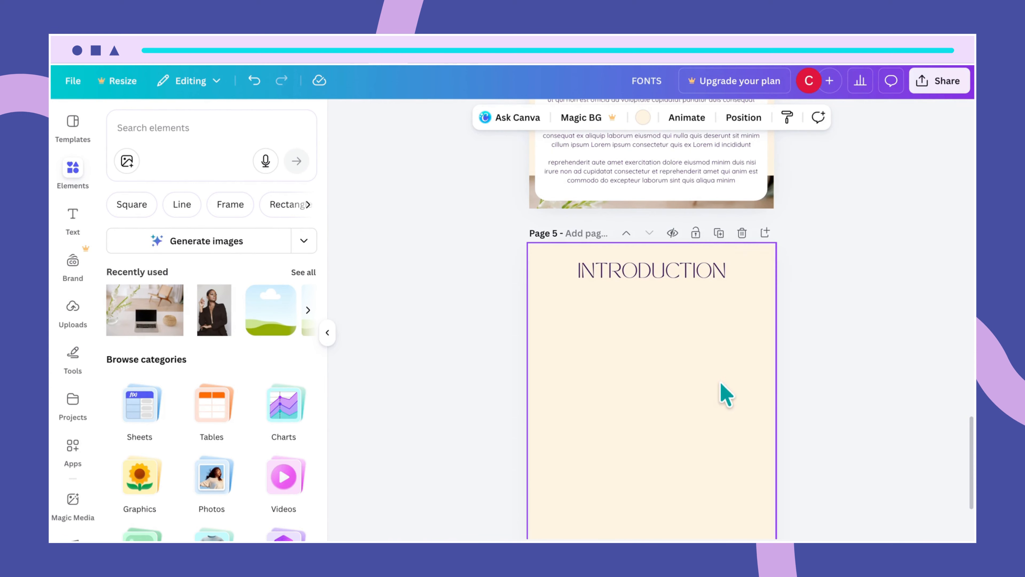
click(688, 280)
mouse_move(689, 285)
mouse_down()
mouse_move(680, 267)
mouse_move(681, 275)
mouse_up()
click(690, 327)
click(682, 274)
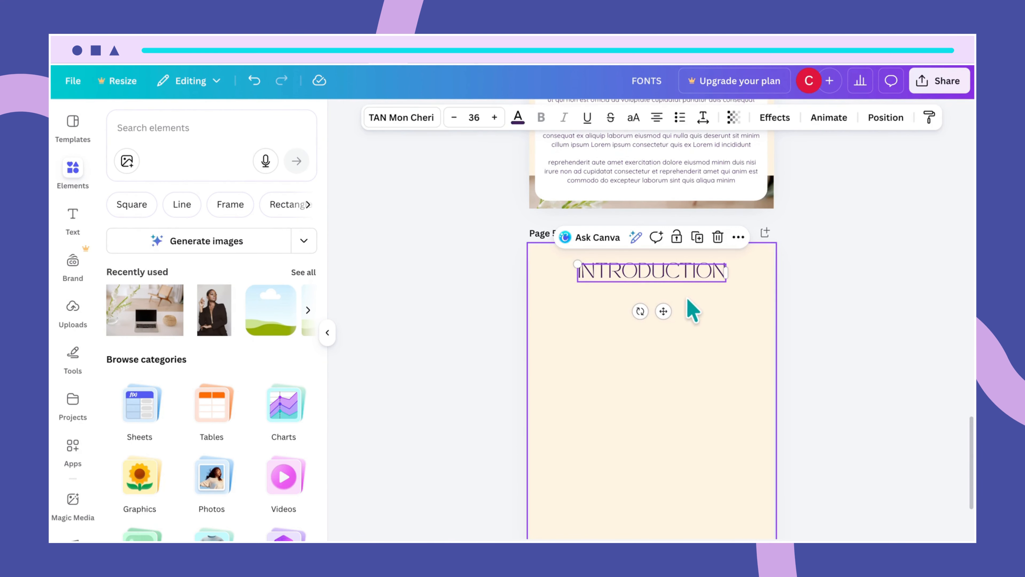
click(698, 343)
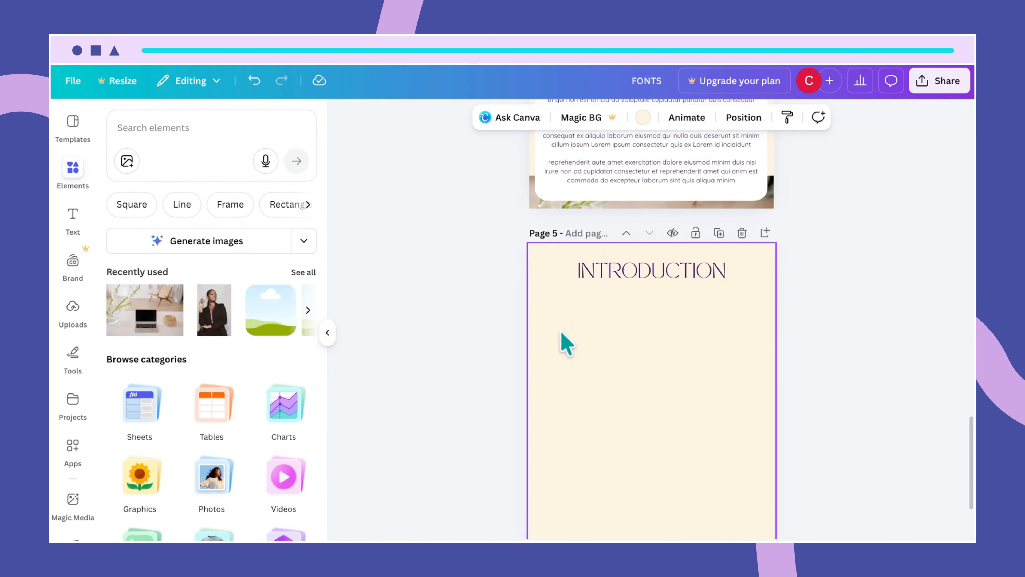
scroll(612, 288, up, 6)
scroll(612, 288, up, 4)
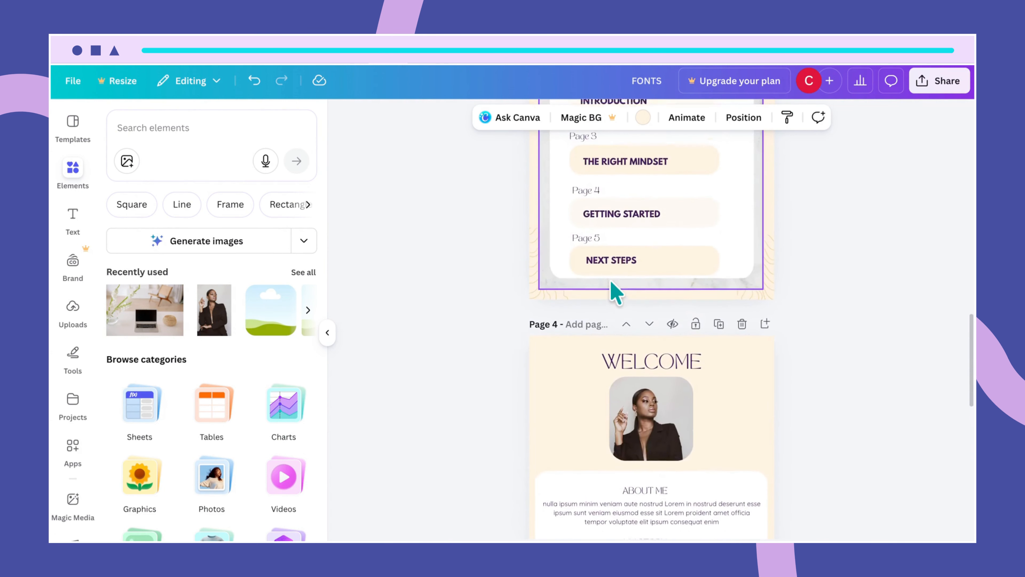
scroll(612, 283, down, 10)
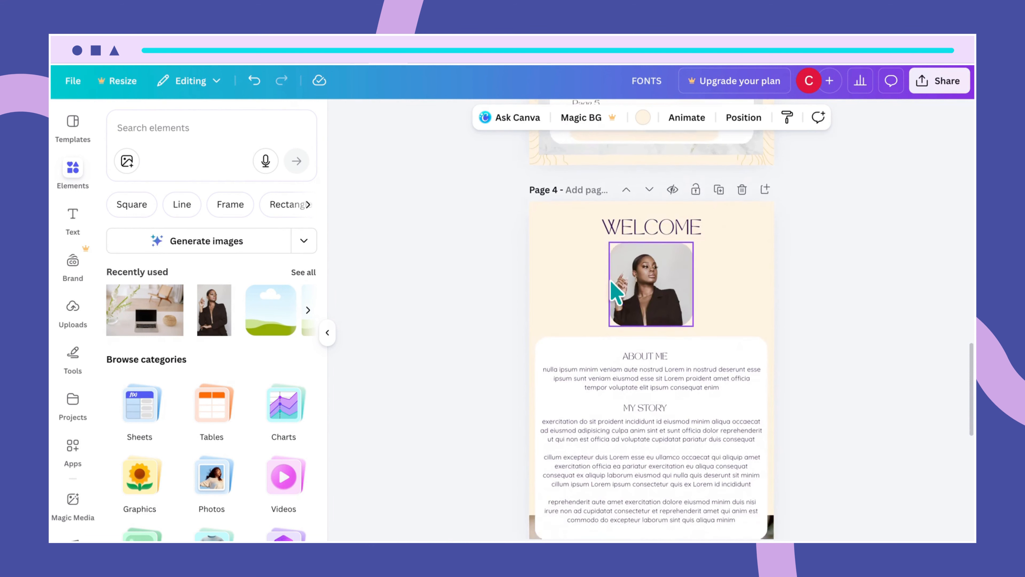
click(614, 279)
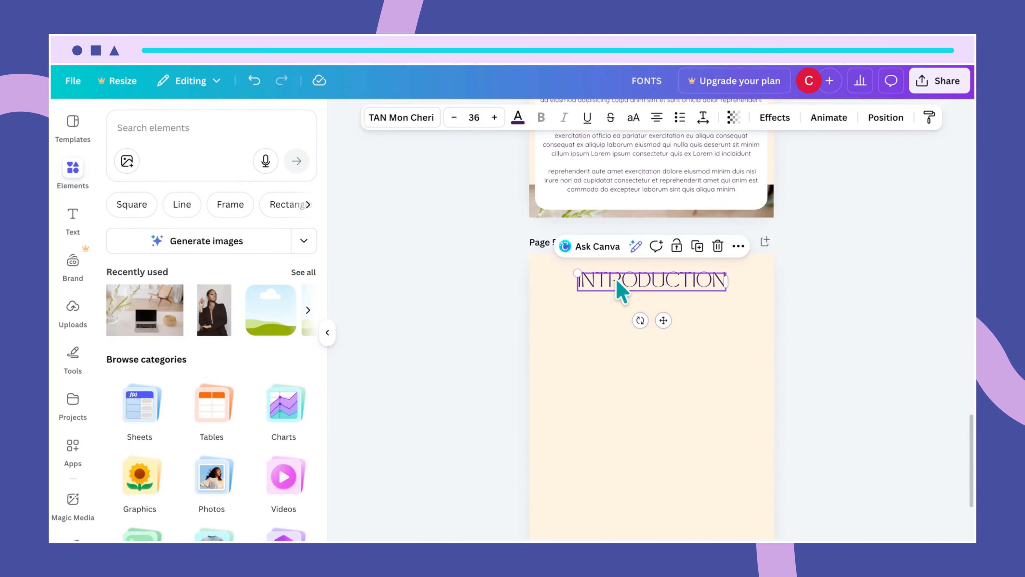
click(685, 336)
- Paste page 4's white rounded text card onto Page 5, just beneath INTRODUCTION
scroll(683, 339, up, 1)
click(682, 222)
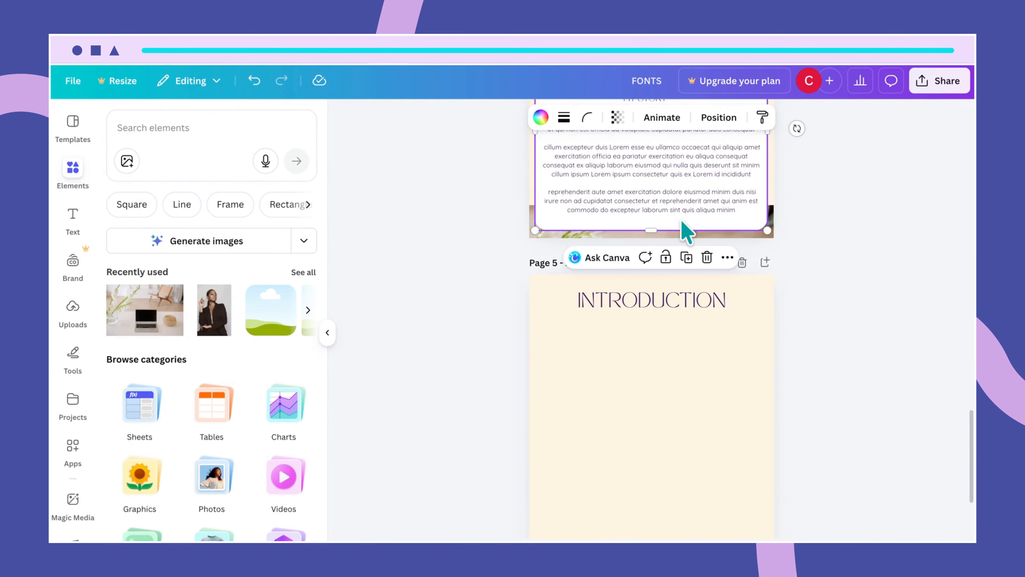
click(685, 364)
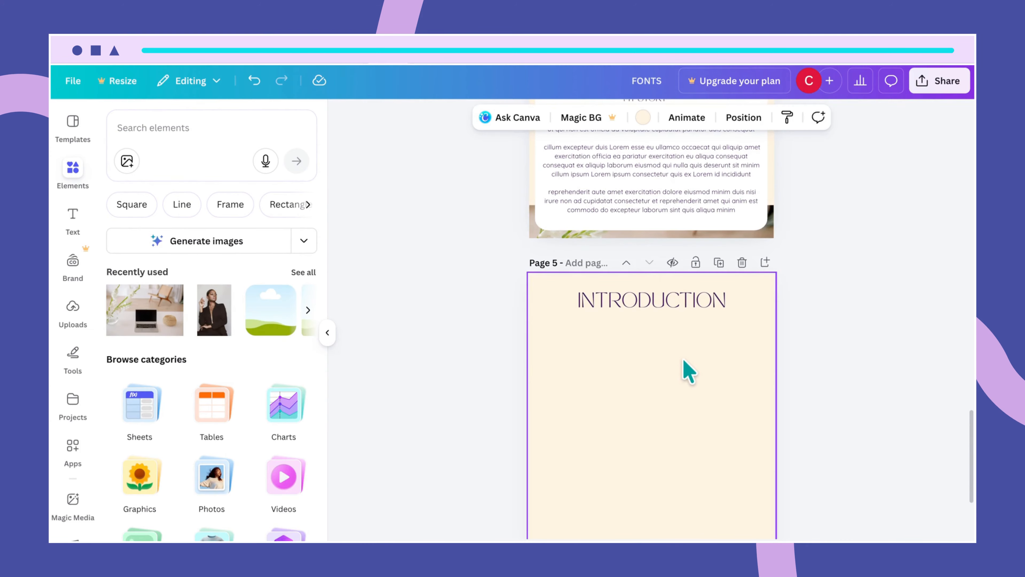
key(ctrl+v)
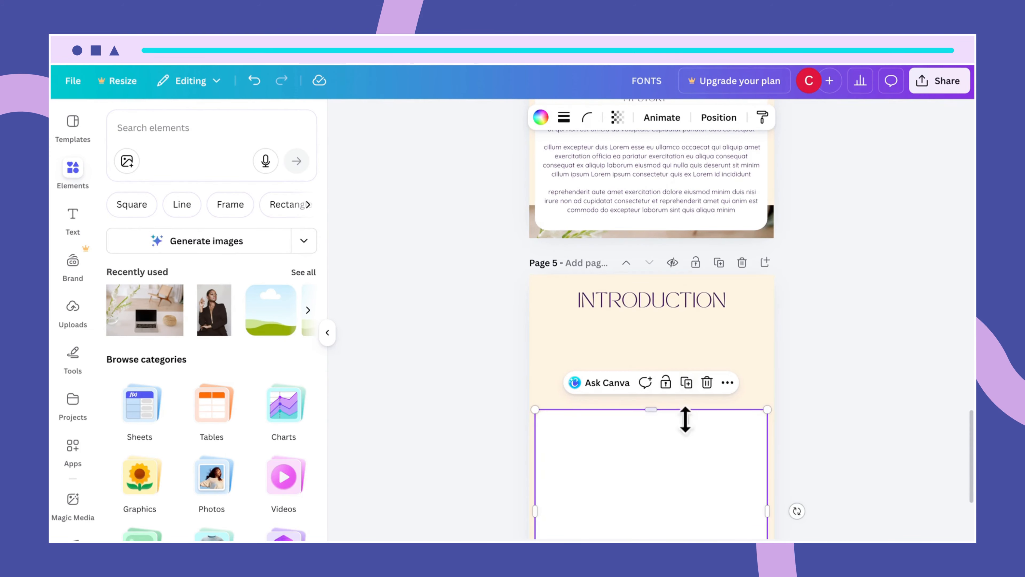
drag(680, 460, 677, 359)
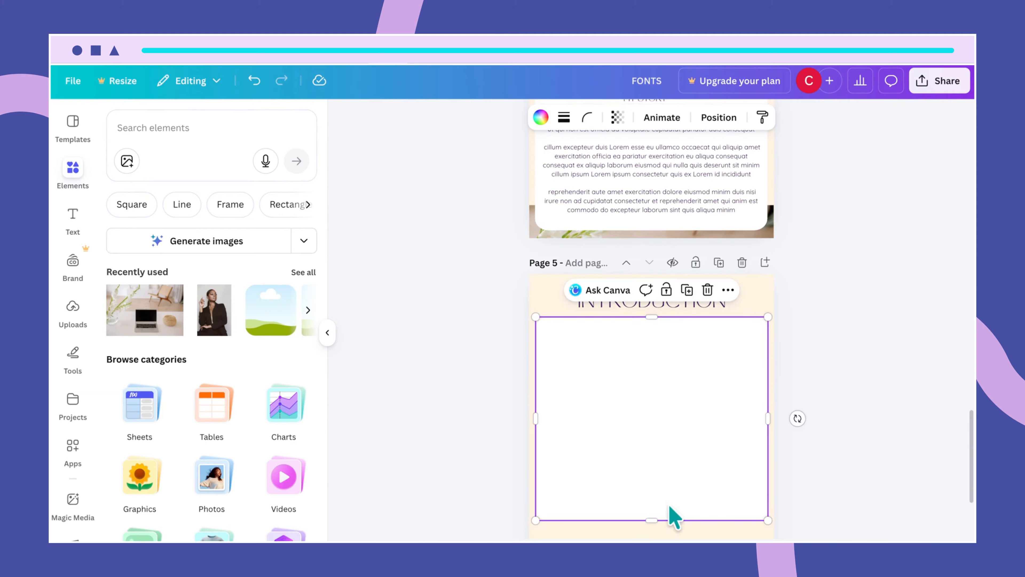
- Shorten the pasted white card to about 19.9 × 10.2
right_click(654, 519)
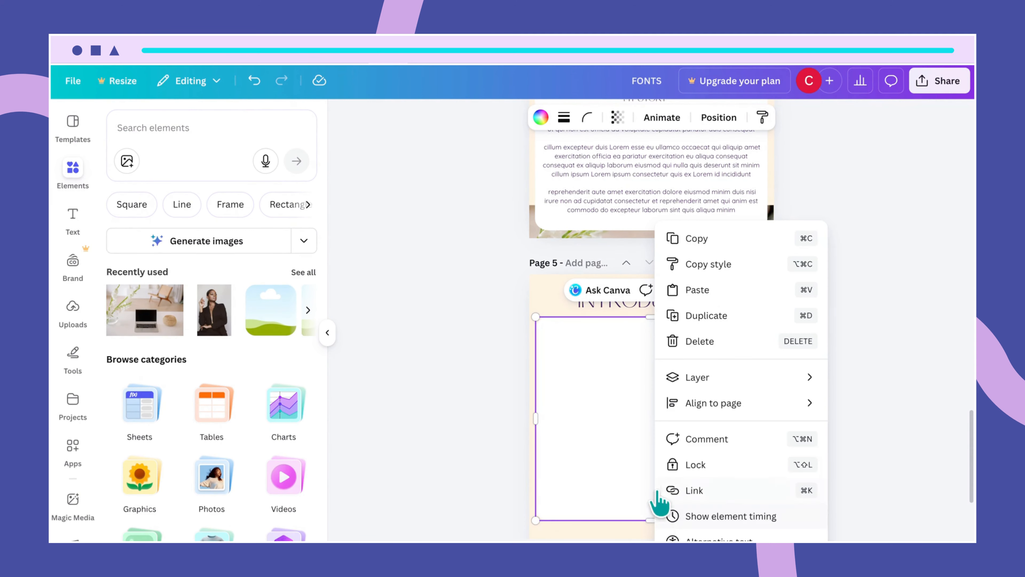
click(642, 516)
right_click(650, 518)
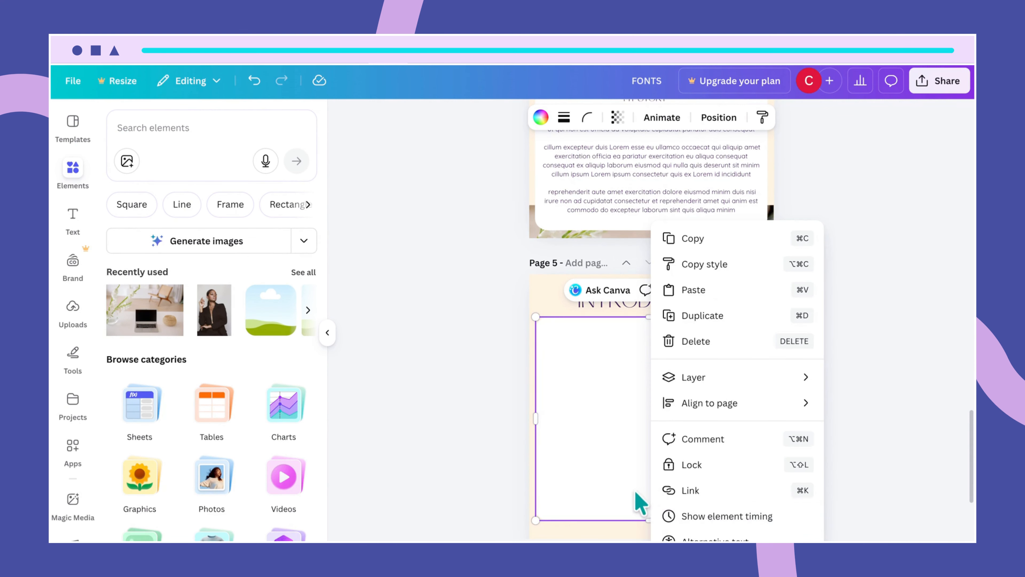
click(636, 510)
drag(652, 520, 653, 435)
click(629, 469)
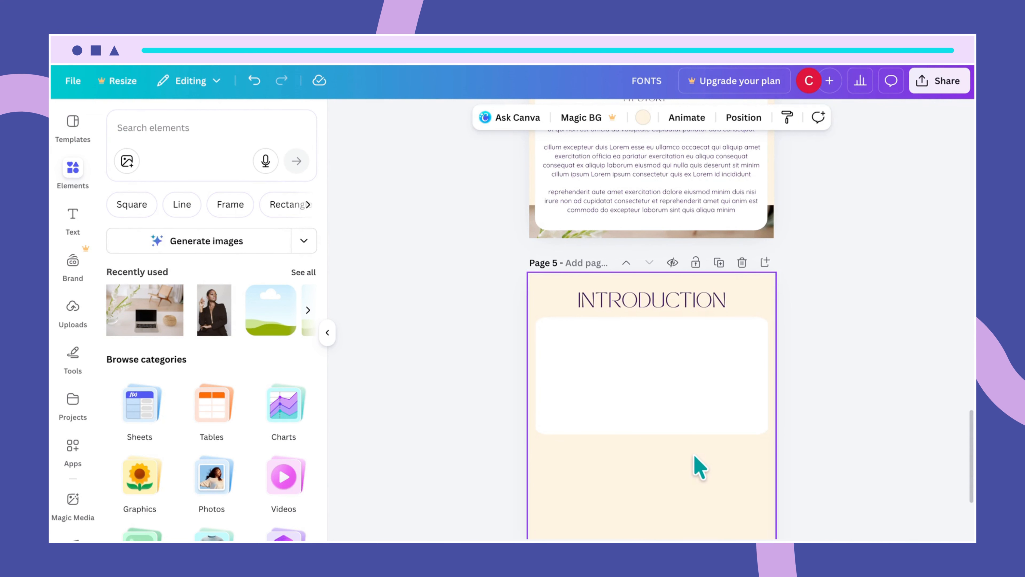
scroll(700, 469, down, 3)
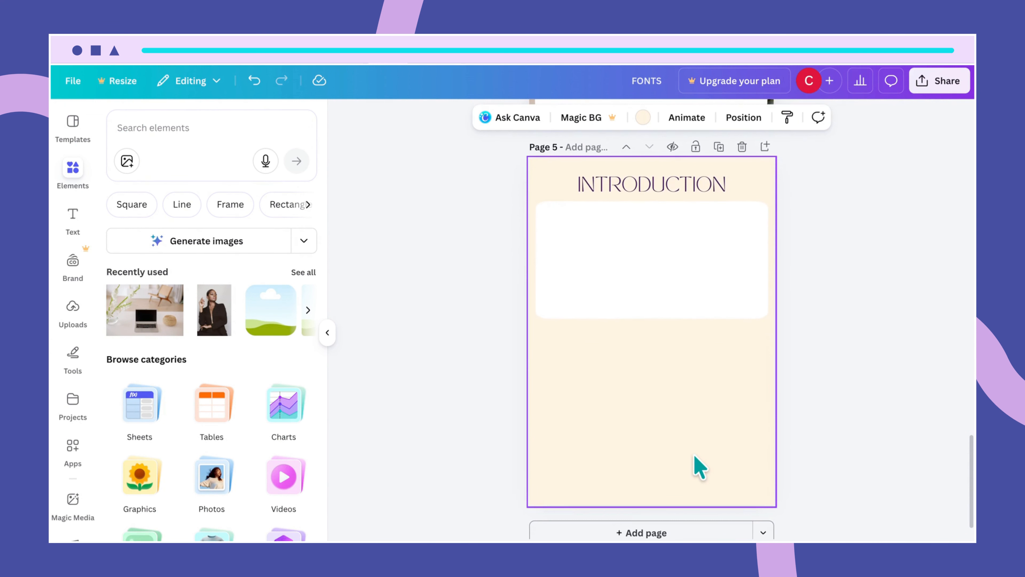
scroll(700, 468, up, 5)
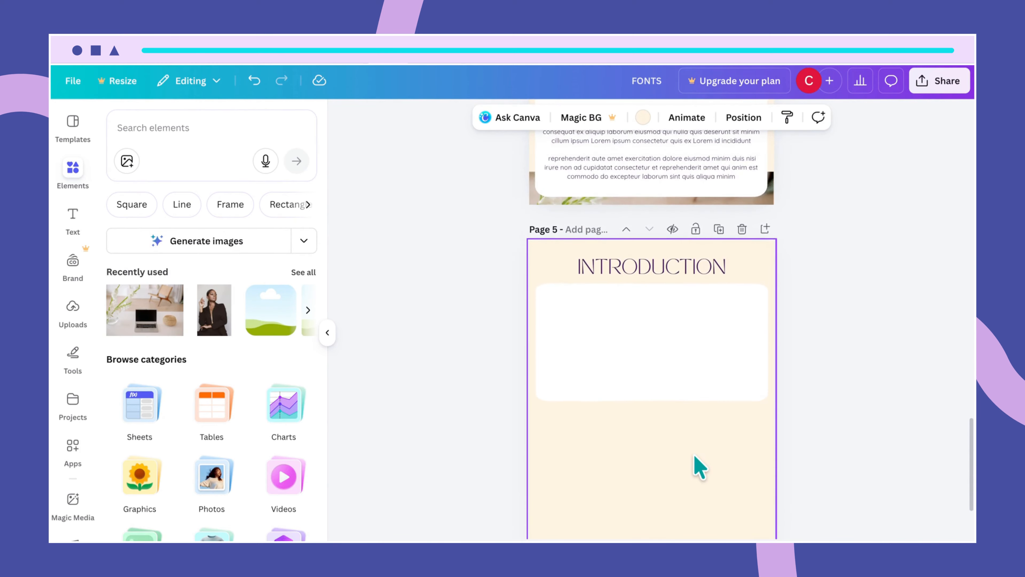
- Paste the MY STORY heading at the top of page 5's white card and retype it as WHAT IS FREELANCING
click(649, 201)
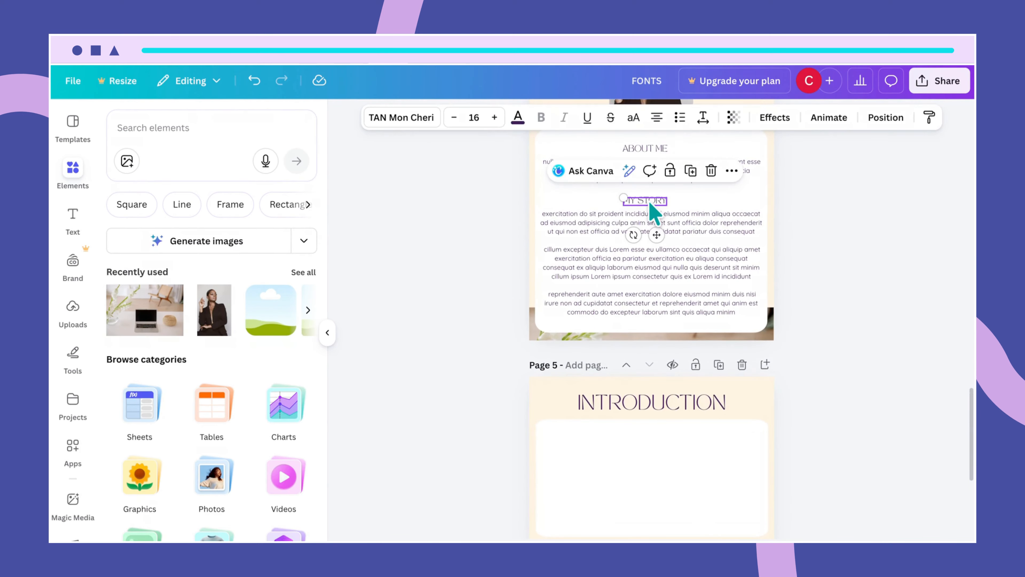
click(645, 428)
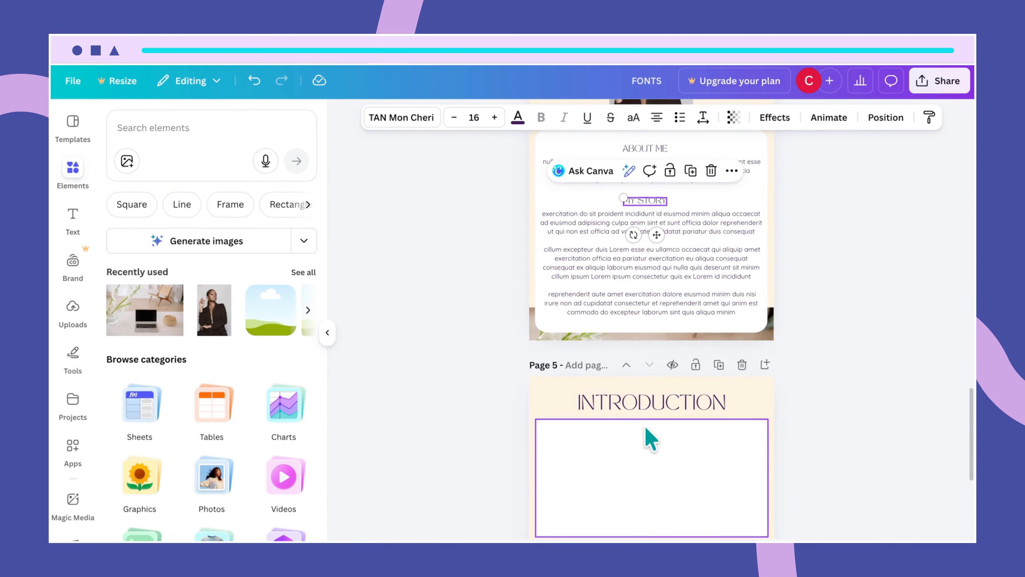
key(ctrl+v)
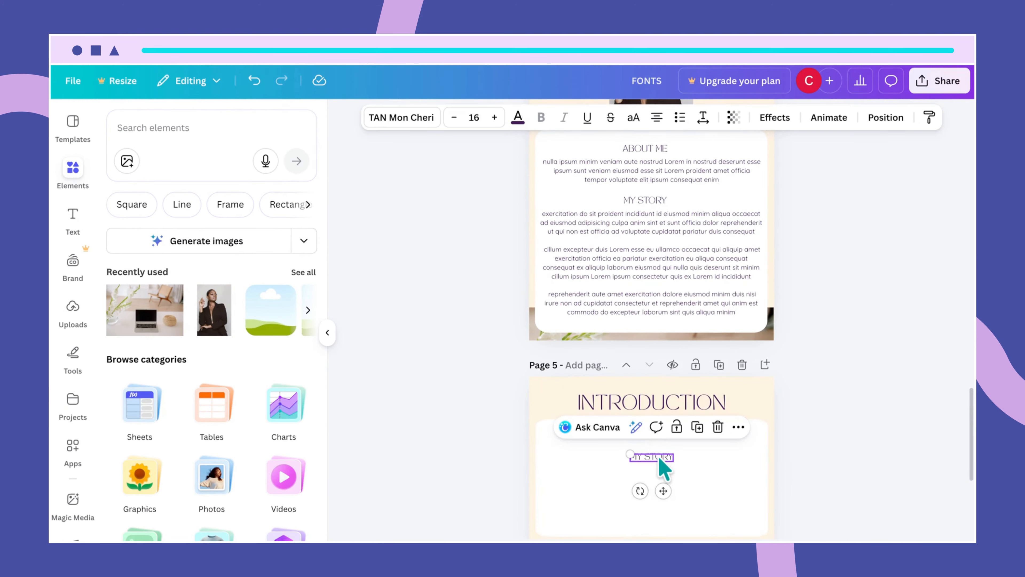
drag(659, 458, 658, 441)
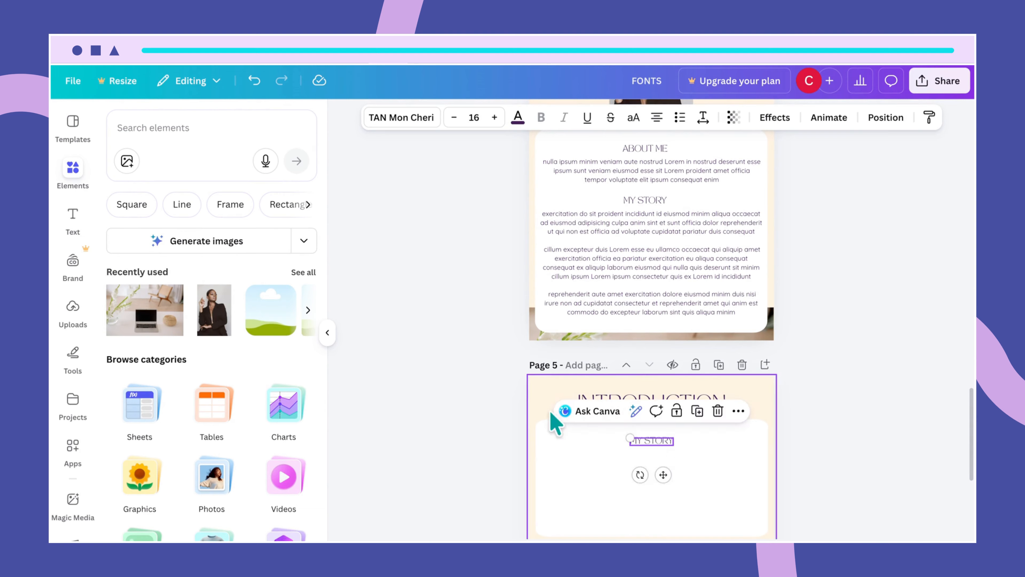
double_click(649, 442)
text(WHAT IS FREELANC)
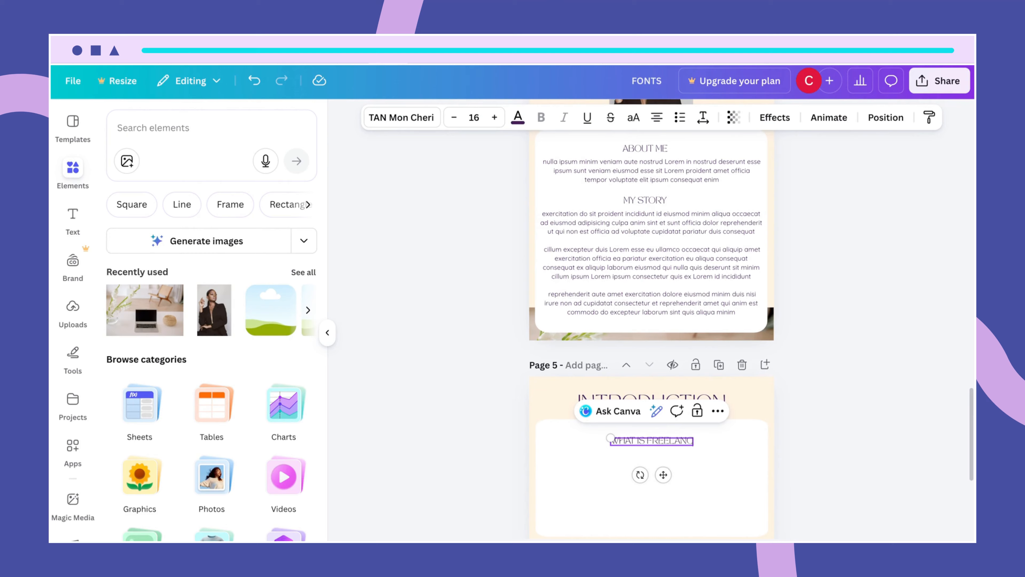
text(ING)
click(709, 515)
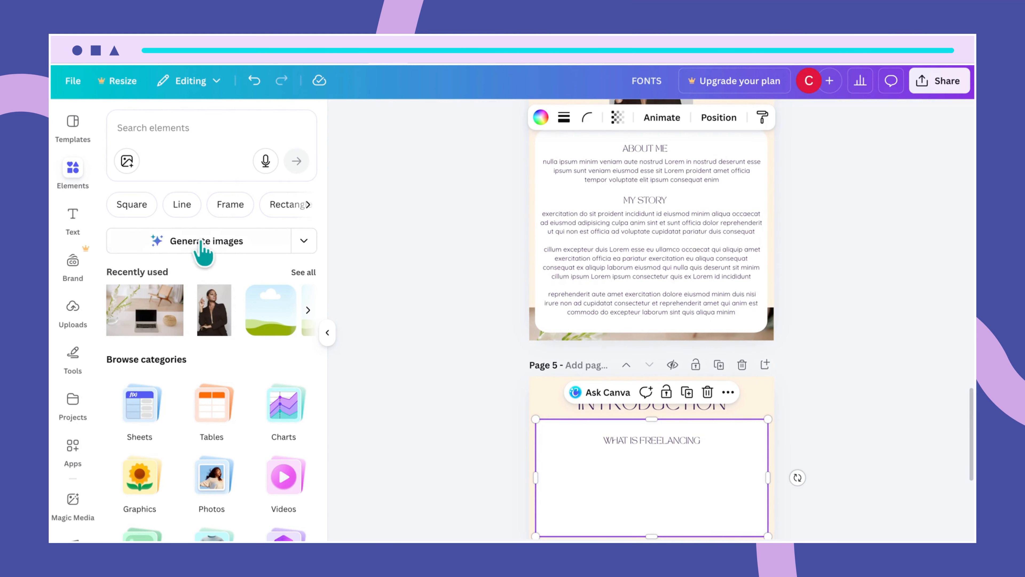
- Generate 62 words of placeholder text with the Lorem Ipsum app
click(72, 448)
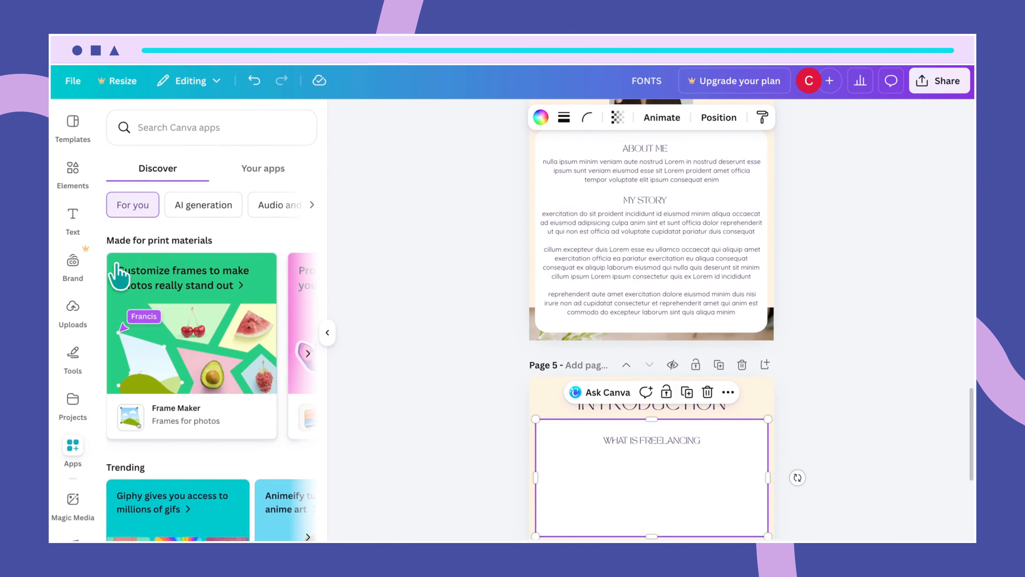
click(175, 130)
text(lo)
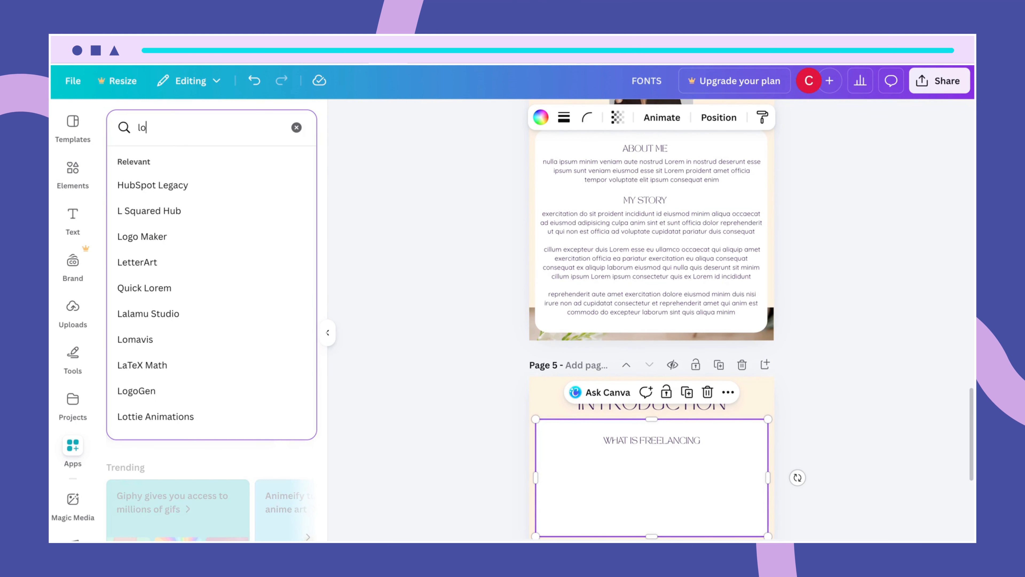
text(rem ip)
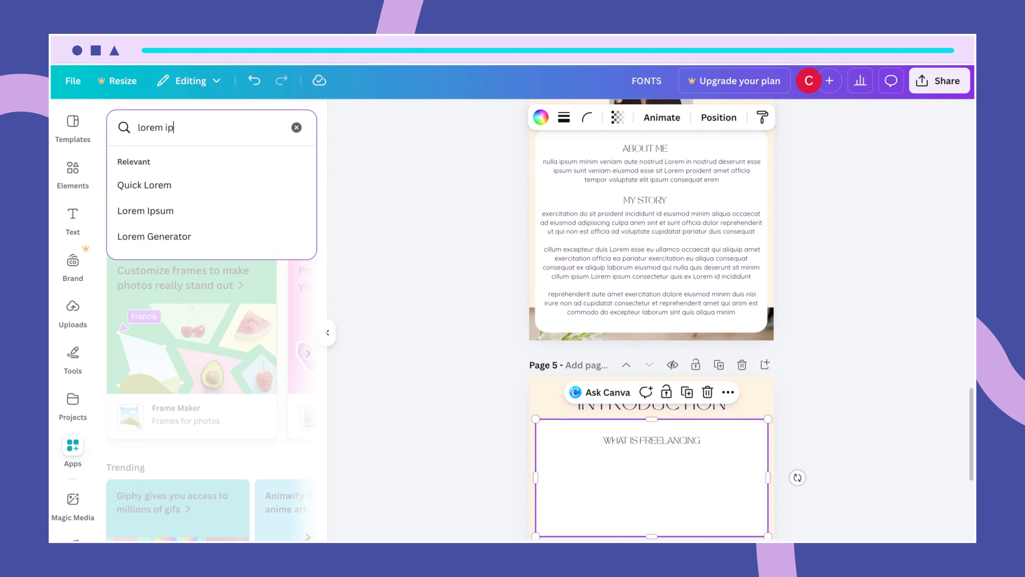
text(sum)
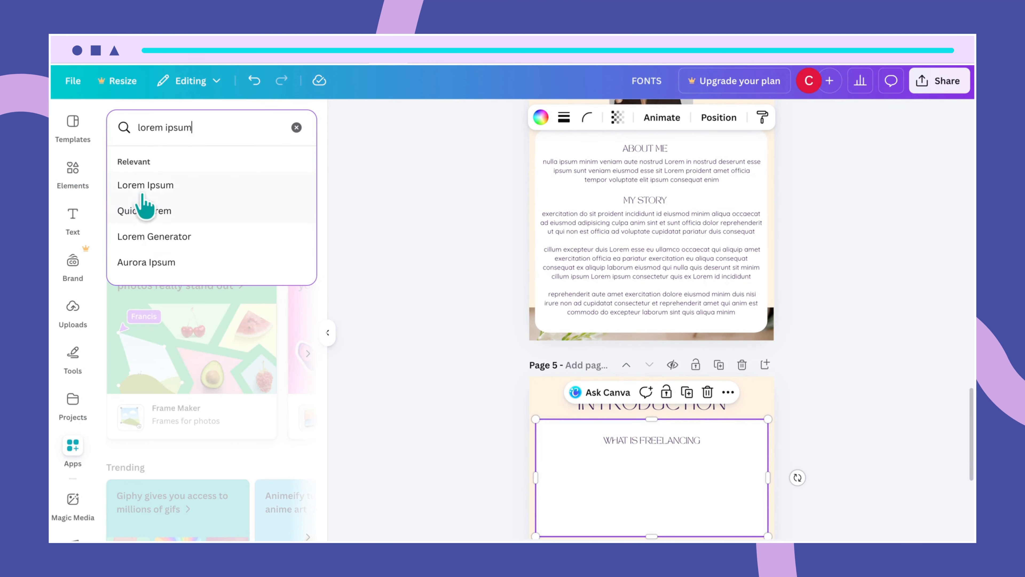
click(132, 190)
click(130, 190)
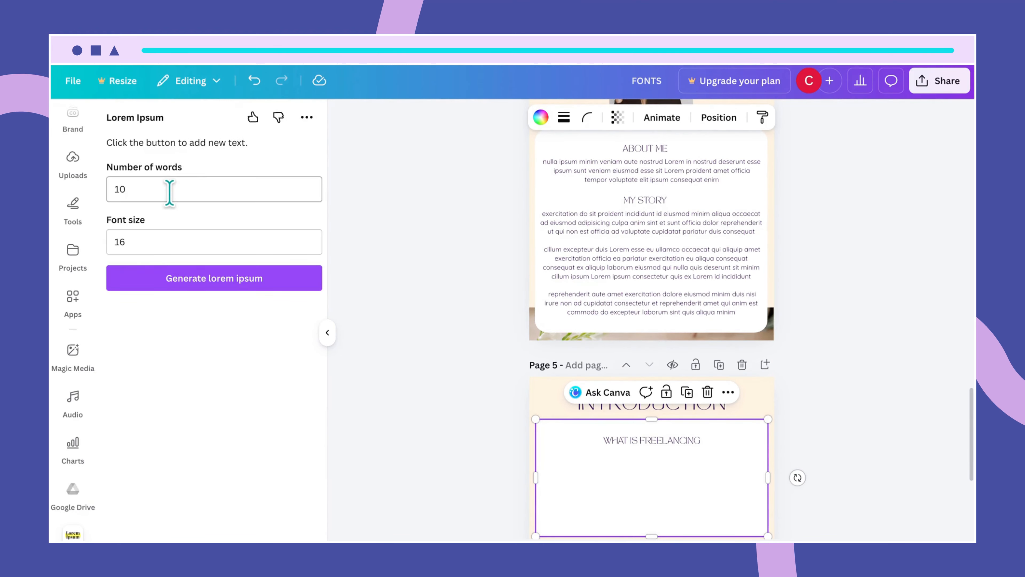
click(148, 192)
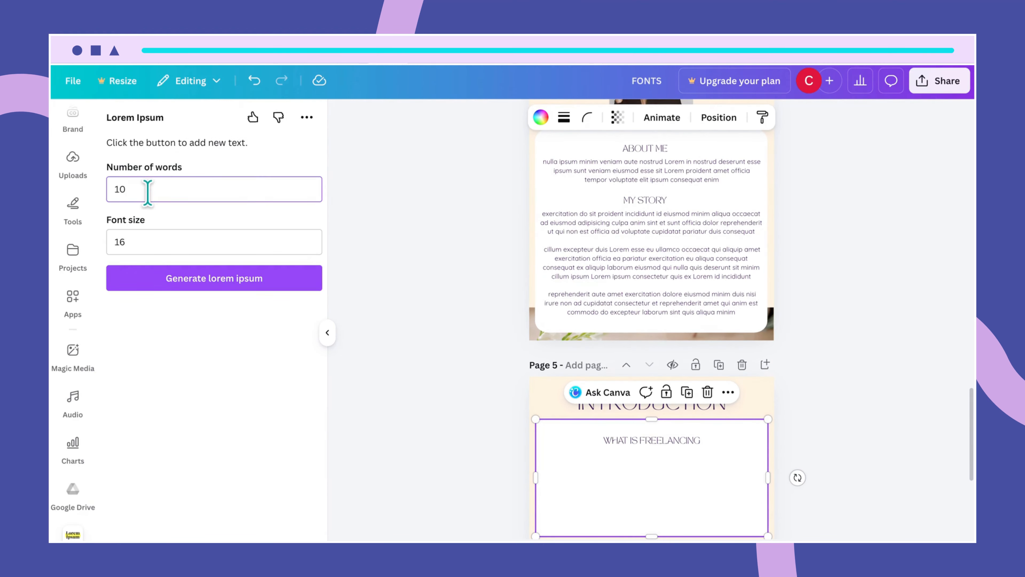
key(BackSpace)
key(BackSpace)
text(62)
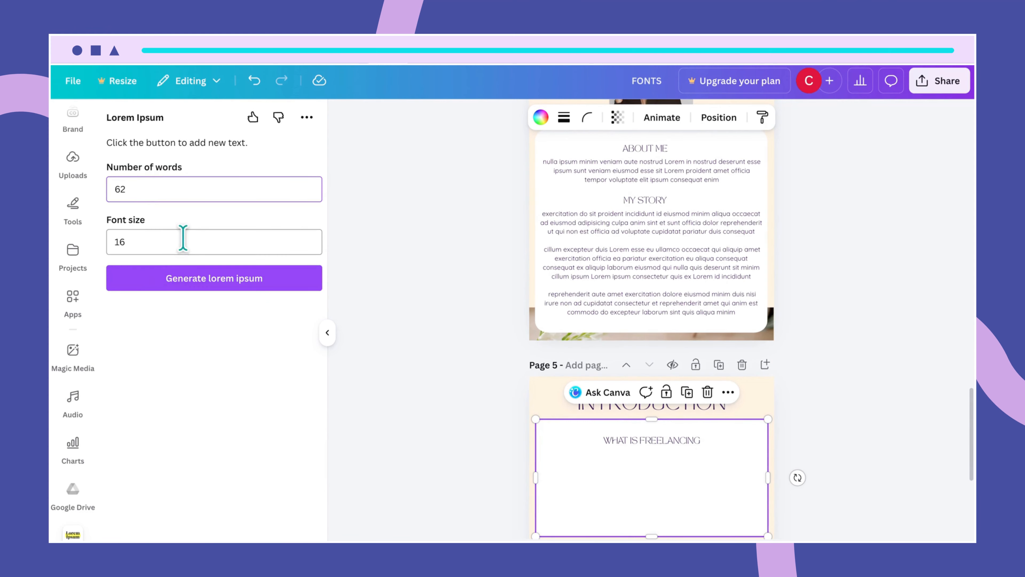
click(189, 297)
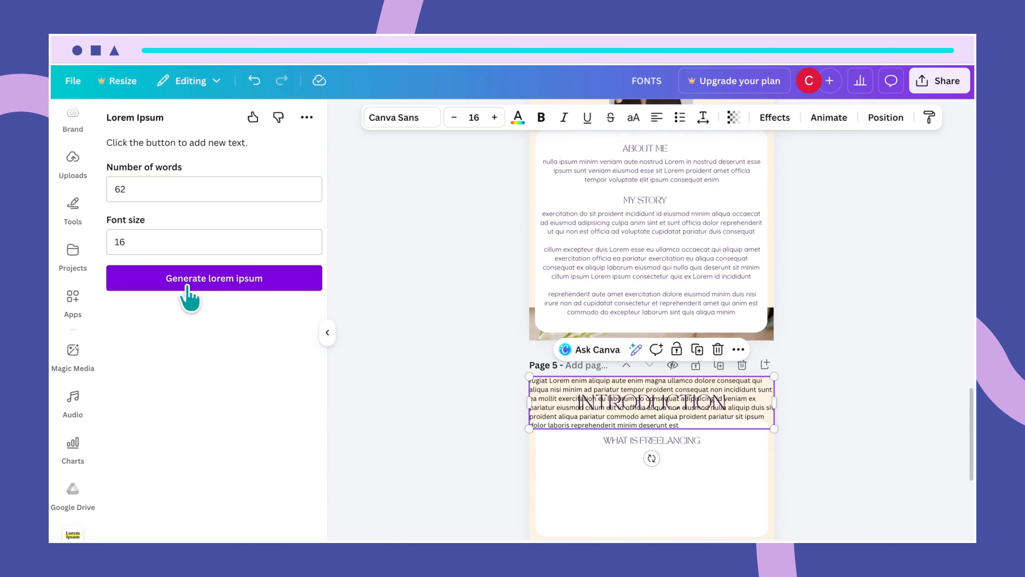
- Fit the placeholder paragraph under WHAT IS FREELANCING: Quicksand, centred, narrower box, size 15
drag(561, 412, 569, 487)
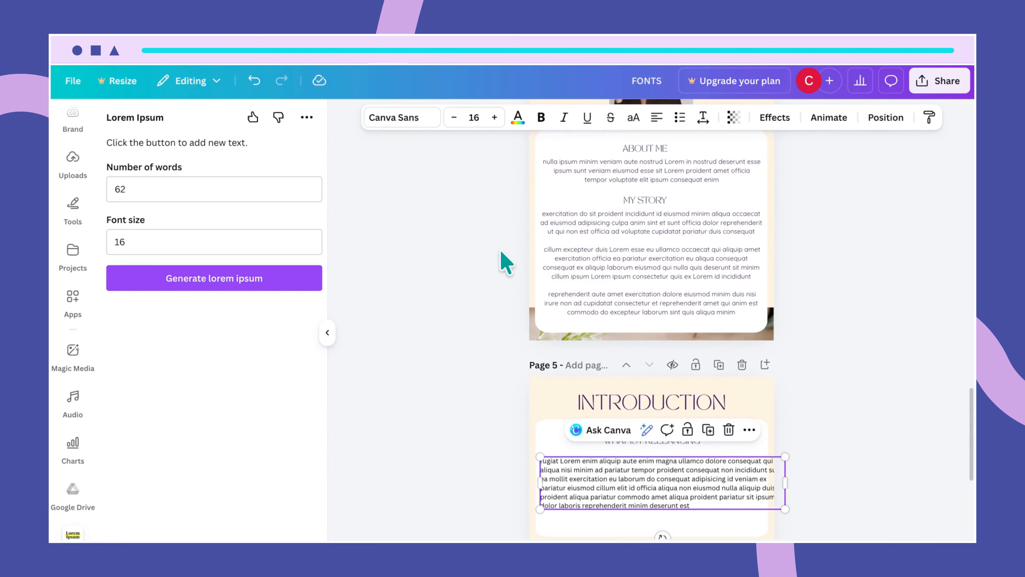
click(417, 122)
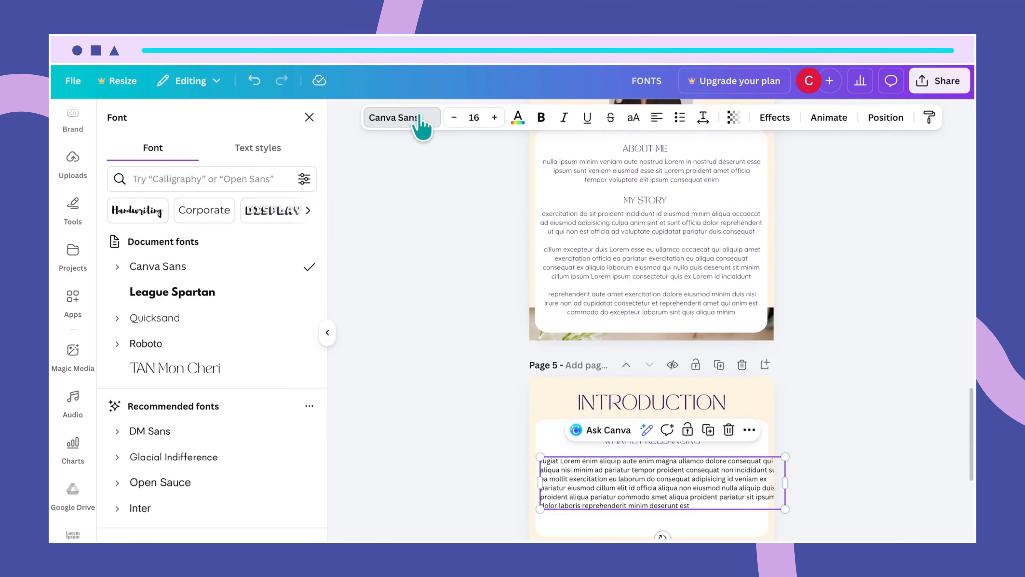
click(194, 322)
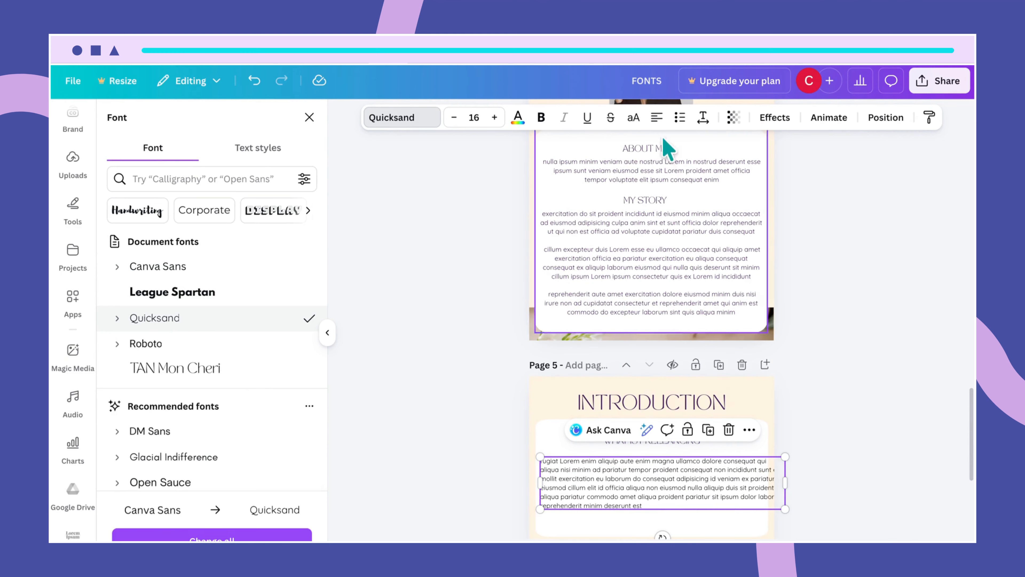
click(657, 118)
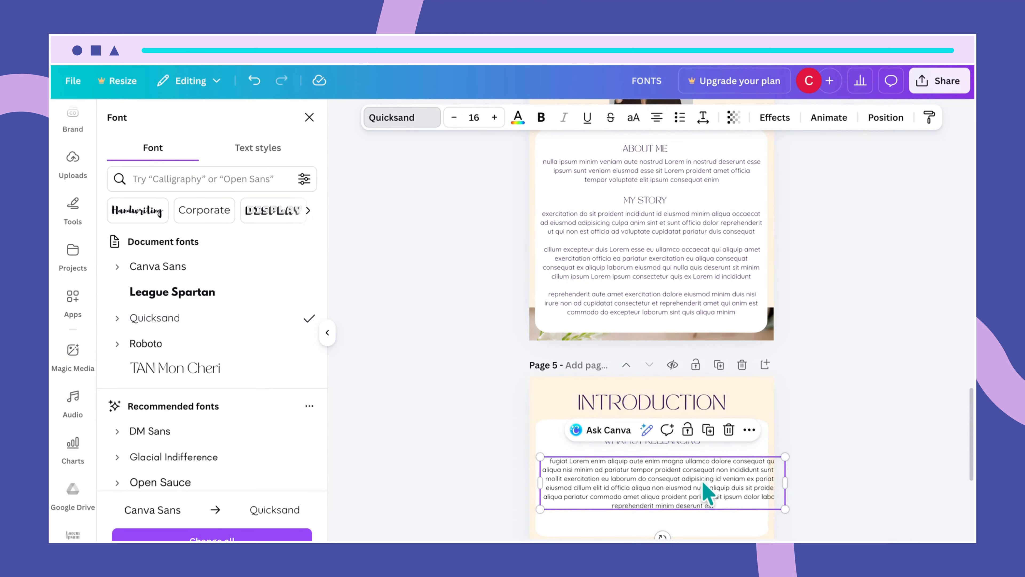
drag(705, 491, 696, 480)
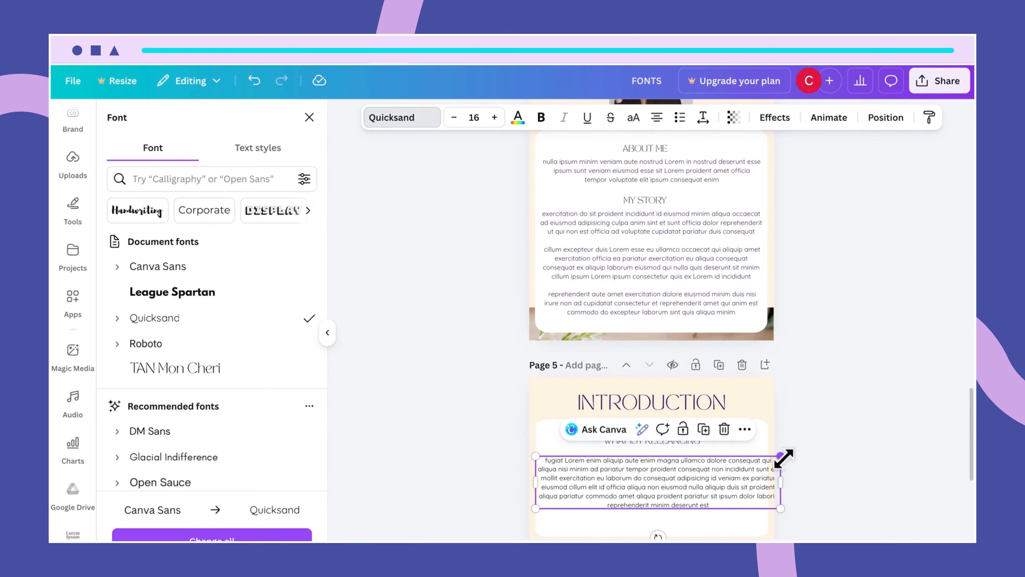
drag(783, 456, 768, 460)
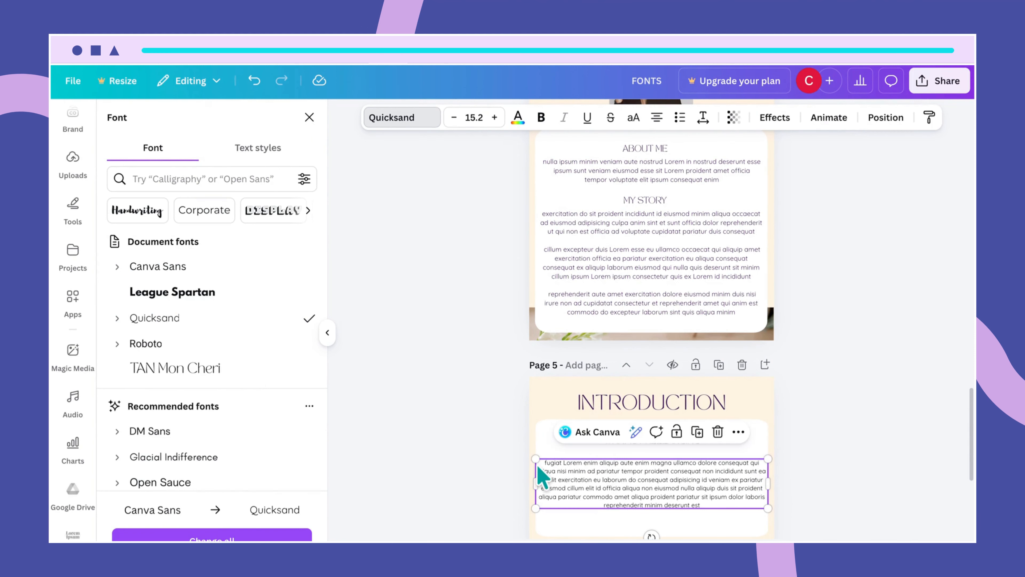
drag(535, 458, 542, 459)
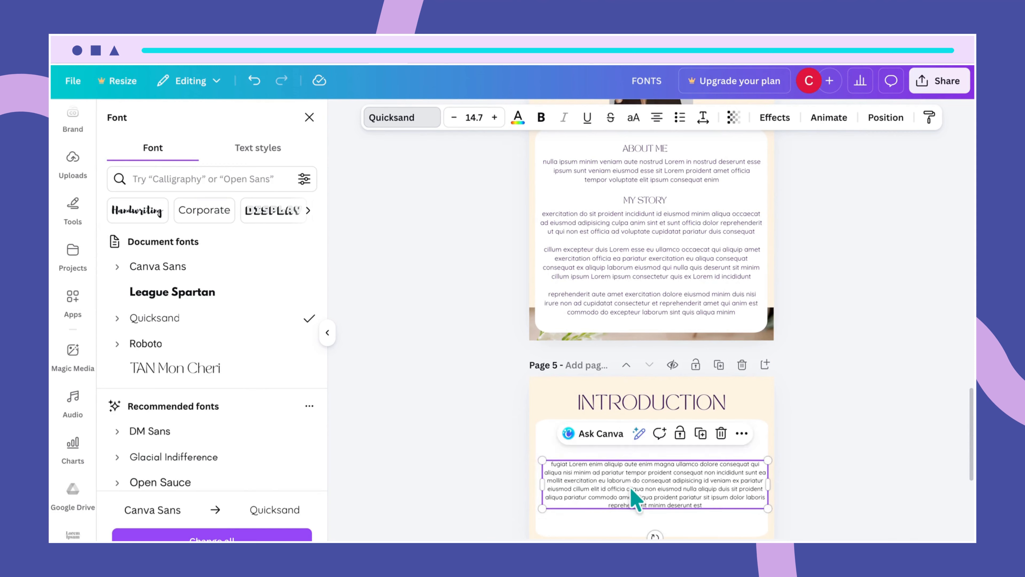
drag(629, 485, 626, 479)
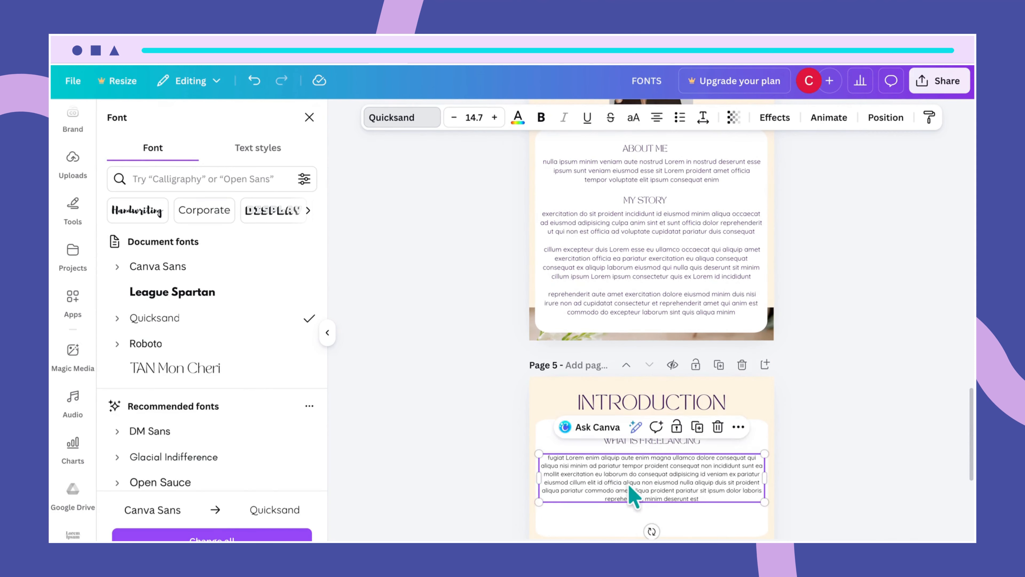
click(474, 117)
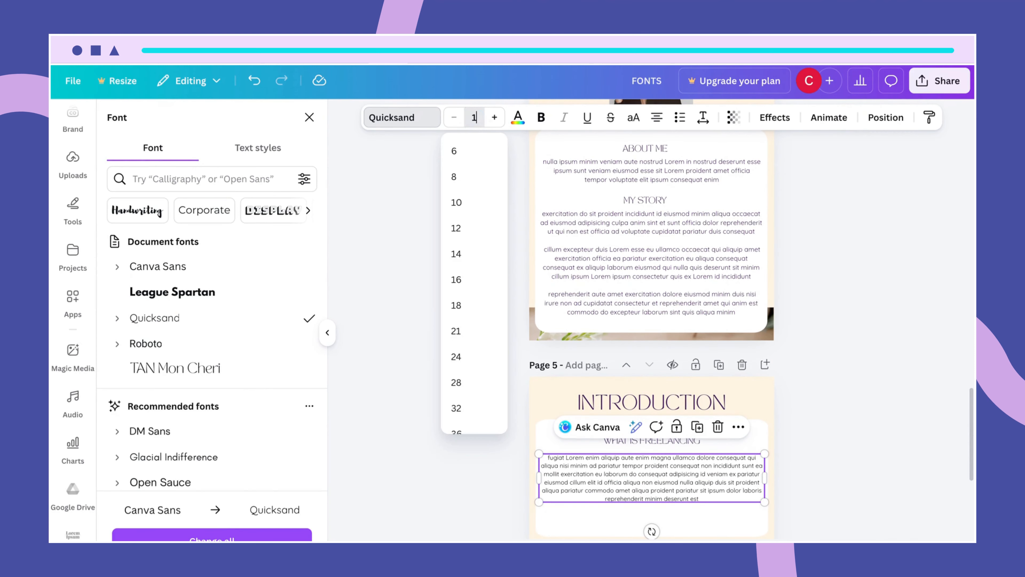
key(Return)
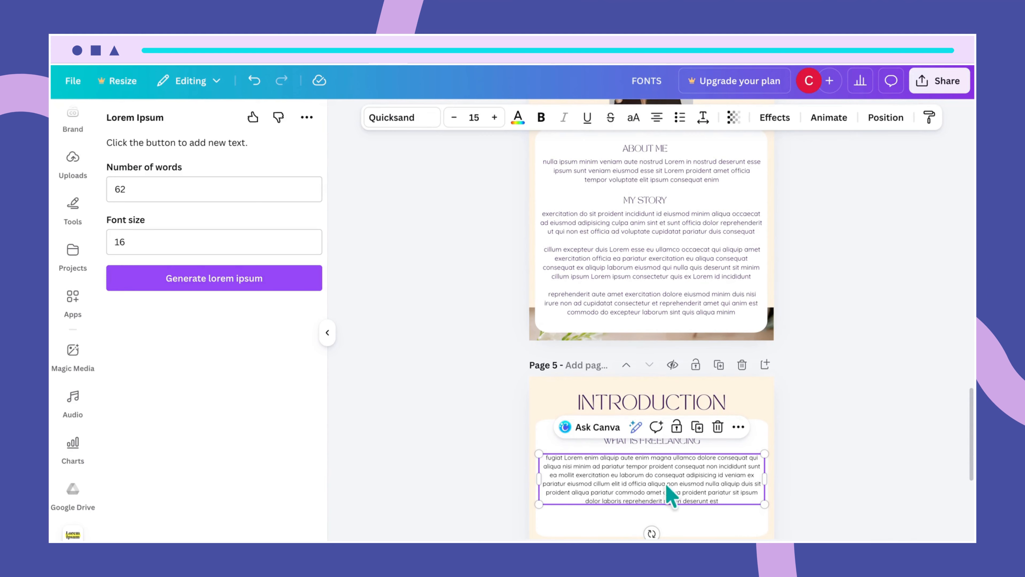
- Make the page 5 body paragraph dark purple, matching page 4's body text
click(741, 520)
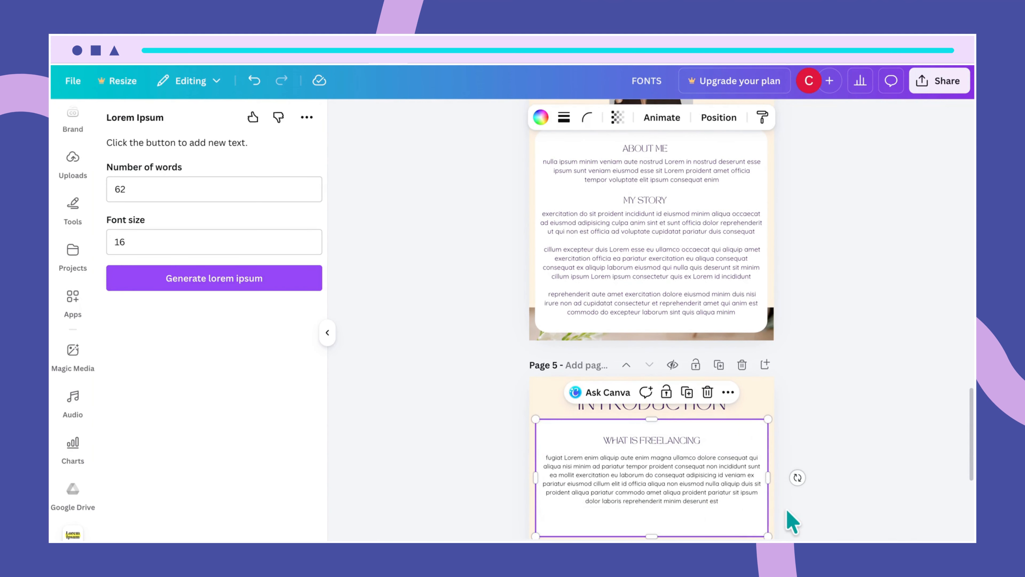
scroll(791, 522, down, 2)
drag(708, 432, 709, 440)
click(757, 466)
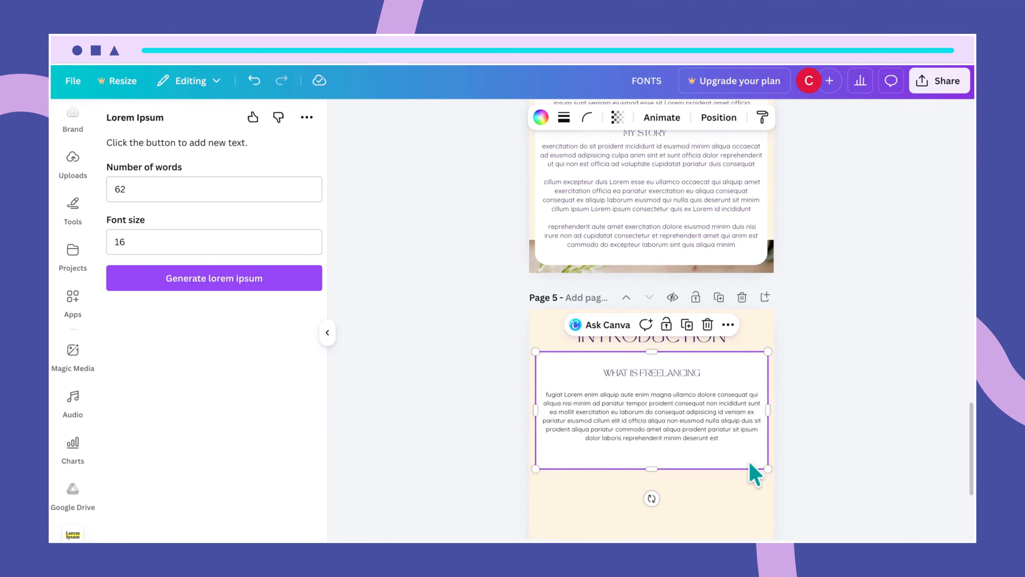
click(712, 234)
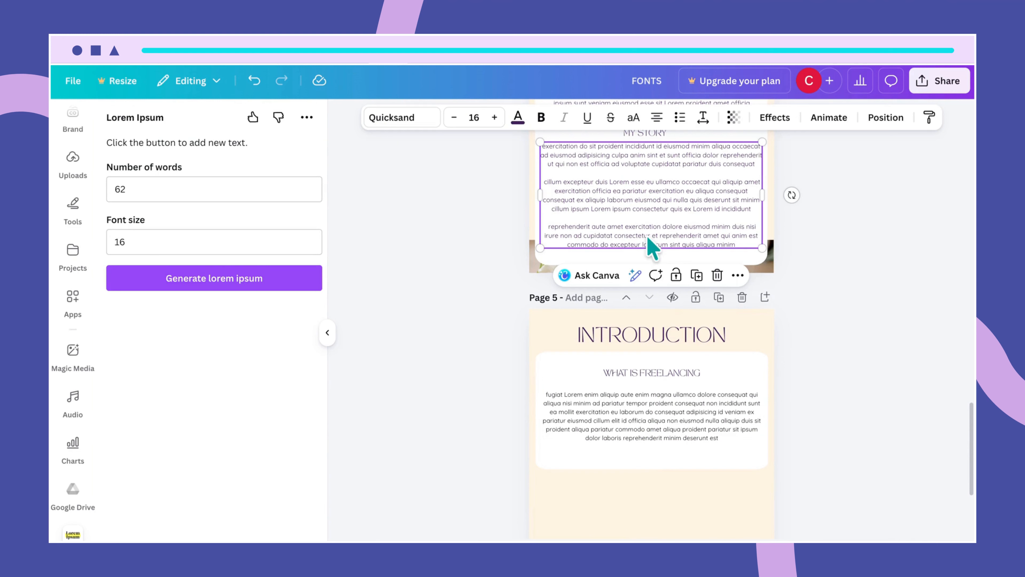
click(652, 414)
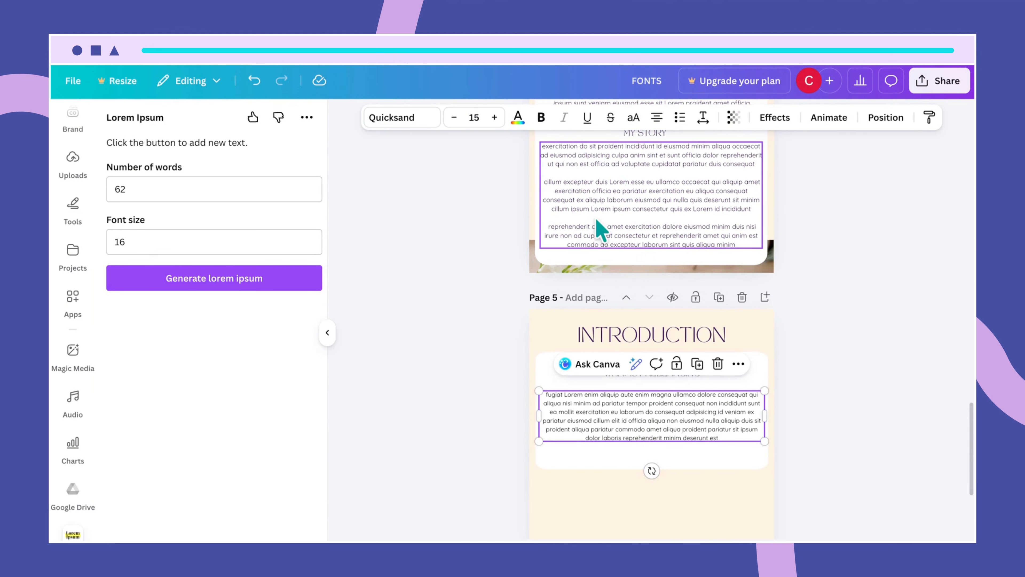
click(518, 117)
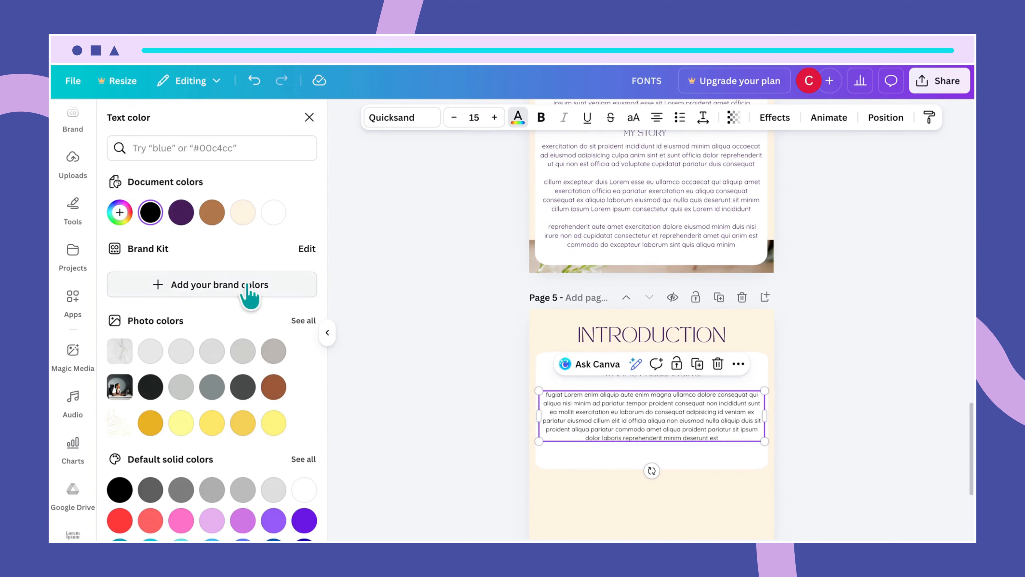
click(177, 214)
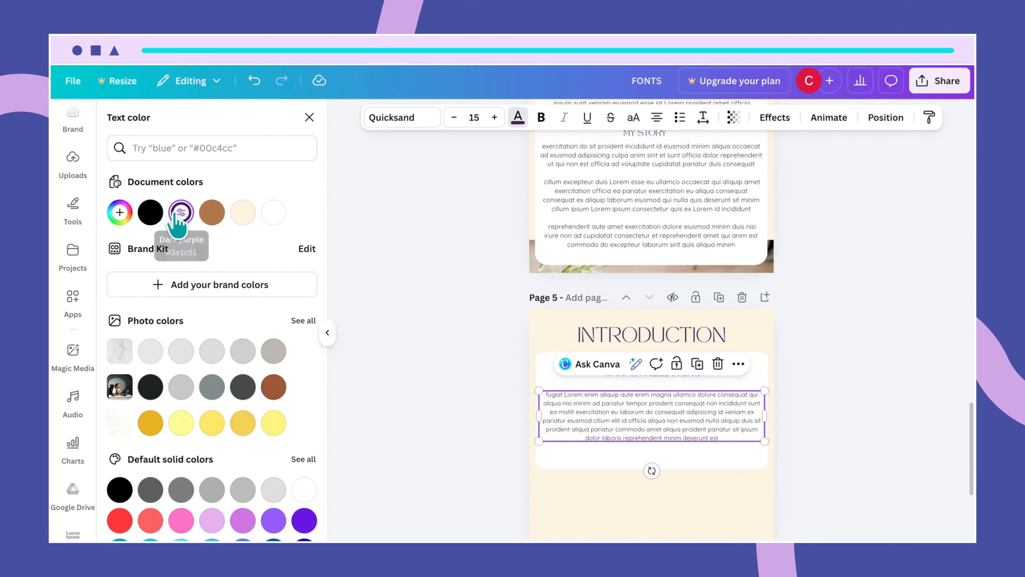
- Check the INTRODUCTION and WHAT IS FREELANCING heading colours, then select page 5's white card
click(585, 465)
click(700, 375)
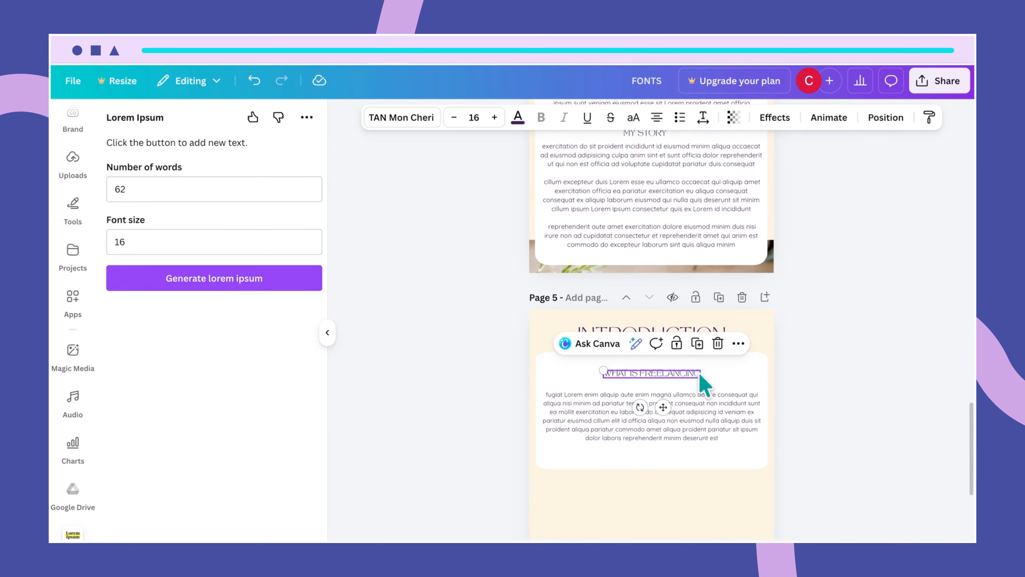
click(716, 337)
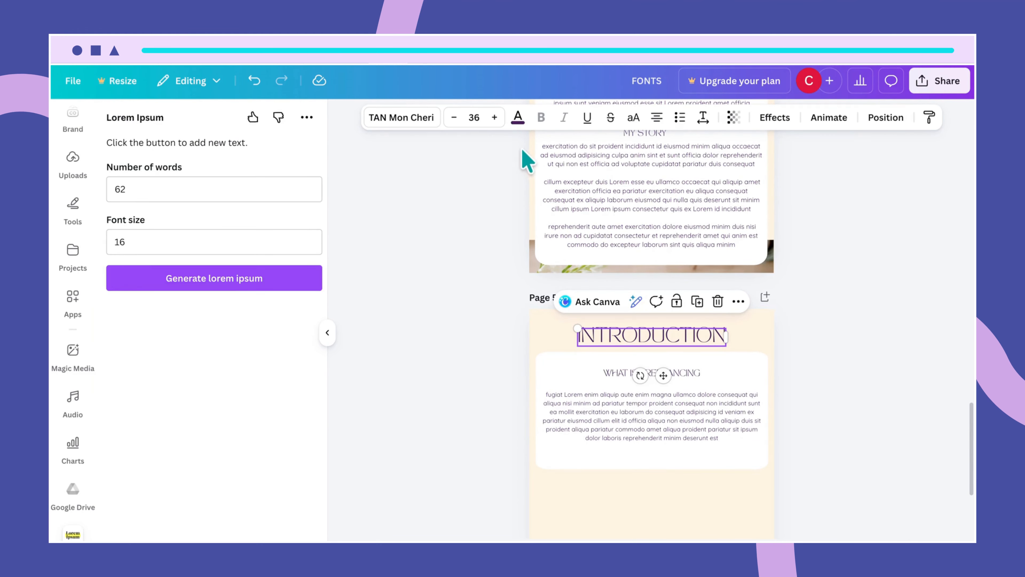
click(518, 121)
click(677, 489)
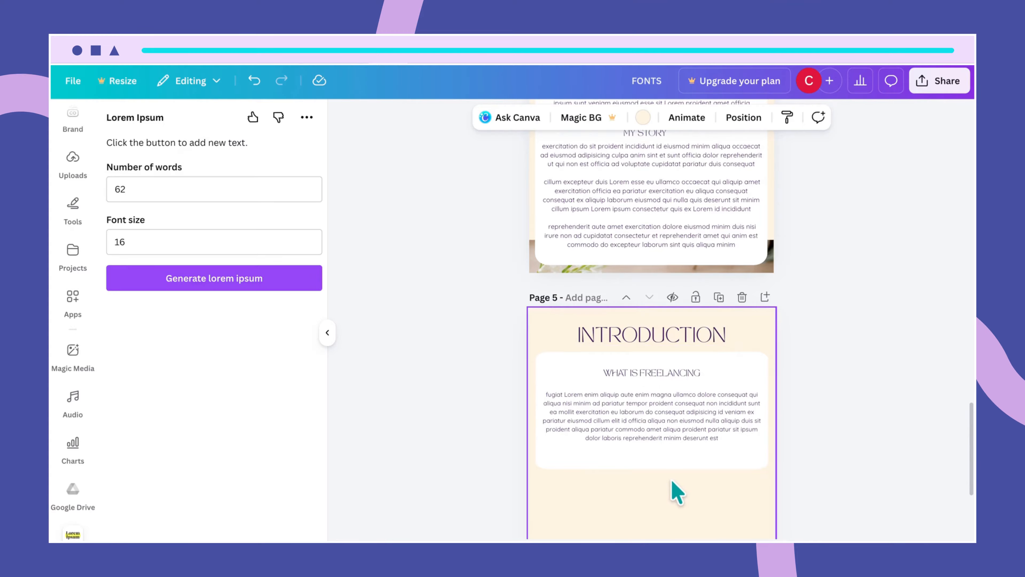
scroll(685, 506, down, 3)
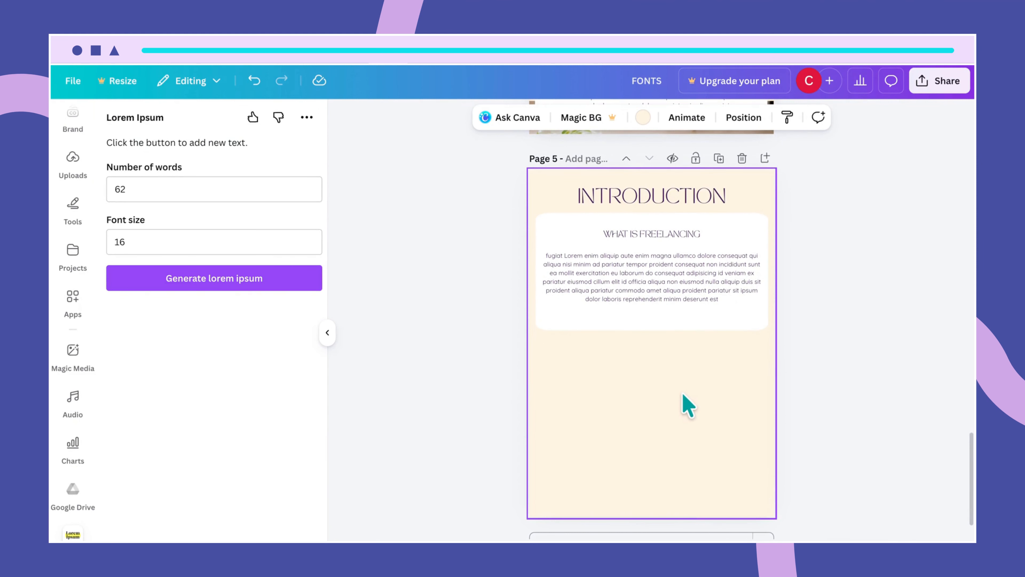
scroll(686, 333, down, 1)
scroll(686, 333, up, 2)
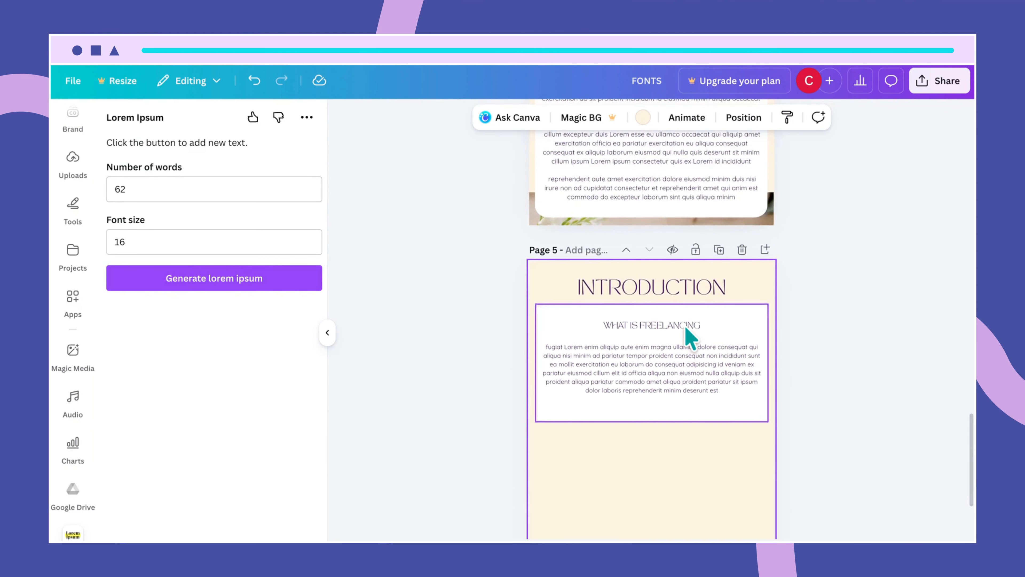
scroll(686, 329, up, 2)
scroll(686, 329, down, 2)
scroll(685, 329, up, 4)
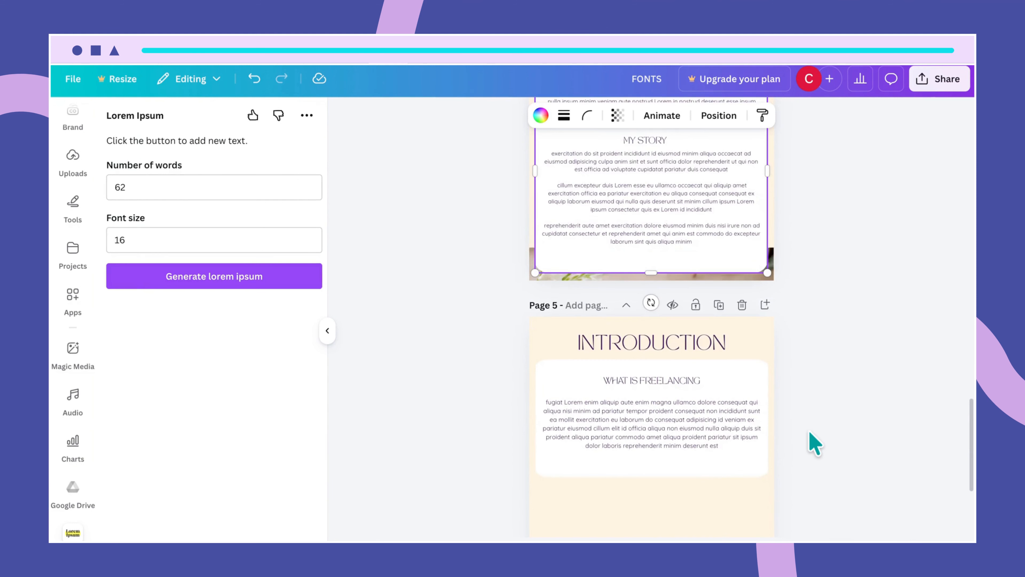
scroll(809, 431, down, 2)
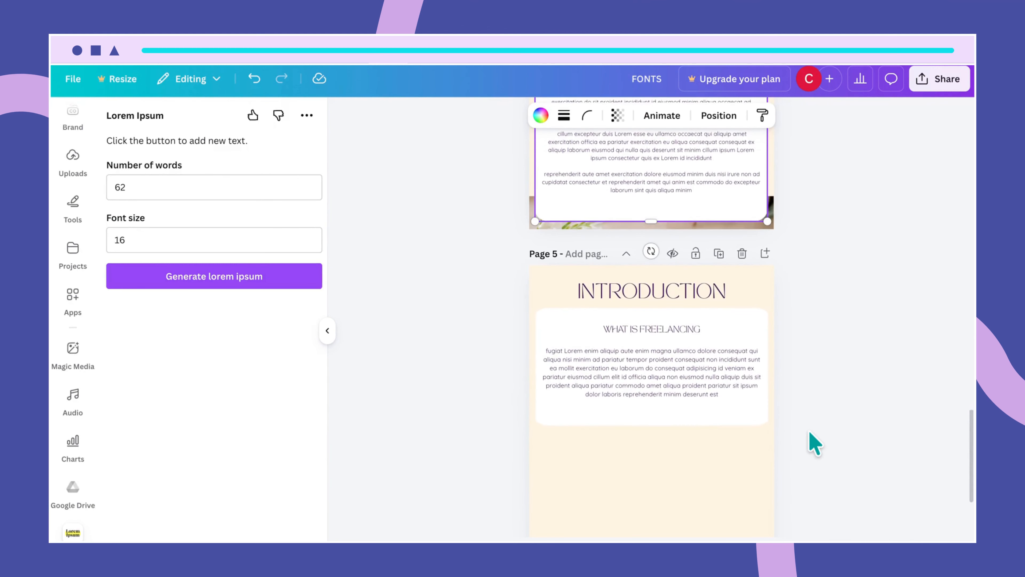
scroll(809, 431, down, 1)
click(745, 389)
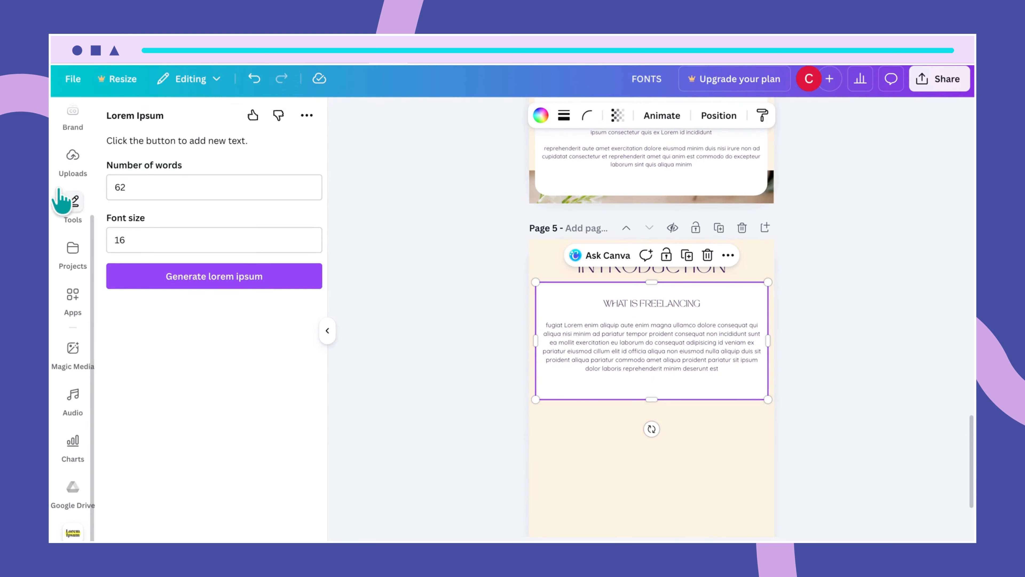
scroll(65, 201, up, 3)
- Search Elements for 'person typing on laptop' and show all the photo results
click(72, 169)
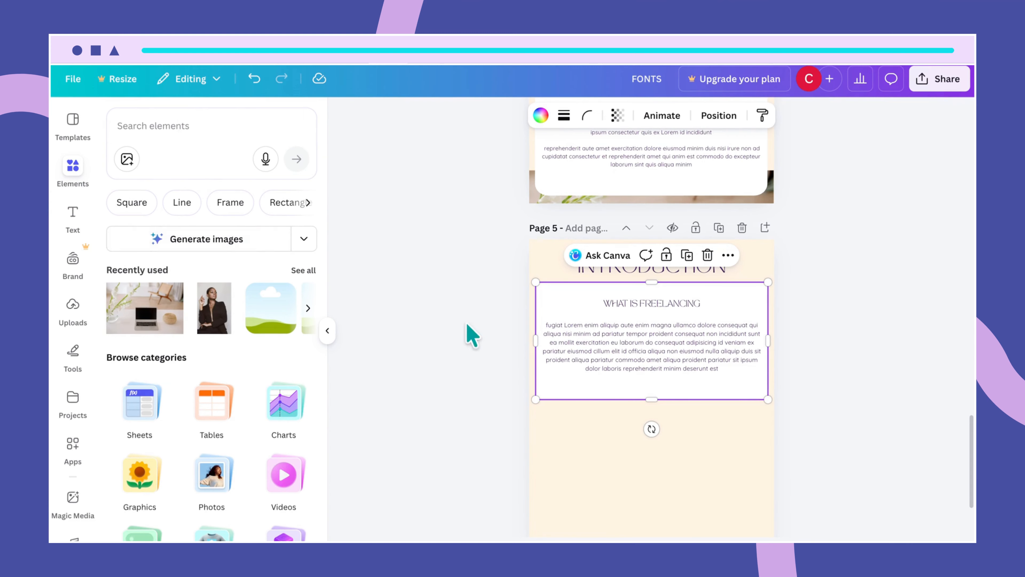
click(156, 126)
text(person typing)
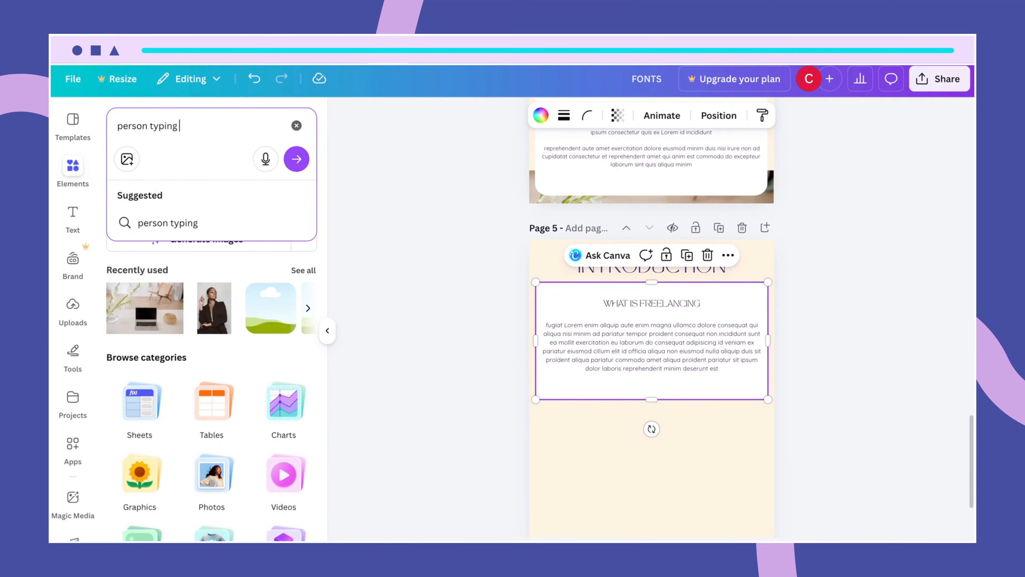
text( on laptop)
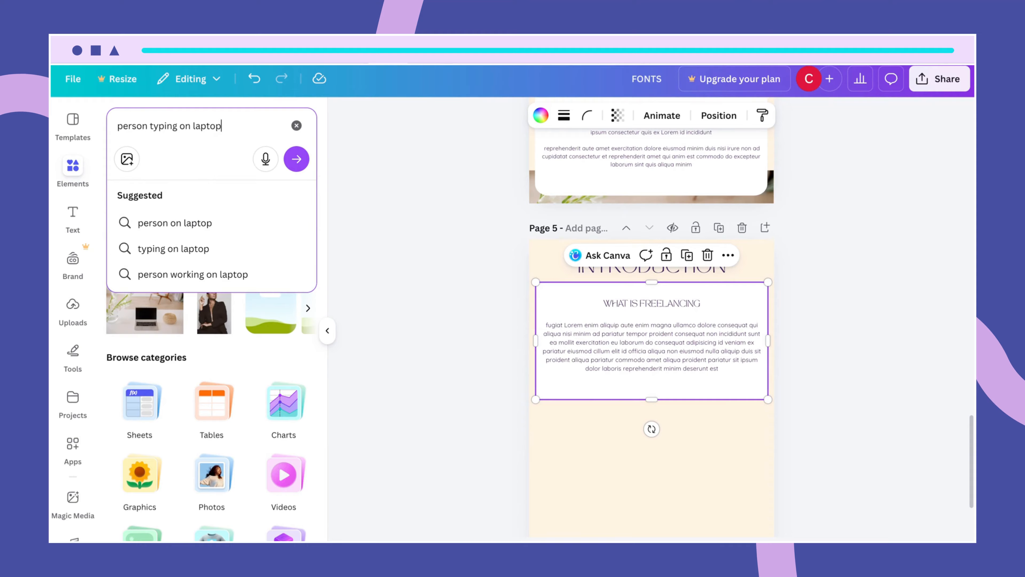
key(Return)
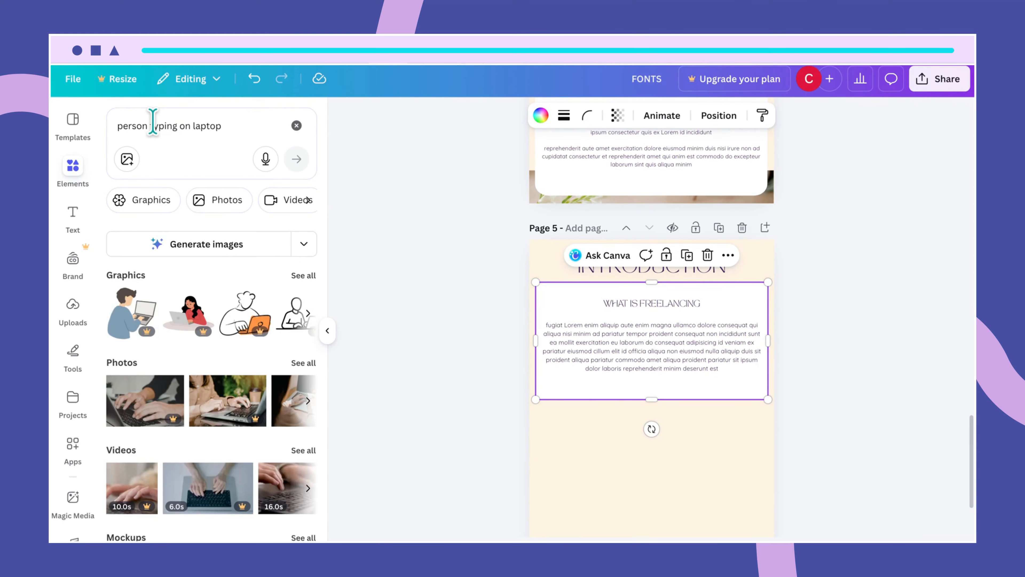
click(302, 364)
scroll(279, 420, down, 5)
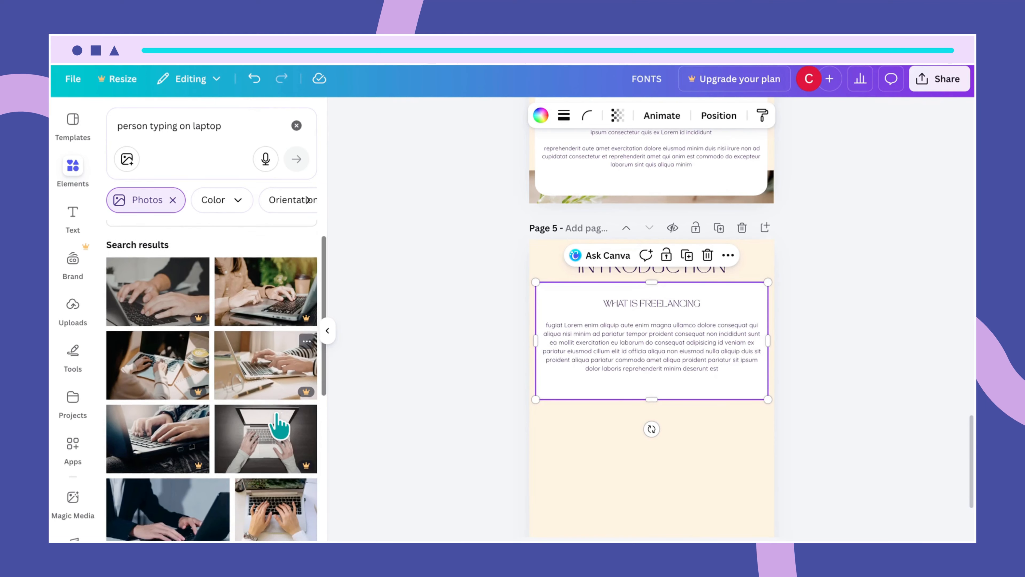
scroll(278, 424, down, 7)
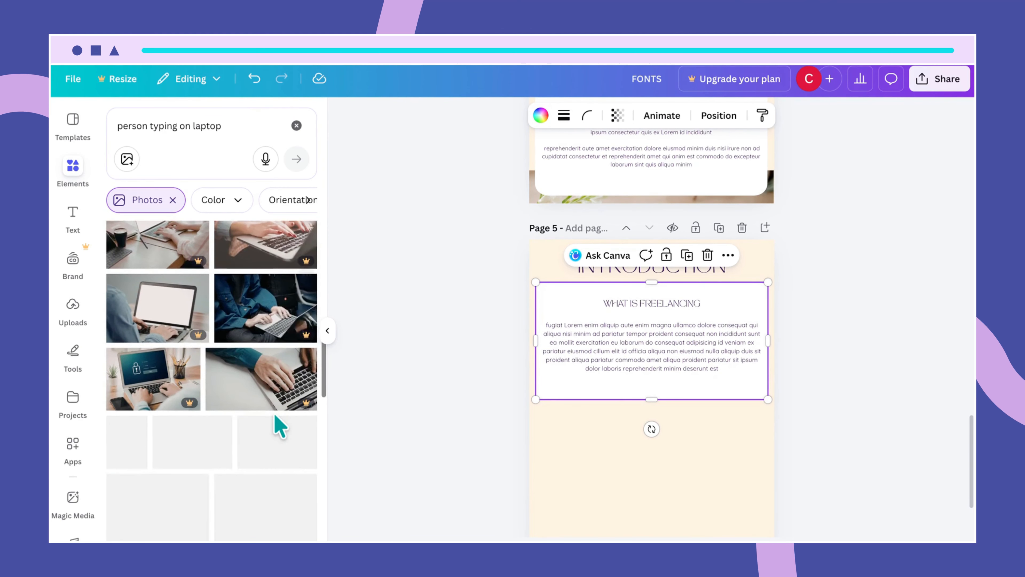
scroll(280, 425, down, 2)
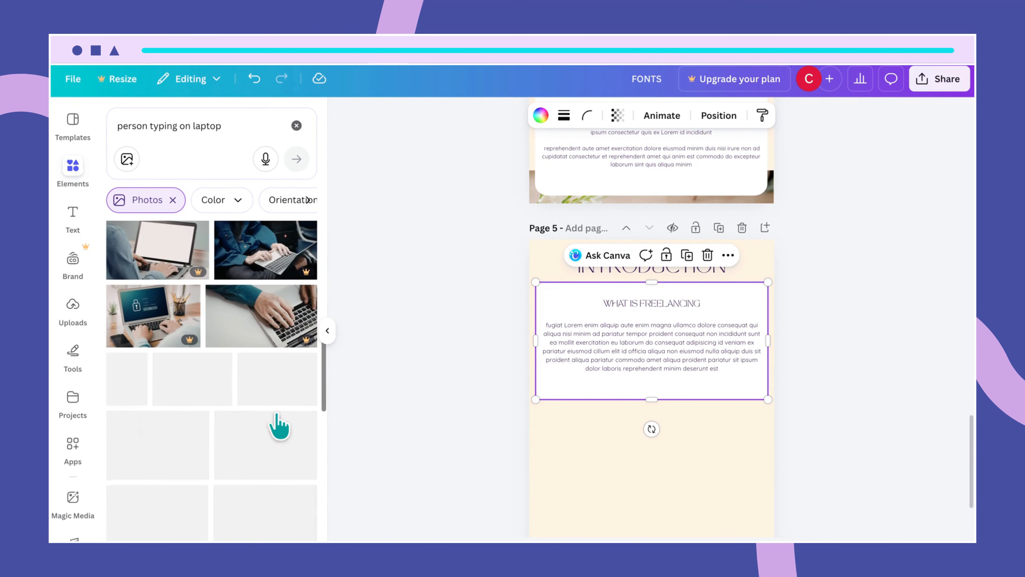
scroll(279, 424, down, 5)
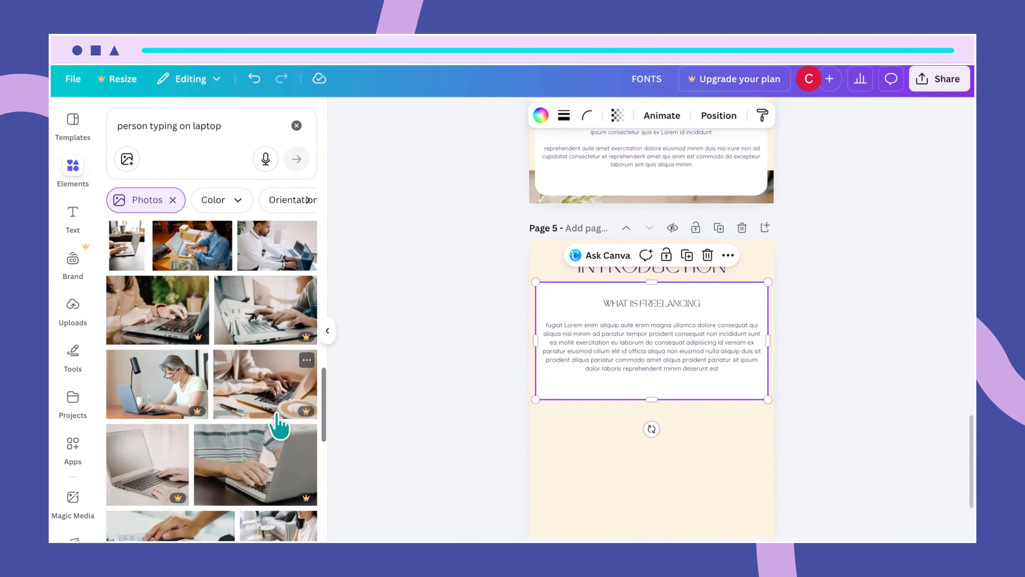
scroll(280, 424, down, 6)
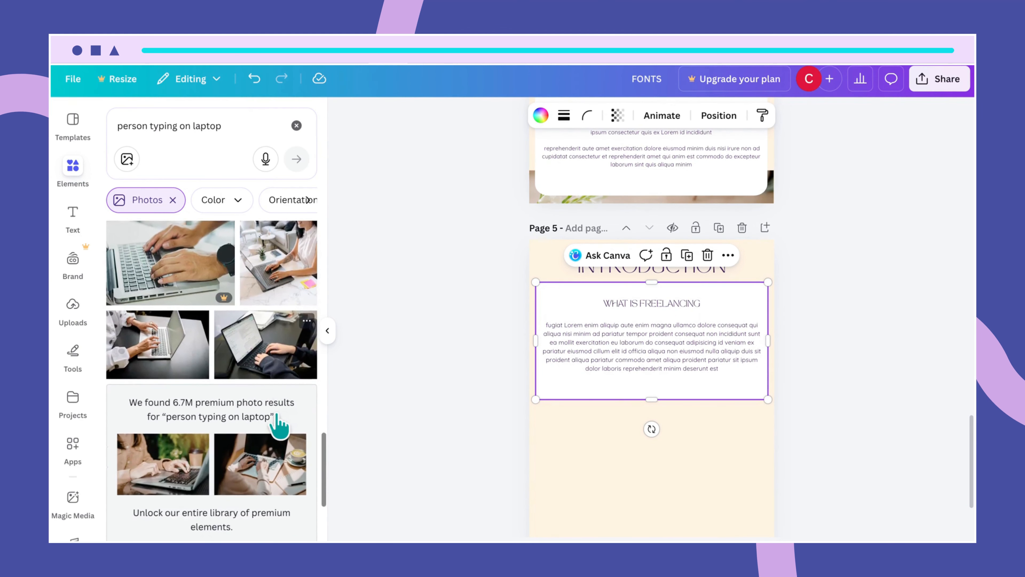
scroll(280, 425, down, 4)
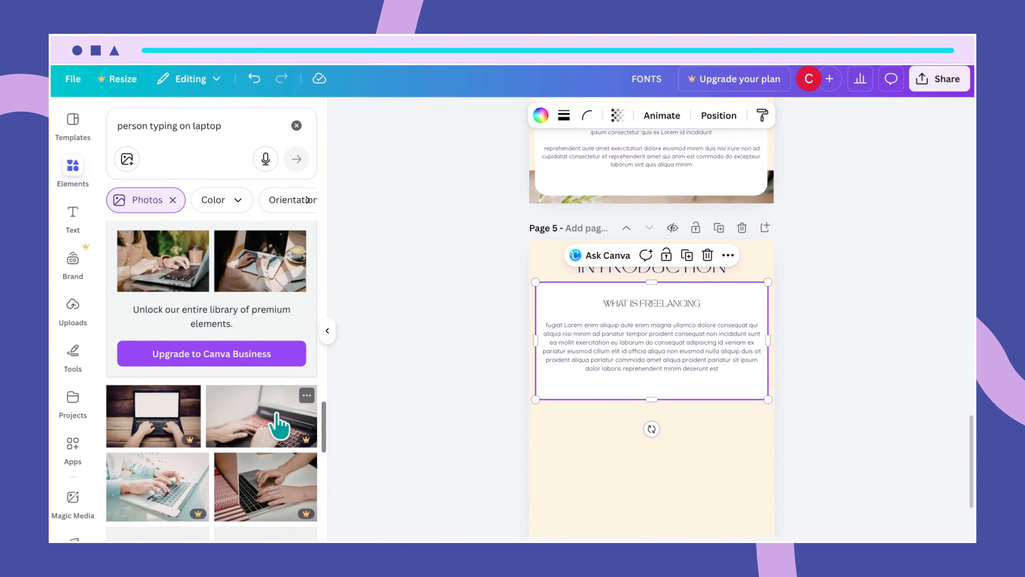
scroll(279, 424, down, 5)
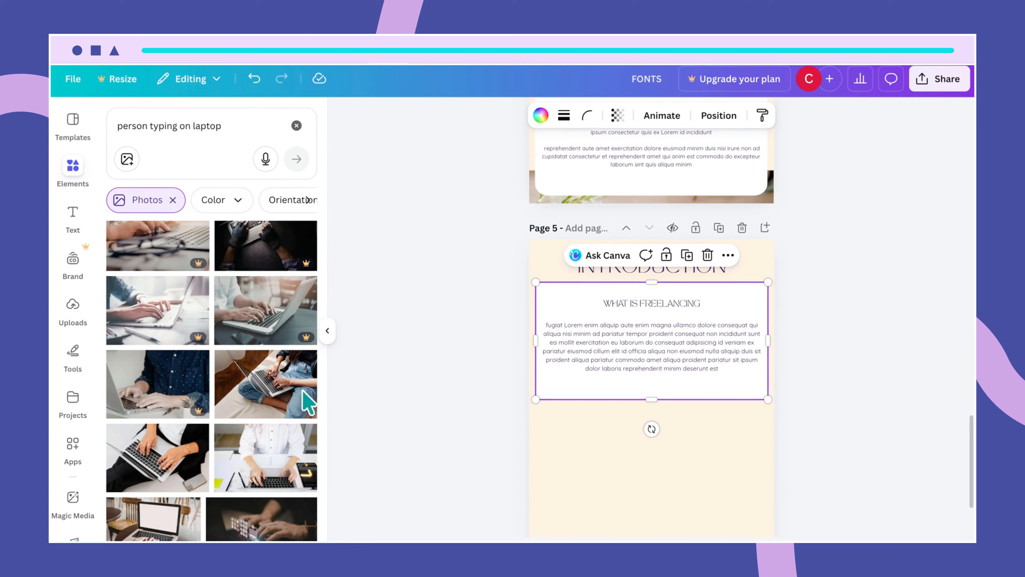
- Add the woman-with-laptop photo below the text card and enlarge it to about 19.9 × 13.3
click(283, 403)
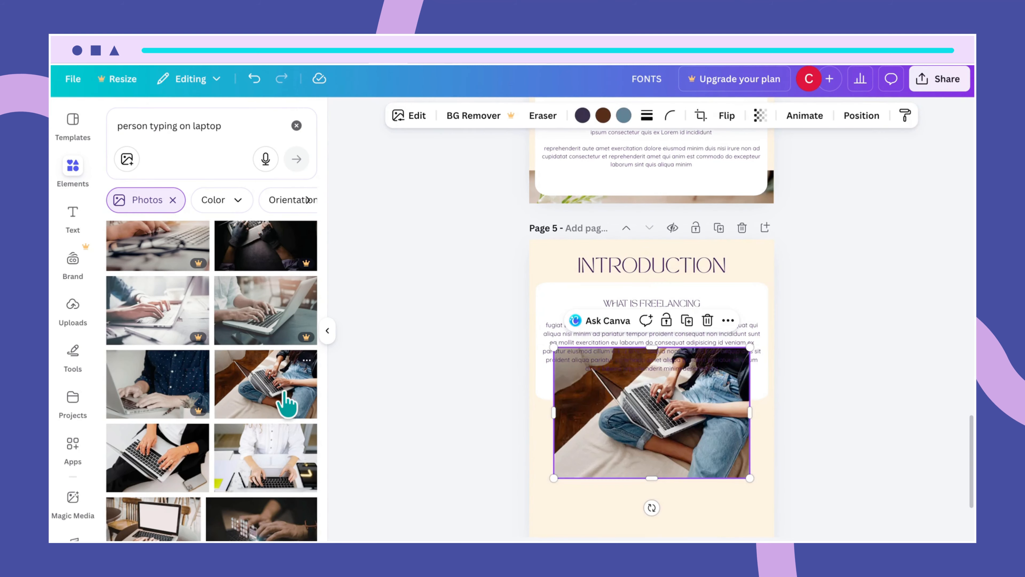
drag(639, 448, 631, 509)
scroll(778, 474, down, 1)
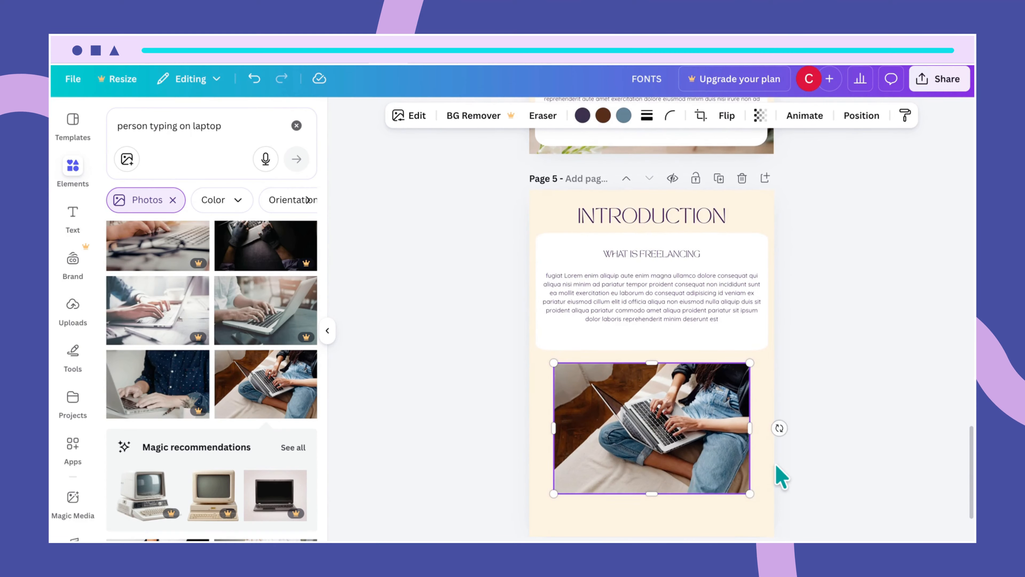
drag(749, 362, 764, 353)
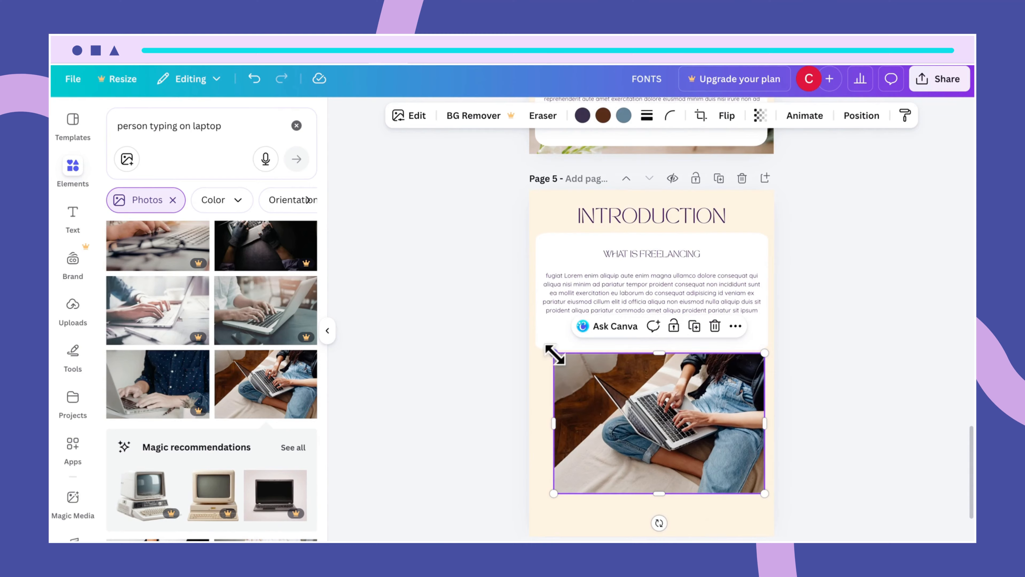
drag(555, 354, 538, 353)
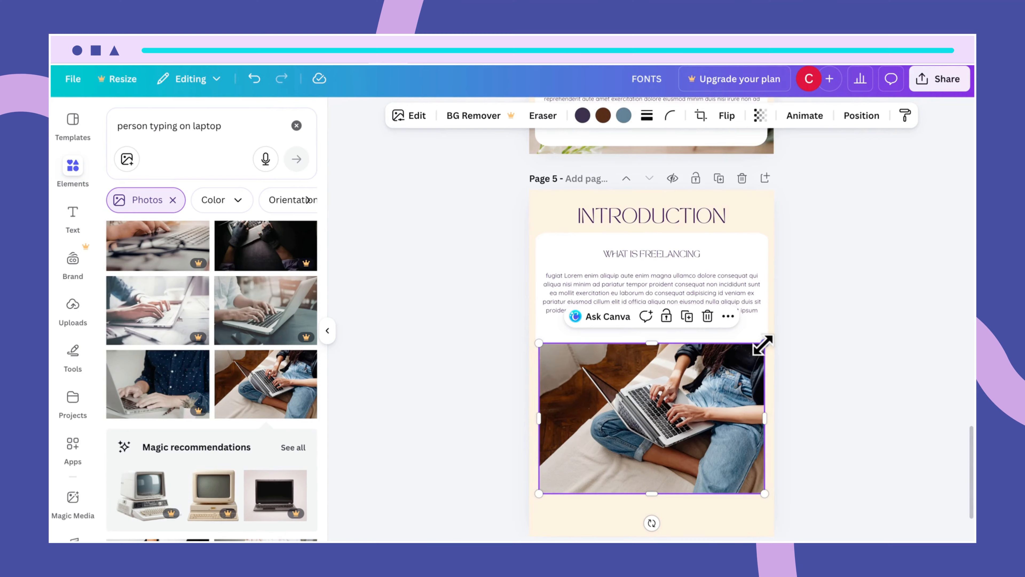
drag(764, 345, 768, 344)
drag(538, 341, 533, 339)
- Stretch the laptop photo down to the bottom edge of page 5
mouse_move(650, 495)
mouse_down()
mouse_move(649, 526)
mouse_move(652, 515)
mouse_up()
click(777, 474)
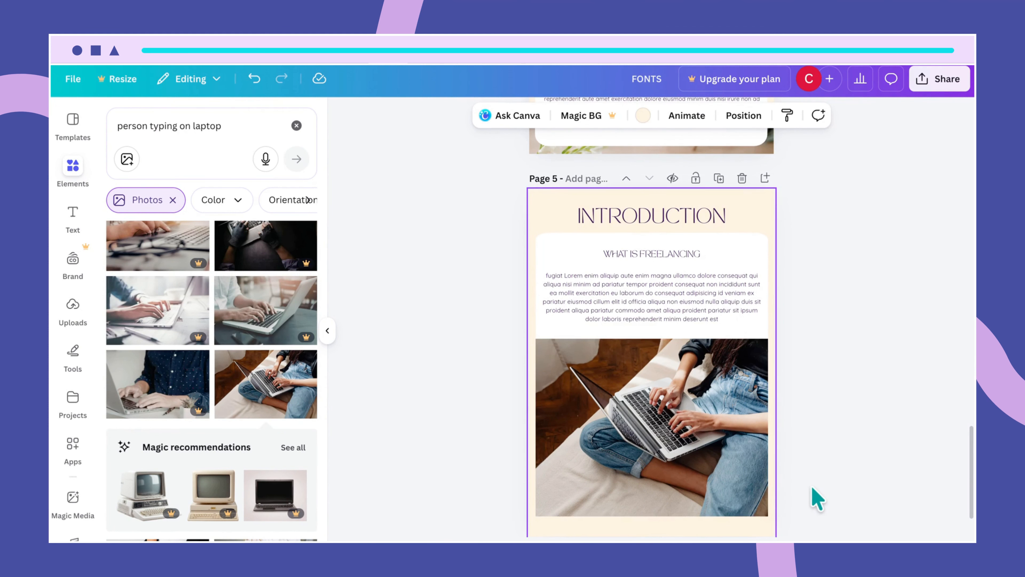
click(720, 501)
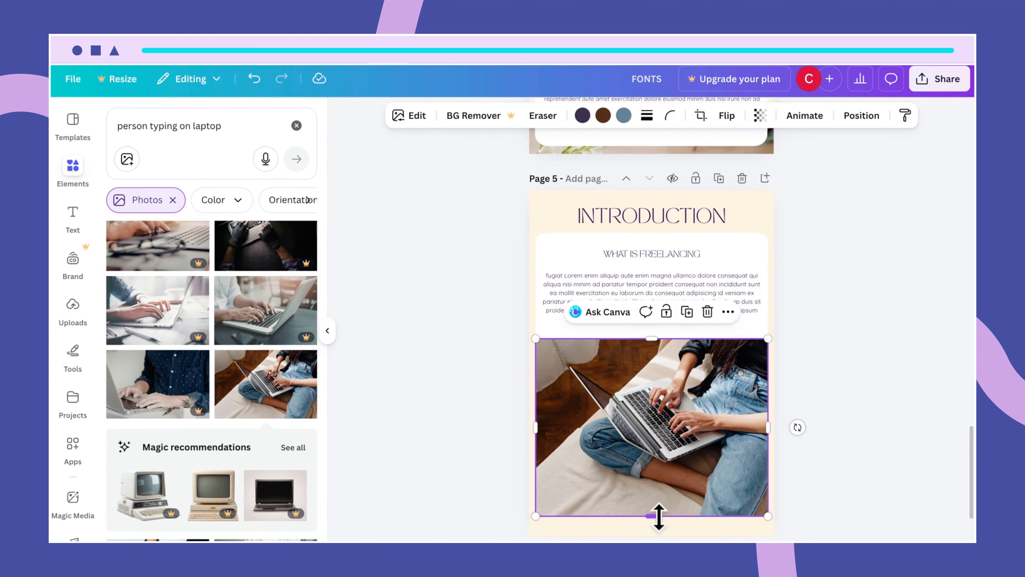
drag(653, 520, 652, 529)
click(851, 485)
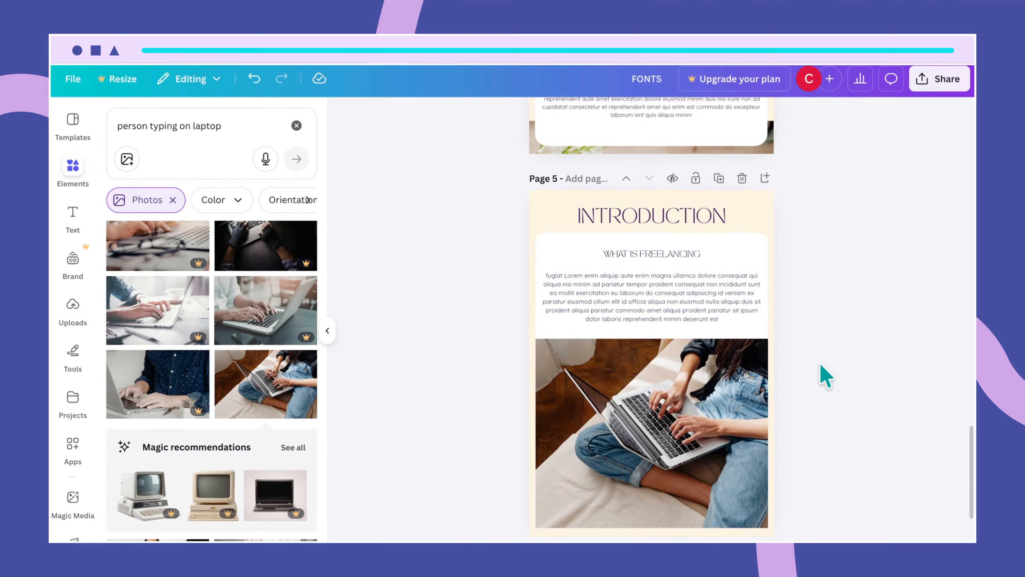
scroll(815, 349, down, 3)
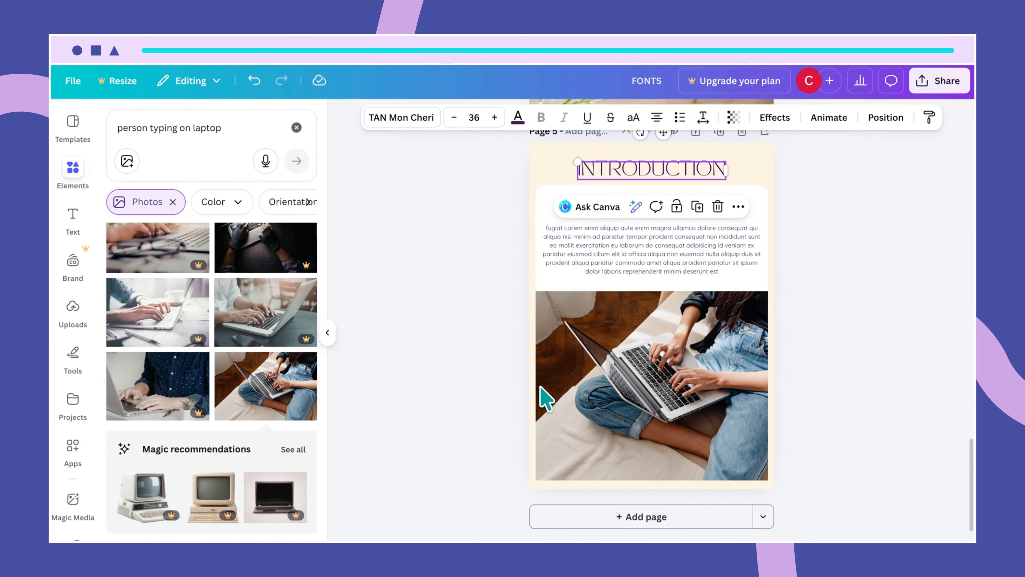
click(542, 388)
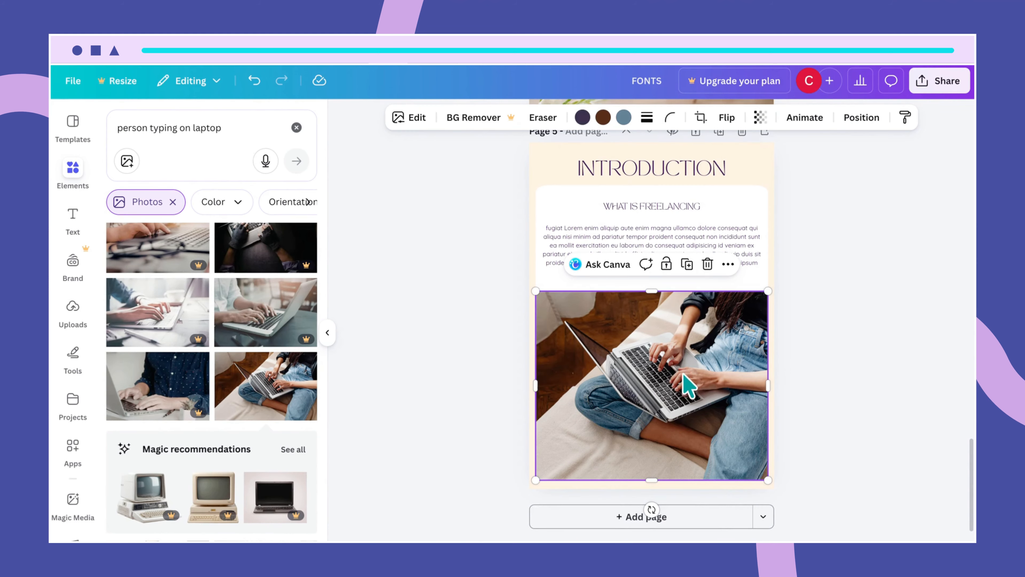
click(861, 117)
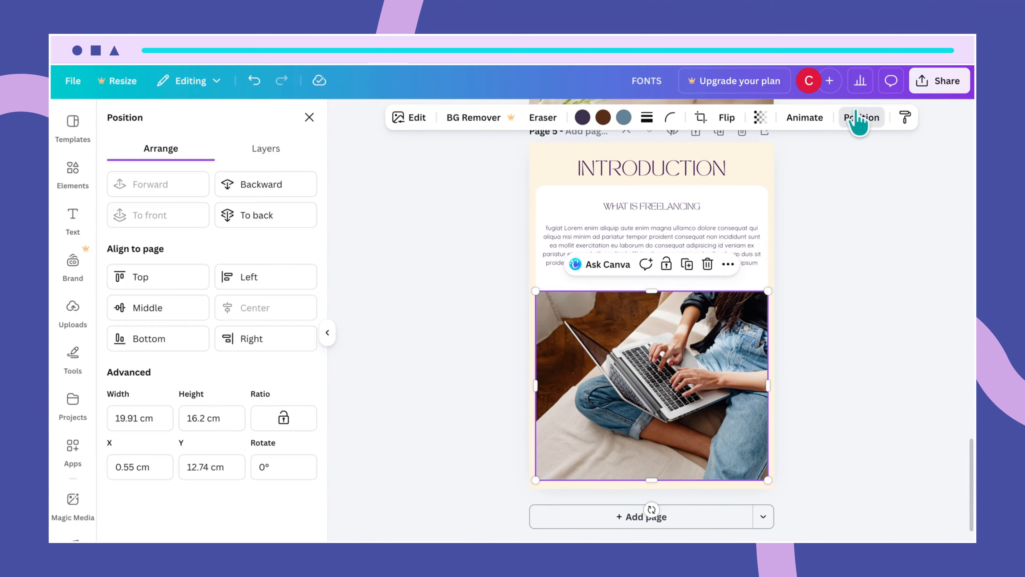
click(292, 186)
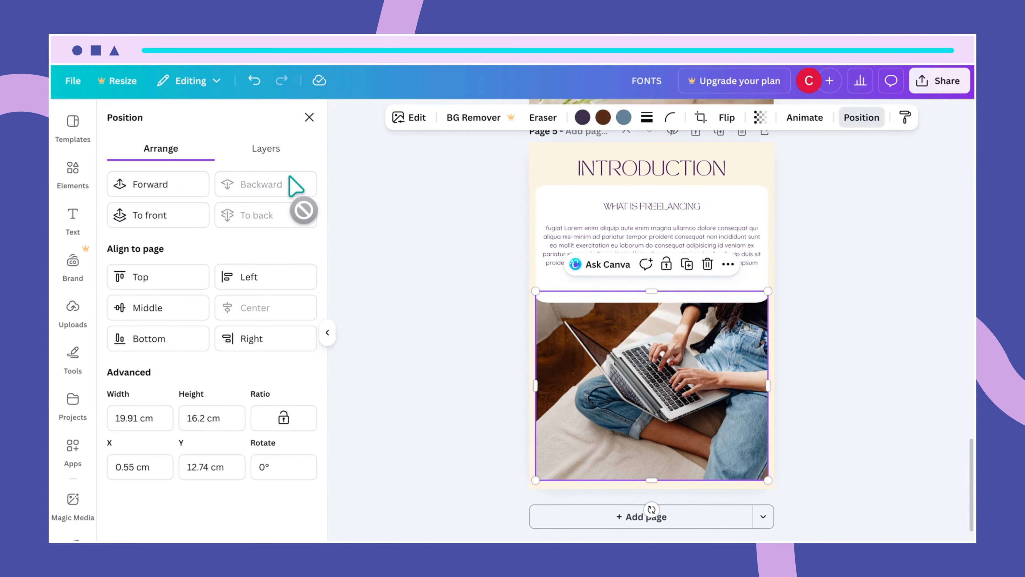
click(754, 172)
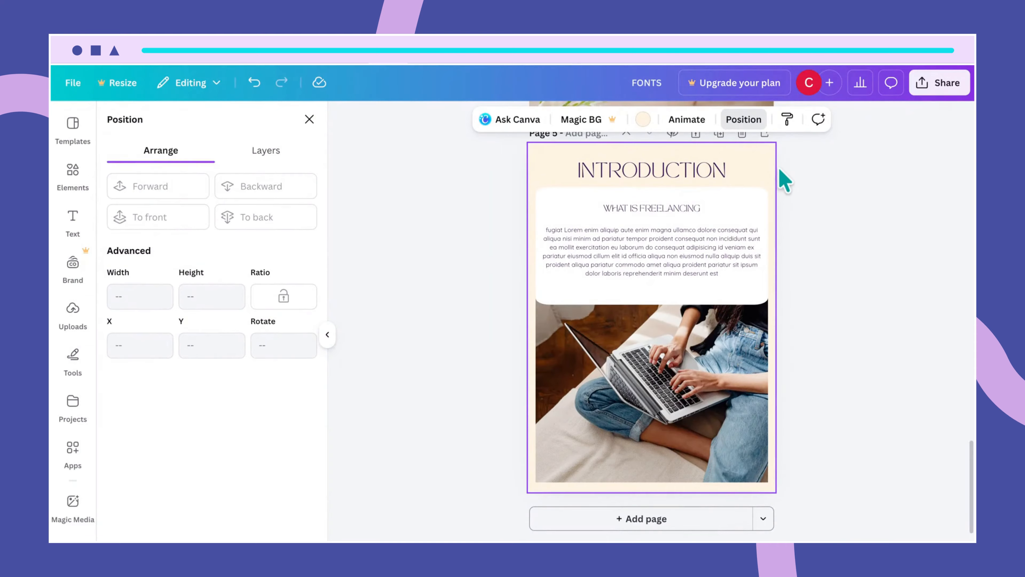
scroll(780, 178, up, 2)
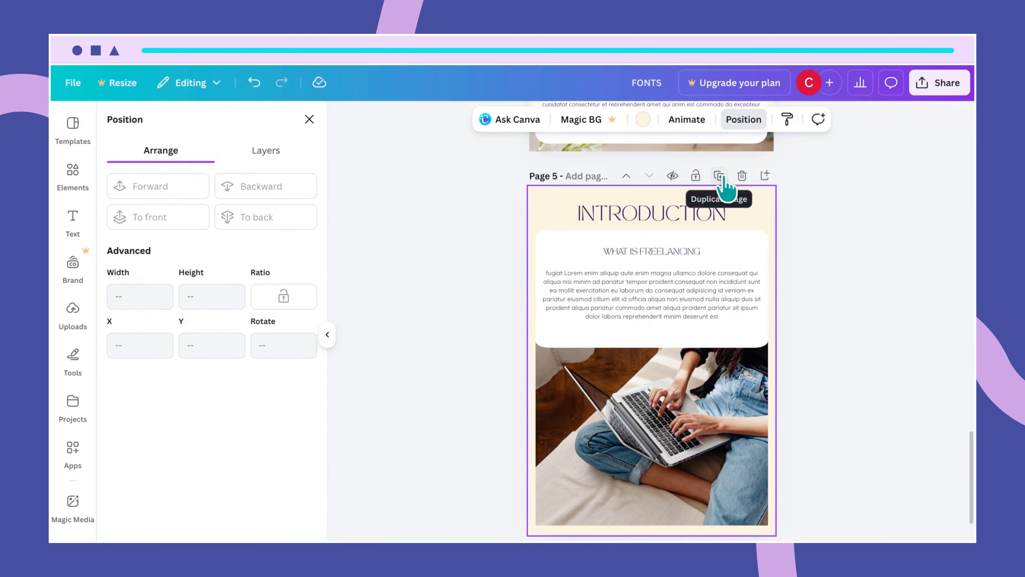
- Duplicate the introduction page as Page 6 and delete its laptop photo
click(720, 176)
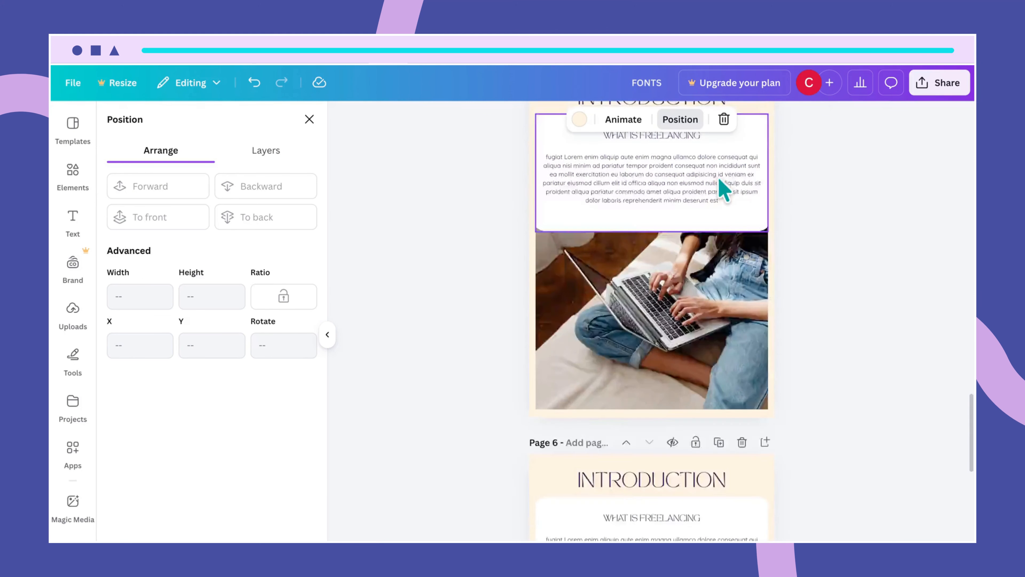
scroll(793, 283, down, 1)
click(745, 373)
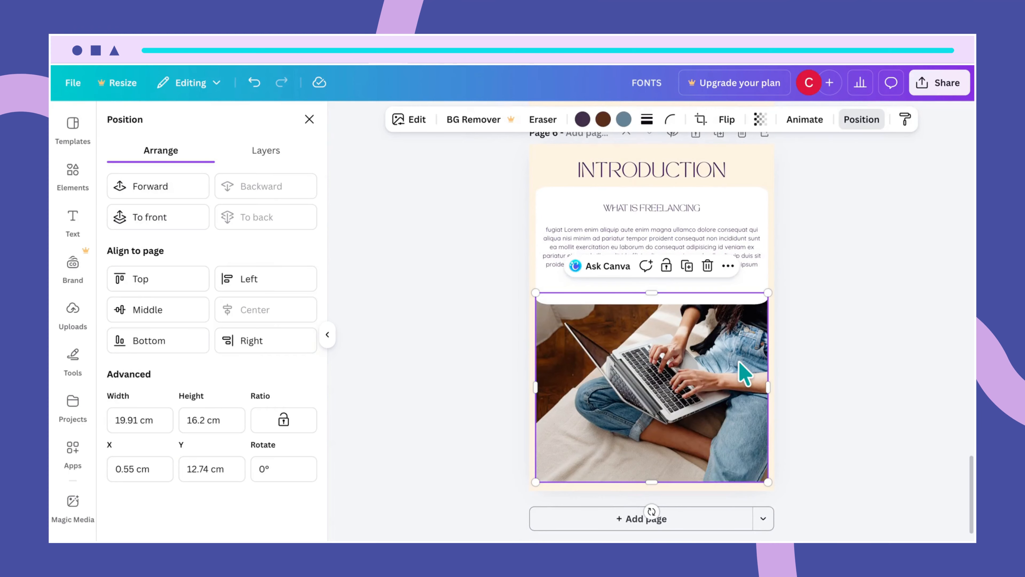
key(Delete)
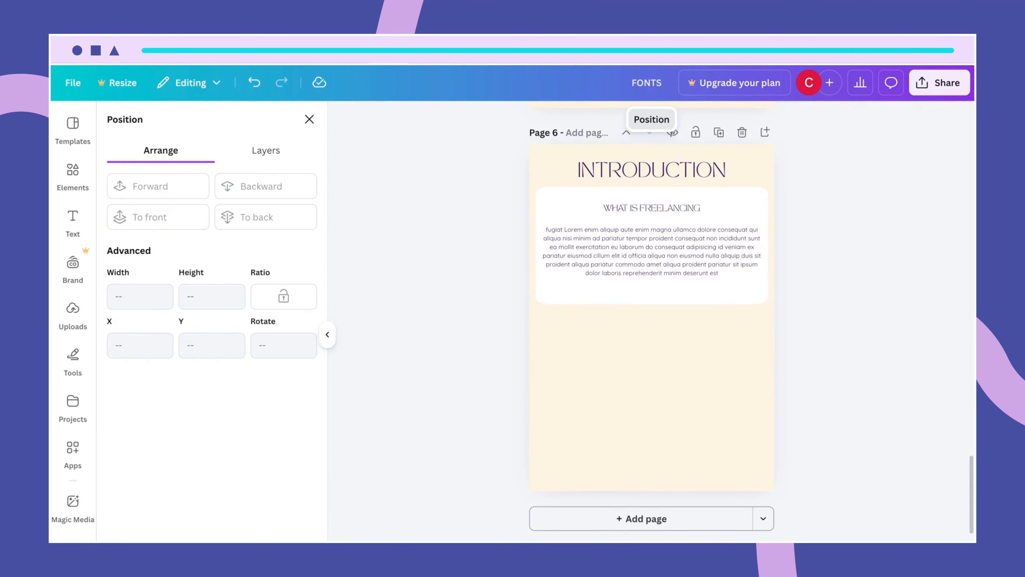
- Stretch Page 6's white text panel down to 22.73 cm tall
click(747, 299)
drag(650, 303, 638, 482)
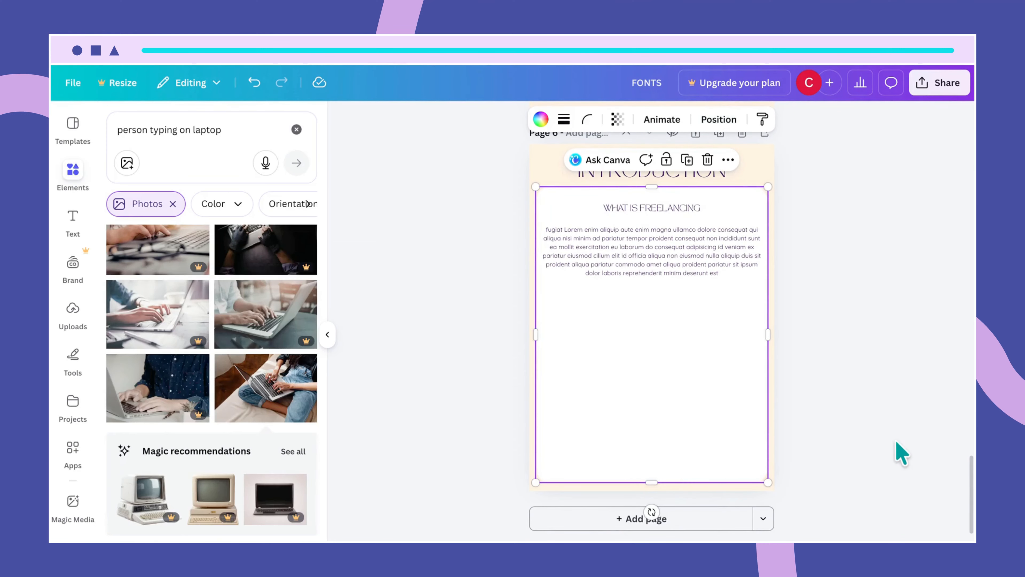
click(886, 450)
- Narrow the body text box to 6.8 cm and left-align it
click(704, 272)
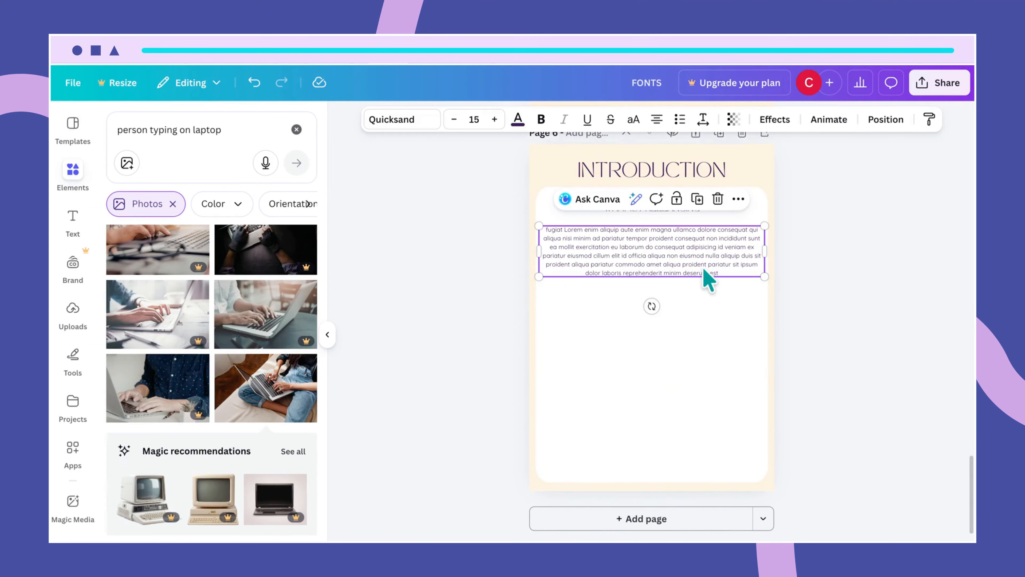
drag(765, 251, 589, 267)
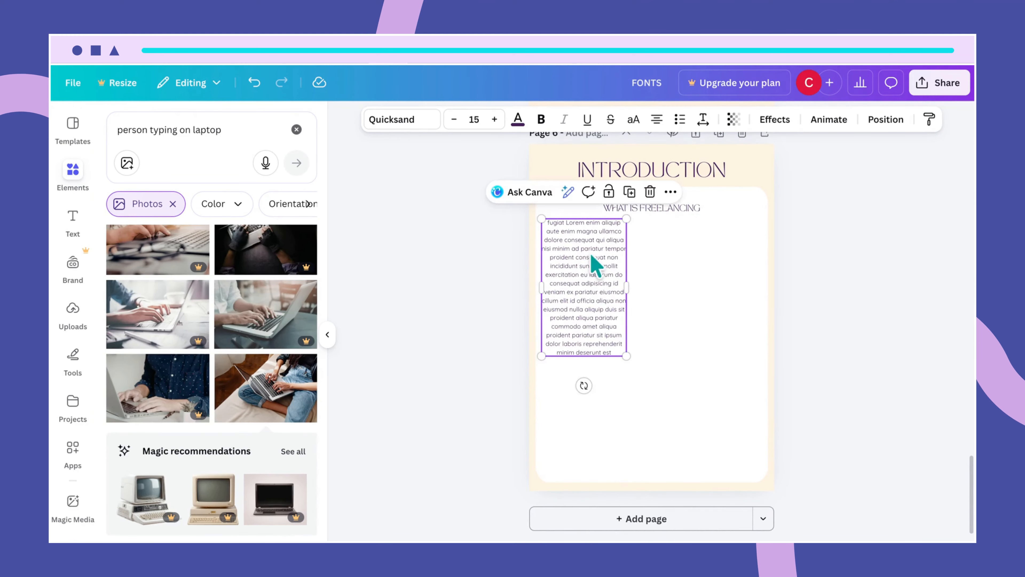
click(658, 122)
click(653, 299)
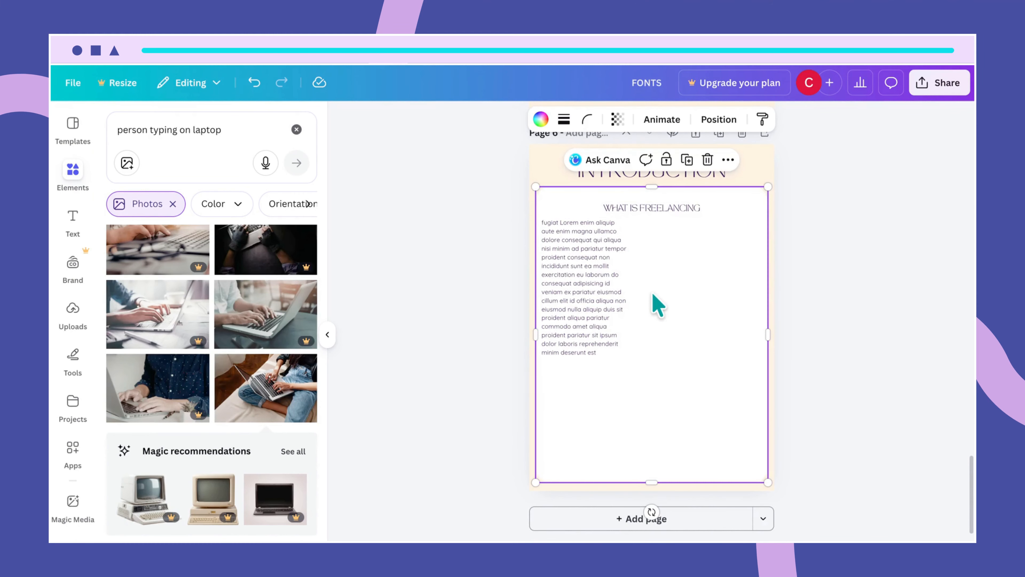
- Duplicate the text column and space the two columns evenly side by side
click(601, 293)
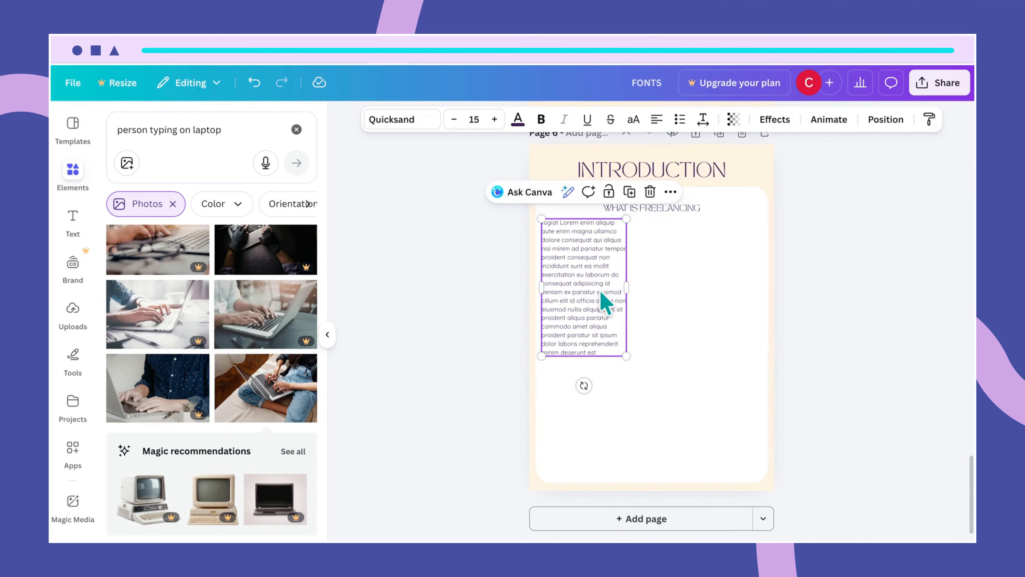
key(ctrl+d)
drag(602, 300, 707, 288)
click(745, 436)
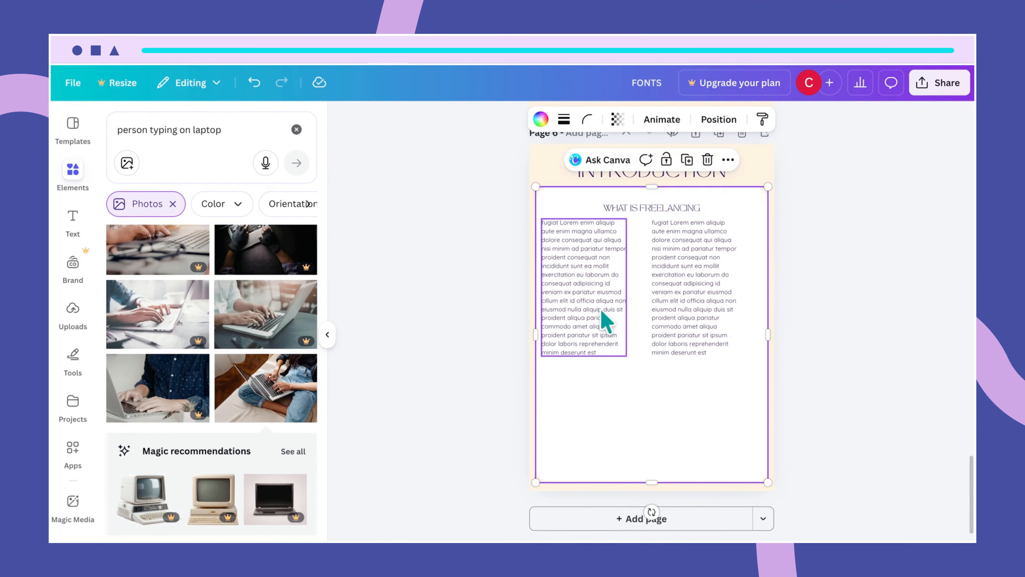
click(605, 319)
drag(601, 316, 601, 311)
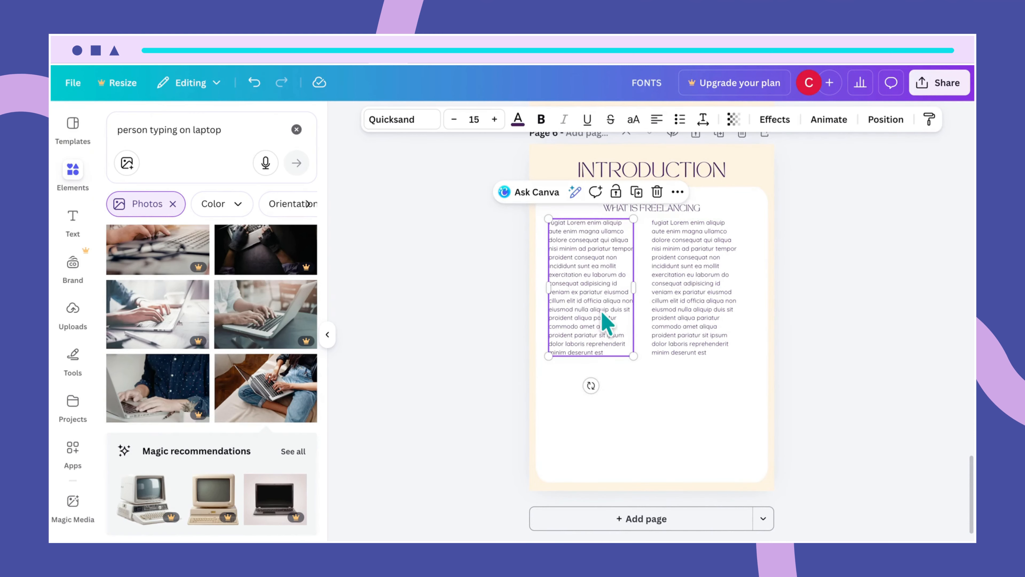
click(697, 318)
drag(697, 318, 690, 302)
drag(578, 292, 590, 290)
click(719, 405)
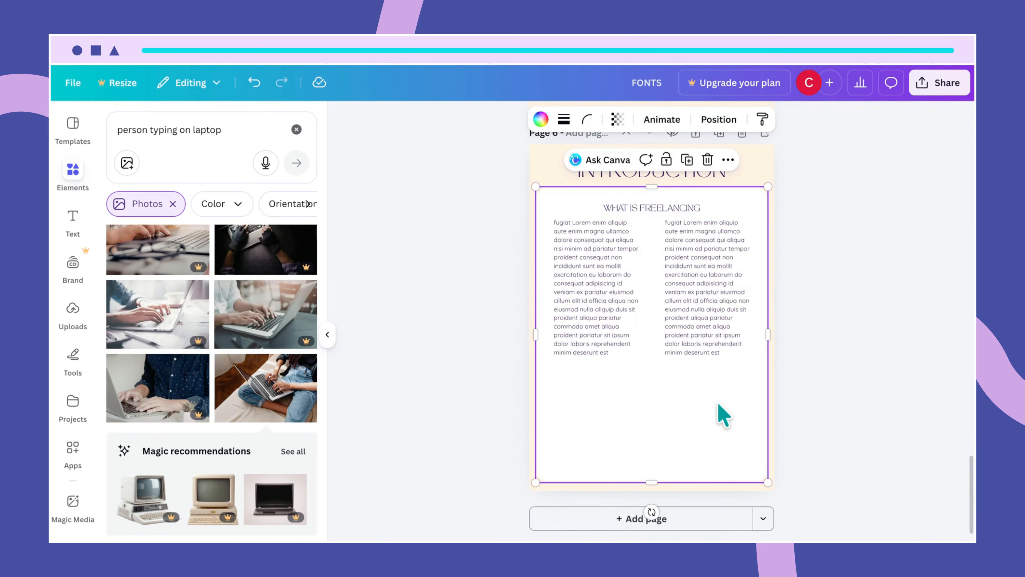
click(667, 211)
- Nudge the Page 6 subheading up slightly and replace its text with 'BELIEVE IN YOURSELF'
drag(666, 212, 665, 204)
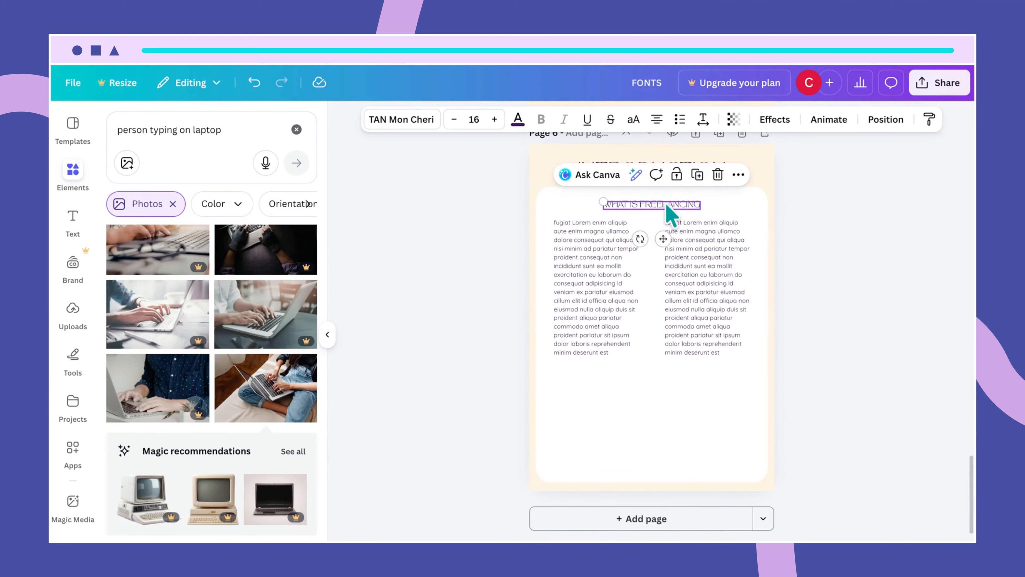
click(665, 203)
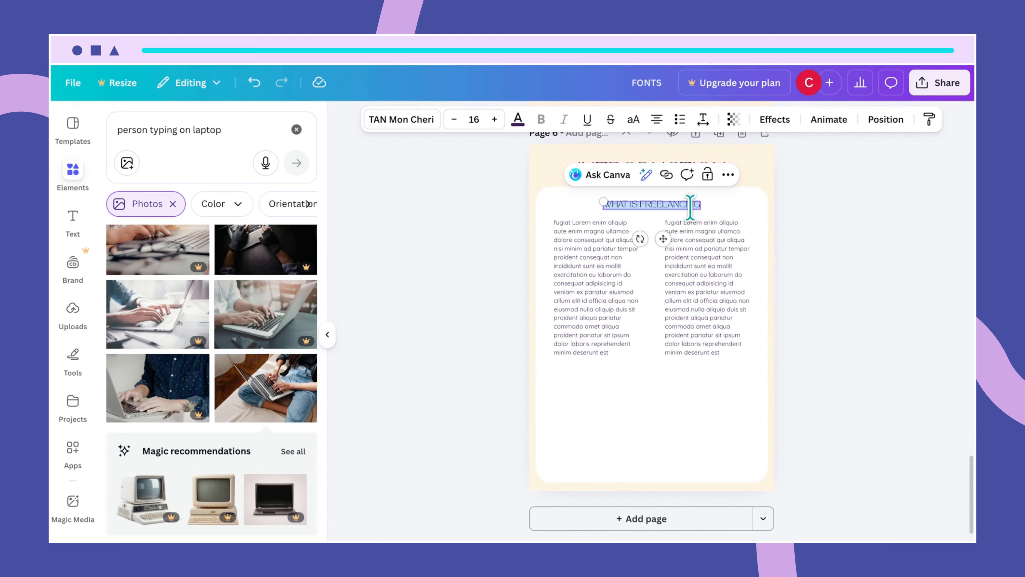
key(BackSpace)
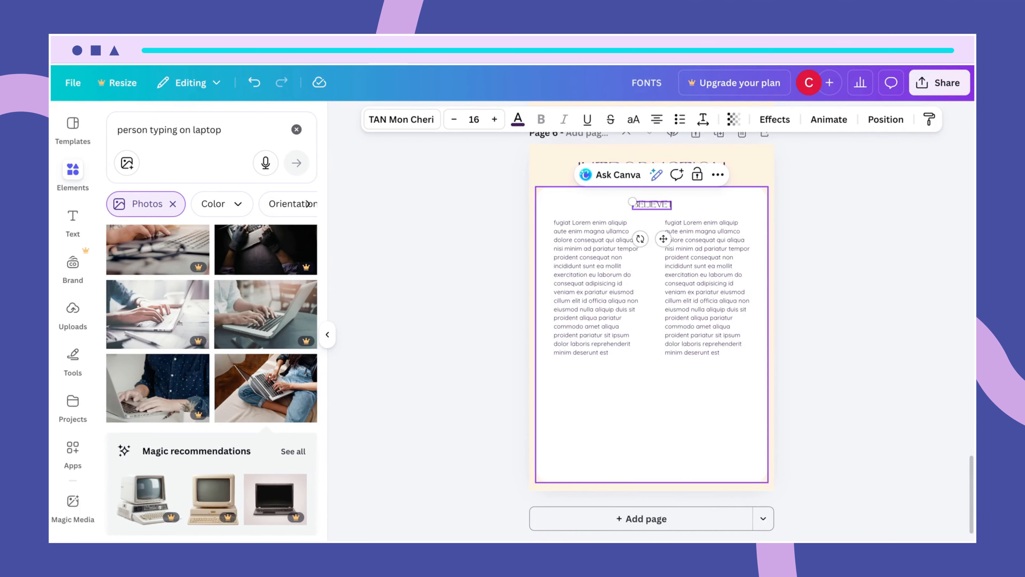
text(BELIEVE IN YOURSELF)
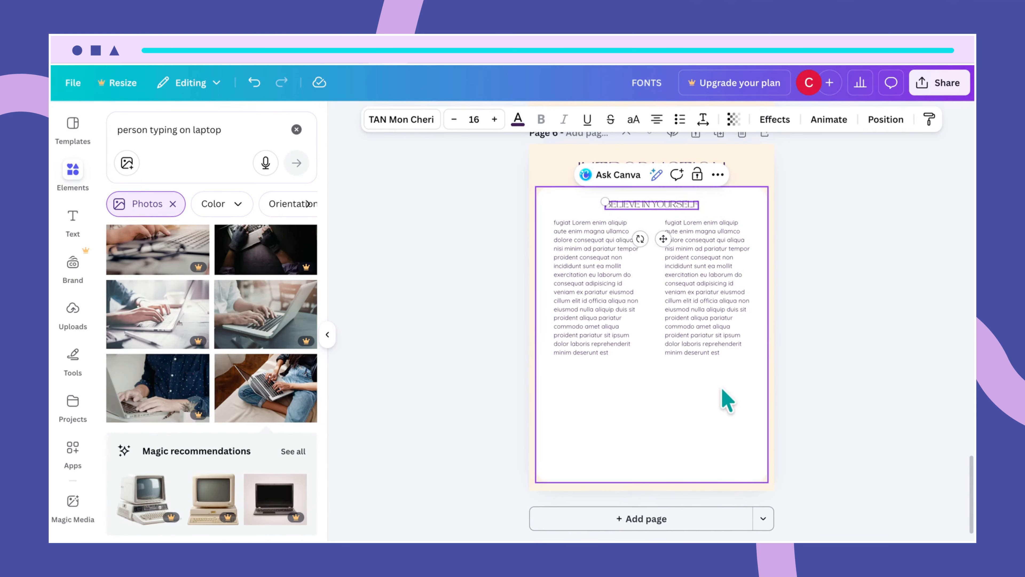
click(728, 401)
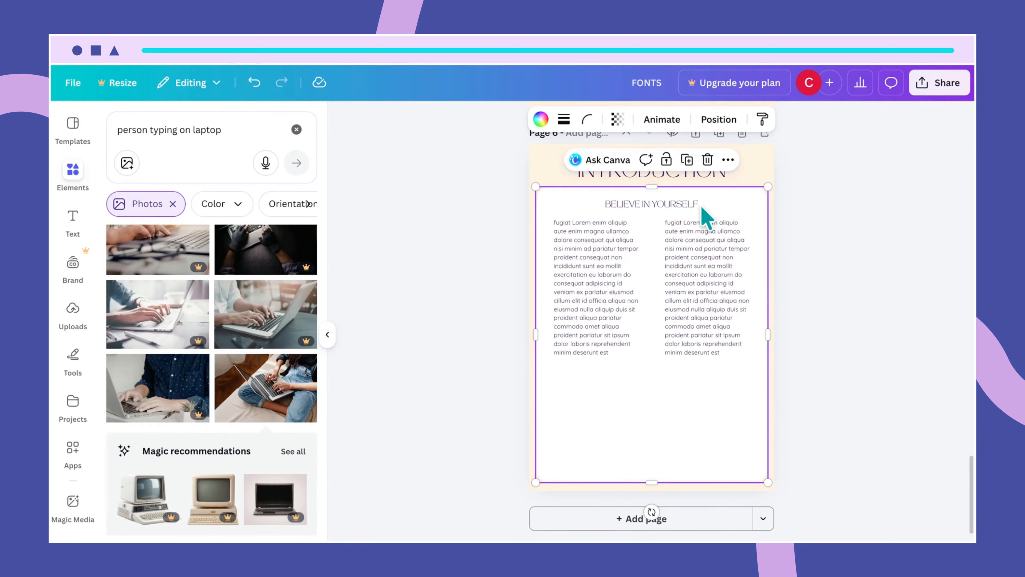
- Select the new subheading and then each of the two placeholder text columns
click(691, 208)
click(600, 279)
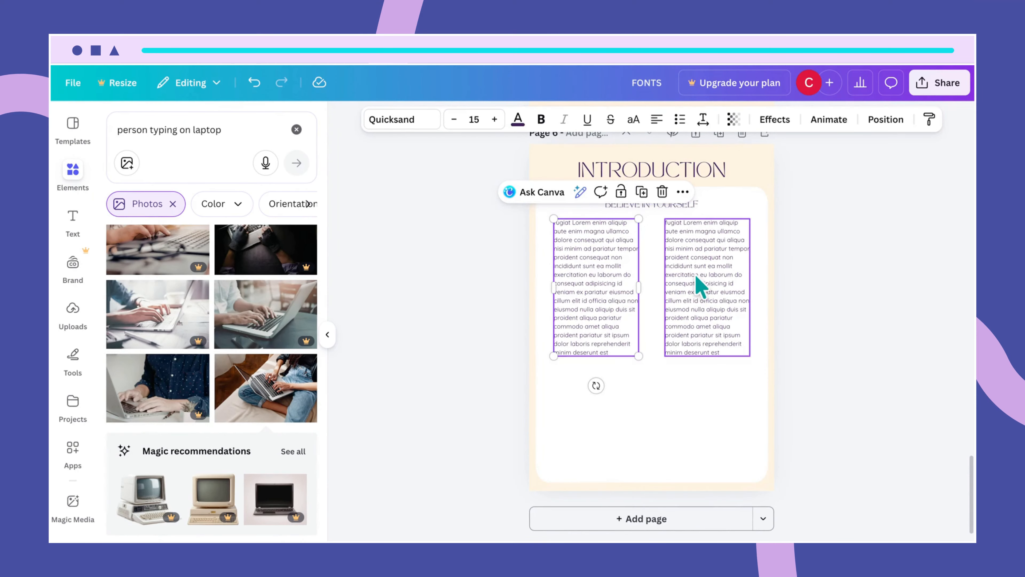
click(699, 287)
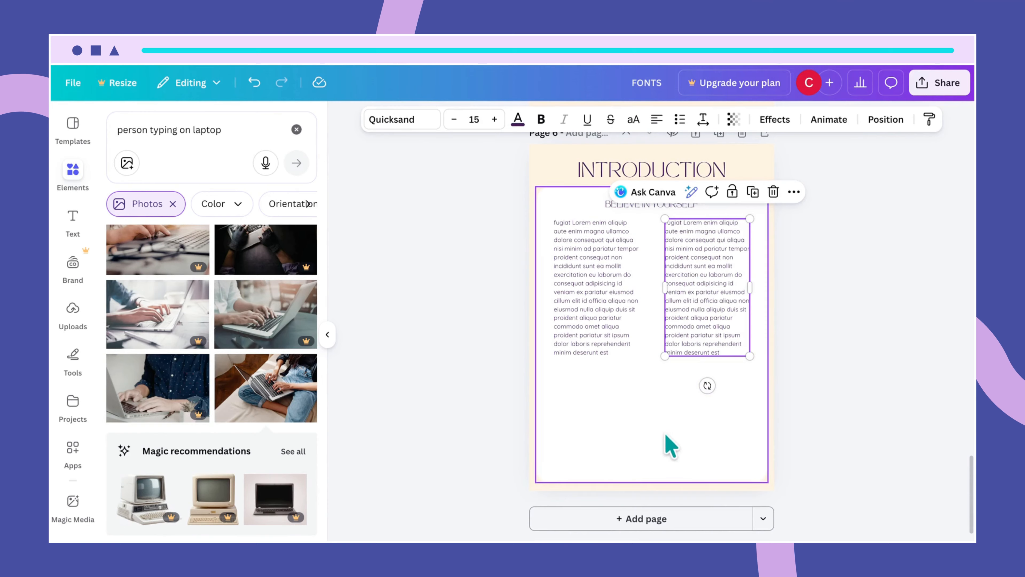
- Clear the previous search and search the elements library for 'burnt matchstick spell'
click(296, 129)
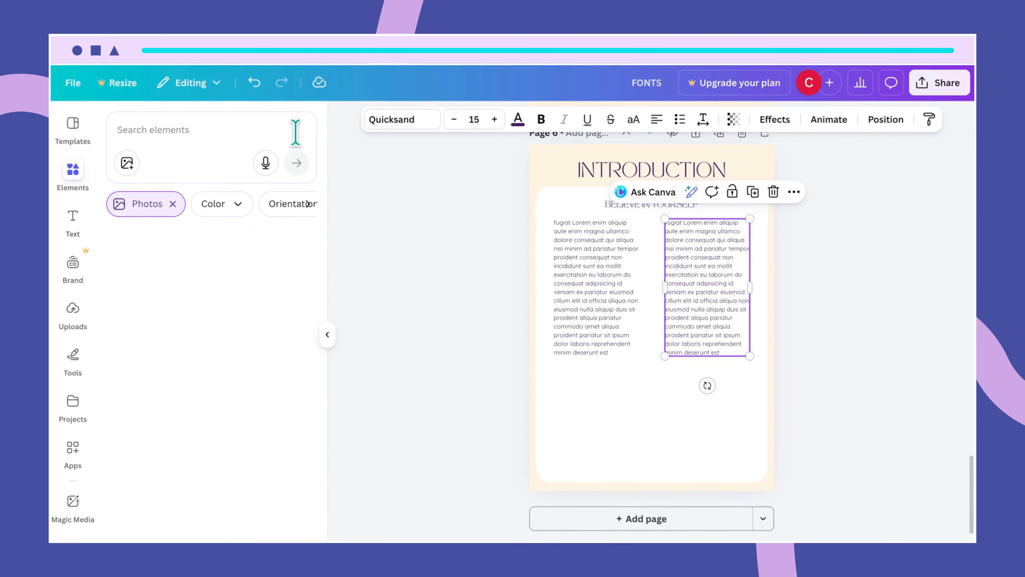
click(208, 134)
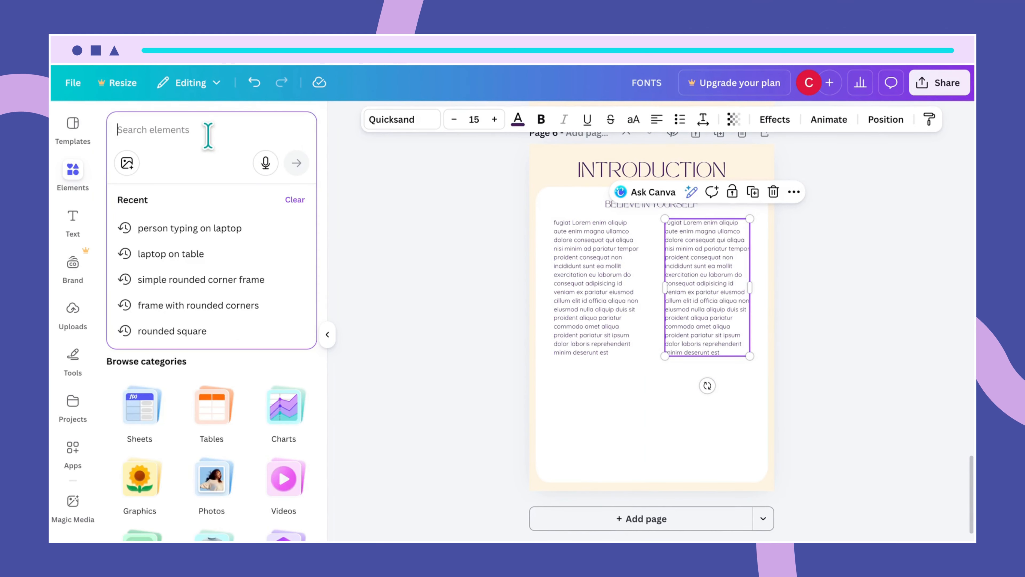
text(burn)
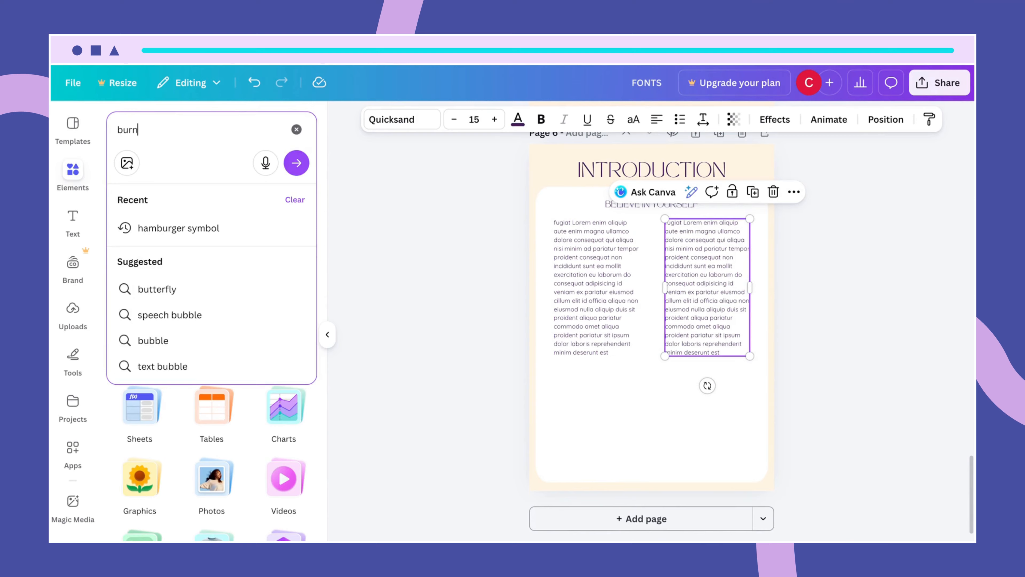
text(t ma)
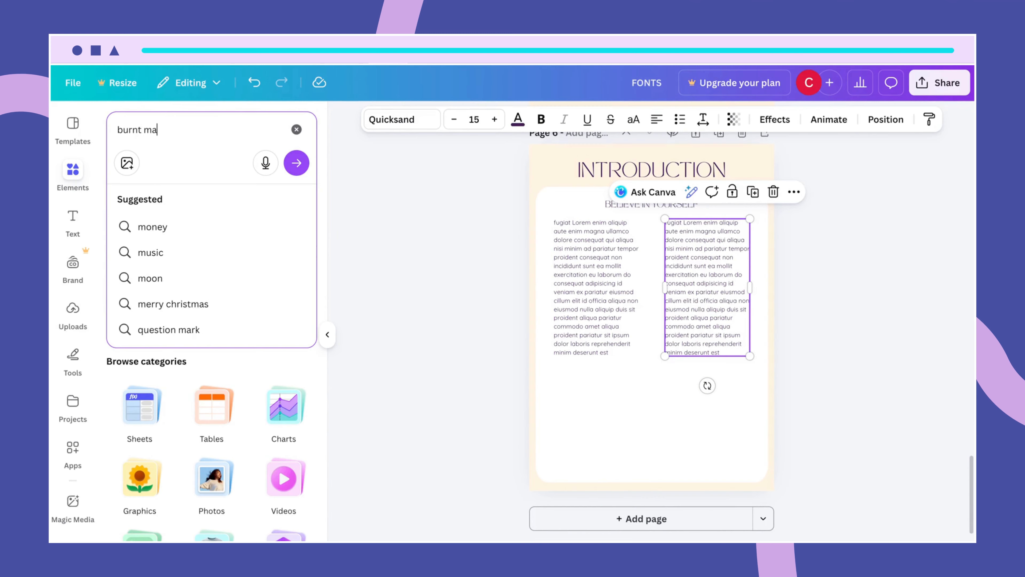
text(tch)
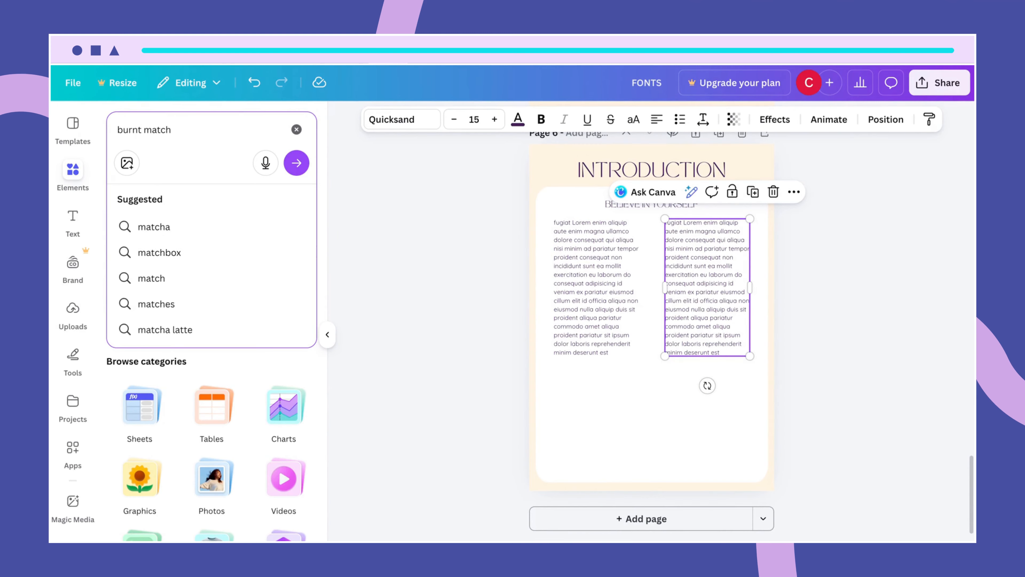
text(s)
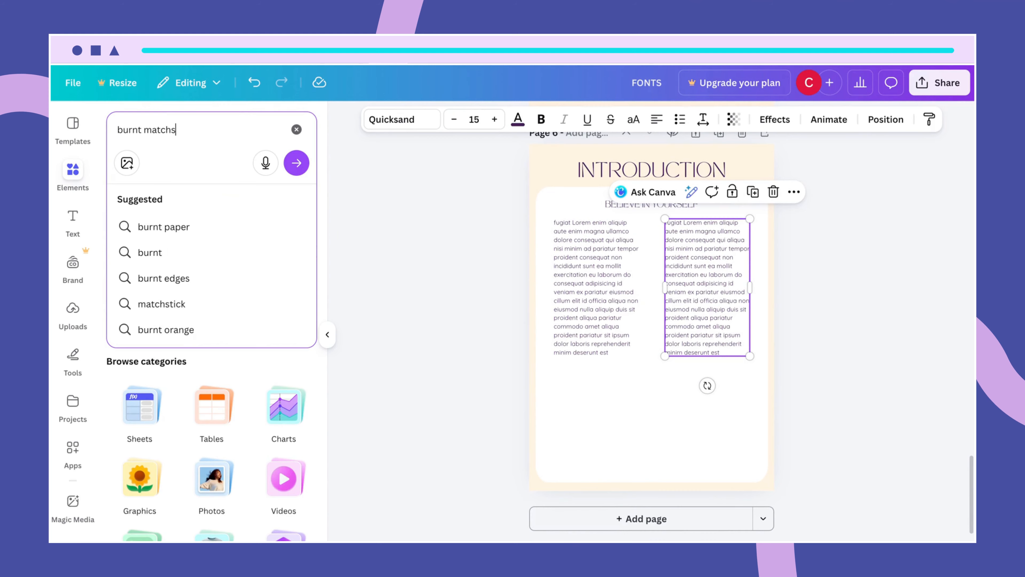
text(tick spelled)
key(Return)
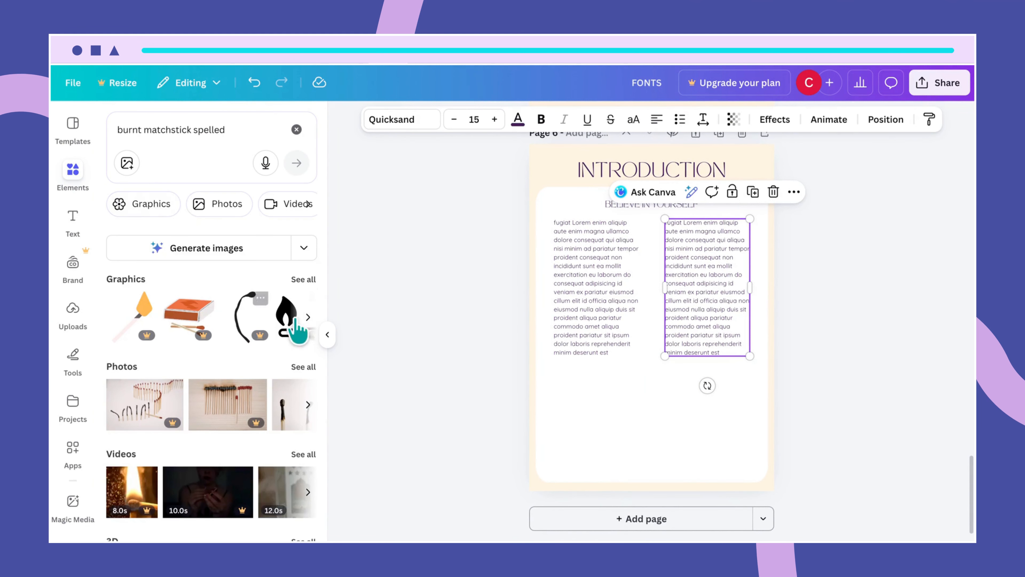
- Filter the results to photos, browse them, and view the MIND matchstick photo's details
click(302, 366)
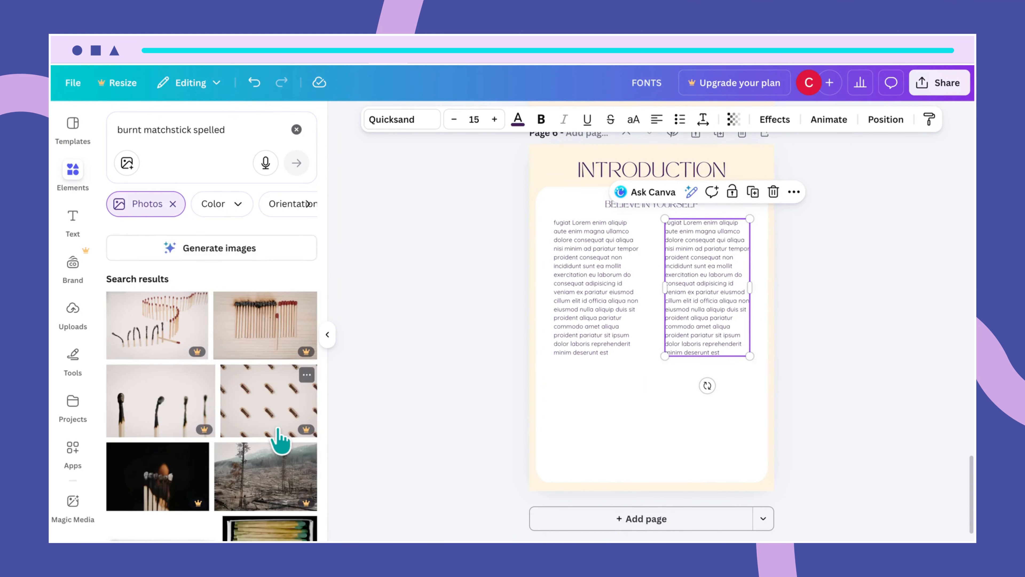
scroll(282, 436, down, 8)
scroll(280, 441, down, 5)
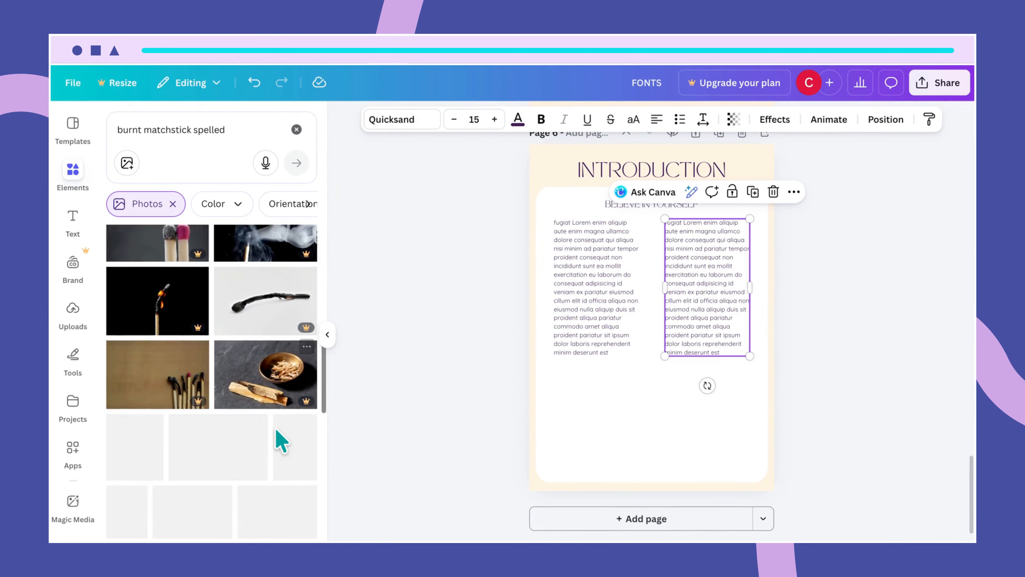
scroll(281, 438, up, 1)
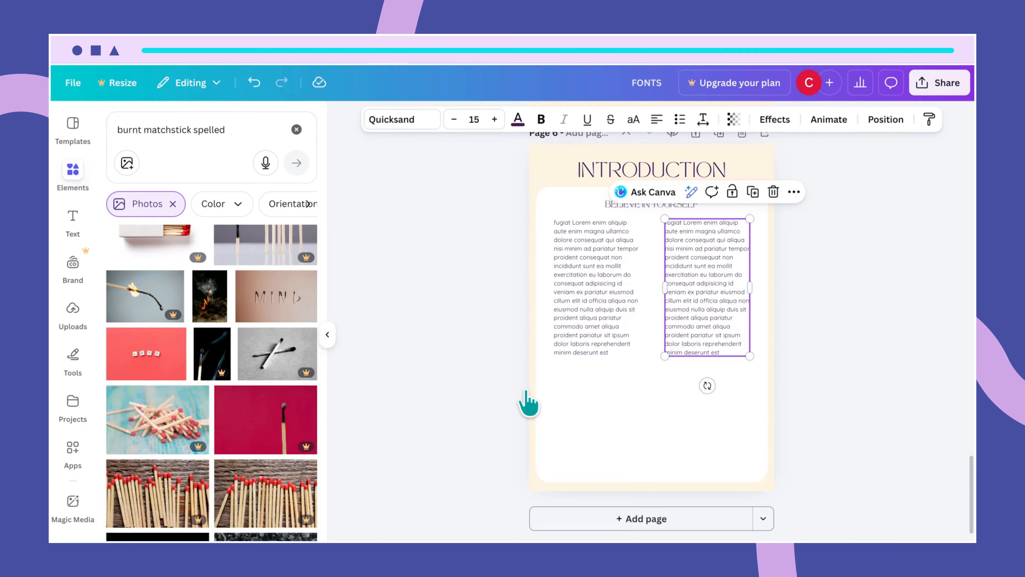
scroll(313, 389, up, 1)
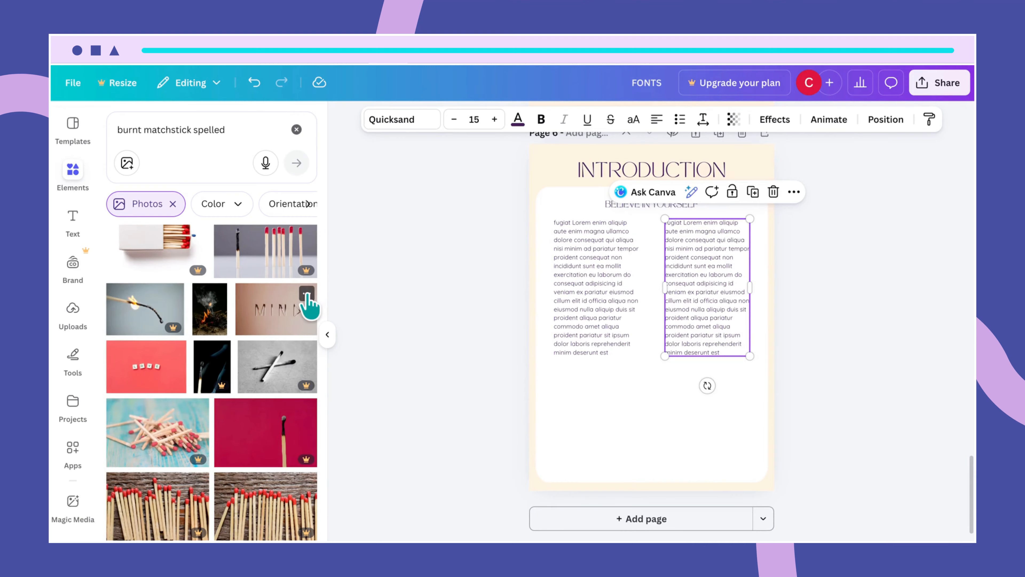
click(306, 294)
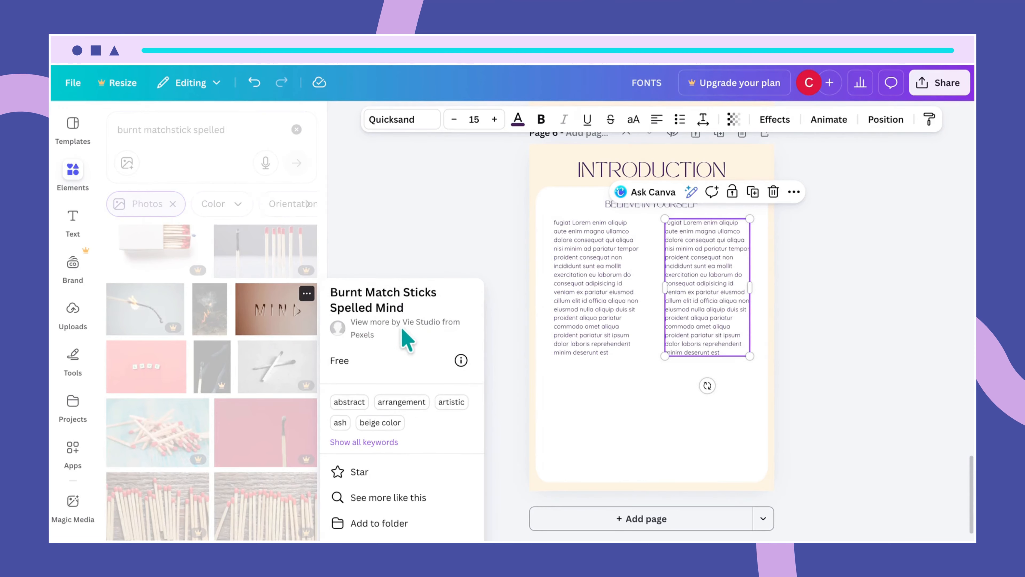
- Add the MIND matchstick photo to page 6 and move it lower on the page
click(419, 242)
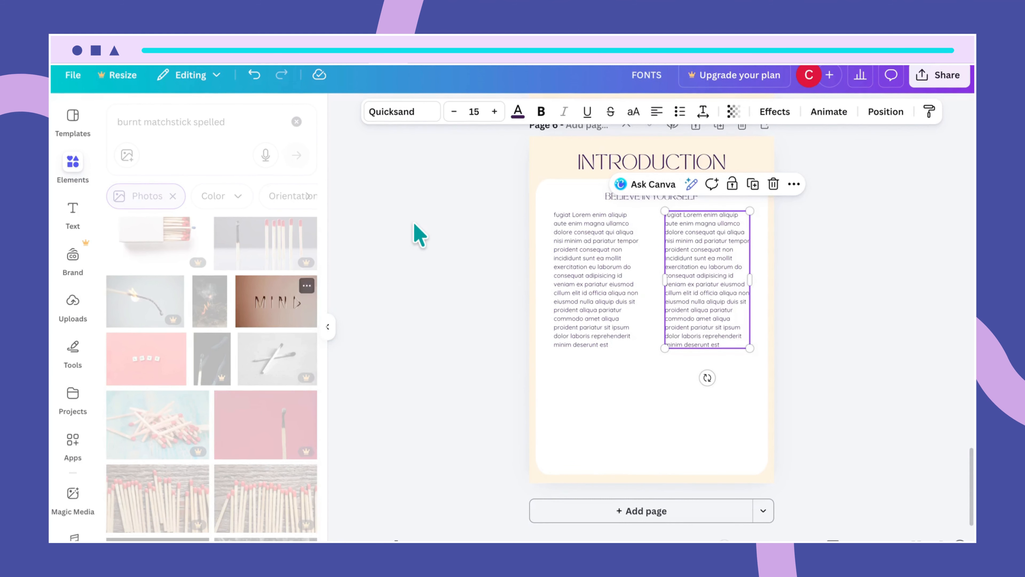
click(385, 275)
click(294, 331)
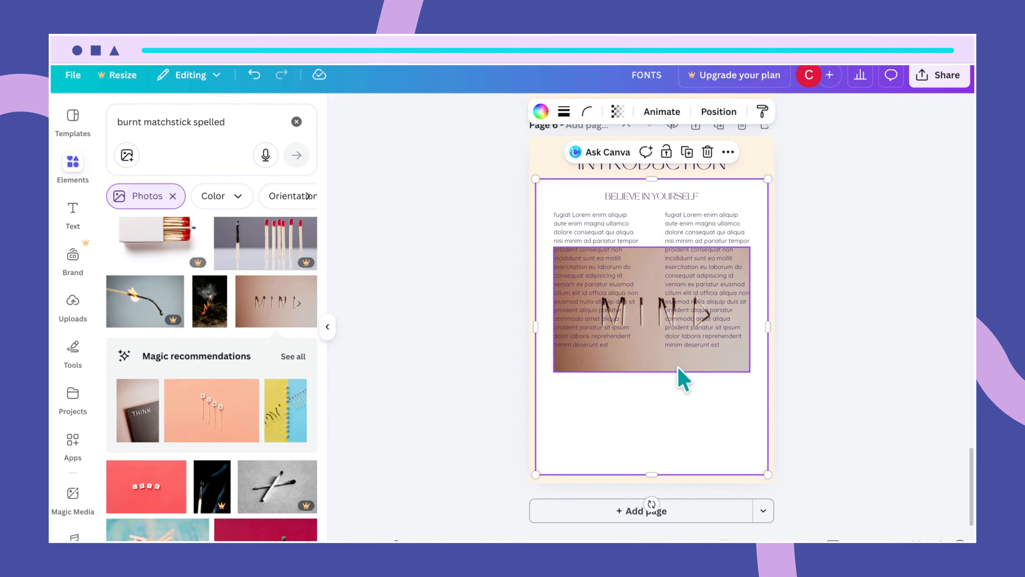
click(679, 375)
drag(679, 373, 679, 487)
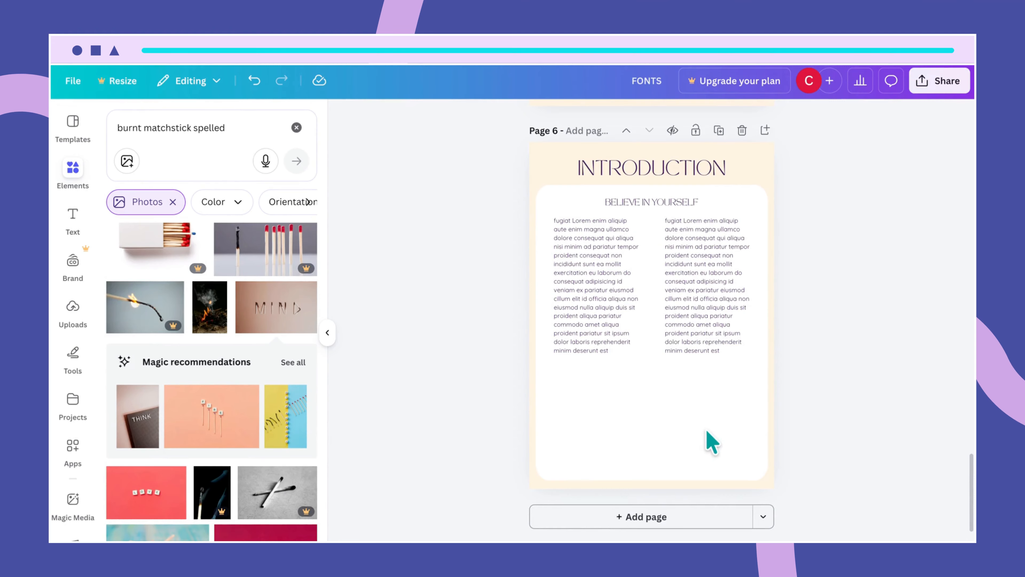
- Lock the white text panel, then add the MIND photo again below the text columns
click(719, 423)
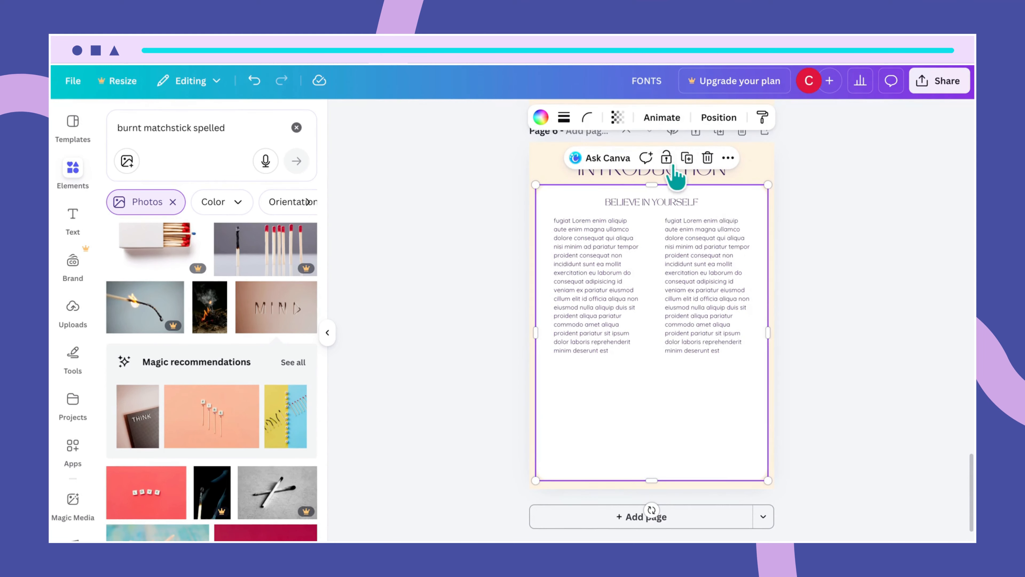
click(667, 156)
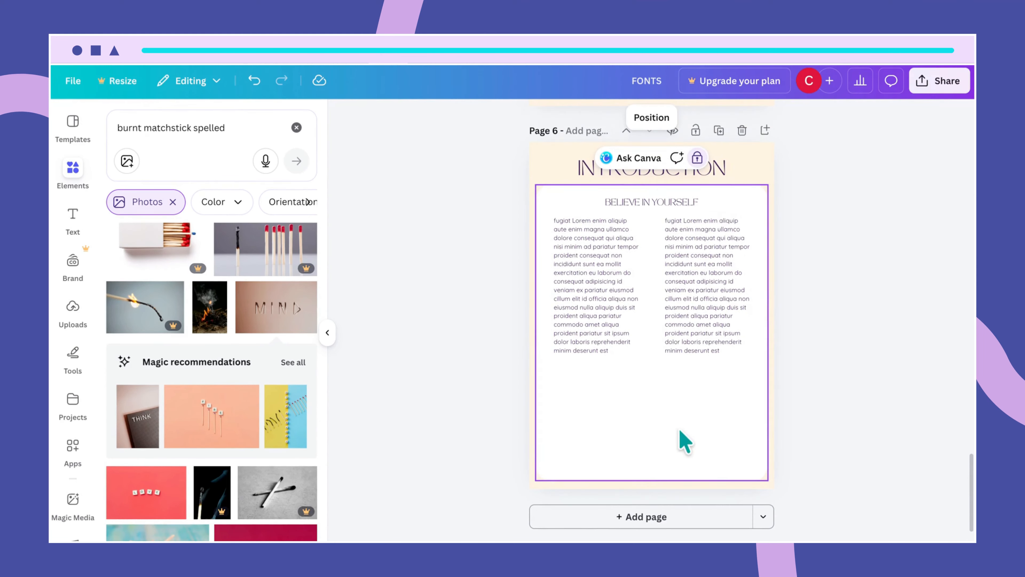
click(289, 309)
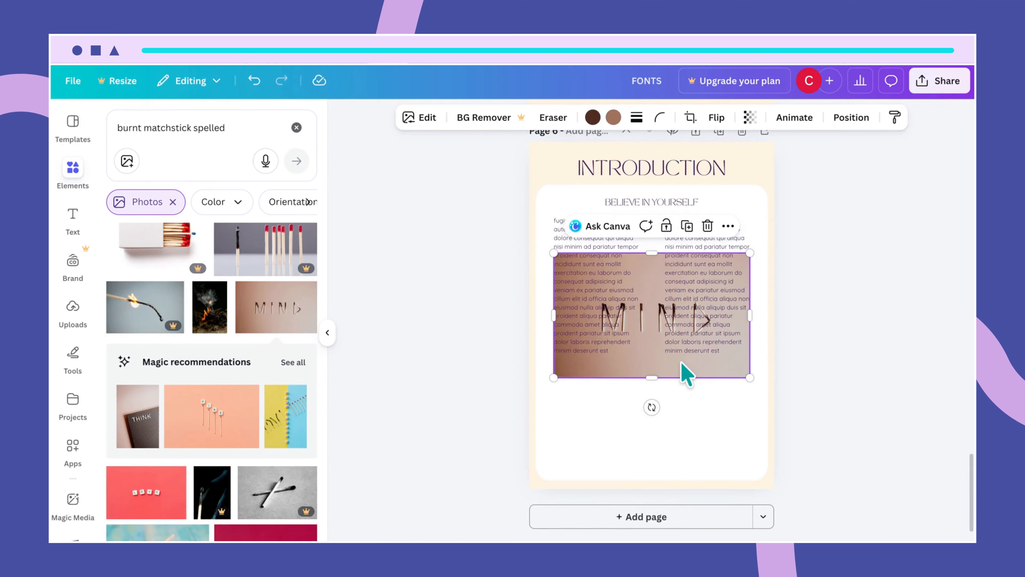
drag(682, 370, 651, 475)
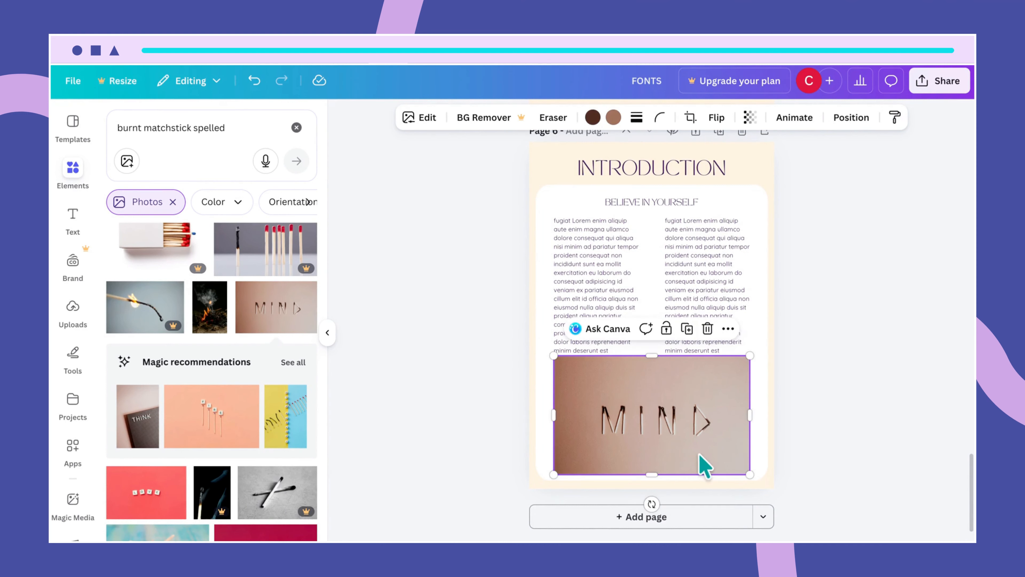
- Resize and widen the MIND photo across the panel's bottom, centred under the columns
drag(702, 455, 702, 450)
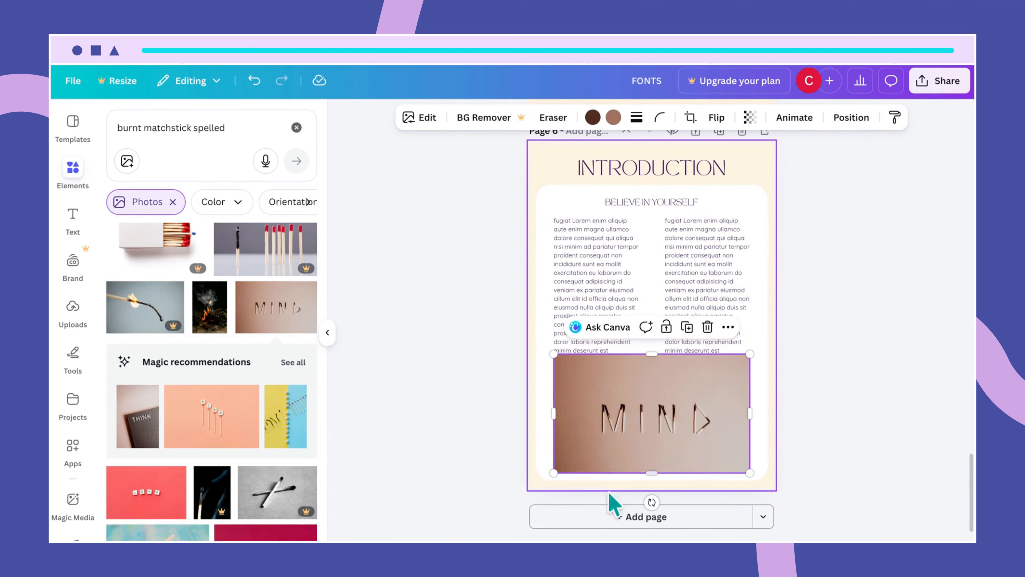
drag(554, 472, 568, 464)
drag(643, 455, 638, 458)
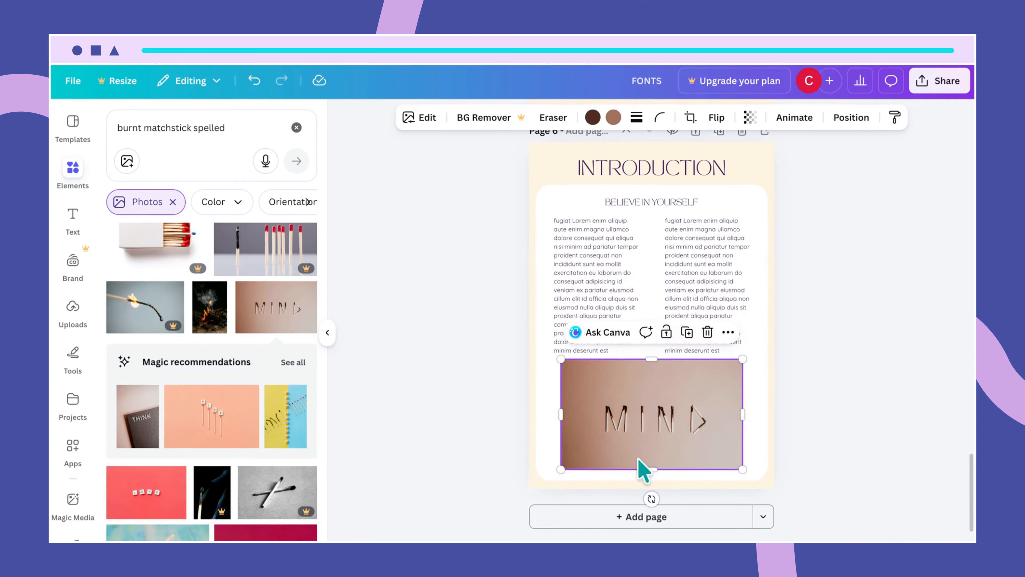
drag(743, 413, 758, 411)
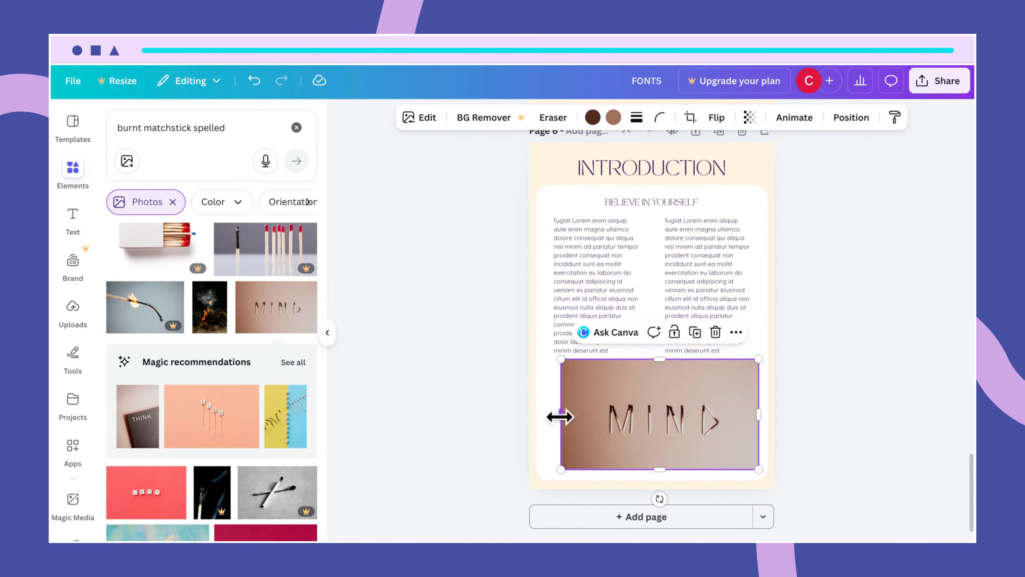
drag(559, 416, 551, 415)
drag(704, 398, 694, 387)
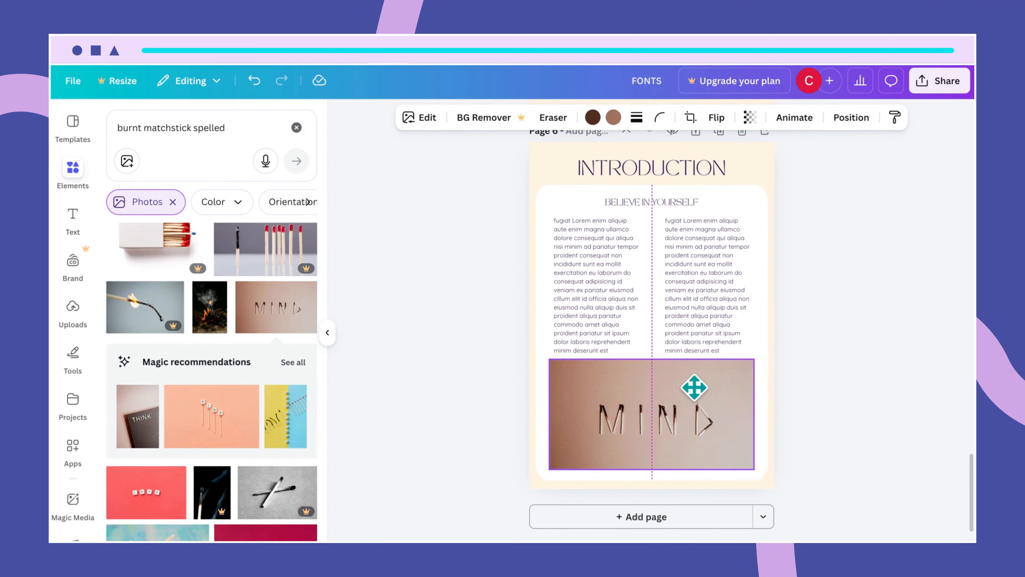
drag(694, 386, 693, 386)
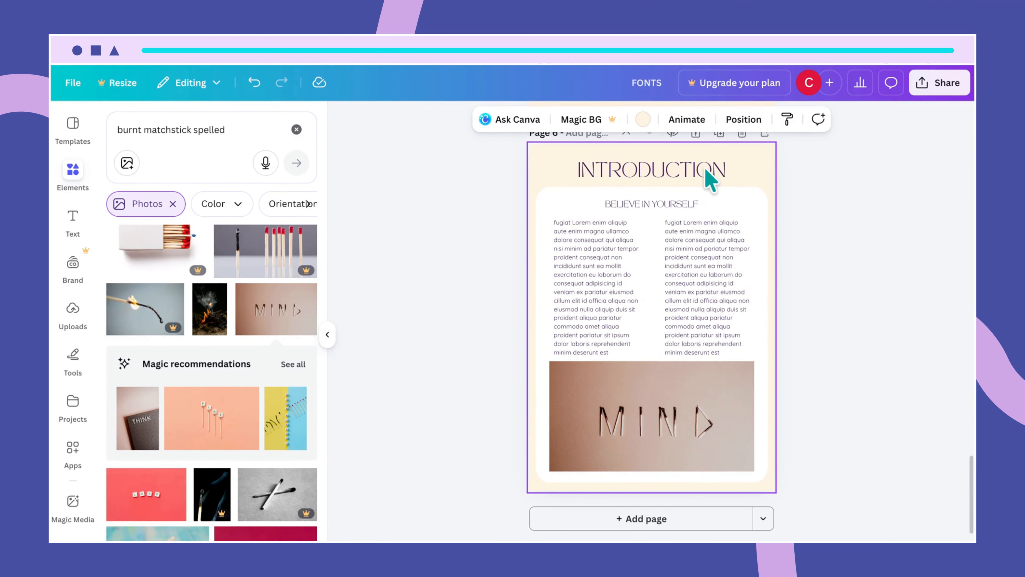
- Replace the INTRODUCTION heading text with 'THE RIGHT MINDSET', correcting a typo
double_click(676, 172)
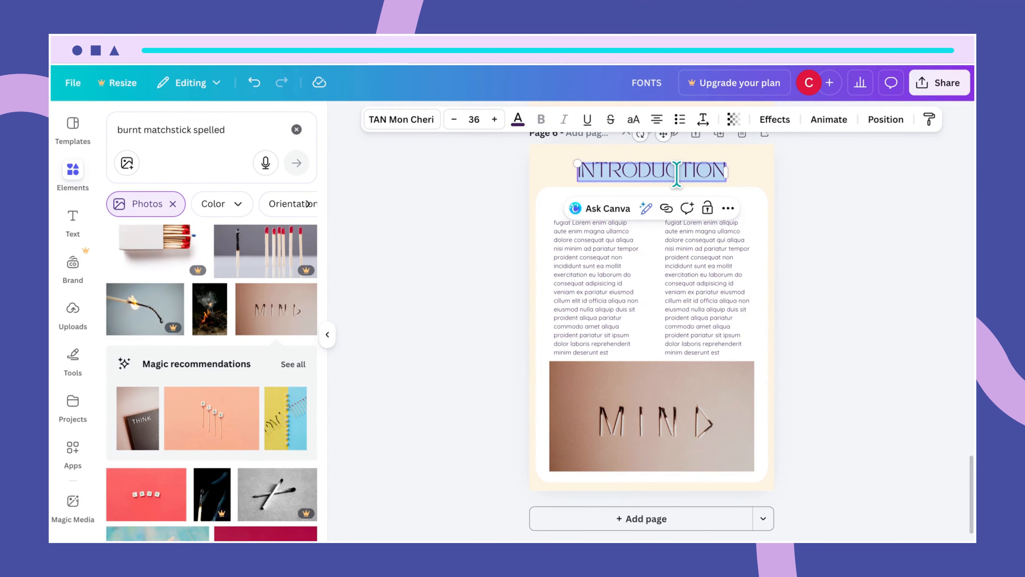
key(BackSpace)
text(THE RIF)
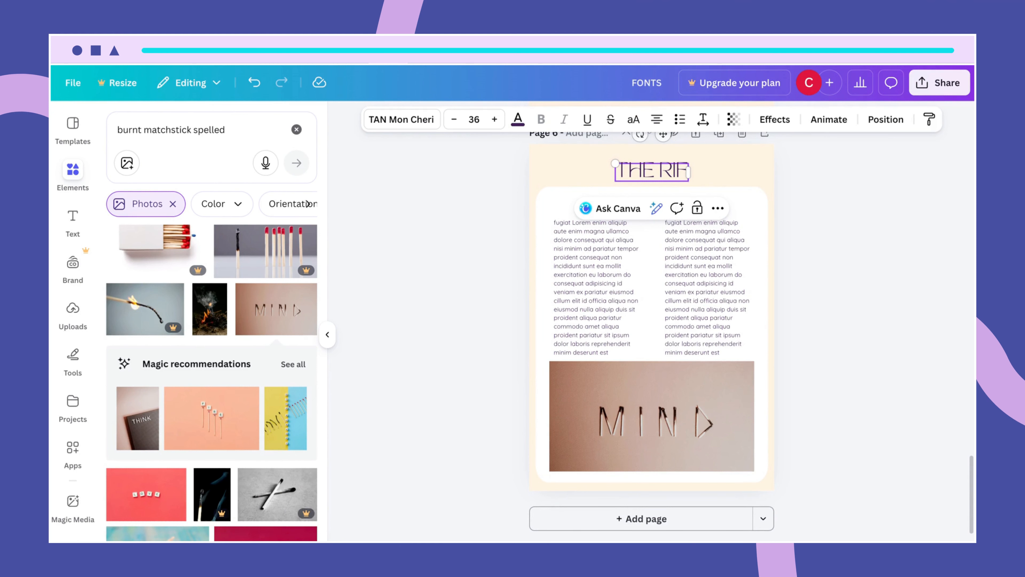
key(BackSpace)
text(GHT)
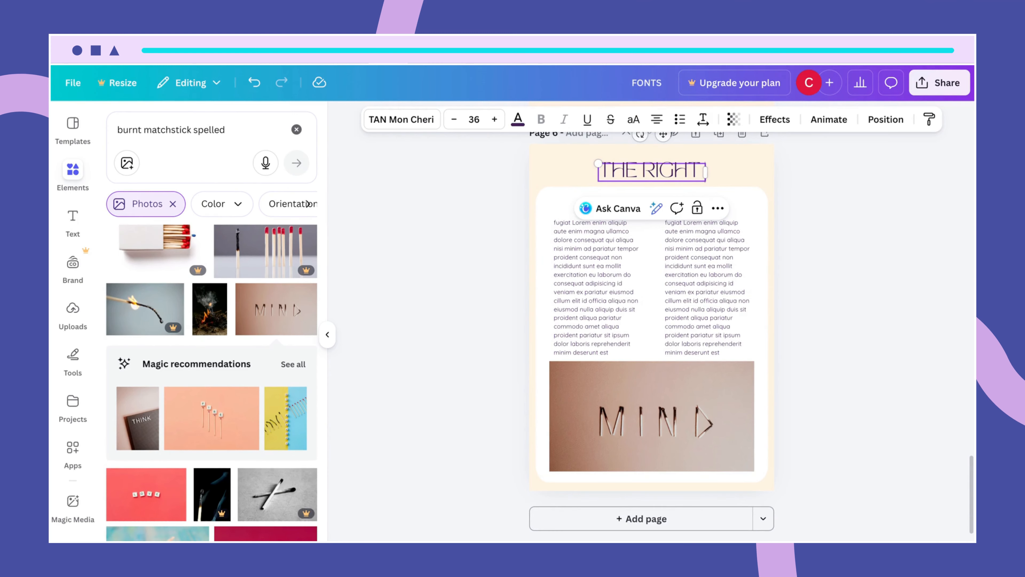
text( MINDSE)
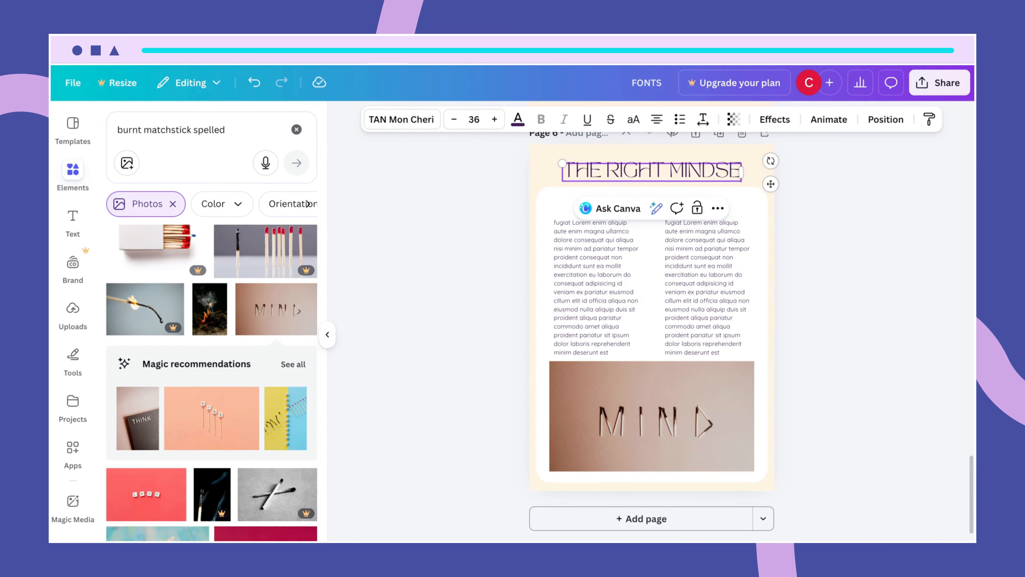
text(T)
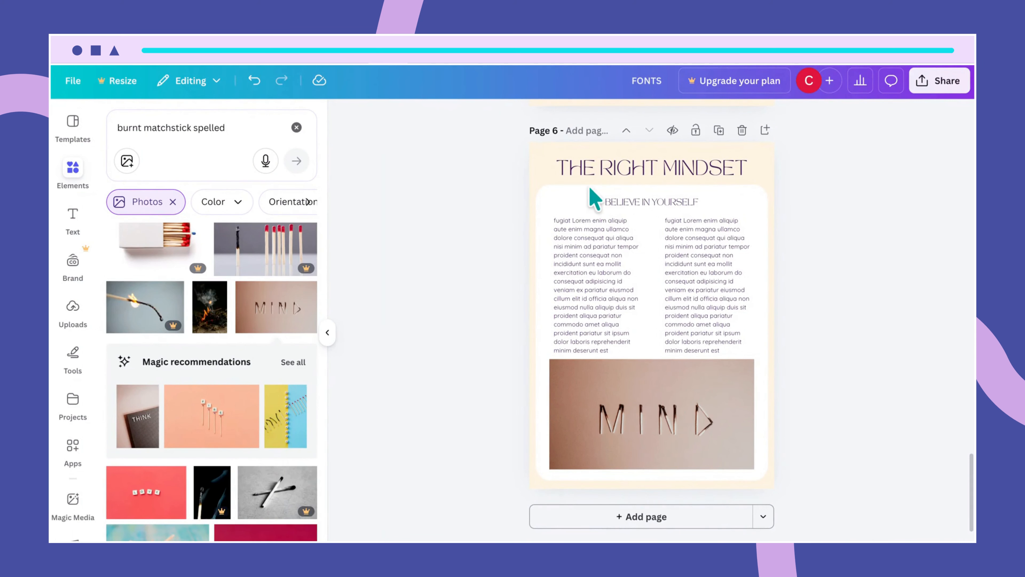
- Duplicate page 6 as page 7 and delete the copy's right text column and MIND photo
click(719, 131)
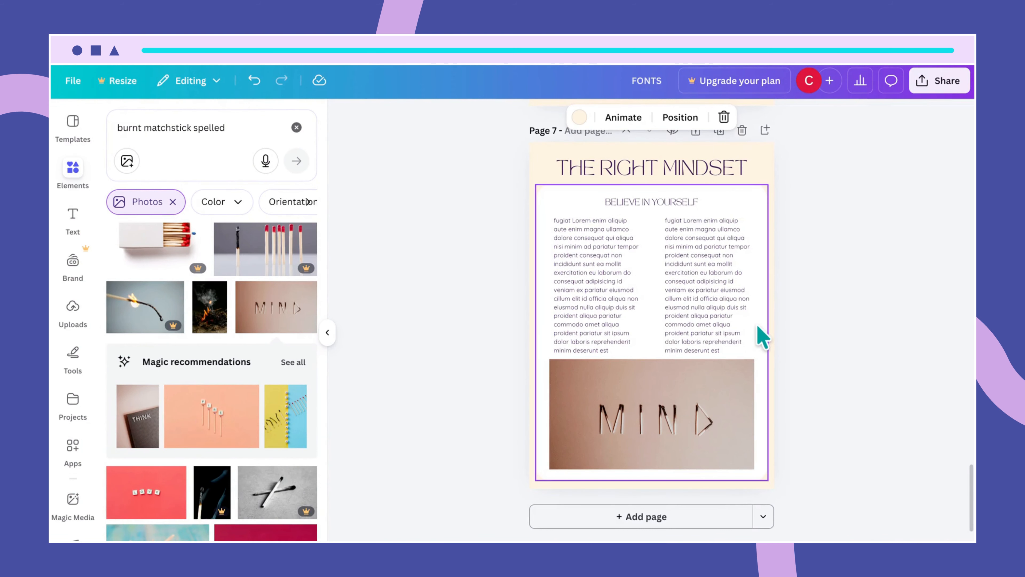
click(733, 314)
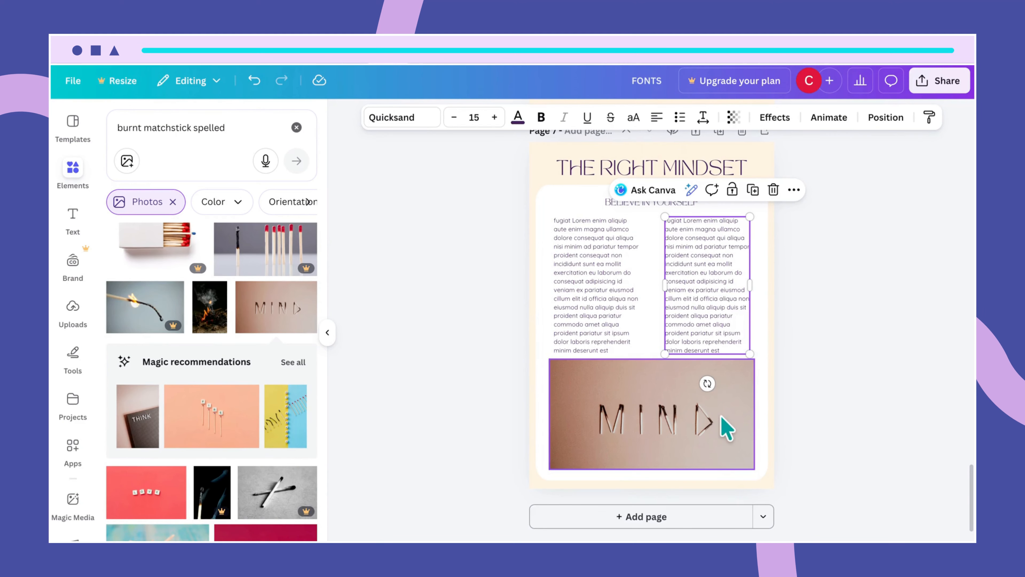
key(Delete)
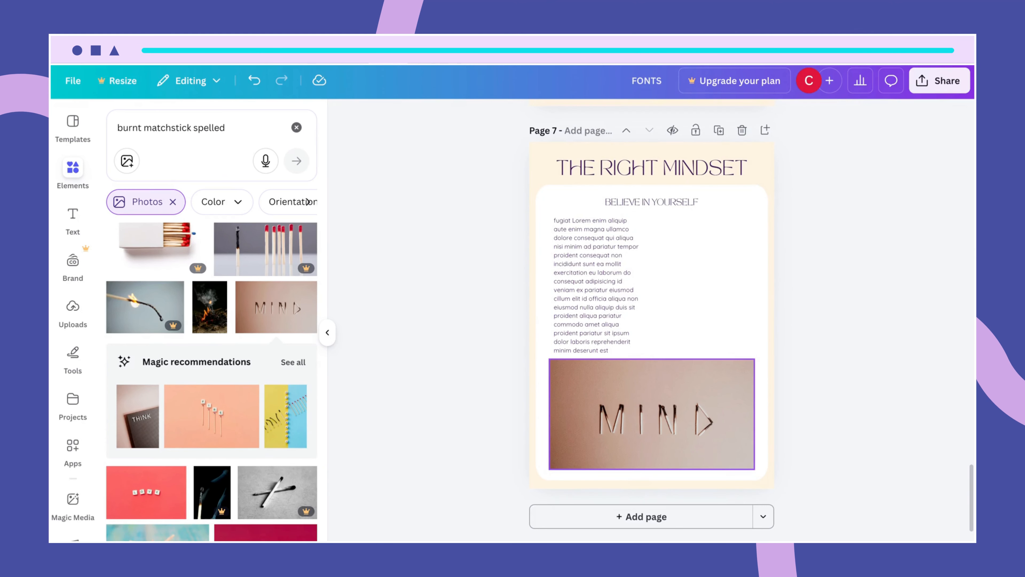
click(690, 443)
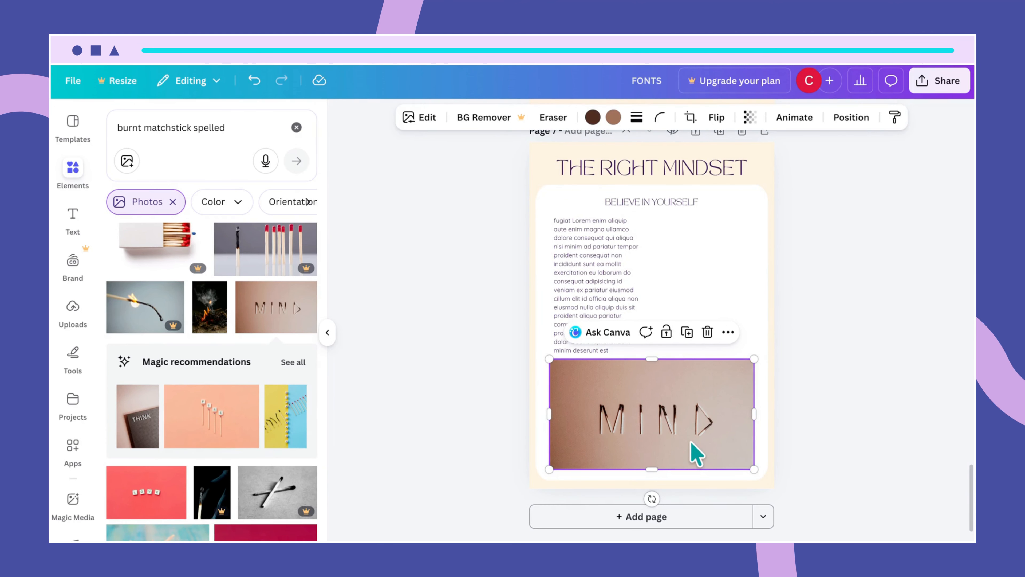
key(Delete)
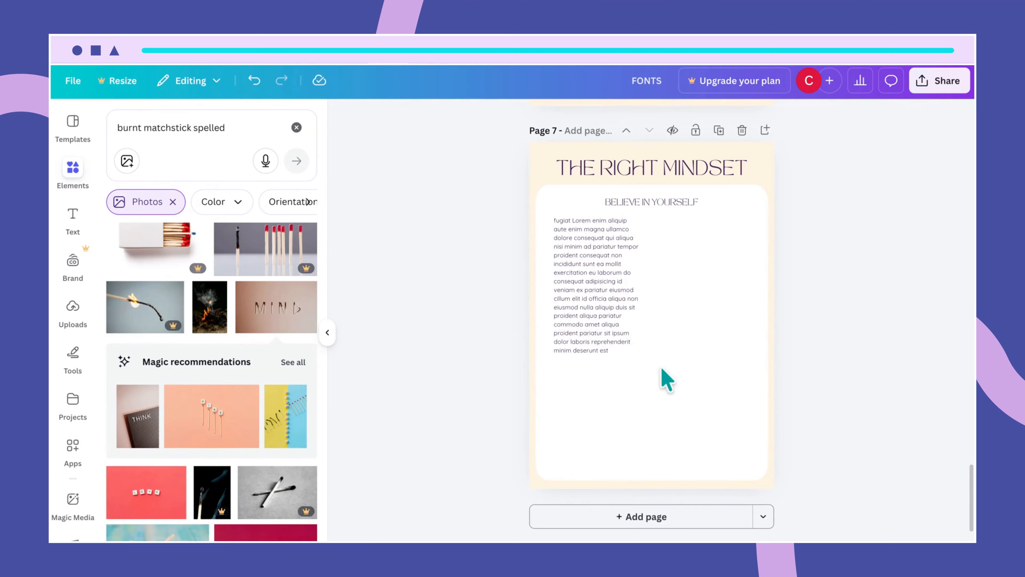
- Retitle page 7's heading from THE RIGHT MINDSET to 'GETTING STARTED'
double_click(654, 170)
text(GE)
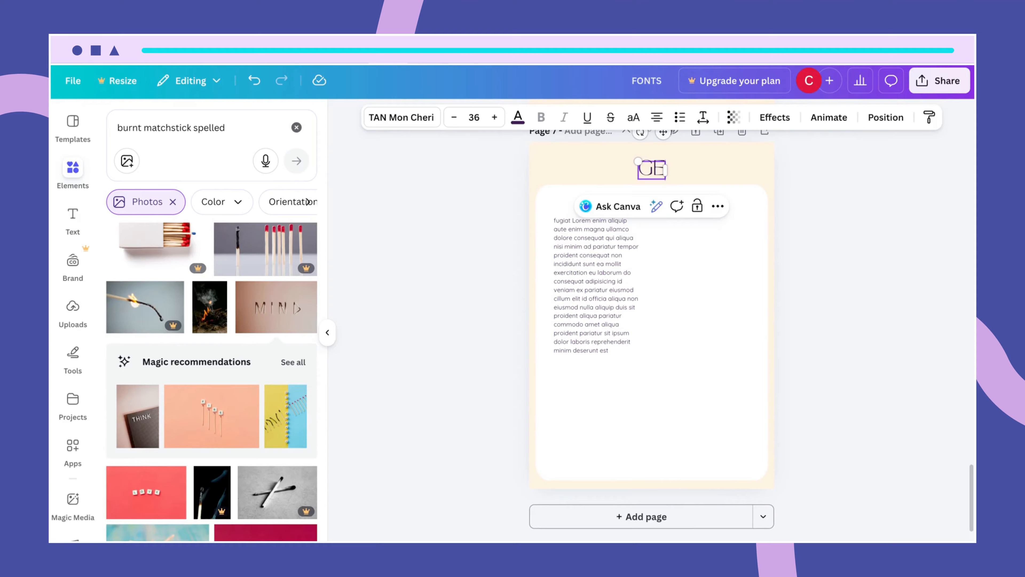
text(TTING ST)
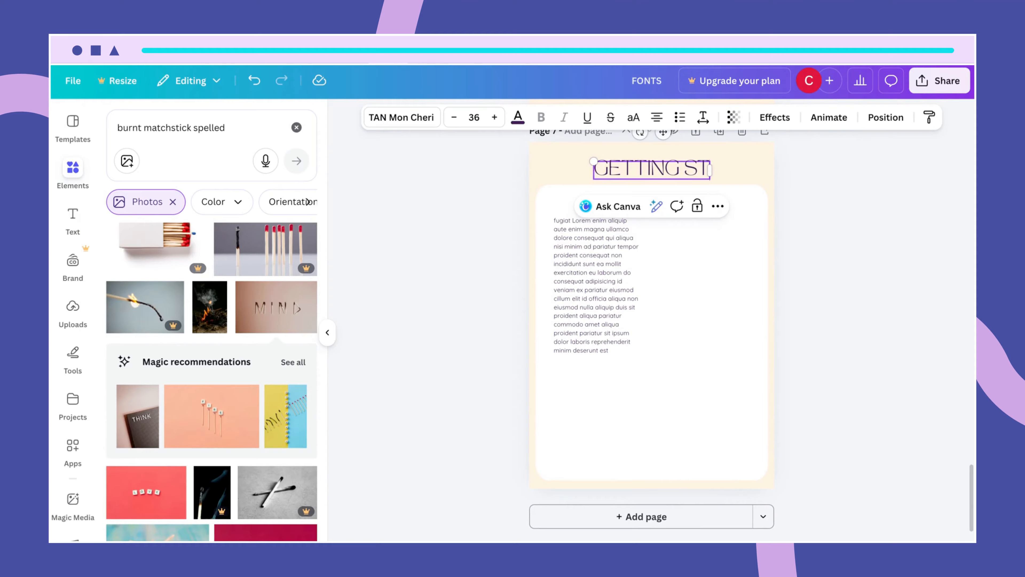
text(ARTED)
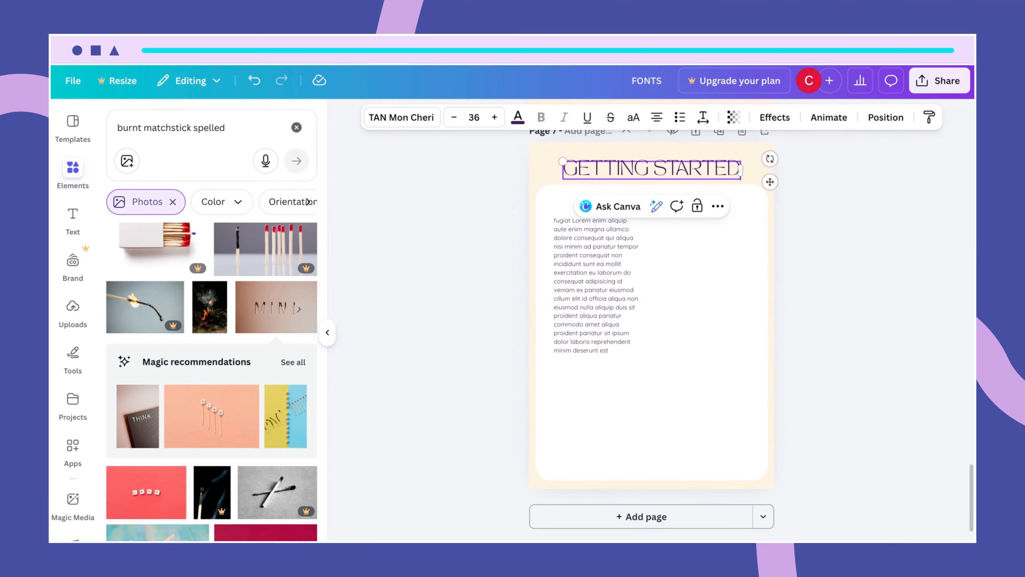
click(700, 262)
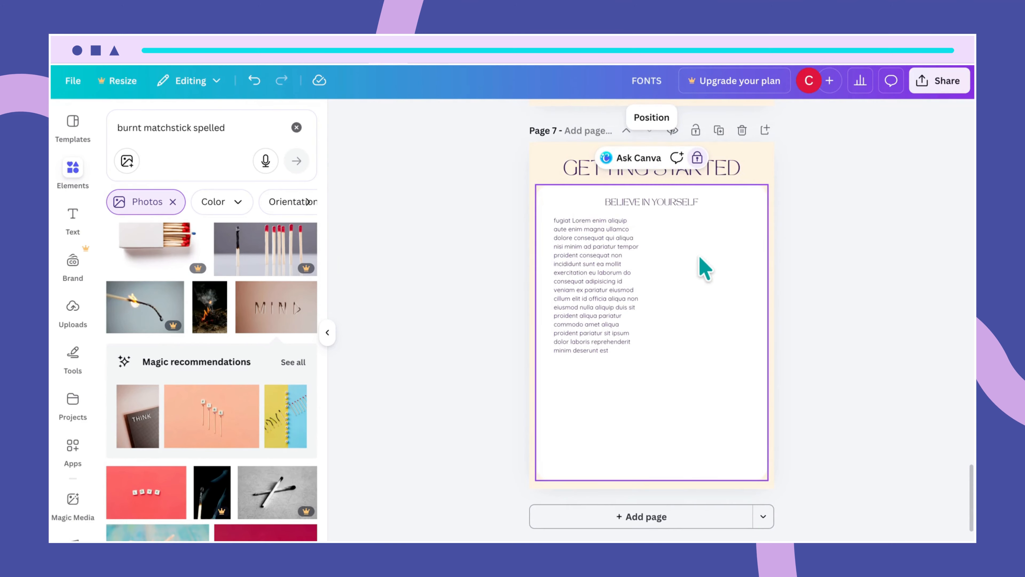
- Drag the BELIEVE IN YOURSELF subheading left to align with the body text's left edge
click(671, 204)
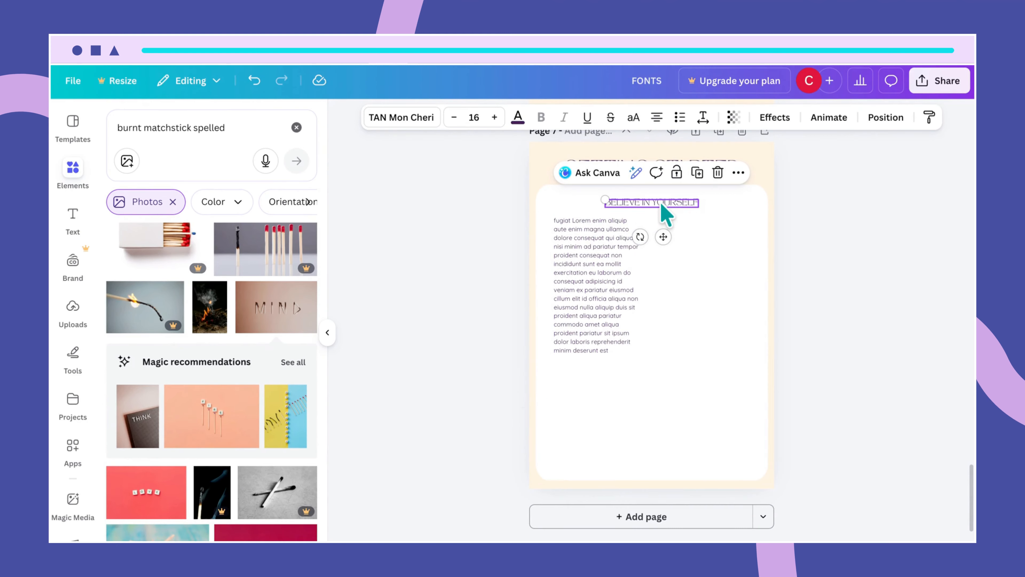
click(714, 255)
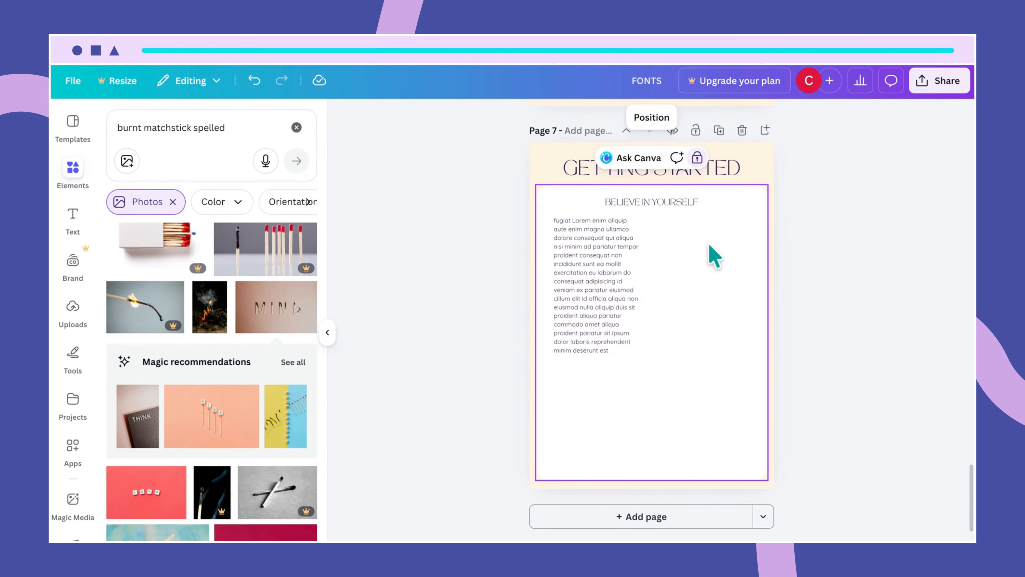
click(653, 202)
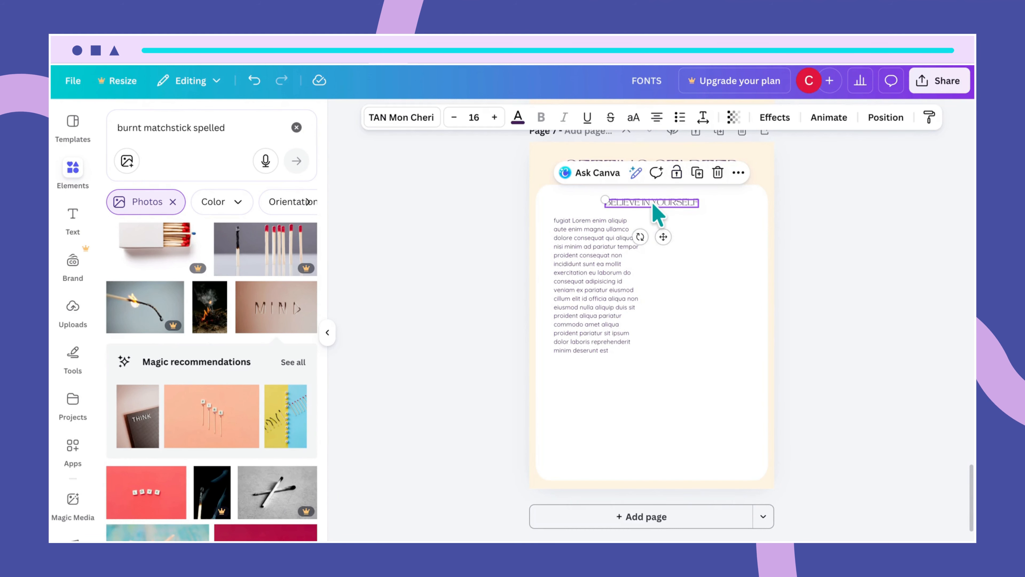
drag(653, 204, 602, 201)
- Widen the body text paragraph across the card and centre it
click(613, 282)
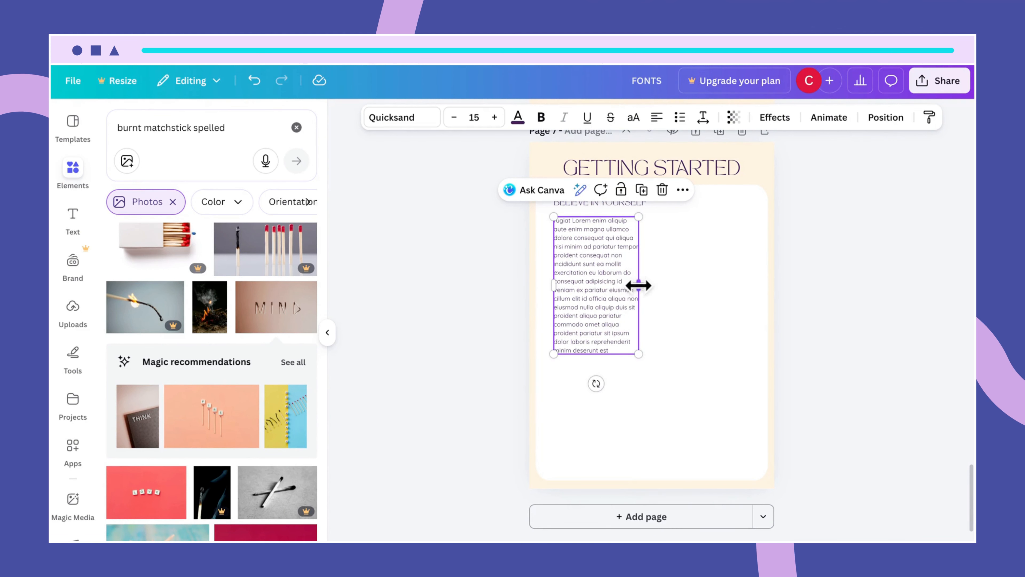
drag(641, 286, 748, 269)
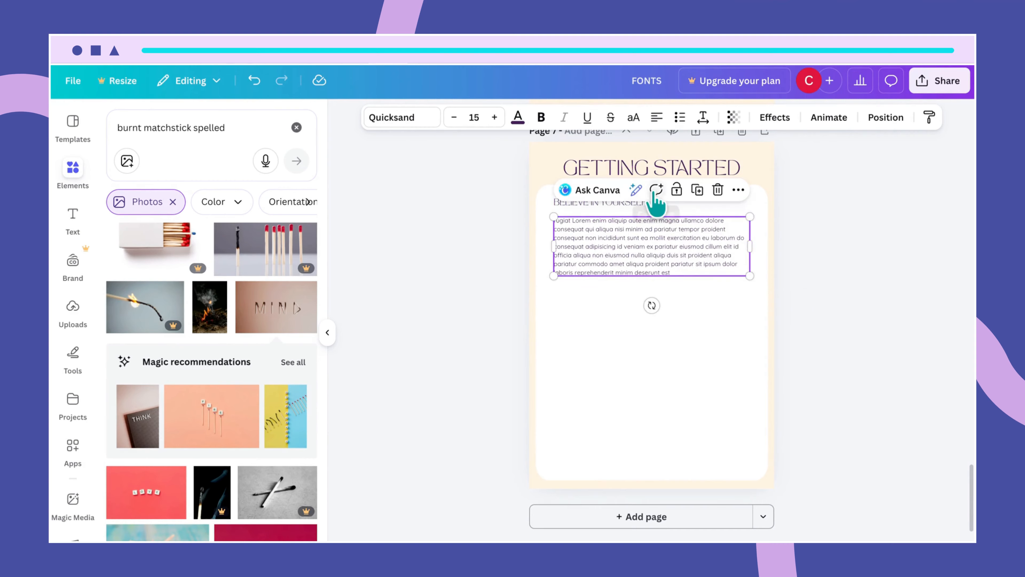
drag(627, 258, 624, 253)
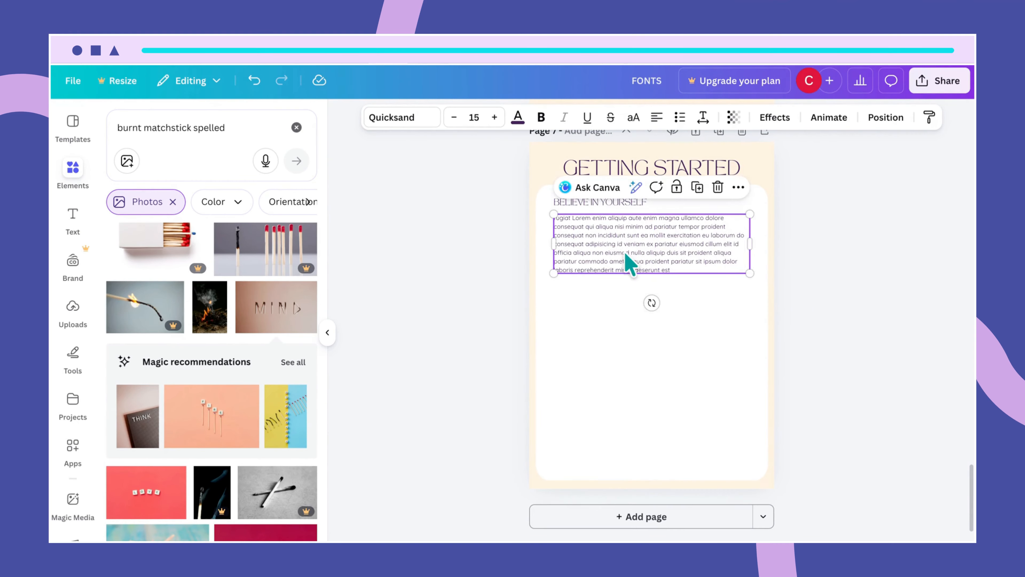
click(715, 306)
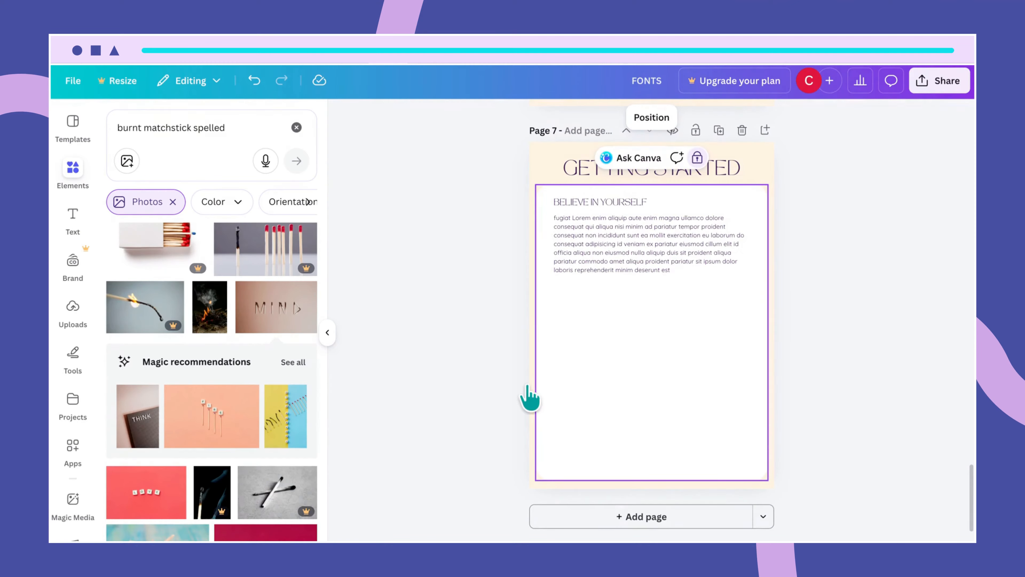
- Retitle the subheading 'IDENTIFY YOUR TOP SKILLS', align it with the paragraph, and select both together
double_click(564, 201)
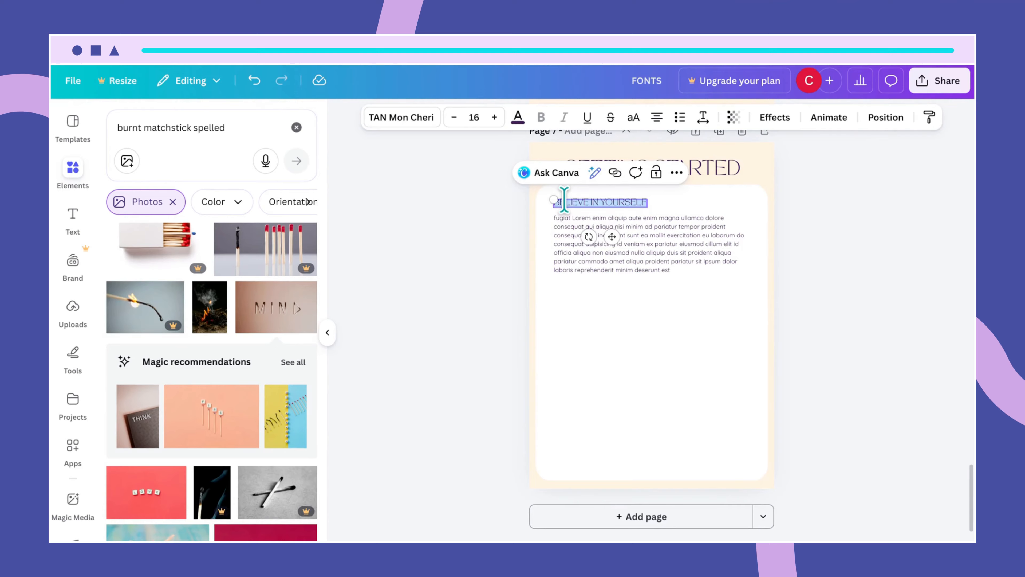
key(BackSpace)
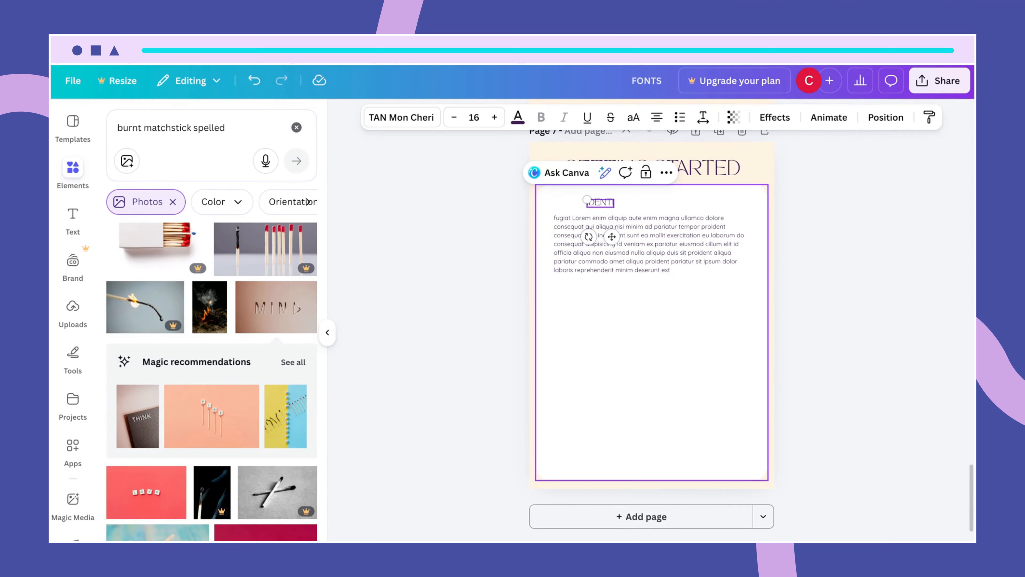
text(IDENTIFY YOU)
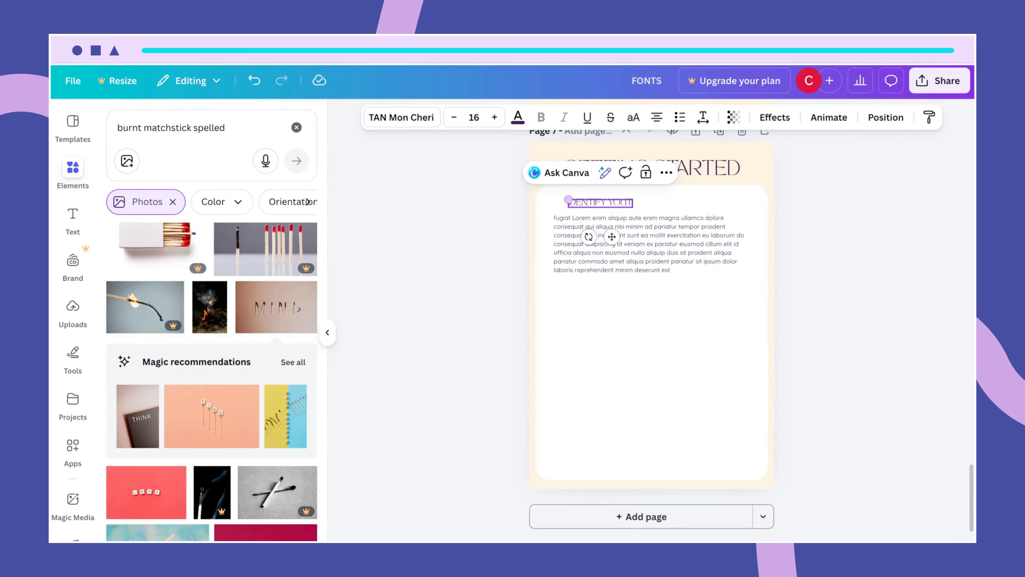
text(R TOP SKILLS)
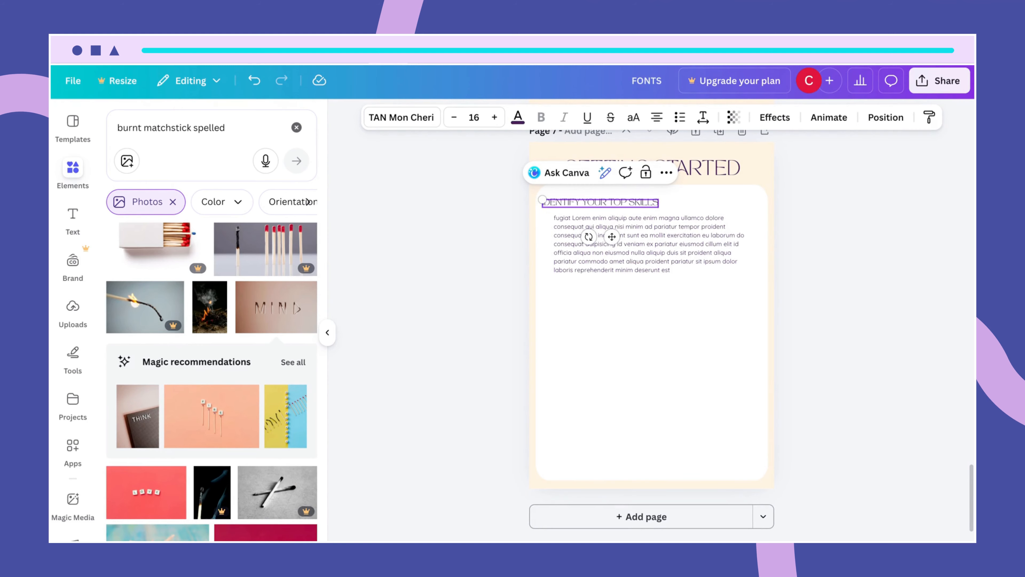
click(599, 286)
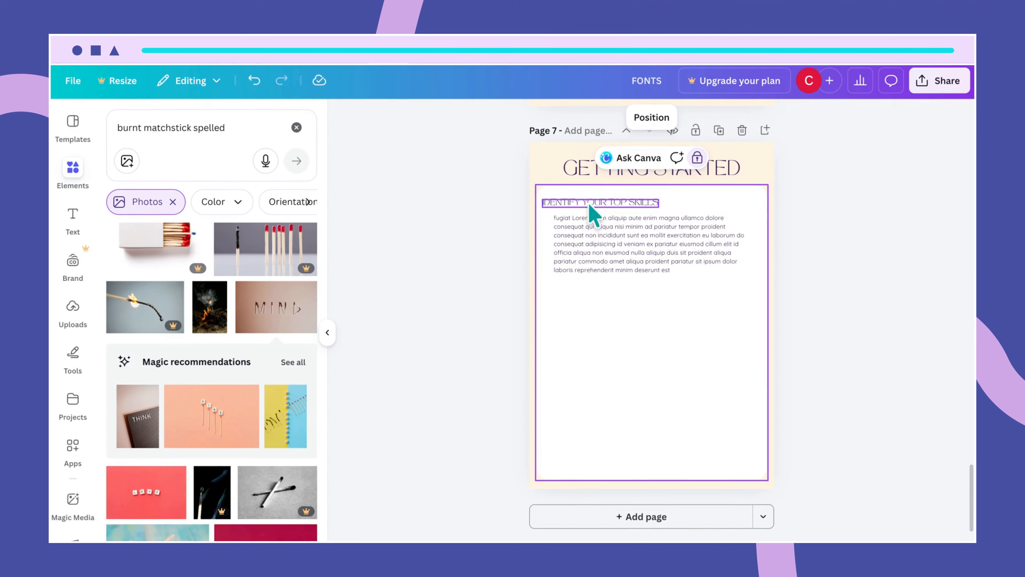
click(592, 203)
drag(592, 203, 598, 201)
click(702, 359)
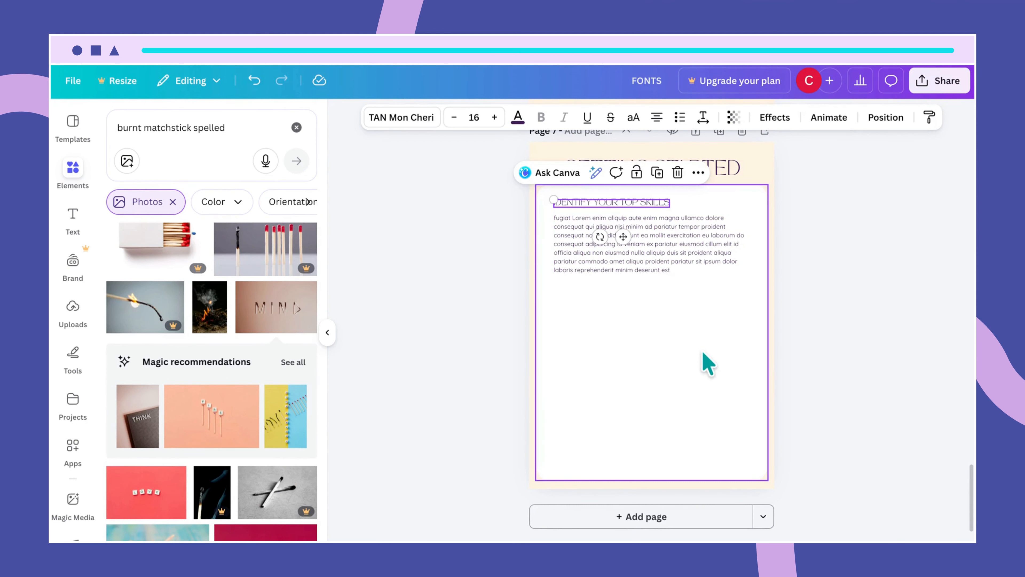
drag(684, 193, 642, 347)
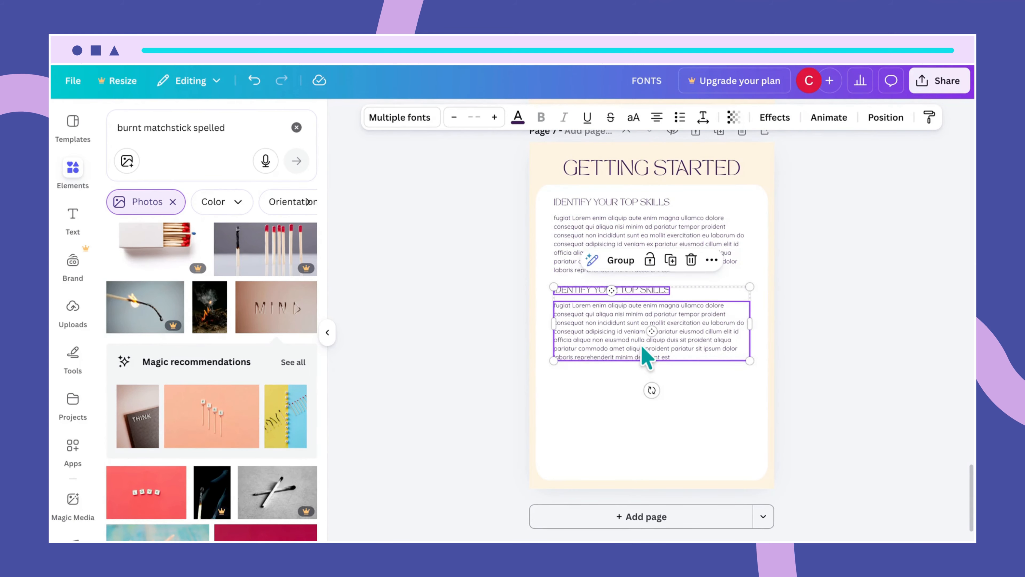
- Rename the duplicated second heading 'COLD CLIENT PITCHES' and shift it left to match its paragraph
click(707, 383)
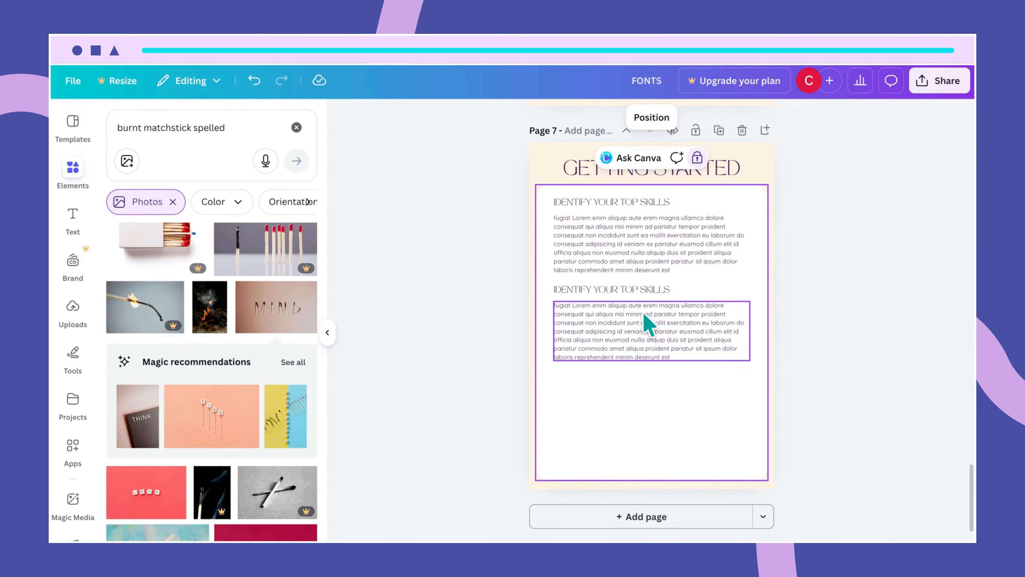
click(658, 294)
double_click(644, 289)
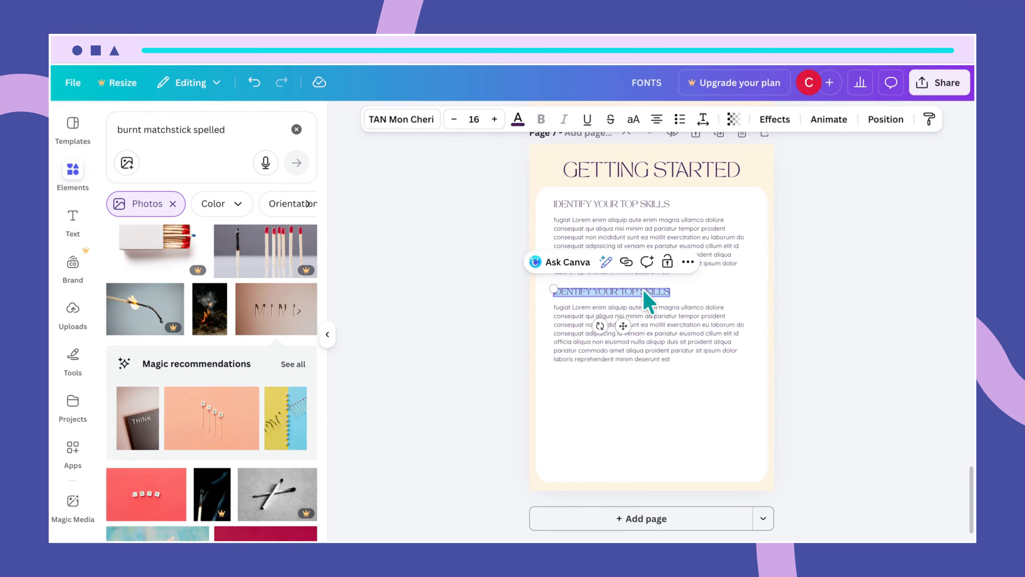
key(BackSpace)
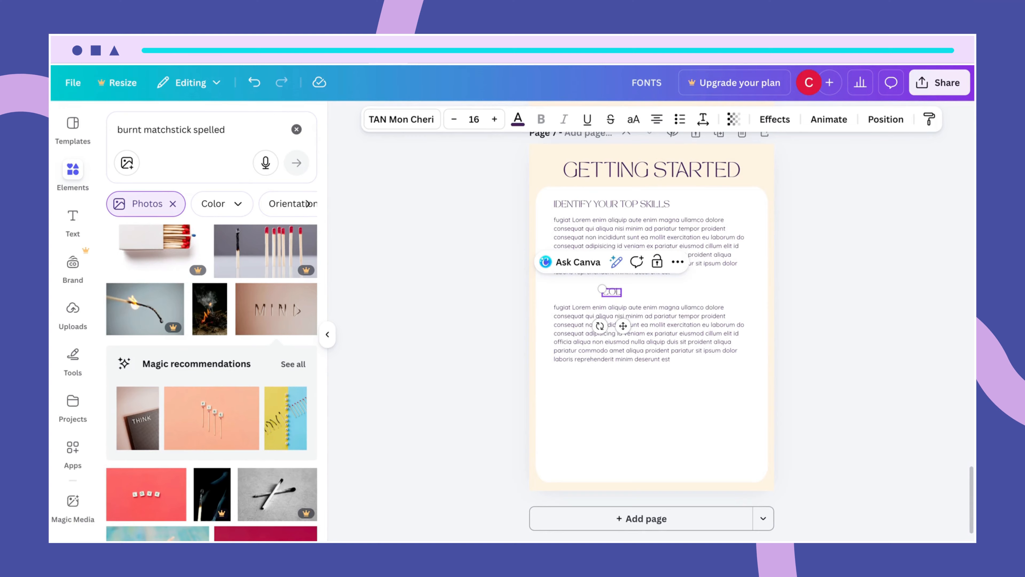
text(COLD CLIENT PITCHES)
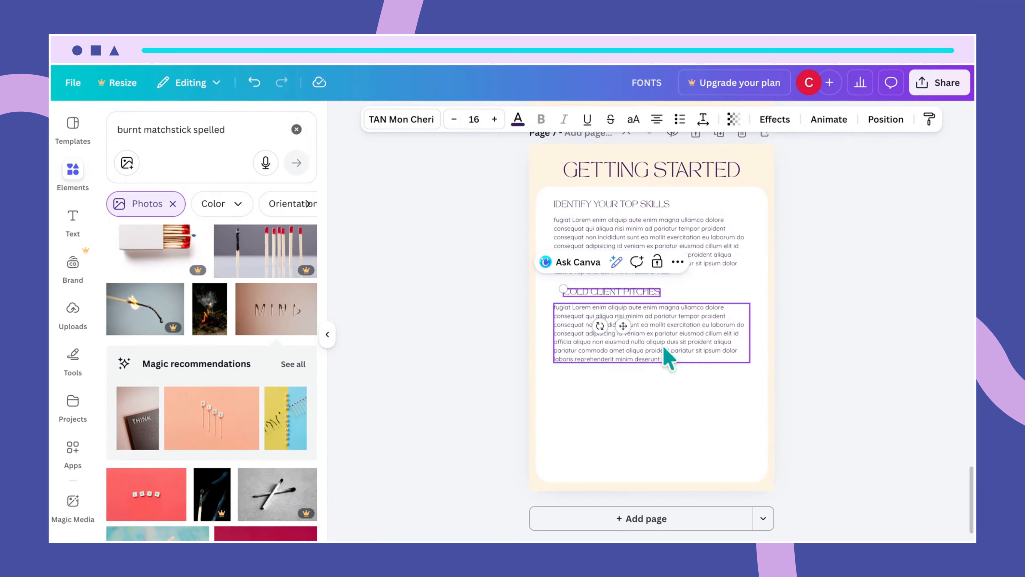
click(693, 385)
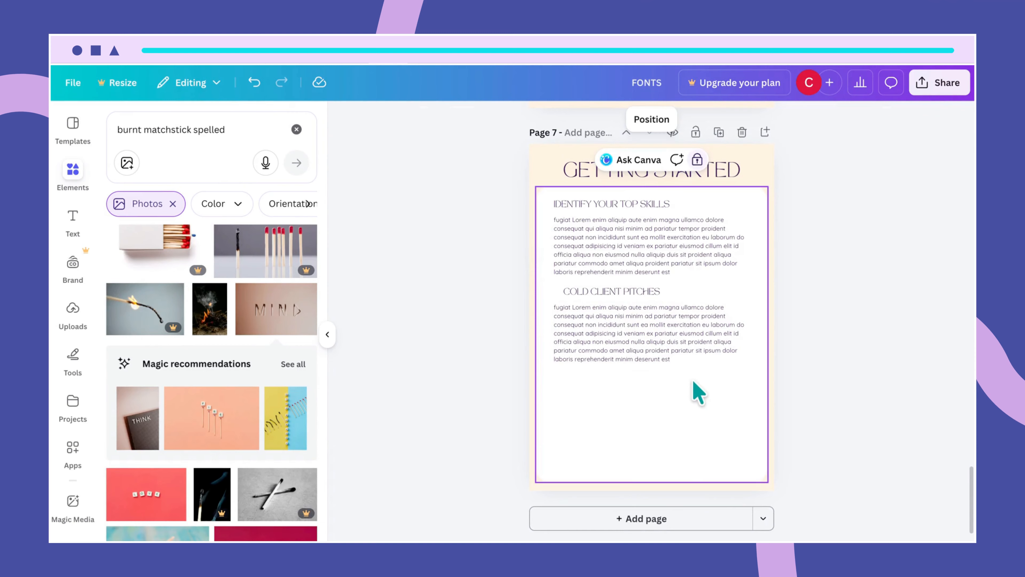
click(645, 297)
drag(637, 292, 625, 294)
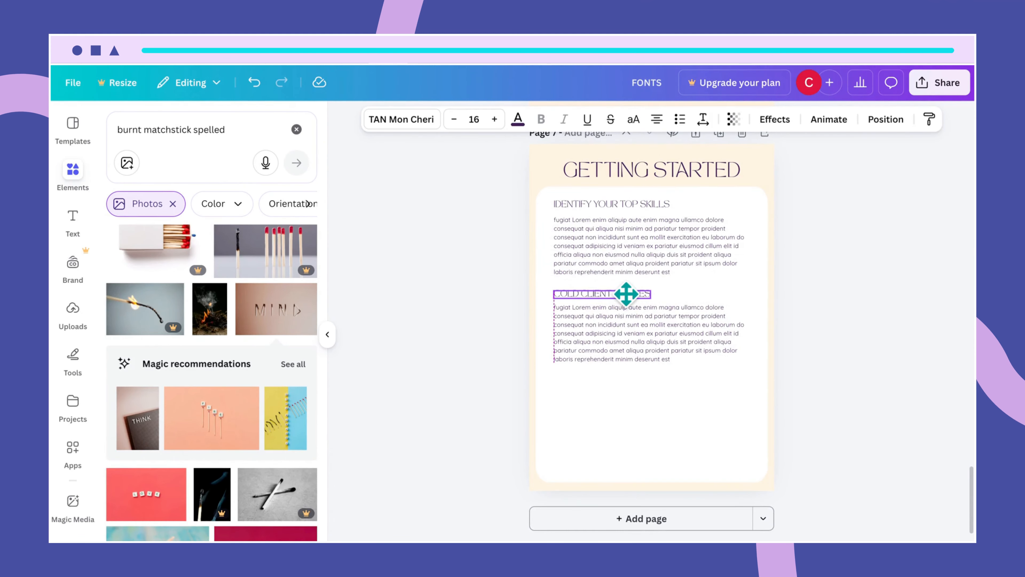
click(723, 203)
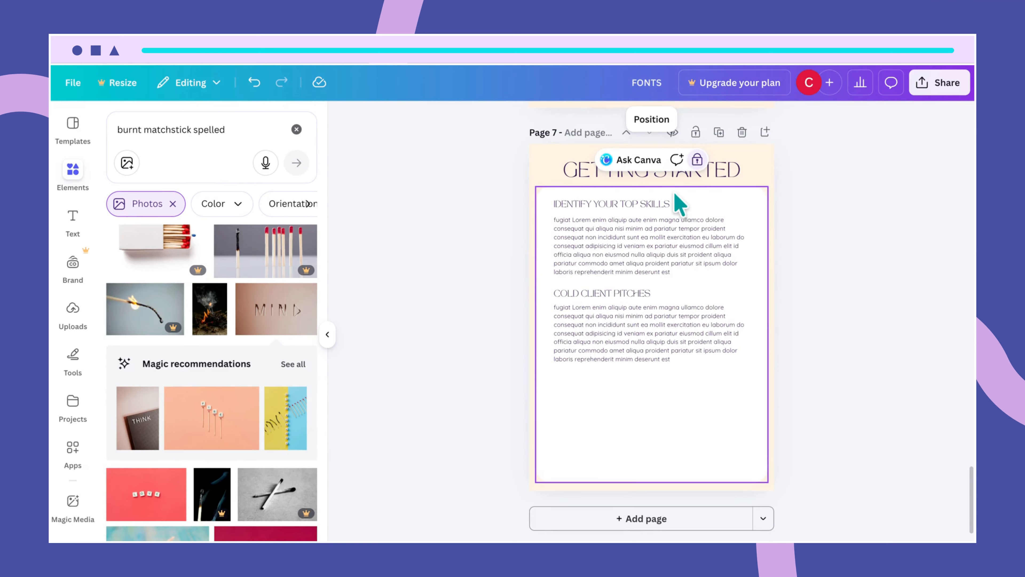
- Unlock the white card and drag its top edge down below the COLD CLIENT PITCHES paragraph
click(697, 159)
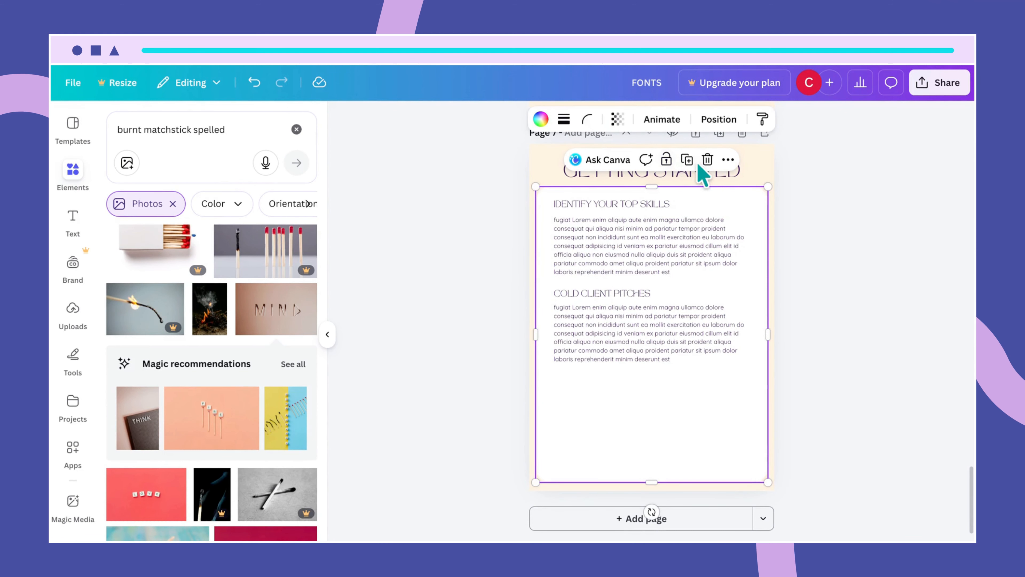
click(765, 173)
click(684, 203)
drag(653, 186, 661, 386)
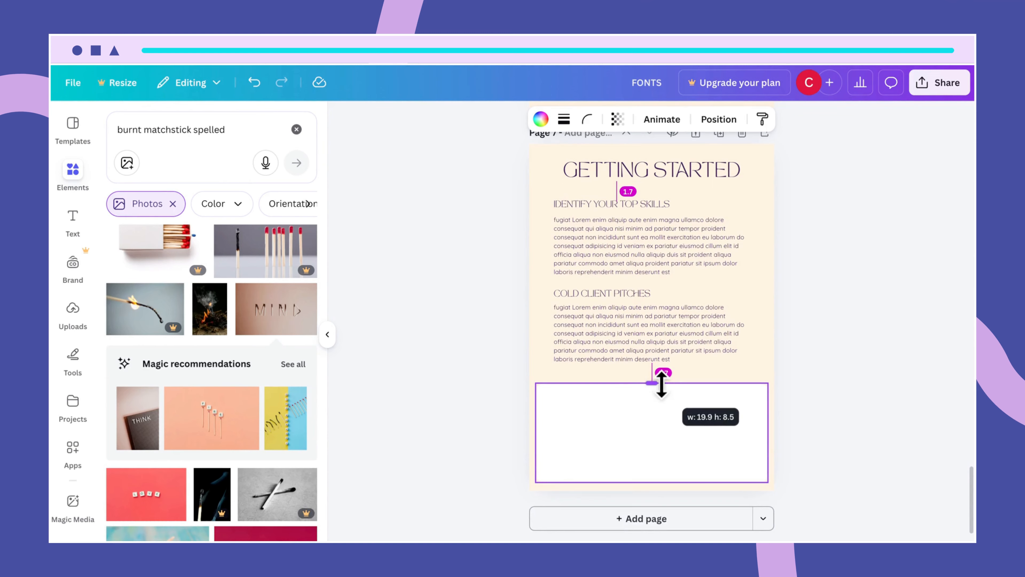
drag(661, 386, 661, 385)
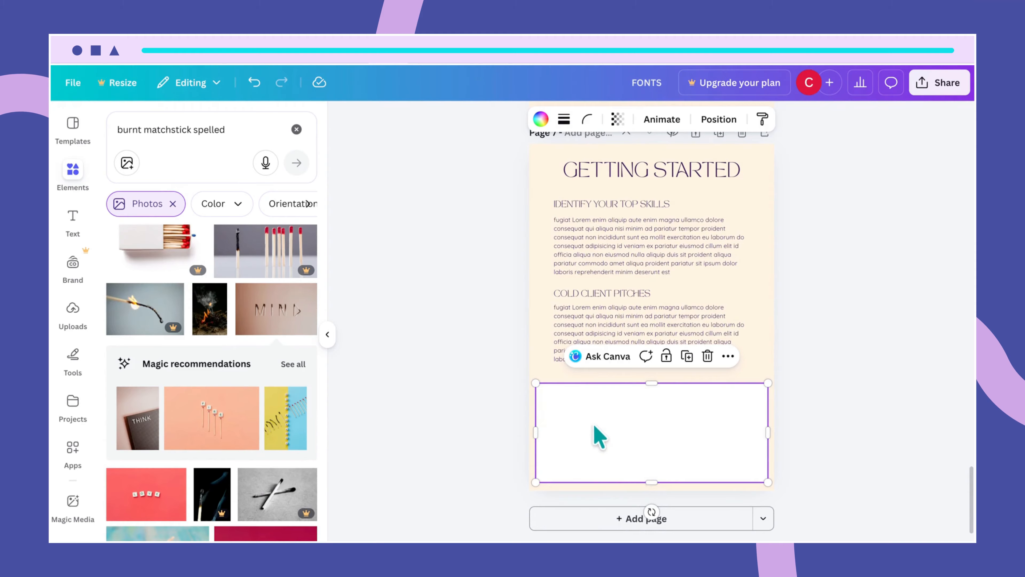
- Select the first paragraph's opening lines, paste them as a new text box, and move it into the white box
double_click(591, 238)
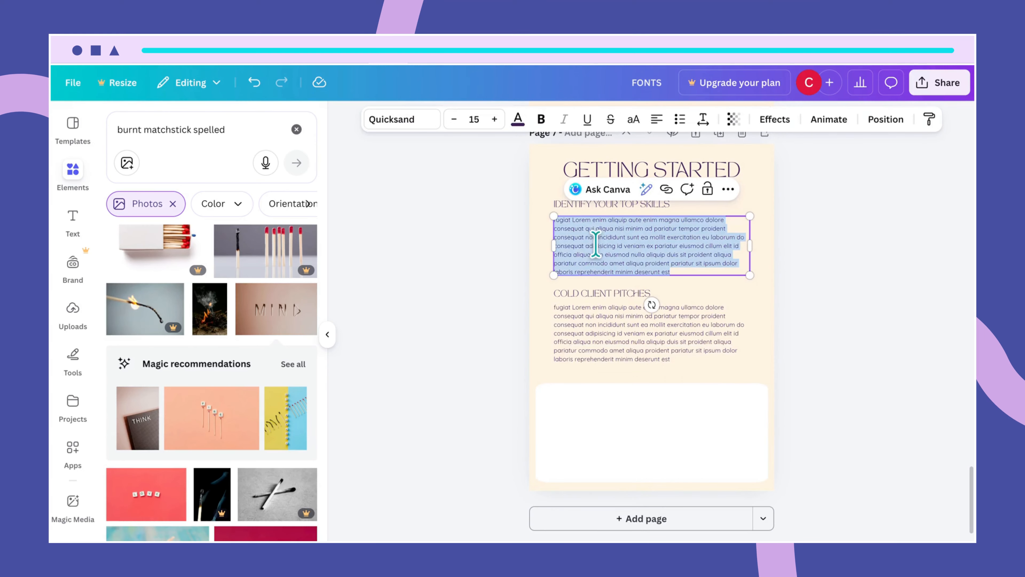
key(Escape)
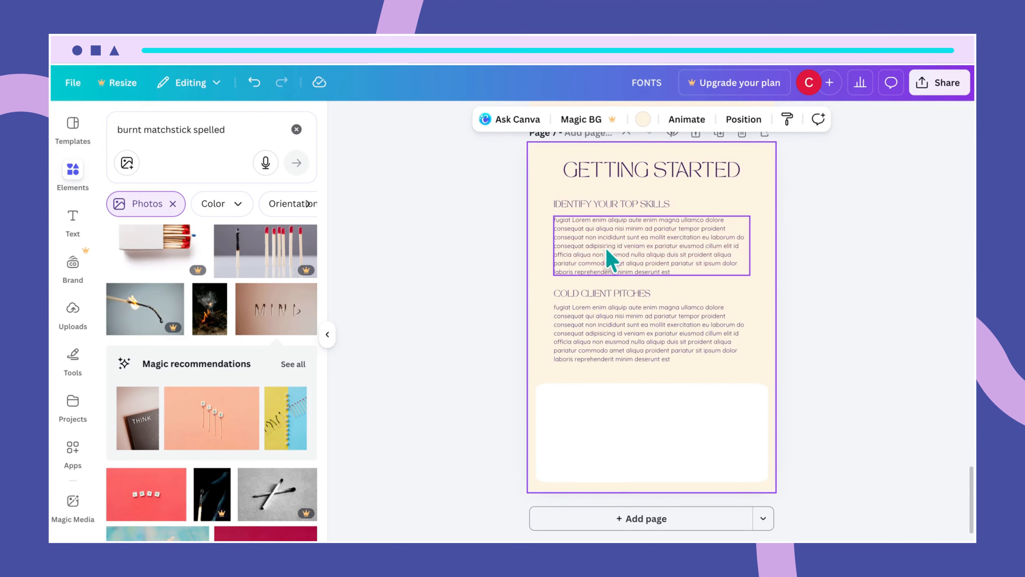
double_click(573, 241)
drag(556, 221, 660, 236)
key(ctrl+c)
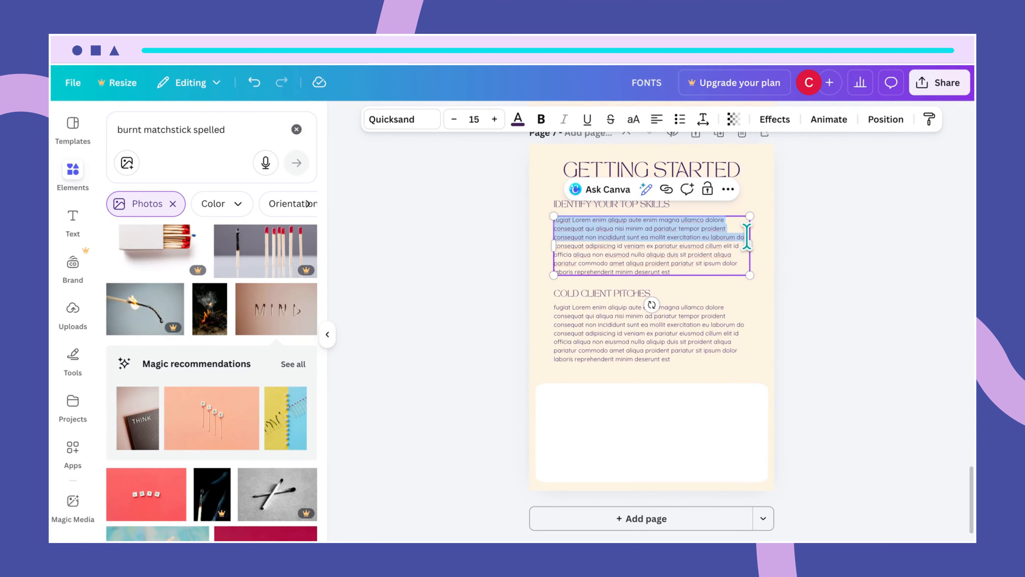
click(711, 442)
key(ctrl+v)
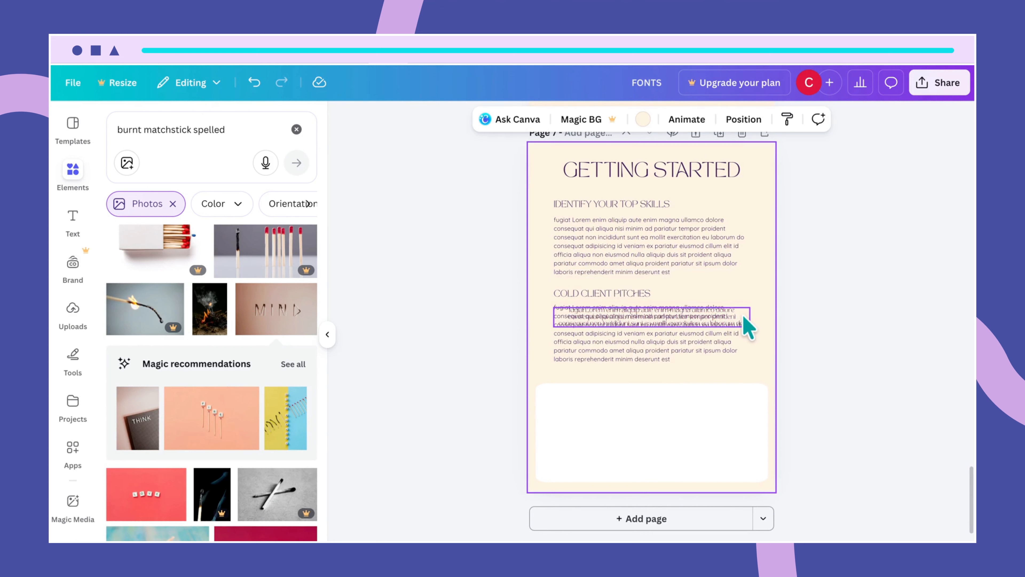
drag(744, 321, 744, 433)
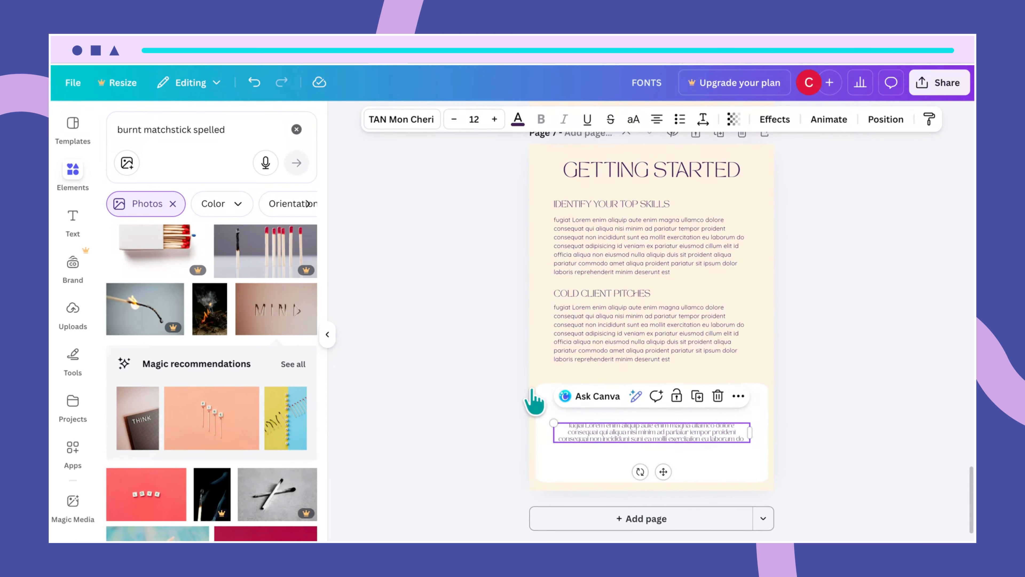
- Set the pasted paragraph to font size 28 and move it up inside the white box
double_click(611, 433)
click(475, 119)
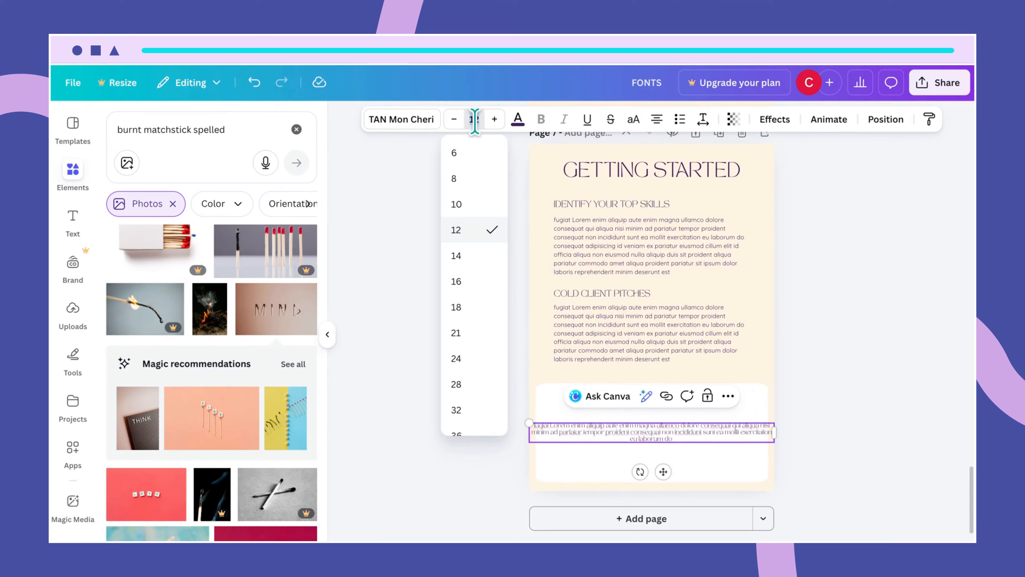
key(Return)
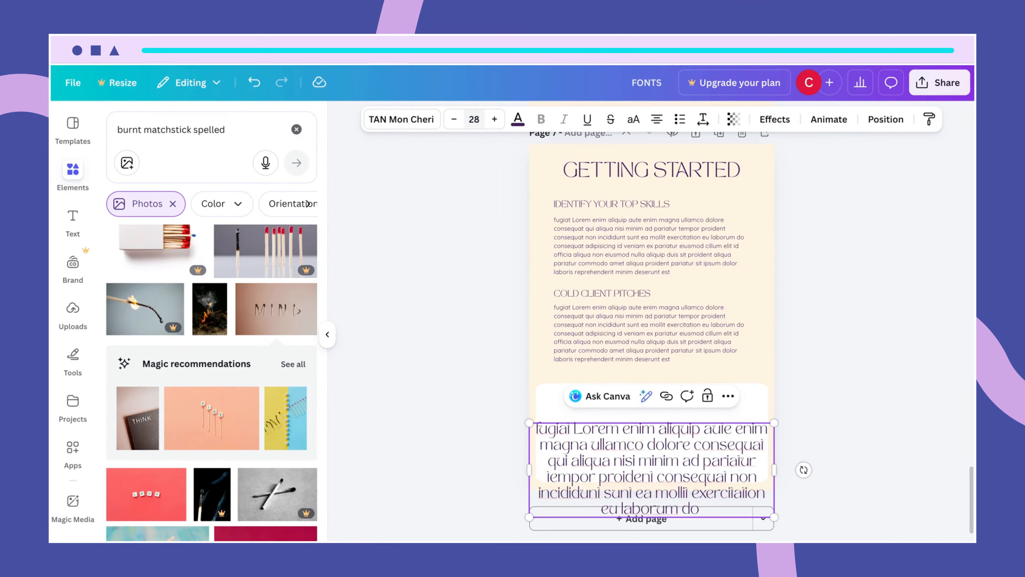
click(745, 338)
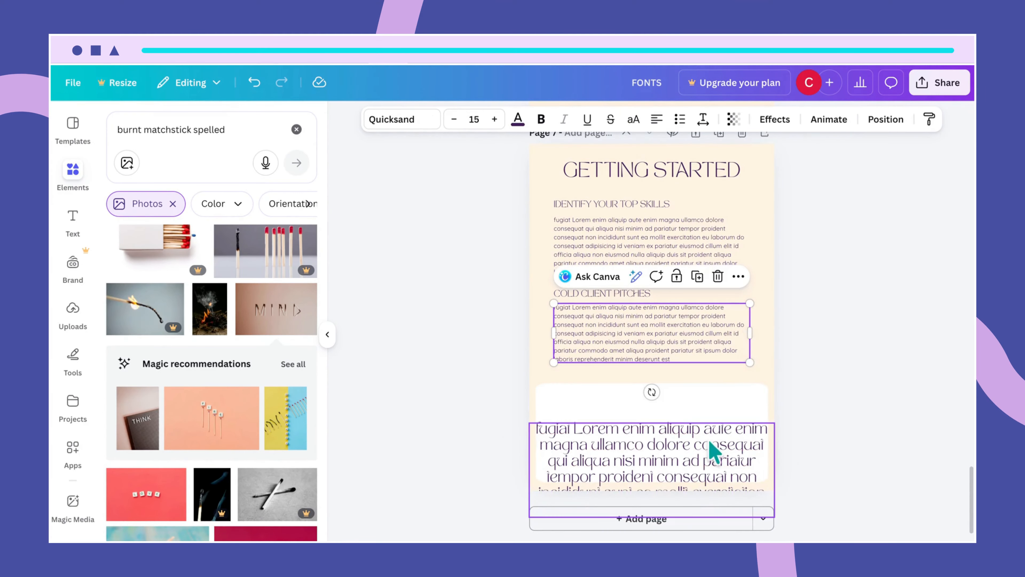
drag(695, 464, 672, 416)
- Set the bottom paragraph in Quicksand and narrow its text box so the text rewraps
click(416, 121)
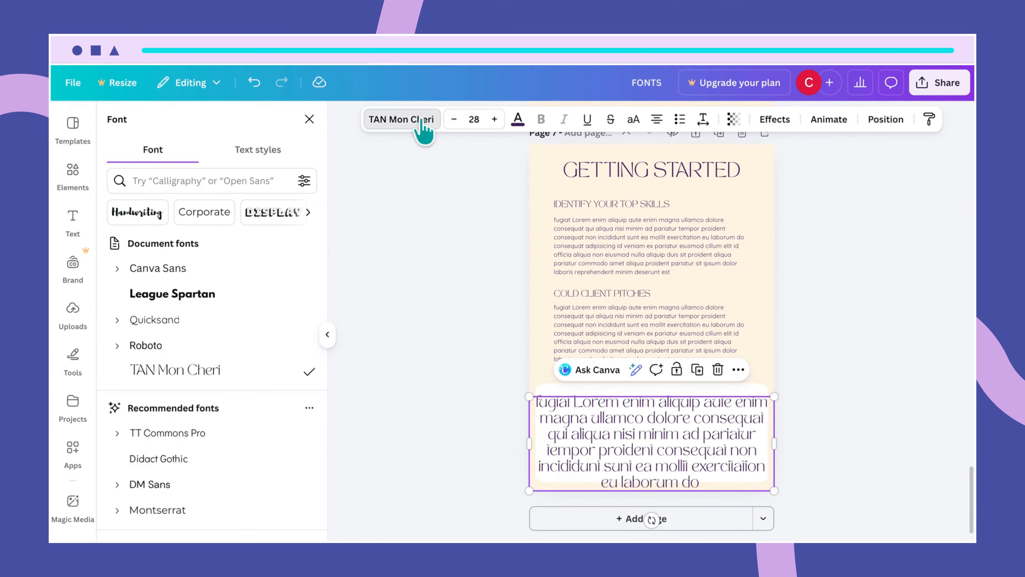
click(220, 322)
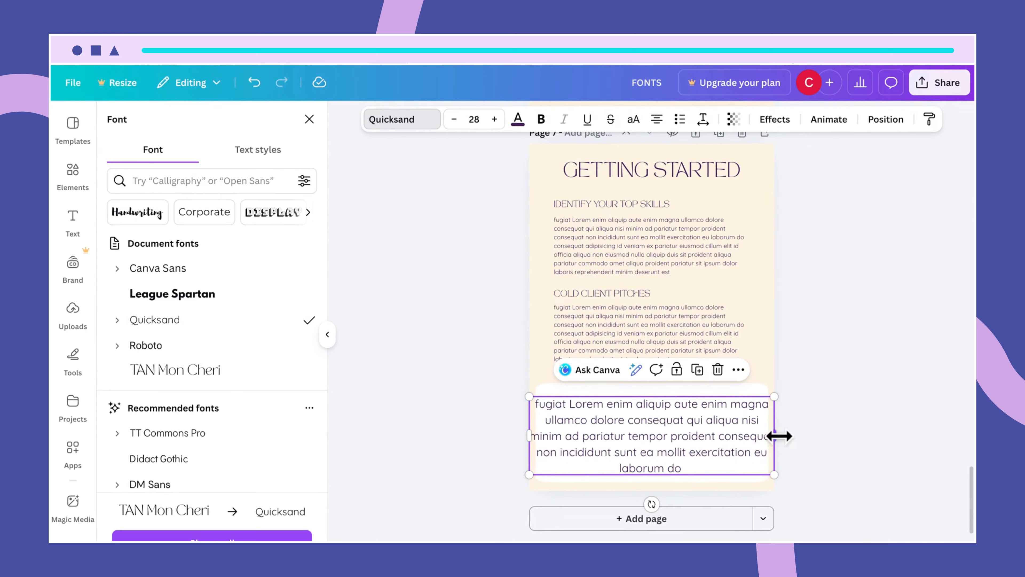
drag(774, 434, 731, 437)
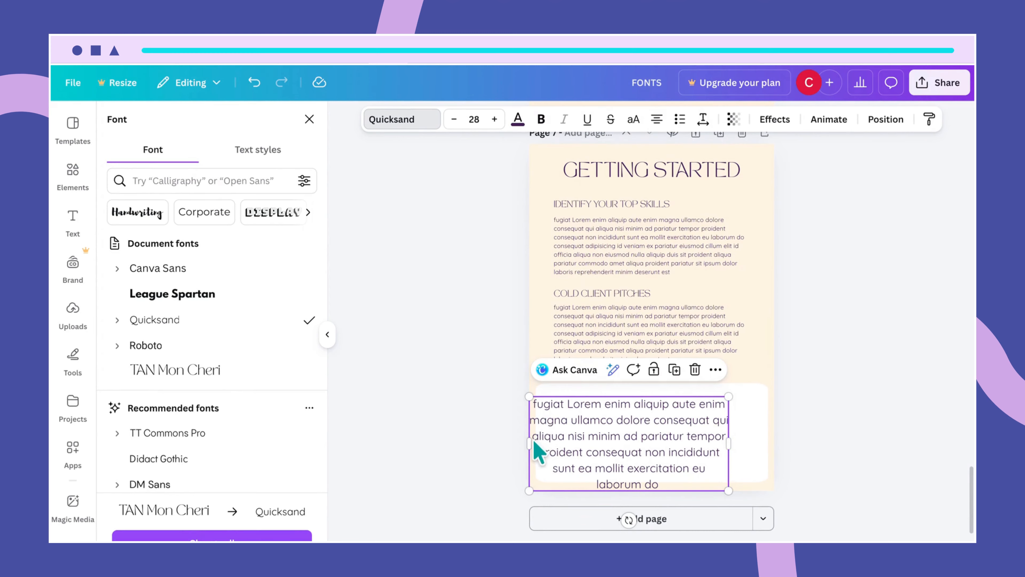
drag(527, 442, 563, 436)
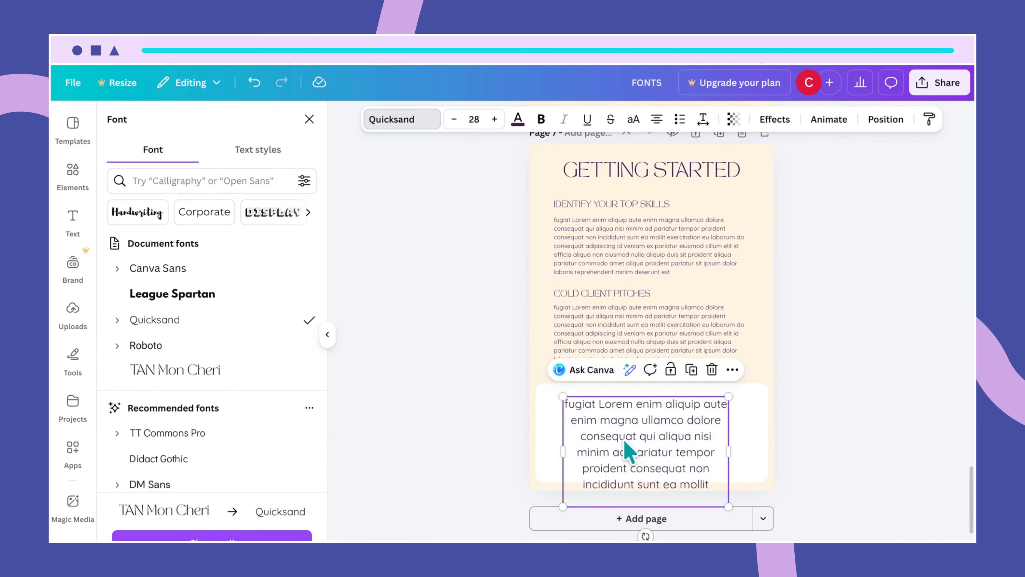
drag(627, 448, 625, 426)
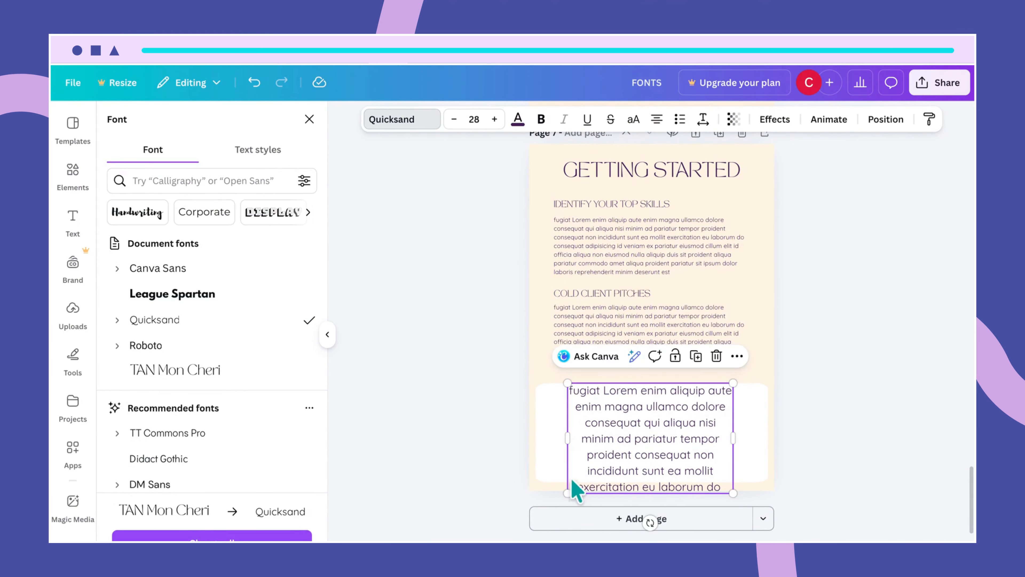
drag(565, 438, 559, 442)
- Raise the white background box's top edge and refit the paragraph inside it
click(751, 410)
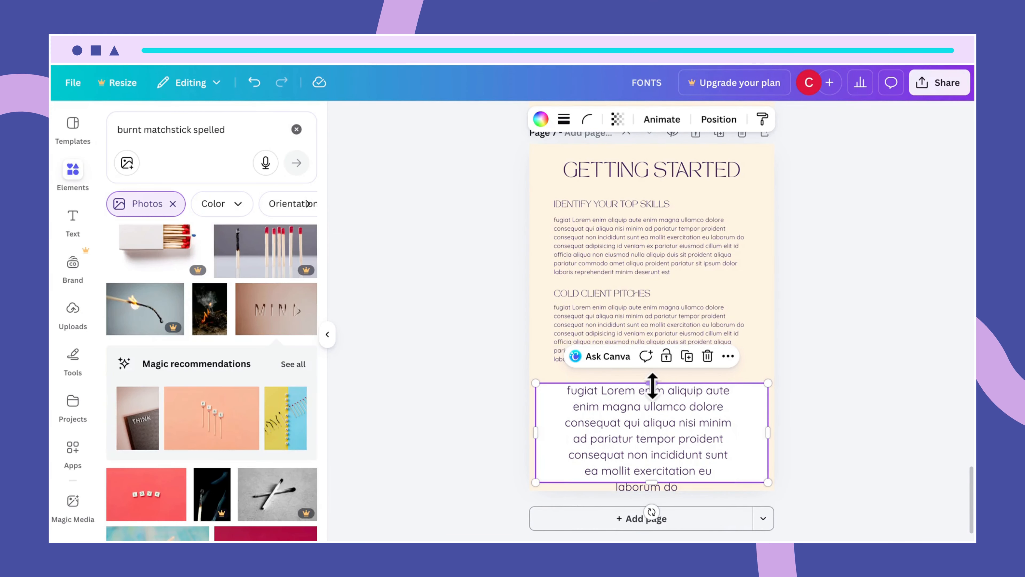
drag(652, 382, 655, 380)
drag(670, 453, 670, 461)
click(669, 474)
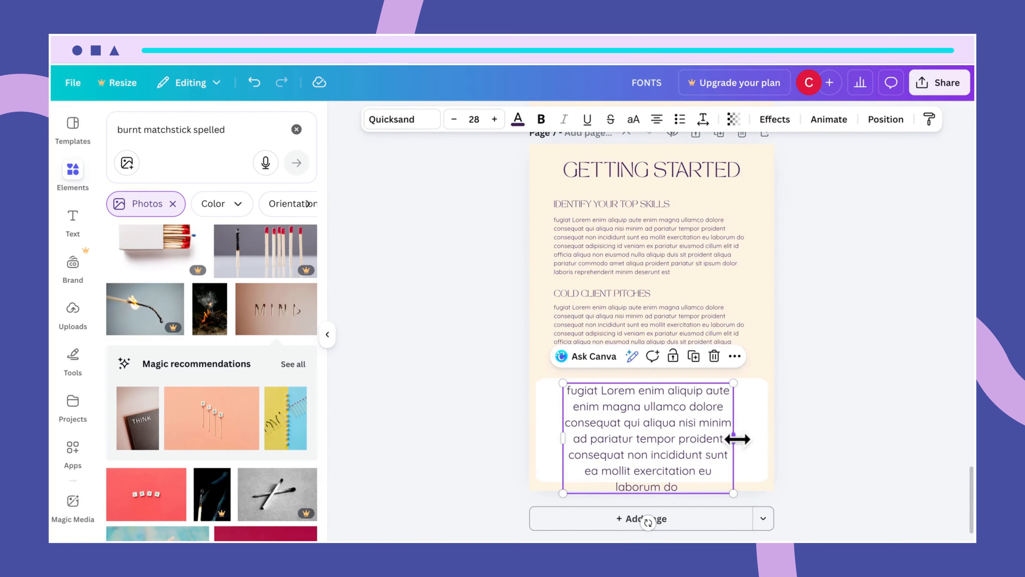
drag(737, 439, 699, 455)
click(794, 456)
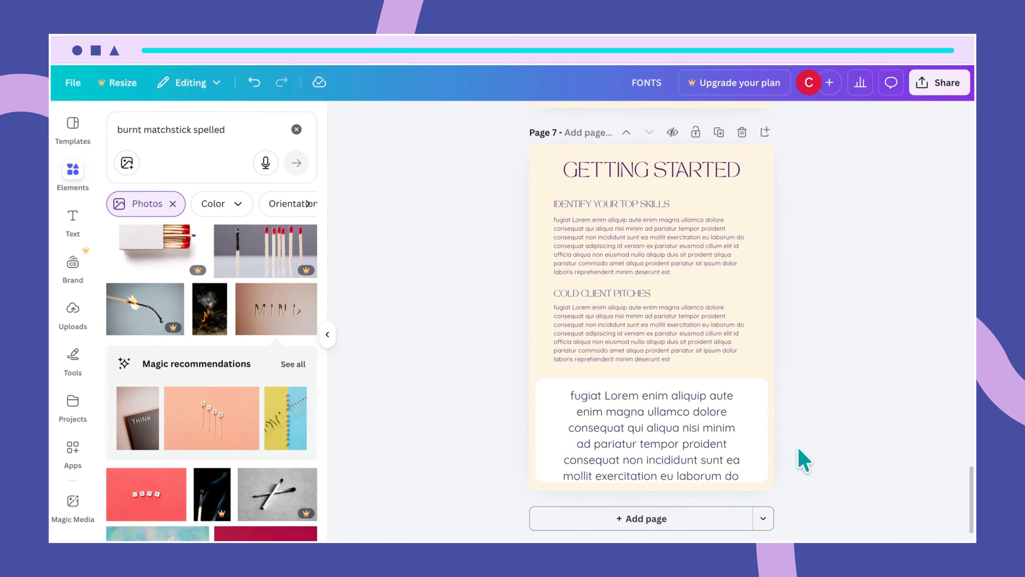
click(729, 456)
drag(728, 457, 563, 459)
- Delete the paragraph's last lines and put 'proident' on its own line, centred in the box
double_click(732, 467)
click(736, 464)
key(BackSpace)
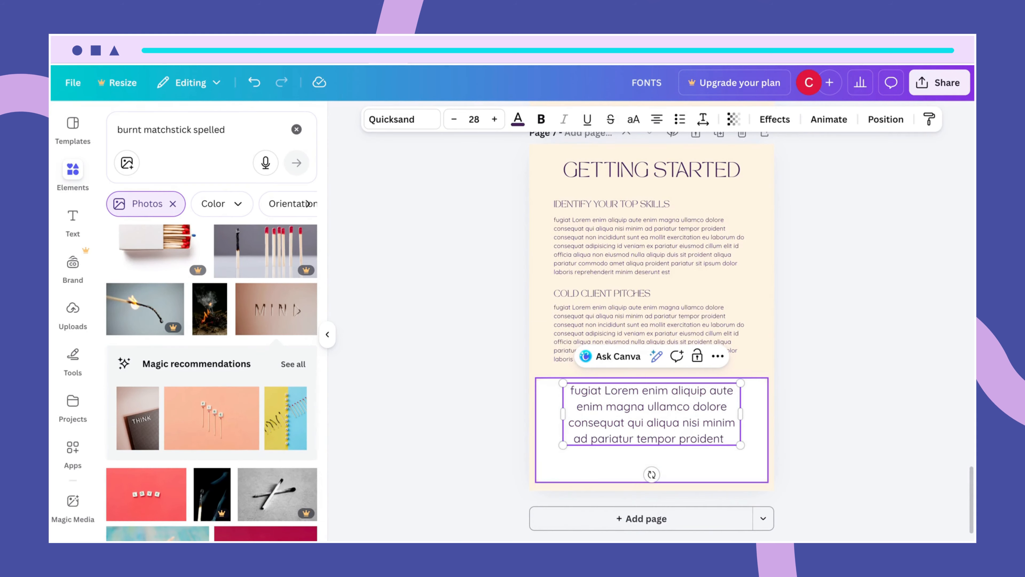
click(688, 471)
drag(675, 423, 679, 439)
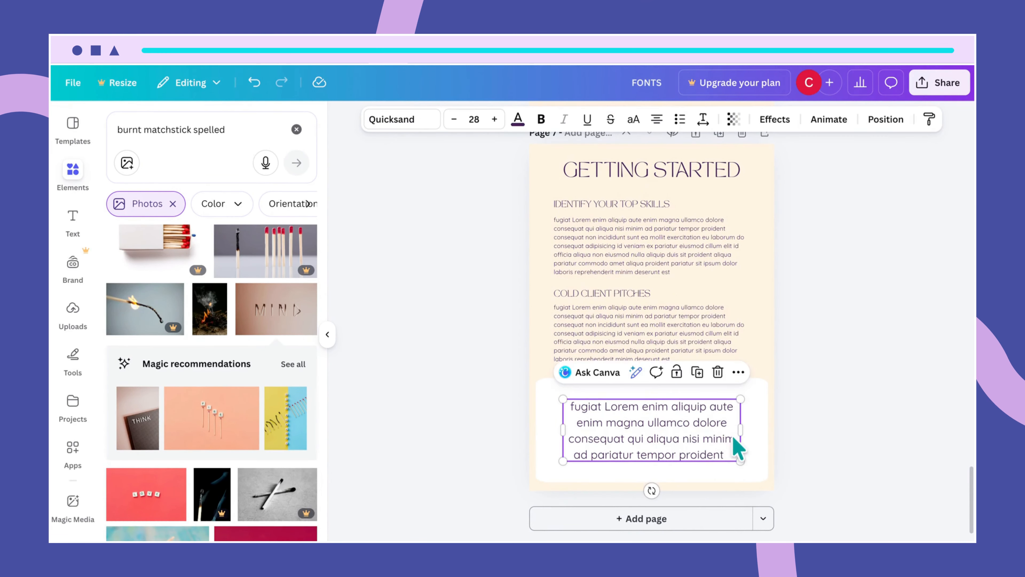
drag(743, 428, 748, 430)
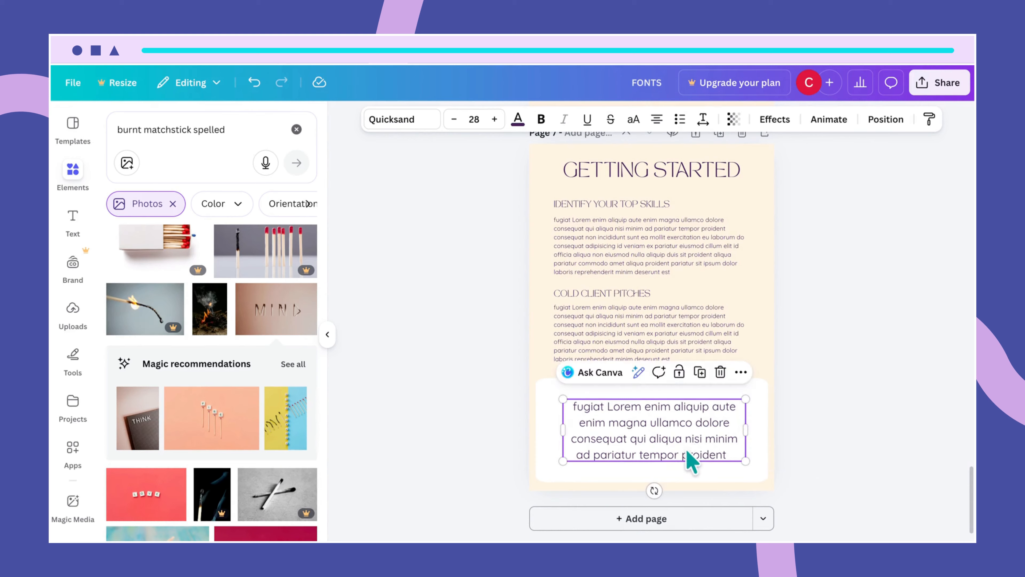
click(680, 452)
key(Return)
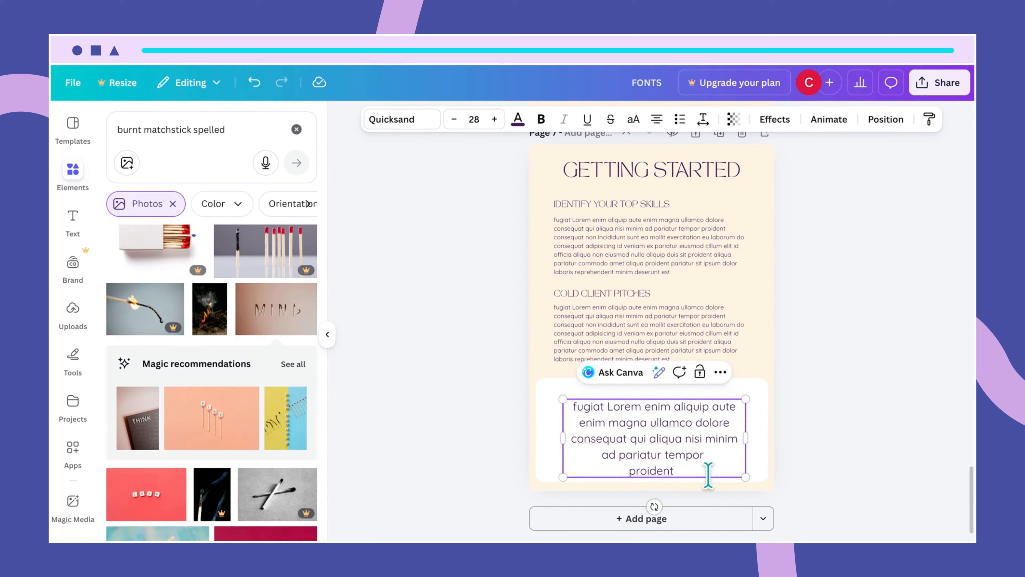
click(751, 456)
click(693, 460)
drag(693, 460, 687, 448)
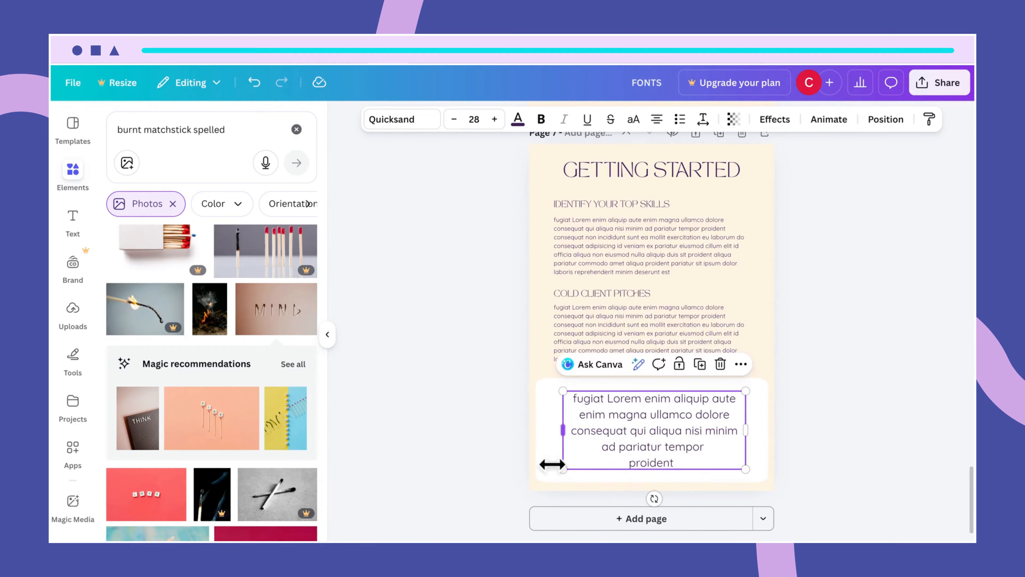
click(458, 297)
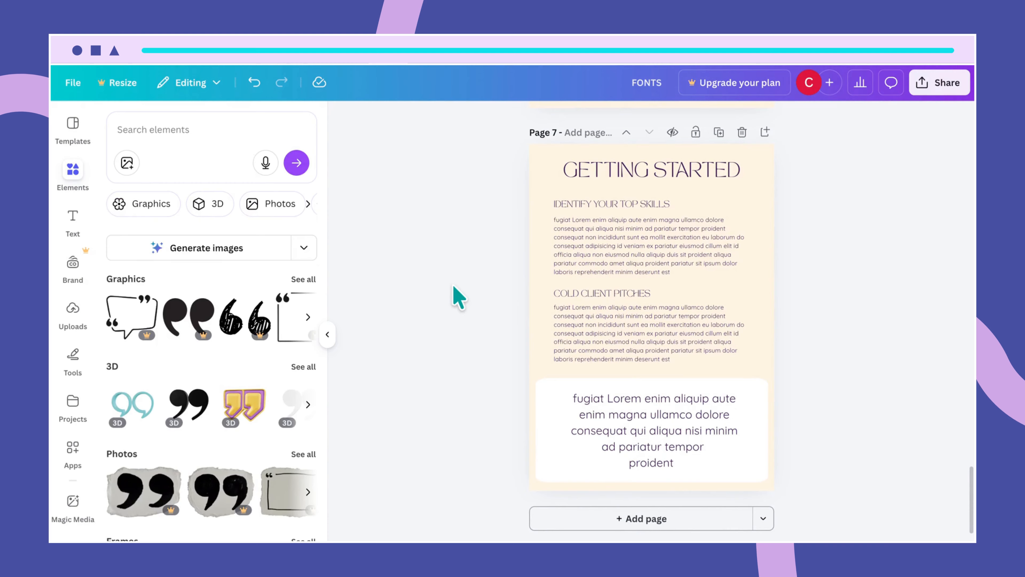
- Search Elements for 'quotation mark' and browse all graphics to find the black 99 quote mark
click(174, 162)
text(qua)
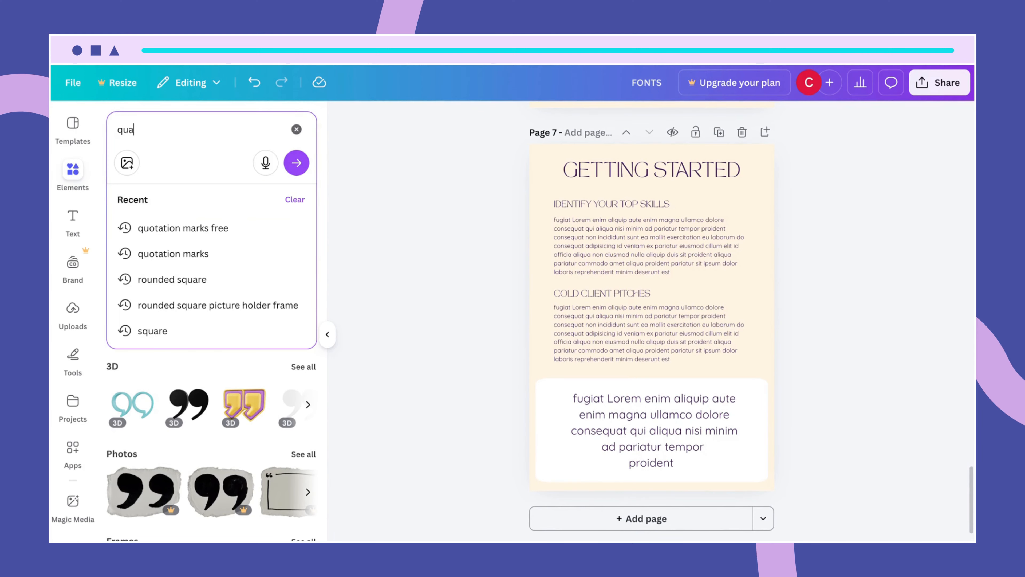
key(BackSpace)
text(ot)
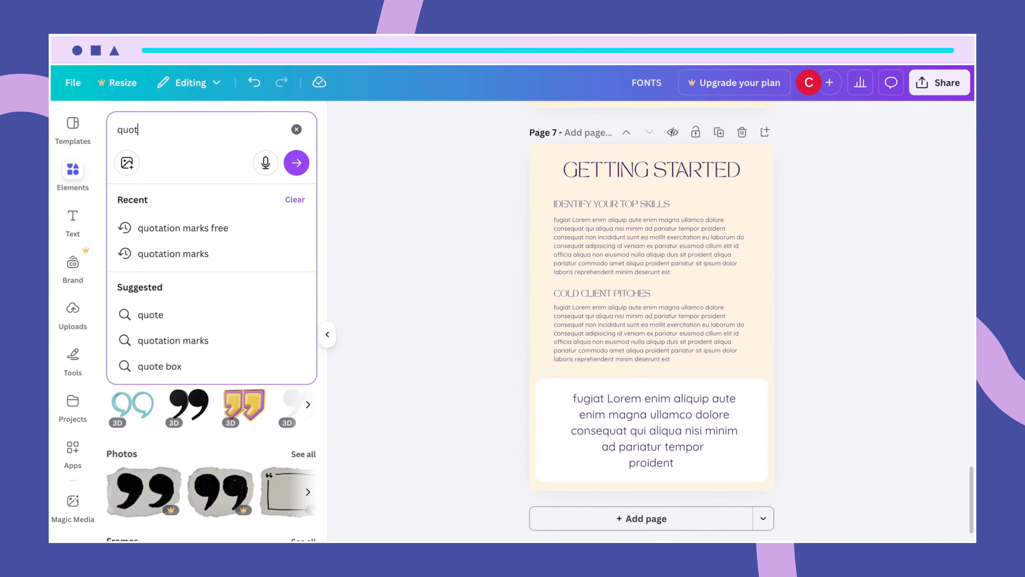
text(ation ma)
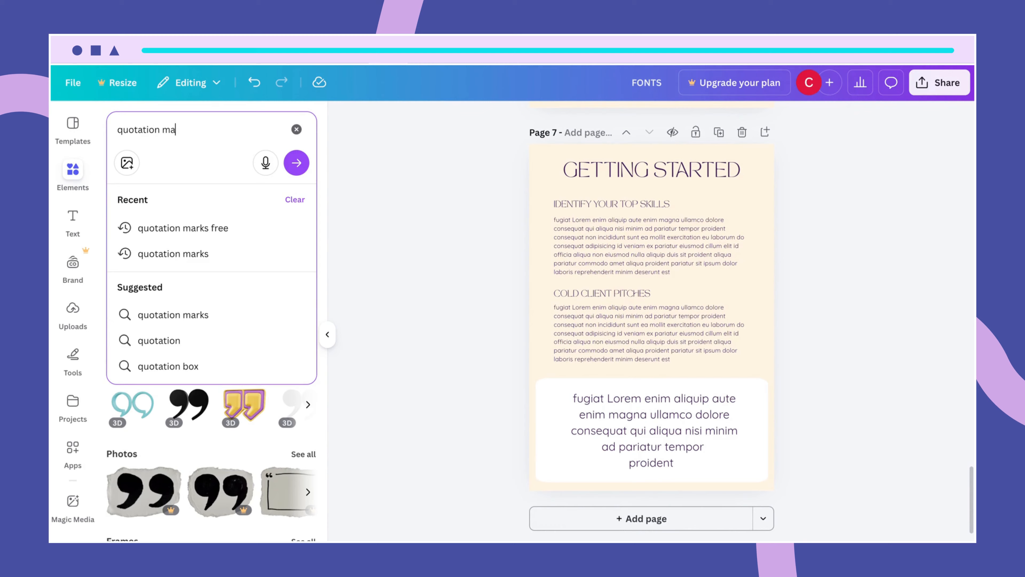
text(rks)
key(Return)
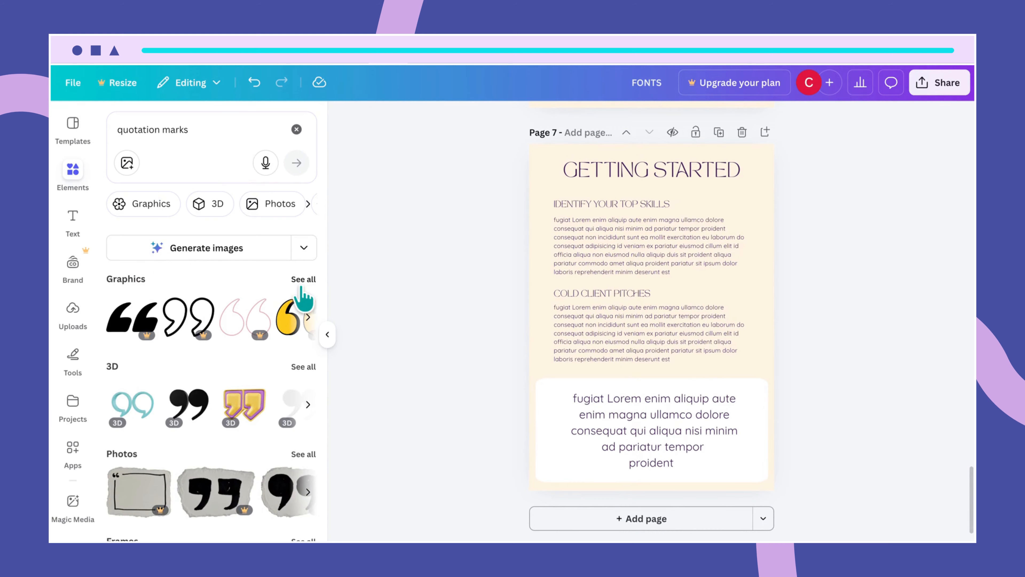
click(302, 280)
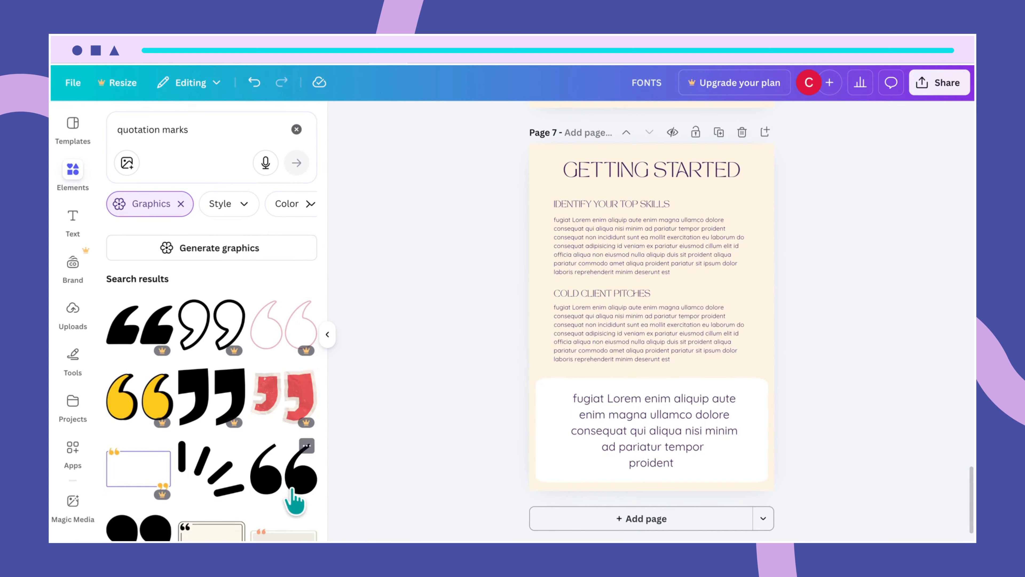
scroll(299, 491, down, 1)
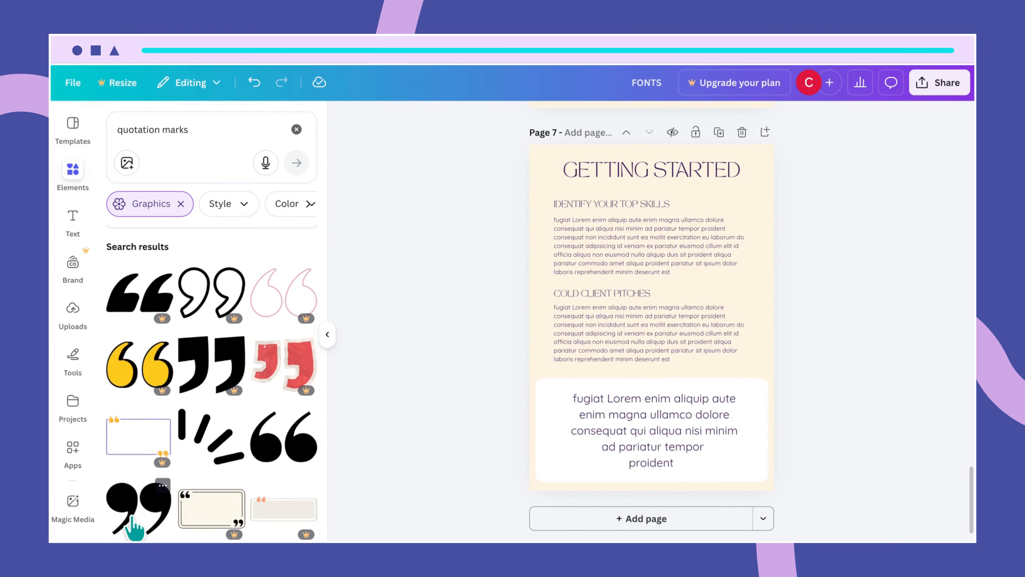
click(163, 485)
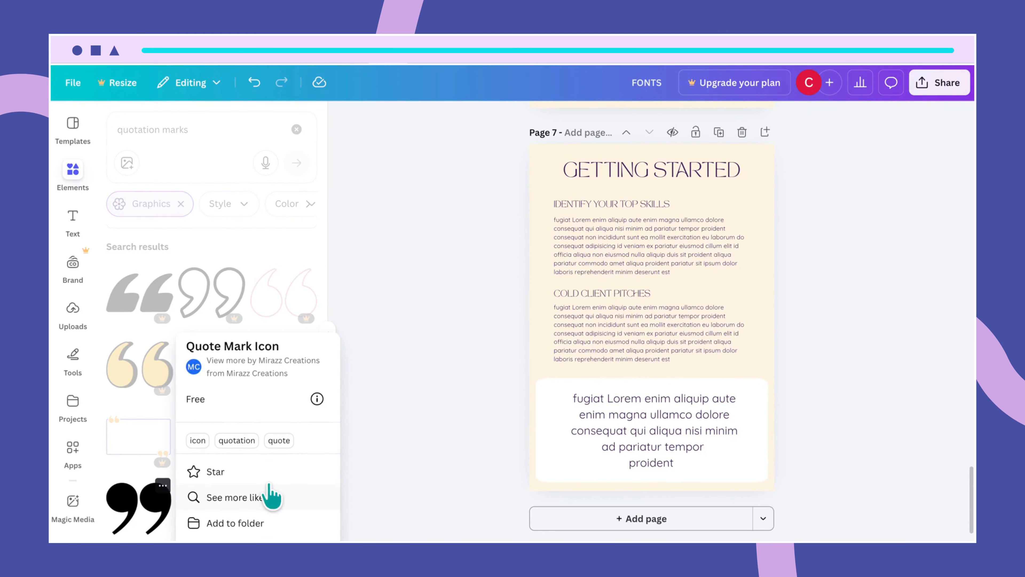
click(371, 492)
- Add the black 99 quote mark to page 7, shrink it, and nudge the quote paragraph down
click(150, 498)
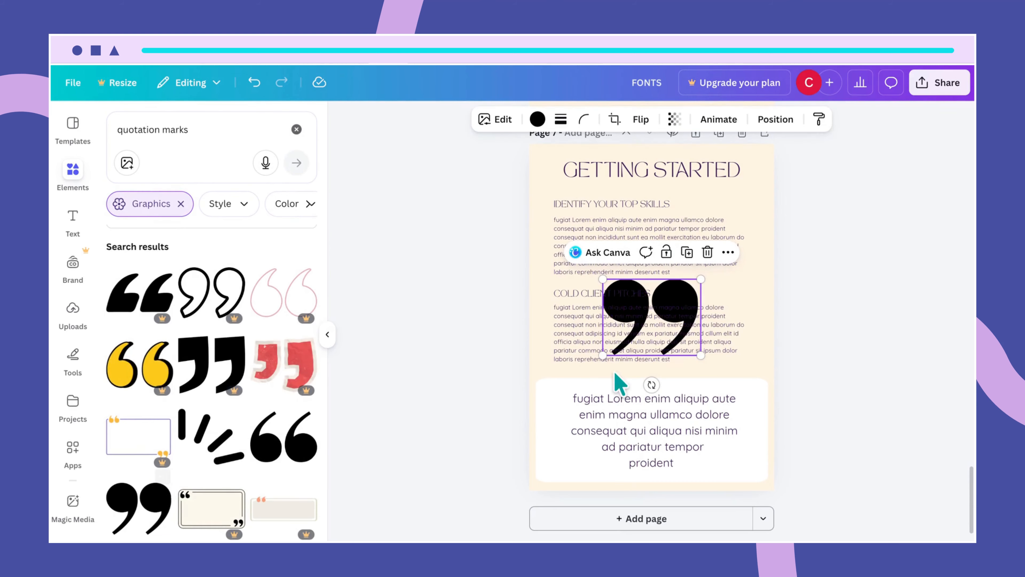
drag(701, 279, 662, 379)
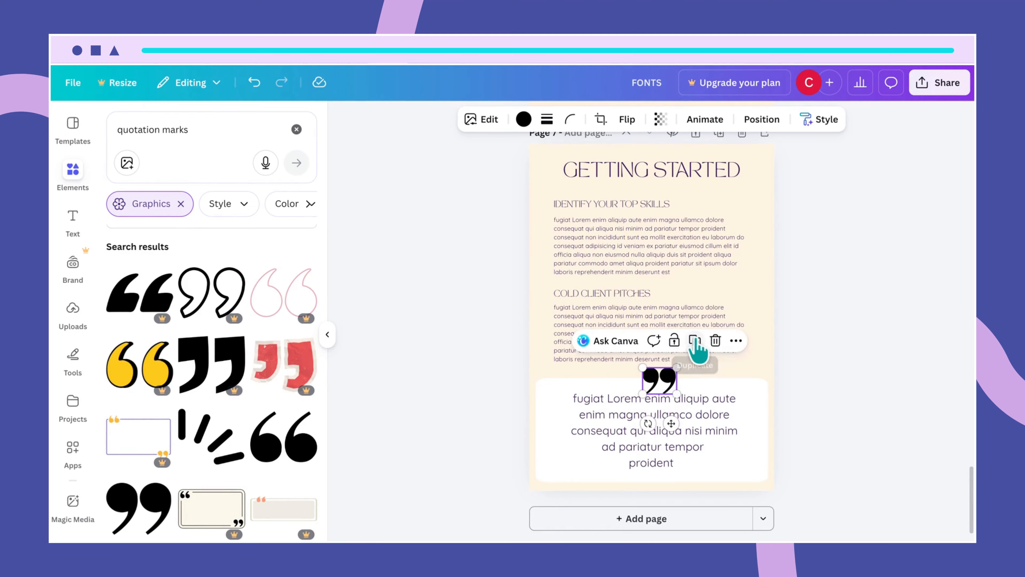
drag(681, 431, 680, 439)
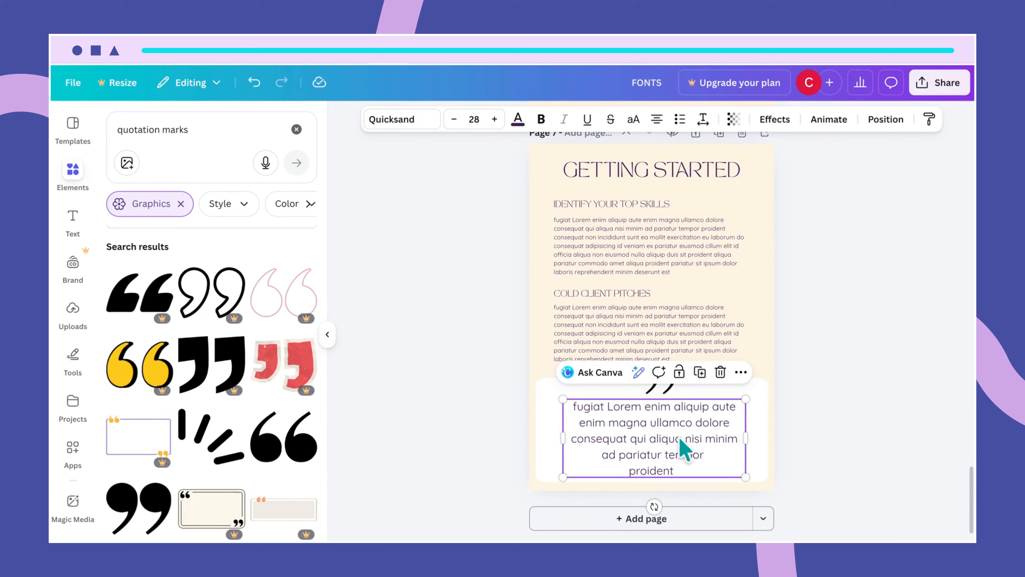
click(680, 435)
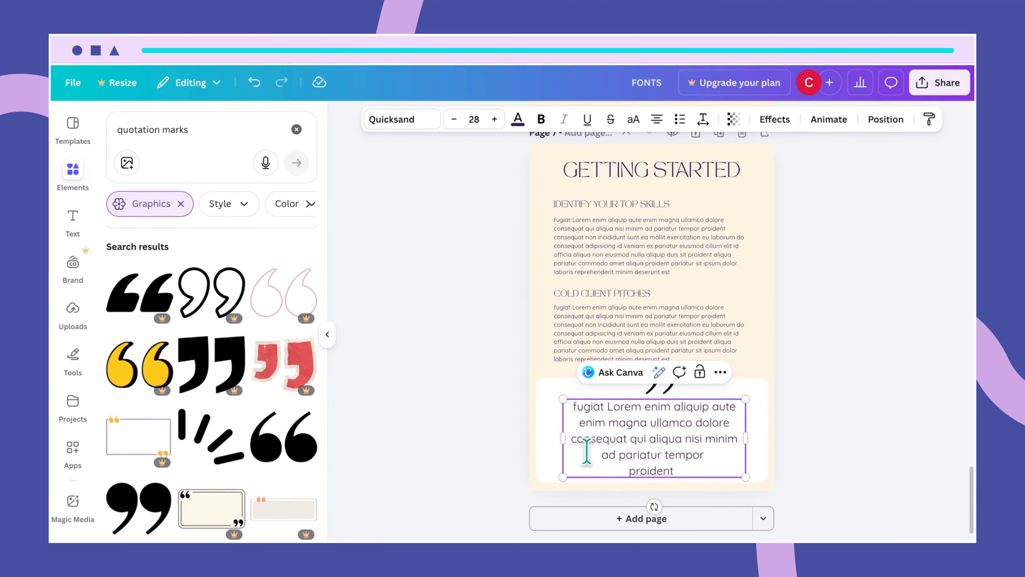
click(758, 330)
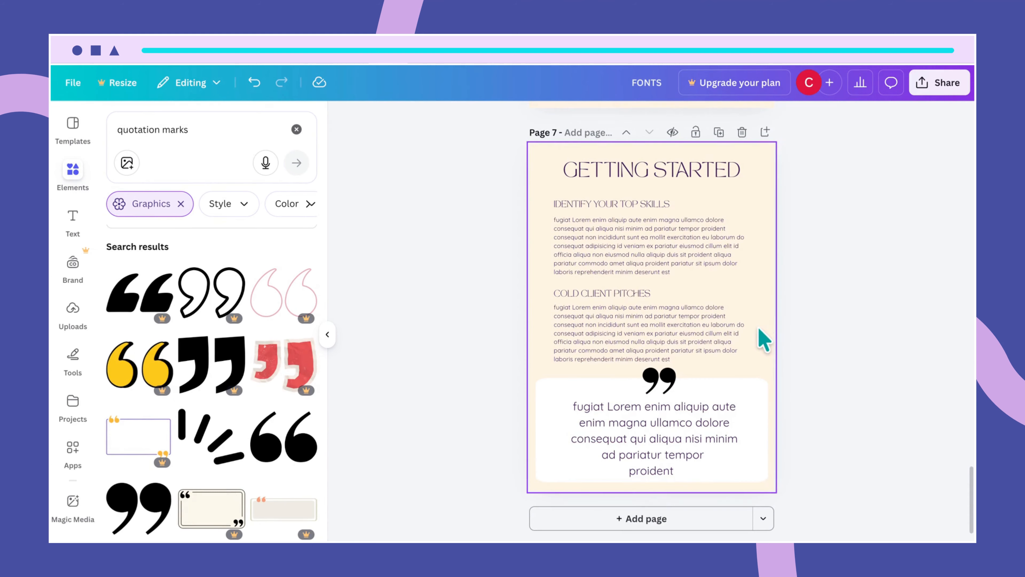
- Centre the quote mark directly above the quote text box using the centre guide
scroll(745, 353, up, 2)
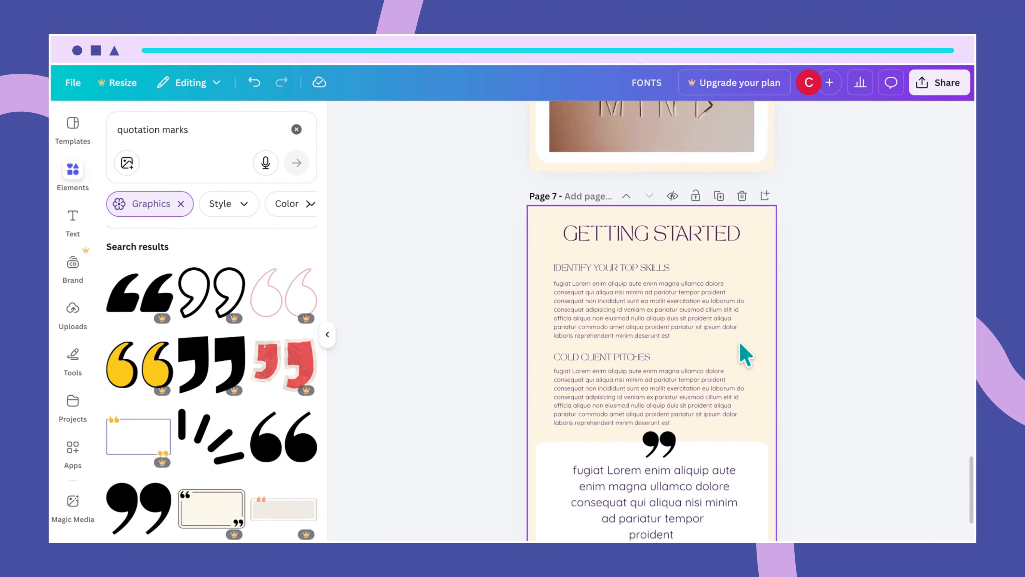
drag(657, 447, 654, 445)
click(734, 463)
scroll(734, 469, down, 2)
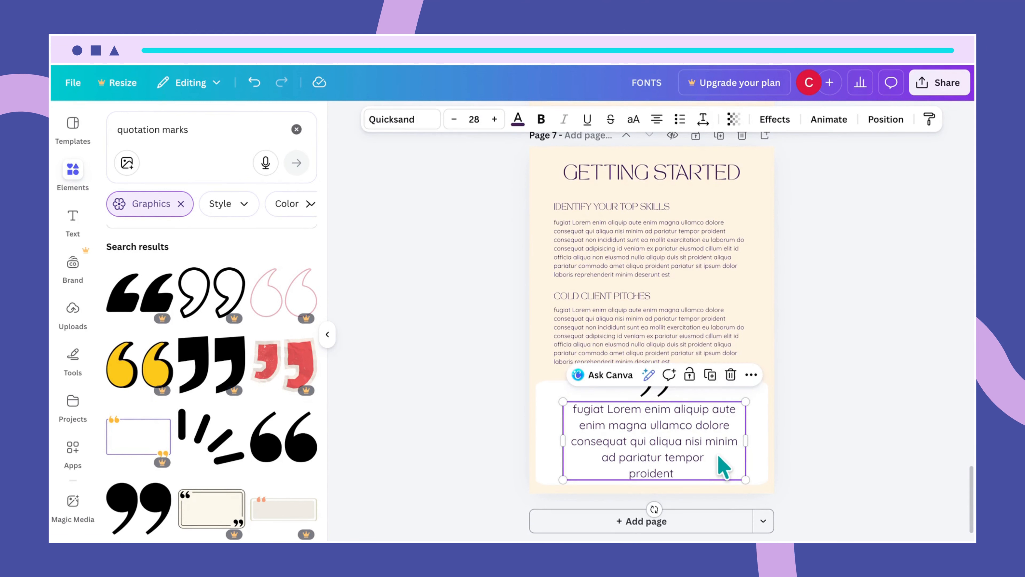
drag(715, 451, 715, 451)
click(737, 334)
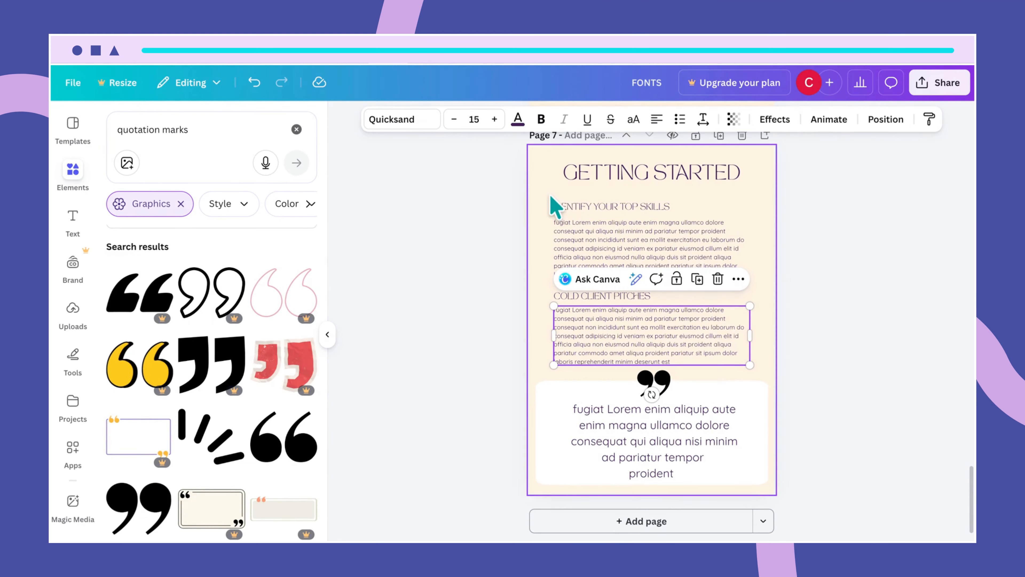
- Move both section headings and their body paragraphs up together
drag(555, 206, 572, 325)
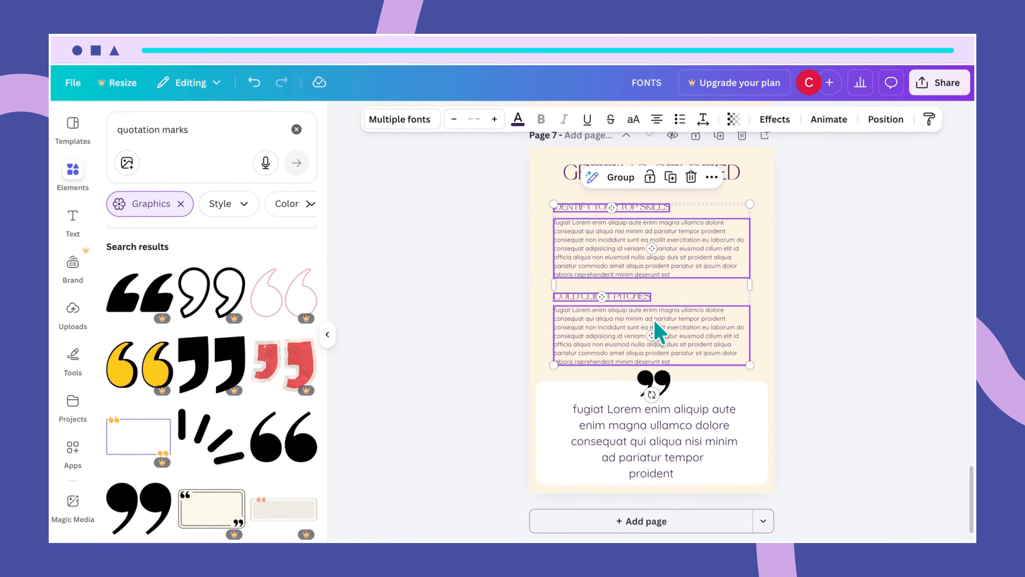
drag(682, 323, 685, 316)
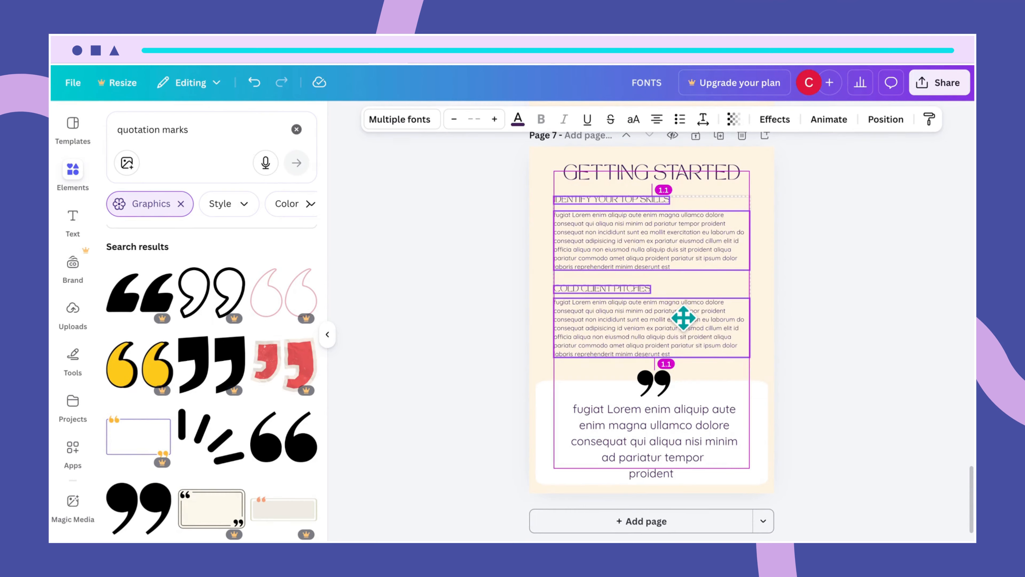
drag(682, 318, 685, 323)
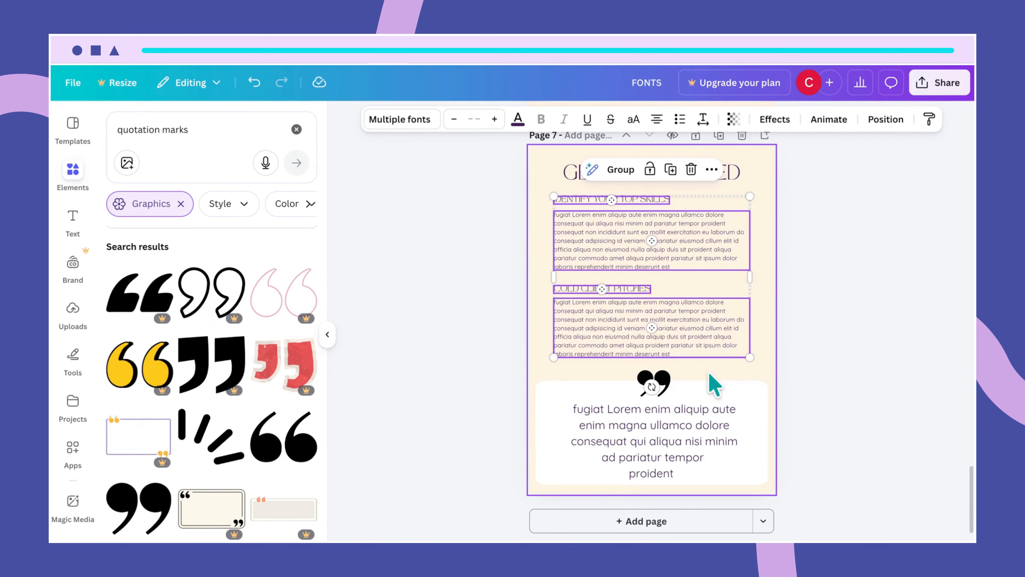
click(768, 373)
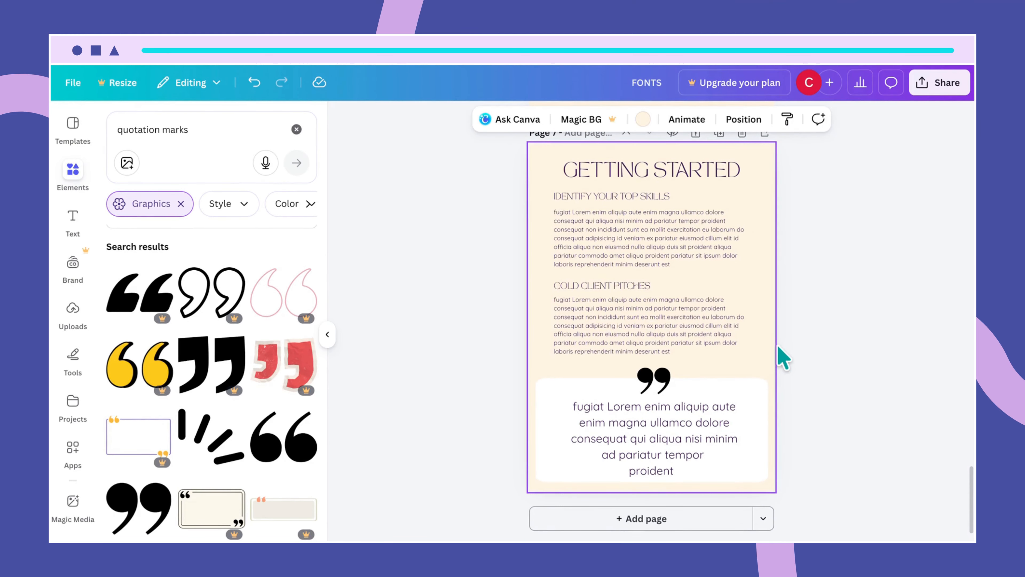
- Shift the GETTING STARTED heading left to line up with the text's left edge
click(691, 172)
drag(690, 173, 679, 170)
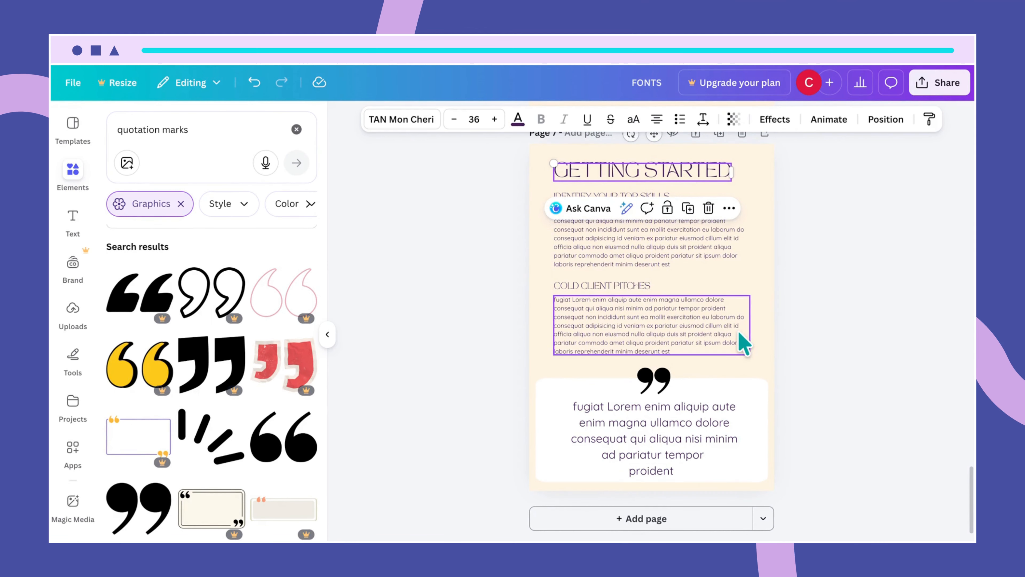
click(760, 354)
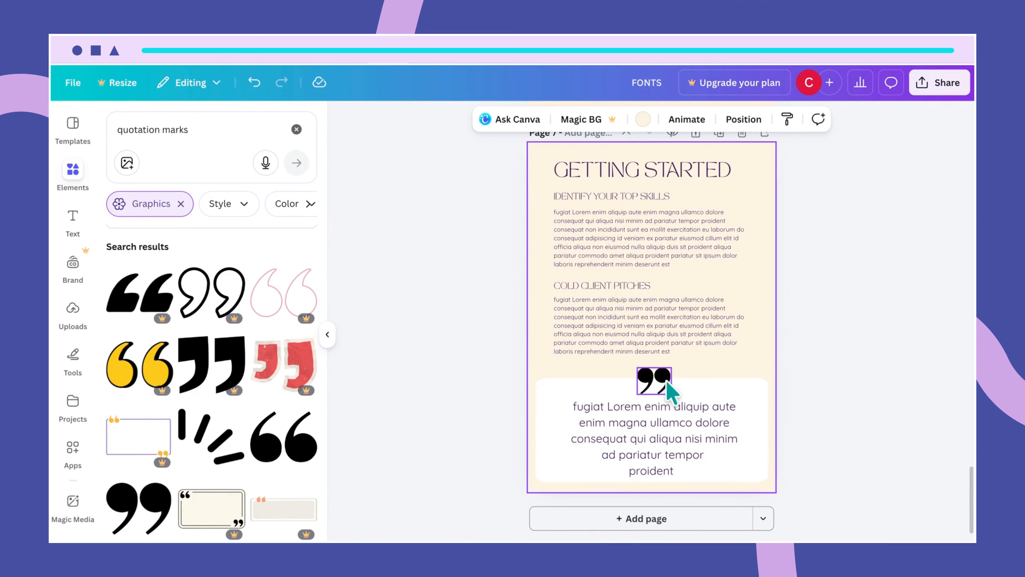
click(654, 380)
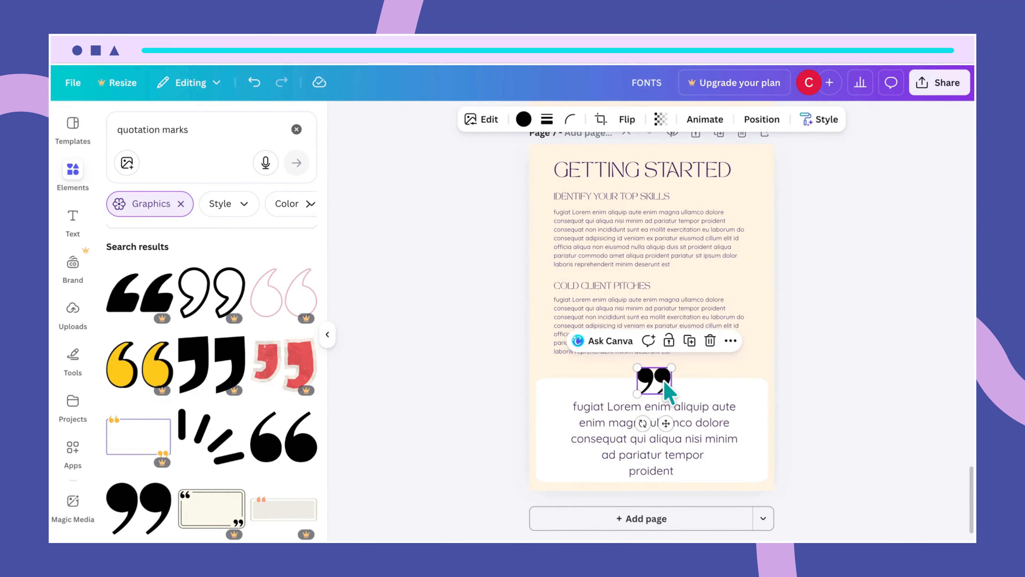
- Recolour the quote mark Dark purple from the Document colors
click(524, 119)
click(184, 218)
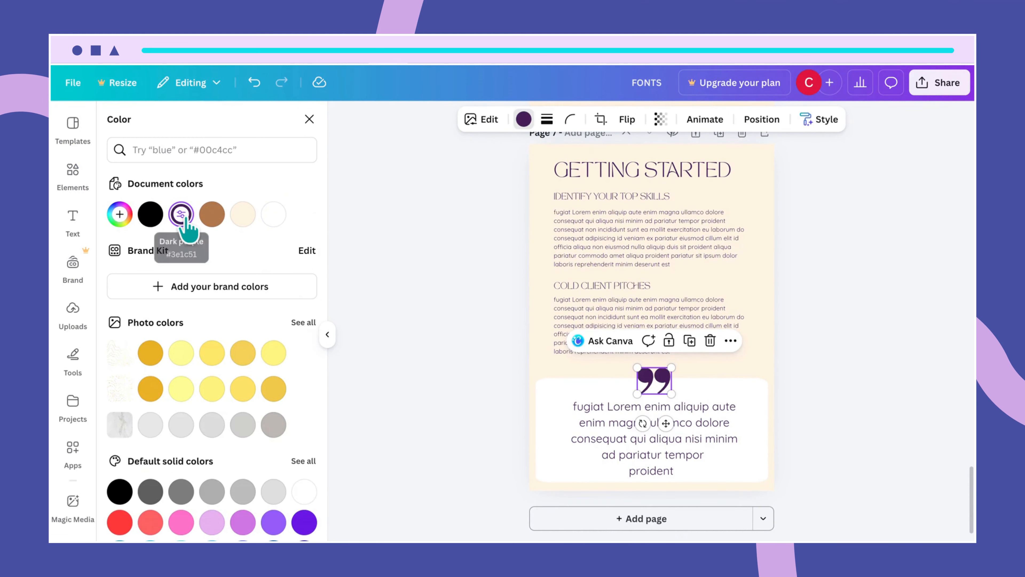
click(753, 289)
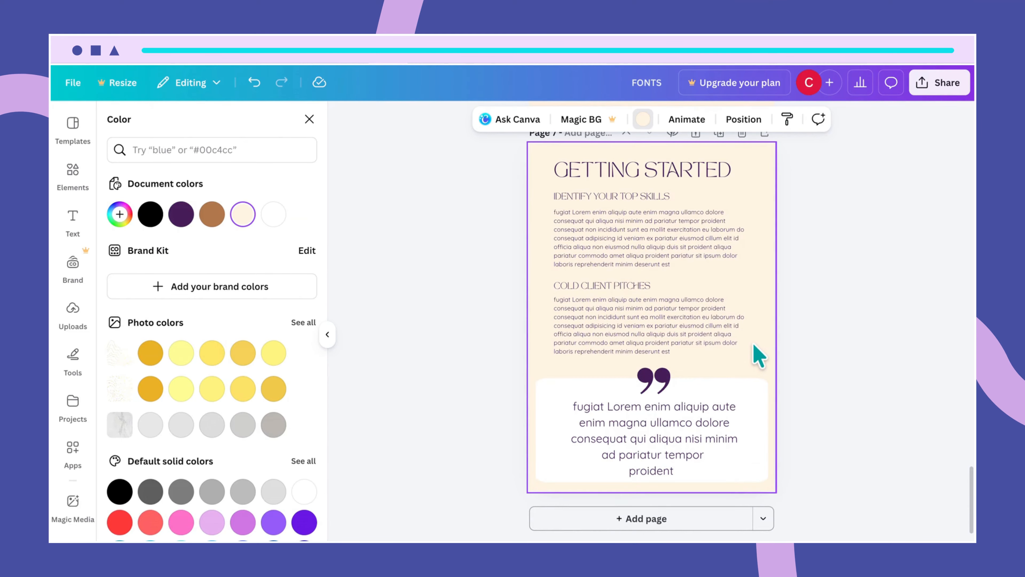
scroll(759, 355, up, 5)
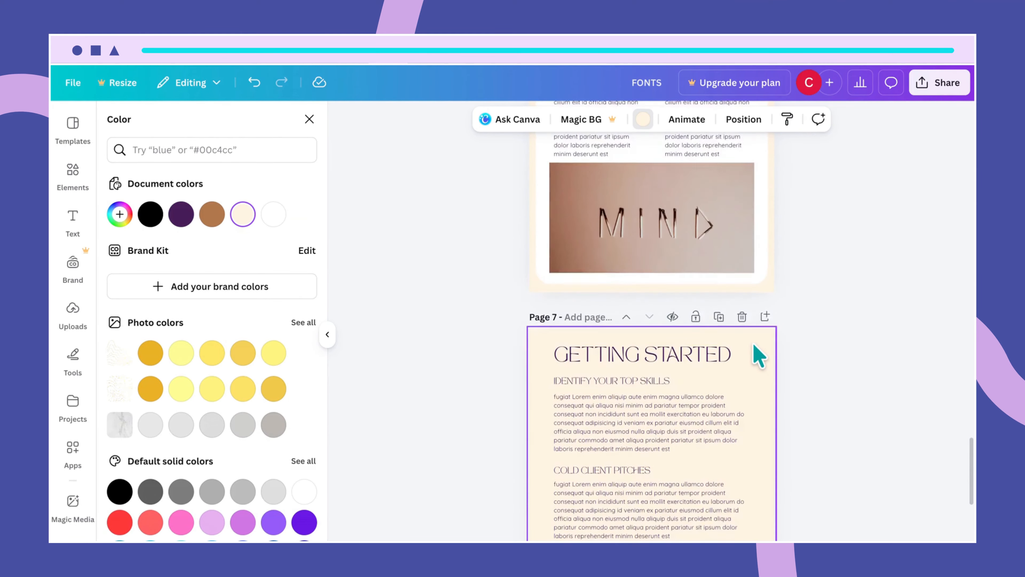
scroll(759, 355, up, 10)
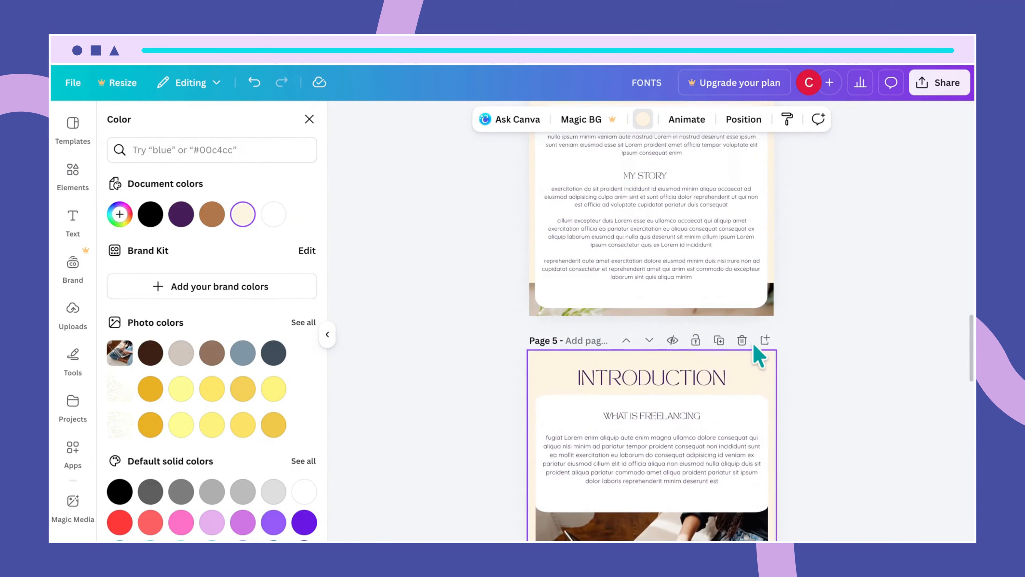
scroll(759, 355, down, 10)
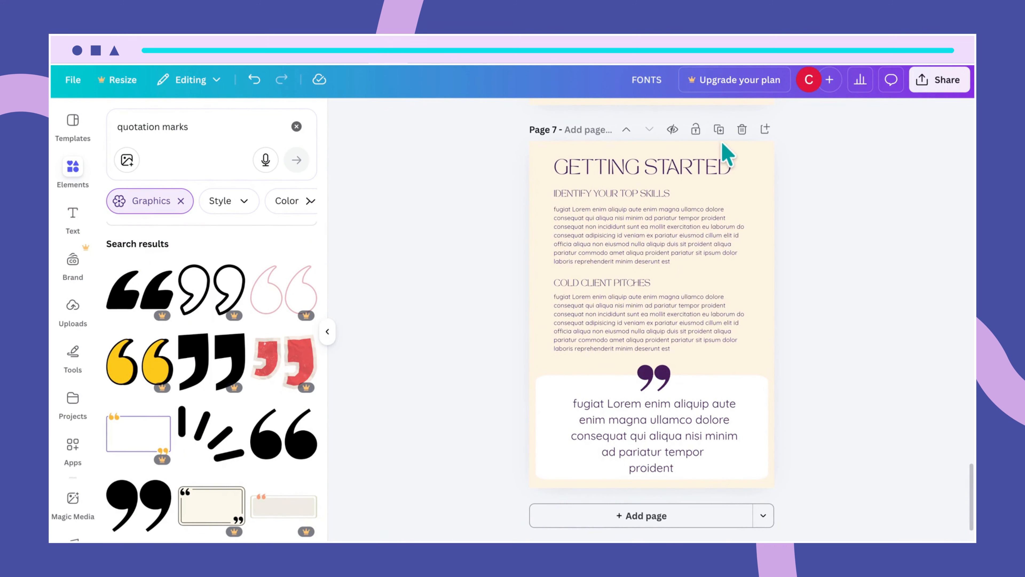
- Duplicate page 7 as page 8 and retitle its heading 'NEXT STEPS'
click(718, 129)
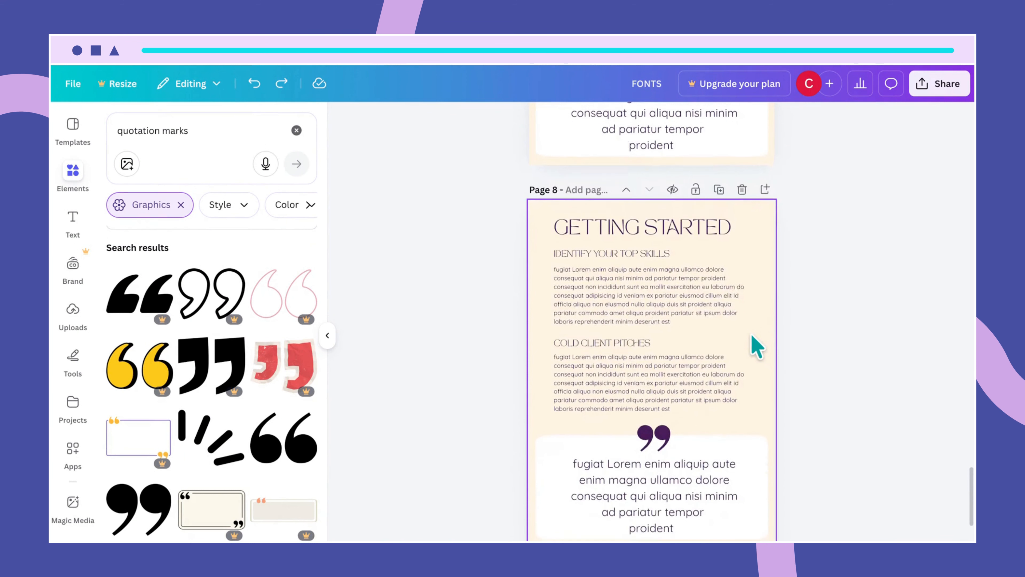
scroll(751, 335, up, 10)
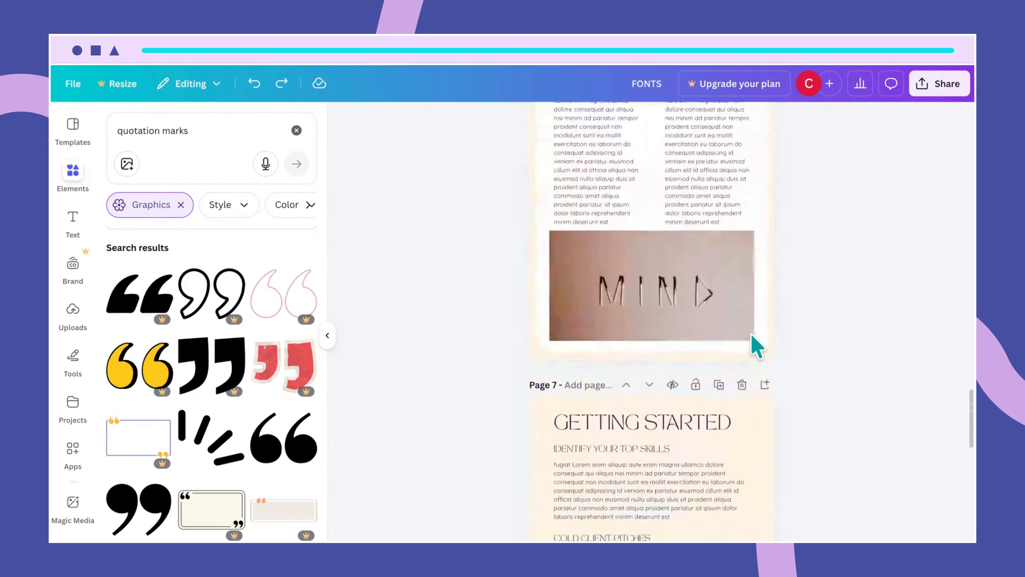
scroll(752, 335, down, 10)
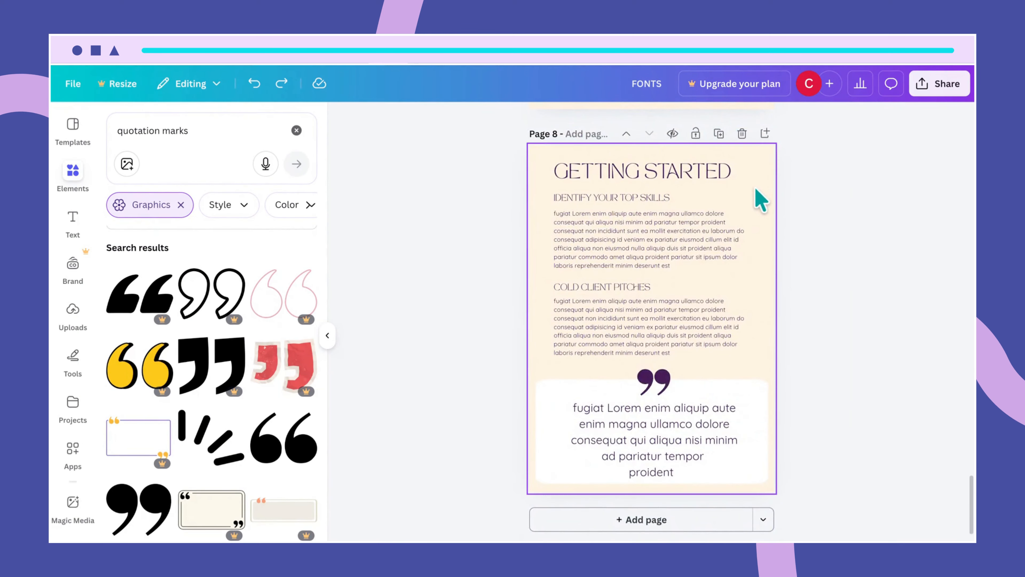
click(755, 193)
click(711, 171)
double_click(711, 172)
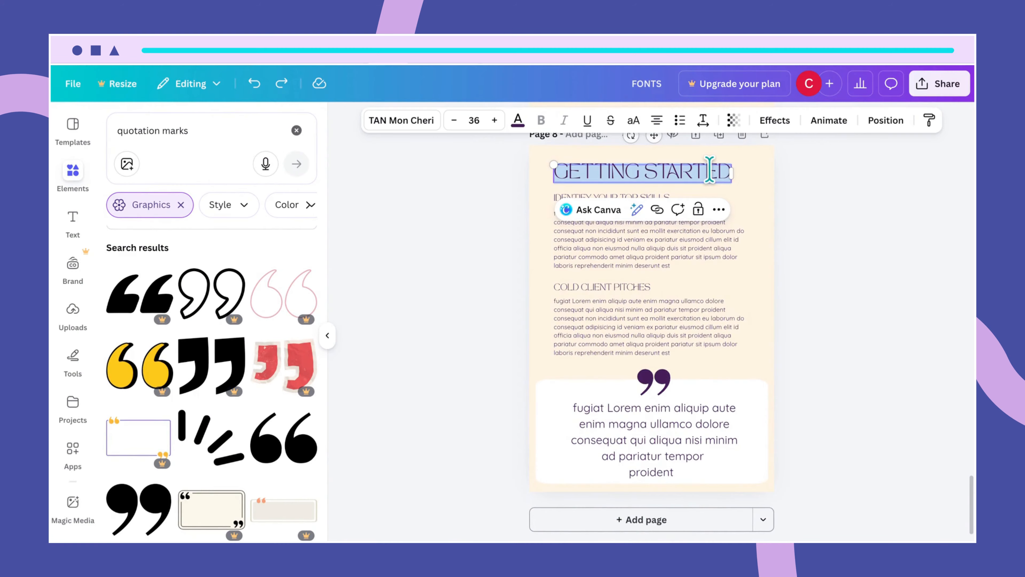
text(NEXT)
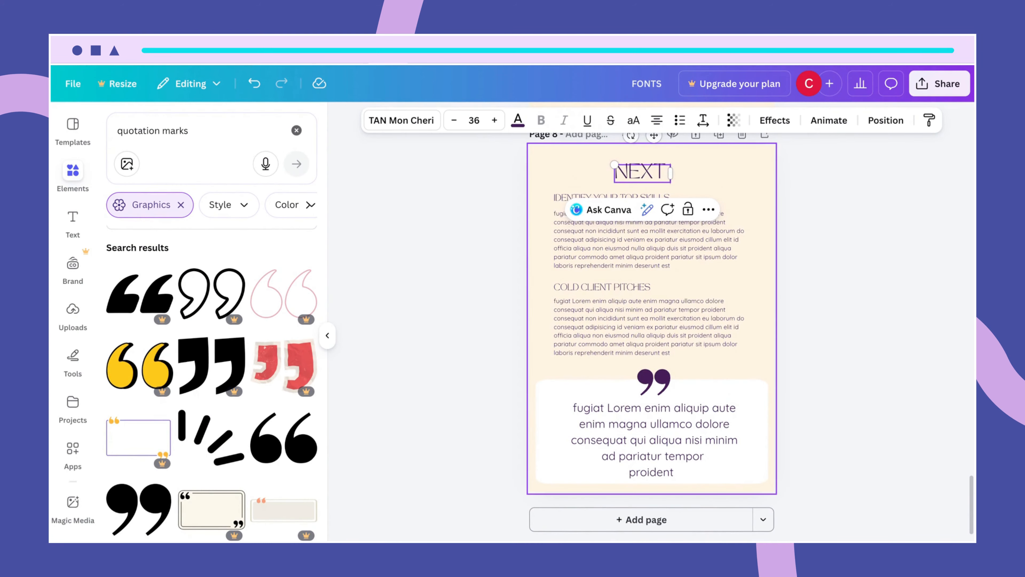
text( STEPS)
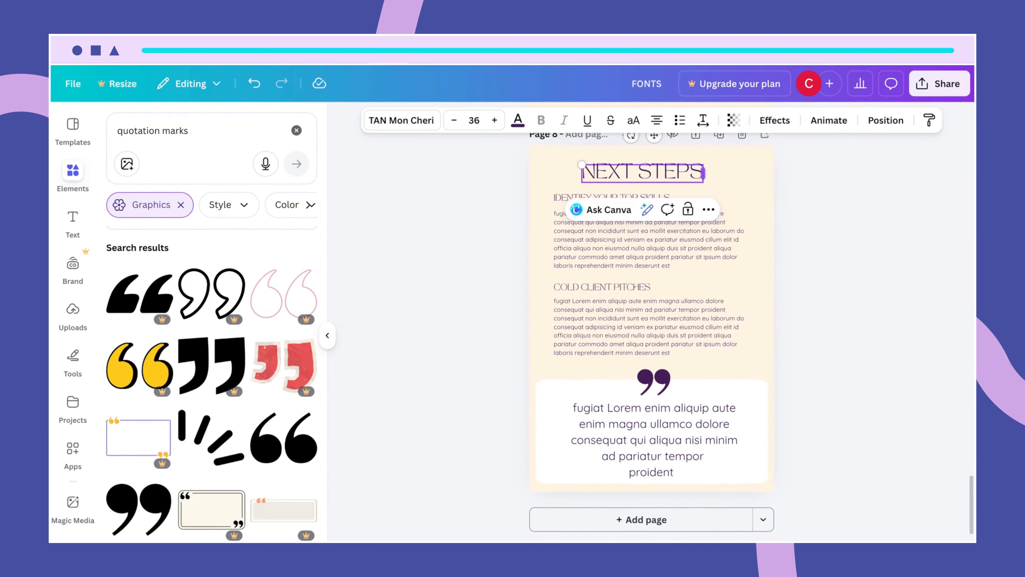
click(746, 265)
- Delete the COLD CLIENT PITCHES heading and paragraph from page 8
click(732, 329)
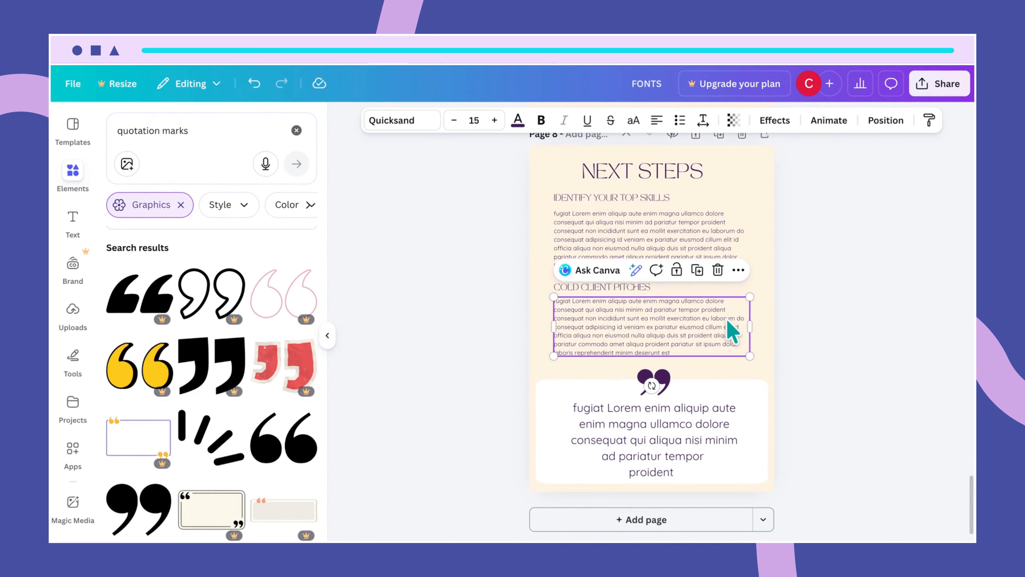
key(Delete)
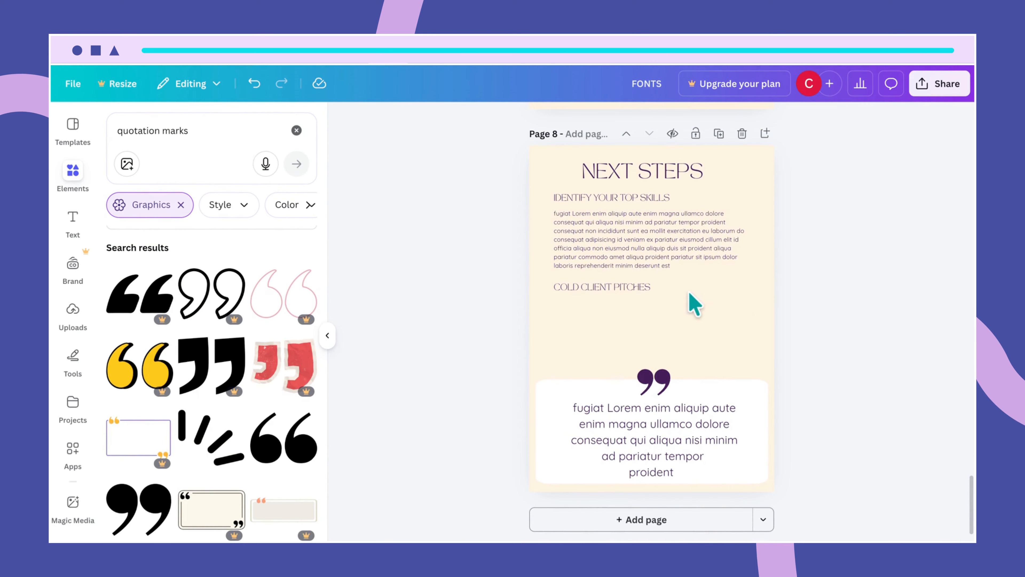
click(640, 291)
key(Delete)
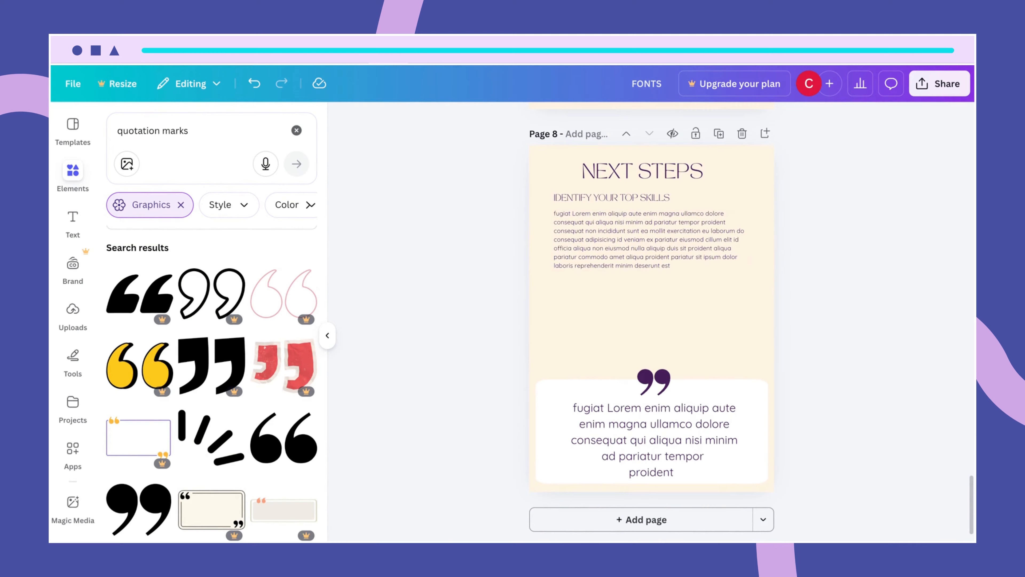
click(667, 203)
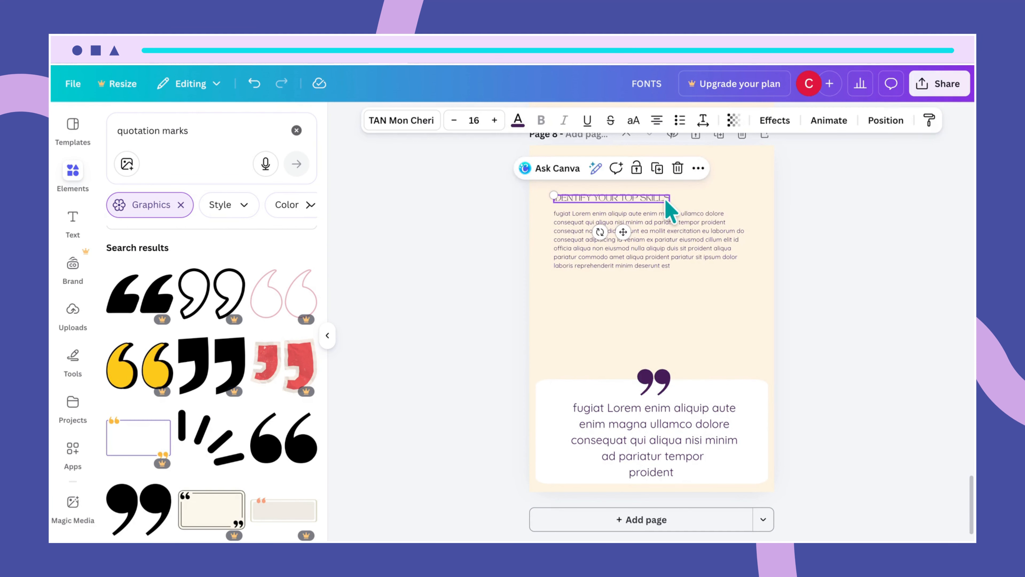
click(664, 198)
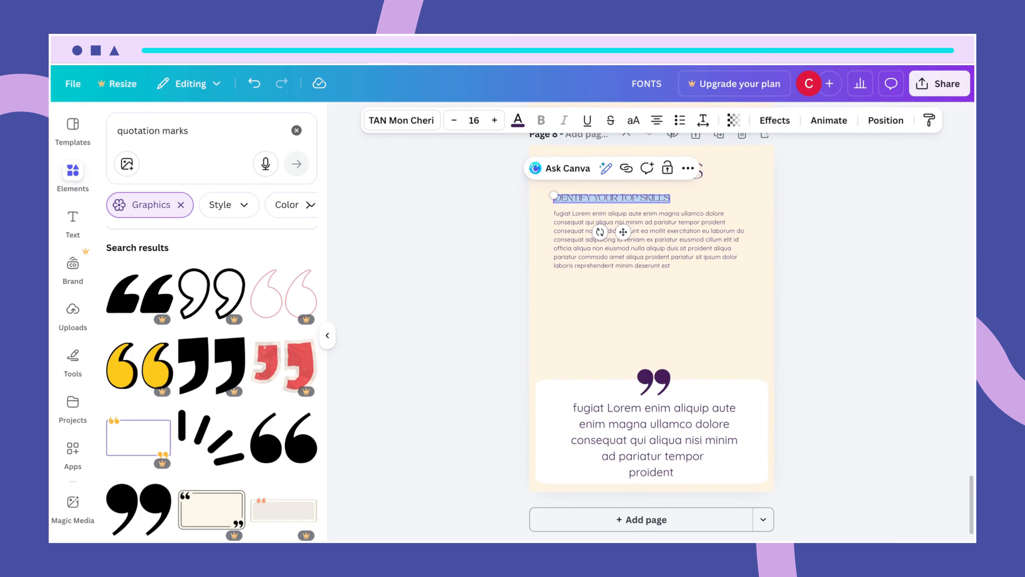
- Retype the page 8 subtitle as 'THREE STEPS YOU CAN TAKE TODAY' and nudge it up under NEXT STEPS
key(BackSpace)
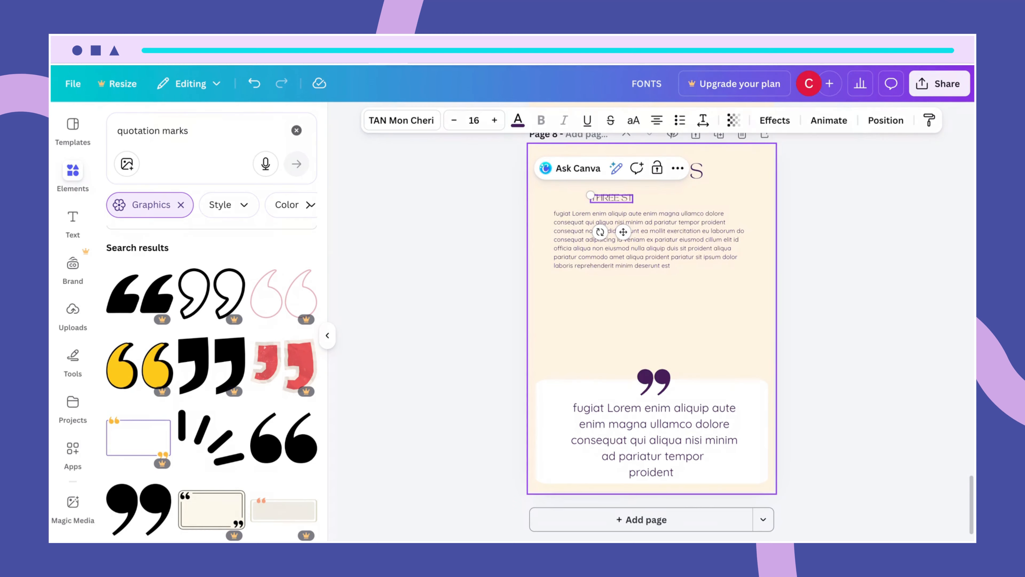
text(THREE STEPS YOU CA)
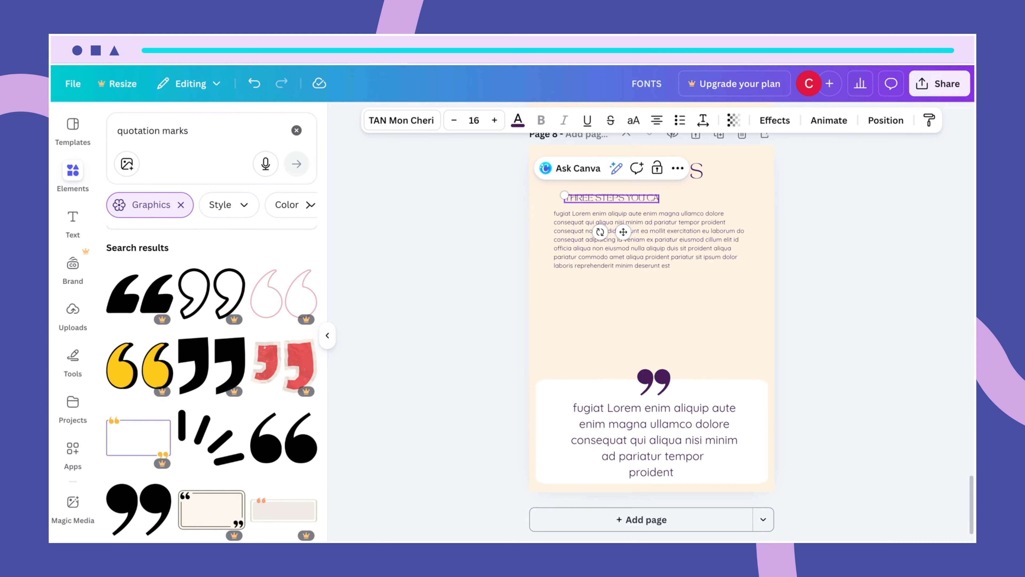
text(N)
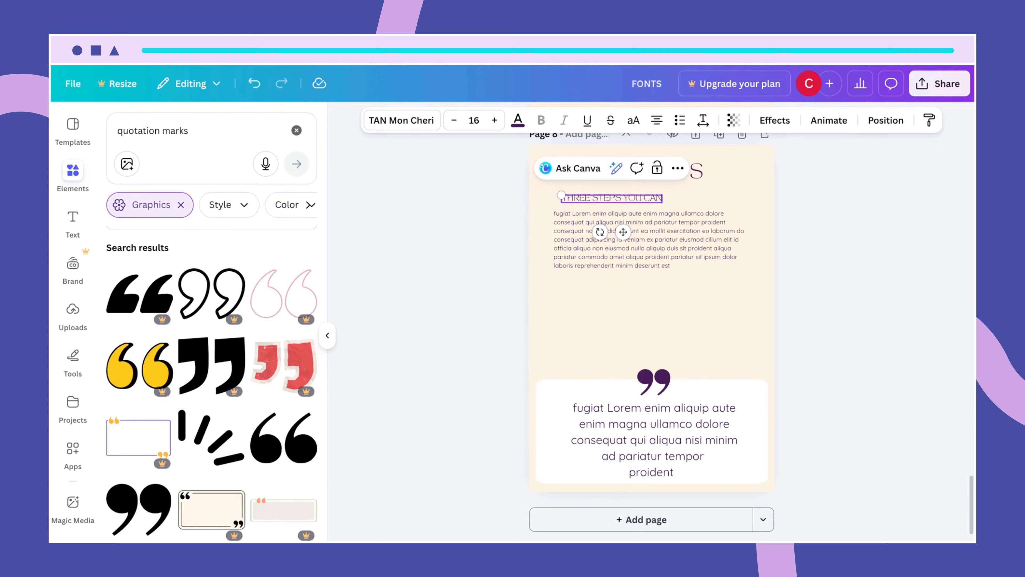
text( TAKE TODAY)
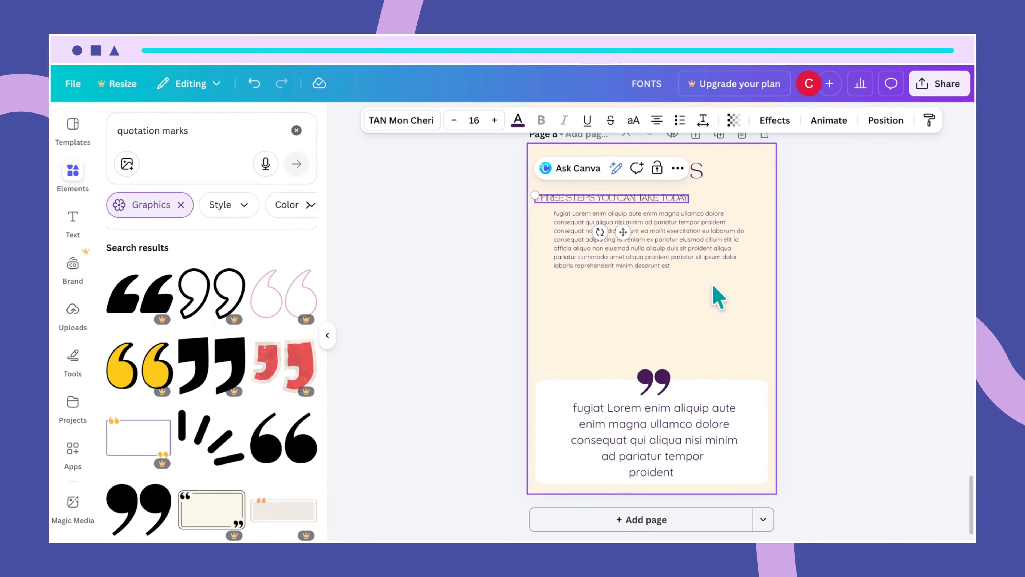
click(716, 293)
drag(639, 200, 662, 193)
click(745, 226)
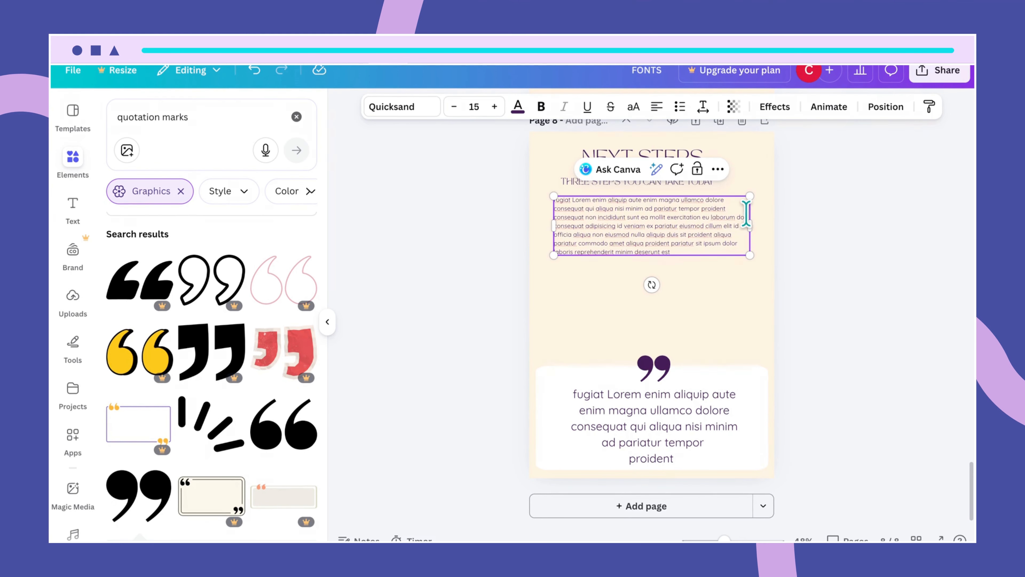
- Replace the long body paragraph with a pasted short text box placed just below the subtitle
drag(746, 214, 553, 199)
key(ctrl+c)
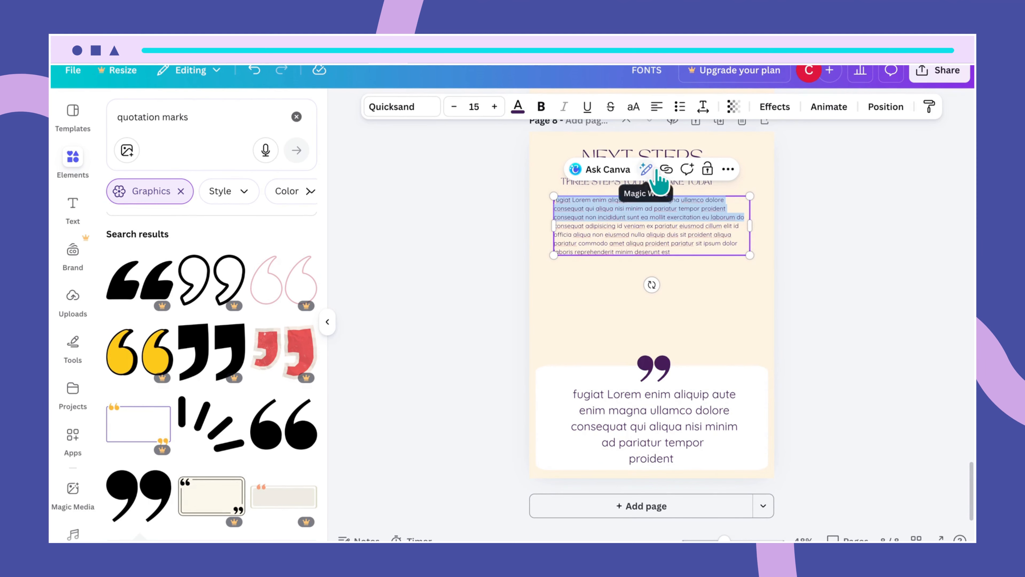
key(BackSpace)
click(705, 239)
click(699, 220)
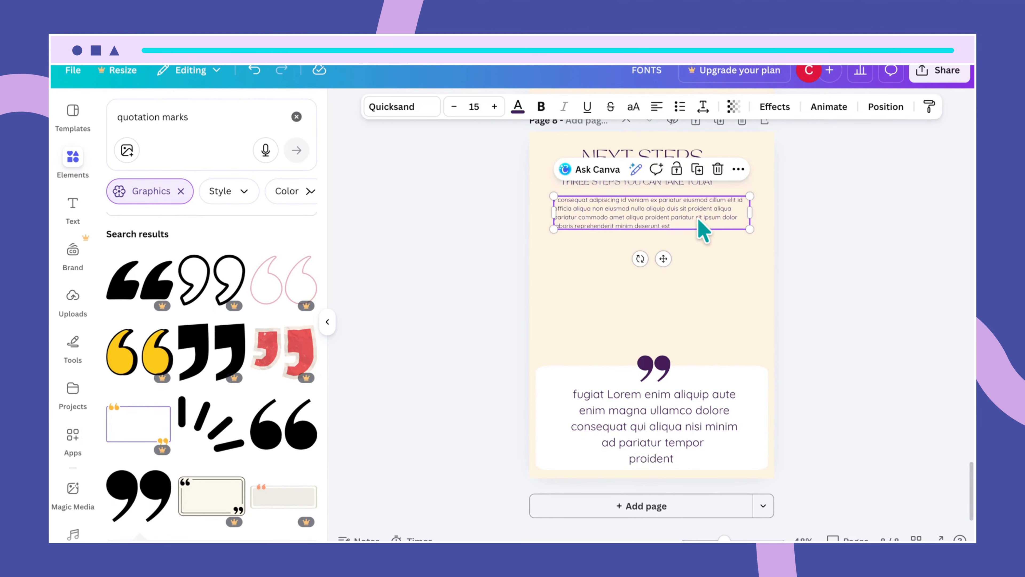
key(Delete)
click(625, 211)
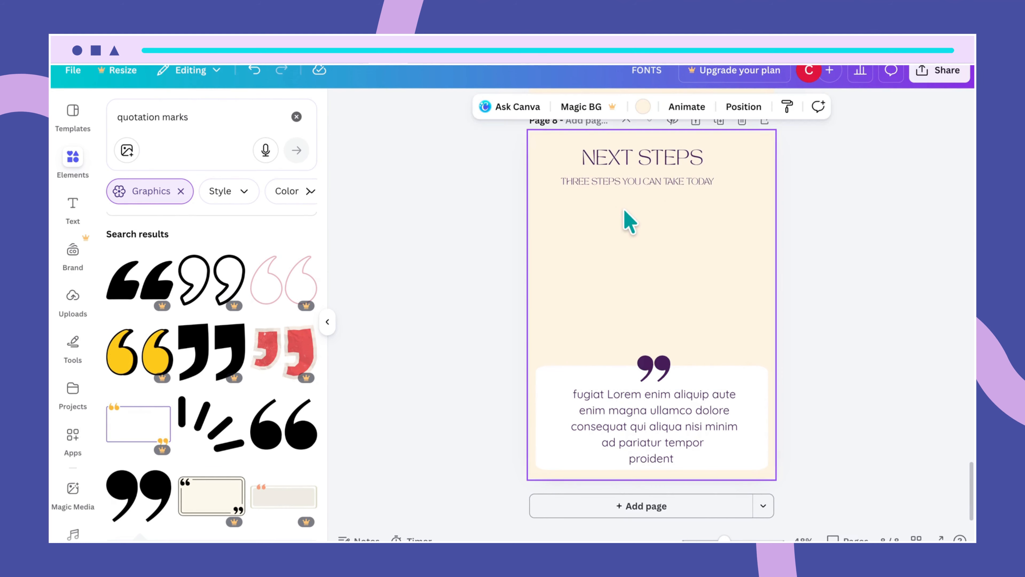
key(ctrl+v)
click(749, 364)
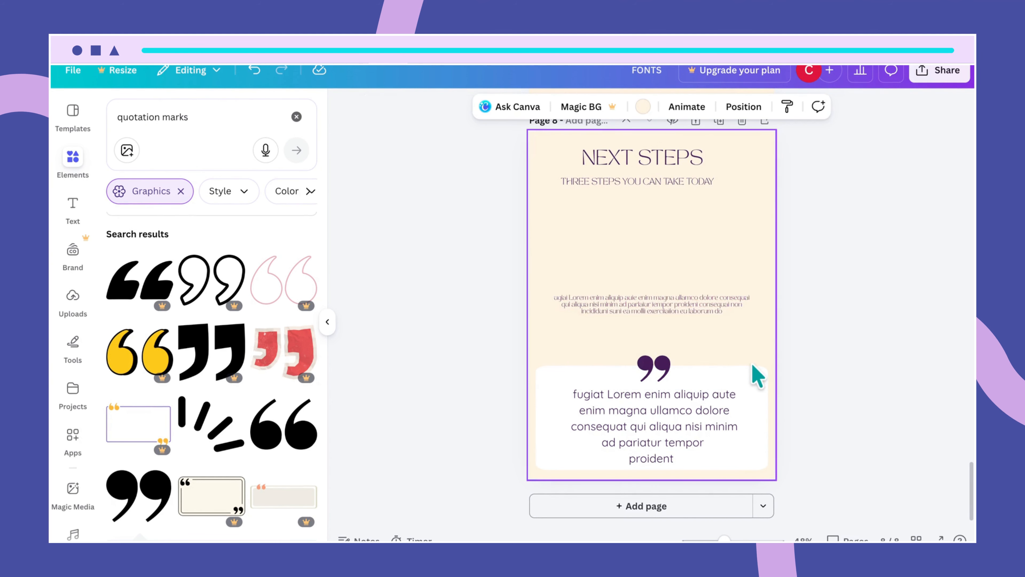
drag(695, 304, 688, 197)
- Set the new body text to Quicksand at size 14
click(416, 107)
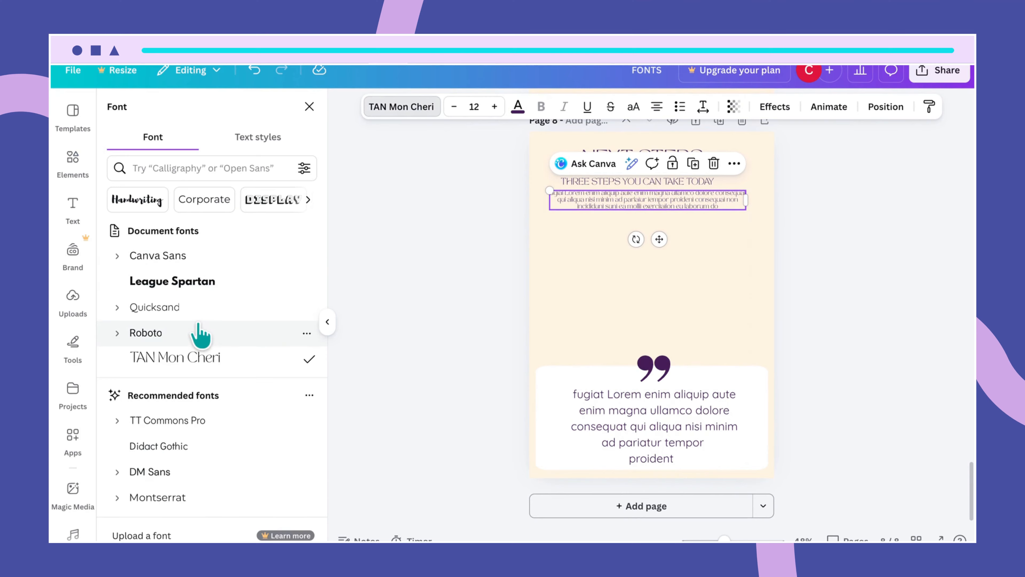
click(194, 307)
click(605, 250)
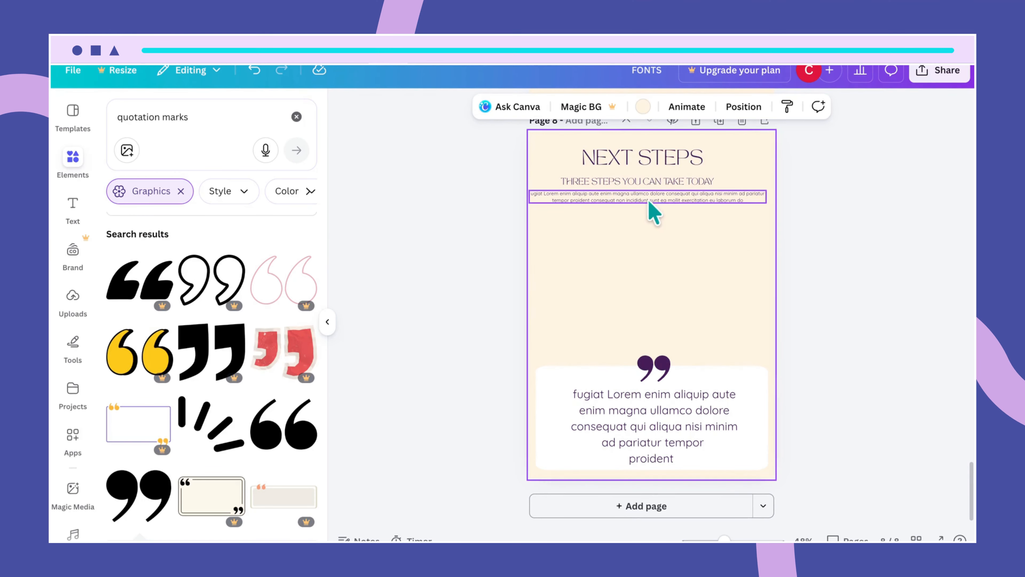
click(663, 197)
click(661, 198)
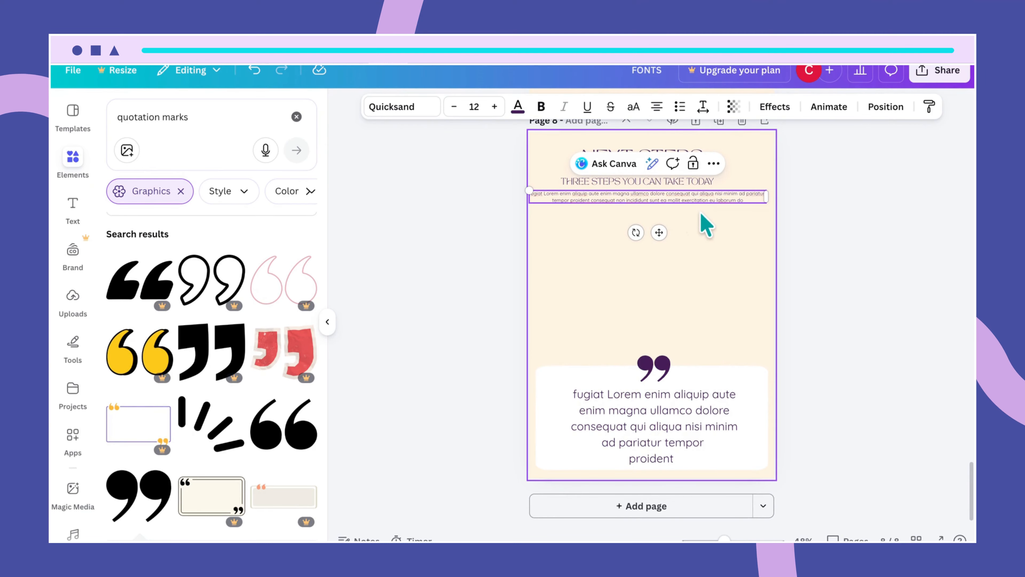
click(475, 106)
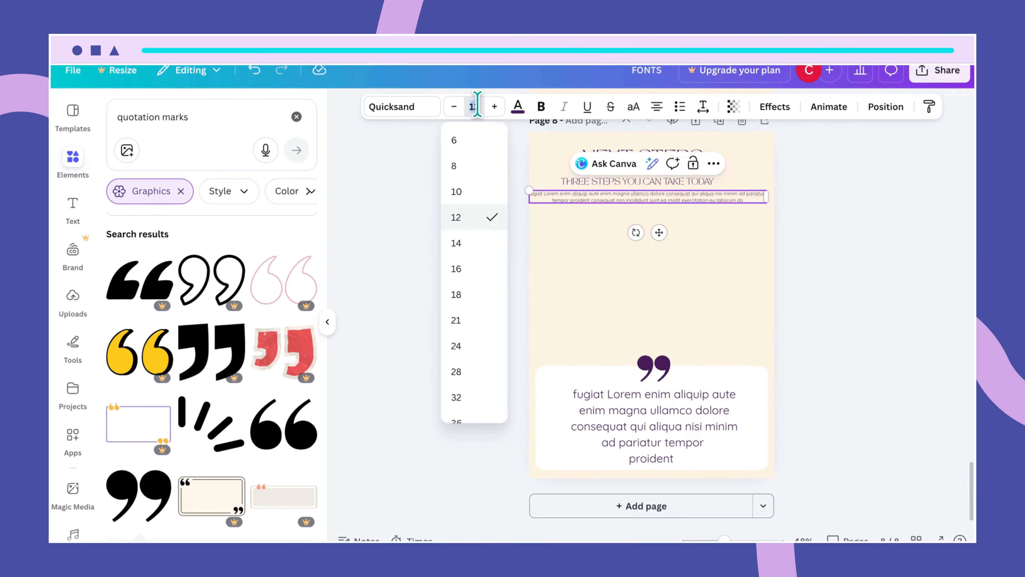
key(Return)
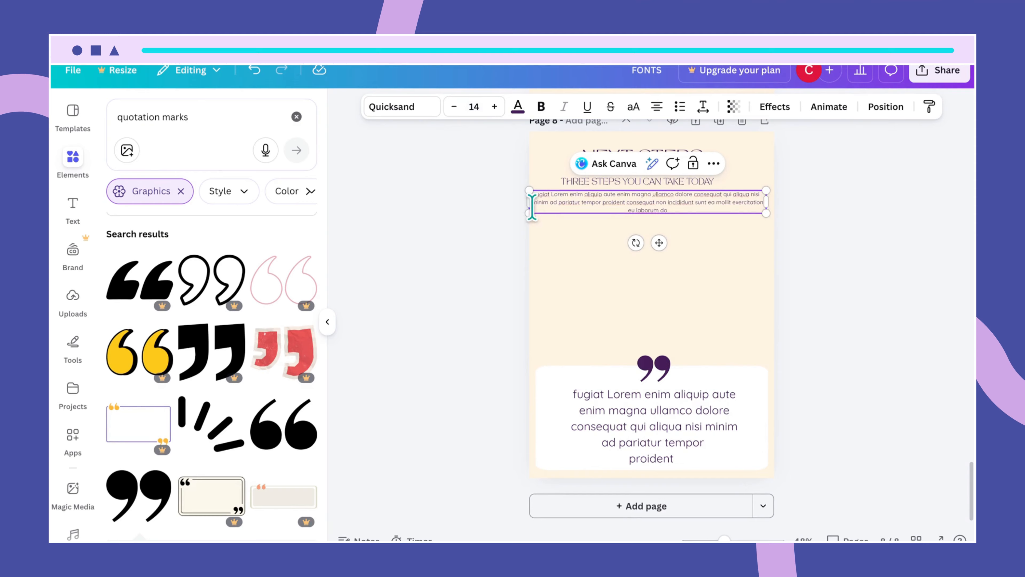
click(581, 280)
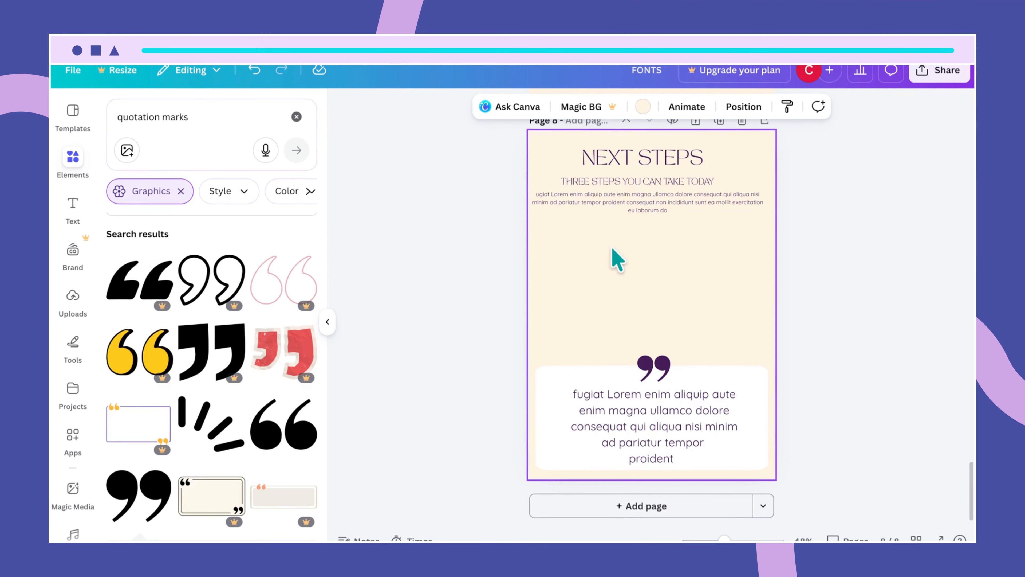
- Realign the THREE STEPS YOU CAN TAKE TODAY subtitle using the alignment guides
click(655, 189)
drag(655, 189, 656, 183)
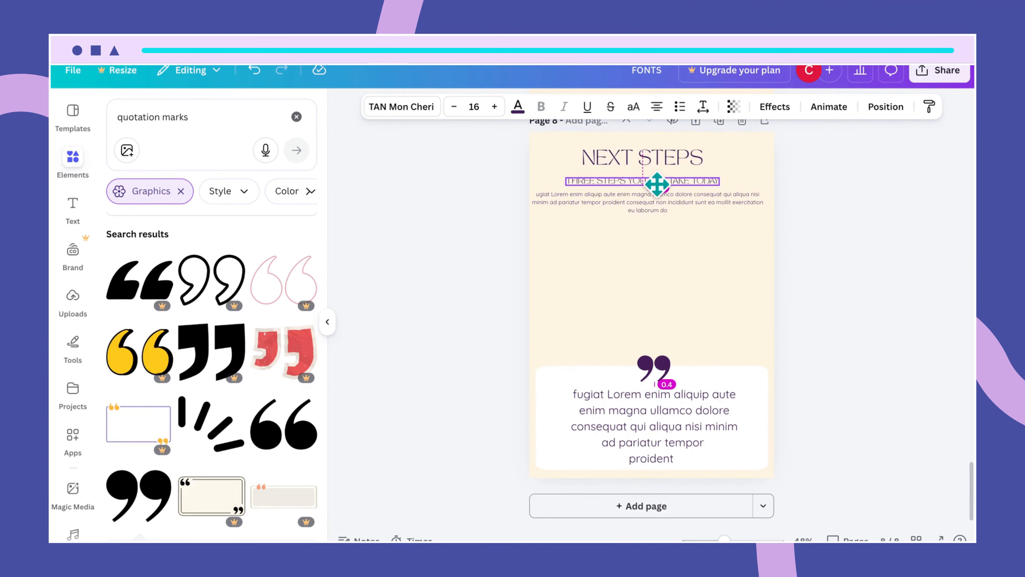
drag(657, 183, 657, 184)
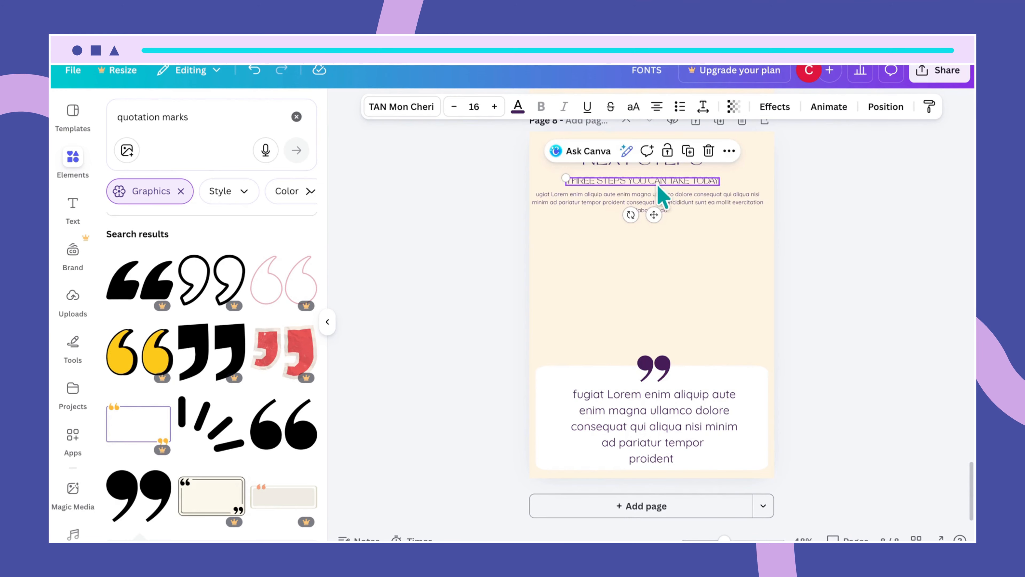
click(708, 243)
click(684, 214)
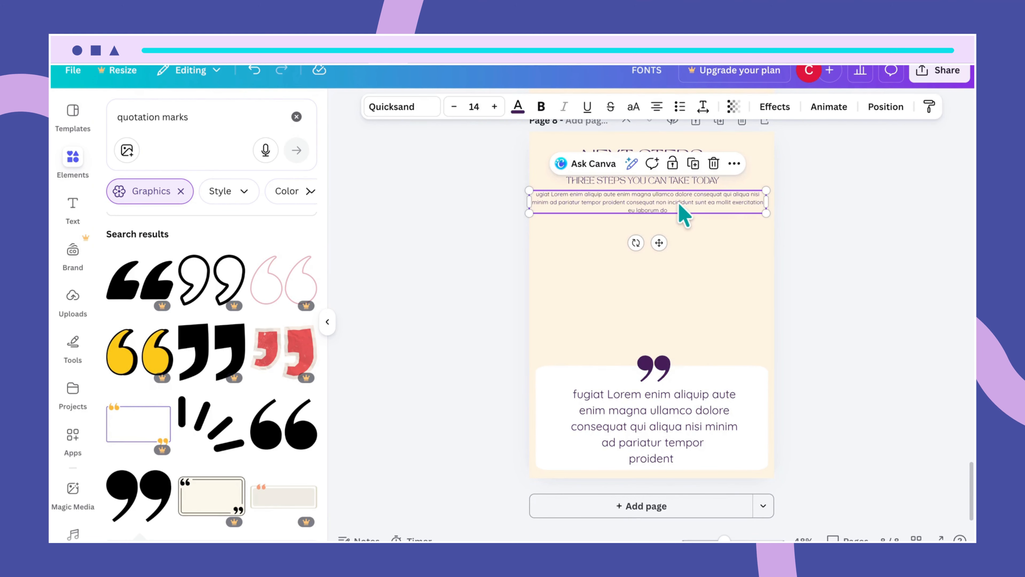
- Check the WELCOME PAGE box on the contents page for reference, then return to page 8
click(700, 241)
scroll(692, 289, up, 15)
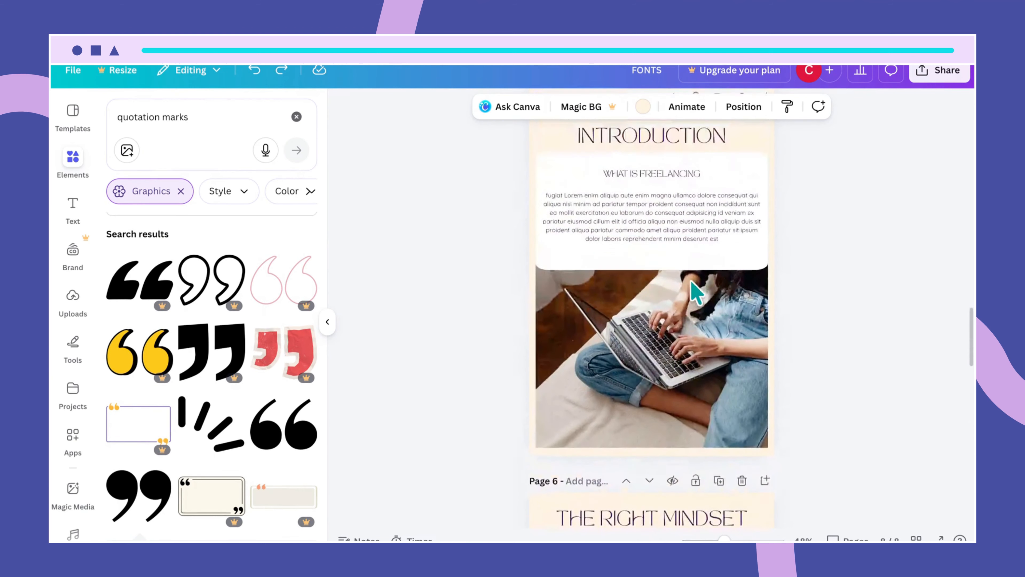
scroll(692, 290, up, 8)
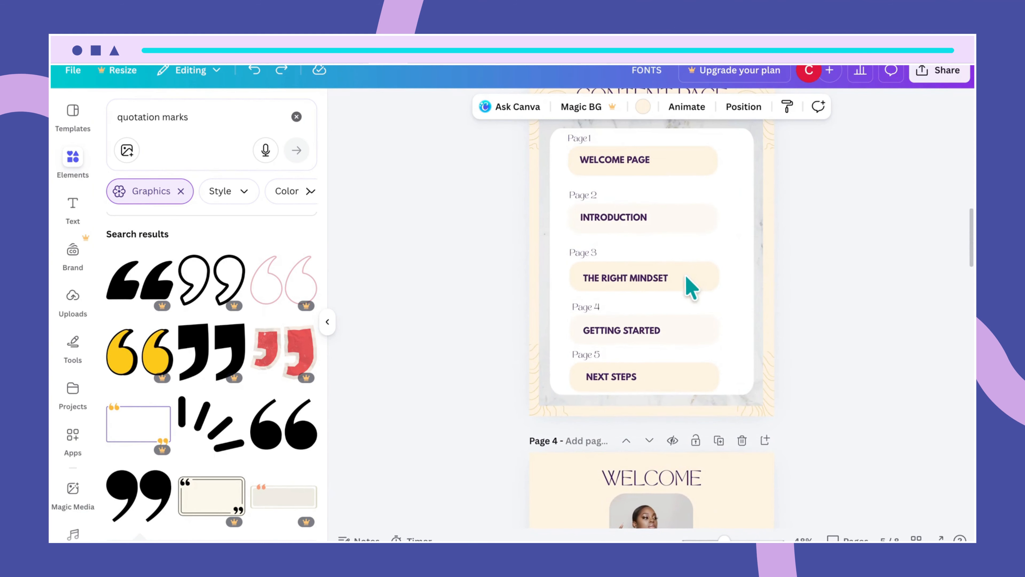
click(696, 165)
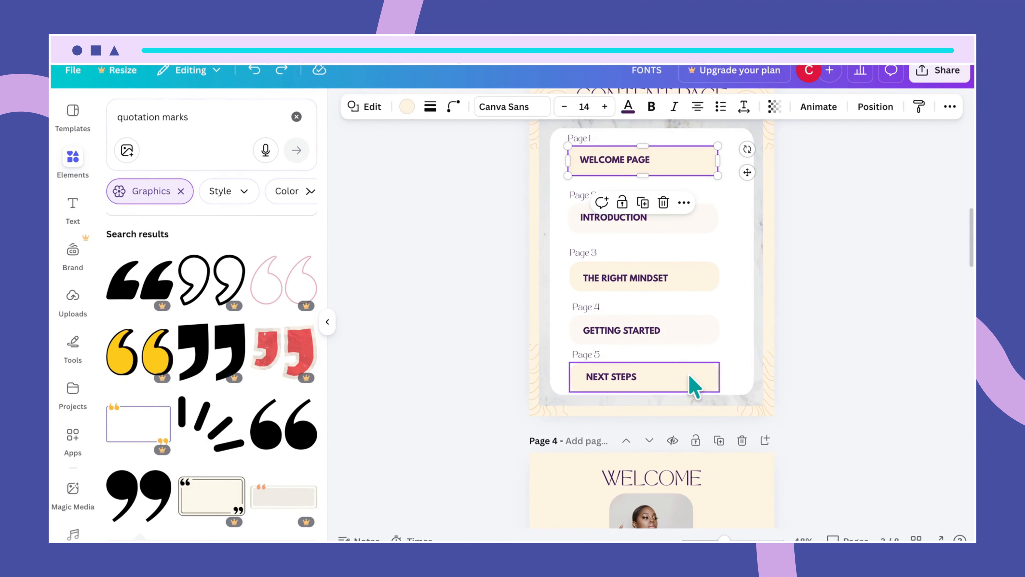
scroll(690, 377, down, 15)
scroll(693, 386, down, 5)
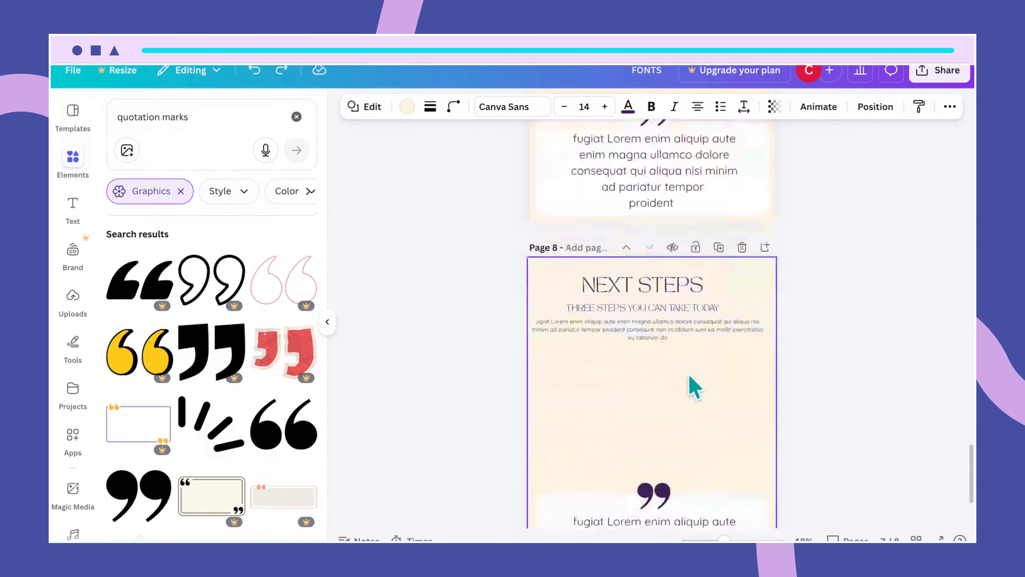
click(620, 258)
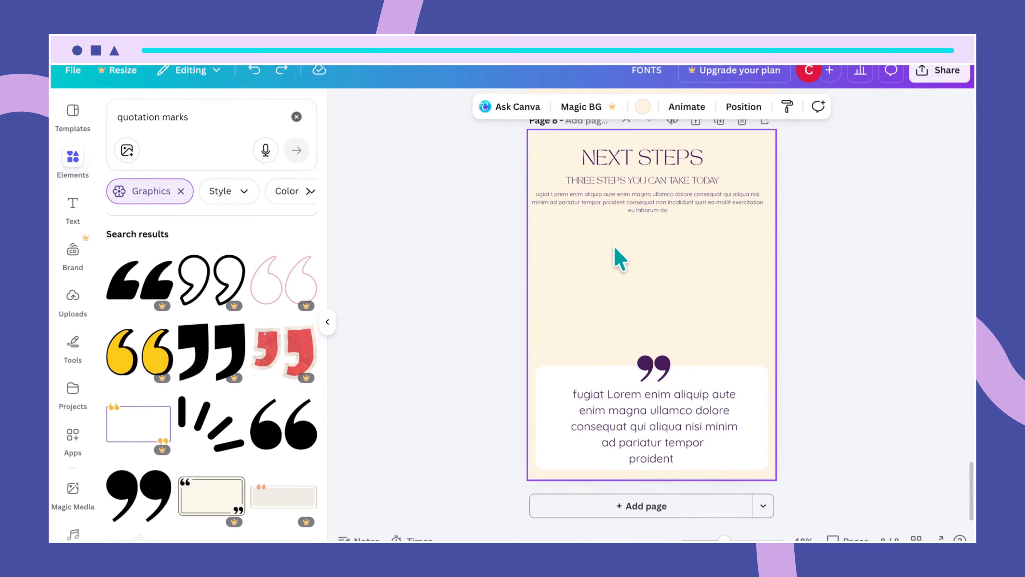
- Fill the empty box below the paragraph with white, resize it to about 17.1 by 3.5 and centre it
click(620, 258)
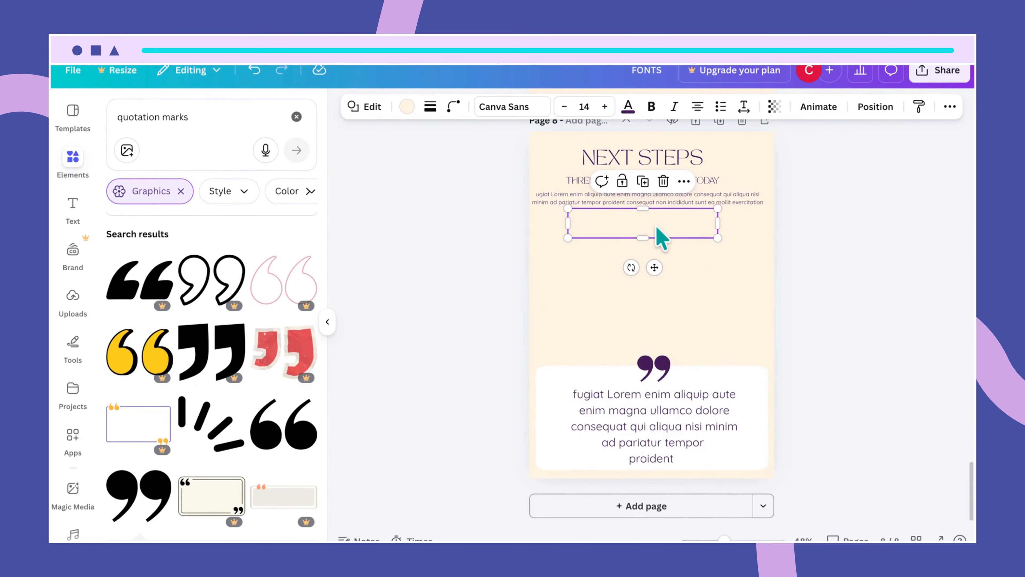
drag(656, 227, 655, 241)
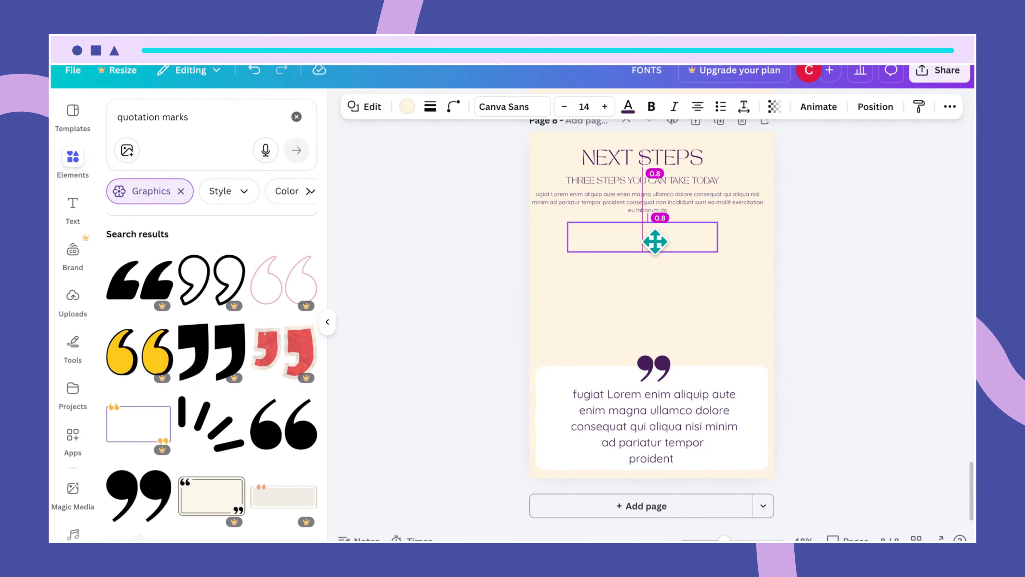
click(408, 107)
click(273, 201)
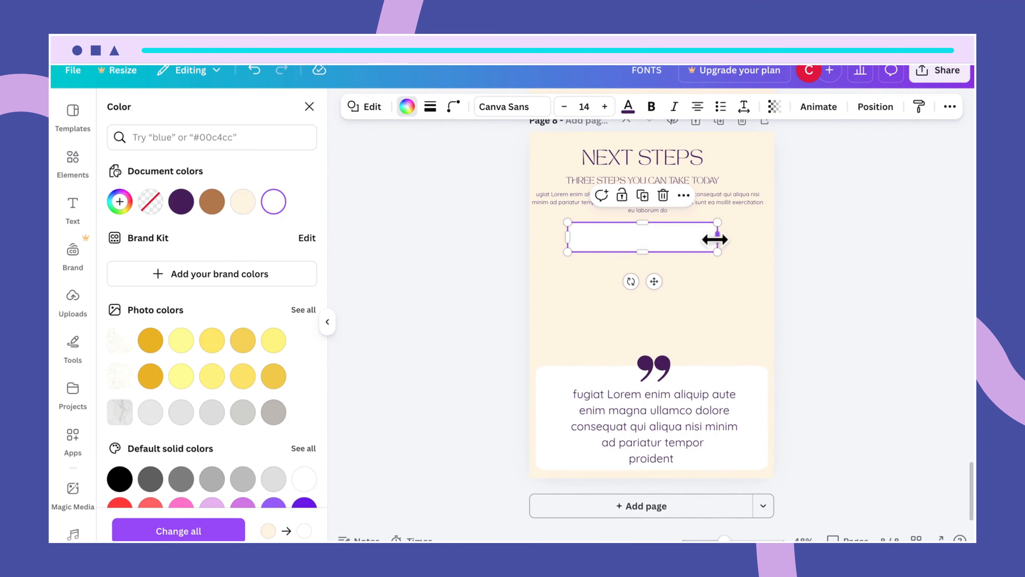
drag(722, 223, 755, 220)
drag(687, 238, 669, 241)
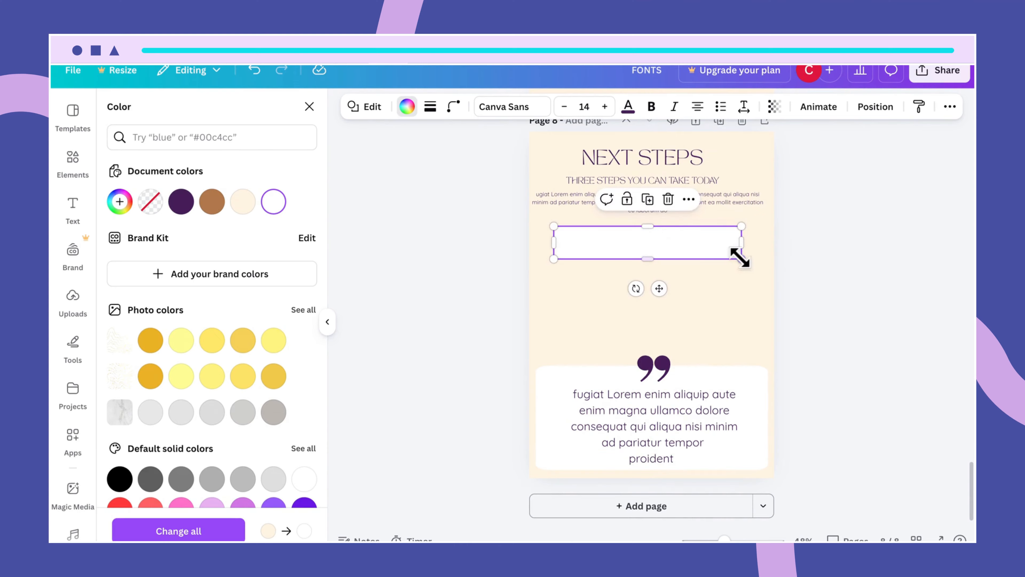
drag(739, 258, 750, 266)
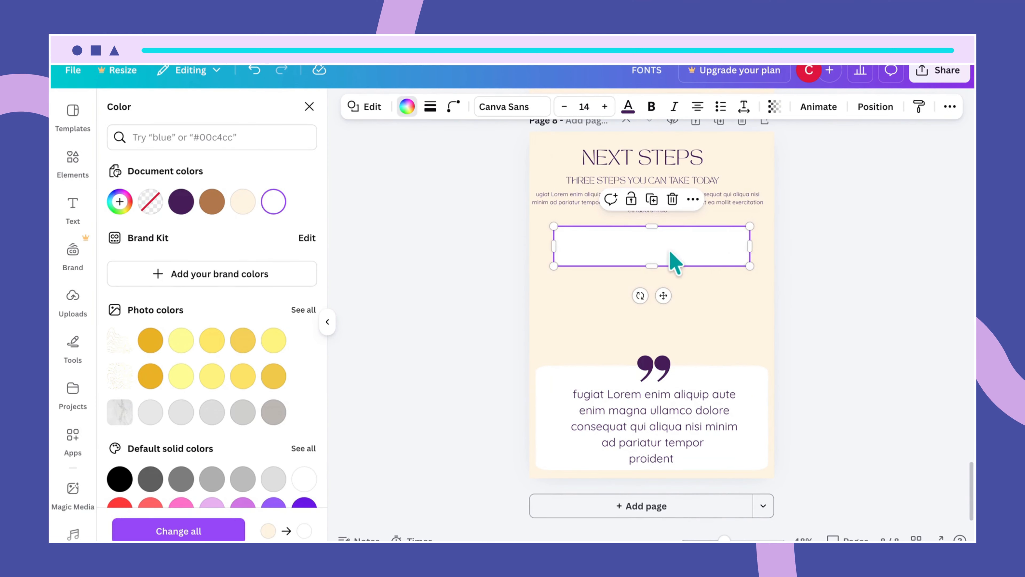
drag(673, 261, 664, 250)
- Narrow the intro paragraph from both sides and nudge the white box slightly left
click(743, 205)
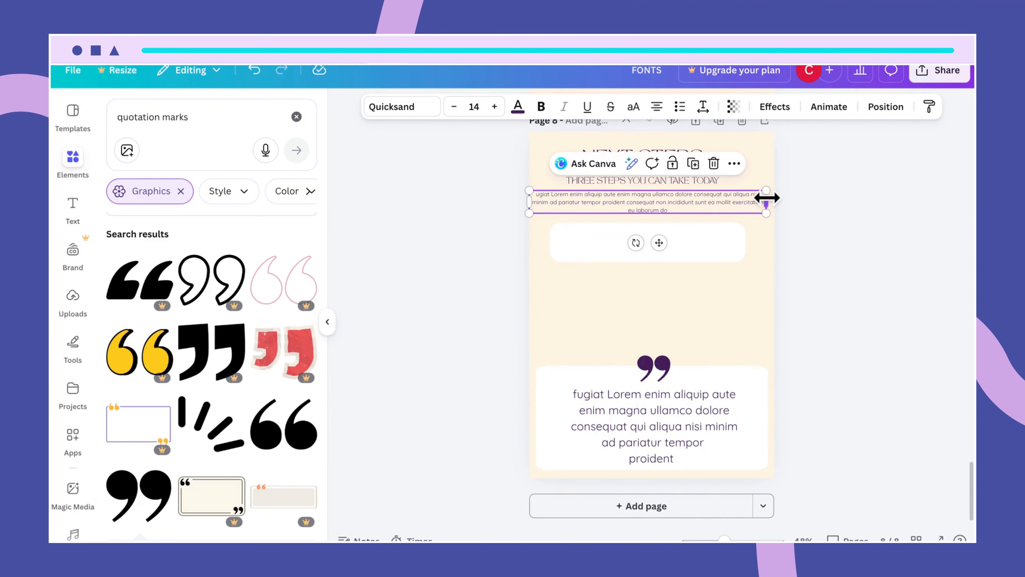
drag(766, 198, 759, 198)
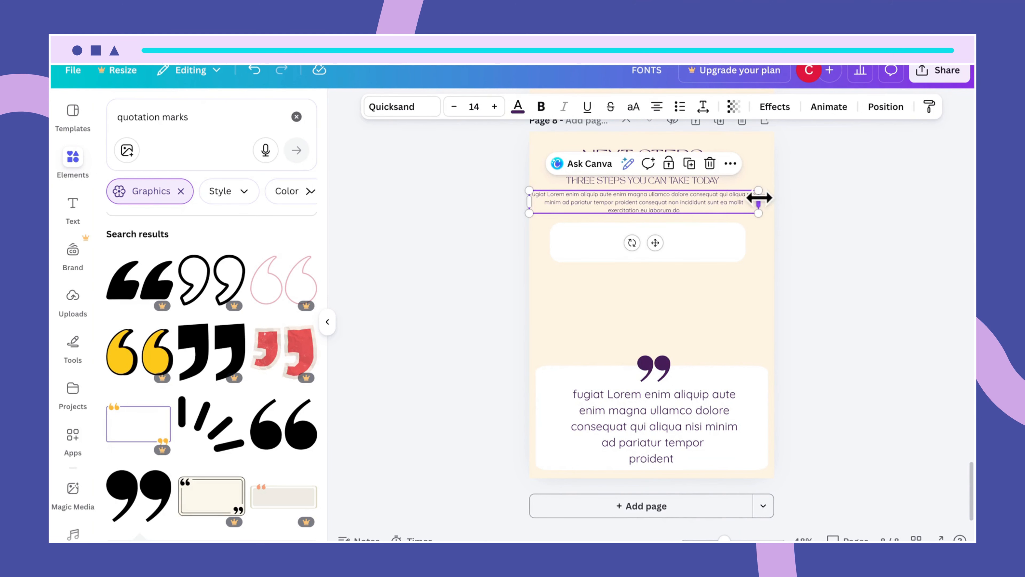
drag(528, 200, 541, 201)
click(675, 332)
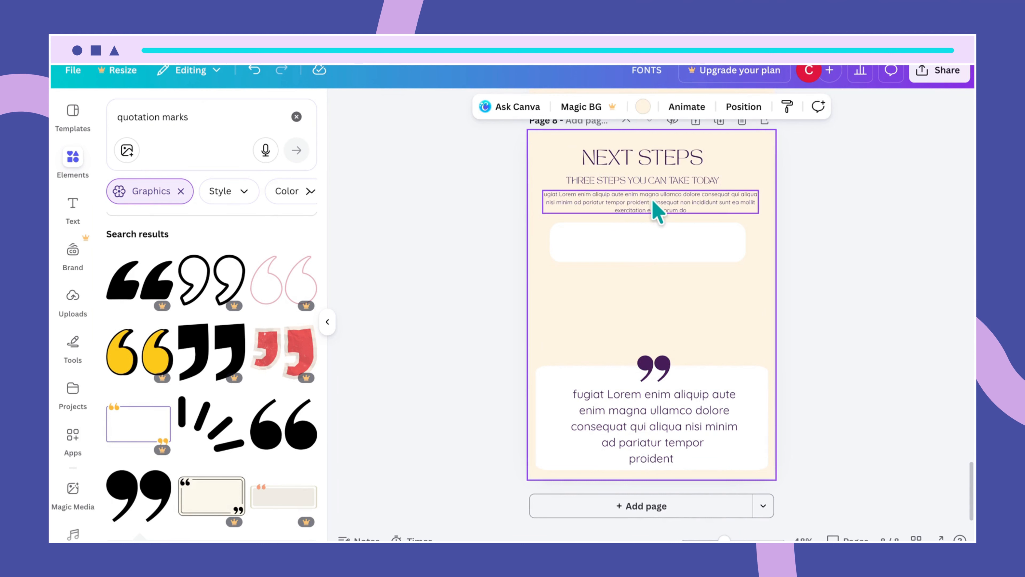
click(657, 211)
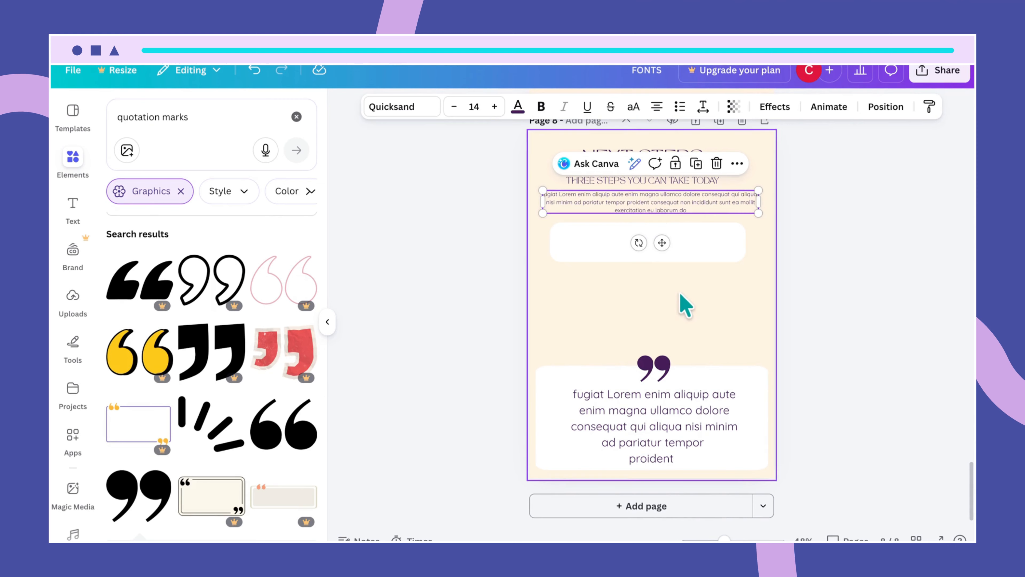
click(682, 303)
click(650, 250)
mouse_move(644, 255)
mouse_down()
mouse_move(631, 242)
mouse_move(628, 252)
mouse_up()
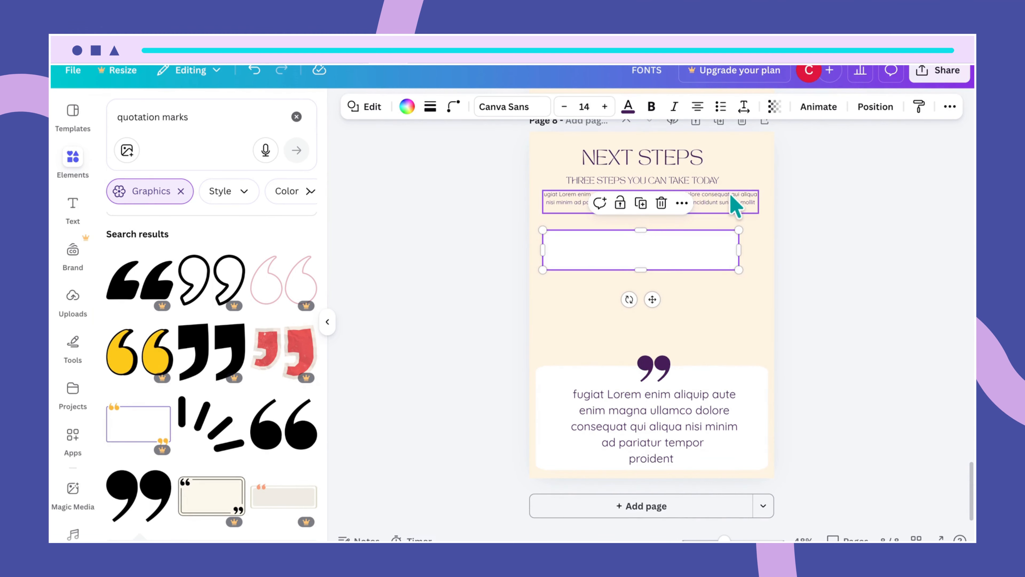
- Duplicate the subtitle as a STEP 1 label above the white box's left edge
click(718, 182)
key(ctrl+d)
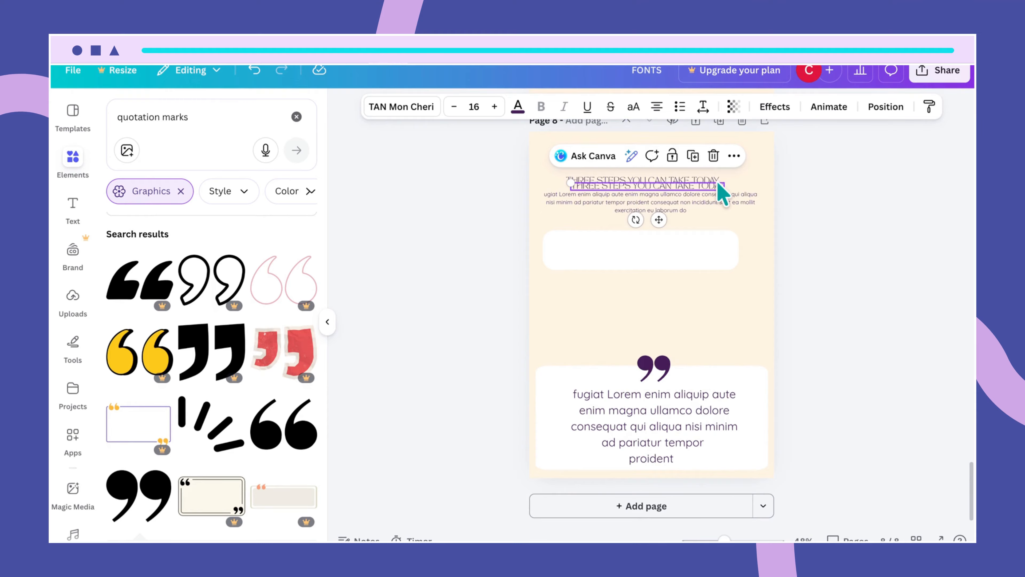
drag(712, 200, 682, 232)
click(674, 224)
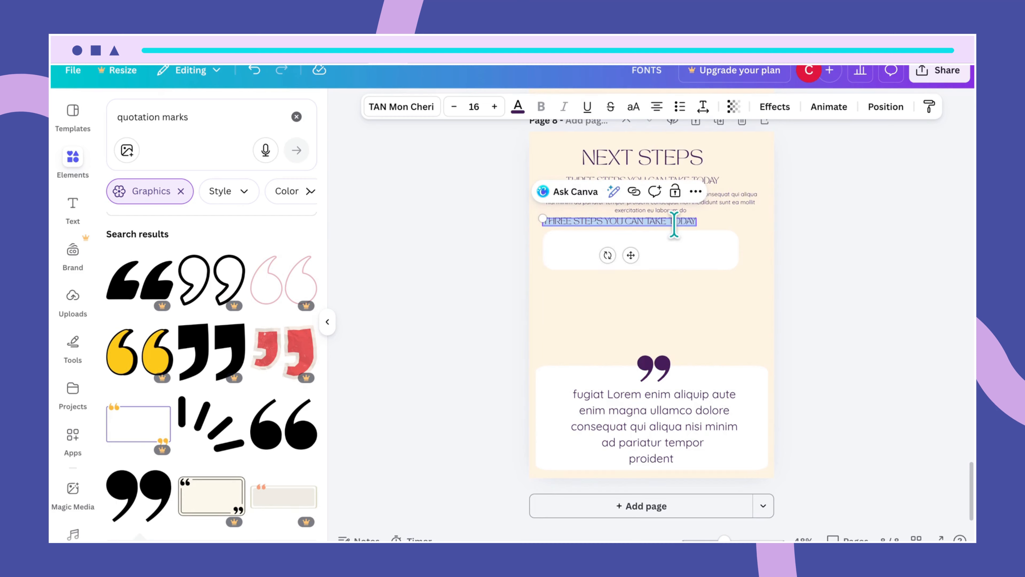
key(BackSpace)
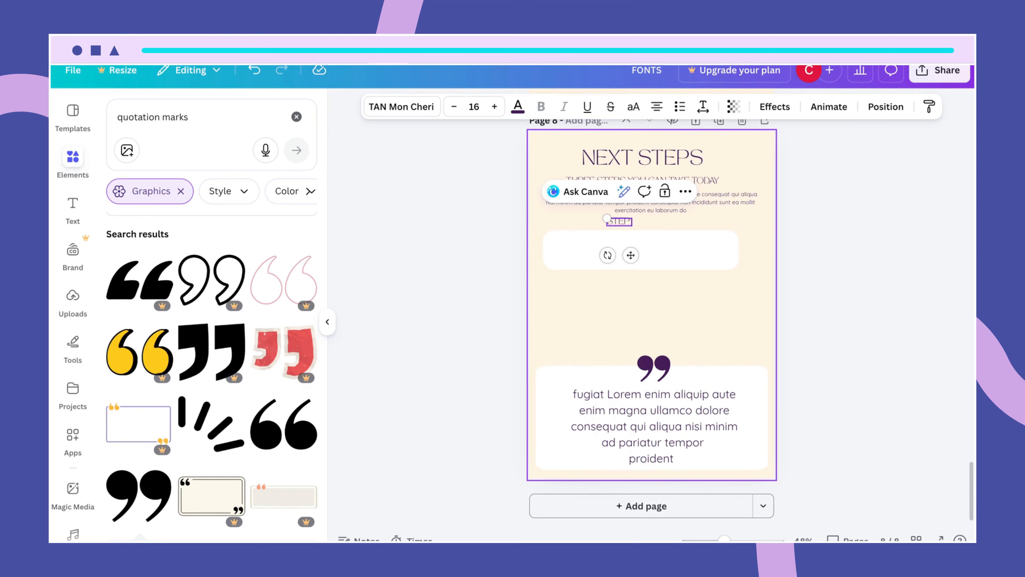
click(677, 275)
click(617, 221)
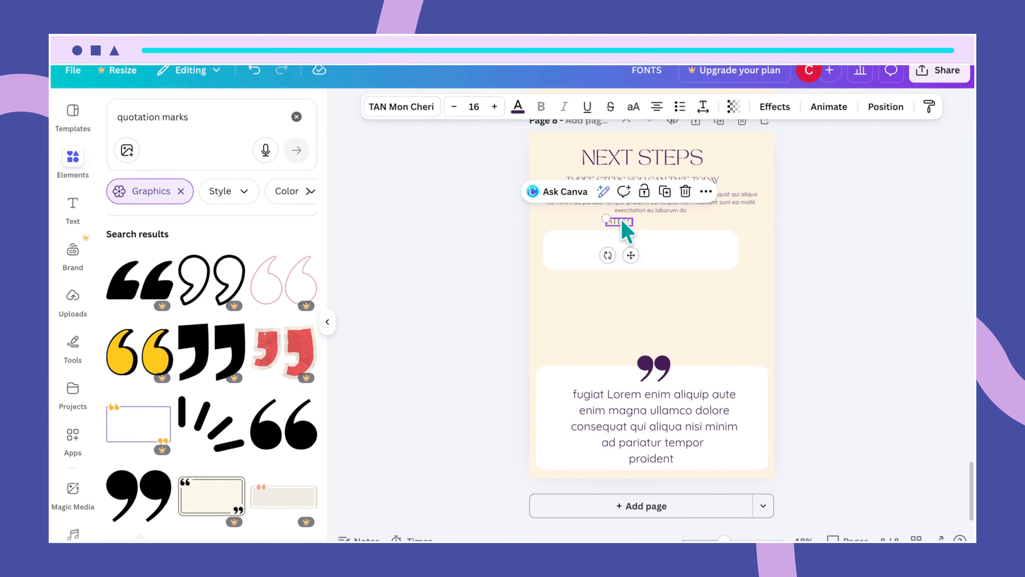
drag(617, 221, 562, 224)
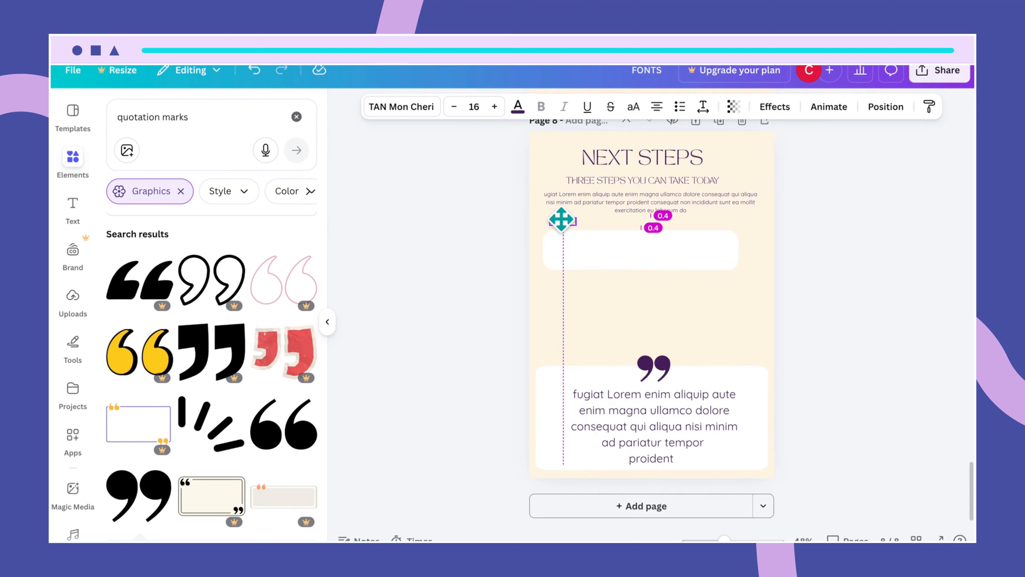
click(629, 252)
- Make the white box slightly taller and wider to the right
click(628, 243)
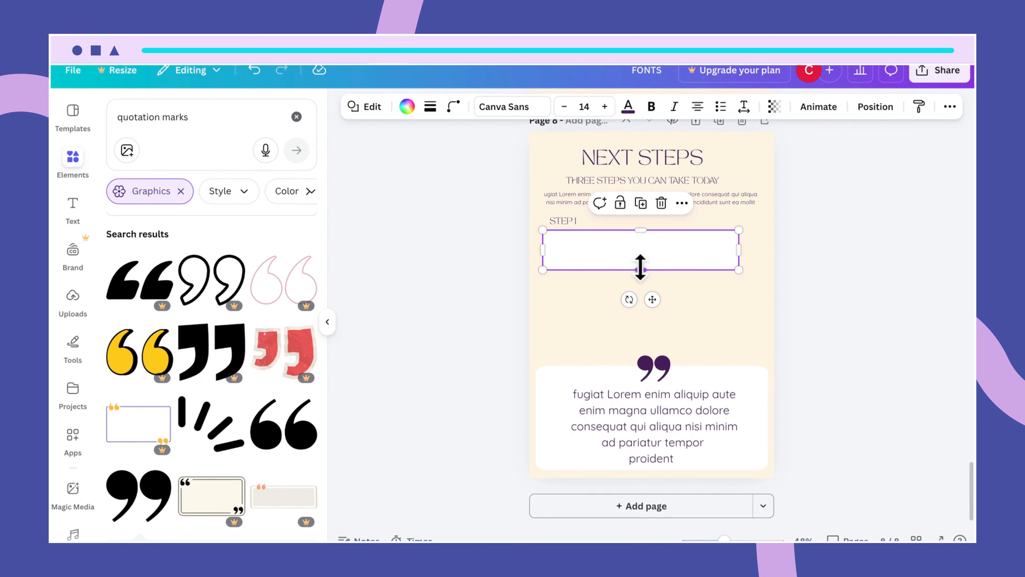
drag(640, 268, 640, 270)
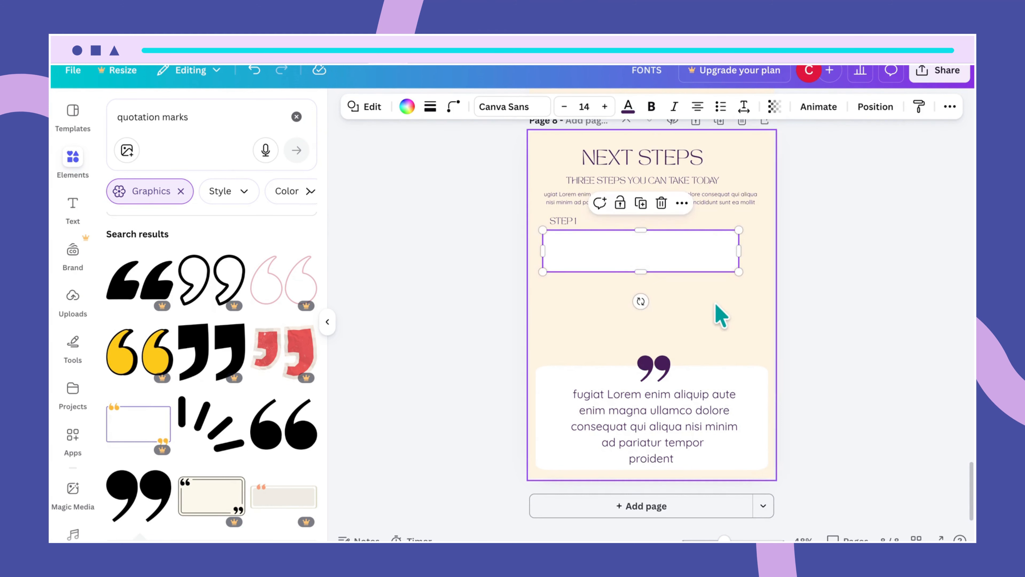
click(717, 306)
click(730, 270)
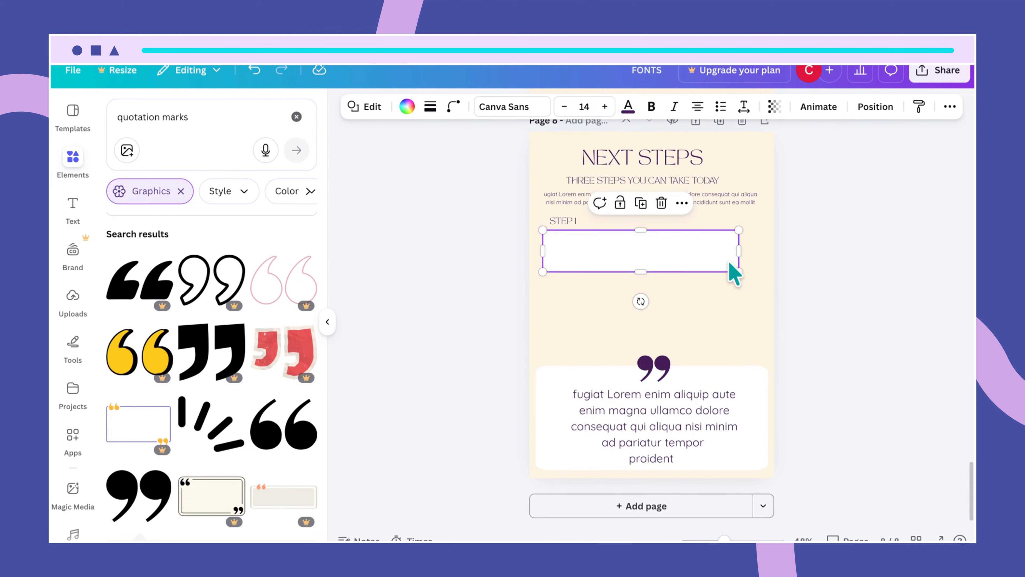
drag(739, 250, 759, 249)
click(756, 309)
click(753, 259)
click(760, 221)
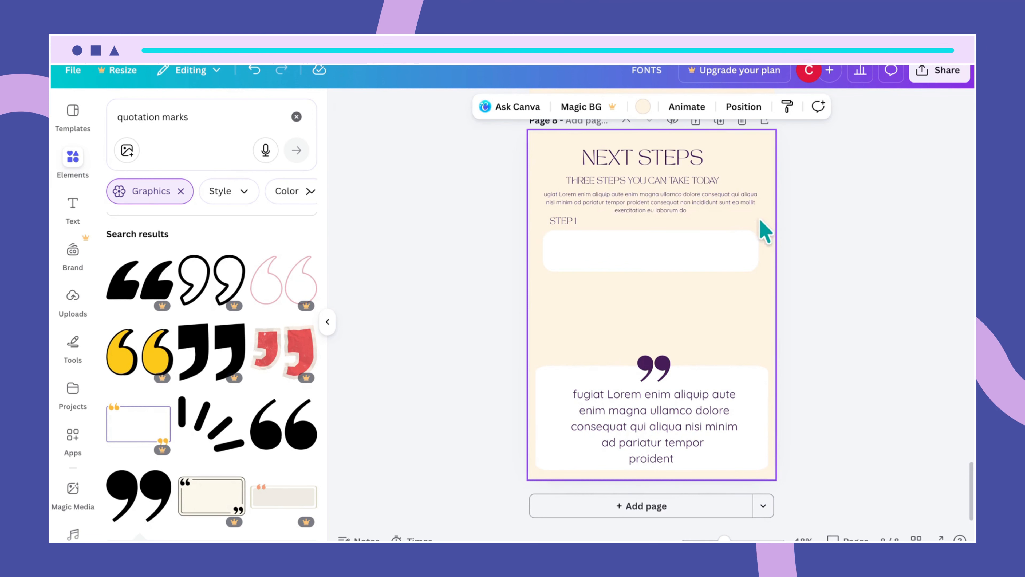
- Copy the intro paragraph into the white box, narrow it to fit, and heighten the box
click(739, 201)
key(ctrl+d)
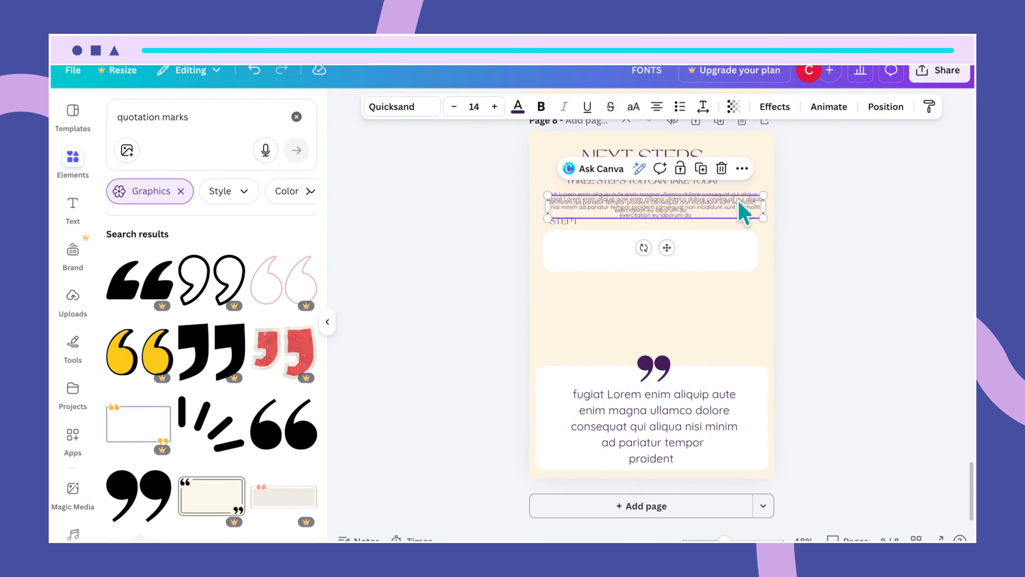
drag(740, 204, 731, 249)
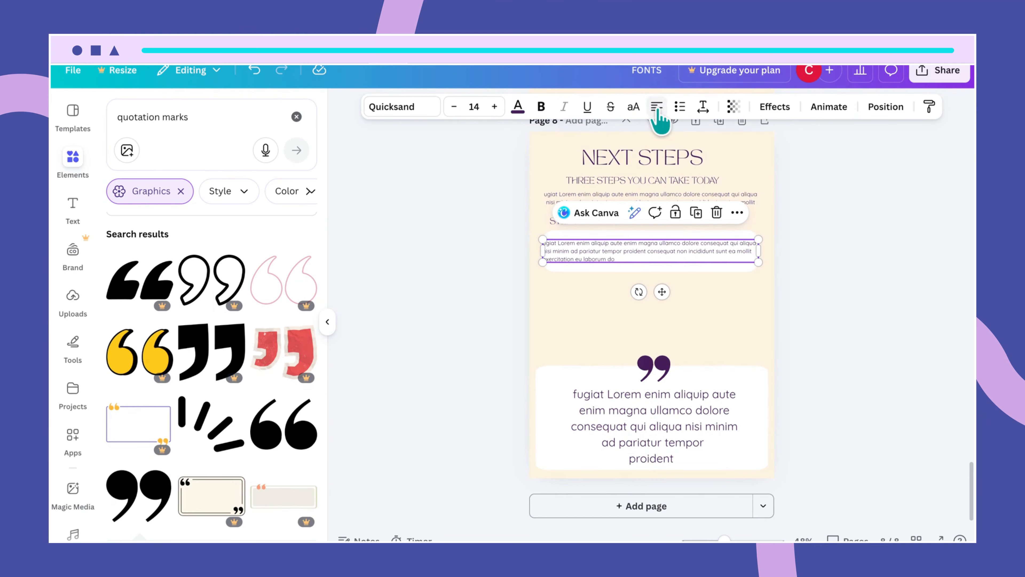
click(700, 282)
click(679, 262)
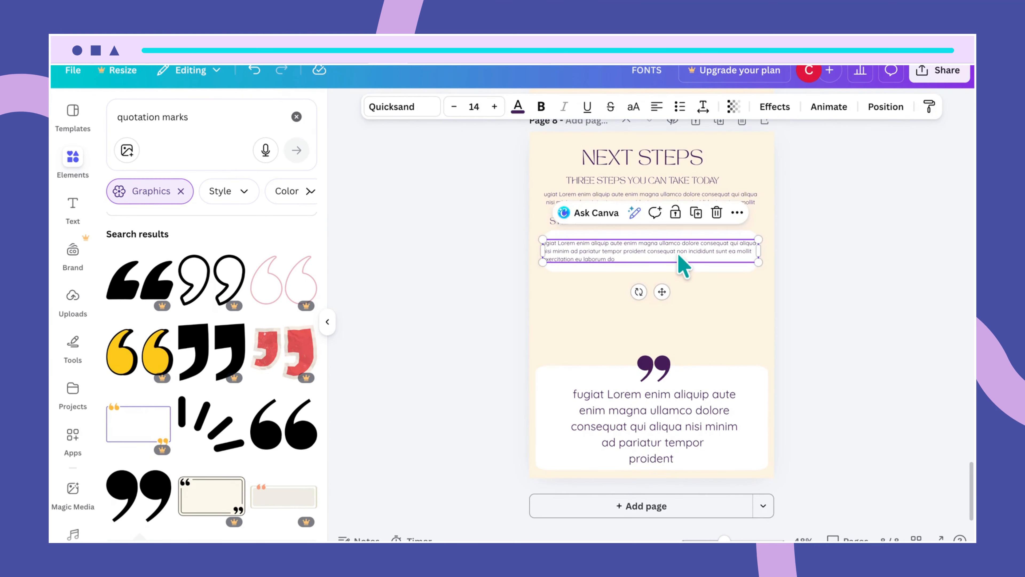
drag(679, 263, 682, 252)
drag(763, 251, 703, 260)
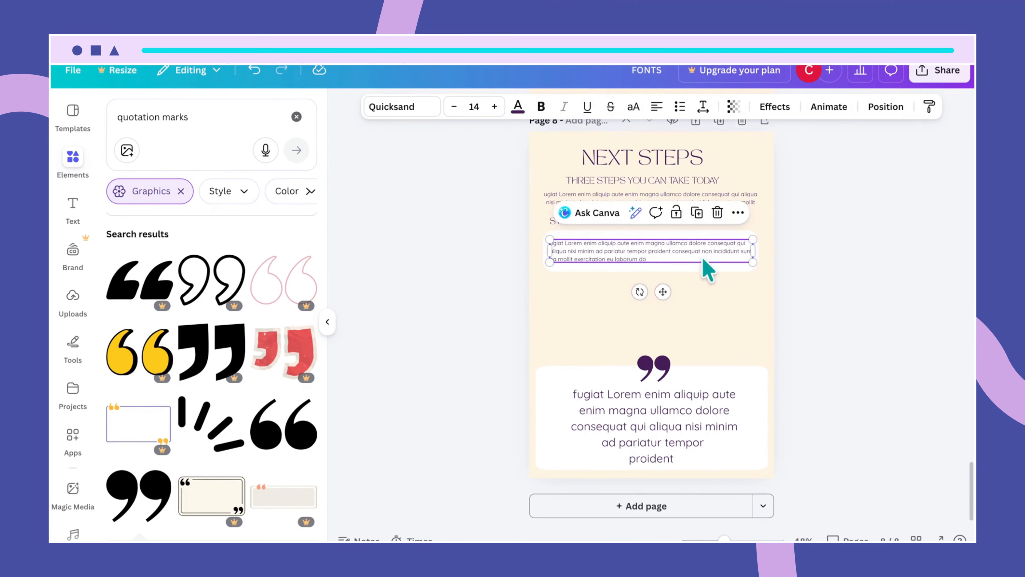
click(723, 313)
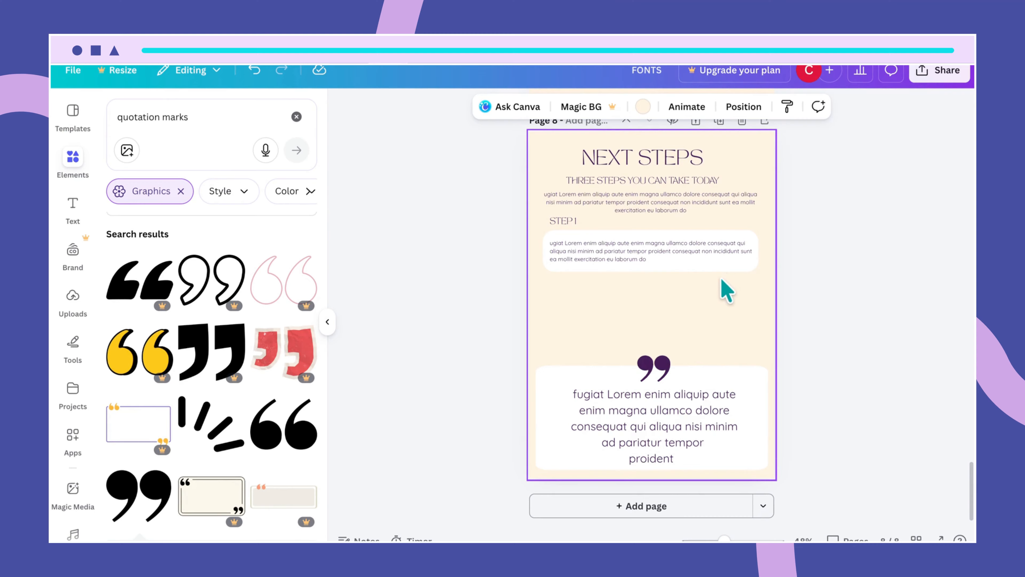
click(709, 268)
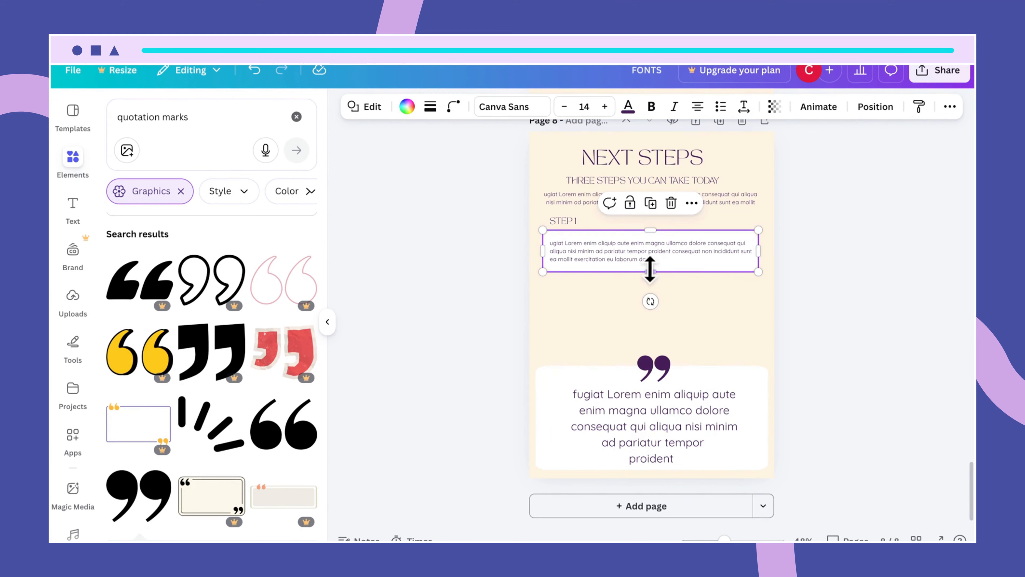
drag(649, 270, 641, 262)
- Move the Step 1 body text slightly lower within its box
click(709, 326)
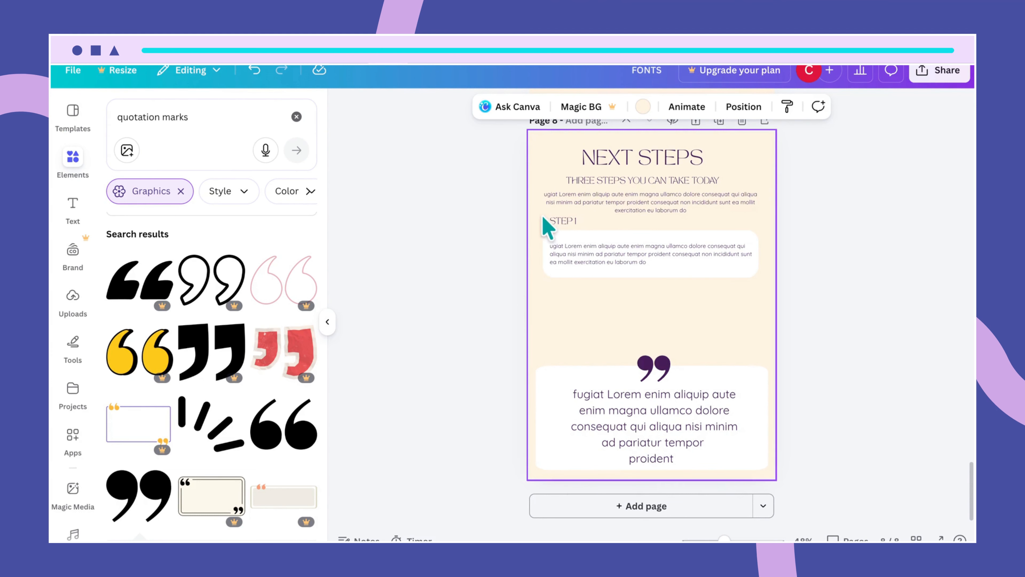
drag(542, 216, 576, 241)
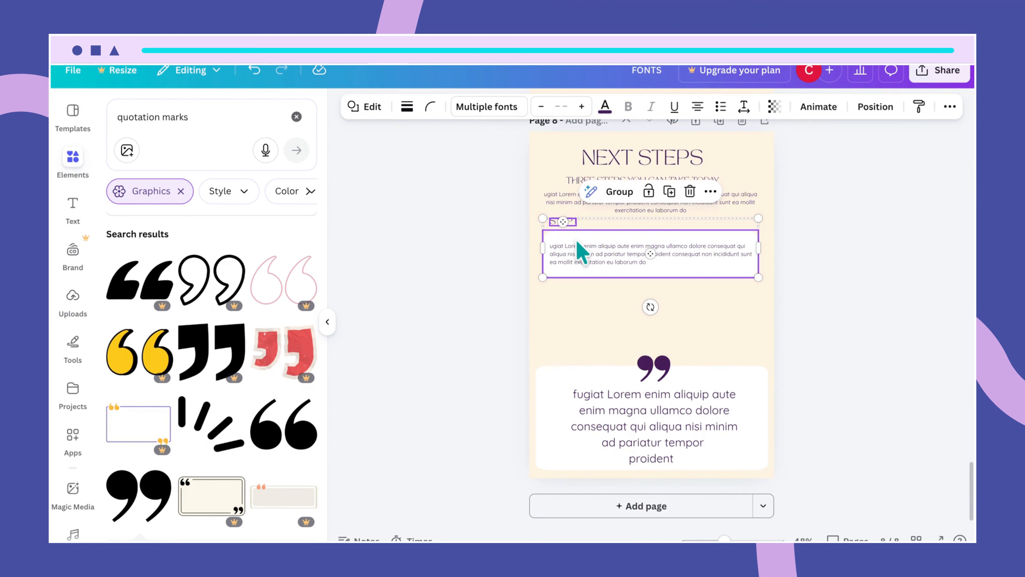
click(711, 344)
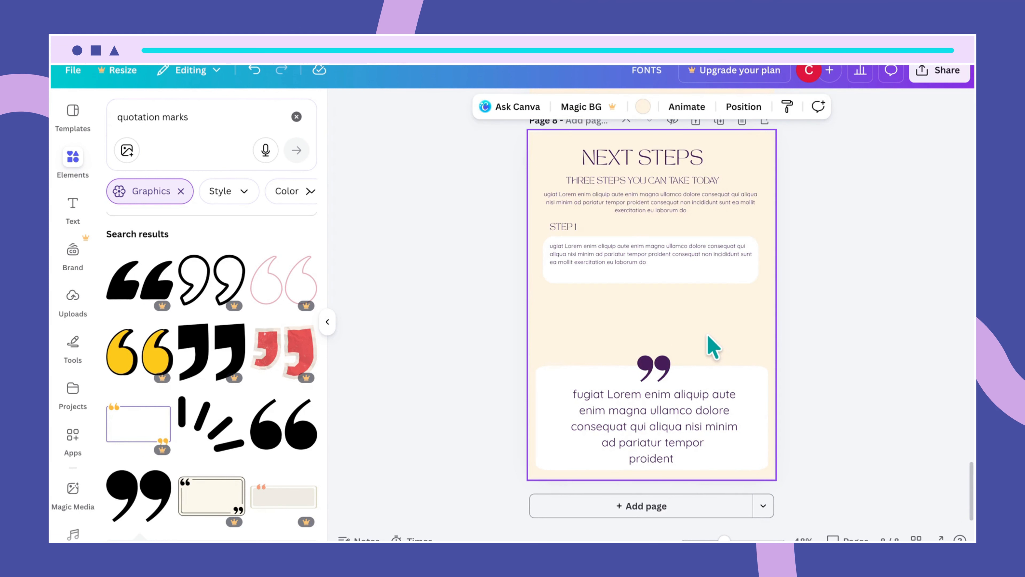
click(671, 261)
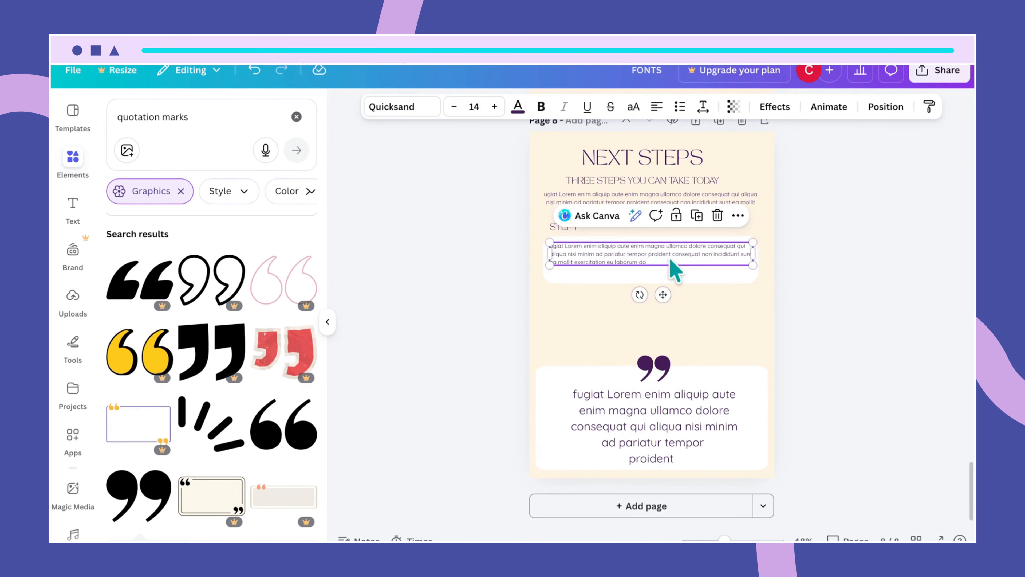
drag(671, 260, 675, 270)
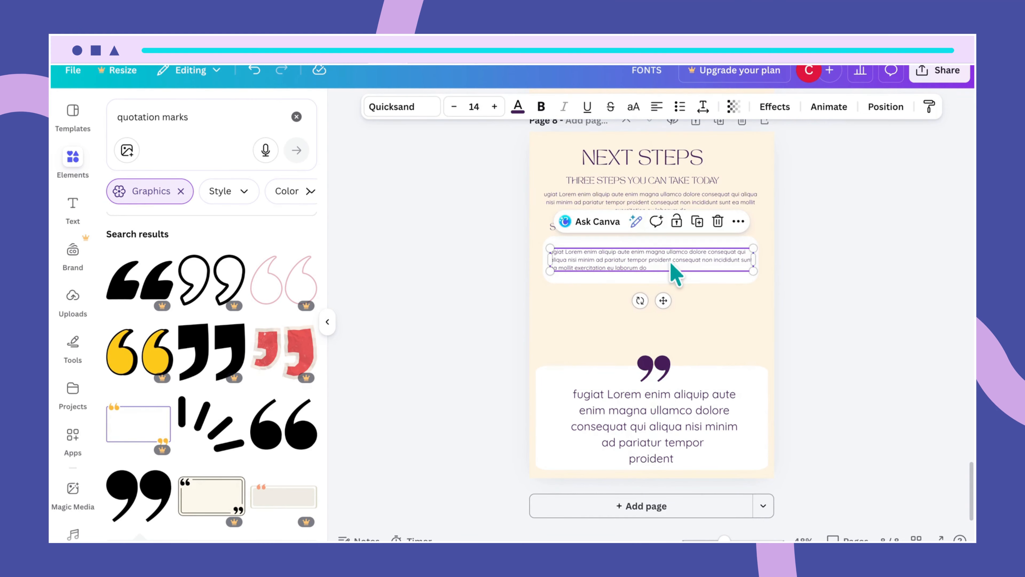
click(709, 272)
- Delete the bottom quote text, its white box and the quote-mark graphic
click(711, 418)
key(Delete)
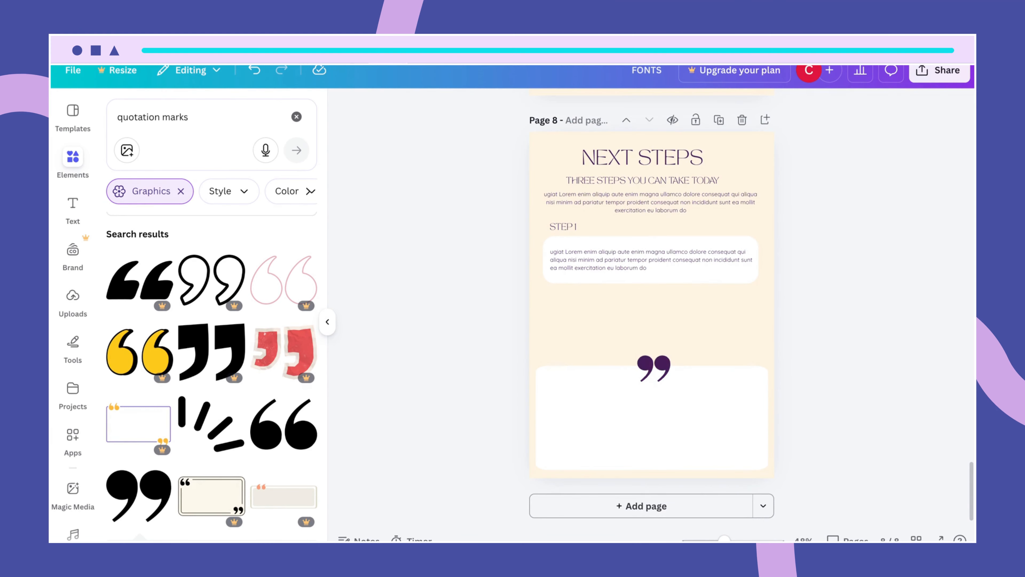
click(694, 430)
key(Delete)
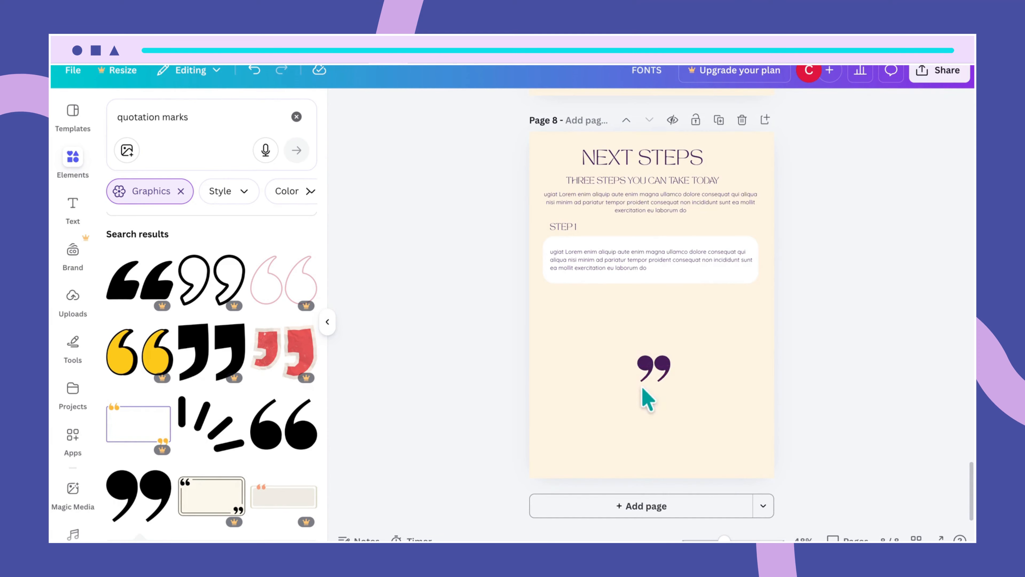
click(662, 368)
key(Delete)
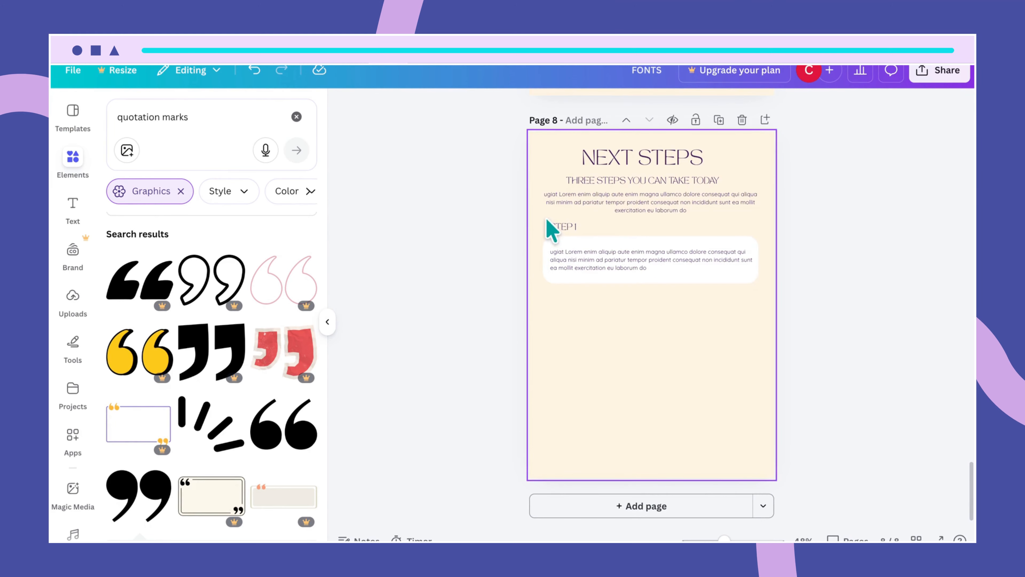
- Duplicate the STEP 1 block twice to create second and third step cards below
click(573, 264)
key(ctrl+d)
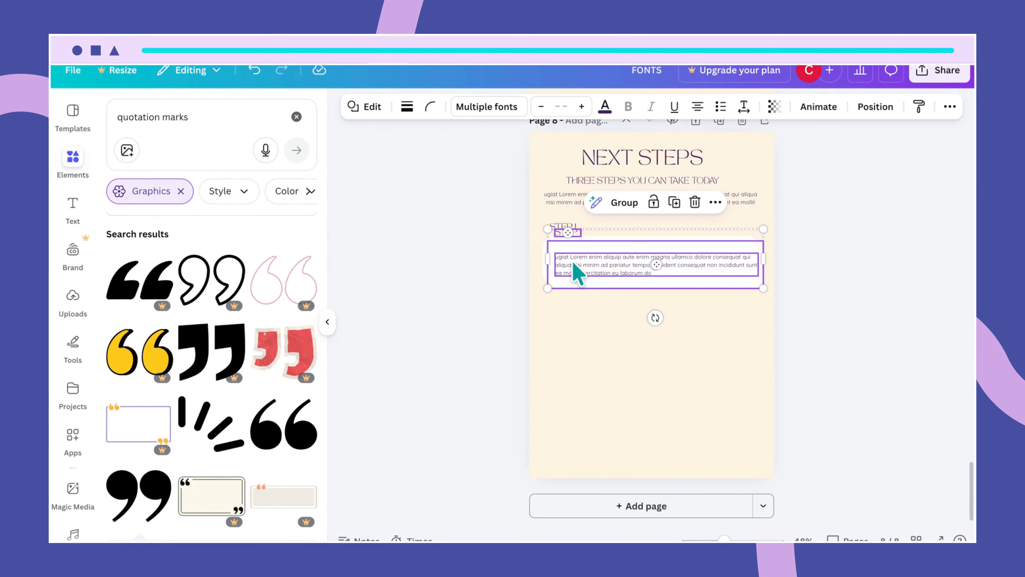
drag(578, 272, 570, 332)
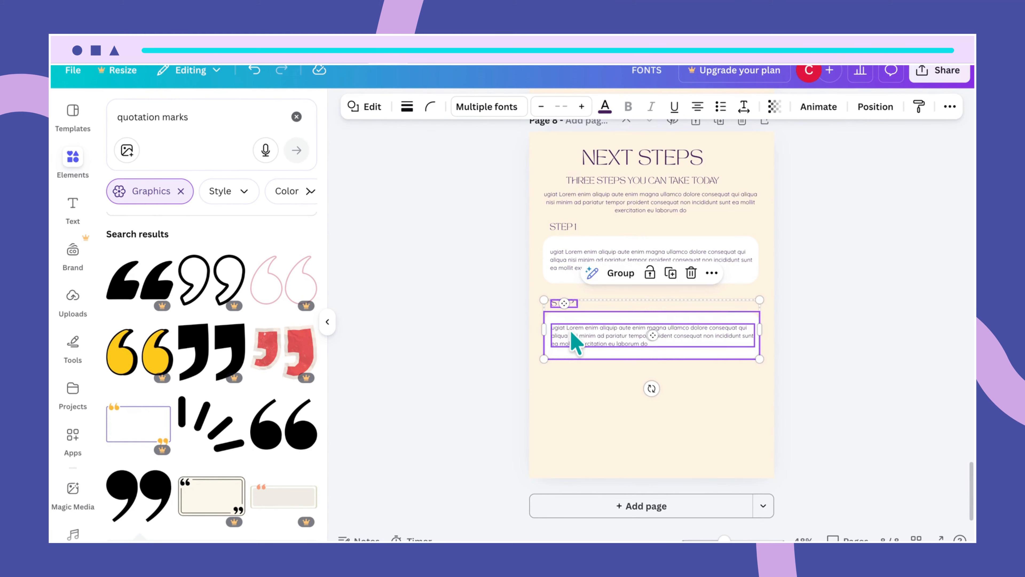
key(ctrl+d)
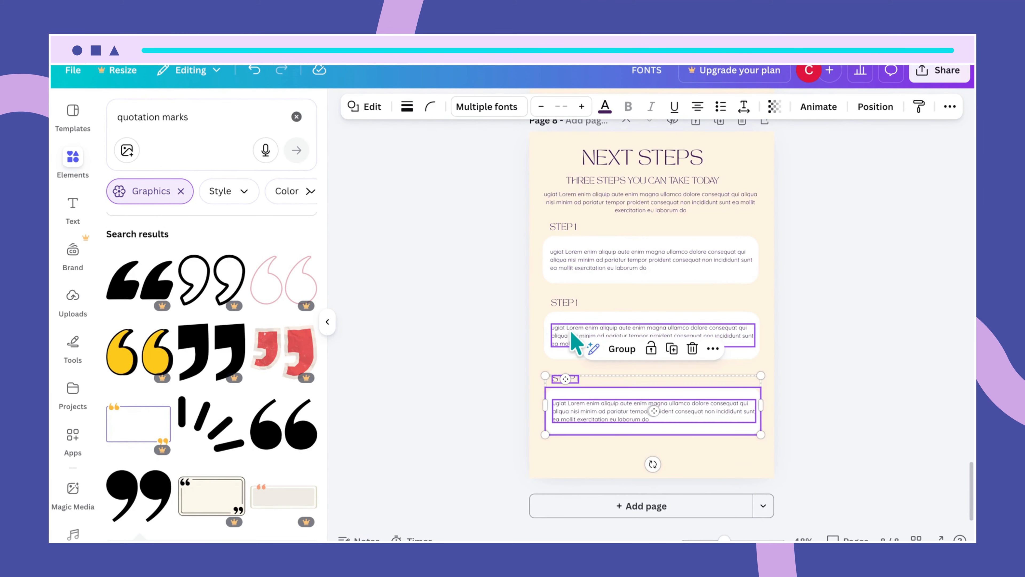
click(699, 449)
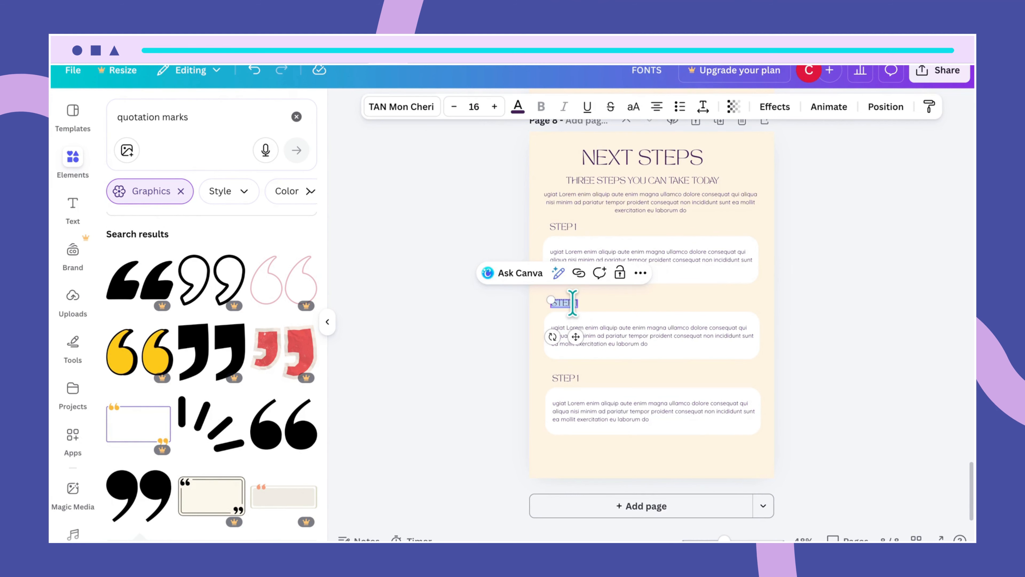
- Renumber the copied headings to STEP 2 and STEP 3 and tidy the STEP 1 heading spacing
key(Escape)
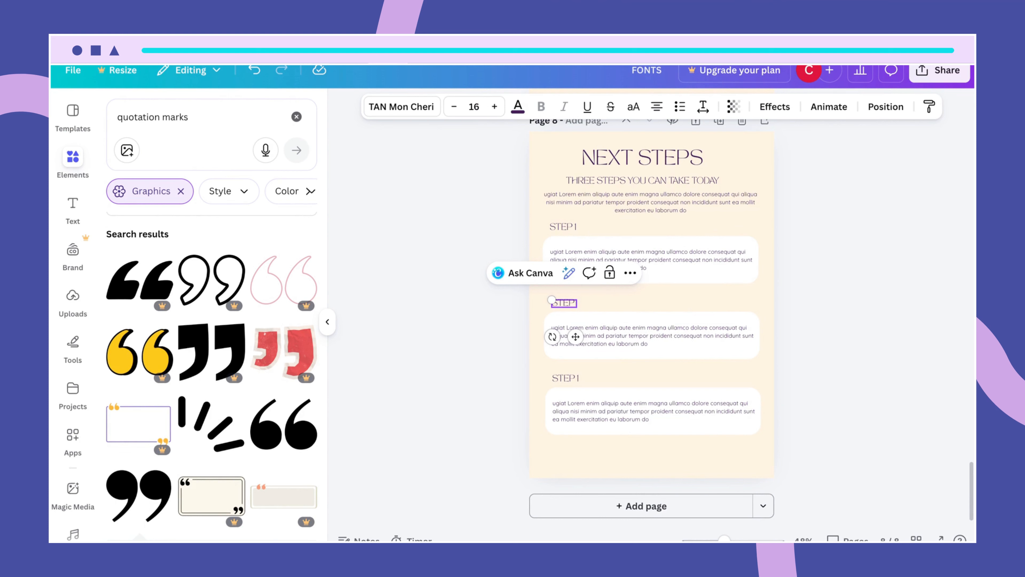
click(613, 299)
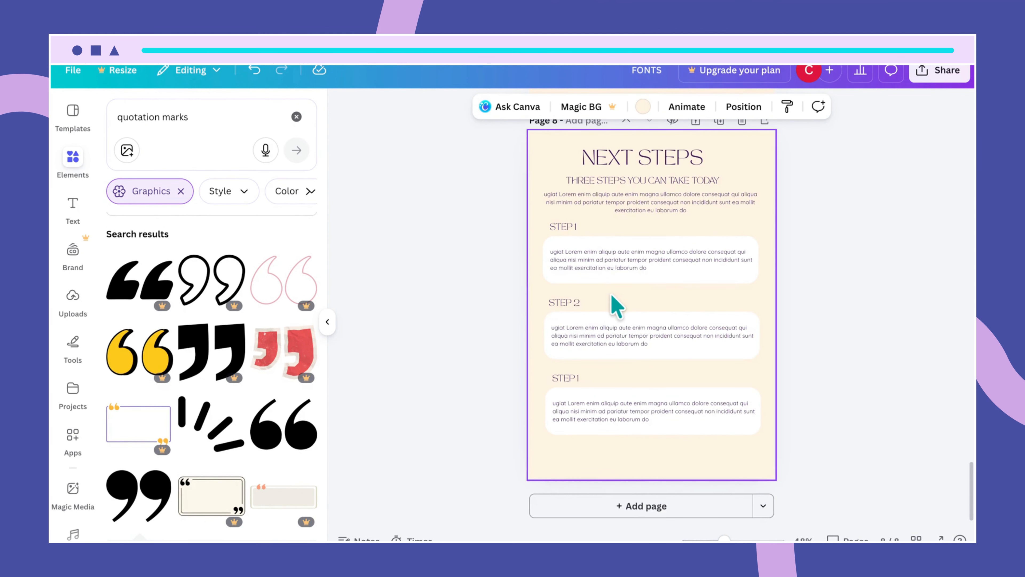
click(573, 228)
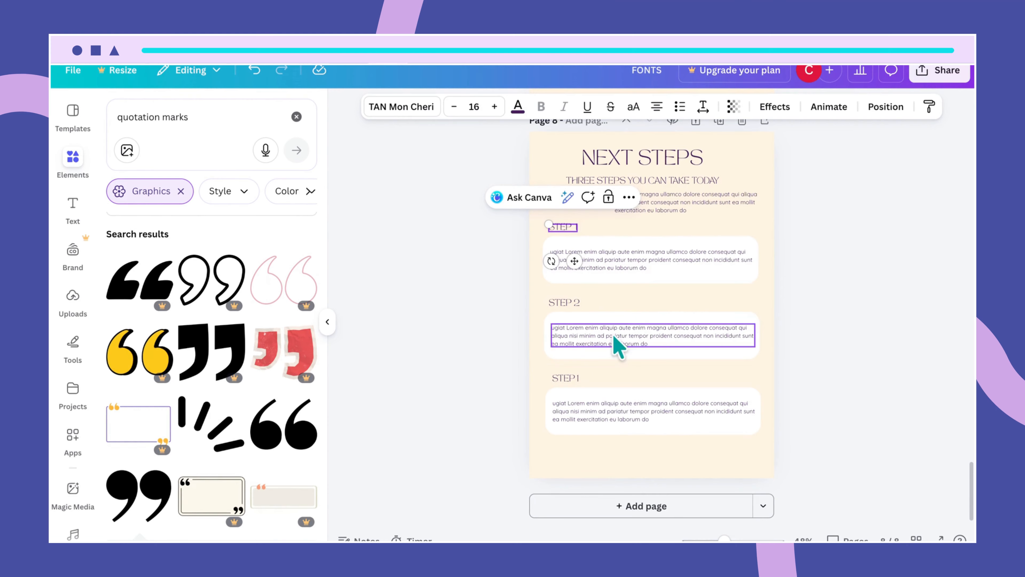
key(BackSpace)
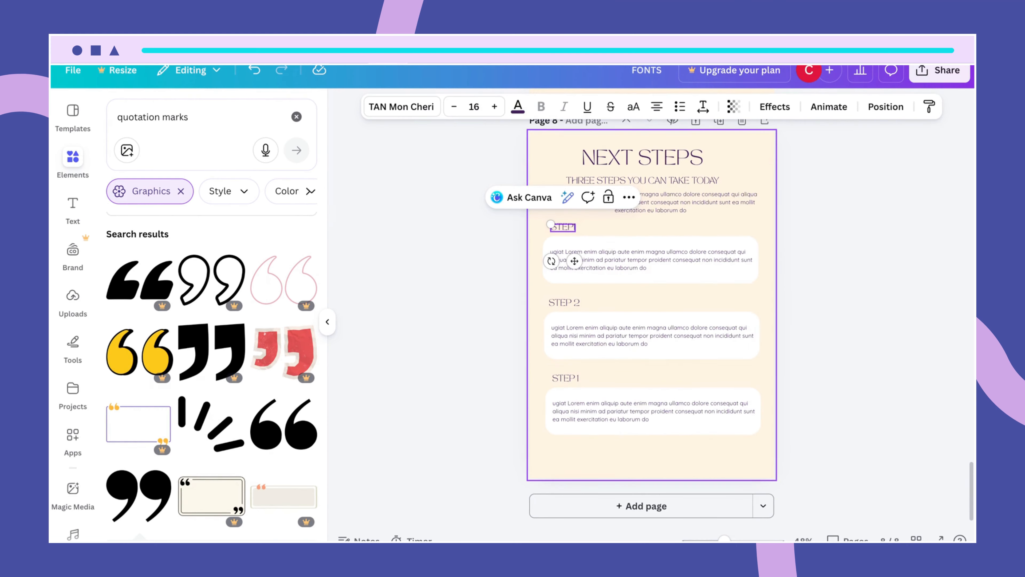
click(690, 471)
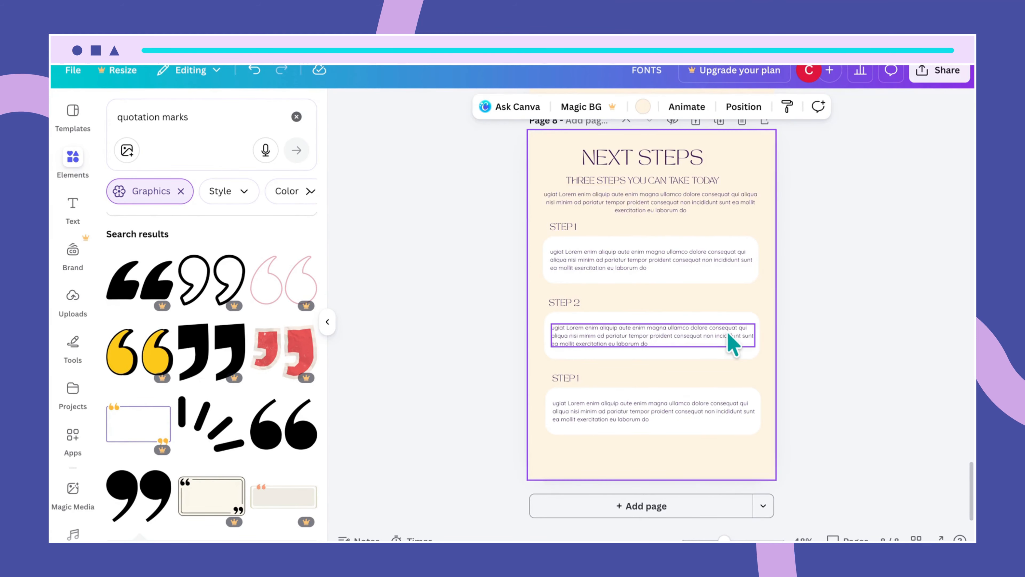
scroll(733, 343, up, 2)
double_click(572, 445)
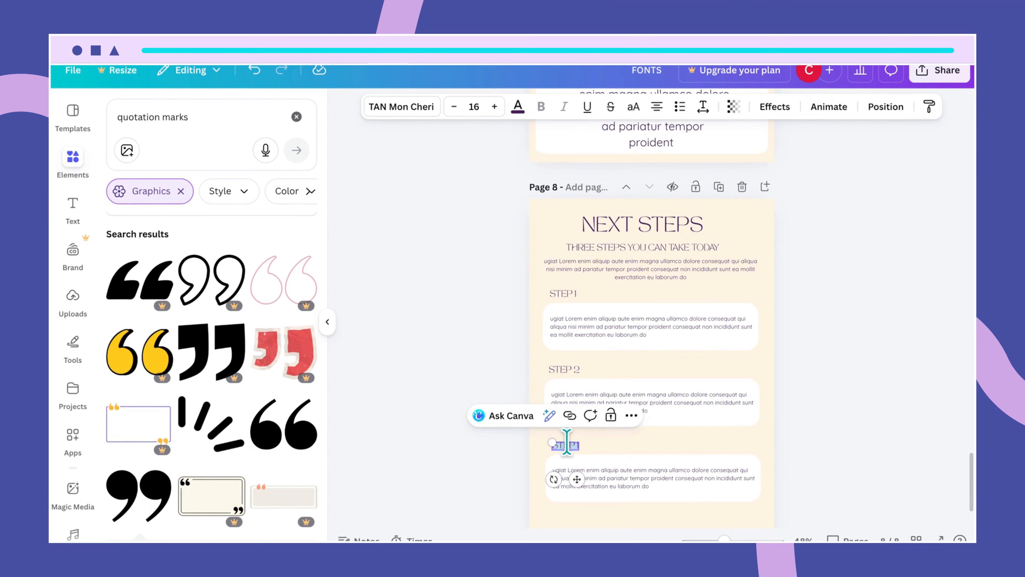
click(576, 445)
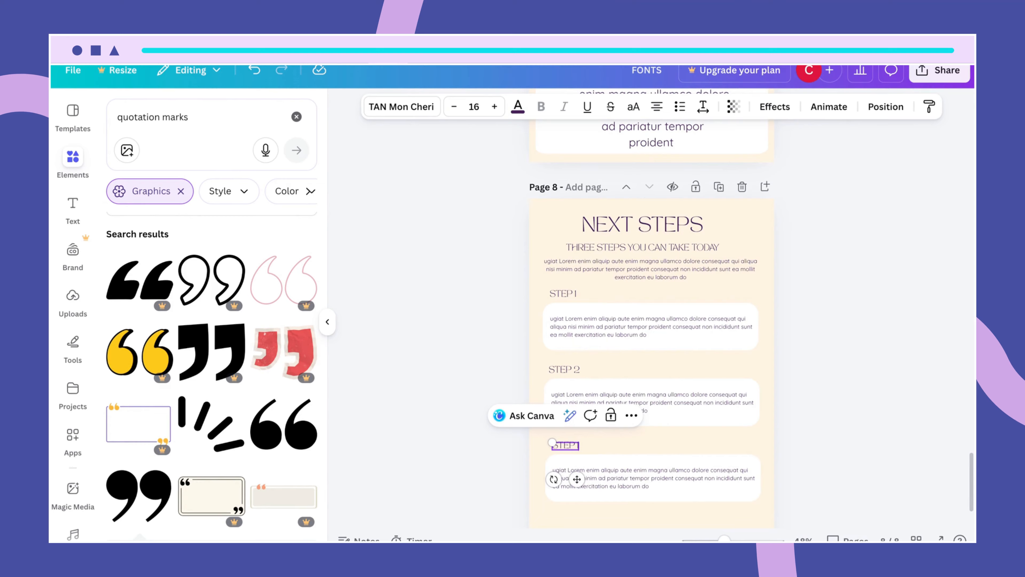
text(3)
click(675, 522)
scroll(677, 523, down, 2)
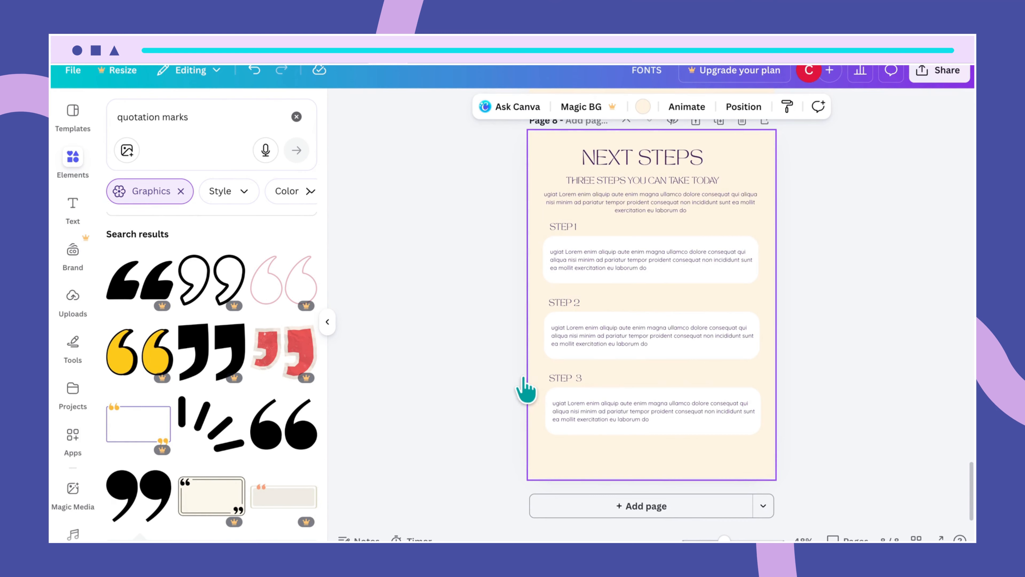
- Duplicate the THREE STEPS subtitle and move the copy onto the STEP 1 card
click(655, 180)
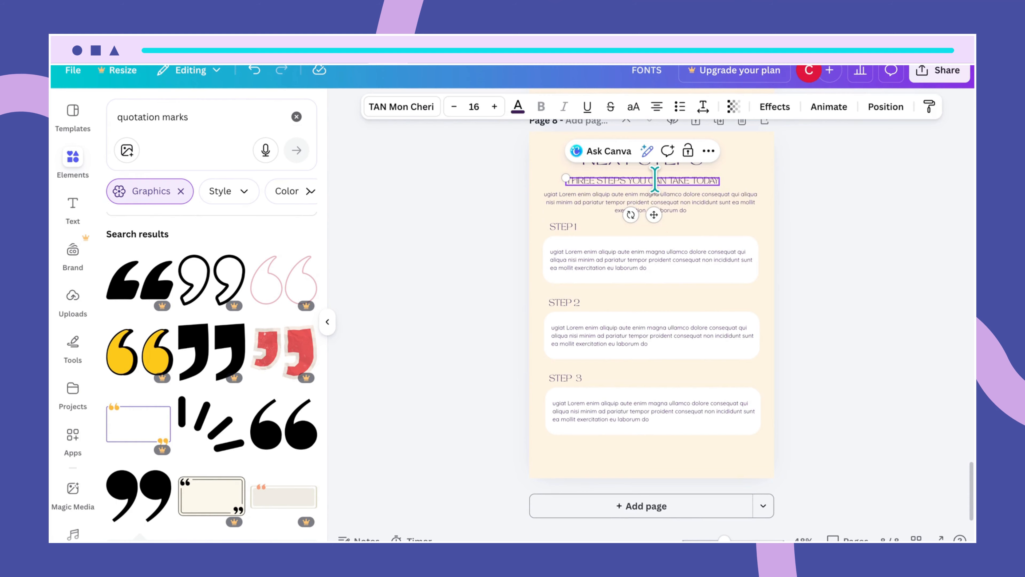
click(690, 241)
click(678, 182)
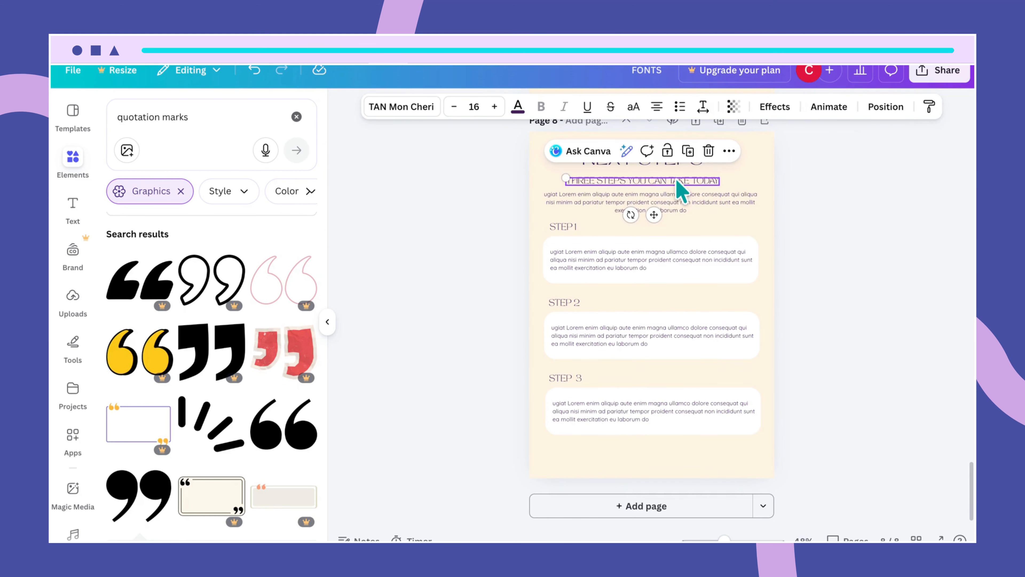
key(ctrl+d)
right_click(682, 189)
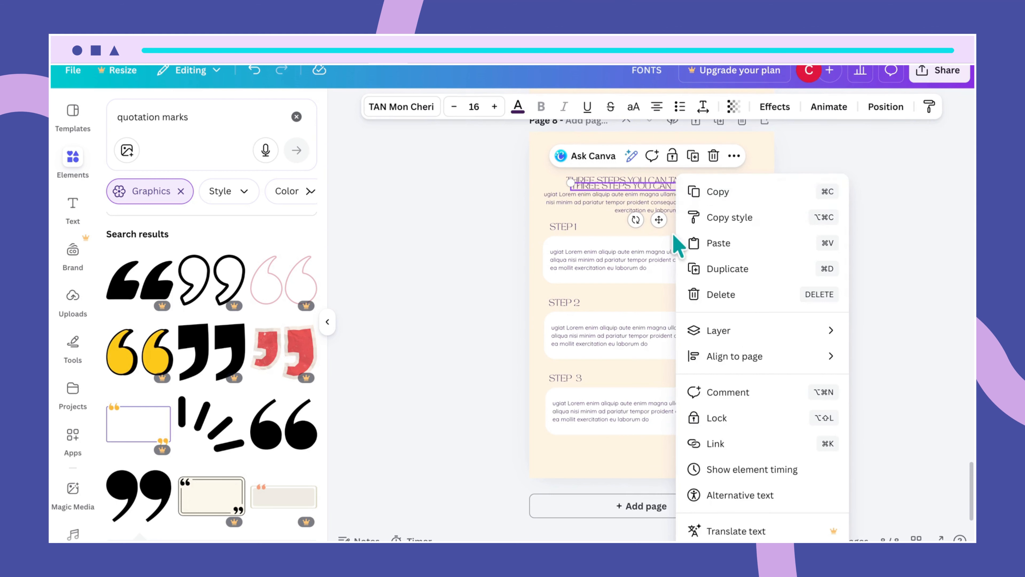
key(Escape)
click(617, 210)
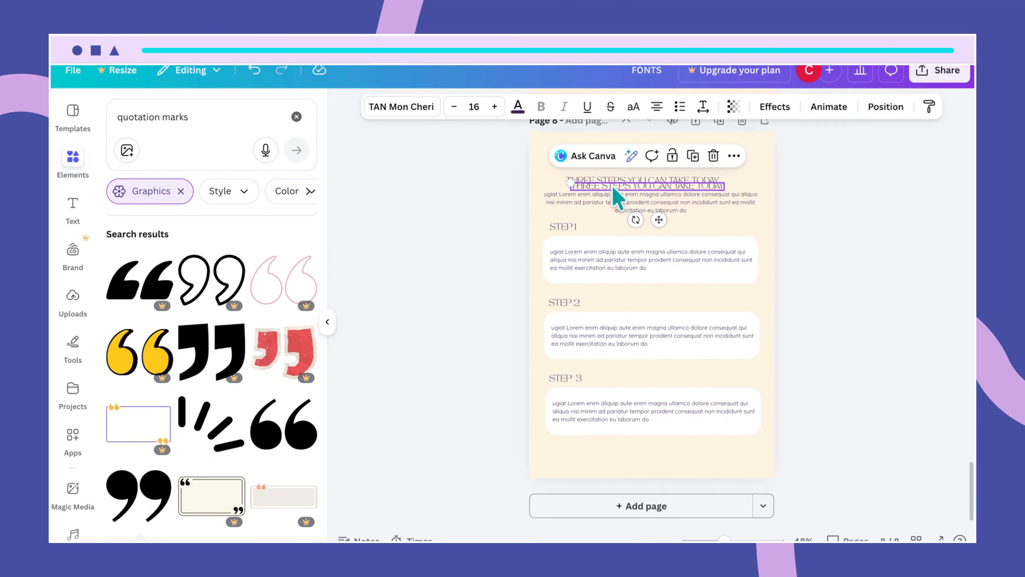
drag(618, 190, 596, 241)
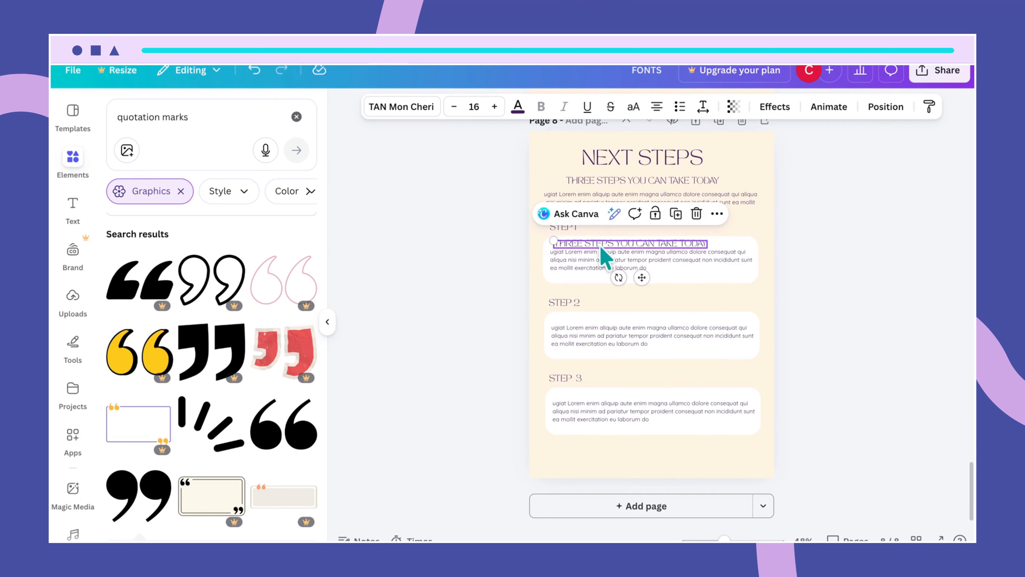
- Retype the copy as 'CREATE YOUR PORTFOLIO' and shift it slightly left
double_click(600, 243)
key(BackSpace)
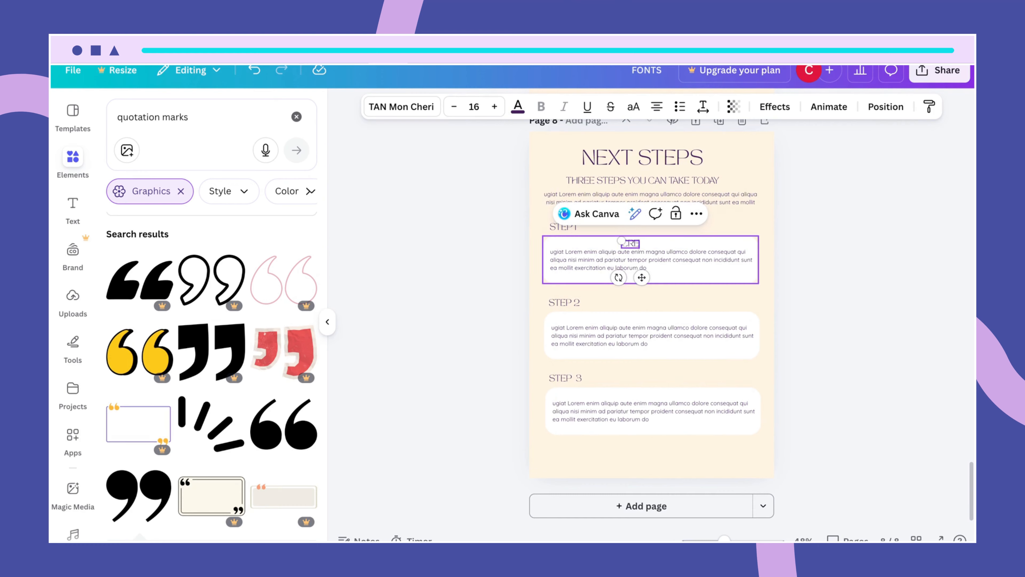
text(CREATE YOUR)
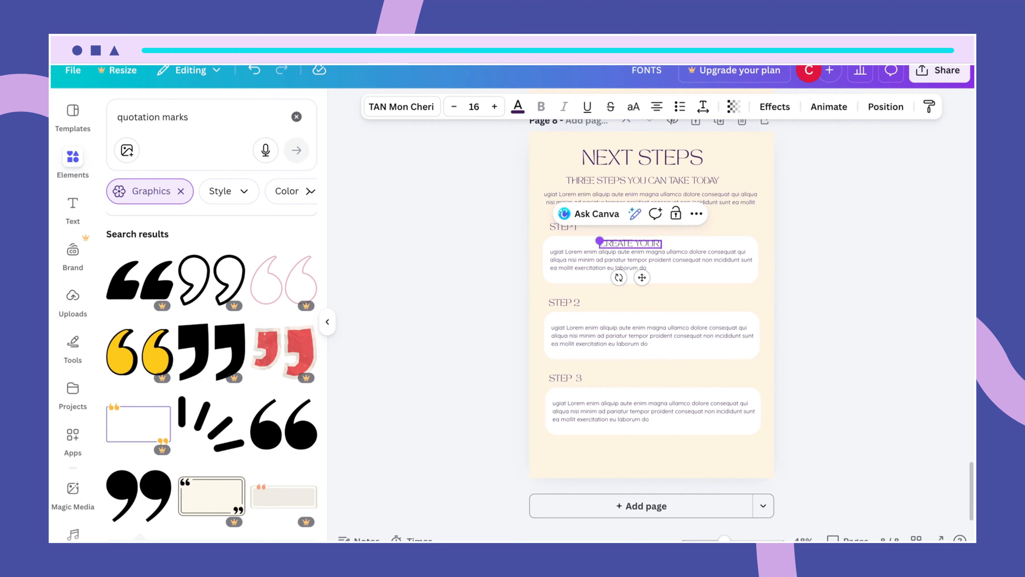
text( PORTF)
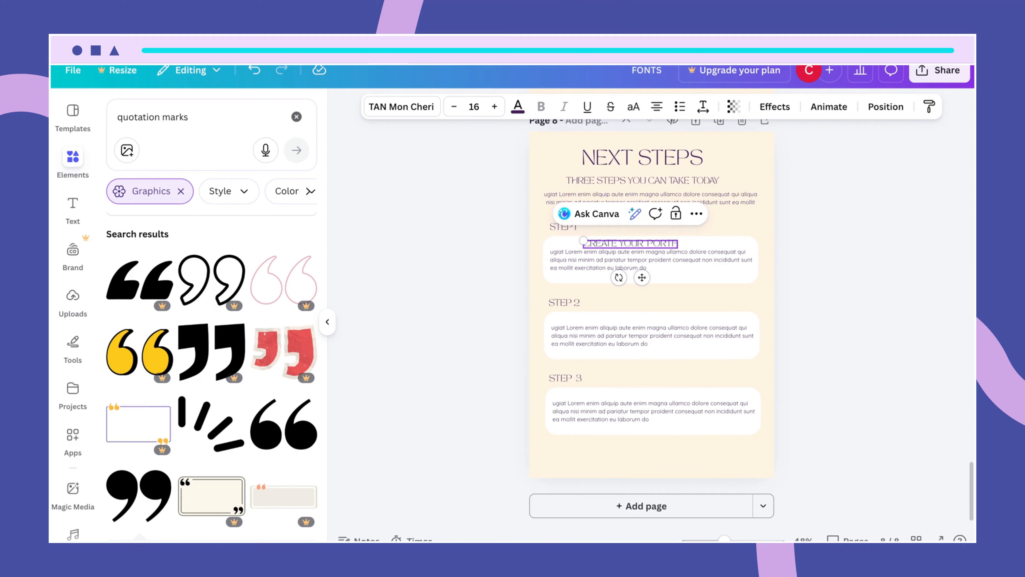
text(OLIO)
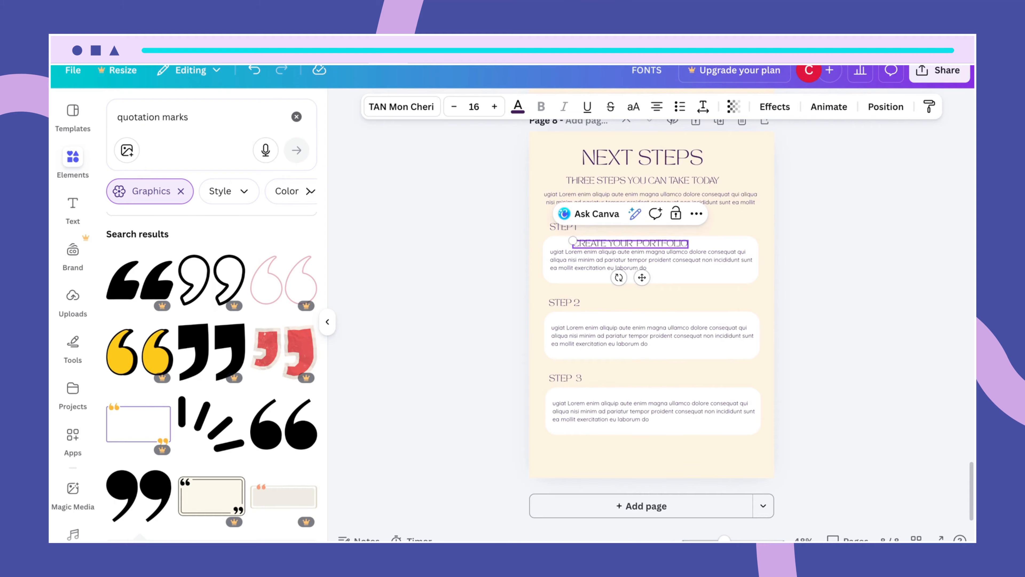
click(677, 282)
drag(636, 243, 614, 243)
- Lower the STEP 1 body text beneath the CREATE YOUR PORTFOLIO heading
click(675, 263)
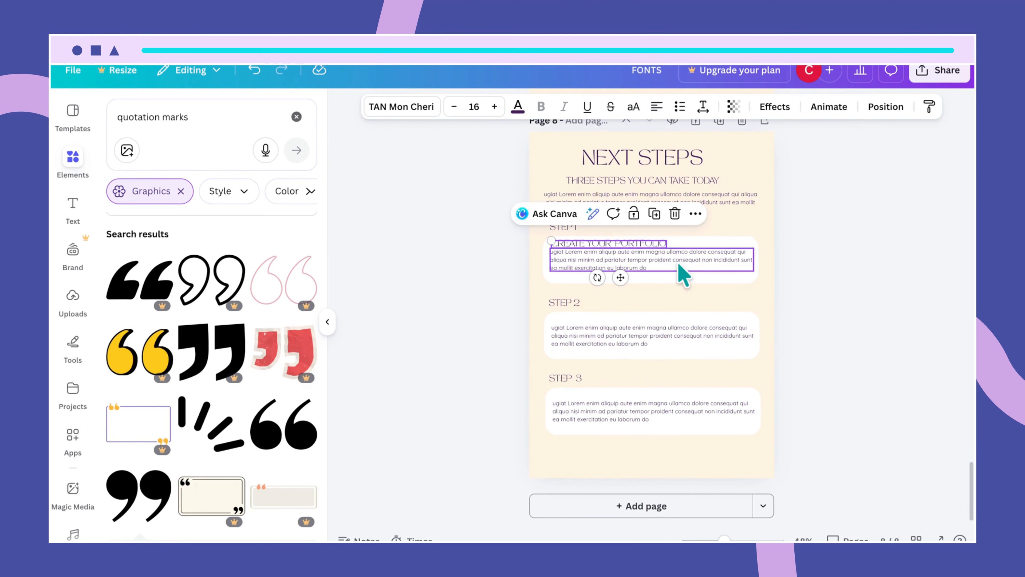
drag(675, 263, 652, 249)
click(674, 277)
click(764, 319)
click(678, 261)
click(652, 247)
click(739, 308)
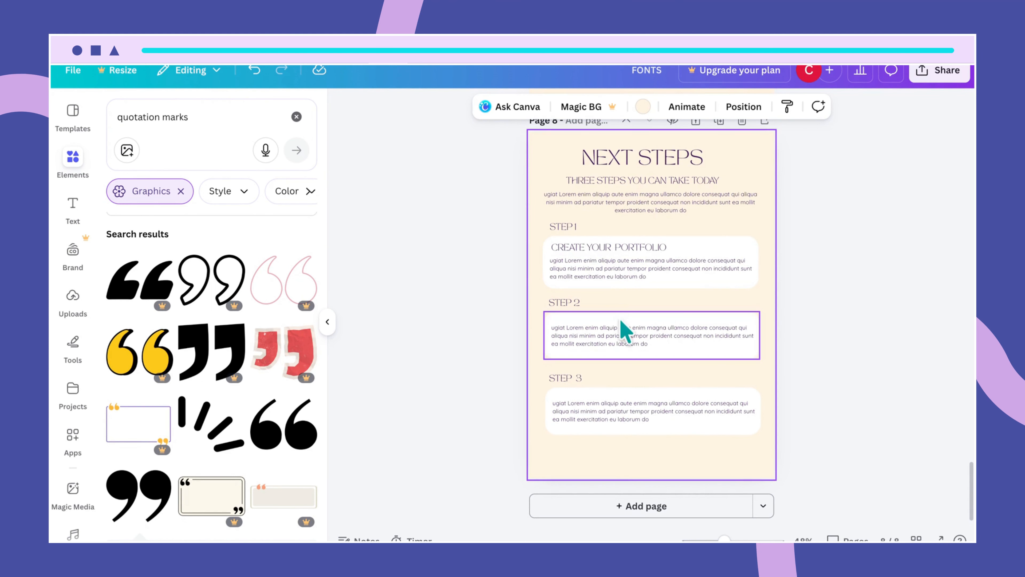
- Add a 'SET UP YOUR LINKEDIN ACCOUNT' heading to the STEP 2 card
drag(619, 257, 621, 319)
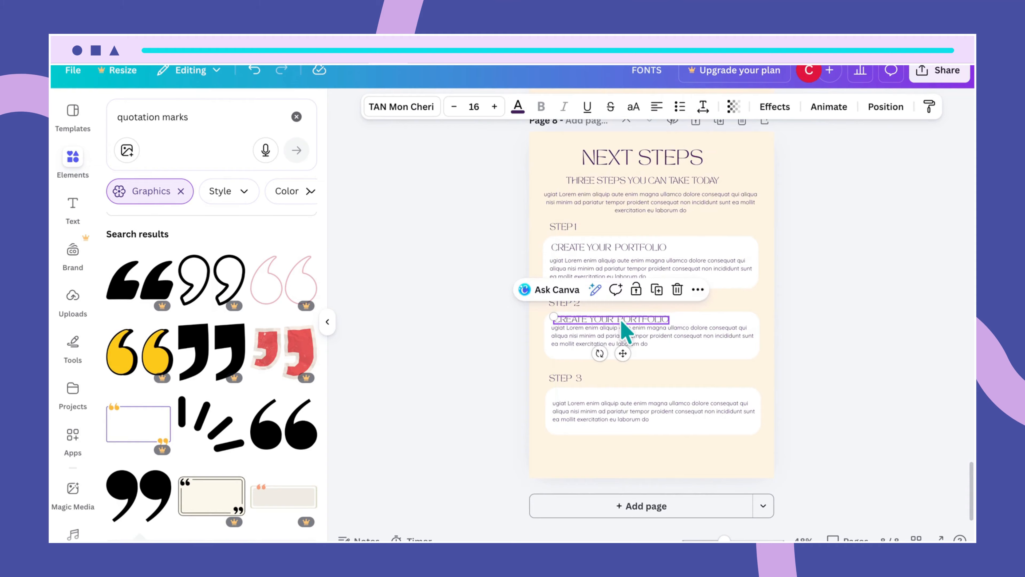
double_click(620, 319)
text(SET)
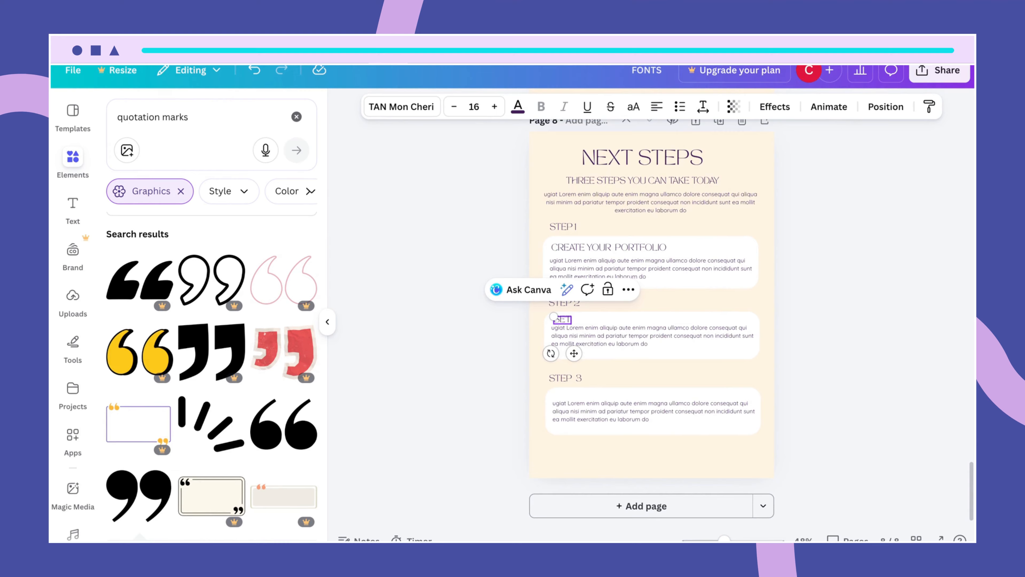
text( UP)
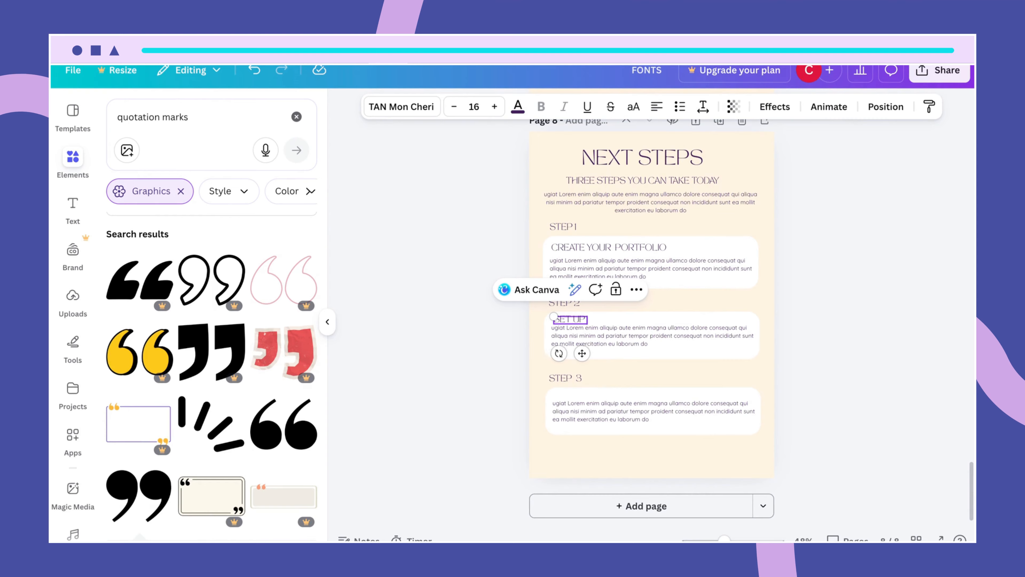
text( YOU)
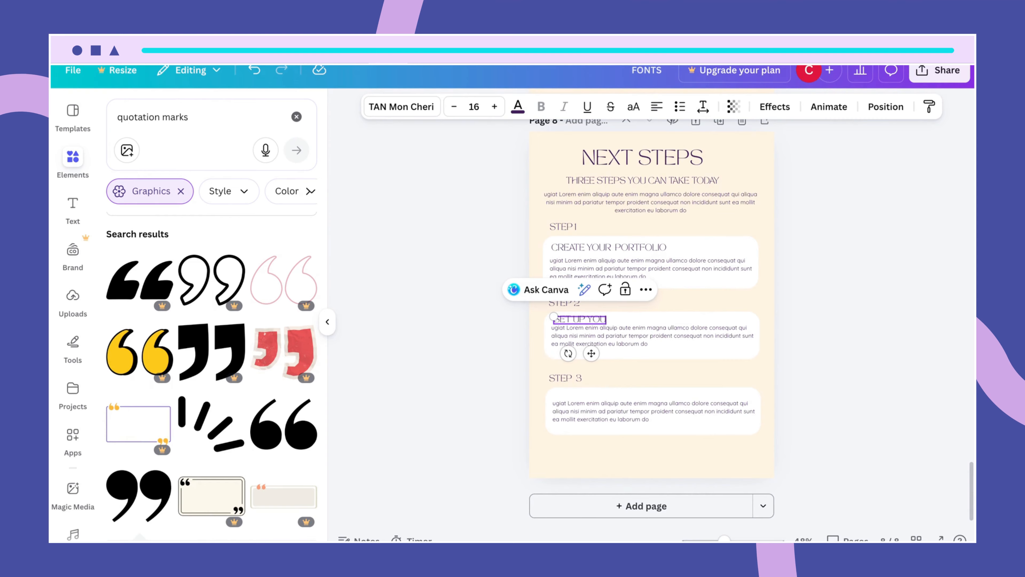
text(R LINK)
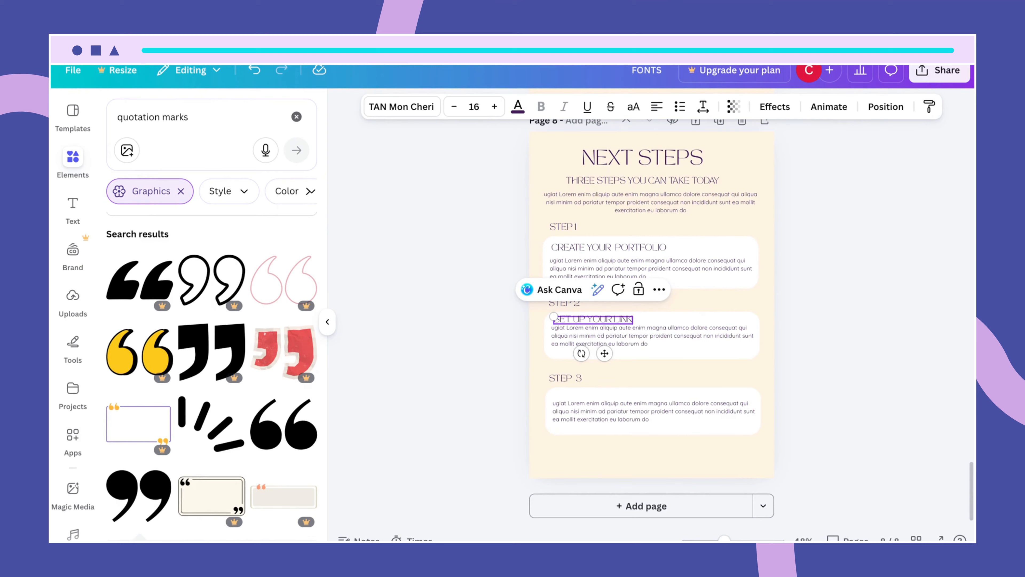
text(E)
text(DIN)
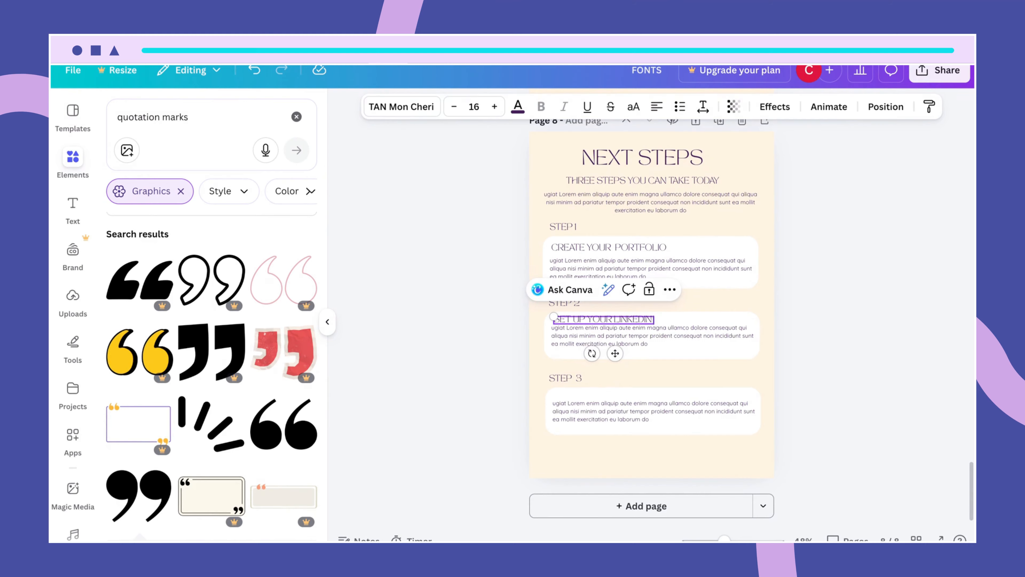
text( ACCOUNT)
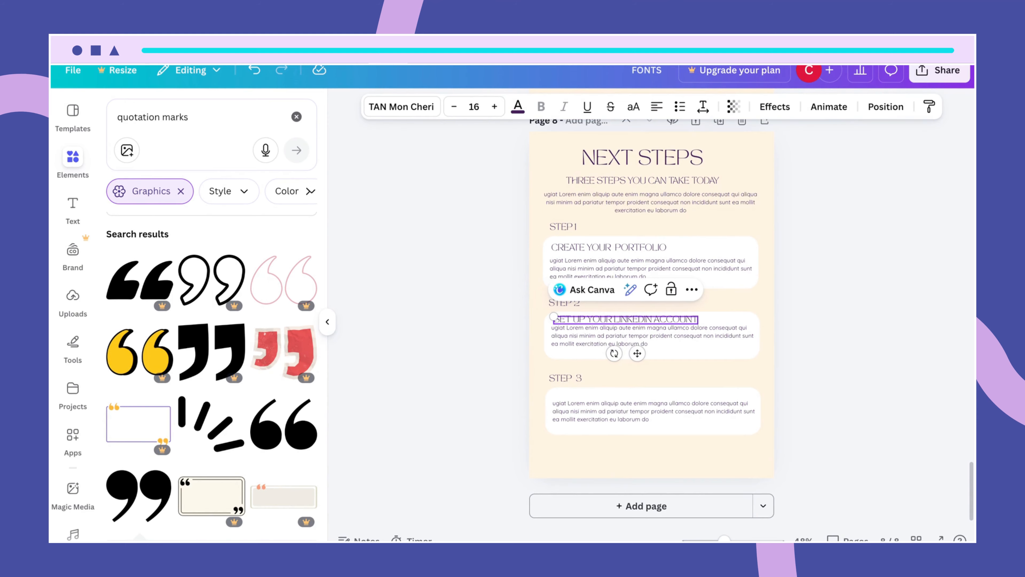
click(704, 356)
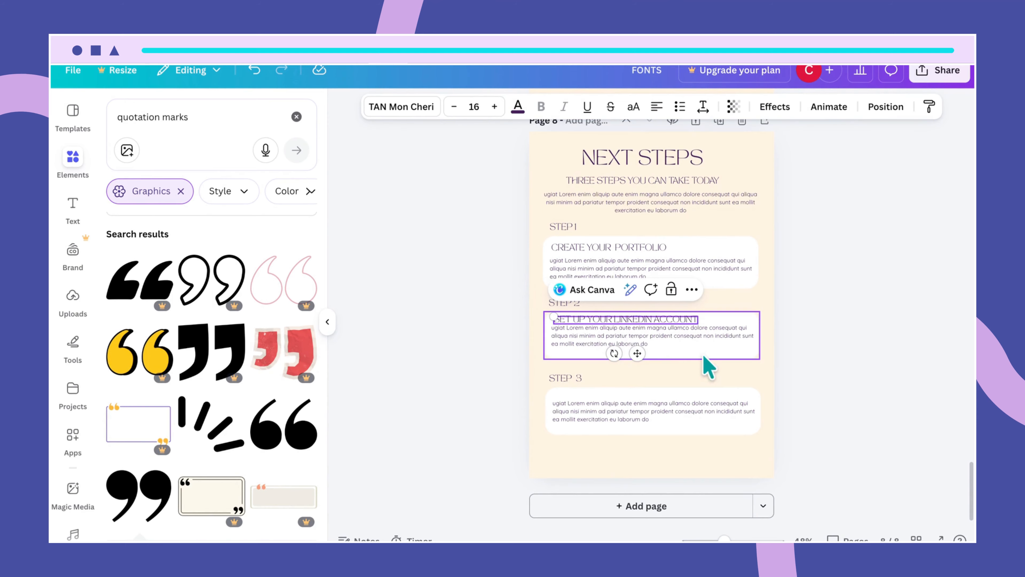
- Nudge the Step 2 body text lower and compare the three step cards
click(682, 342)
drag(682, 342, 650, 364)
click(666, 353)
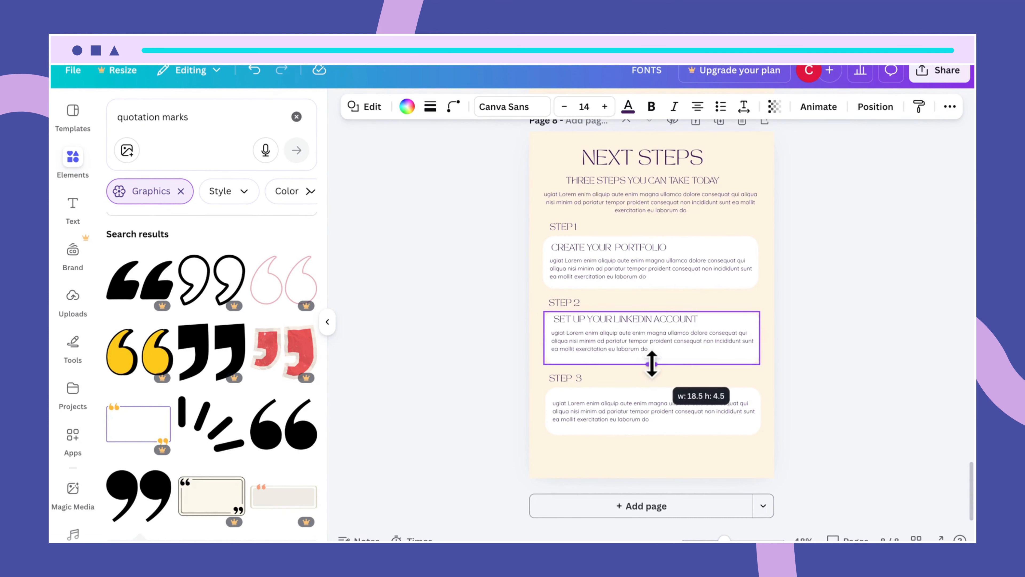
click(749, 387)
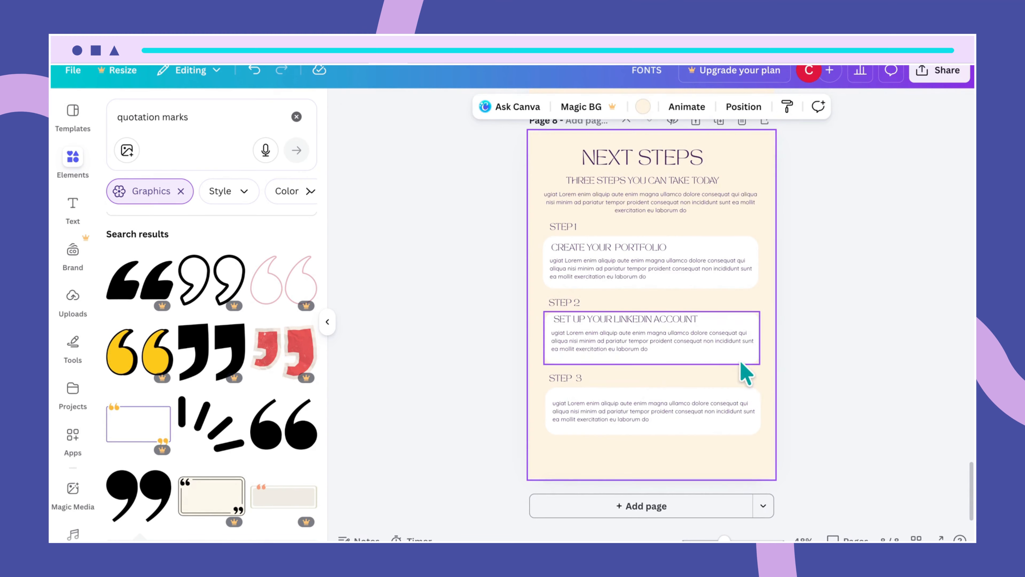
scroll(745, 373, up, 4)
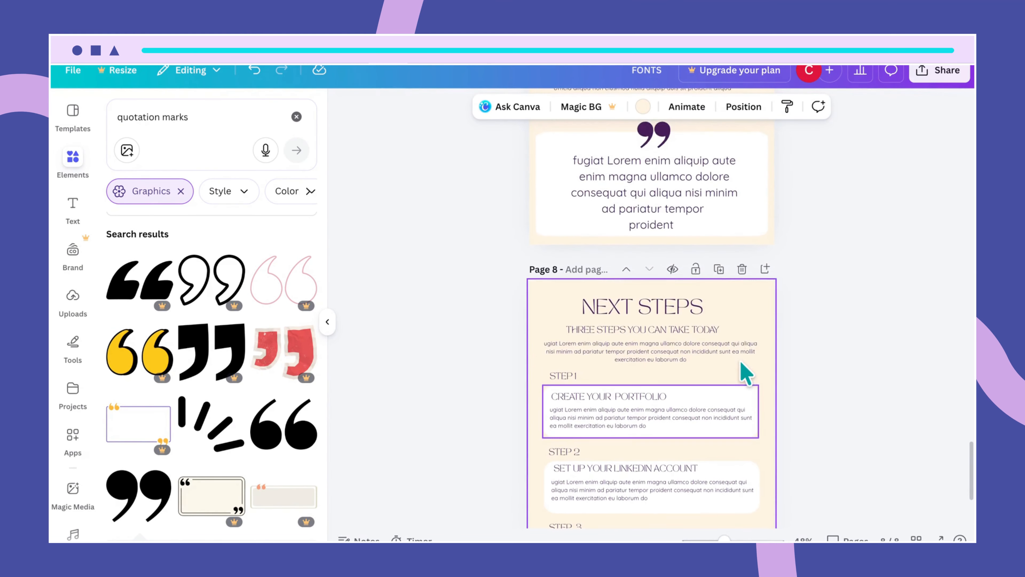
scroll(744, 374, down, 4)
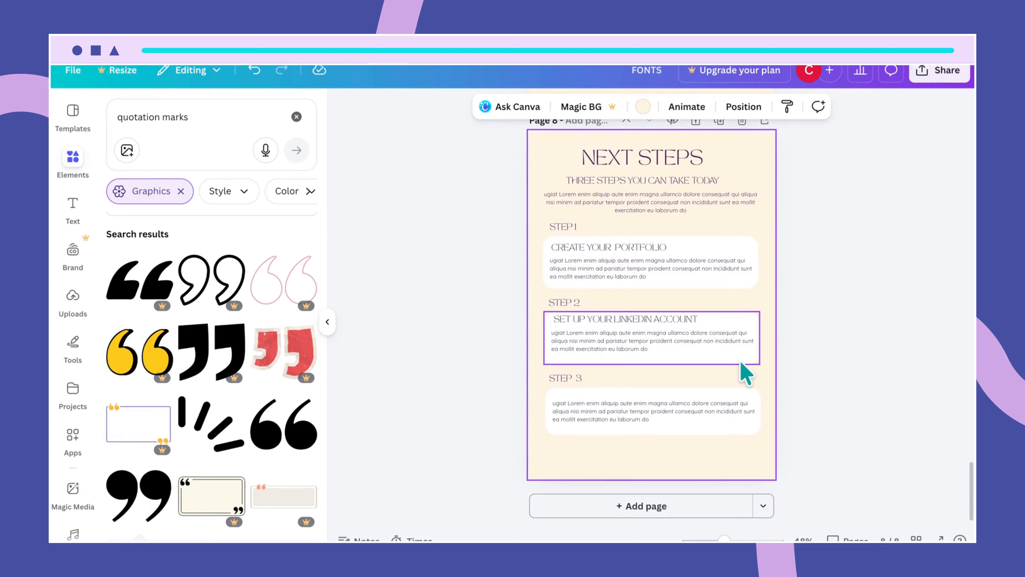
click(751, 249)
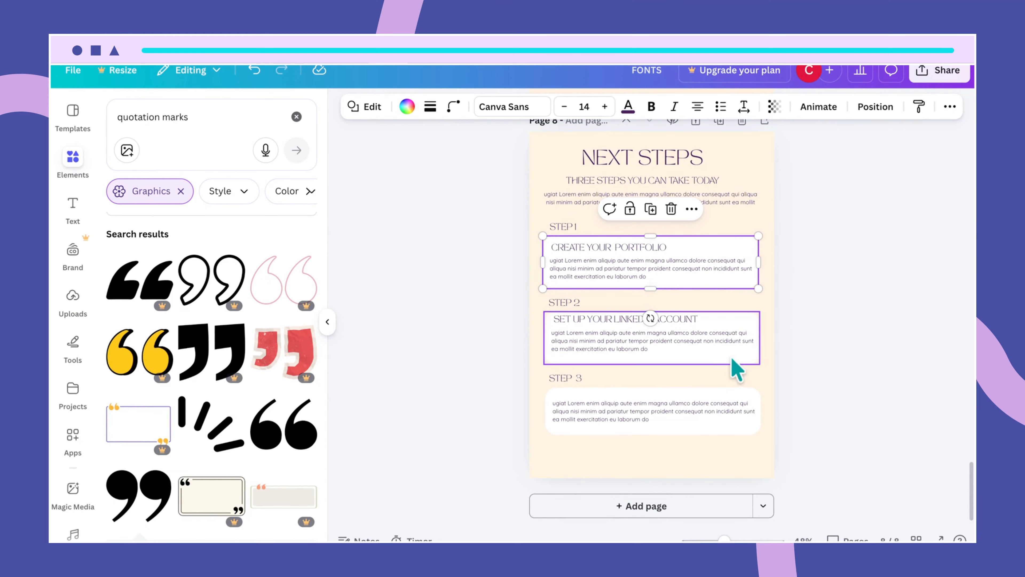
click(680, 430)
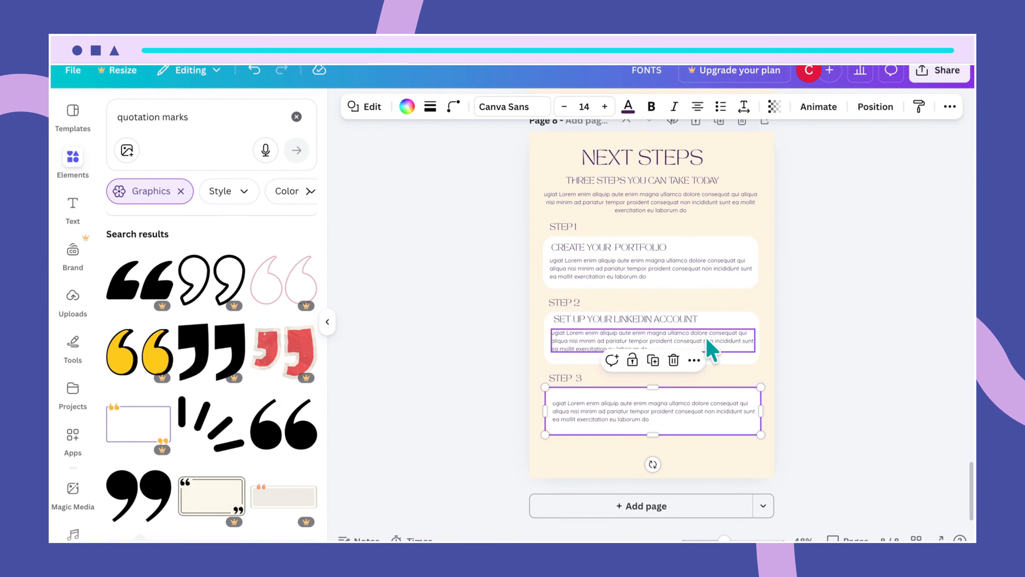
- Nudge the Step 2 body text slightly down below its heading
scroll(710, 349, up, 2)
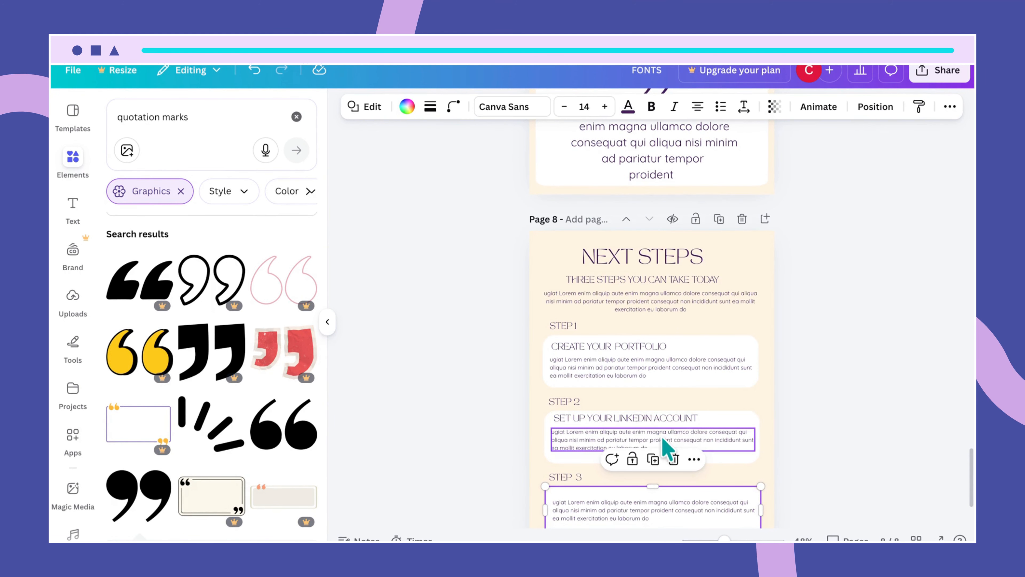
drag(663, 439, 659, 424)
click(664, 419)
click(732, 449)
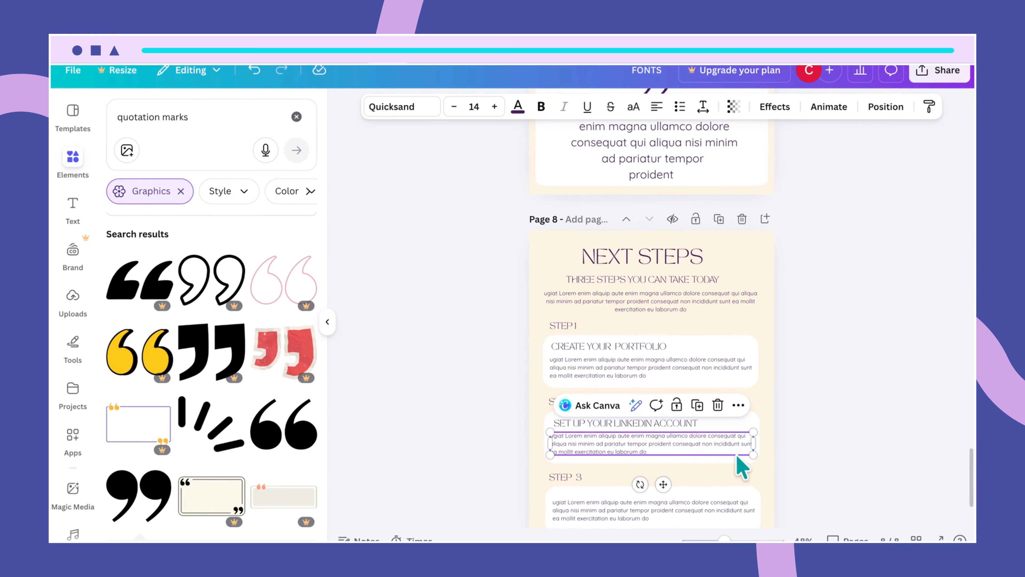
scroll(738, 464, down, 2)
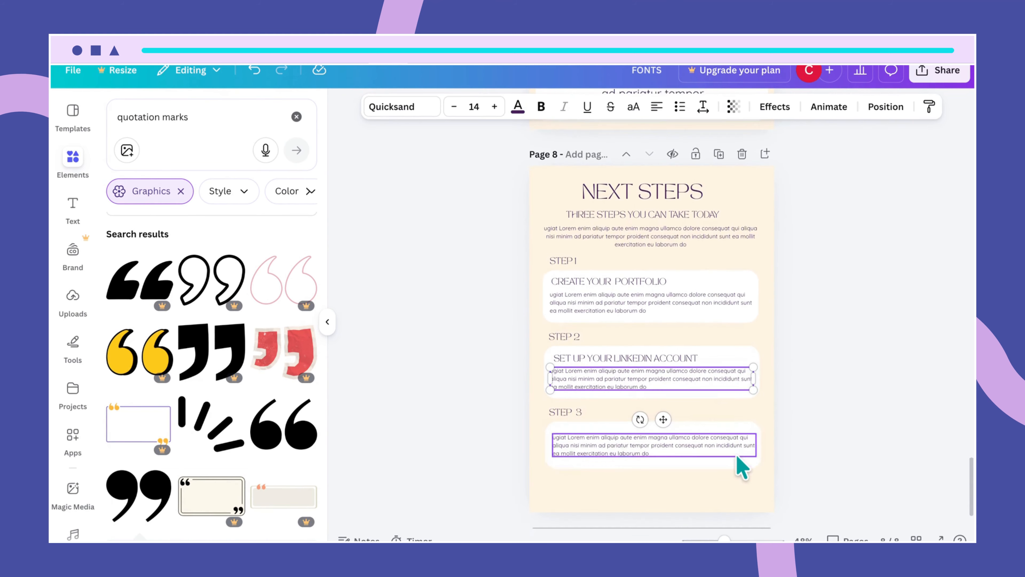
scroll(739, 466, up, 1)
click(710, 483)
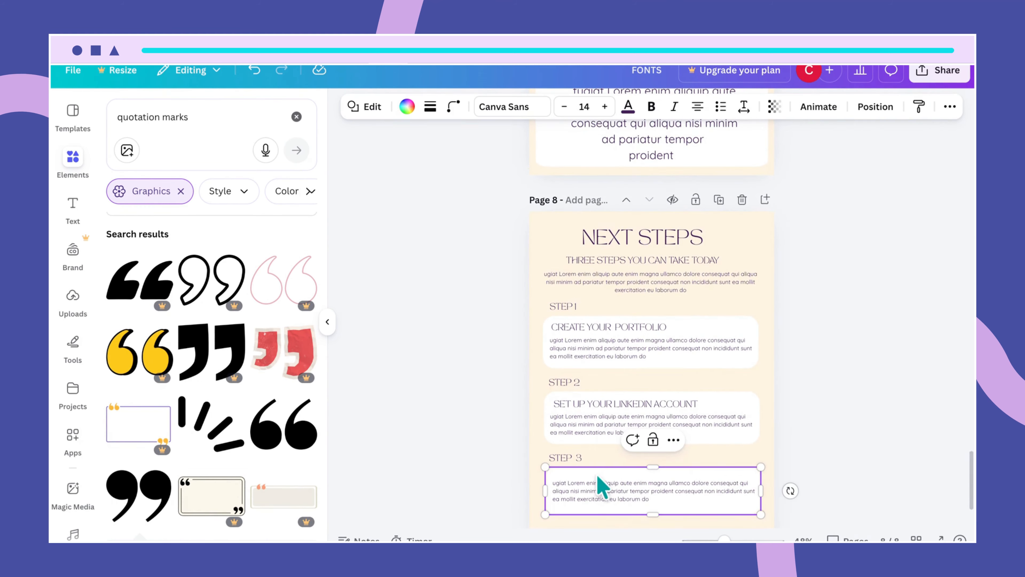
- Copy the Step 2 heading into the Step 3 card and retype it as START PITCHING
click(627, 404)
drag(627, 406, 622, 475)
double_click(623, 474)
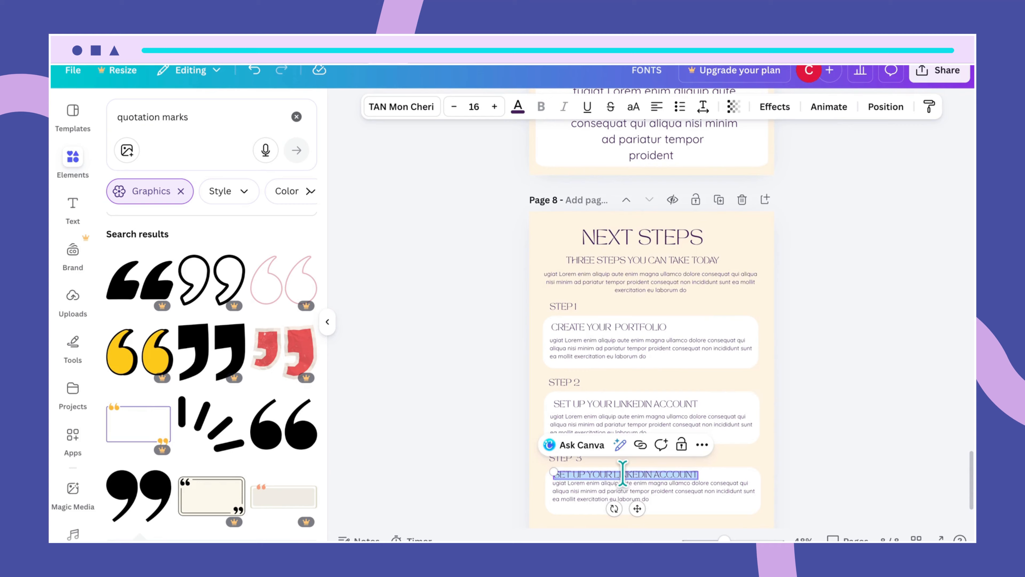
text(STA)
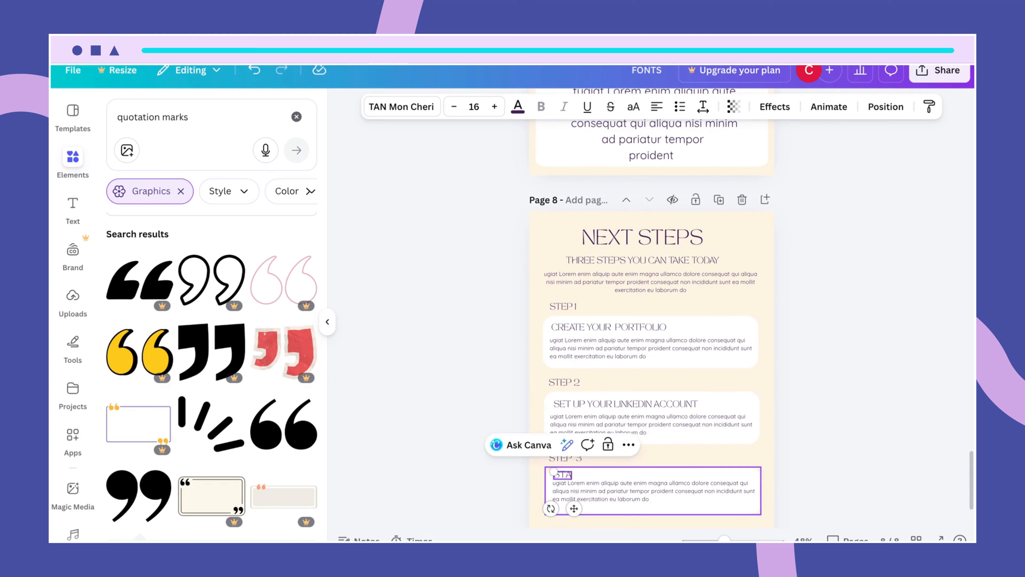
text(RT PIT)
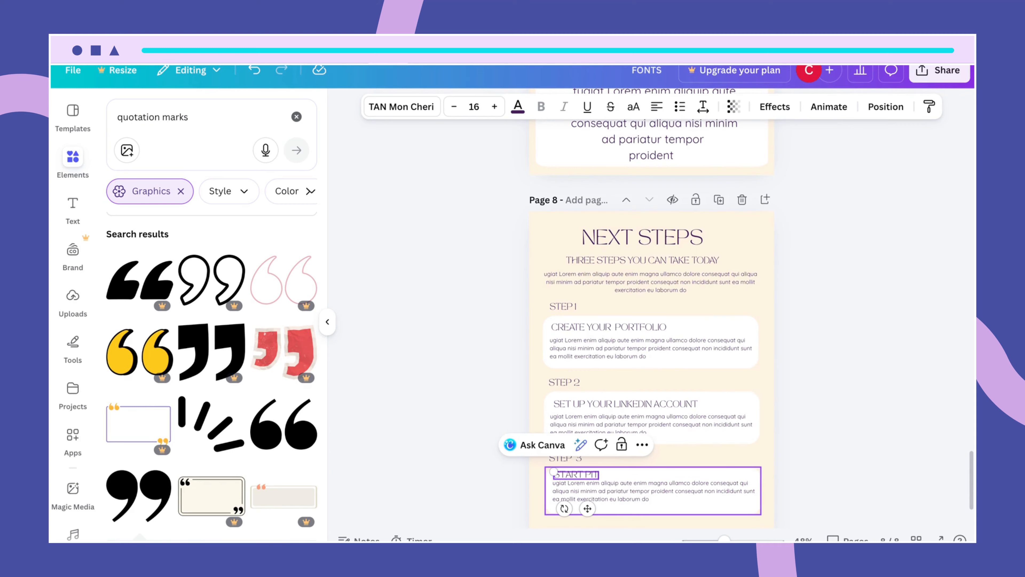
text(CHING)
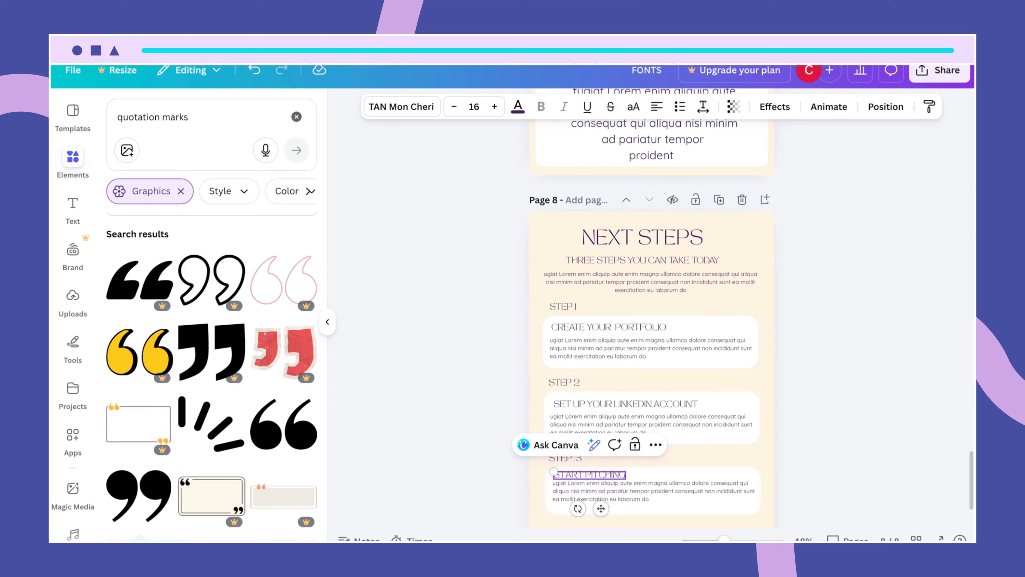
click(686, 508)
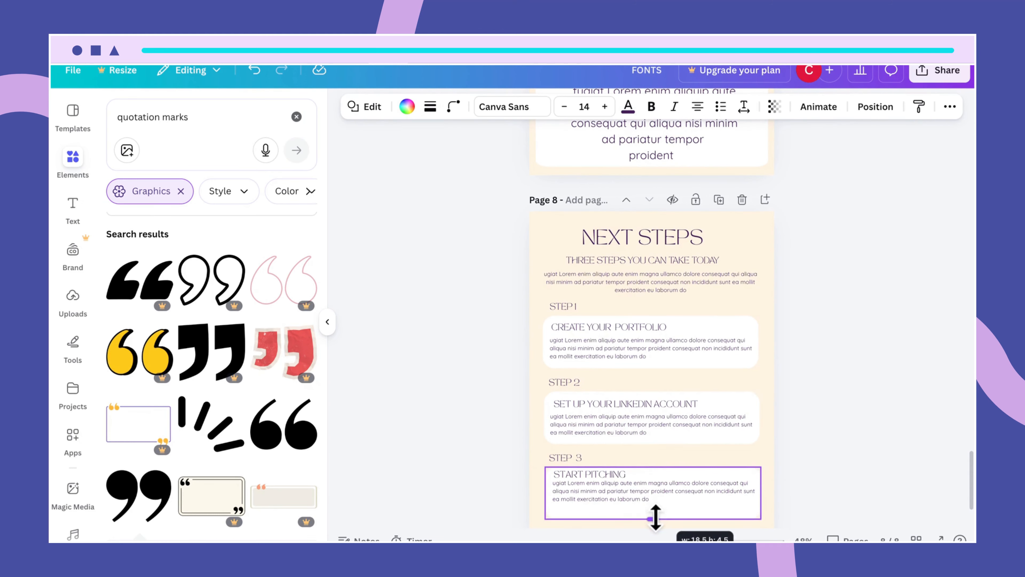
- Position the START PITCHING heading and the Step 3 body text beneath it
click(682, 491)
drag(681, 496, 686, 501)
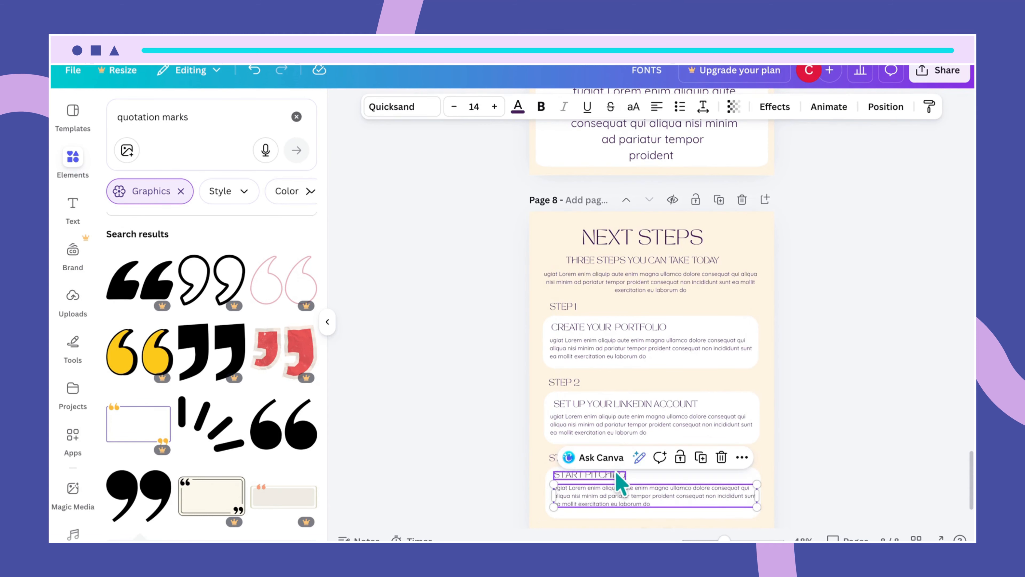
drag(616, 473, 618, 478)
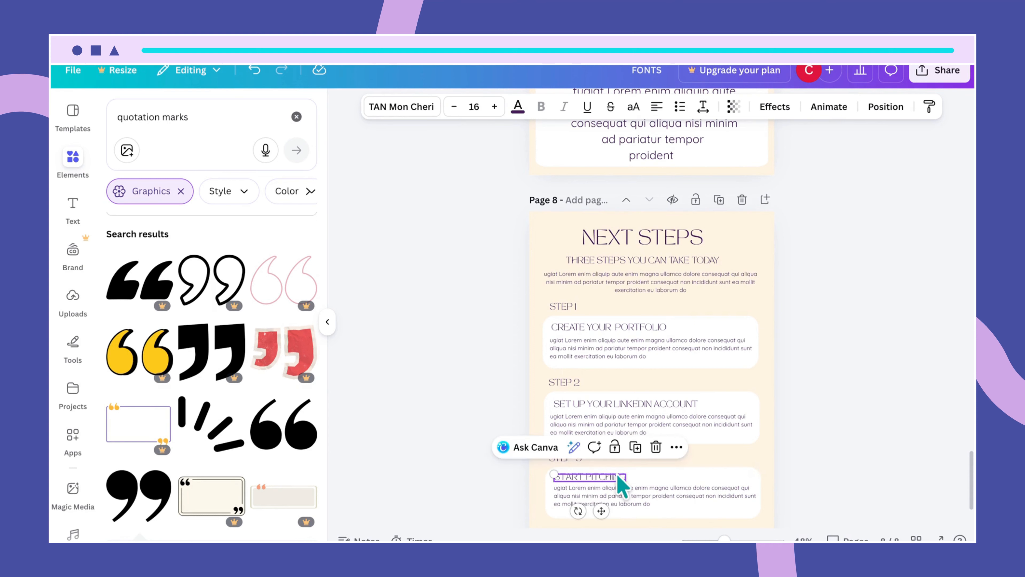
drag(666, 505, 664, 498)
click(609, 482)
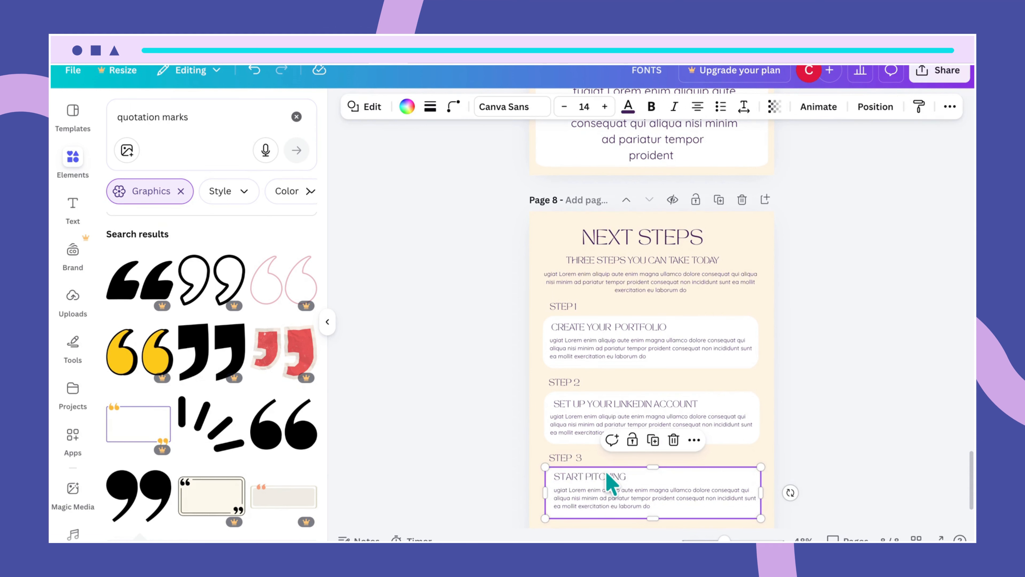
click(829, 469)
- Marquee-select the Step 1–3 cards and drag the group slightly lower
scroll(803, 390, down, 2)
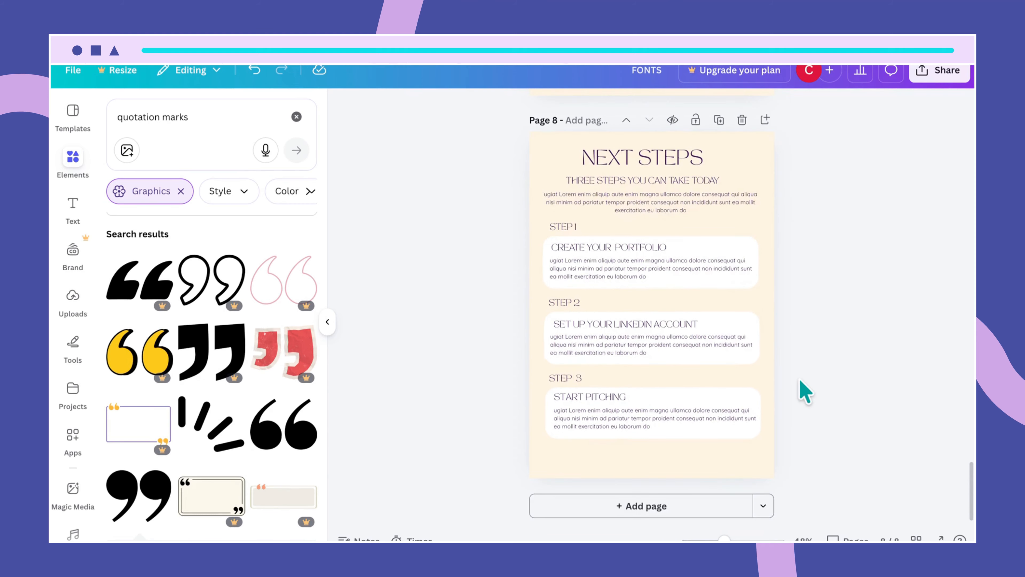
scroll(803, 390, up, 2)
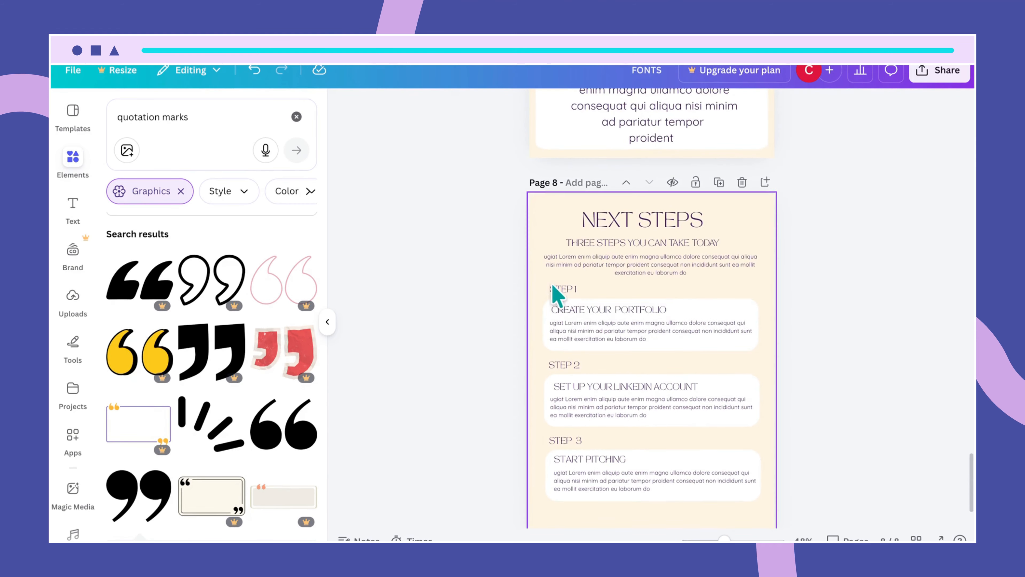
drag(541, 275, 662, 482)
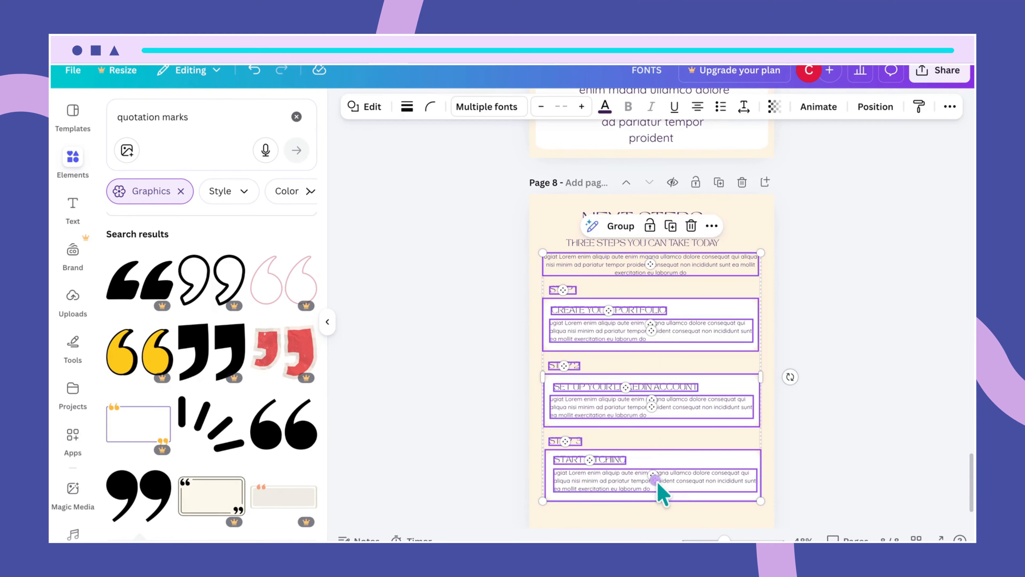
double_click(678, 478)
click(541, 301)
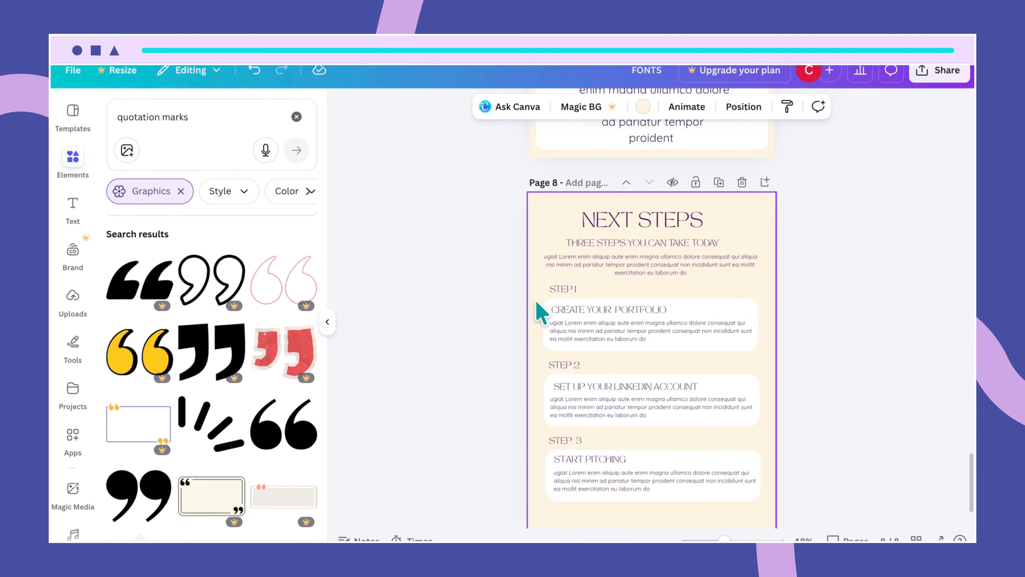
drag(542, 284, 668, 500)
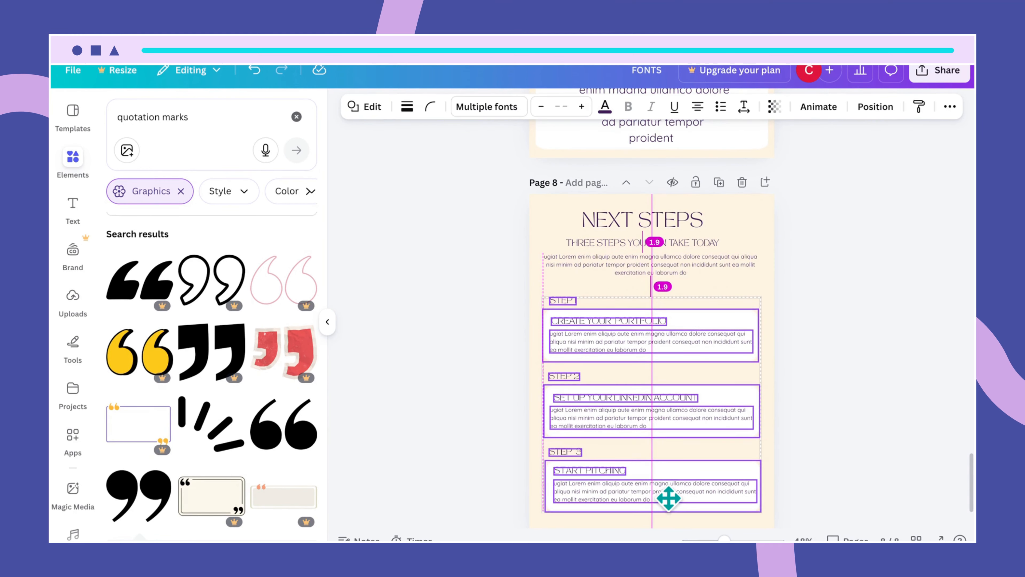
drag(668, 498, 668, 499)
click(791, 472)
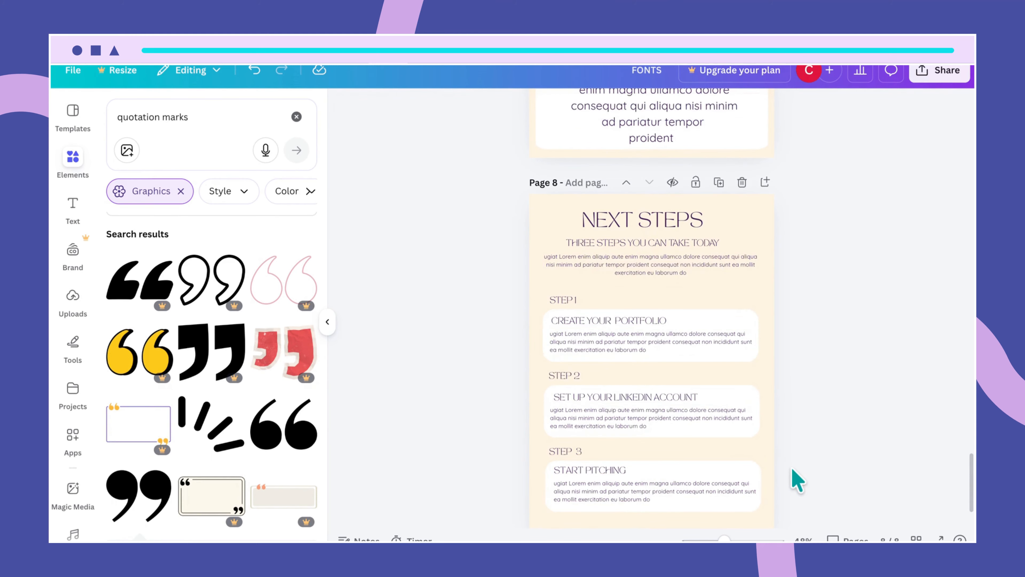
scroll(797, 480, down, 2)
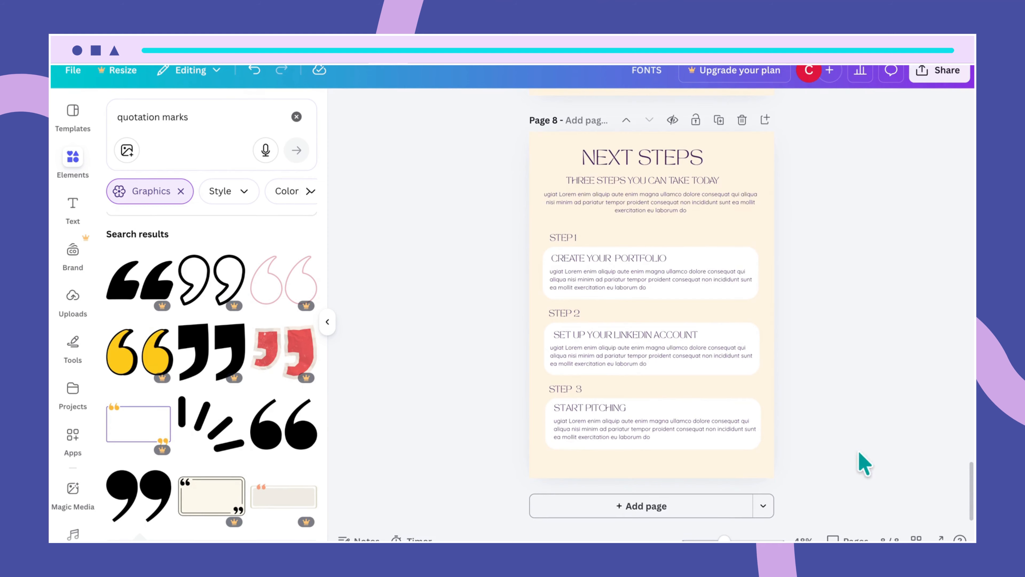
- Nudge the intro paragraph under the THREE STEPS YOU CAN TAKE TODAY subtitle slightly down
click(671, 204)
mouse_move(671, 204)
mouse_down()
mouse_move(662, 187)
mouse_move(670, 222)
mouse_up()
click(662, 184)
click(666, 211)
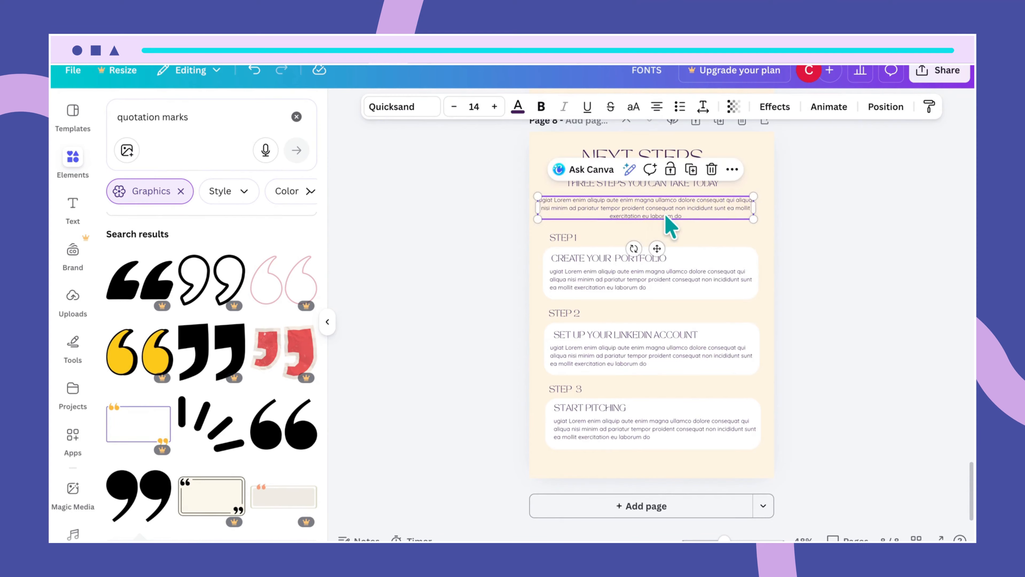
click(682, 230)
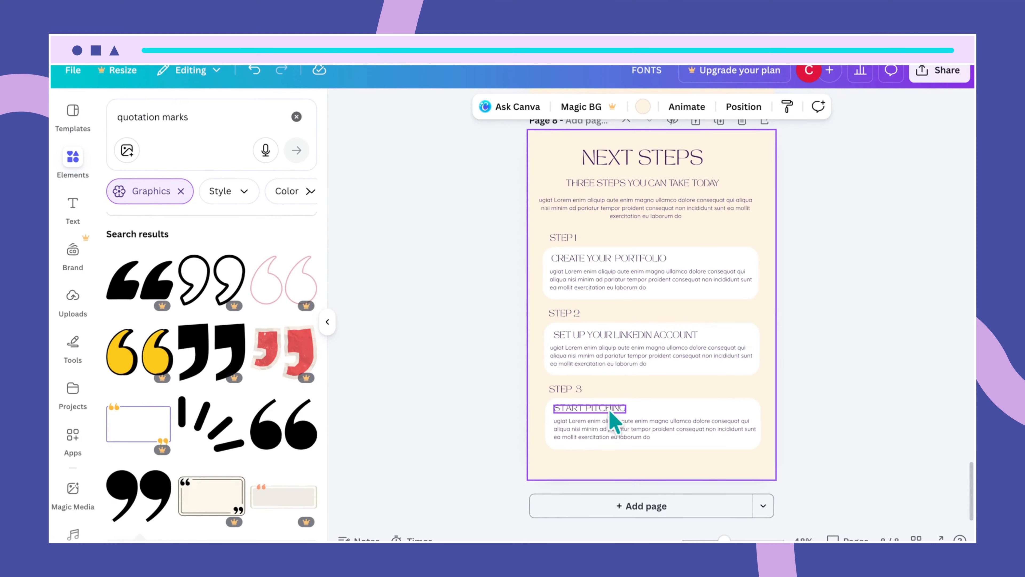
- Move the START PITCHING heading and its paragraph lower inside the Step 3 card
click(614, 420)
click(657, 411)
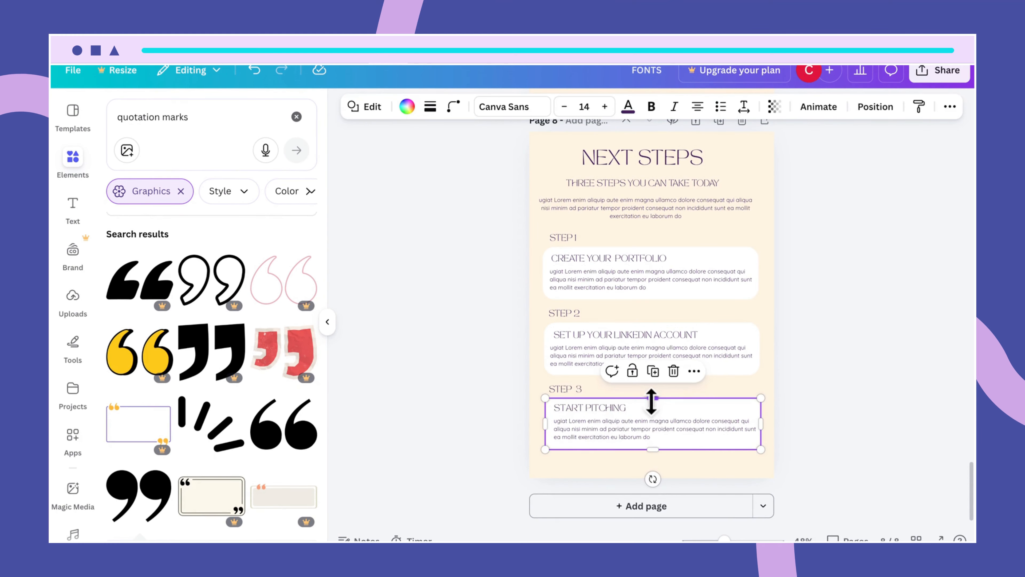
click(614, 408)
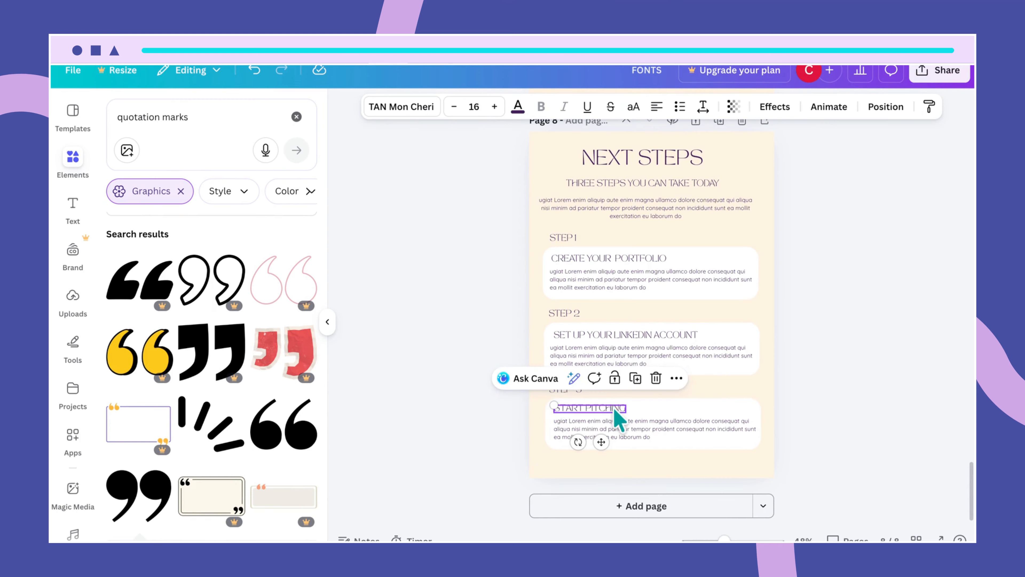
drag(615, 408, 614, 410)
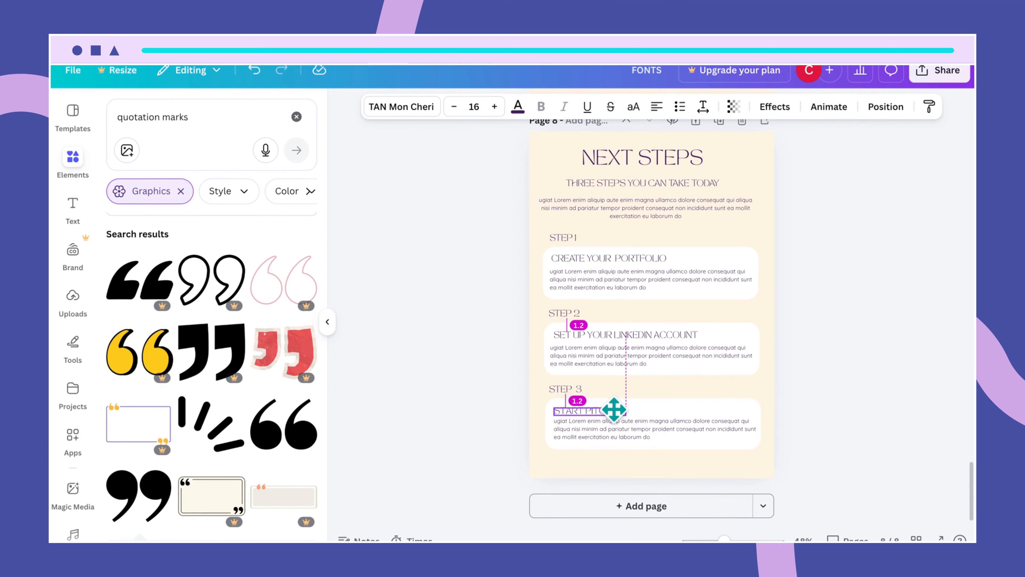
drag(614, 408, 631, 430)
click(628, 428)
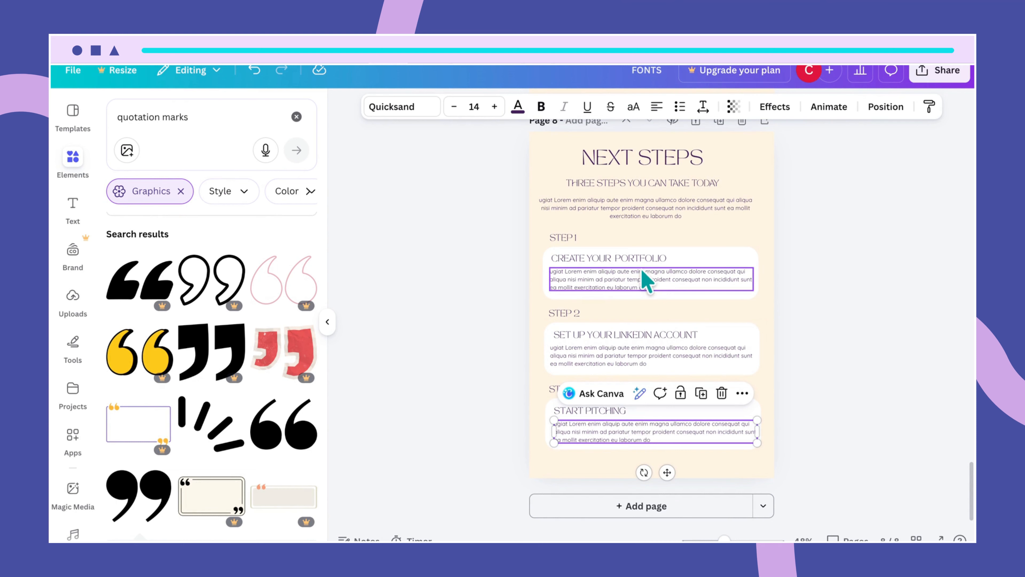
click(686, 448)
click(725, 479)
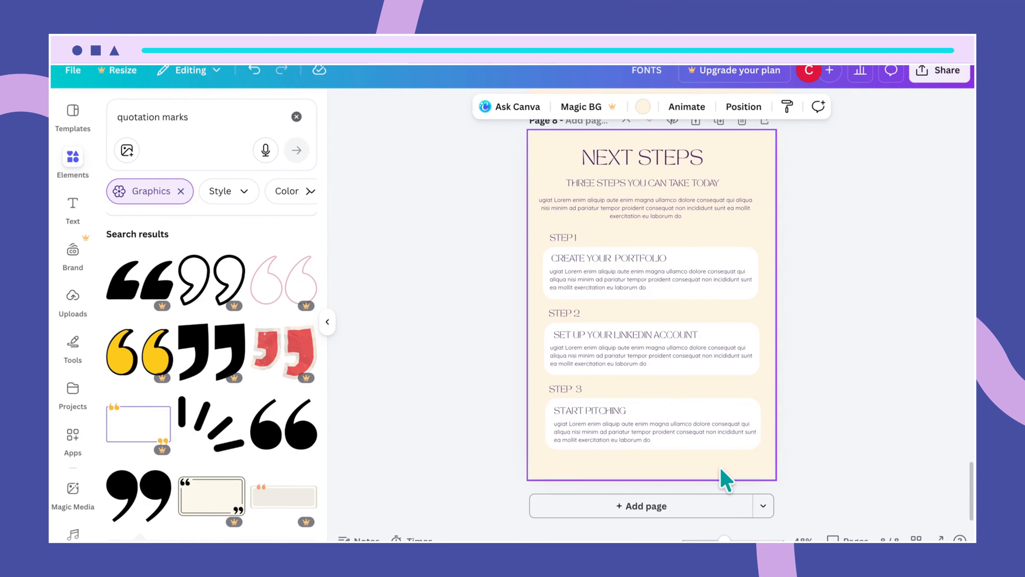
scroll(743, 355, up, 3)
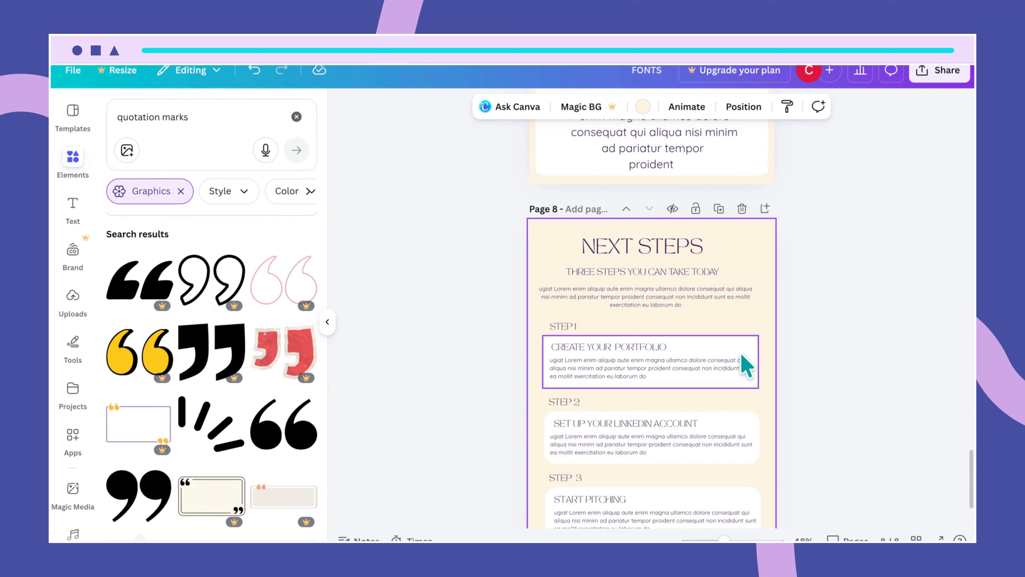
scroll(741, 354, down, 1)
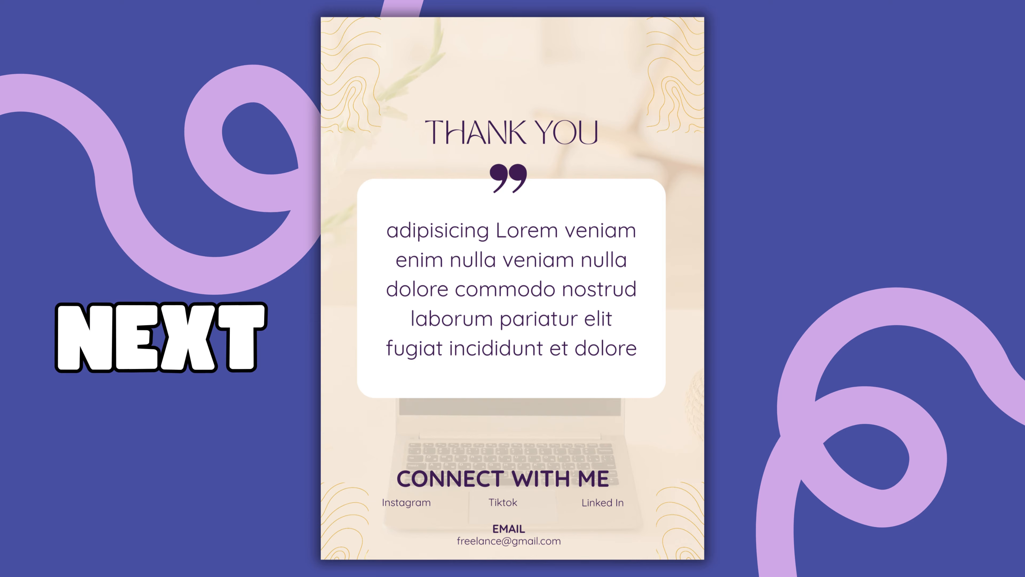
scroll(746, 367, down, 2)
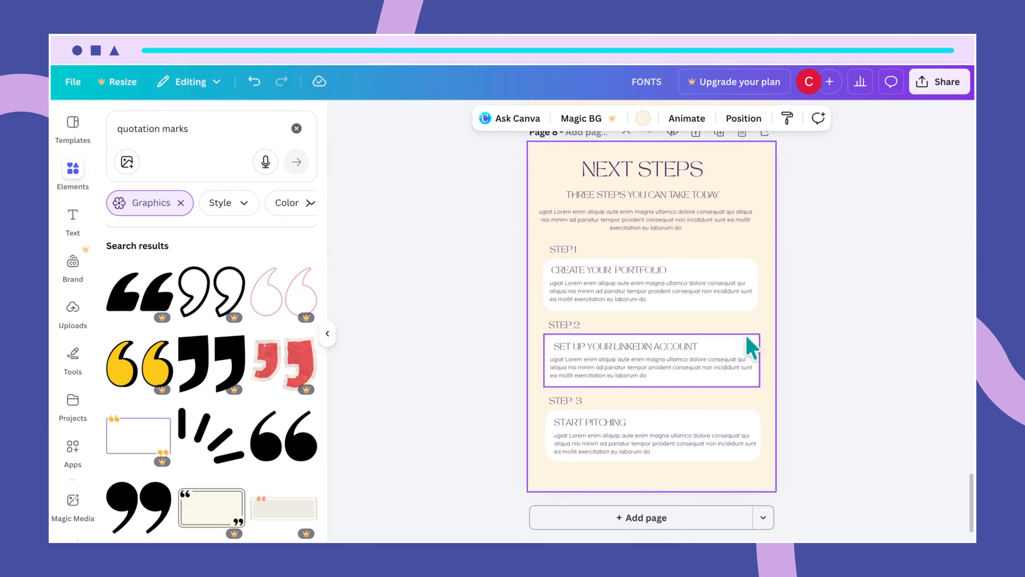
- Duplicate the Next Steps page and delete the copy's intro paragraph and subtitle
scroll(737, 258, up, 2)
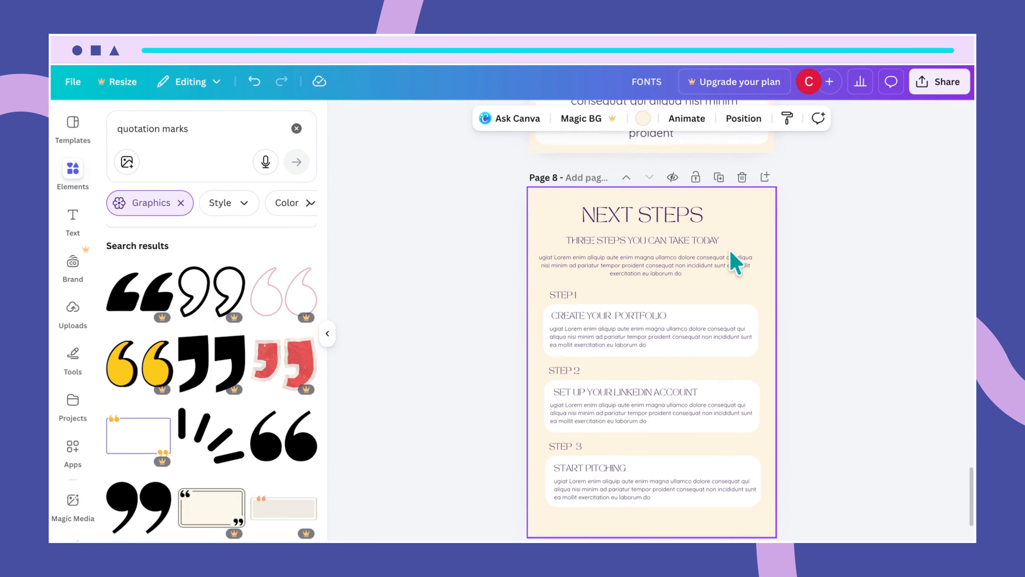
click(720, 179)
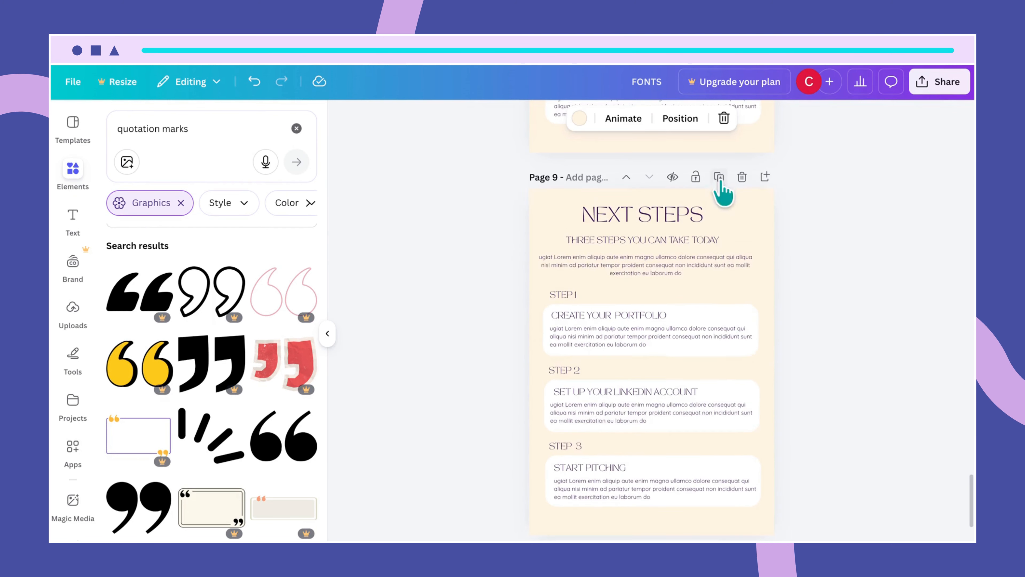
click(682, 269)
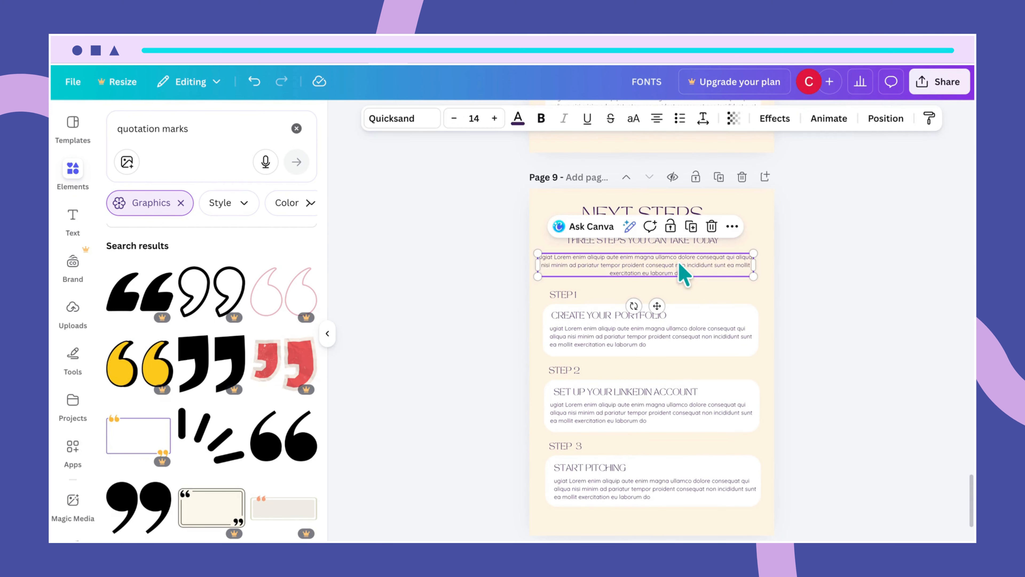
key(Delete)
click(646, 240)
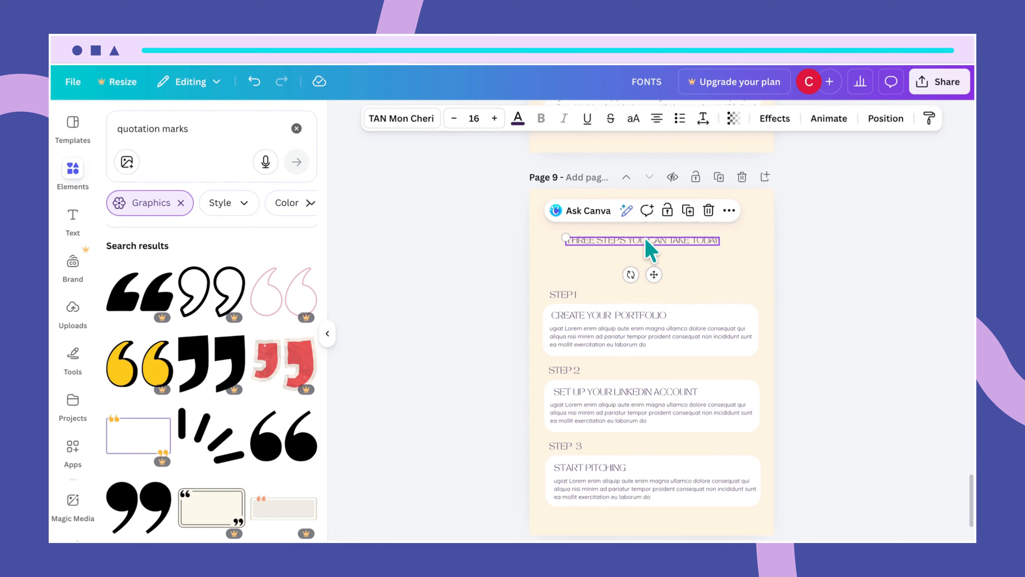
key(Delete)
- Move the NEXT STEPS title down and select the Step 2 and Step 3 cards
drag(636, 218, 652, 273)
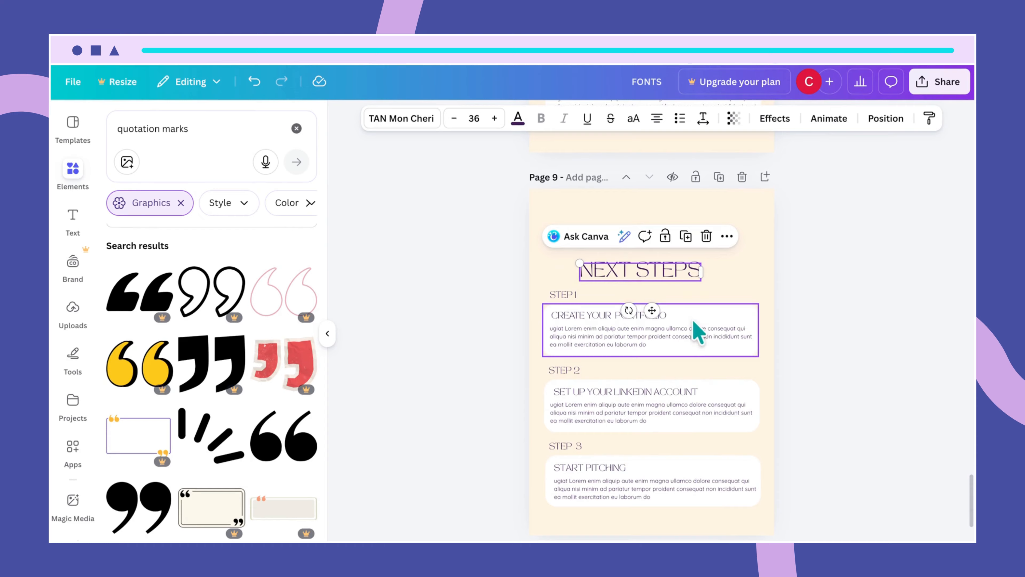
click(700, 327)
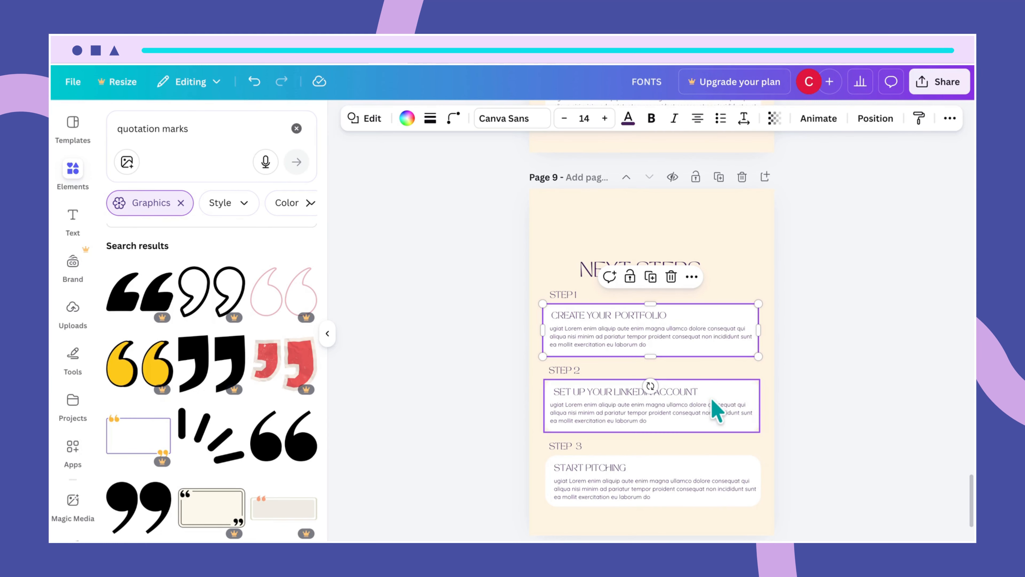
drag(767, 373, 572, 499)
- Delete the Step 2 and Step 3 cards and the STEP 1 label
key(Delete)
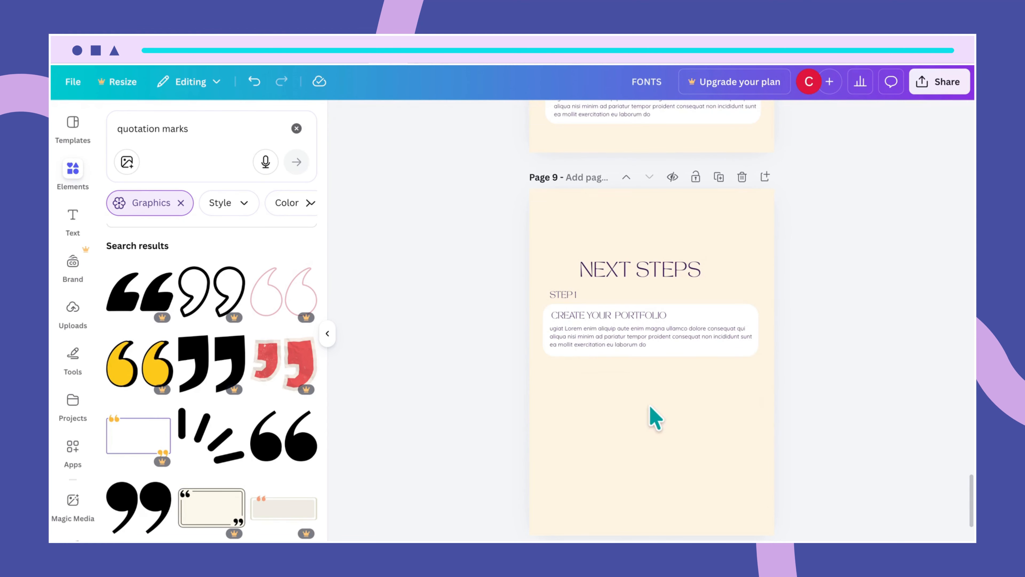
scroll(651, 407, down, 2)
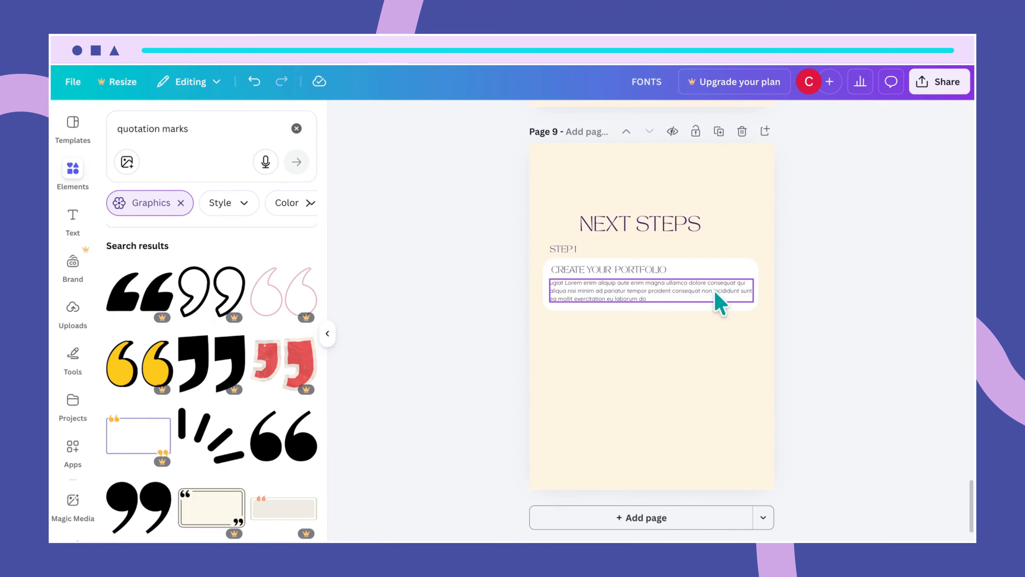
click(573, 249)
key(Delete)
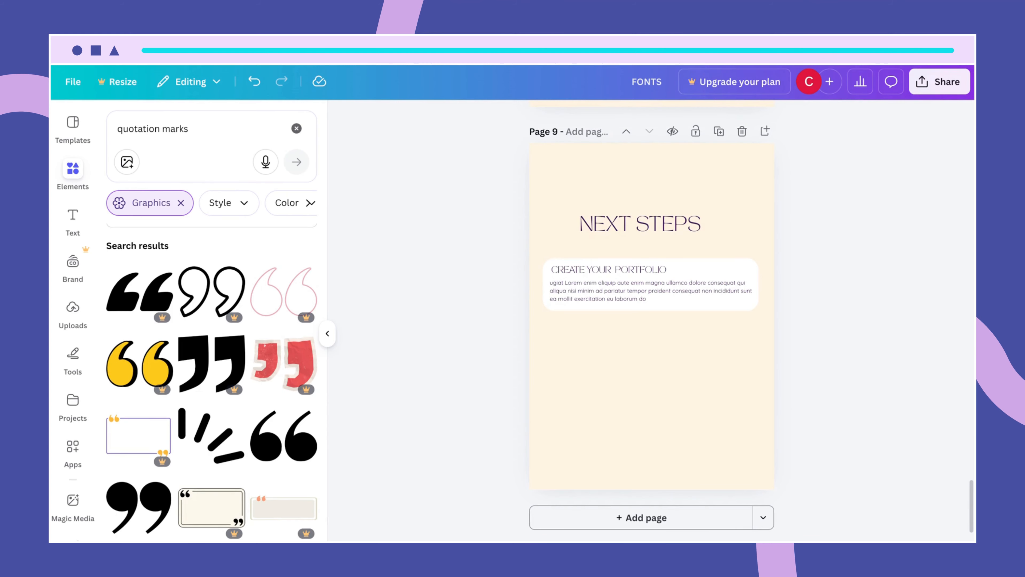
- Resize the Create Your Portfolio card into a larger, taller box centred under the title
click(746, 277)
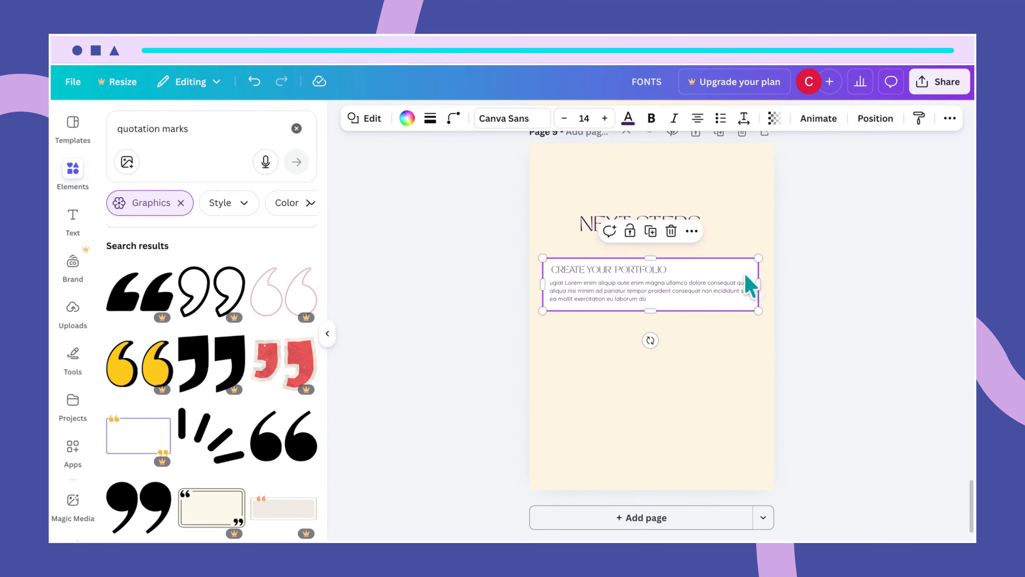
drag(762, 281, 694, 312)
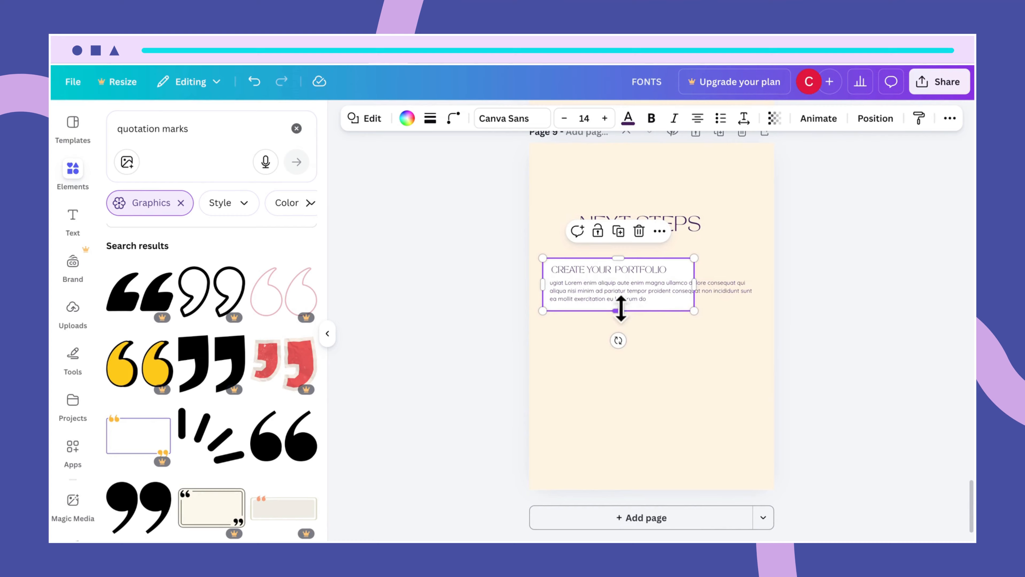
drag(618, 310, 618, 388)
drag(630, 346, 654, 354)
drag(563, 268, 554, 256)
drag(714, 259, 733, 243)
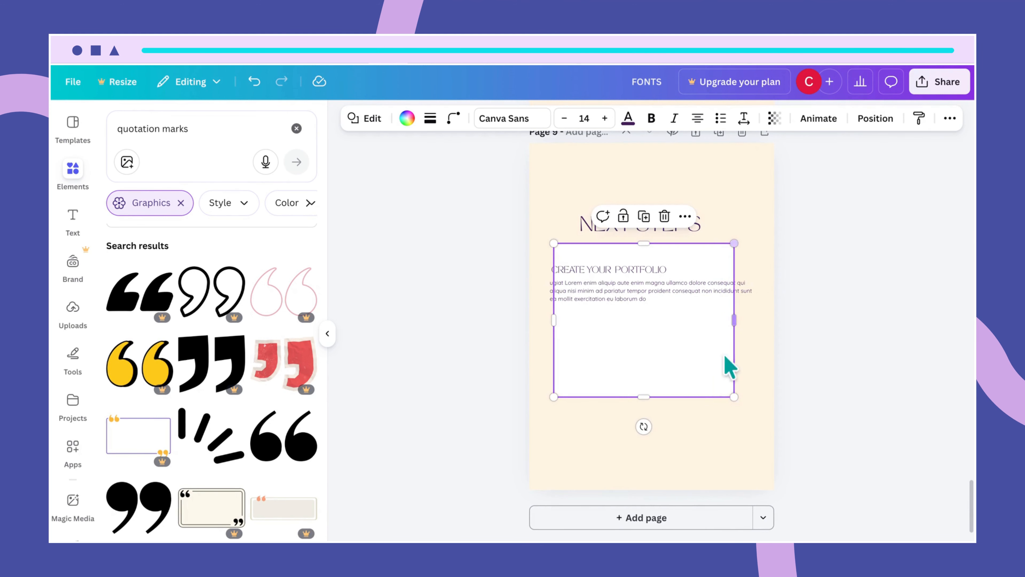
drag(730, 393, 741, 422)
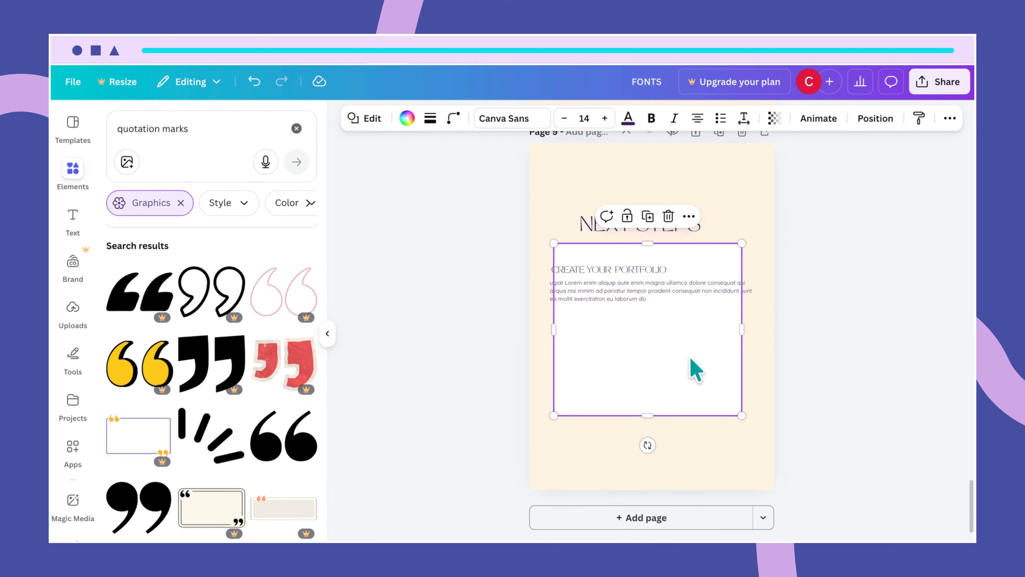
drag(693, 367, 683, 358)
- Change the page title from NEXT STEPS to THANK YOU
click(736, 467)
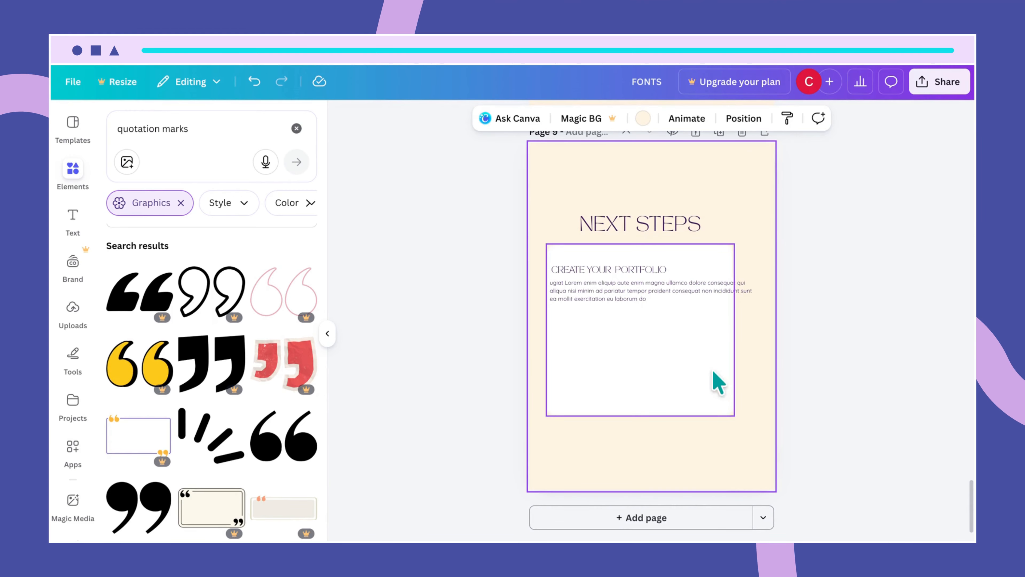
double_click(668, 224)
text(THAN)
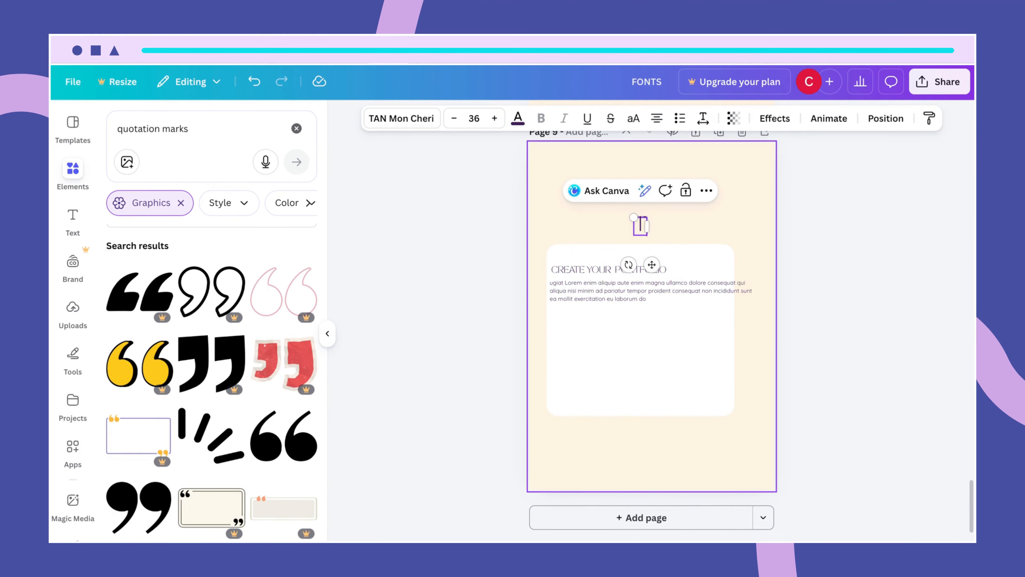
text(K YOU)
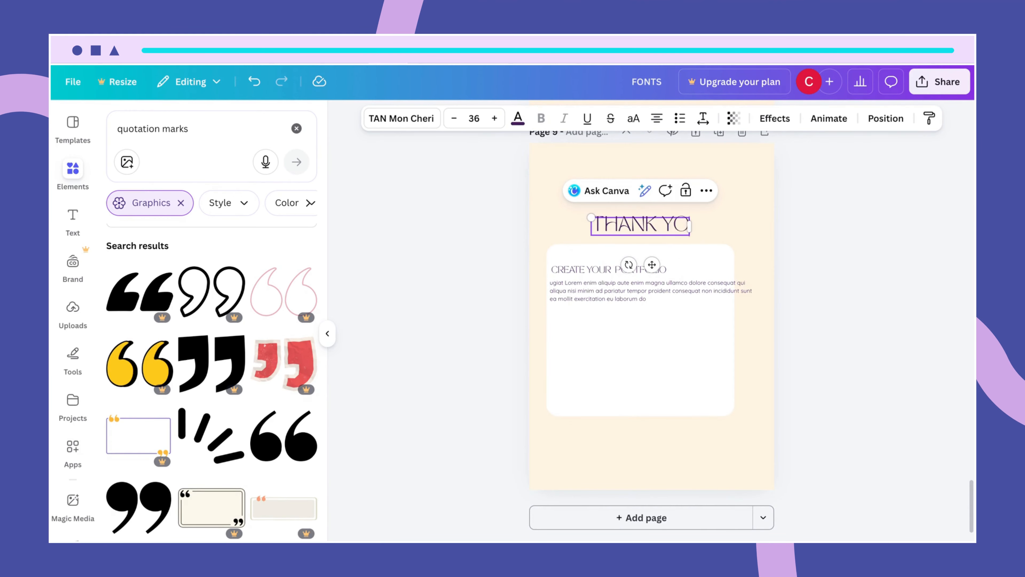
click(728, 450)
- Narrow and lower the card paragraph, centre the CREATE YOUR PORTFOLIO heading, and align the group
click(701, 369)
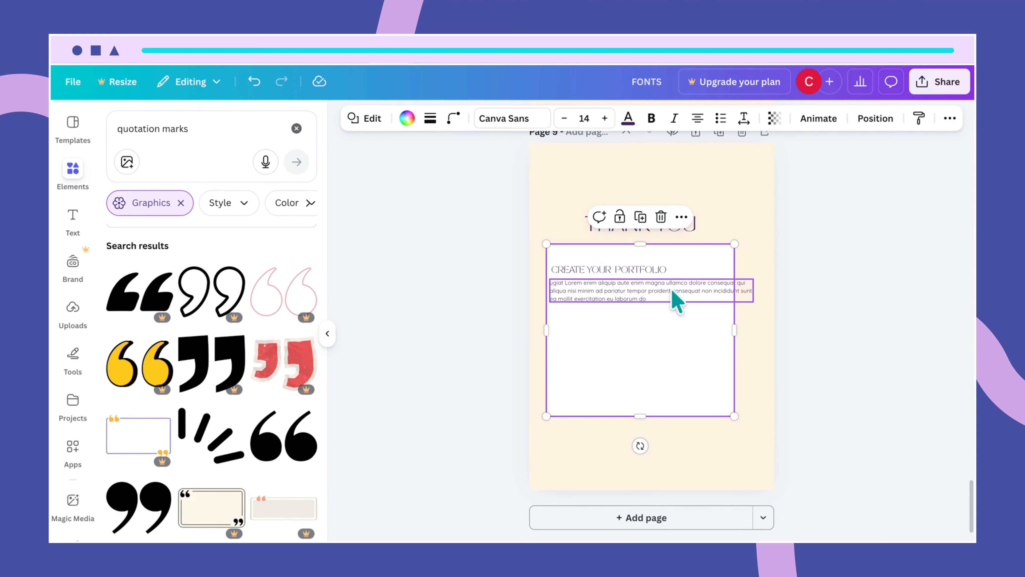
click(675, 297)
drag(752, 290, 698, 321)
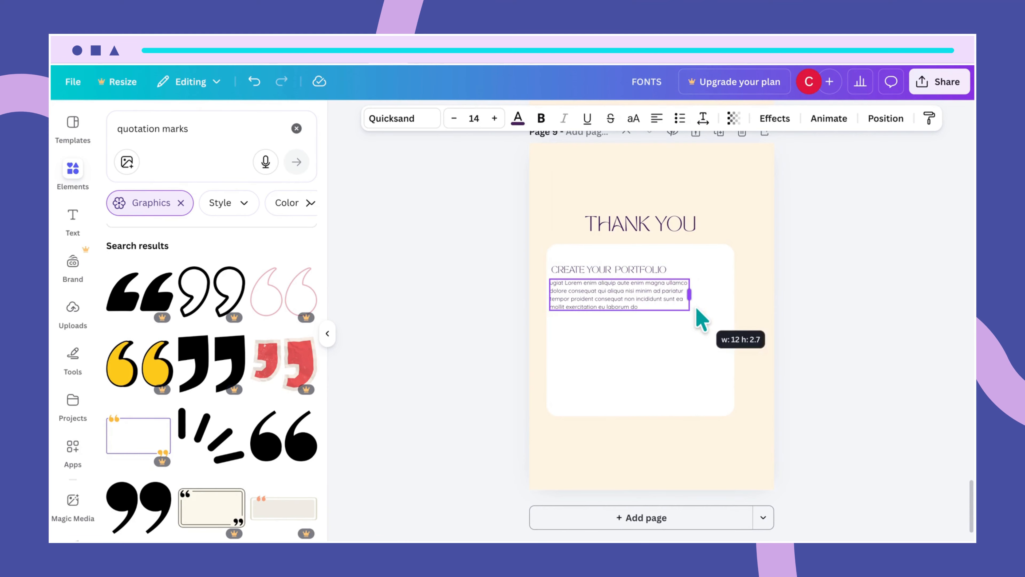
drag(637, 298, 649, 327)
click(607, 267)
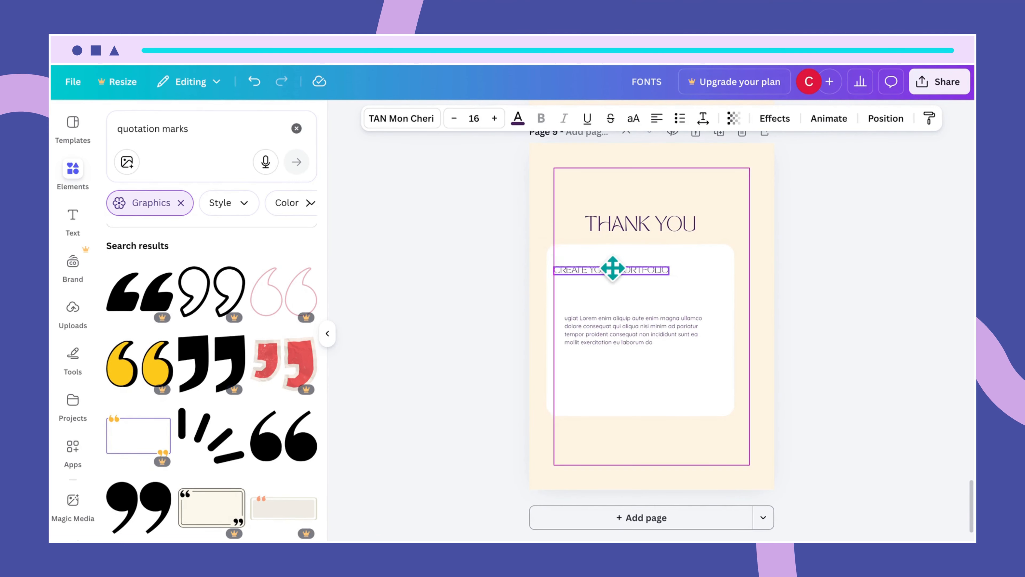
drag(611, 267, 629, 273)
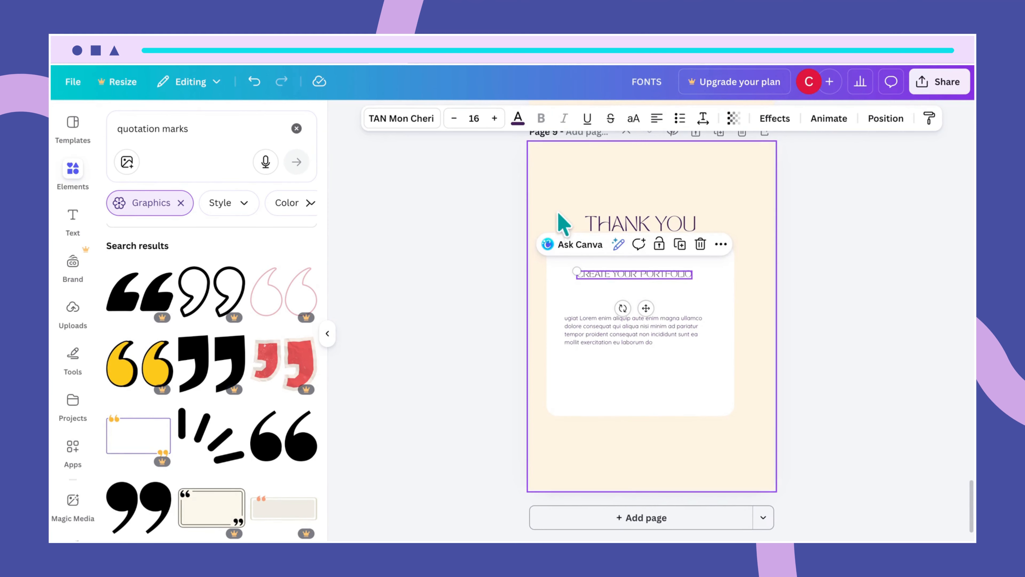
click(555, 190)
drag(556, 191, 692, 362)
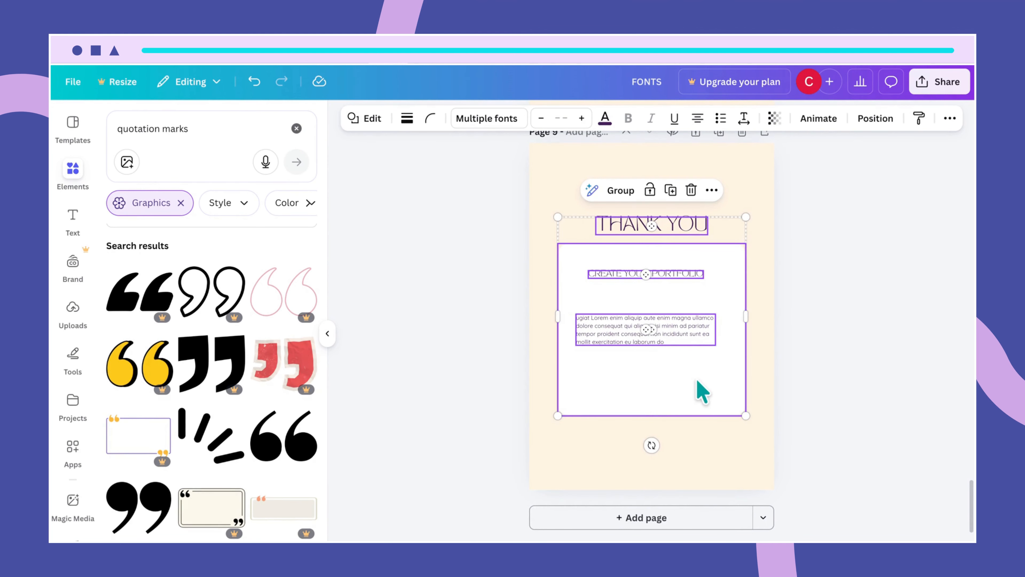
click(727, 466)
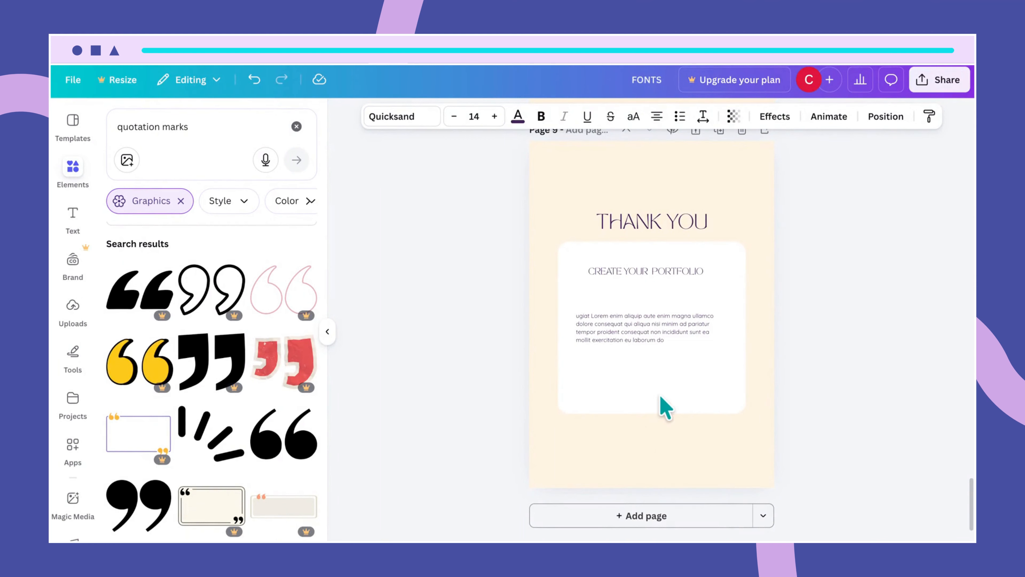
- Shorten the white card, move its body text up, and delete the CREATE YOUR PORTFOLIO heading
click(664, 408)
drag(652, 412, 653, 368)
click(692, 341)
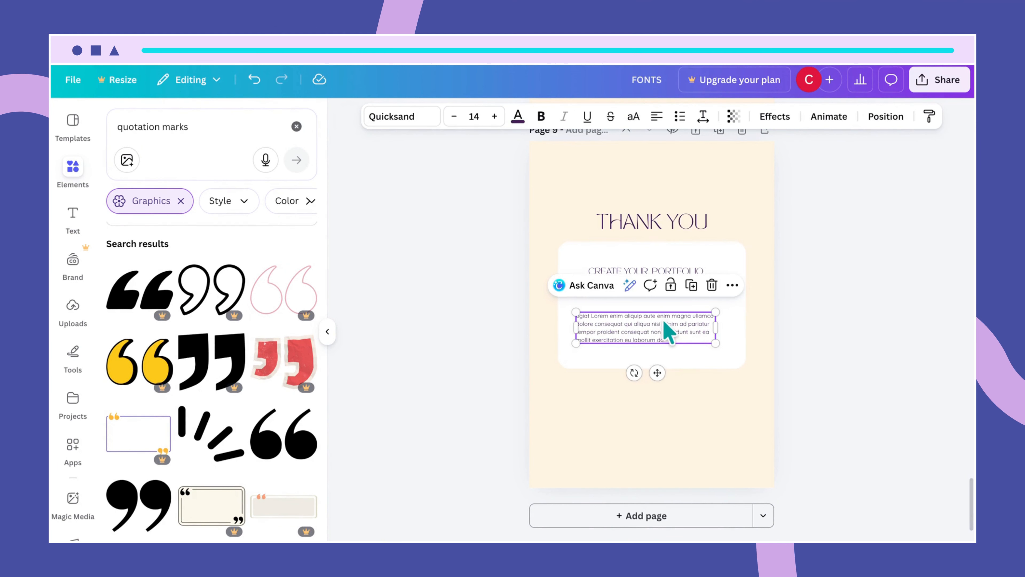
drag(664, 323, 665, 306)
click(684, 290)
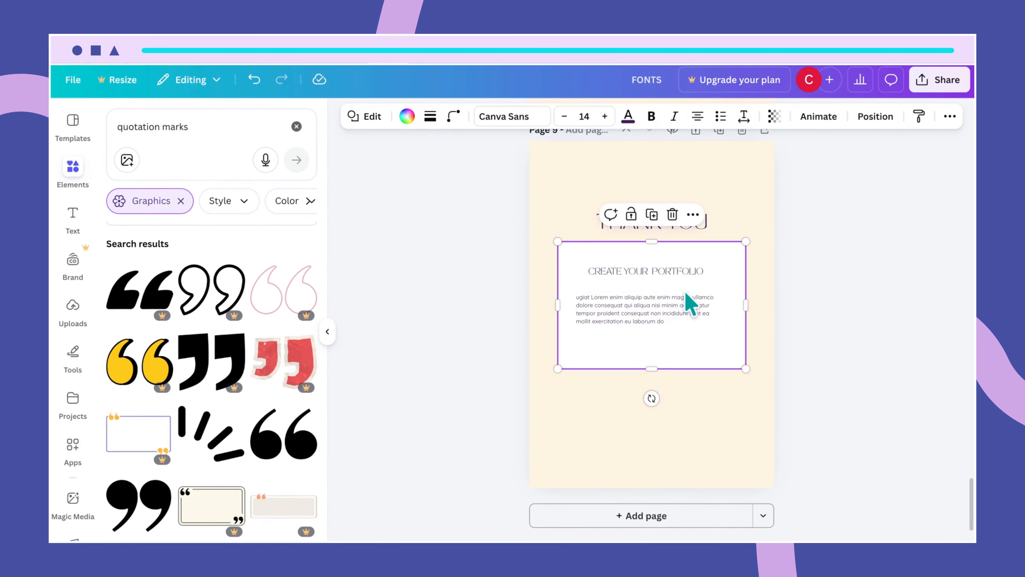
click(675, 275)
key(Delete)
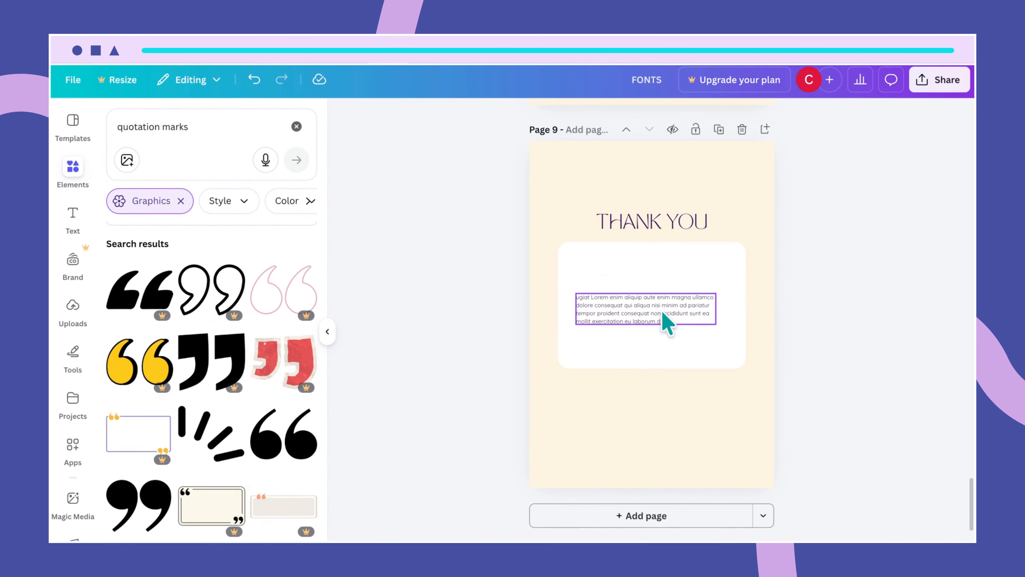
- Set the body text to Quicksand size 33, centre-aligned, and reposition its box
click(665, 319)
click(418, 122)
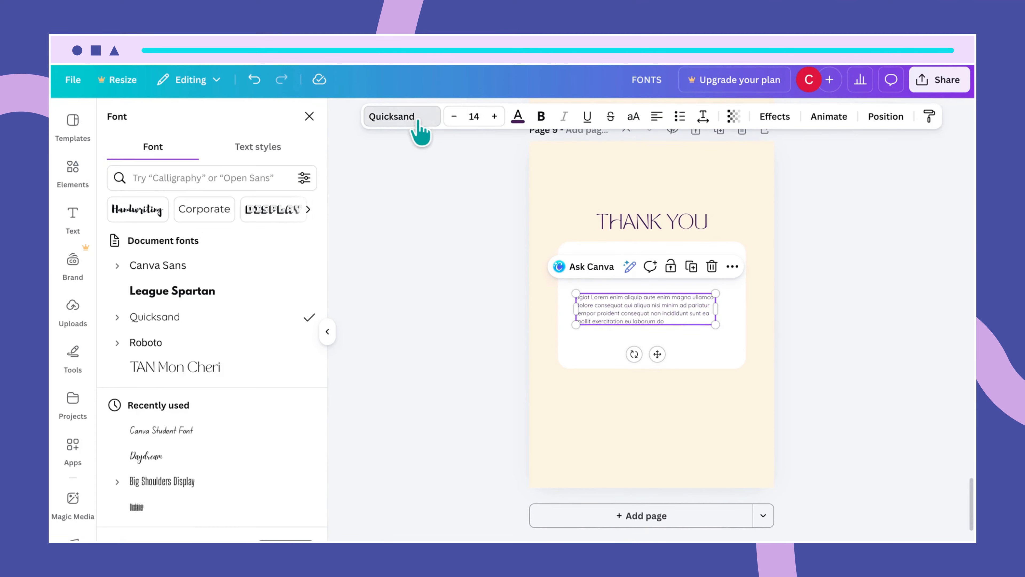
click(481, 117)
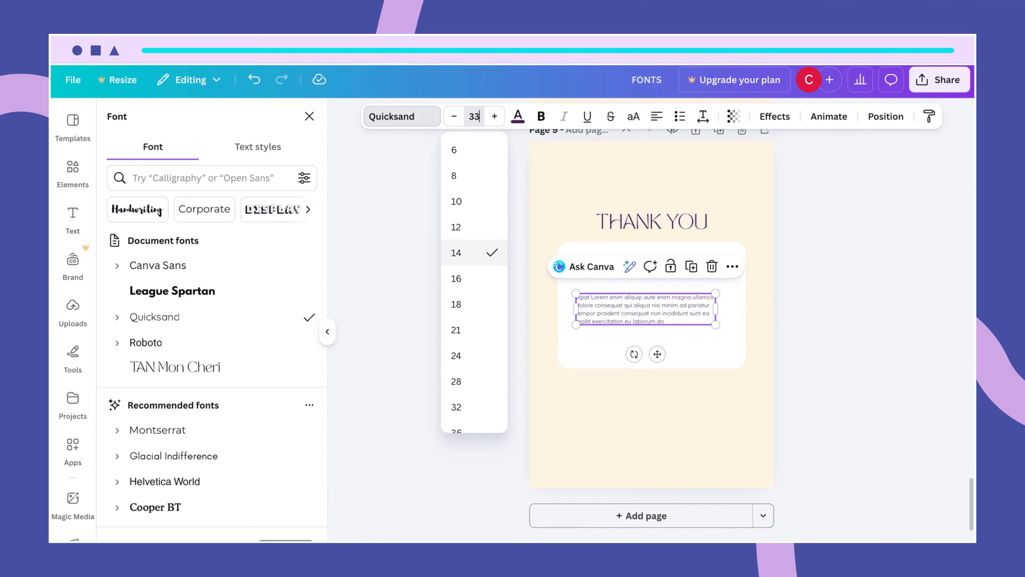
text(33)
key(Return)
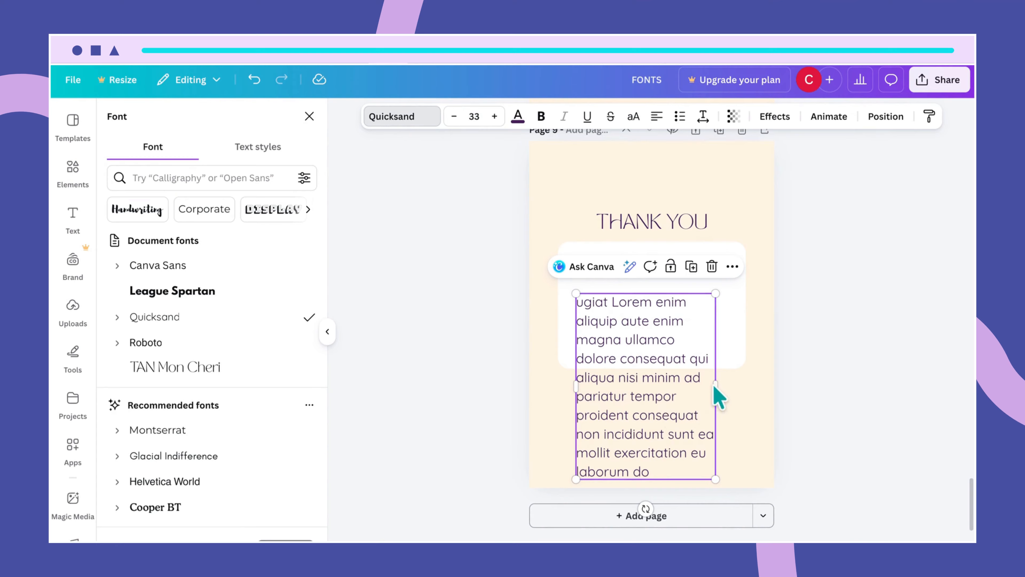
drag(718, 384, 759, 360)
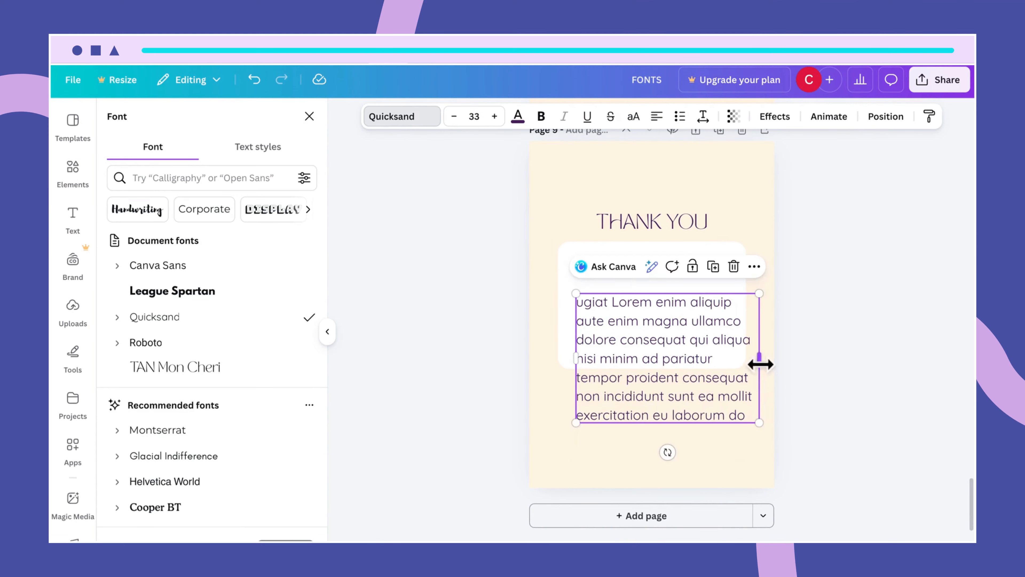
drag(688, 372, 678, 319)
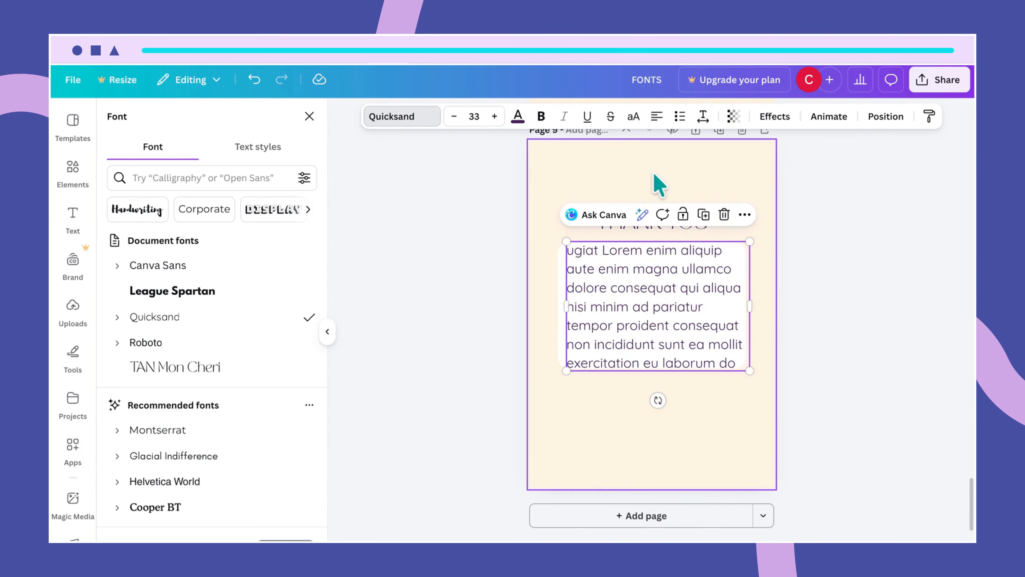
click(704, 119)
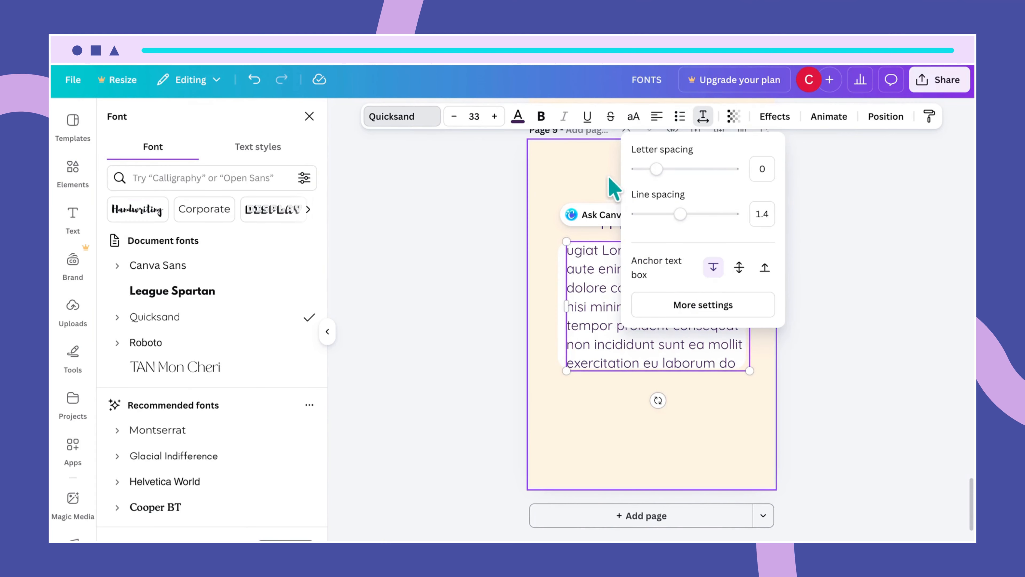
click(614, 190)
click(625, 255)
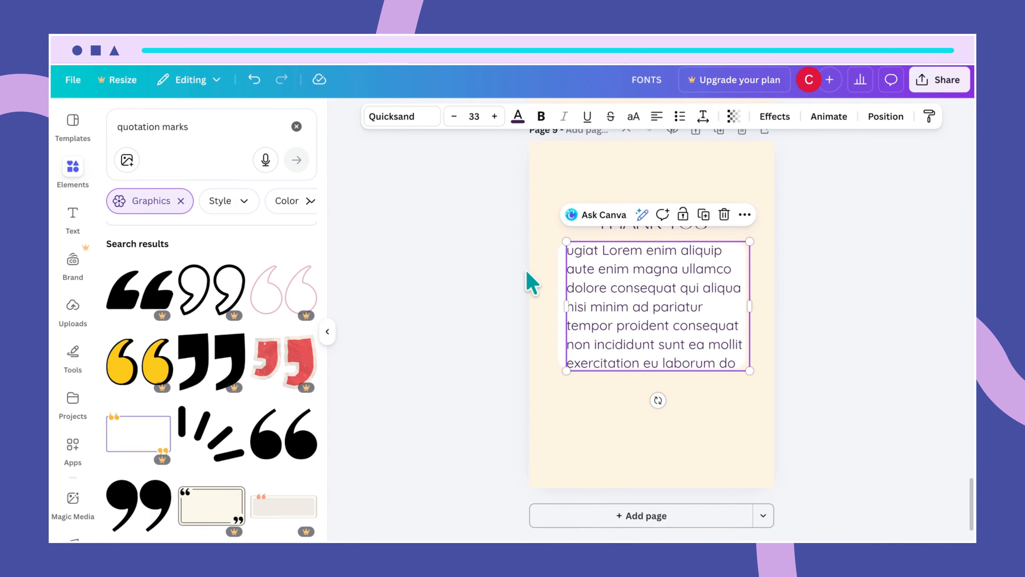
click(657, 119)
drag(680, 322, 670, 309)
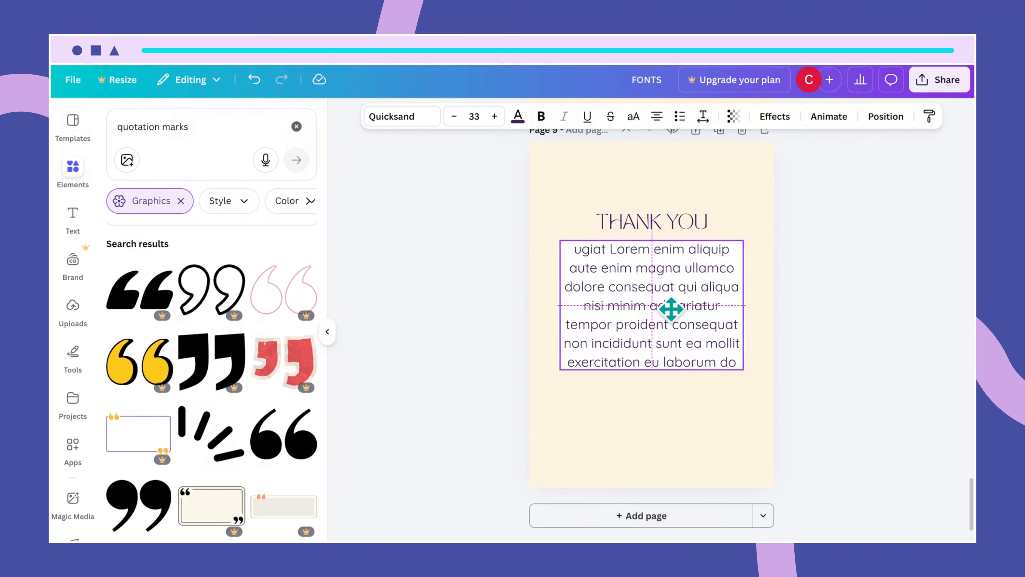
- Cut the text after 'pariatur' and fit the box to five lines centred in the card
double_click(668, 325)
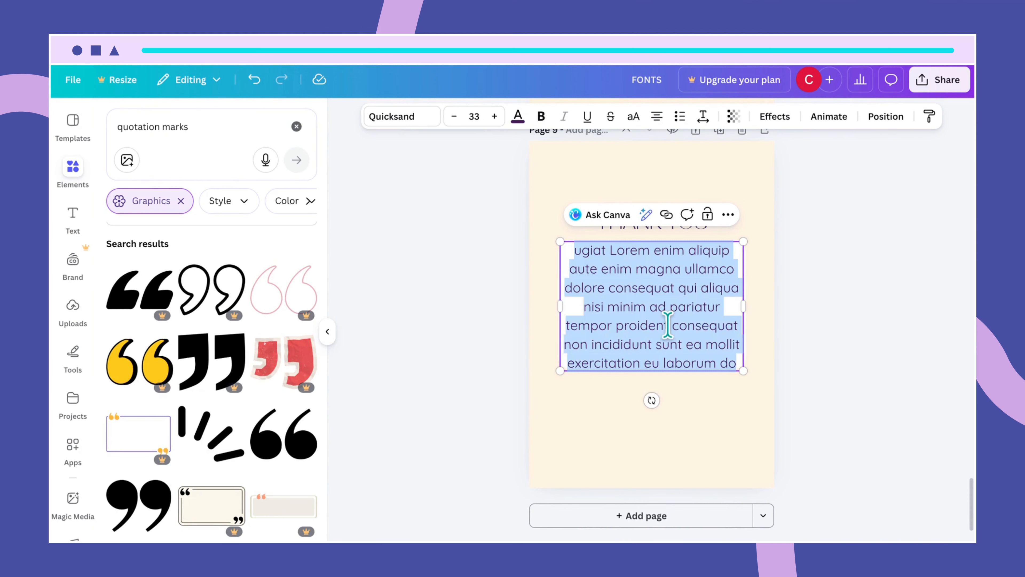
drag(738, 356, 573, 327)
key(BackSpace)
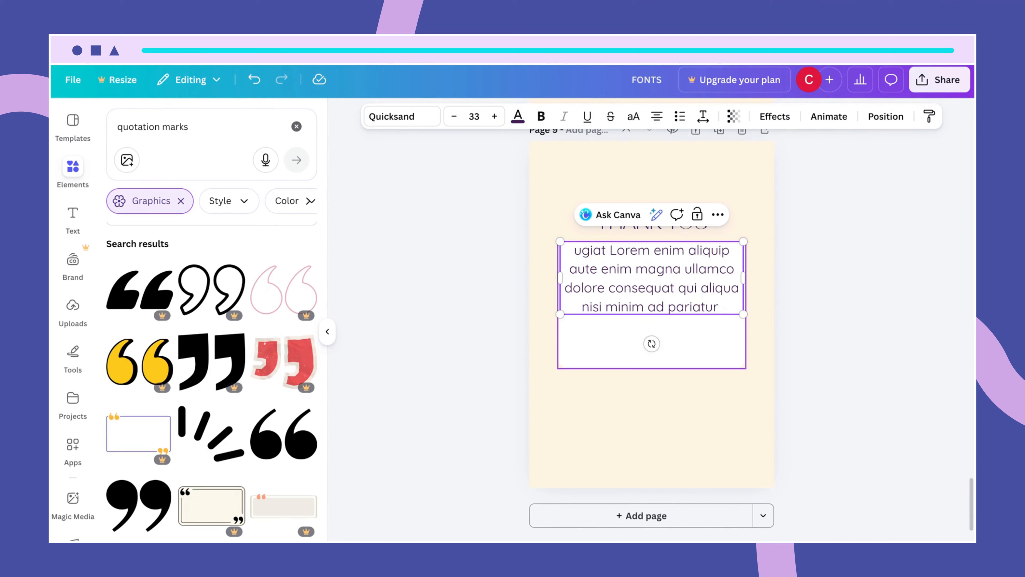
click(611, 344)
click(633, 312)
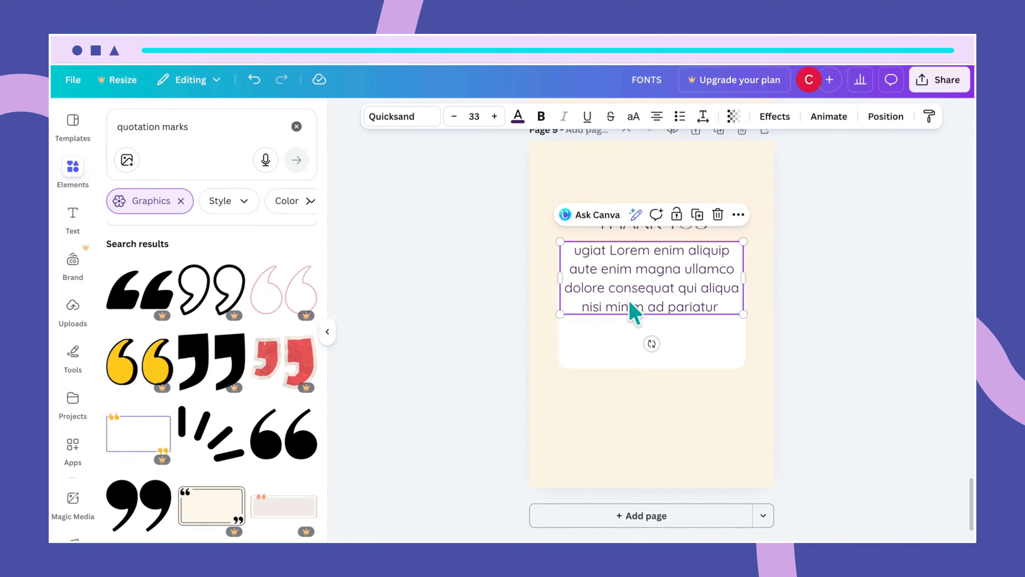
drag(633, 311, 593, 319)
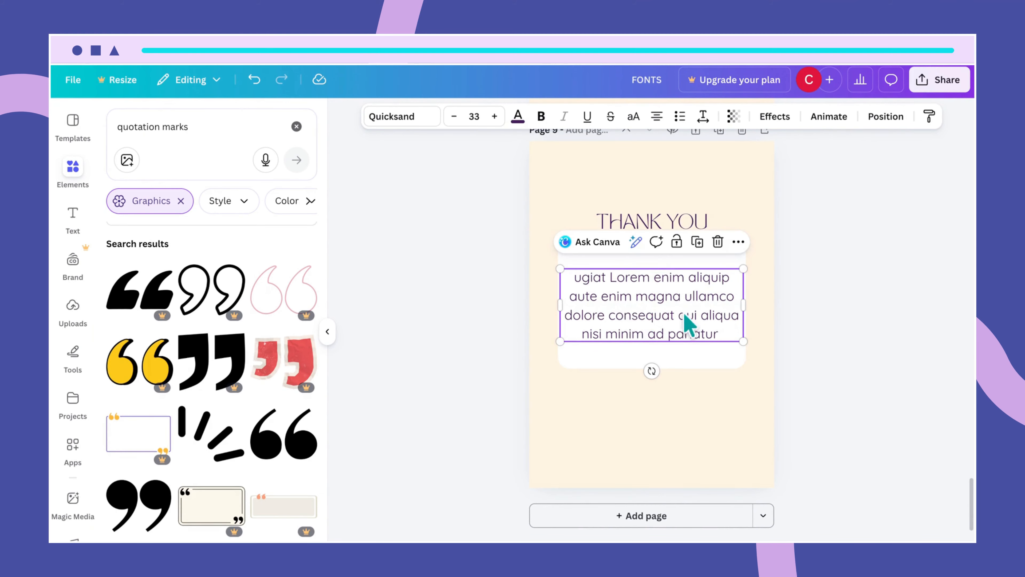
drag(743, 305, 733, 304)
drag(647, 321, 650, 307)
click(743, 400)
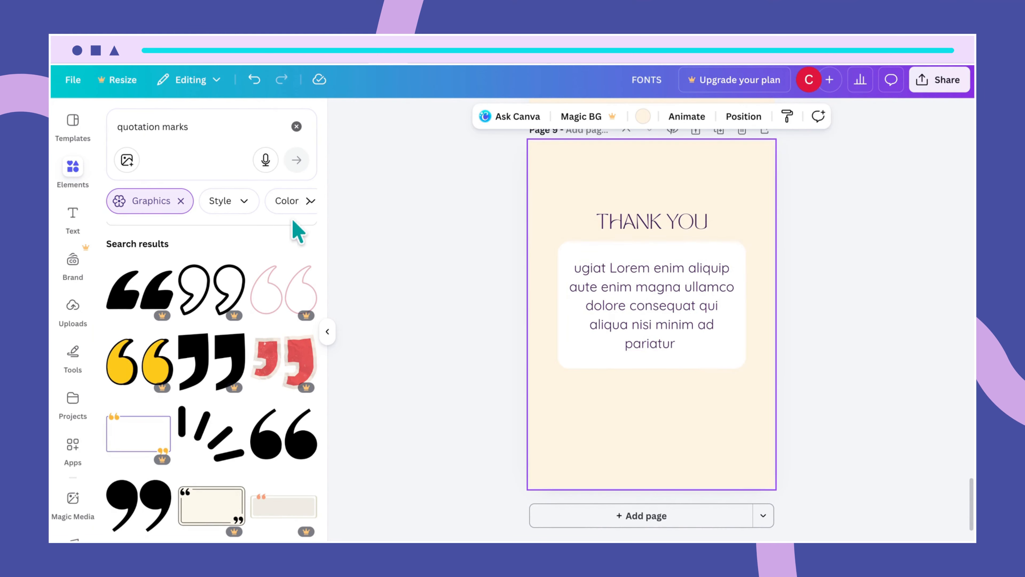
- Place the laptop-and-flowers photo from Recently used and make it the page background
click(297, 127)
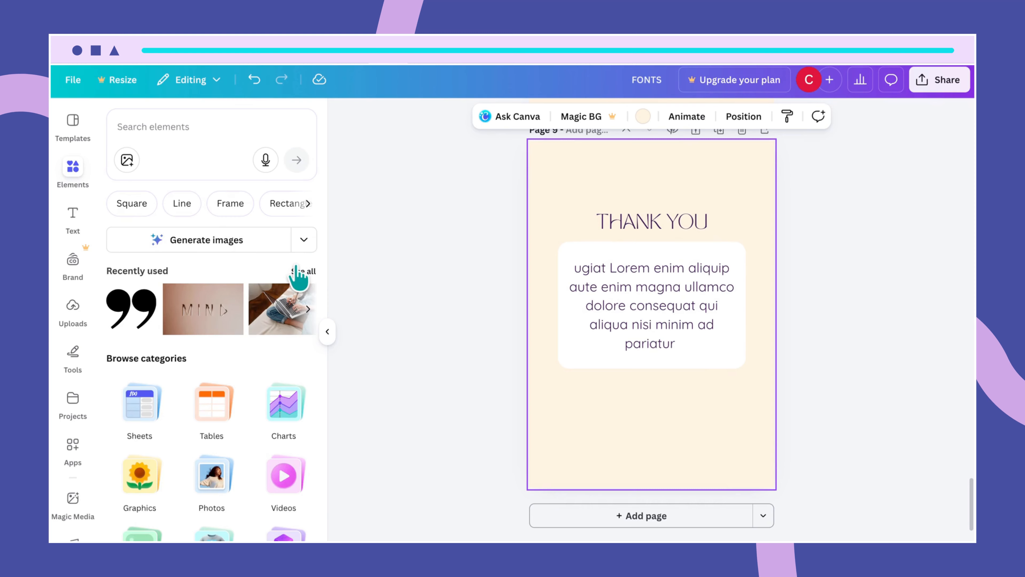
click(299, 271)
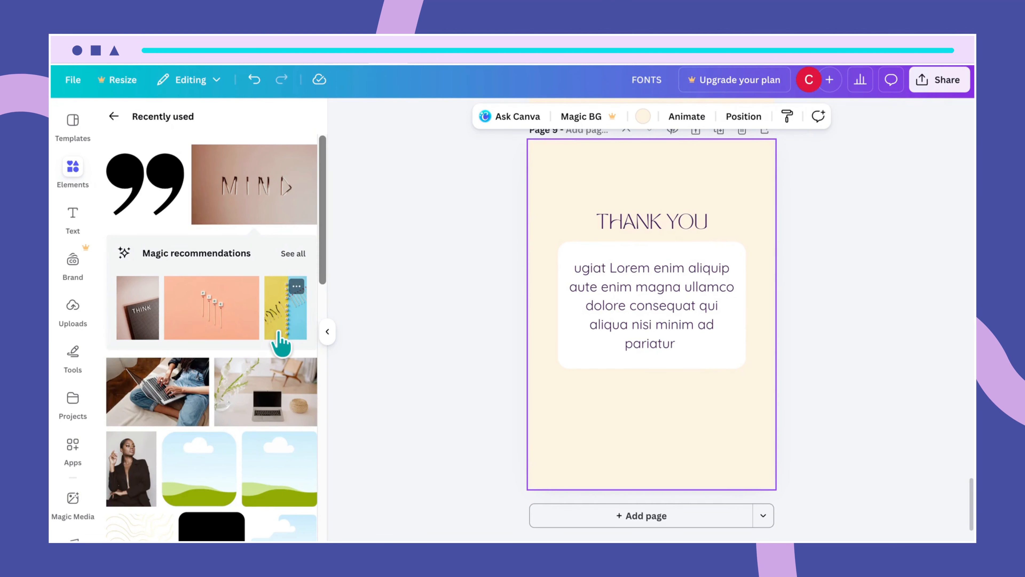
drag(262, 401, 582, 202)
right_click(581, 198)
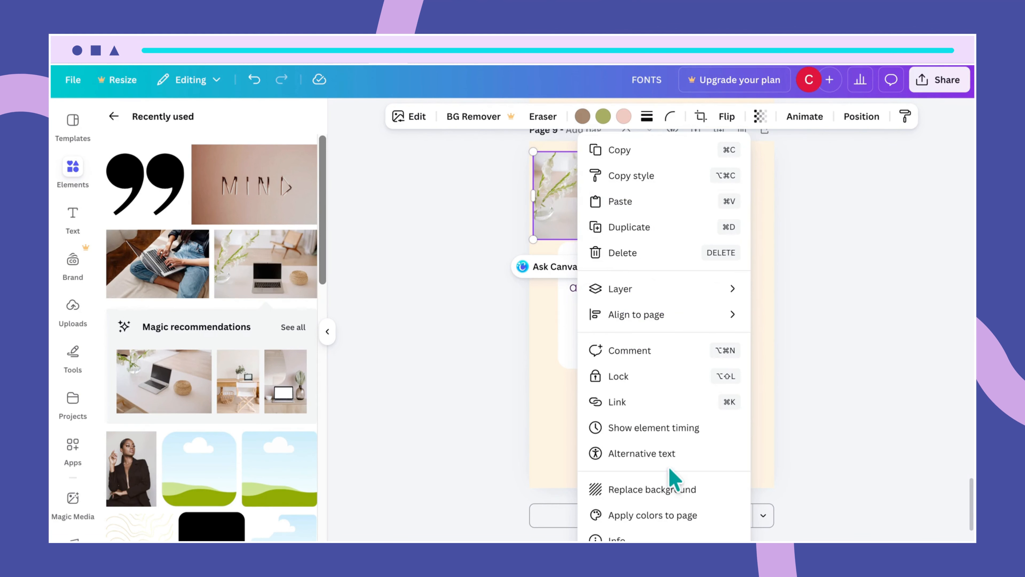
click(653, 494)
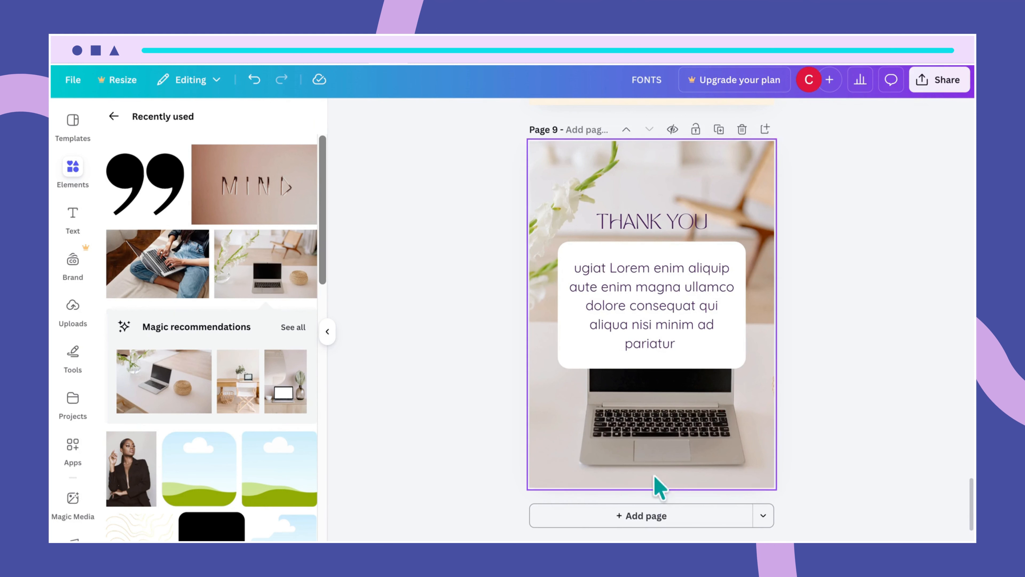
- Set the background photo's transparency to 20
click(759, 226)
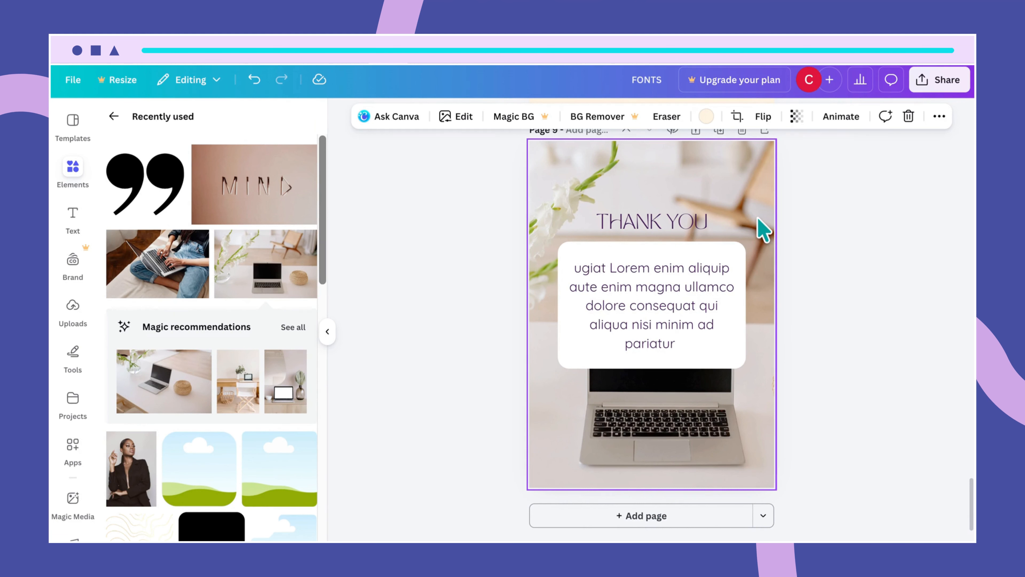
click(795, 117)
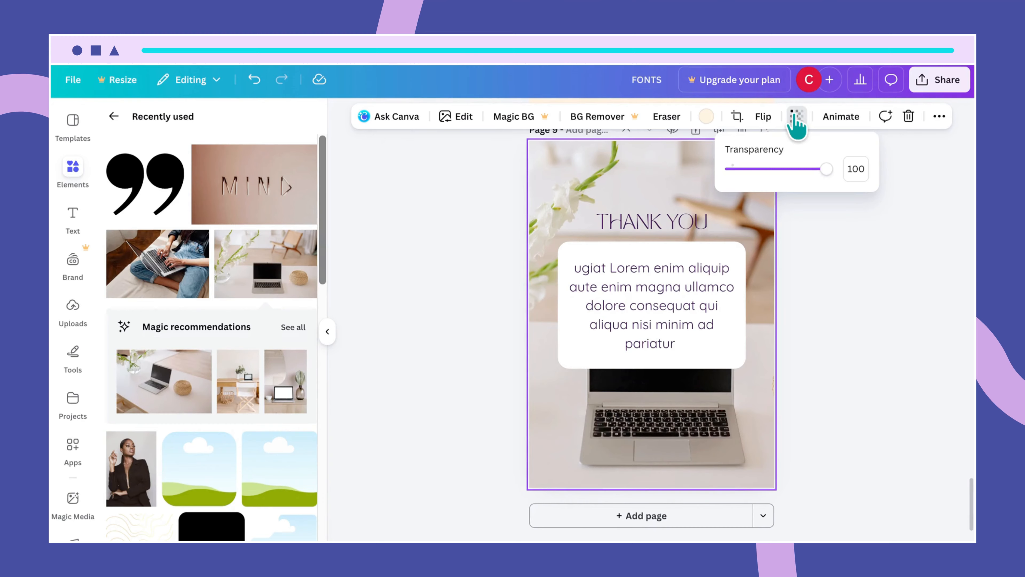
click(859, 168)
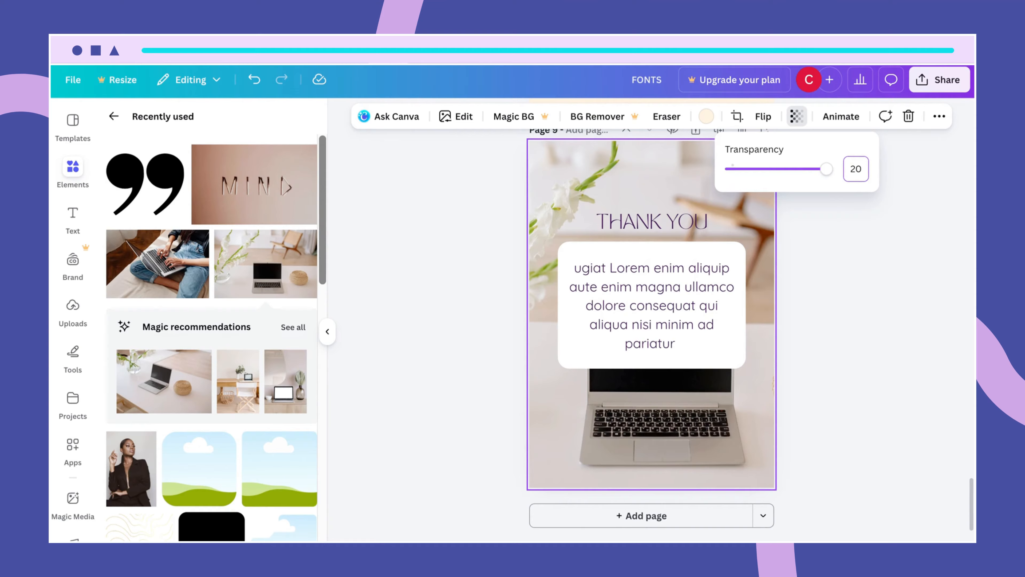
key(Return)
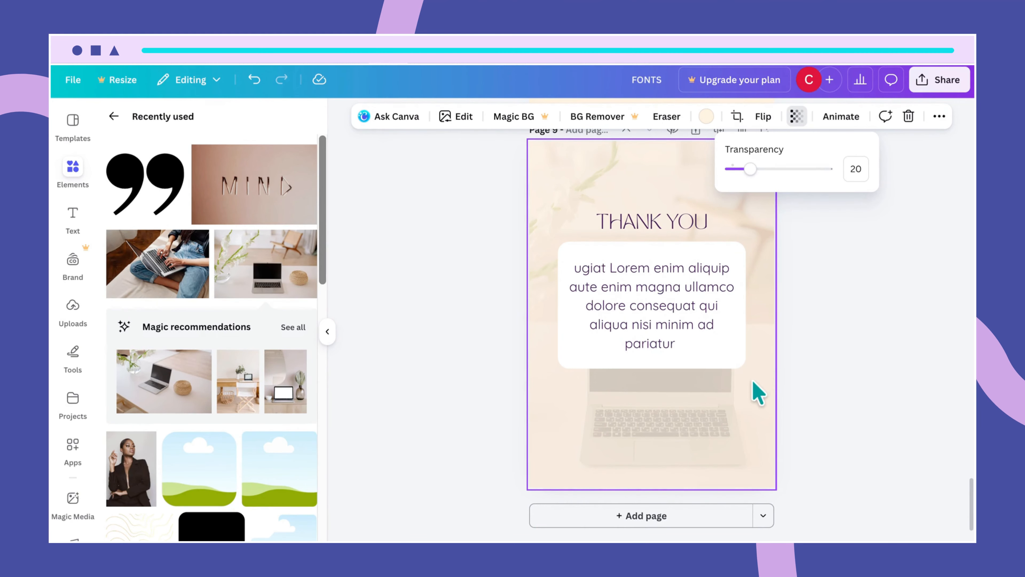
- Adjust the laptop photo's crop position, then marquee-select THANK YOU and the quote box
double_click(737, 418)
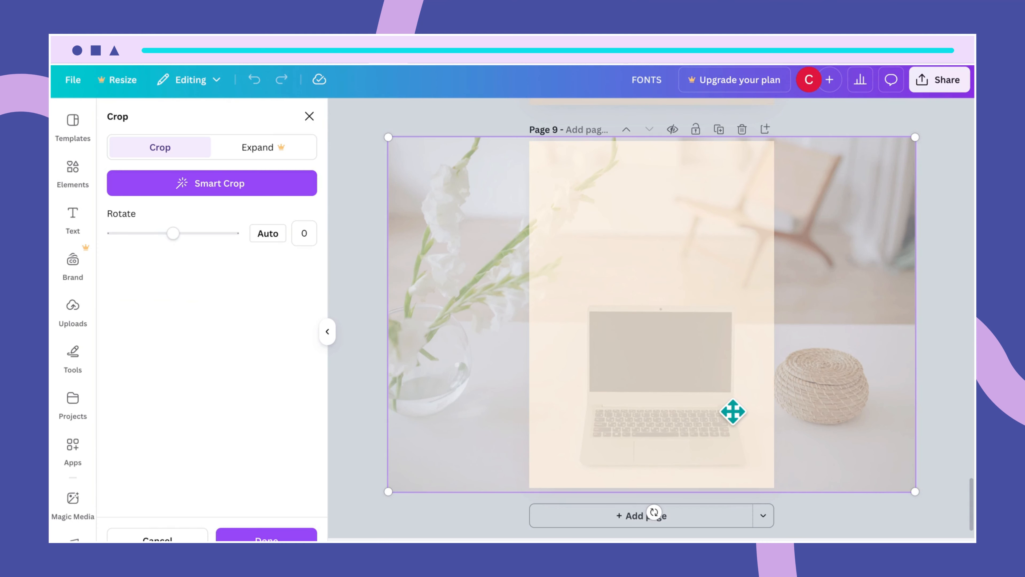
mouse_move(732, 411)
mouse_down()
mouse_move(712, 411)
mouse_move(721, 412)
mouse_up()
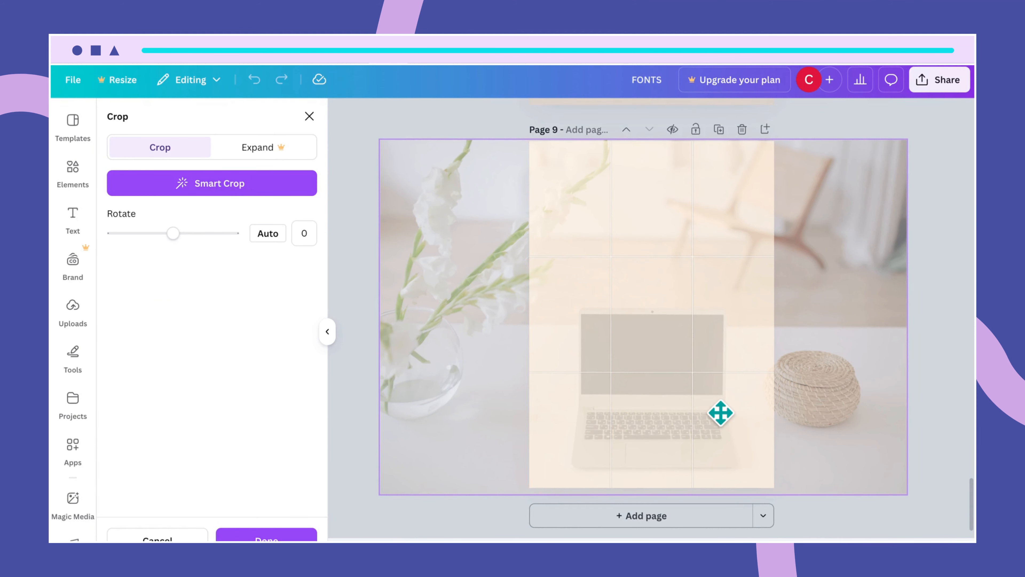
drag(720, 412, 722, 412)
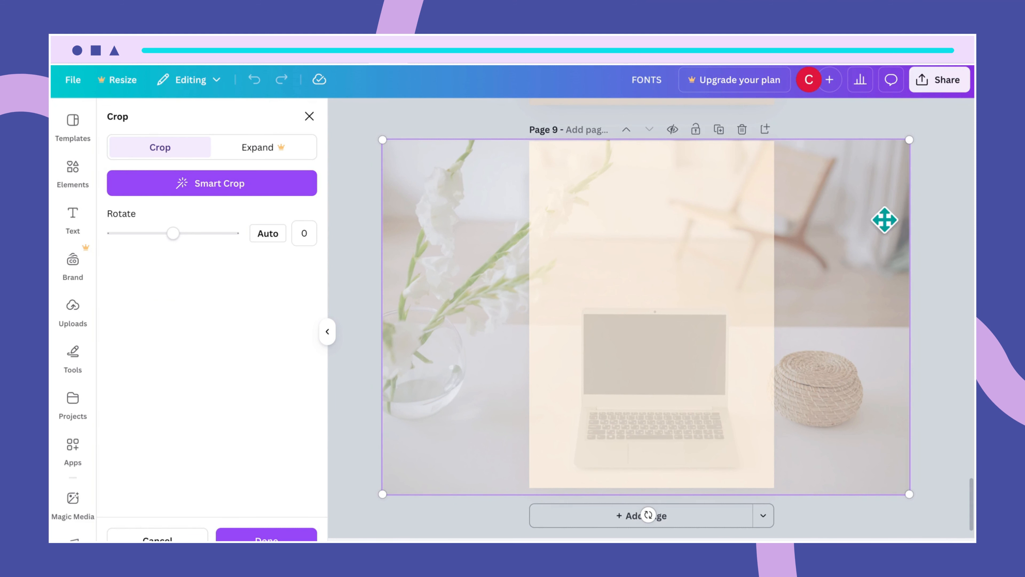
click(963, 159)
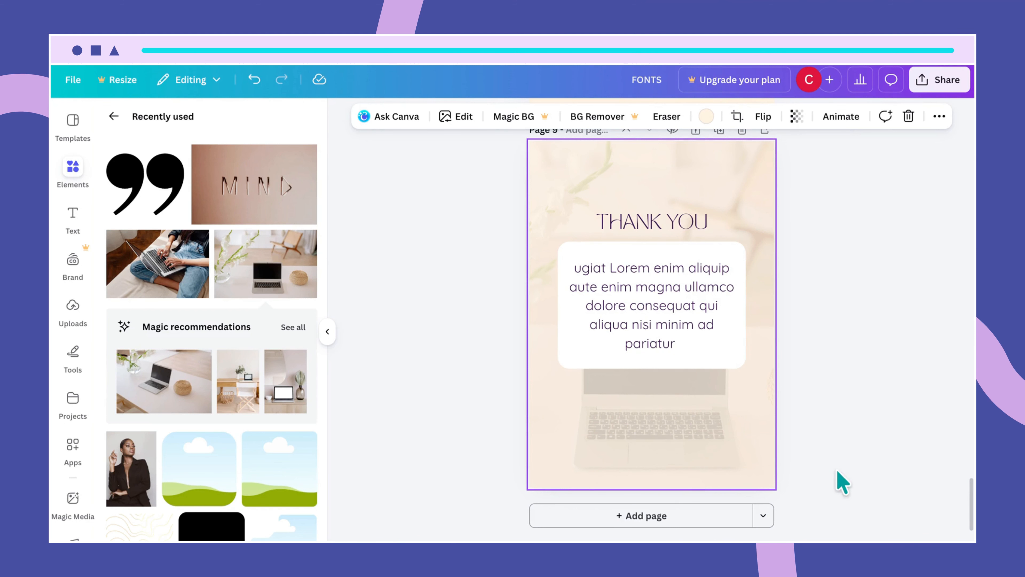
double_click(669, 453)
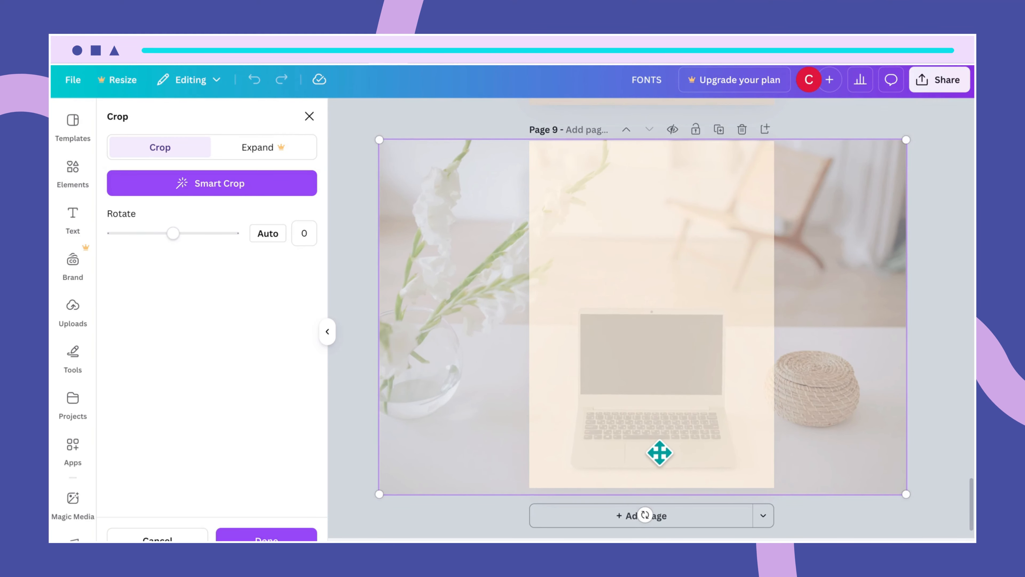
click(957, 357)
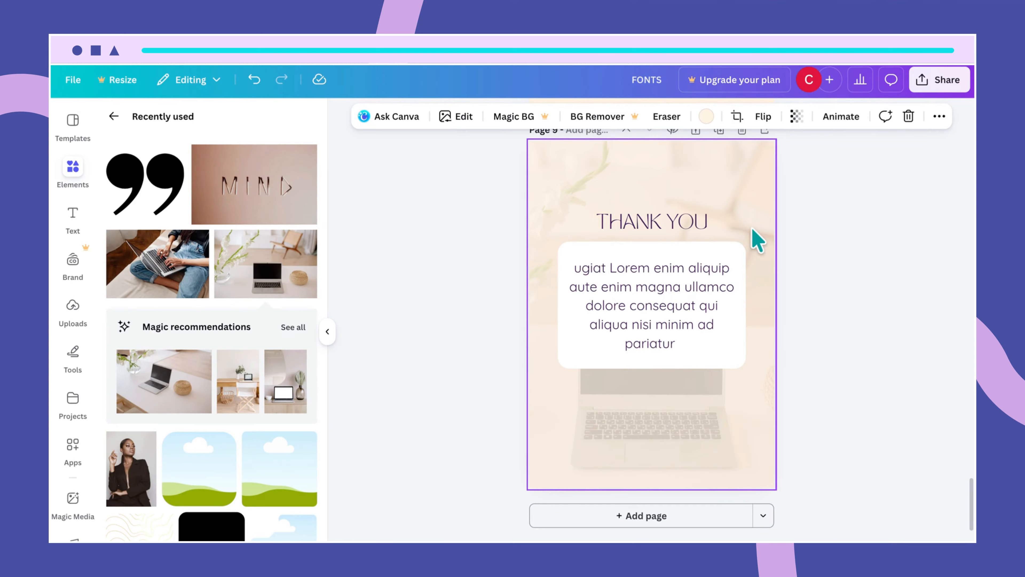
drag(746, 232, 686, 313)
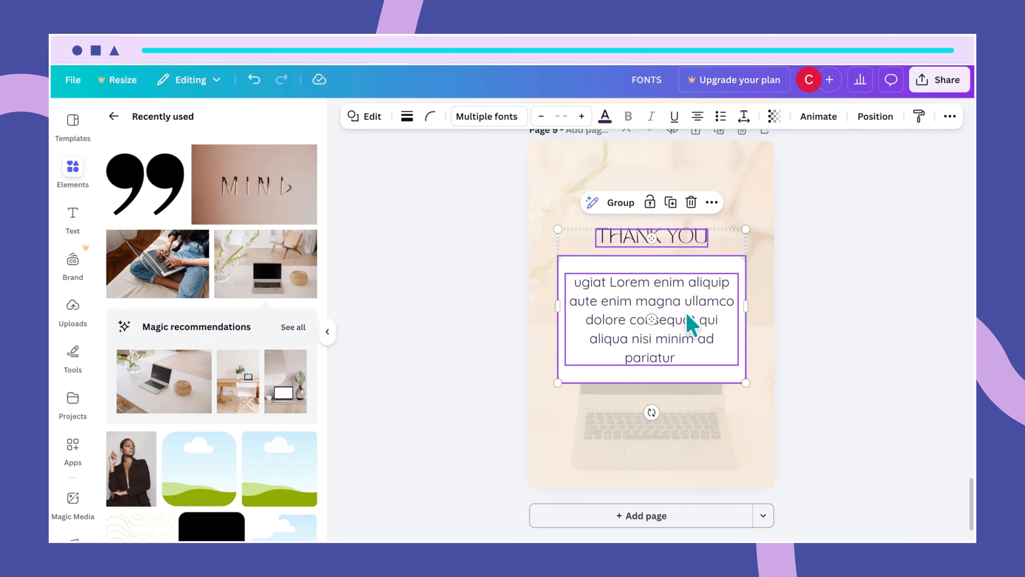
- Add the quote-mark graphic just below THANK YOU and adjust the title's position
click(765, 419)
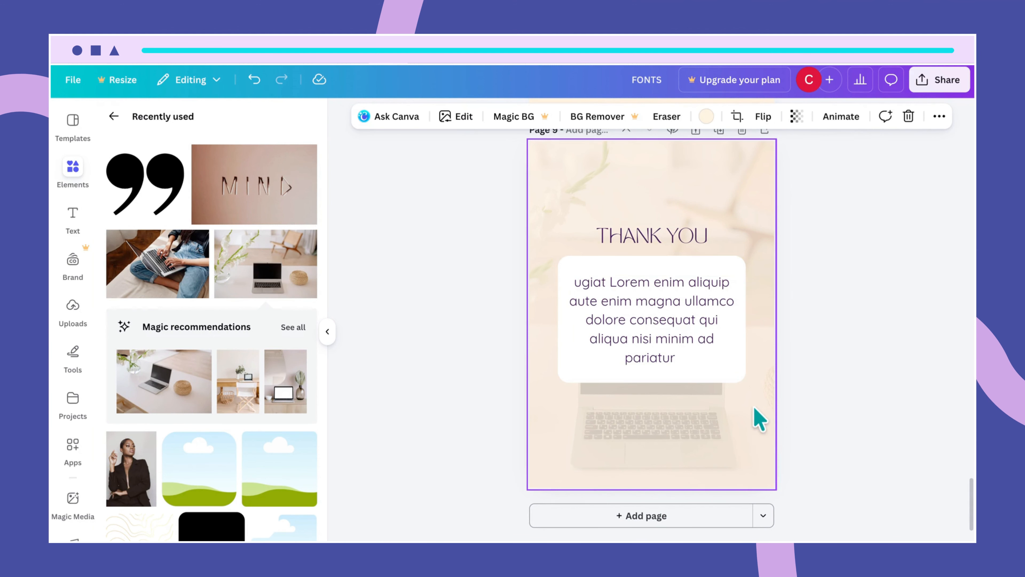
click(686, 300)
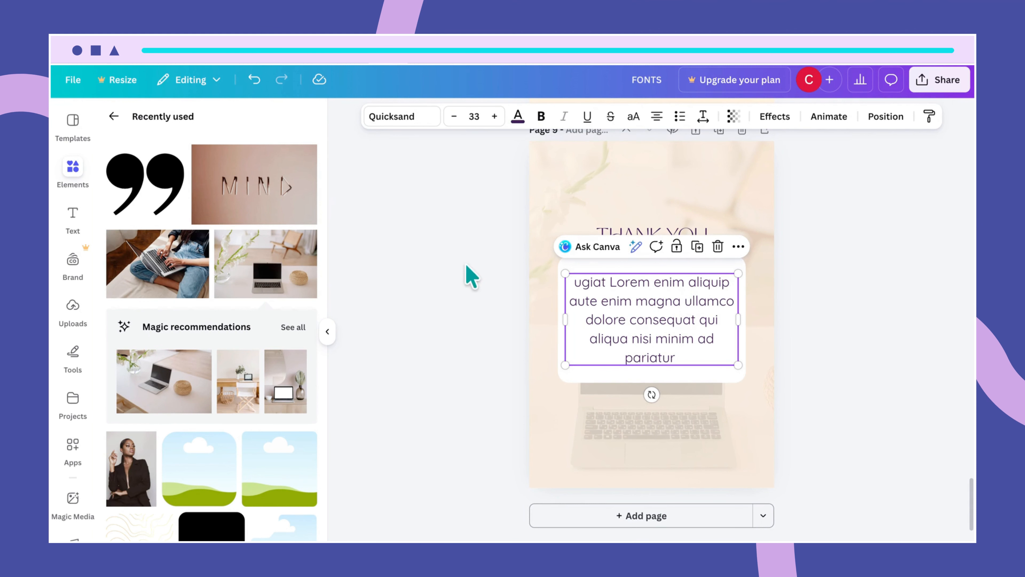
click(160, 202)
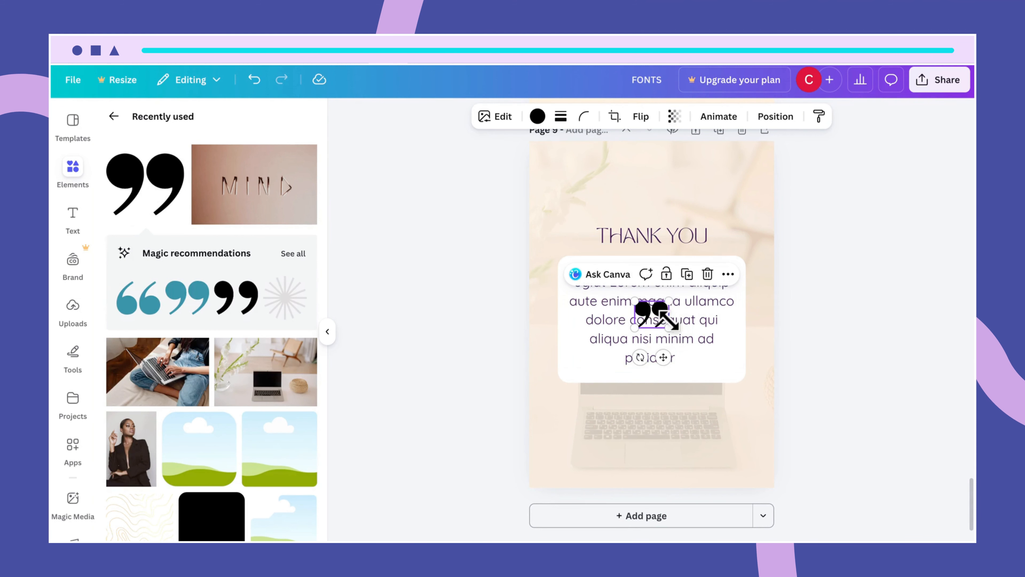
drag(656, 314, 658, 261)
click(661, 225)
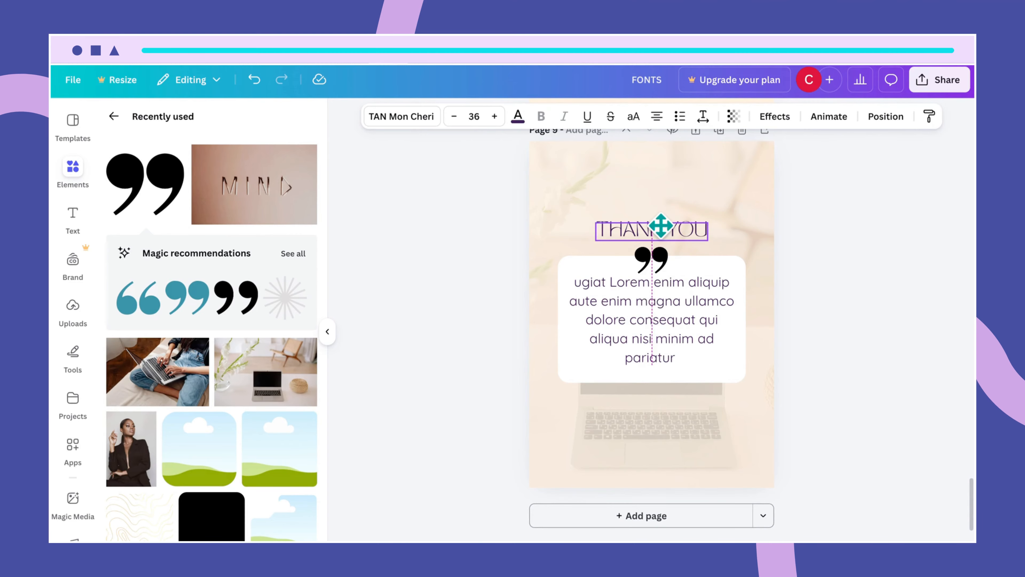
drag(661, 224, 655, 248)
- Colour the quote-mark graphic with the dark purple document swatch
click(662, 261)
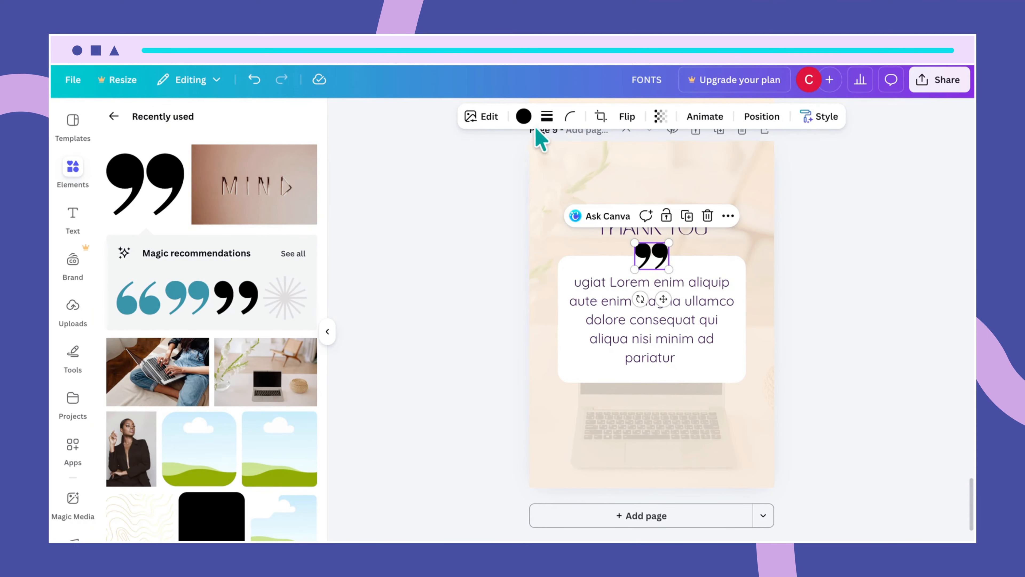
click(523, 116)
click(181, 211)
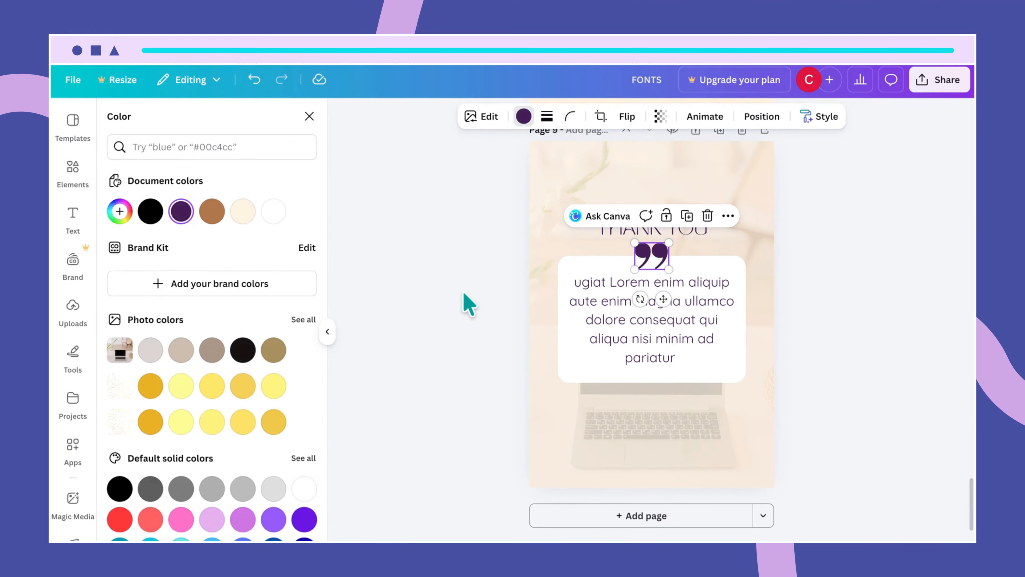
click(567, 270)
click(736, 420)
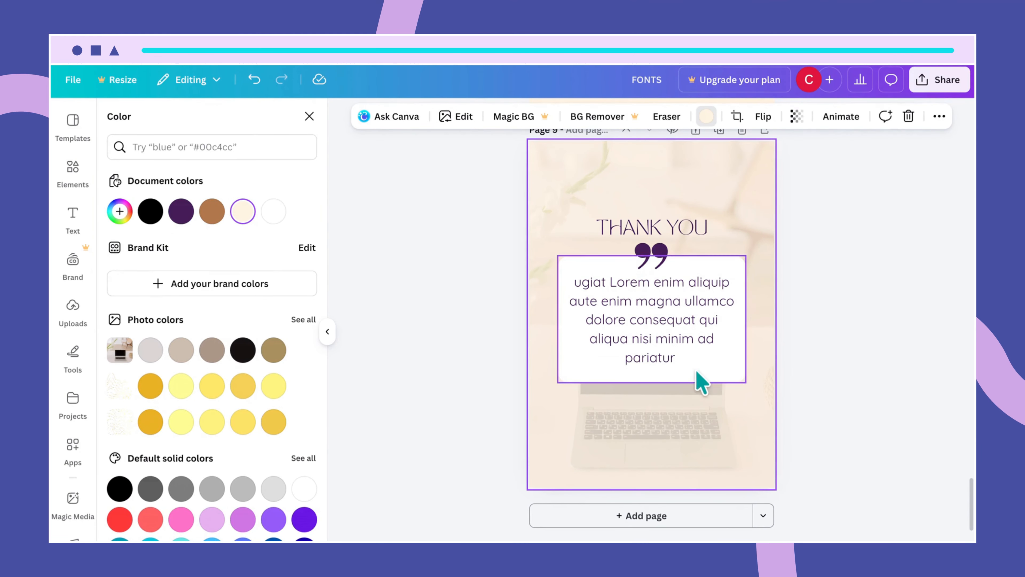
click(688, 230)
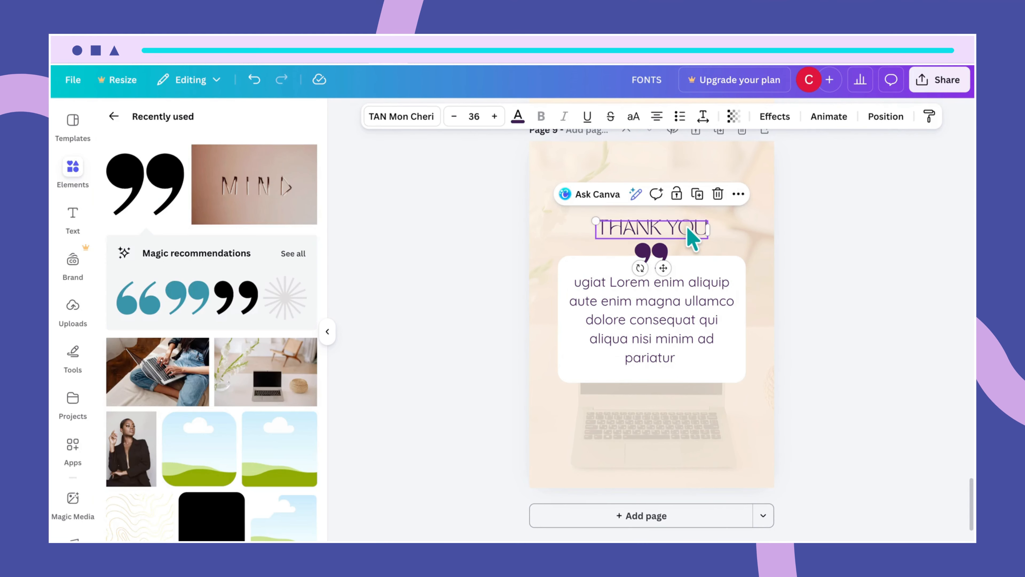
- Duplicate the THANK YOU heading lower on the page and retype it as CONNECT WITH ME
drag(688, 227, 676, 402)
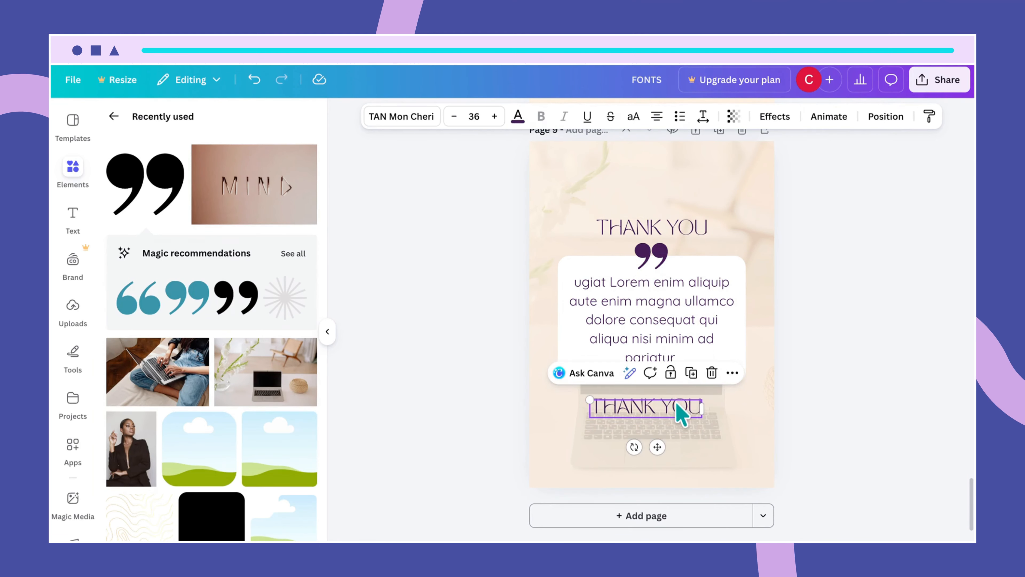
double_click(675, 403)
text(CO)
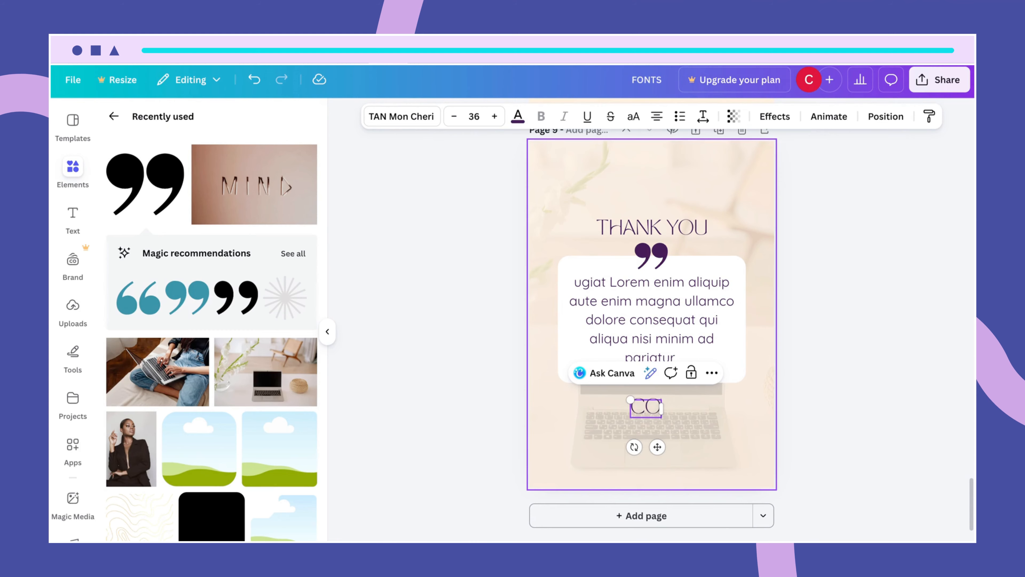
text(NNECT WITH ME)
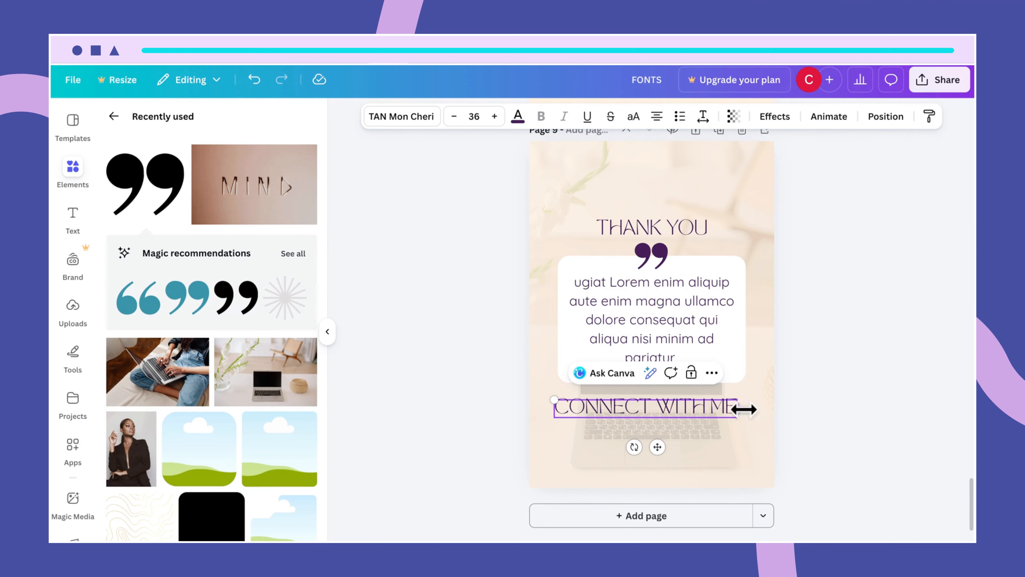
click(706, 409)
click(744, 442)
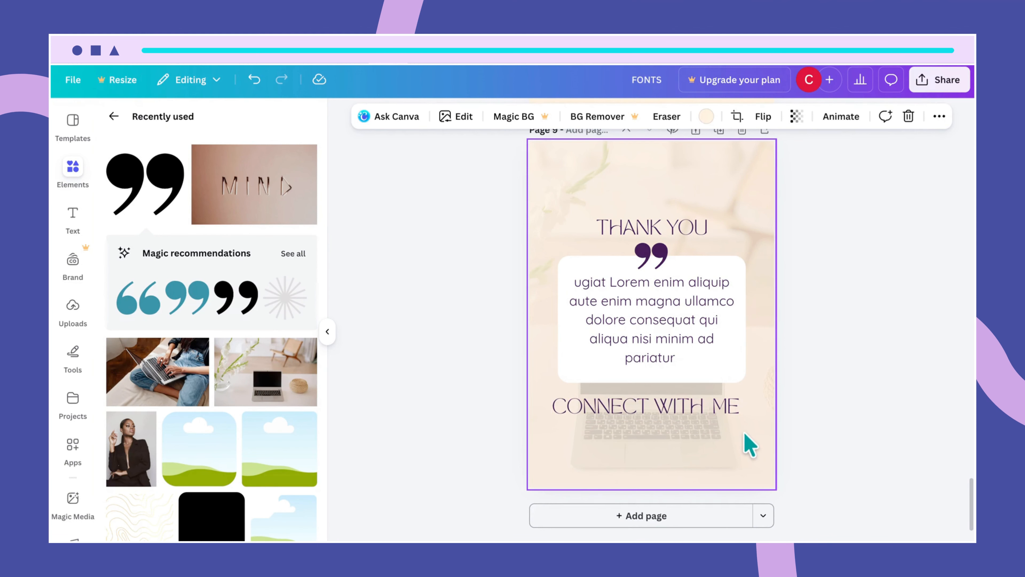
click(732, 416)
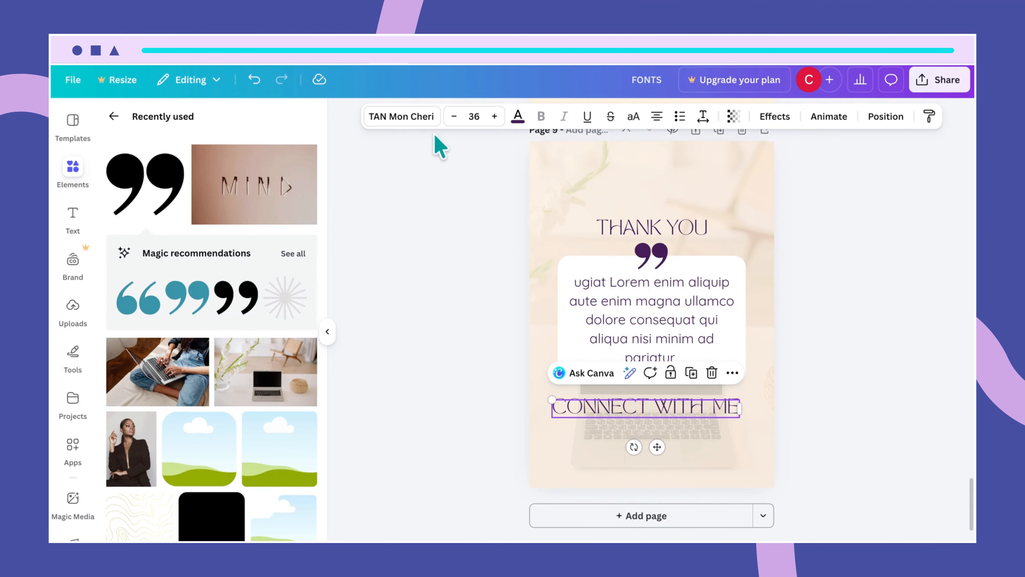
- Set CONNECT WITH ME to League Spartan size 20, then duplicate it as an empty label below
click(422, 120)
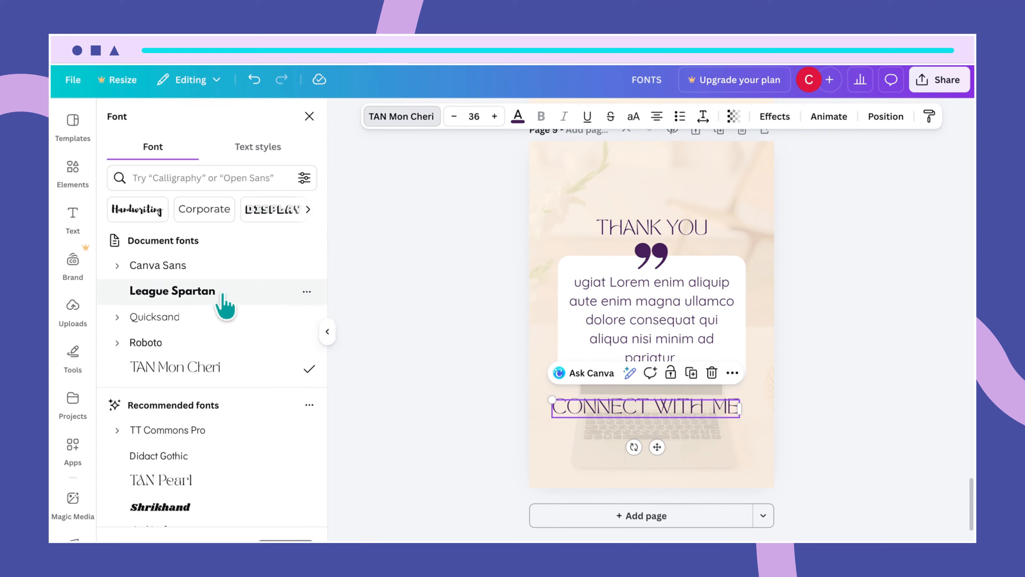
click(202, 291)
drag(689, 408, 690, 426)
click(473, 116)
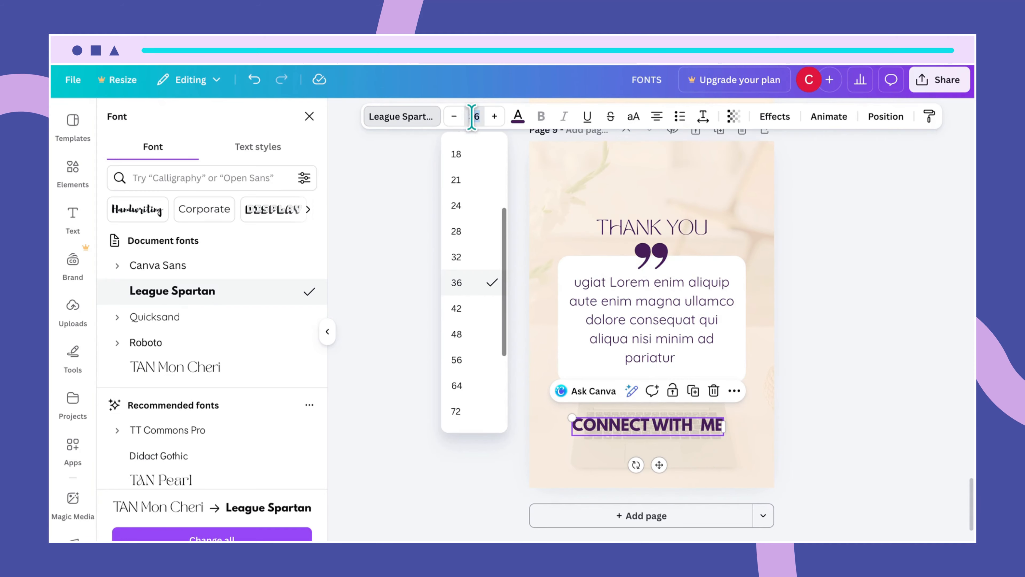
key(Return)
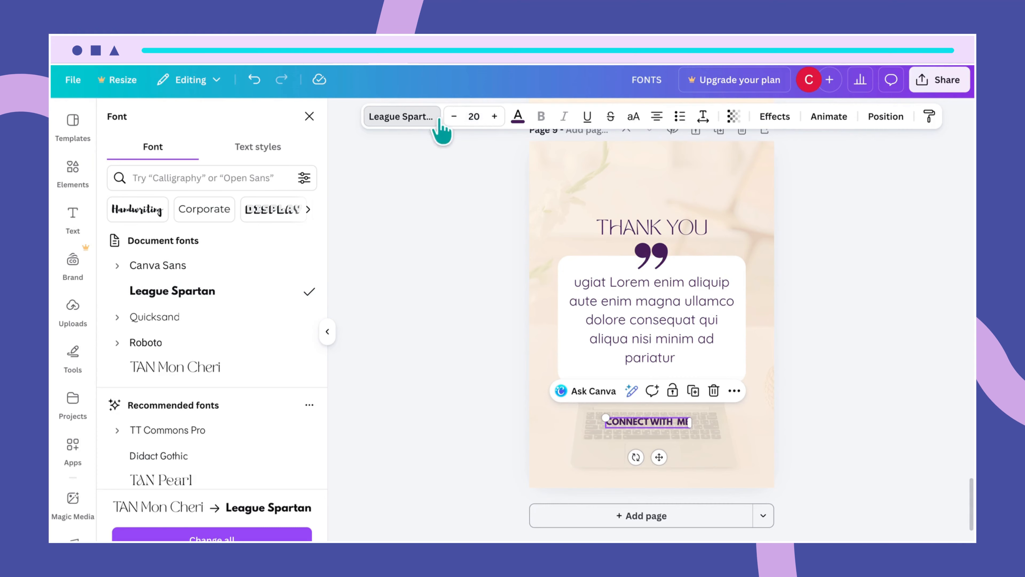
drag(647, 427, 587, 443)
key(BackSpace)
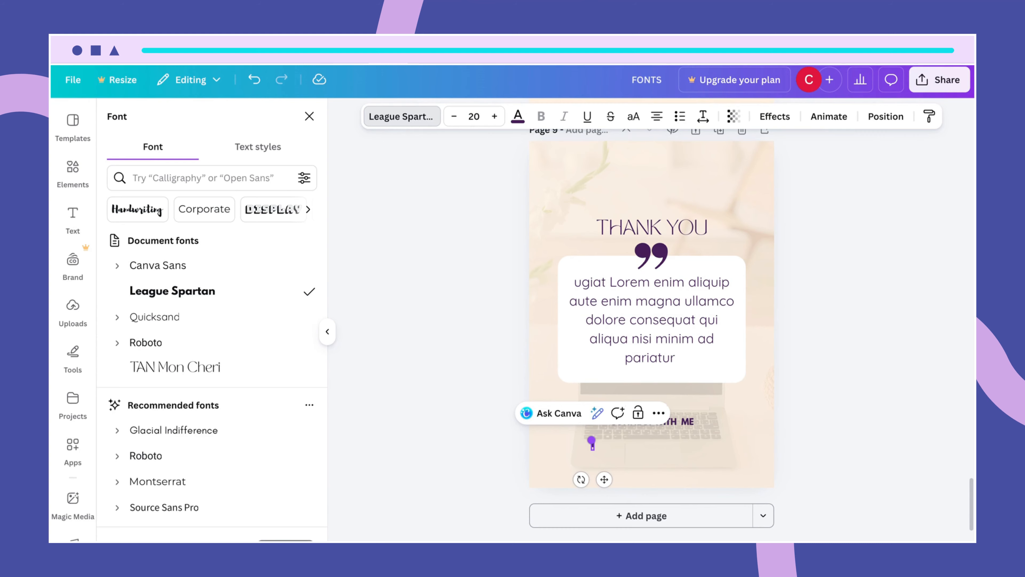
- Fill the empty label with INSTAGRAM, align it to the left guide, and set it in Quicksand
text(INSTAGRAM)
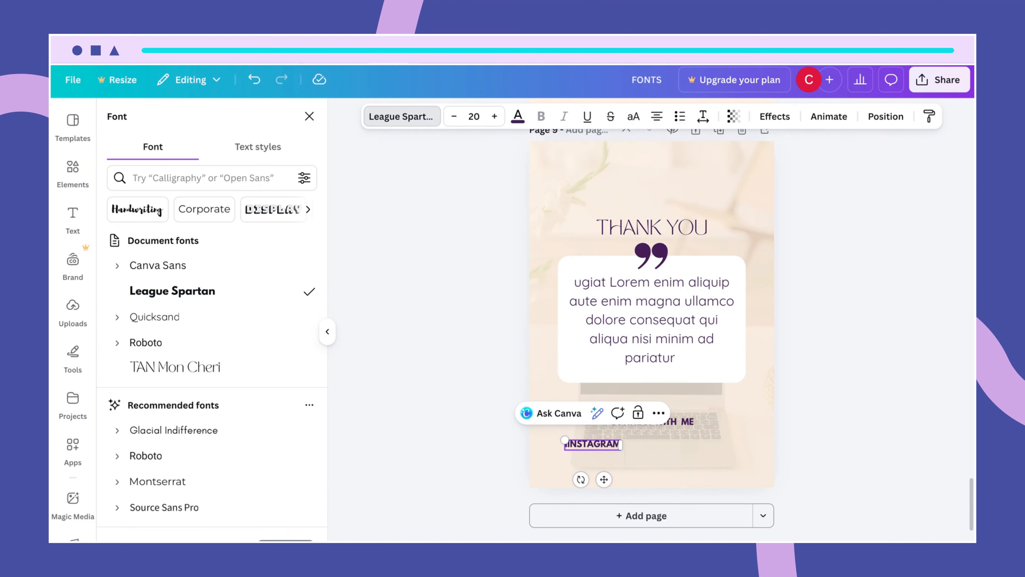
click(662, 478)
click(600, 445)
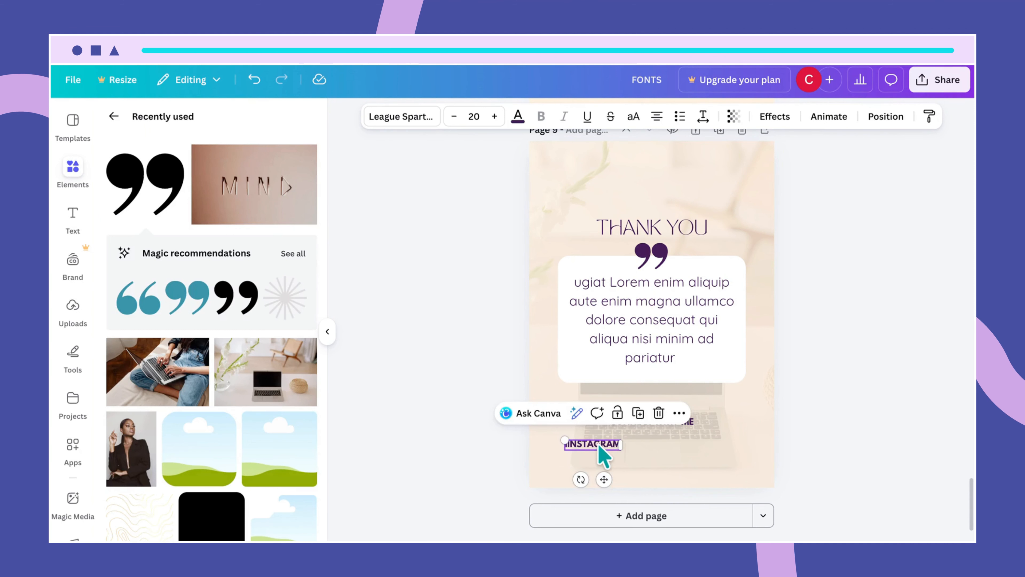
drag(600, 444, 586, 444)
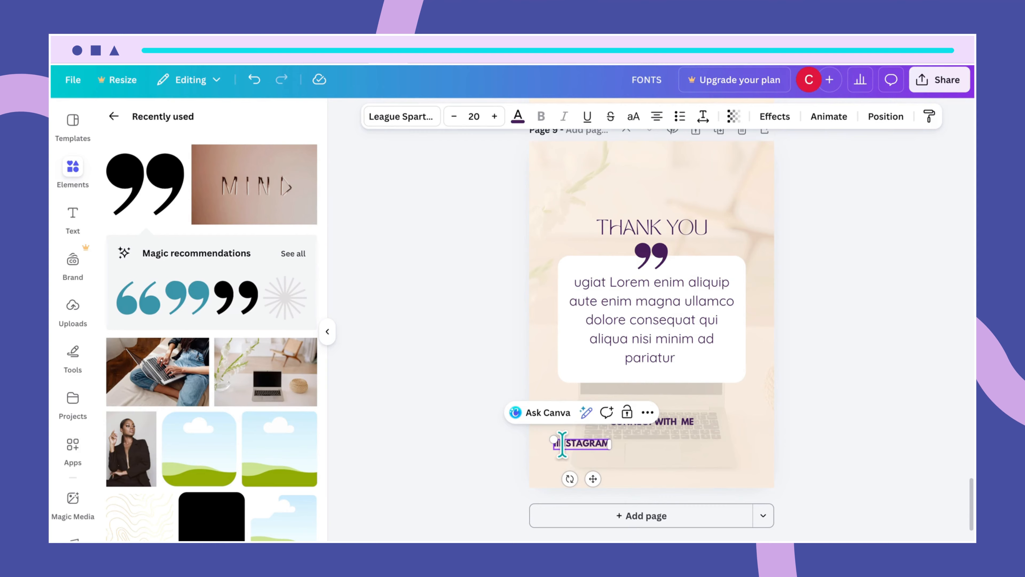
key(BackSpace)
click(614, 450)
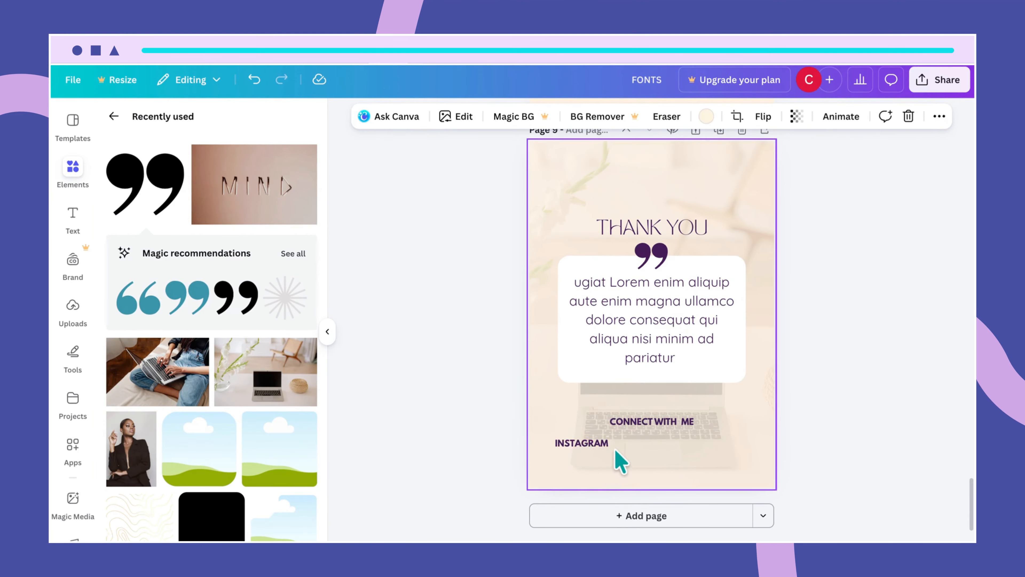
click(601, 444)
click(401, 117)
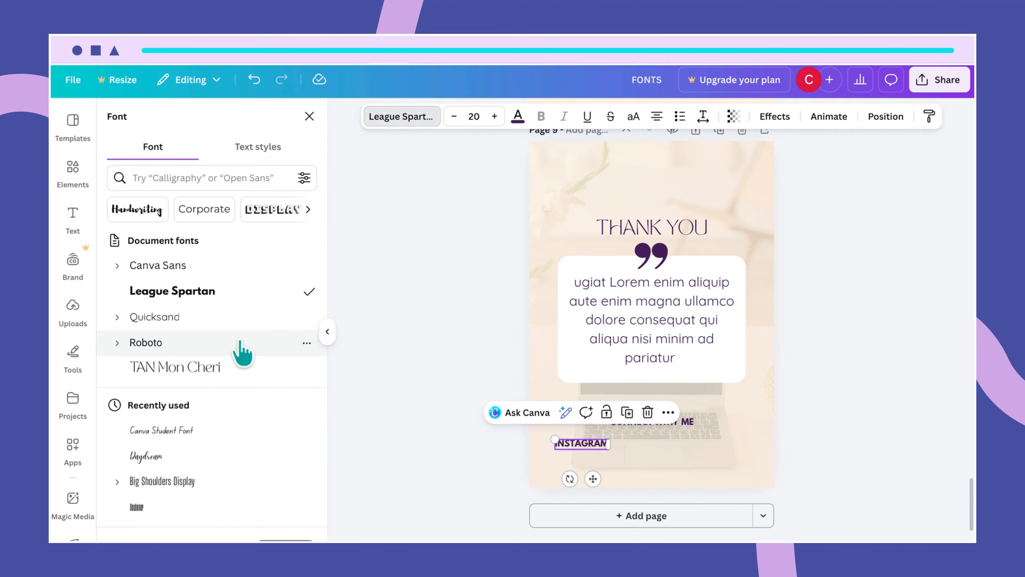
click(194, 318)
click(641, 457)
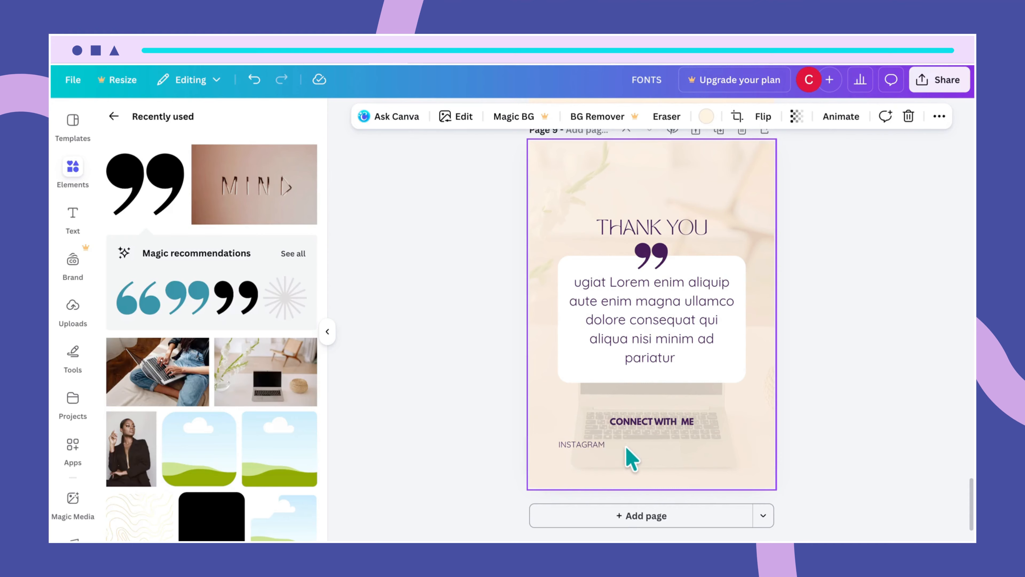
click(604, 444)
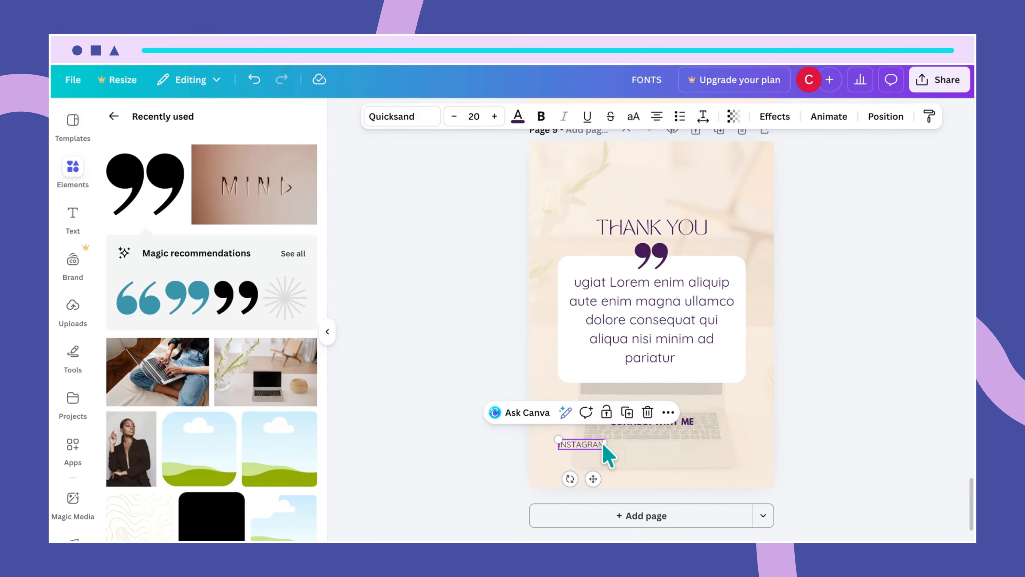
- Duplicate INSTAGRAM to its right and retype the copy as TIKTOK
drag(597, 446, 651, 445)
double_click(651, 445)
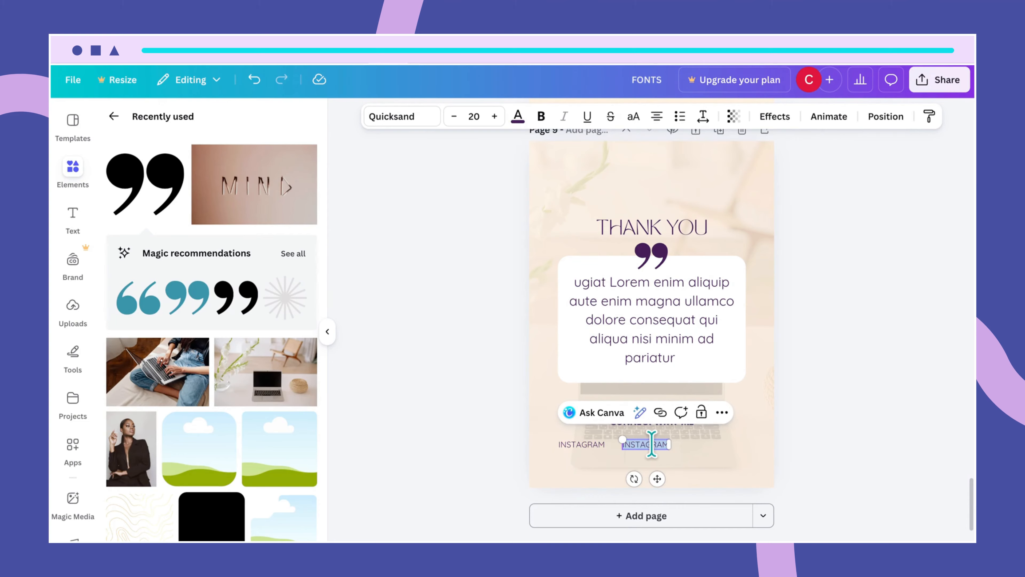
key(BackSpace)
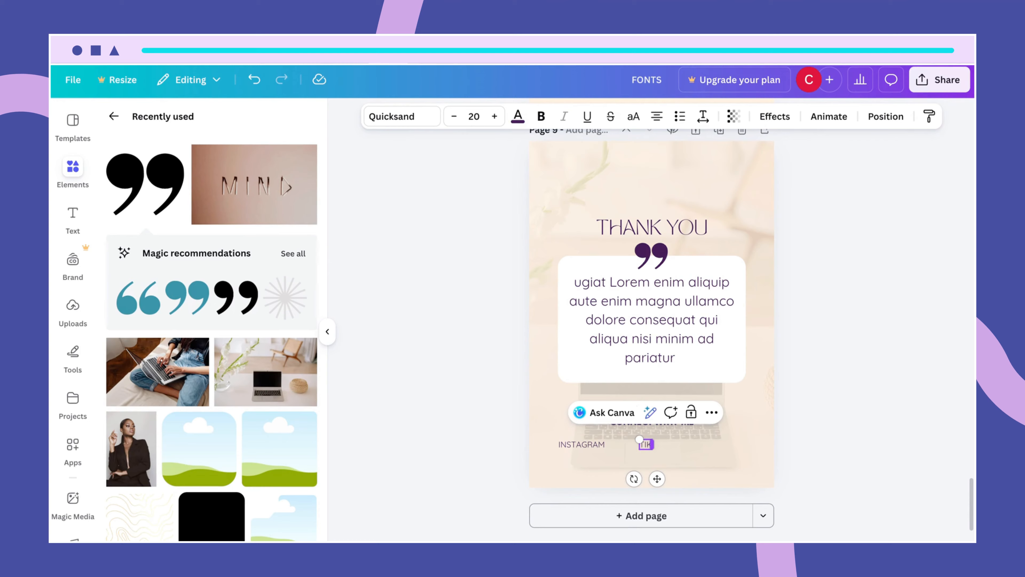
text(TIKTOK)
click(702, 480)
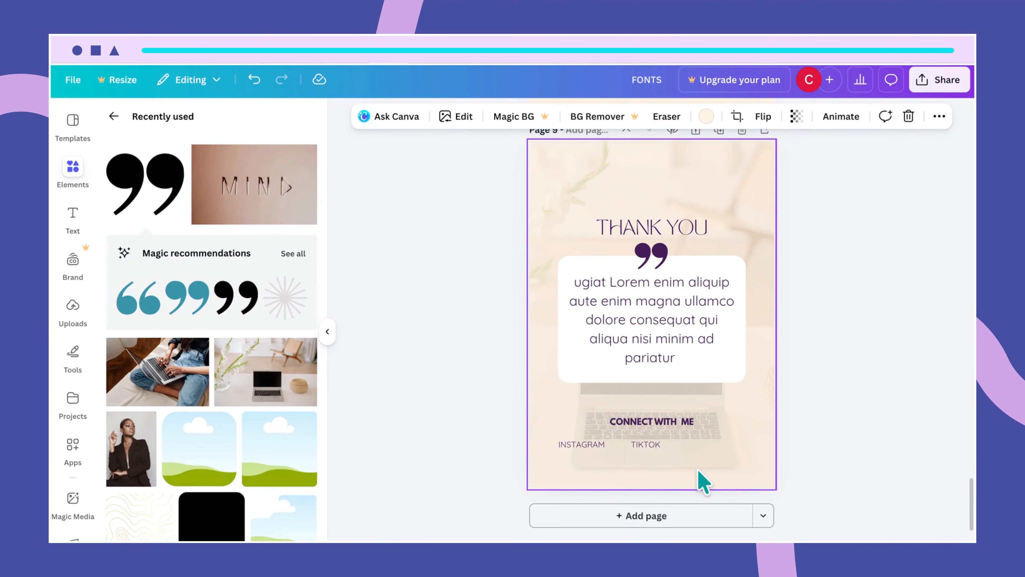
click(646, 446)
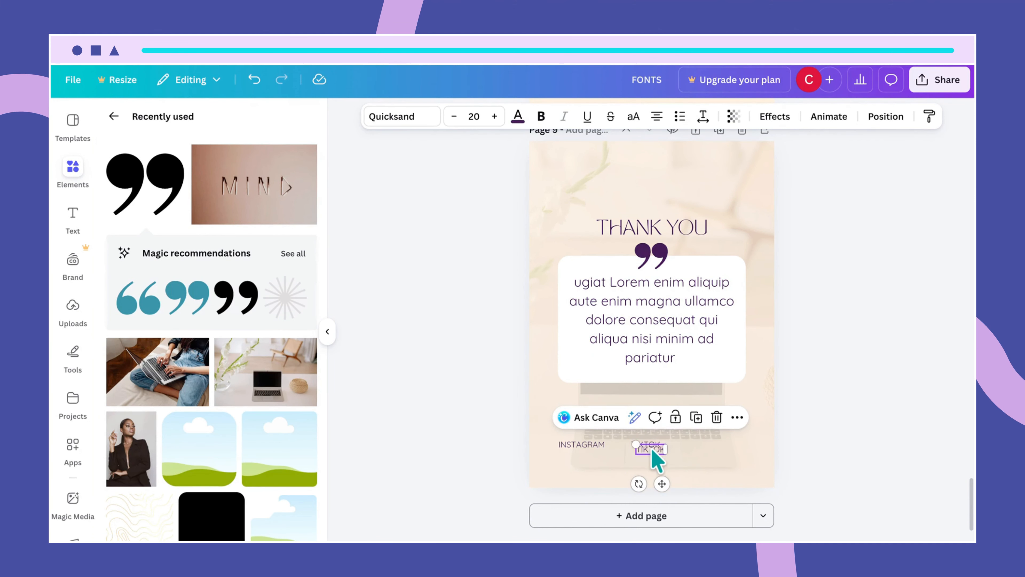
- Copy TIKTOK to its right and retype it as LINKEDIN
drag(651, 446, 711, 443)
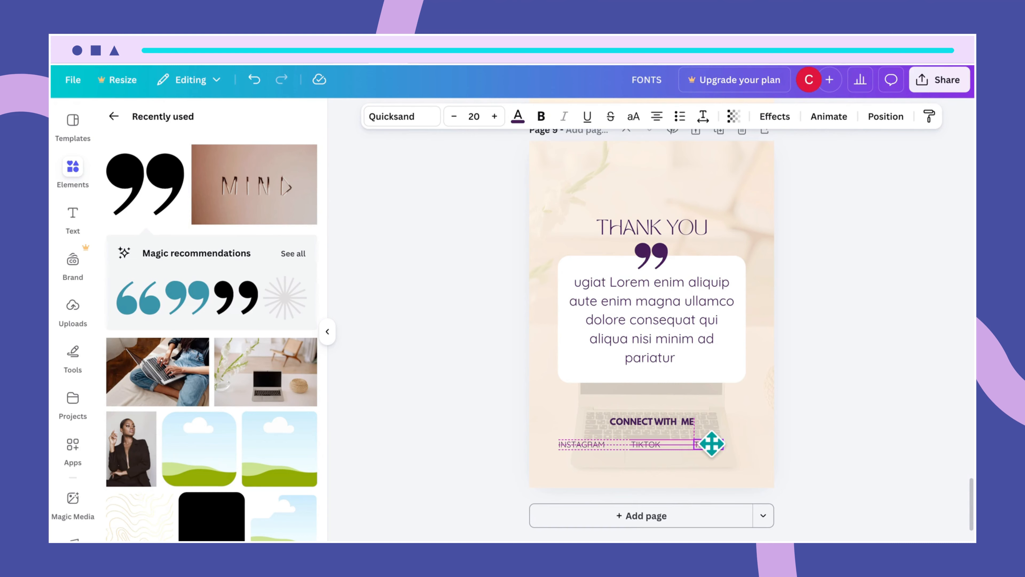
drag(711, 442, 712, 443)
double_click(710, 444)
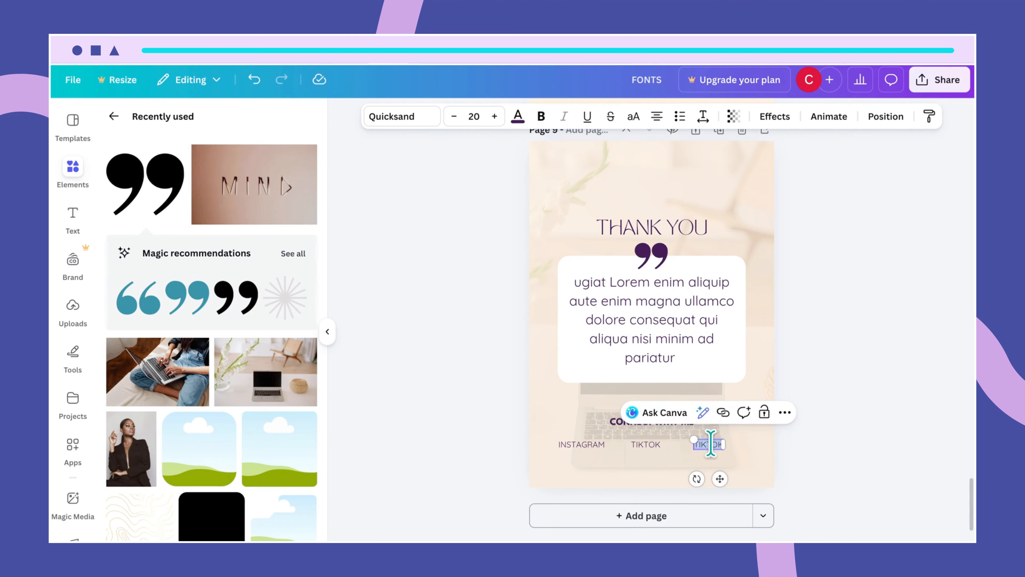
key(BackSpace)
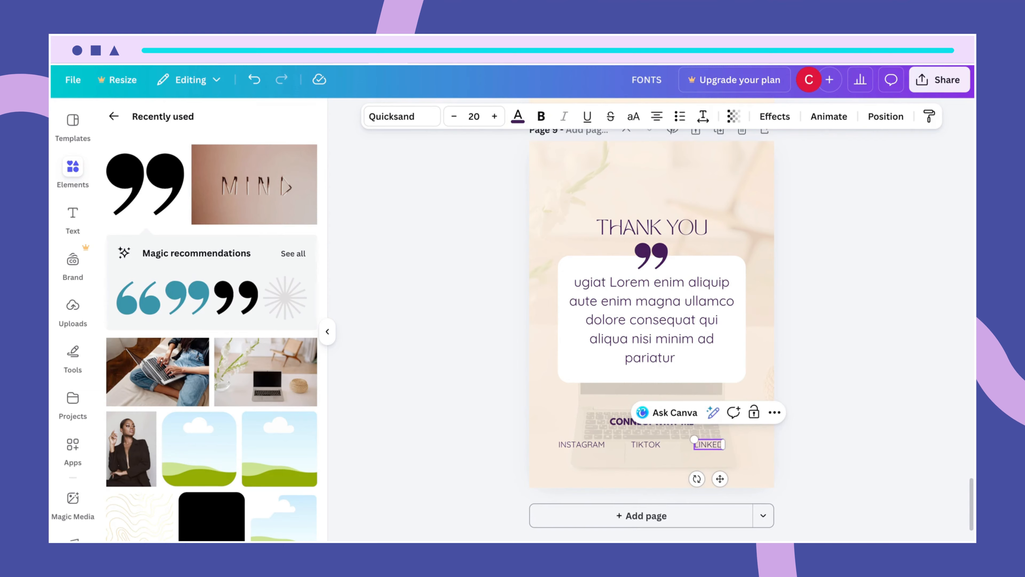
text(IN)
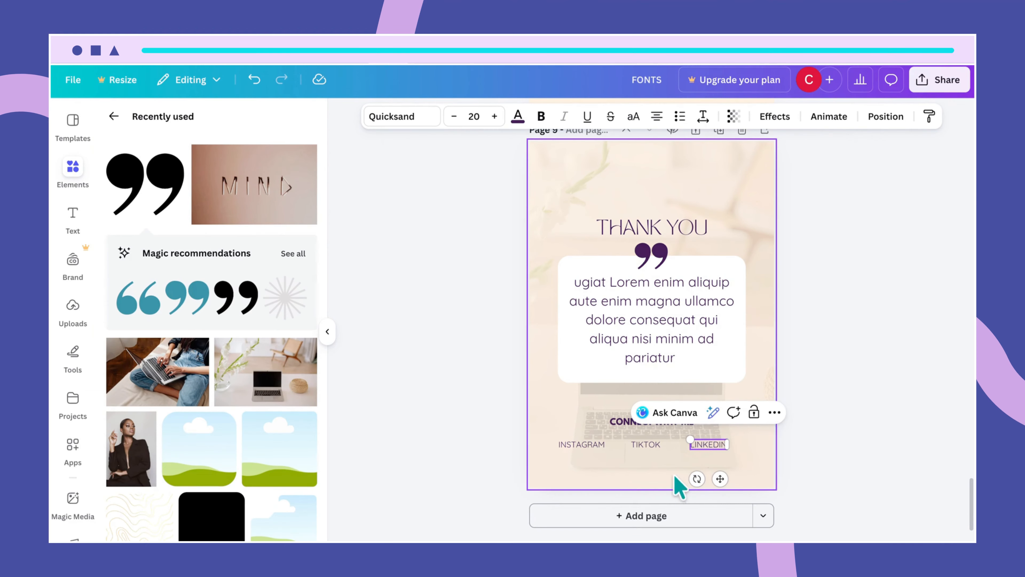
click(673, 484)
- Space the three social labels evenly under the heading and copy CONNECT WITH ME below them
drag(545, 445, 719, 444)
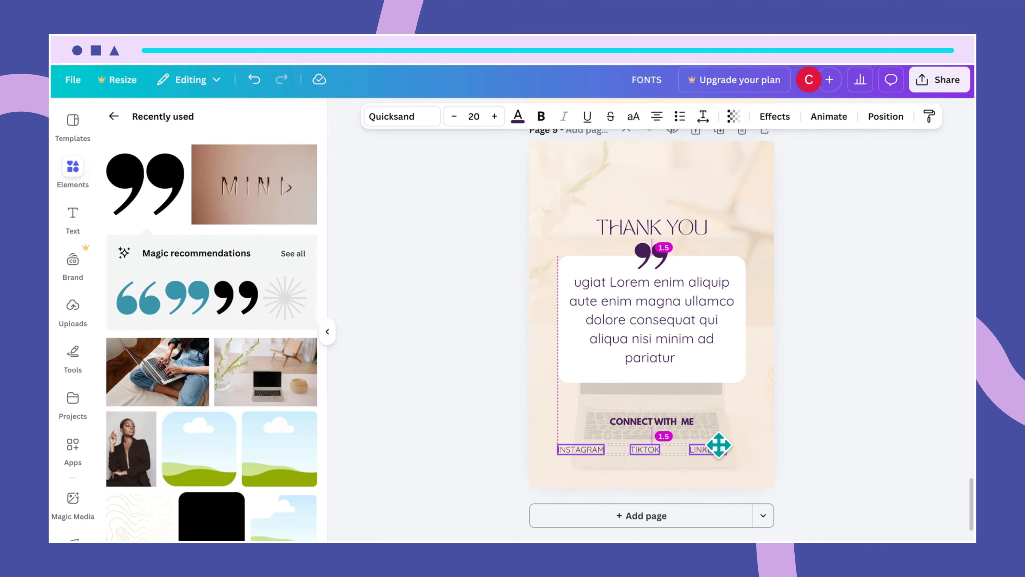
drag(718, 445, 719, 446)
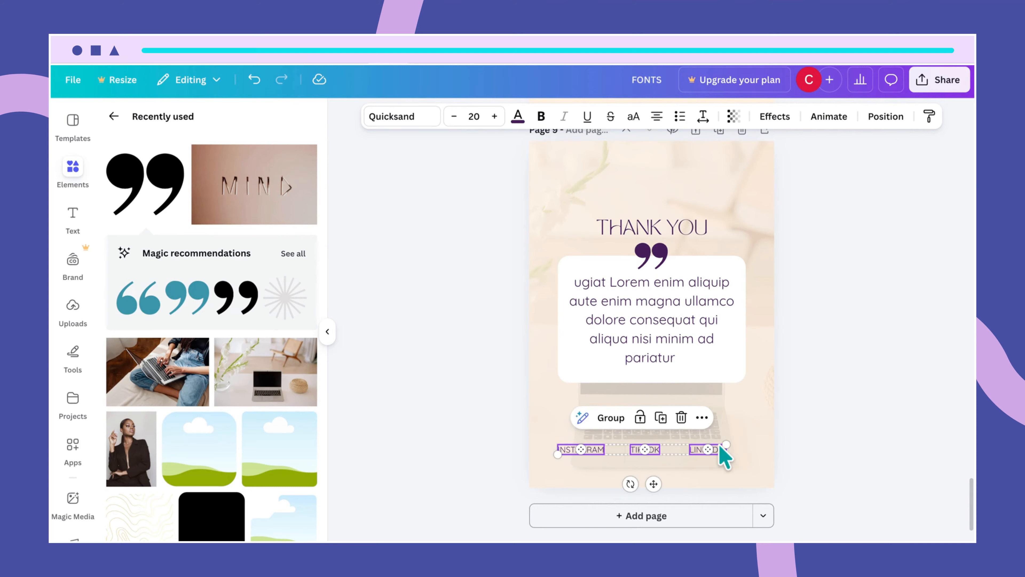
click(748, 485)
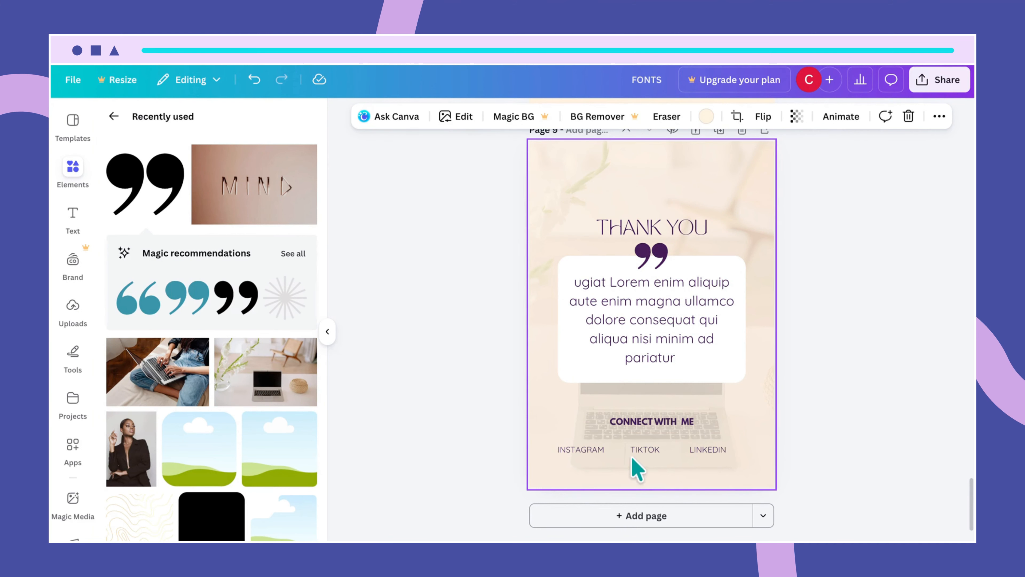
drag(550, 447, 723, 451)
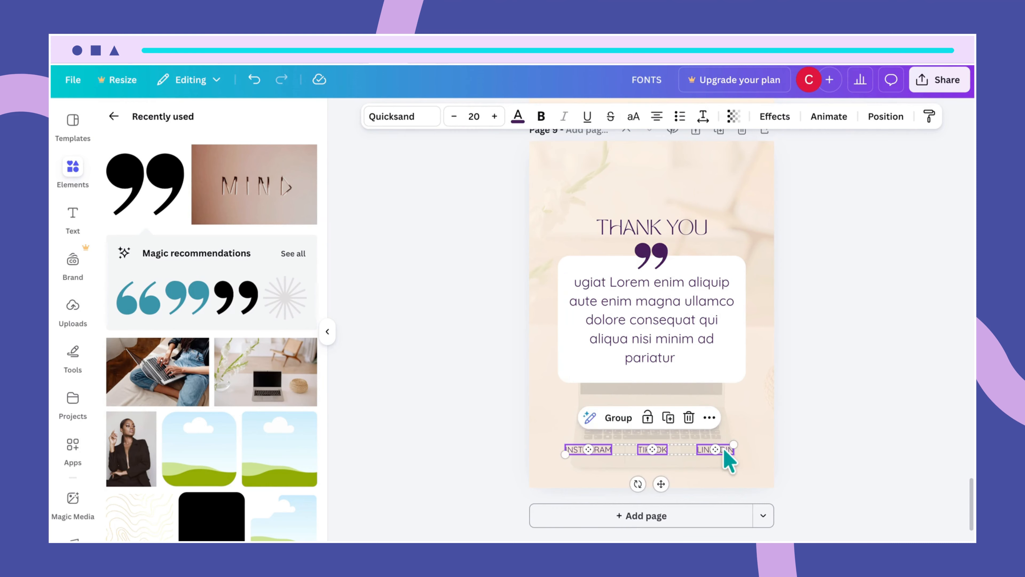
click(730, 486)
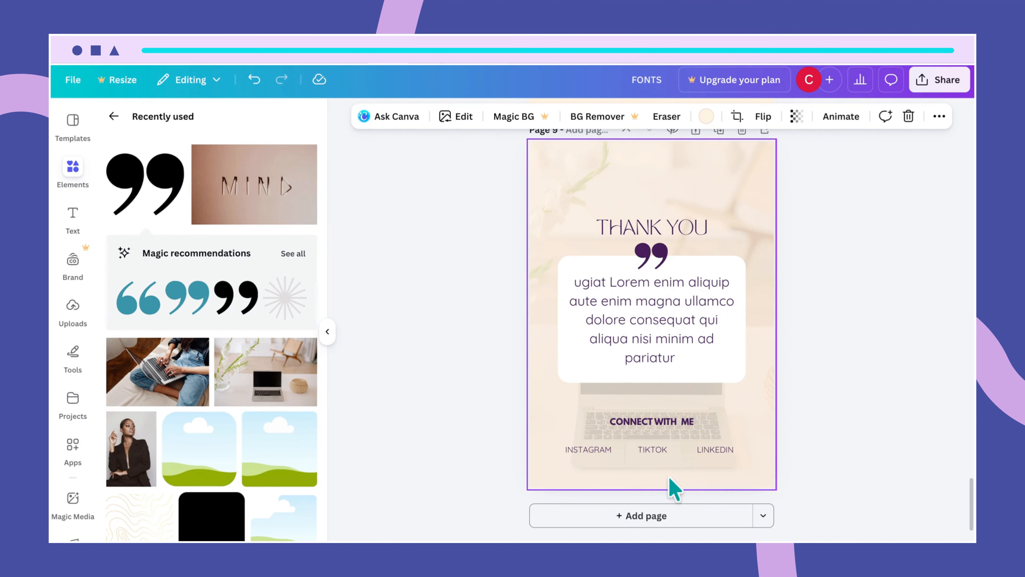
click(667, 424)
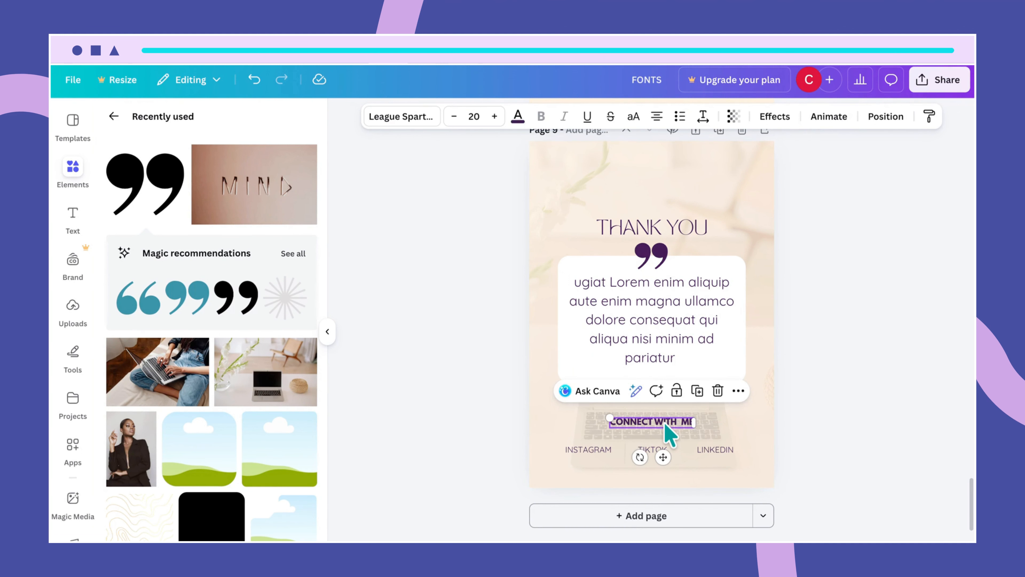
drag(665, 424, 661, 464)
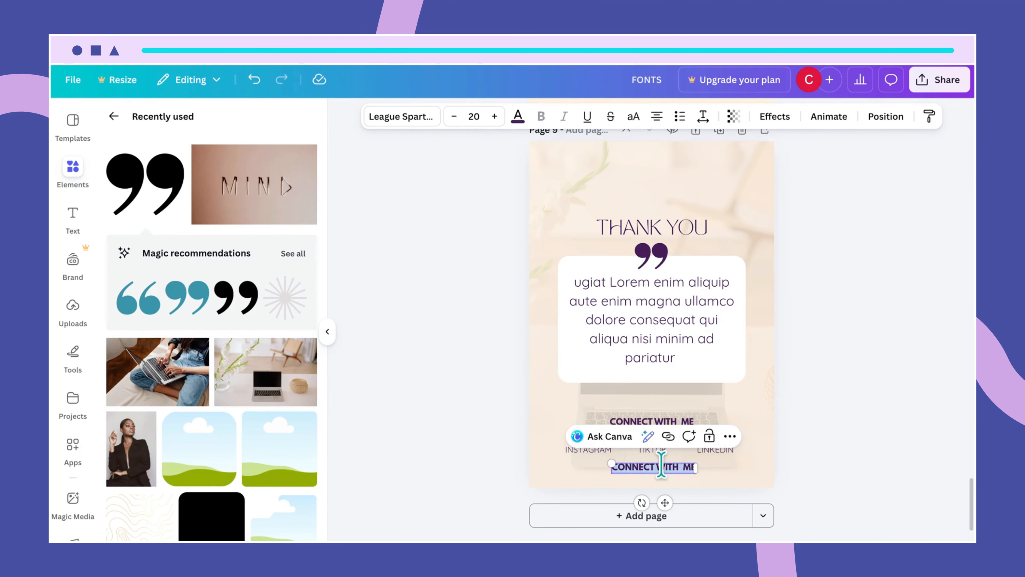
- Retype the heading copy as EMAIL and add the contact e-mail address centred beneath it
text(EMAIL)
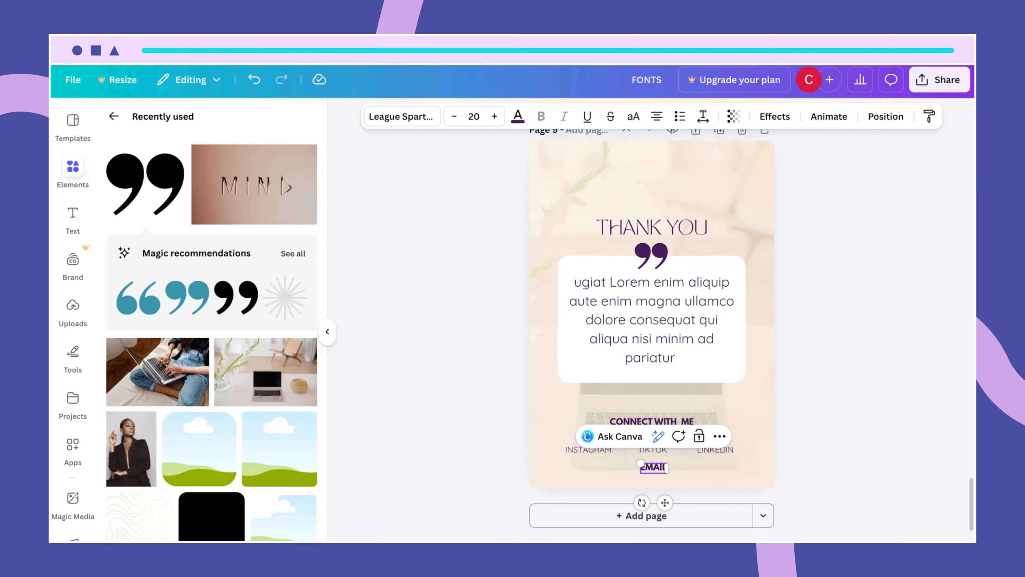
click(687, 484)
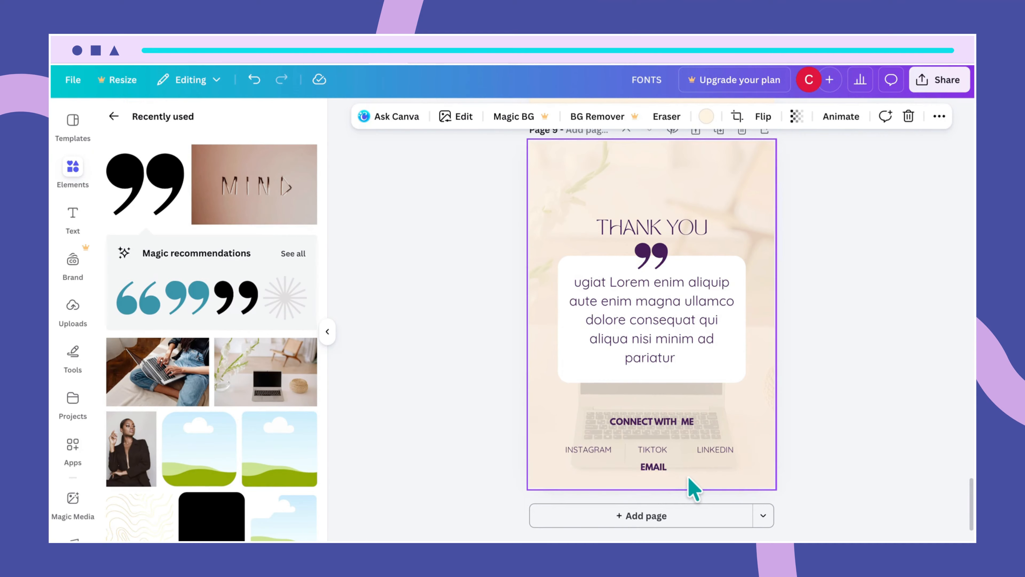
click(602, 451)
drag(600, 452, 627, 473)
double_click(625, 475)
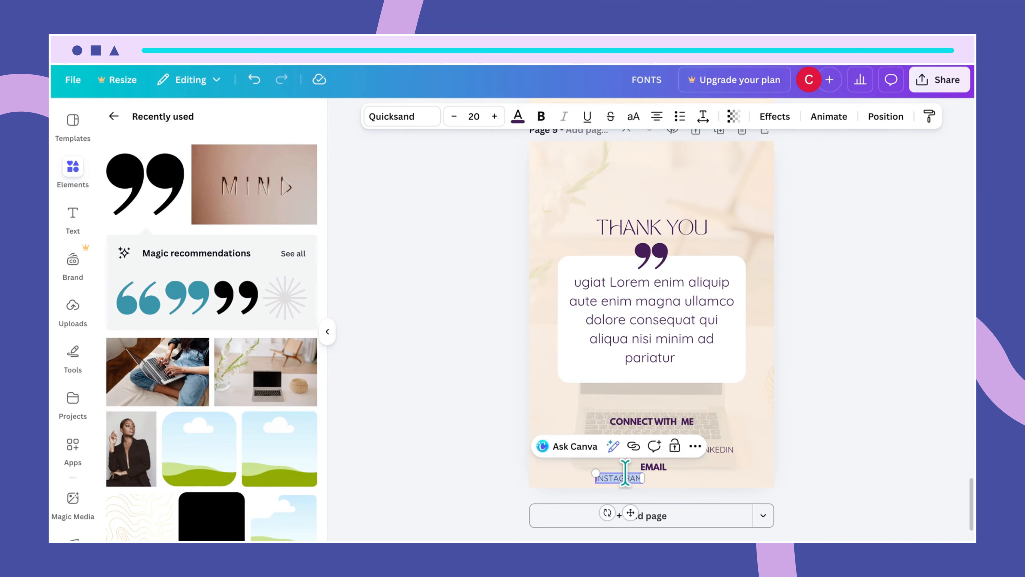
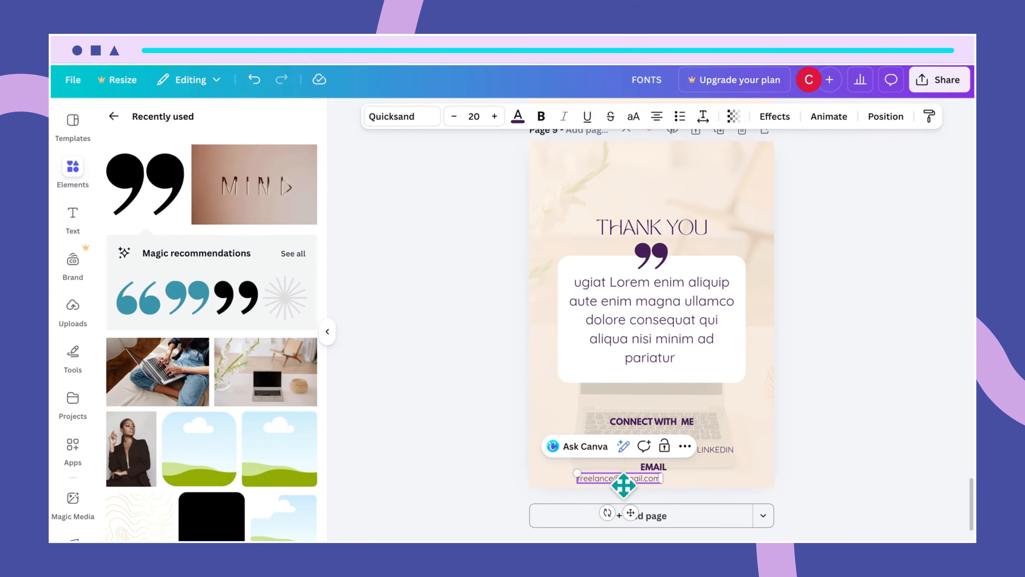
click(715, 484)
drag(623, 480, 652, 480)
- Reposition the contact text block and nudge the EMAIL heading and address down slightly
click(549, 474)
drag(541, 440, 714, 455)
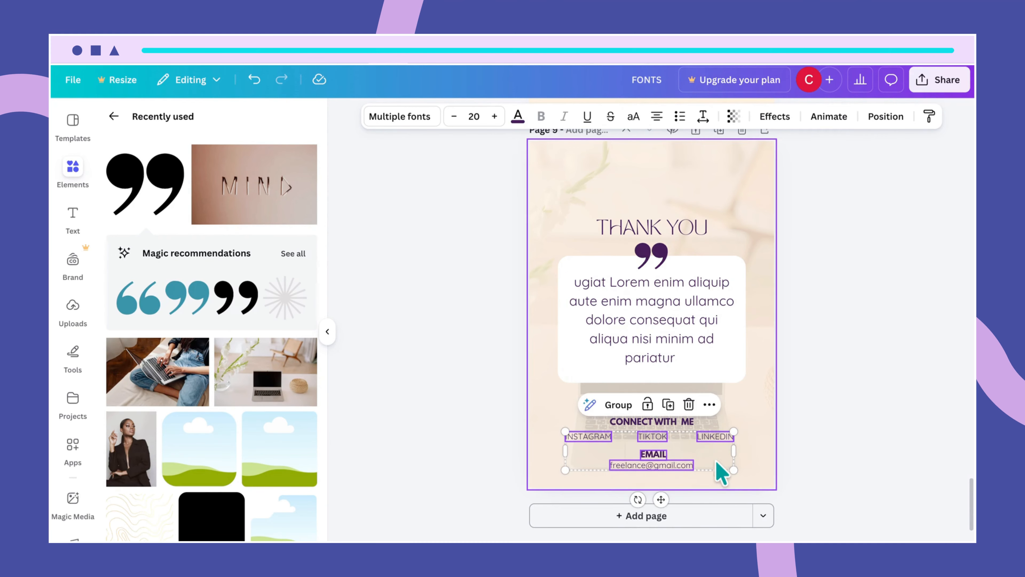
click(752, 479)
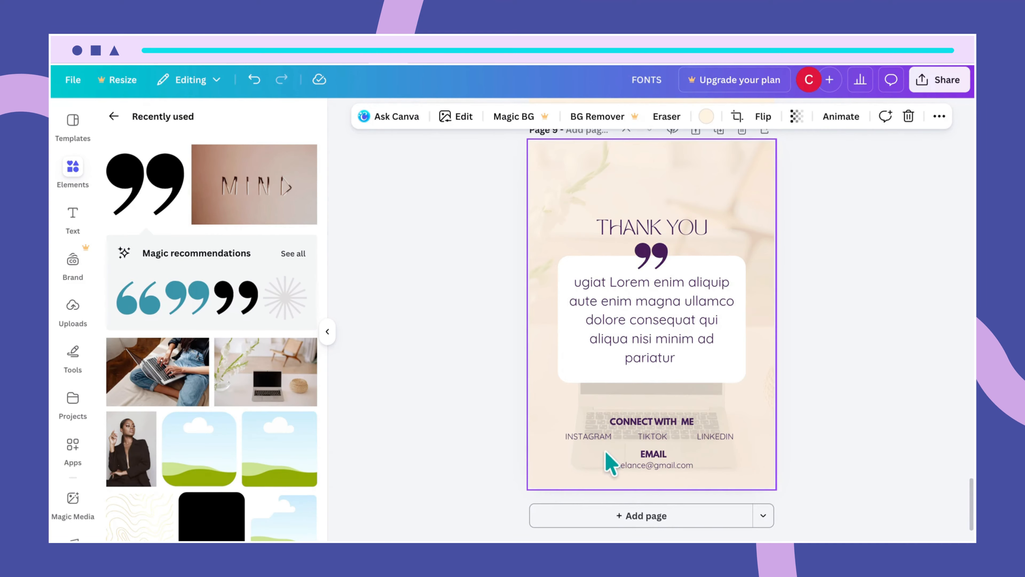
click(674, 463)
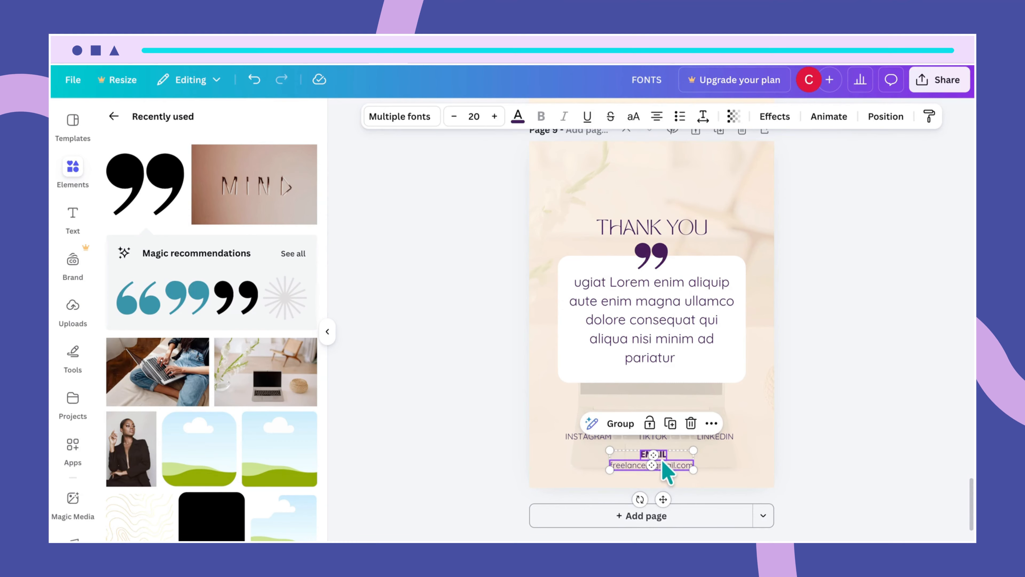
click(670, 465)
click(597, 453)
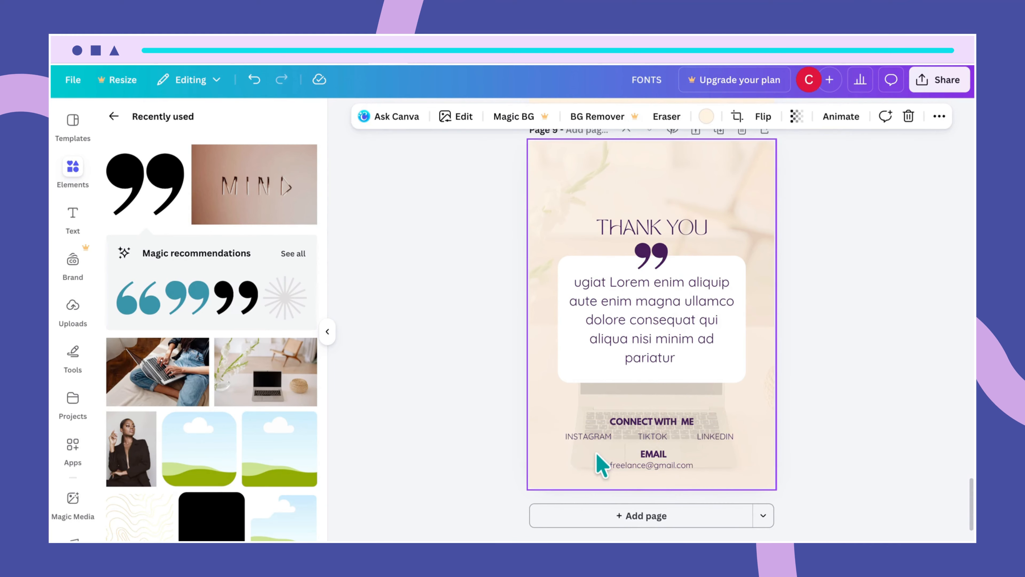
drag(596, 453, 681, 459)
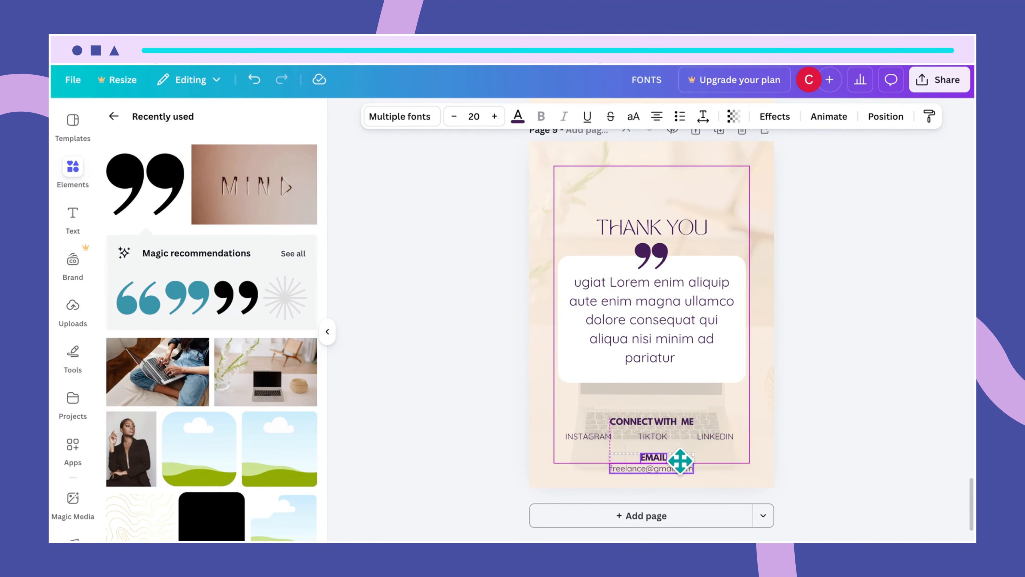
drag(679, 460, 682, 469)
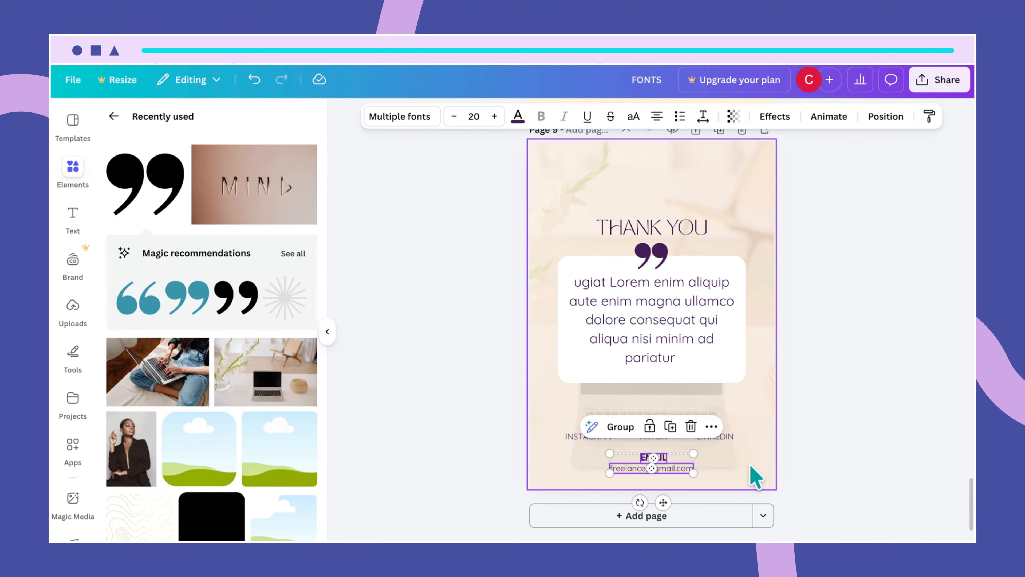
click(751, 475)
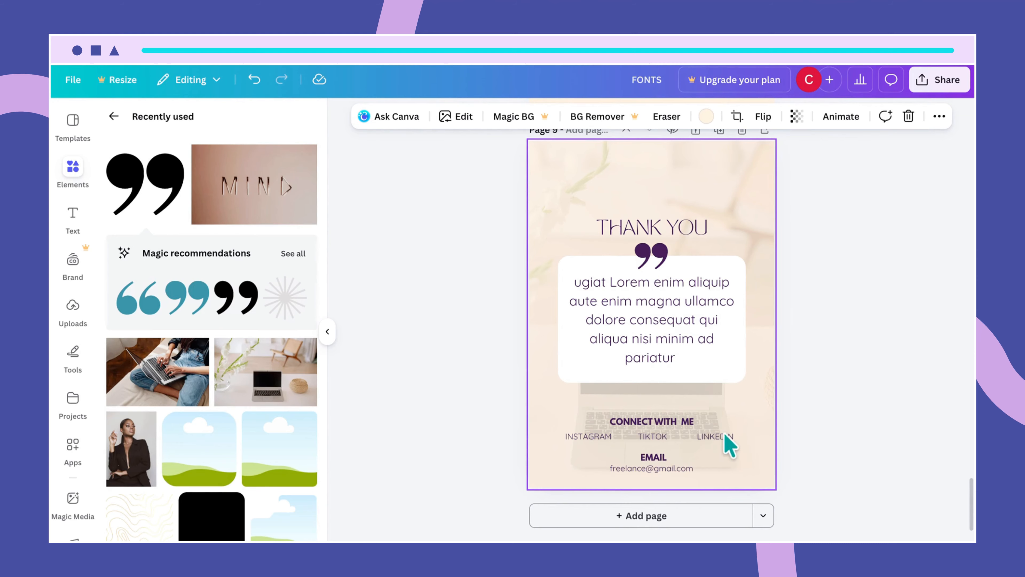
- Begin adding a link to the INSTAGRAM label, then close the link settings without one
click(583, 438)
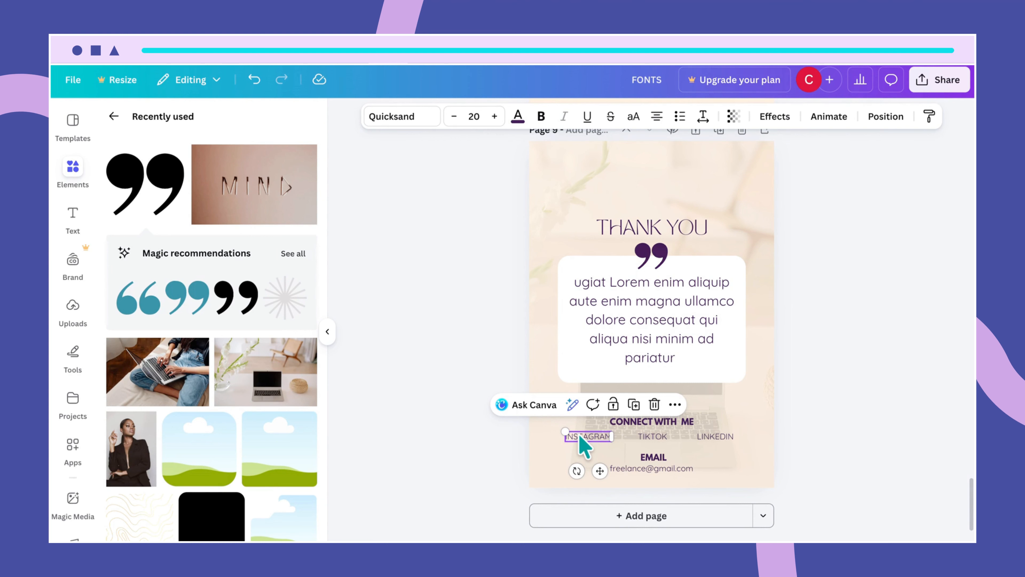
right_click(584, 444)
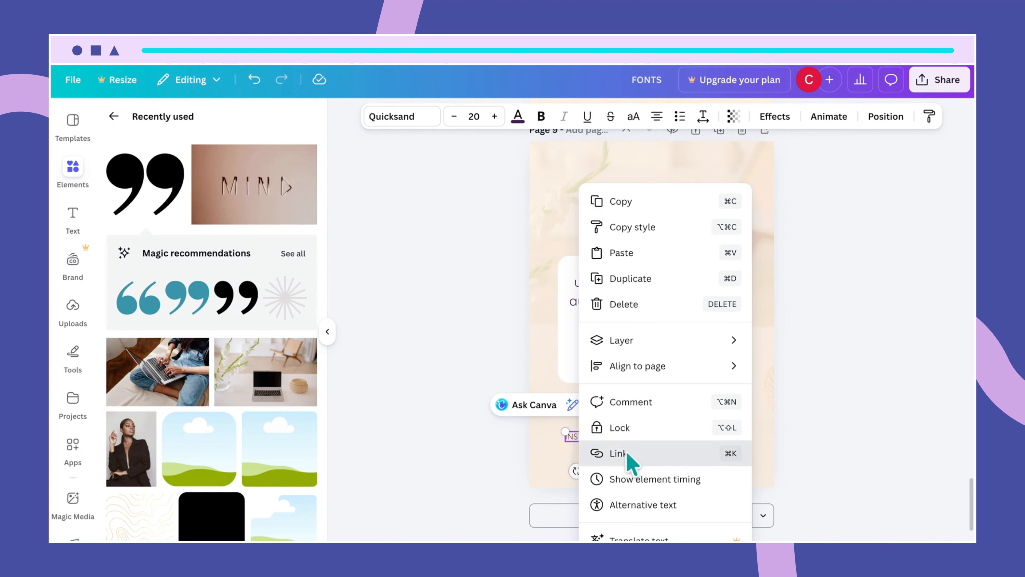
click(629, 460)
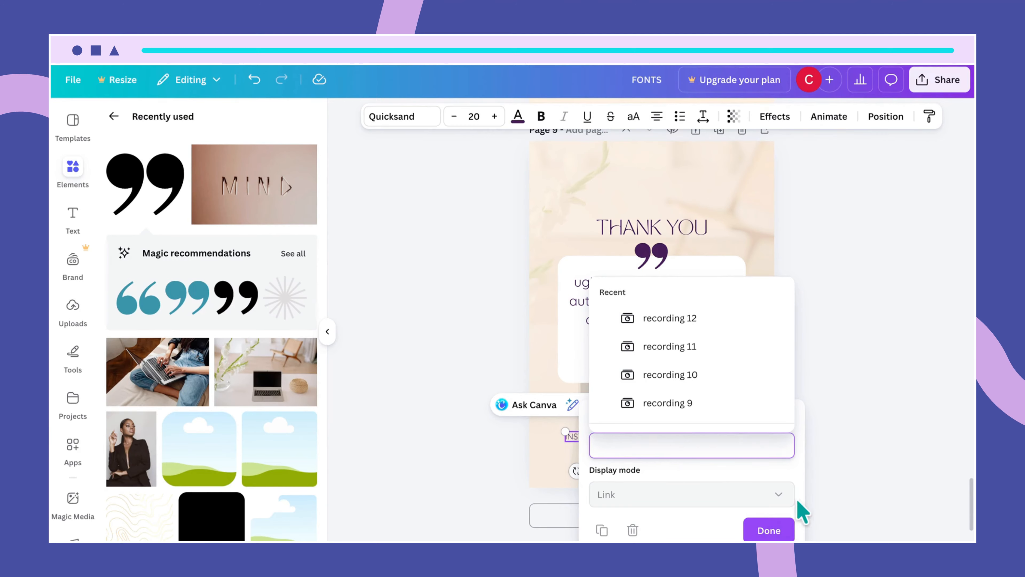
click(774, 529)
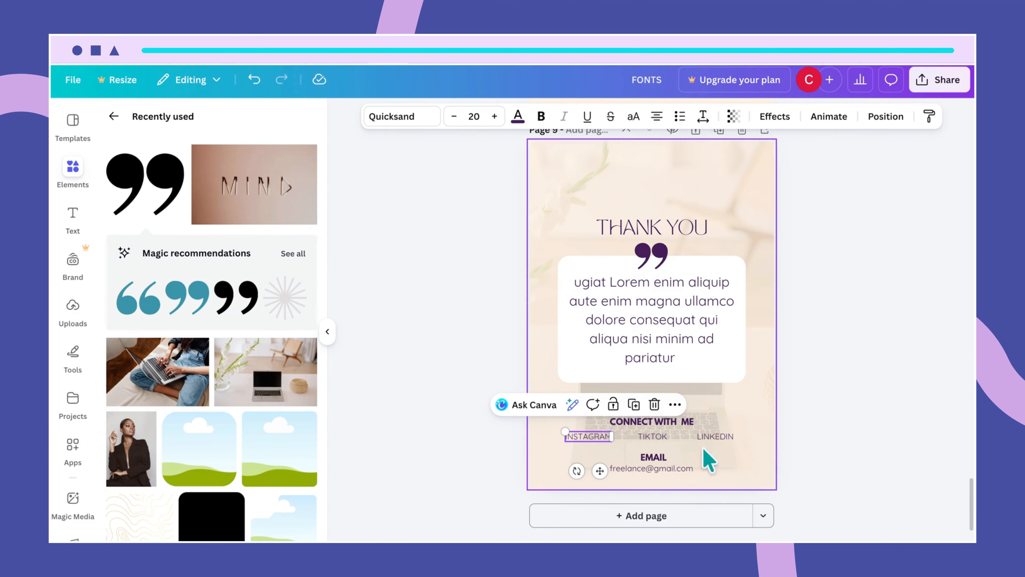
click(725, 454)
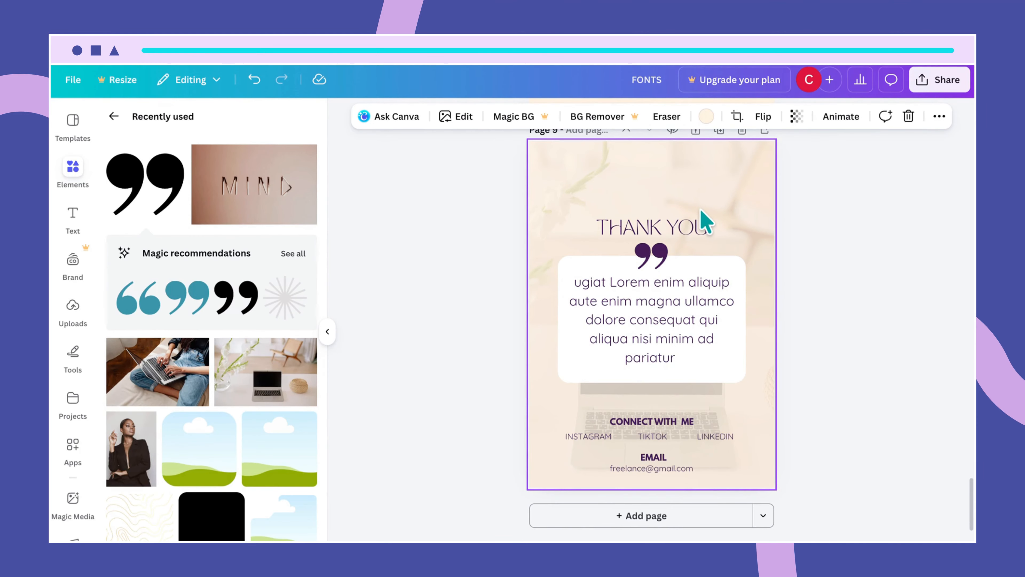
- Copy the wavy pattern from the CONTENT PAGE into page 9's top-left and bottom-left corners
scroll(716, 222, up, 15)
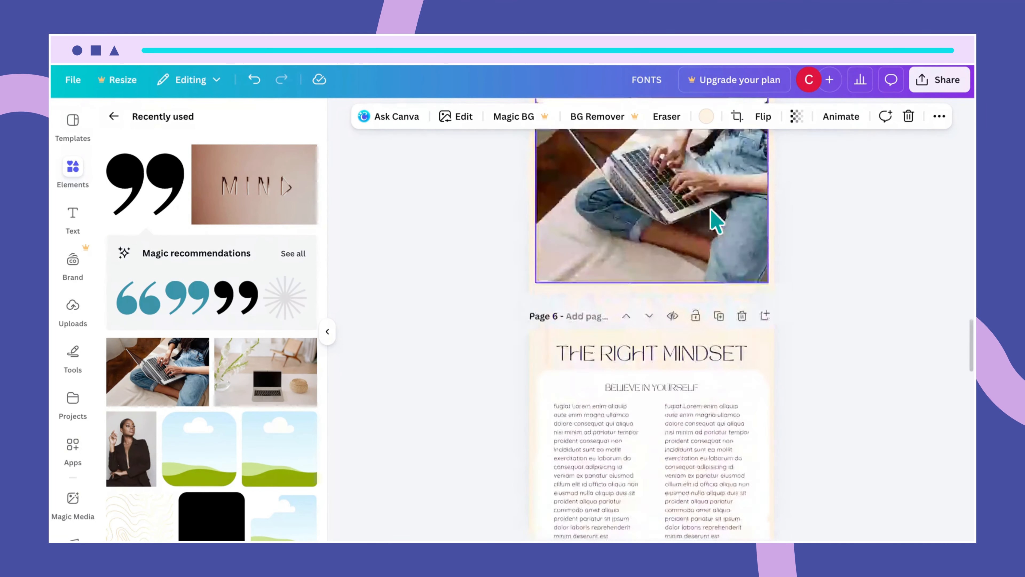
scroll(715, 220, up, 20)
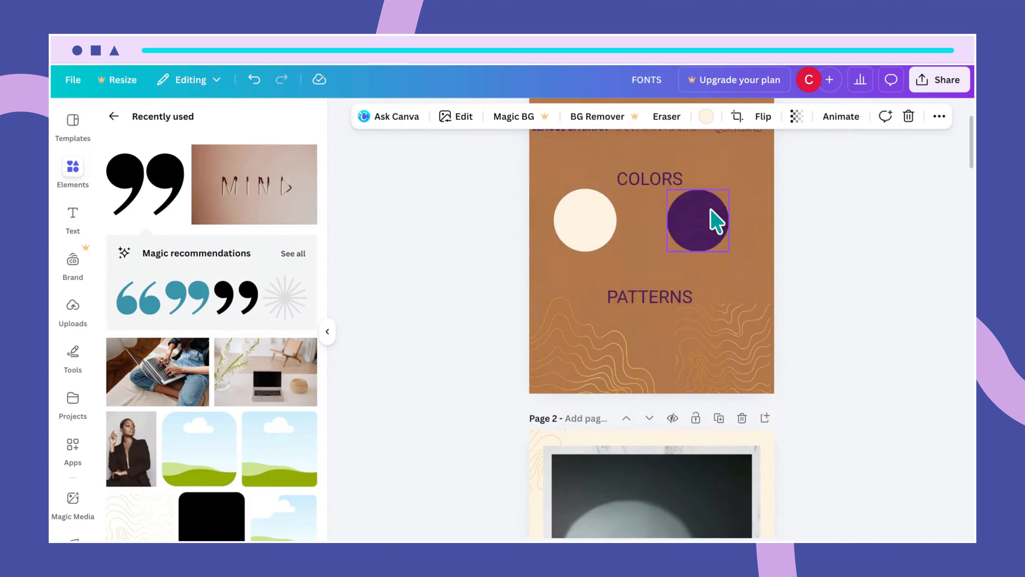
scroll(716, 222, down, 3)
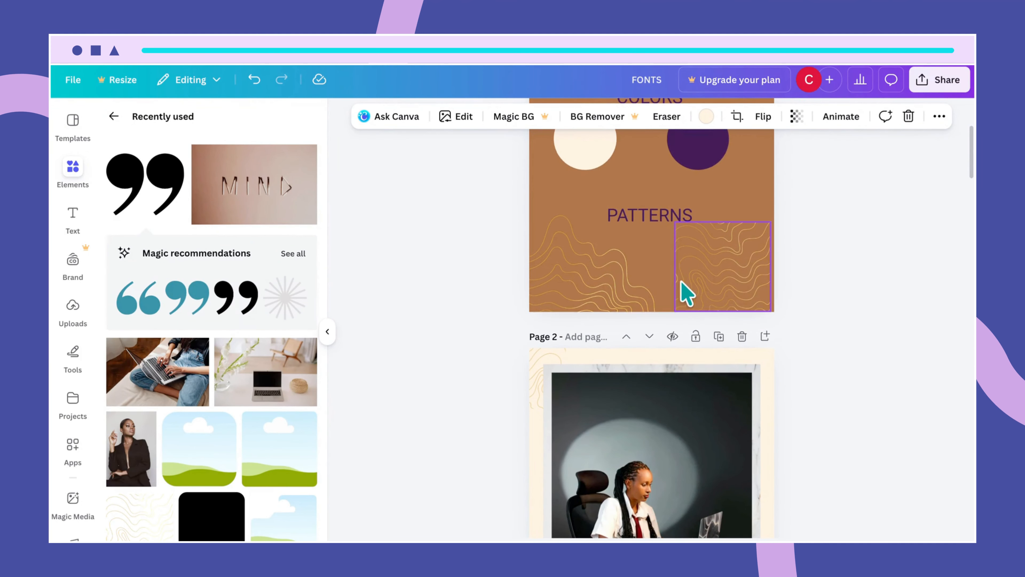
scroll(730, 261, down, 5)
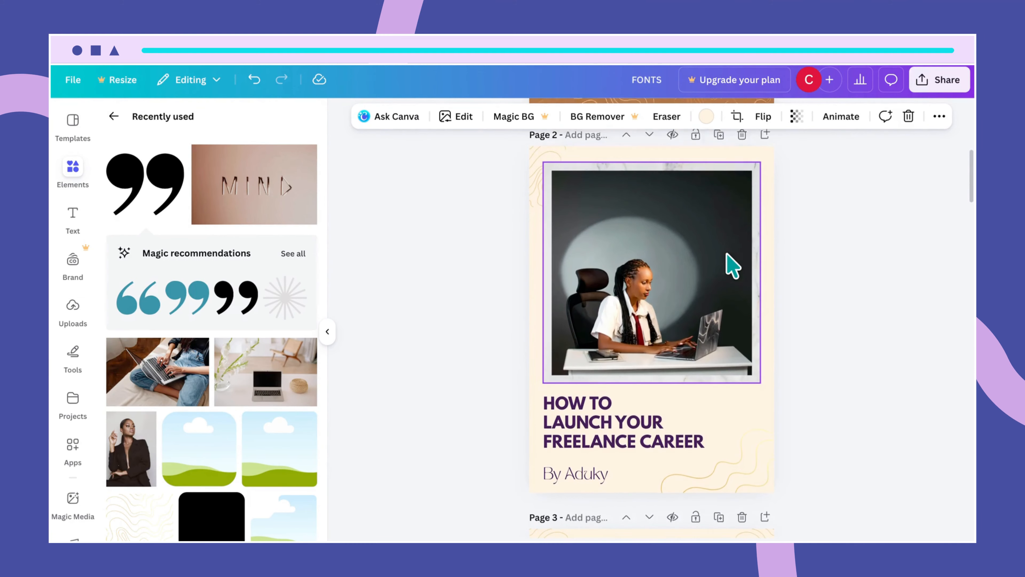
scroll(733, 264, down, 2)
scroll(634, 247, down, 9)
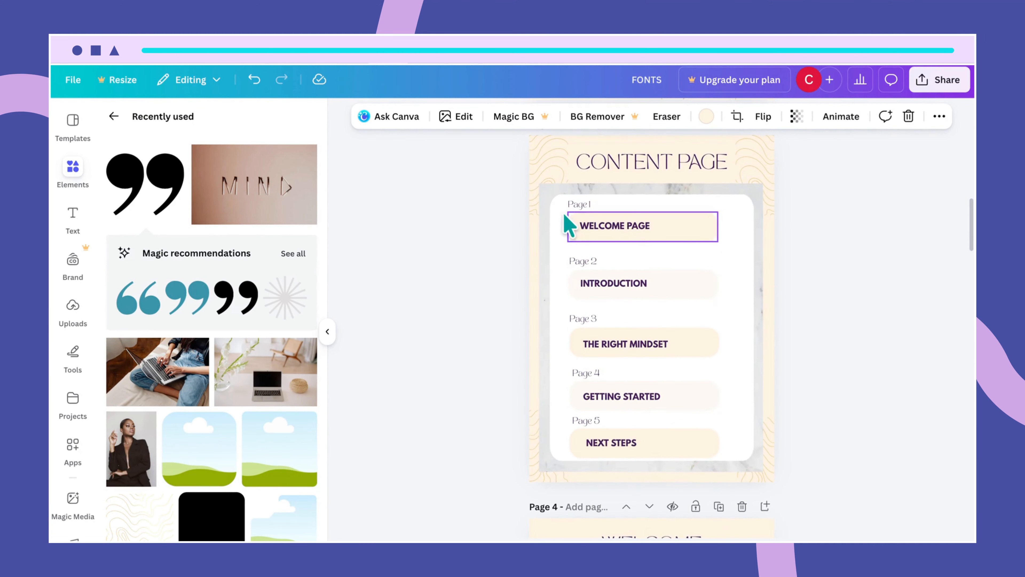
click(540, 180)
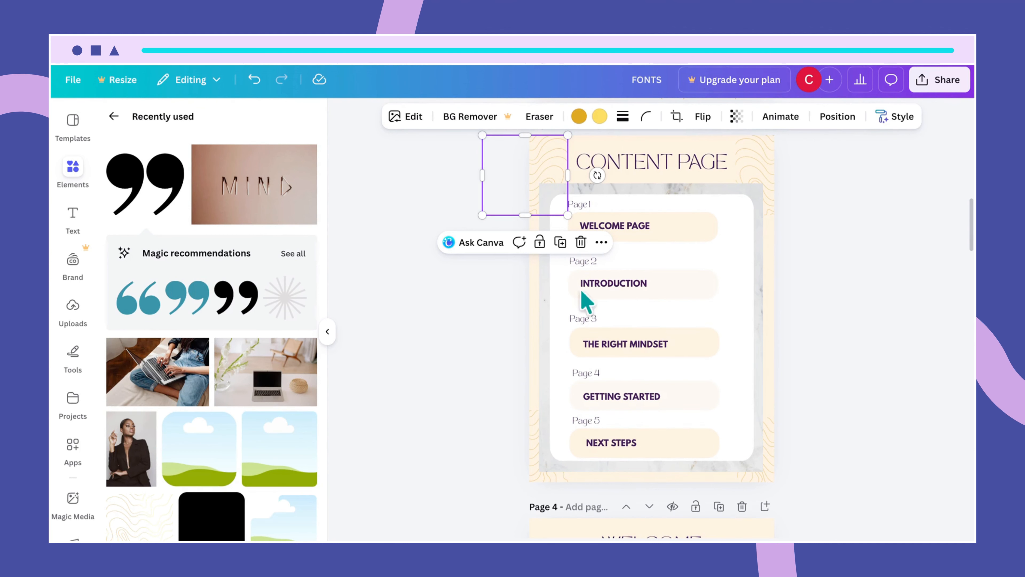
scroll(628, 360, down, 20)
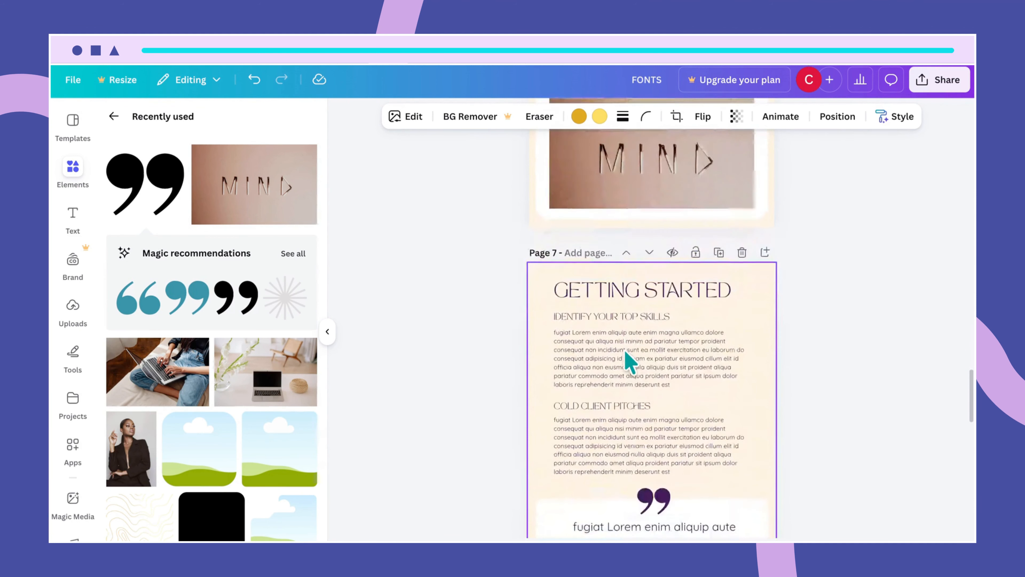
scroll(628, 360, down, 20)
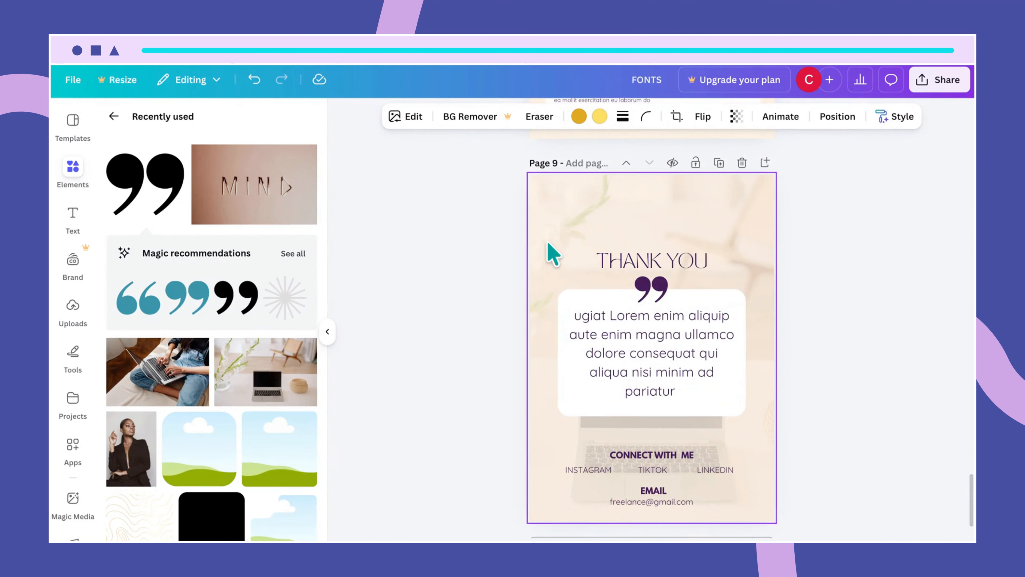
click(538, 201)
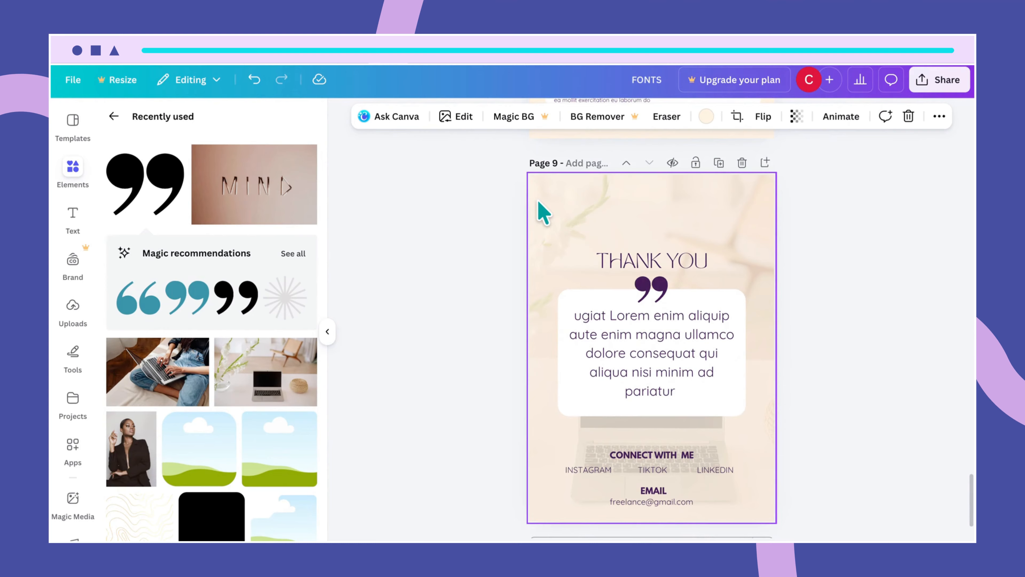
drag(542, 212, 542, 202)
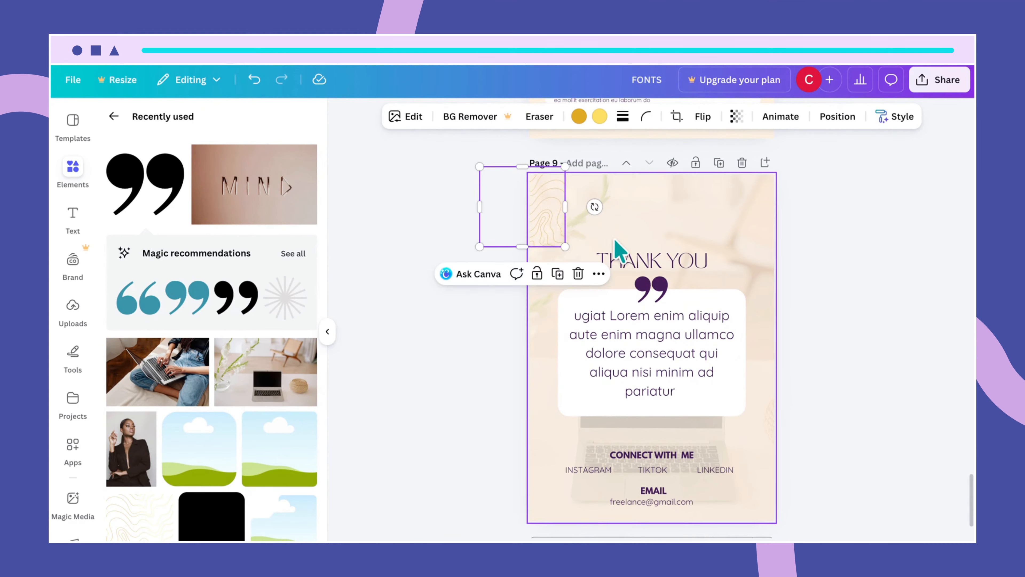
mouse_move(556, 236)
mouse_down()
mouse_move(577, 506)
mouse_move(543, 509)
mouse_up()
- Pick the right-side wavy pattern from the CONTENT PAGE and return to the Thank You page
scroll(806, 408, up, 15)
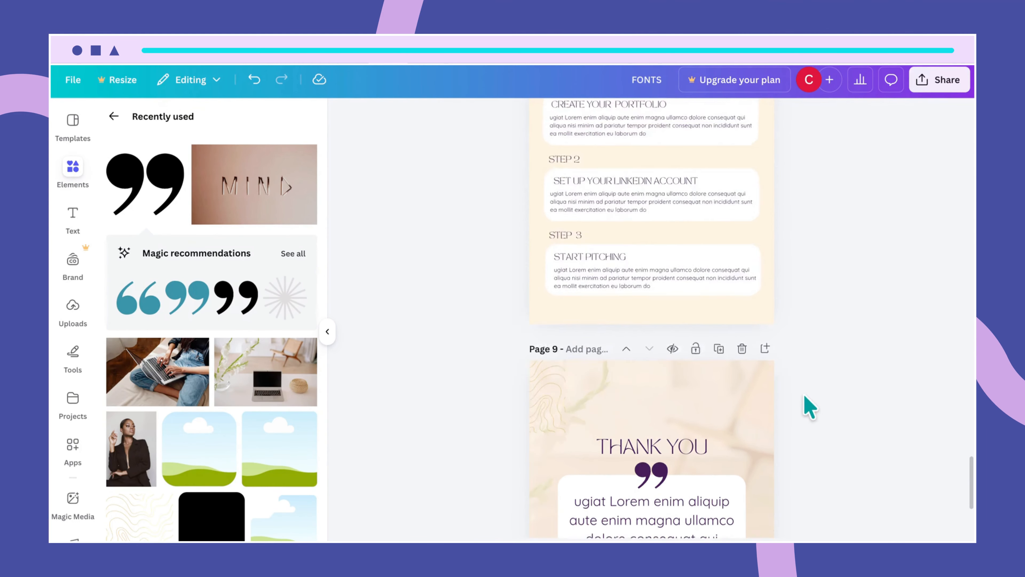
scroll(806, 407, up, 15)
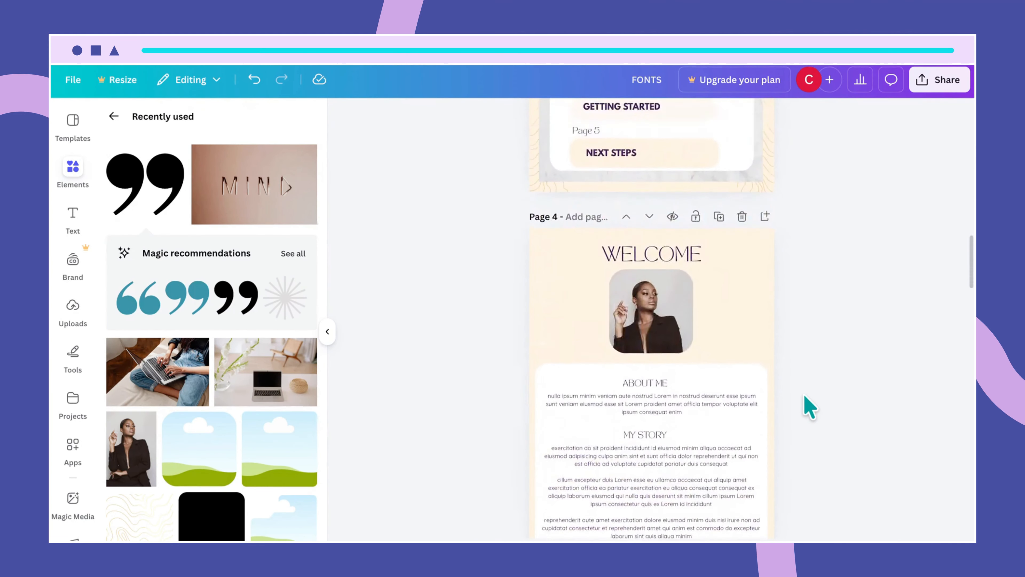
scroll(809, 408, up, 2)
click(761, 147)
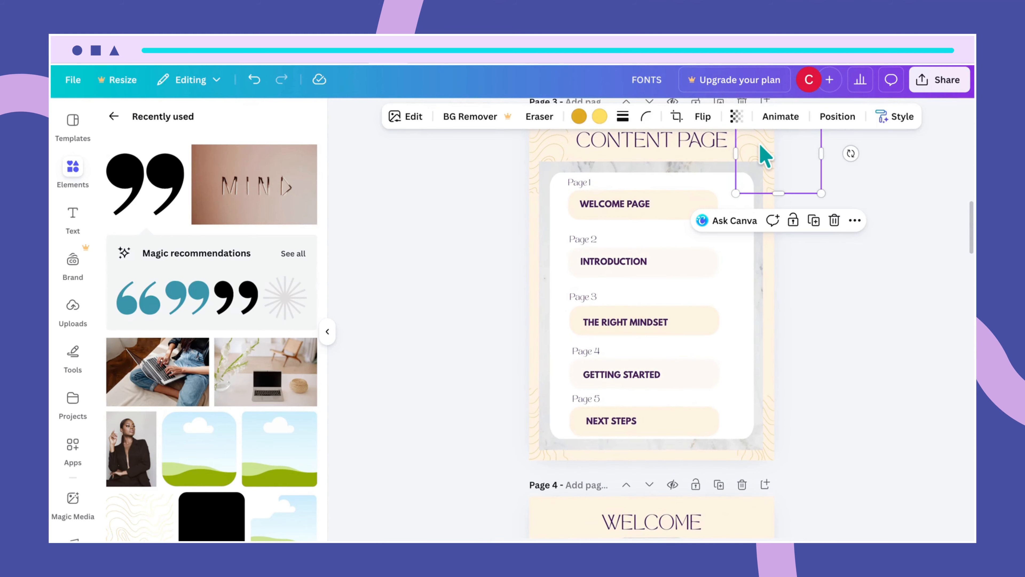
scroll(766, 339, down, 15)
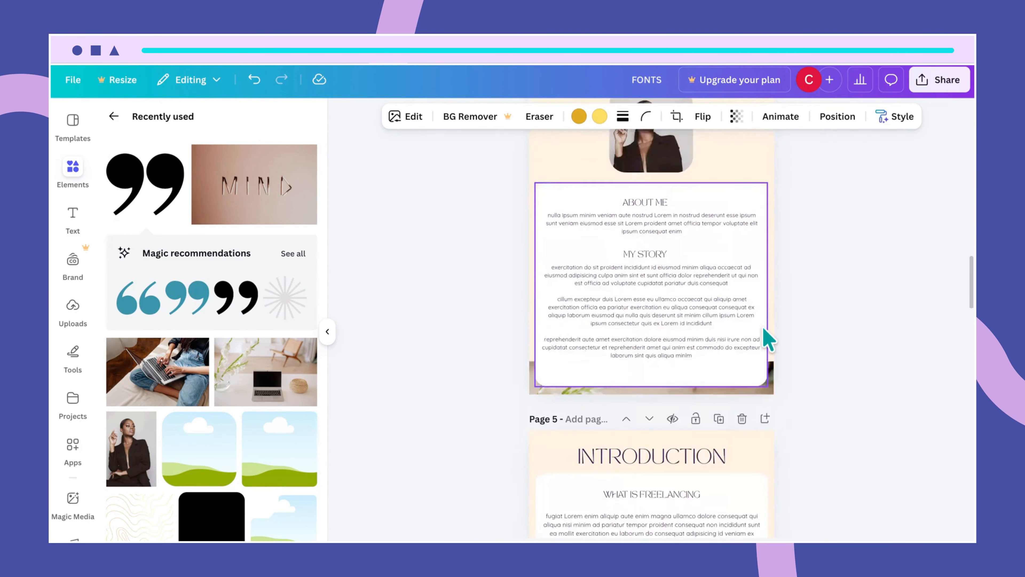
scroll(765, 337, down, 10)
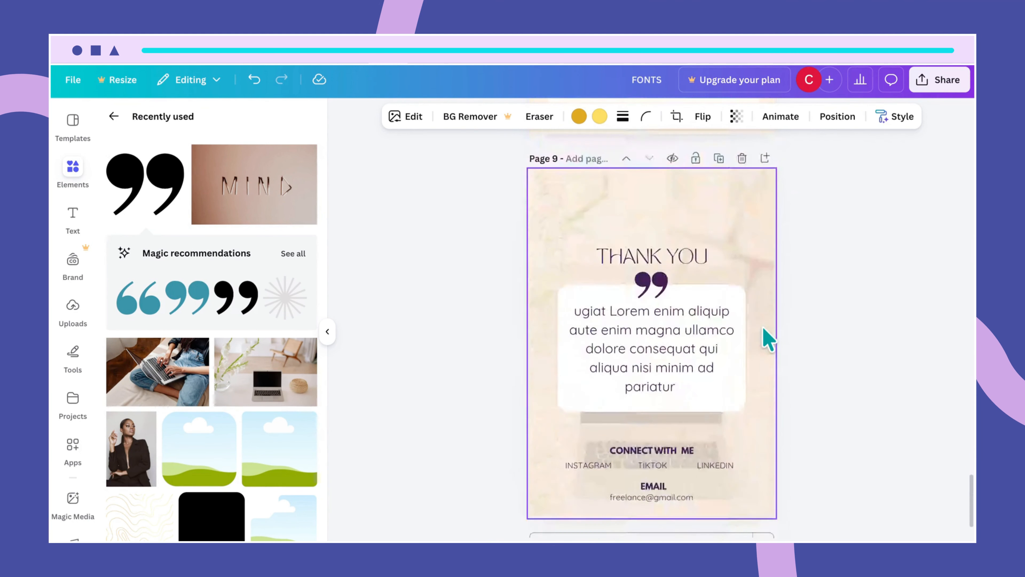
click(756, 165)
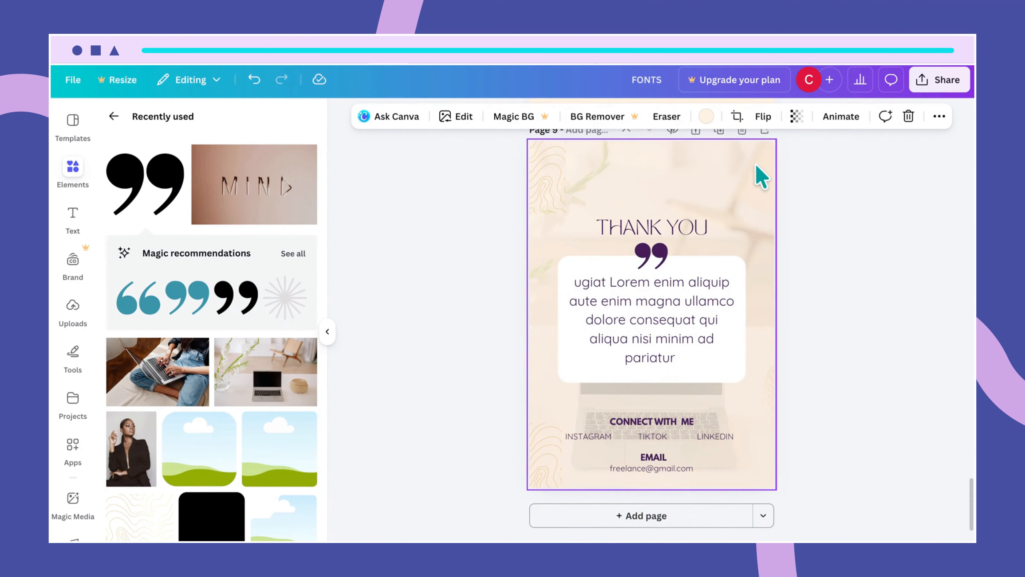
- Align the top-right wavy pattern with the page edge
click(761, 176)
drag(755, 184, 753, 170)
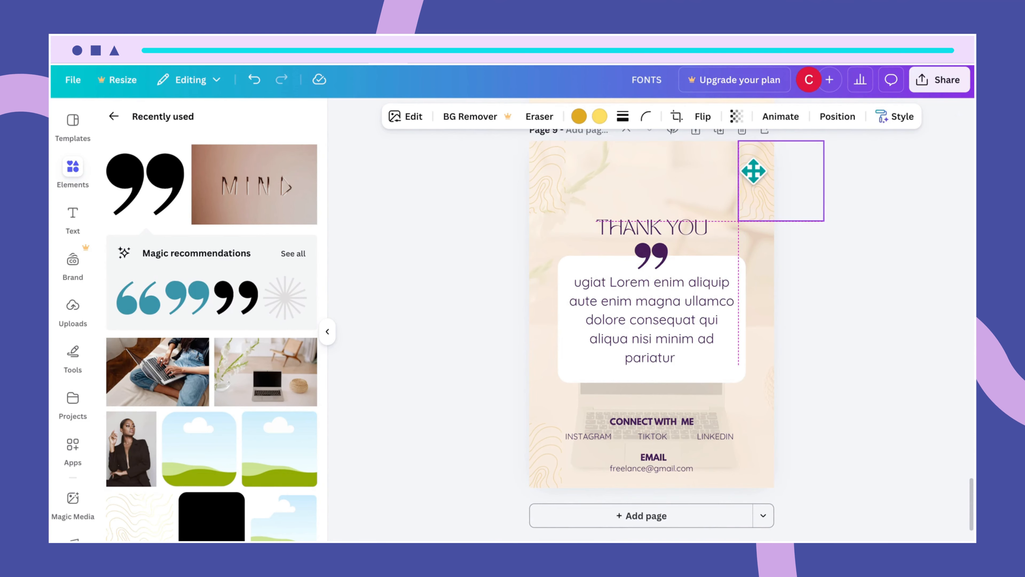
click(758, 253)
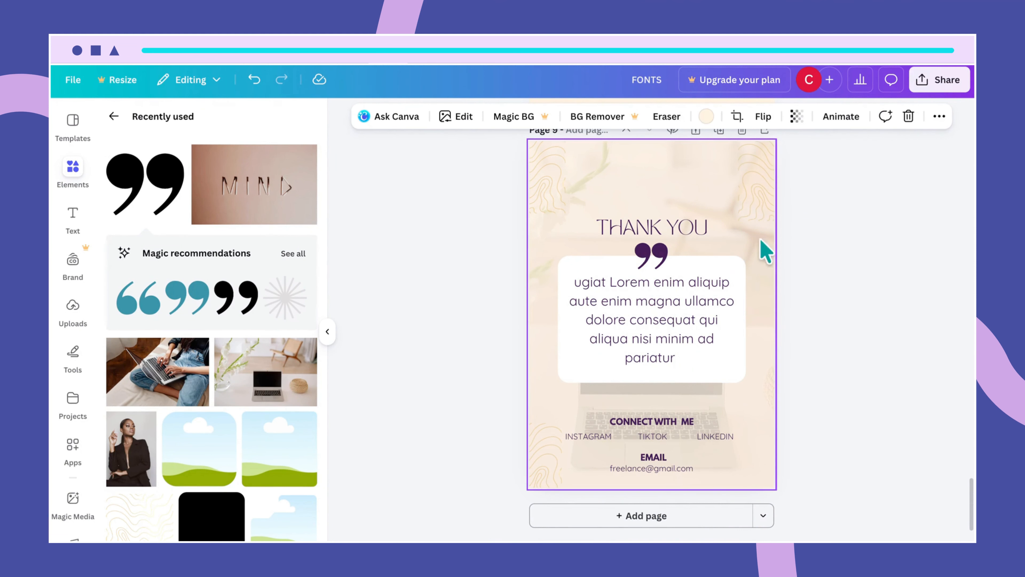
click(778, 212)
click(765, 201)
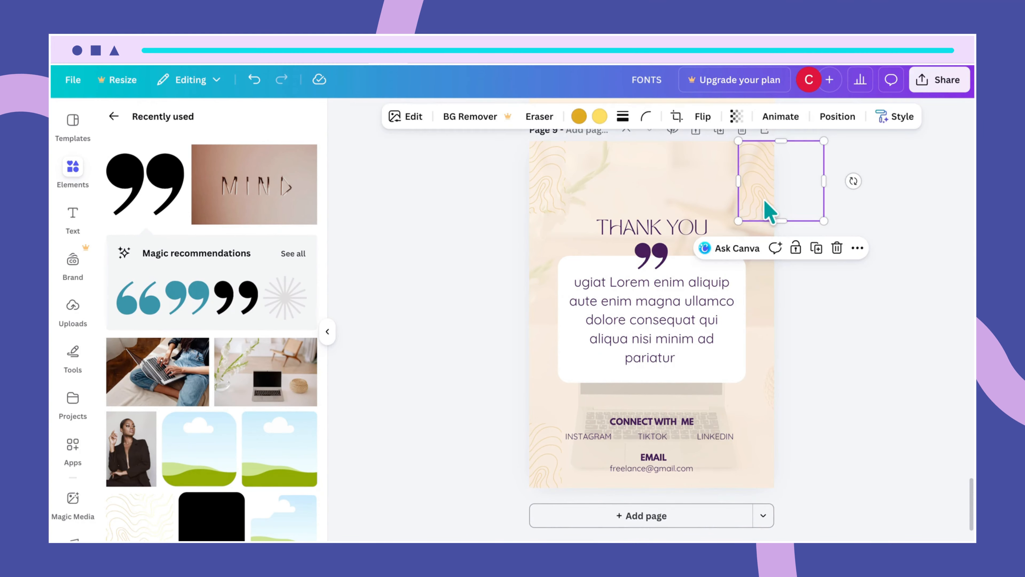
- Place a copy of the wavy pattern in the bottom-right corner of page 9
drag(768, 207, 760, 469)
click(743, 311)
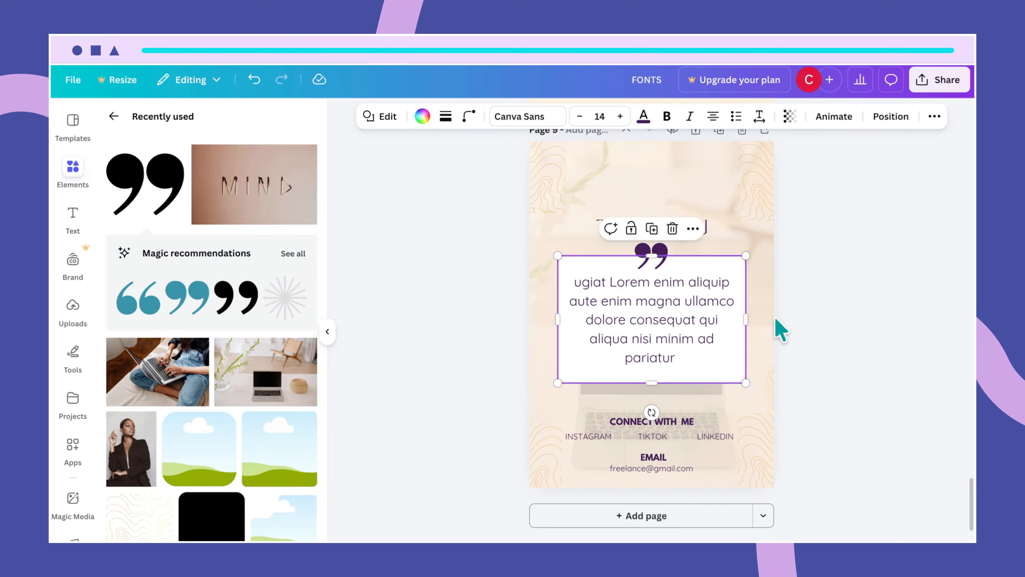
click(774, 340)
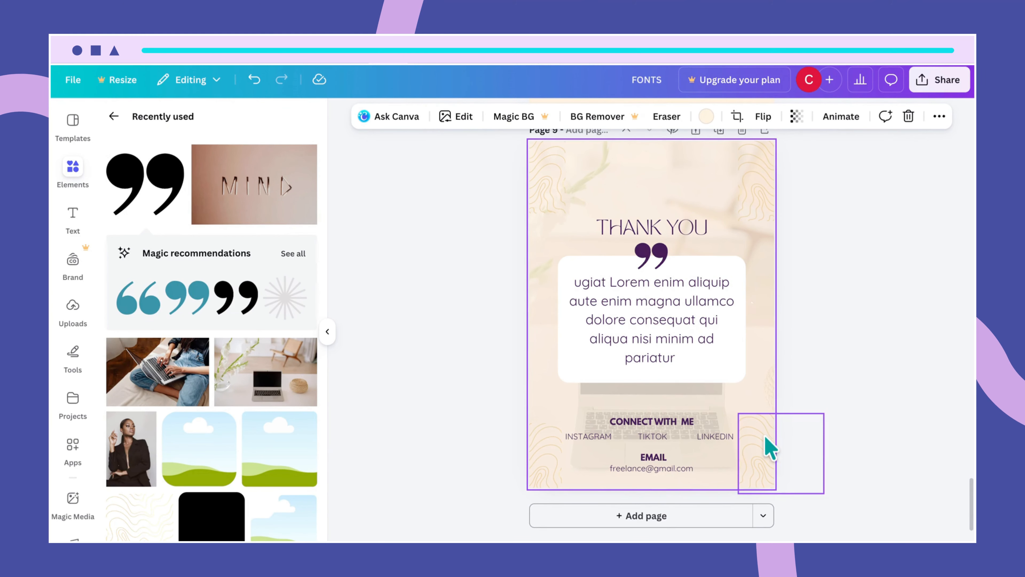
click(770, 446)
click(771, 345)
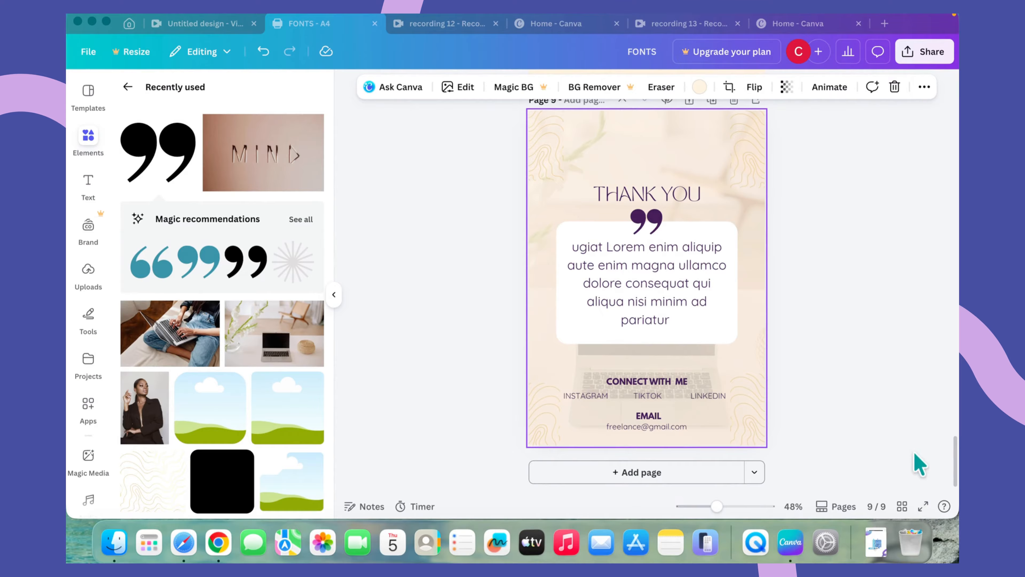
- Present the ebook full screen and step back three pages to THE RIGHT MINDSET
click(923, 508)
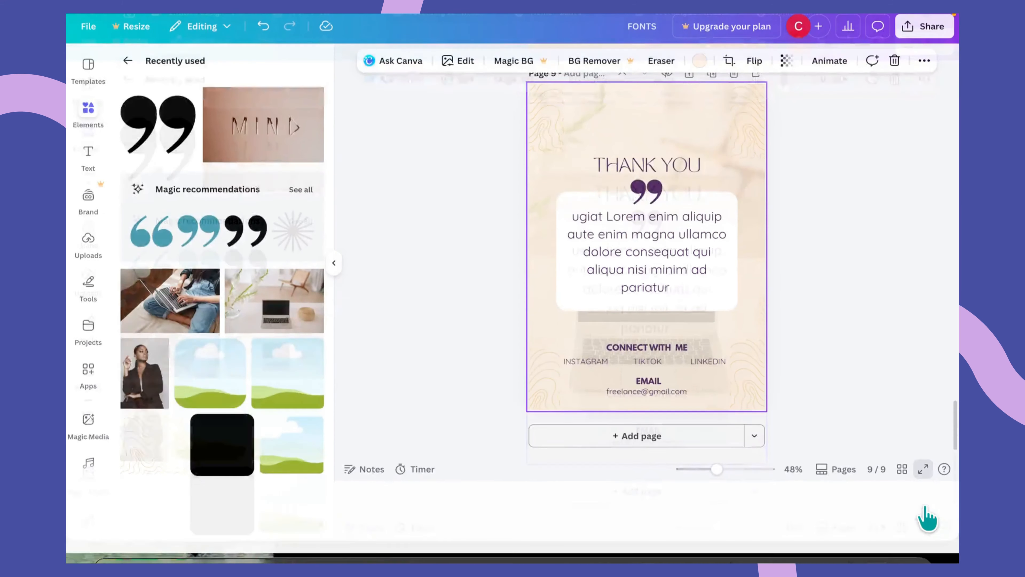
click(923, 507)
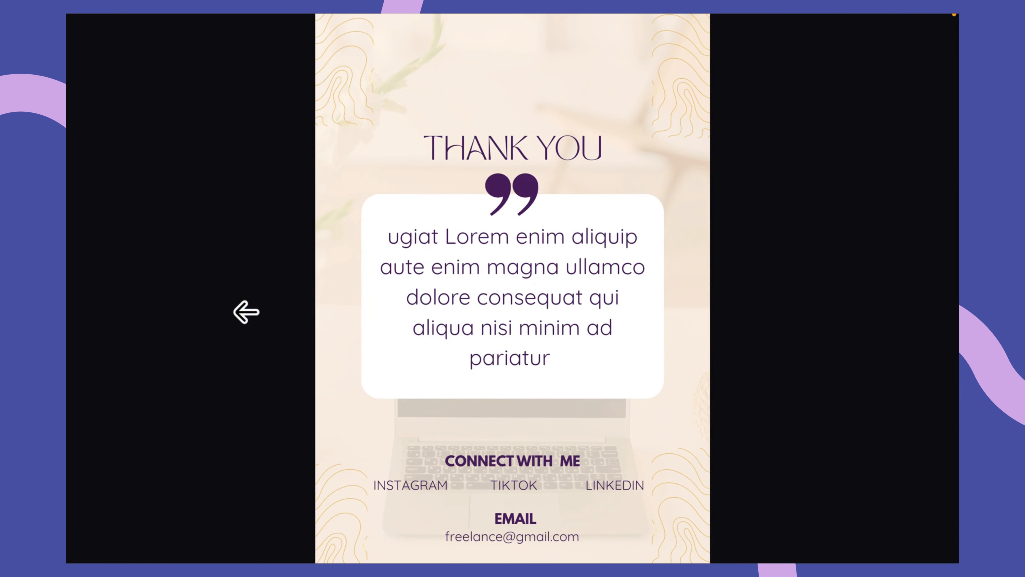
click(246, 311)
click(246, 312)
click(247, 312)
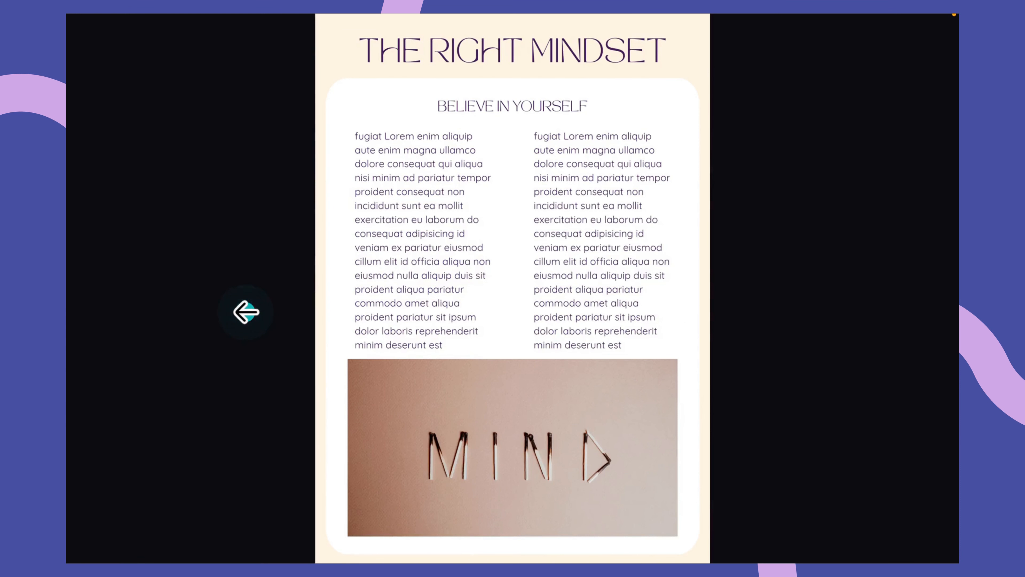